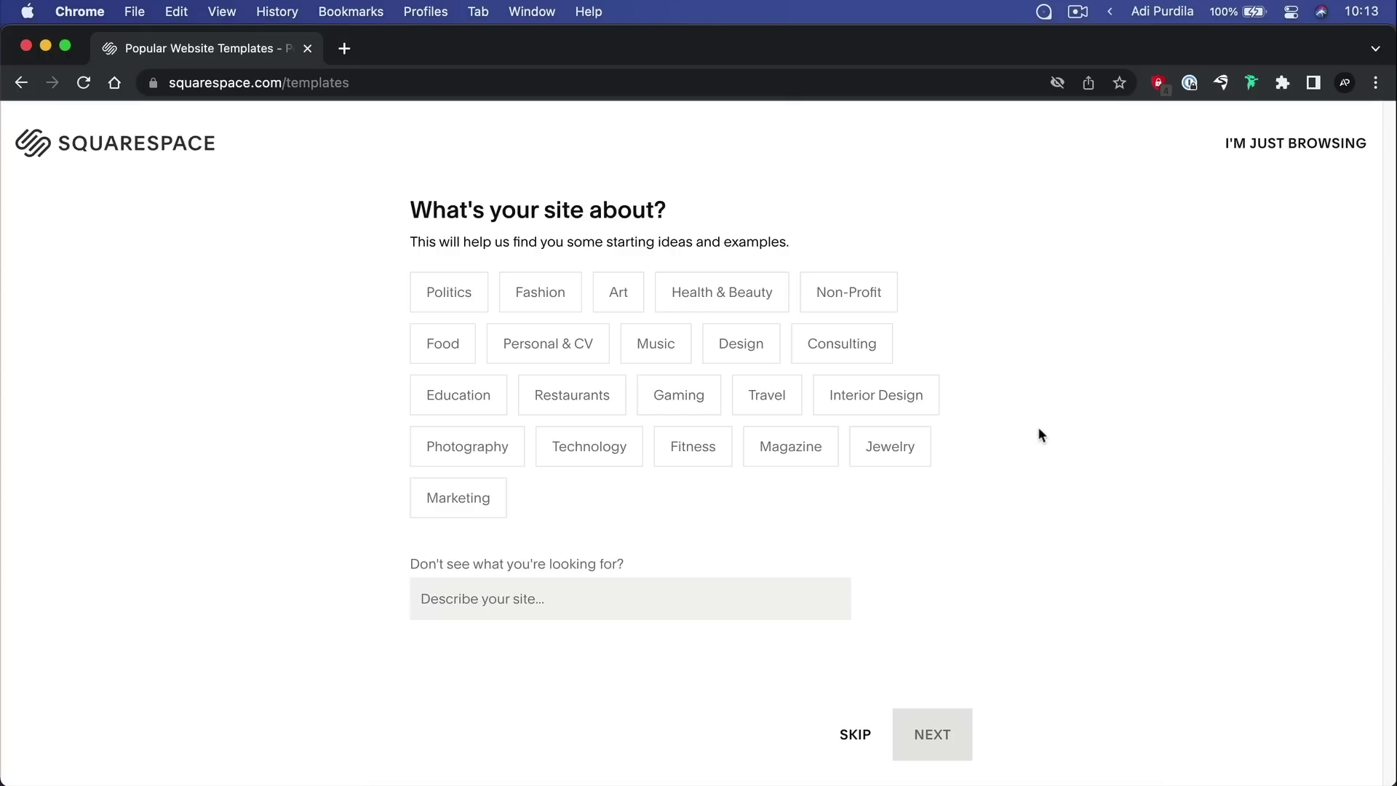
Tag the site as Restaurants and skip the top-goals question without choosing any goals
left_click(593, 399)
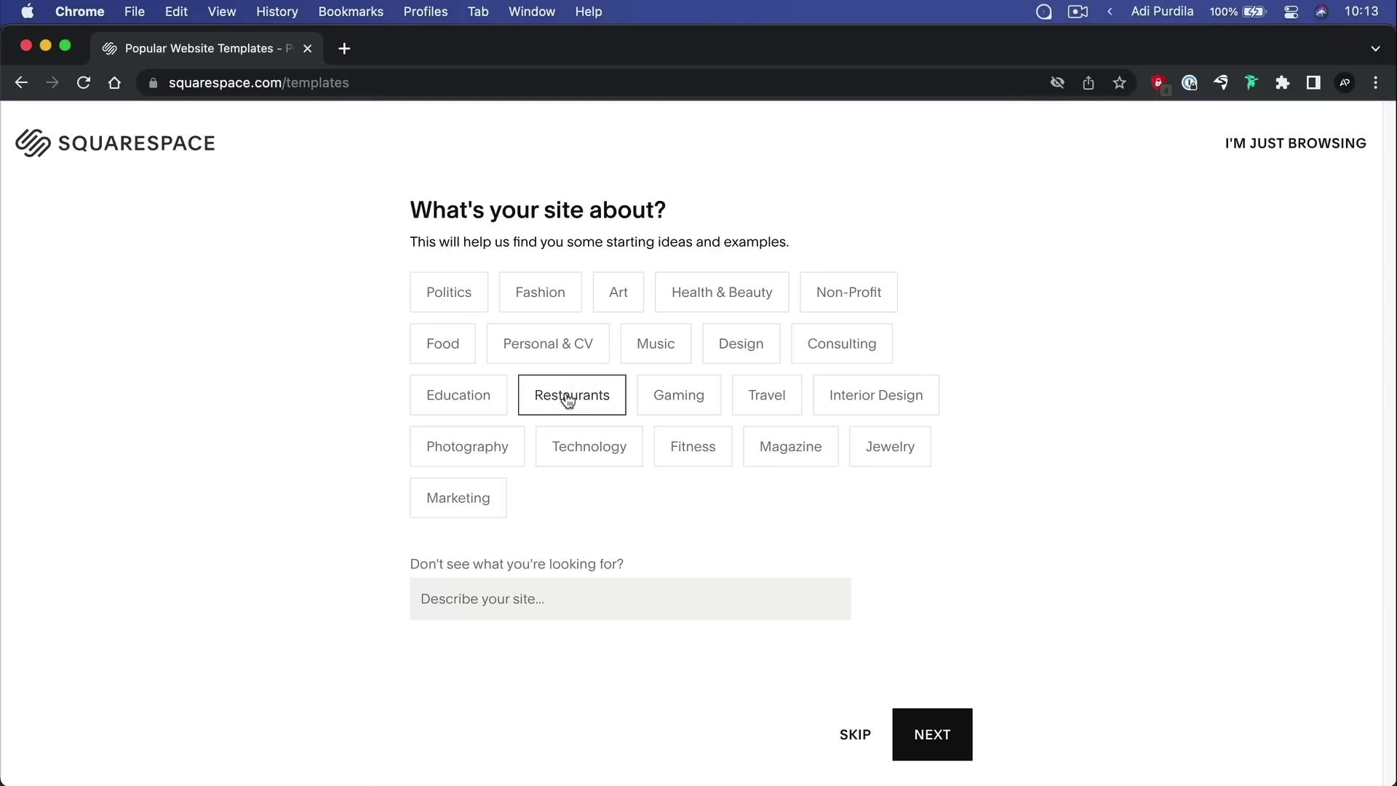
left_click(910, 732)
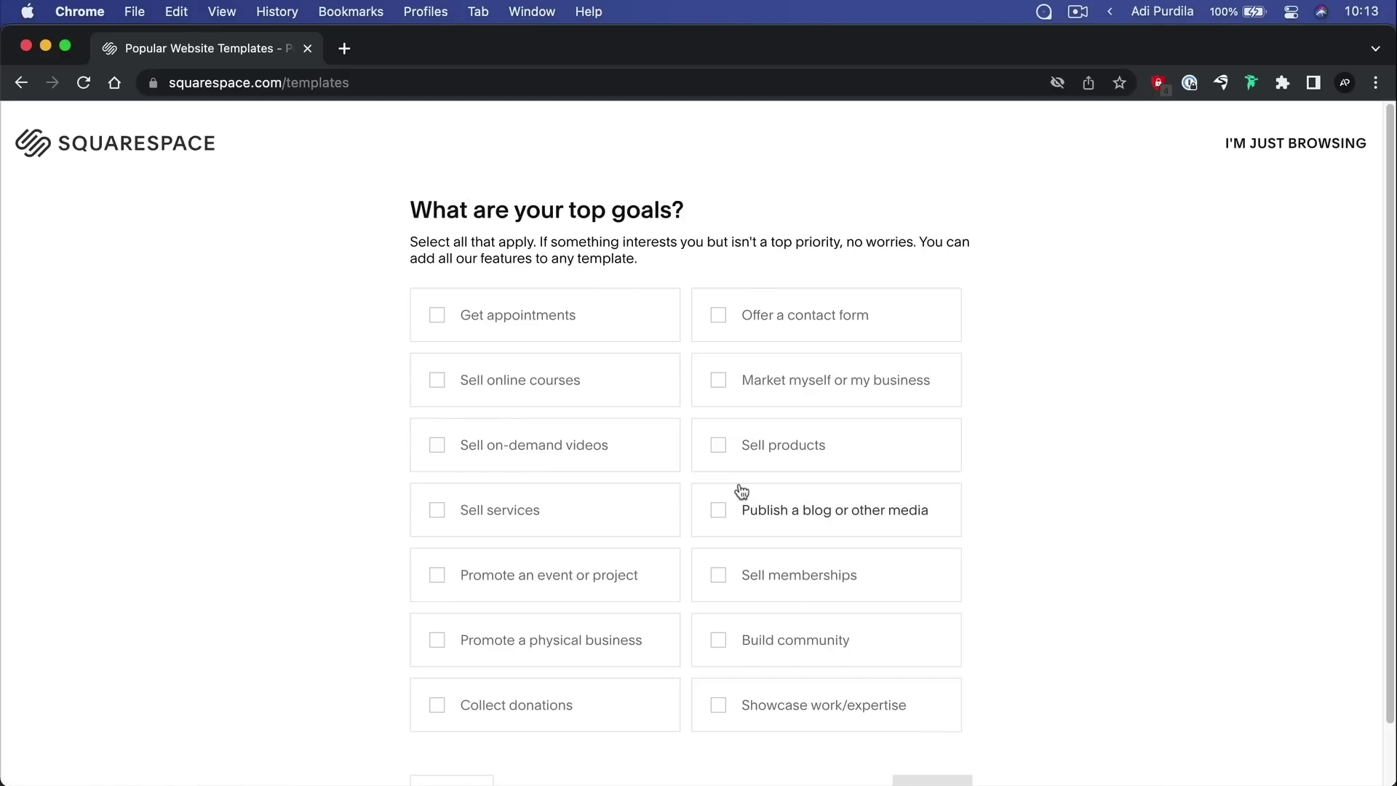
scroll(844, 668, "down", 2)
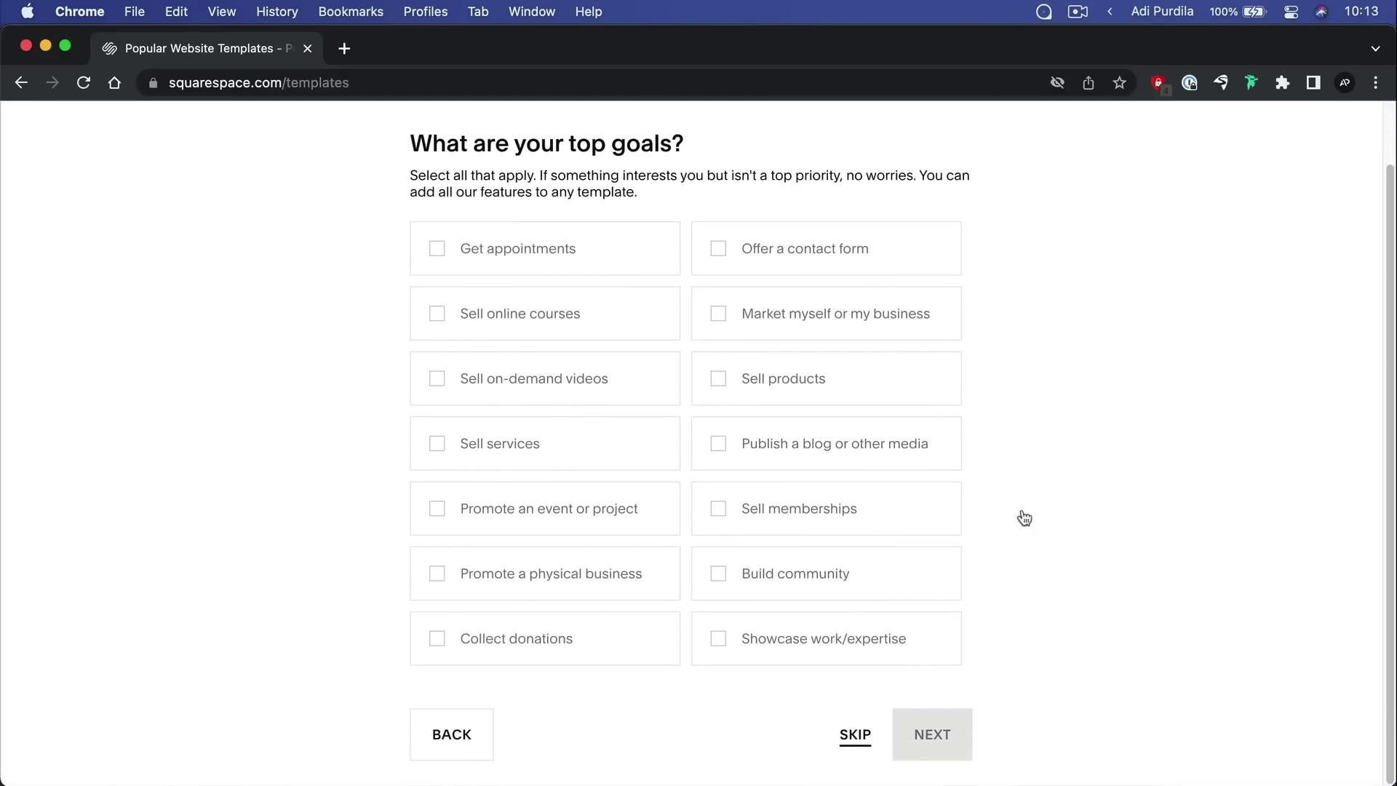
scroll(1237, 342, "up", 3)
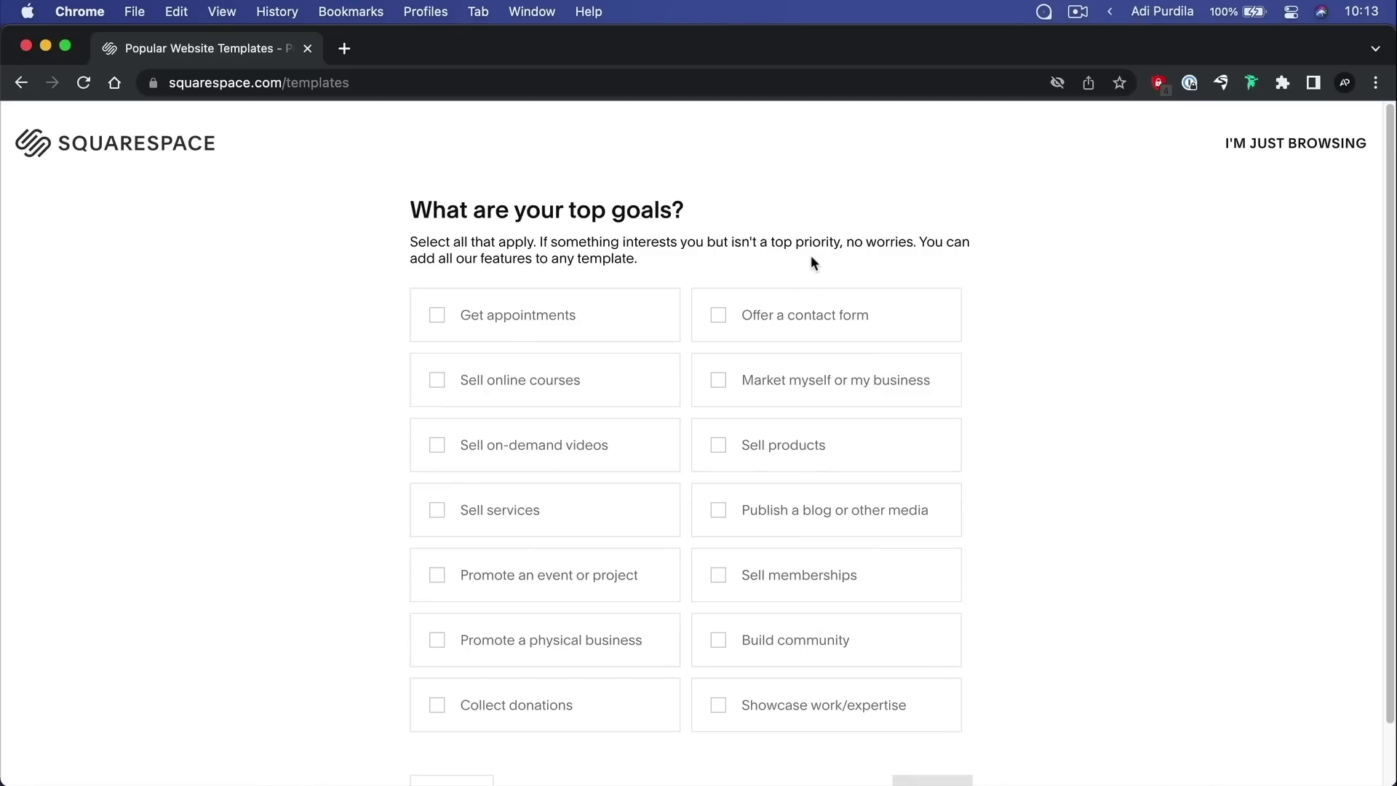
scroll(812, 262, "down", 2)
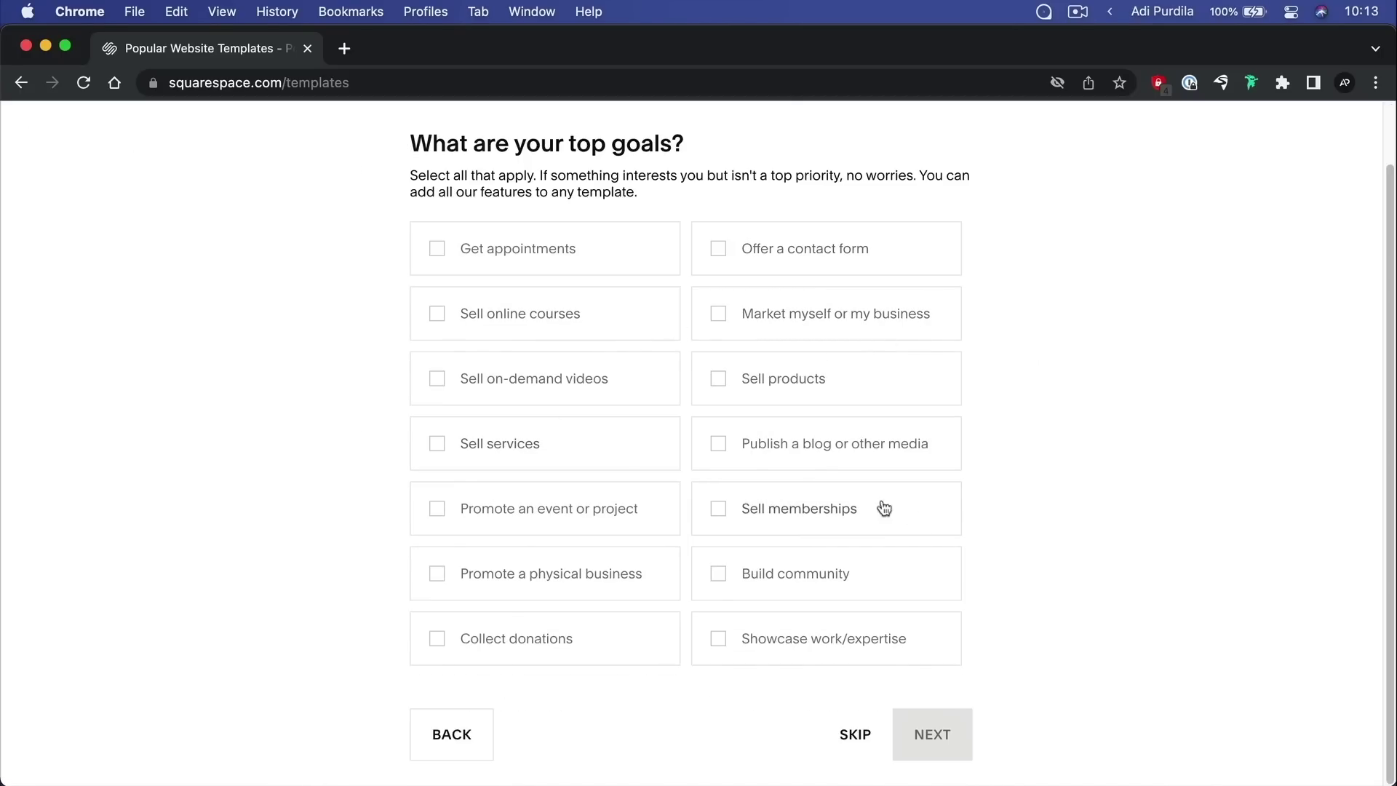
left_click(857, 736)
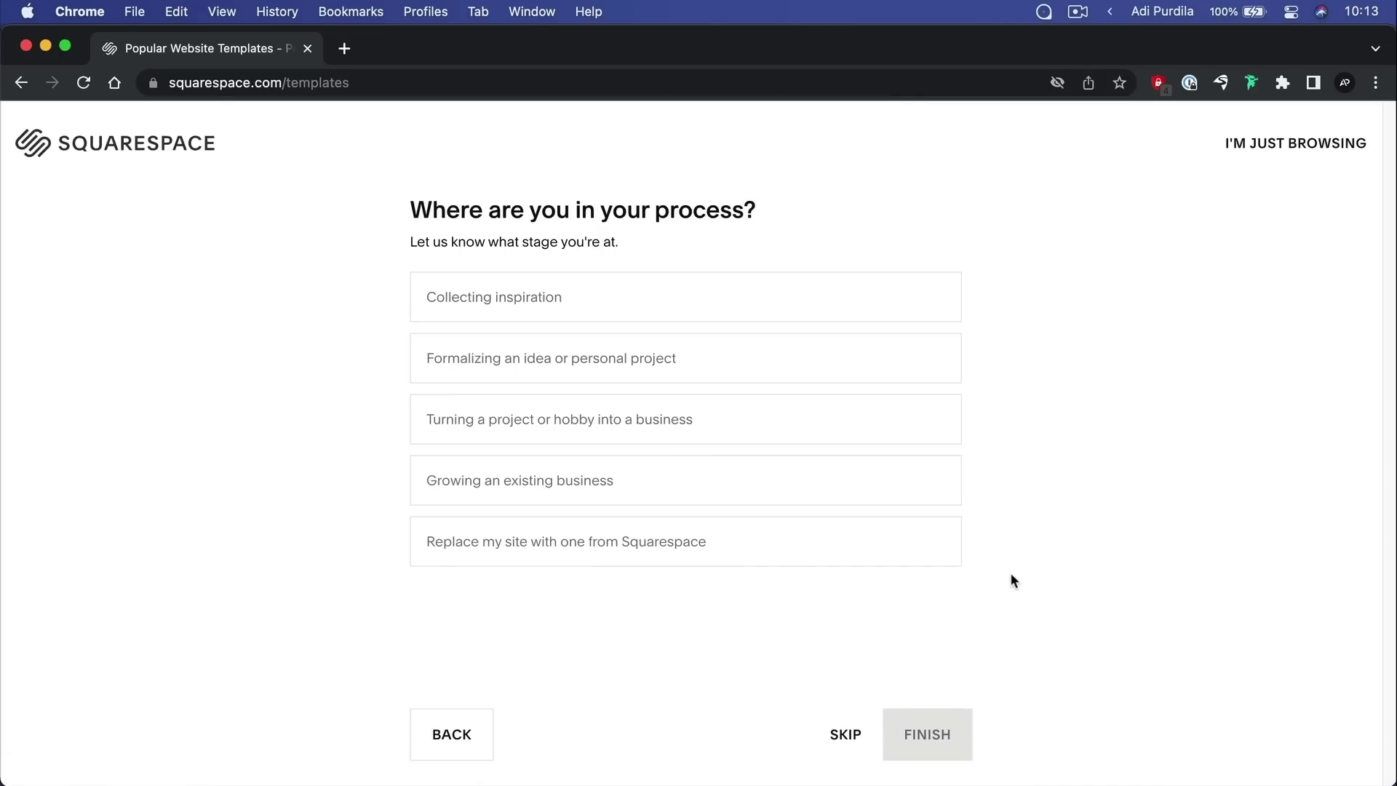
Skip the process question and browse the Restaurants templates, including Hill, Chotto, Pine and Vance
left_click(844, 737)
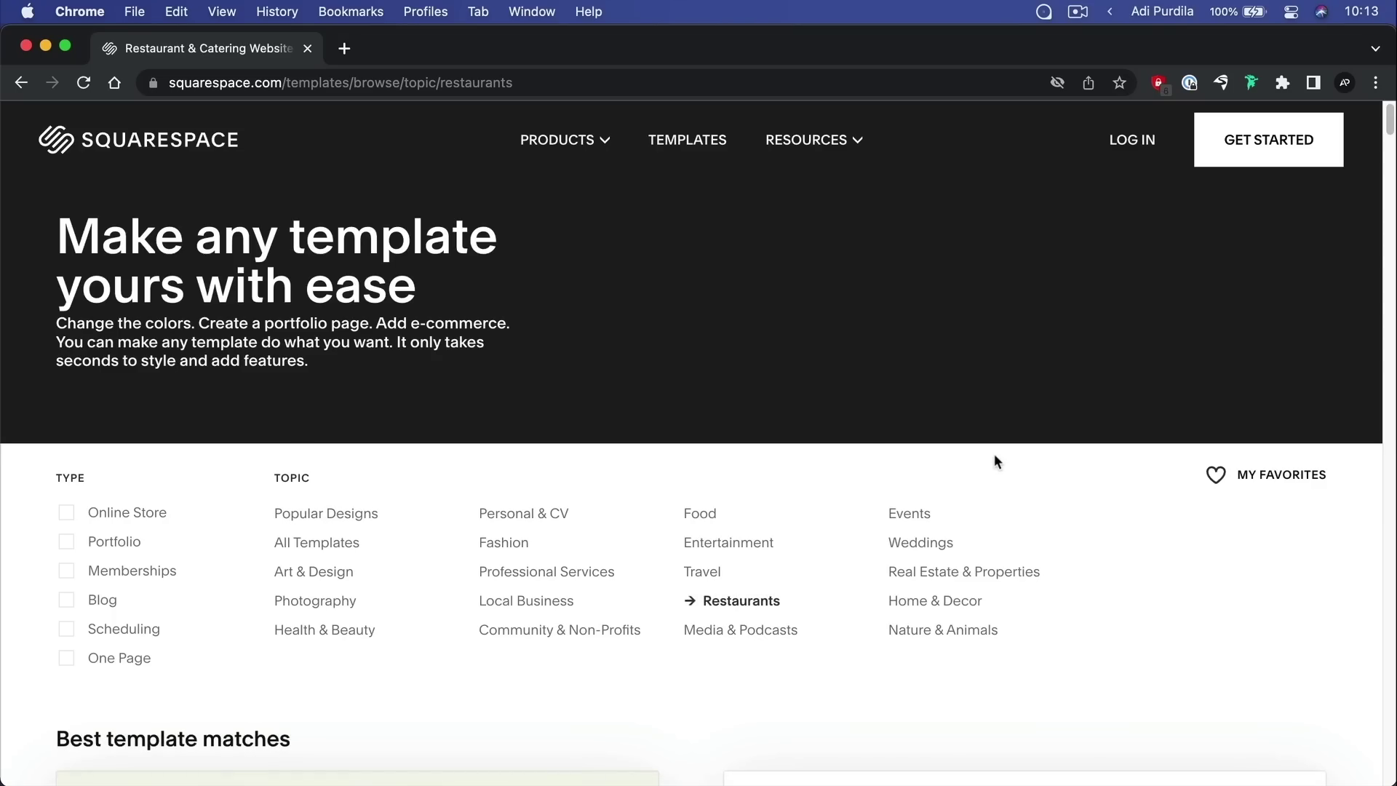
scroll(852, 338, "down", 8)
scroll(848, 336, "up", 7)
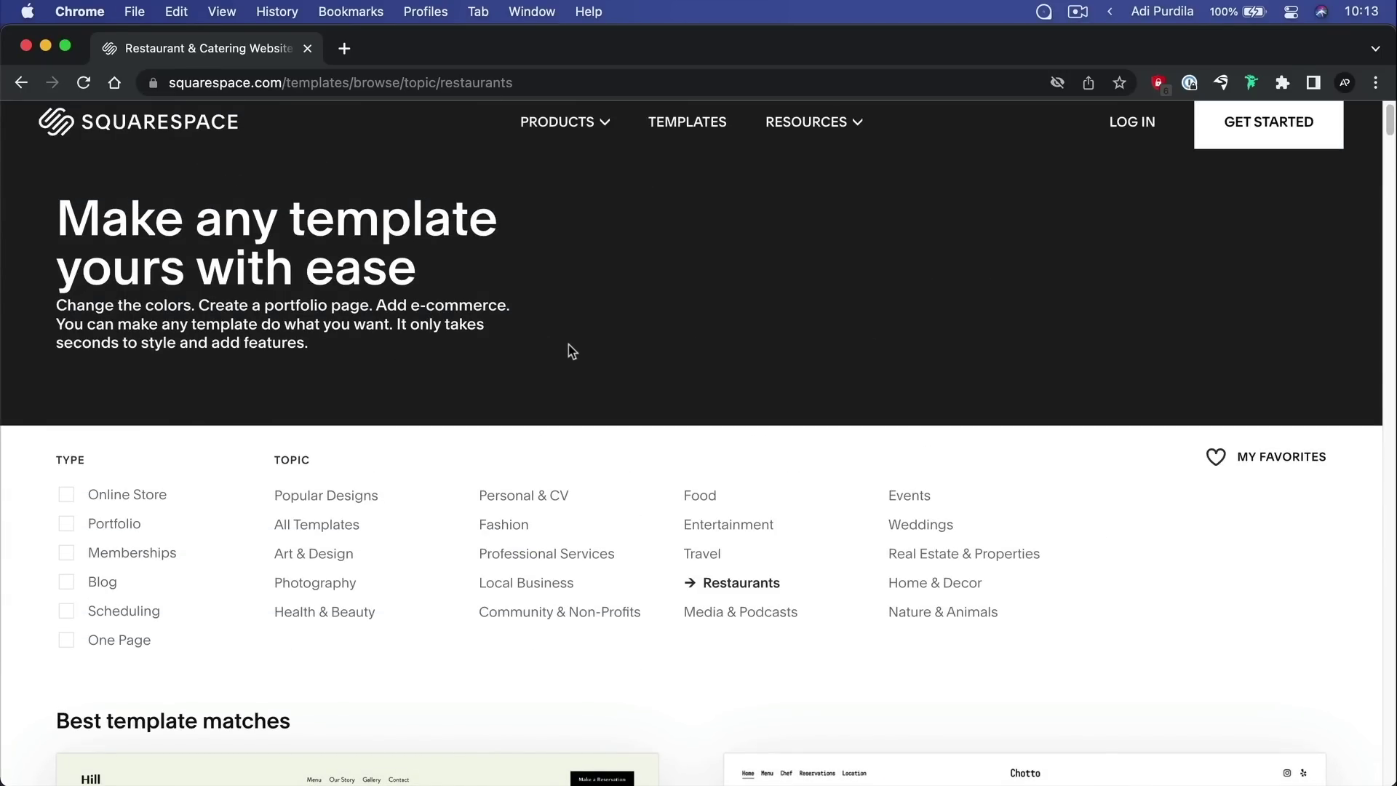
scroll(579, 347, "down", 12)
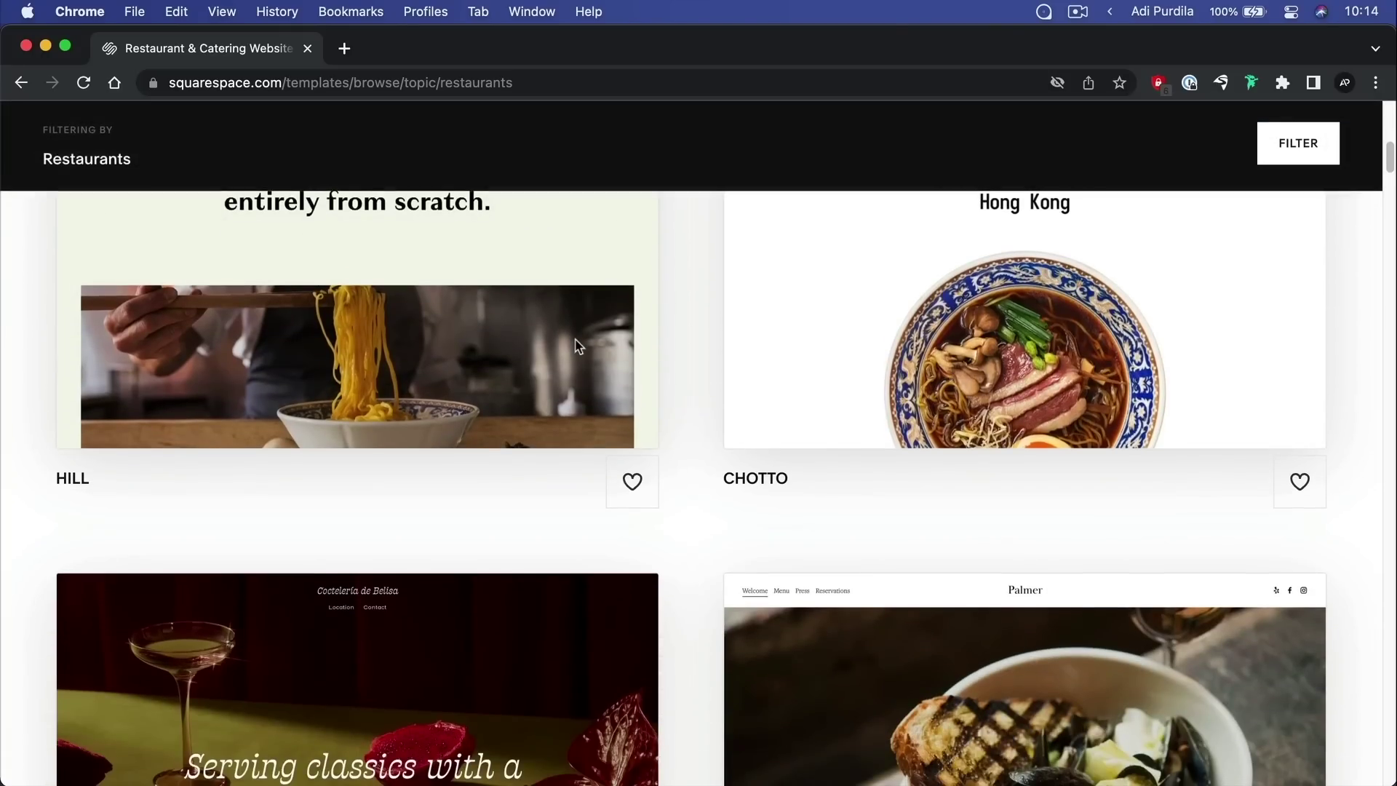
scroll(579, 346, "down", 14)
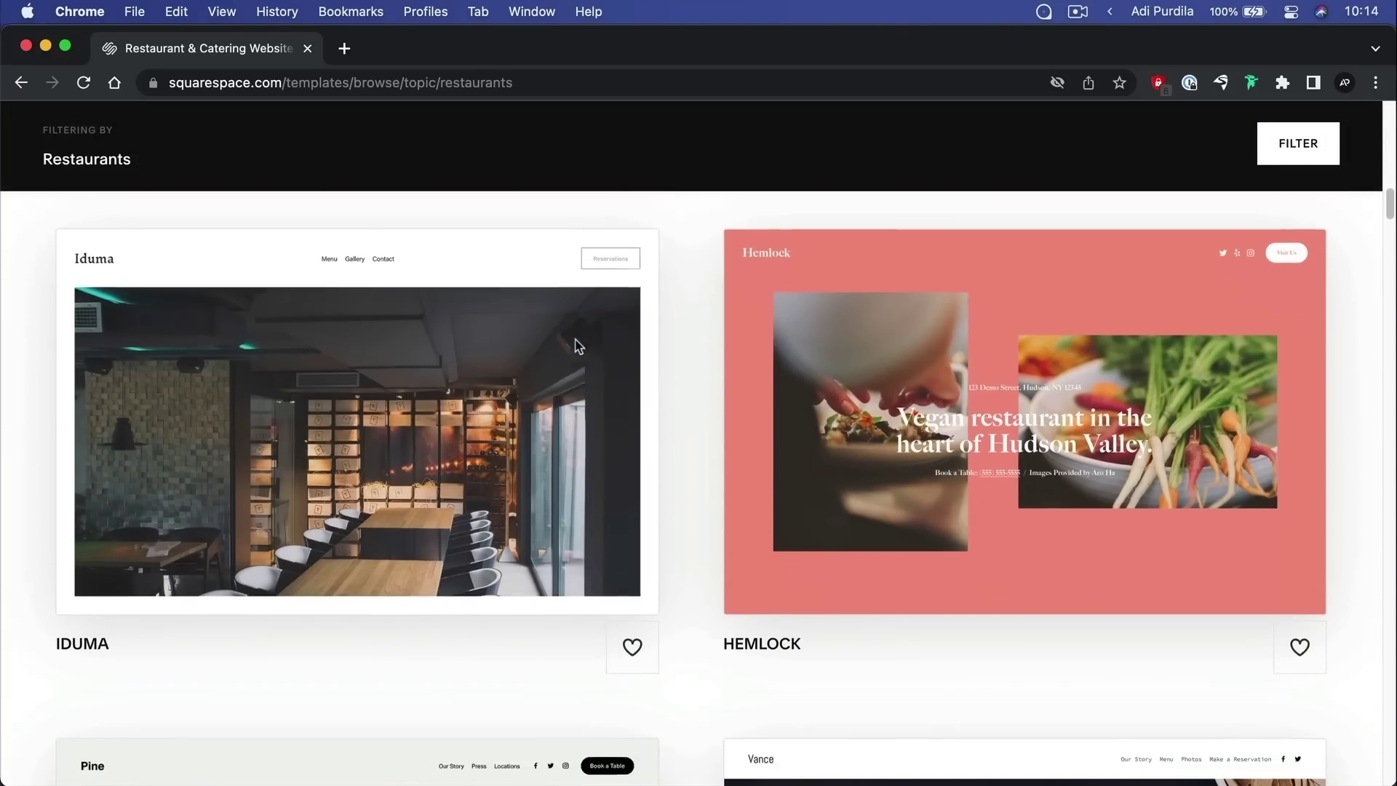
scroll(574, 342, "down", 3)
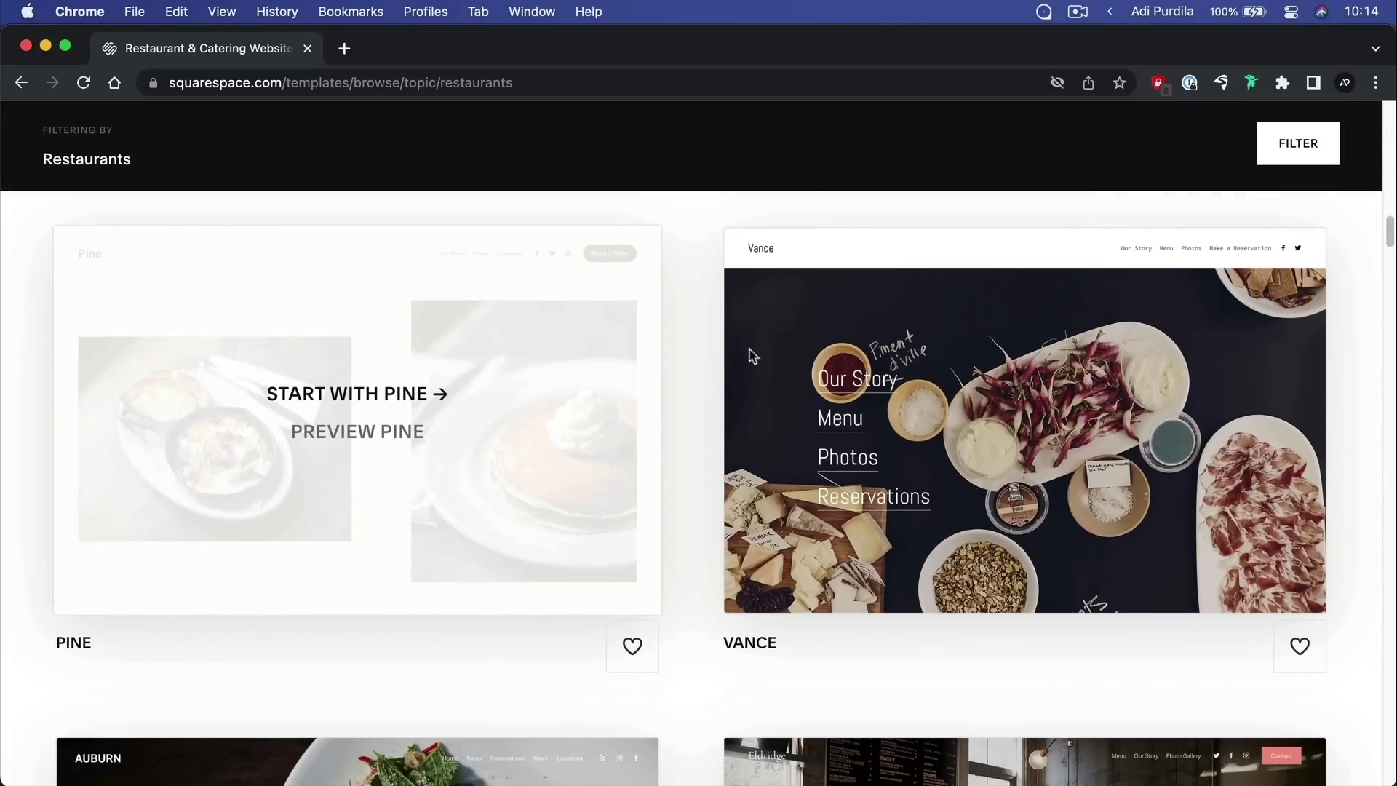
scroll(350, 386, "up", 20)
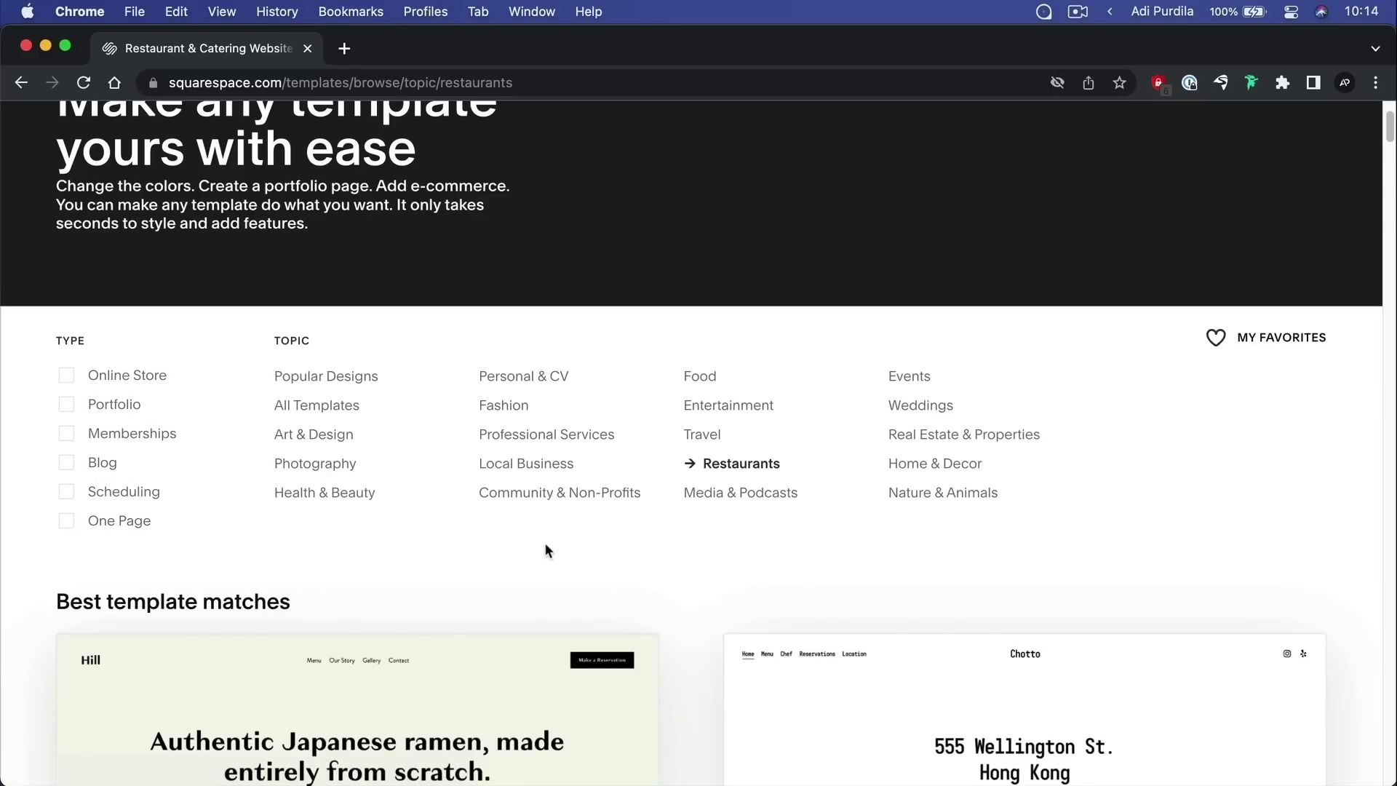
scroll(644, 469, "down", 5)
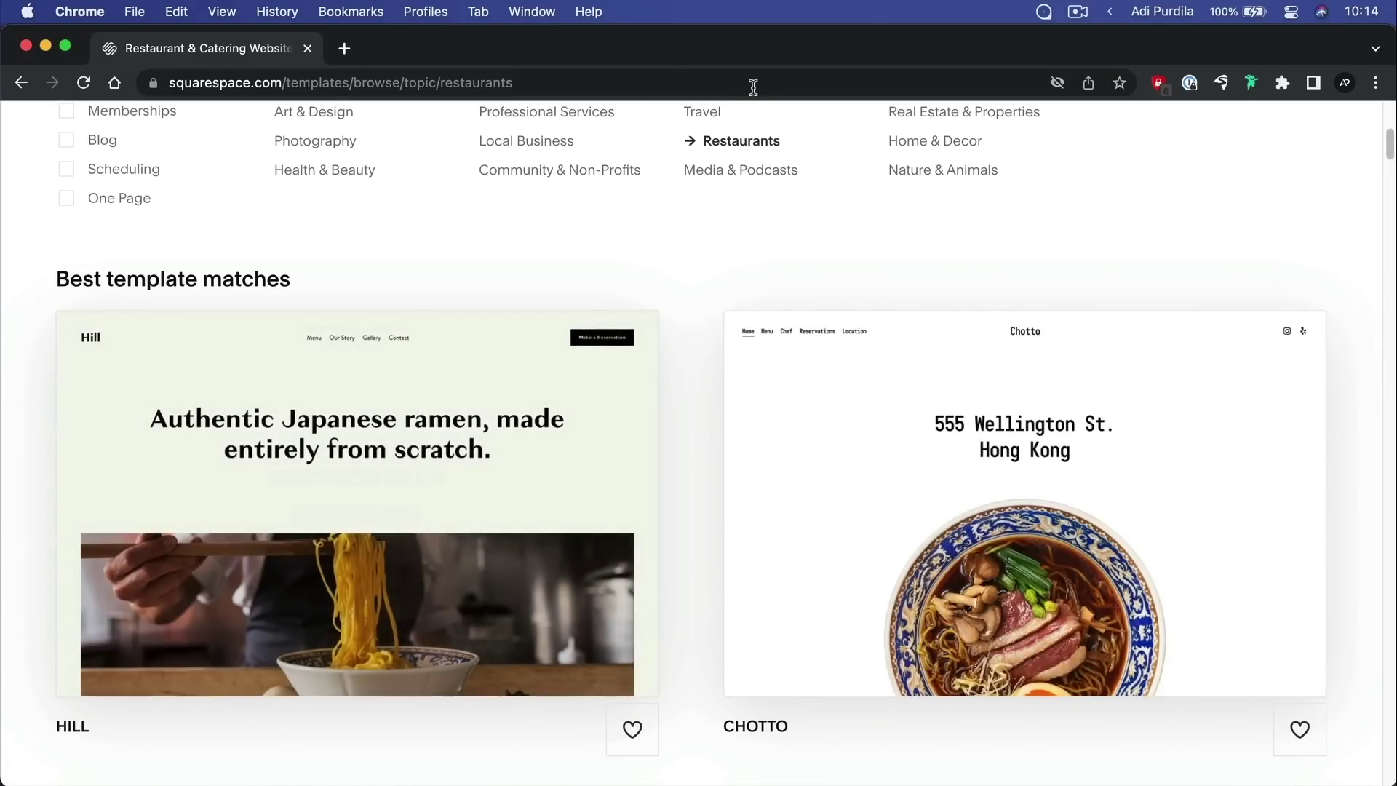
scroll(742, 294, "up", 1)
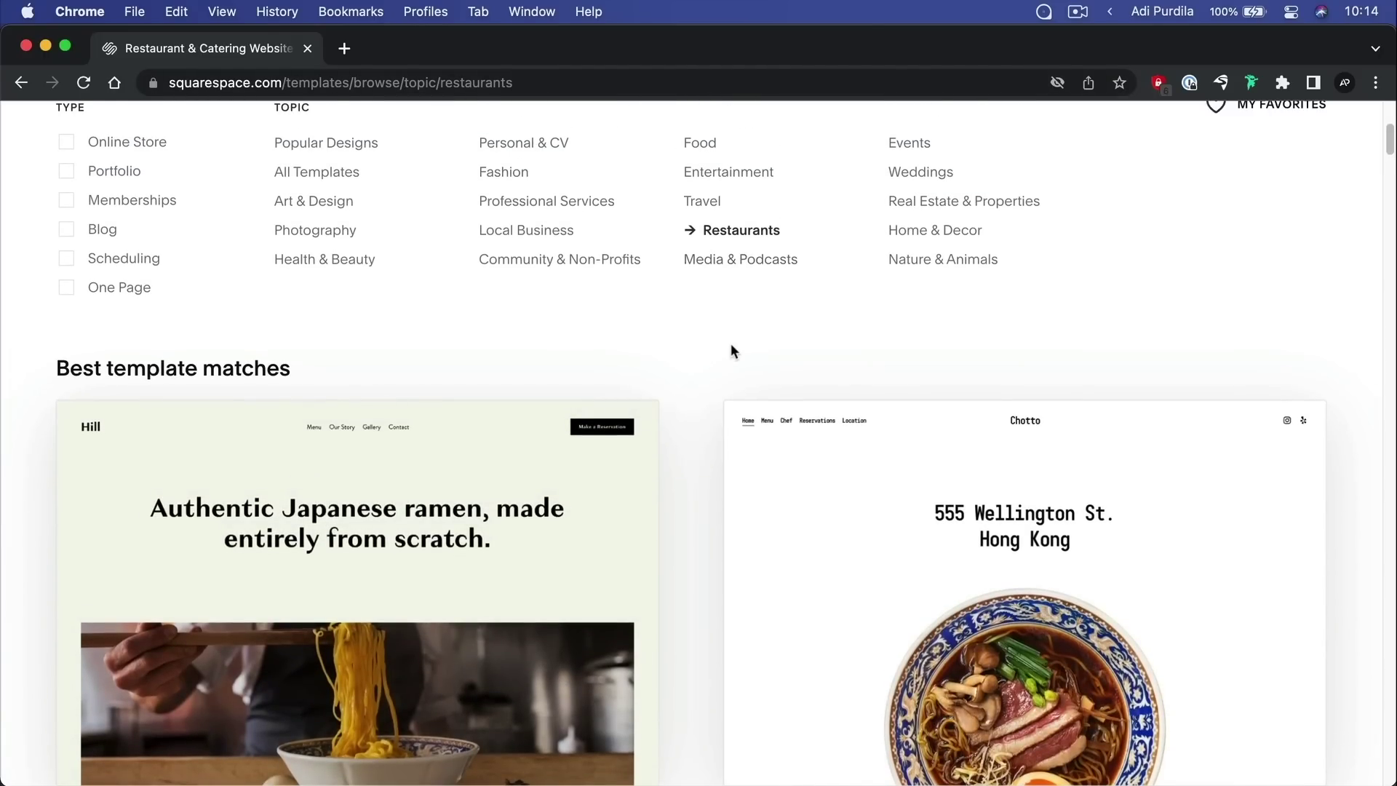
scroll(731, 343, "down", 3)
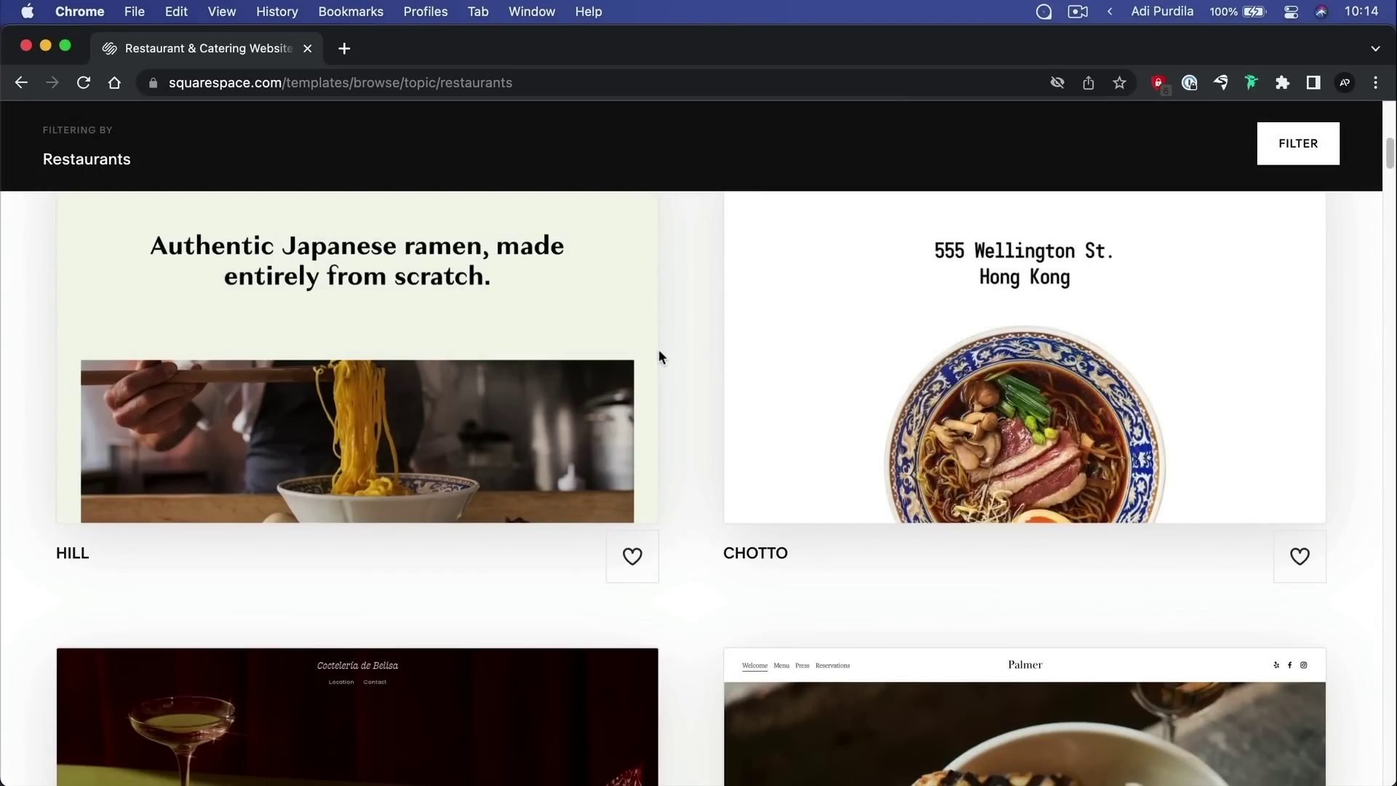
scroll(660, 355, "down", 1)
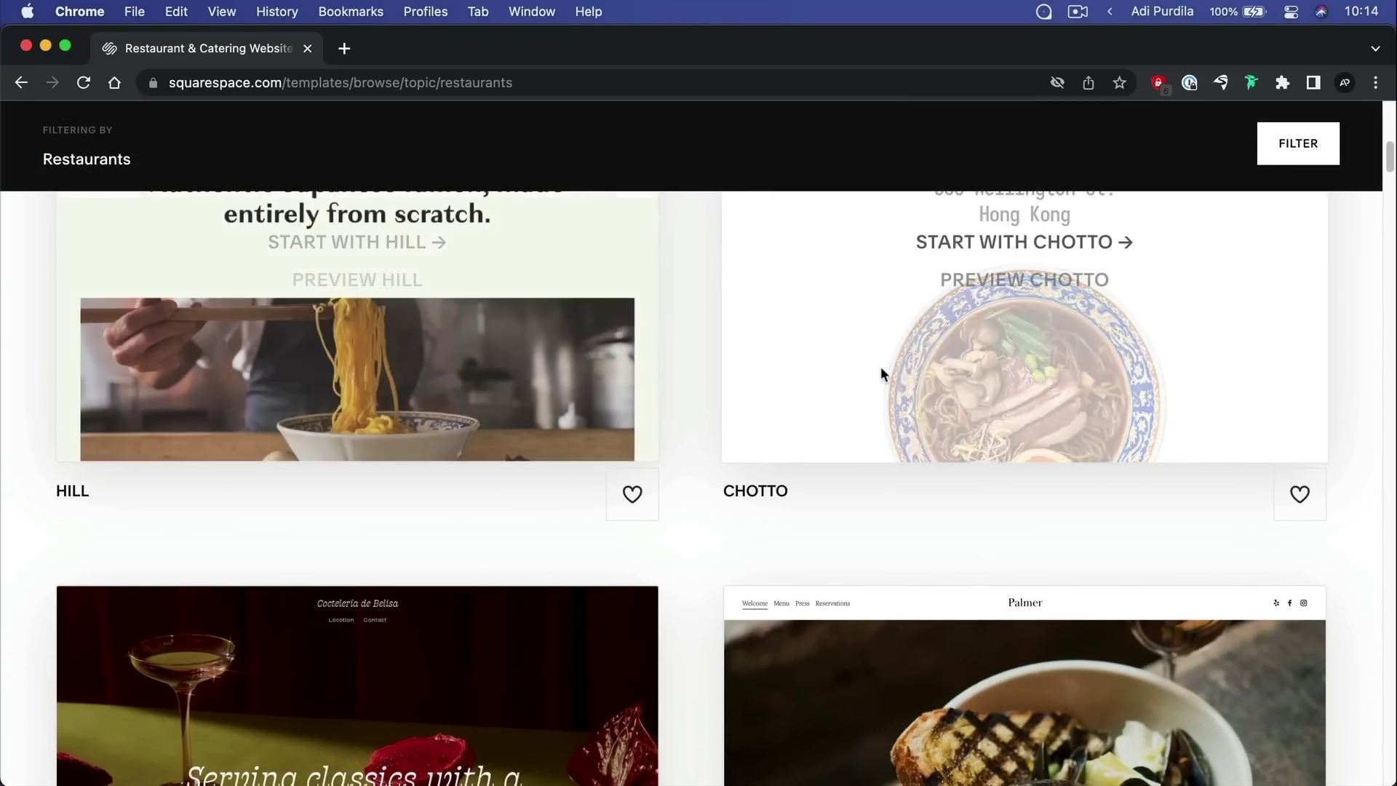
scroll(881, 367, "up", 3)
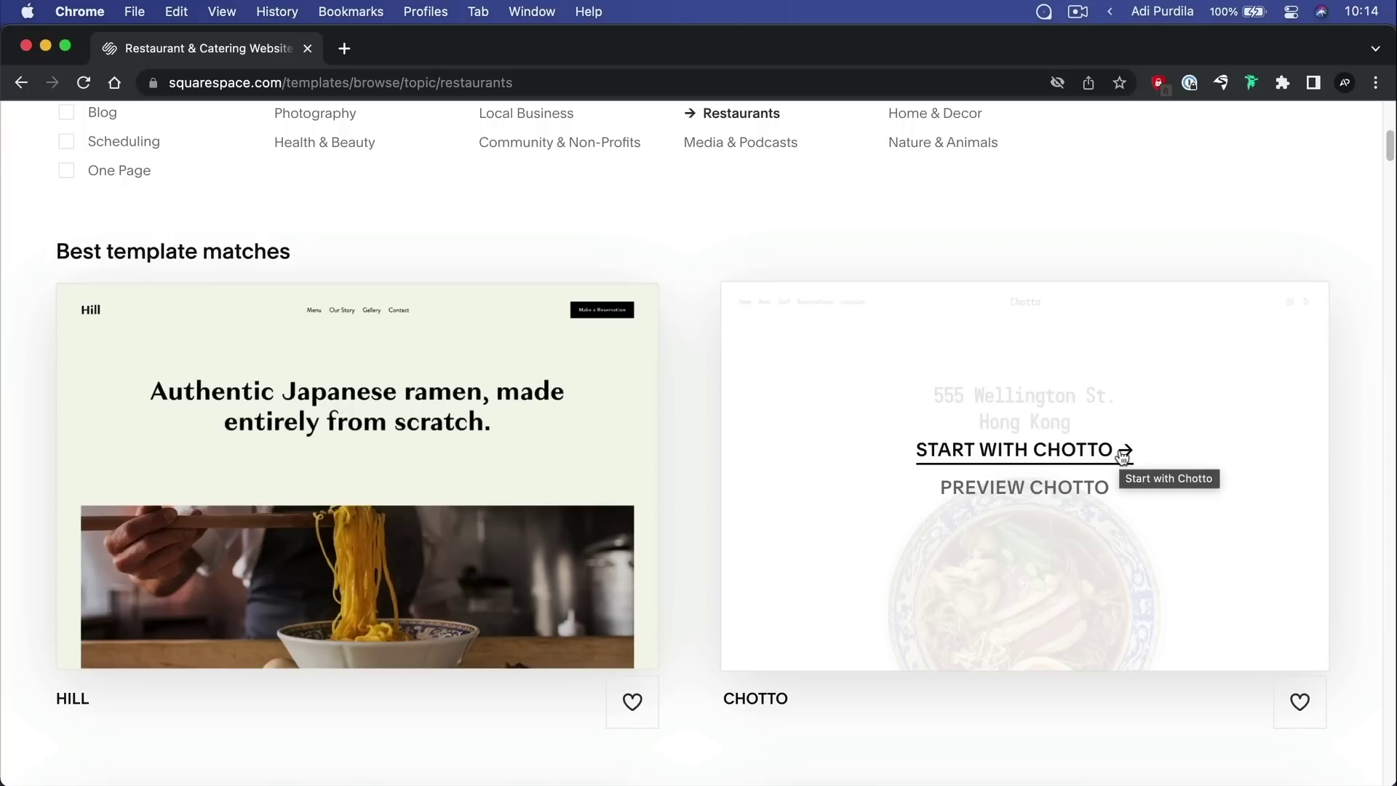
Open the Chotto template preview and view it in tablet layout
left_click(1050, 489)
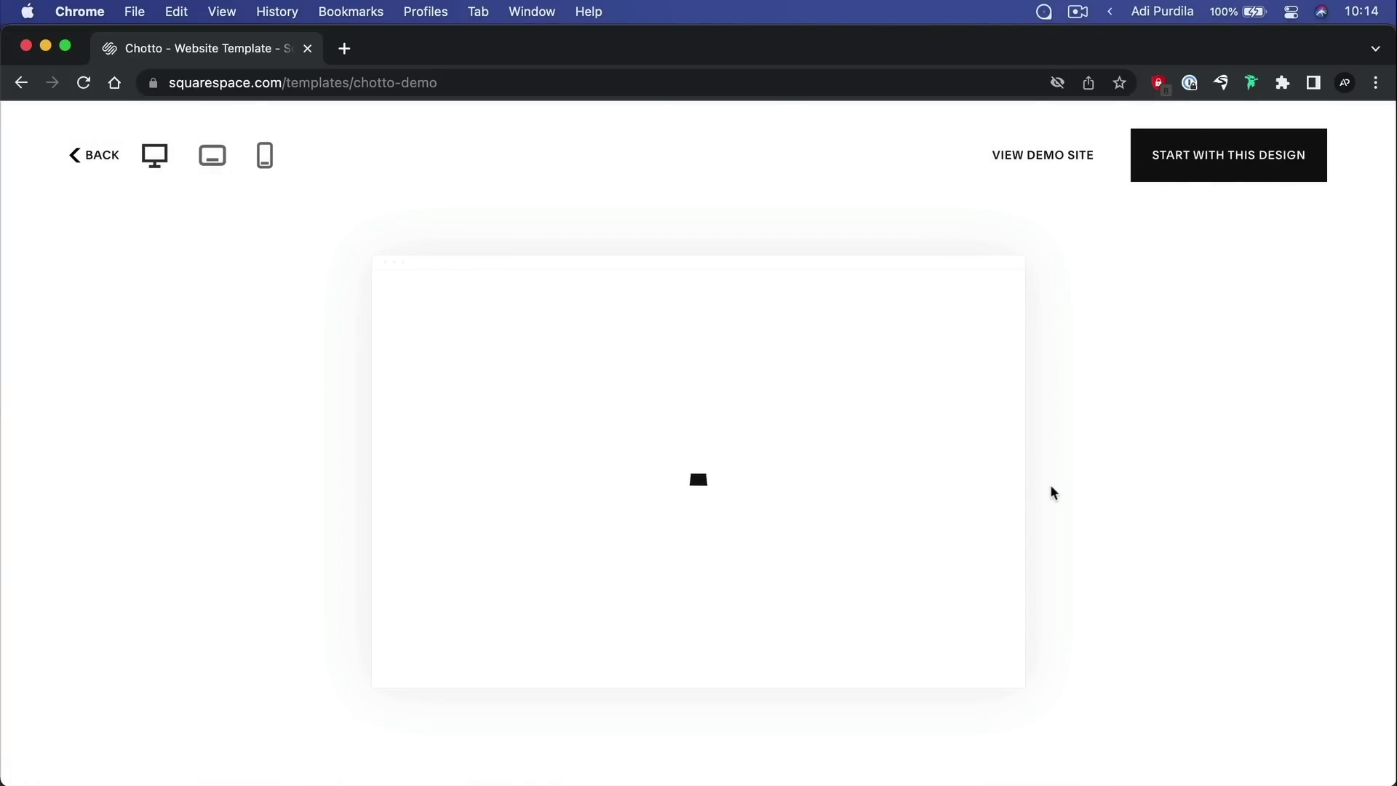
scroll(732, 386, "down", 5)
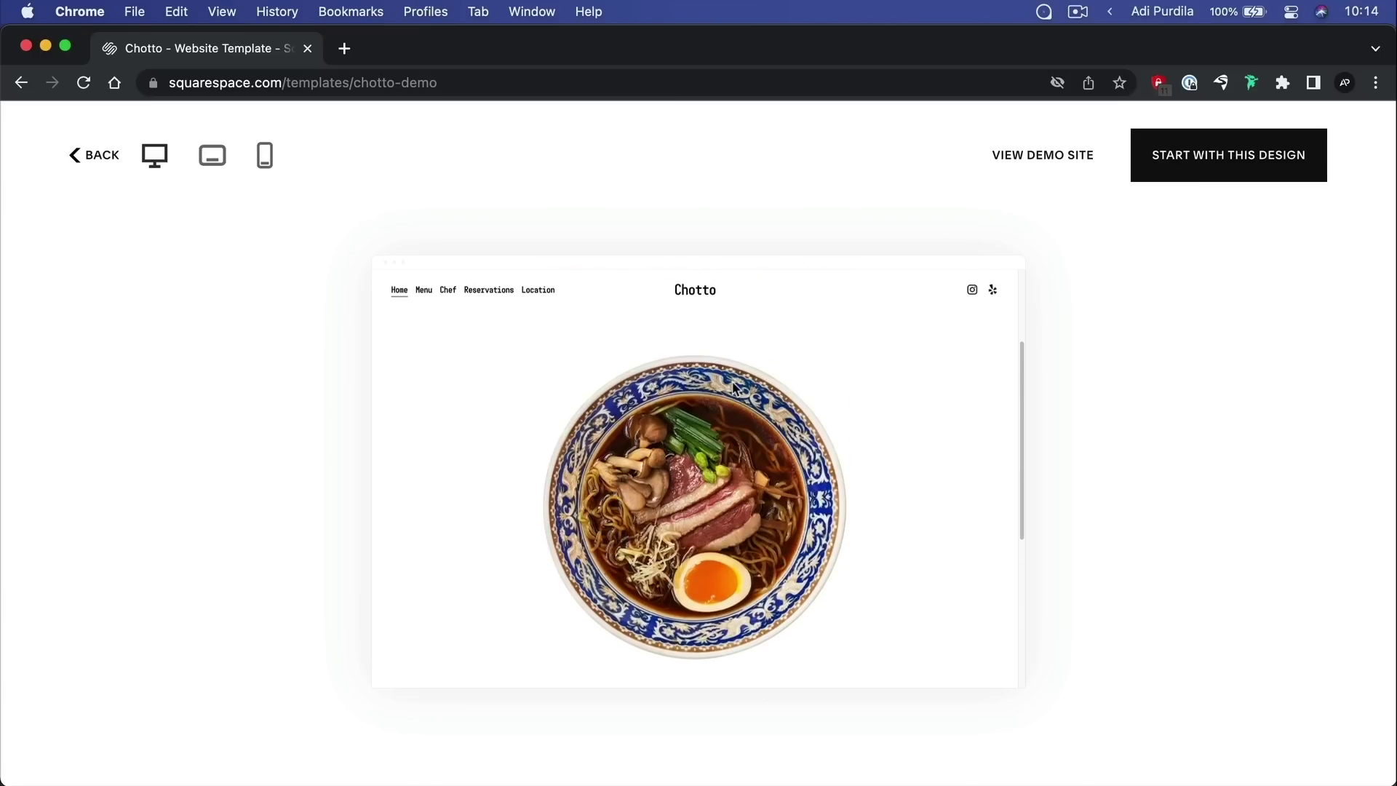
scroll(733, 387, "up", 3)
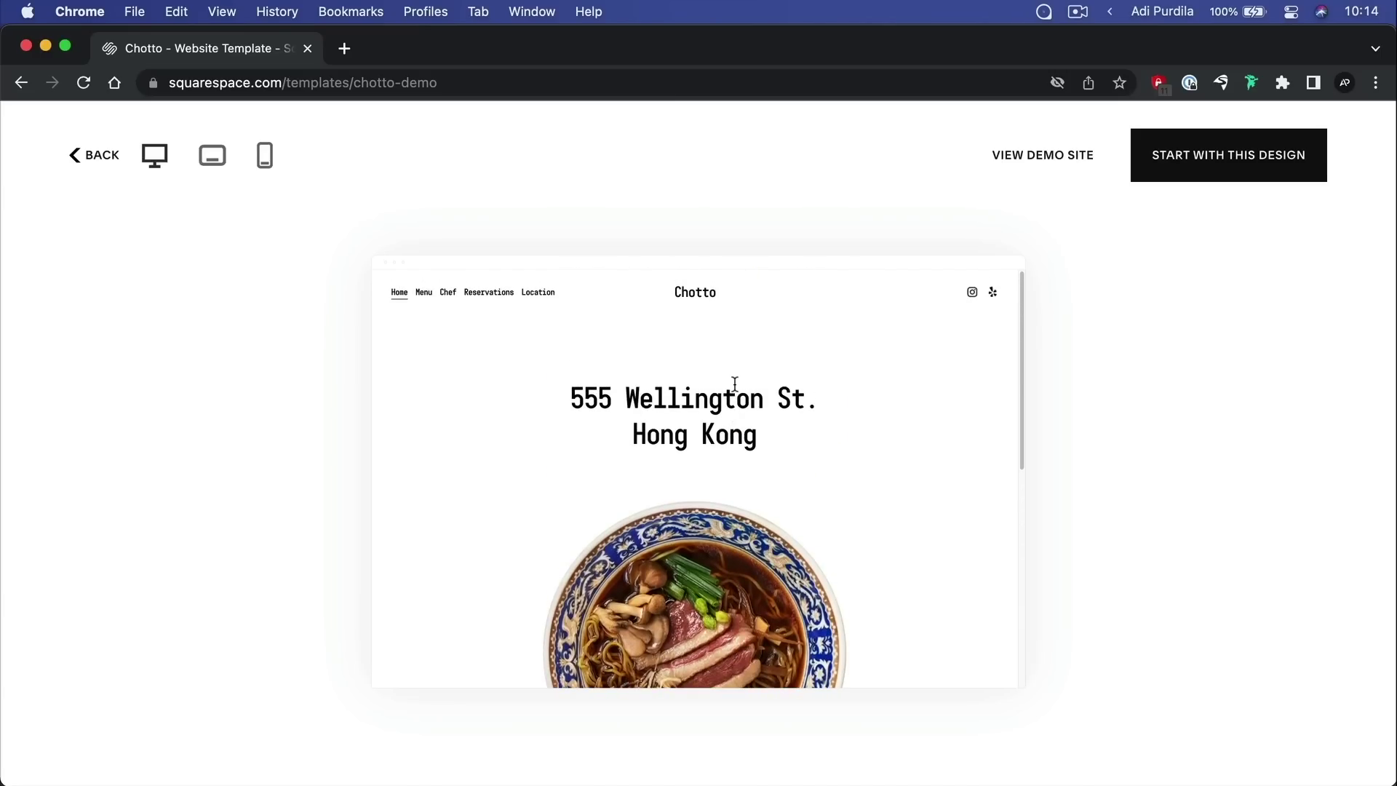
left_click(211, 155)
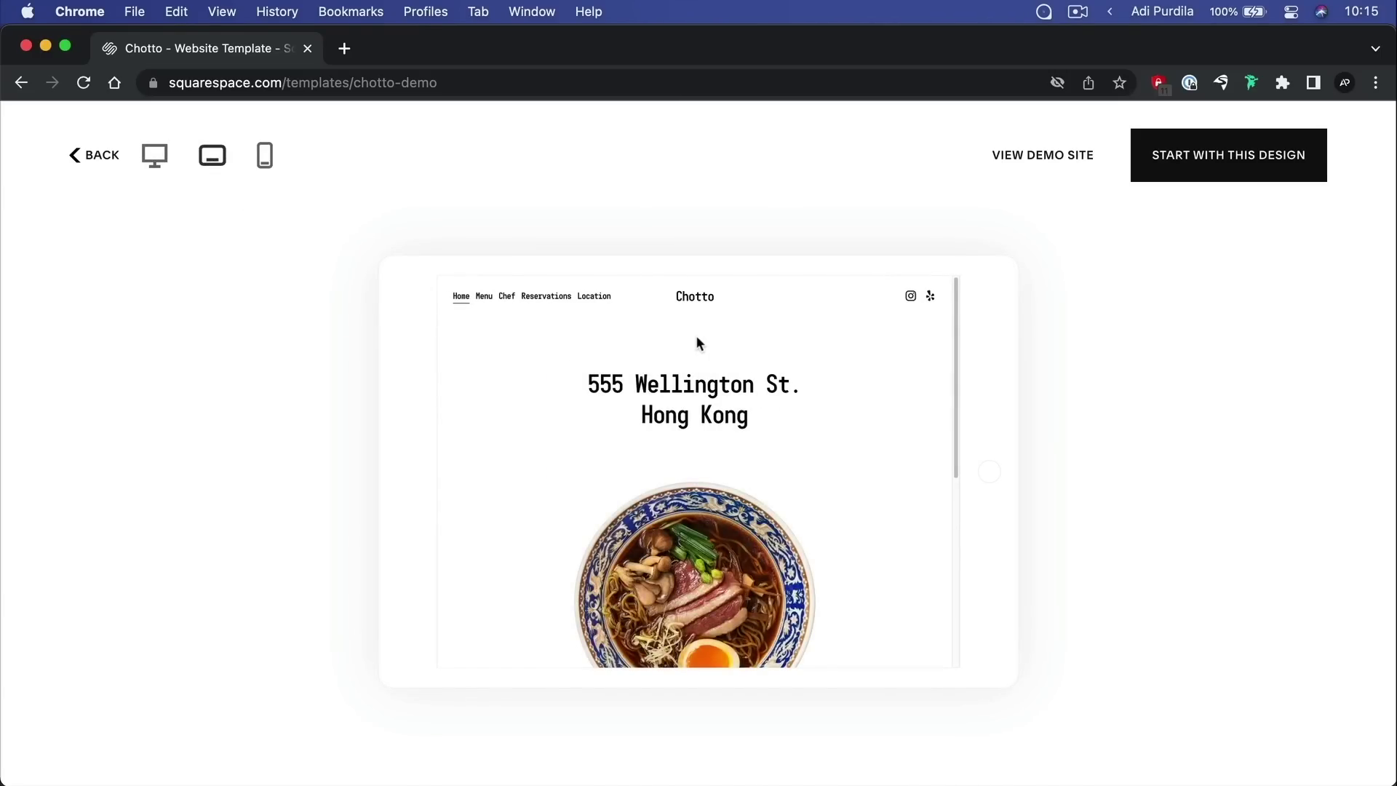
scroll(697, 338, "down", 5)
Switch the Chotto preview to phone layout and open then close its navigation menu
left_click(259, 156)
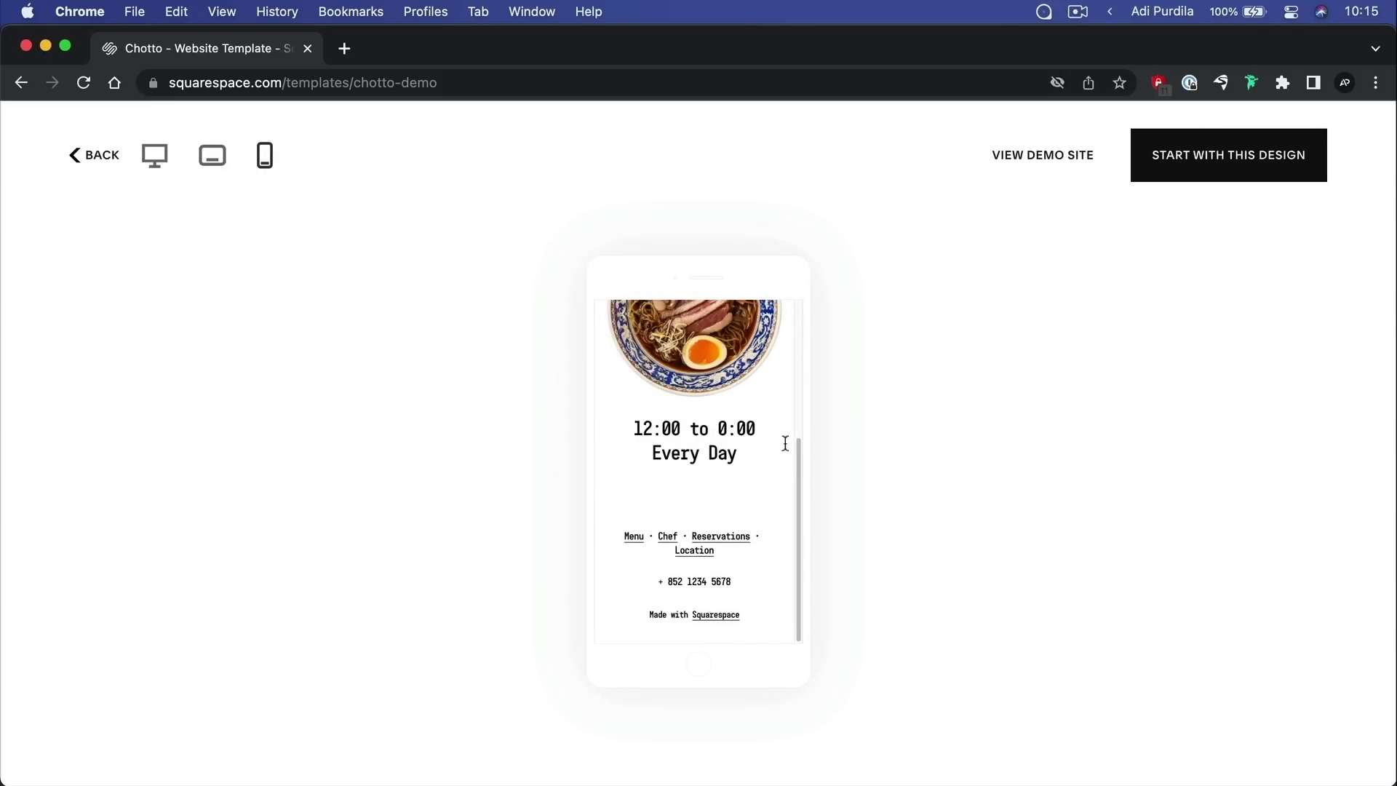
scroll(764, 437, "up", 10)
scroll(801, 459, "down", 3)
scroll(734, 404, "up", 3)
left_click(777, 325)
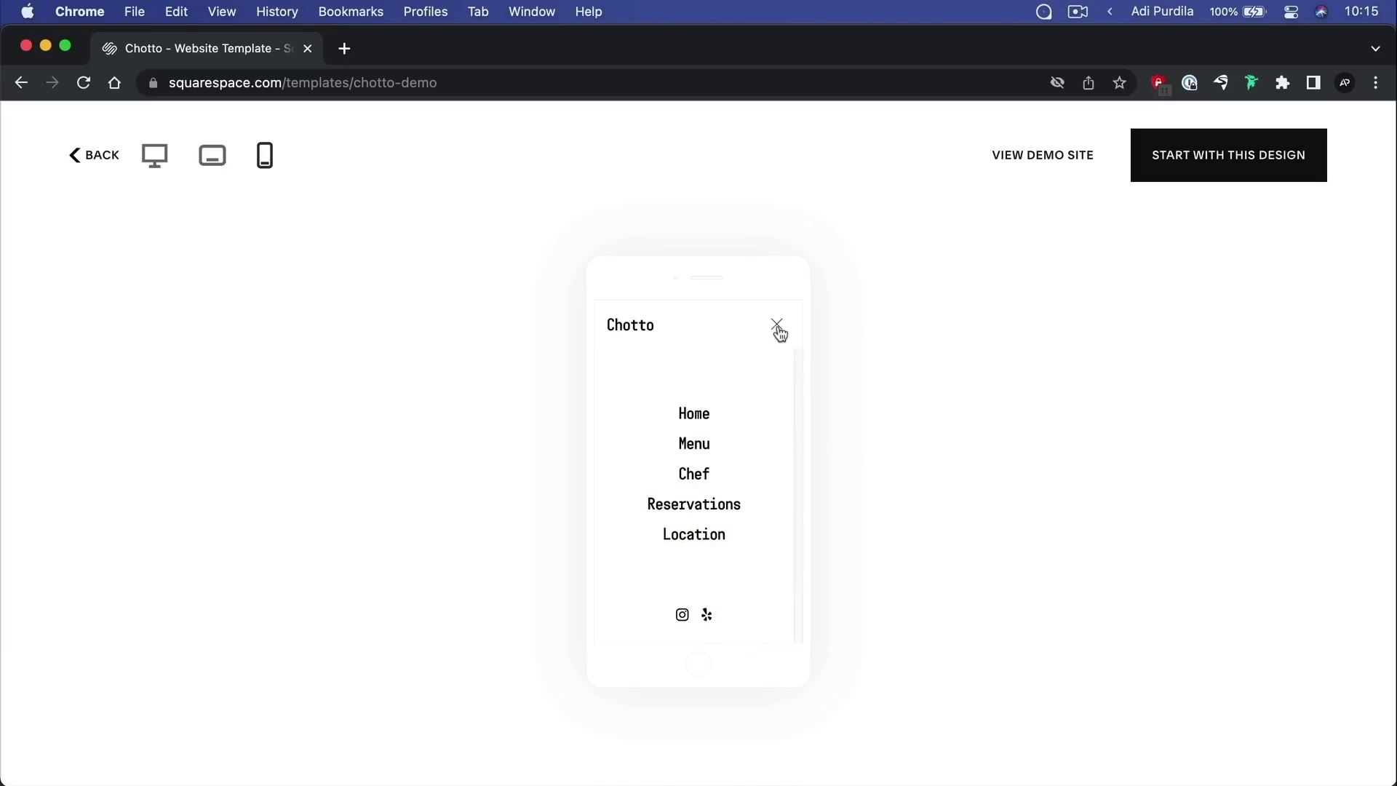
left_click(777, 325)
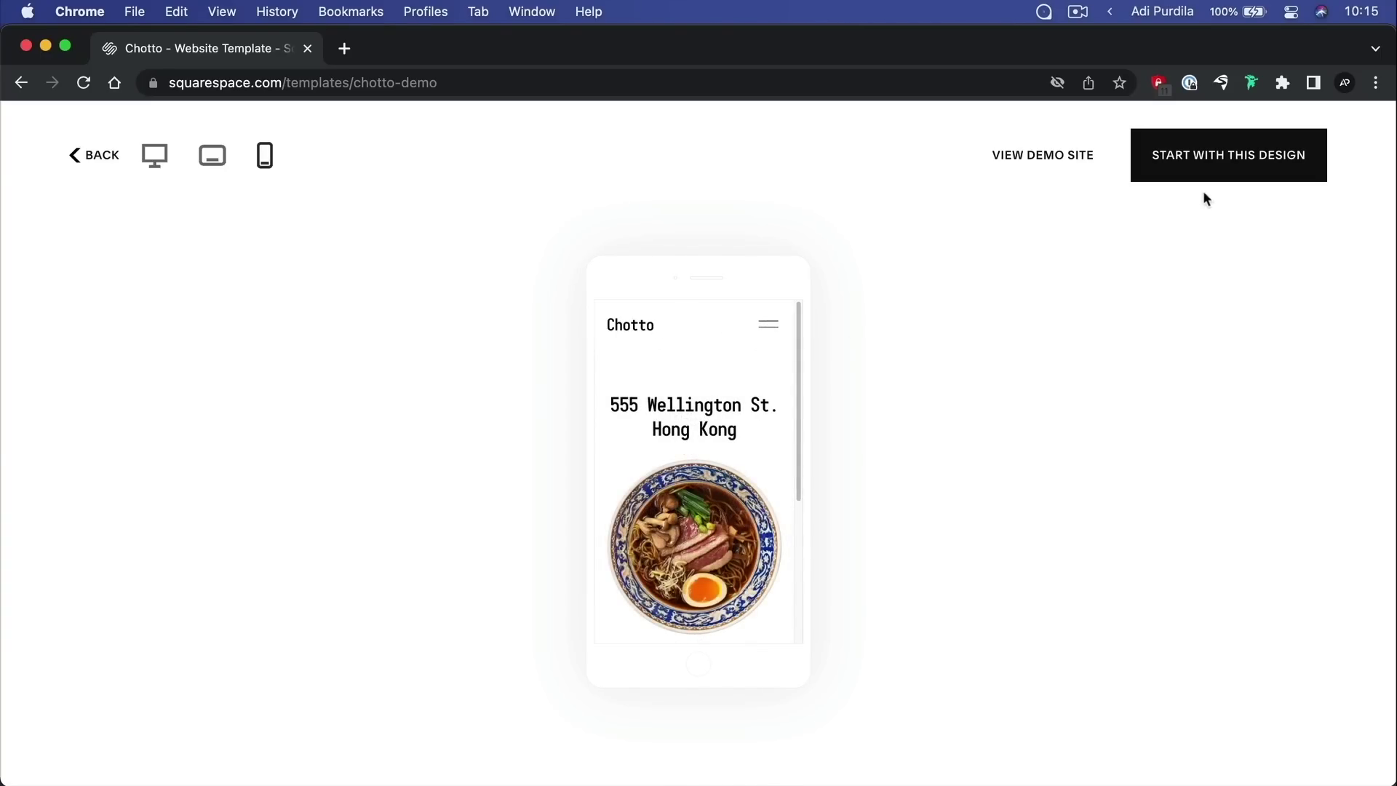
Open the full Chotto demo site in a new tab and scroll through it
left_click(1054, 154)
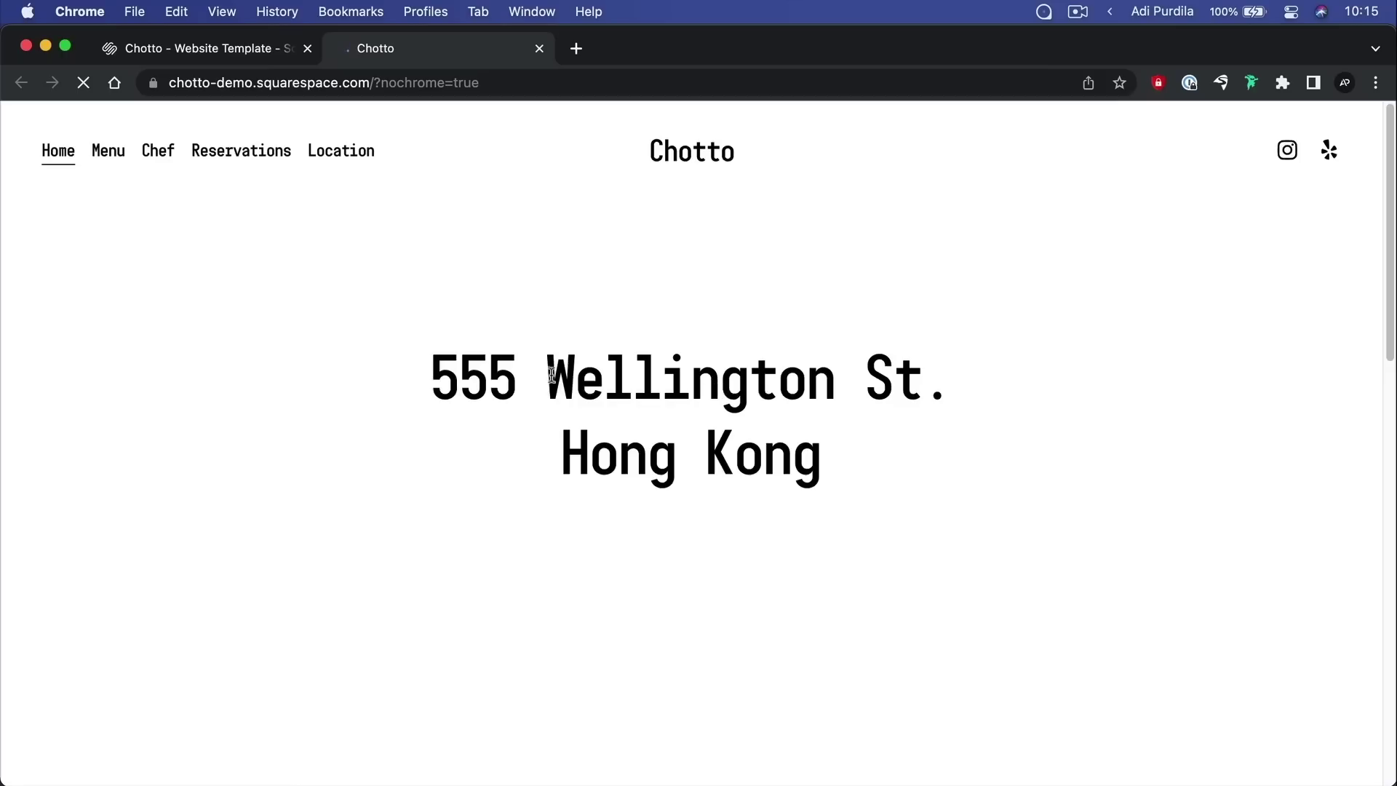
scroll(575, 343, "down", 10)
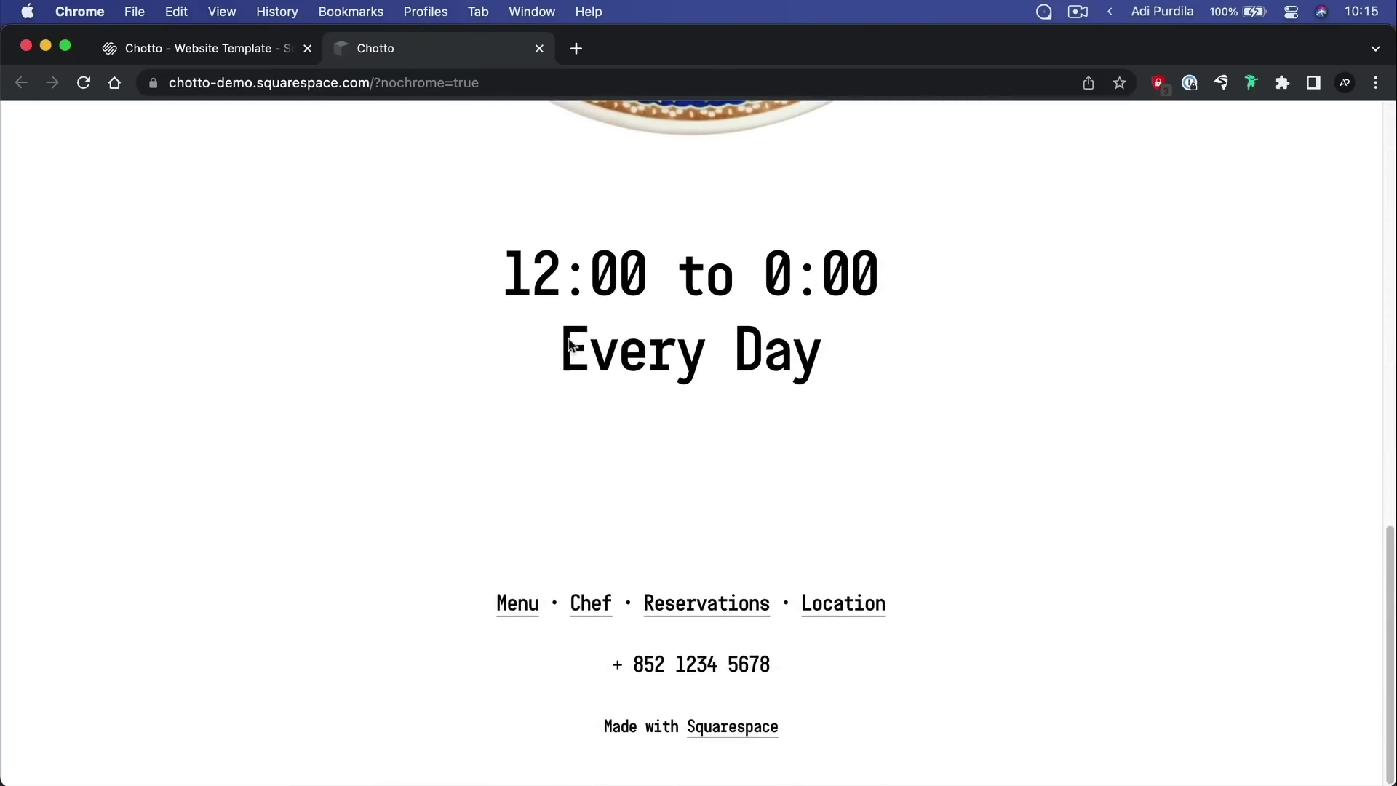
scroll(570, 344, "up", 10)
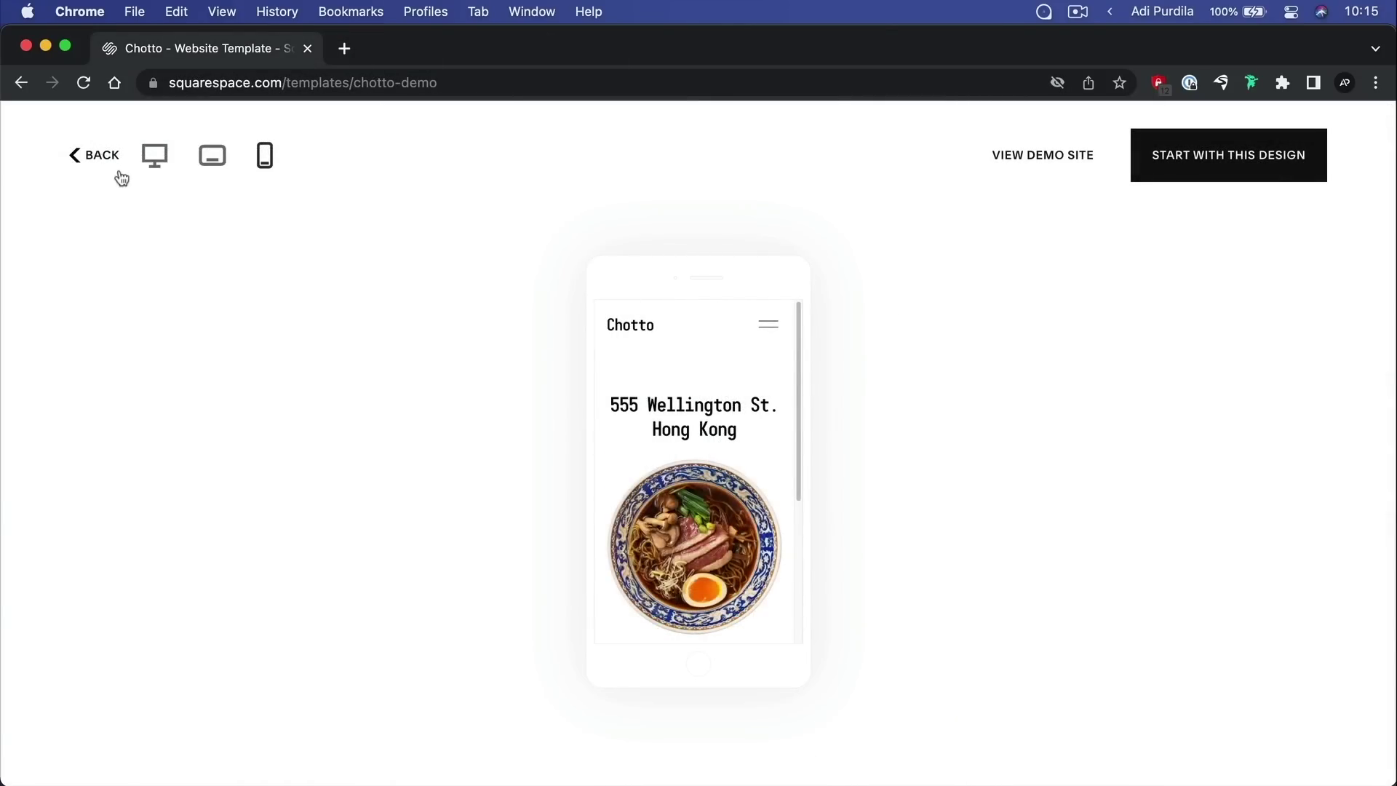
Return to the restaurant template list and scroll through it again
left_click(122, 175)
scroll(968, 291, "down", 10)
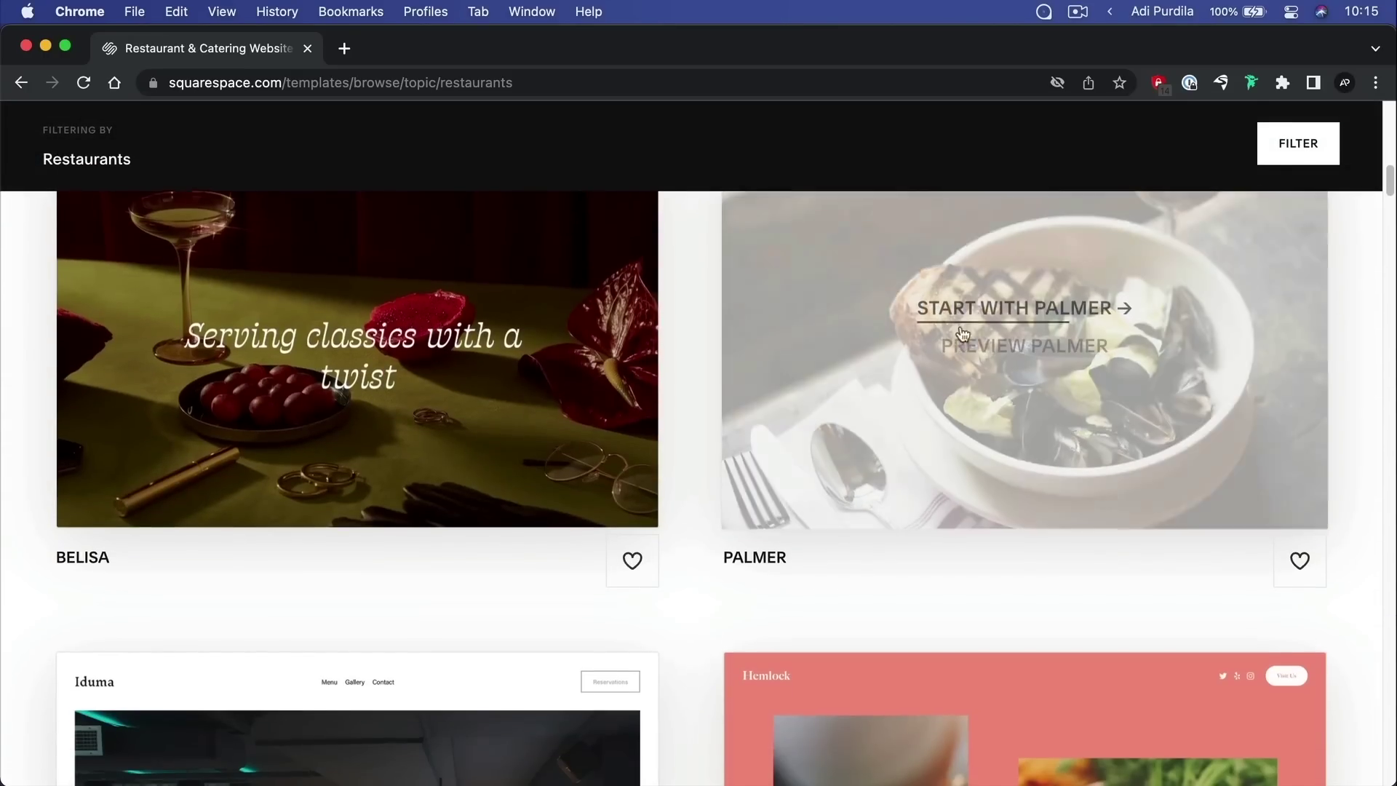
scroll(943, 354, "down", 12)
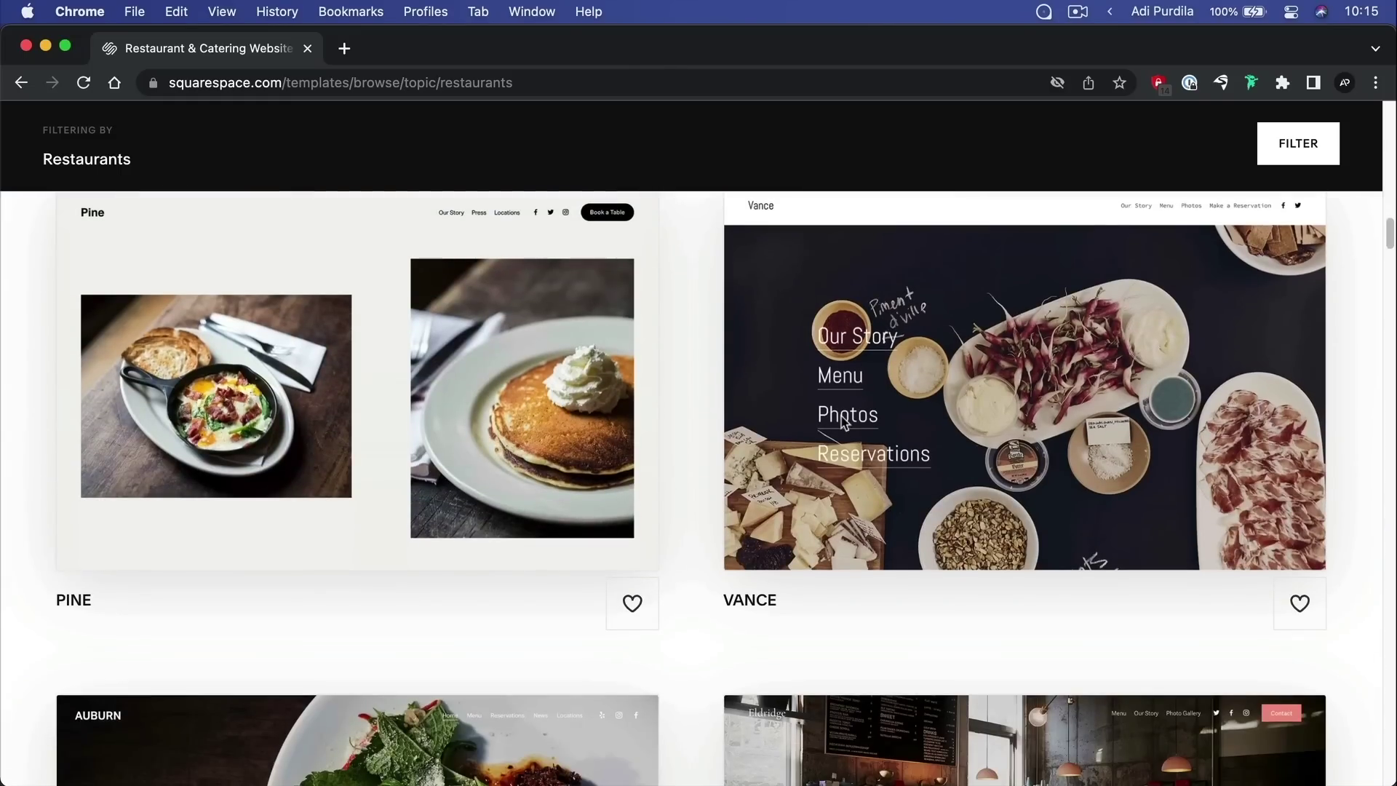
mouse_move(831, 408)
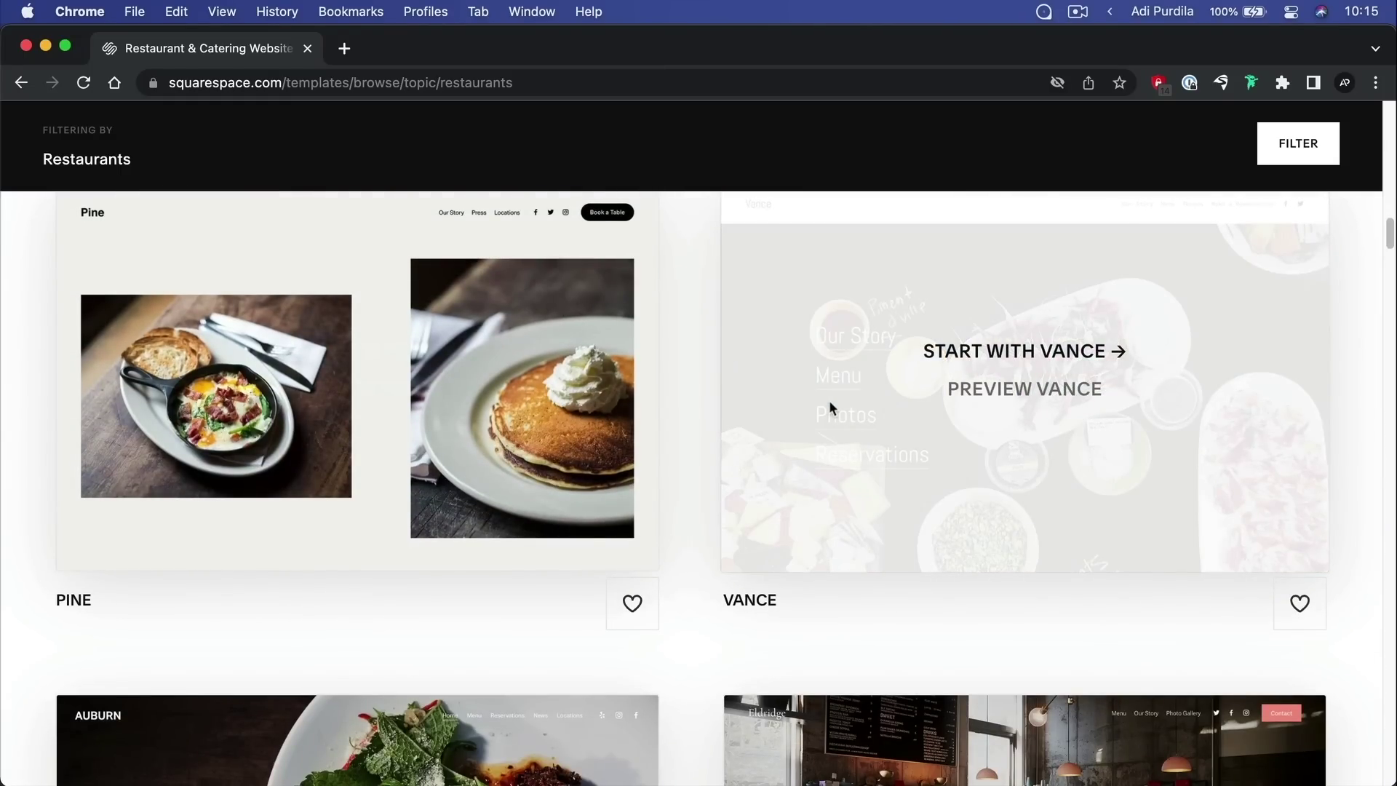
scroll(823, 403, "up", 2)
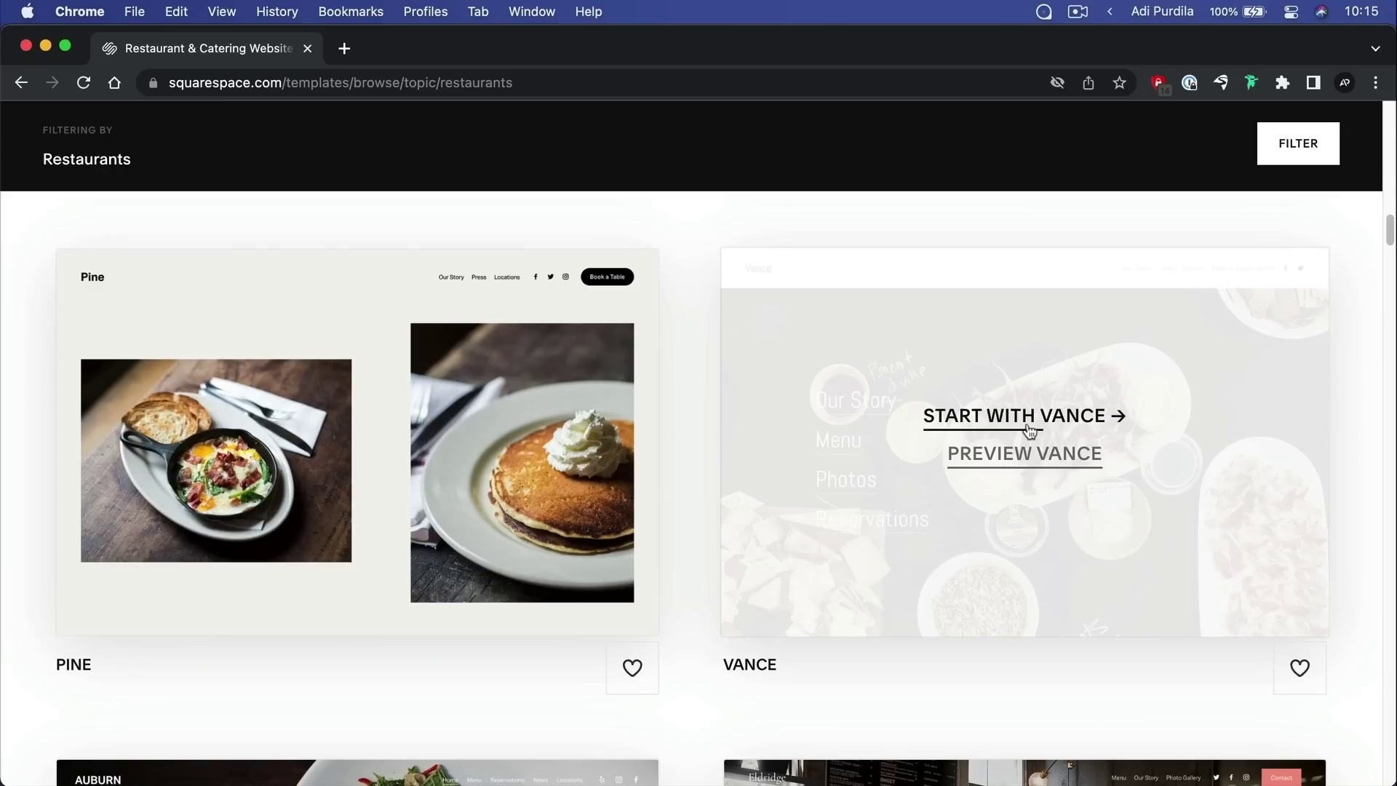
Preview the Vance template, go back, and start a new site with Vance
left_click(1055, 459)
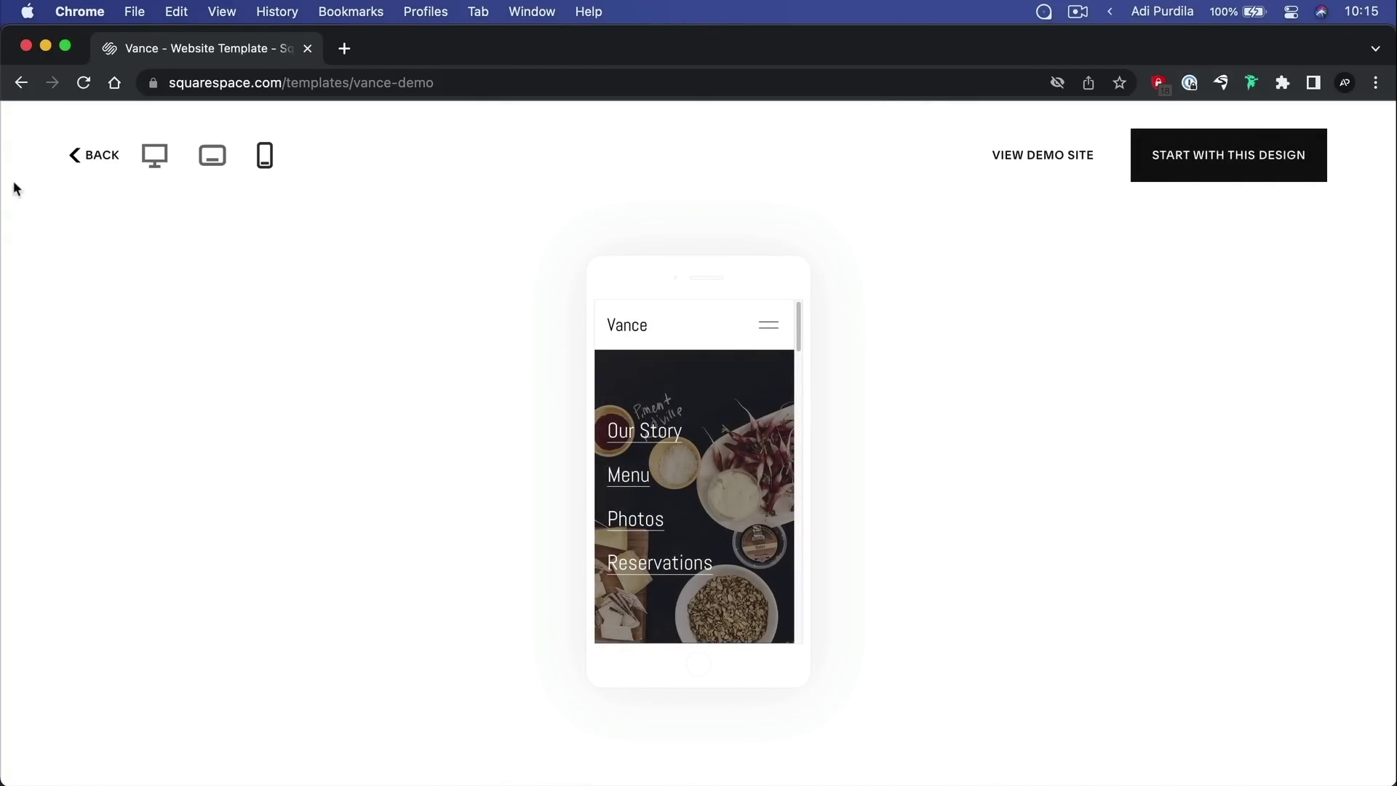
left_click(87, 156)
mouse_move(1056, 457)
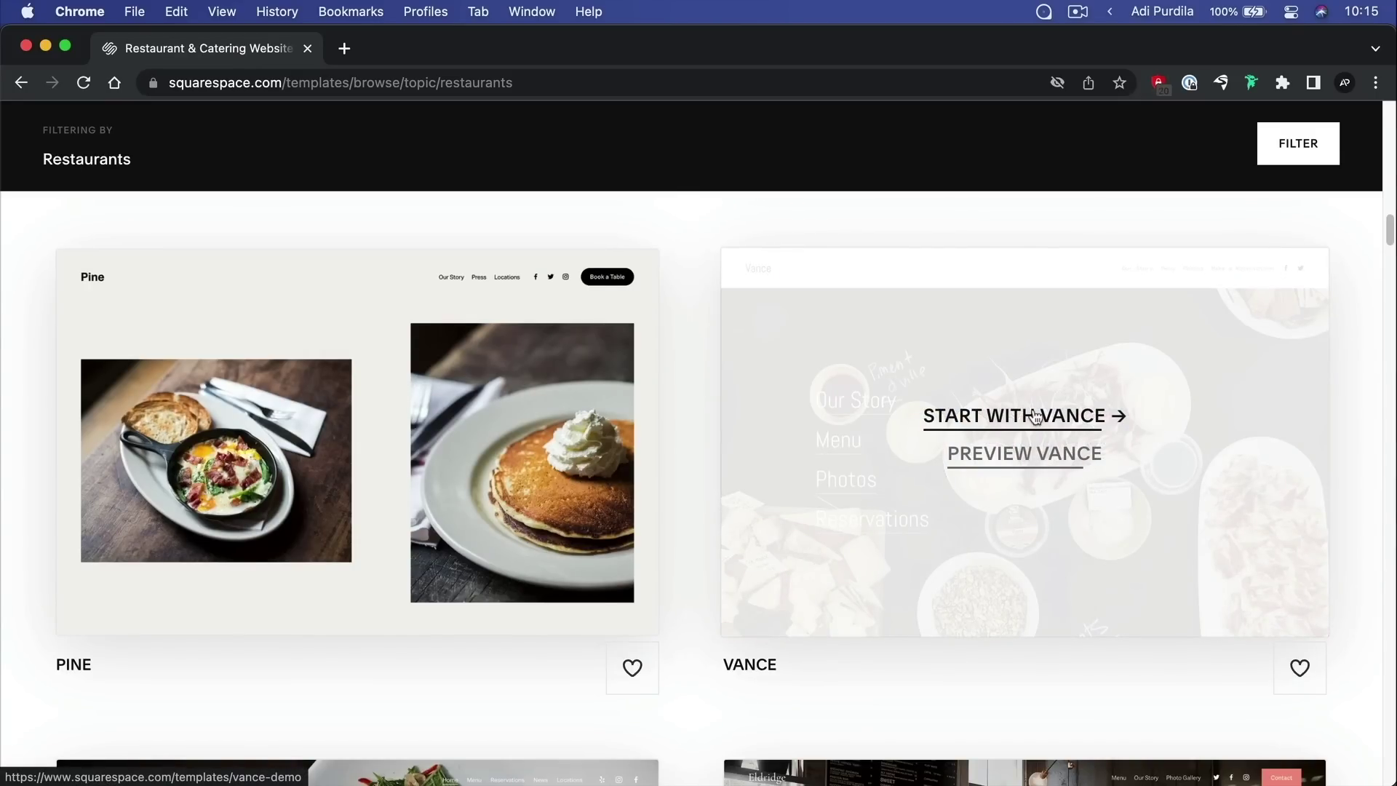
left_click(1073, 415)
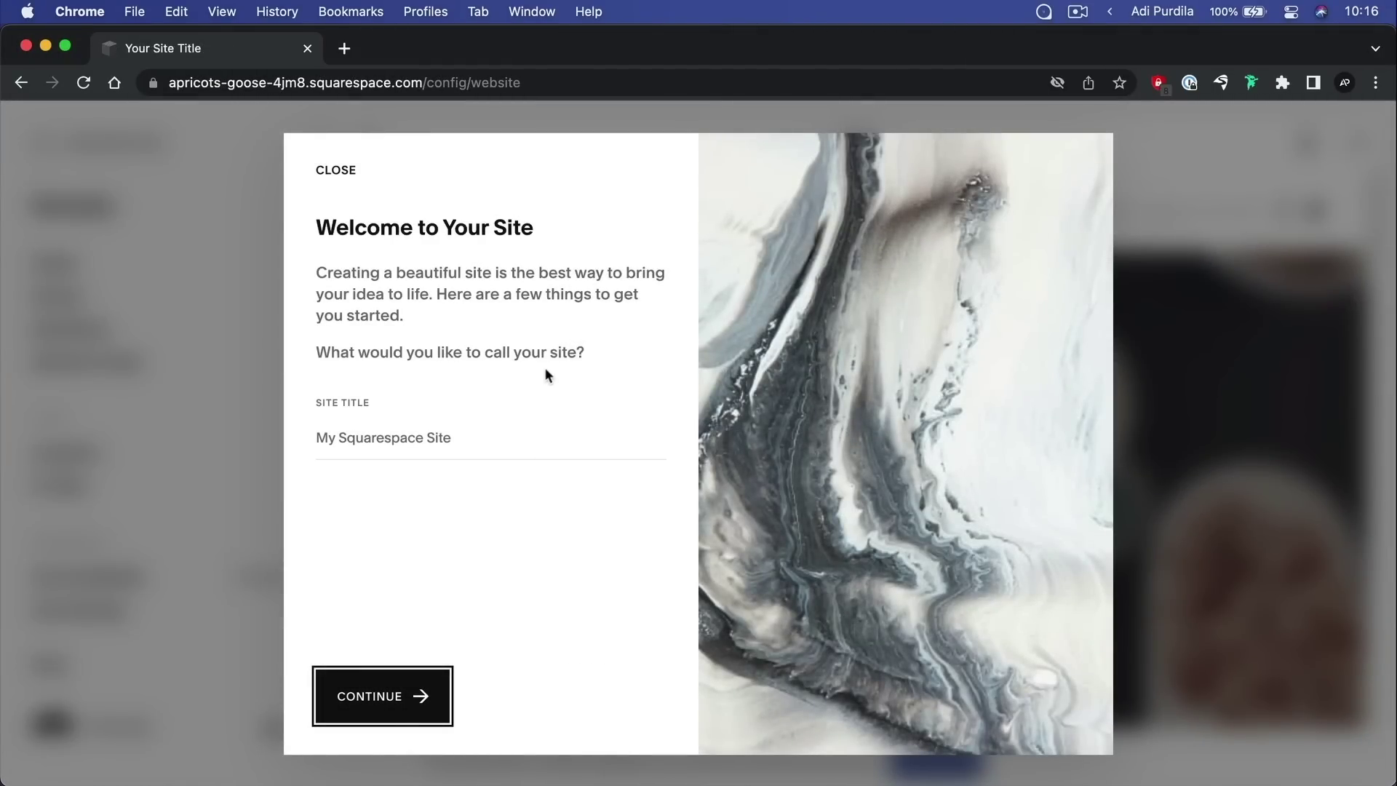
Set the site title to 'Adi's Restaurant' and continue
key("Tab")
left_click(430, 435)
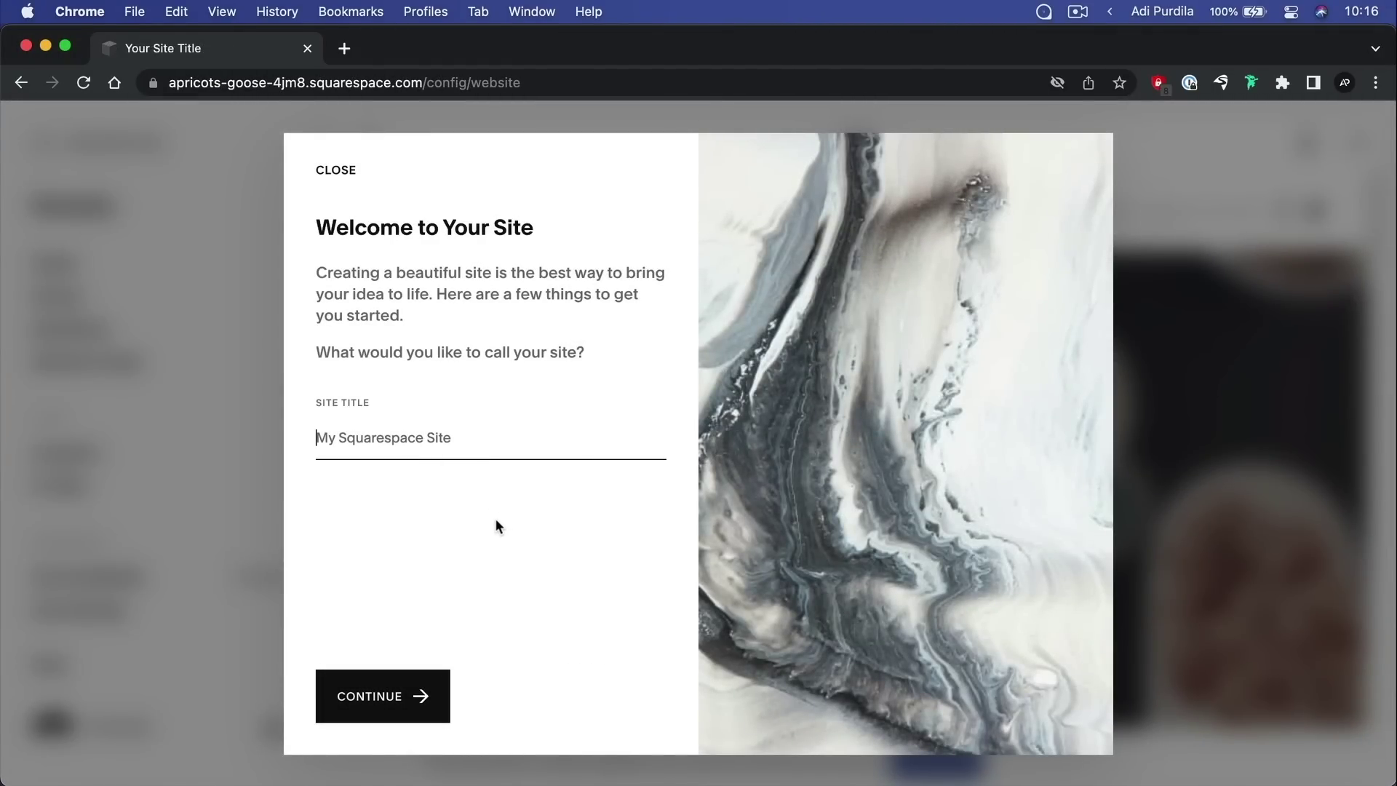
type("Adi's Restaurant")
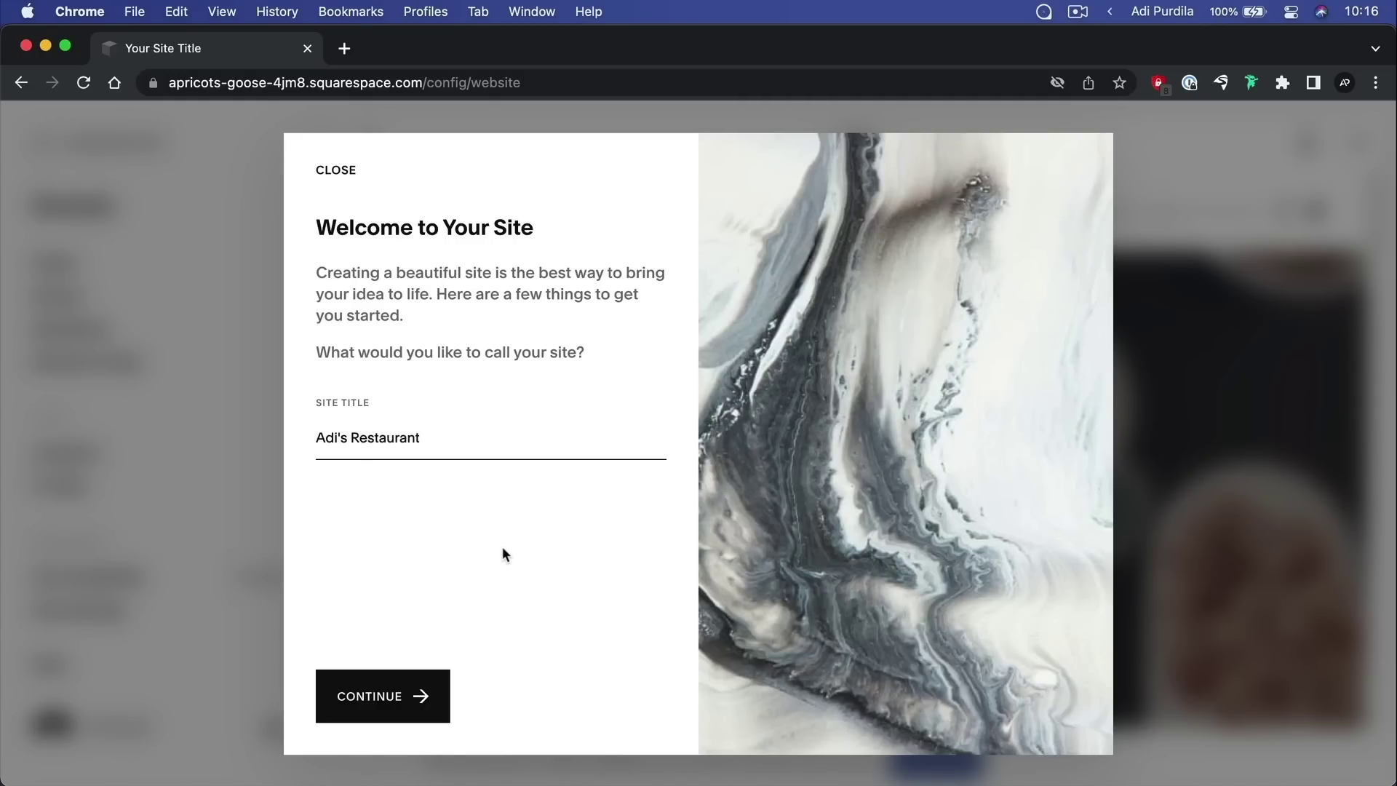
left_click(420, 695)
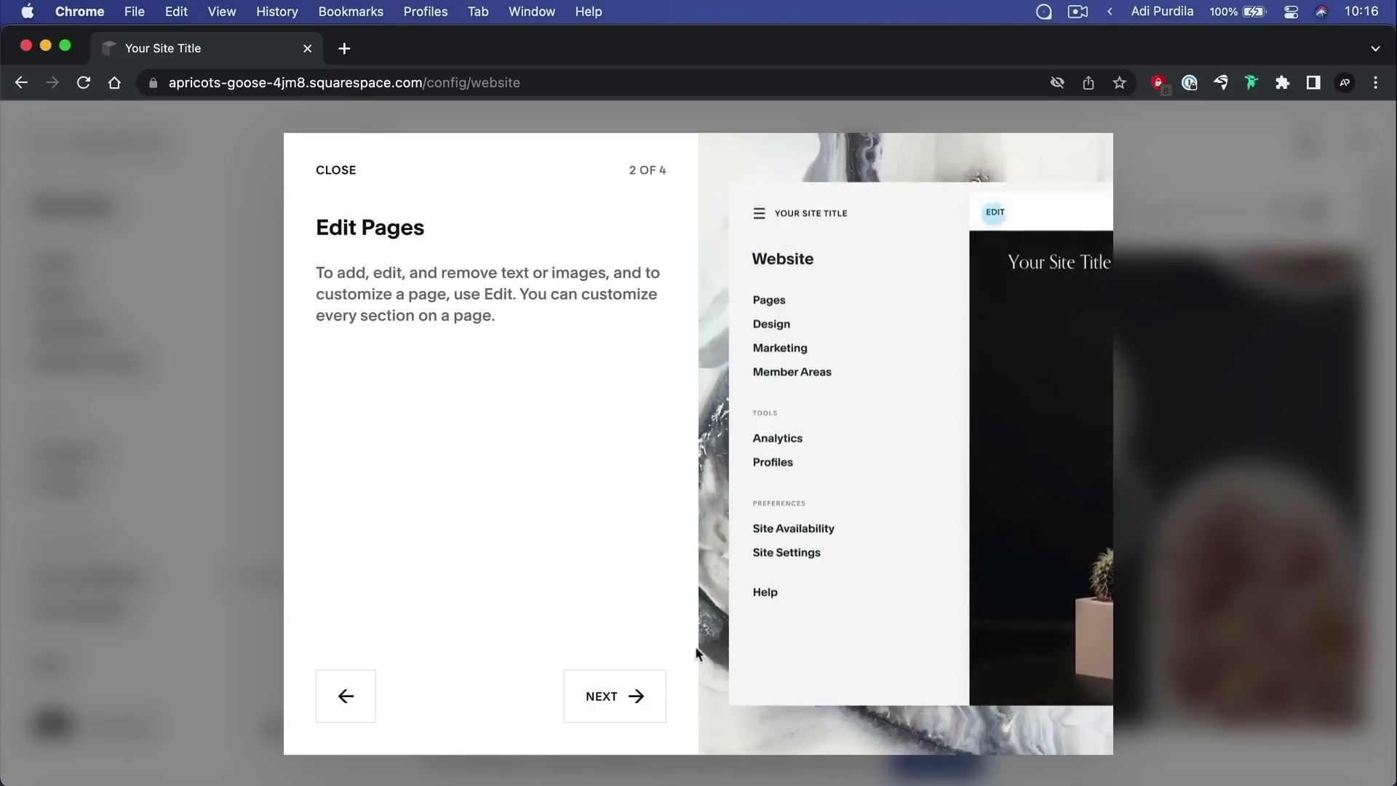
Finish the remaining welcome tour steps and enter the site editor
left_click(631, 704)
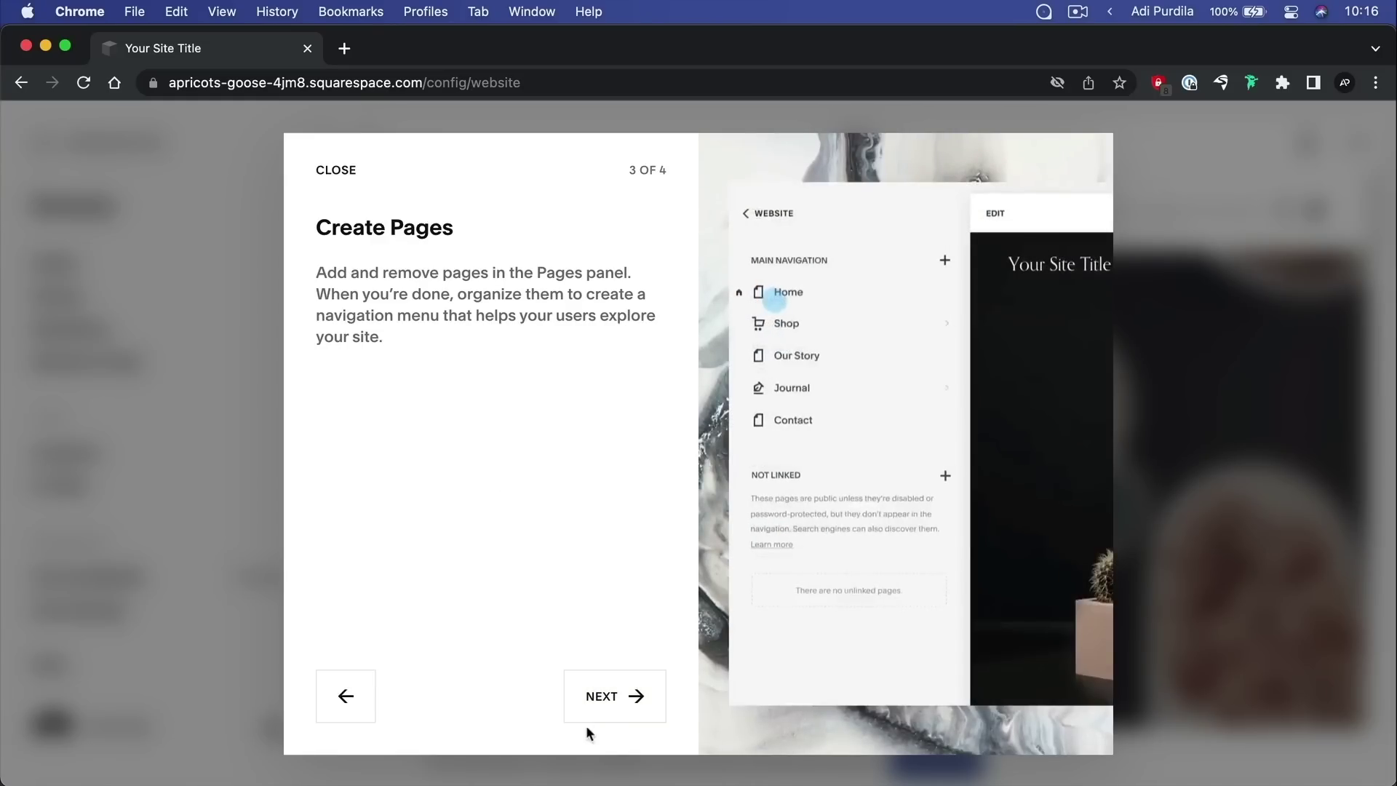
left_click(607, 716)
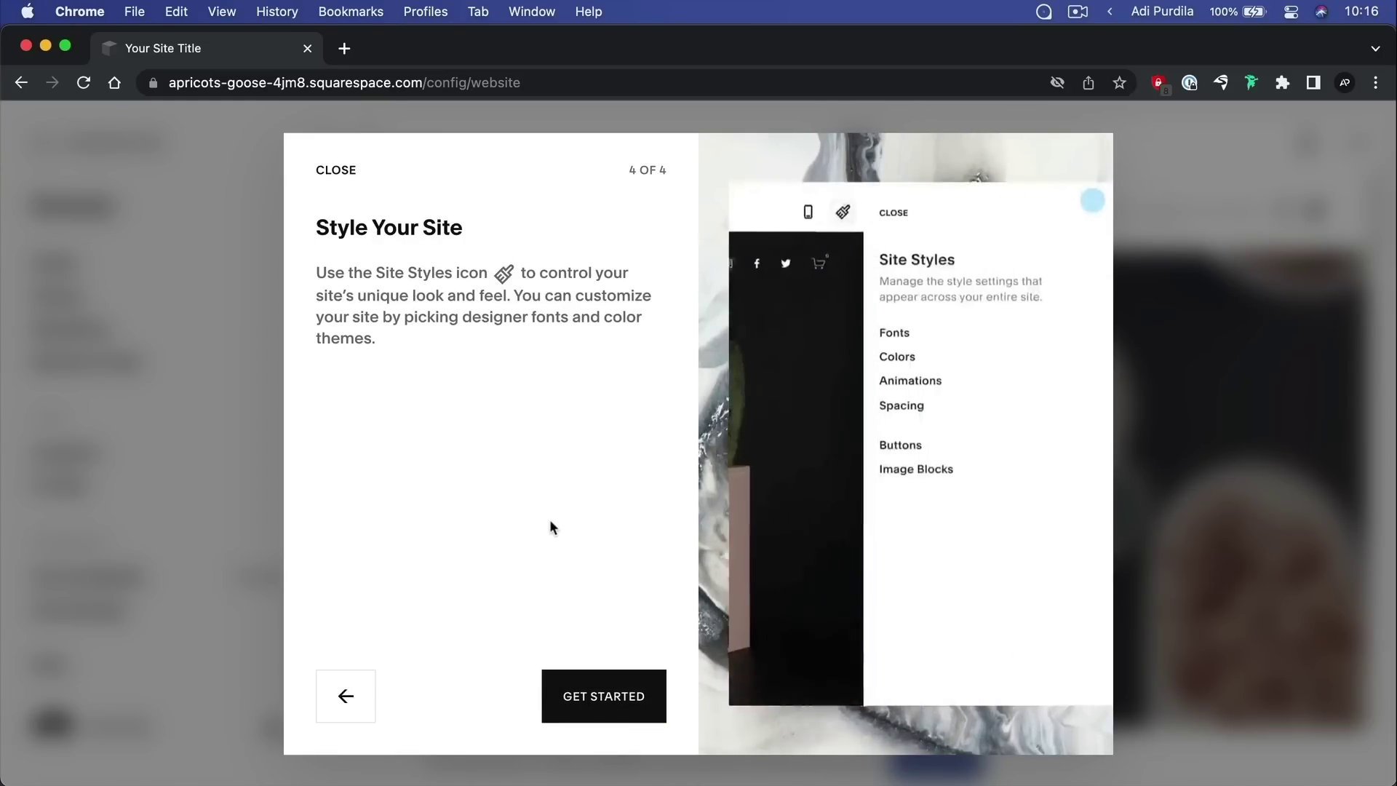
left_click(606, 684)
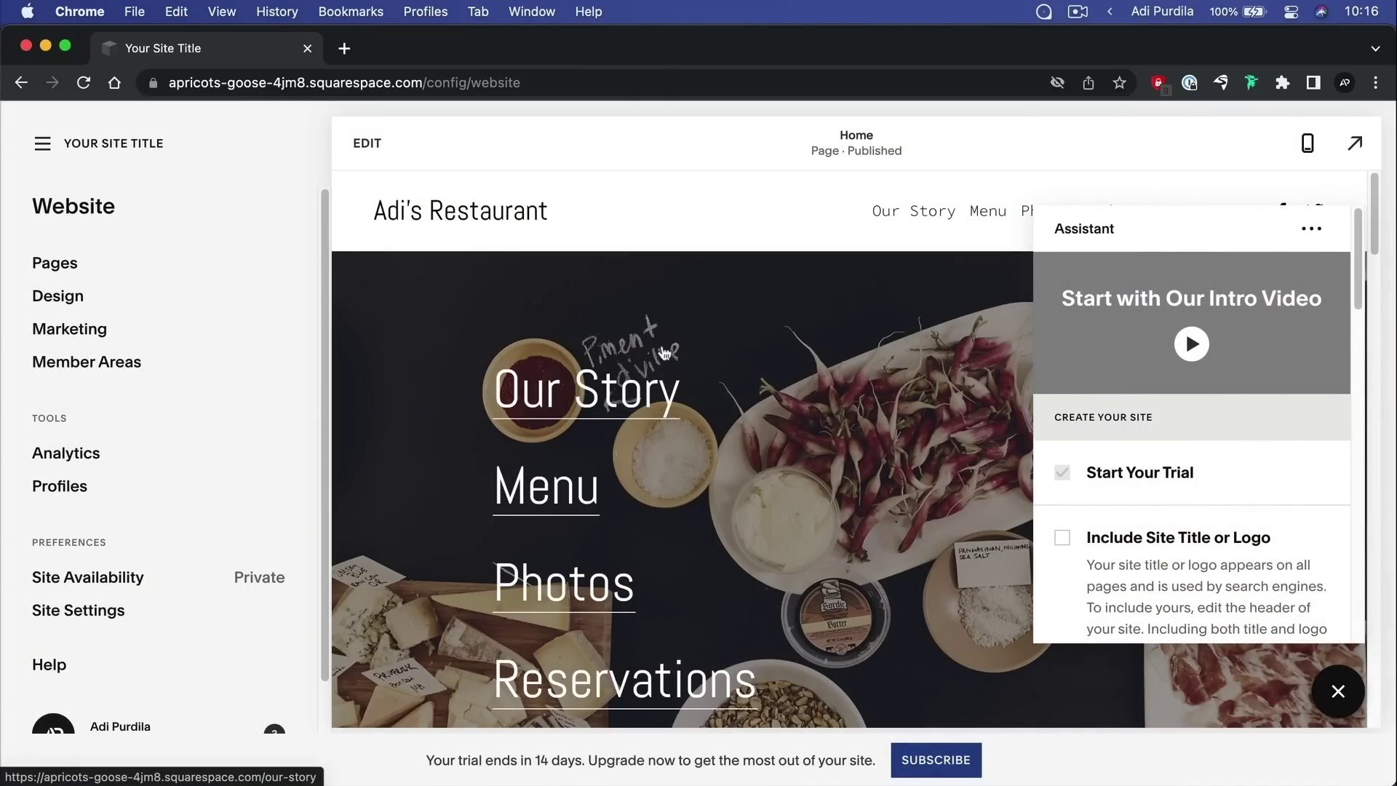
Close the Assistant panel and scroll down the Adi's Restaurant homepage preview
left_click(505, 437)
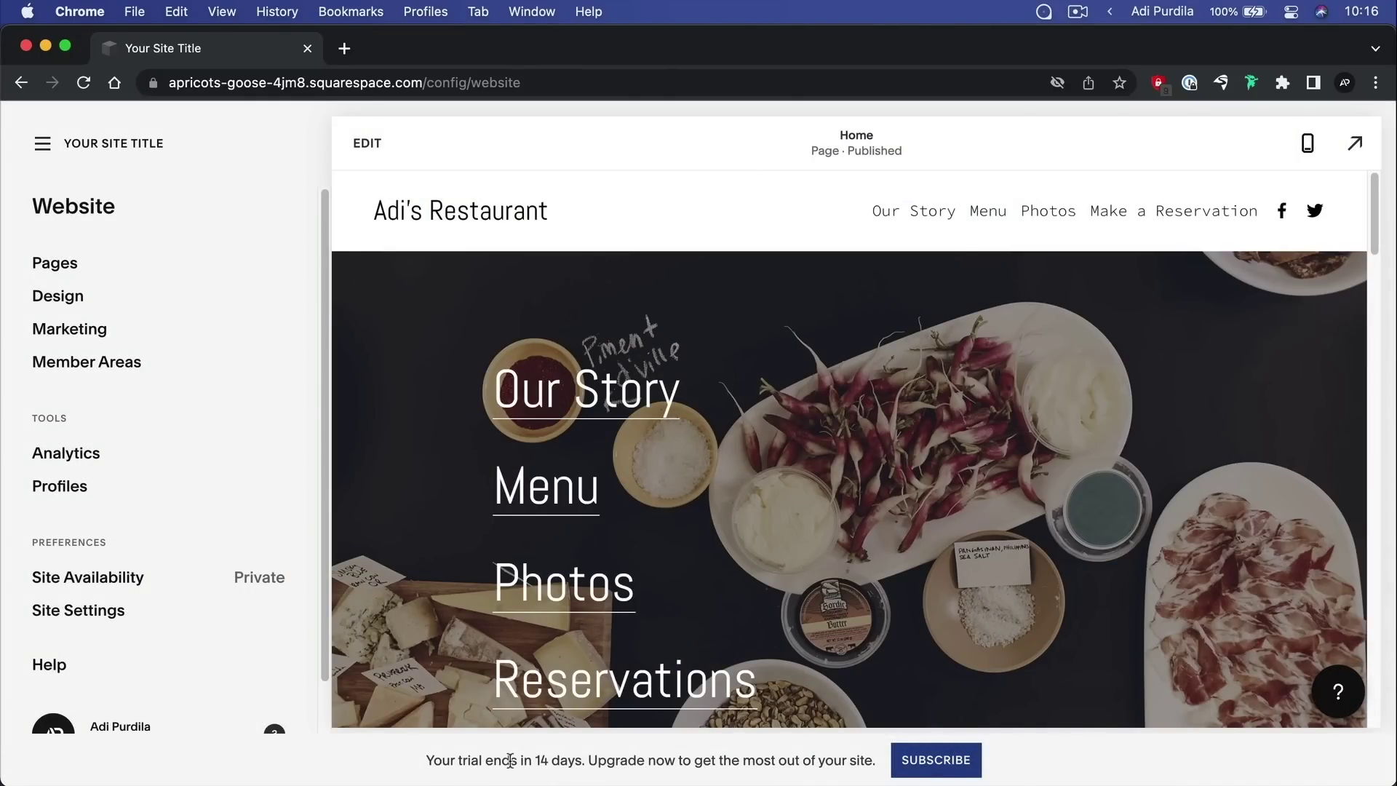
left_click_drag(426, 759, 582, 766)
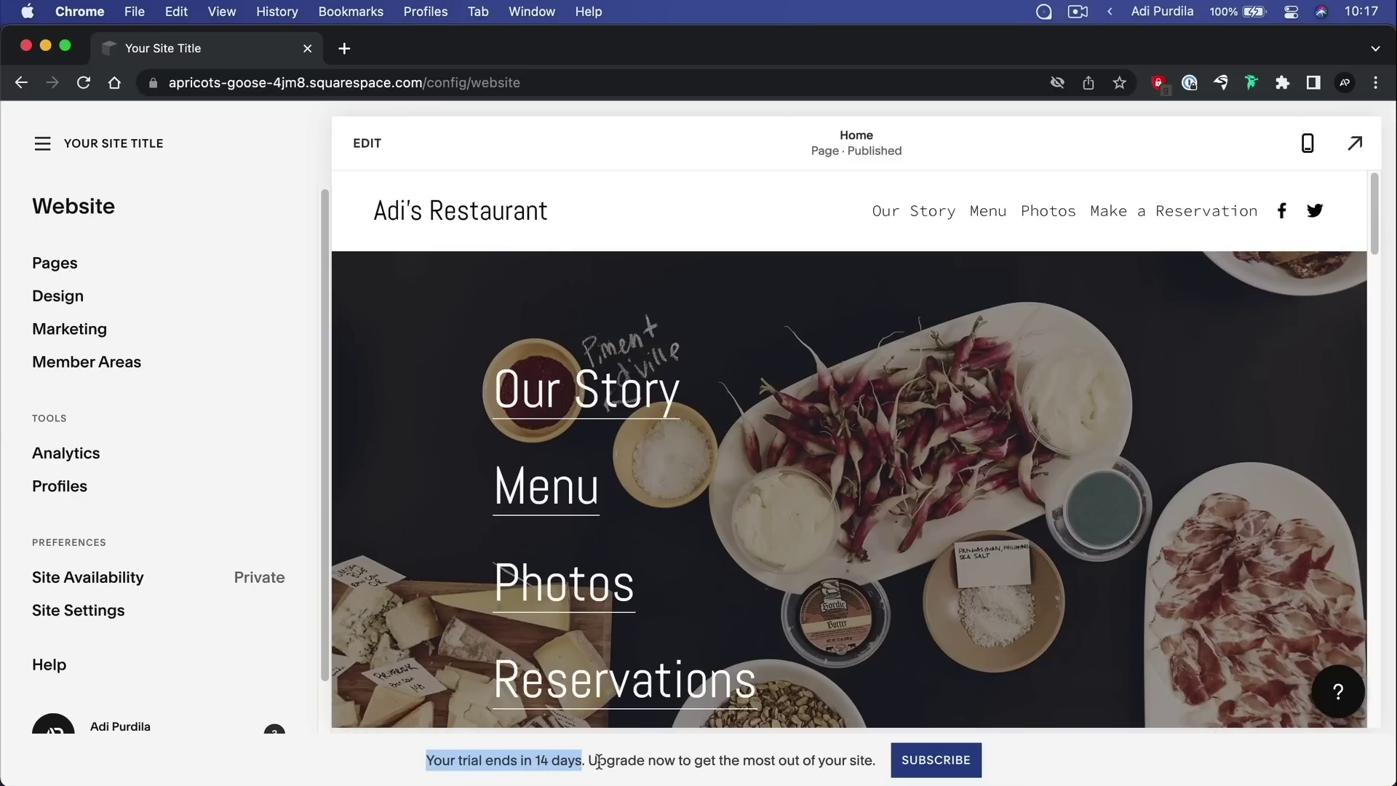
left_click(628, 764)
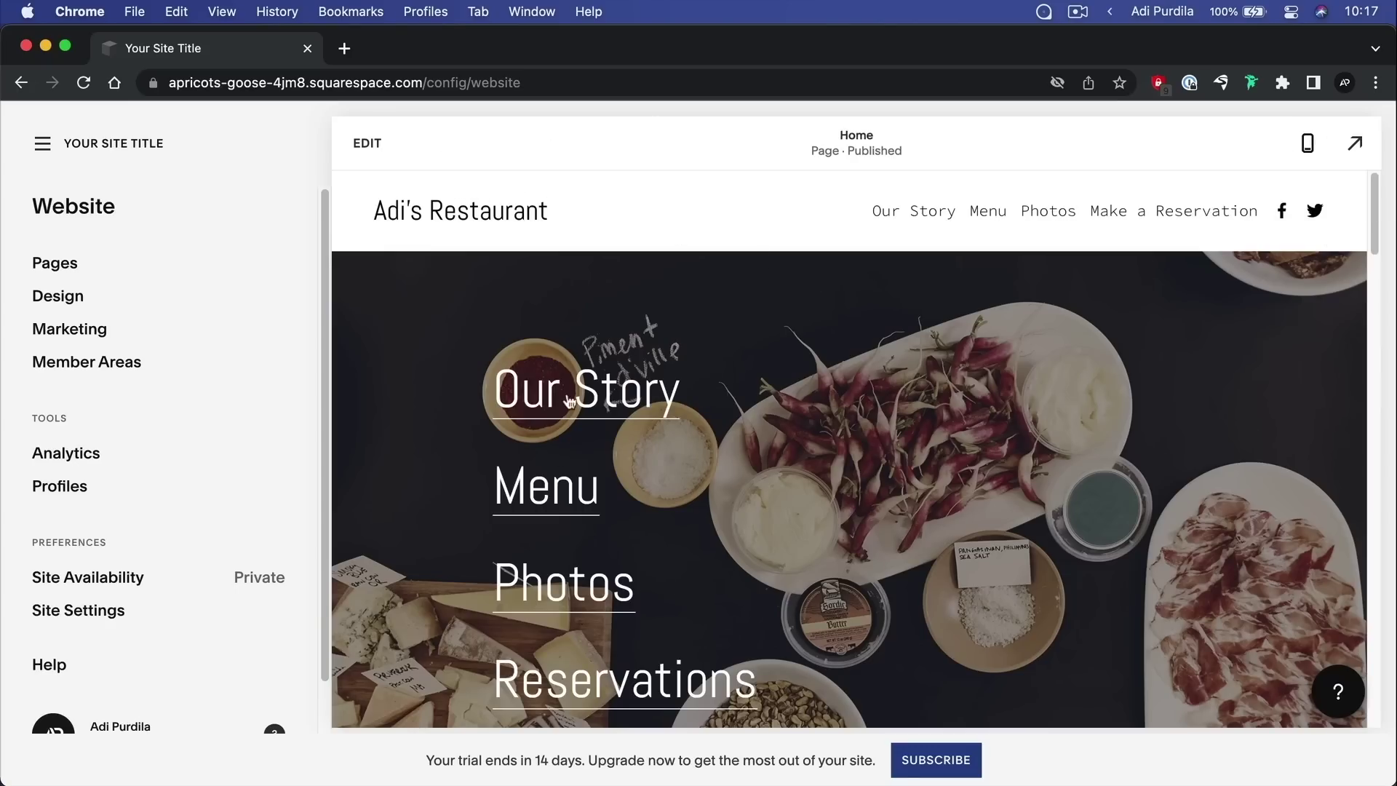
scroll(883, 405, "down", 10)
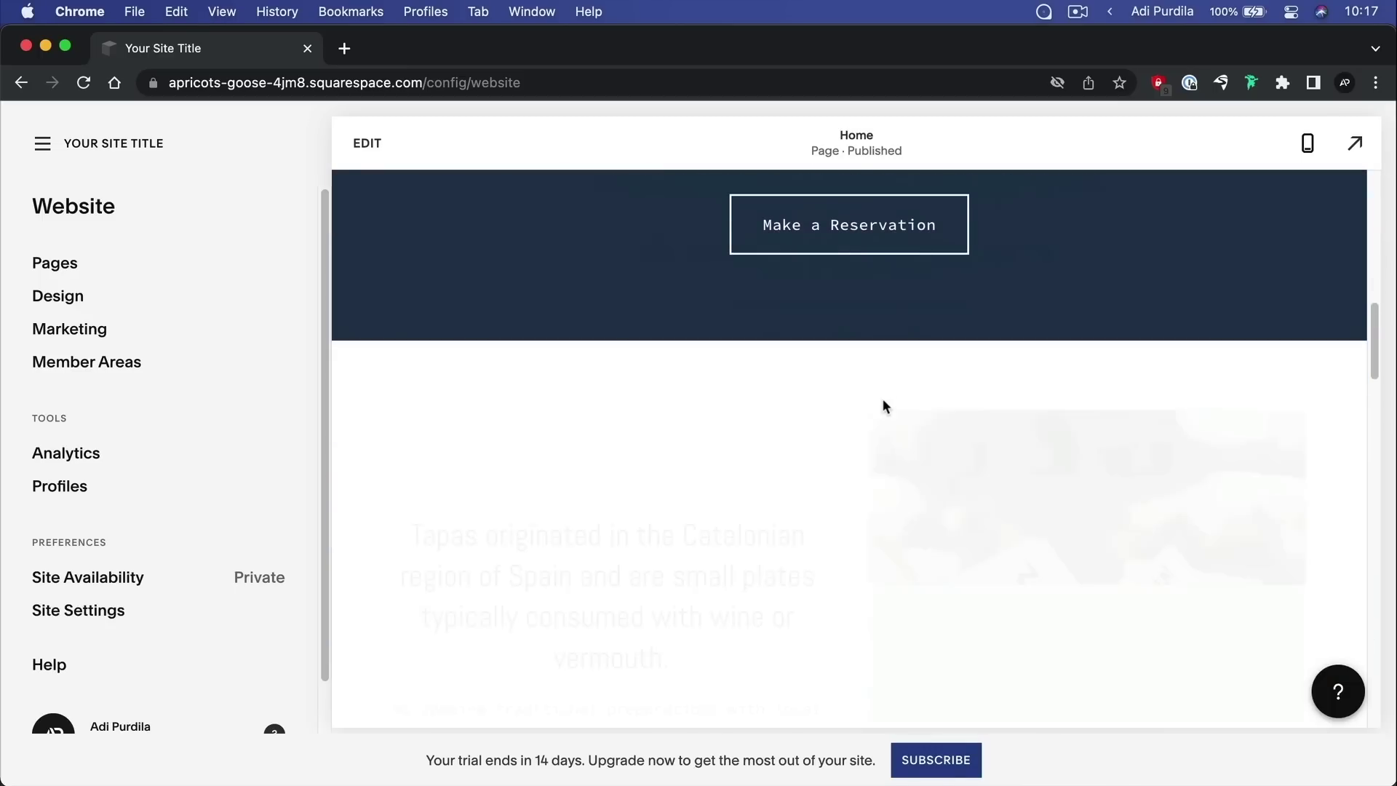
scroll(884, 405, "down", 10)
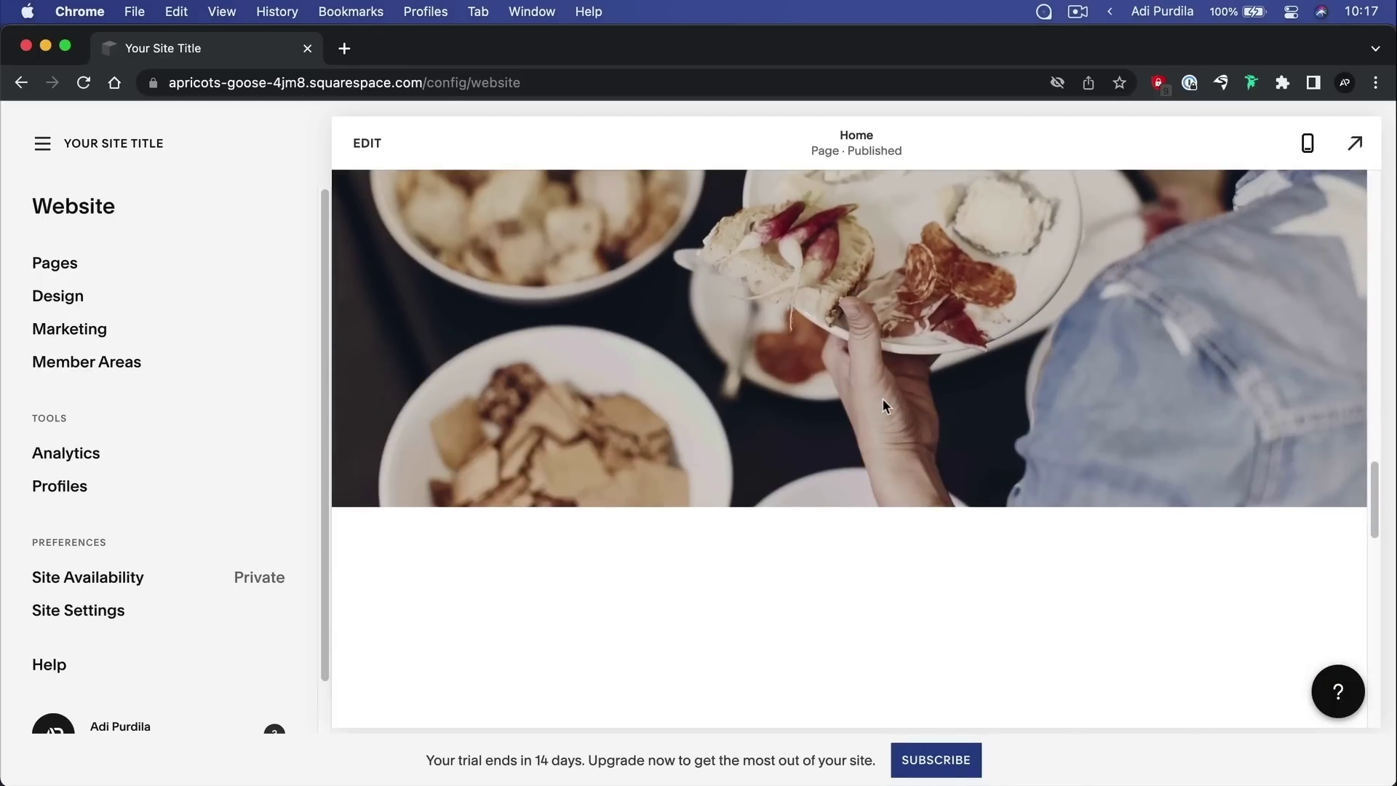
scroll(883, 402, "down", 10)
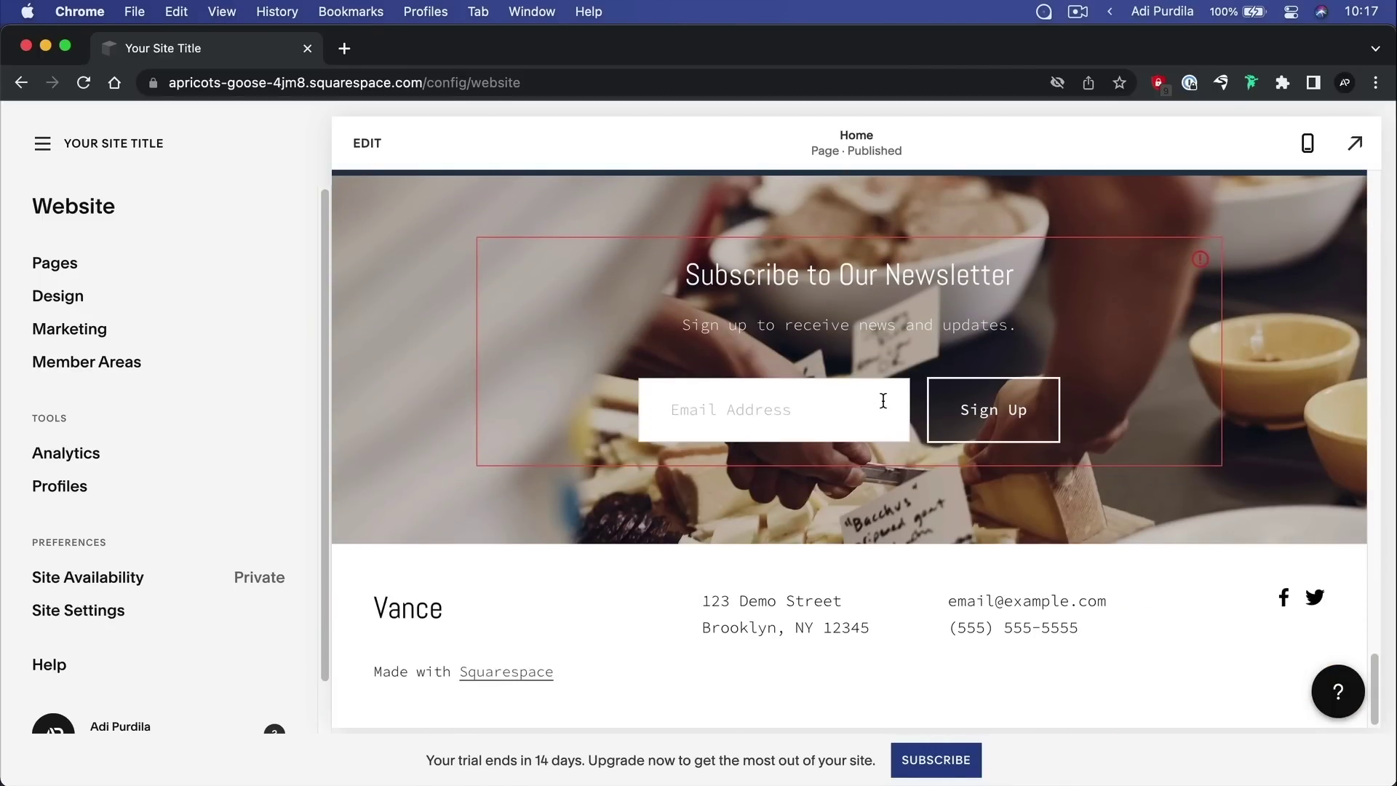
Type the test text 'fgesfdsfdsfds' into the homepage newsletter e-mail field
scroll(884, 399, "up", 10)
scroll(882, 378, "down", 5)
left_click(762, 405)
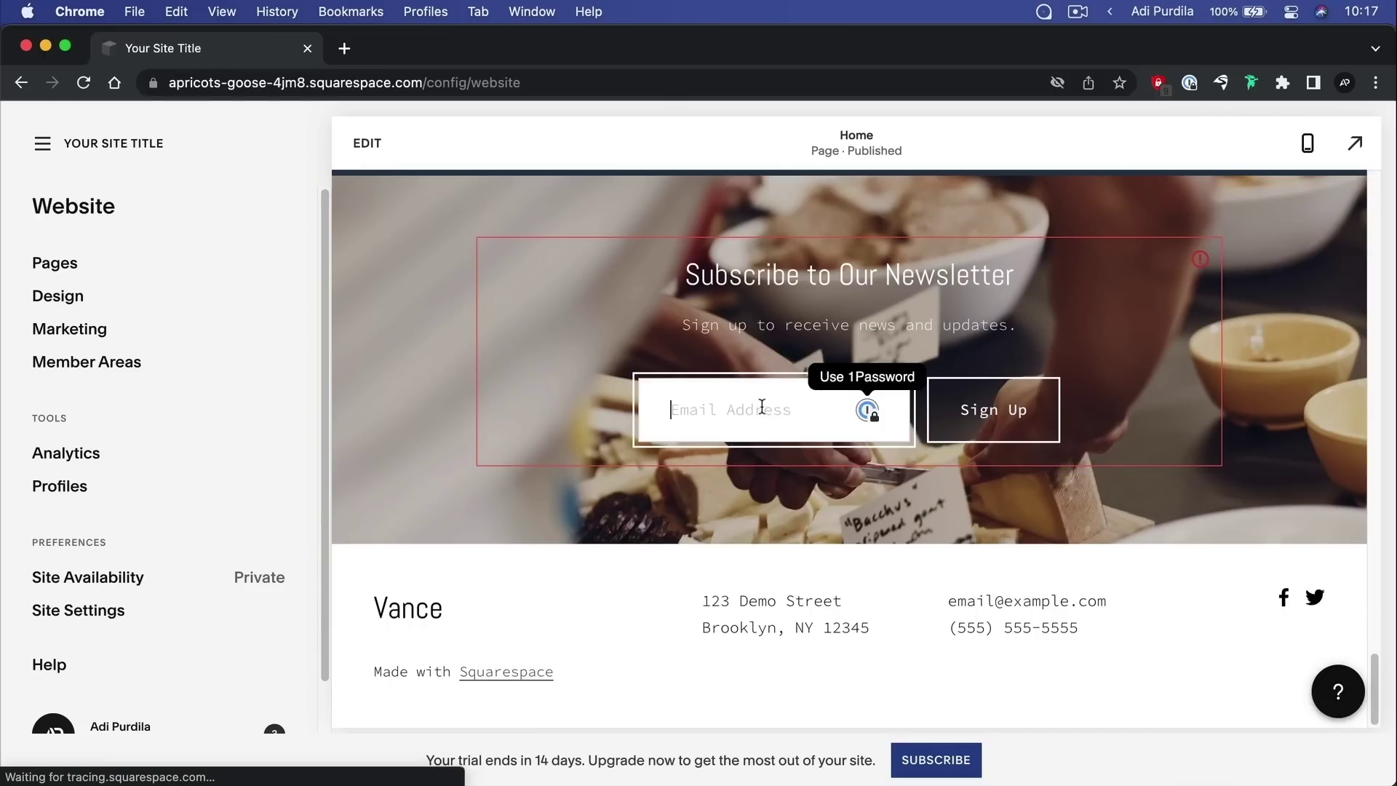
type("fgesfdsfdsfds")
scroll(879, 360, "up", 15)
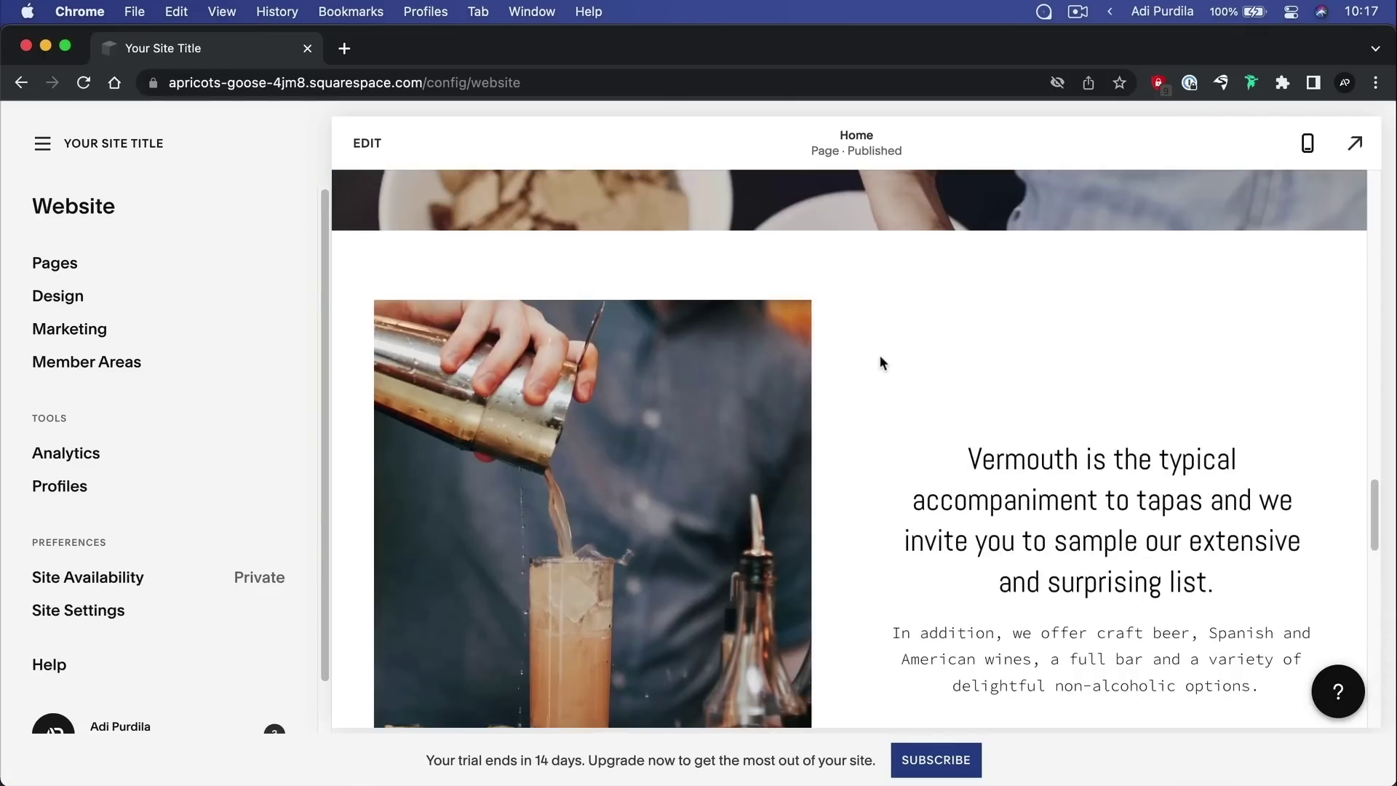
scroll(902, 324, "up", 3)
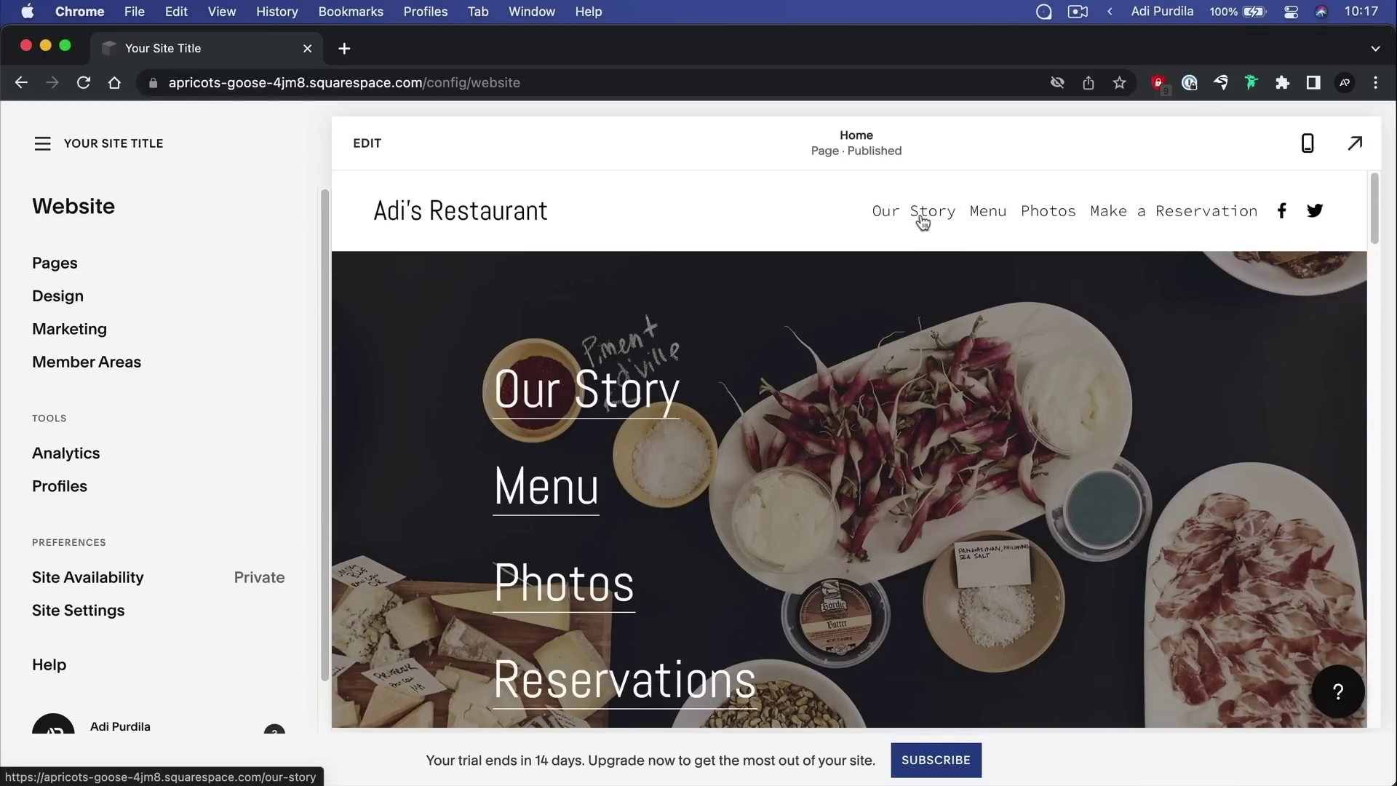
Visit the Our Story, Menu and Photos pages, then view Photos full-screen
left_click(916, 212)
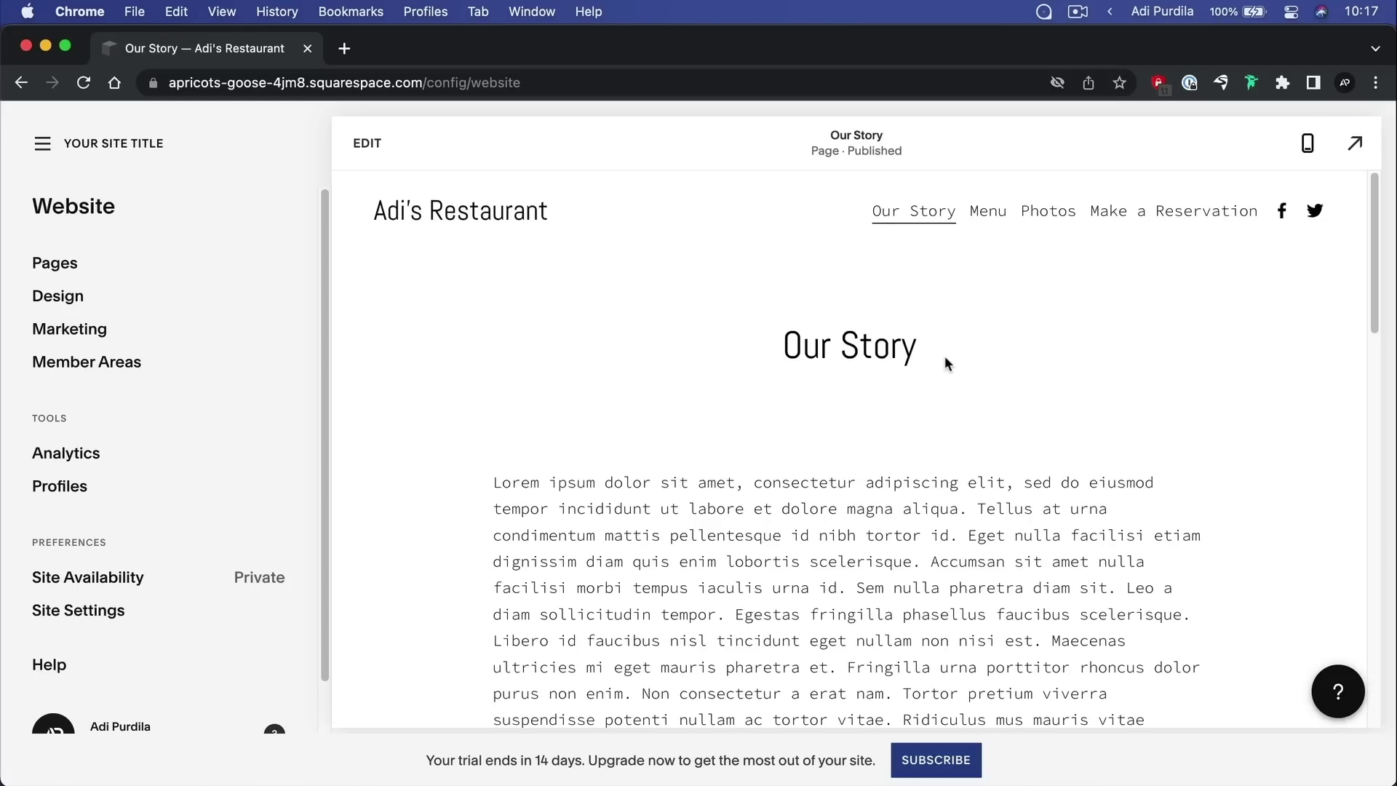
left_click(985, 210)
scroll(1021, 322, "down", 3)
scroll(1030, 320, "up", 3)
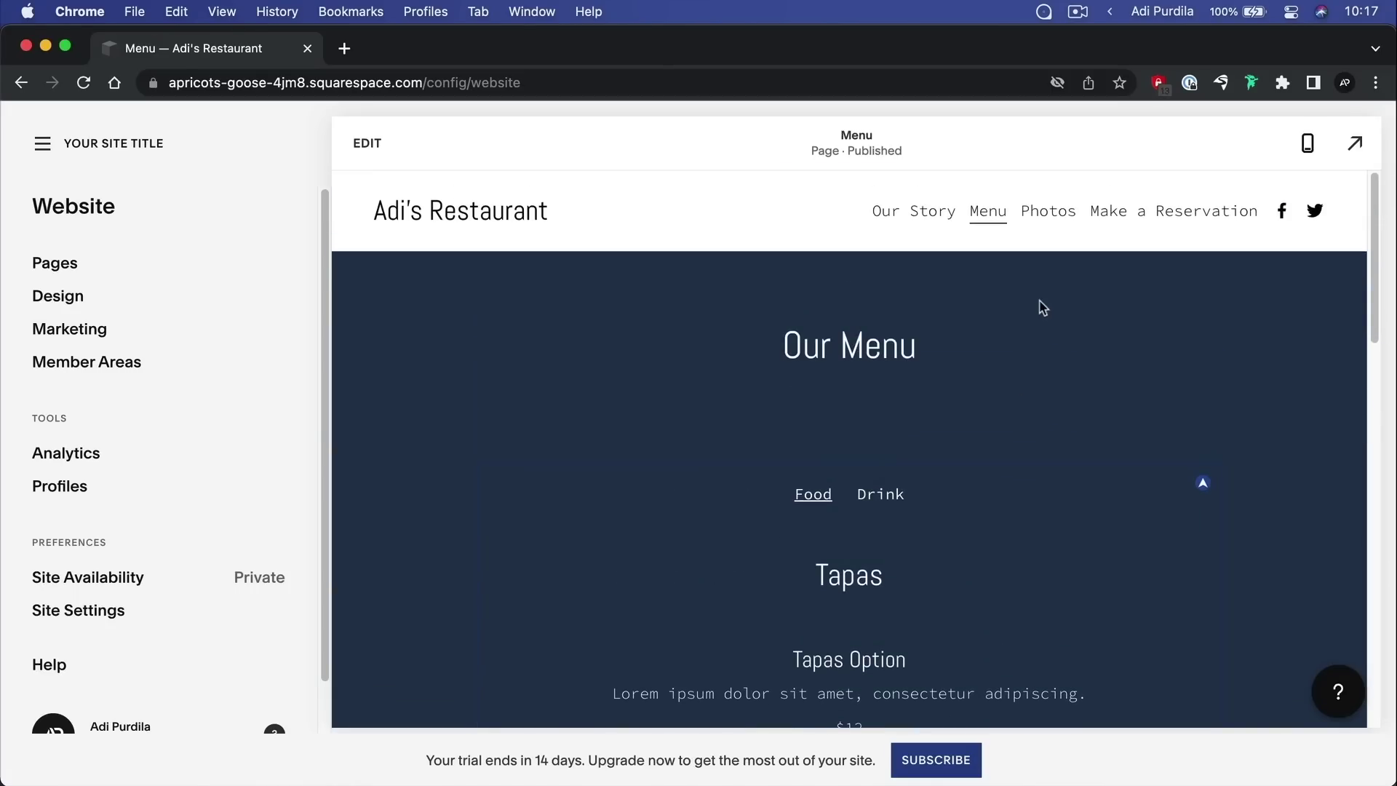
left_click(1062, 219)
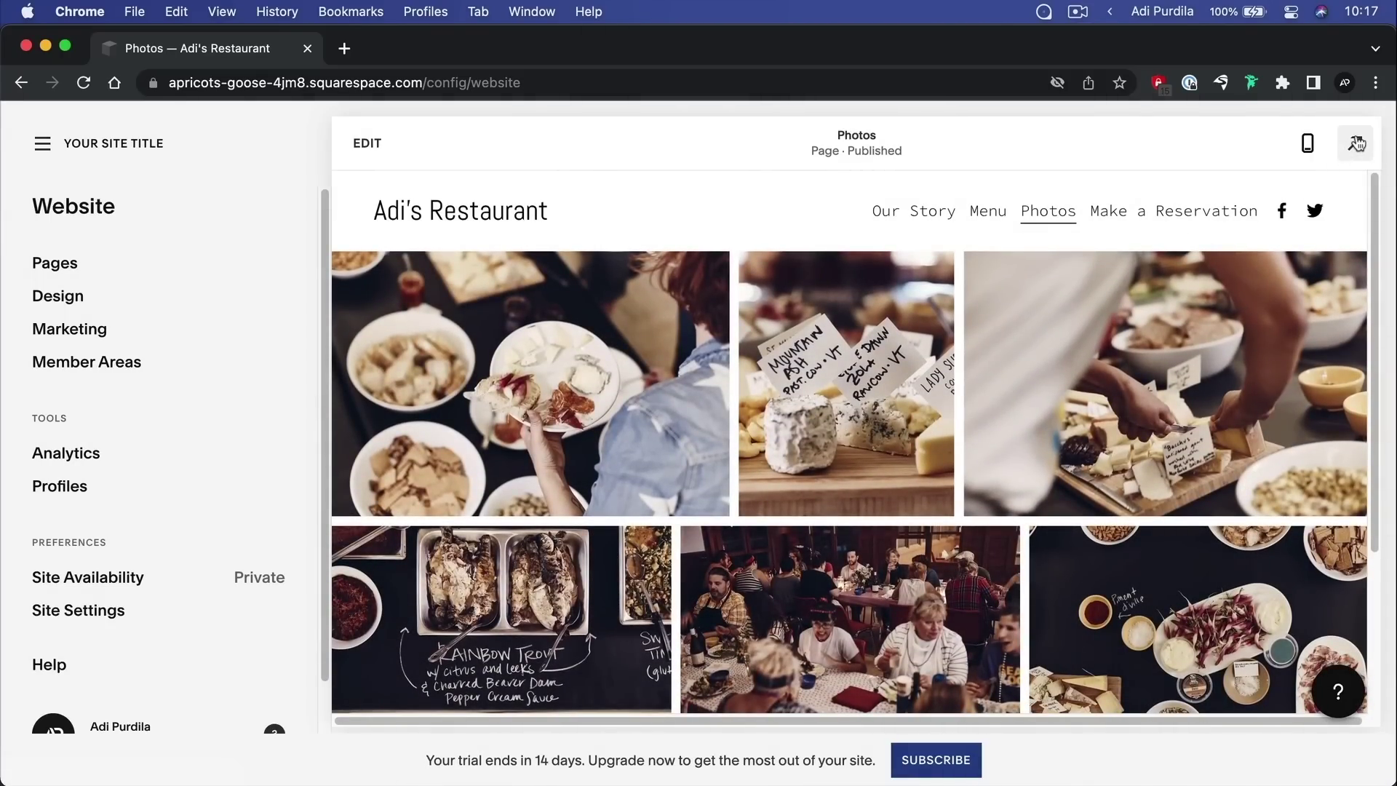
left_click(1355, 143)
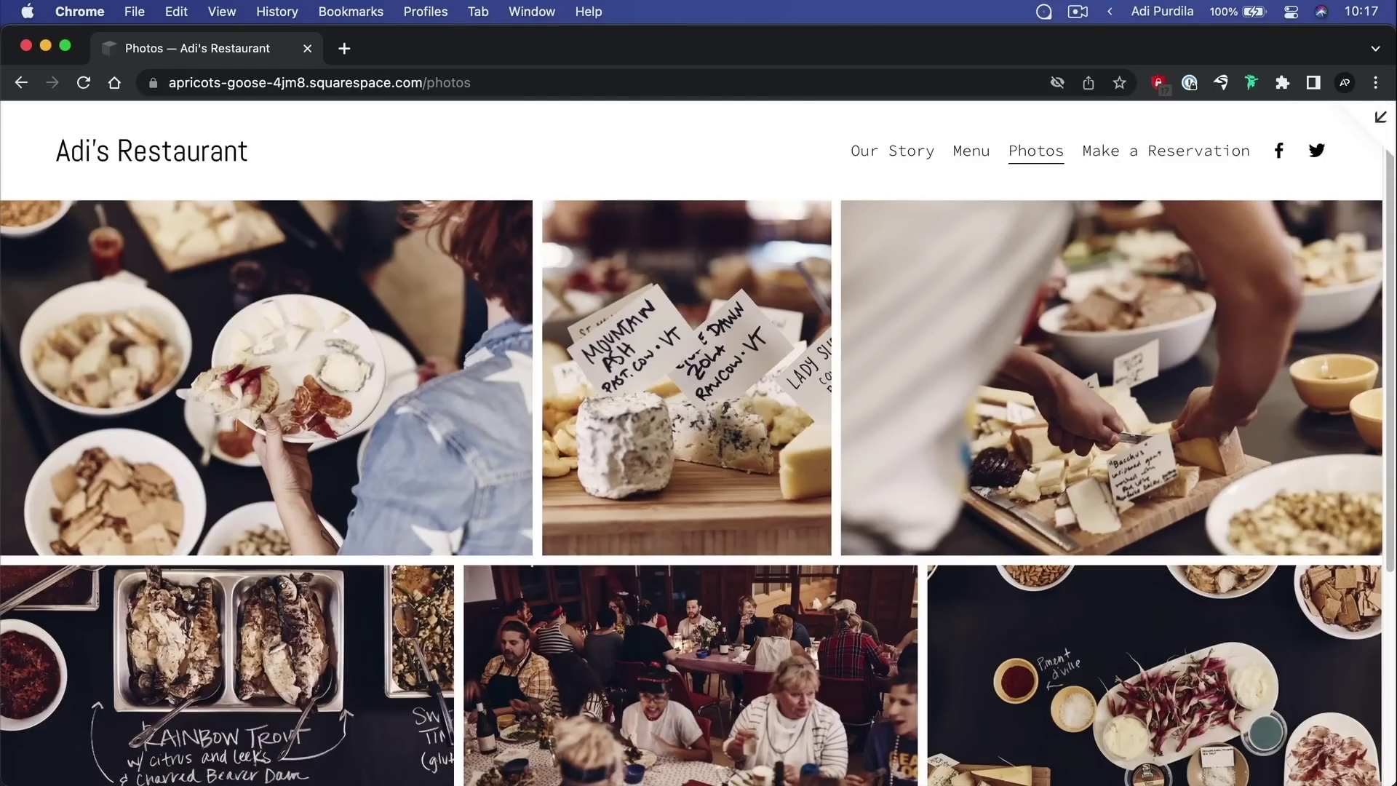
Go to the homepage, exit full-screen back to the editor, and switch to mobile preview
left_click(124, 150)
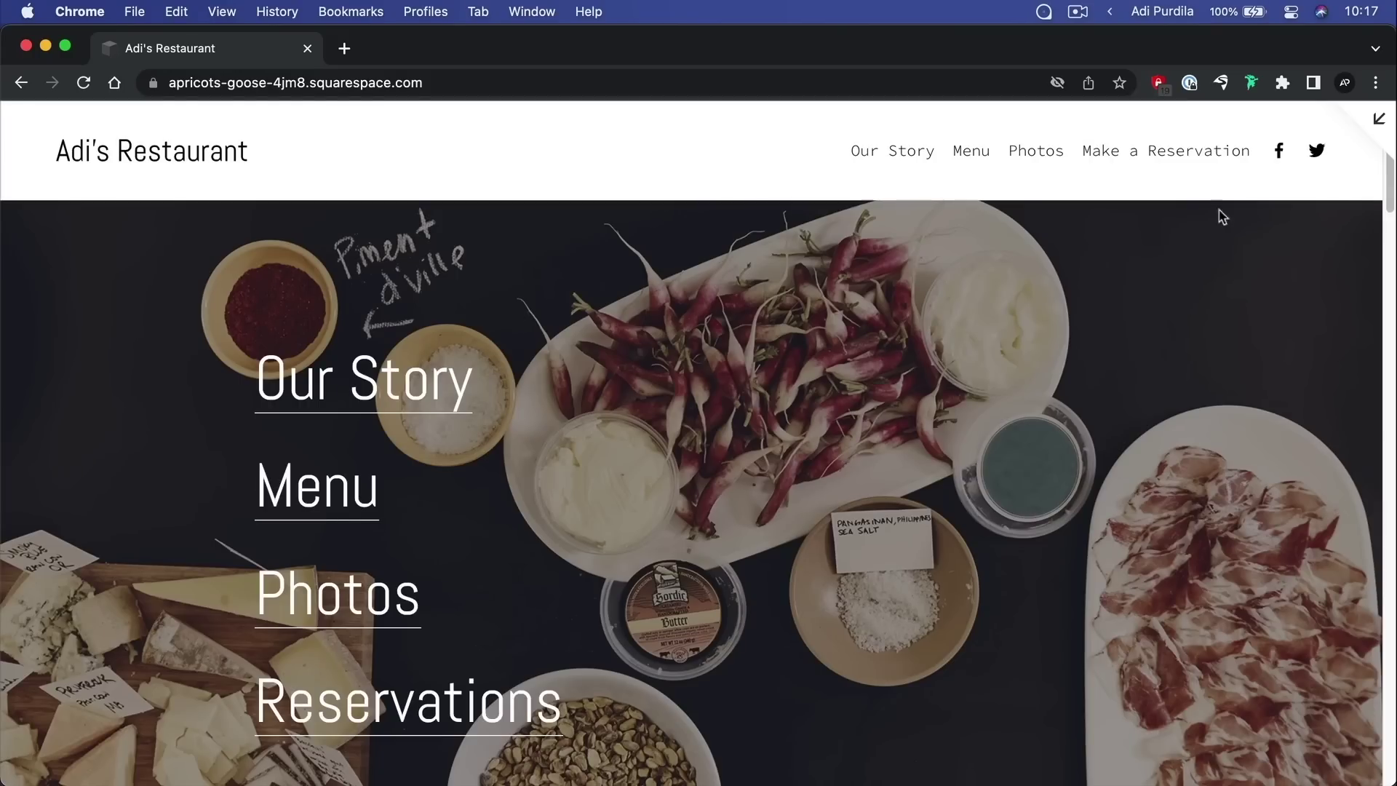
left_click(1377, 124)
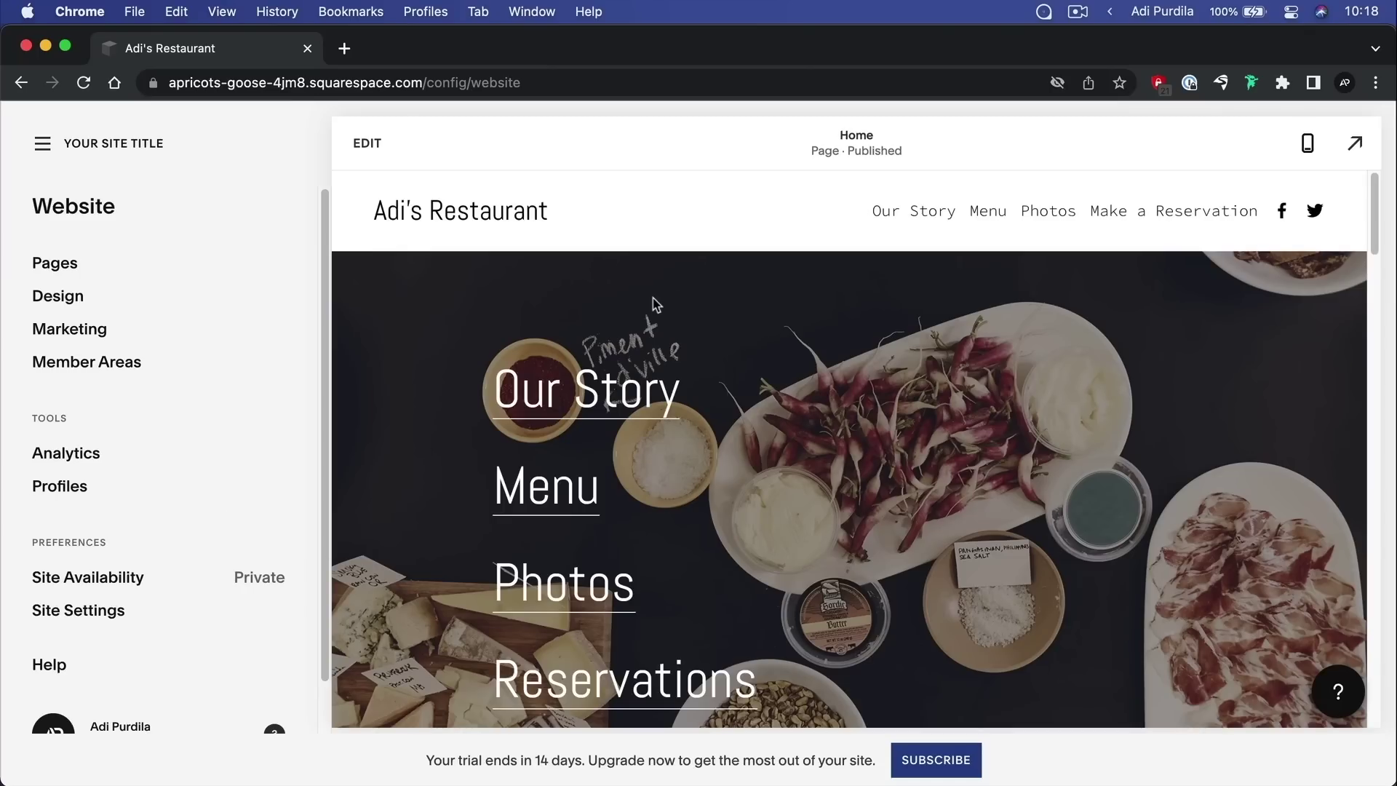
left_click(1310, 145)
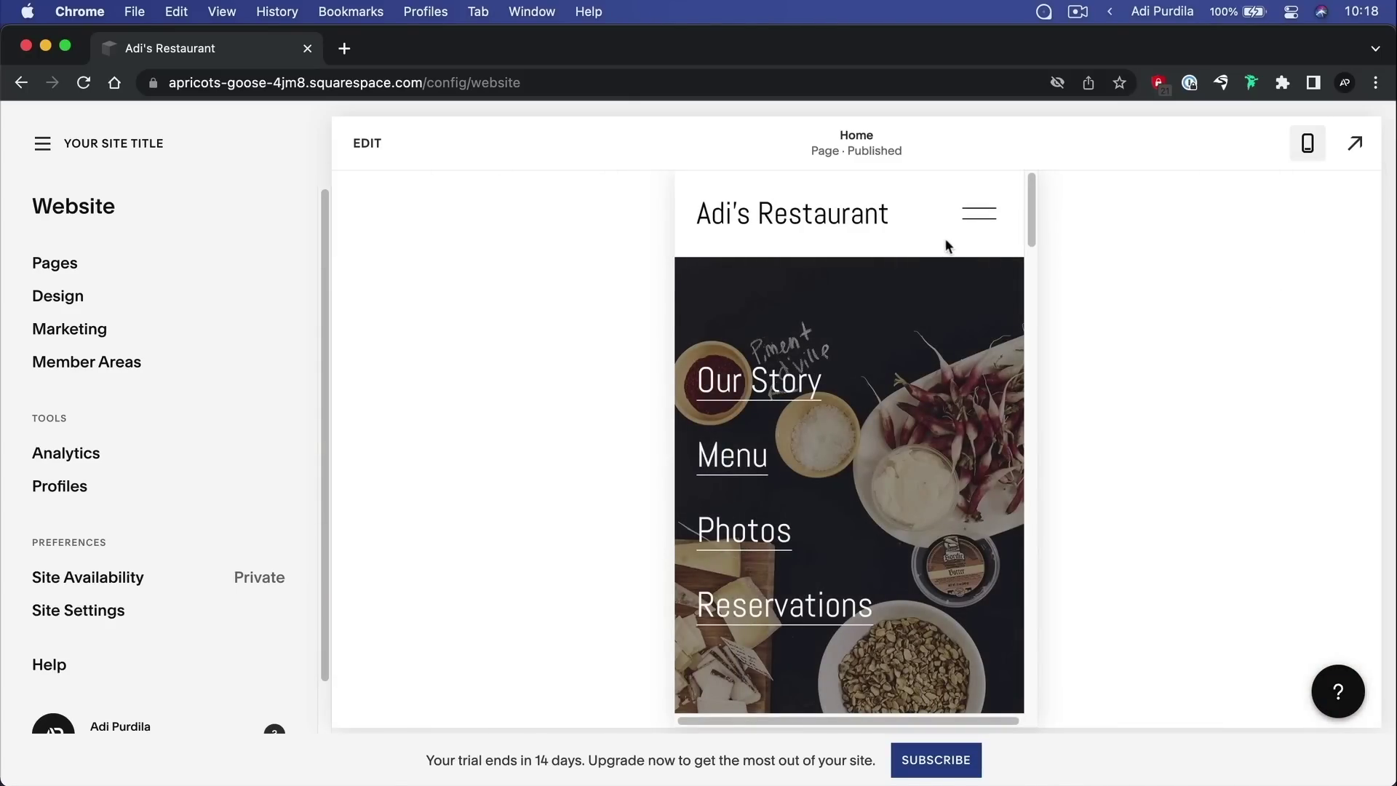
Open and close the homepage's collapsed navigation menu in the phone preview
left_click(983, 213)
left_click(984, 213)
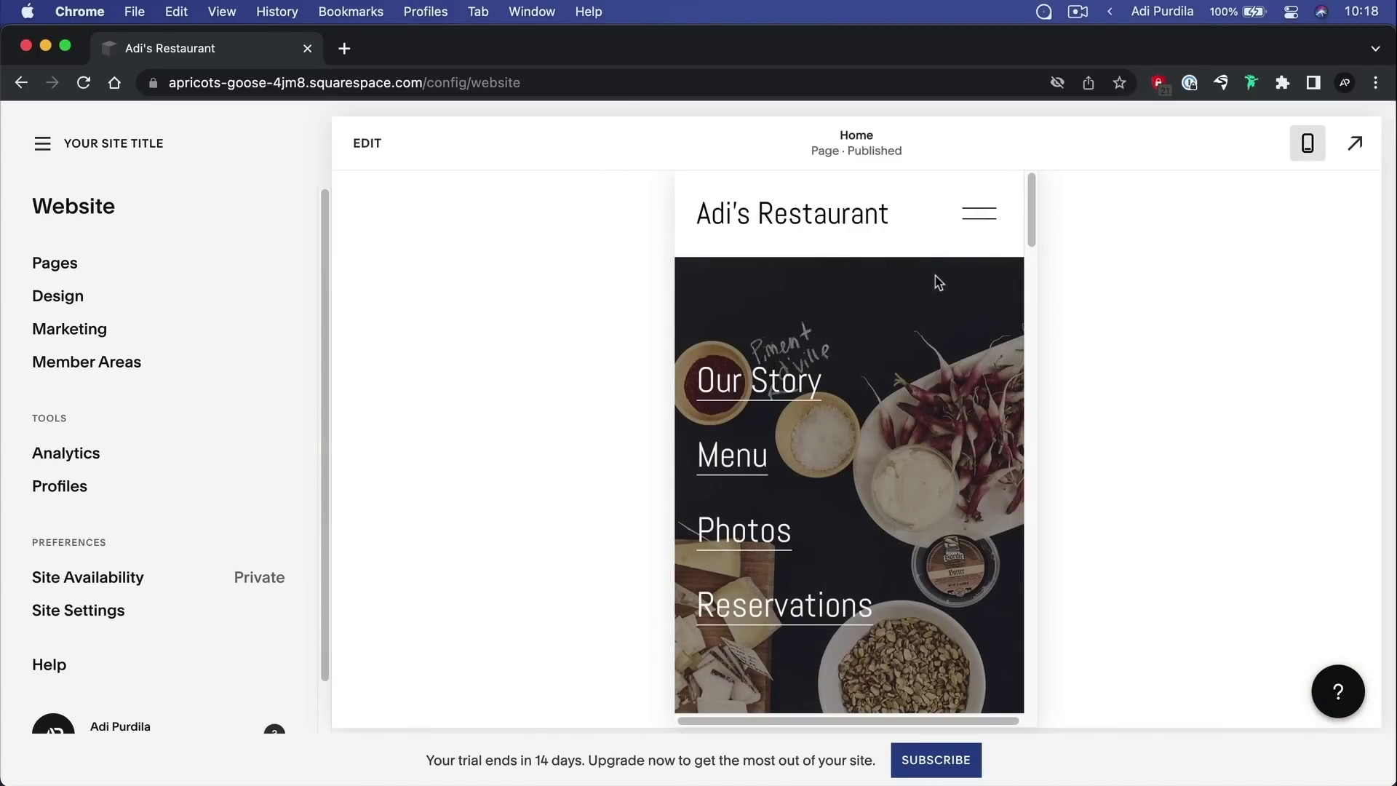
left_click_drag(1027, 224, 1058, 219)
Look through the Pages list and Design settings in the Website panel
left_click(147, 252)
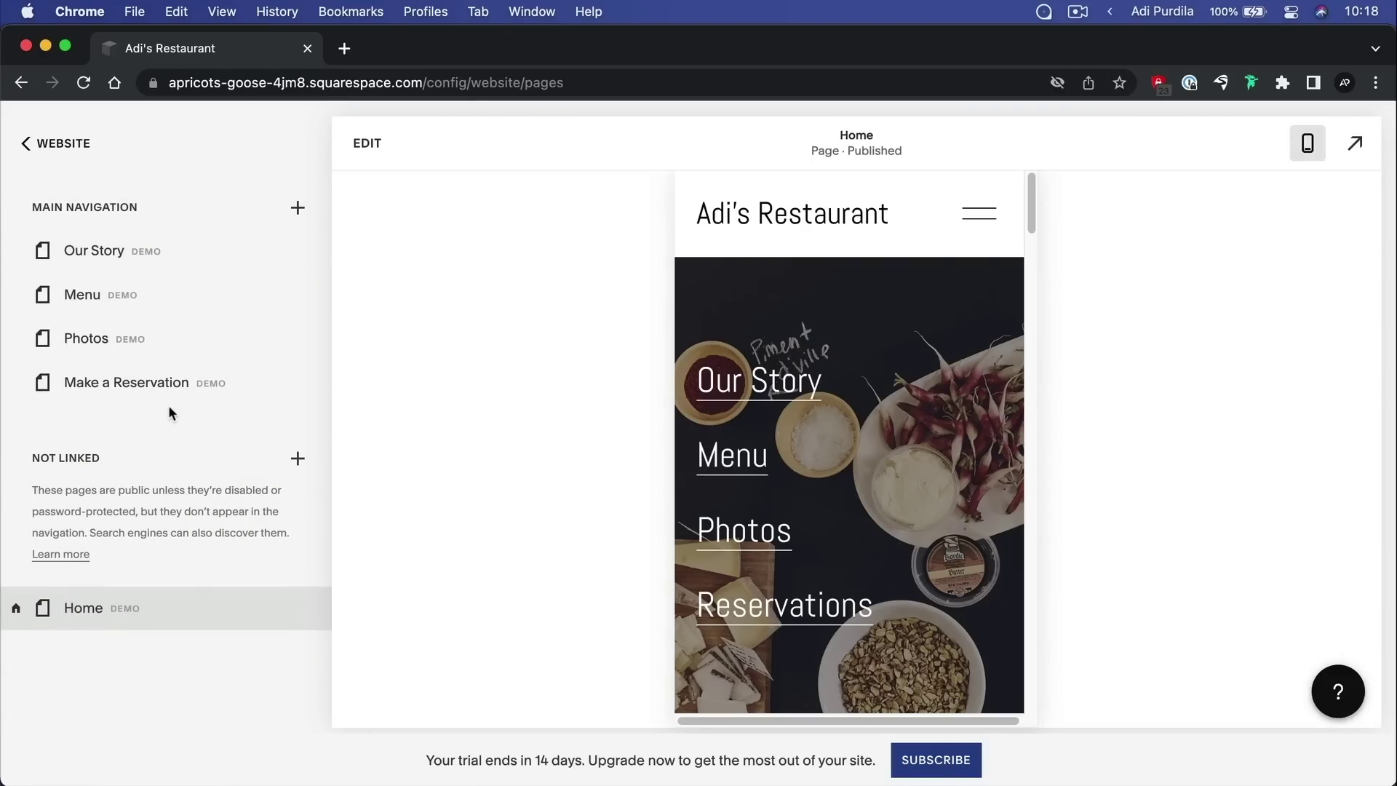
left_click(76, 140)
left_click(108, 299)
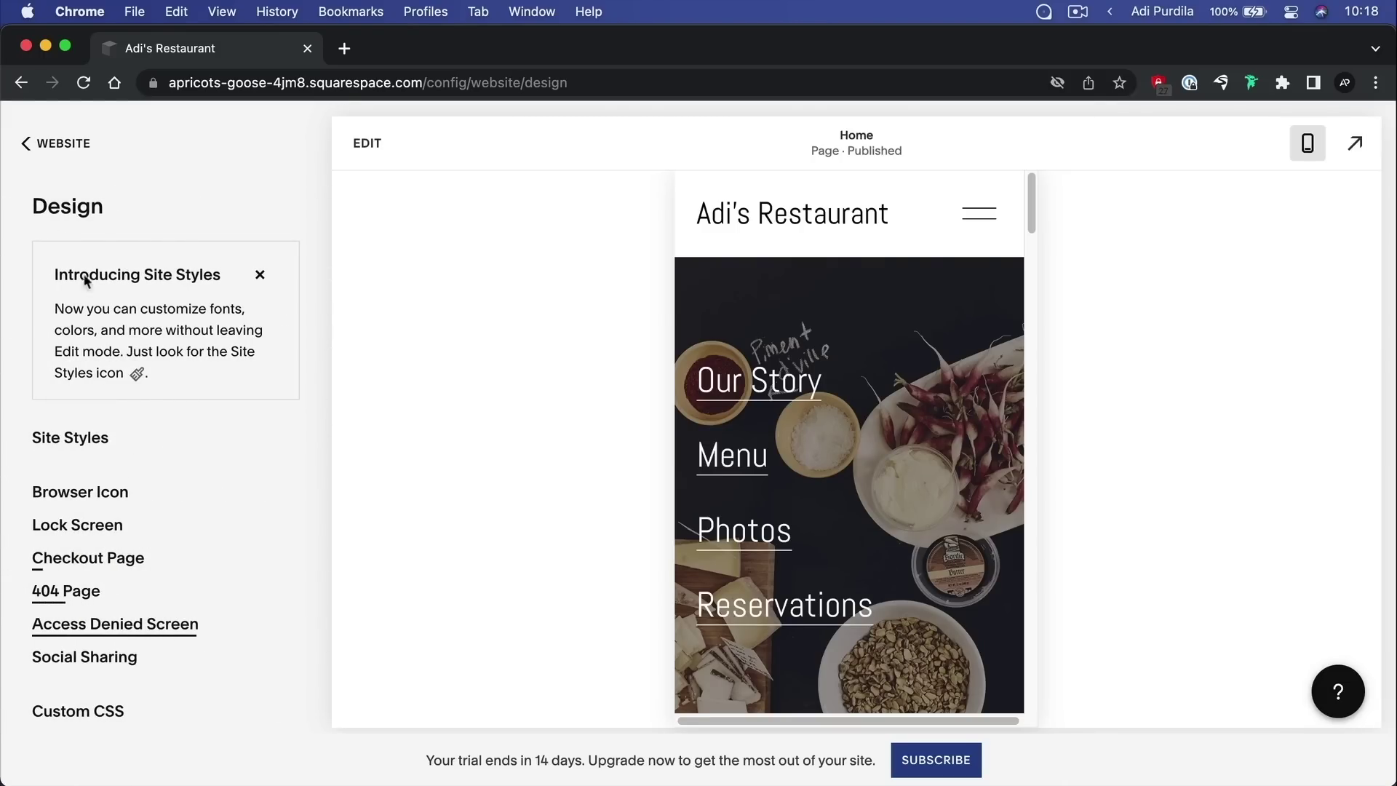
left_click(49, 144)
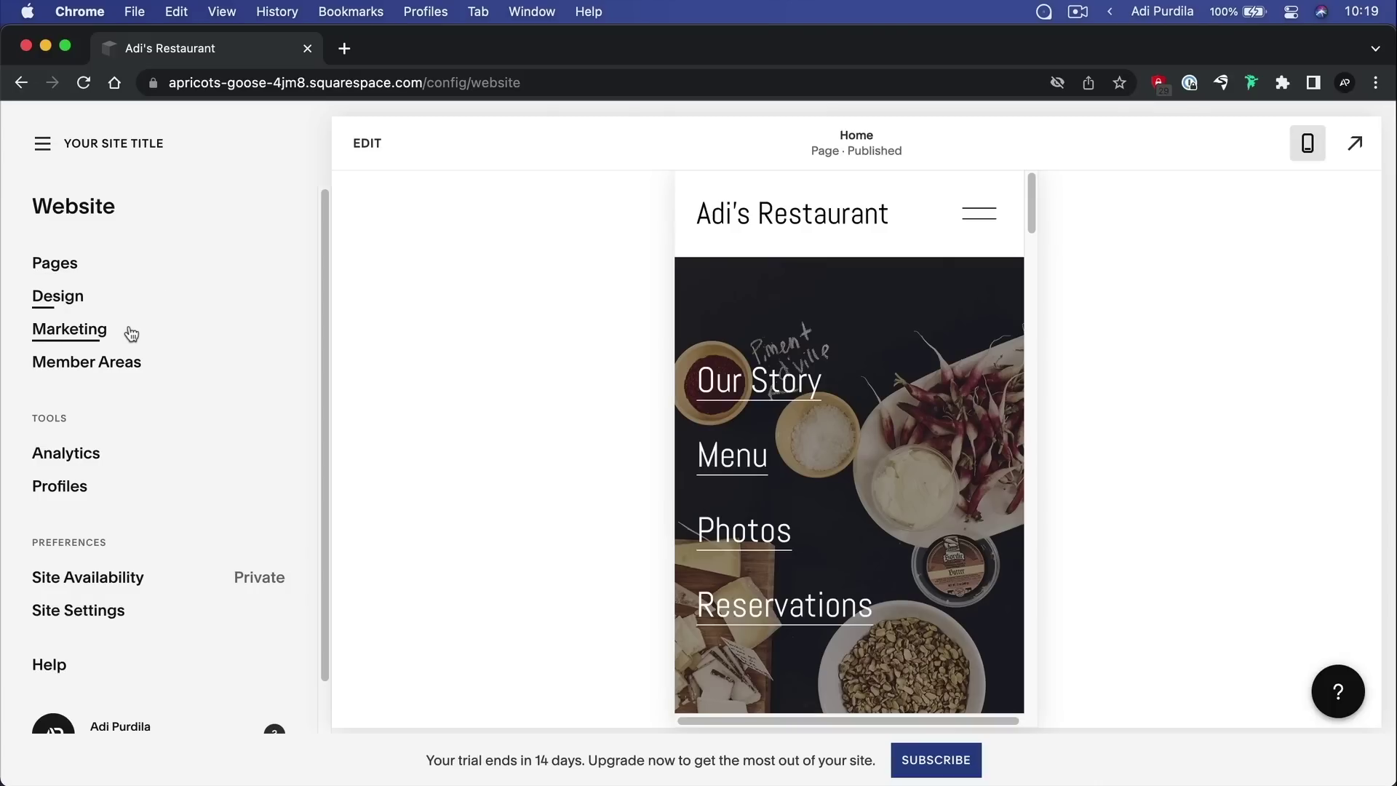
Browse the Marketing settings, then open Member Areas to see it turned off
left_click(131, 333)
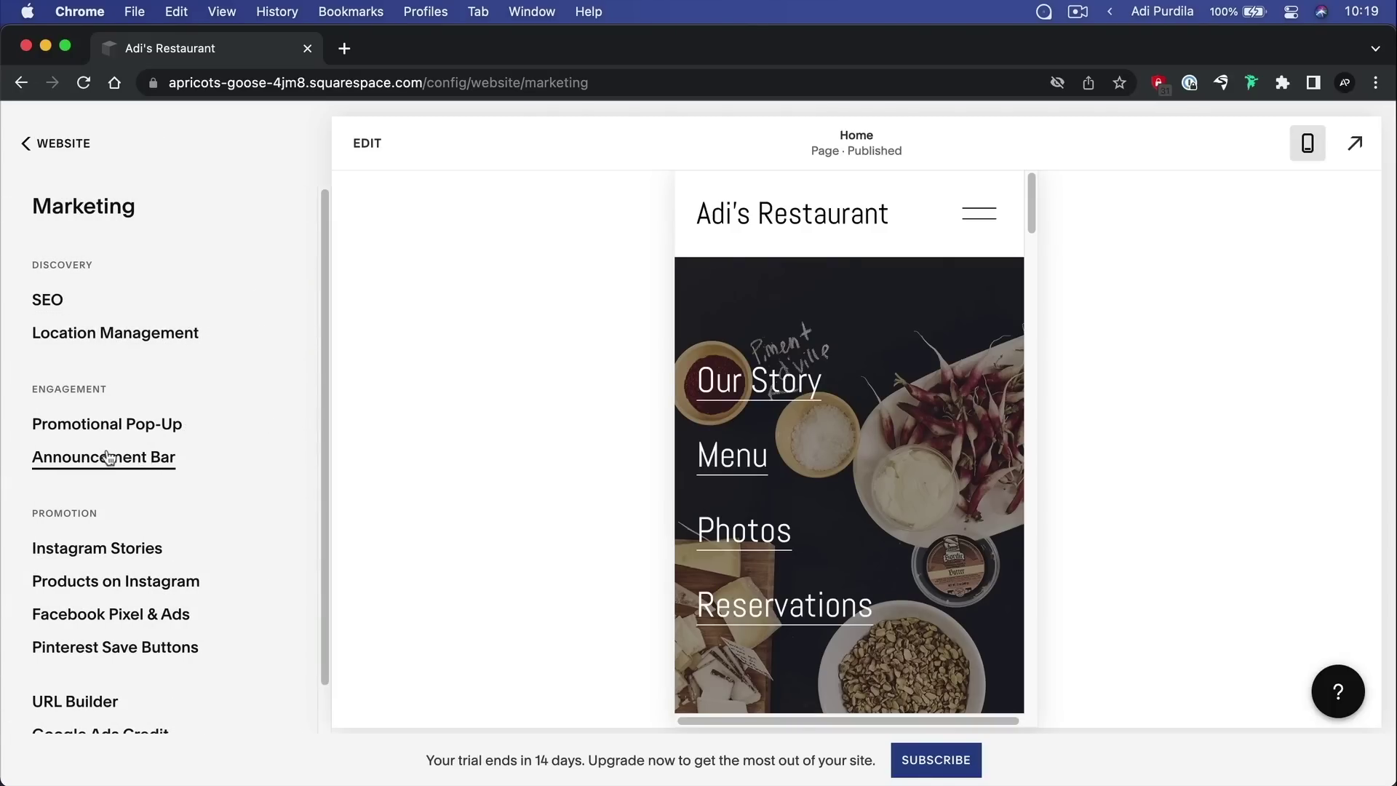
scroll(249, 471, "down", 2)
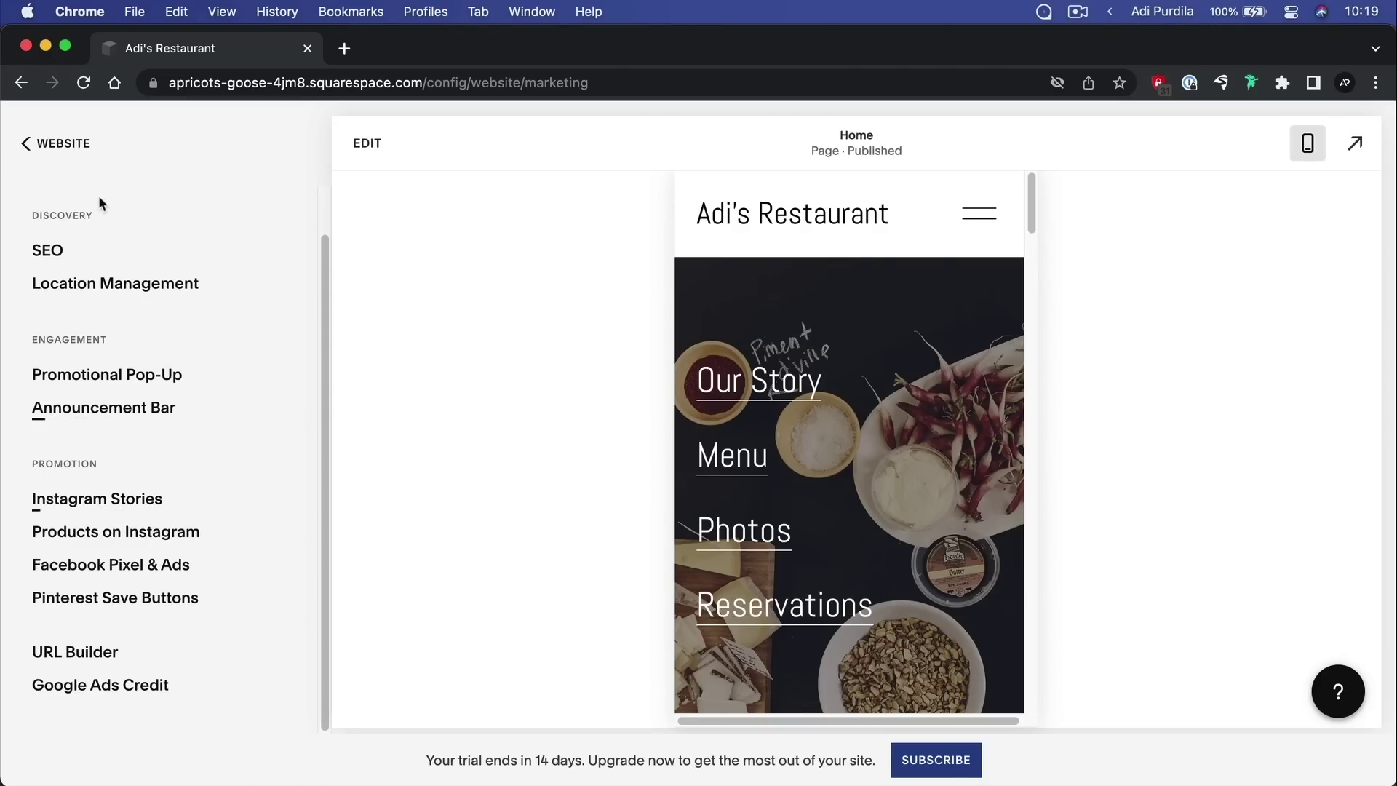
left_click(76, 151)
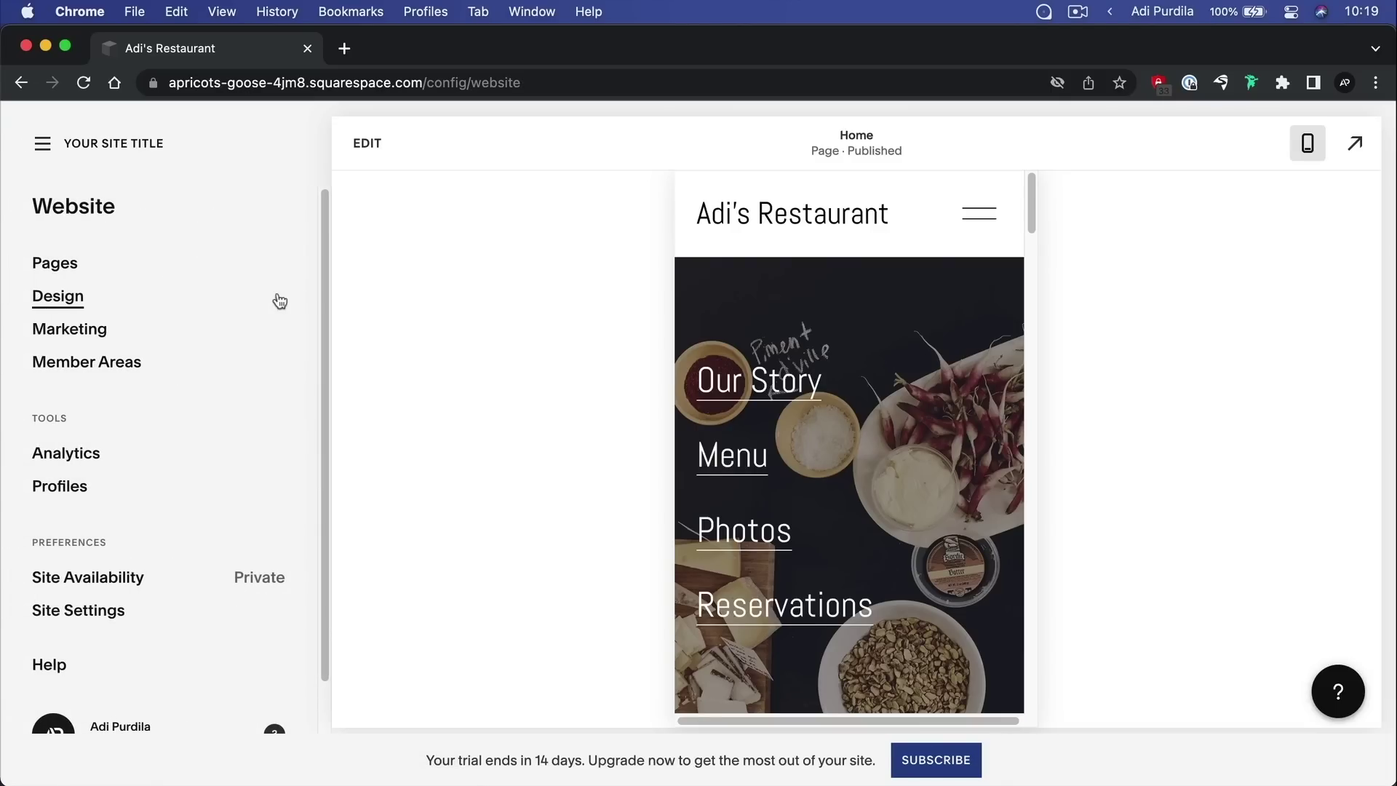
left_click(211, 371)
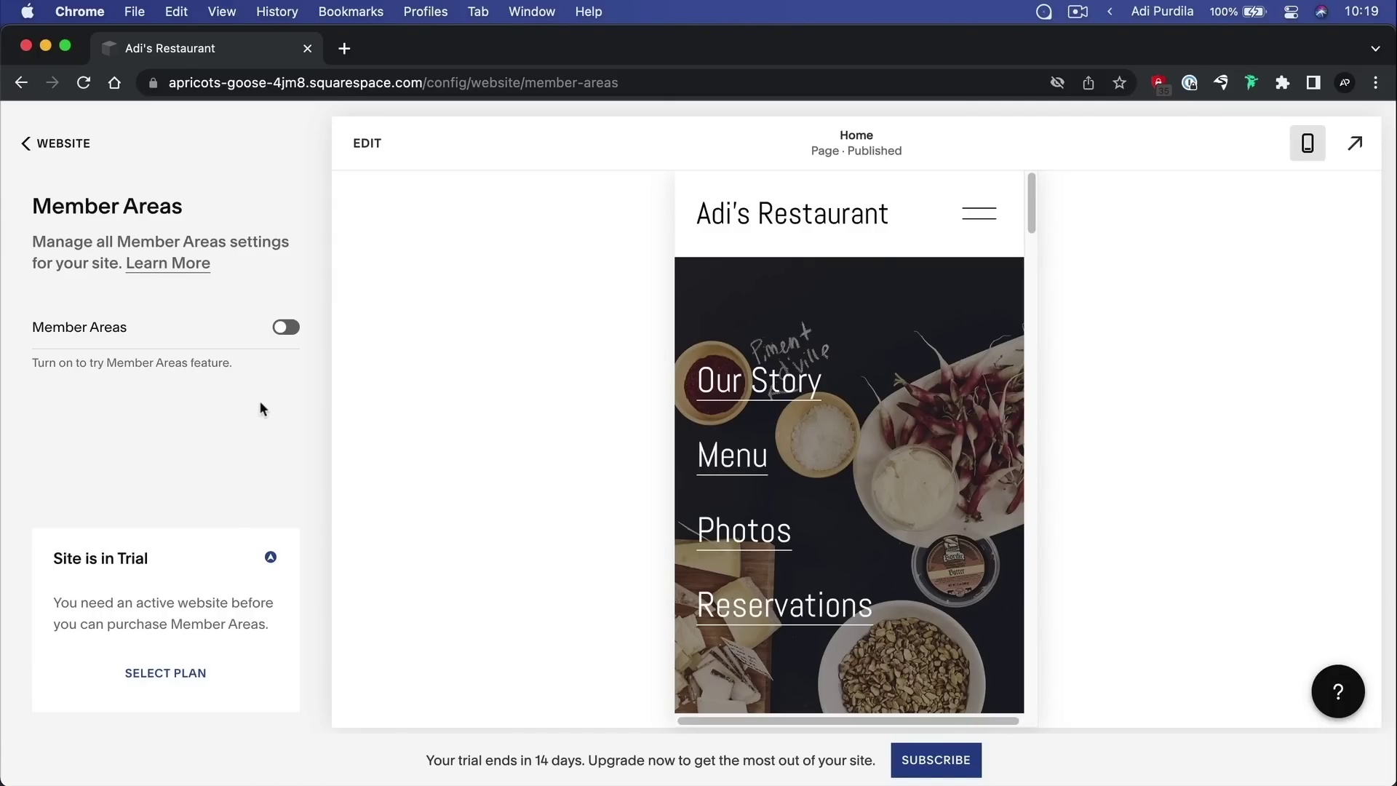
Read the note about needing an active website, then return to the main Website menu
left_click_drag(122, 603, 275, 626)
left_click(262, 626)
left_click(66, 145)
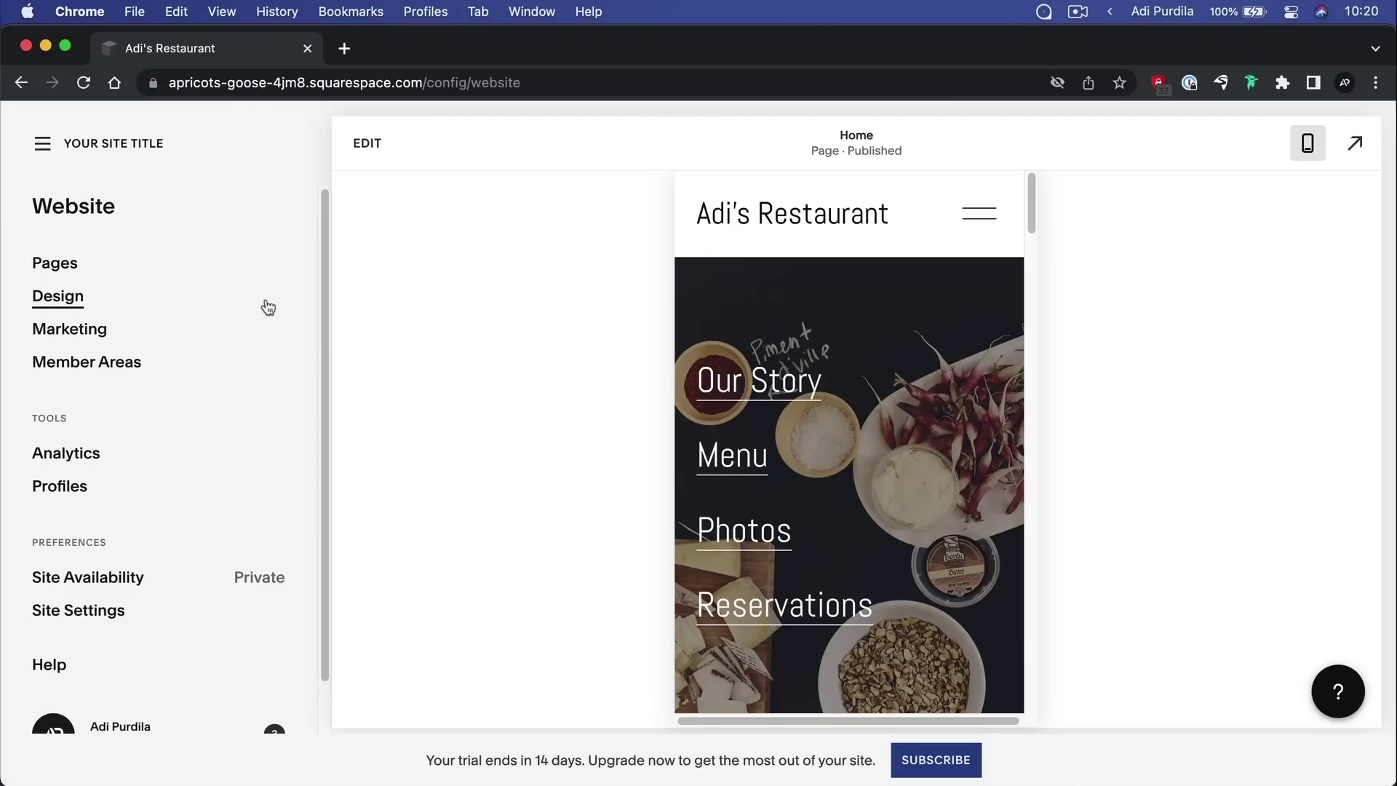
Check Site Availability: it stays Private because Public requires a paid upgrade
scroll(224, 339, "down", 1)
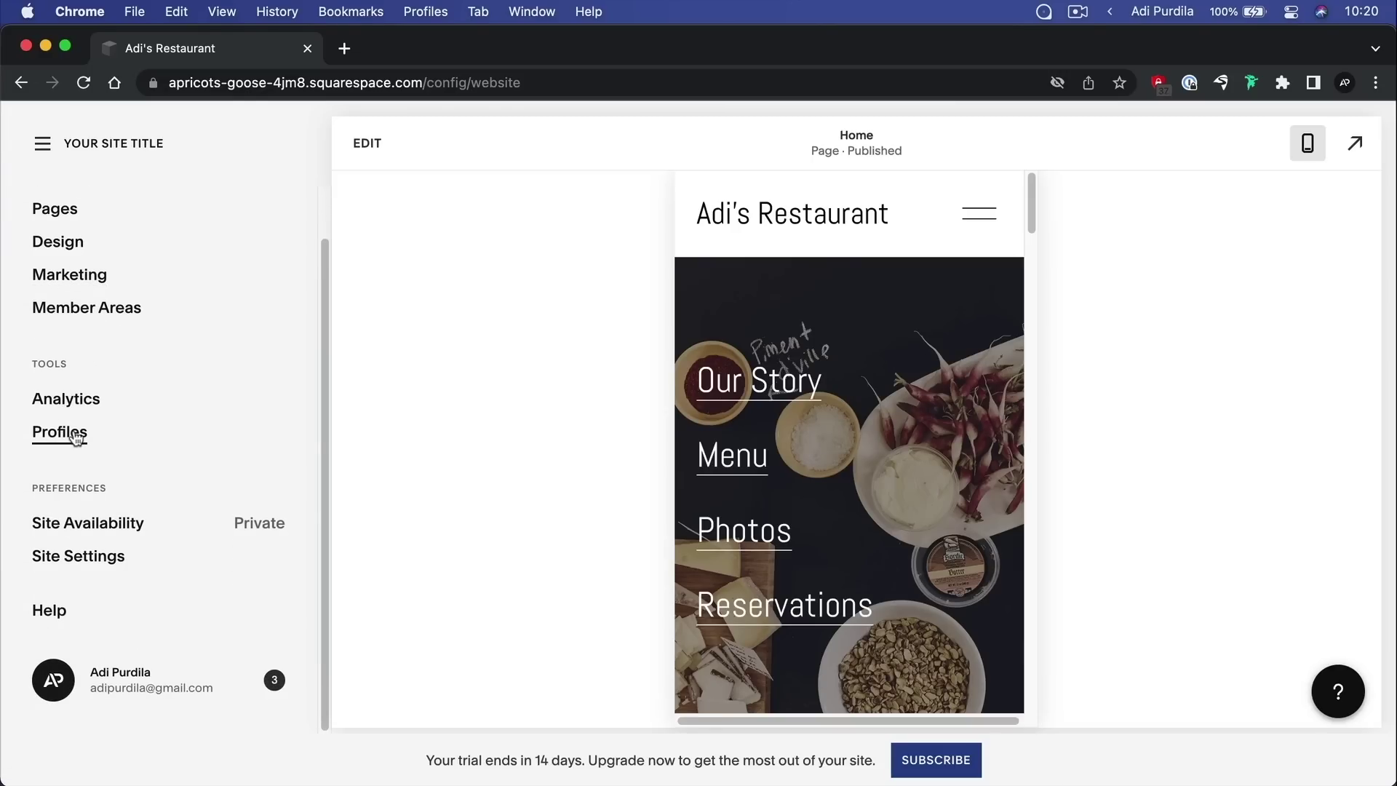
left_click(127, 524)
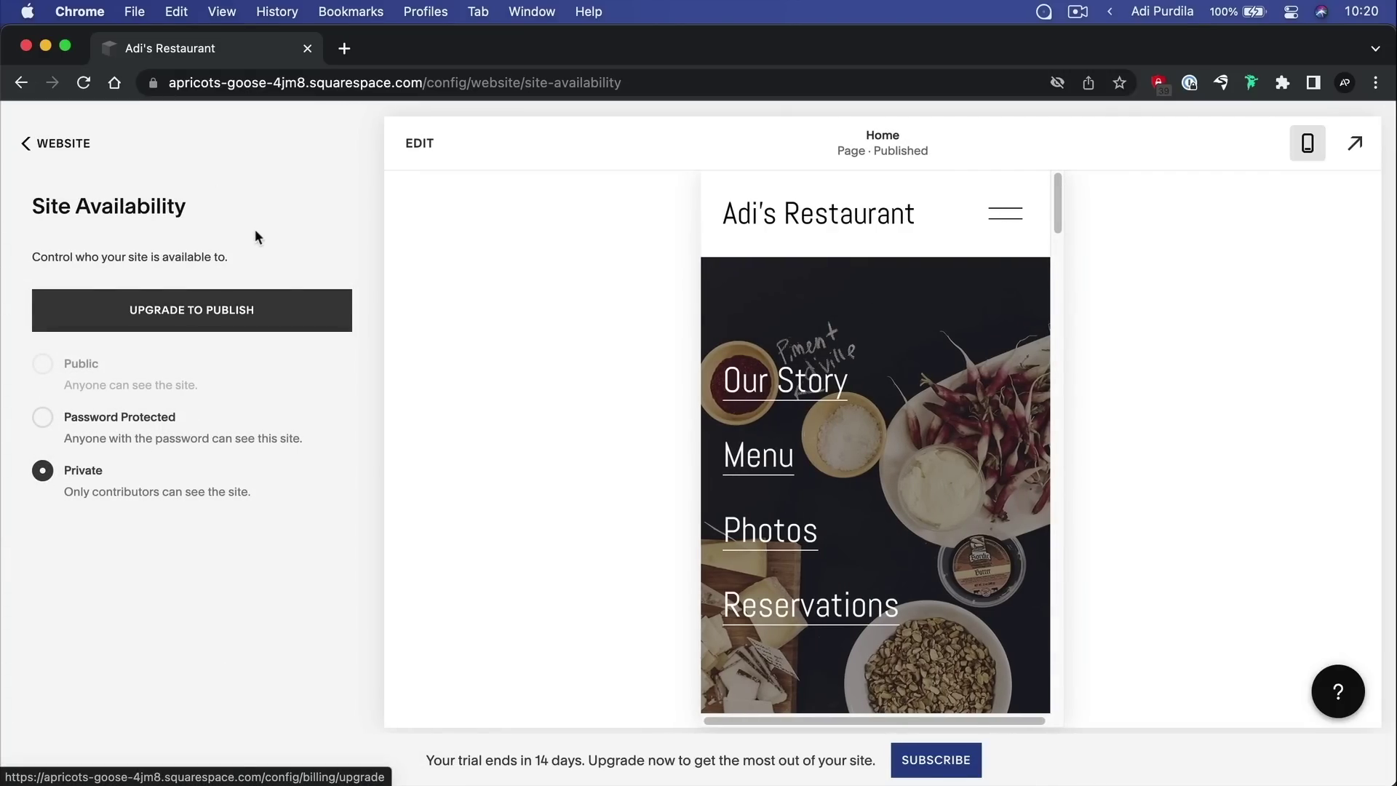
mouse_move(81, 373)
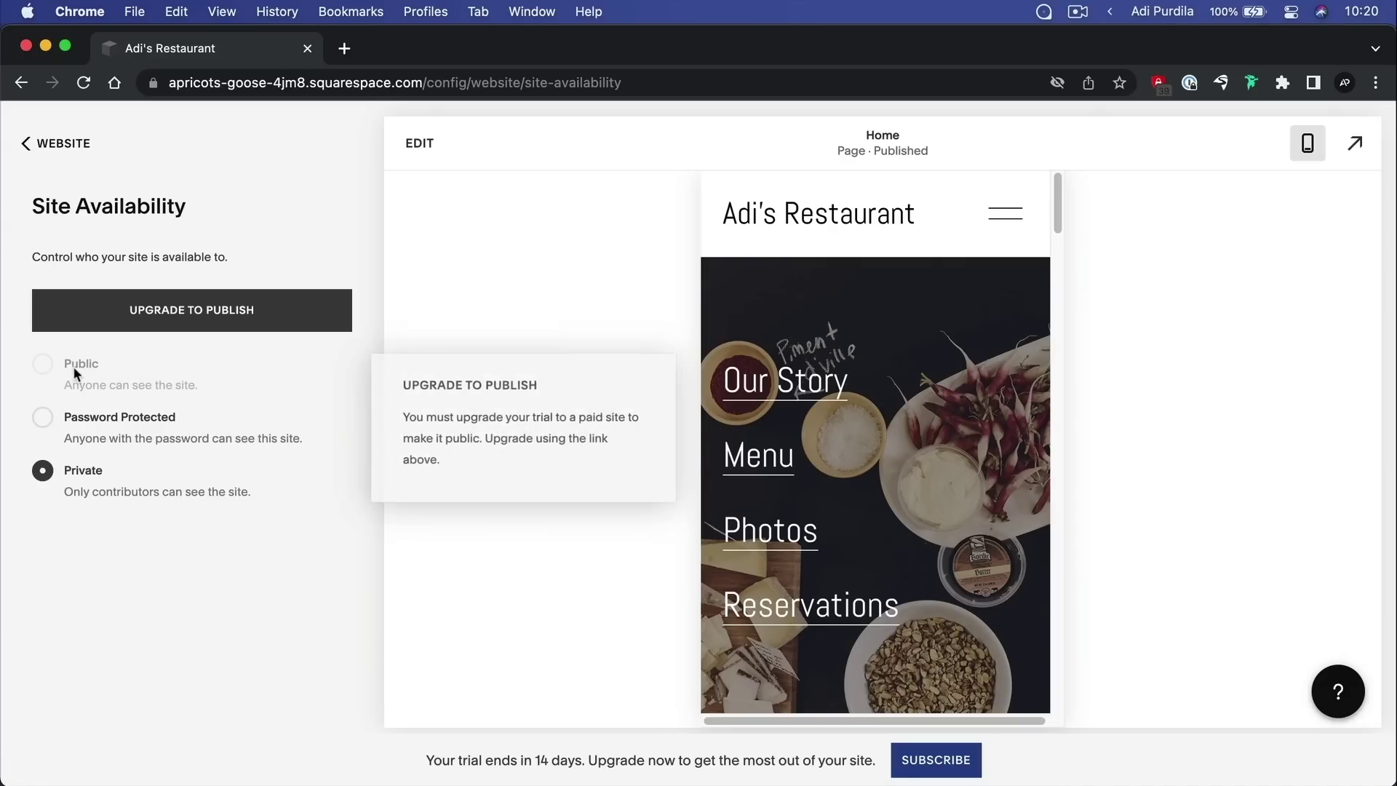
left_click(55, 144)
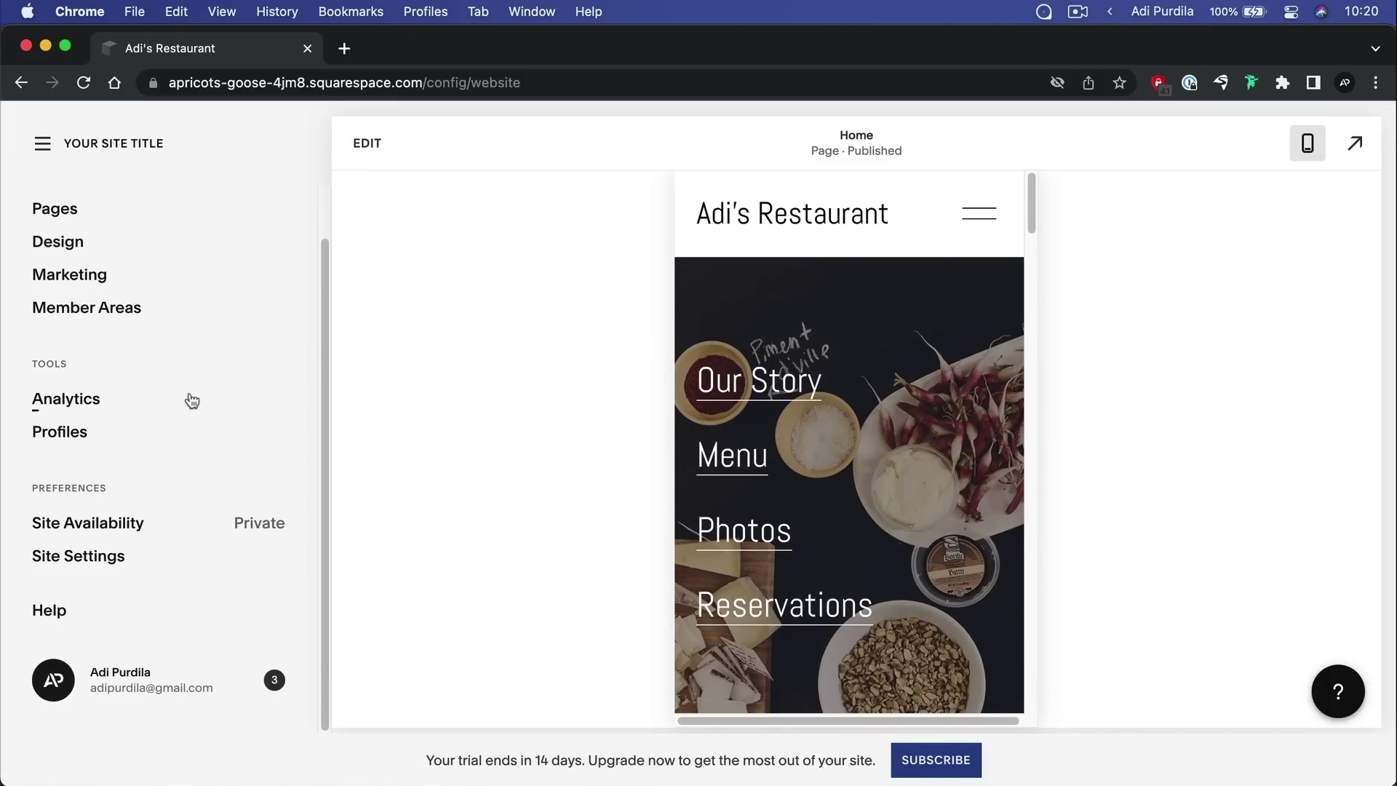
left_click(113, 561)
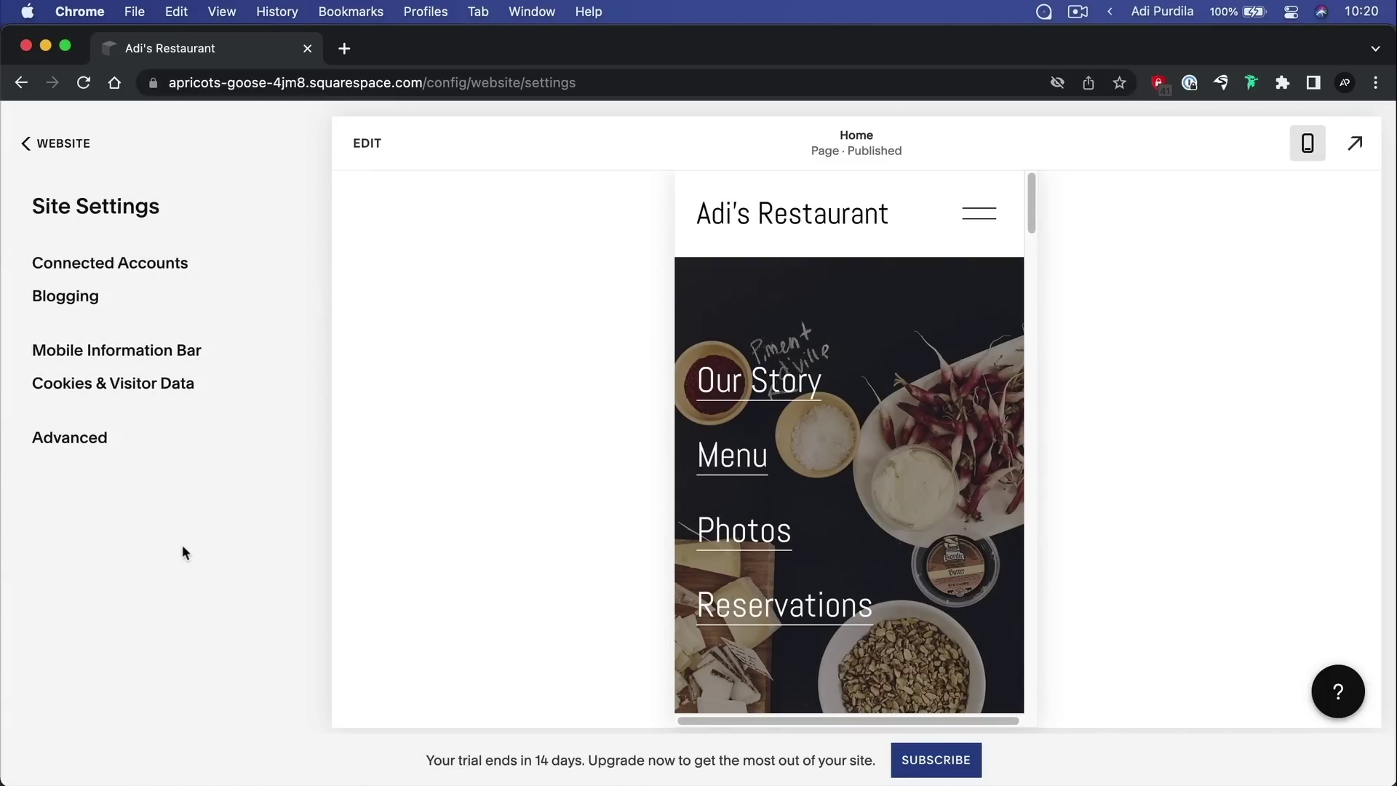
left_click(177, 265)
left_click(299, 356)
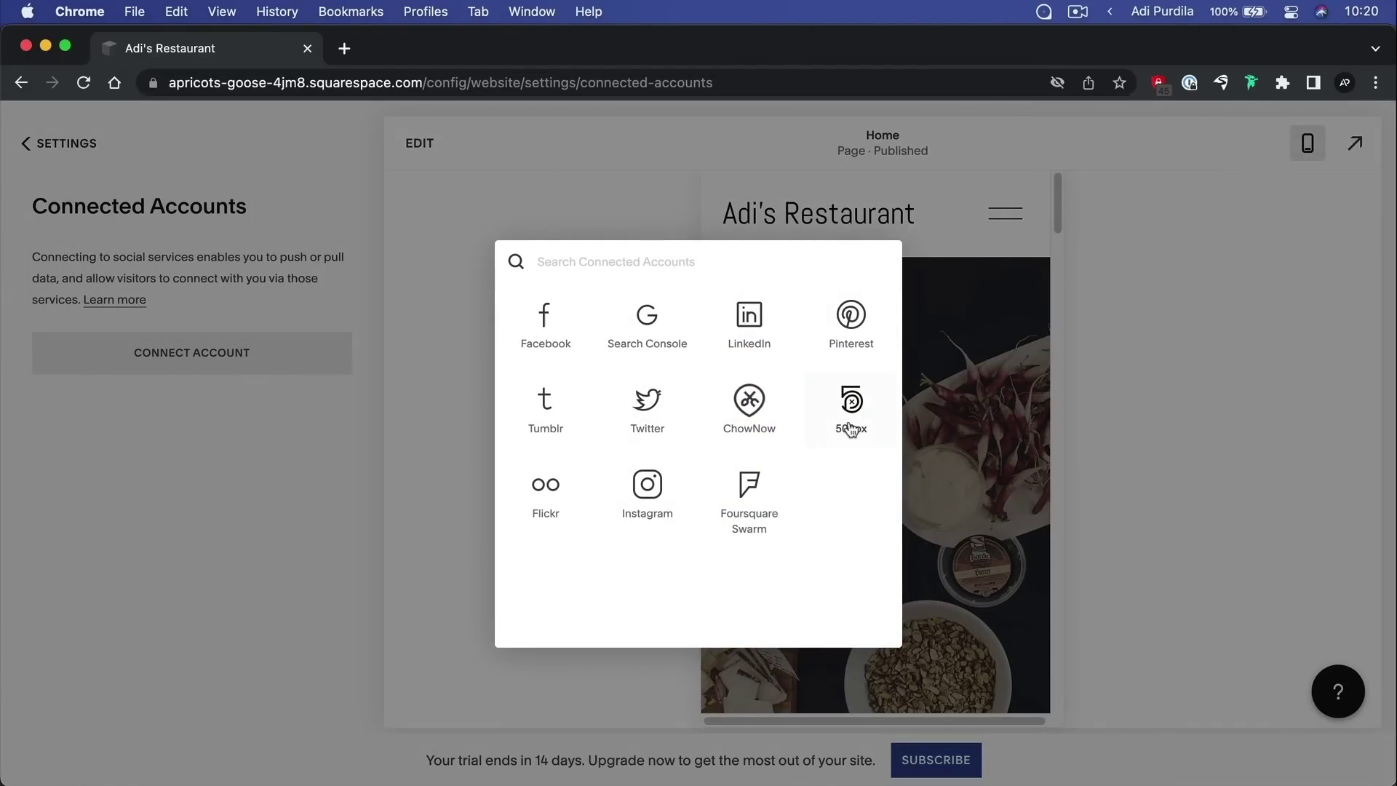
left_click(193, 159)
left_click(73, 140)
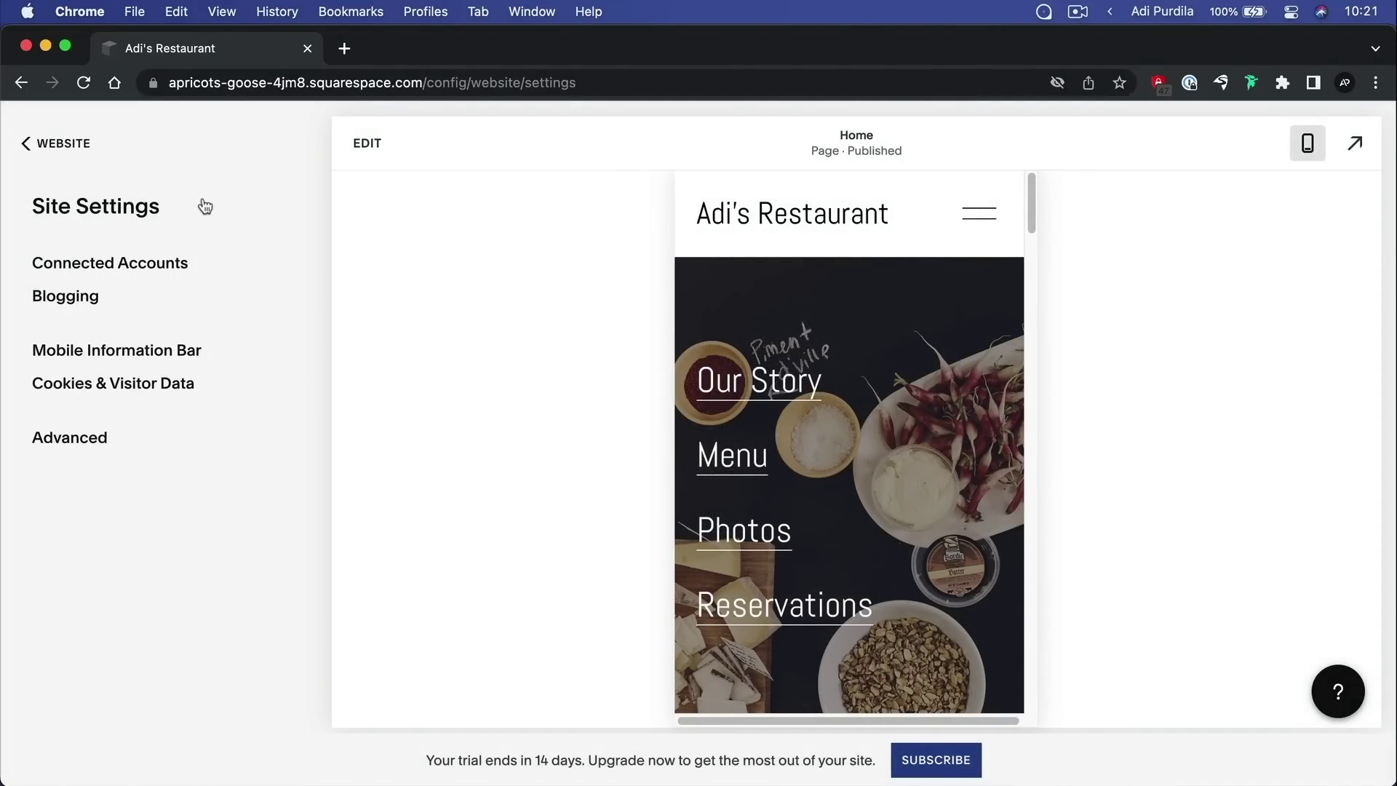
left_click(66, 296)
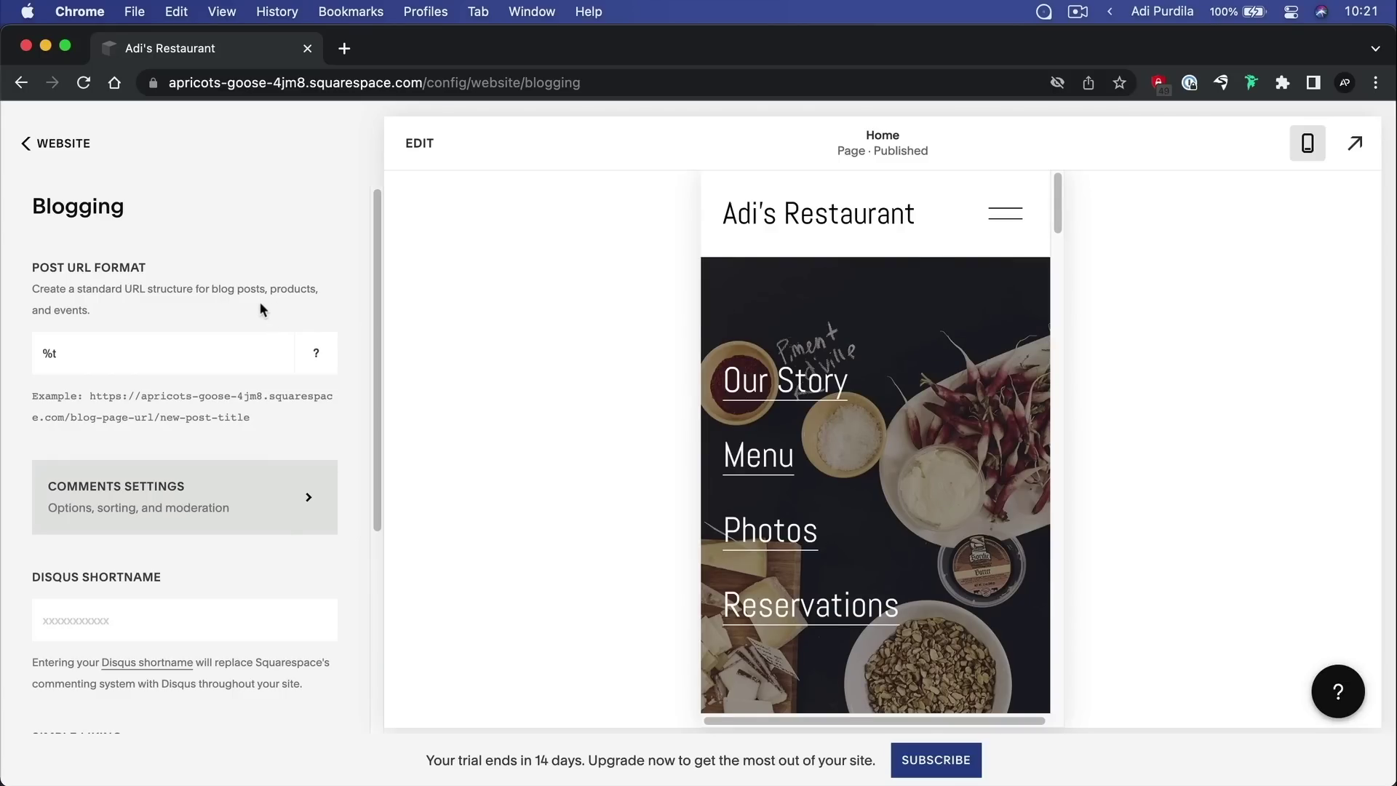
scroll(260, 309, "down", 5)
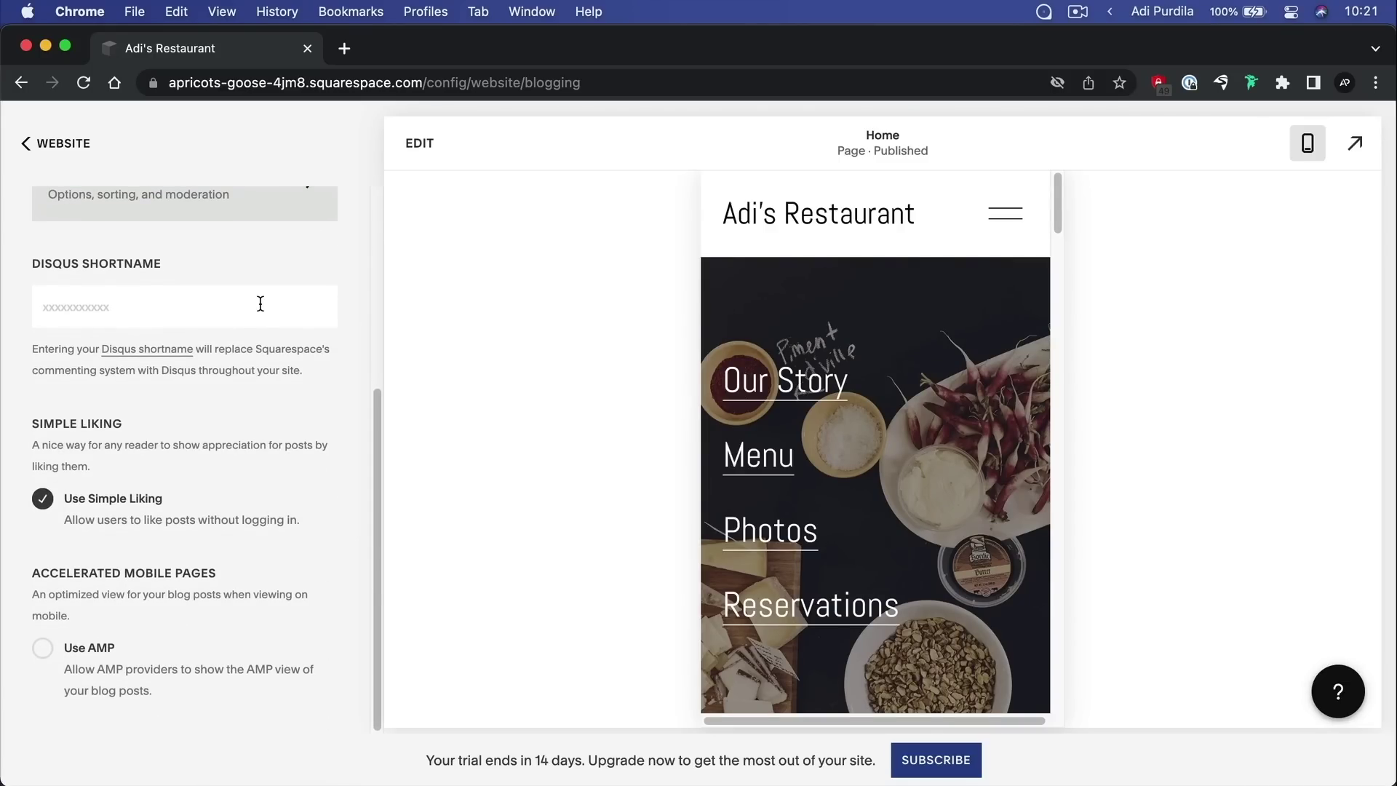
scroll(261, 304, "up", 5)
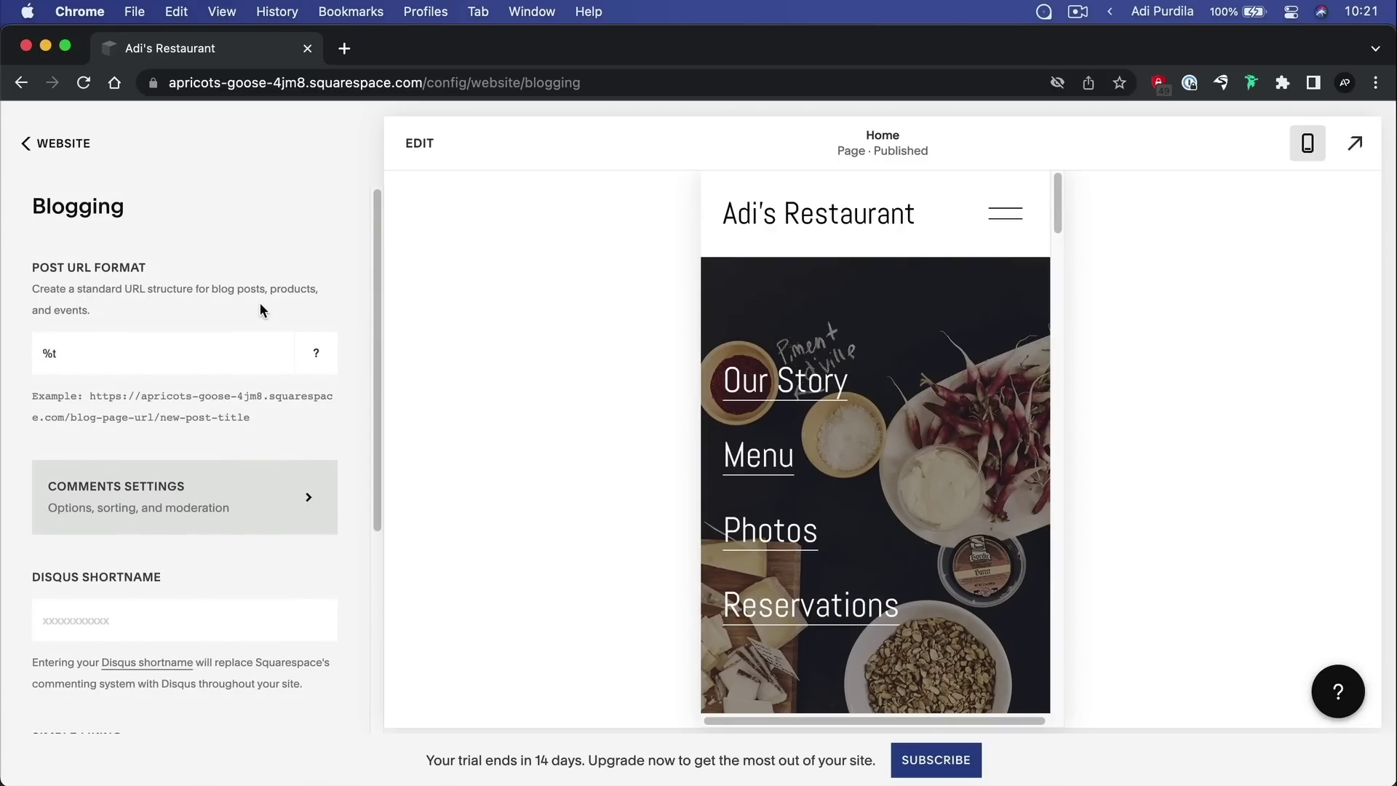
left_click(67, 149)
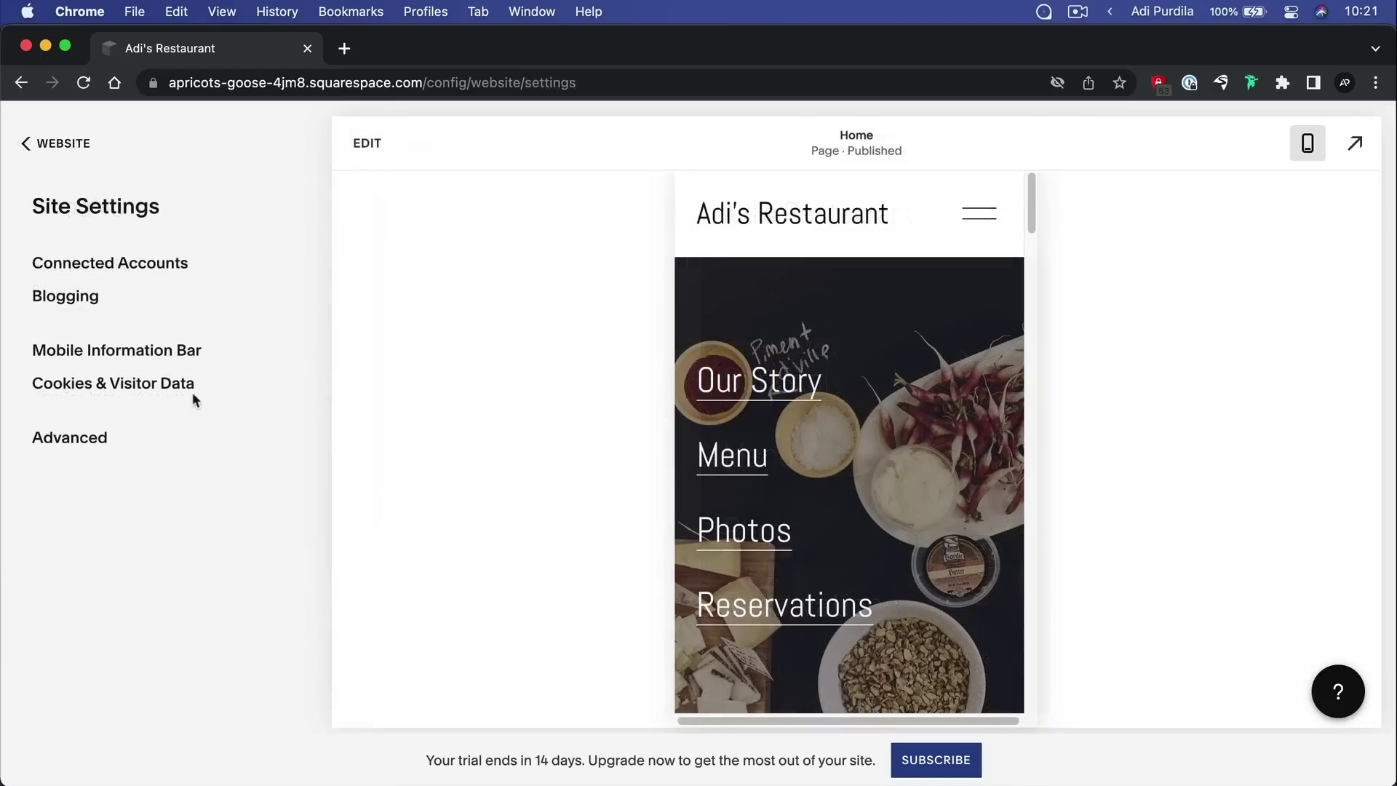
left_click(142, 385)
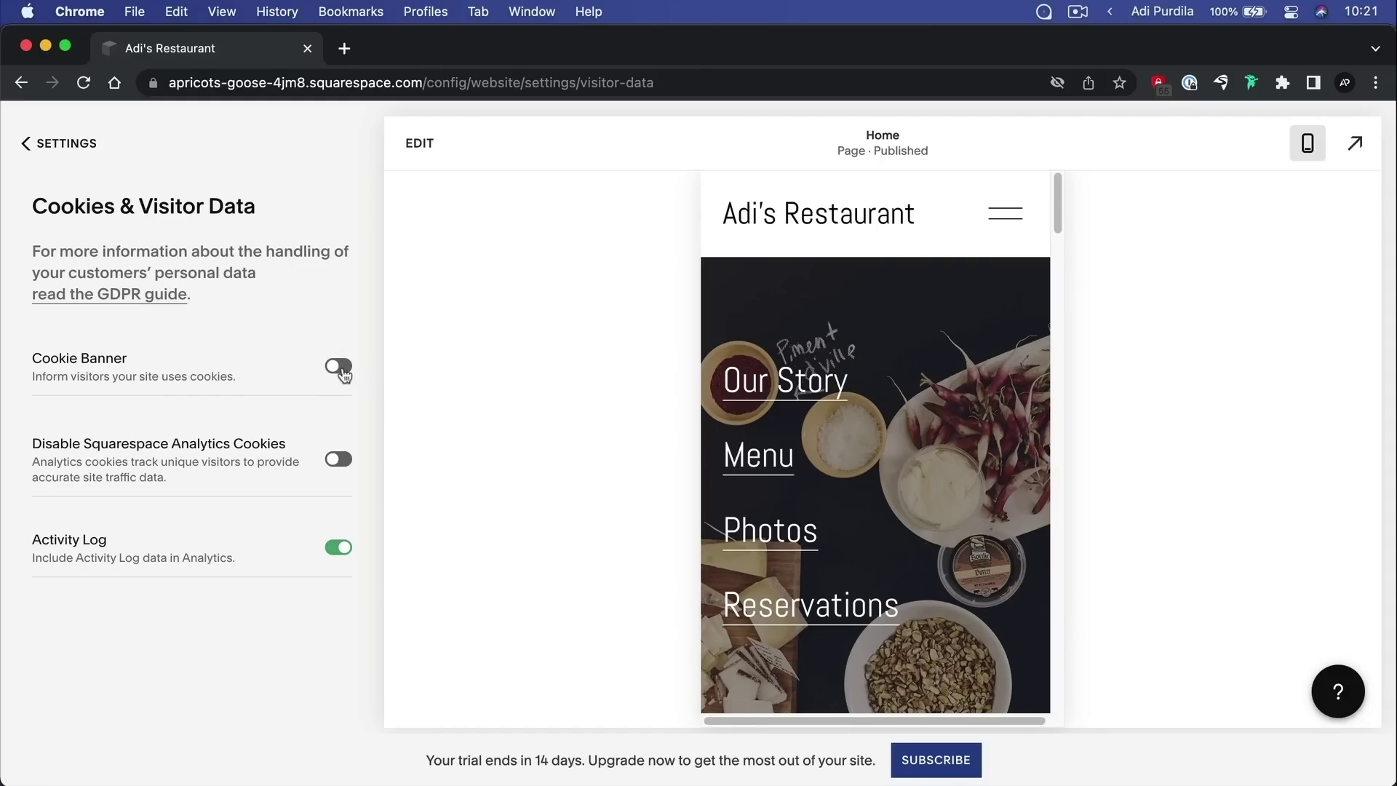
left_click(78, 142)
key("Escape")
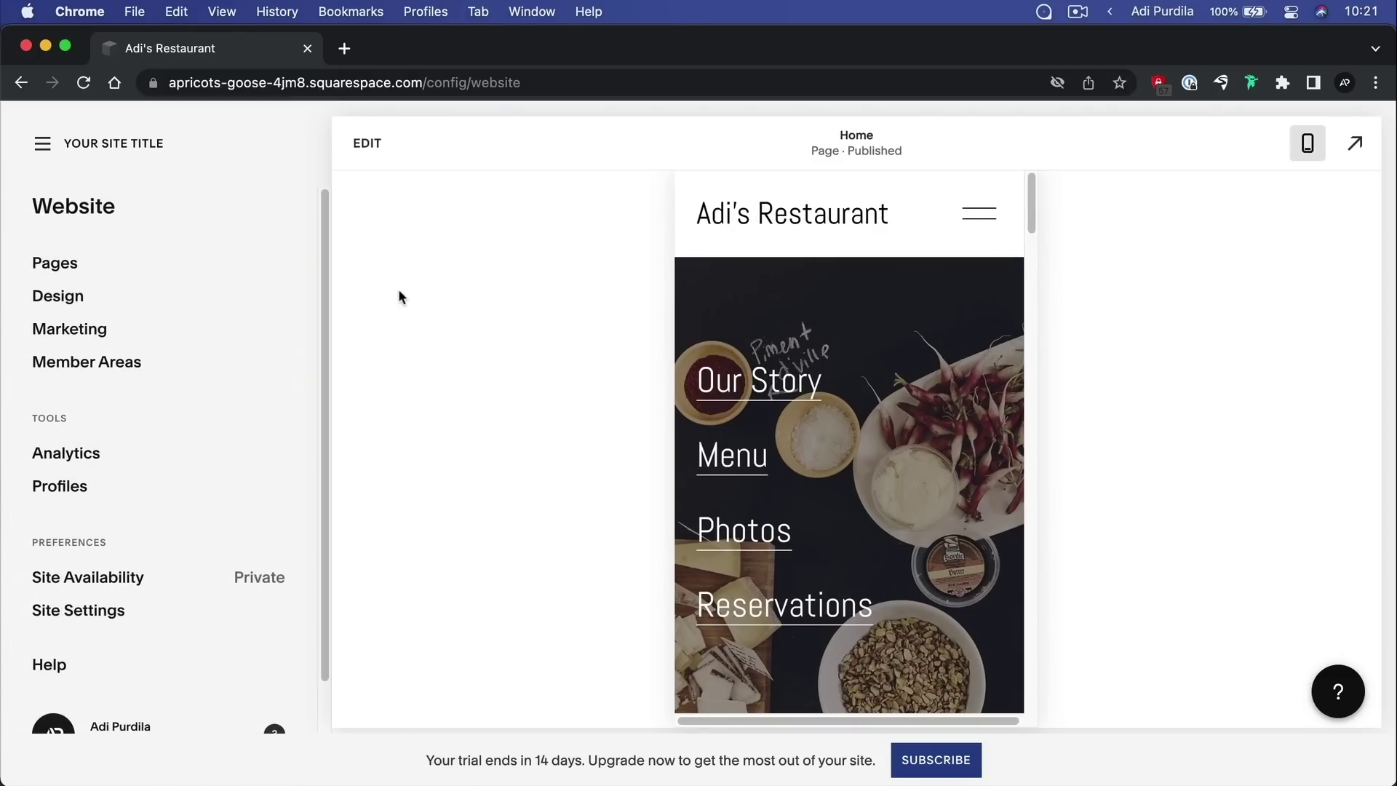
Open the site title menu listing Website, Commerce, Email Campaigns, Scheduling and Domains
scroll(172, 374, "down", 1)
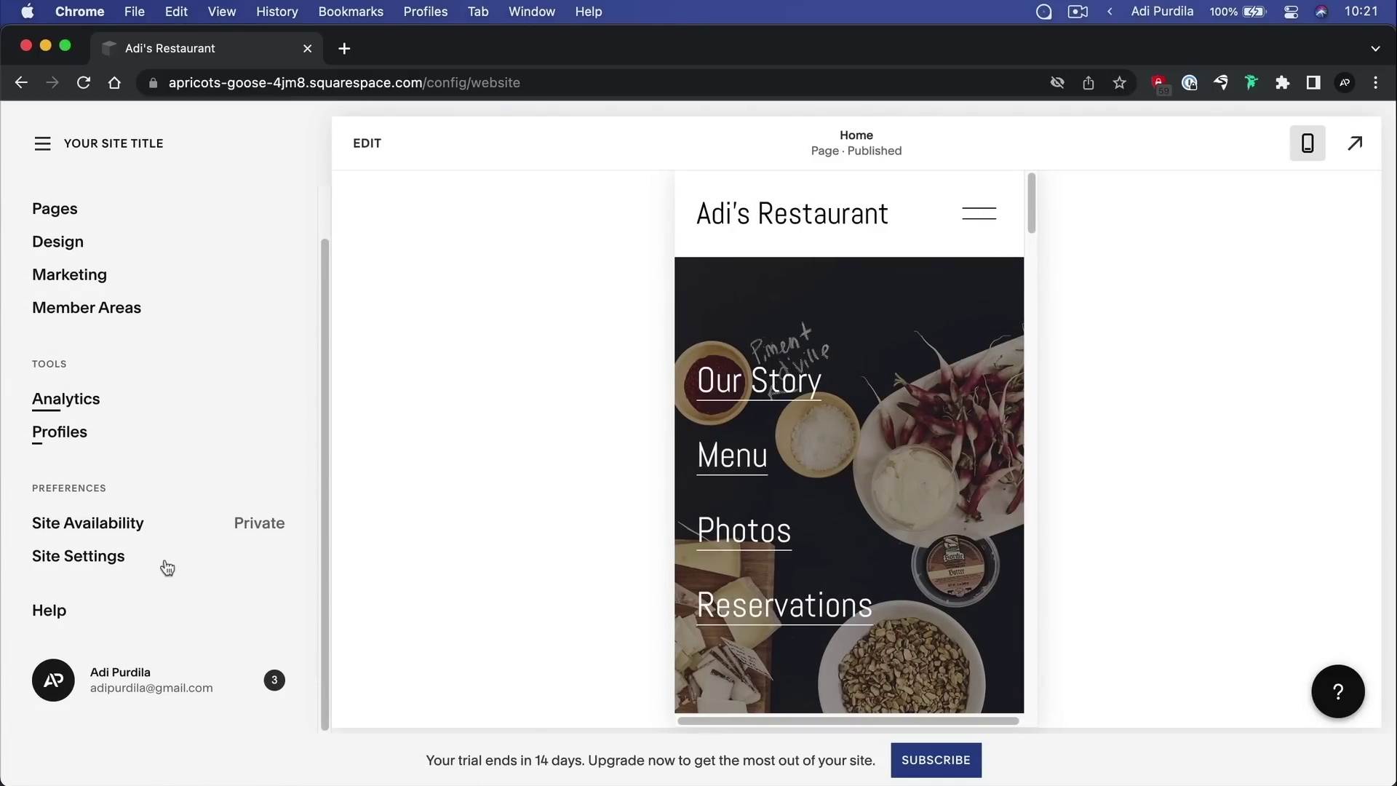
scroll(124, 484, "up", 3)
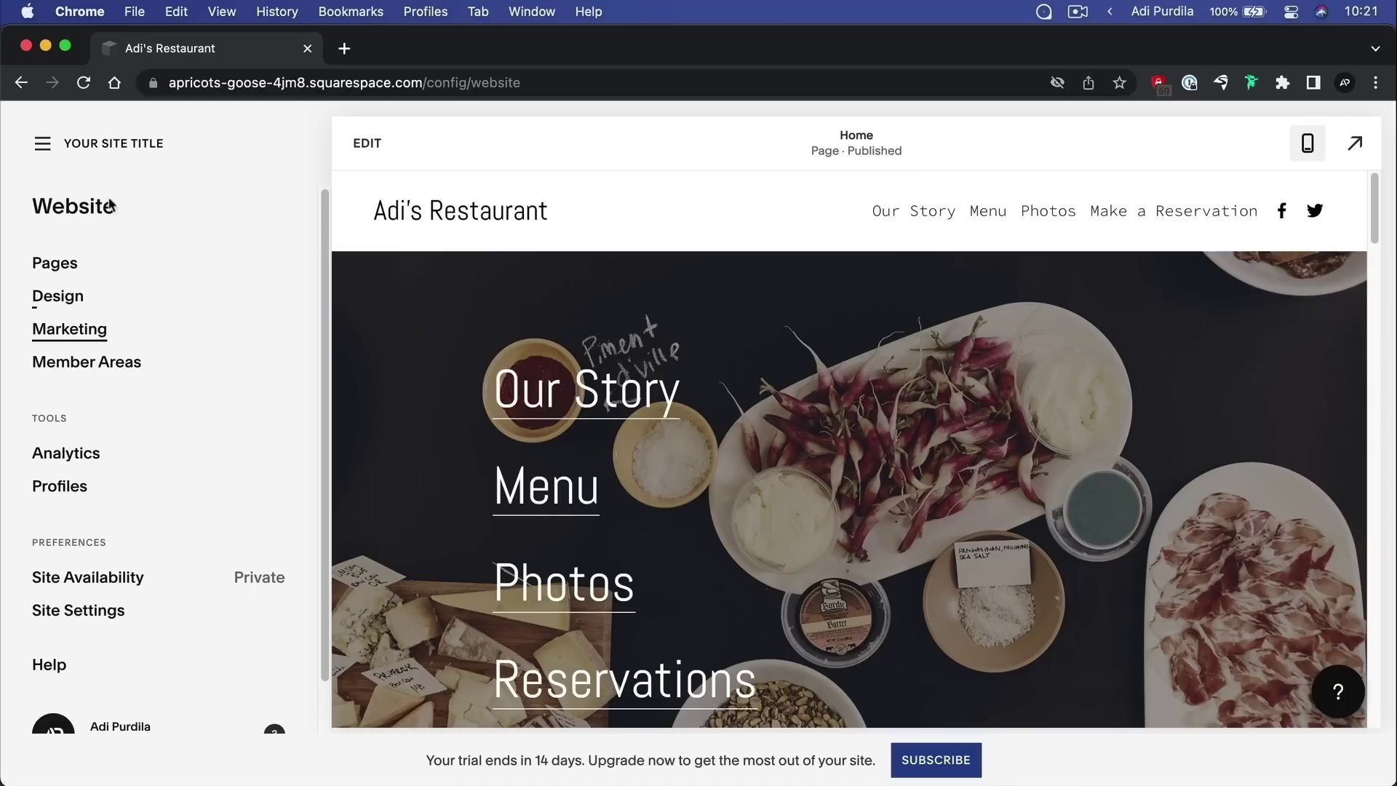
left_click(118, 145)
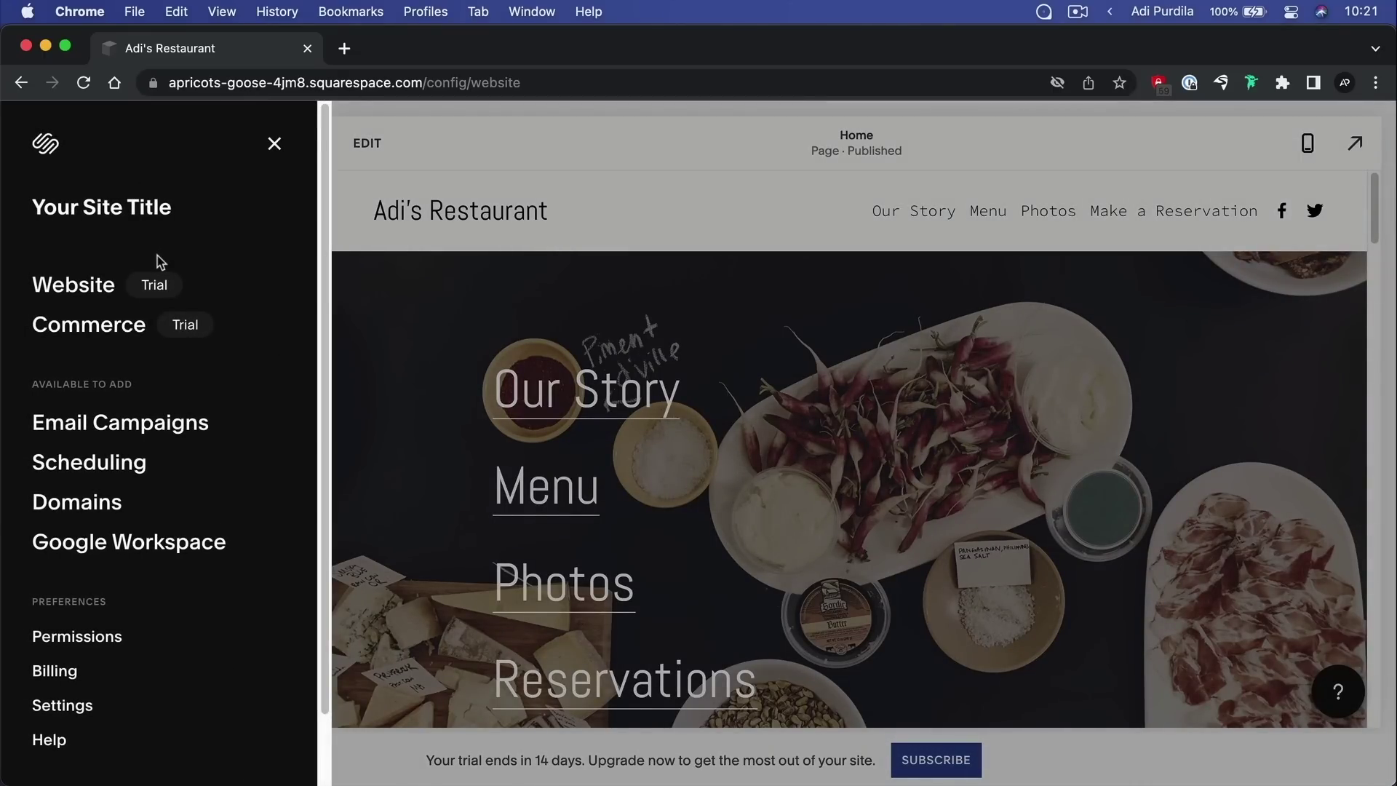
scroll(157, 255, "down", 2)
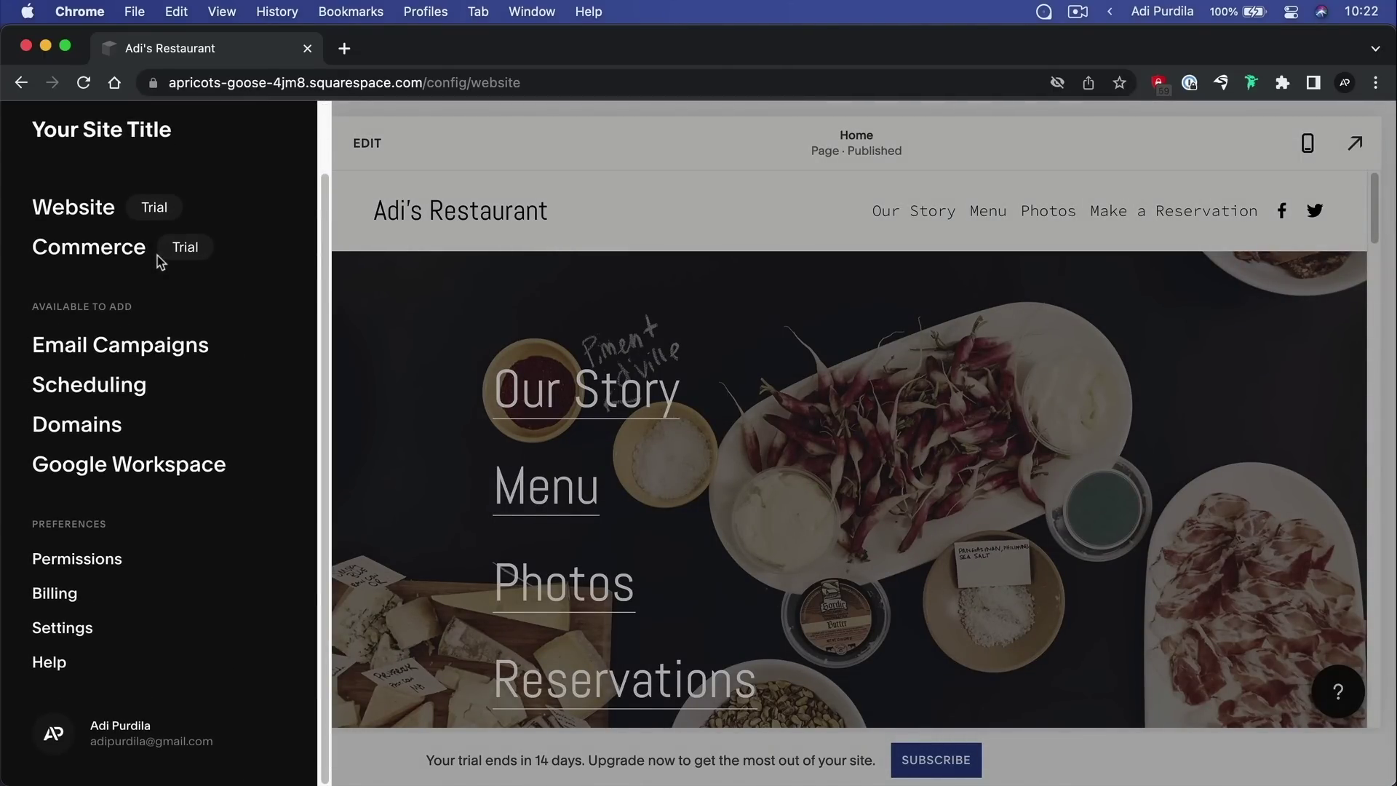
scroll(227, 368, "up", 2)
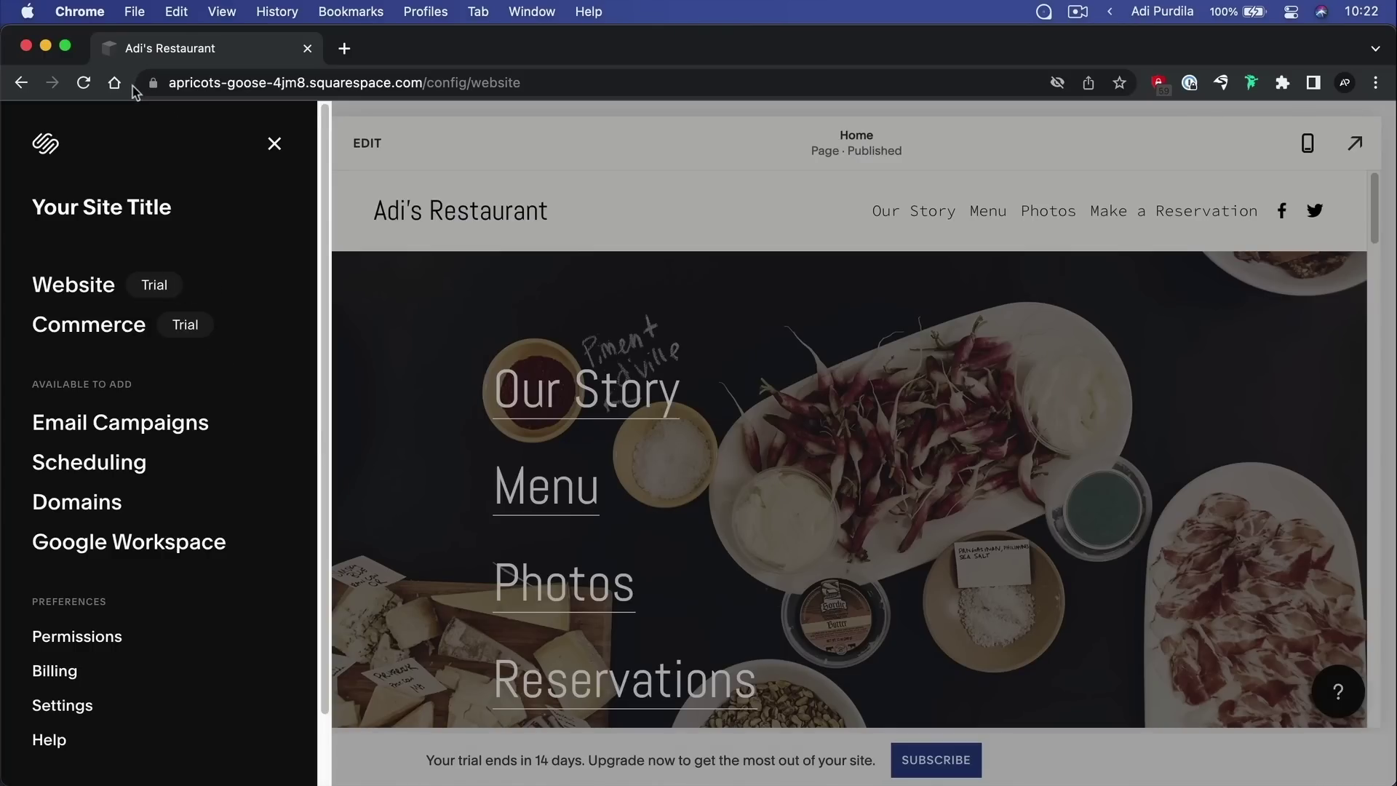
Replace 'Your Site Title' with 'Adi's Restaurant' as the internal site title and save it
left_click(189, 210)
double_click(148, 204)
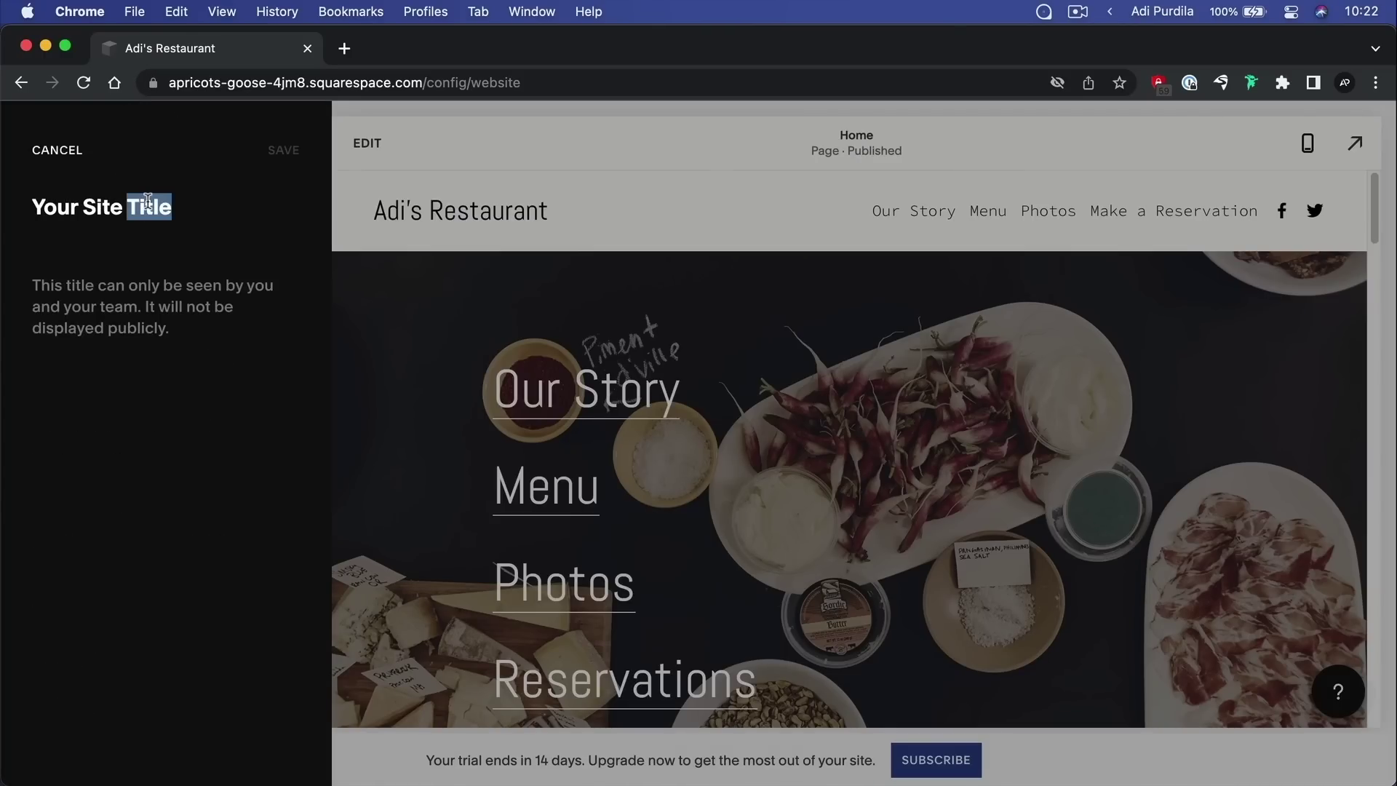
triple_click(148, 204)
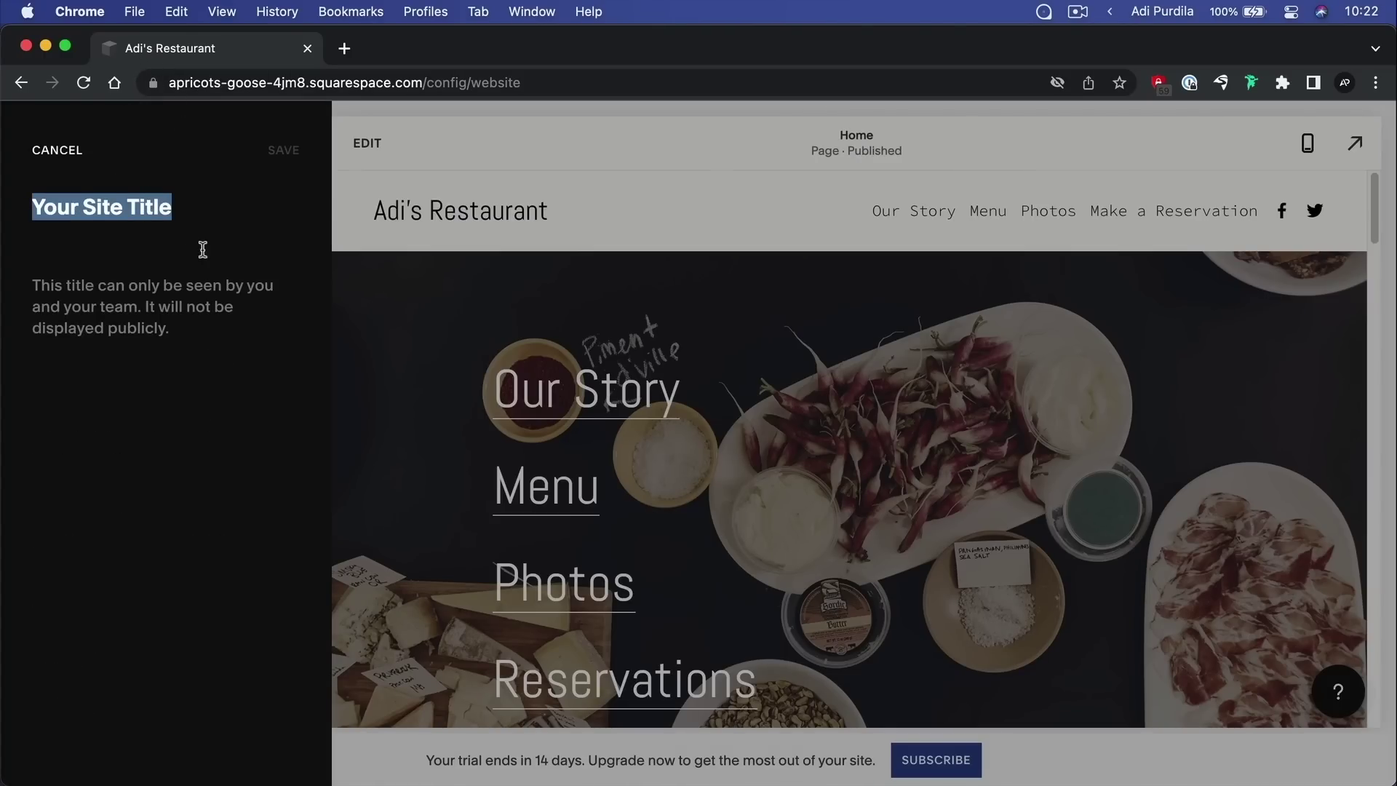
type("Adi's R")
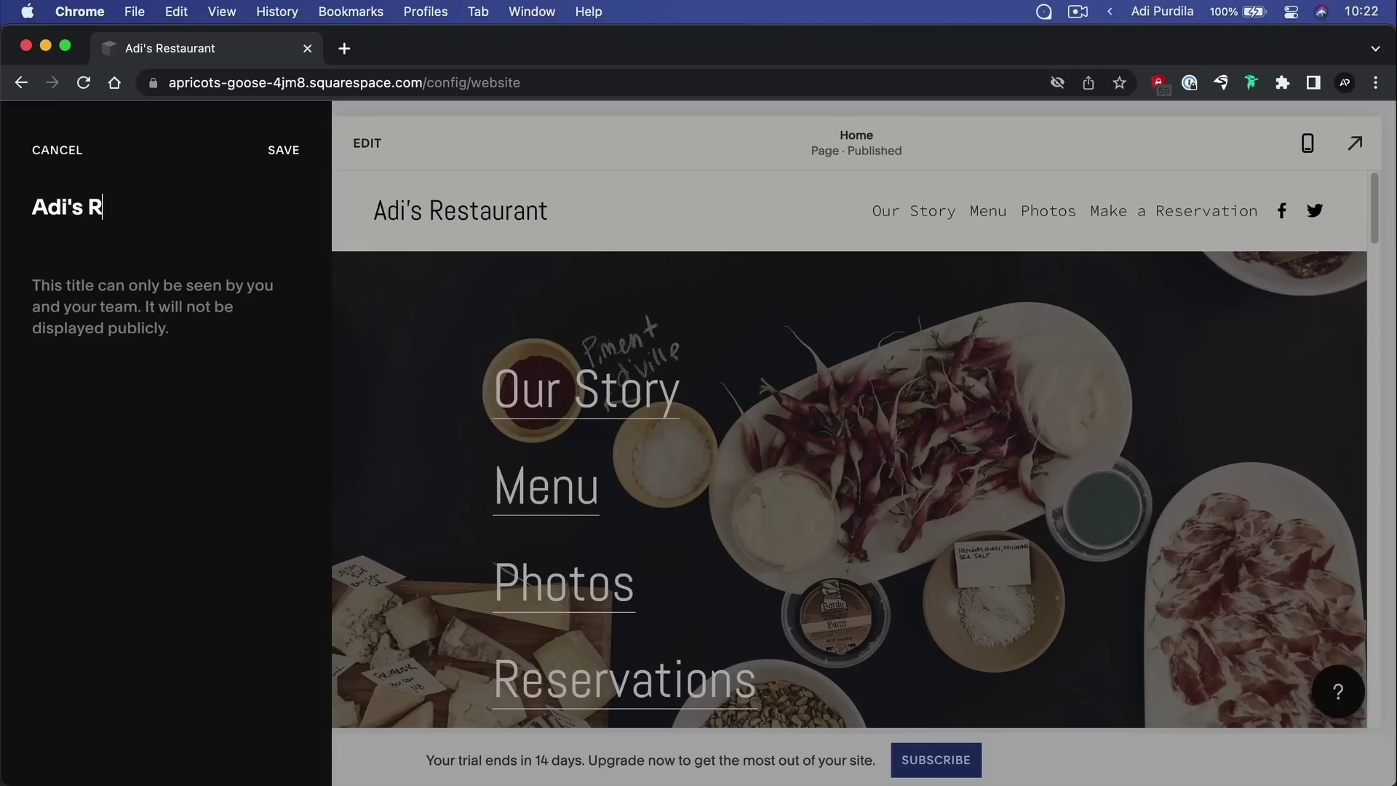
type("estaurant")
key("Return")
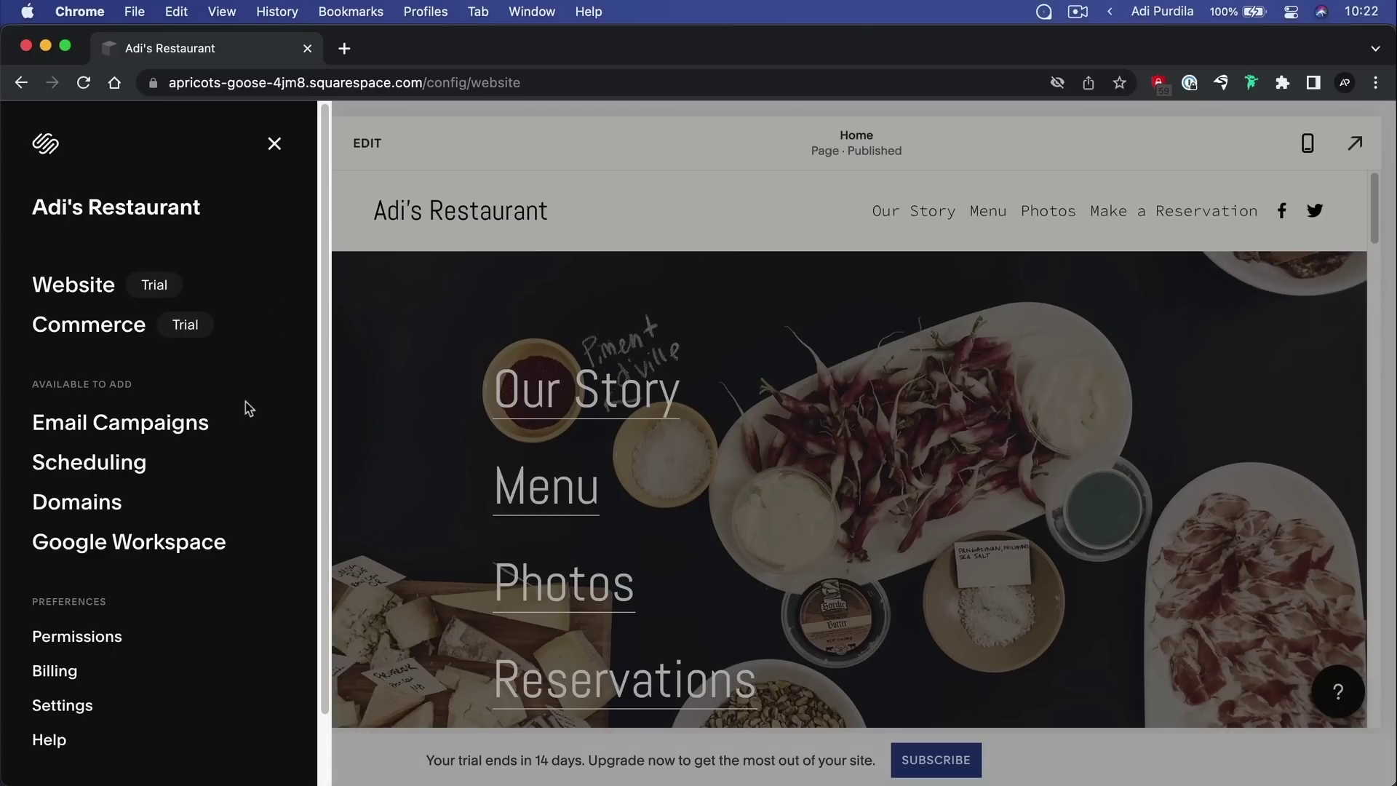
Preview the Email Campaigns, Scheduling and Domains add-on details, then close the site menu
left_click(127, 420)
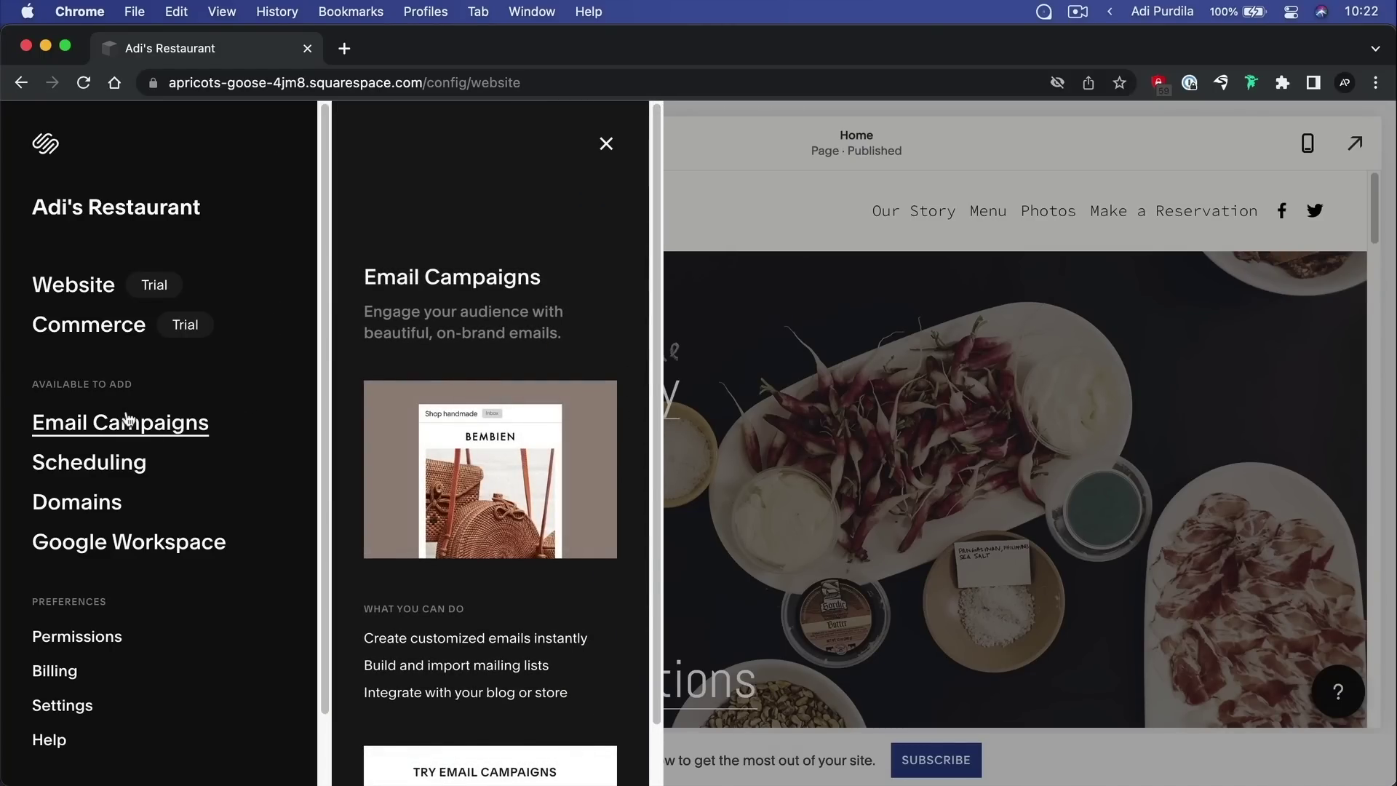
left_click(115, 464)
left_click(106, 506)
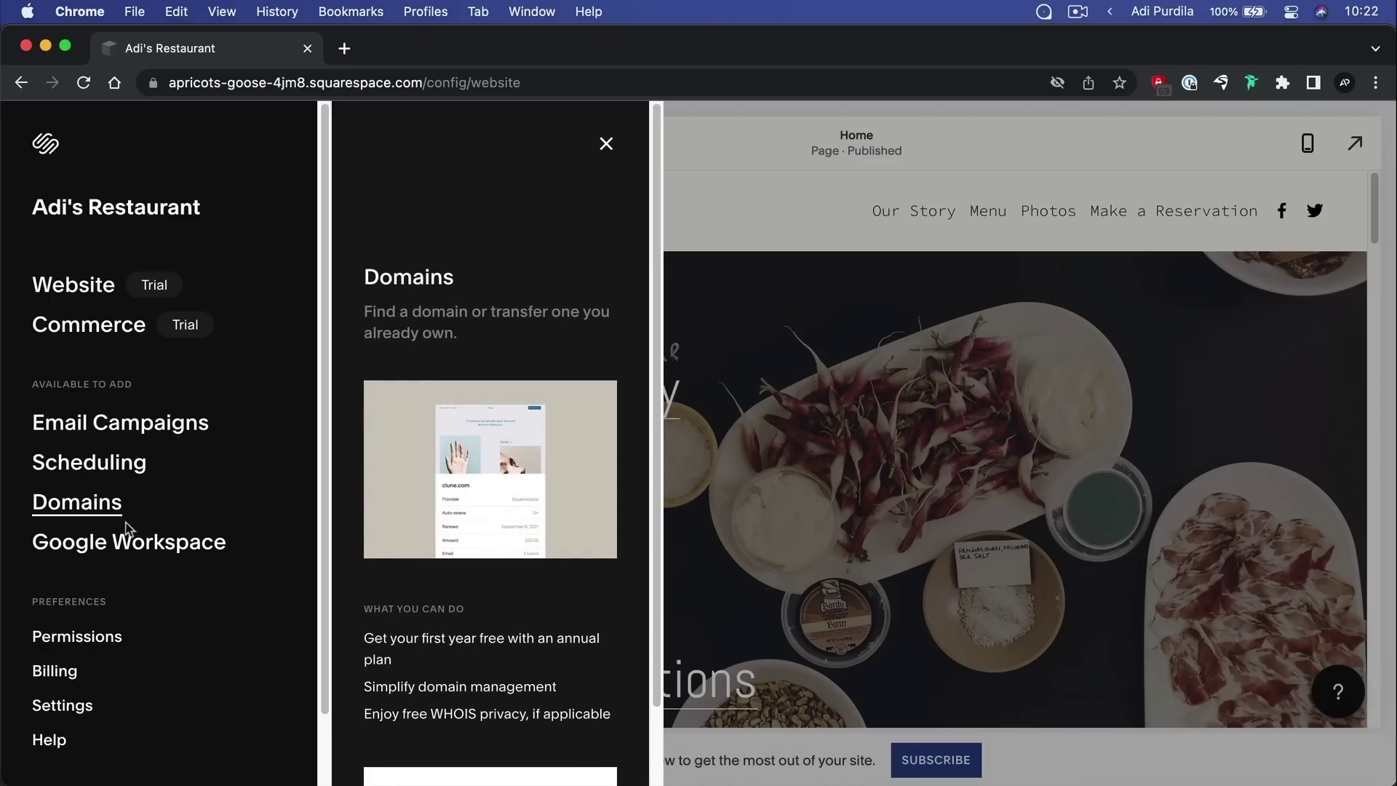
left_click(606, 143)
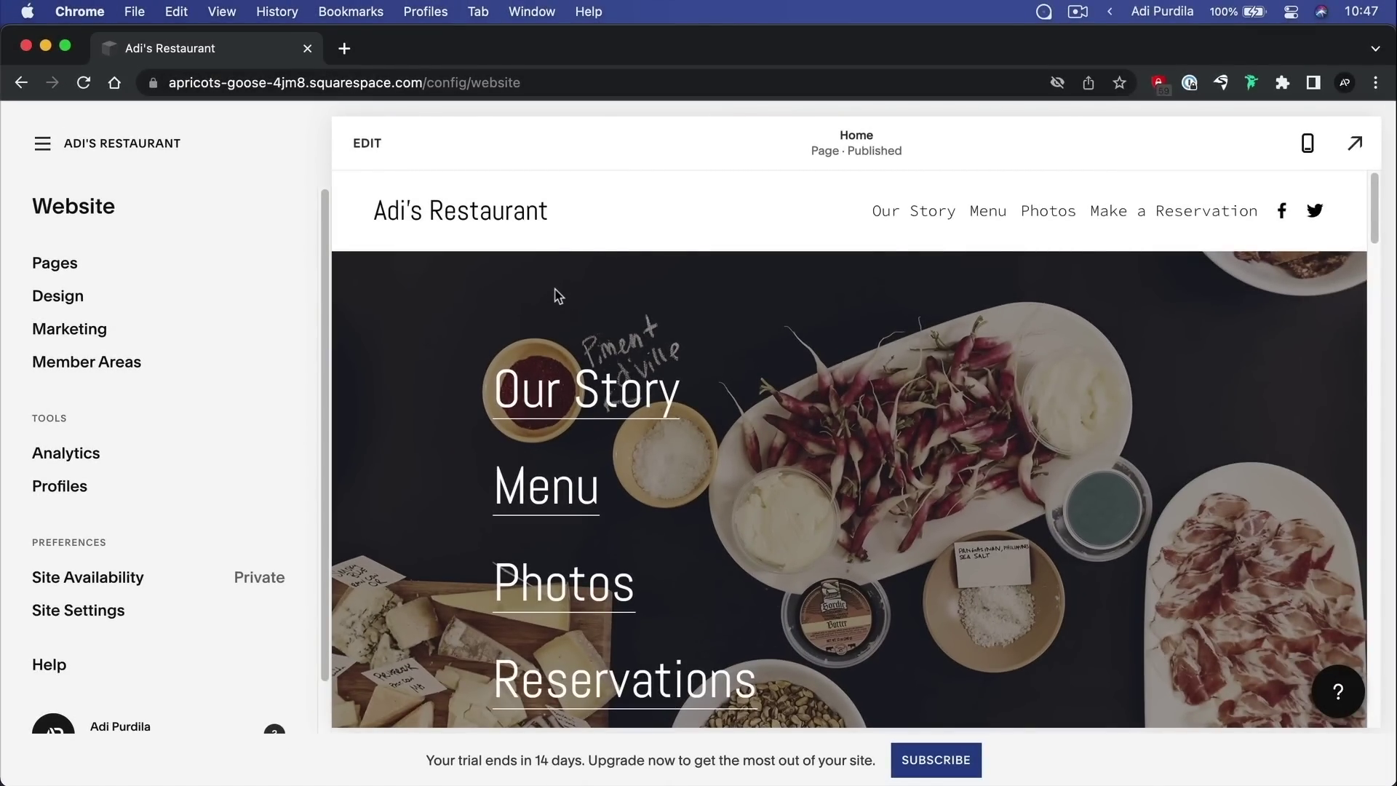
Show the site's Pages list and preview Our Story from Main Navigation
left_click(67, 269)
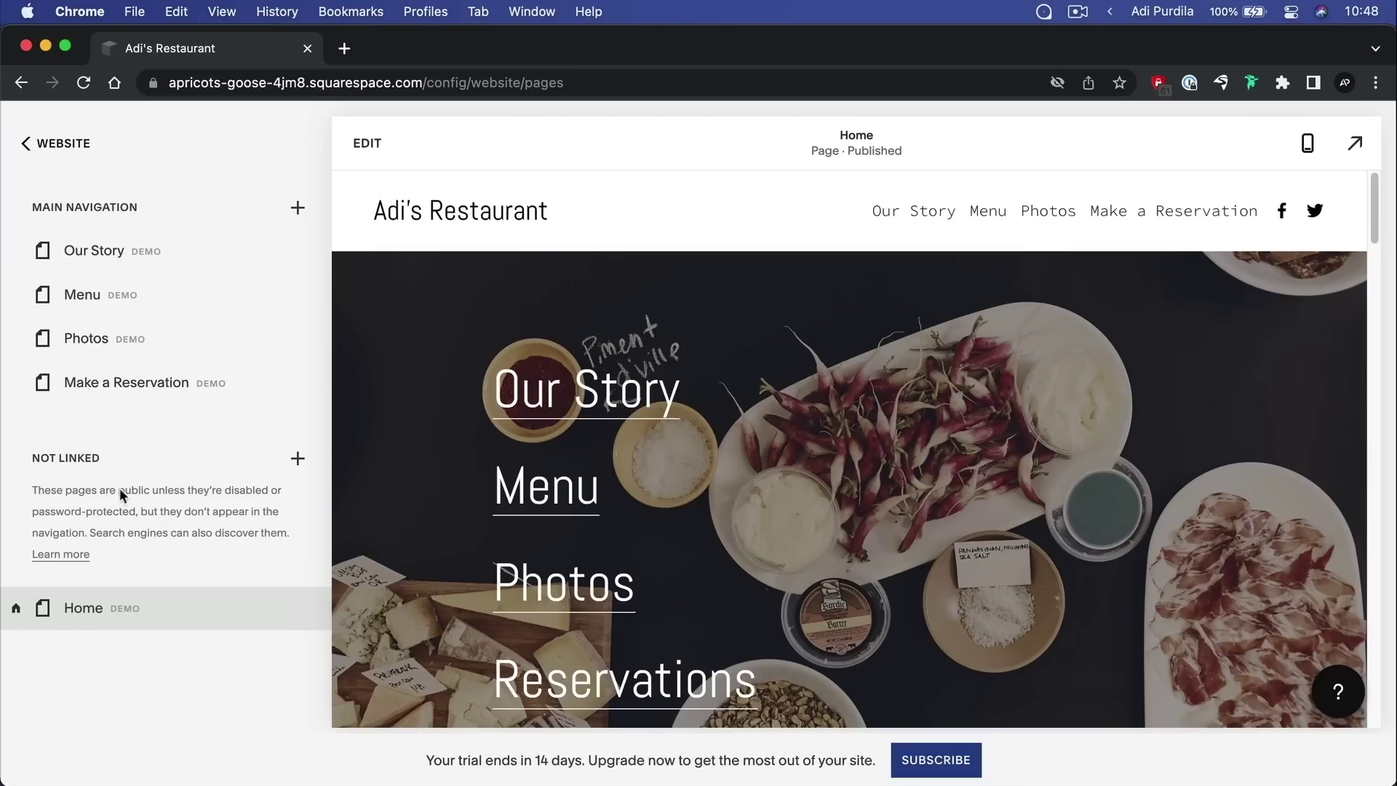
mouse_move(109, 614)
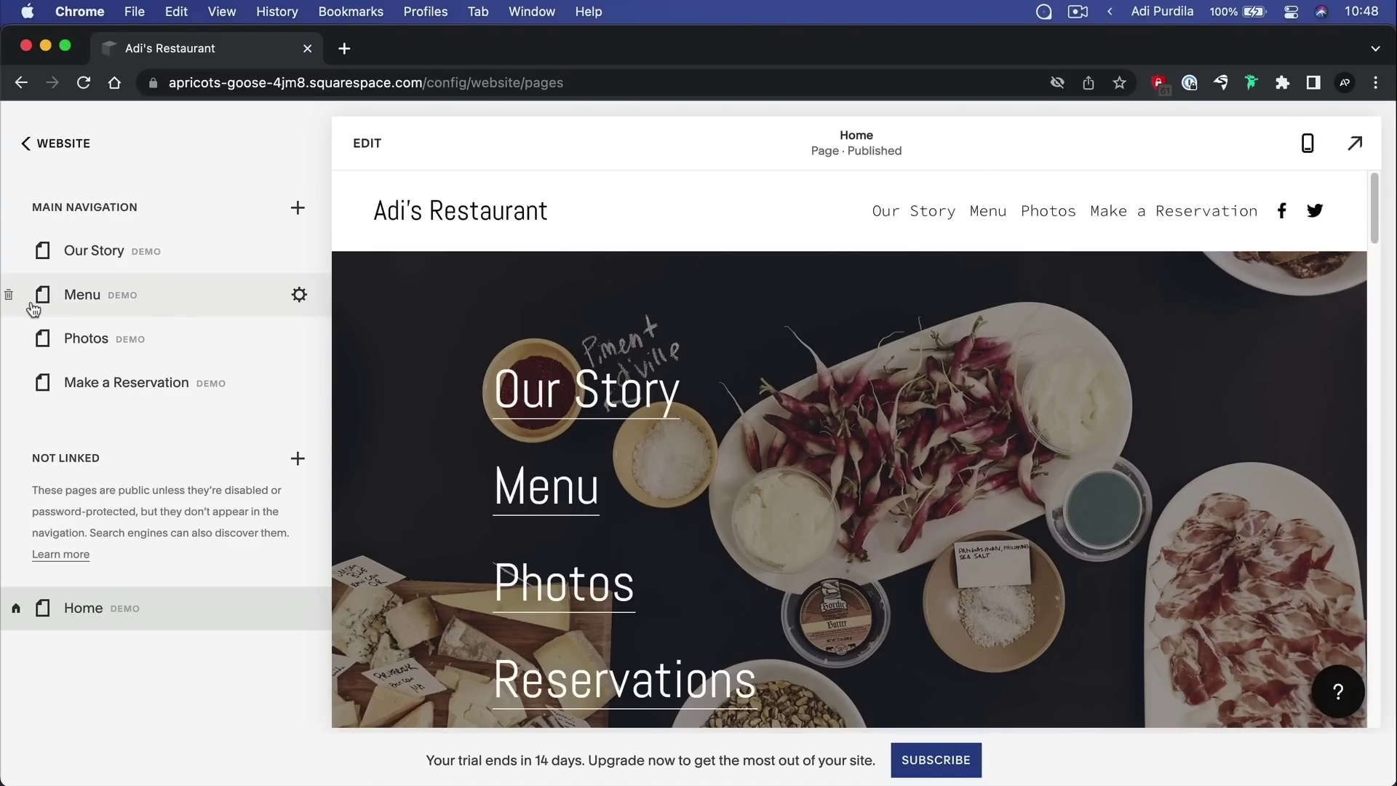
mouse_move(160, 256)
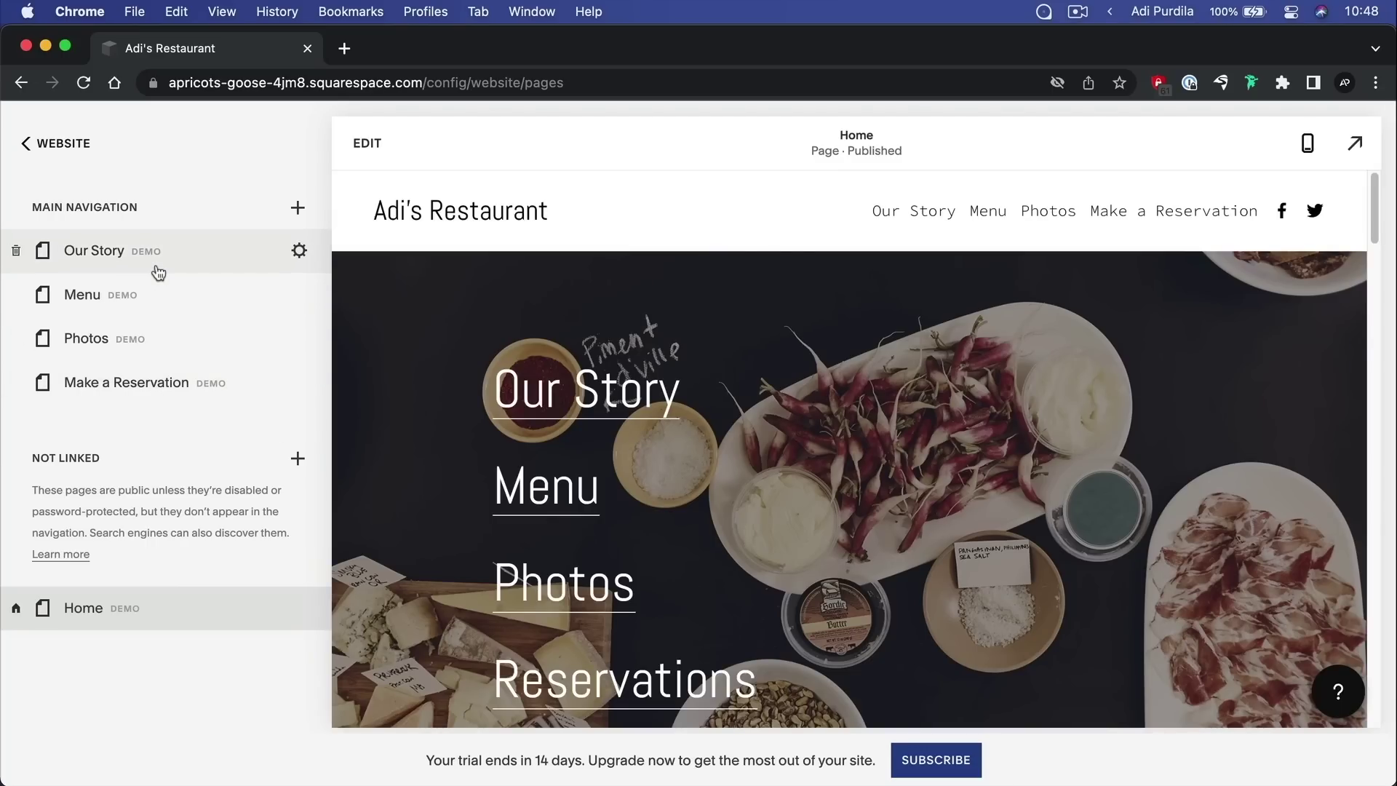
left_click(172, 249)
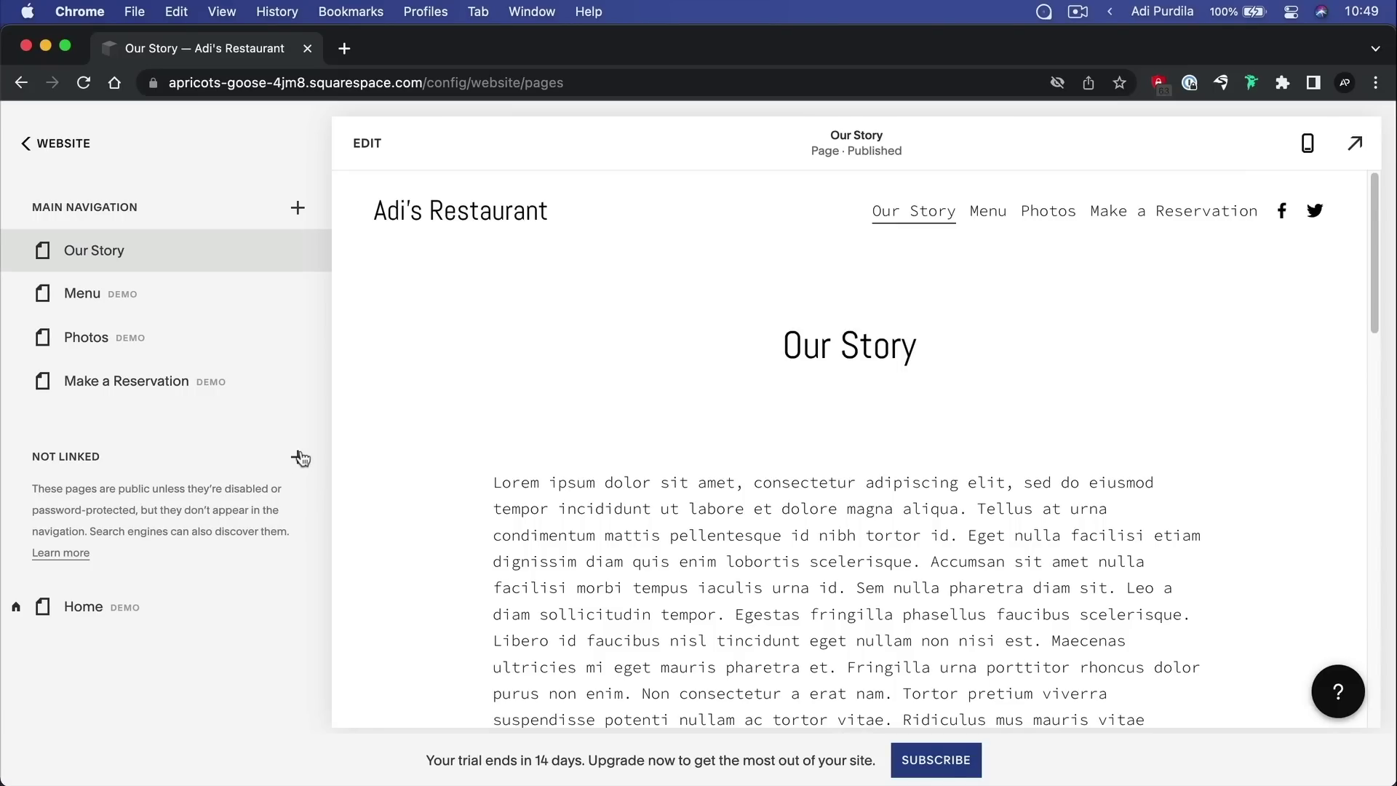
Add a new Folder under Not Linked from the More page types
left_click(298, 456)
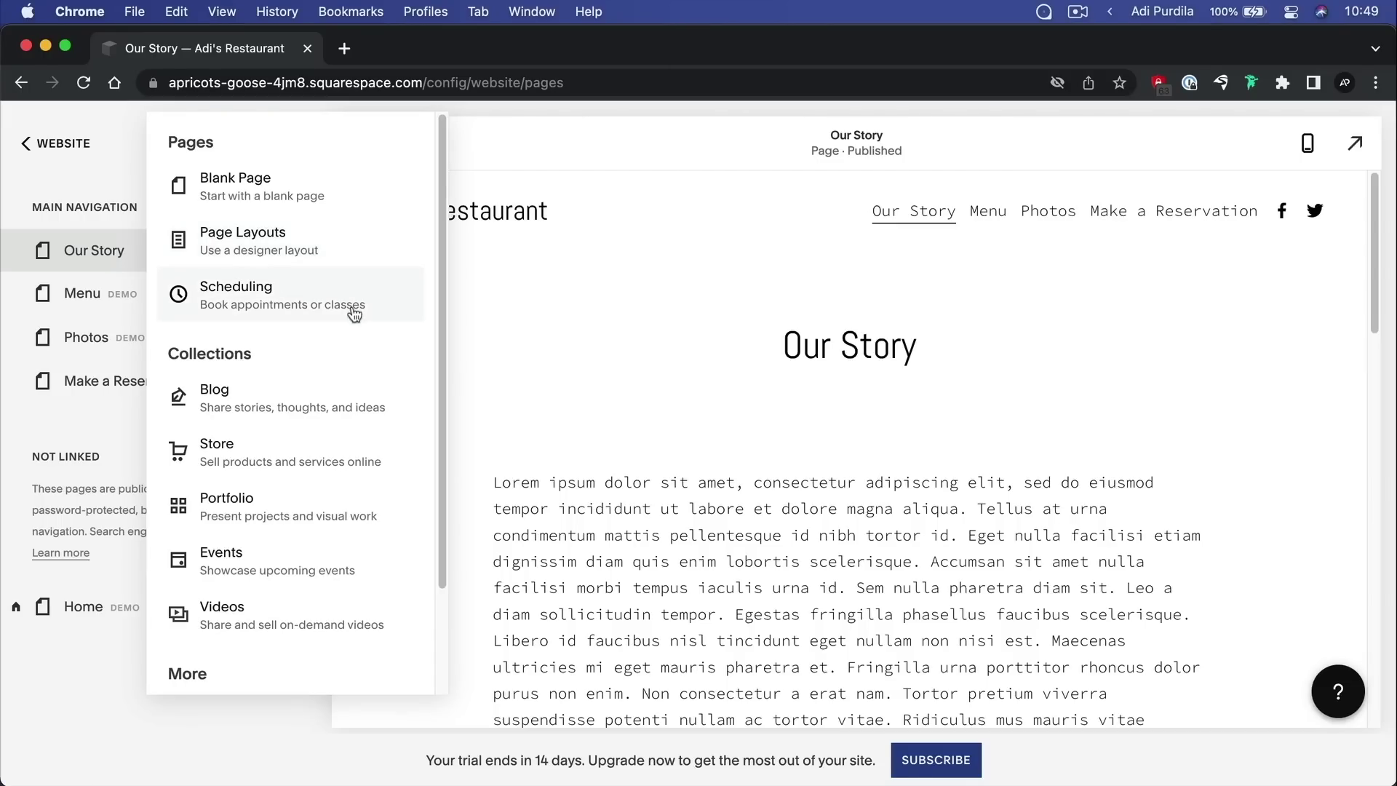
scroll(357, 313, "down", 3)
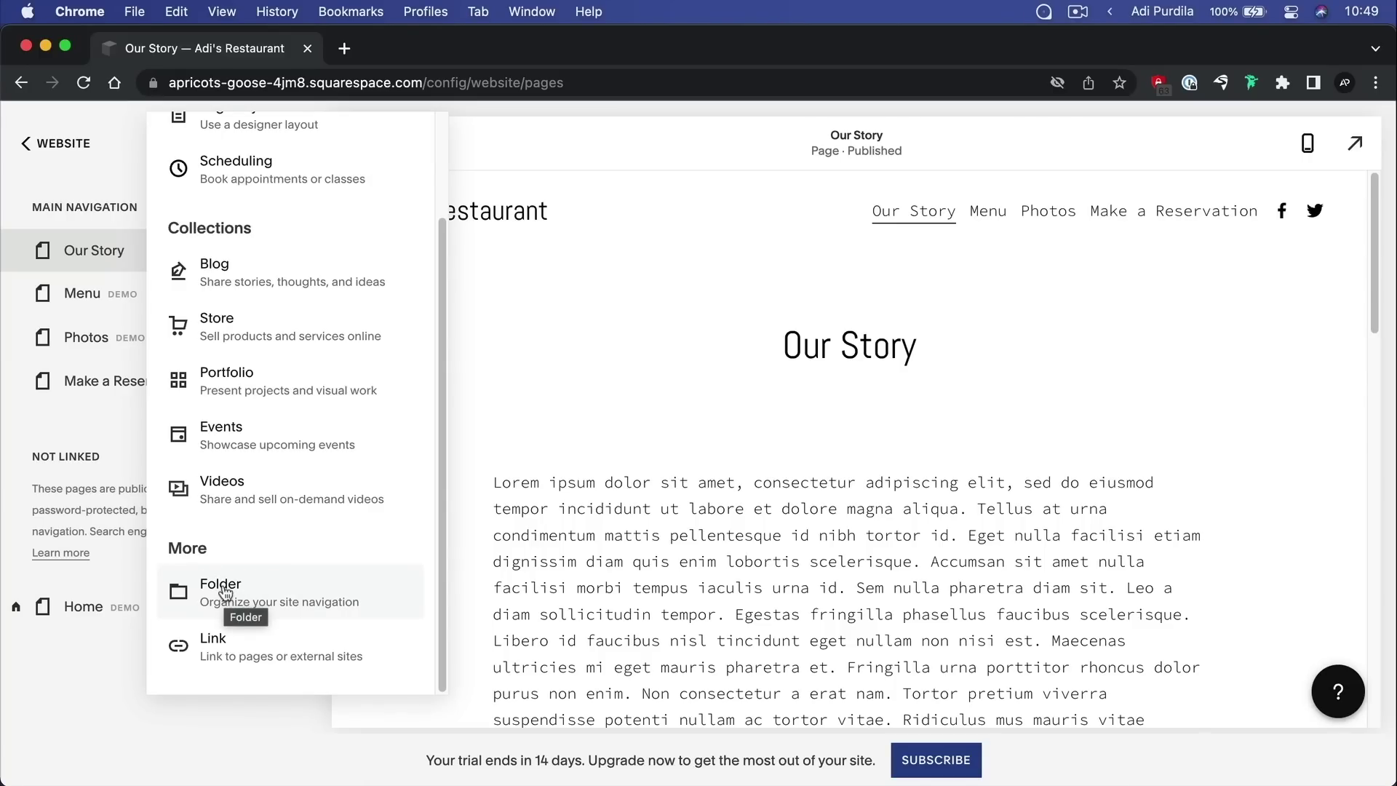
left_click(227, 590)
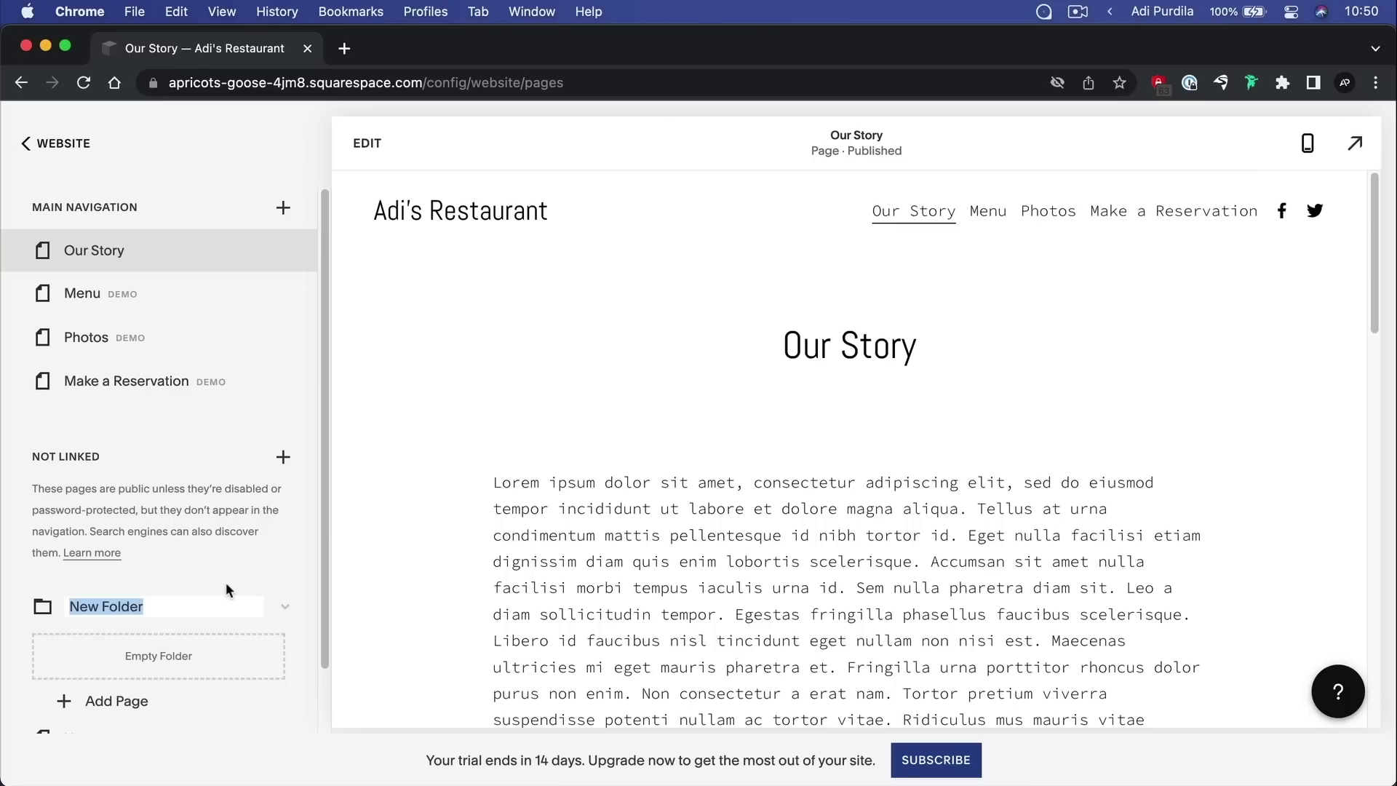
Name the folder 'Pizza' and add a blank page called 'Classic pizza' inside it
type("Pizza")
key("Return")
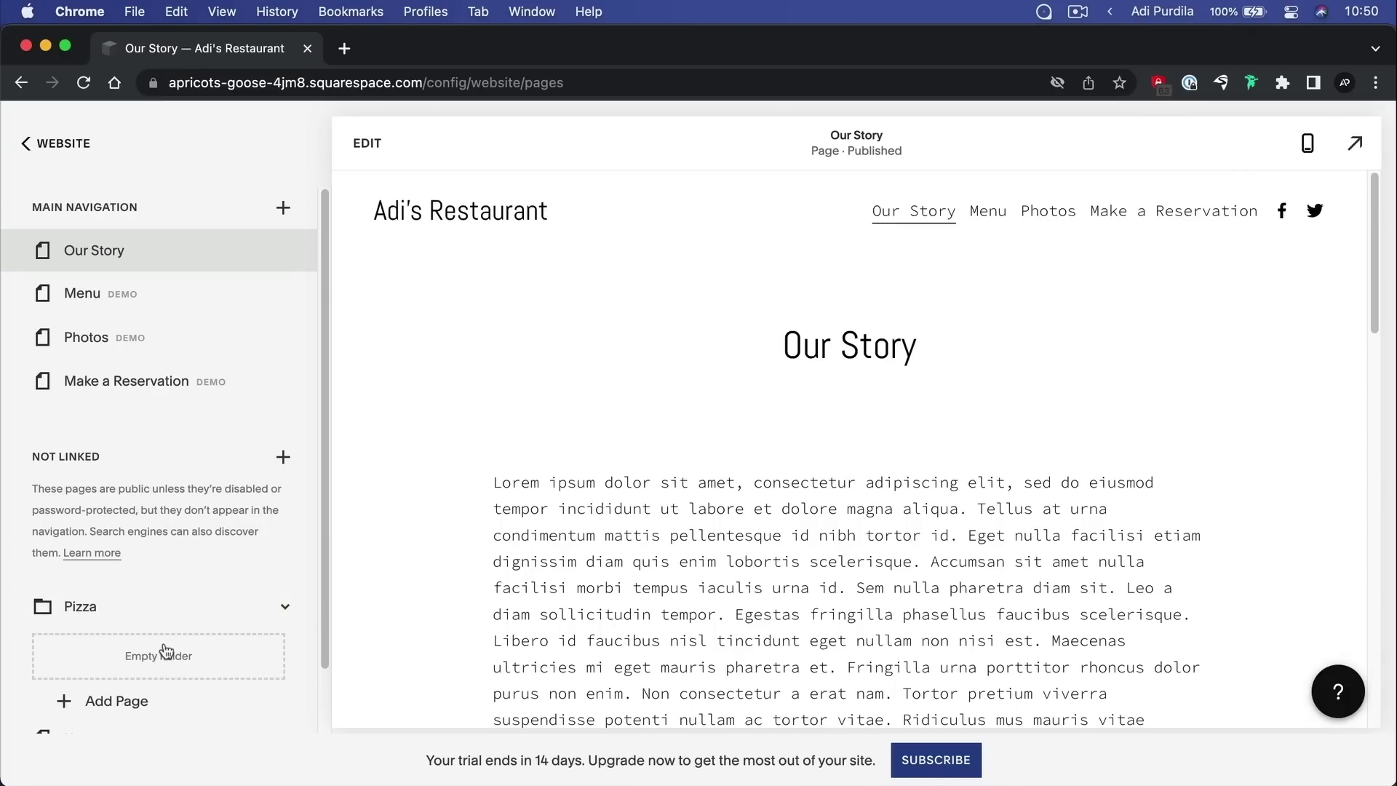
scroll(146, 640, "down", 2)
left_click(125, 632)
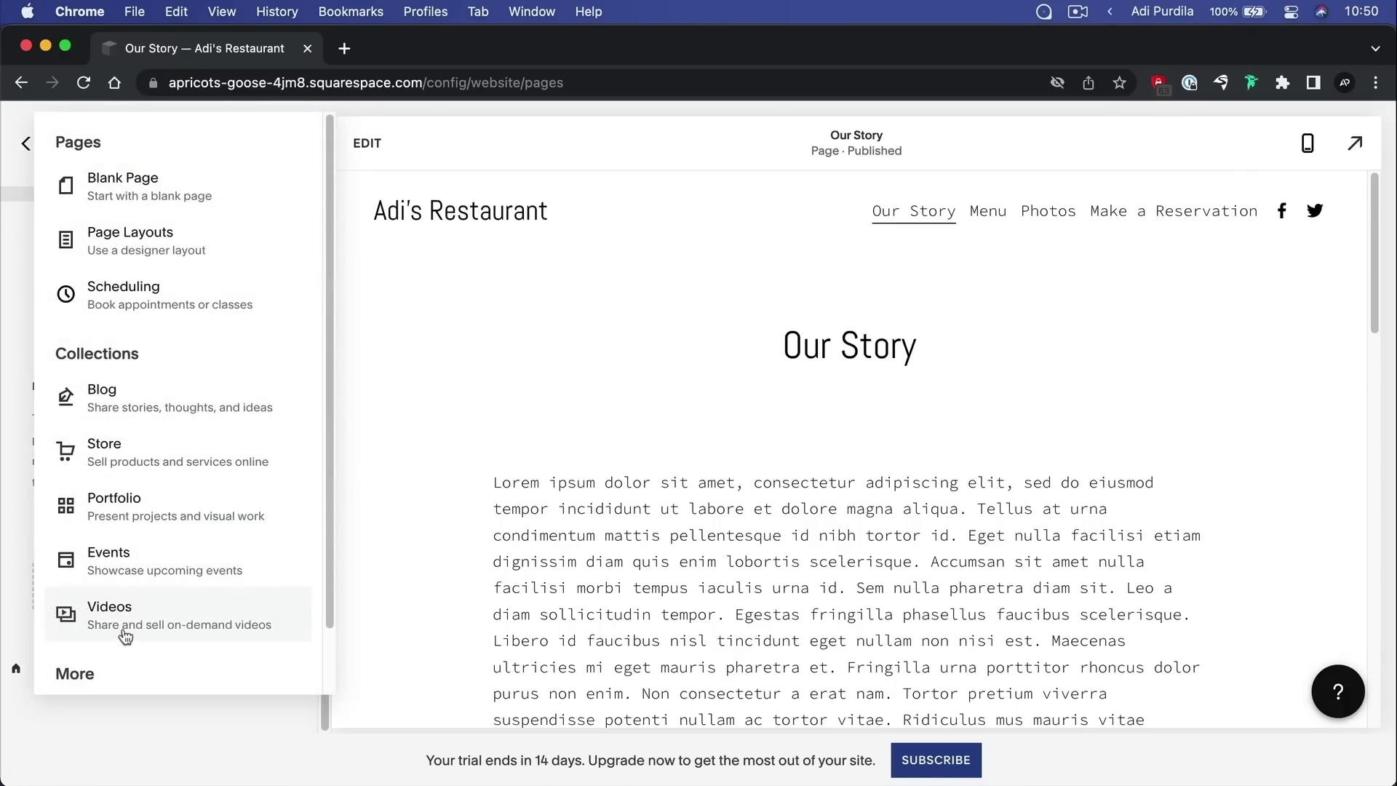
left_click(141, 183)
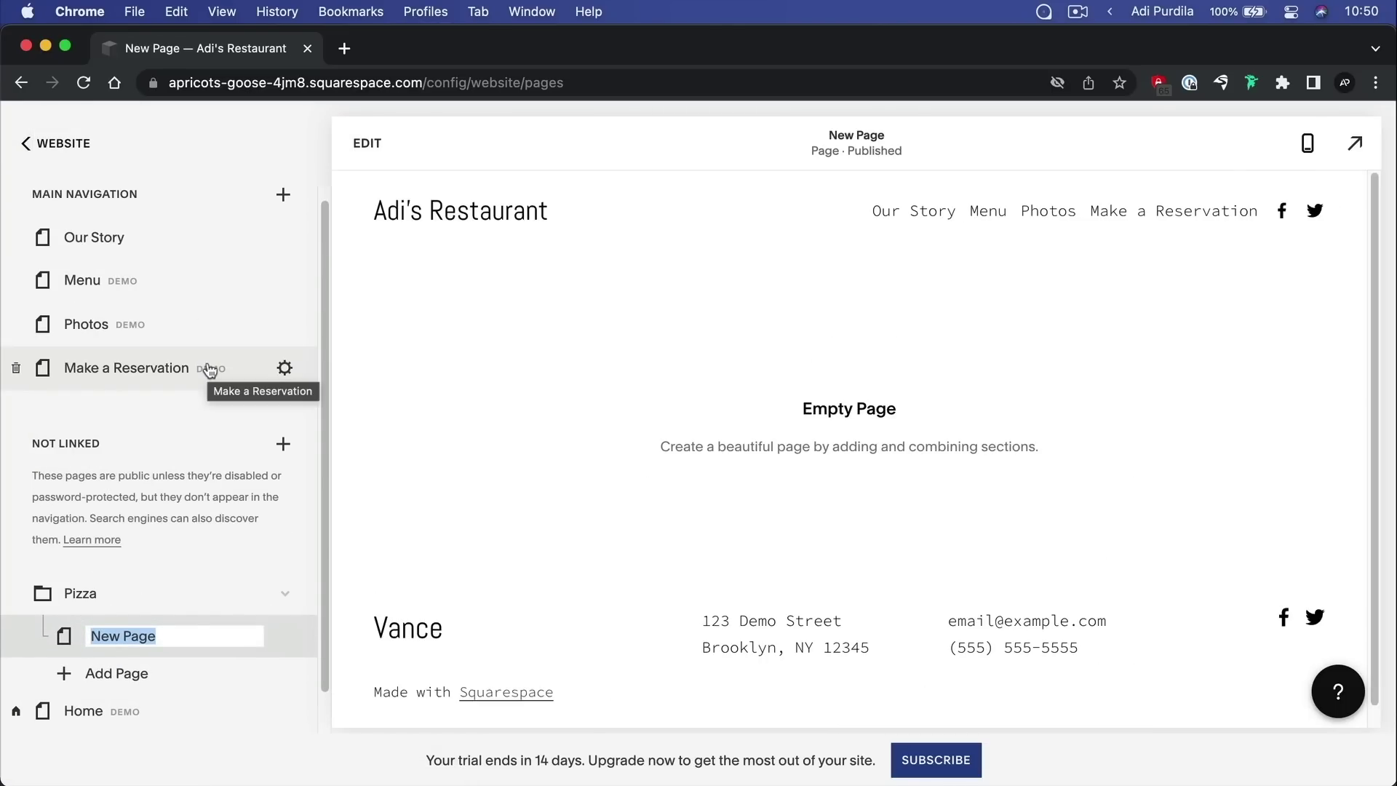
type("Classic pizza")
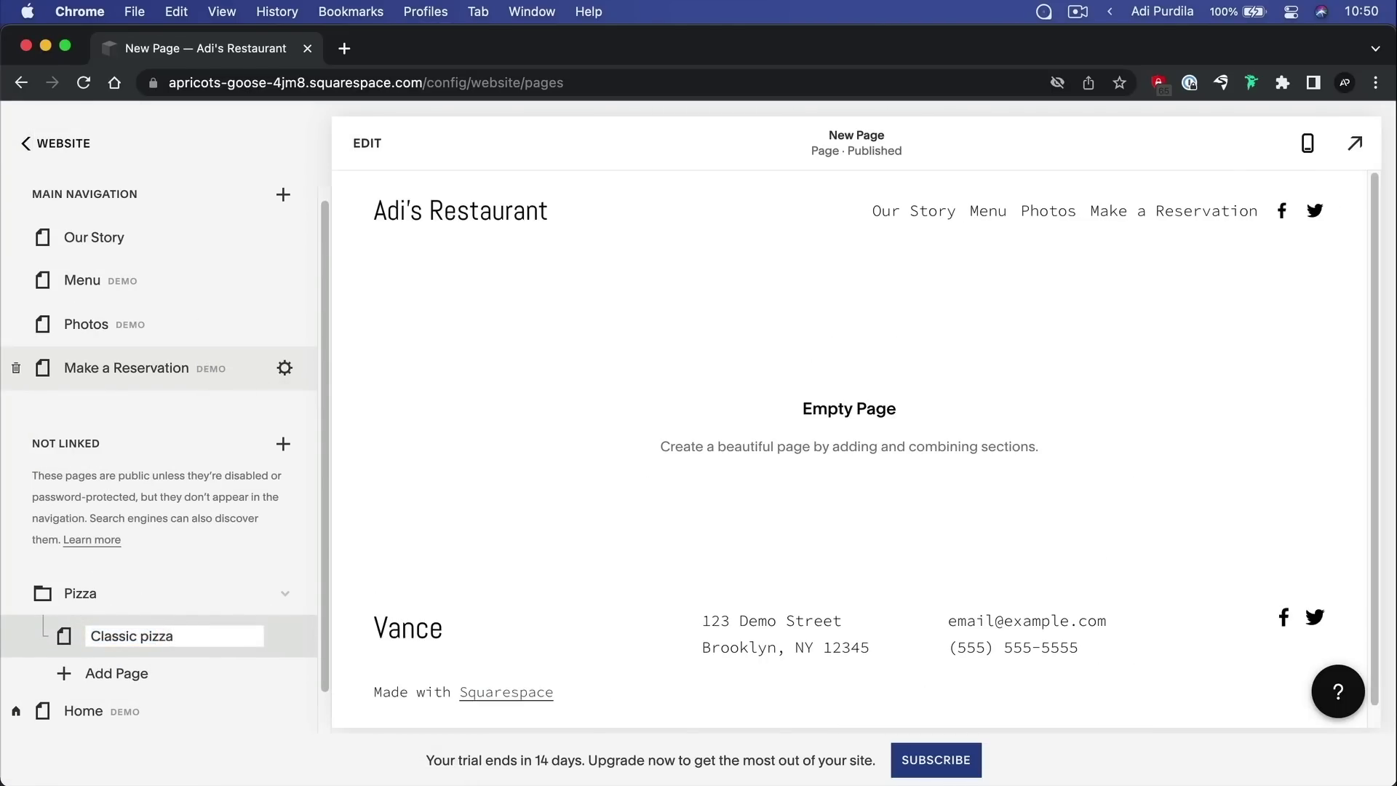
key("Return")
Add a second blank page named 'Special pizza' to the Pizza folder
left_click(120, 674)
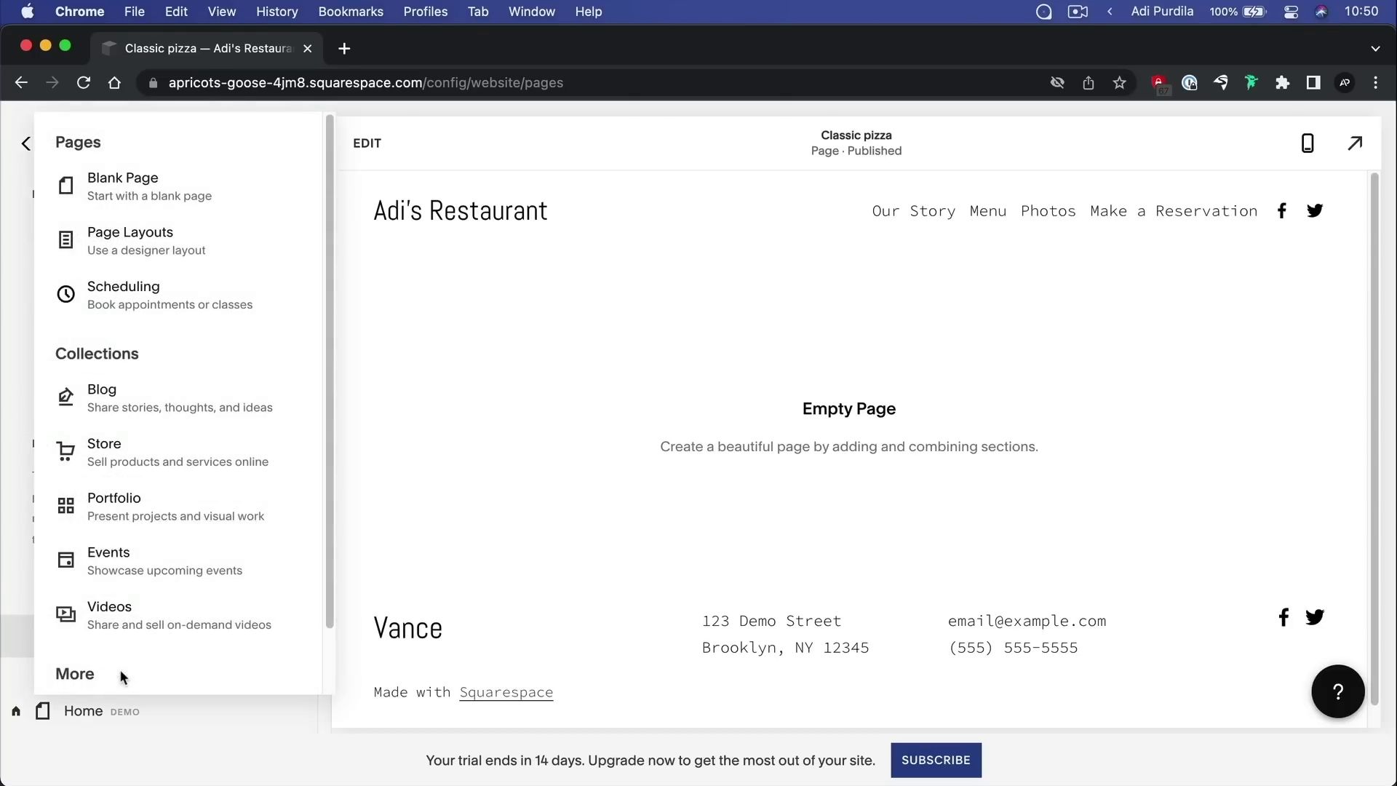
left_click(163, 187)
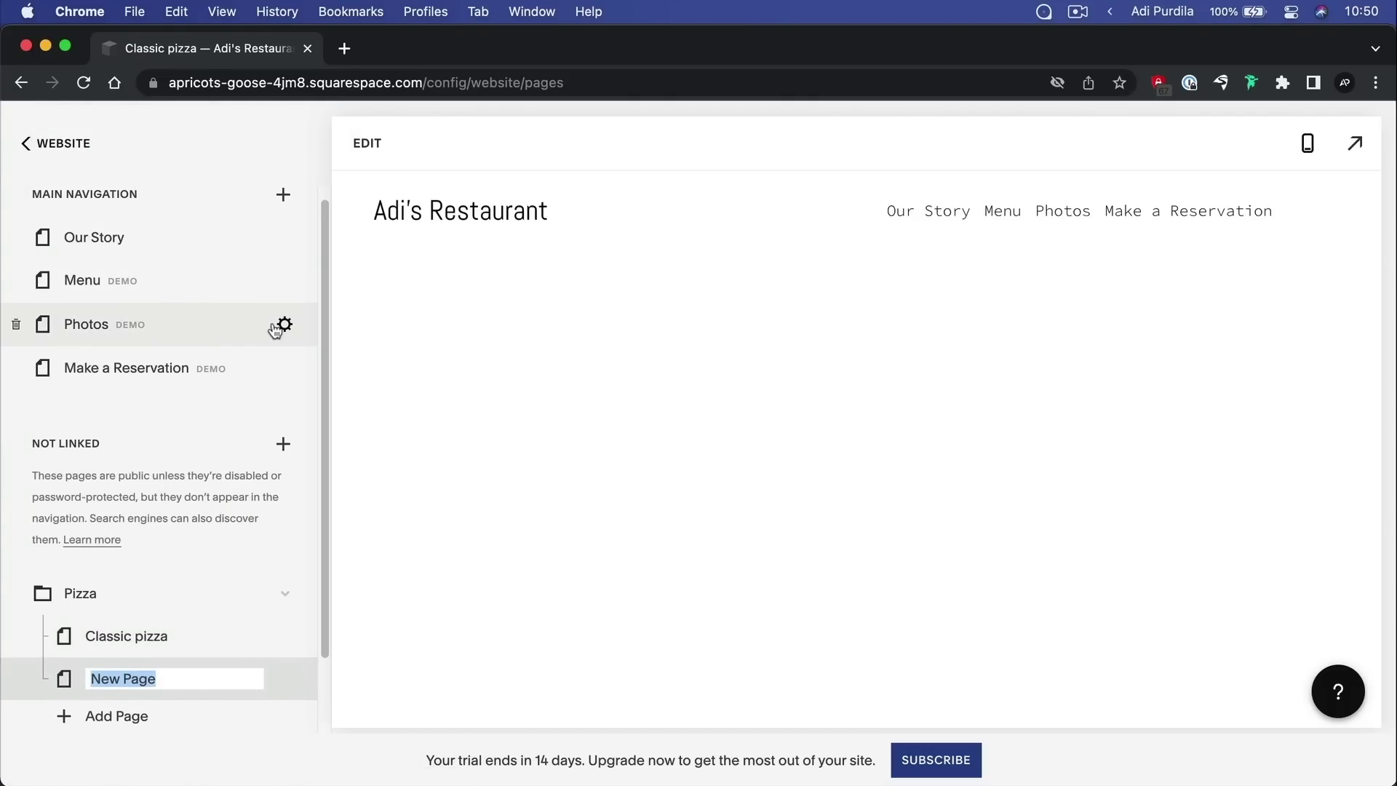
type("Special")
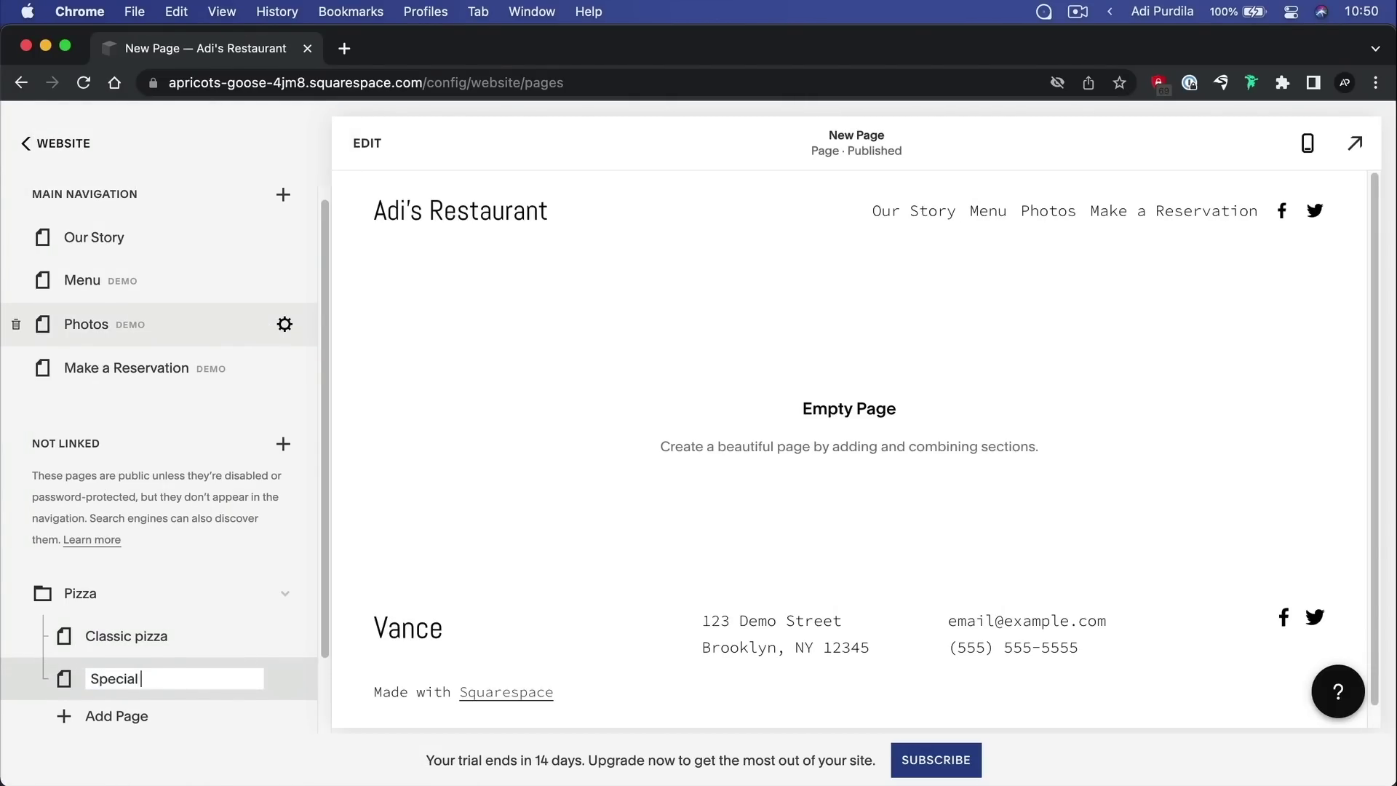
type(" pizza")
key("Return")
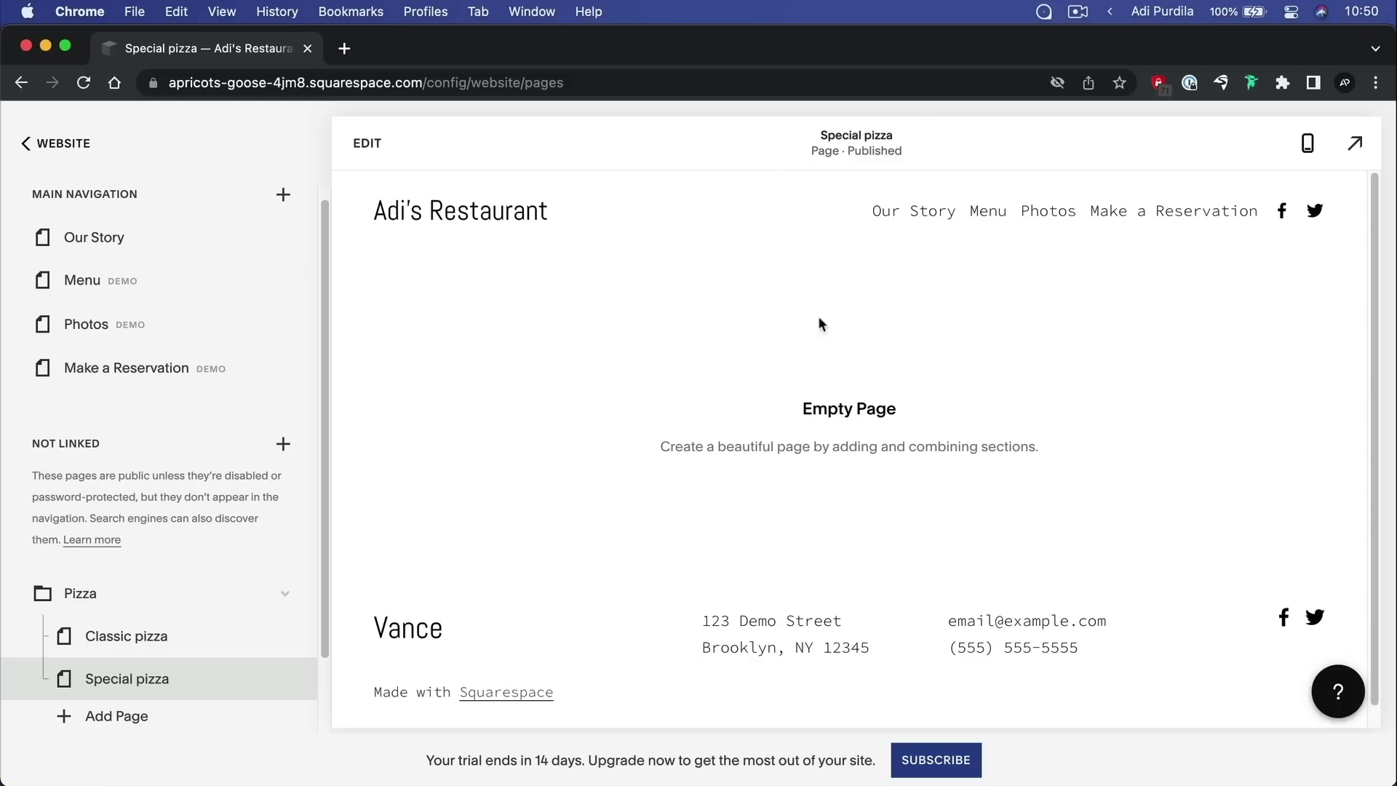
scroll(160, 553, "down", 1)
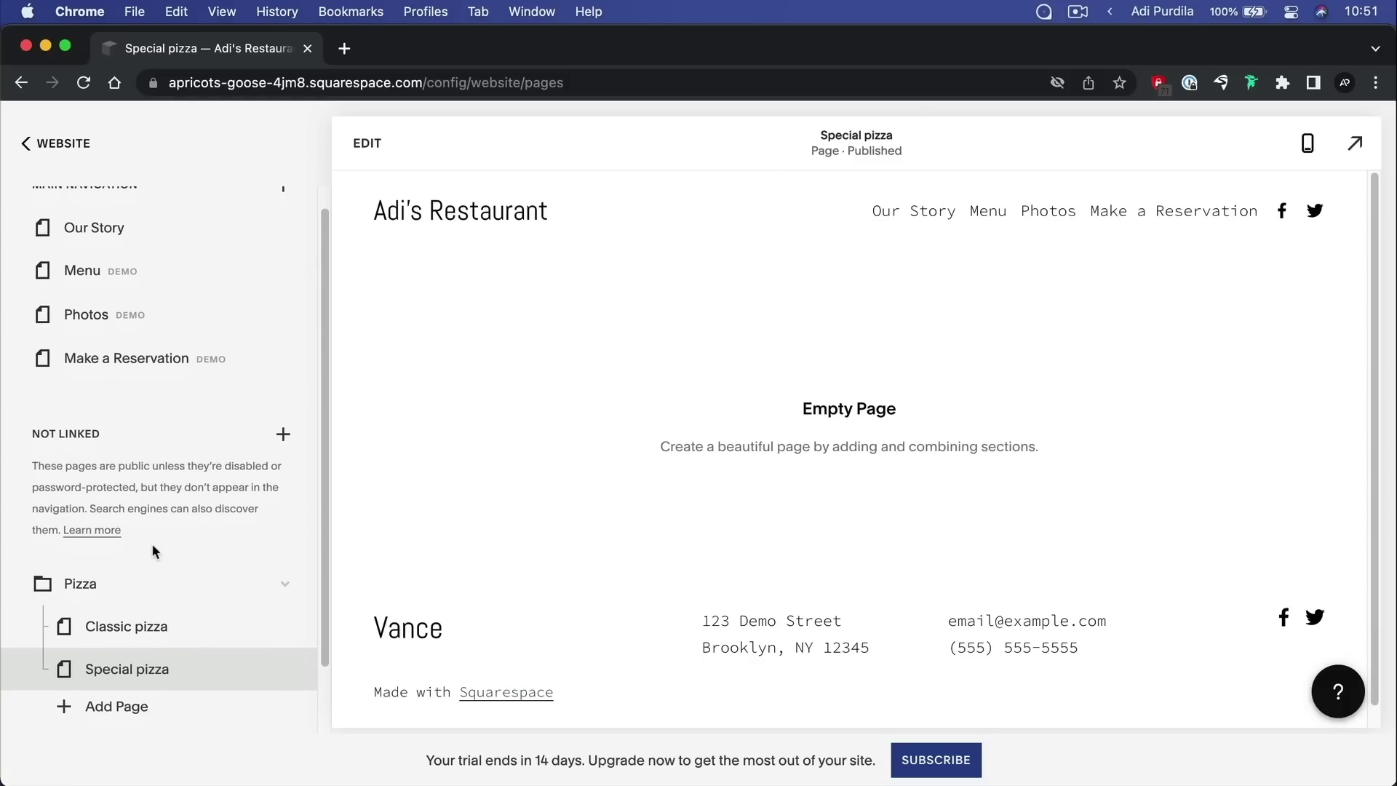
Move the Pizza folder into Main Navigation and test its Classic pizza and Special pizza links
left_click_drag(92, 588, 110, 376)
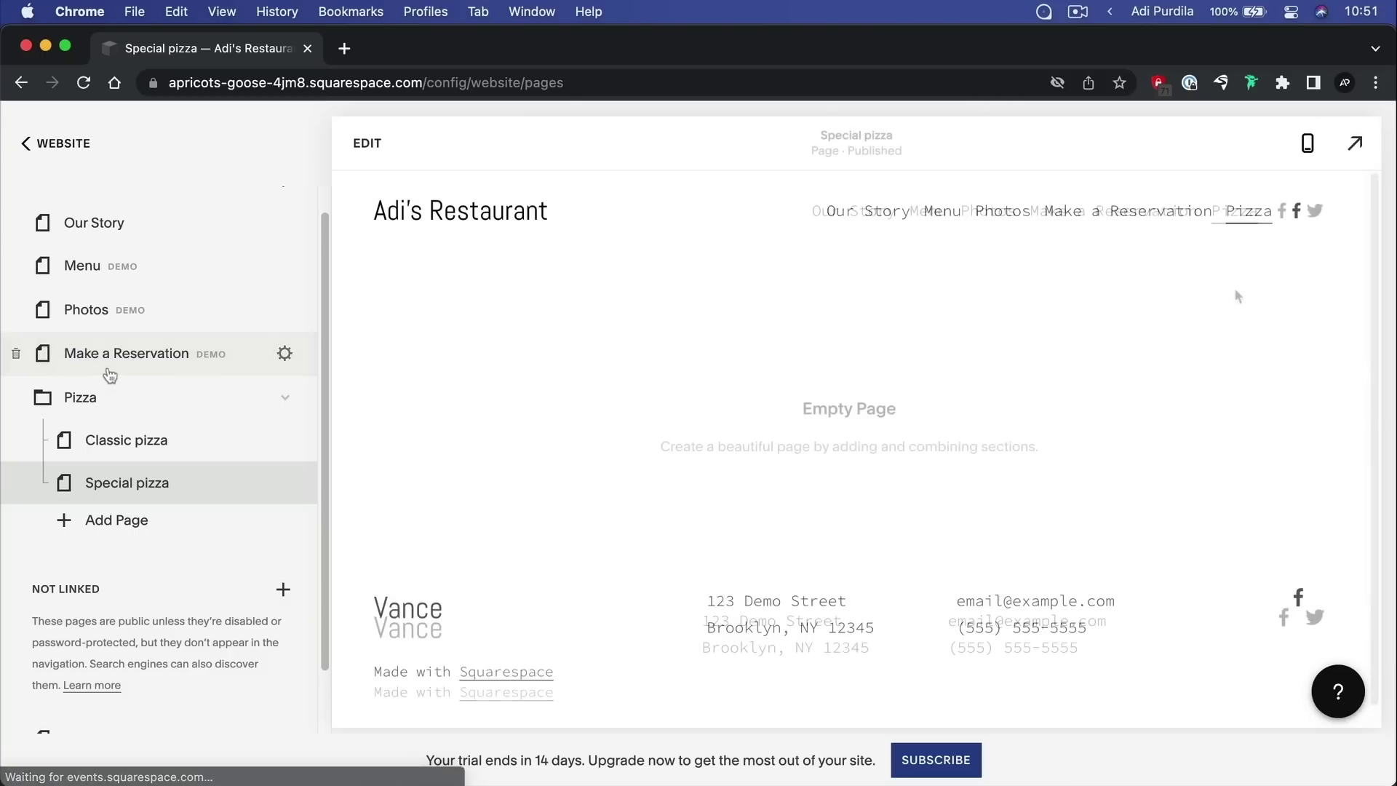
scroll(177, 413, "up", 1)
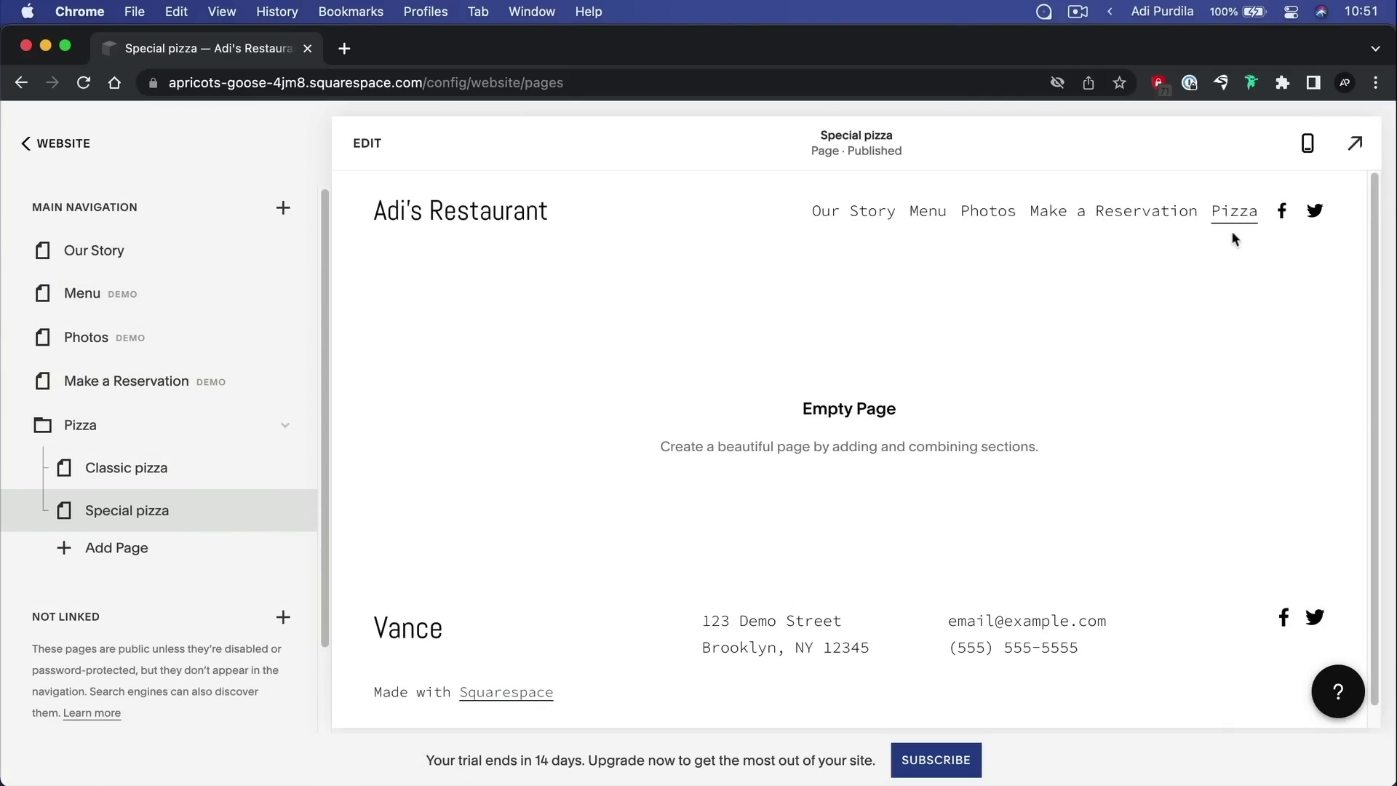
mouse_move(1237, 218)
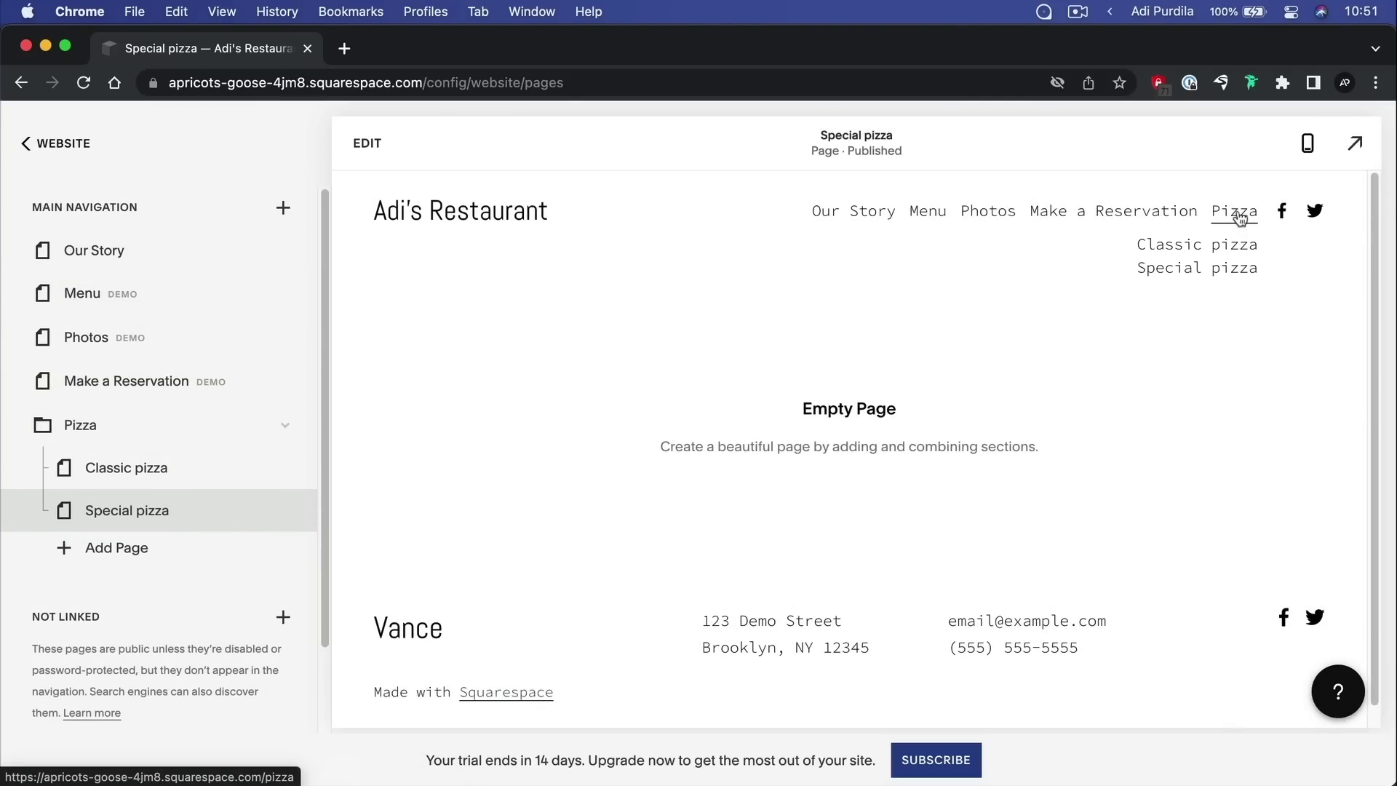
left_click(1219, 247)
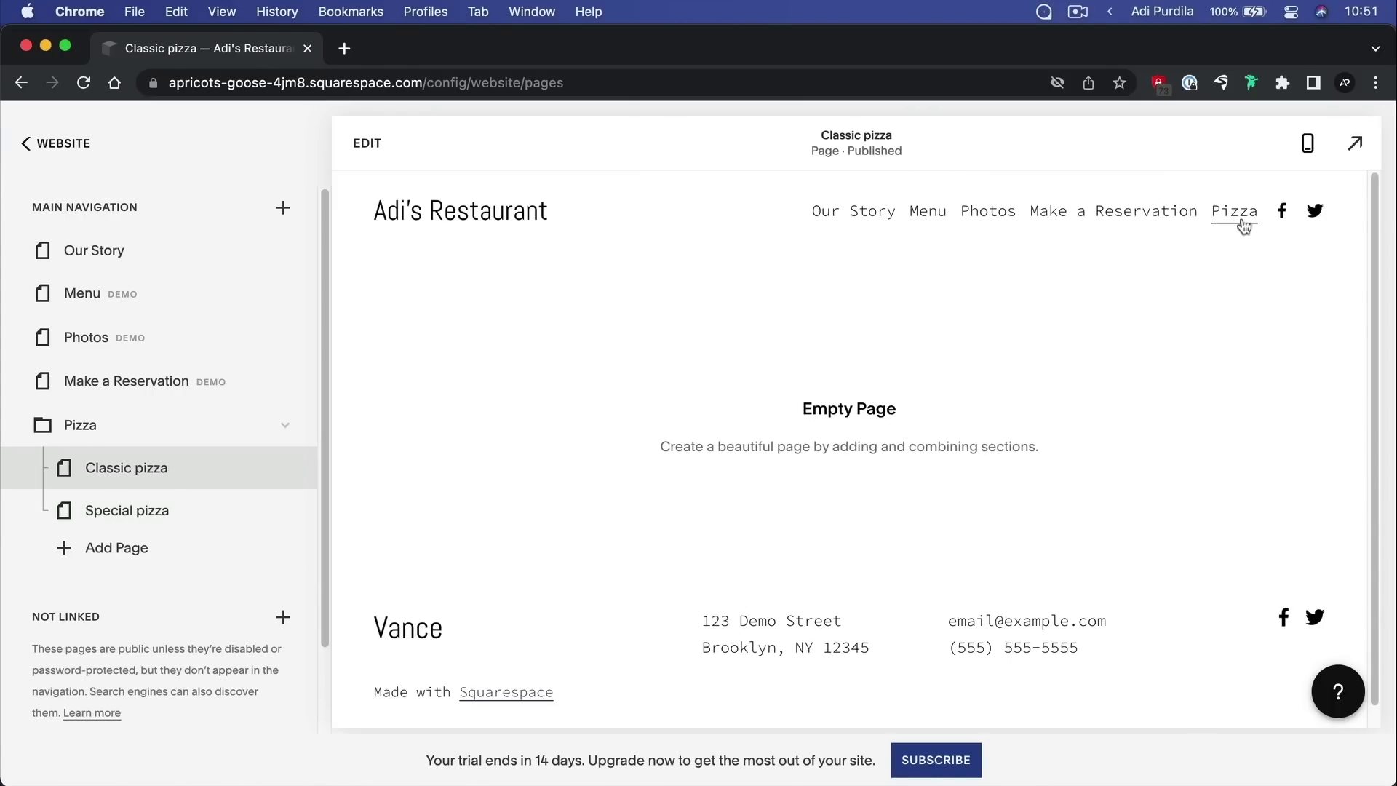
mouse_move(1240, 222)
left_click(1221, 269)
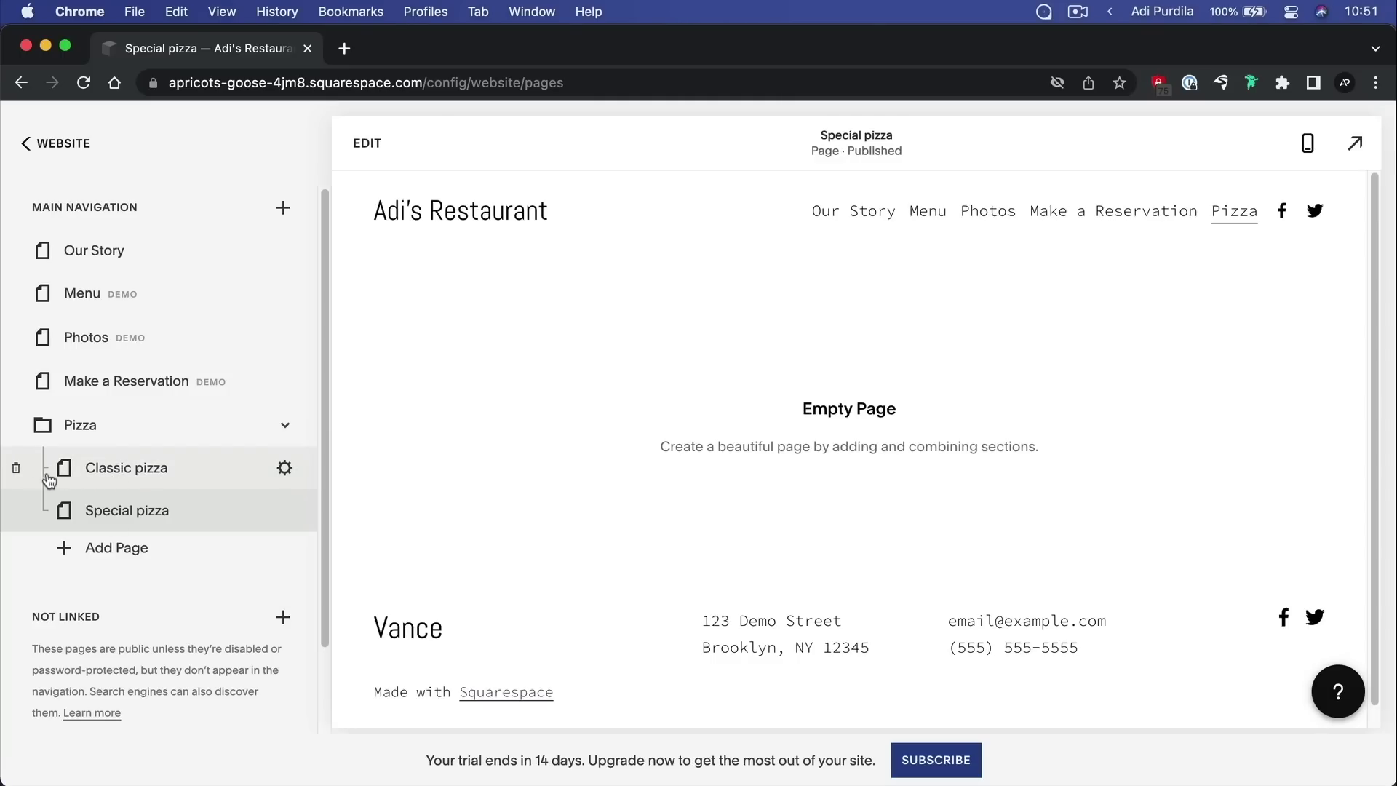
Delete the Classic pizza page, then the Pizza folder, confirming each deletion
left_click(16, 470)
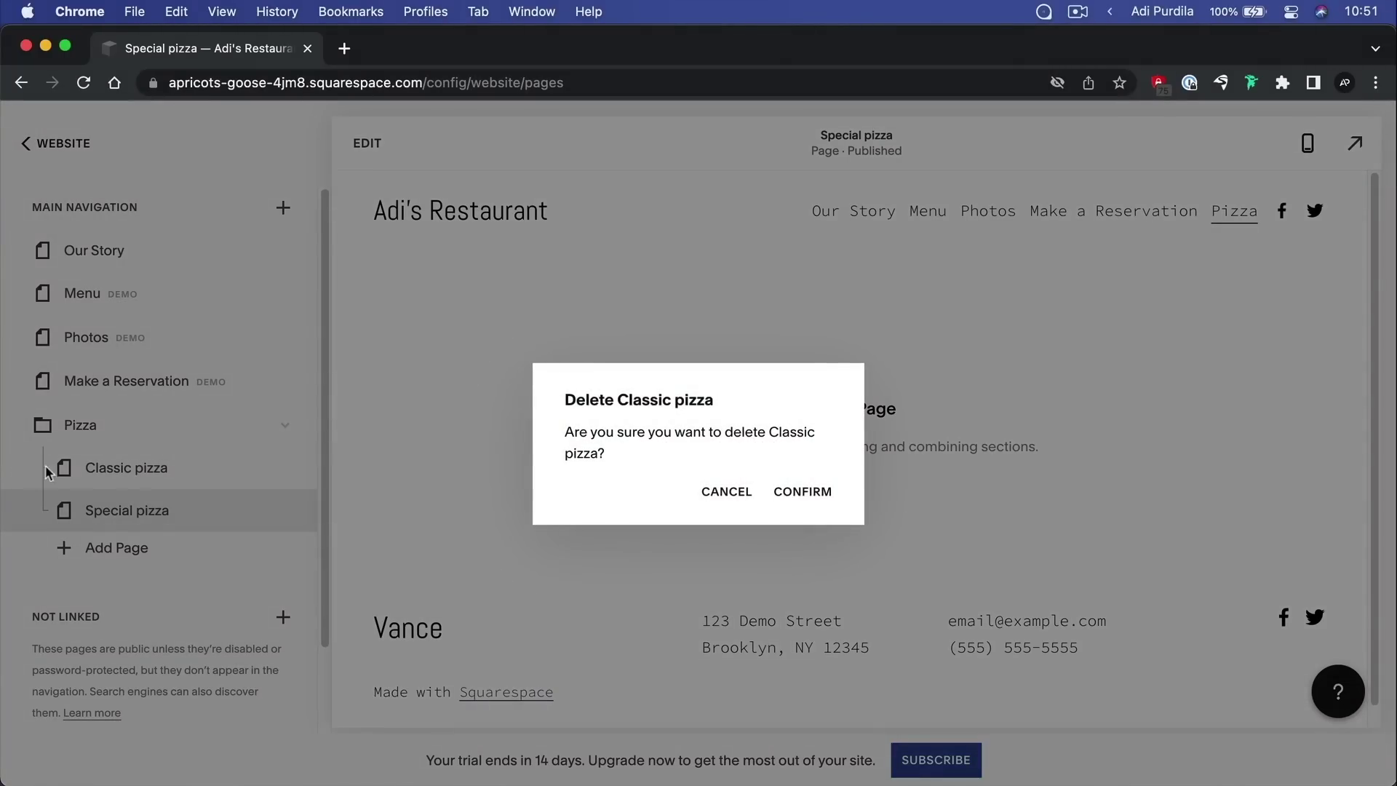
left_click(796, 495)
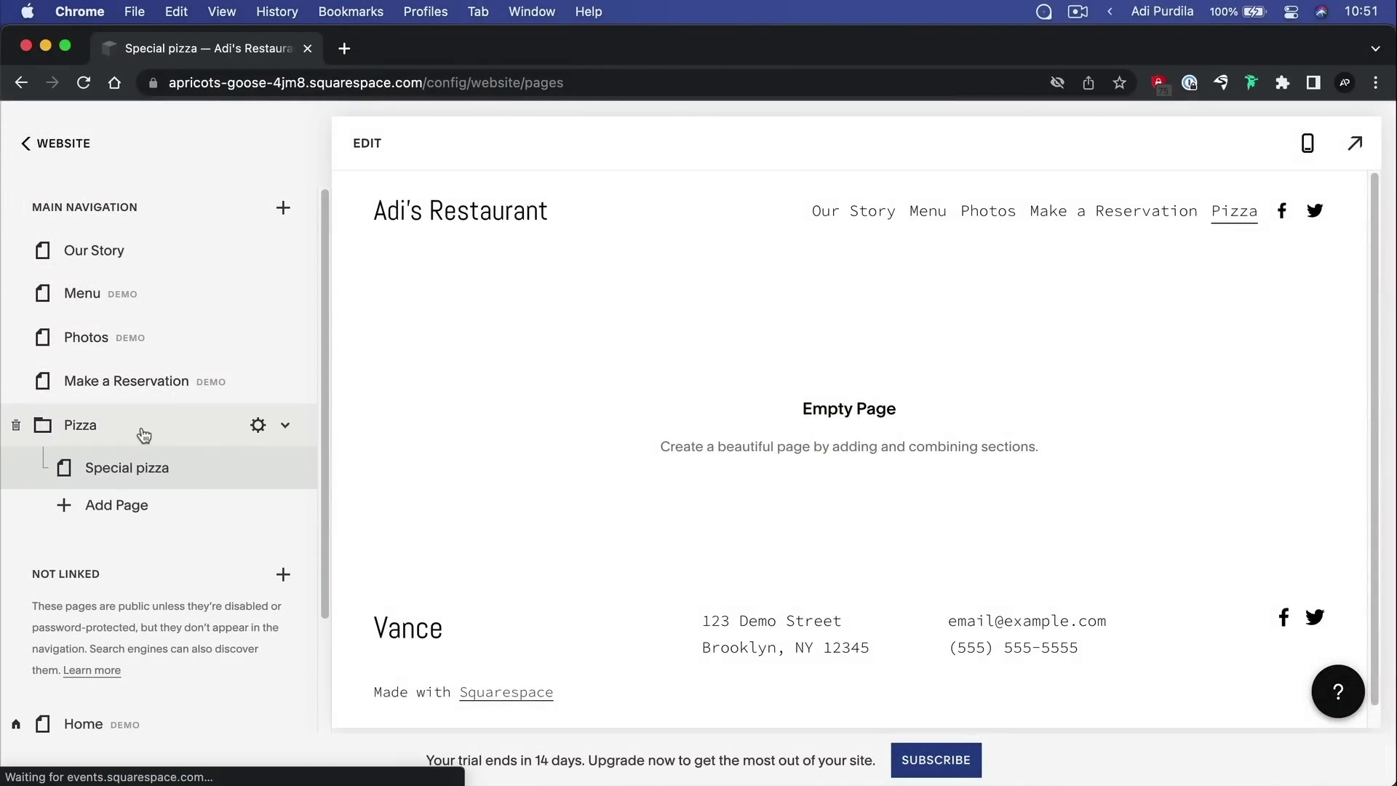
left_click(15, 427)
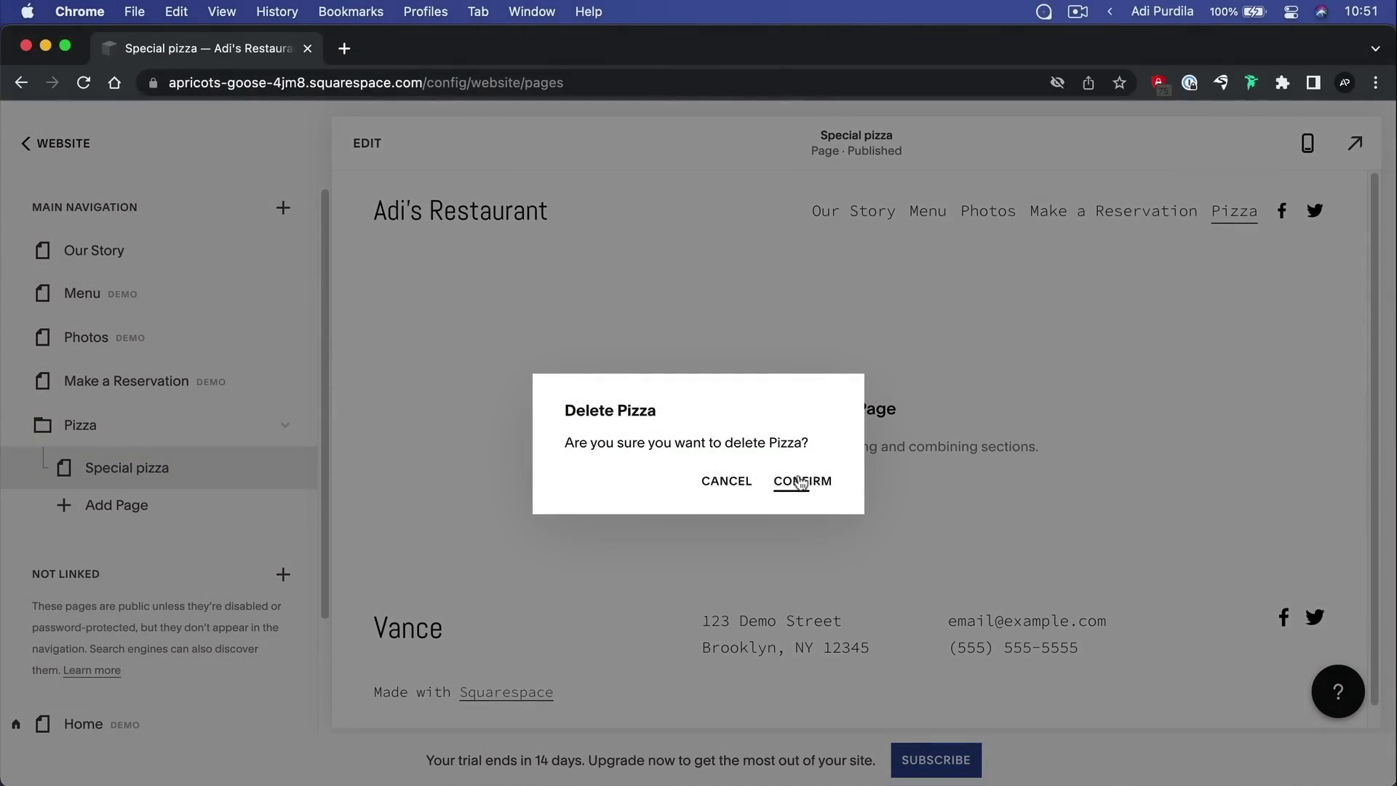
left_click(800, 495)
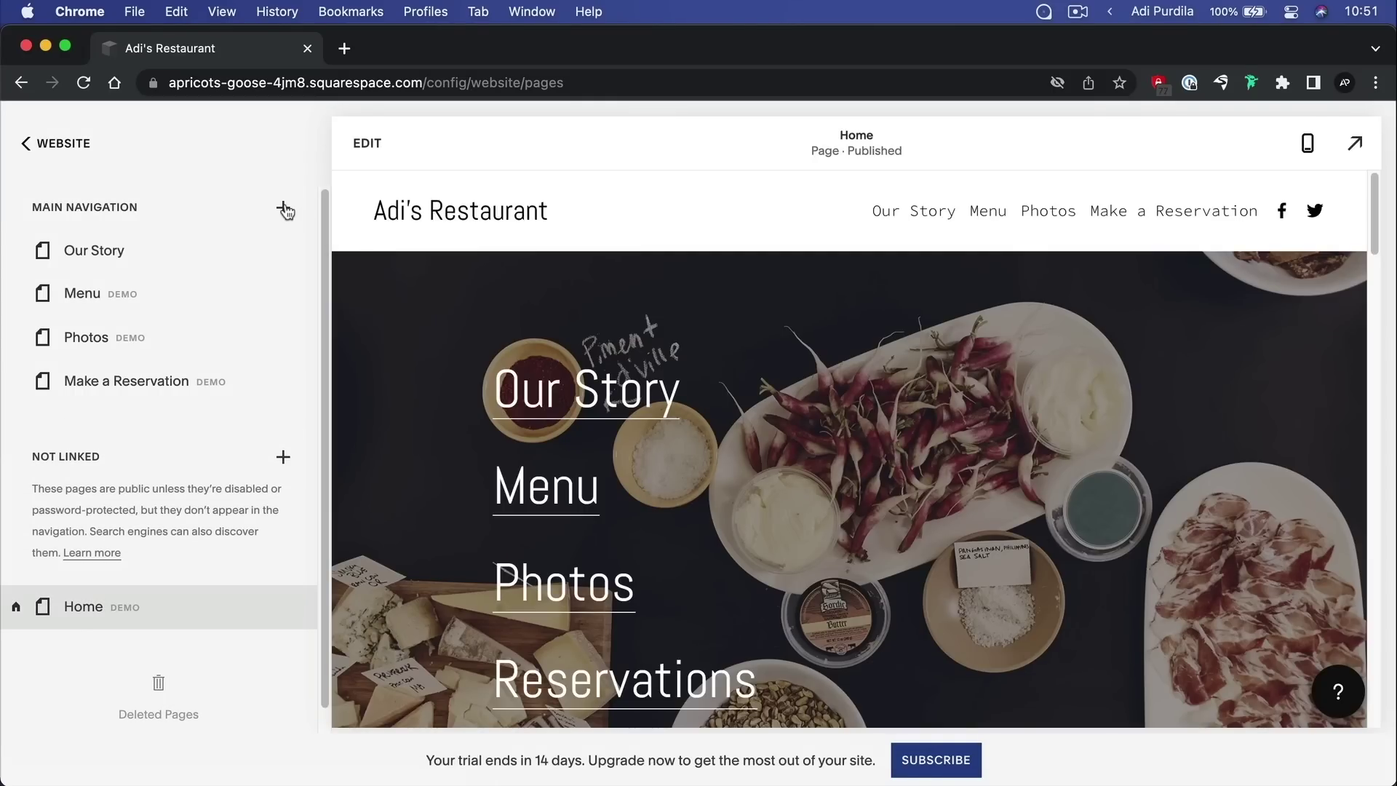
Add a Main Navigation page using the Team 2 layout from the Team category
left_click(284, 209)
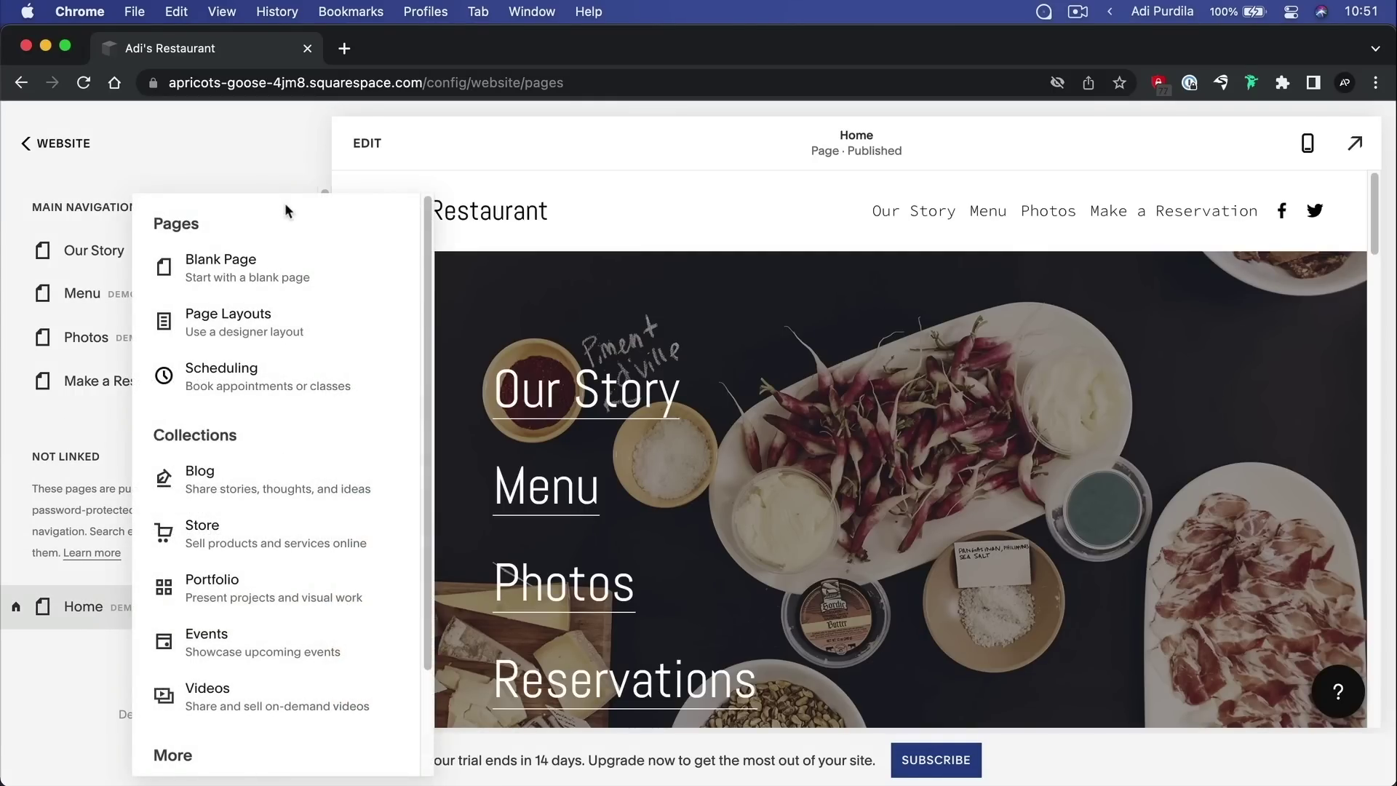
left_click(275, 332)
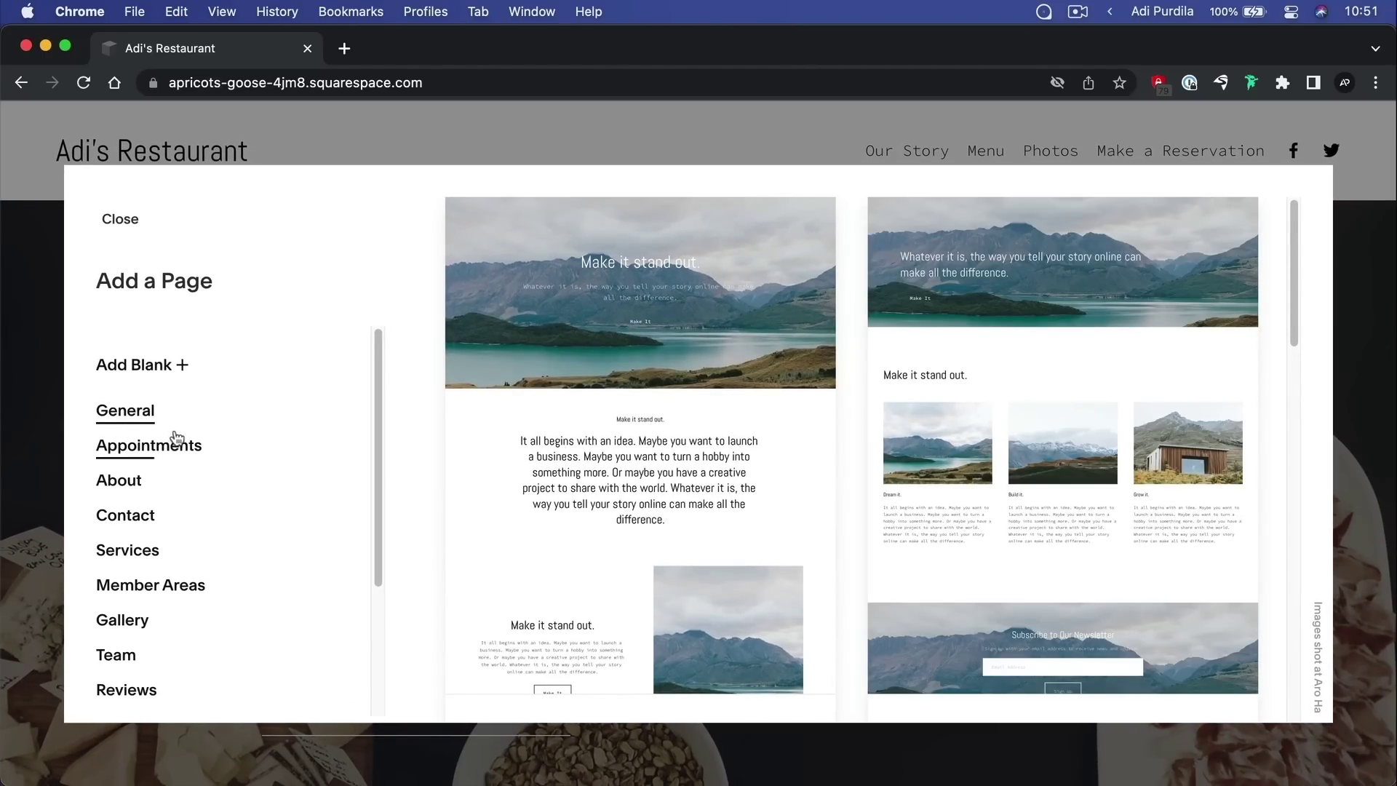
scroll(177, 440, "down", 4)
scroll(177, 440, "down", 1)
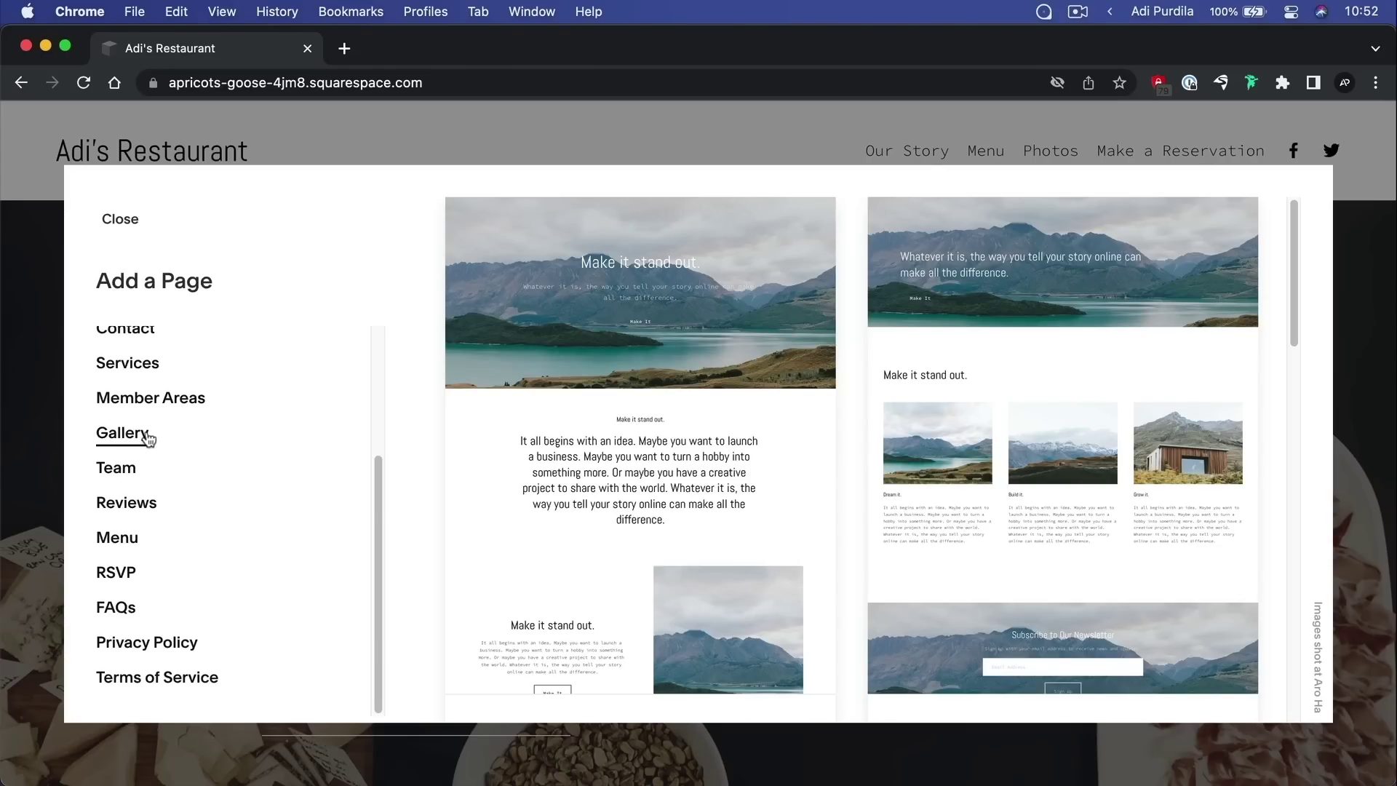
left_click(135, 471)
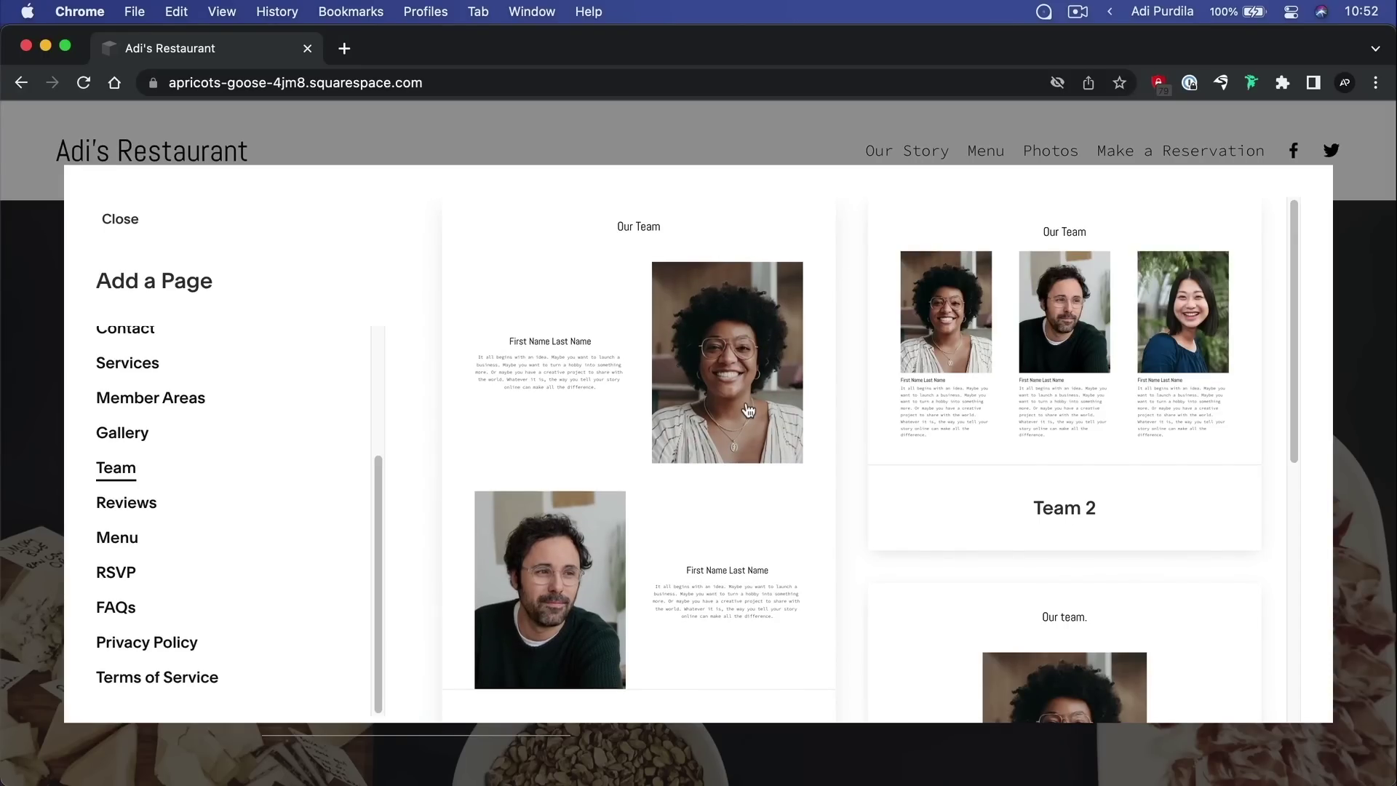
scroll(749, 411, "down", 10)
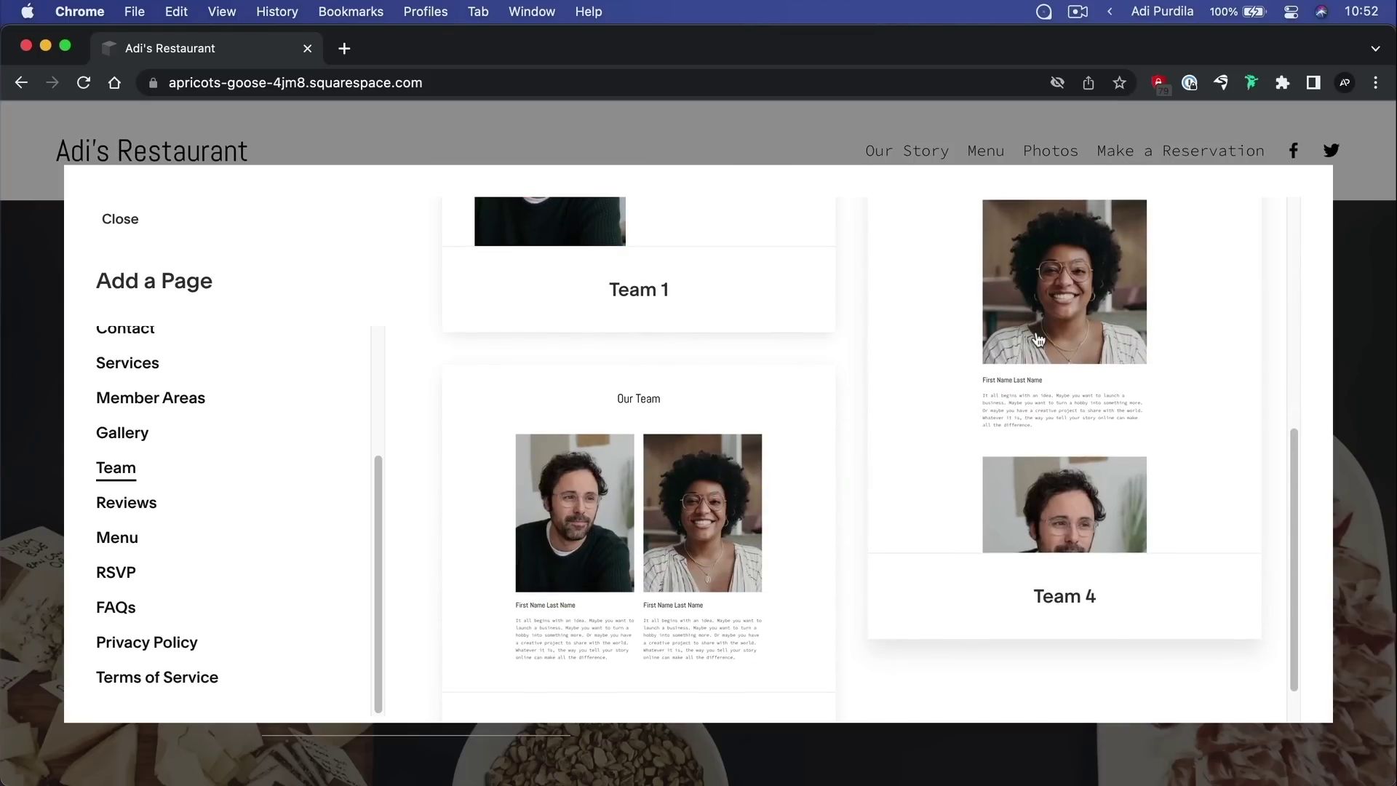
scroll(1037, 340, "up", 10)
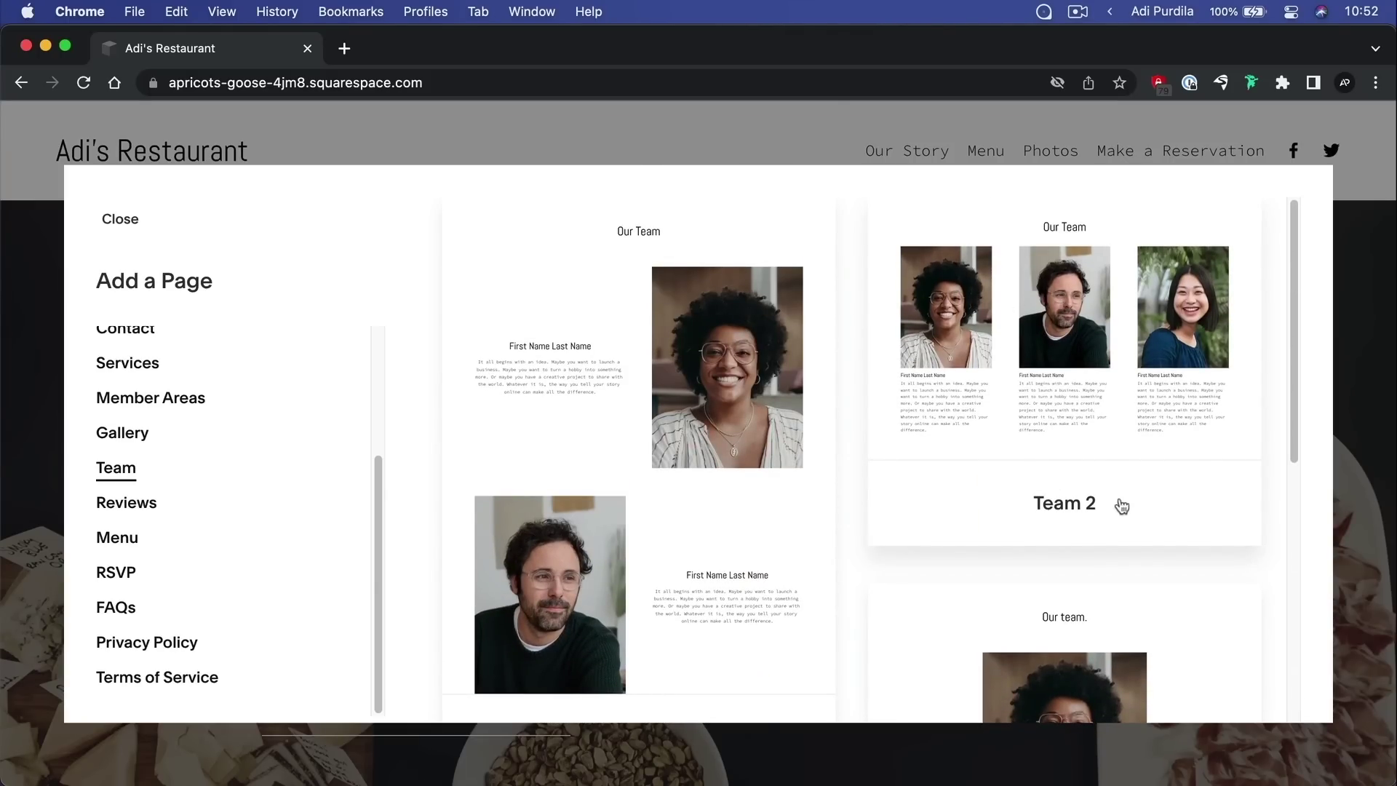
left_click(1059, 382)
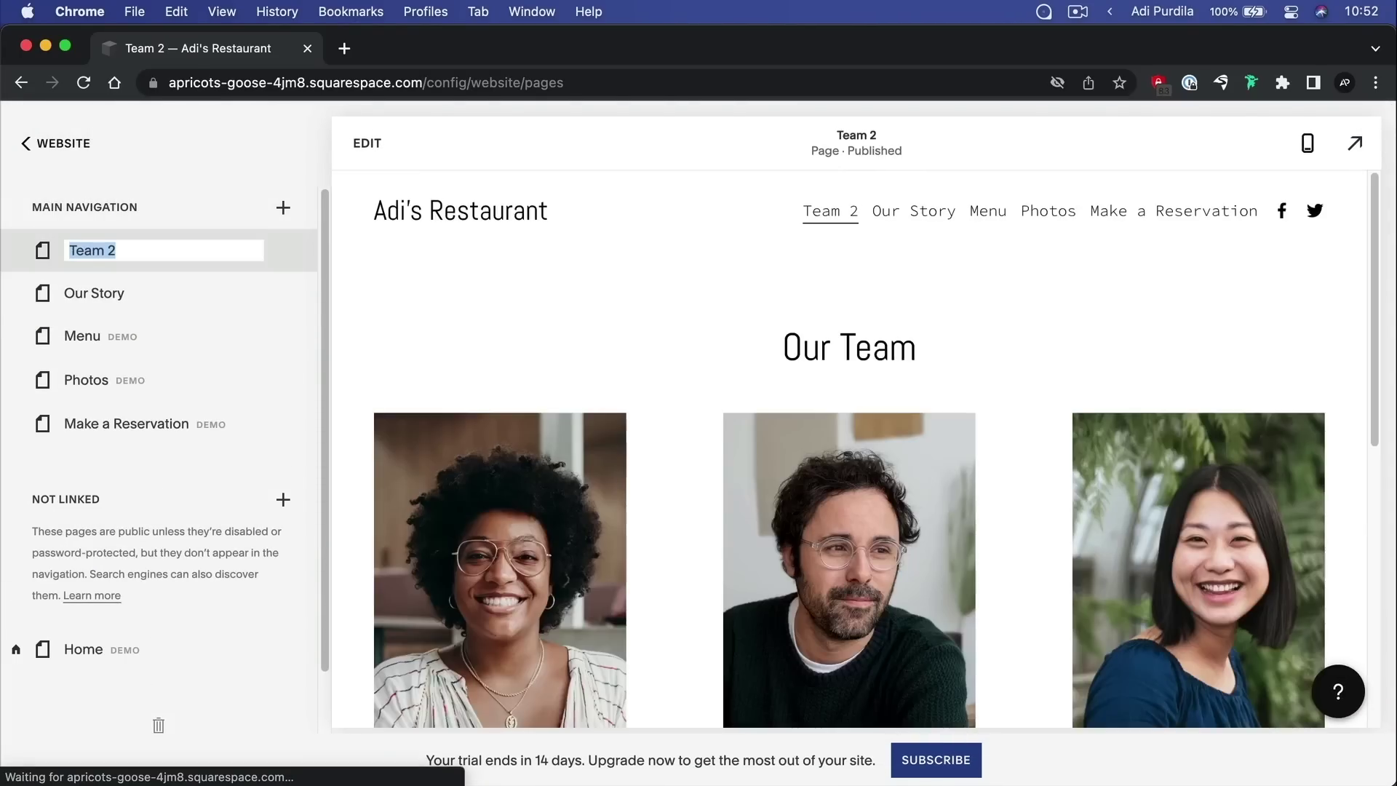
Rename the new page to 'Staff' and place it after Make a Reservation
type("Staff")
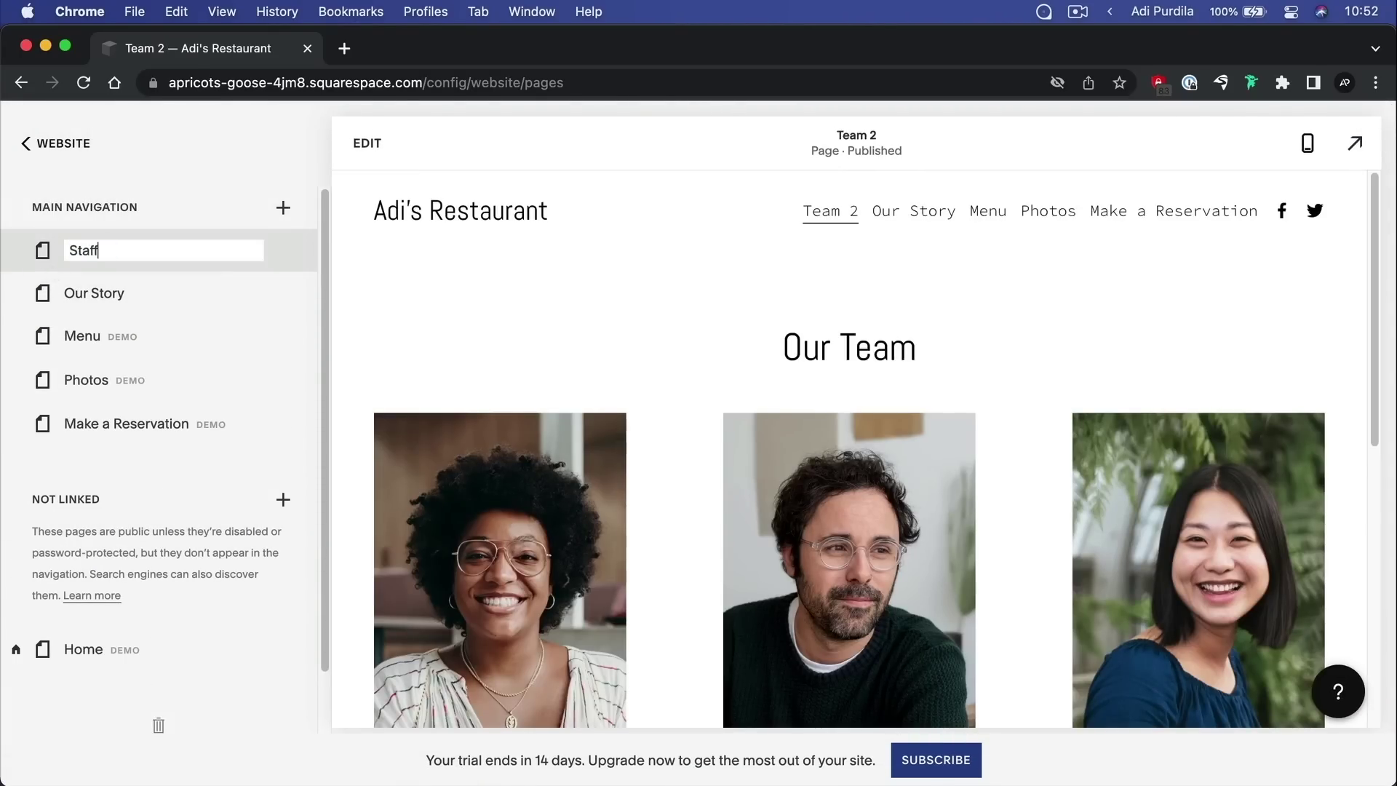
key("Return")
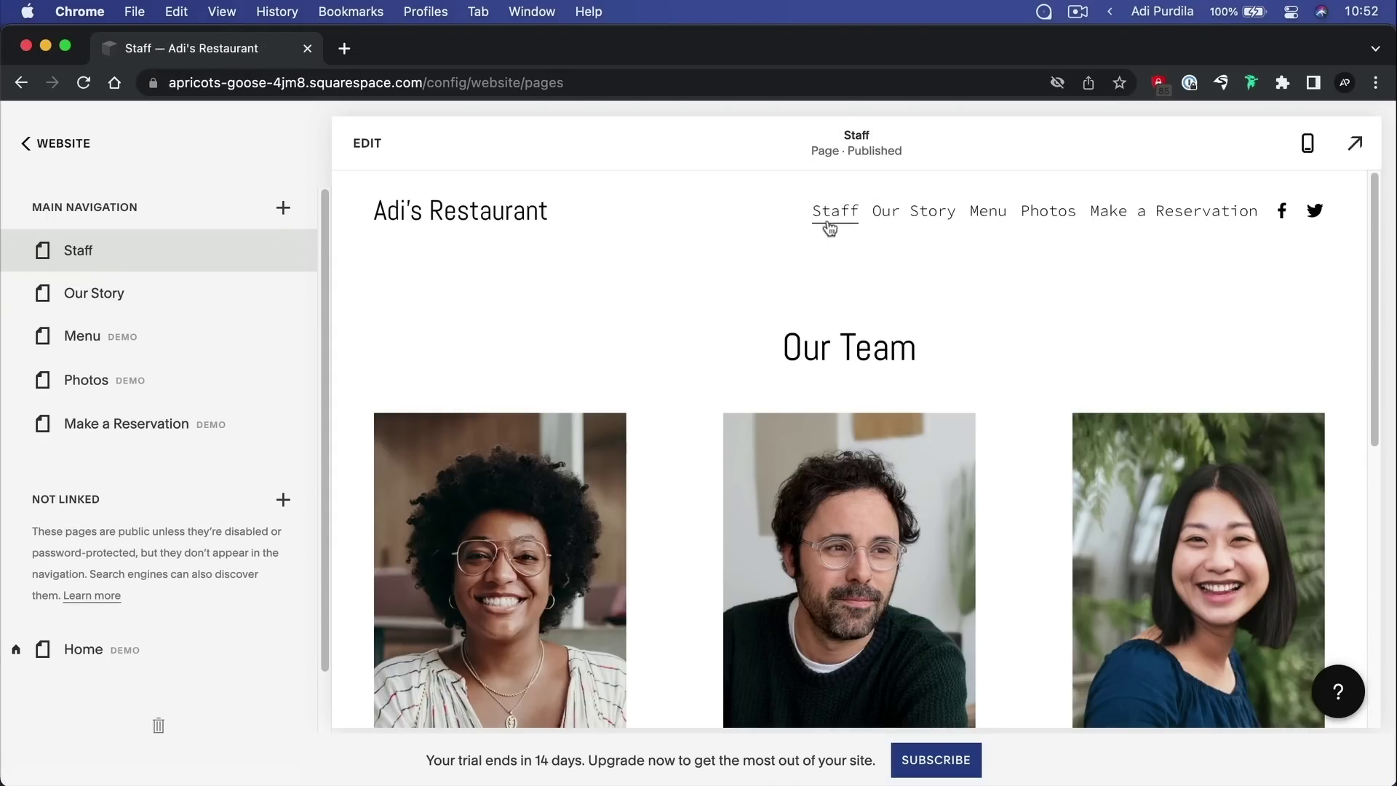
mouse_move(141, 252)
left_click_drag(51, 255, 82, 302)
left_click_drag(81, 331, 85, 436)
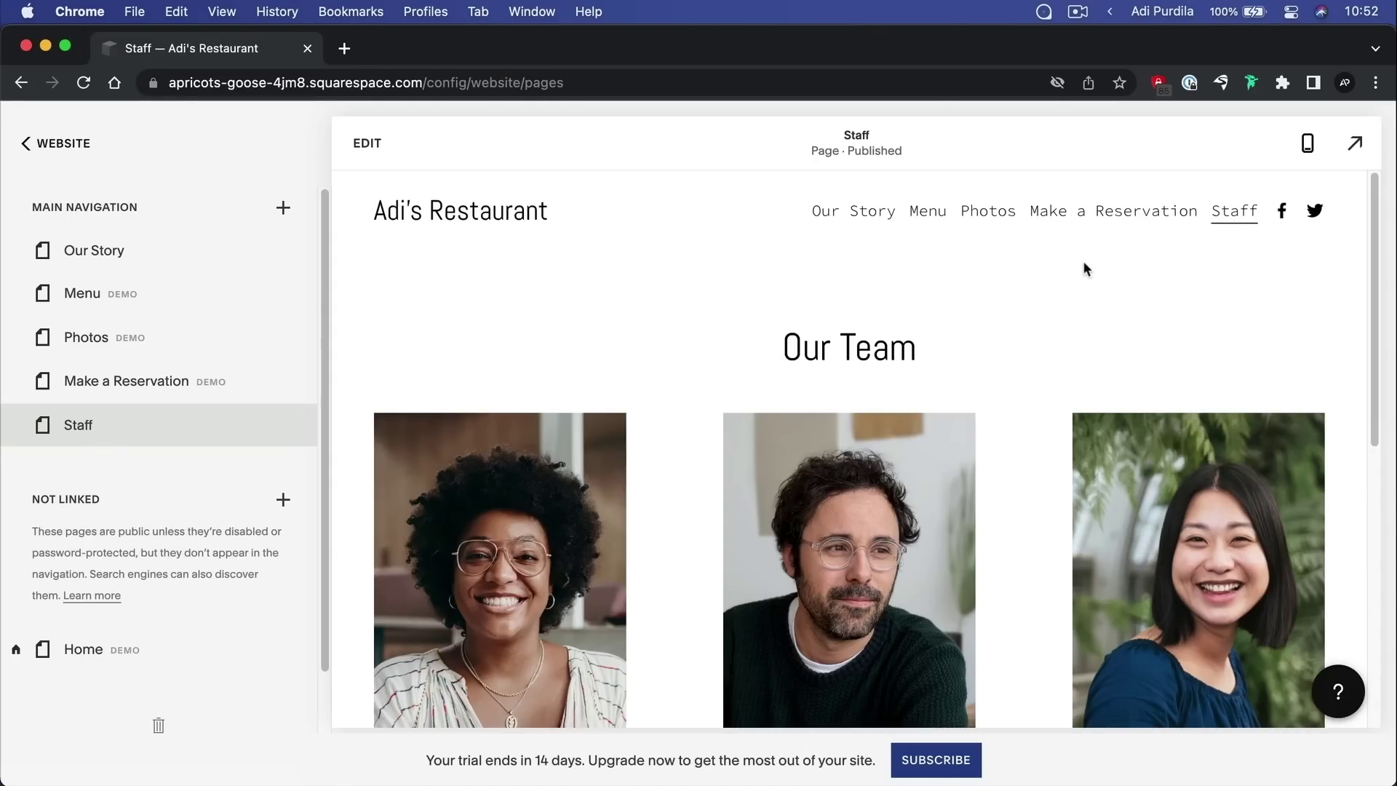
Scroll the Staff preview to review the Our Team heading, three photos and placeholder bios
scroll(1063, 266, "down", 4)
scroll(1062, 261, "down", 4)
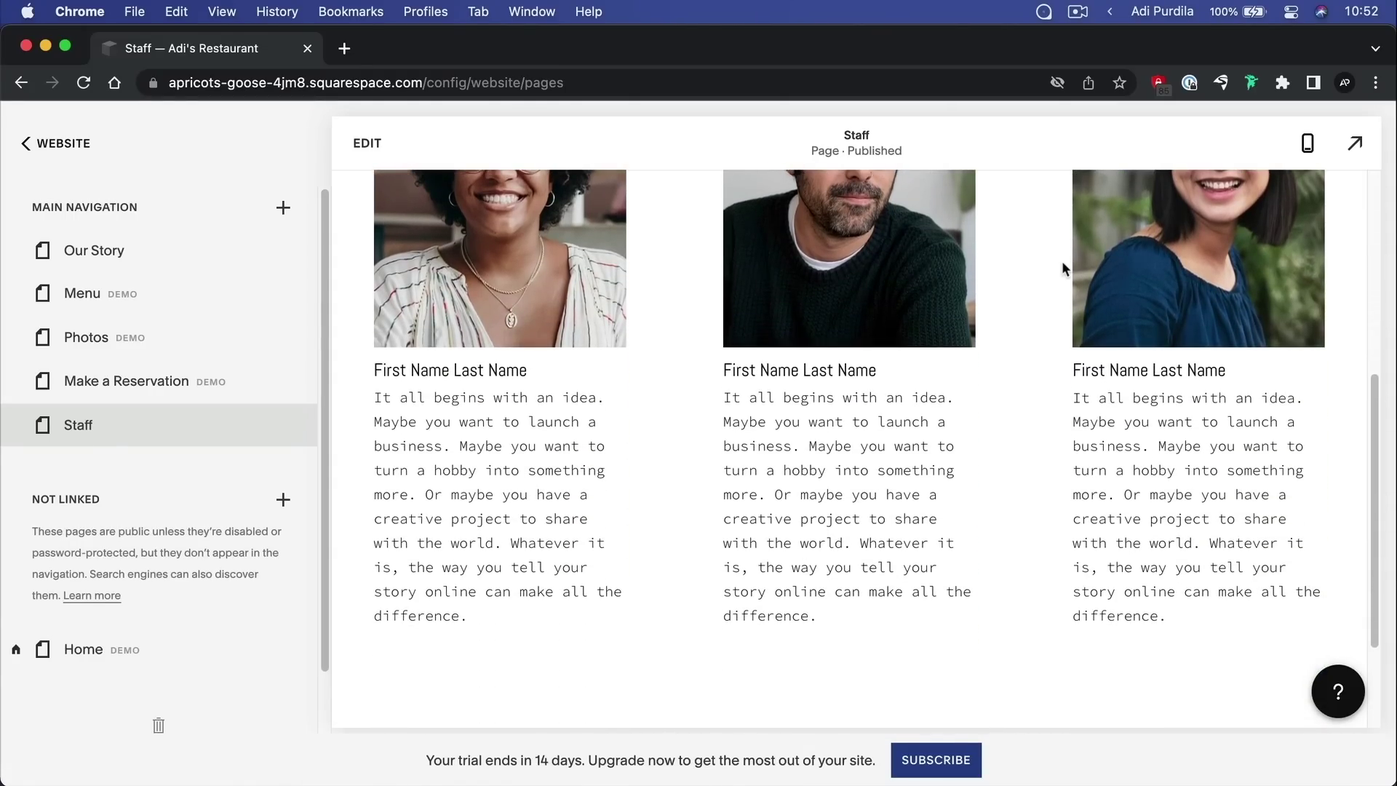
scroll(1061, 263, "up", 10)
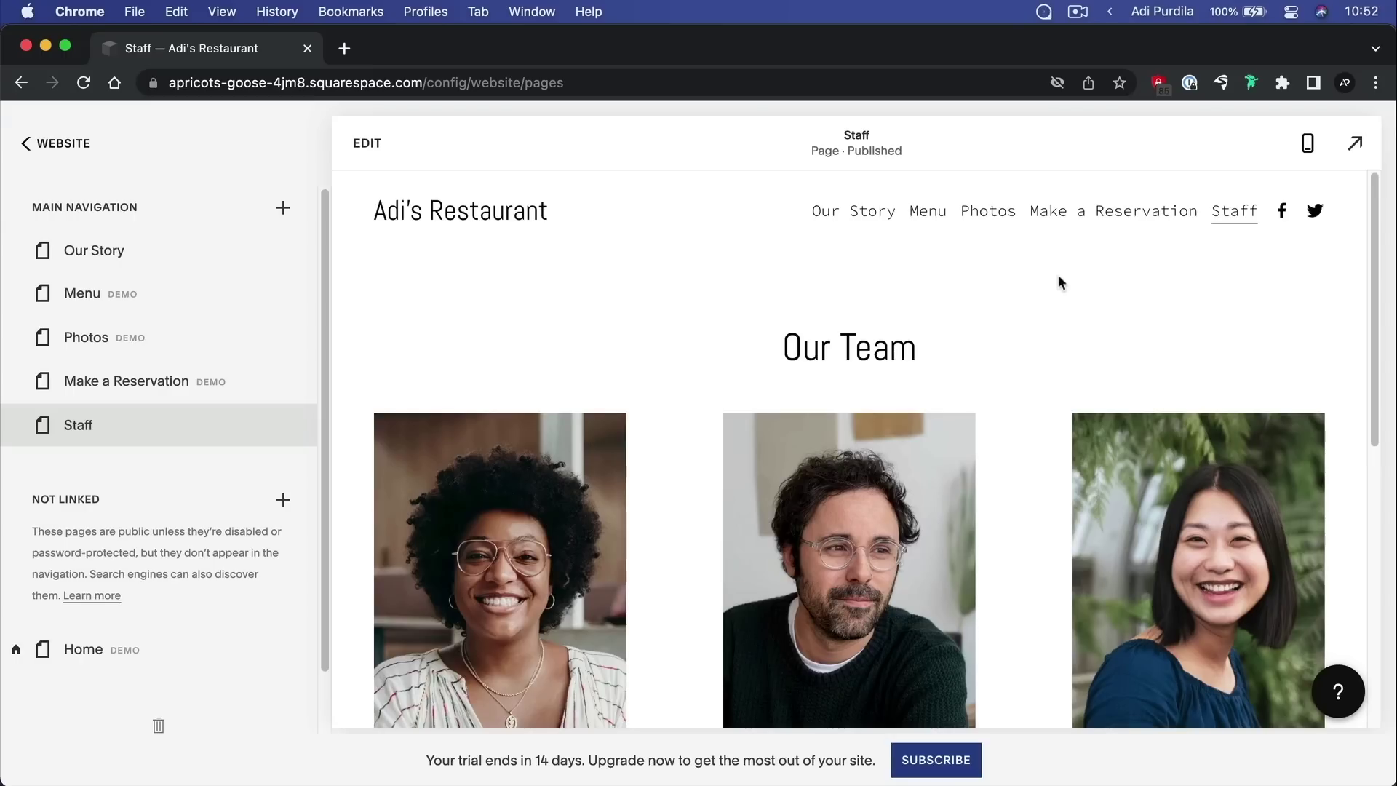
scroll(696, 441, "down", 1)
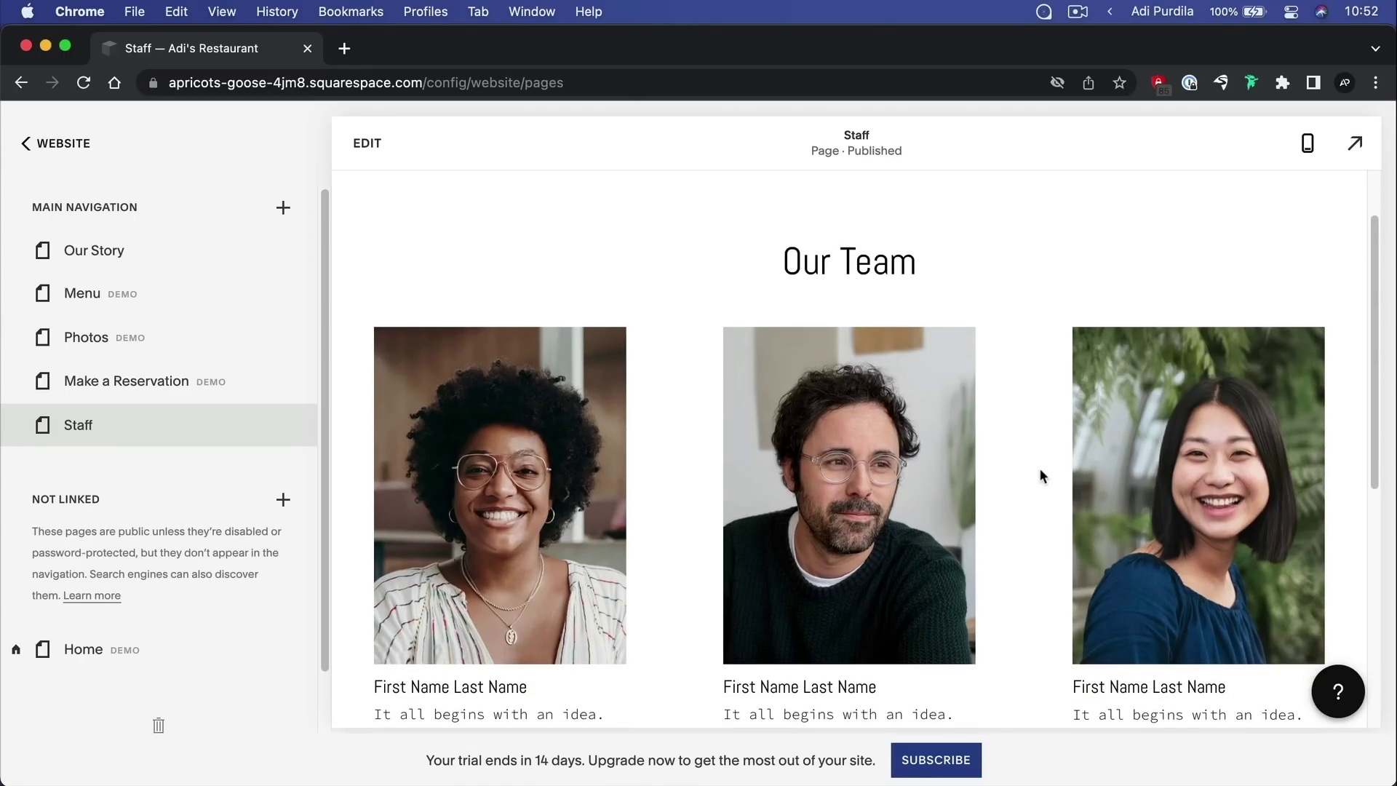
scroll(919, 294, "up", 1)
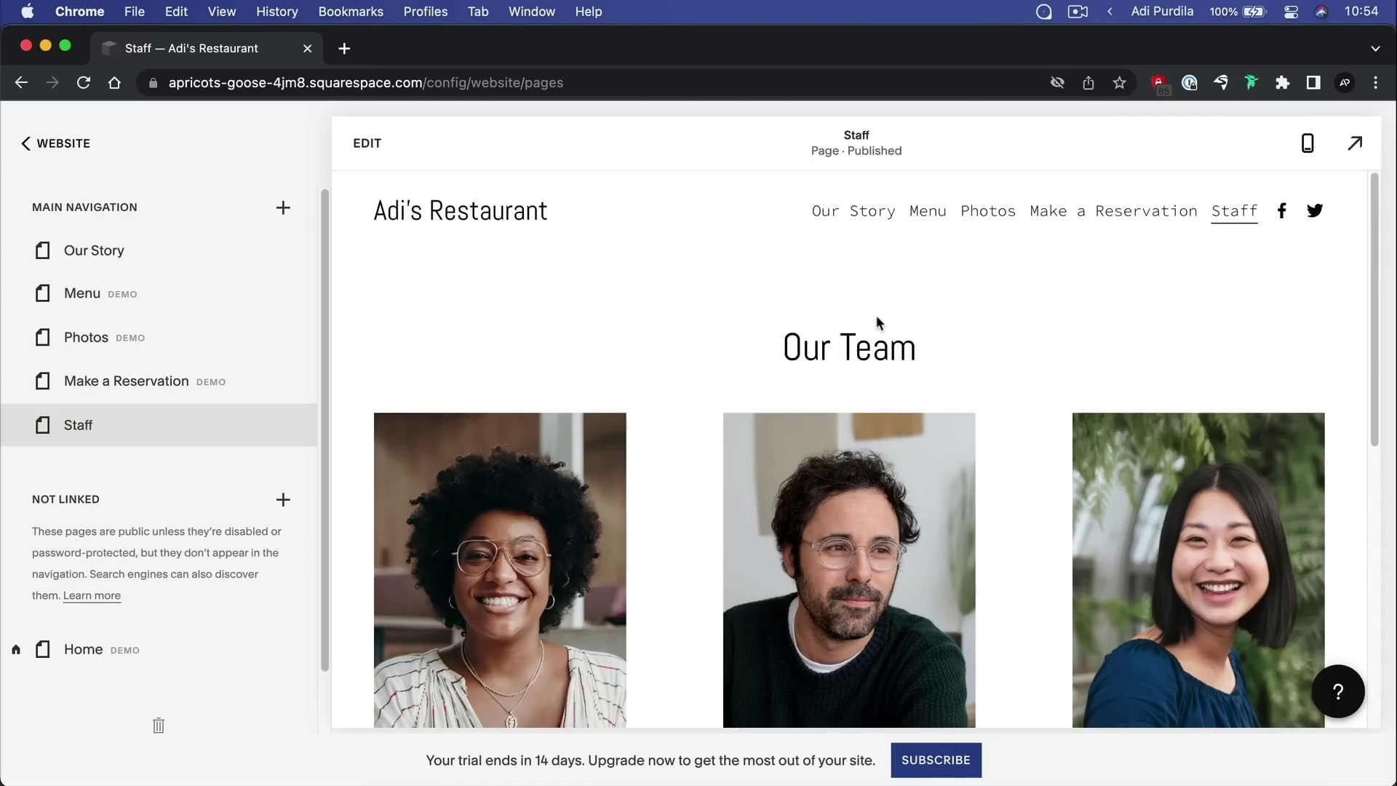
mouse_move(66, 308)
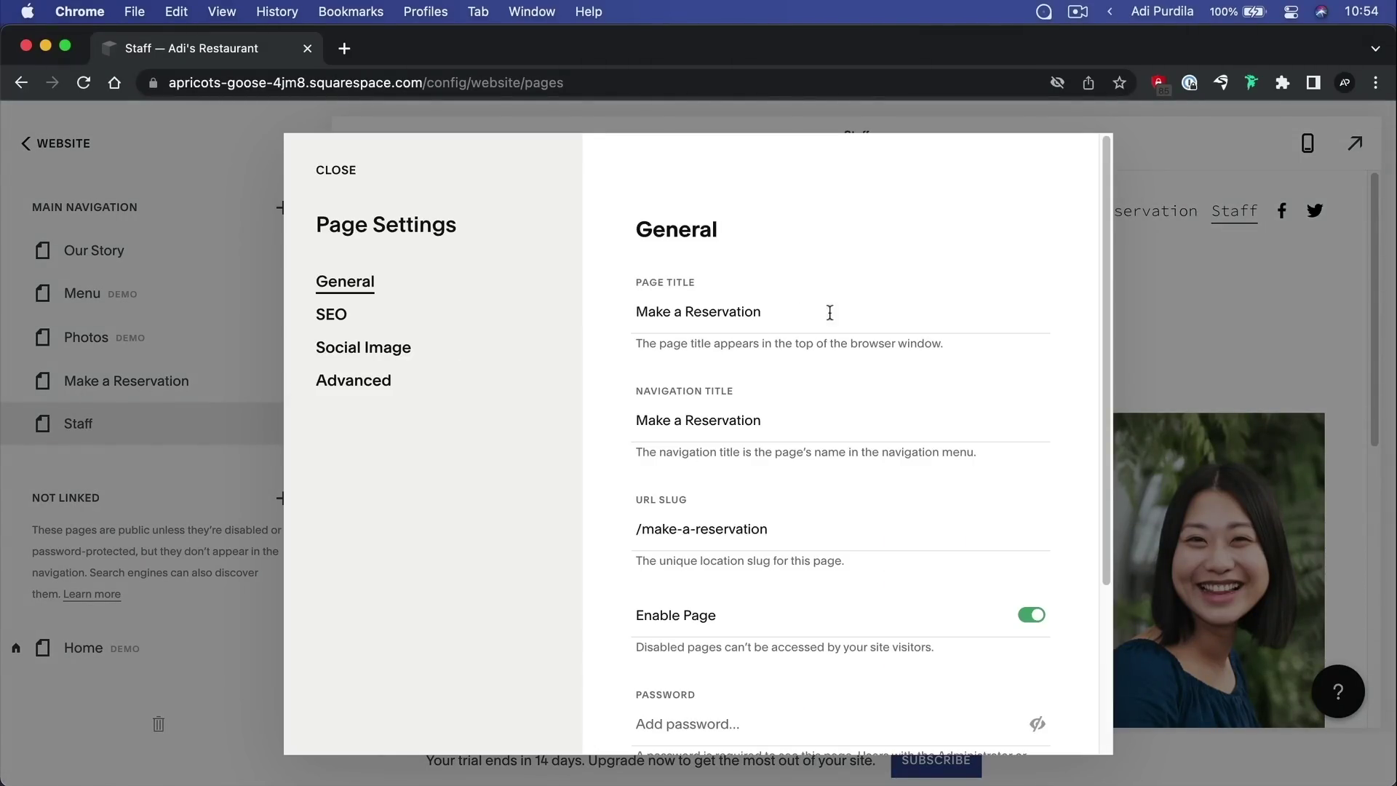
Shorten the page title from 'Make a Reservation' to 'Reservations'
triple_click(829, 312)
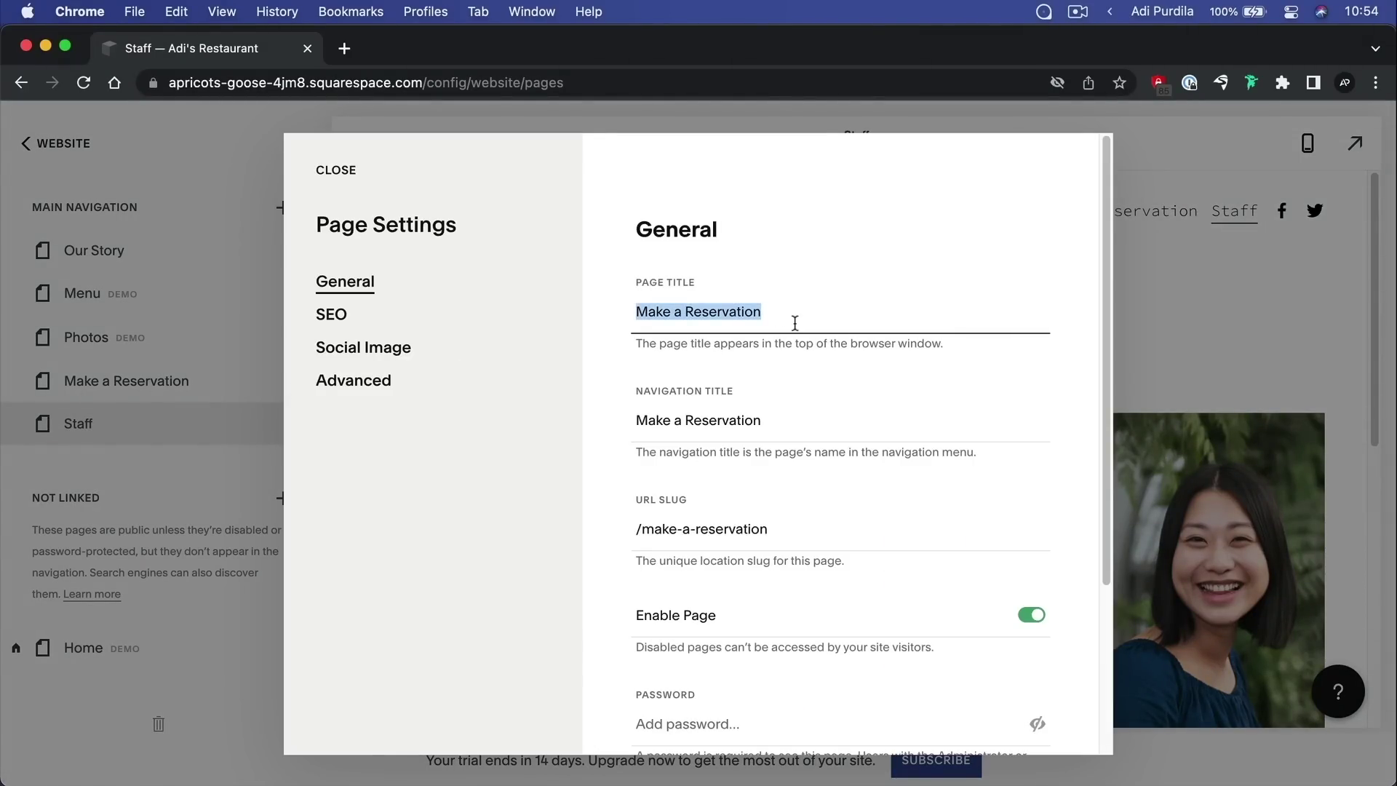
key("Right")
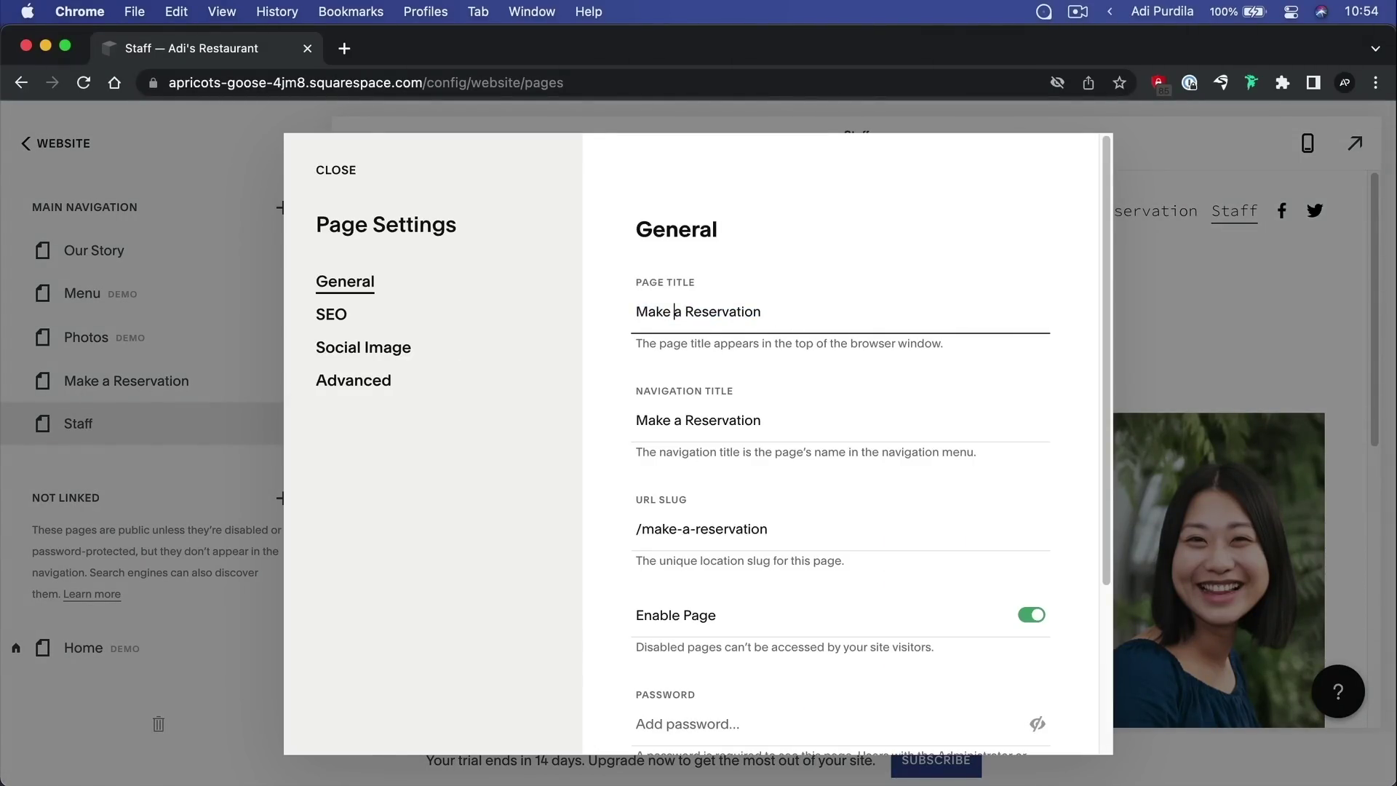
key("shift+super+Left")
key("BackSpace")
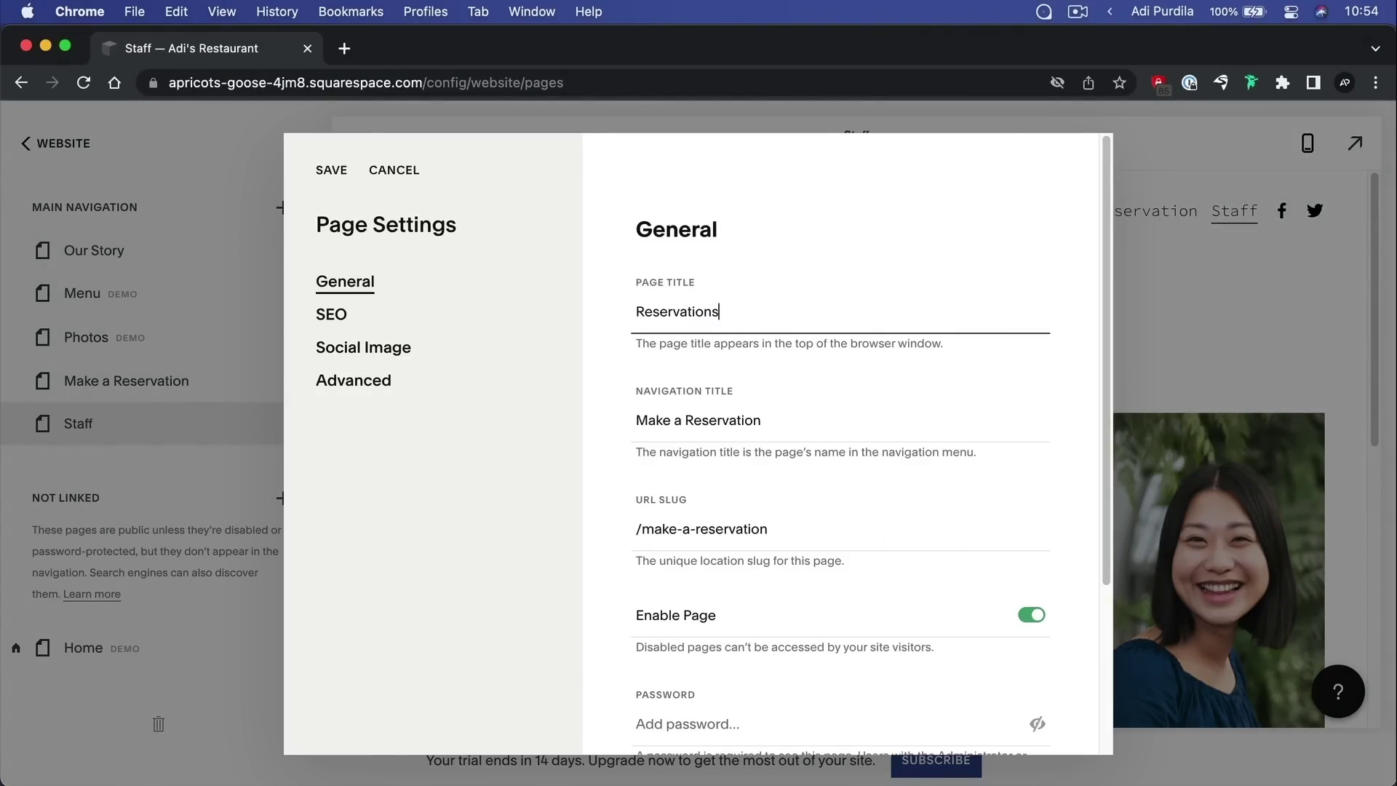
double_click(688, 311)
key("super+c")
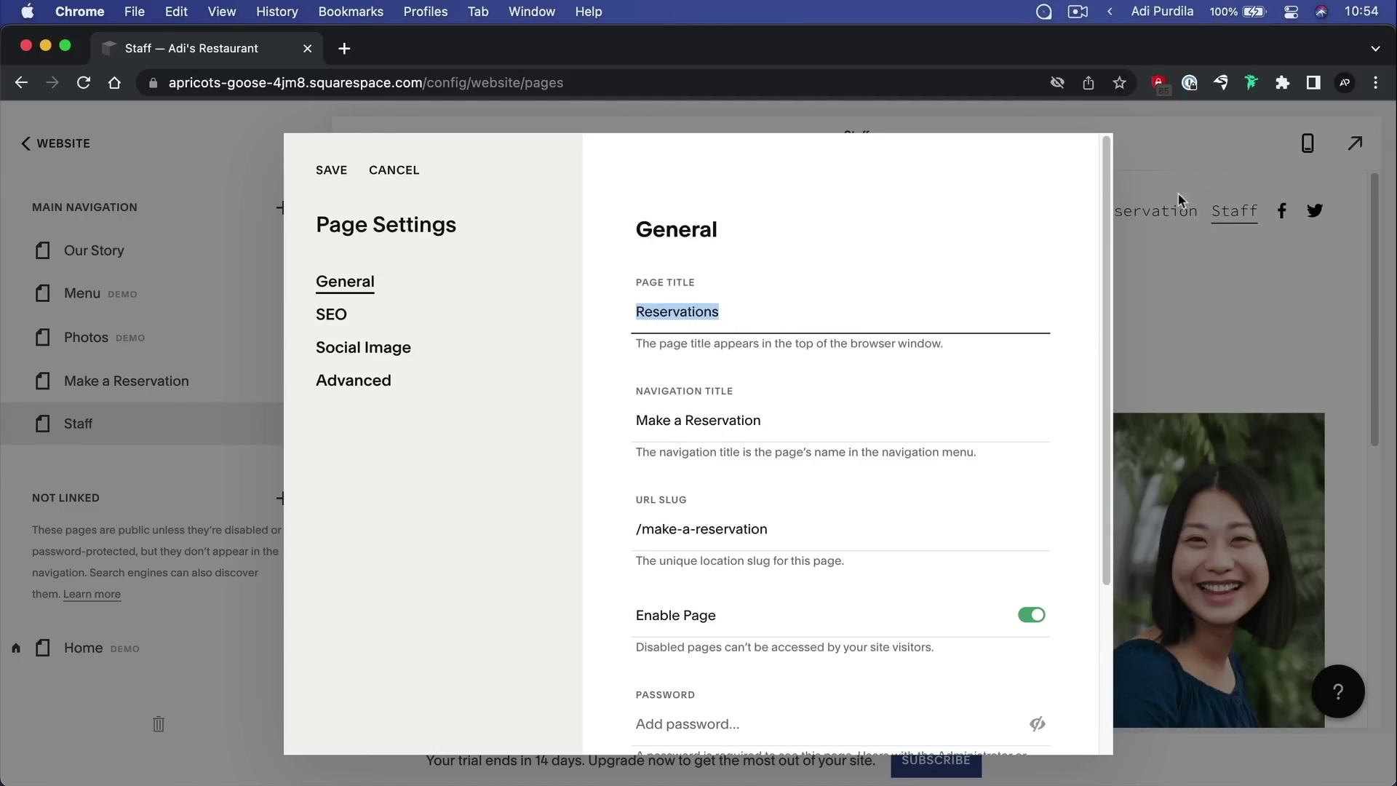
Set the navigation title to Reservations and the URL slug to /reservations, then save
triple_click(727, 417)
key("super+v")
key("Tab")
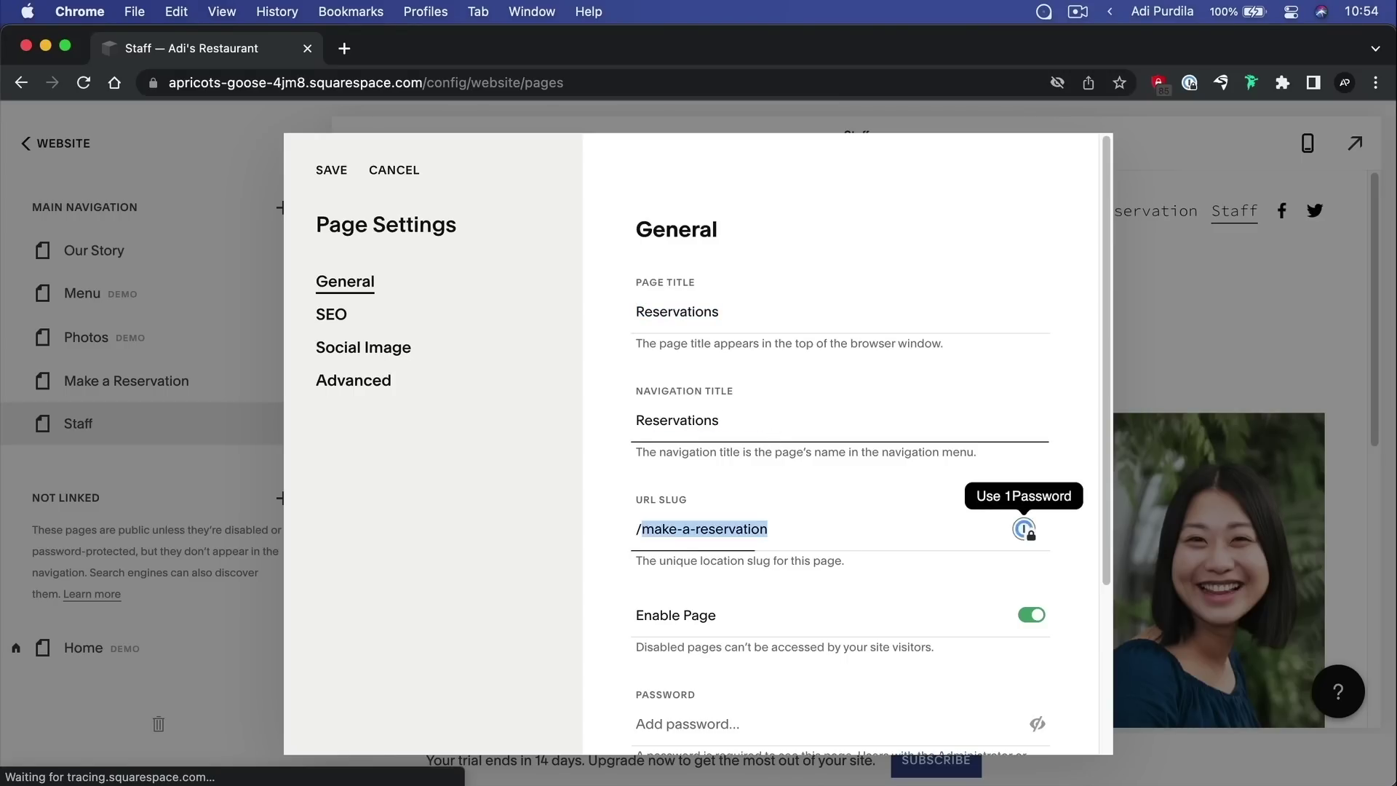
left_click_drag(773, 529, 652, 530)
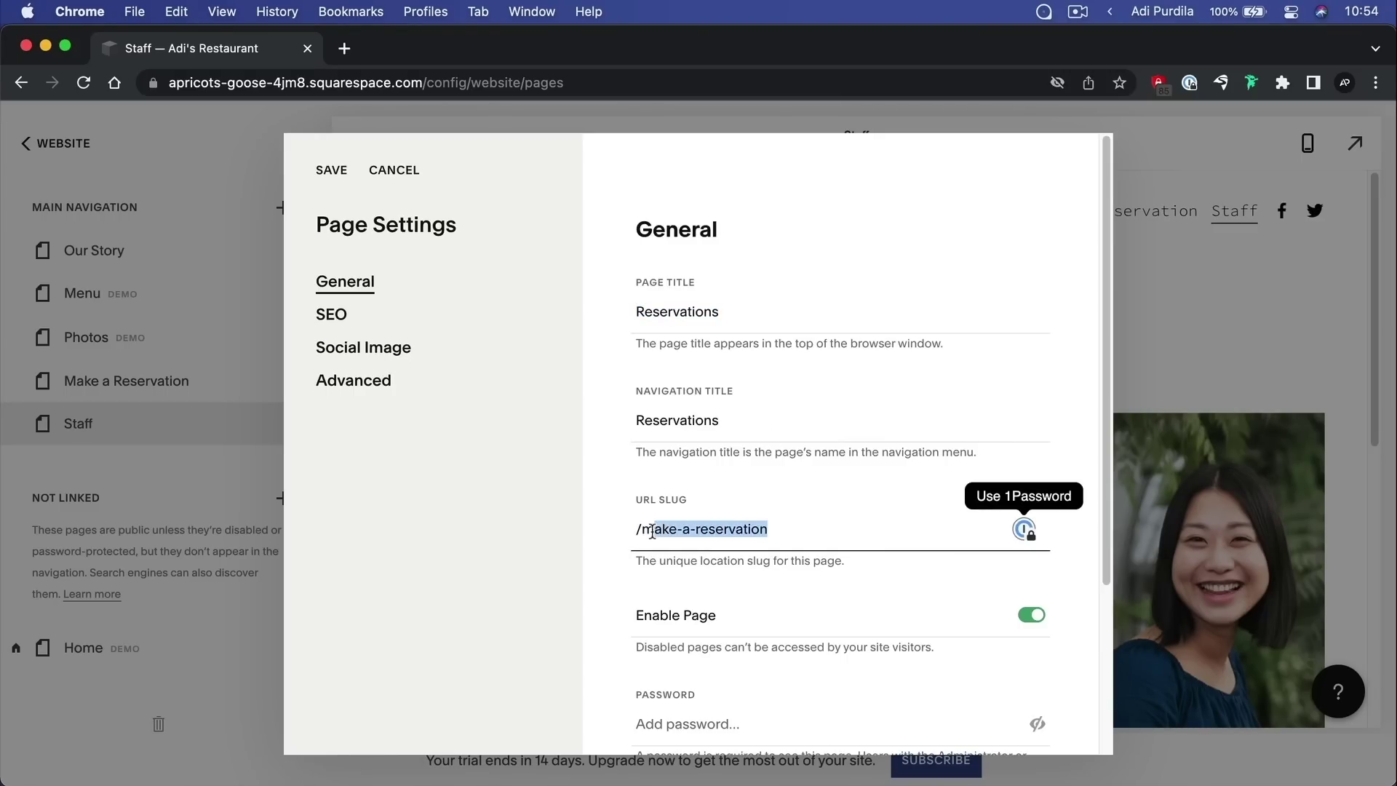
key("super+v")
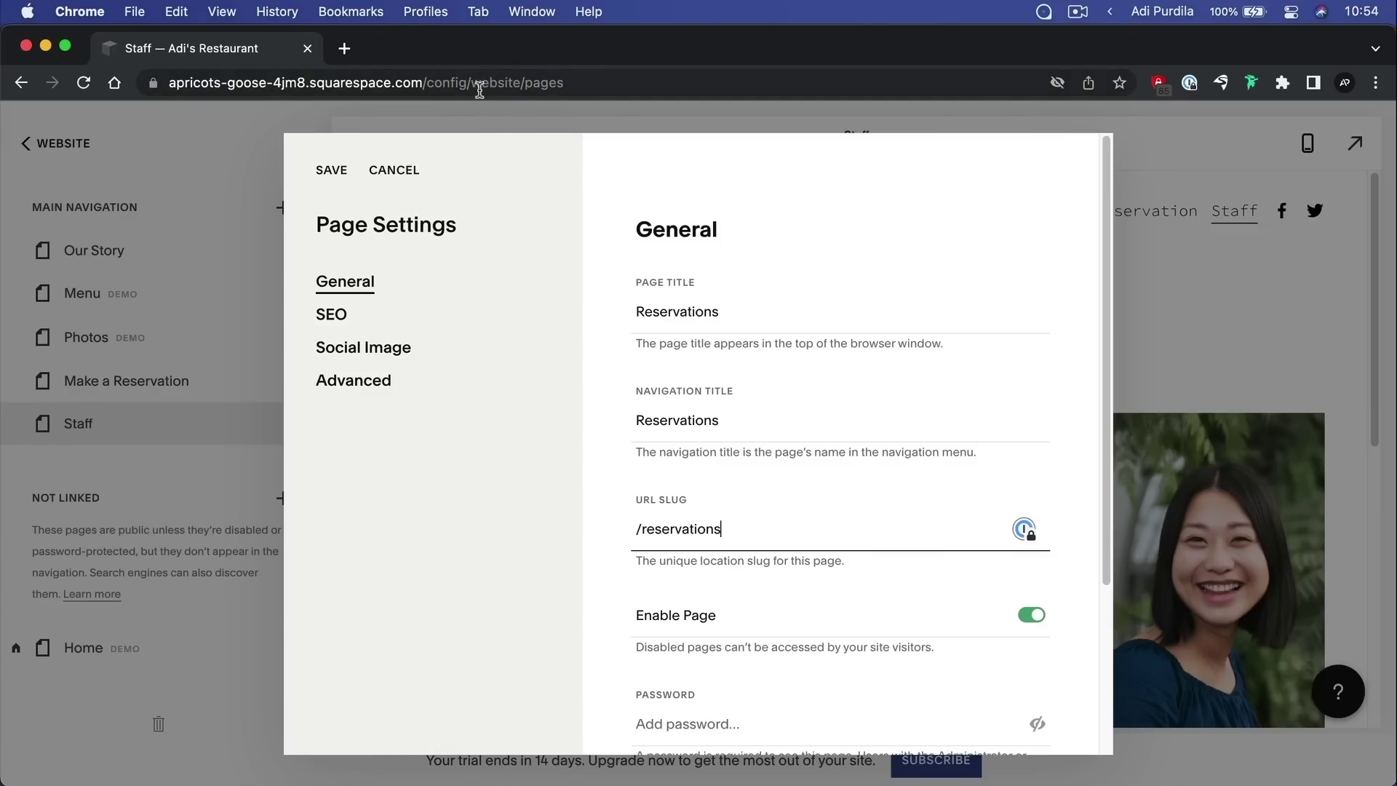
scroll(736, 420, "down", 3)
scroll(758, 424, "up", 3)
left_click(333, 172)
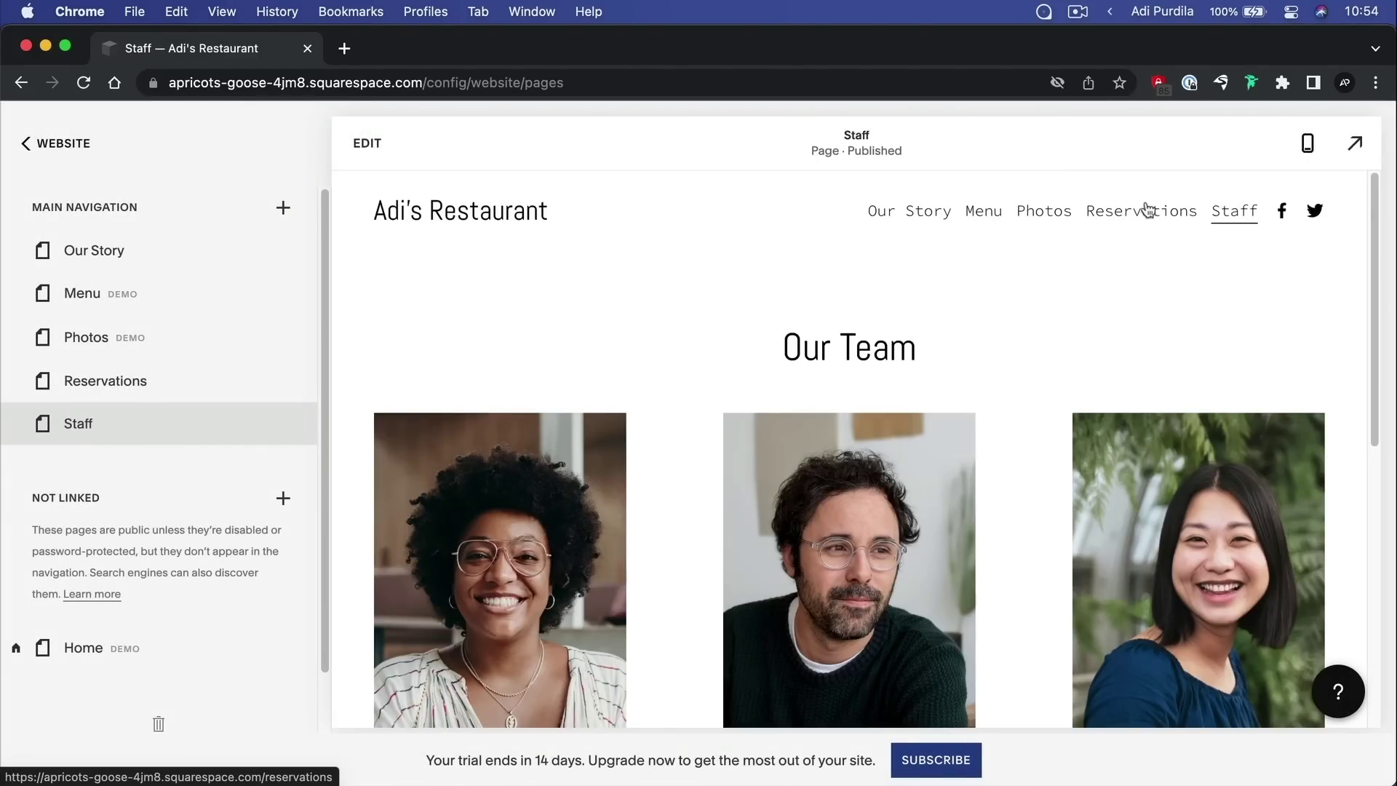
View Reservations full-screen, confirm its /reservations address, and return to the editor
left_click(1123, 215)
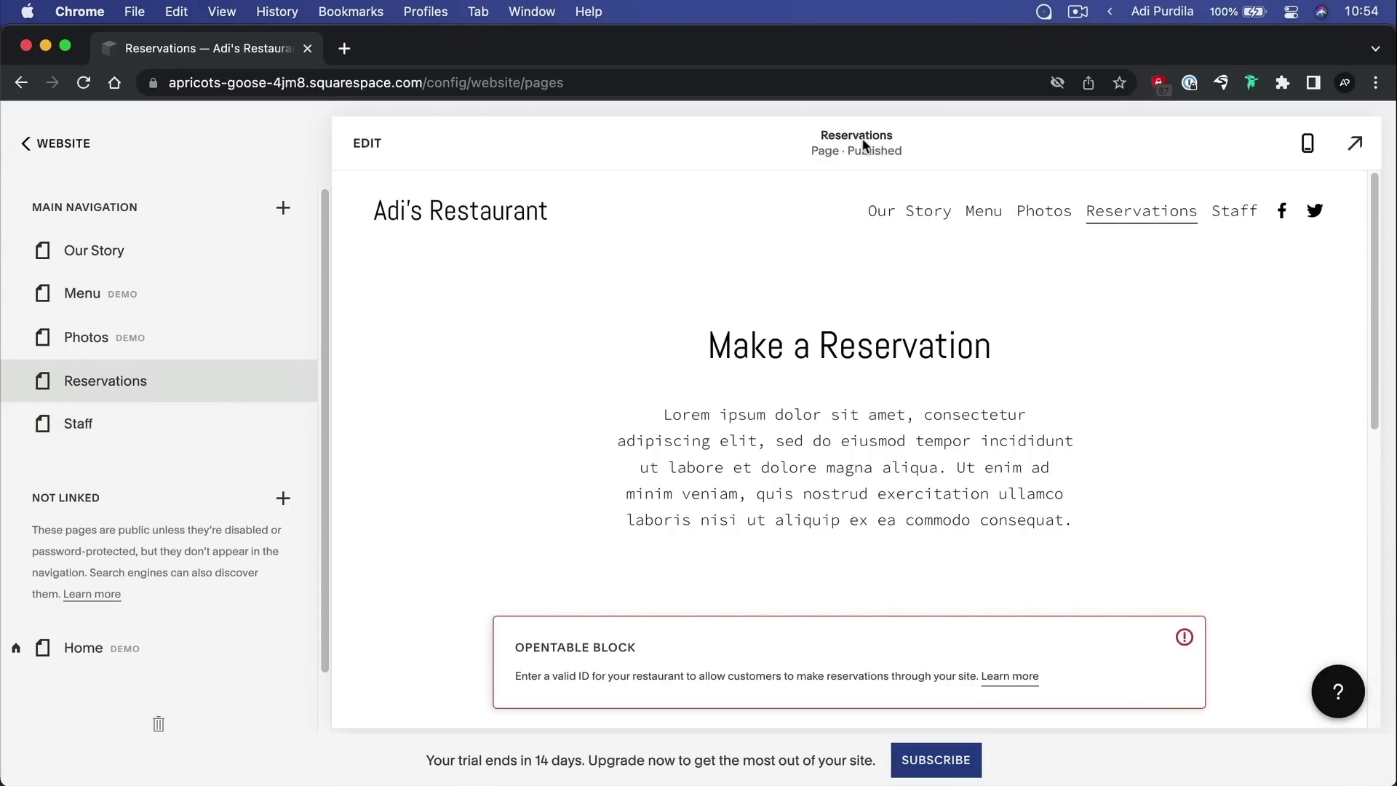
left_click(1355, 146)
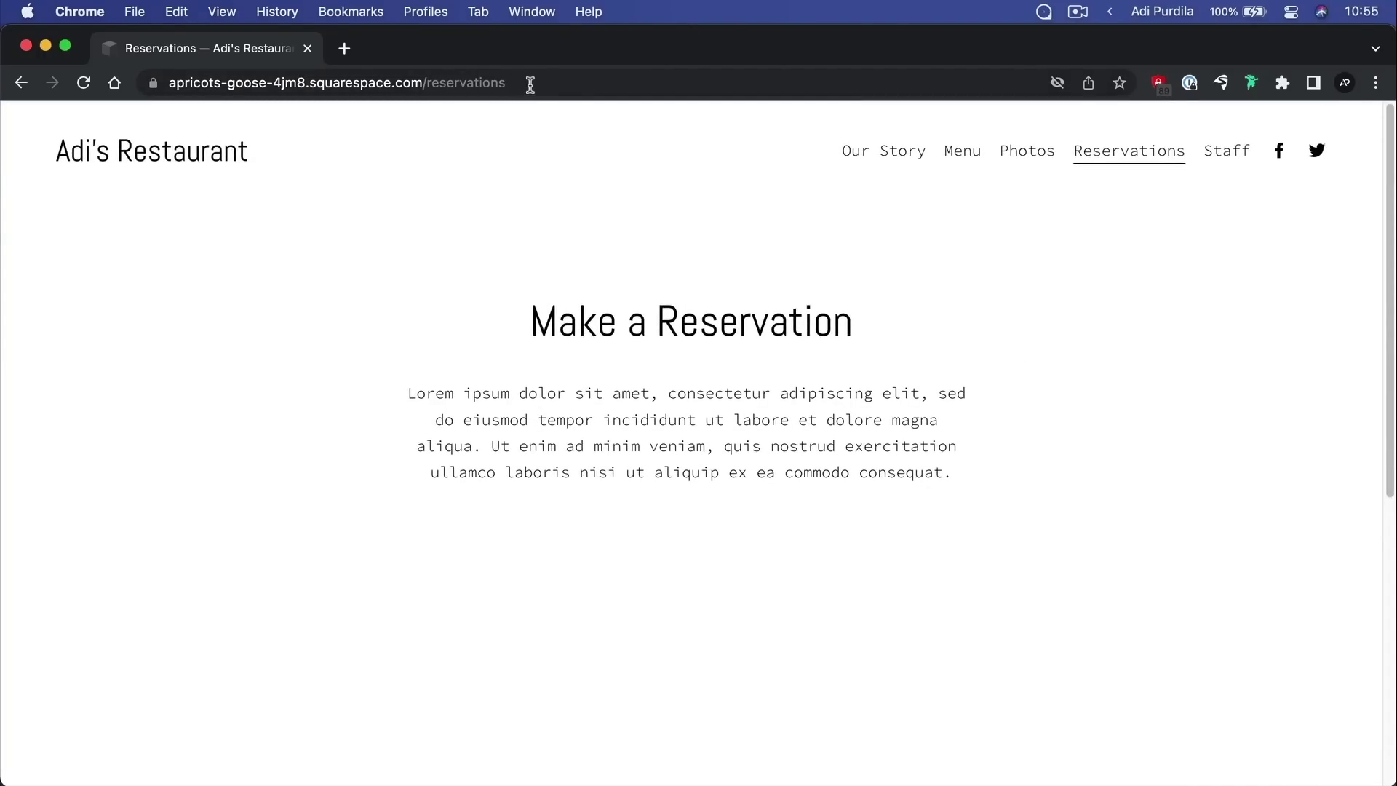
left_click_drag(516, 82, 429, 87)
left_click(488, 206)
left_click(1377, 120)
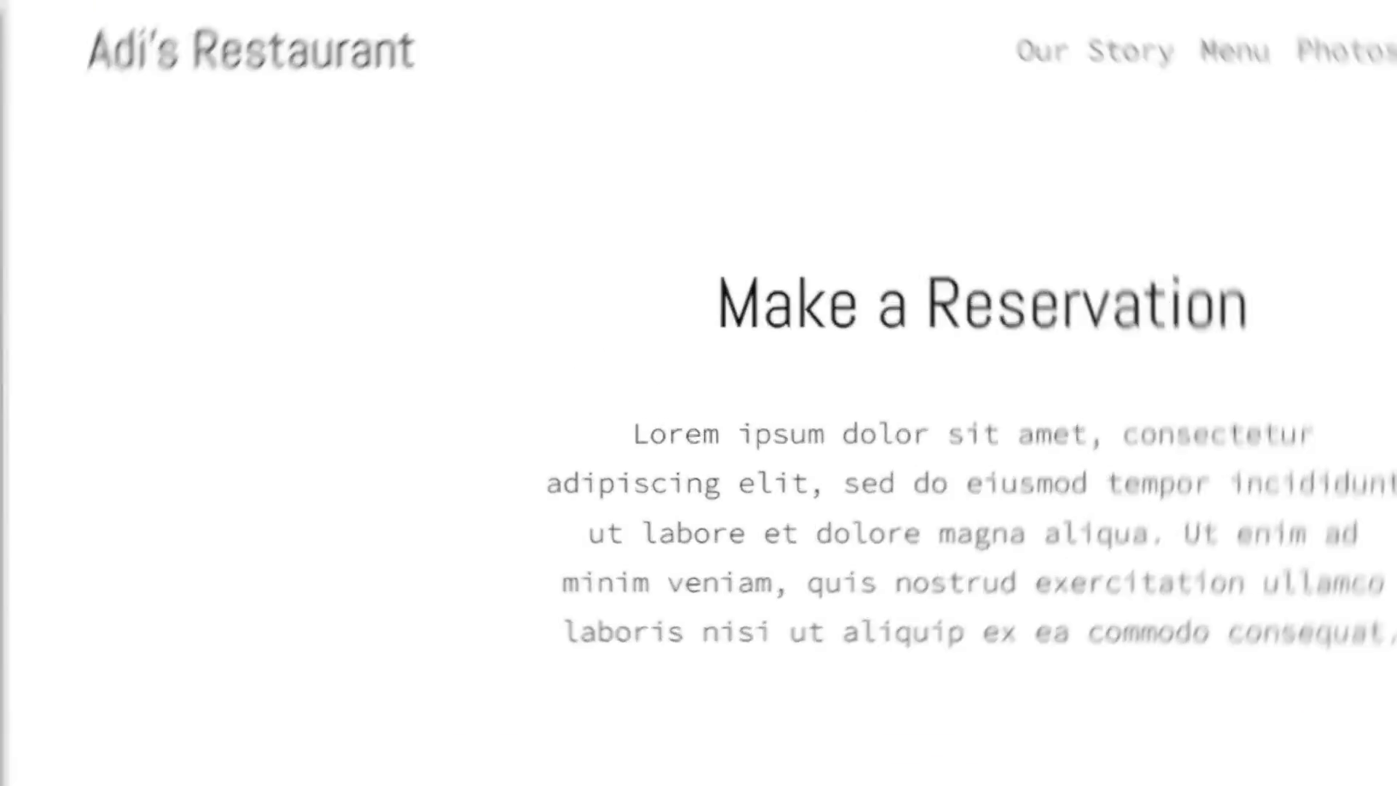
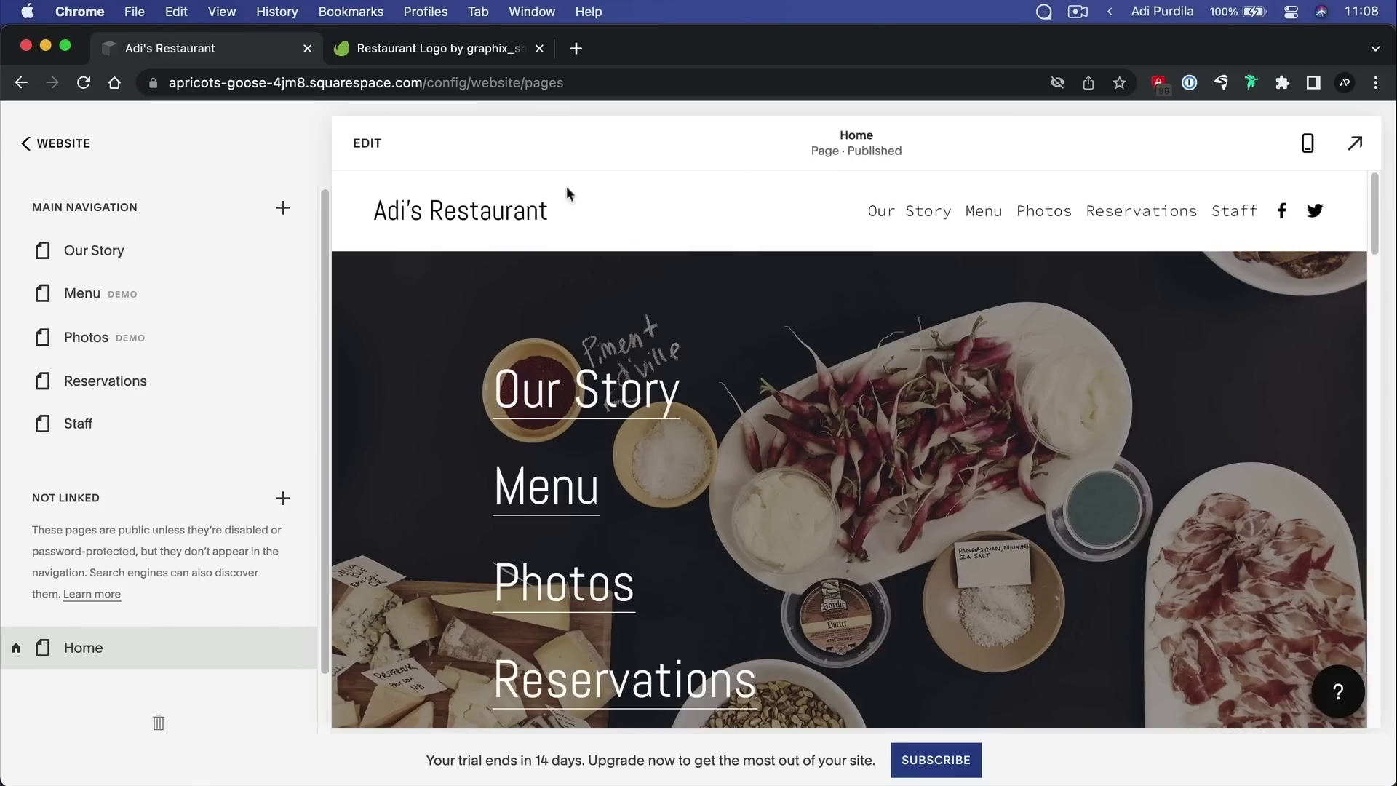
Enter edit mode on the Home page and scroll down to the tapas story and food photo sections
left_click(387, 156)
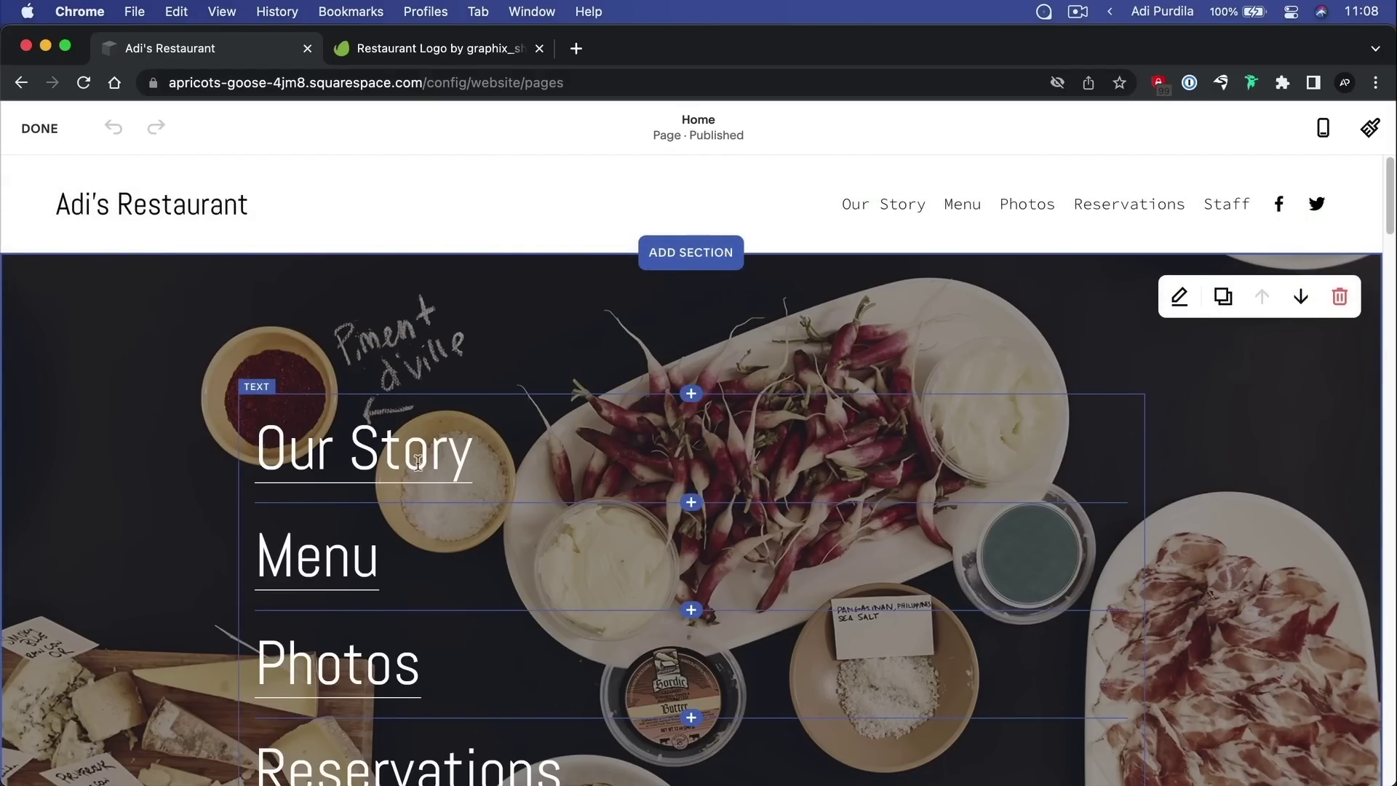
scroll(467, 433, "down", 5)
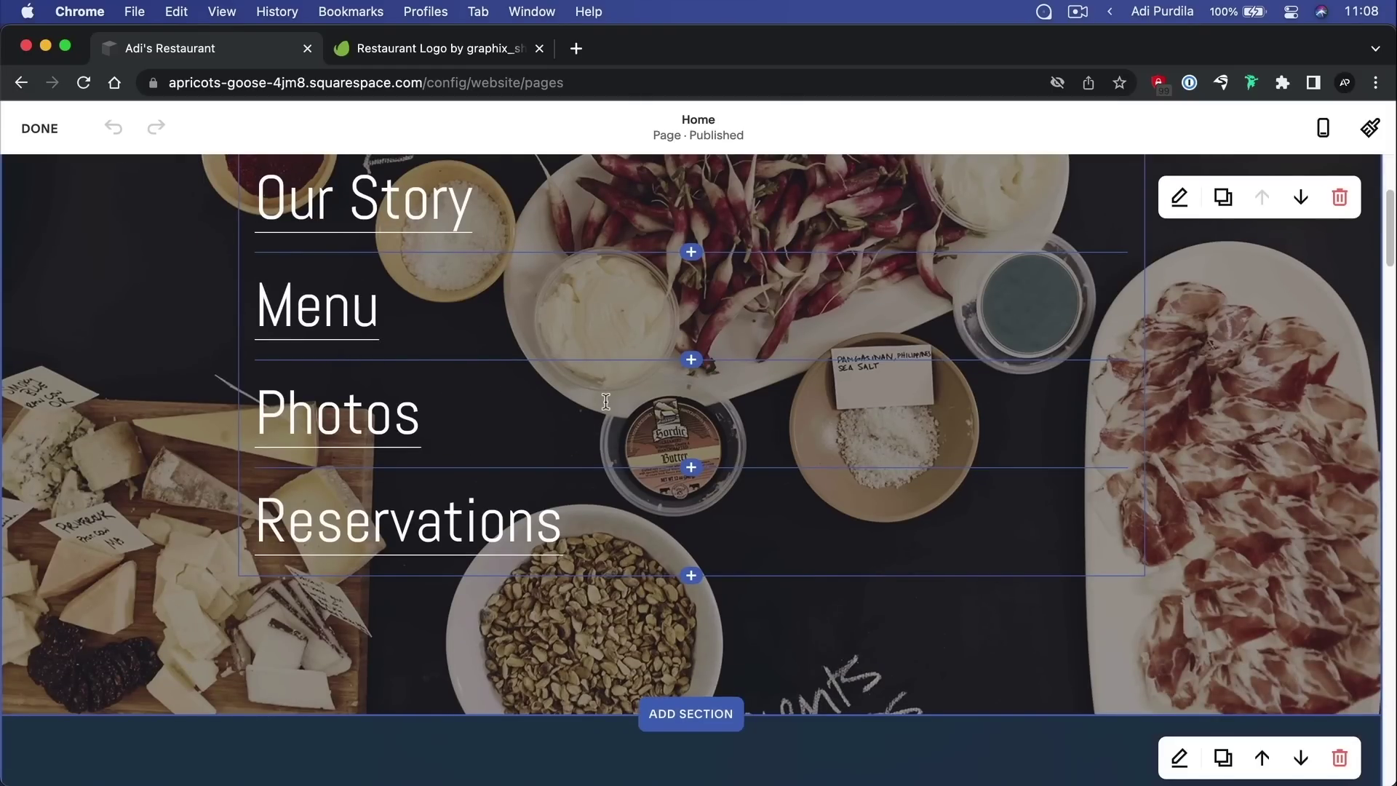
scroll(606, 401, "down", 2)
scroll(976, 414, "down", 5)
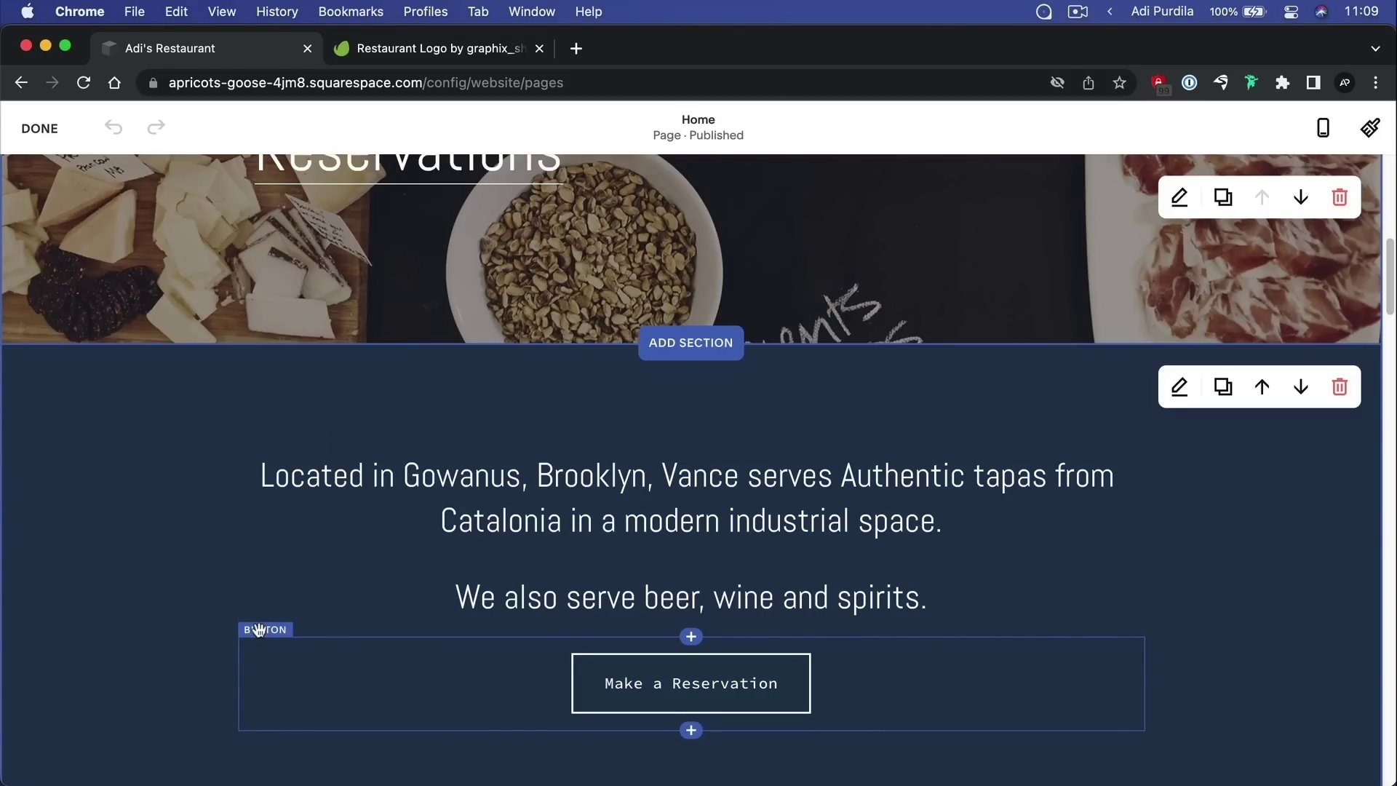
scroll(827, 462, "down", 10)
scroll(731, 349, "down", 2)
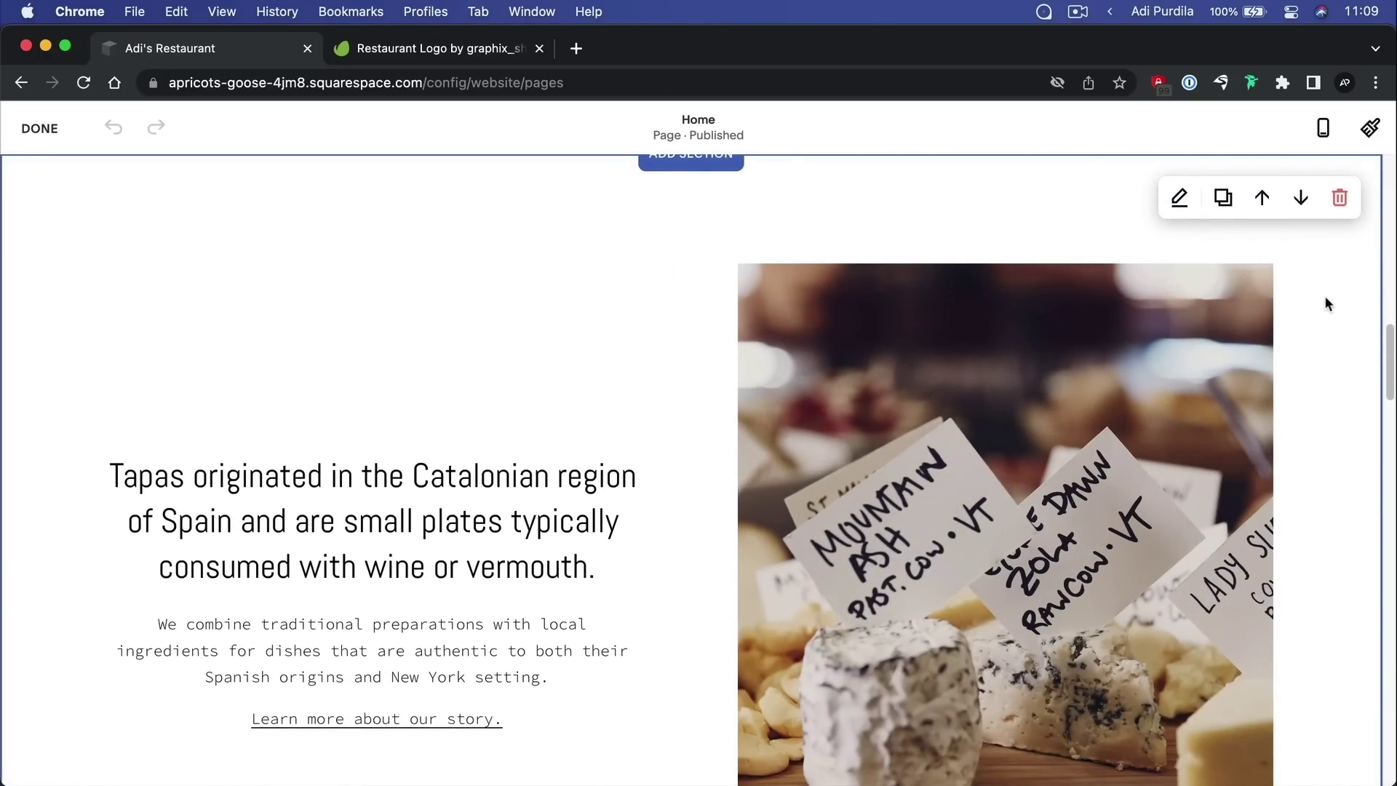
mouse_move(1334, 297)
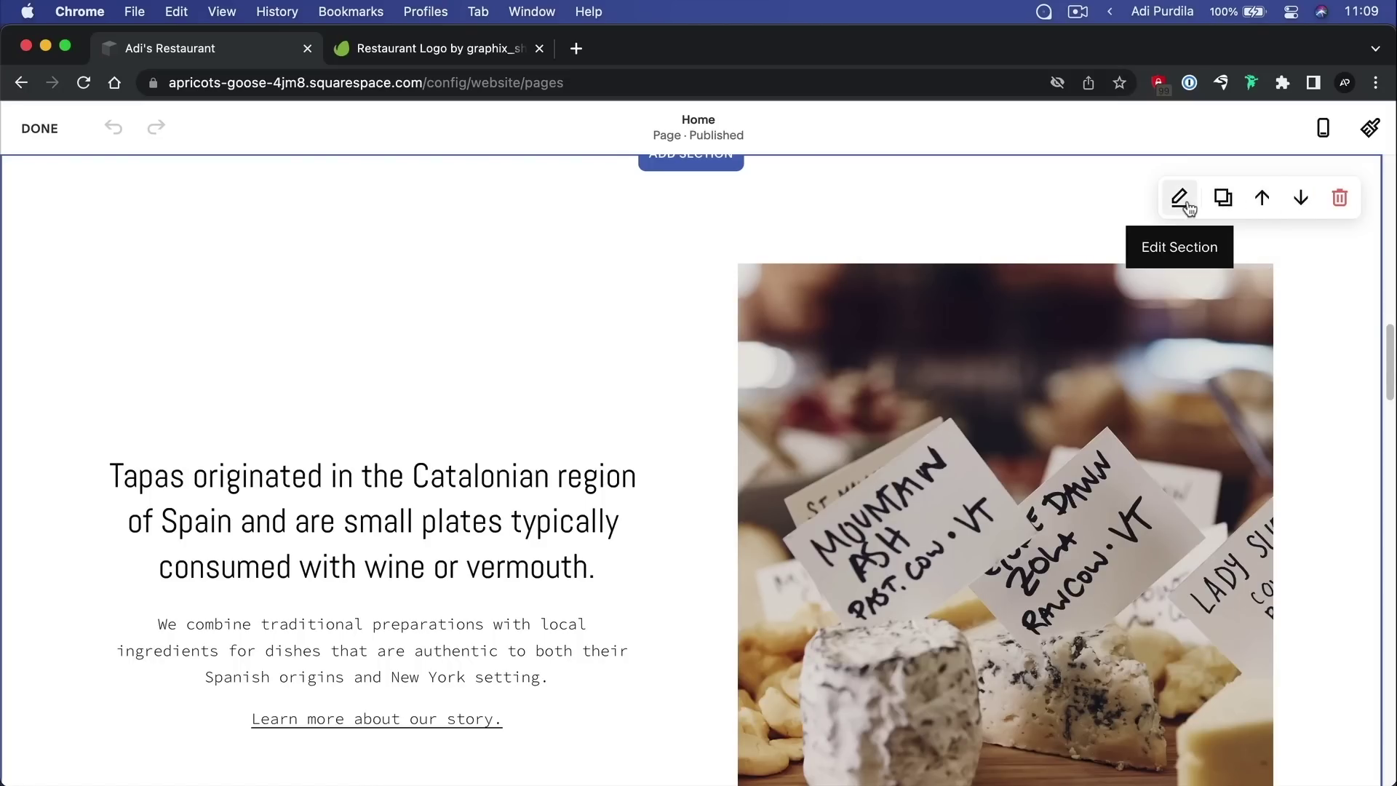
scroll(588, 340, "down", 8)
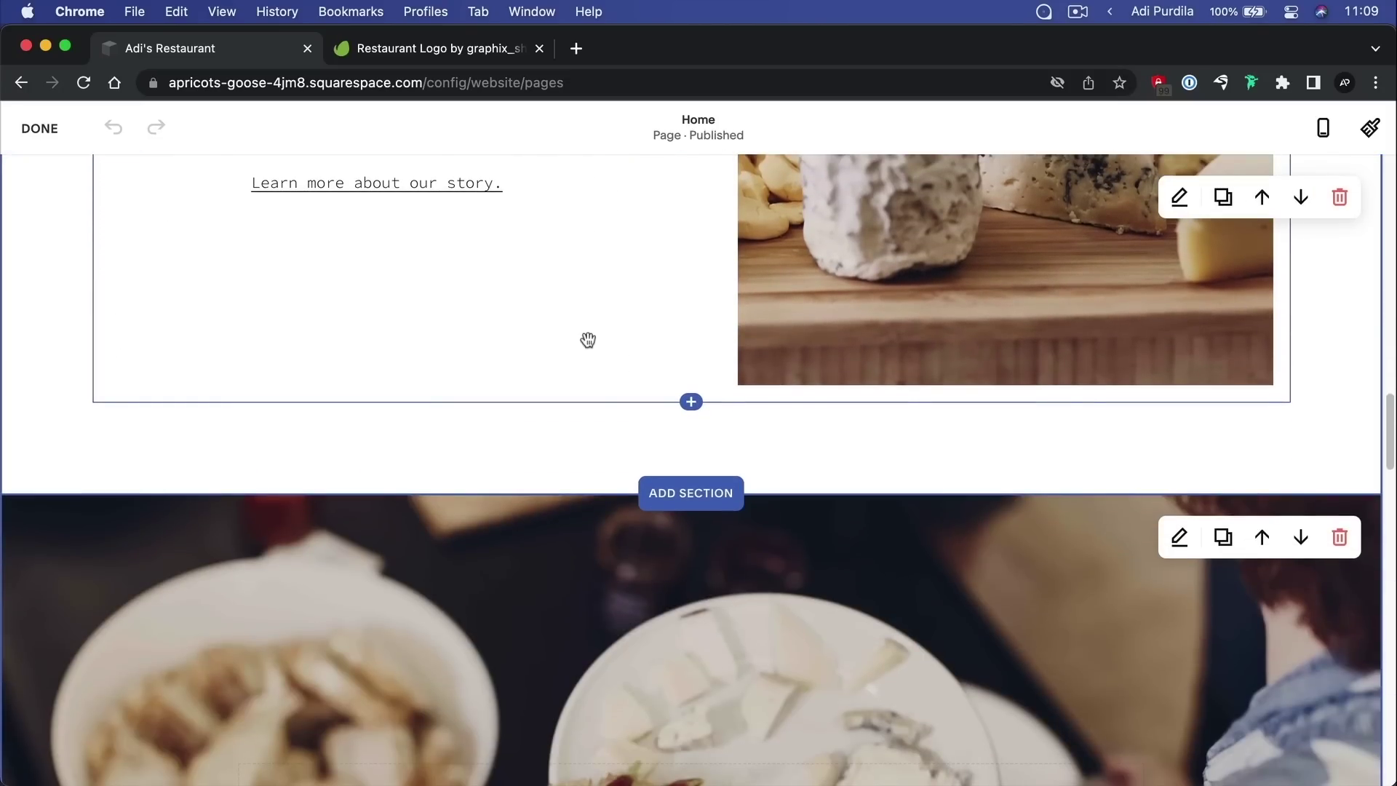
scroll(588, 340, "down", 10)
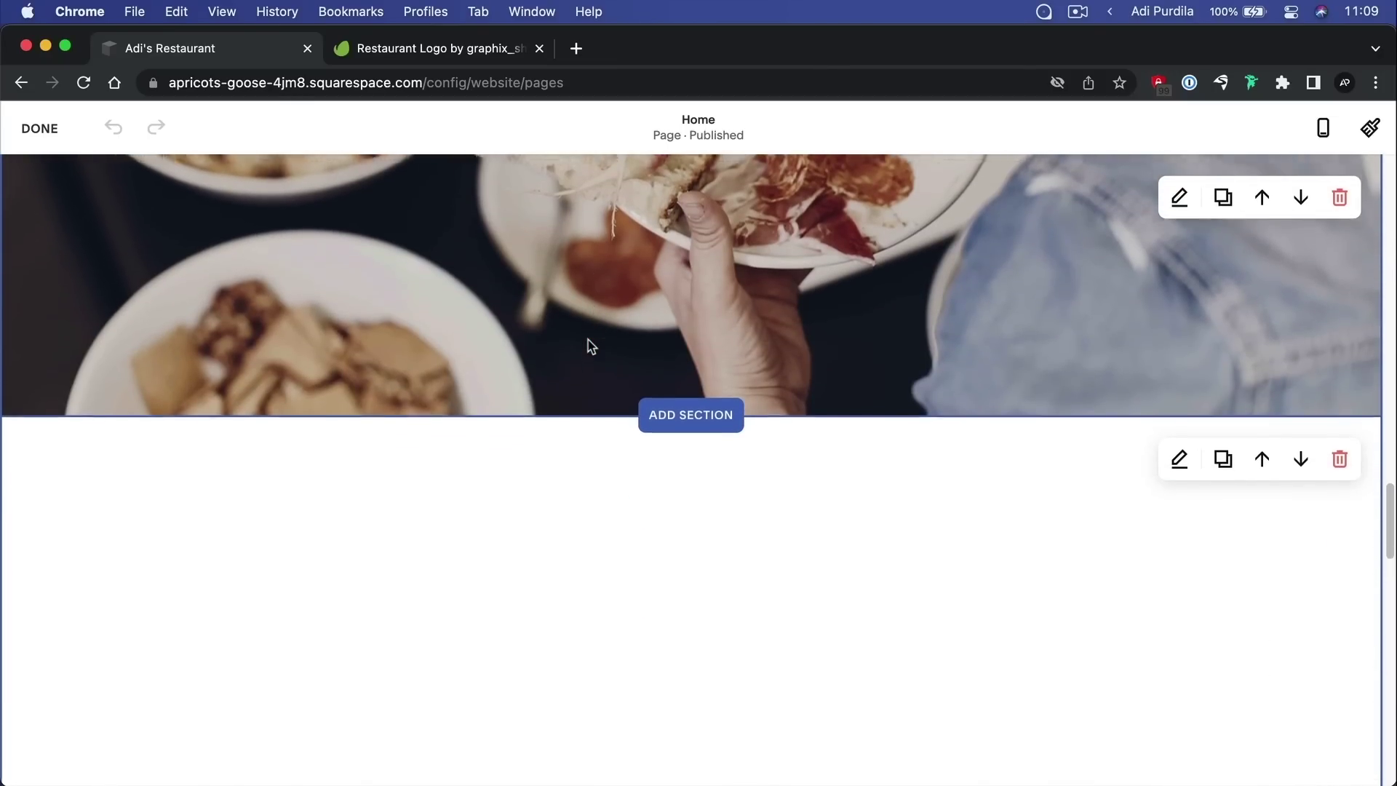
scroll(588, 346, "down", 5)
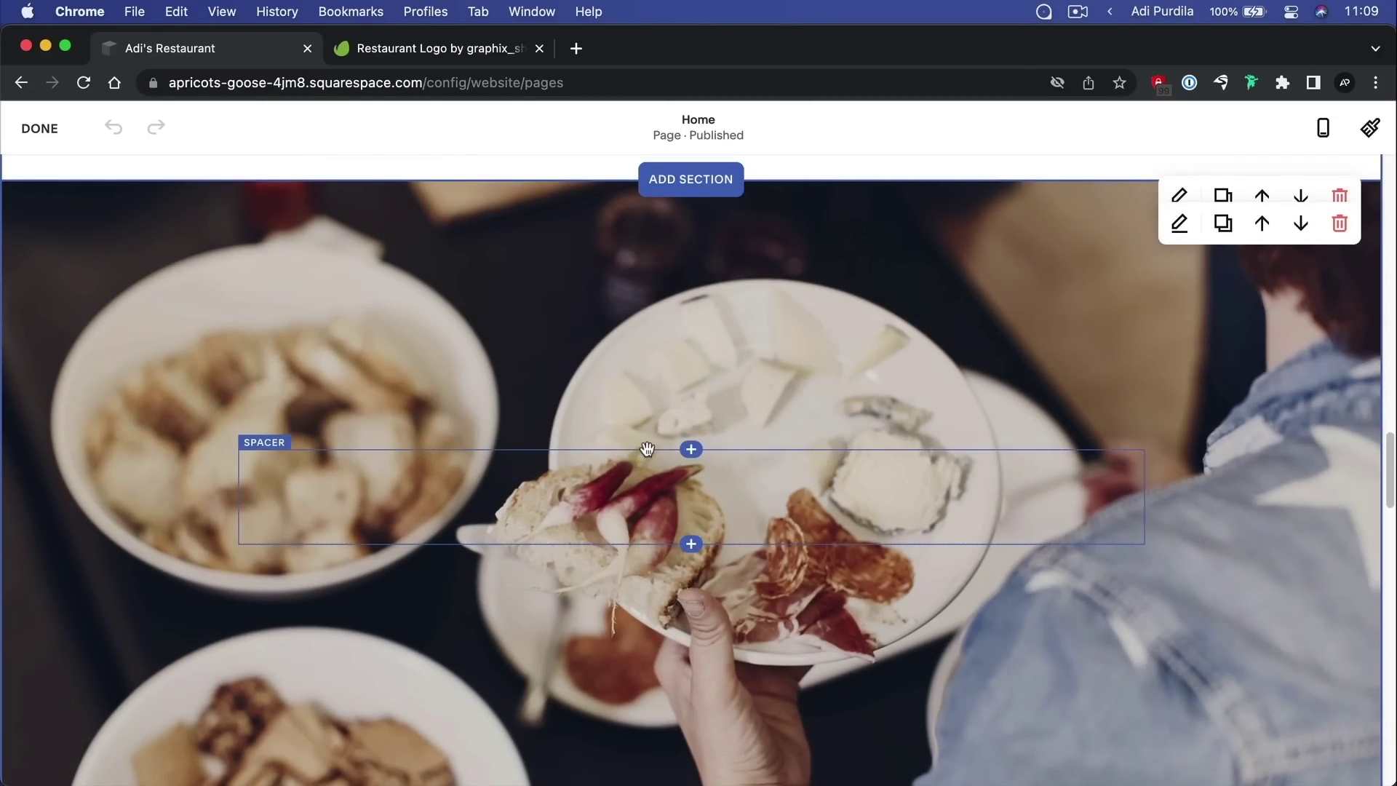
scroll(647, 453, "down", 1)
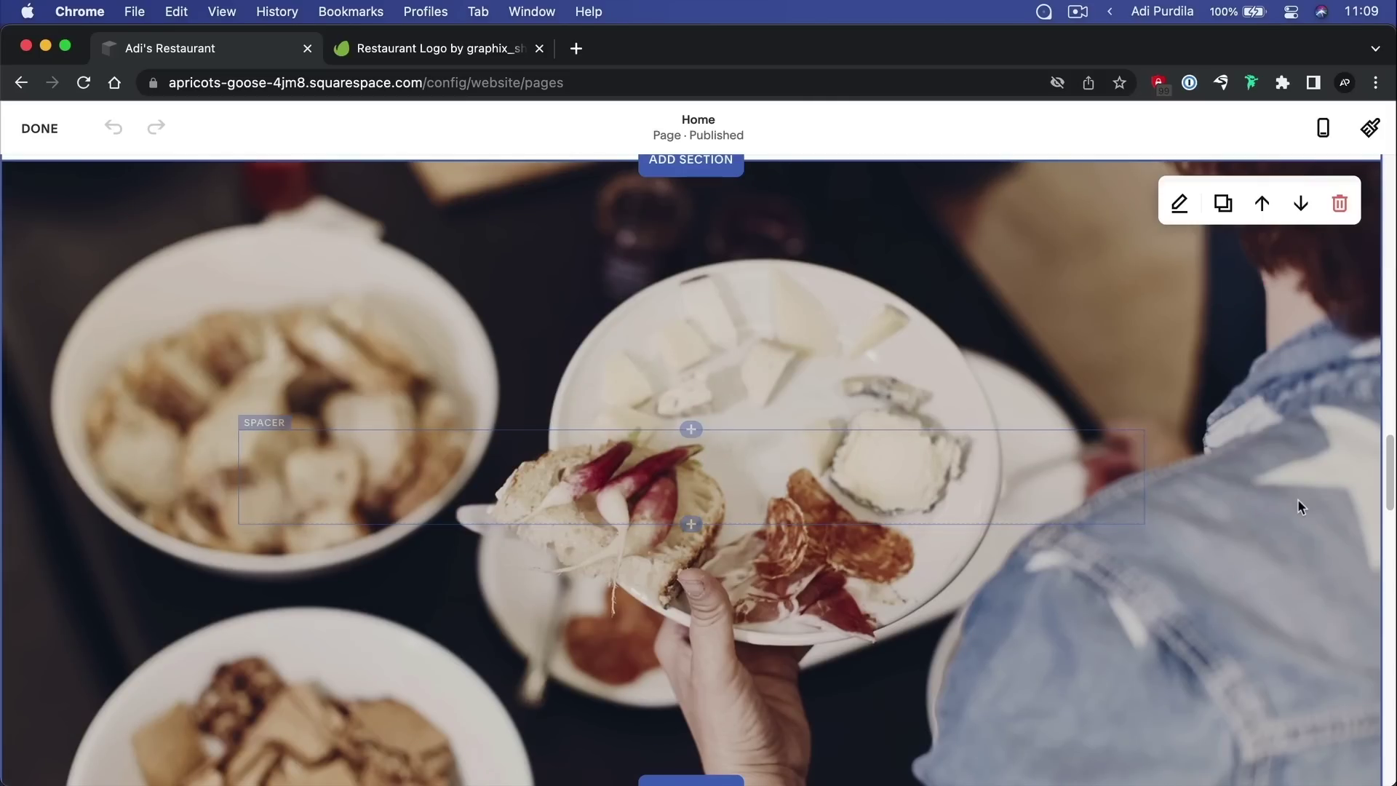
scroll(1297, 500, "down", 5)
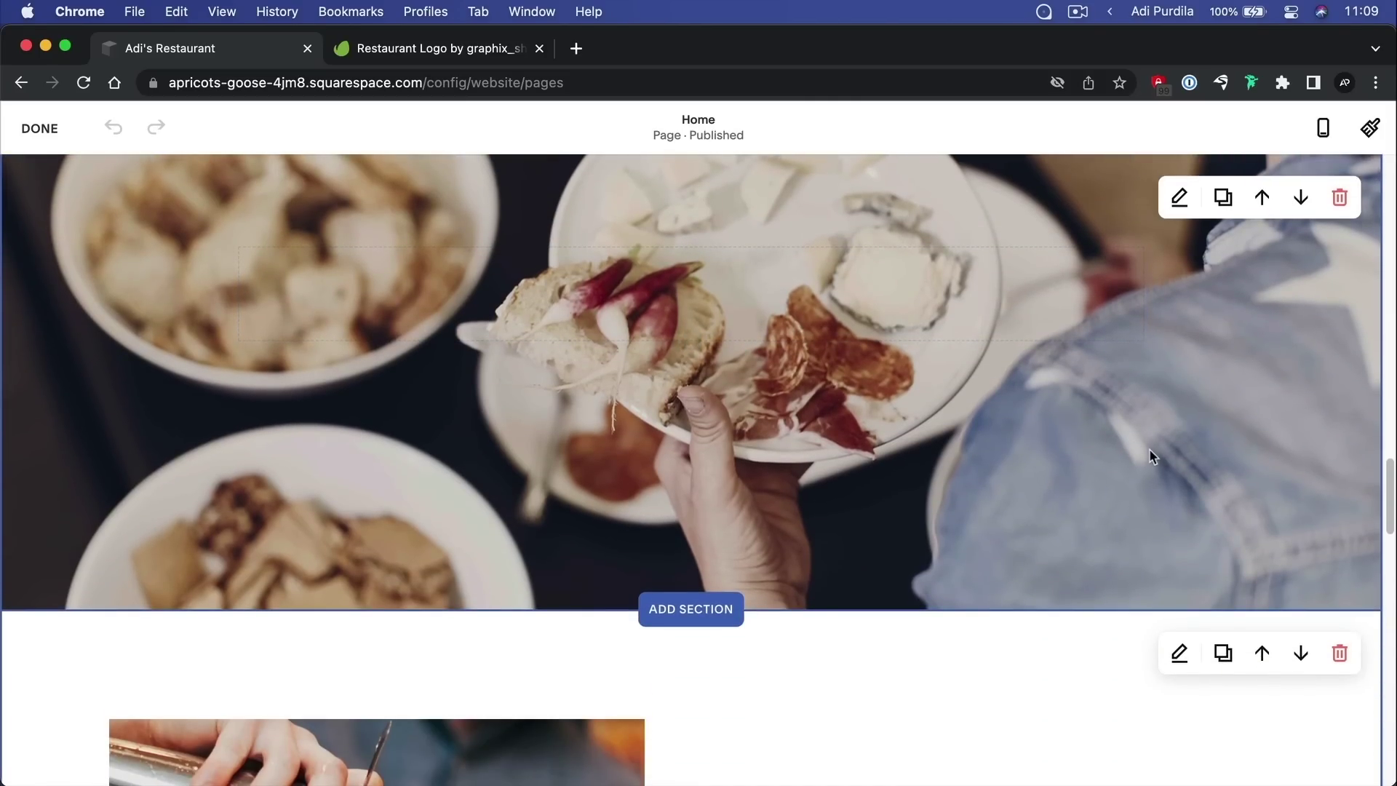
scroll(1253, 394, "up", 2)
scroll(1281, 407, "up", 2)
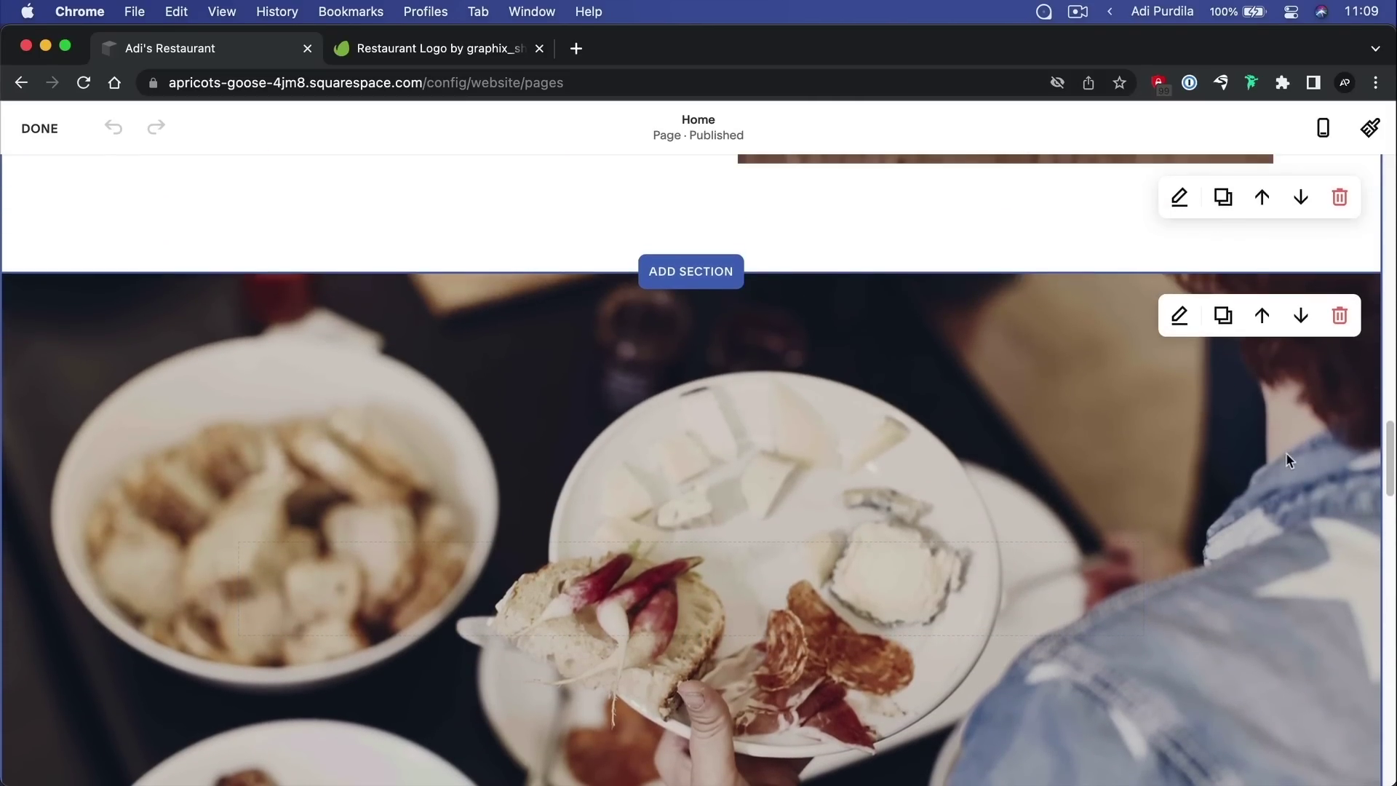
Remove the full-width food photograph section from the Home page
left_click(1339, 315)
left_click(817, 506)
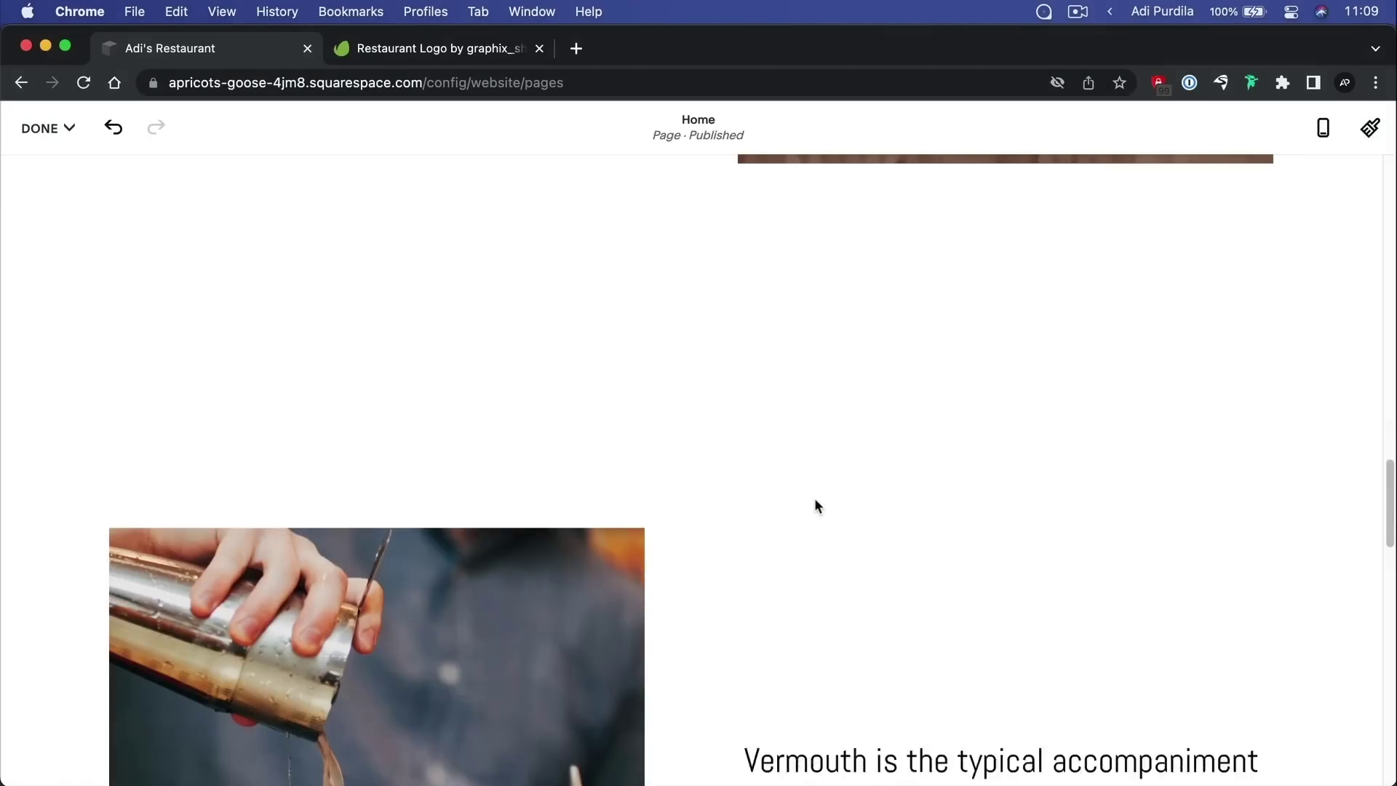
scroll(819, 498, "up", 3)
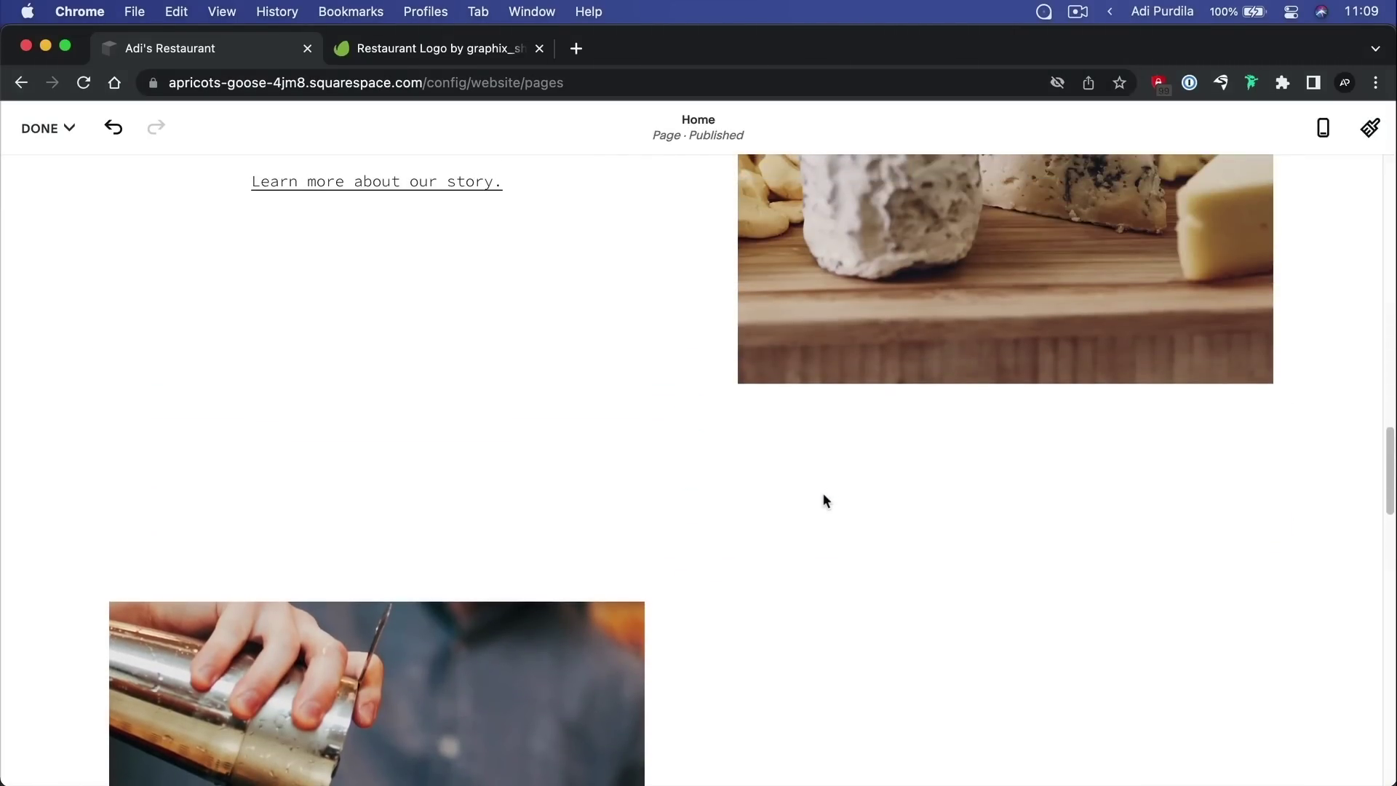
scroll(873, 474, "down", 5)
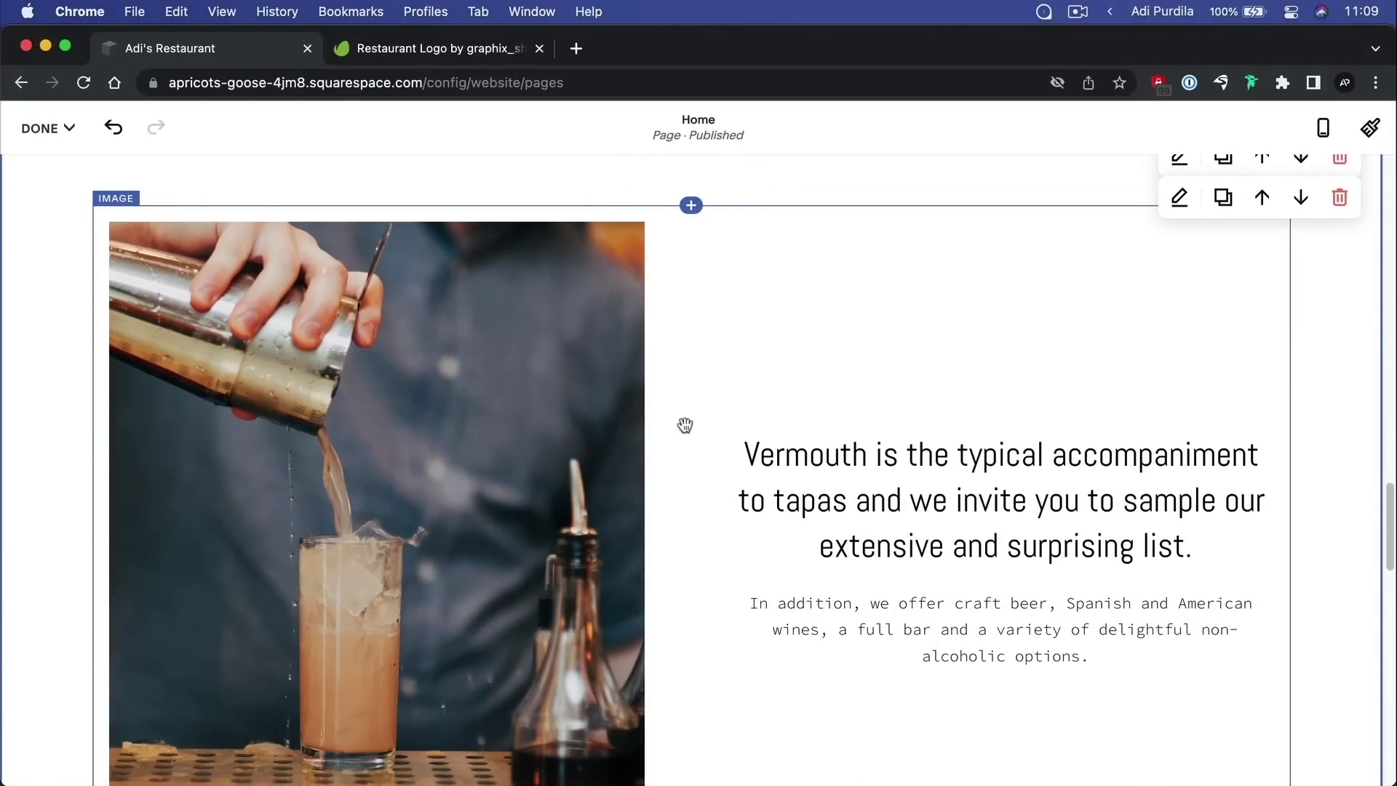
scroll(756, 445, "down", 5)
Move the cocktail Vermouth section up one place, above the cheese Tapas section
scroll(756, 444, "up", 18)
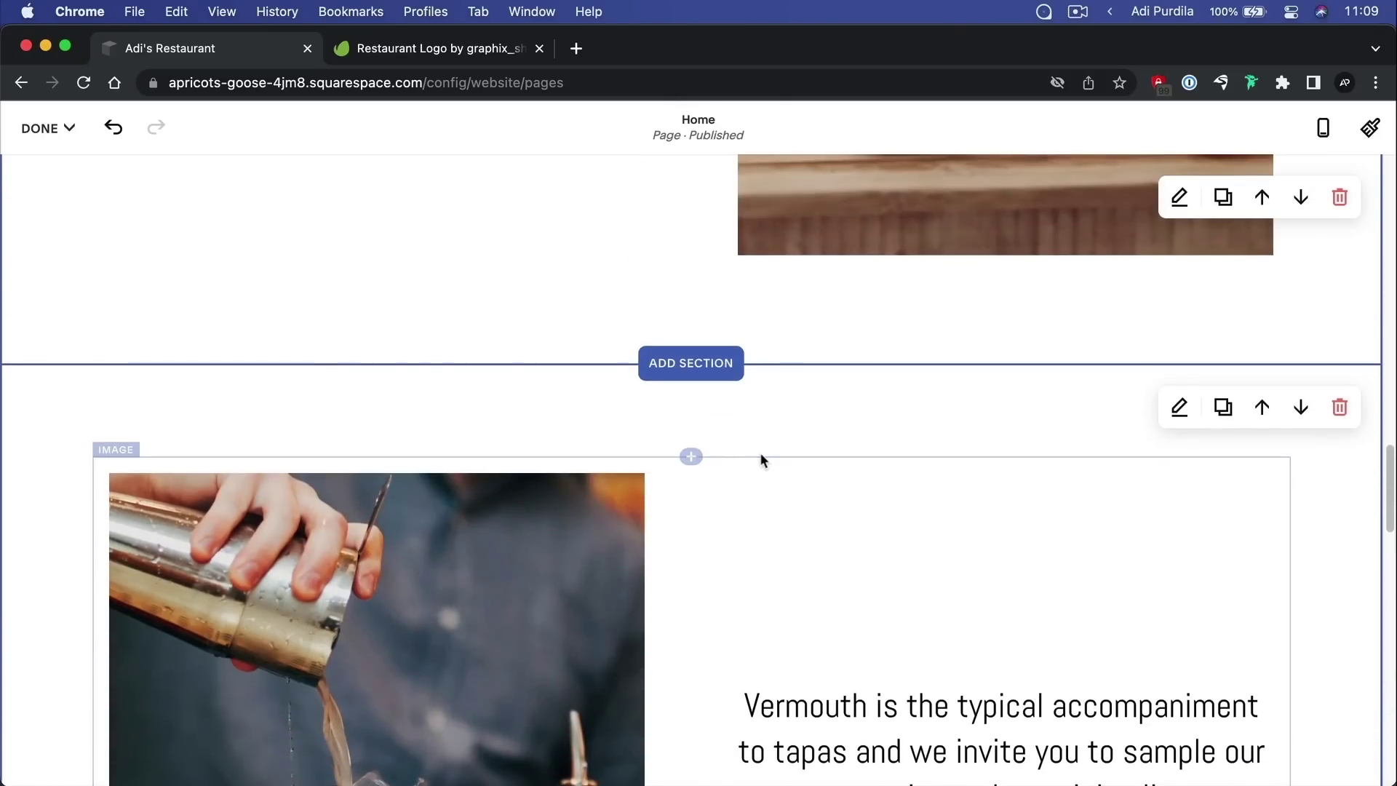
scroll(766, 466, "up", 2)
scroll(765, 466, "down", 12)
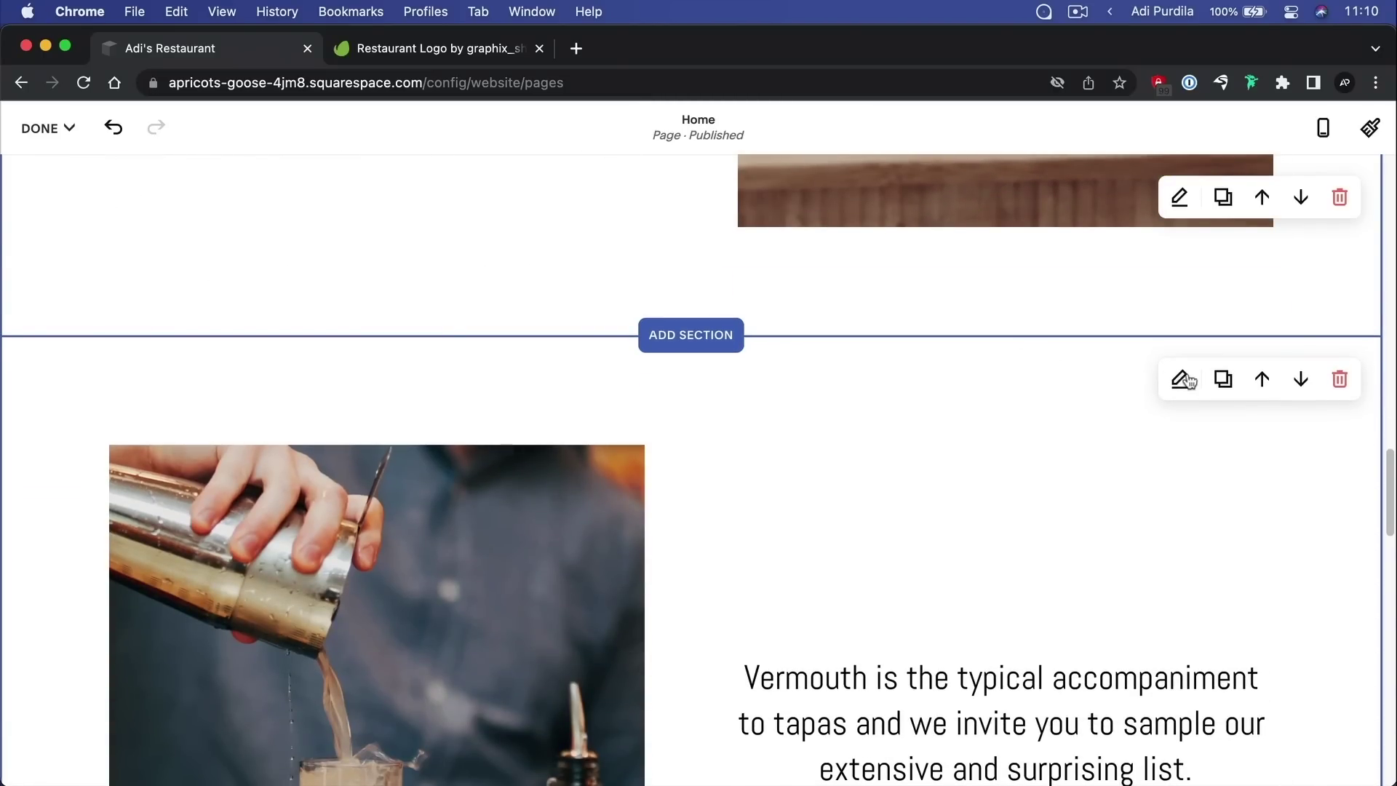
left_click(1263, 380)
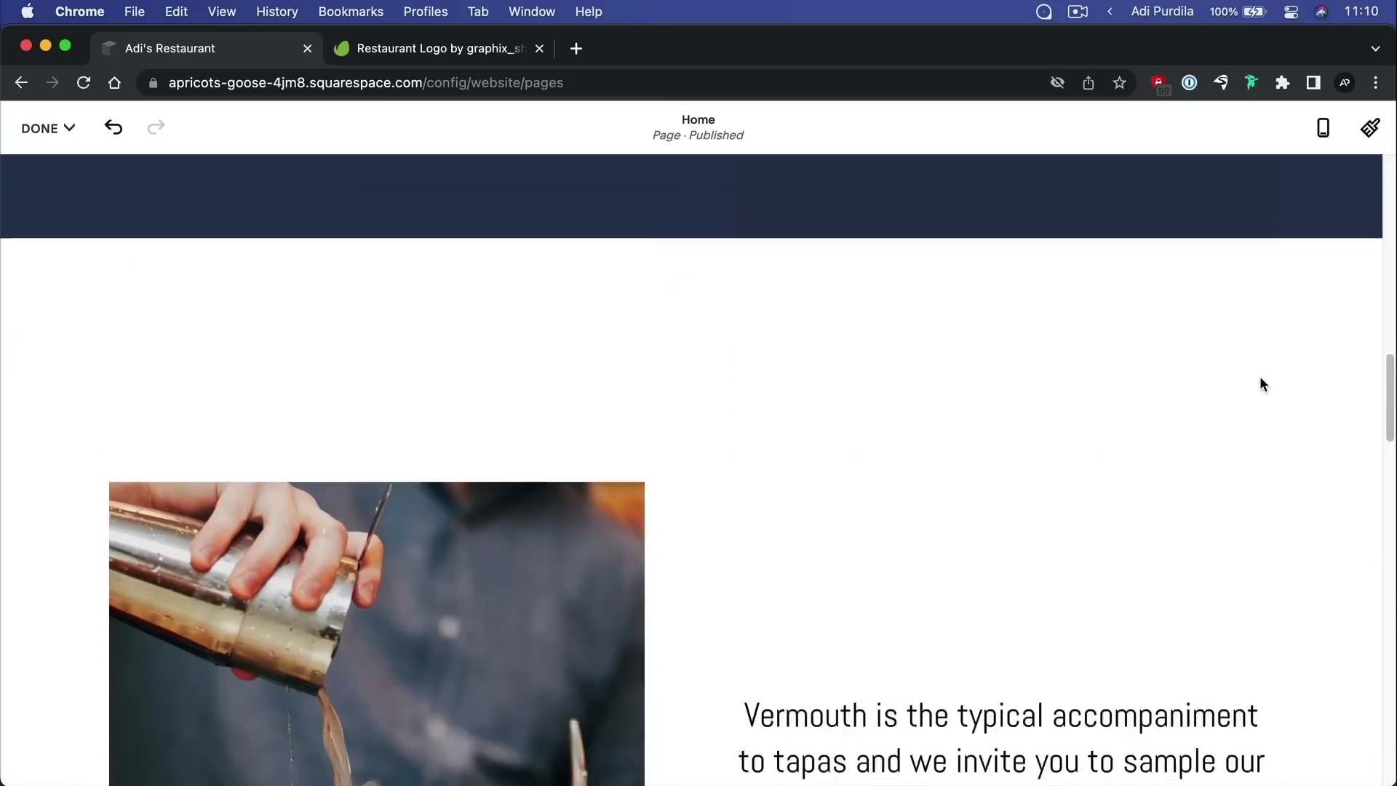
scroll(796, 457, "up", 4)
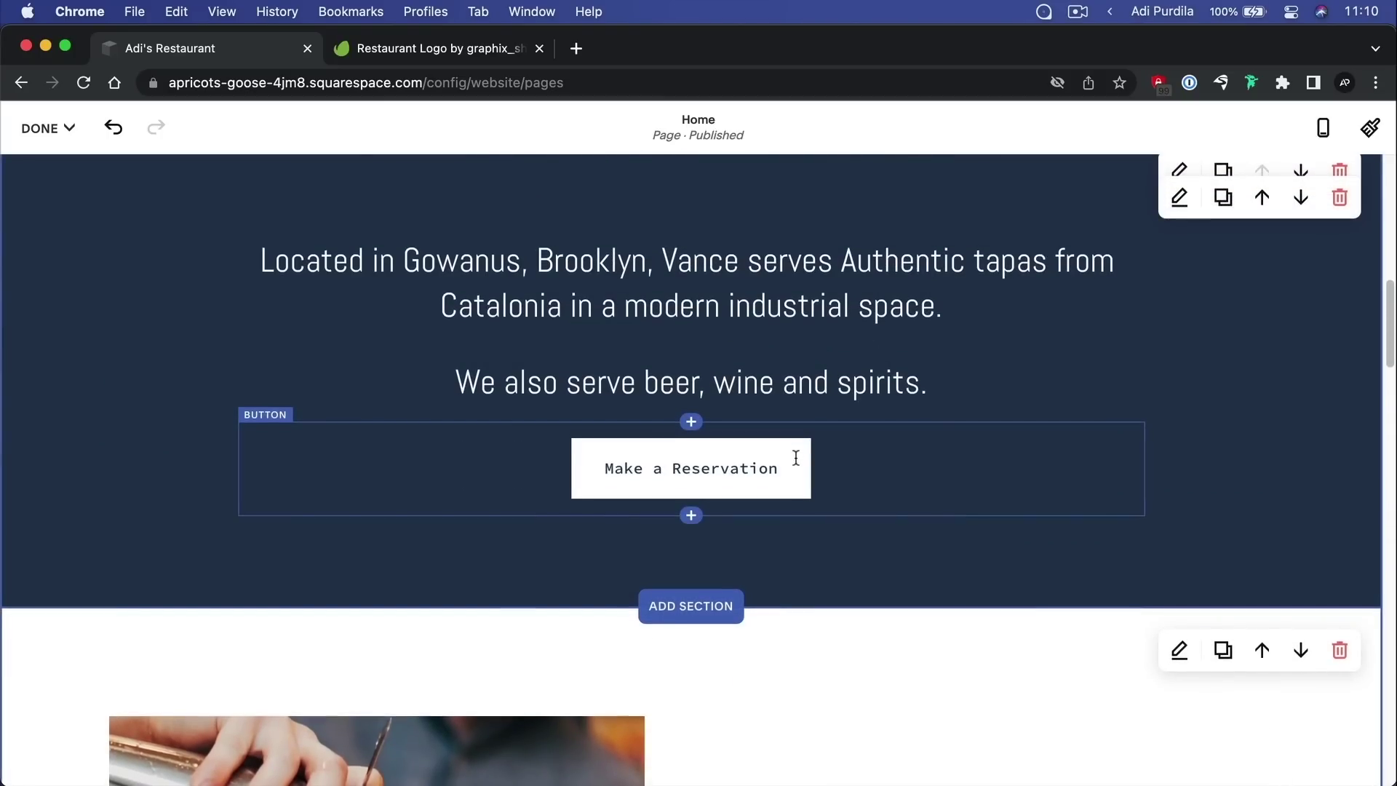
scroll(796, 457, "down", 5)
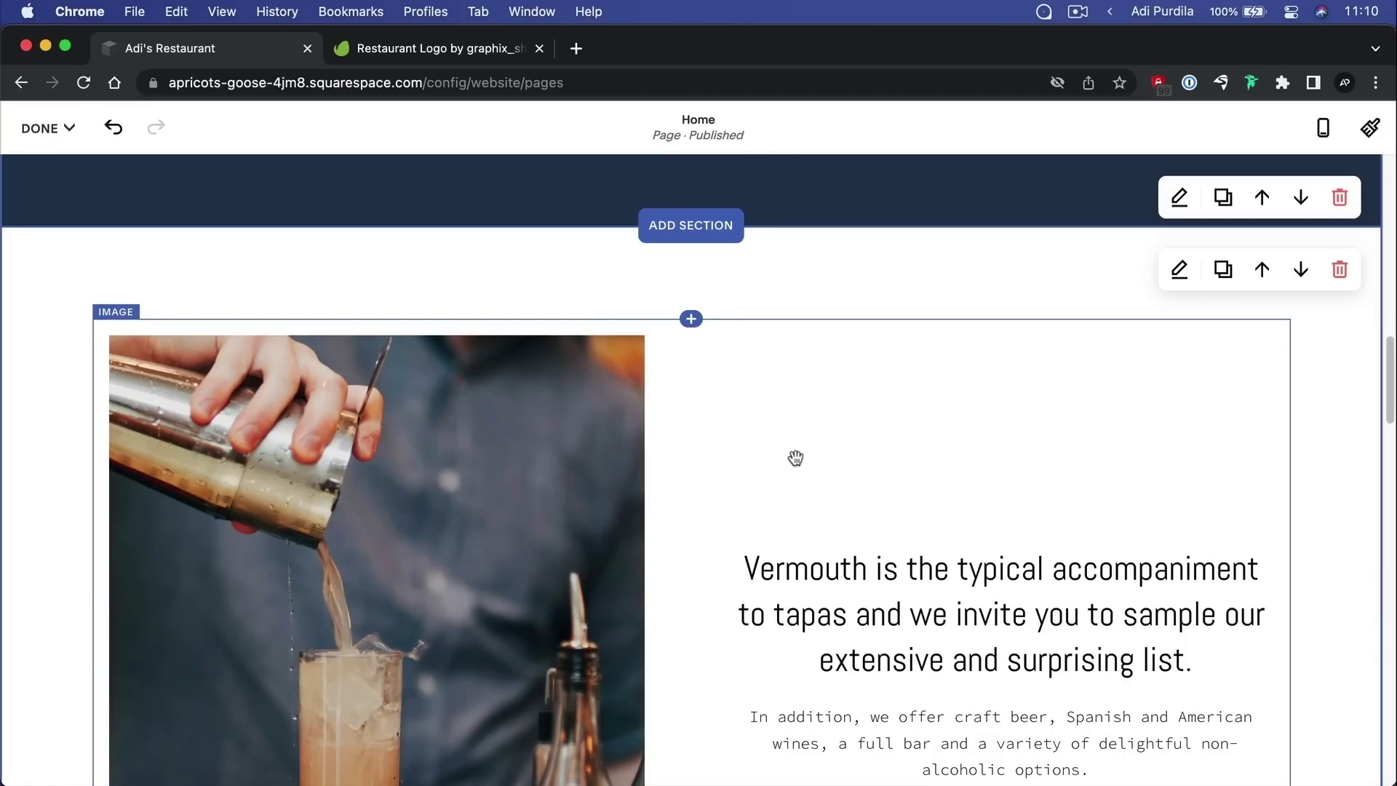
Try small, large and custom 46 section heights, settling on medium
left_click(1181, 270)
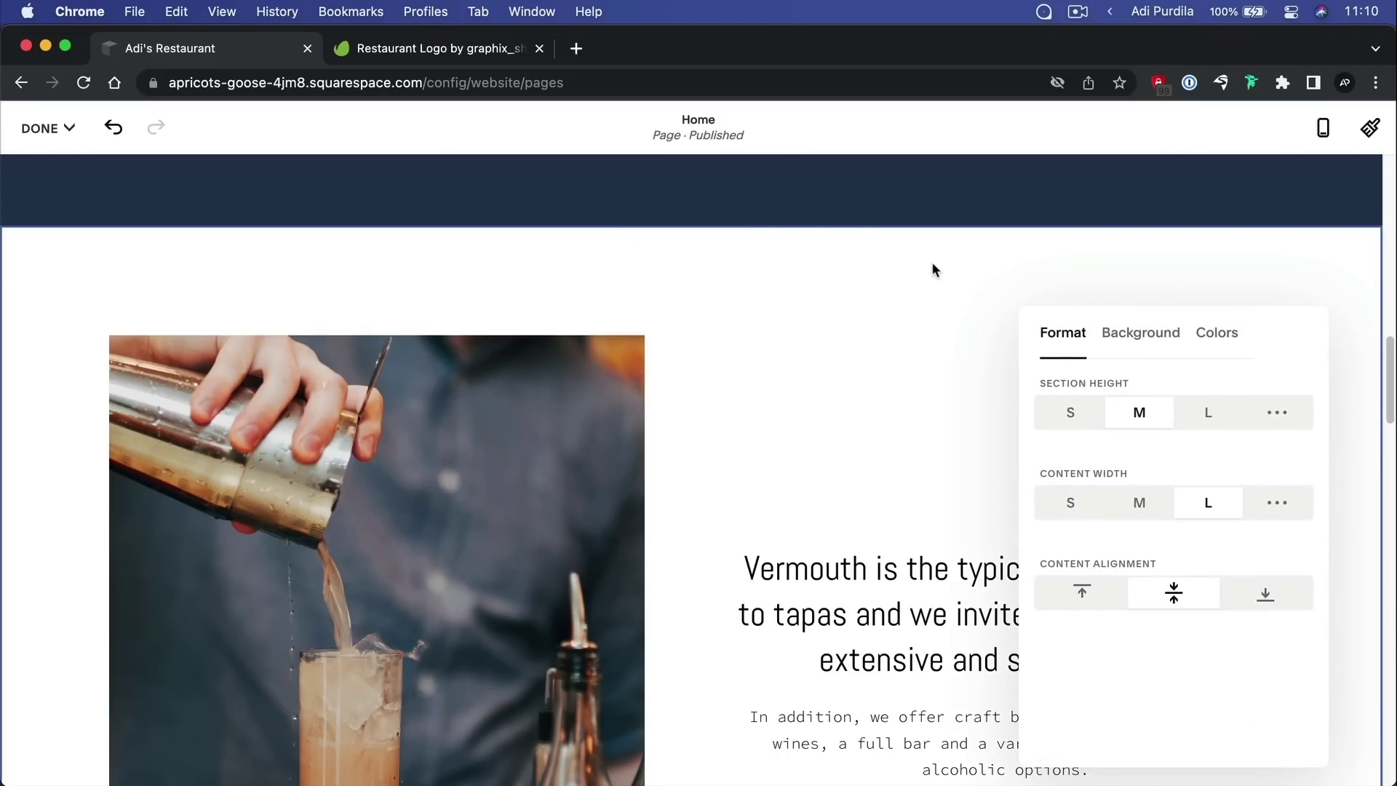
scroll(867, 321, "down", 3)
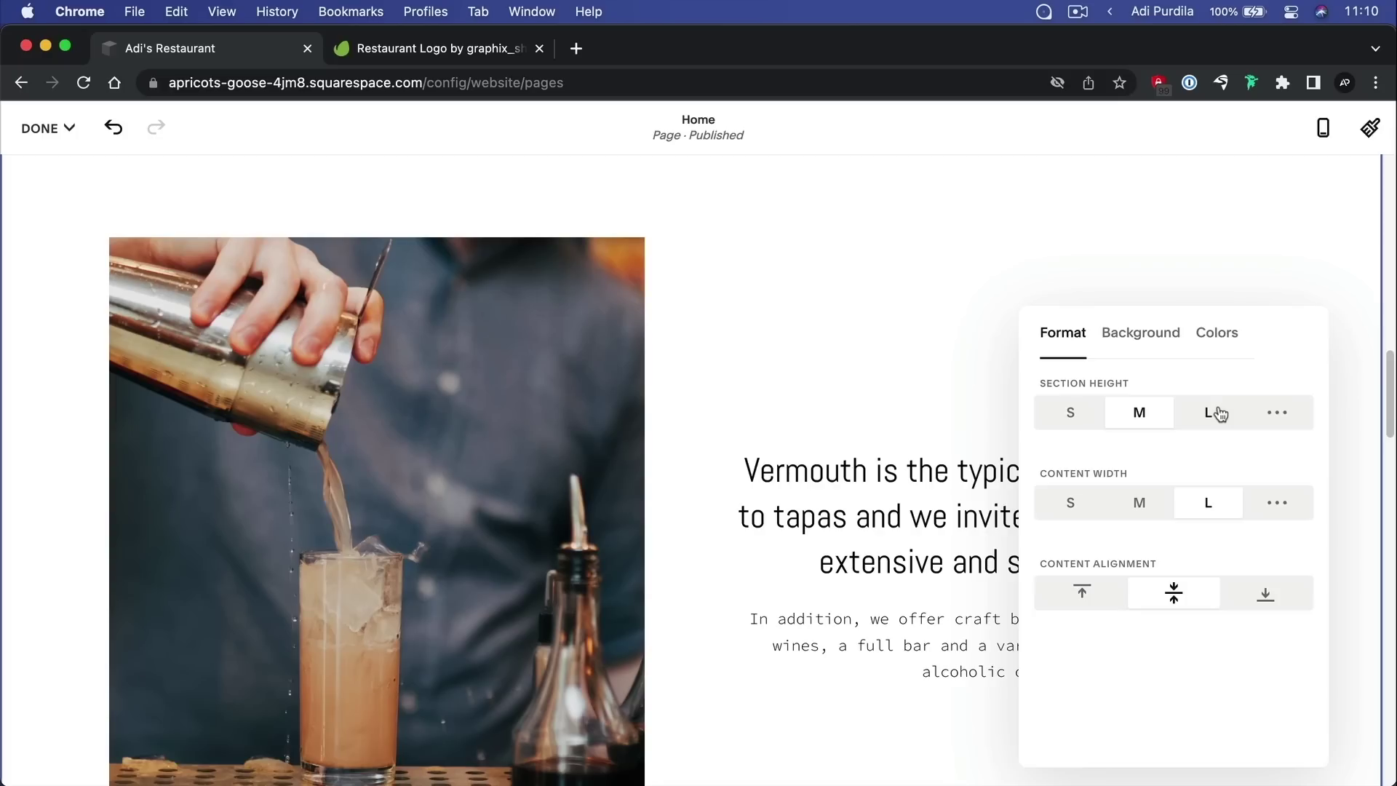
scroll(873, 415, "down", 1)
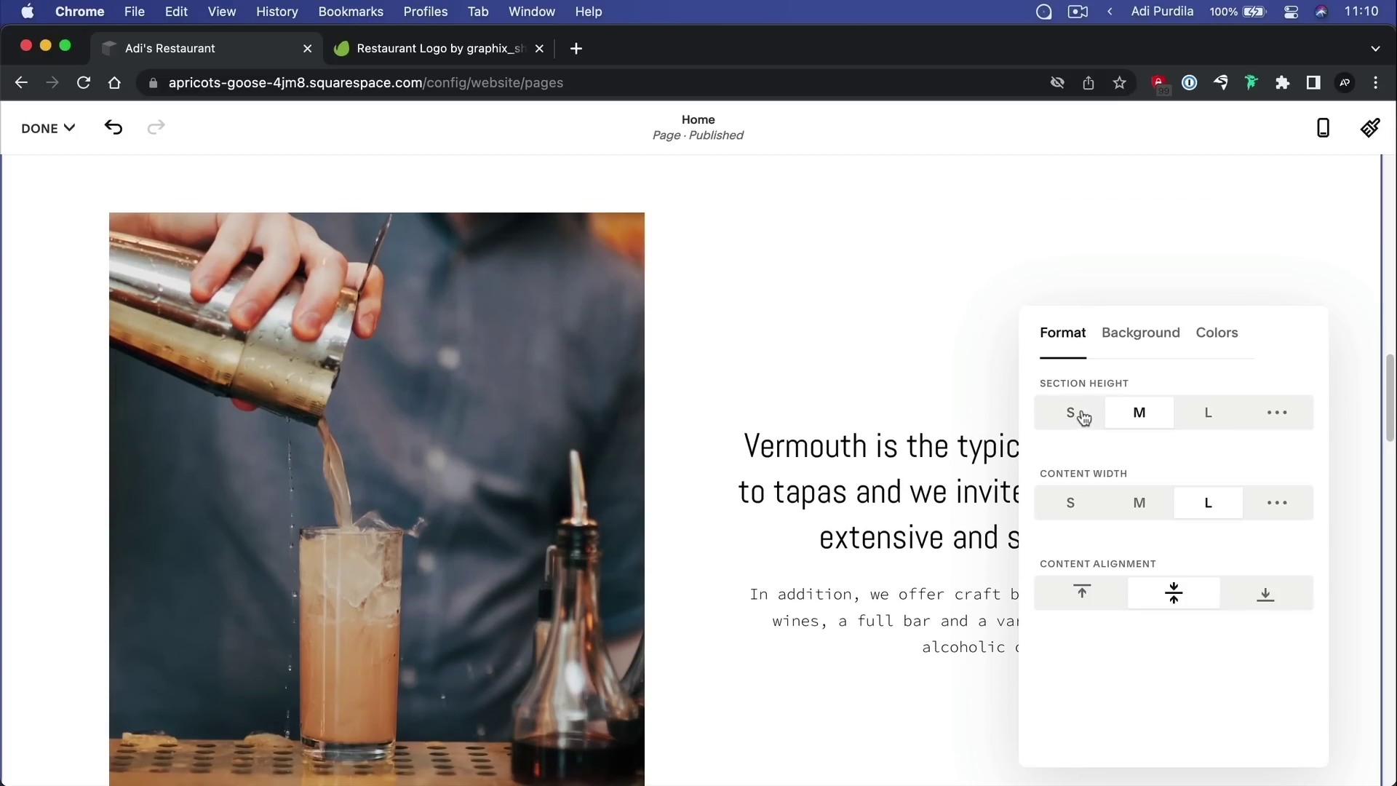
left_click(1083, 414)
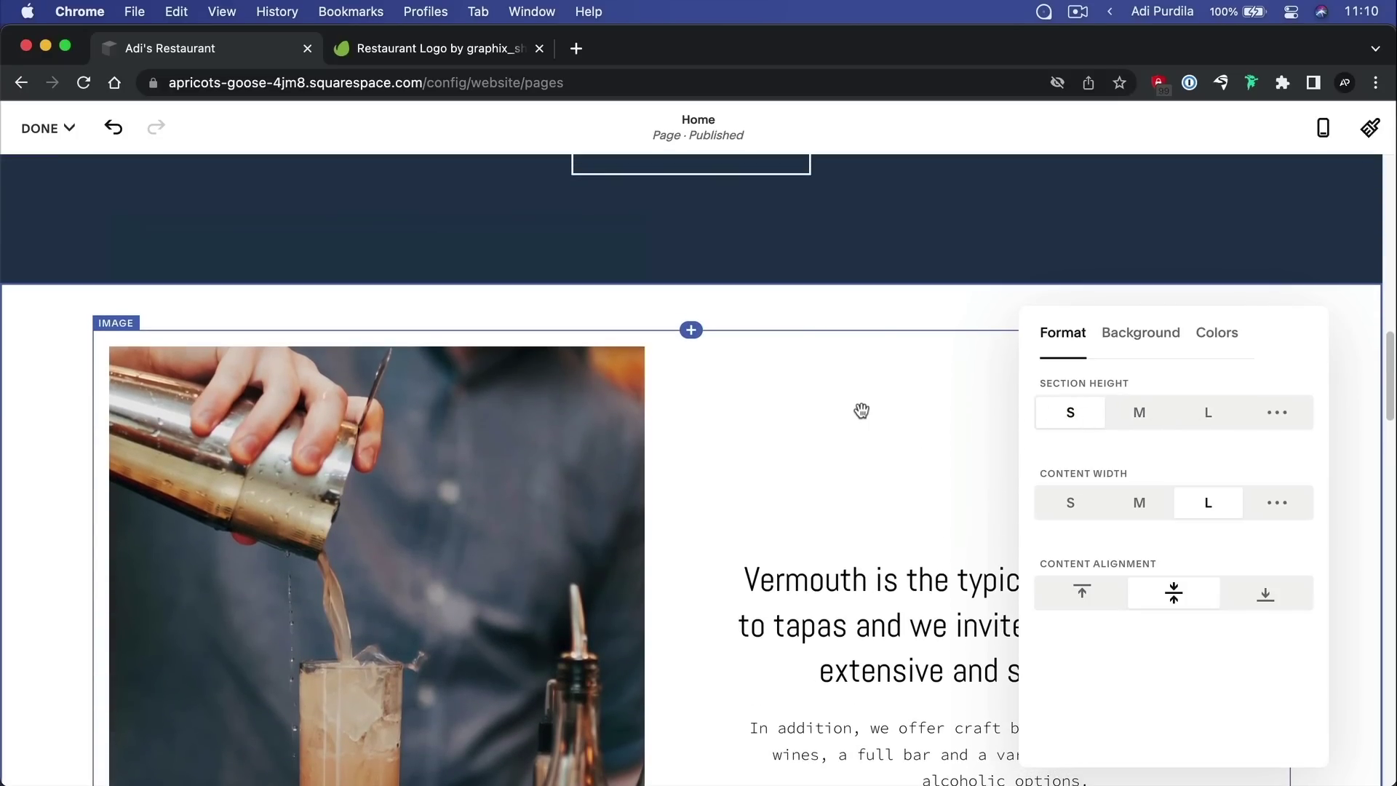
left_click(1139, 413)
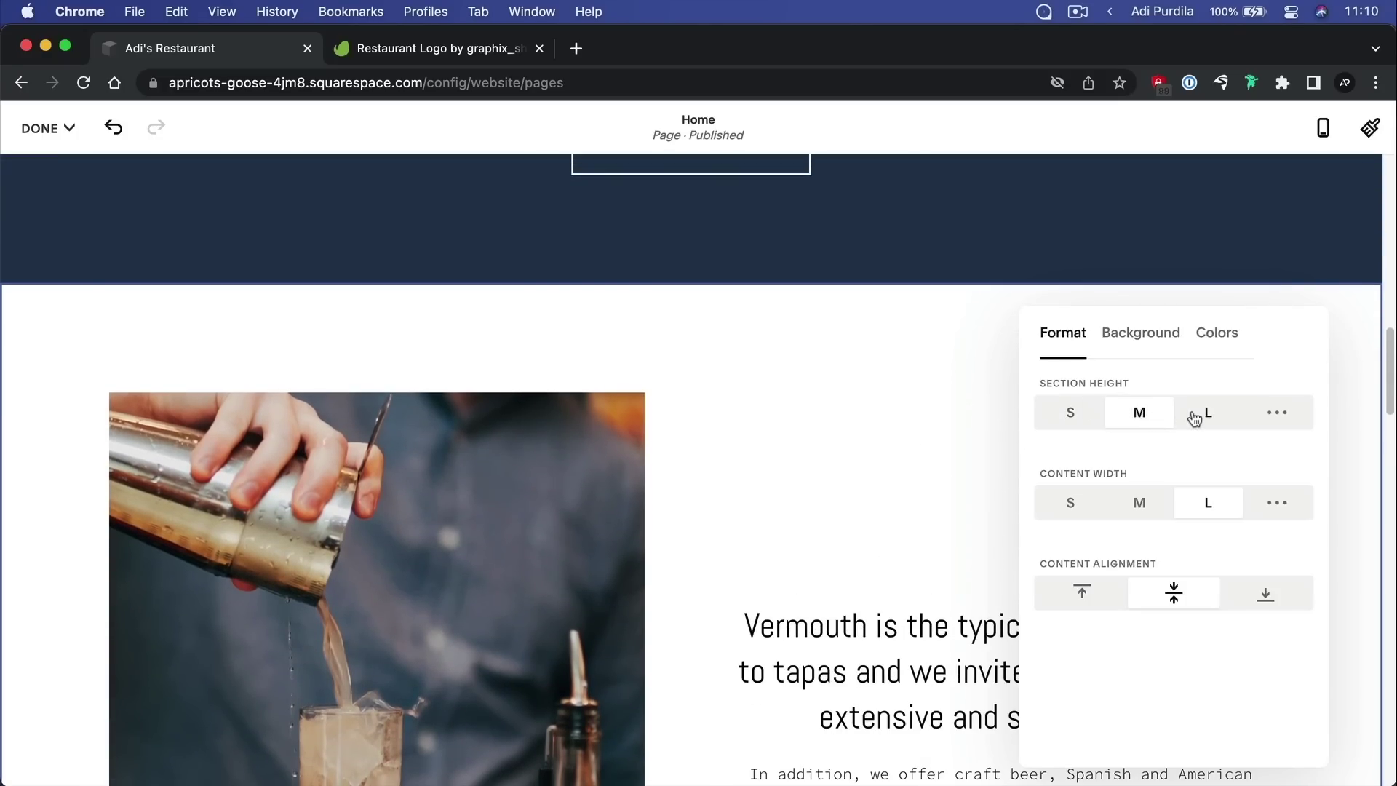
left_click(1206, 415)
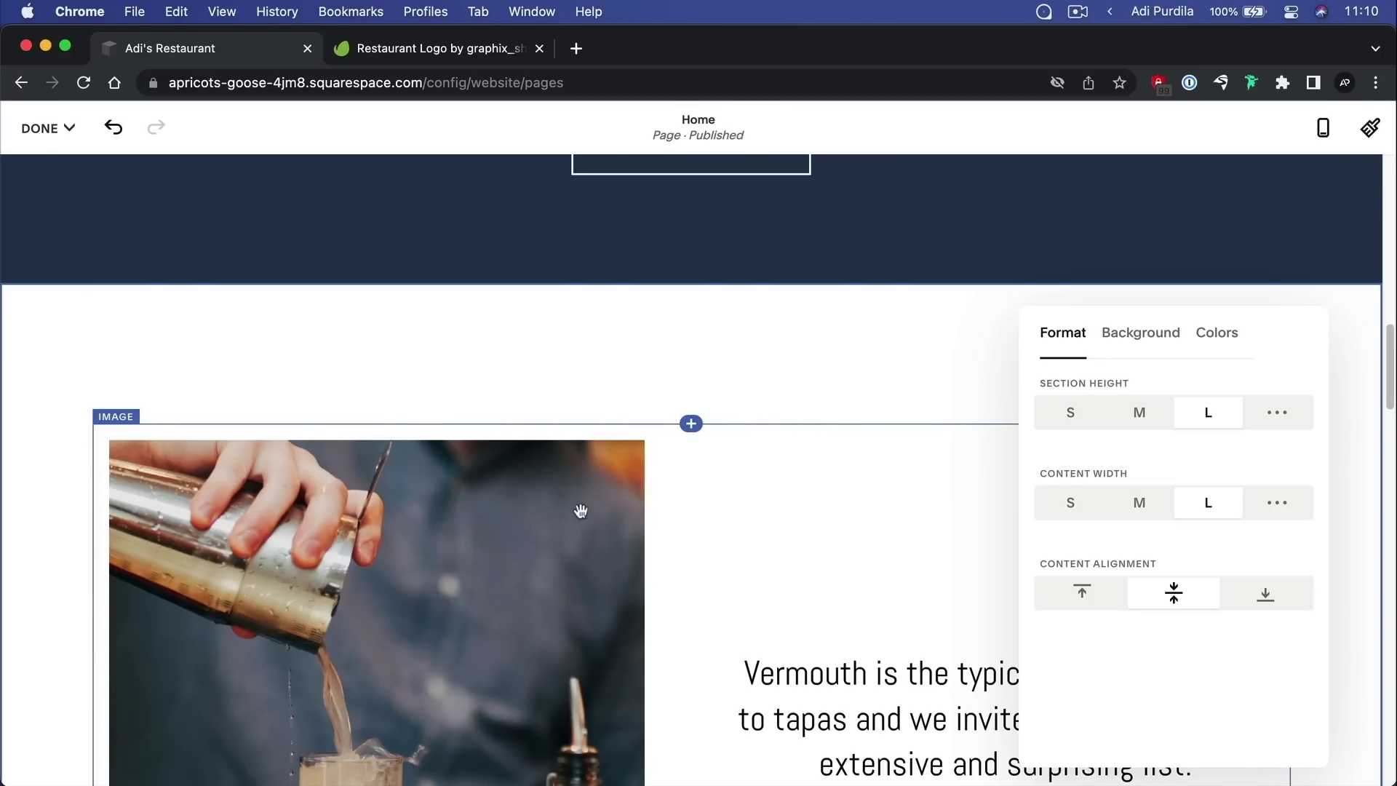
left_click(1278, 412)
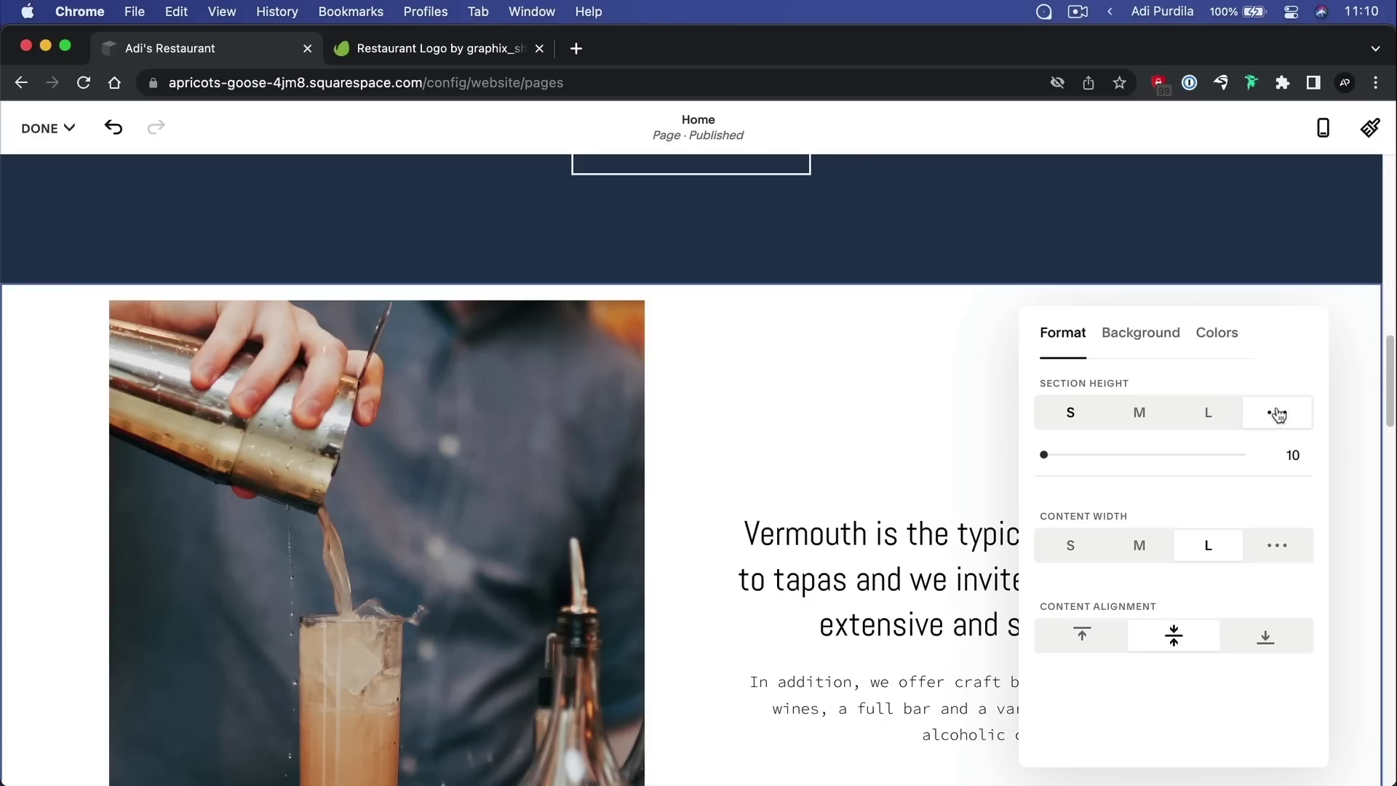
left_click_drag(1045, 453, 1154, 455)
left_click(1148, 411)
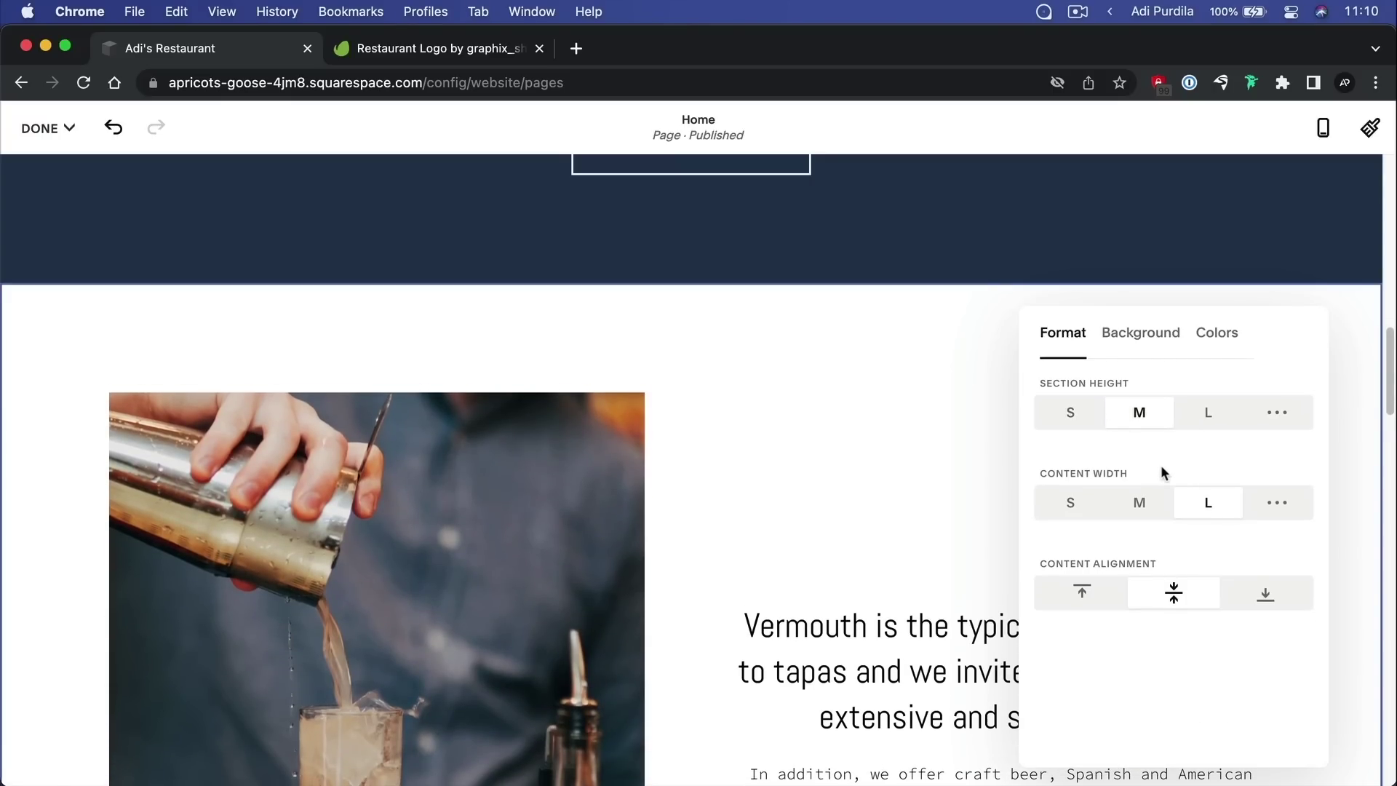
Try medium, small and custom content widths, then set Content Width to L
scroll(1103, 477, "down", 1)
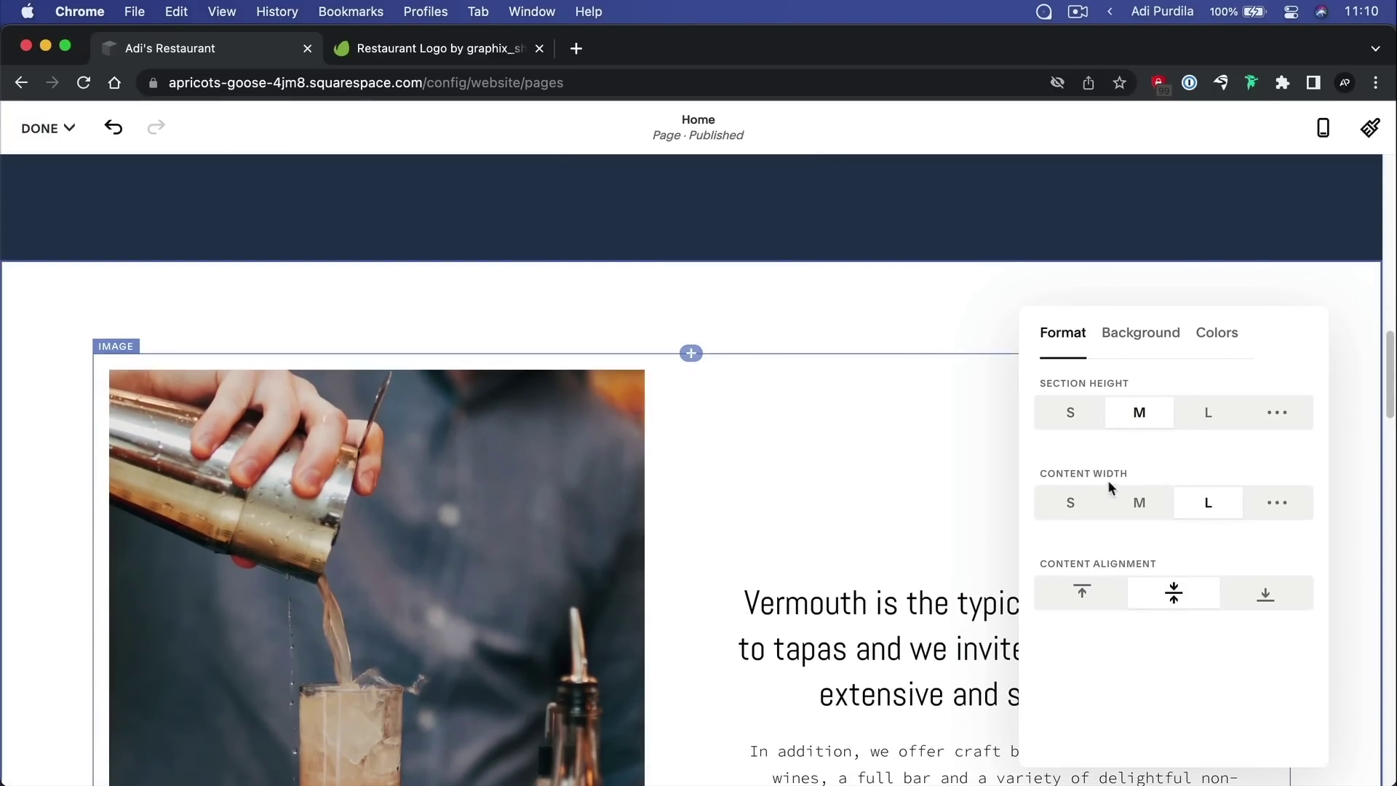
left_click(1140, 505)
left_click(1071, 502)
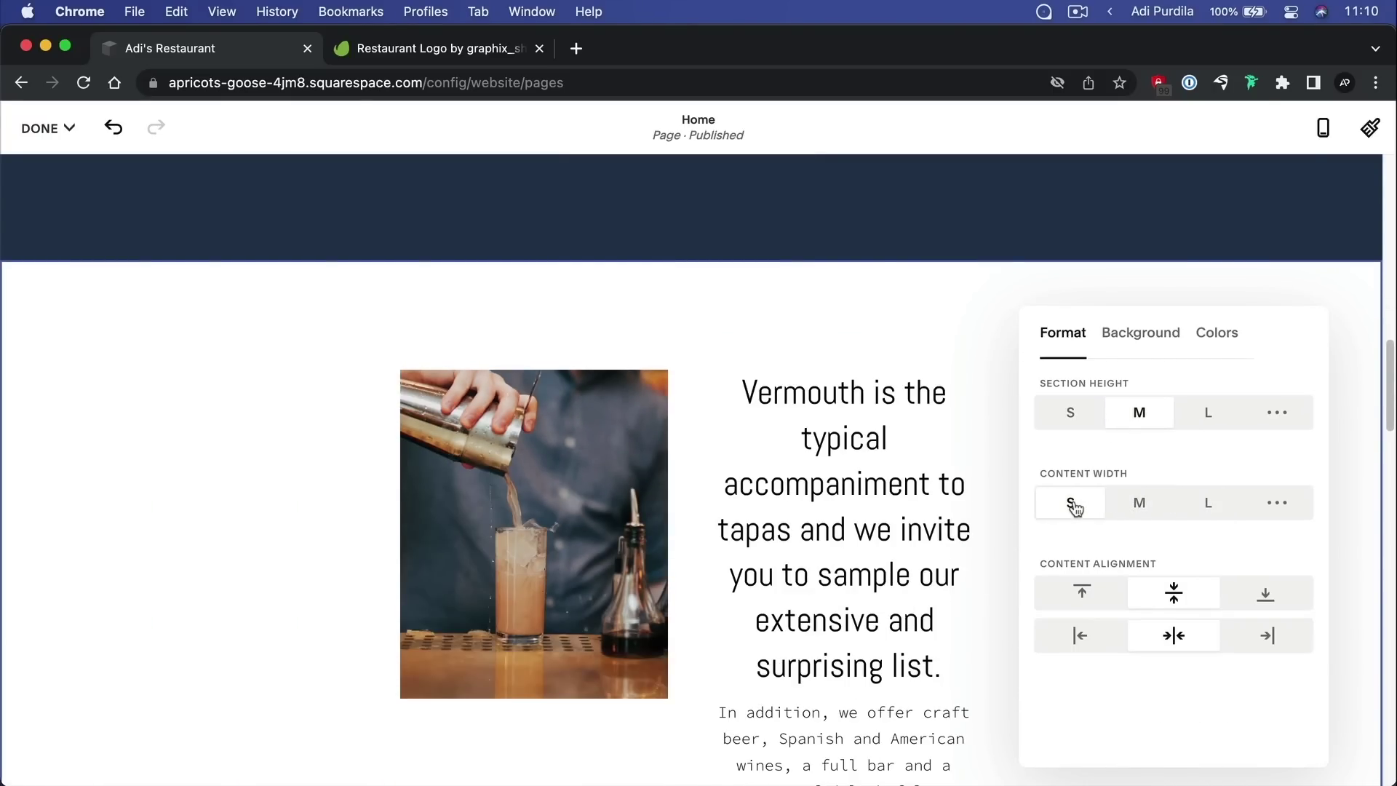
left_click(1139, 503)
left_click(1214, 504)
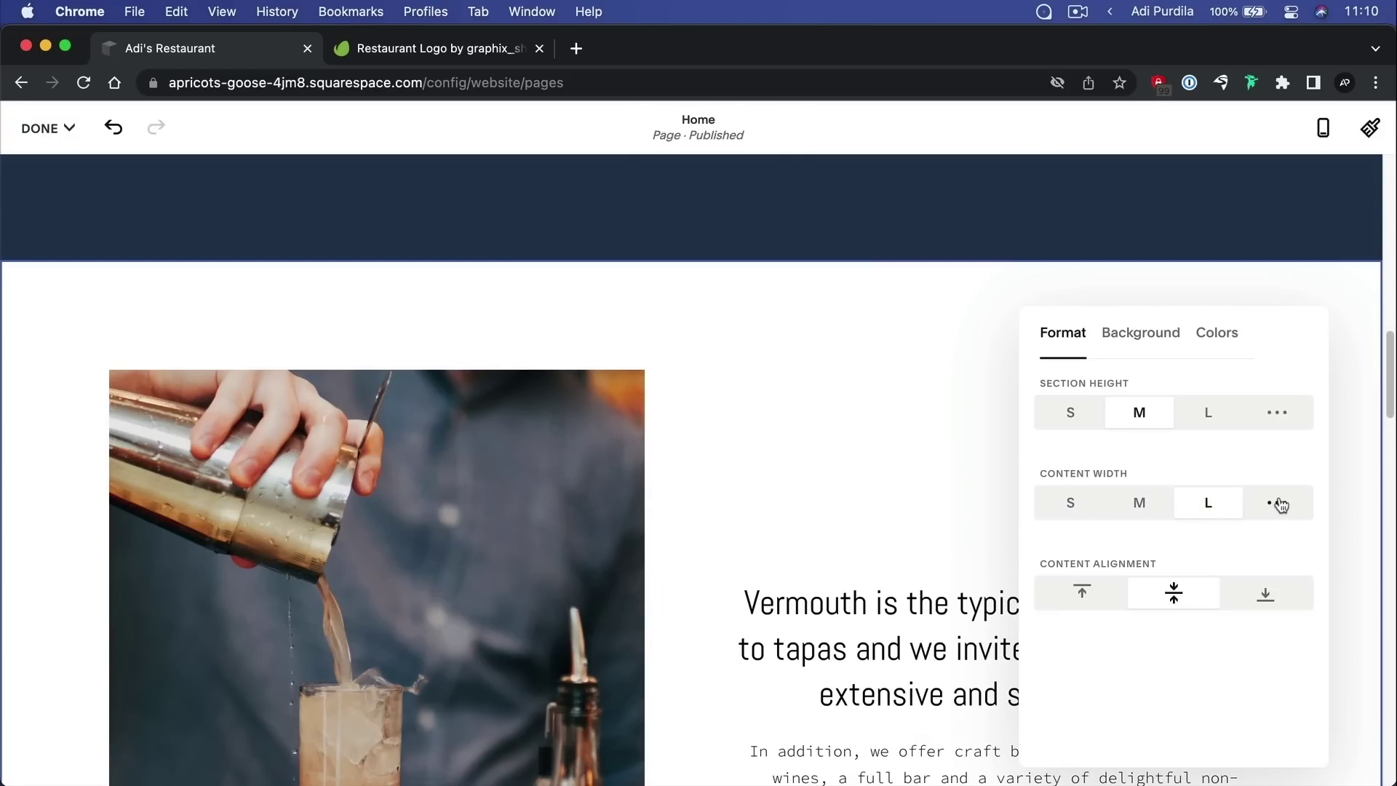
left_click(1280, 503)
left_click_drag(1239, 545, 1279, 539)
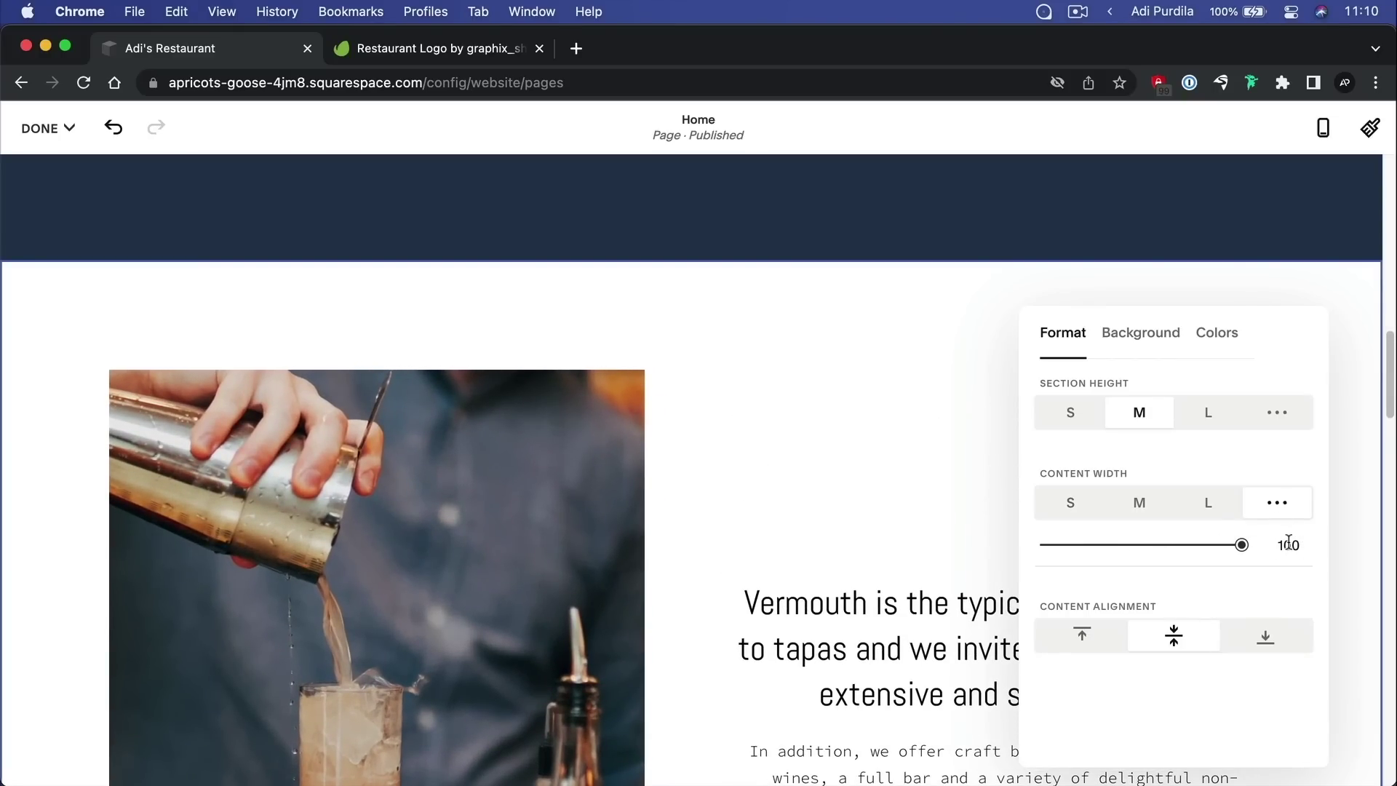
left_click(1211, 508)
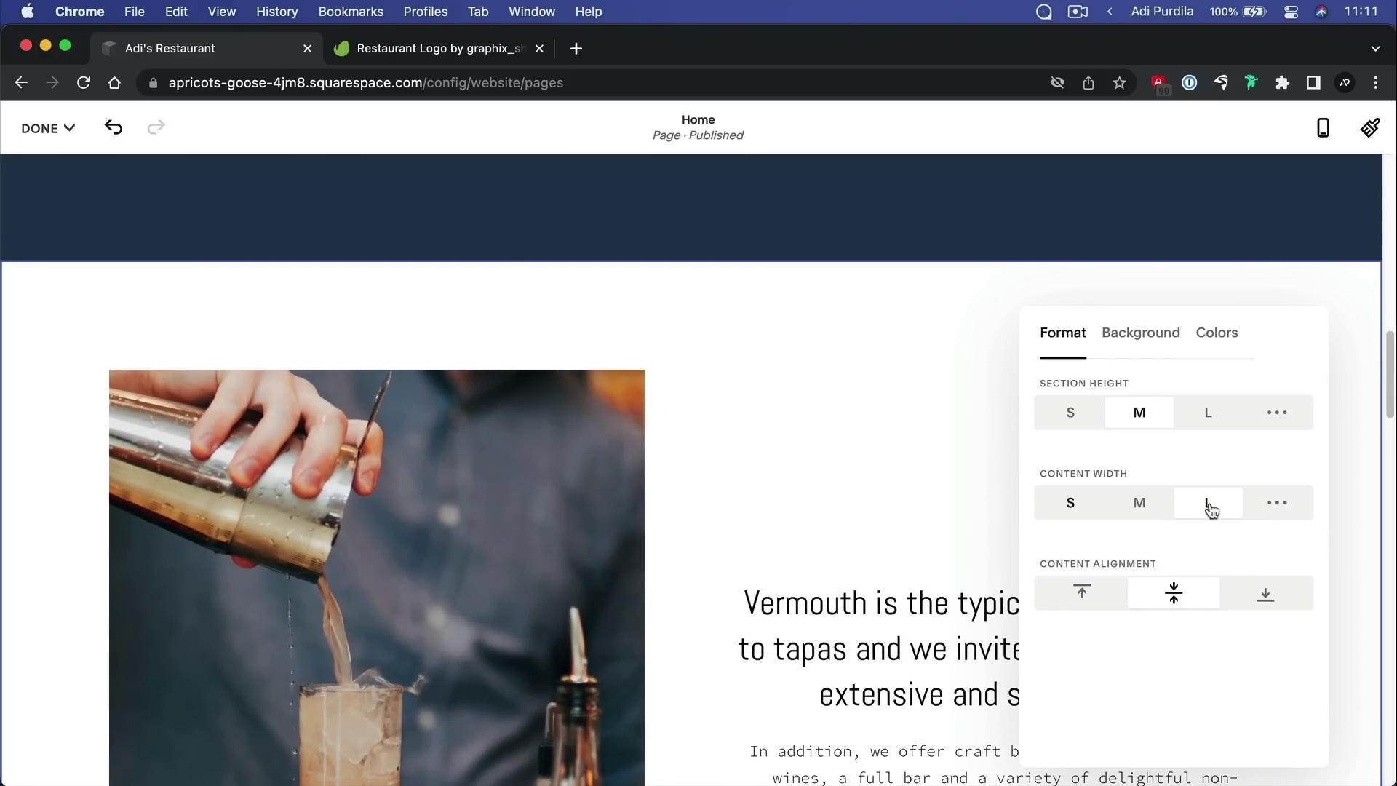
Test top and bottom content alignment, then return it to middle
scroll(1136, 553, "down", 2)
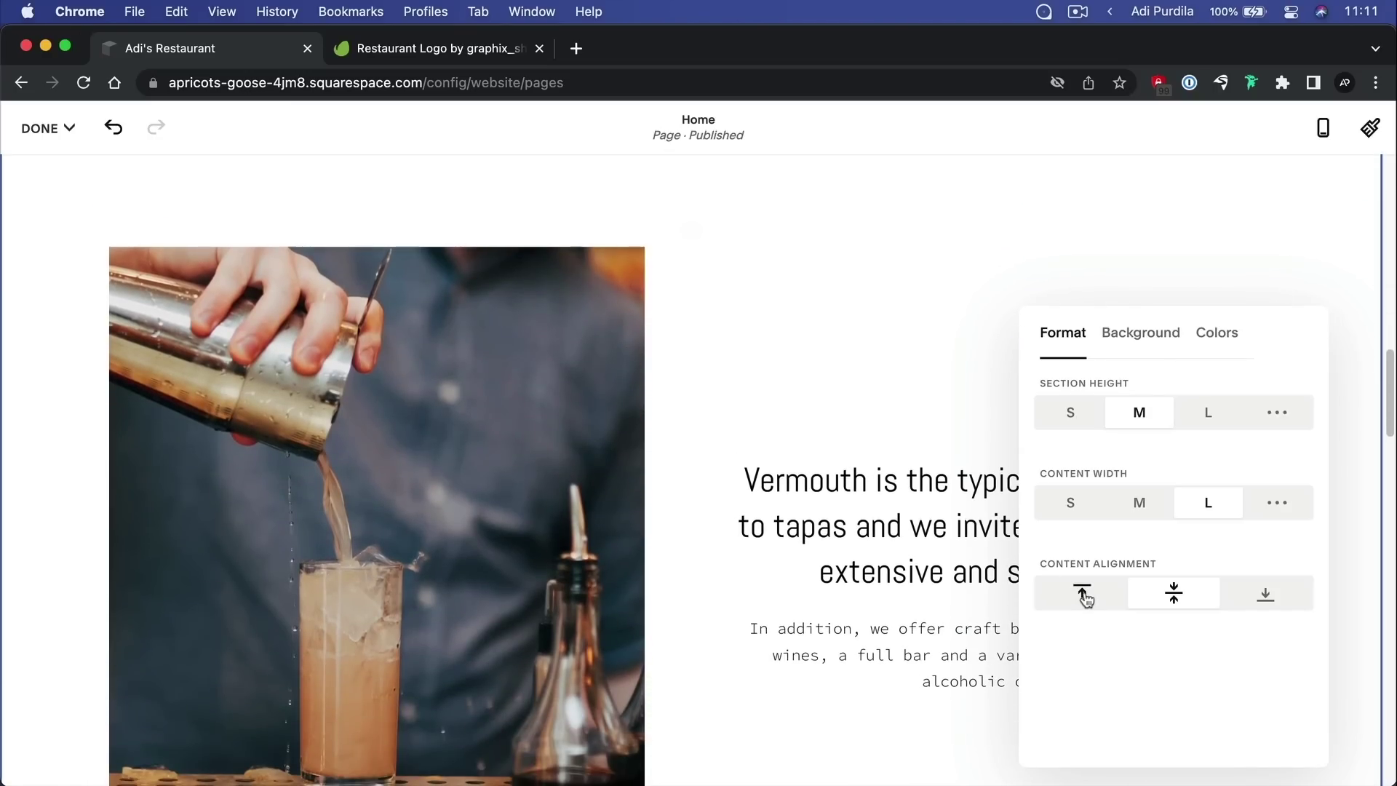
left_click(1083, 595)
scroll(805, 417, "up", 1)
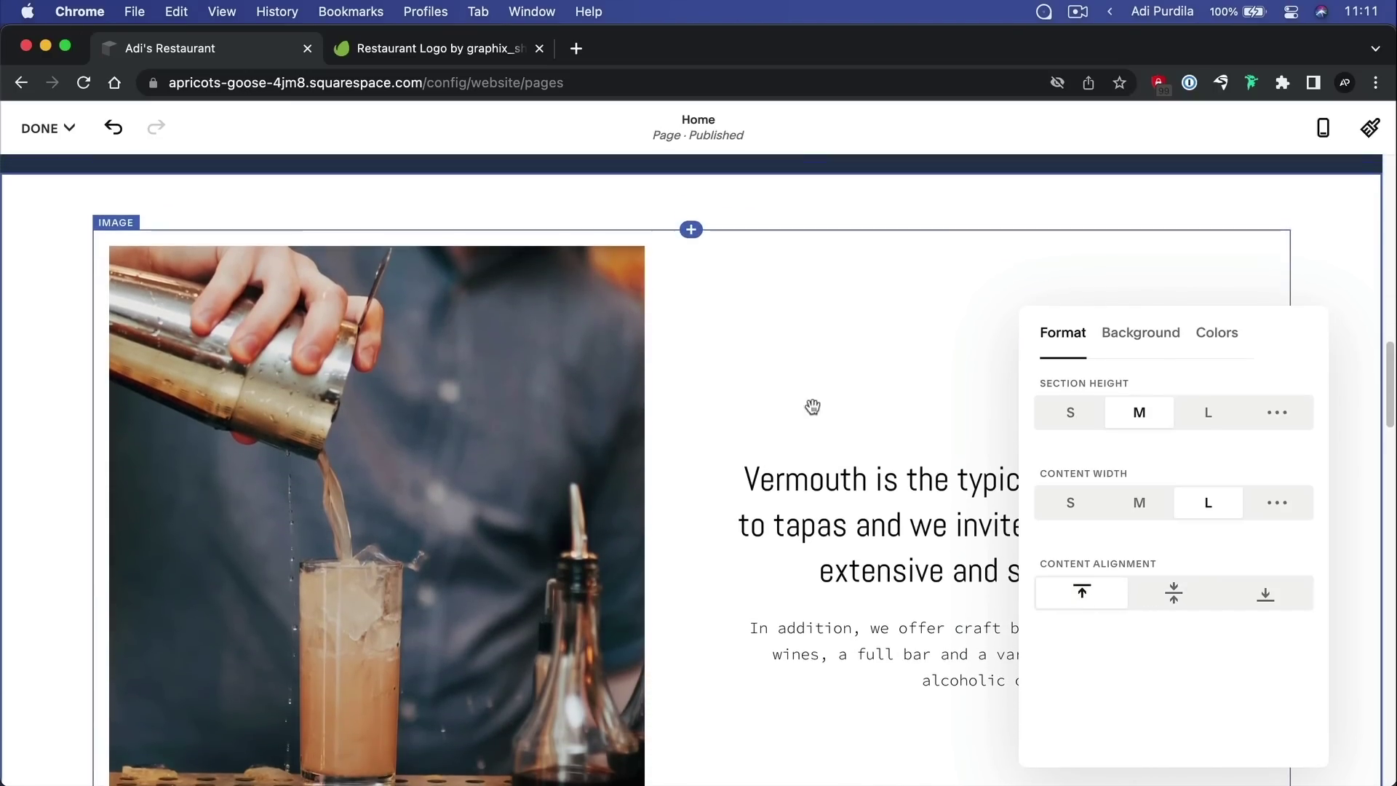
left_click(1176, 595)
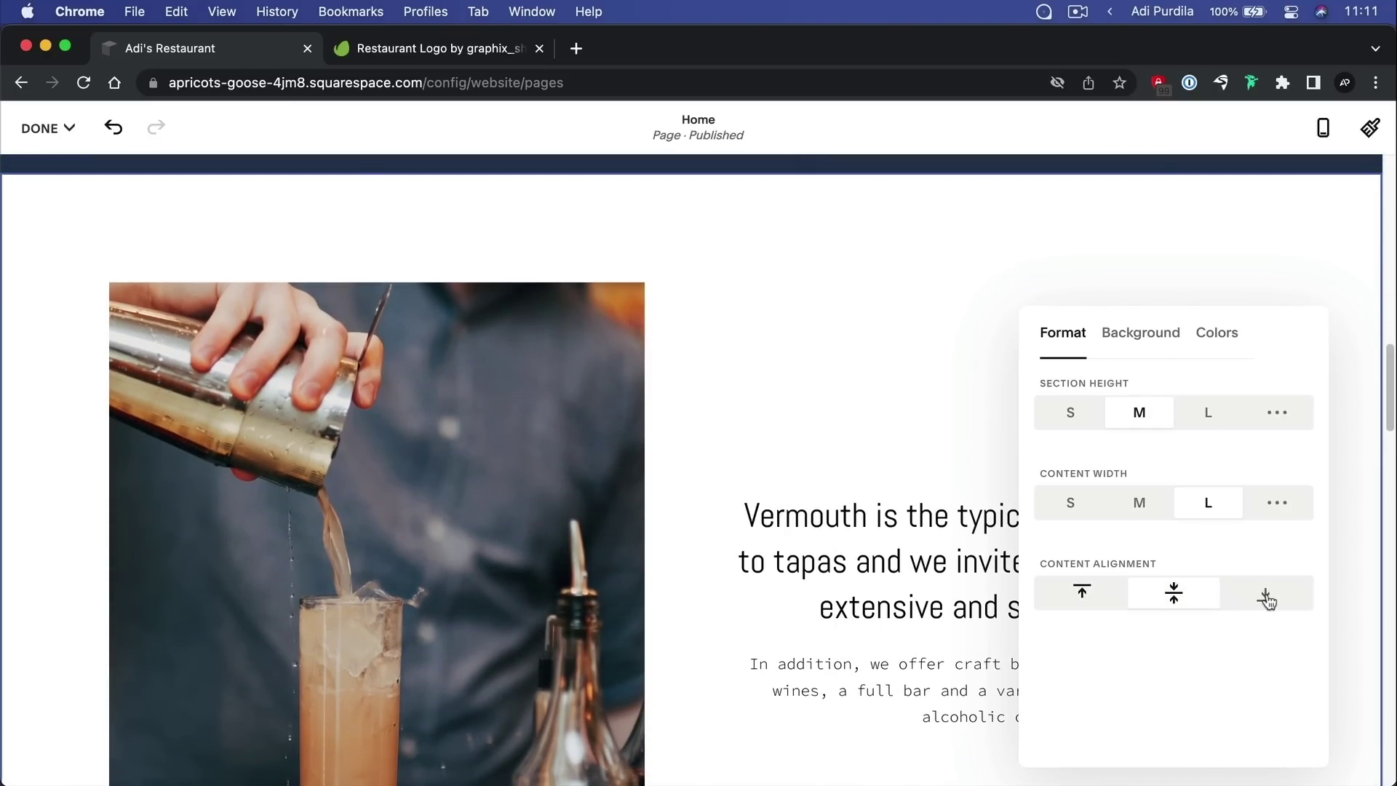
left_click(1267, 595)
scroll(861, 407, "down", 6)
scroll(861, 406, "up", 6)
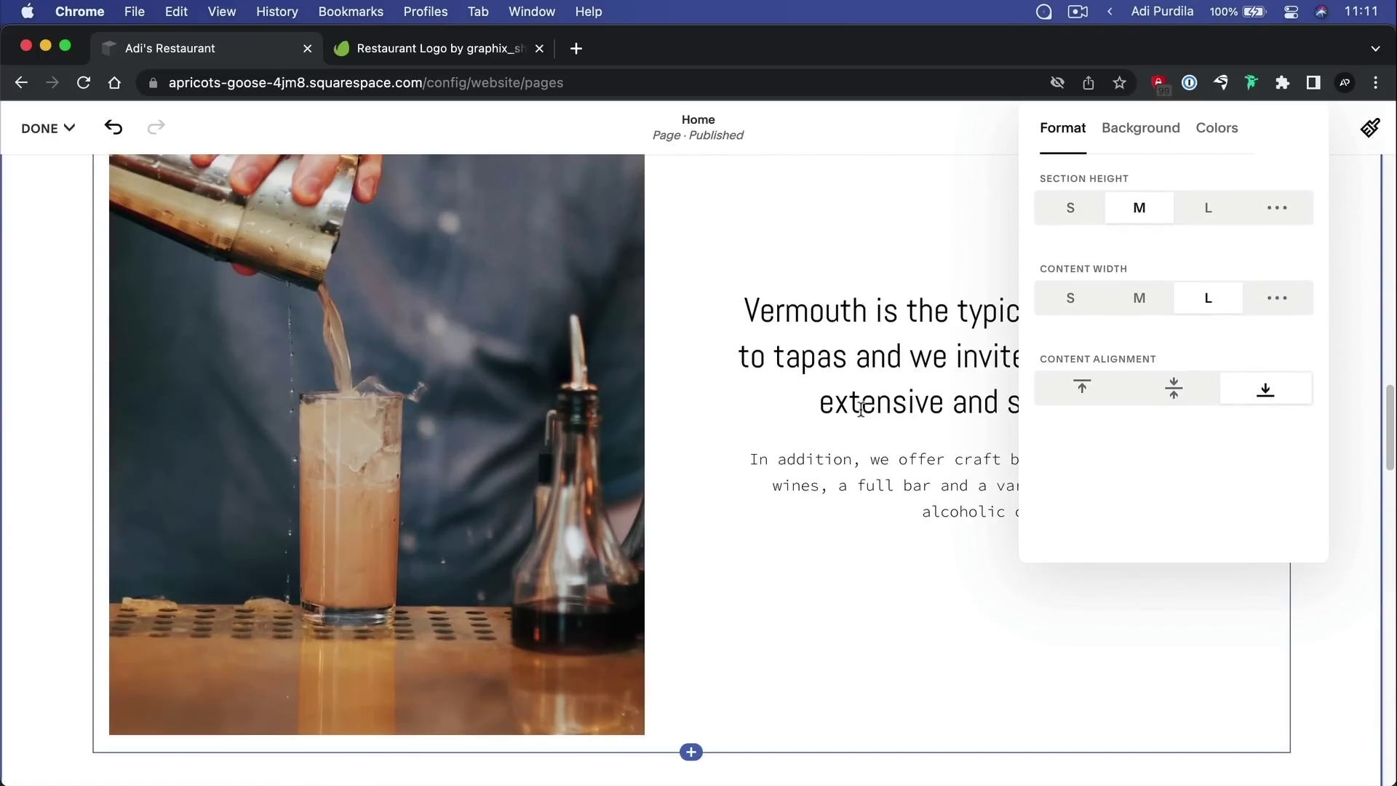
left_click(1149, 434)
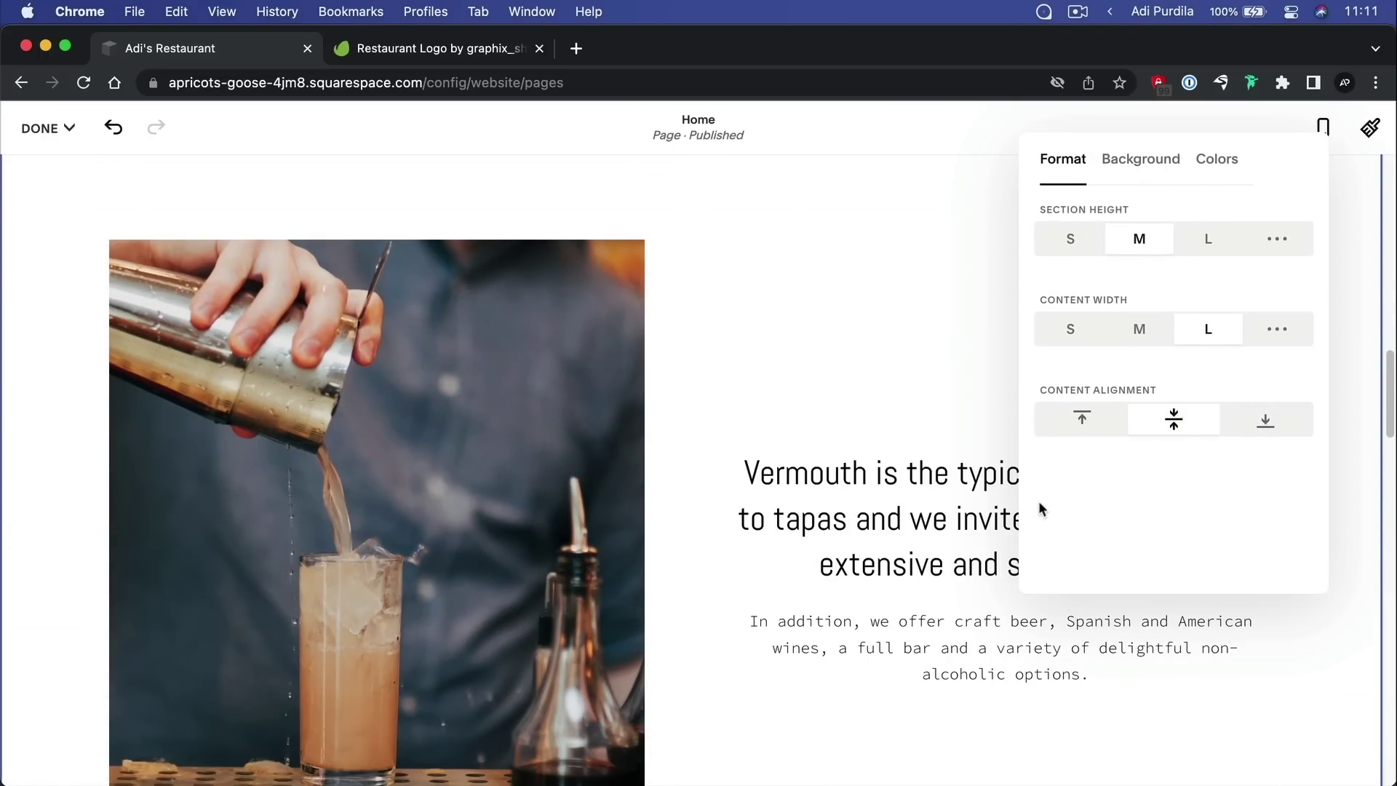
scroll(849, 337, "up", 2)
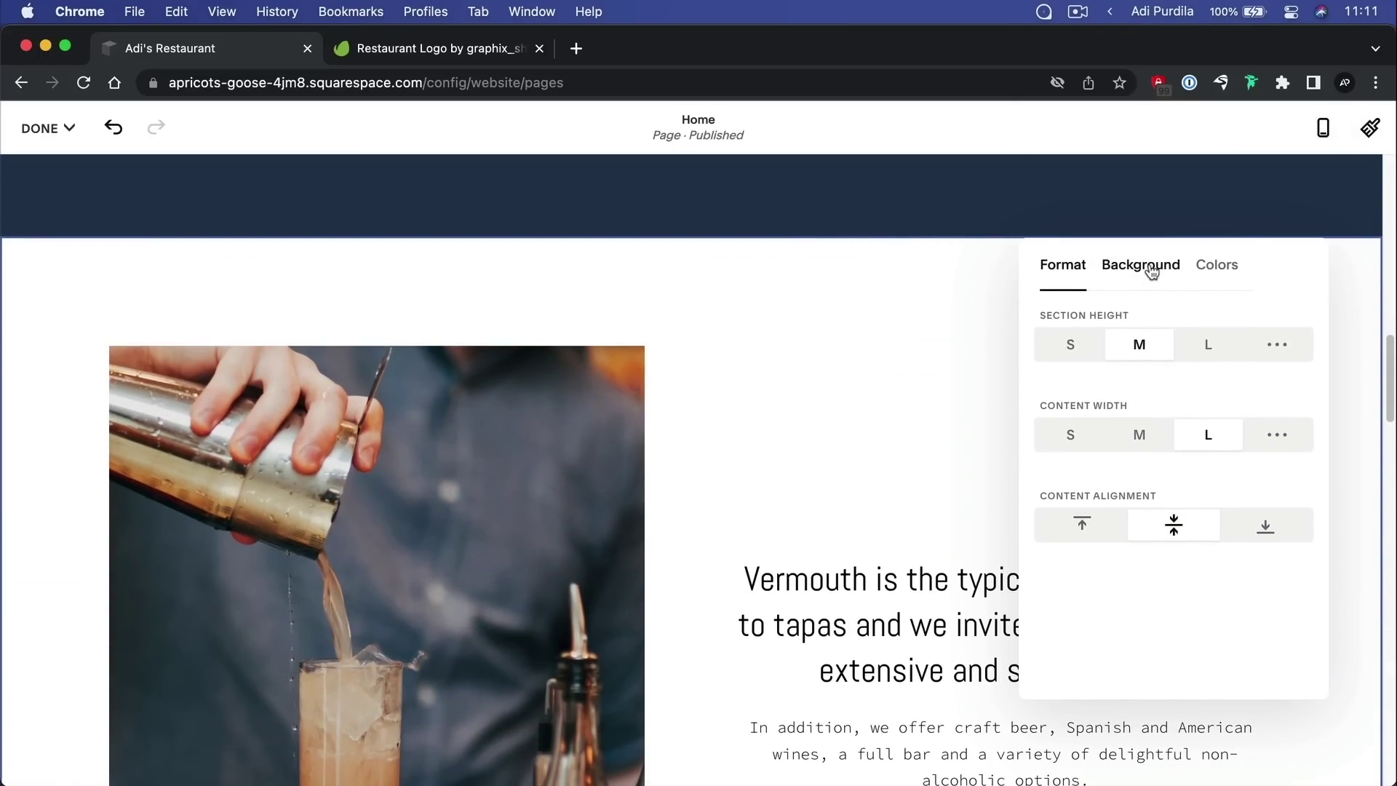
Bring up the section's Background options, dismiss the art announcement, and view the Video options
scroll(923, 351, "up", 2)
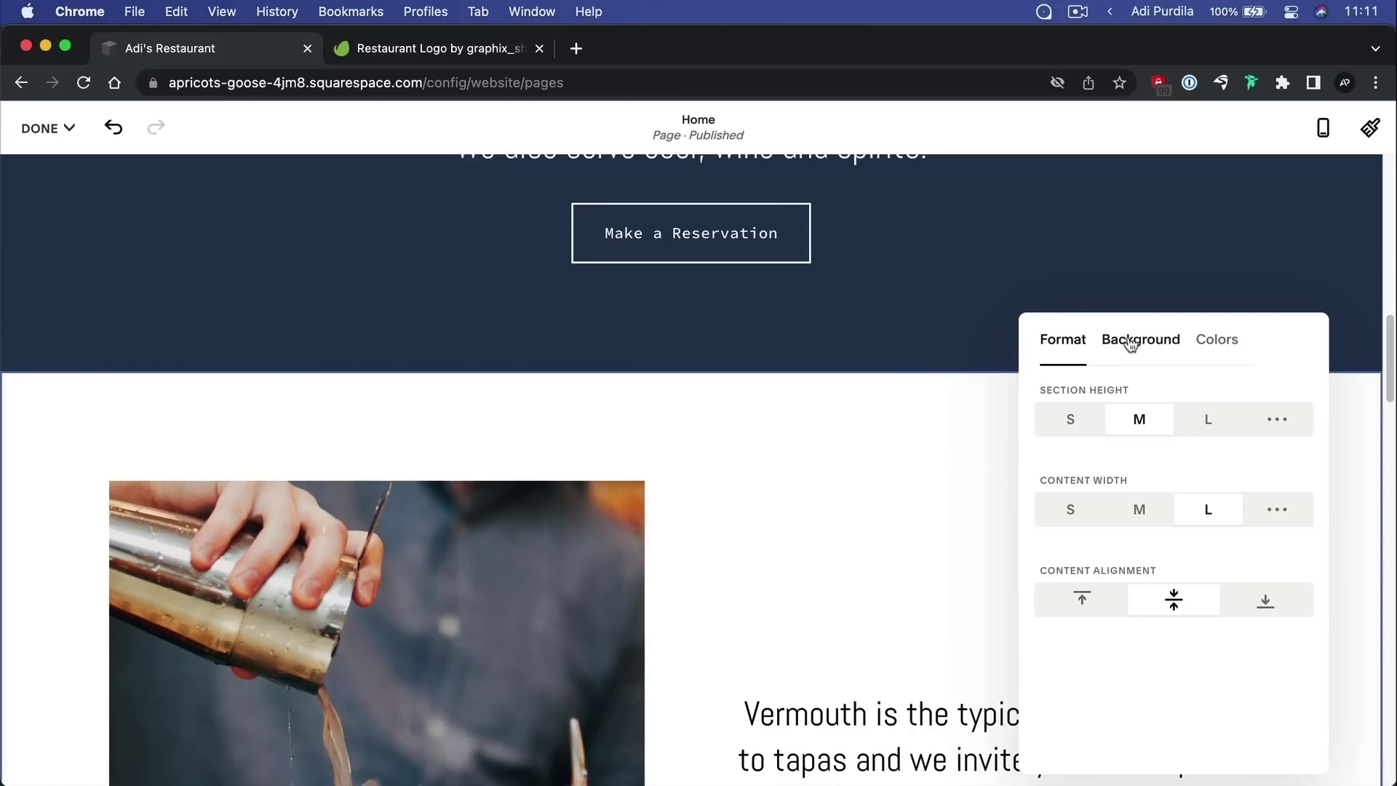
left_click(1132, 344)
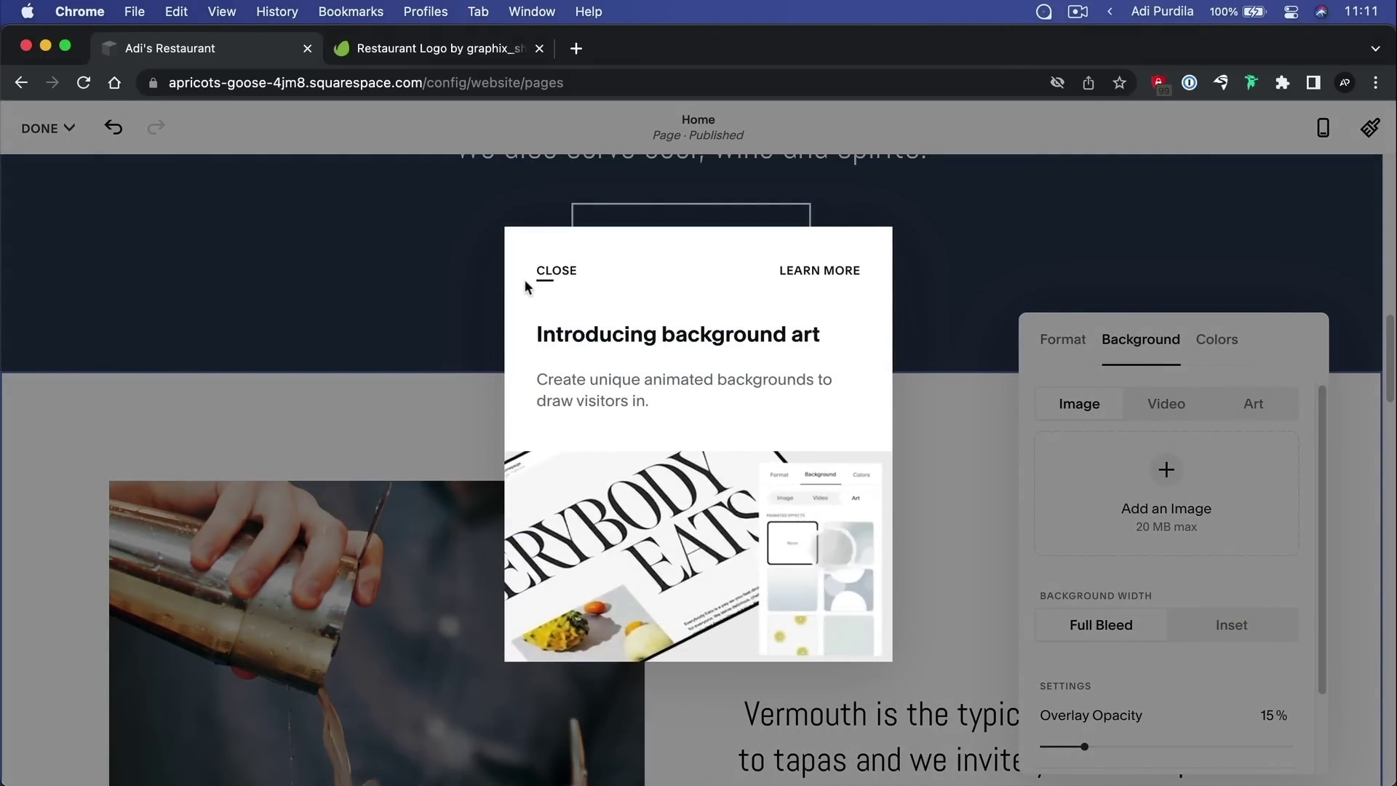
left_click(540, 272)
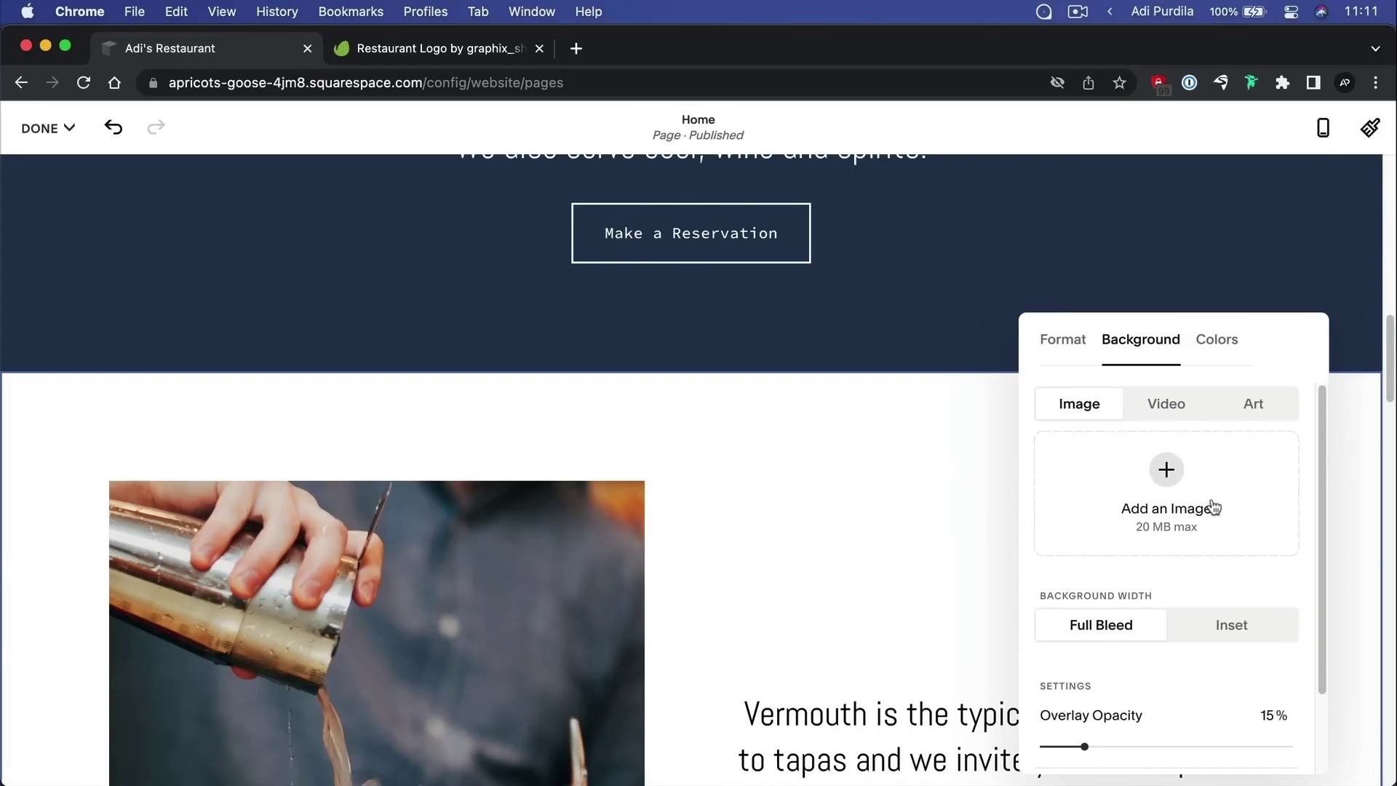
scroll(1171, 502, "down", 3)
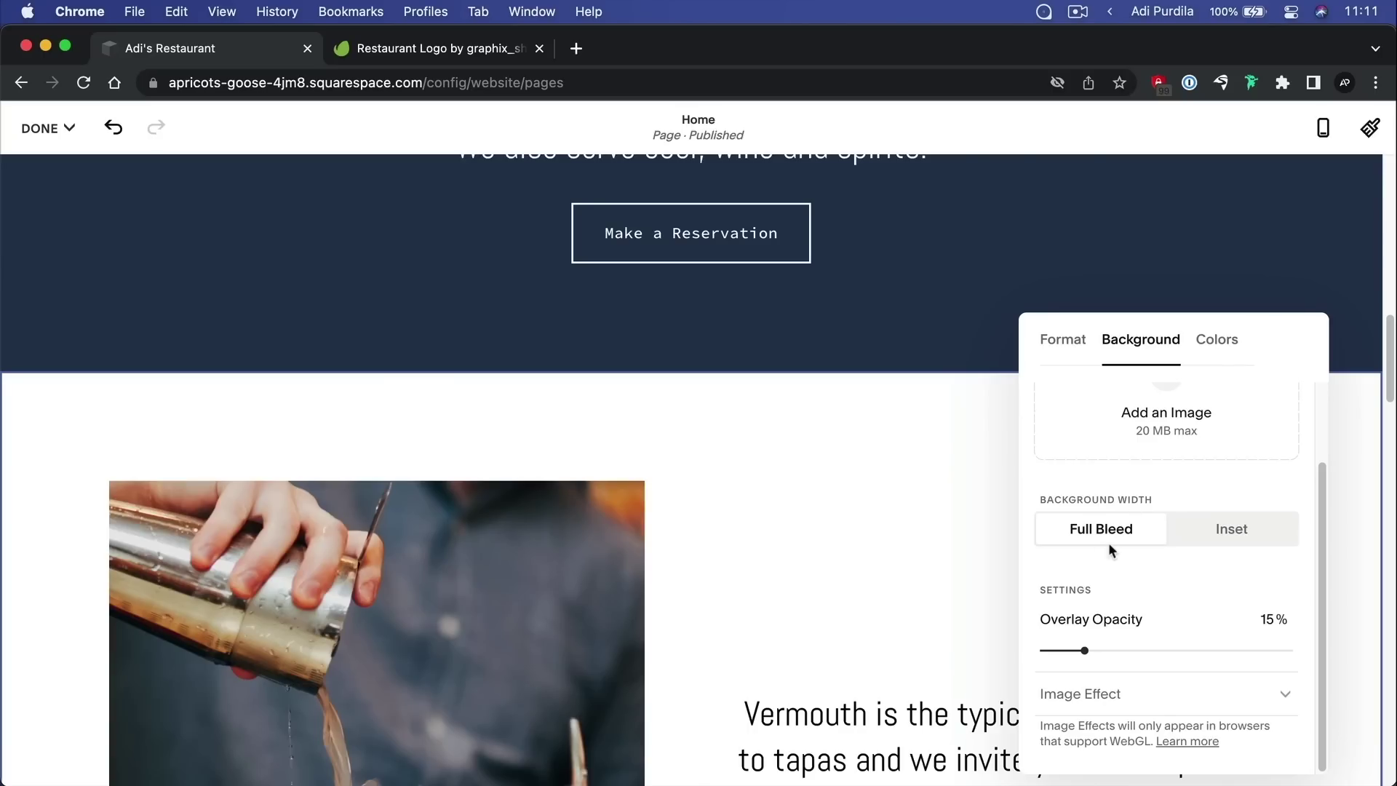
scroll(1108, 542, "up", 3)
left_click(1166, 403)
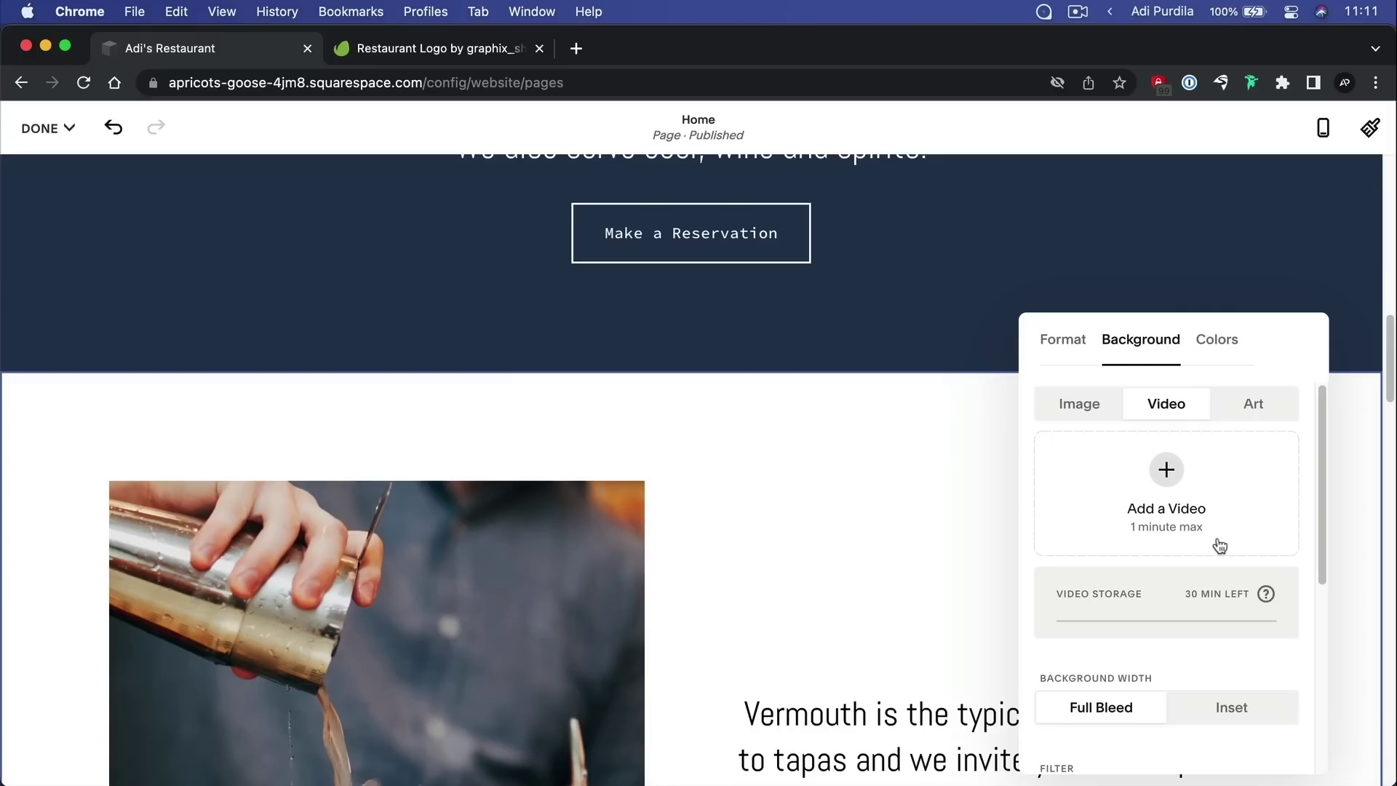
Try the starfield, spiral-stripe and diagonal-line background art presets
left_click(1250, 403)
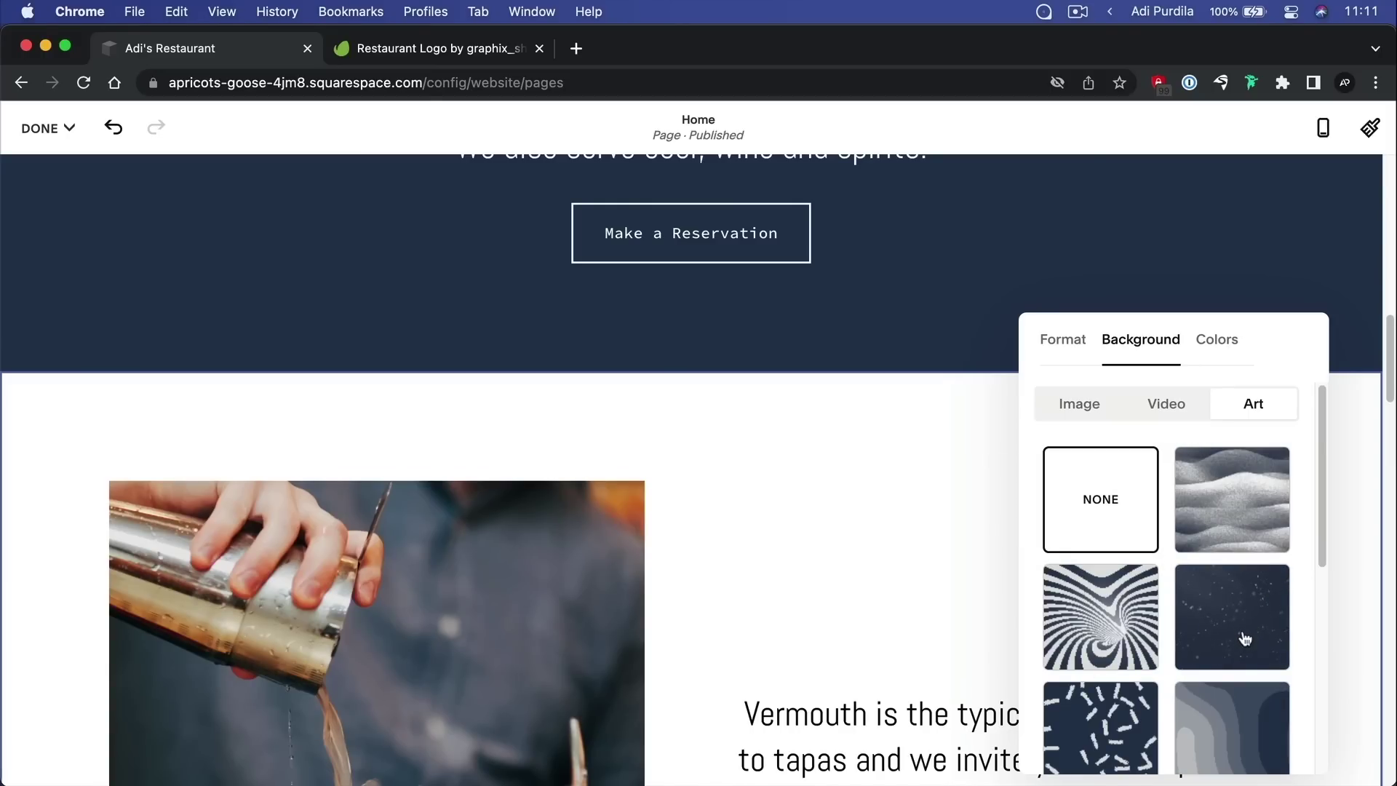
left_click(1245, 606)
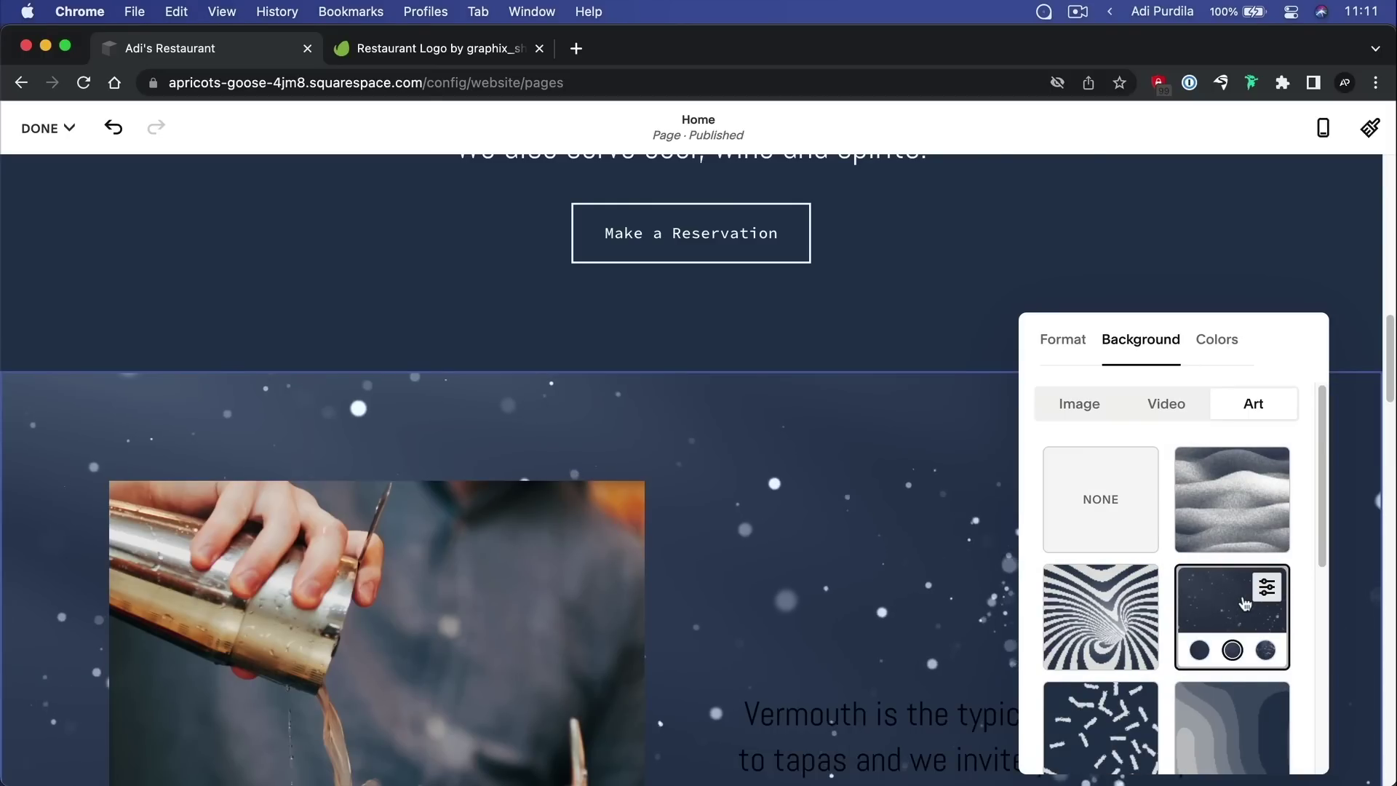
scroll(908, 505, "down", 5)
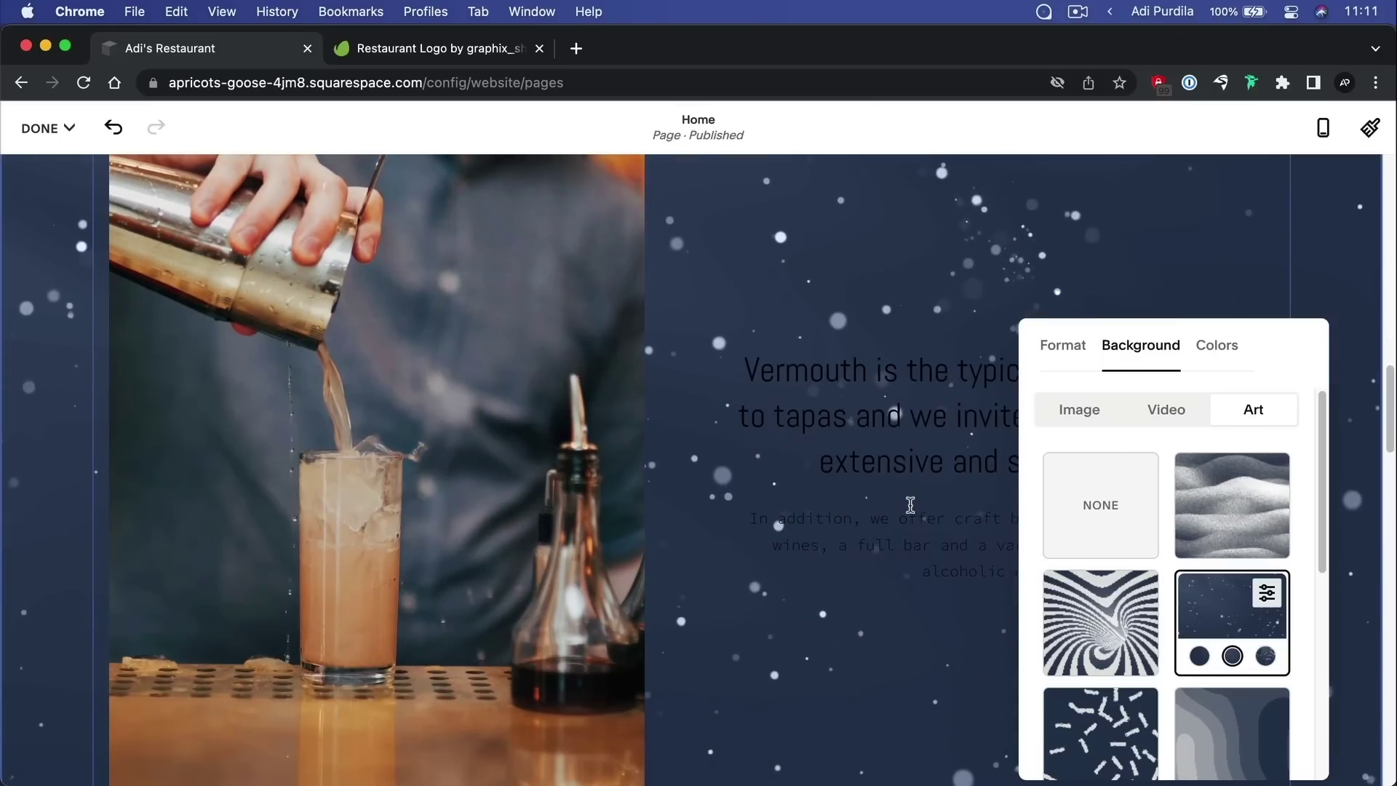
scroll(910, 505, "down", 3)
scroll(910, 505, "up", 2)
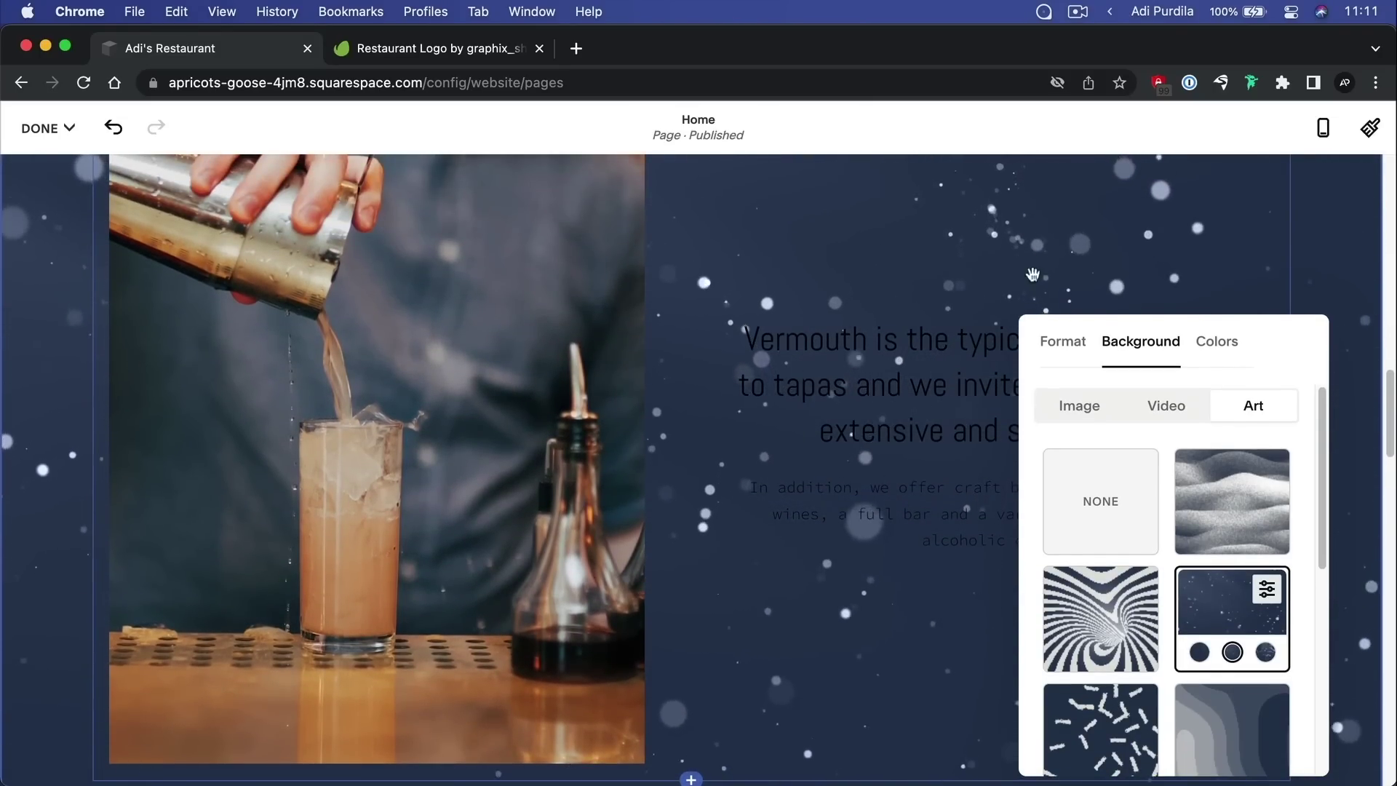
left_click(1105, 617)
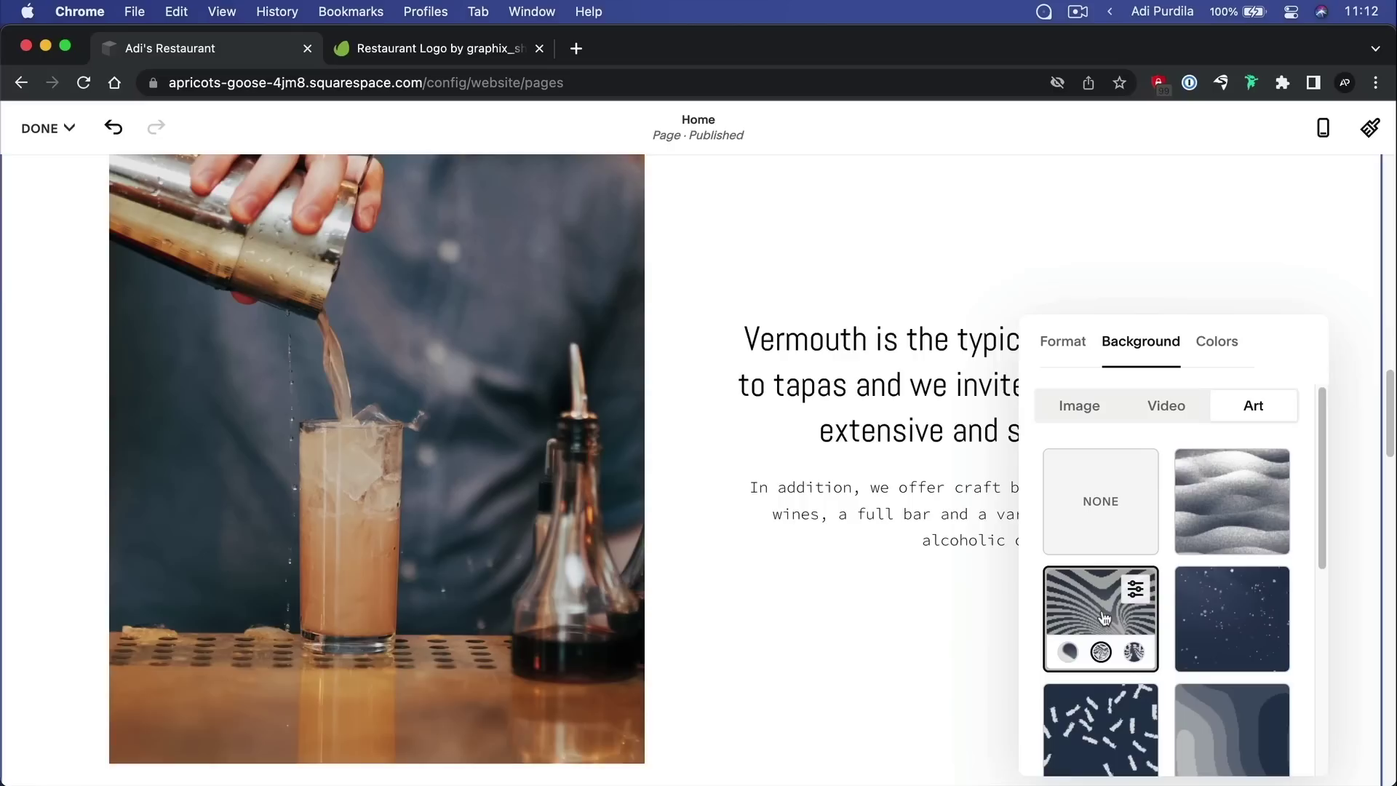
scroll(1155, 568, "down", 3)
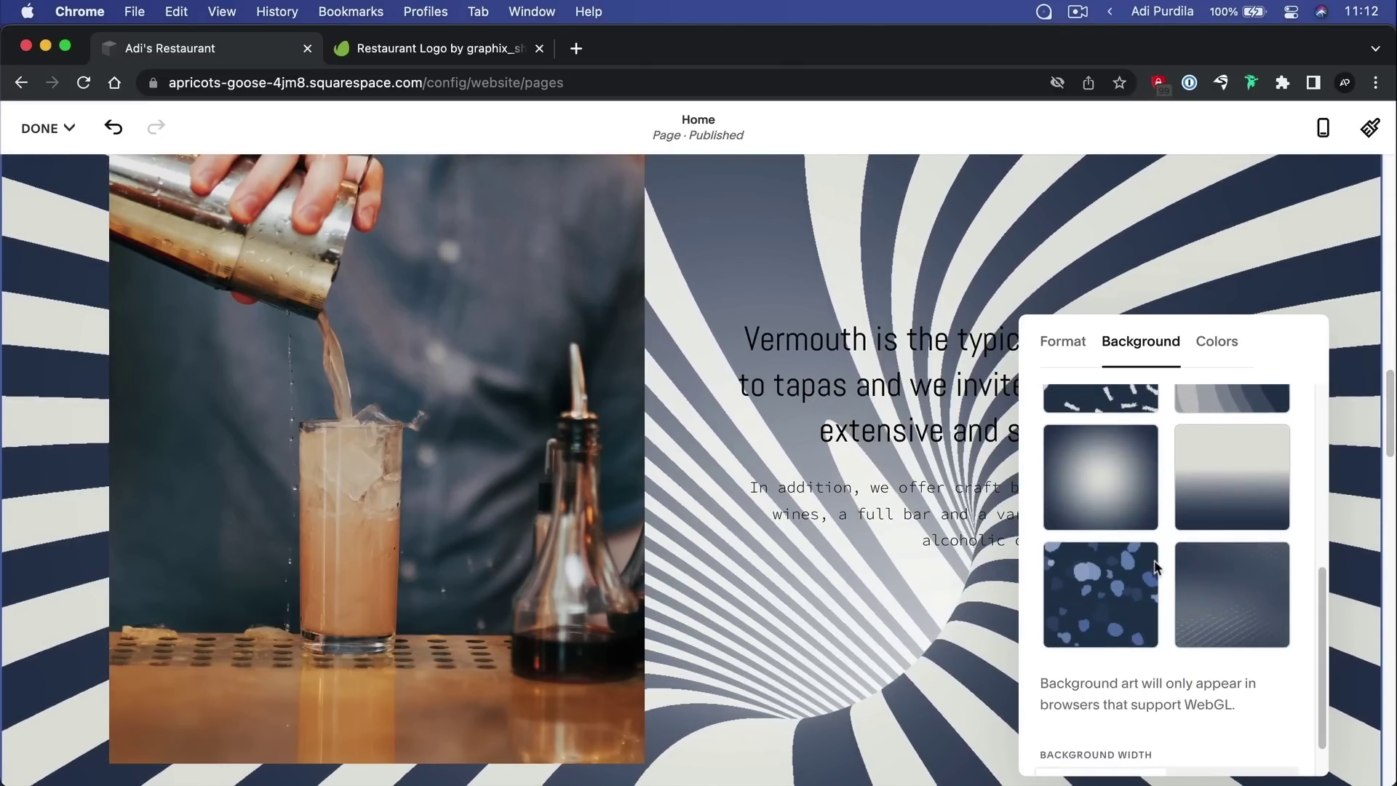
left_click(1240, 587)
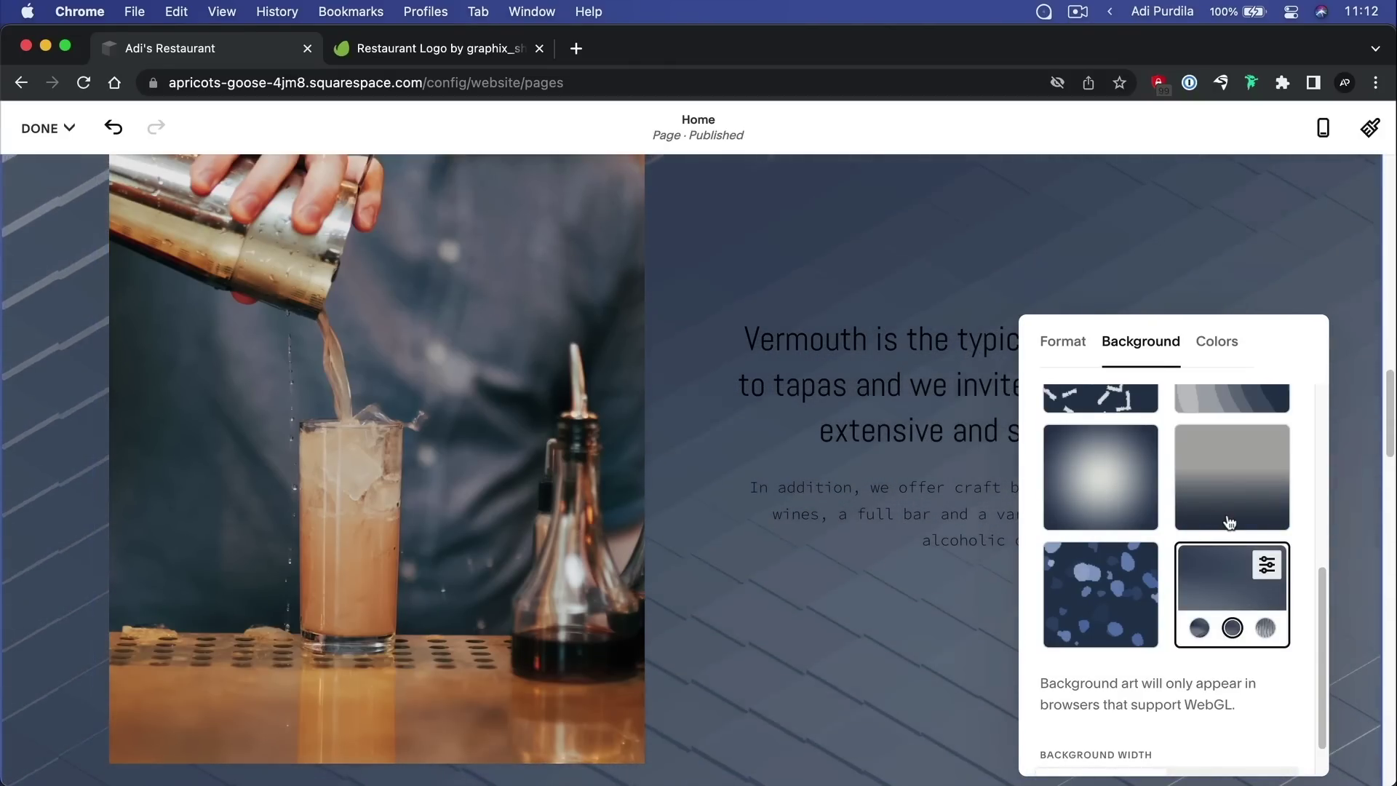
Try grey and navy art variants and a white start colour, then remove the art for Image options
left_click(1266, 630)
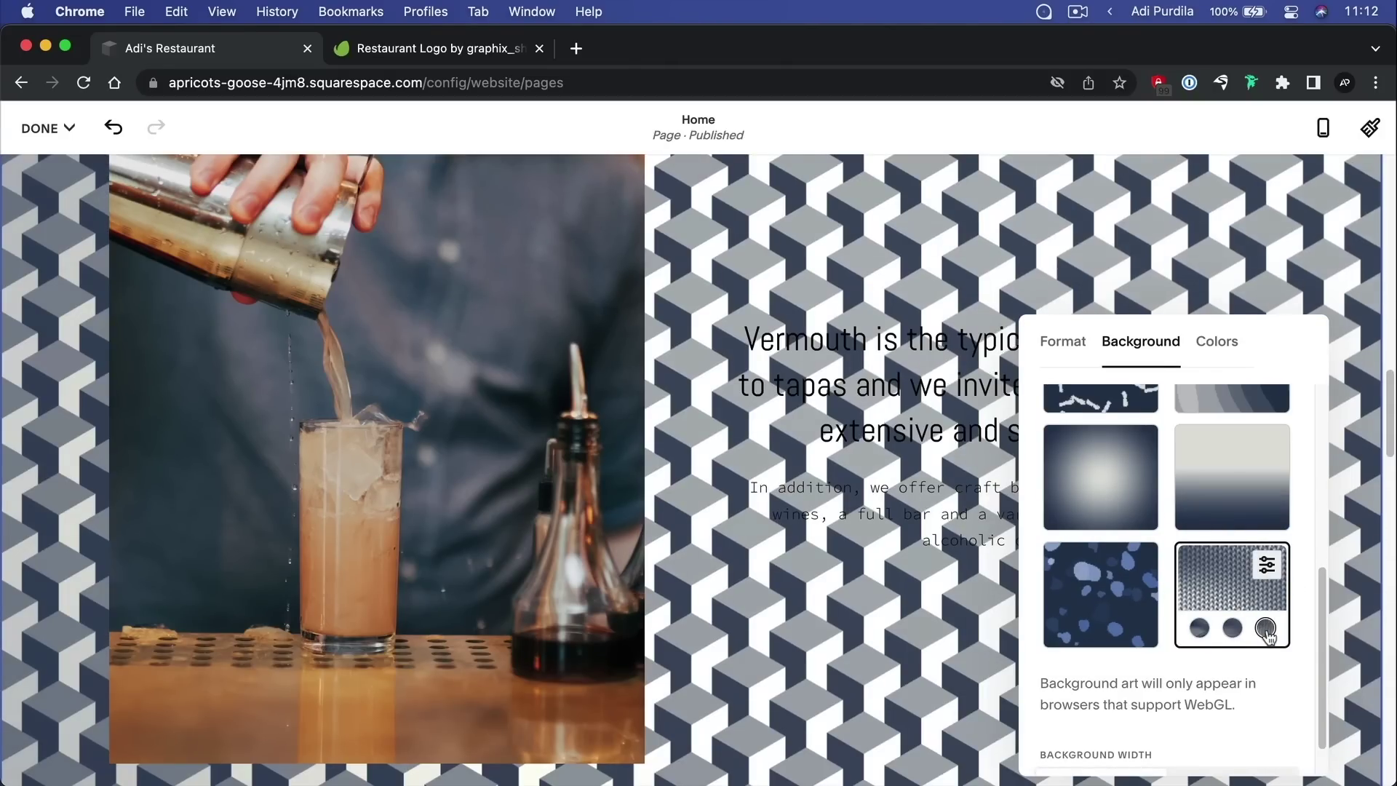
left_click(1201, 630)
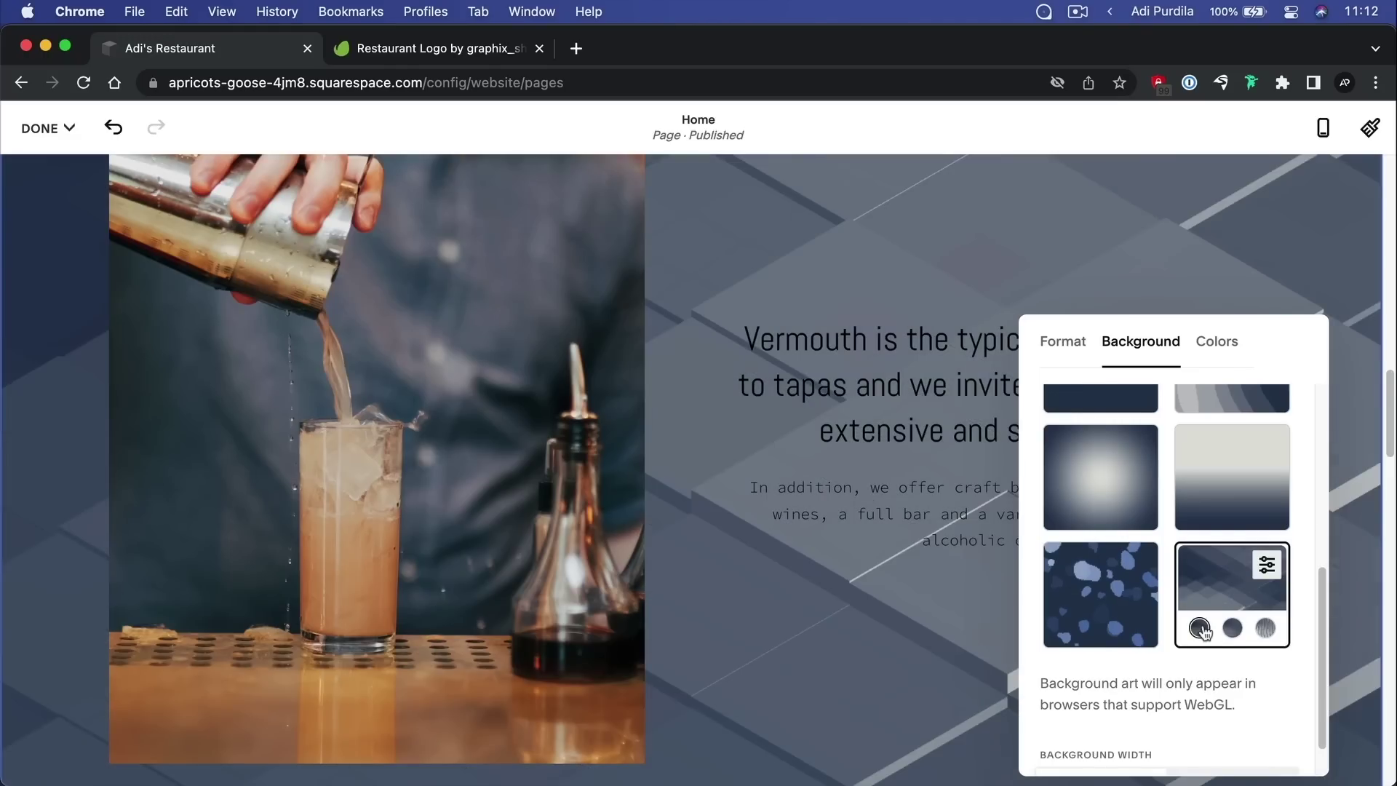
left_click(1267, 566)
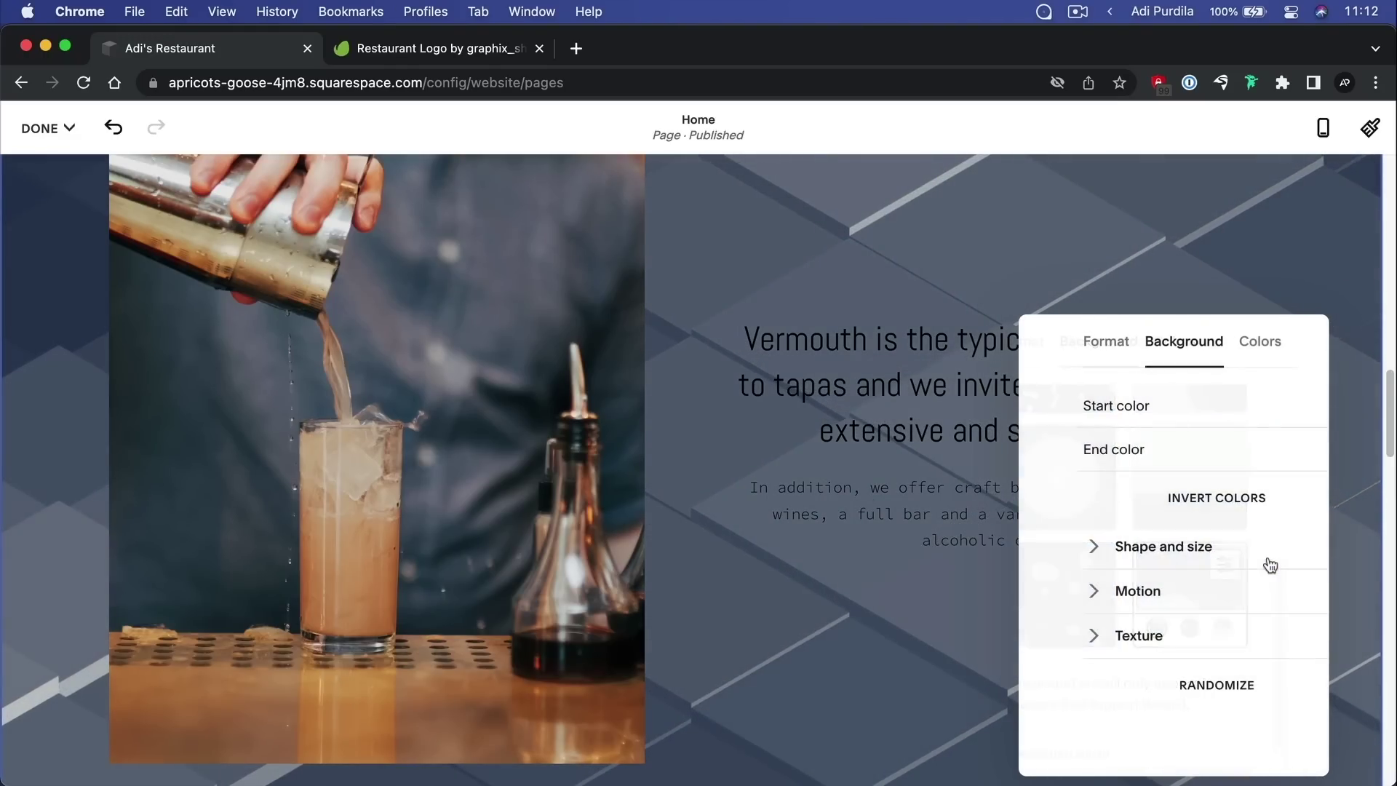
left_click(1298, 408)
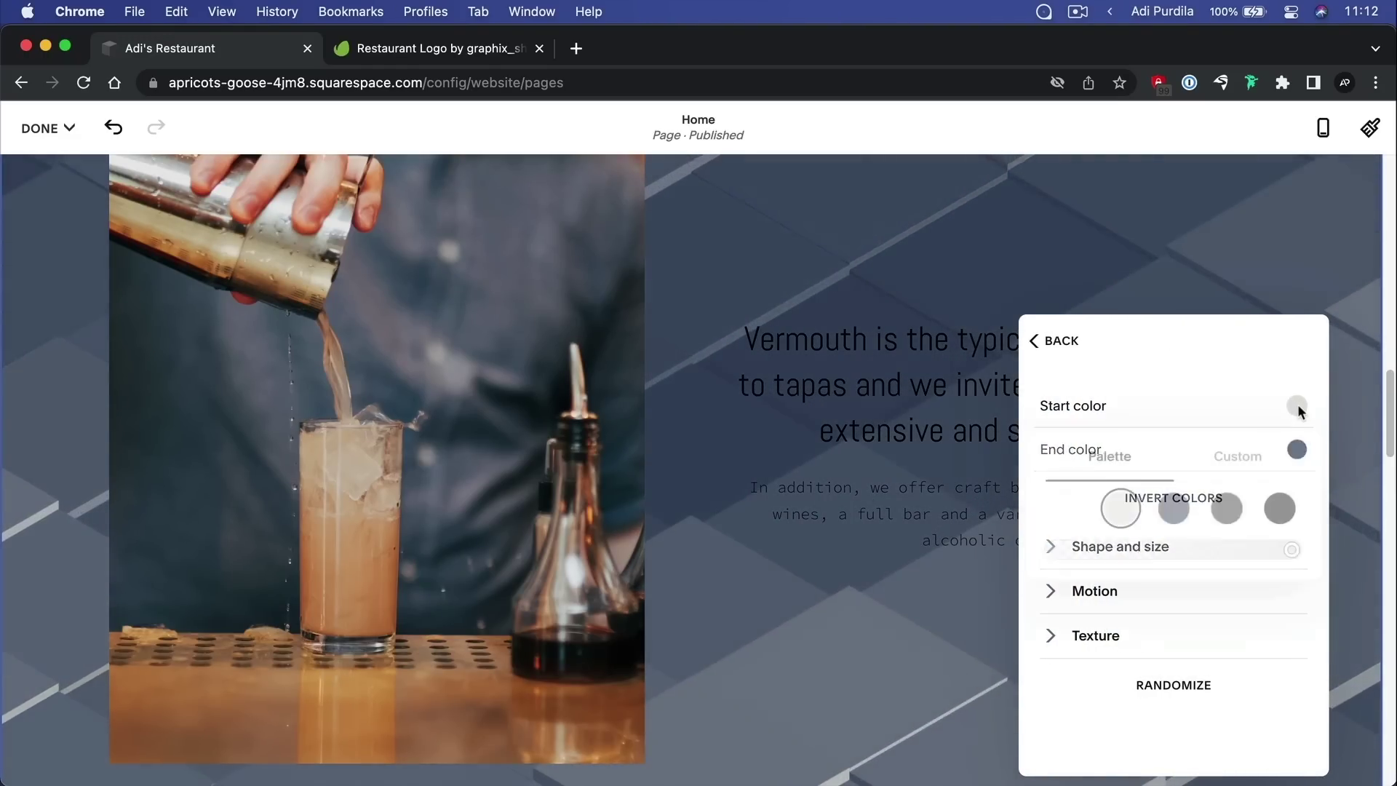
left_click(1076, 513)
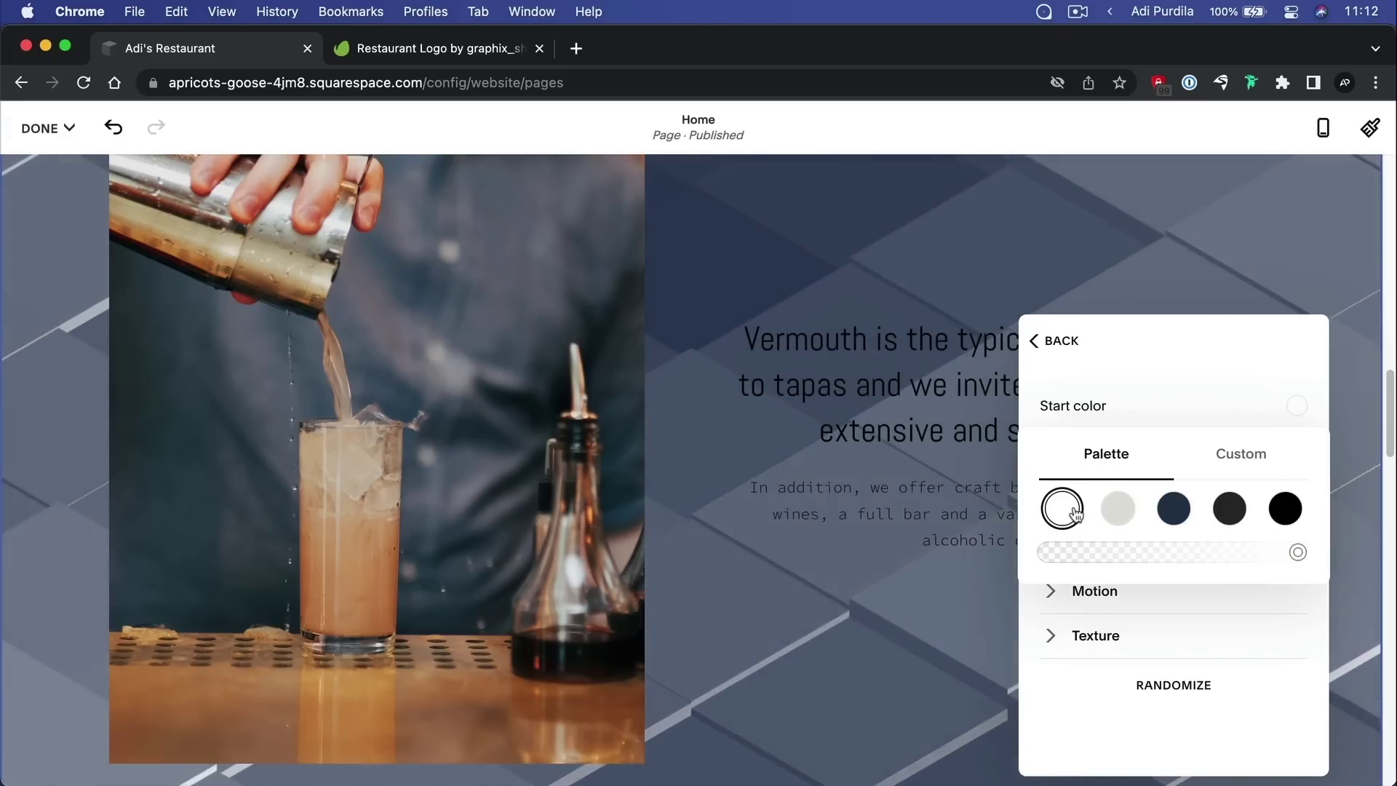
left_click(1045, 337)
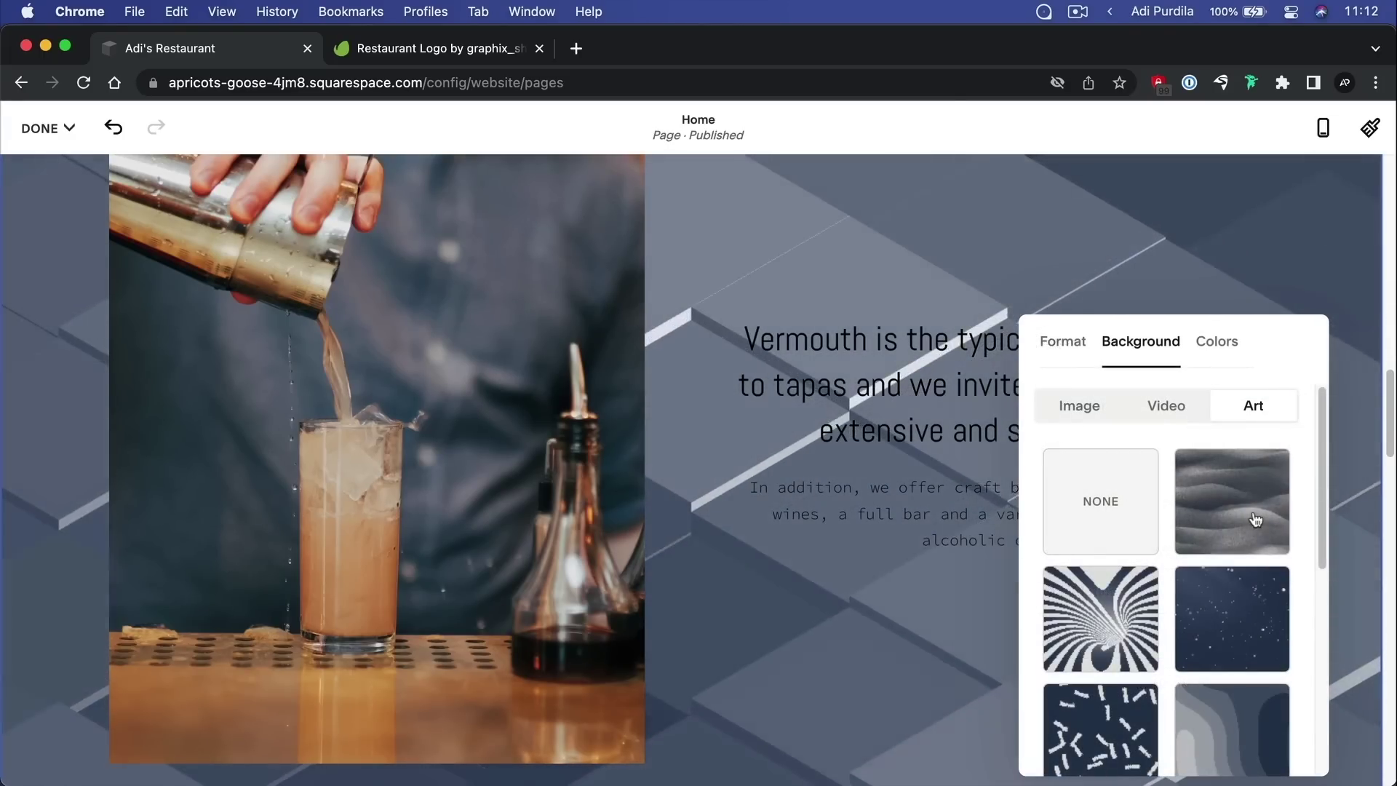
left_click(1078, 408)
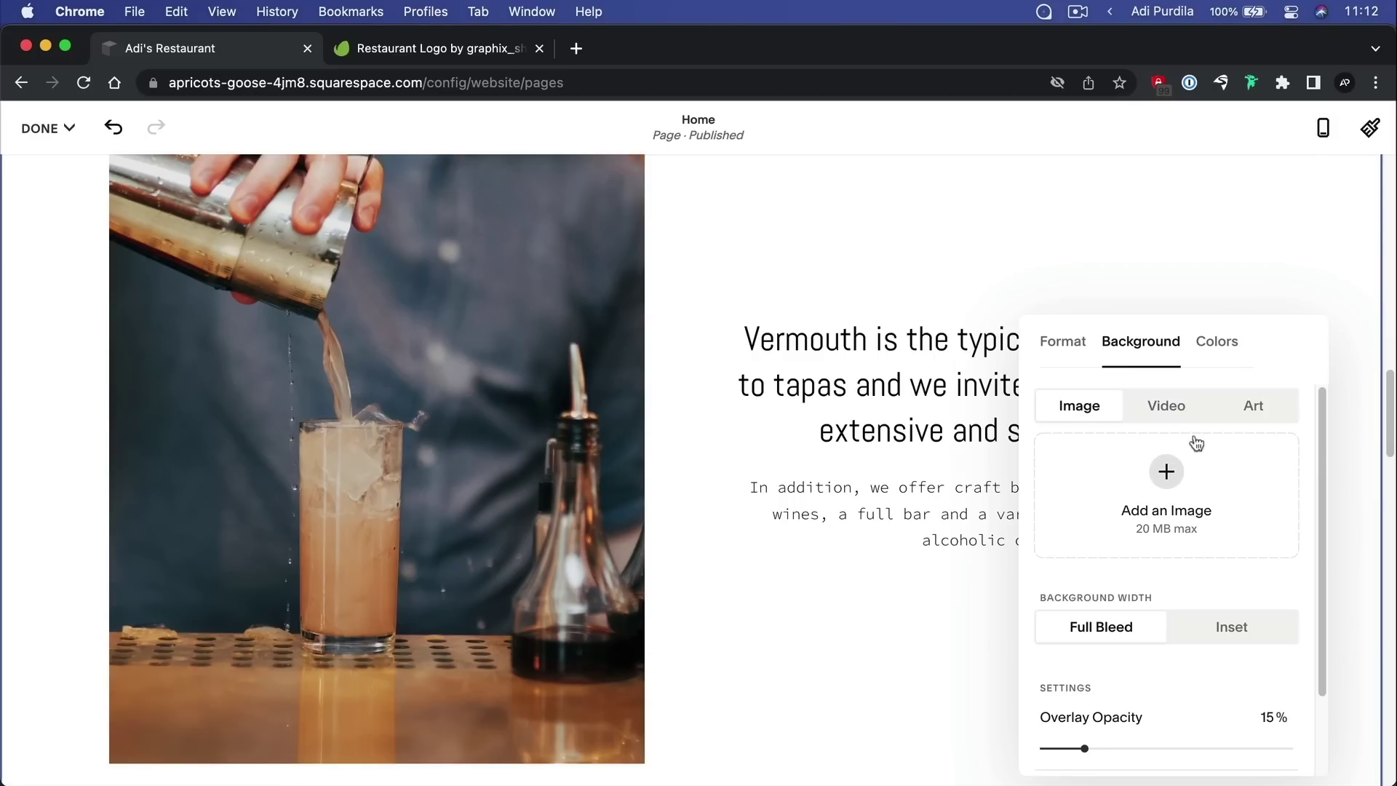
Search free images for 'restaurant' and add the white cafe interior photo as the background
left_click(1165, 471)
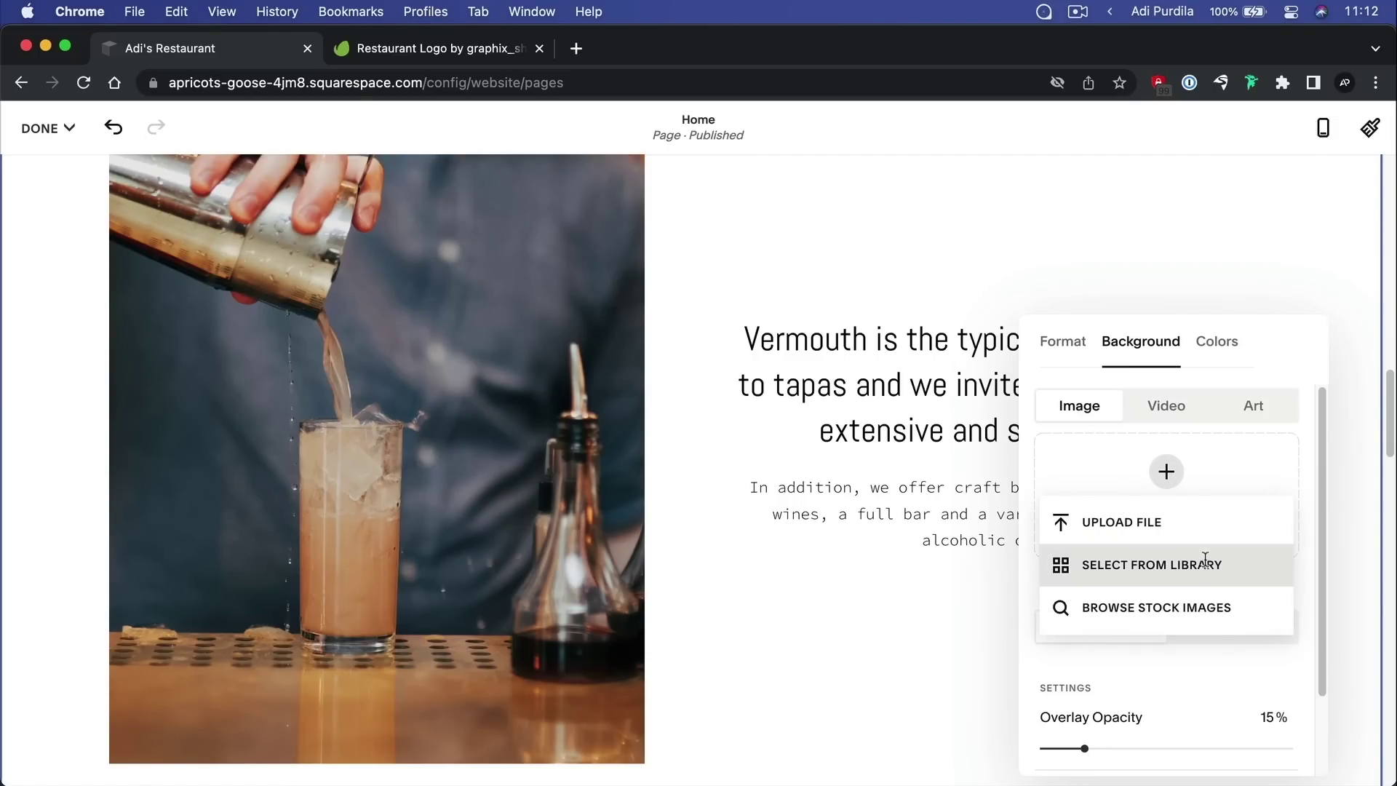
left_click(1219, 622)
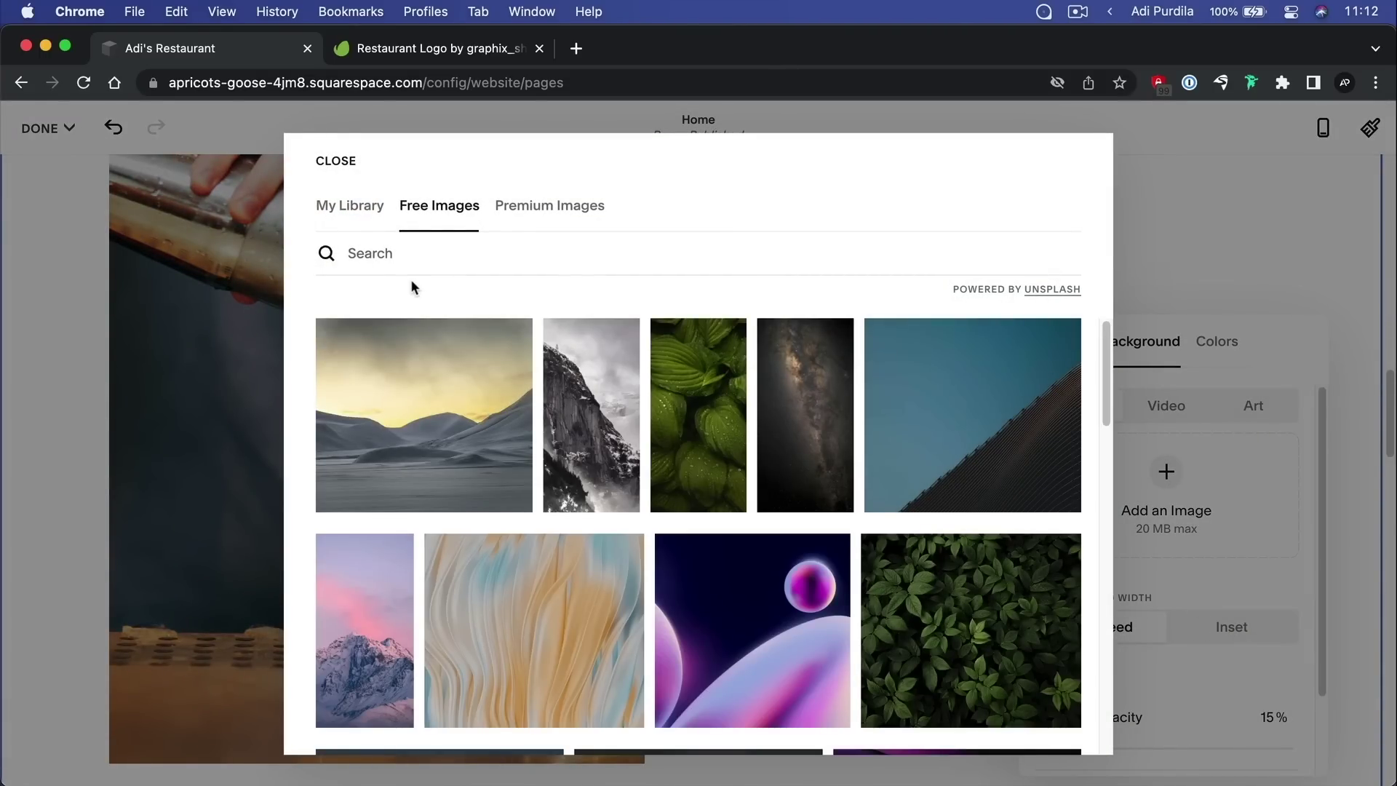
left_click(410, 253)
type("restaura")
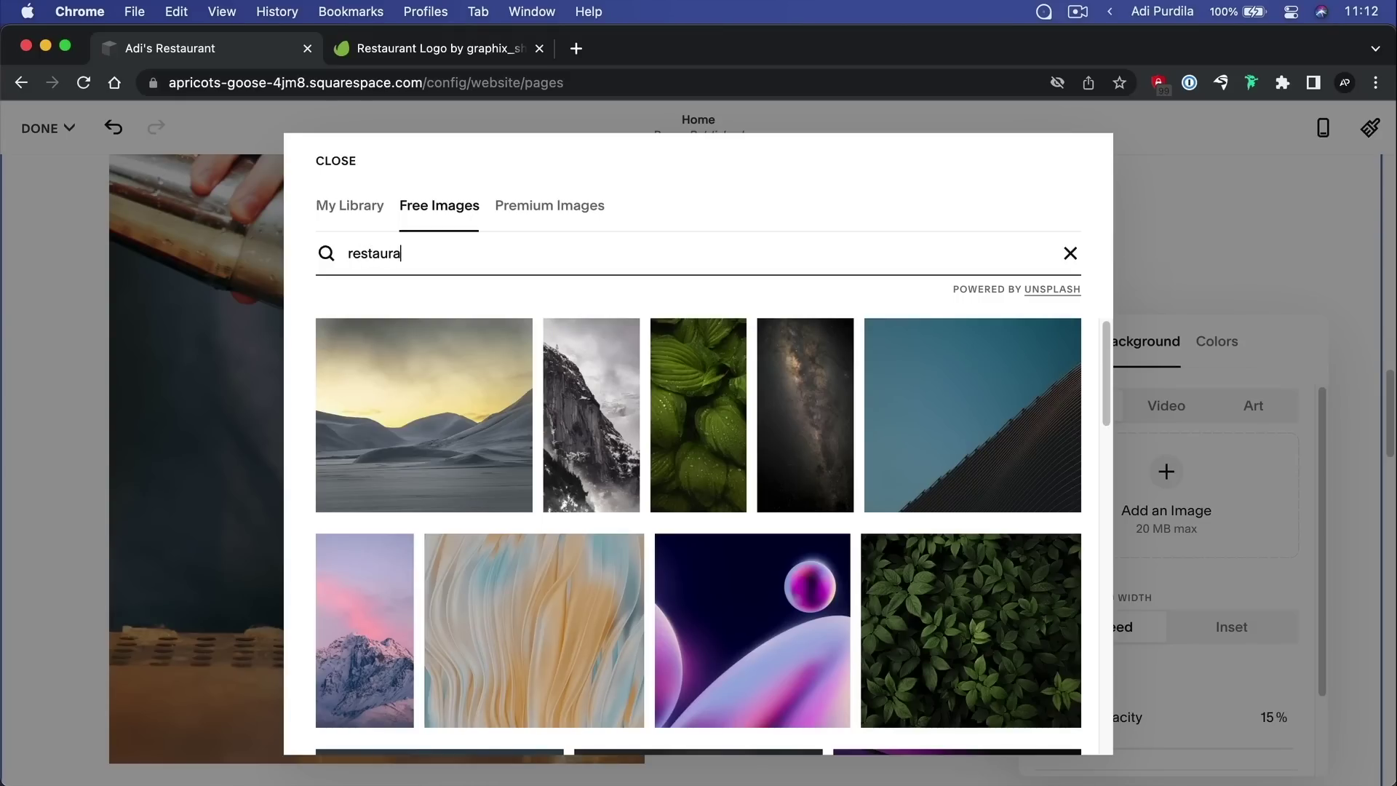
type("nt")
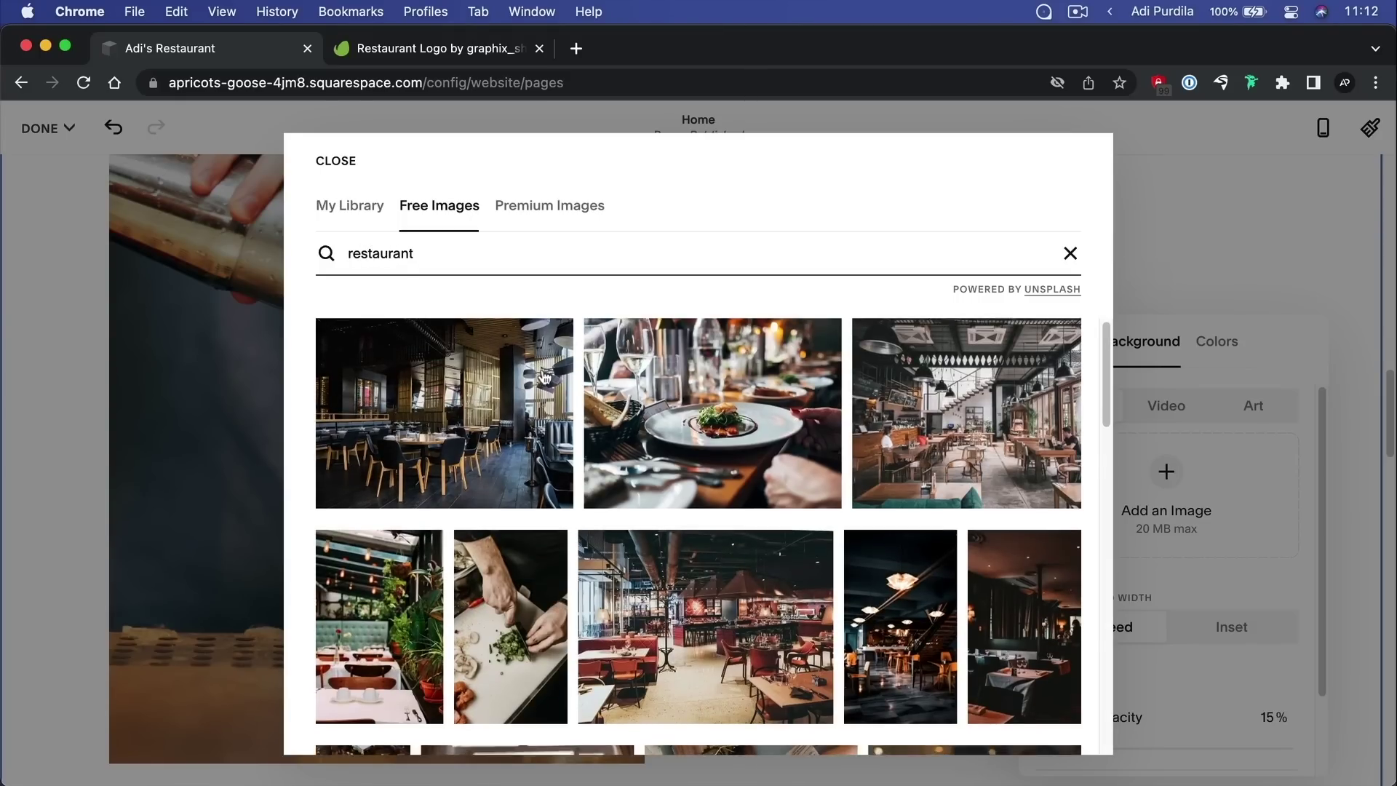
scroll(544, 377, "down", 10)
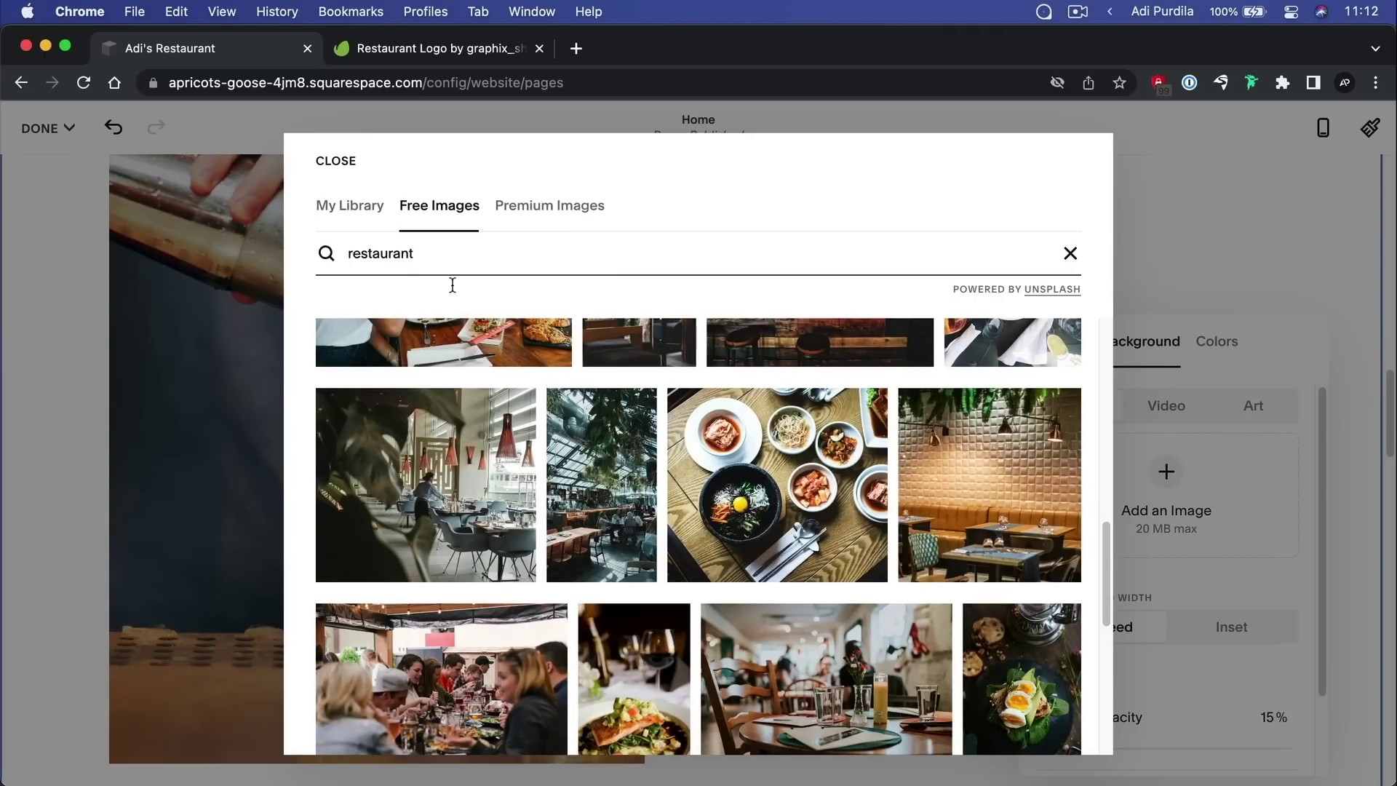
scroll(698, 438, "down", 4)
scroll(698, 438, "down", 5)
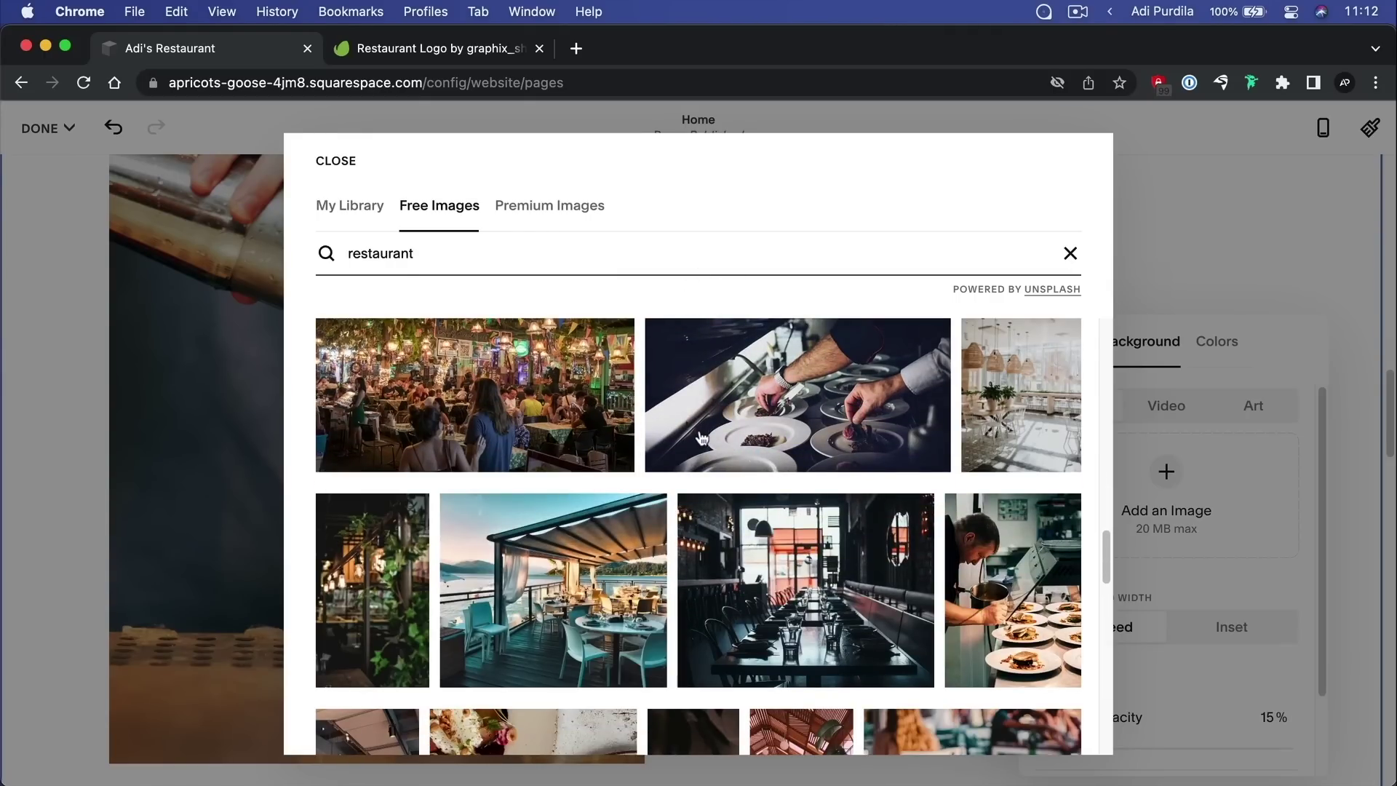
left_click(1060, 383)
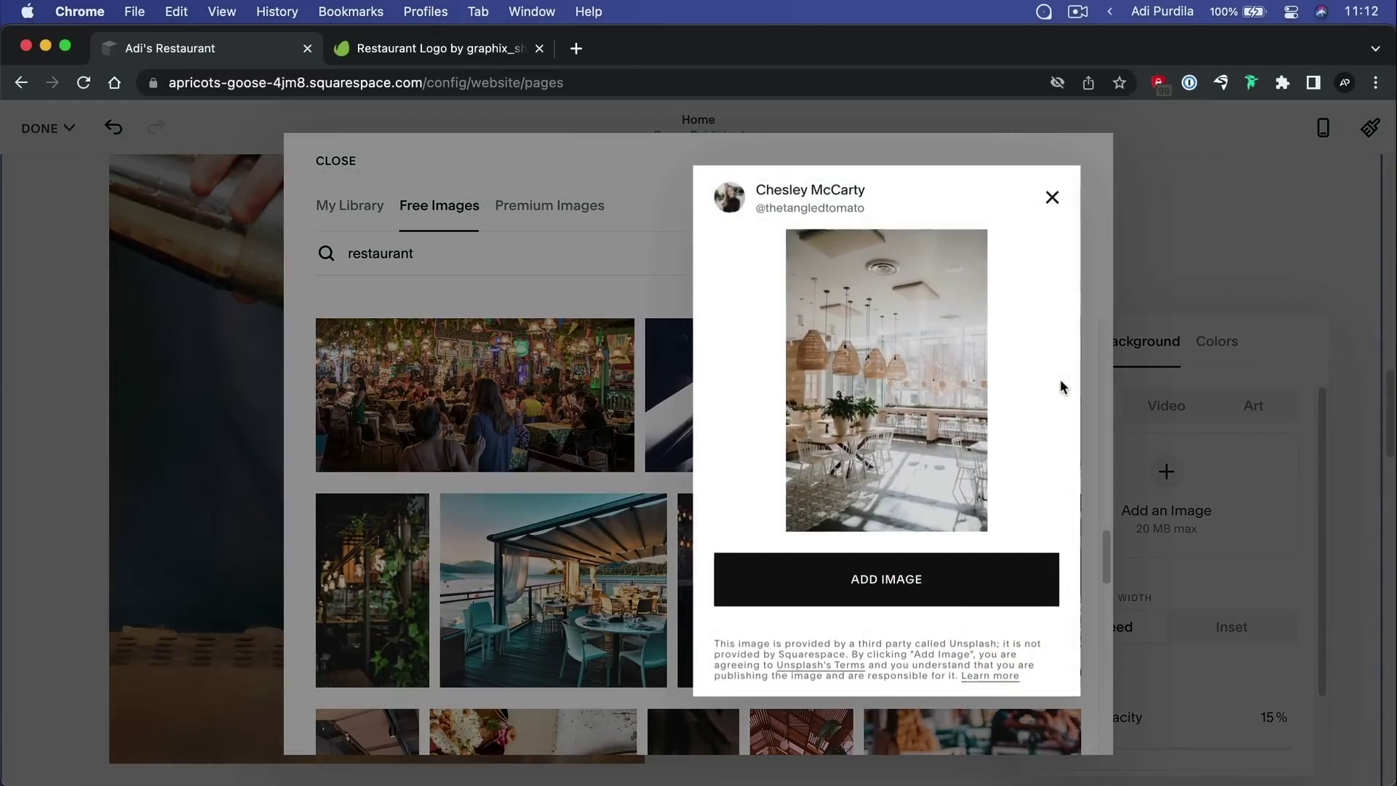
left_click(911, 576)
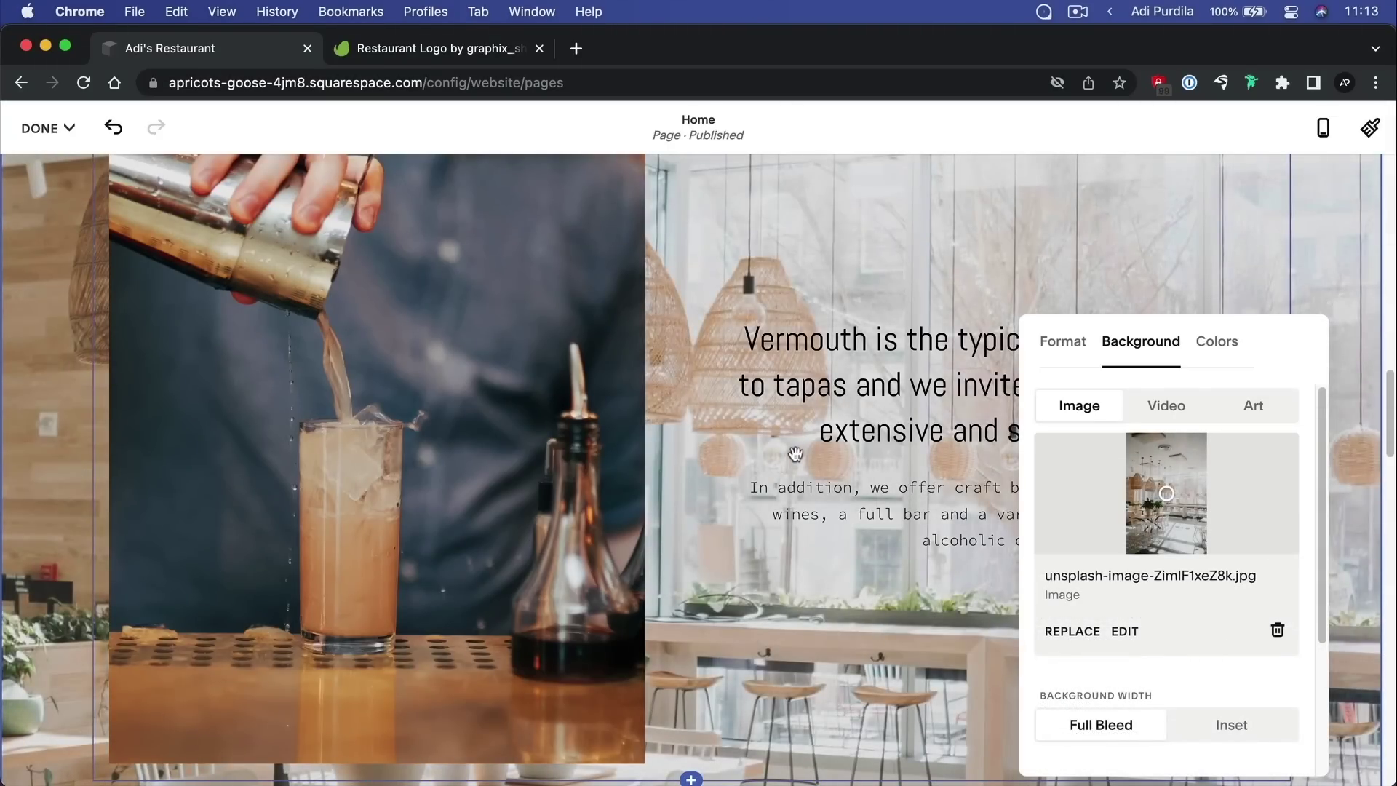
Compare Inset and Full Bleed background widths, leaving it on Full Bleed
scroll(796, 454, "up", 1)
scroll(797, 454, "up", 3)
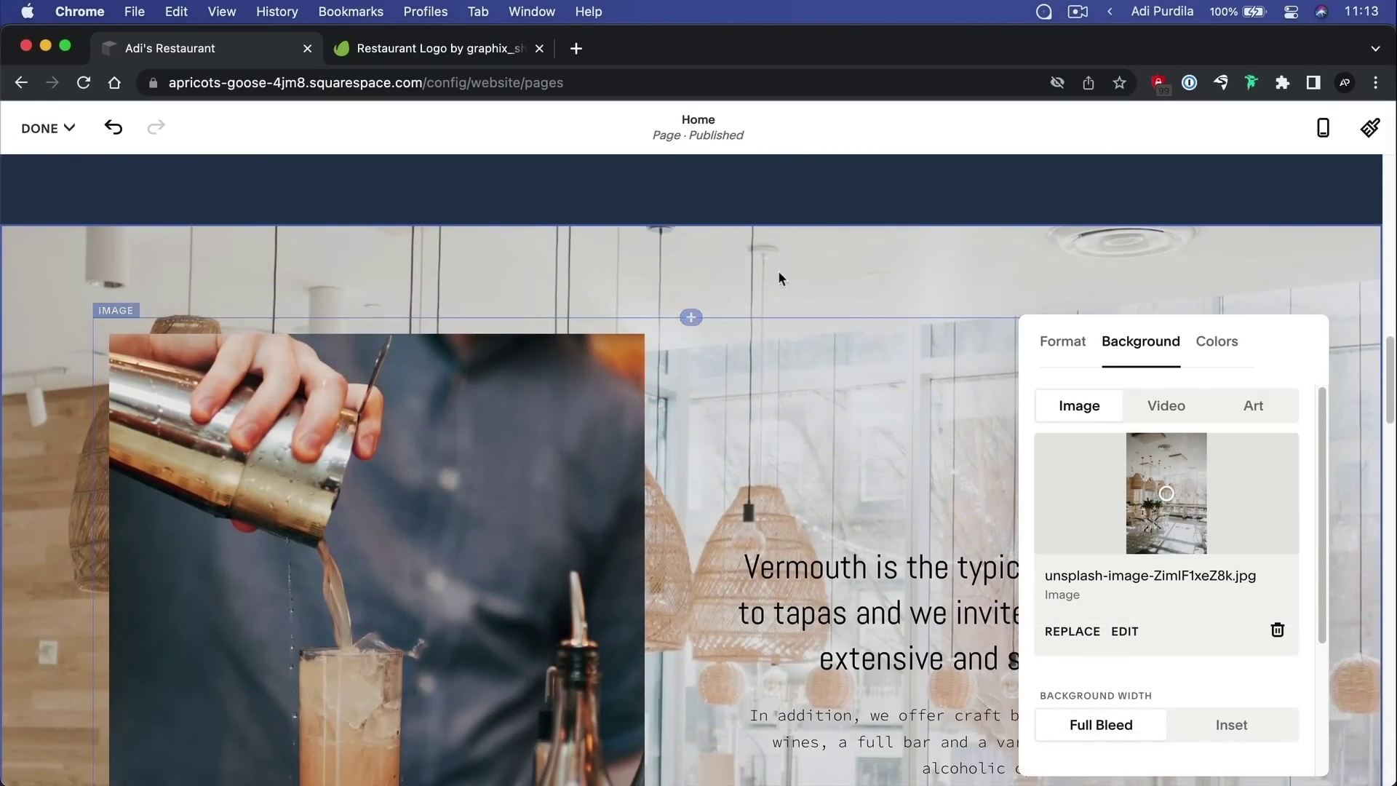
scroll(1185, 583, "down", 3)
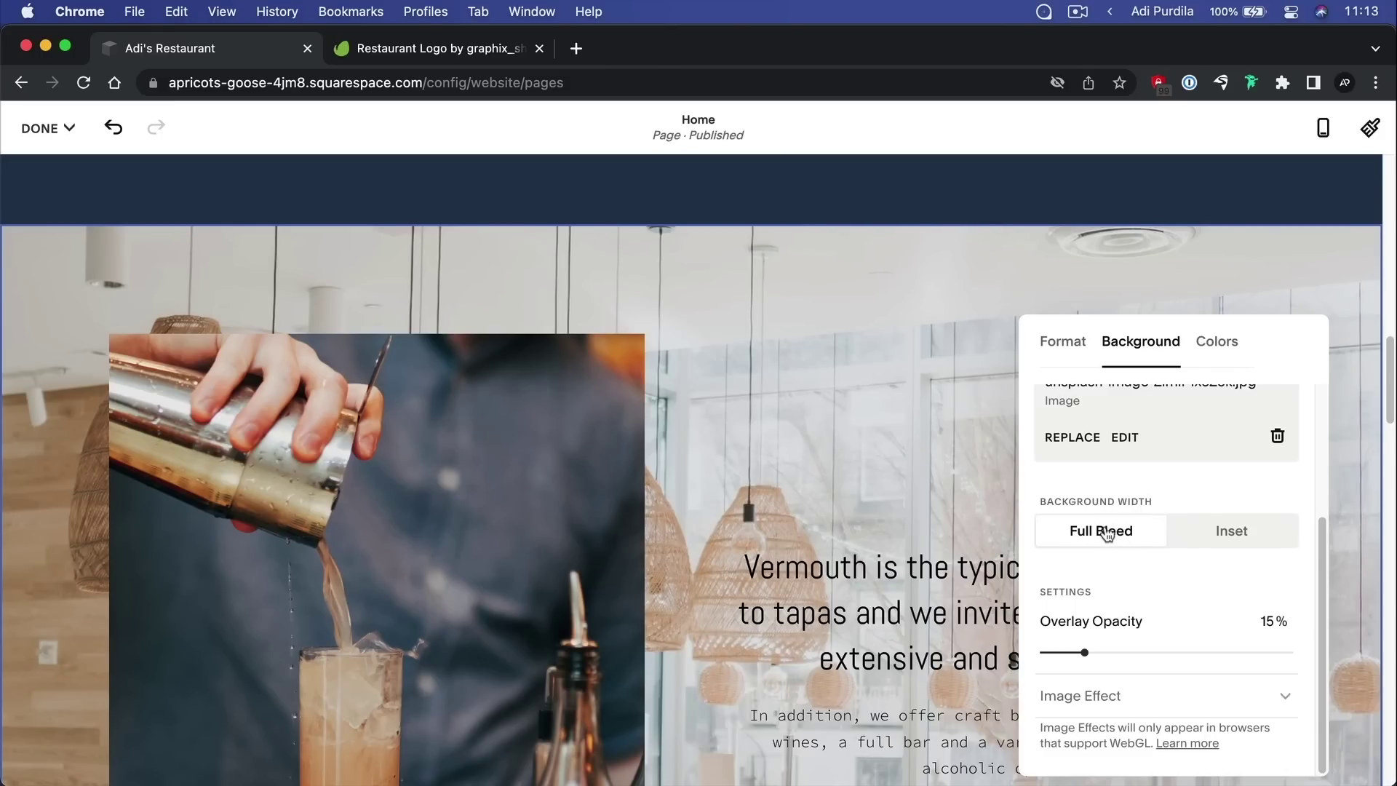
left_click(1226, 535)
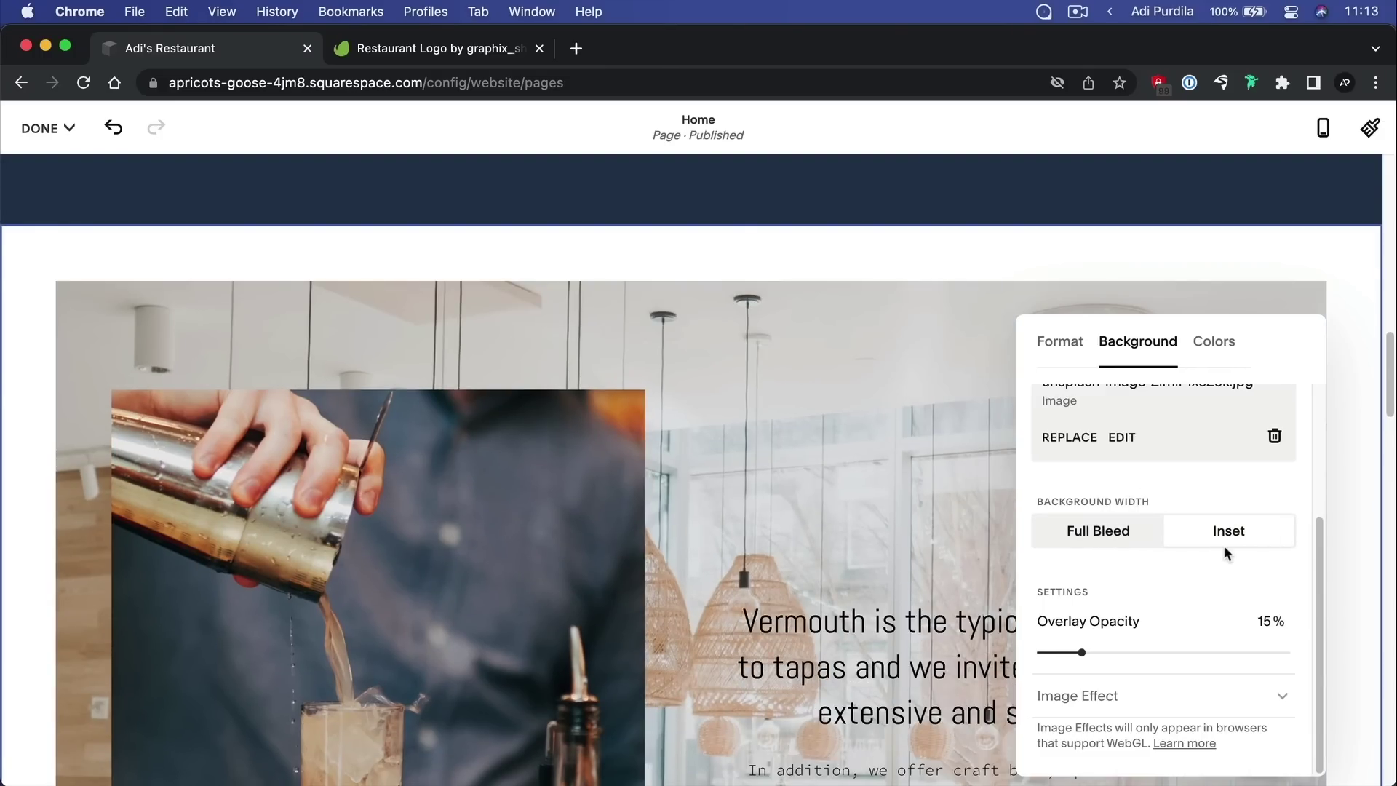
left_click(1148, 546)
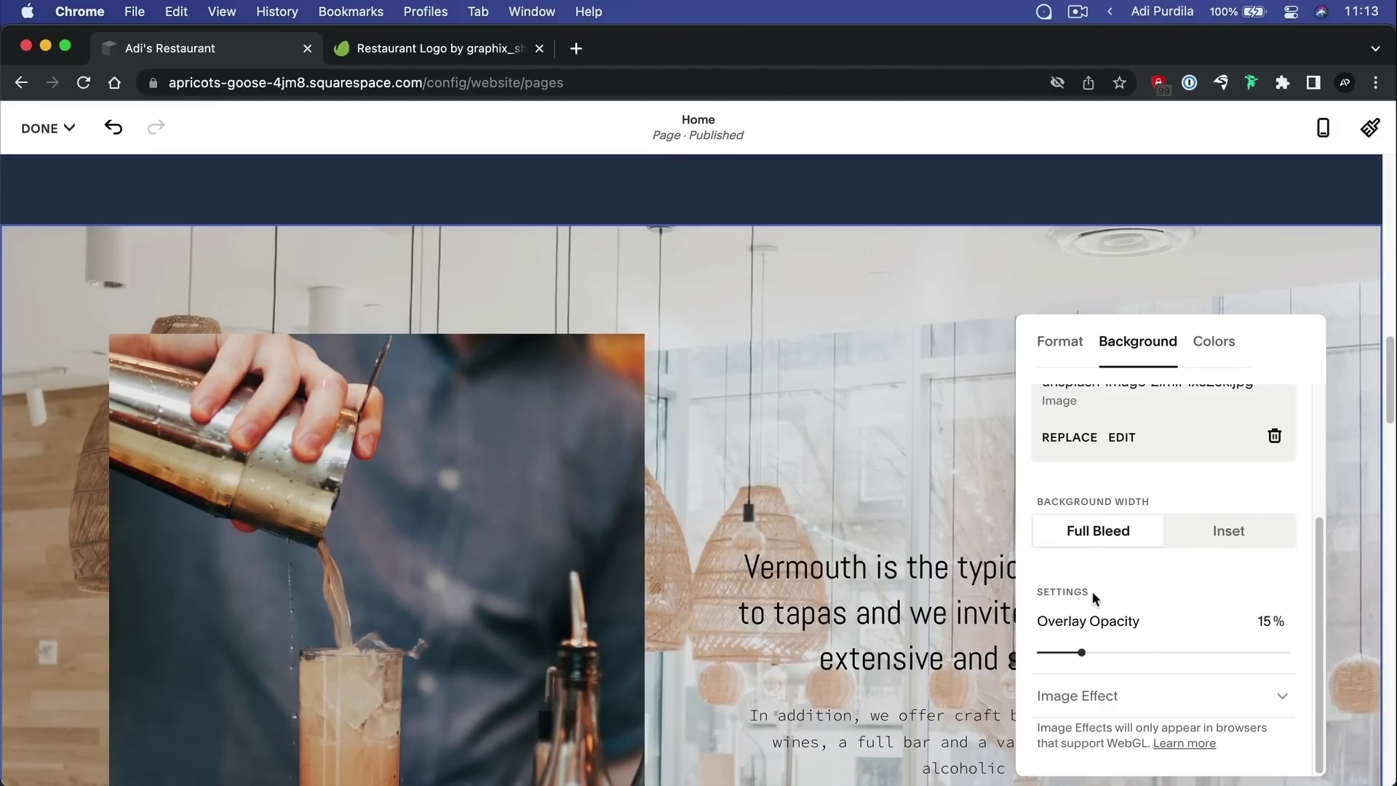
left_click(1239, 535)
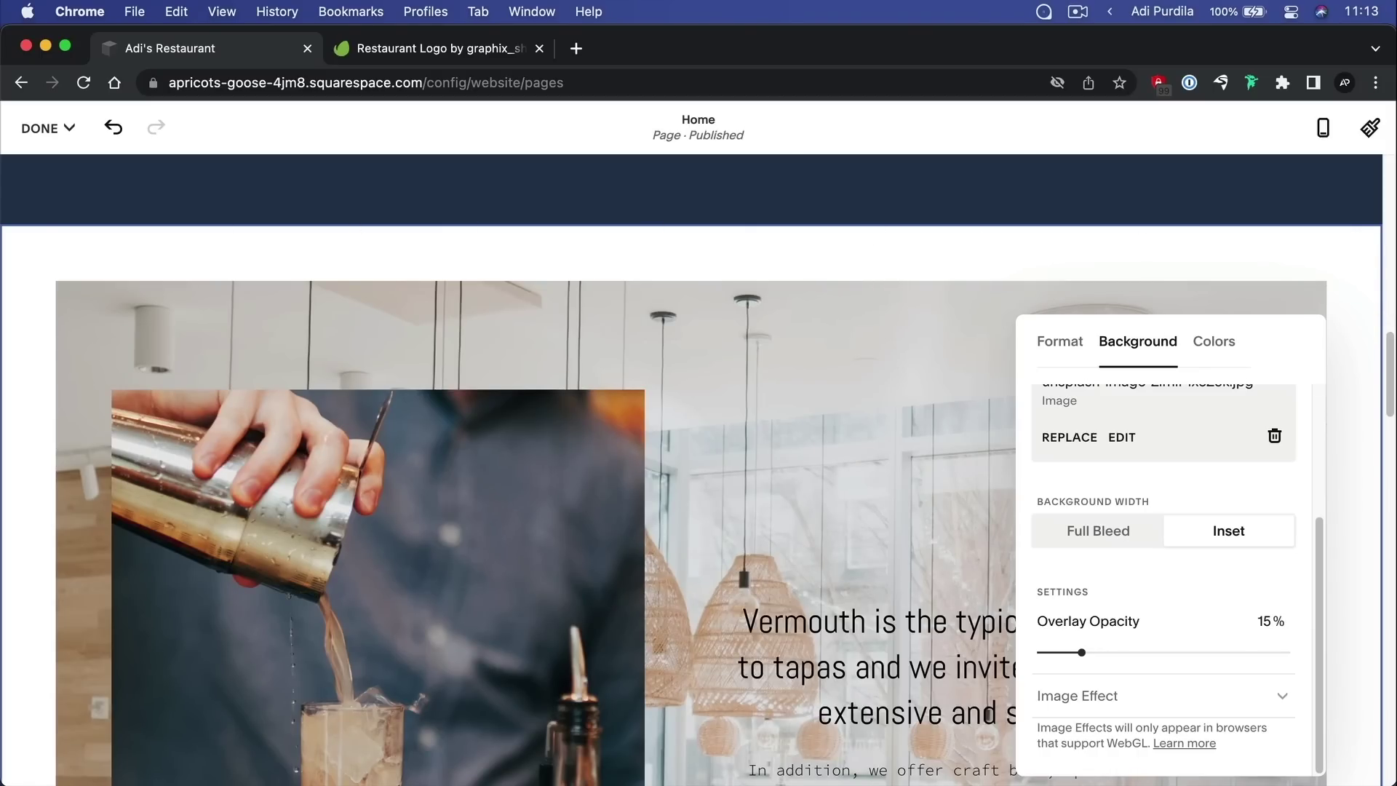
left_click(1099, 533)
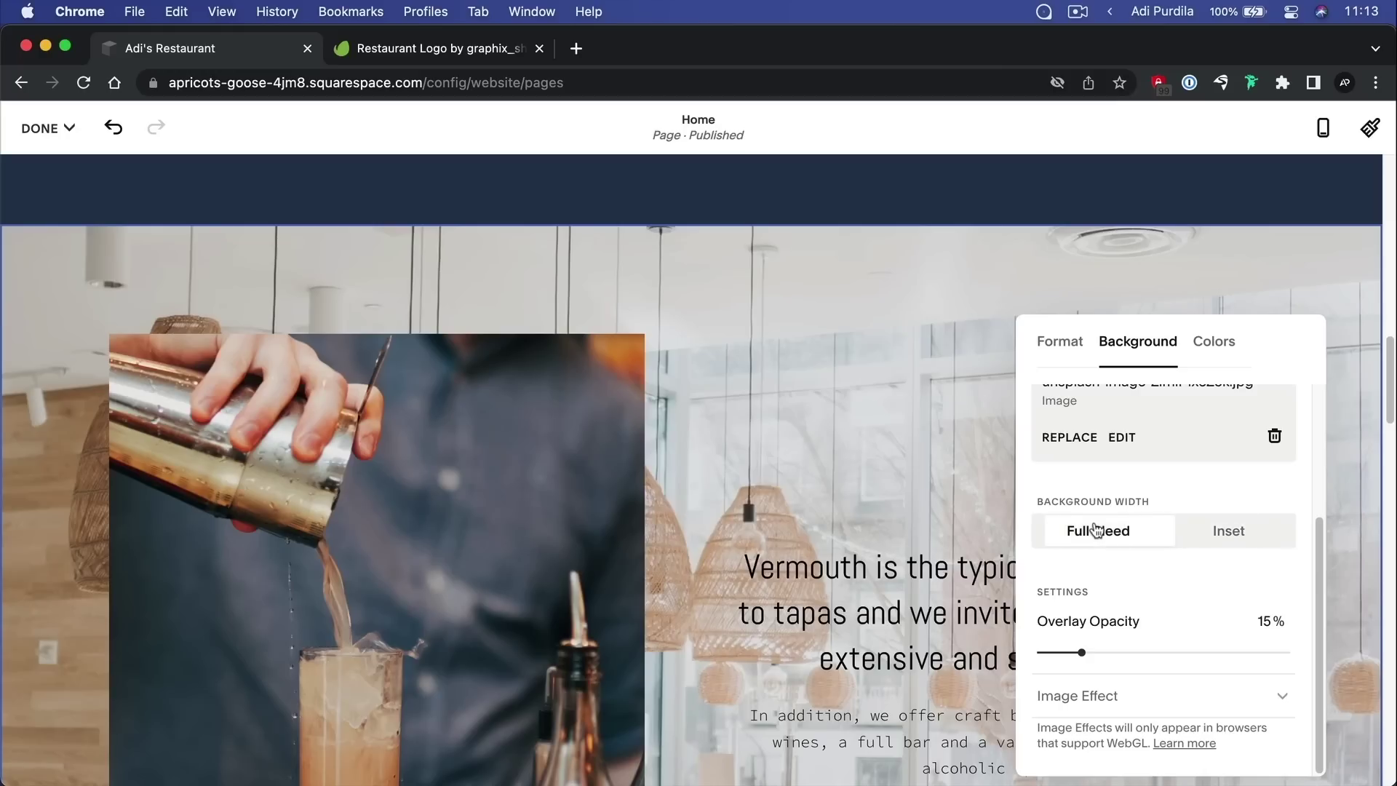
Adjust the background Overlay Opacity, ending at 10%
left_click_drag(1083, 653, 1314, 653)
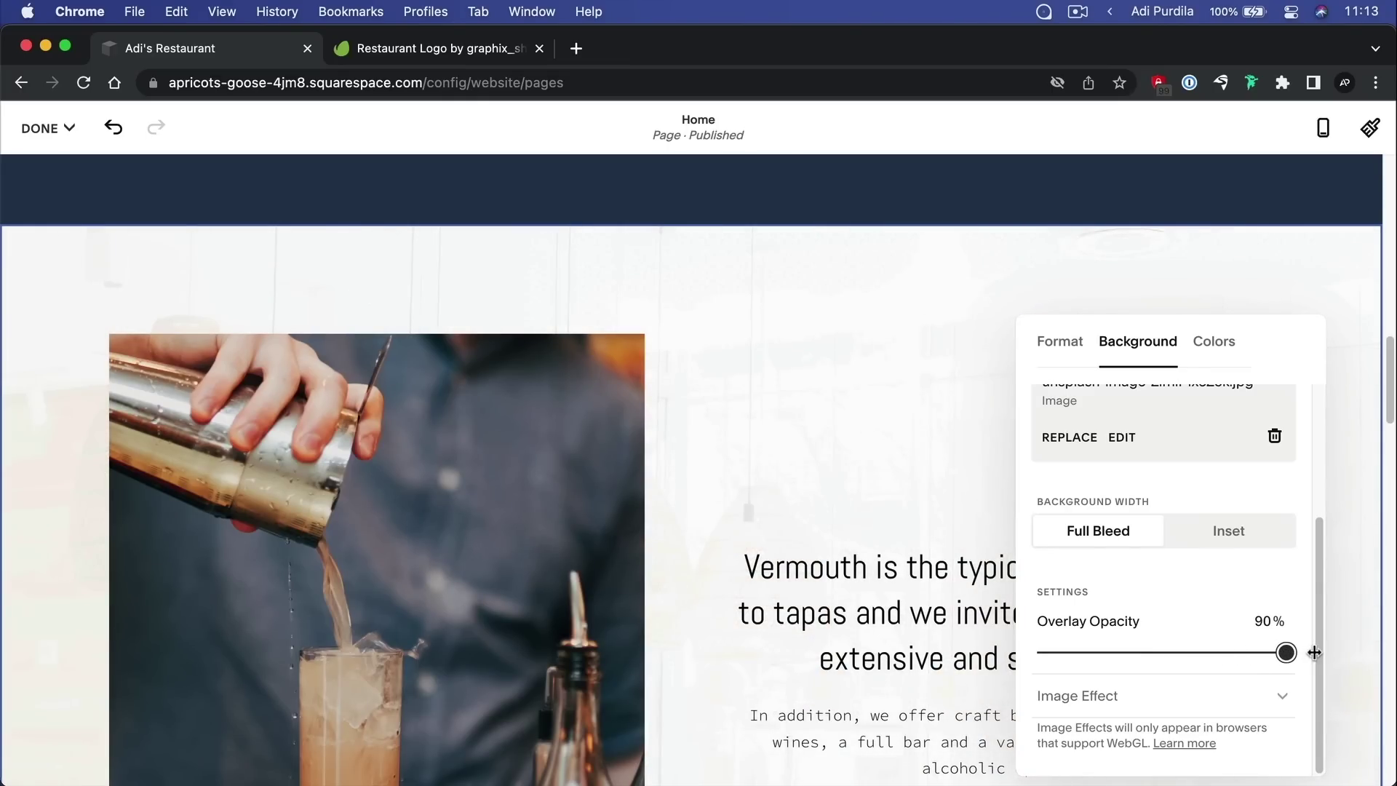
scroll(895, 511, "down", 10)
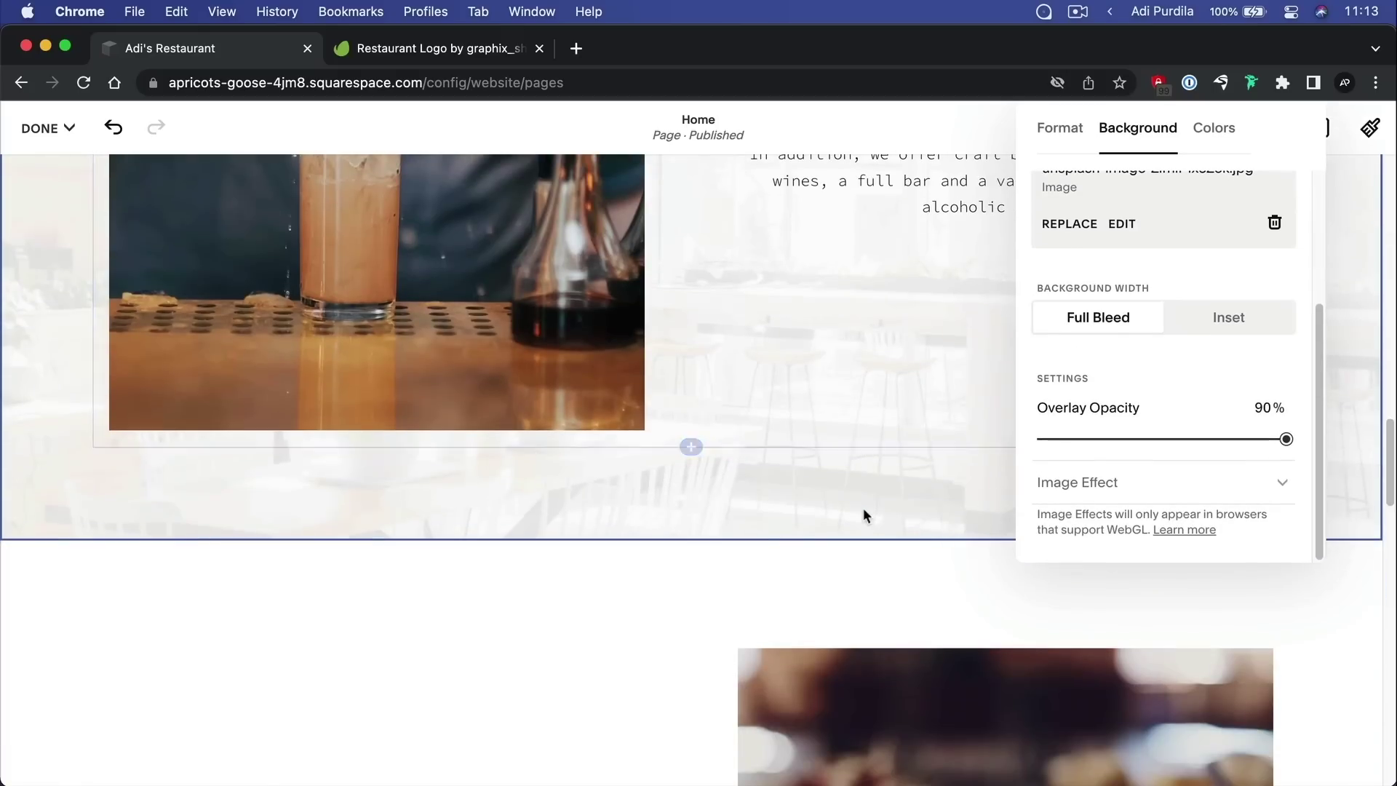
scroll(786, 495, "up", 3)
left_click_drag(1286, 439, 1066, 441)
scroll(874, 585, "up", 3)
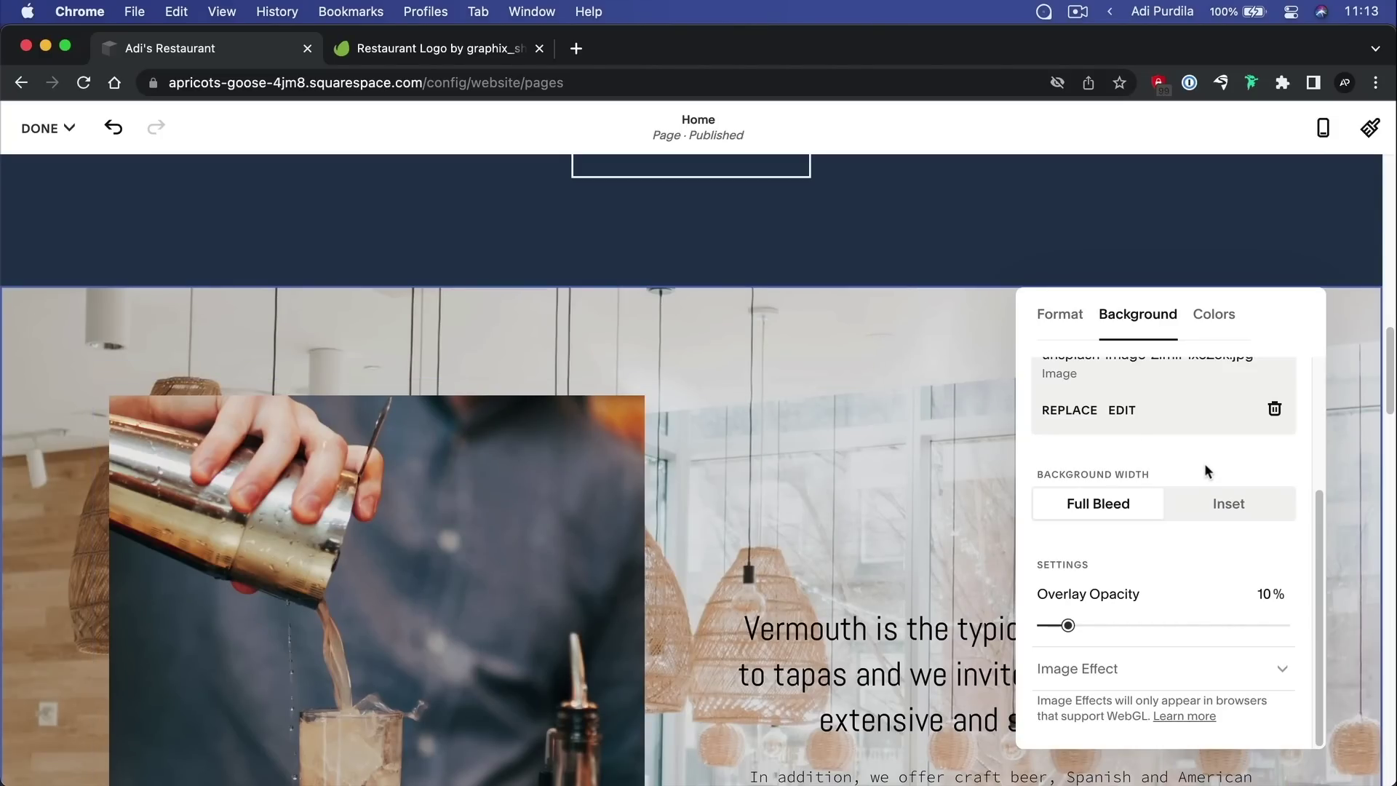
Apply the Film Grain image effect to the background, then set it back to None
left_click(1279, 667)
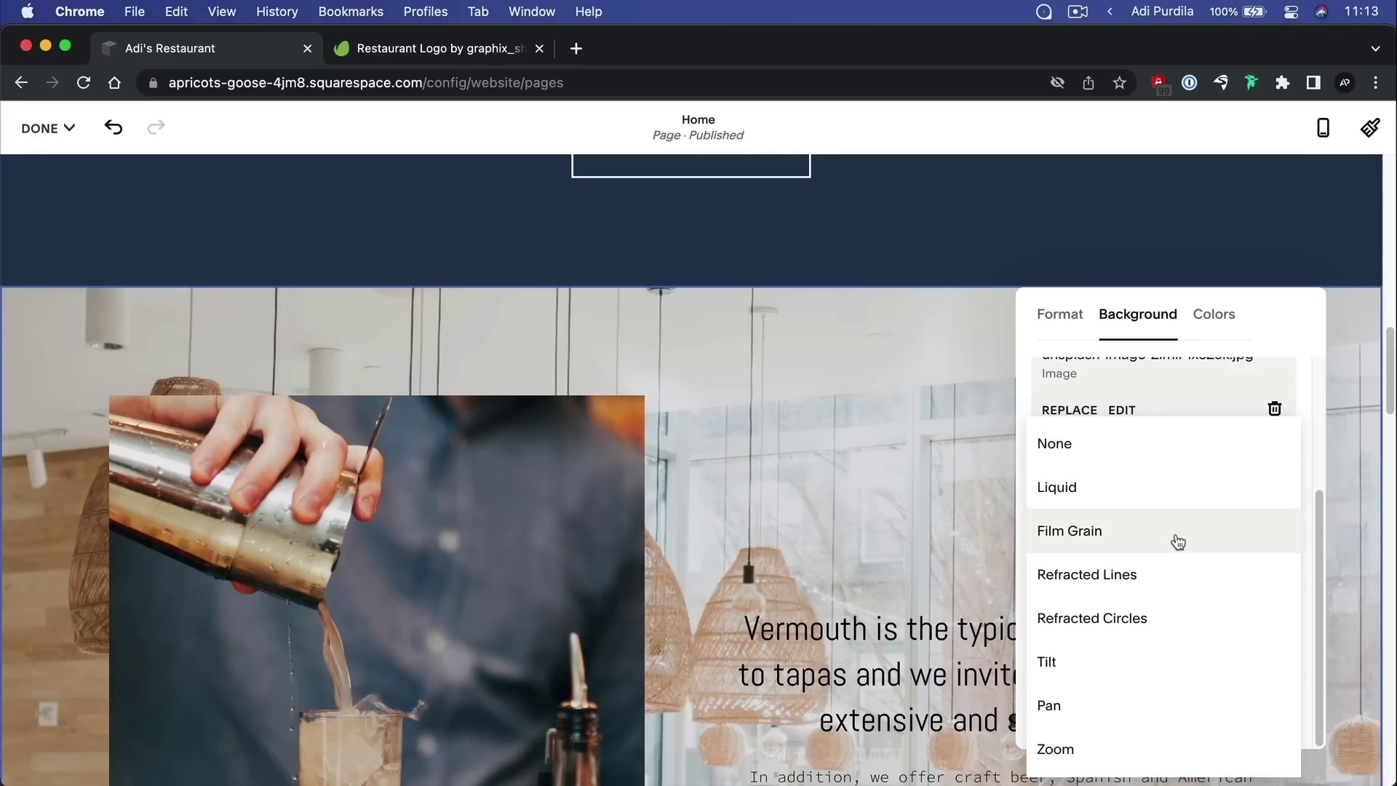
left_click(1179, 542)
scroll(826, 483, "down", 5)
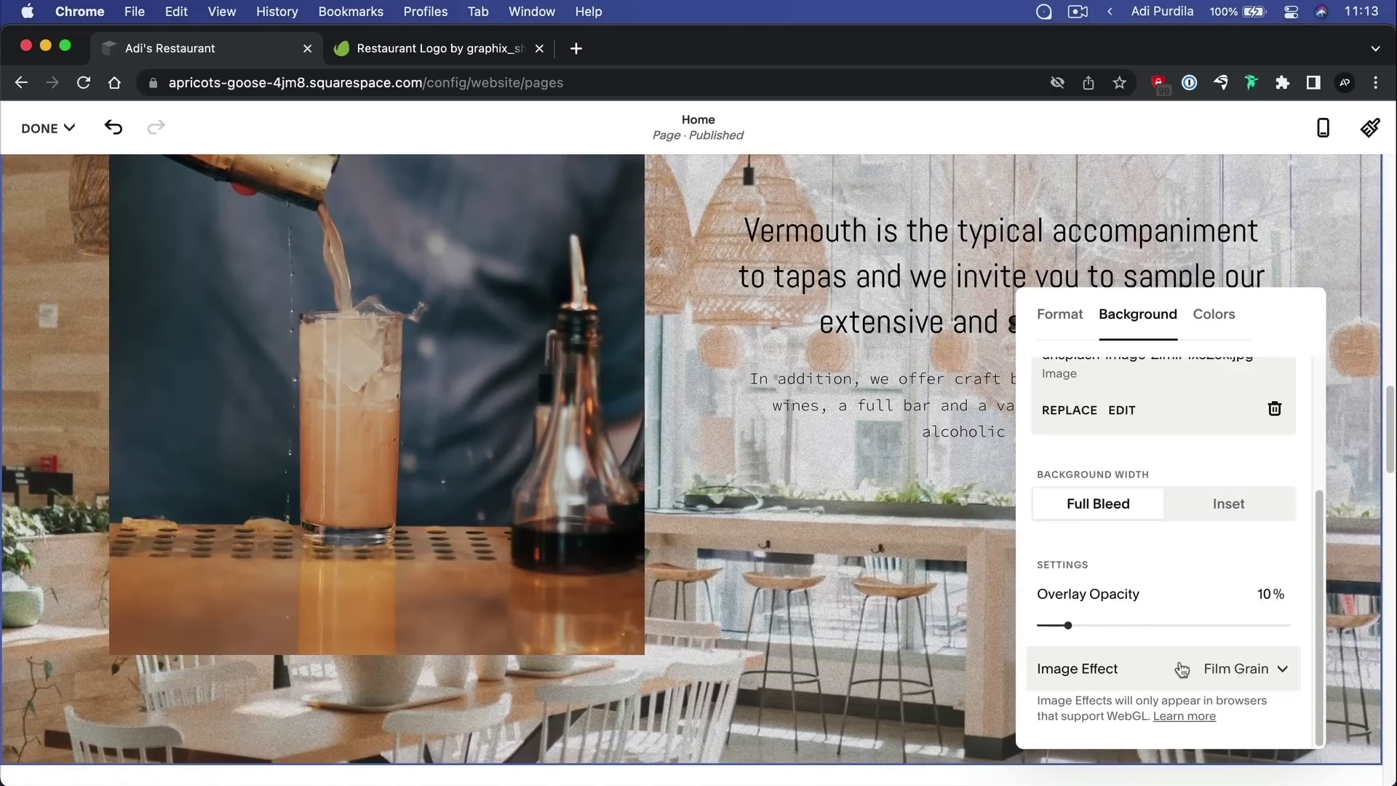
left_click(1177, 666)
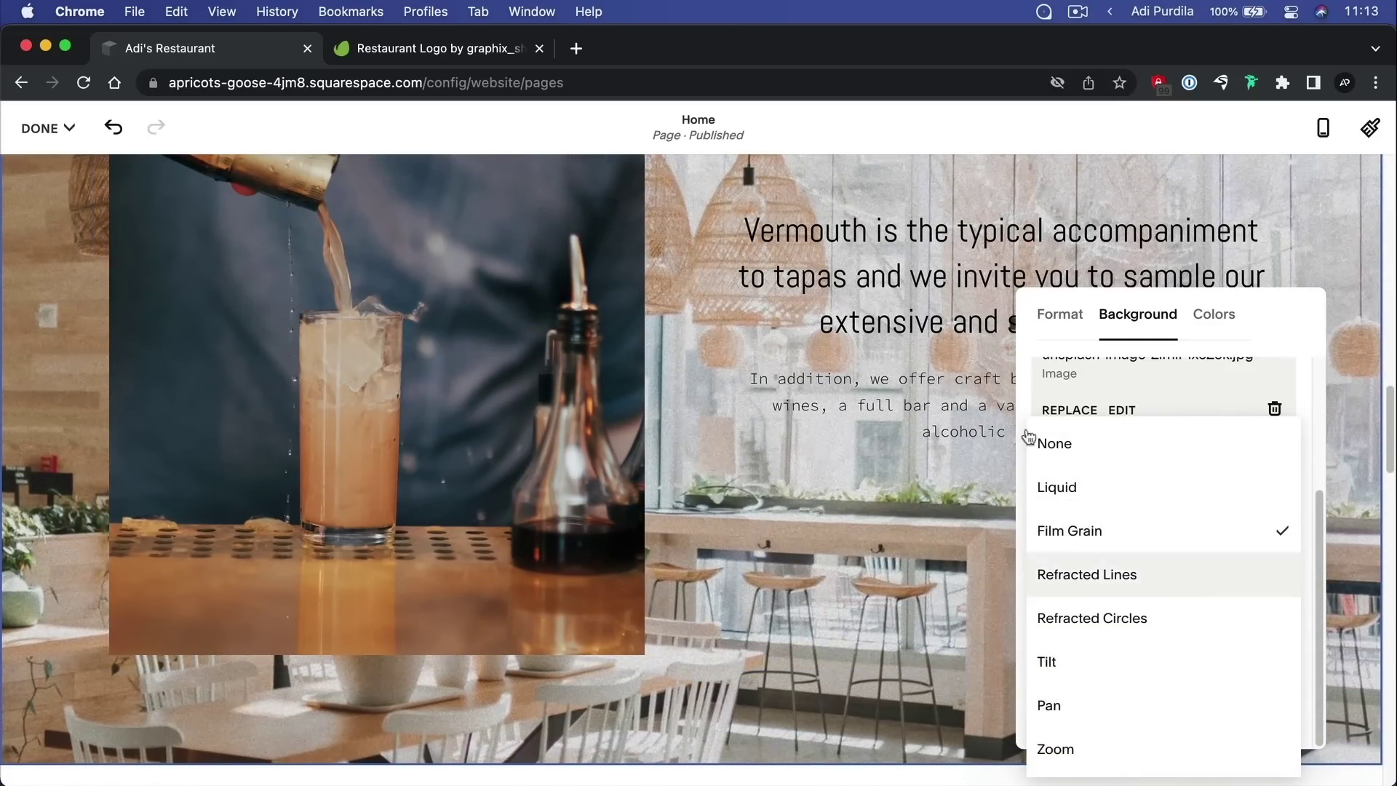
left_click(1107, 455)
scroll(1183, 575, "up", 3)
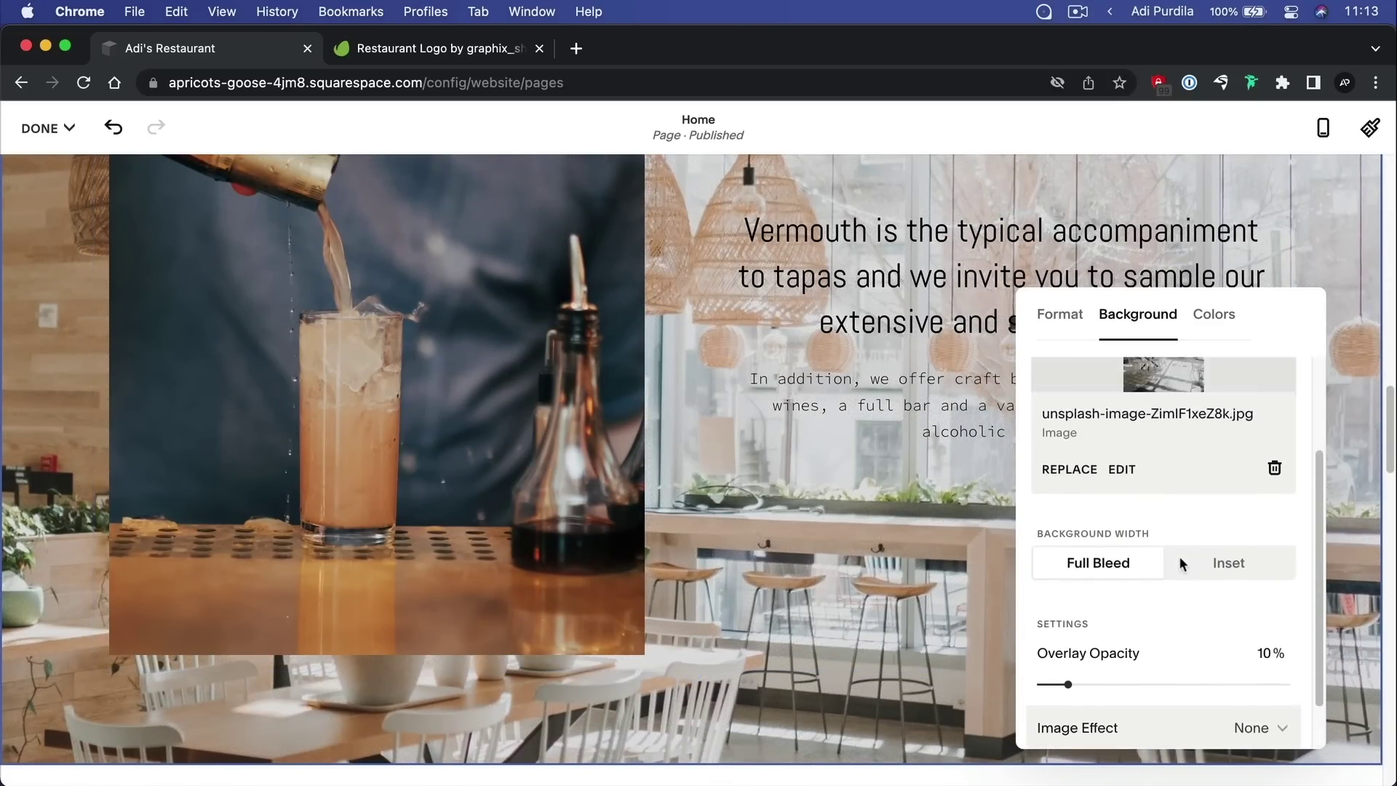
Close the Background panel and deselect the text block
left_click(913, 382)
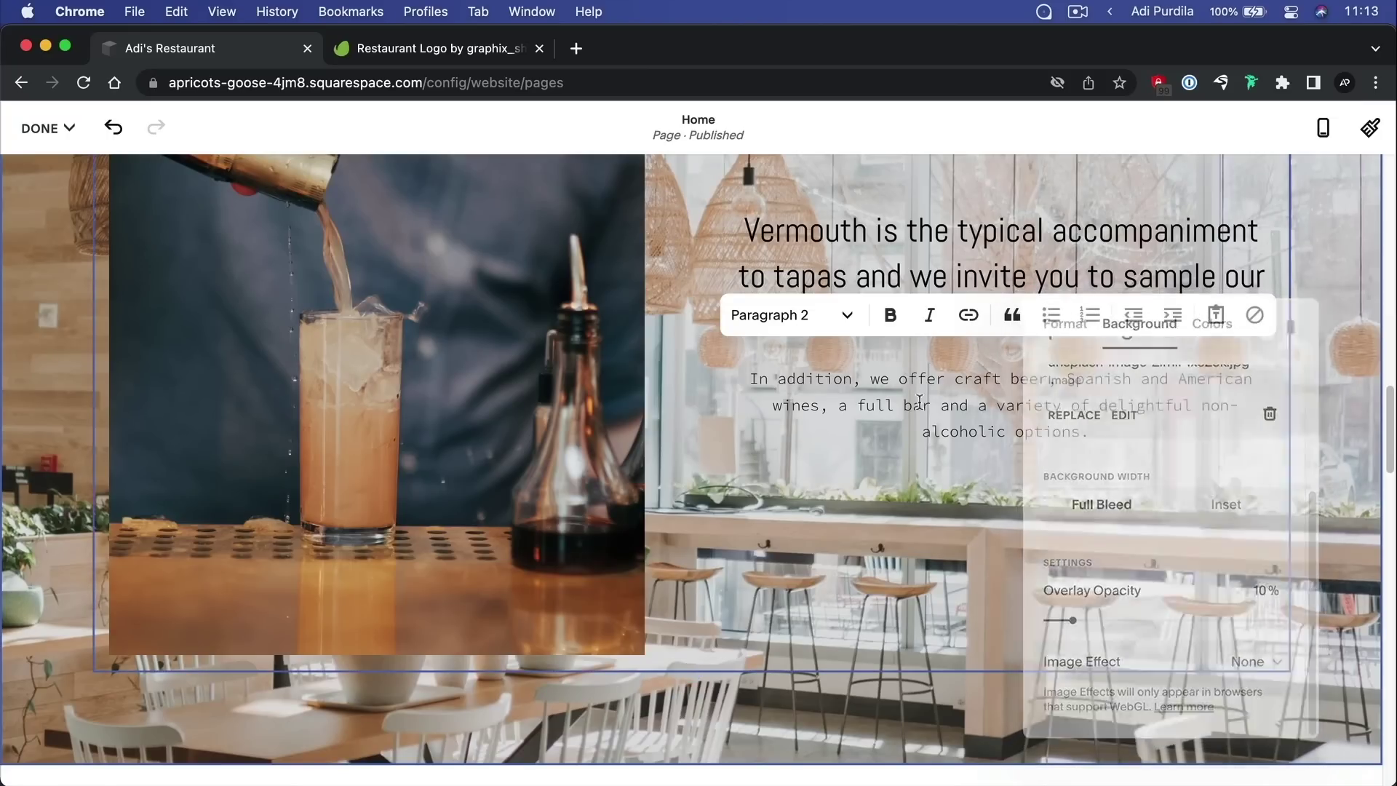
scroll(1044, 451, "up", 5)
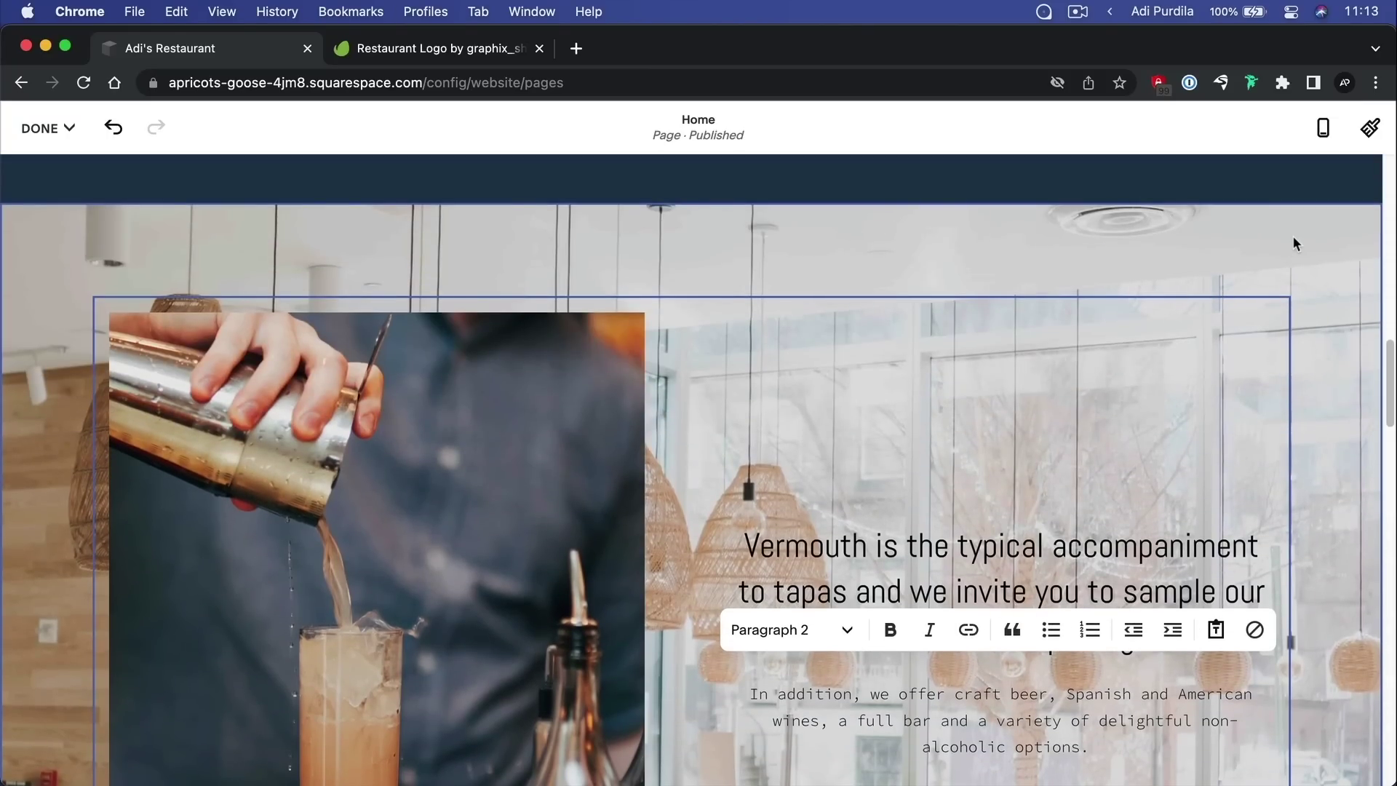
left_click(1238, 262)
scroll(984, 306, "up", 1)
scroll(984, 306, "up", 1)
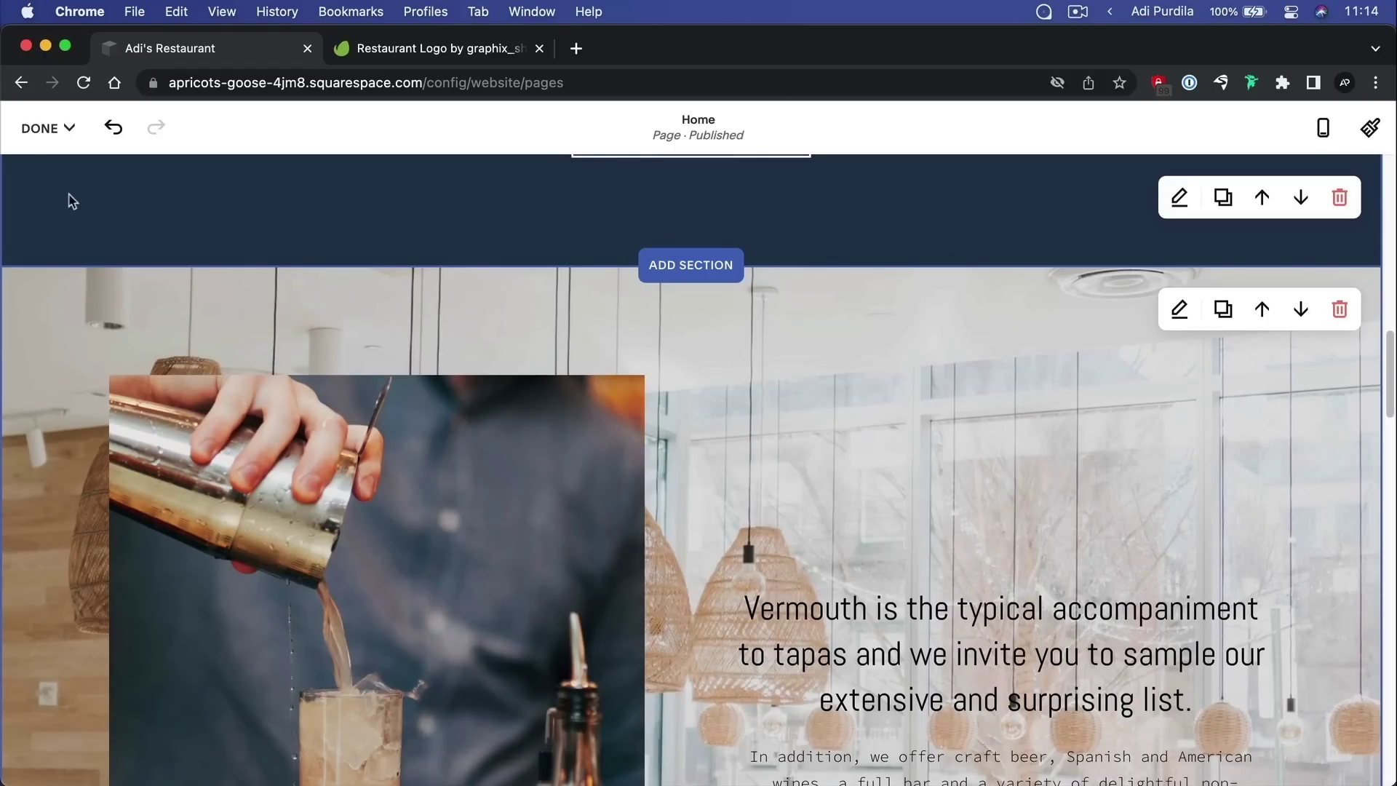
Save the Home page changes, exit editing and review the live page
left_click(66, 130)
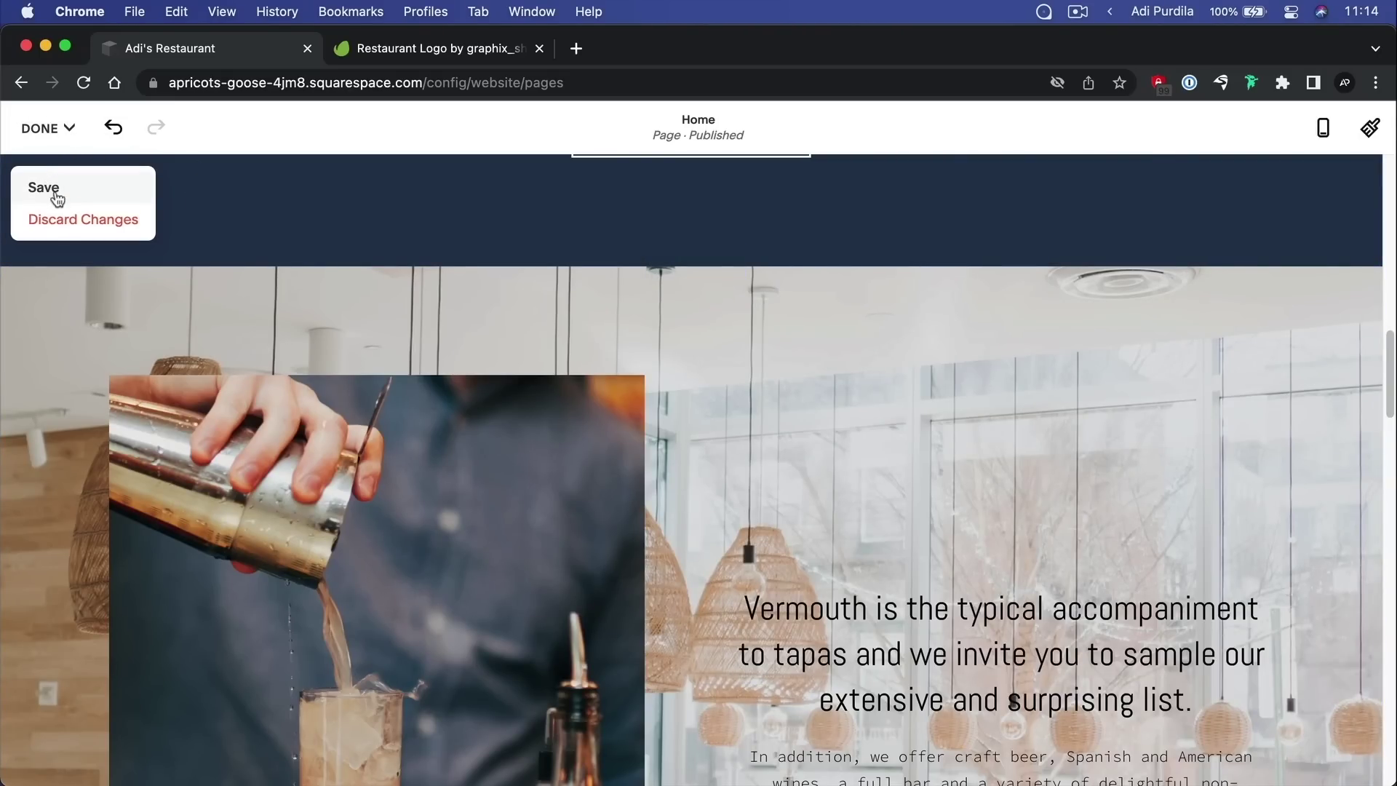
left_click(44, 189)
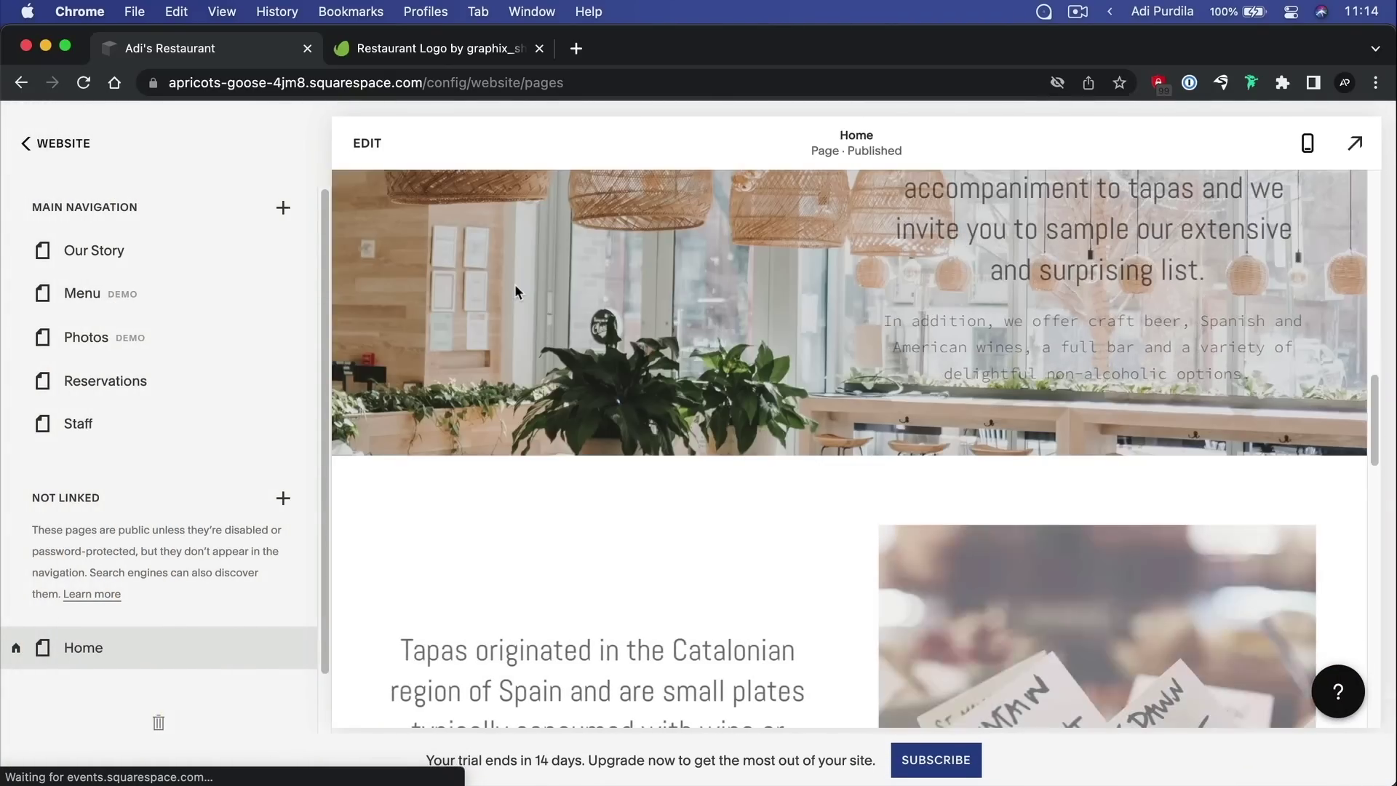
scroll(755, 357, "up", 5)
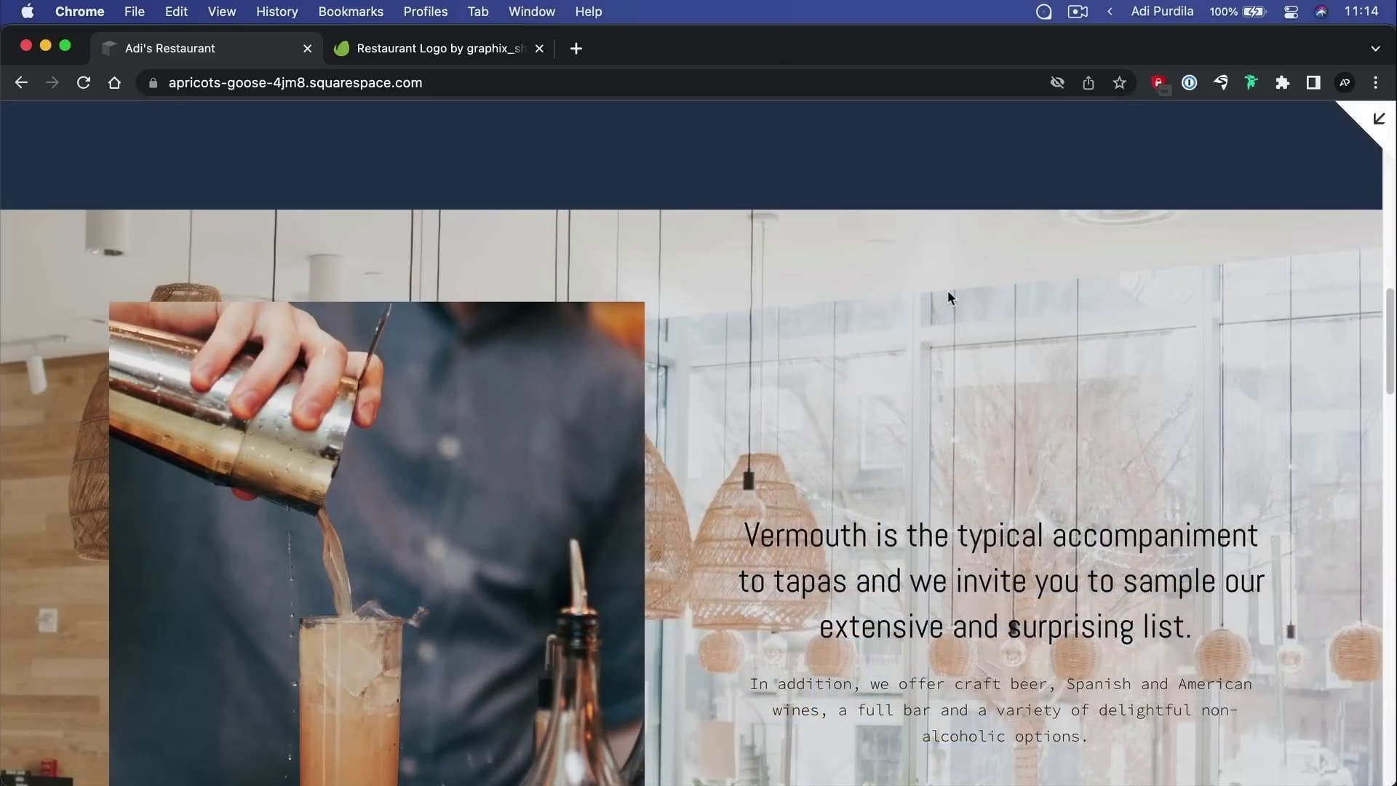
scroll(776, 430, "down", 4)
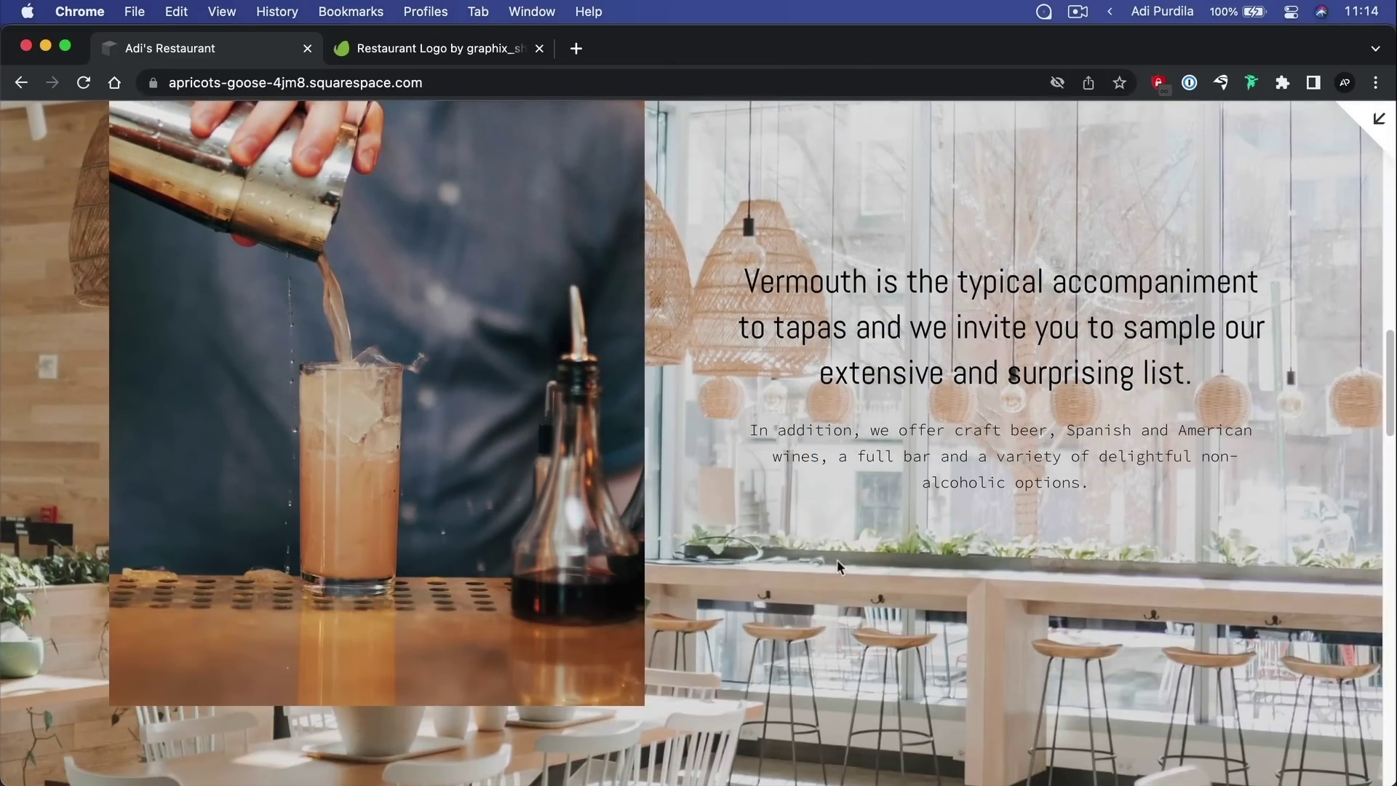
scroll(946, 566, "down", 4)
scroll(947, 566, "up", 4)
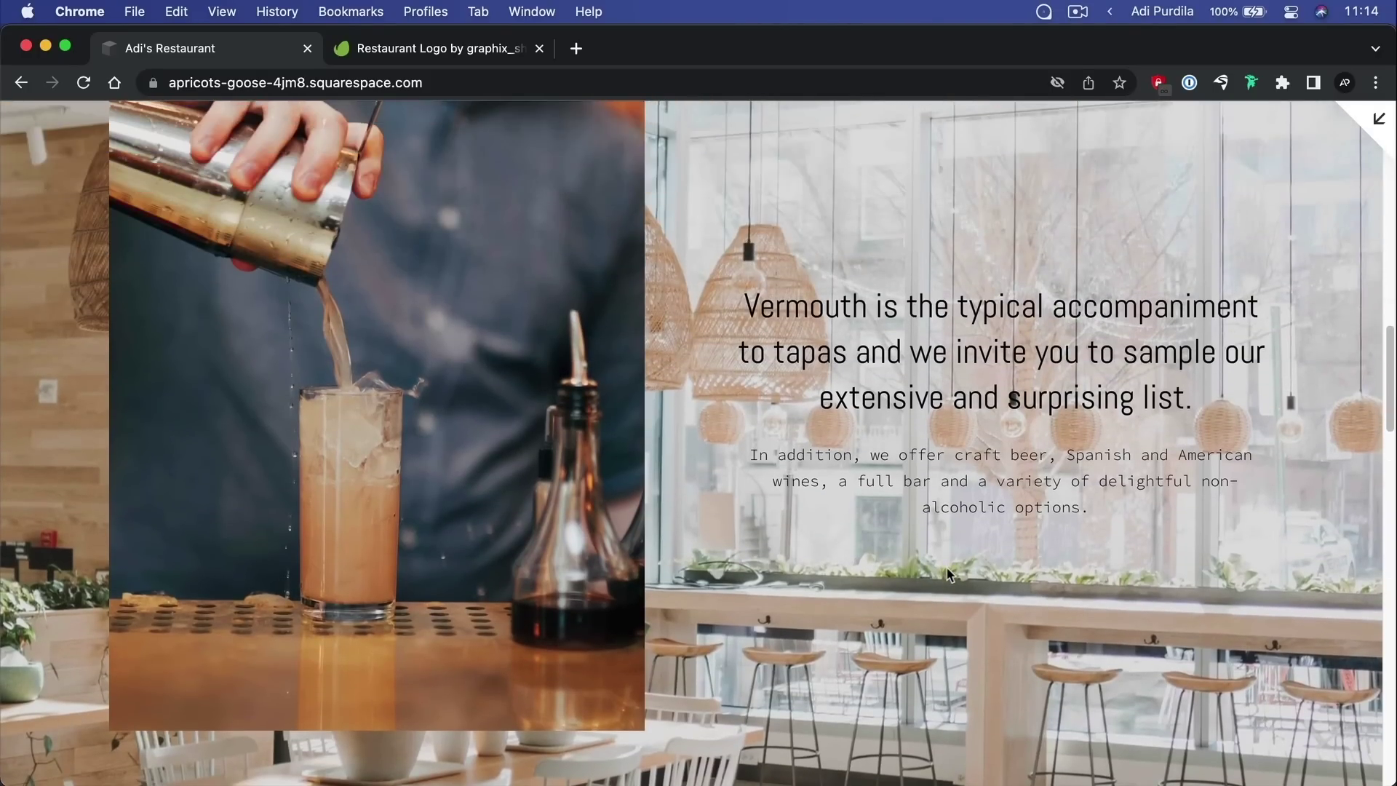
scroll(947, 575, "up", 2)
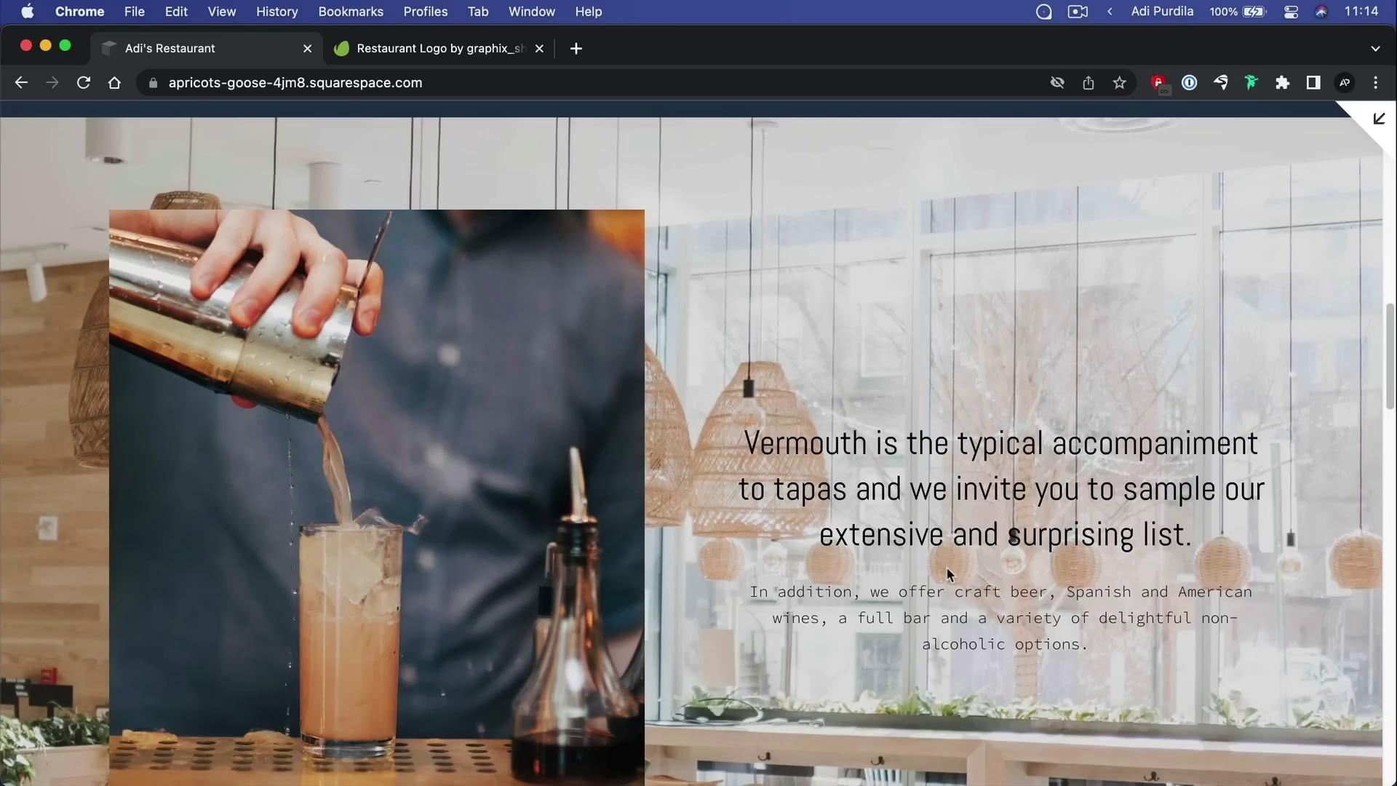
Go back from the live preview to the editor and edit the Home page again
left_click(1378, 119)
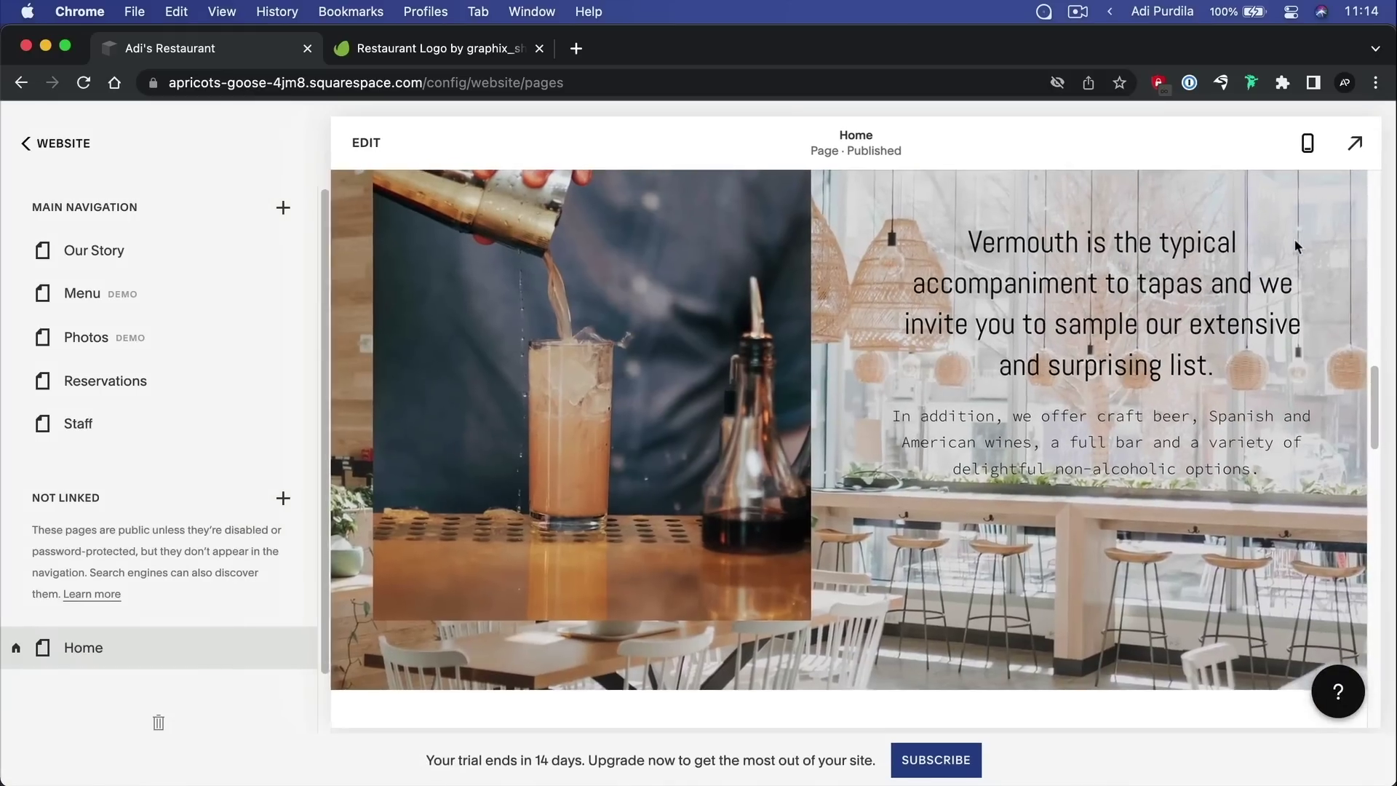
scroll(723, 360, "up", 5)
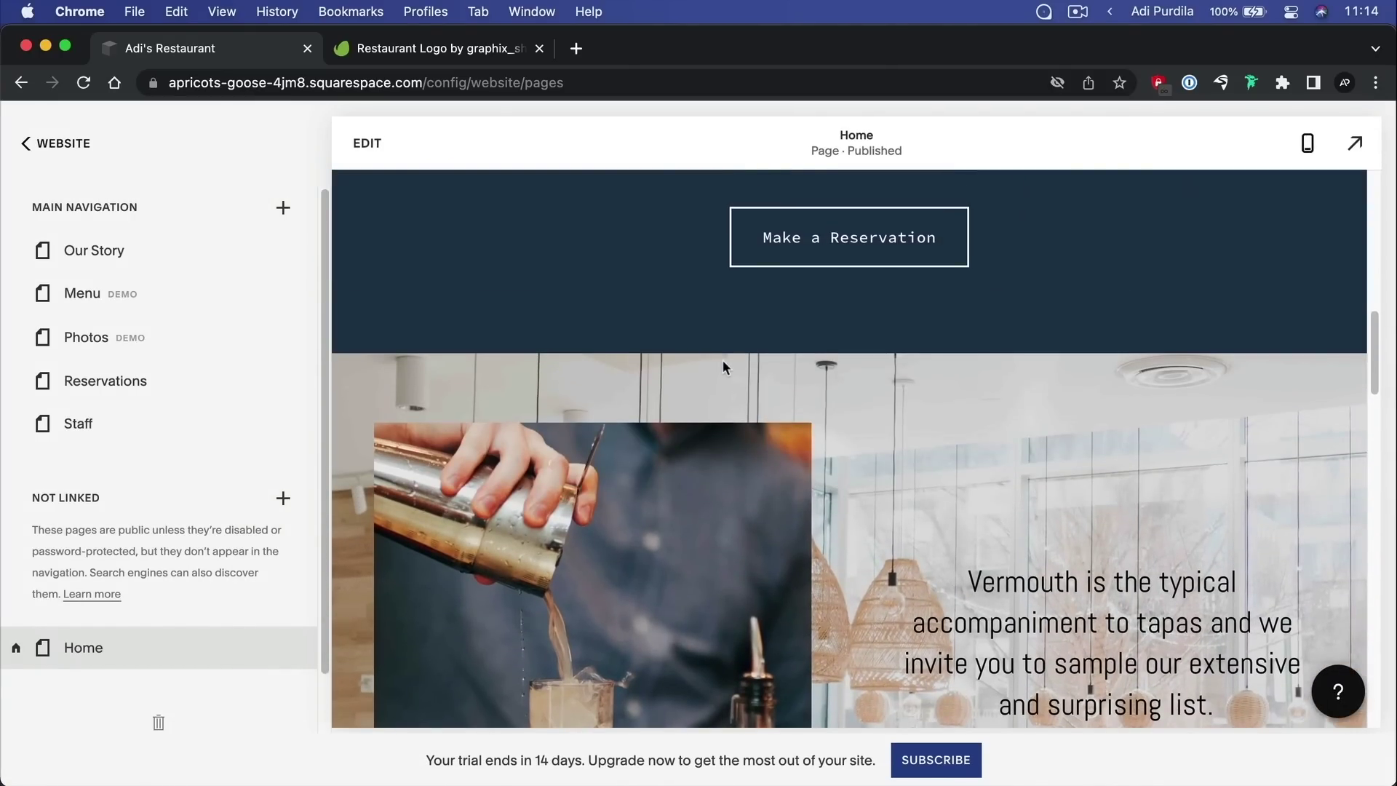
scroll(735, 357, "up", 5)
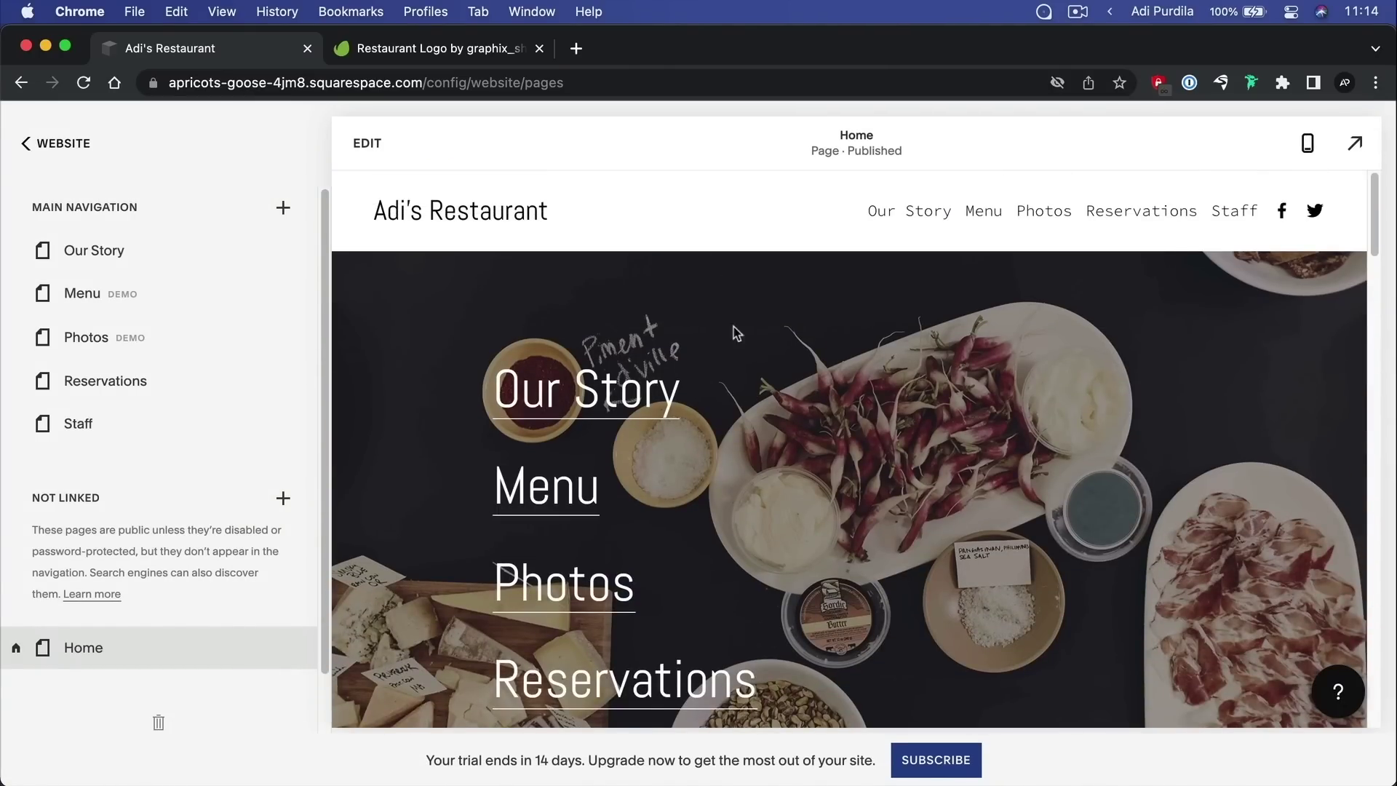
left_click(367, 142)
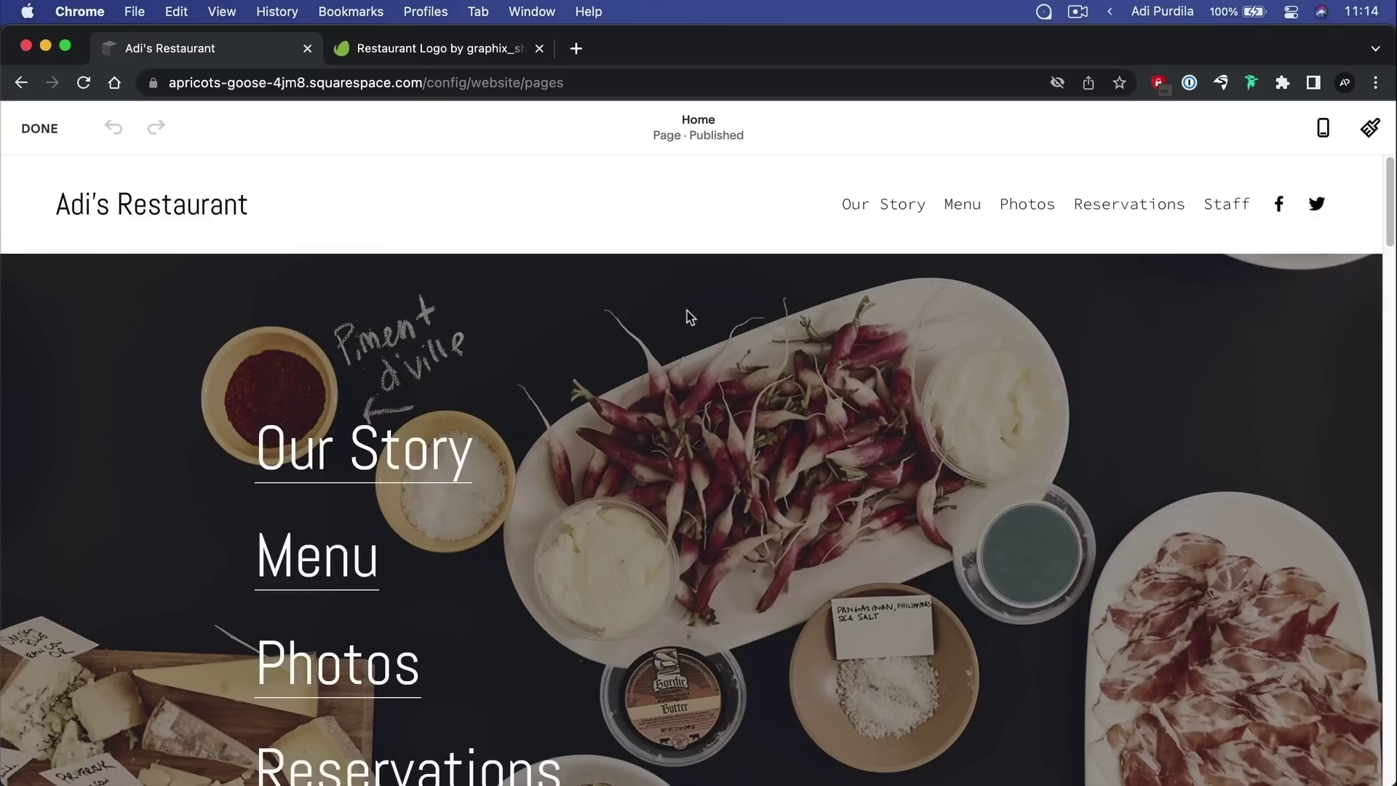
Upload logo.png as the site header logo in place of the Adi's Restaurant title
mouse_move(674, 221)
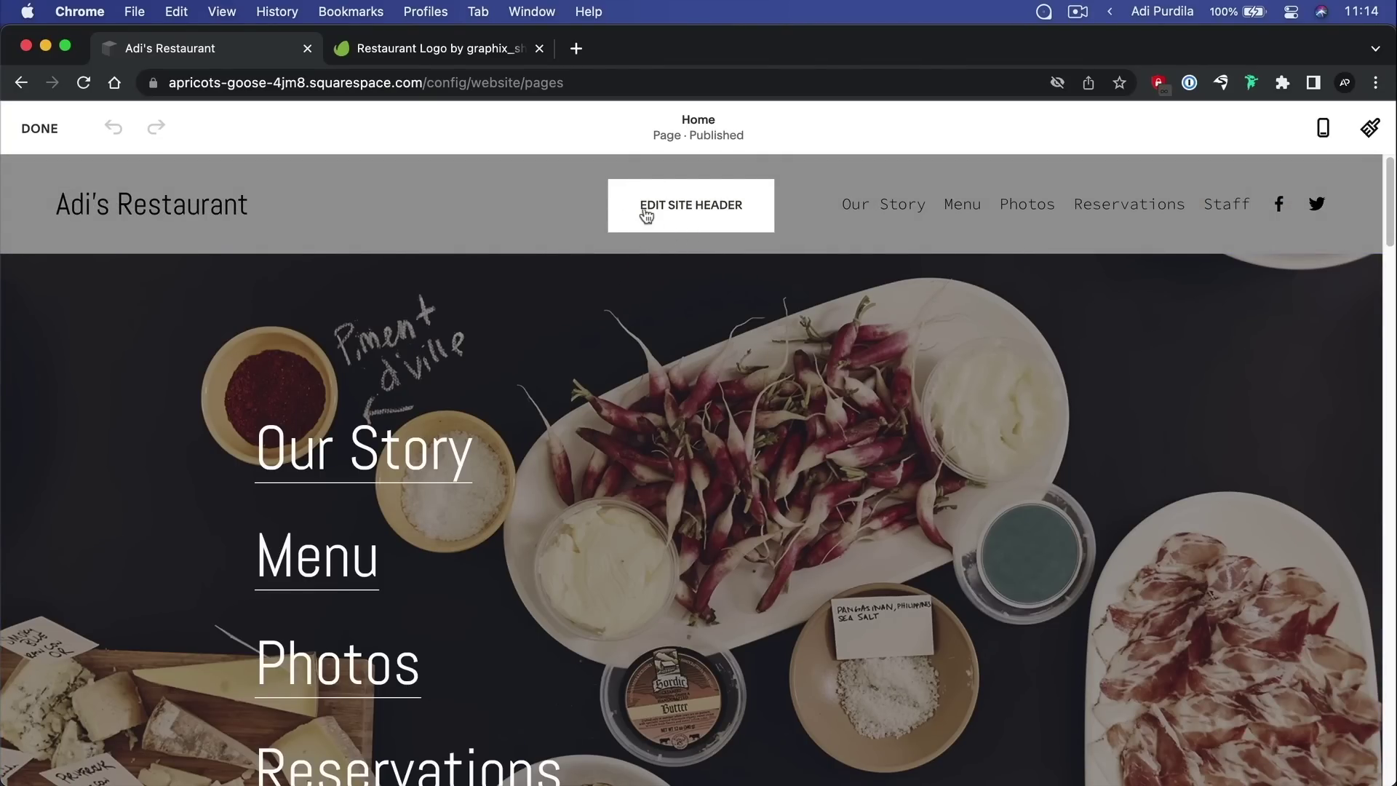
left_click(695, 222)
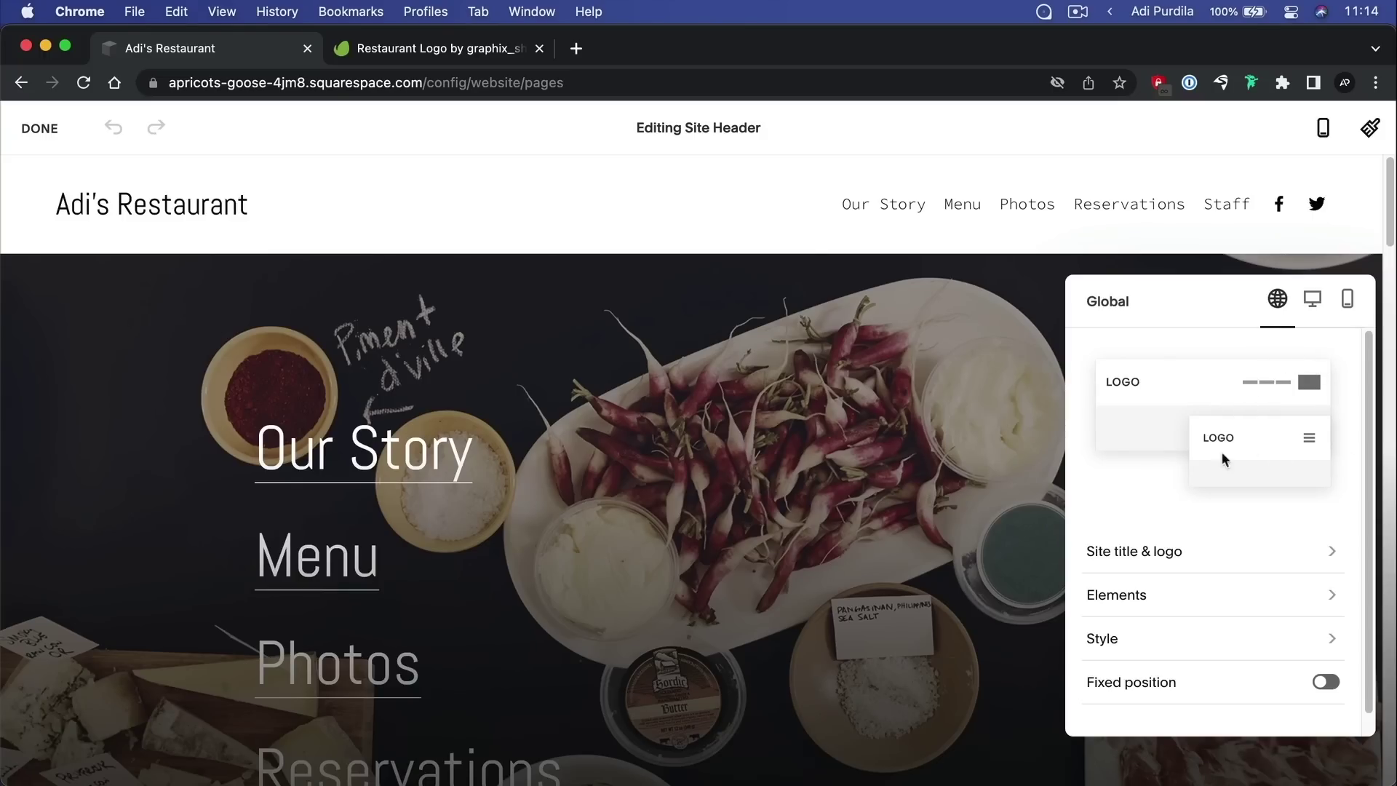
left_click(1172, 554)
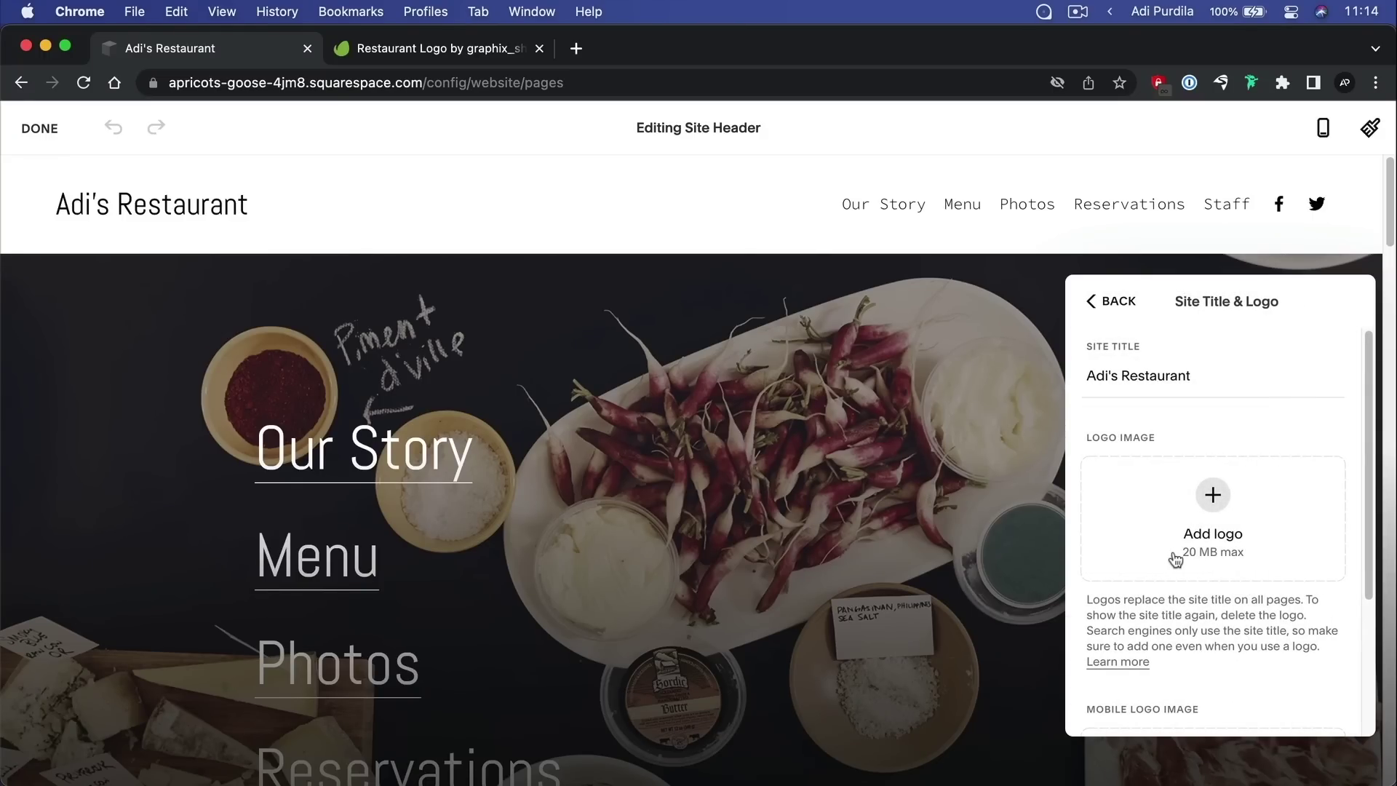
left_click(1202, 495)
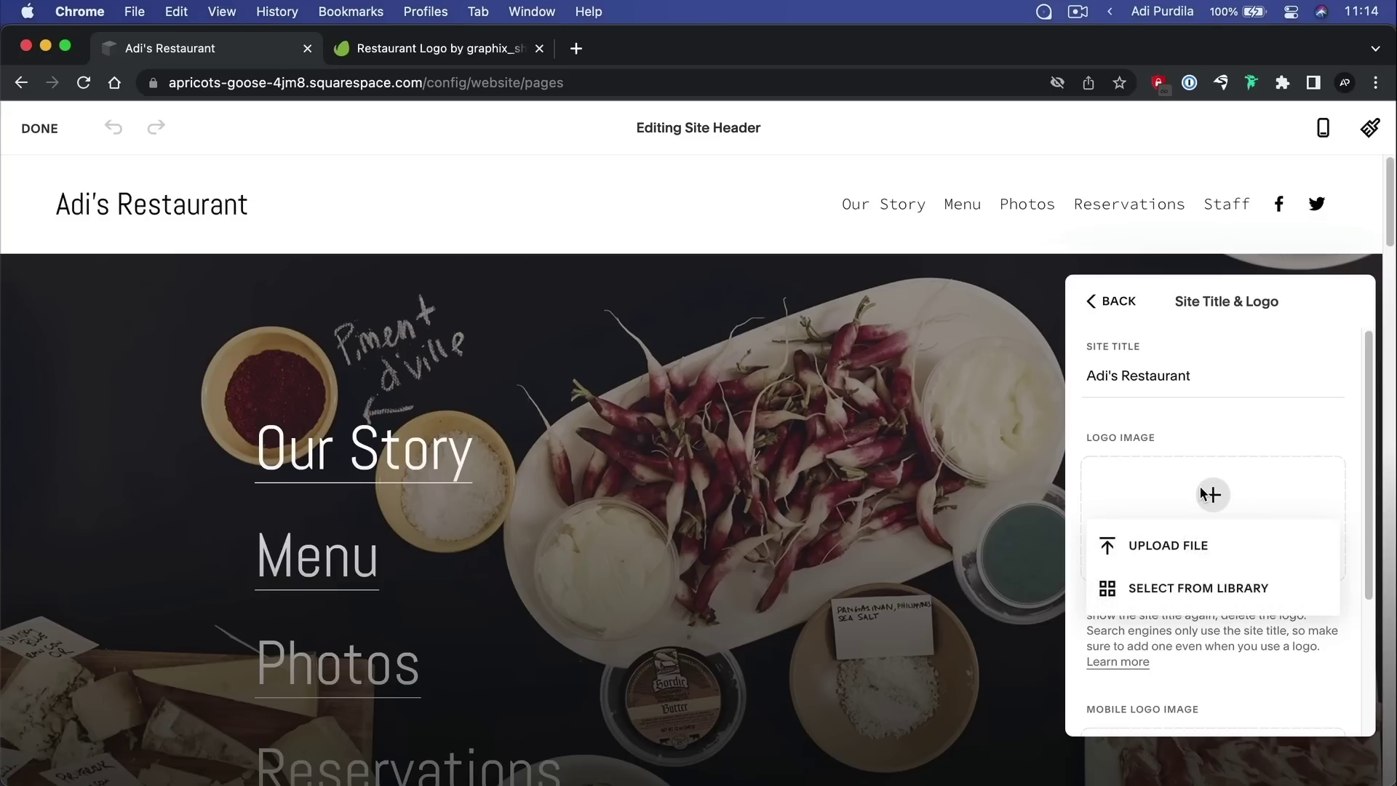
left_click(1189, 542)
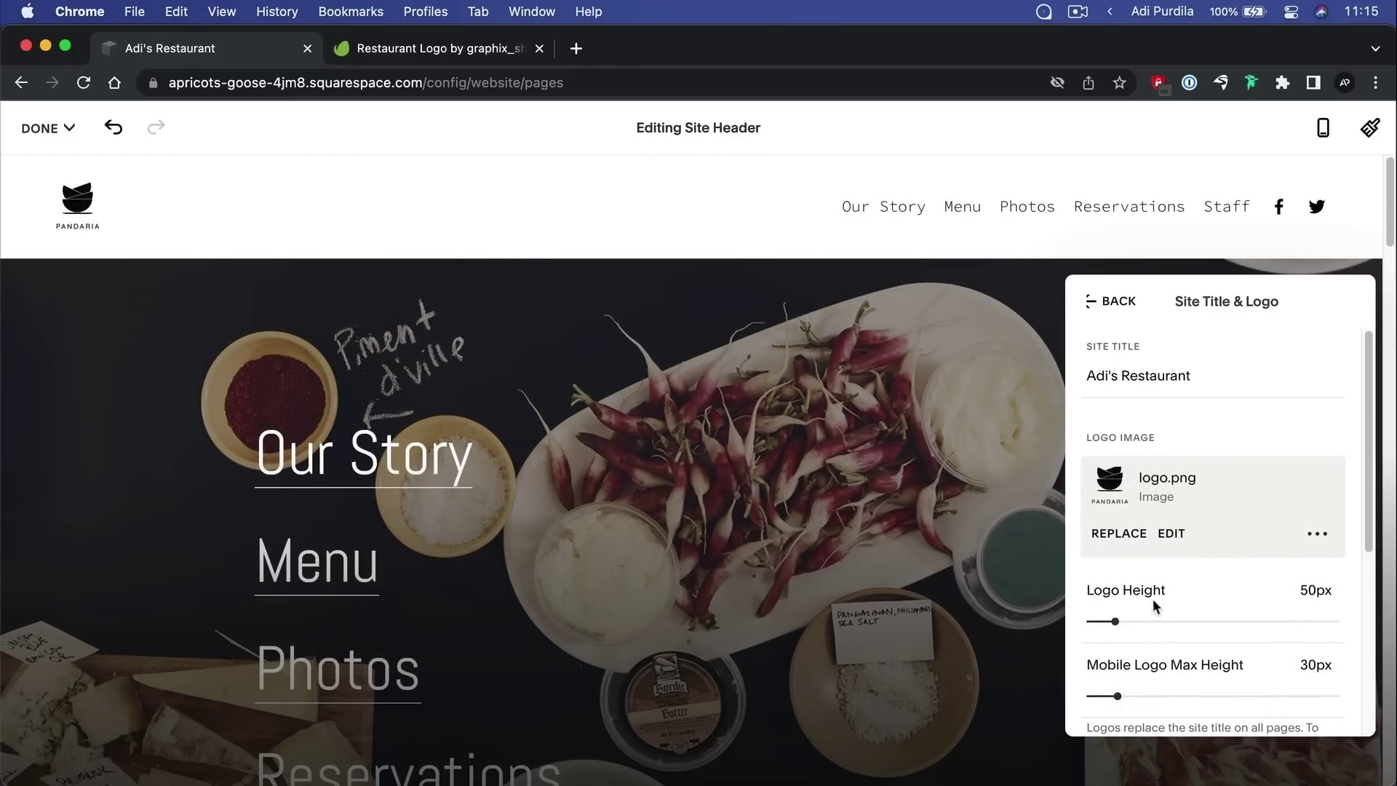
Set the logo height to 80px and mobile maximum to 40px, then save the header
left_click_drag(1115, 621, 1140, 621)
scroll(1164, 555, "down", 3)
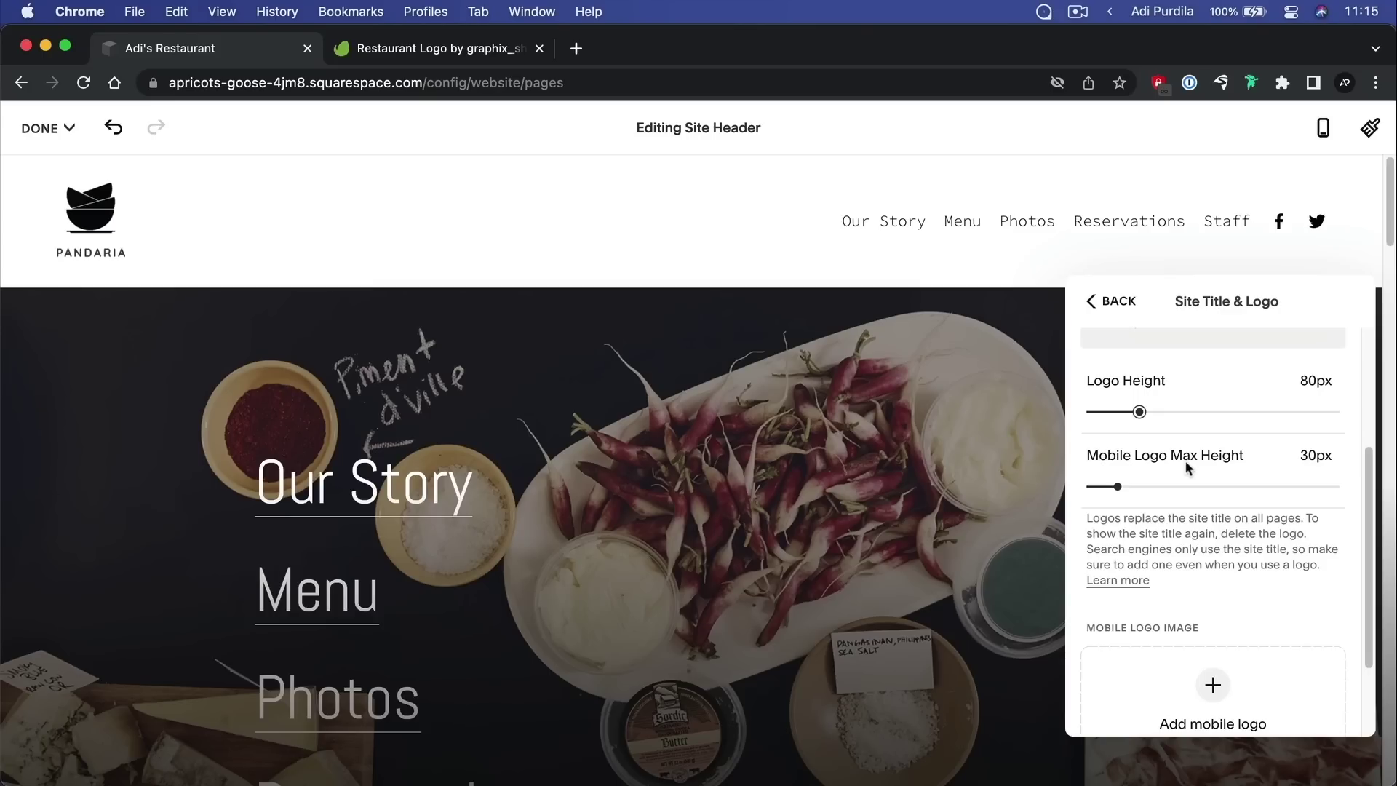
left_click_drag(1118, 487, 1136, 487)
scroll(1262, 516, "down", 2)
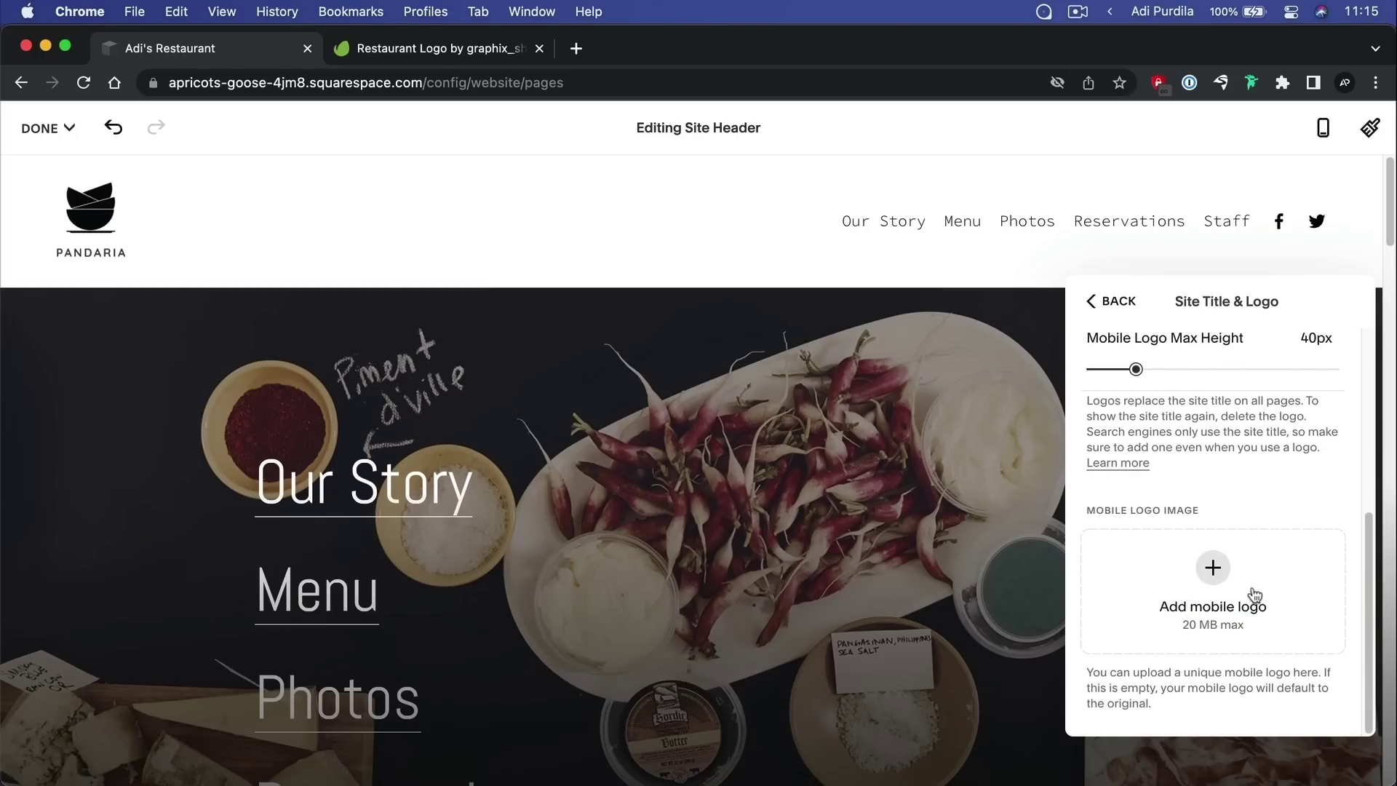
scroll(1237, 604, "up", 5)
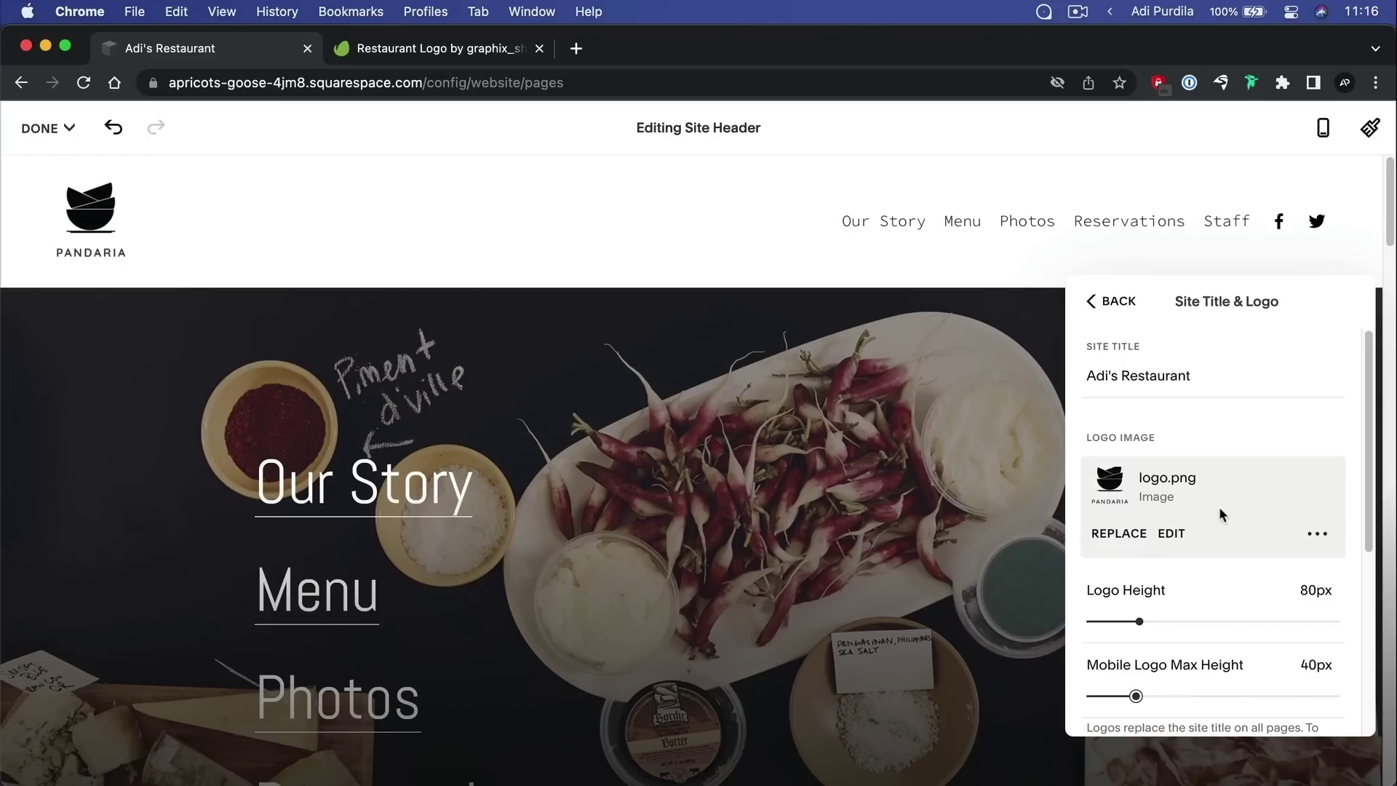
left_click(1113, 300)
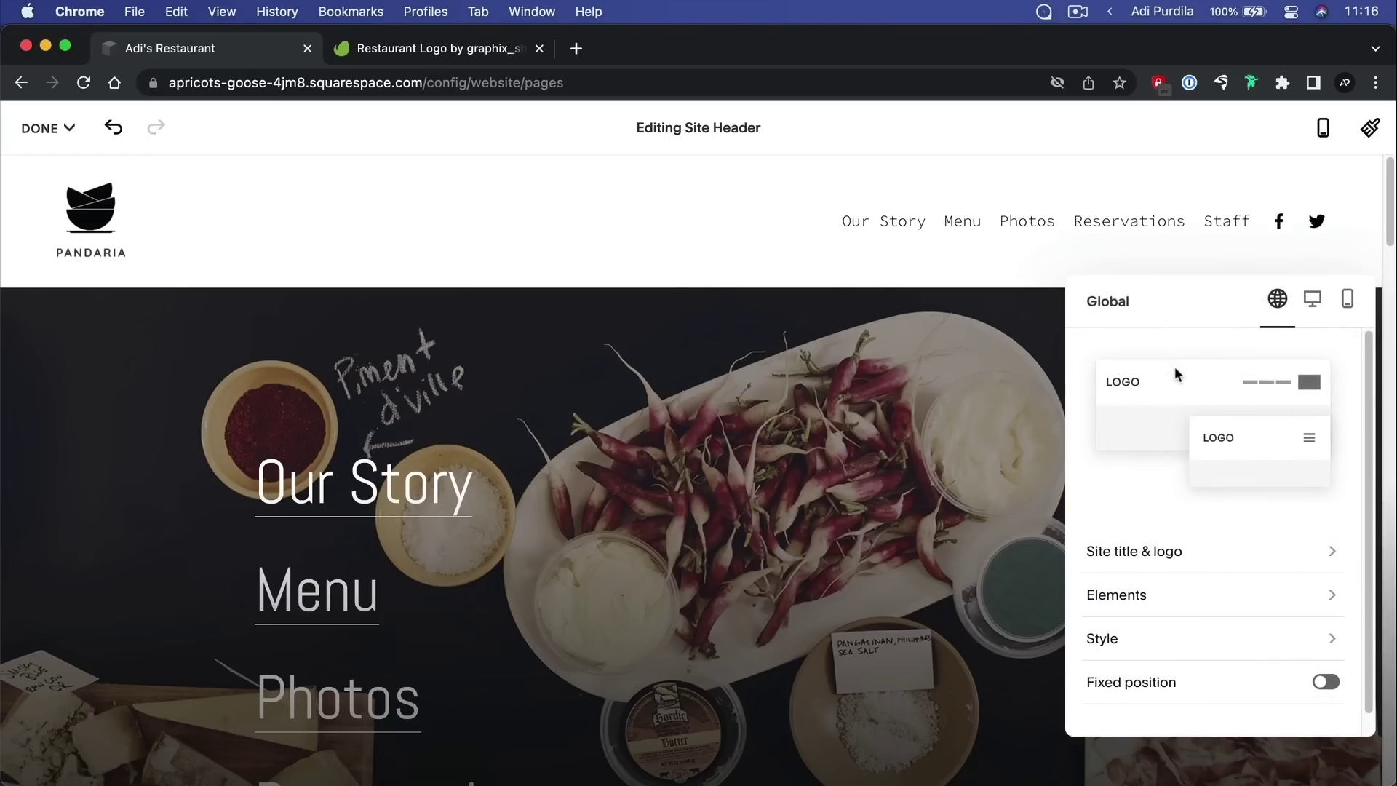
left_click(605, 271)
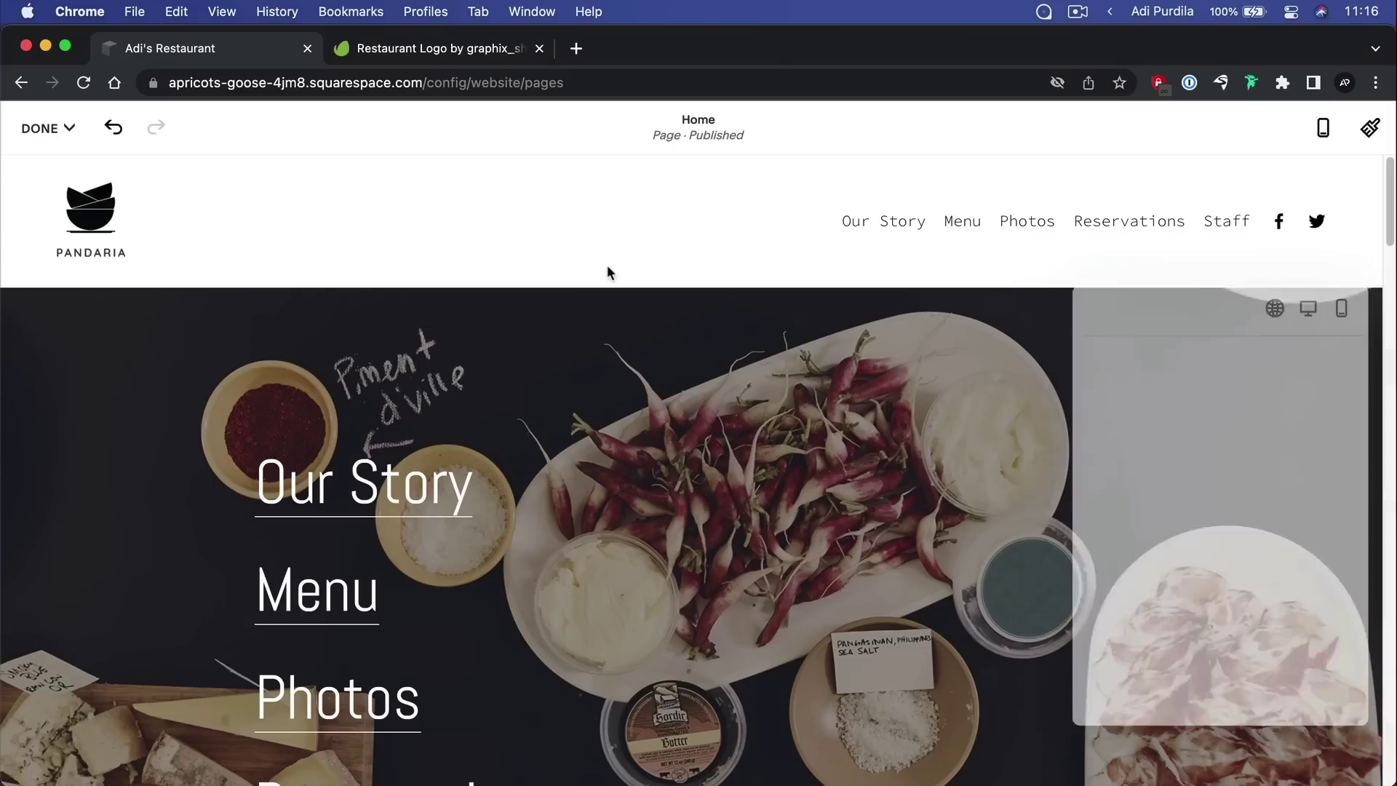
left_click(44, 128)
Save the header changes and check the new logo in a full-window preview
left_click(46, 188)
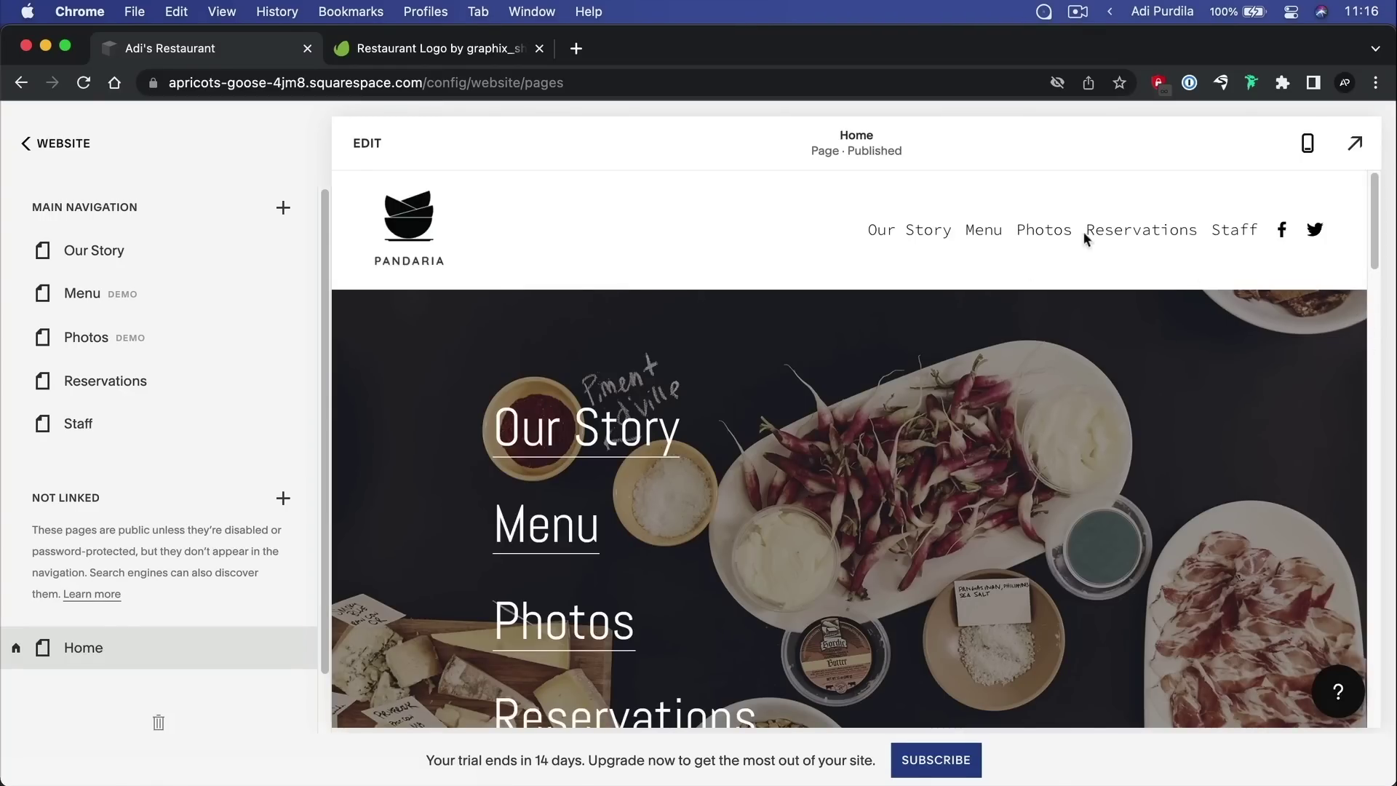
left_click(1355, 146)
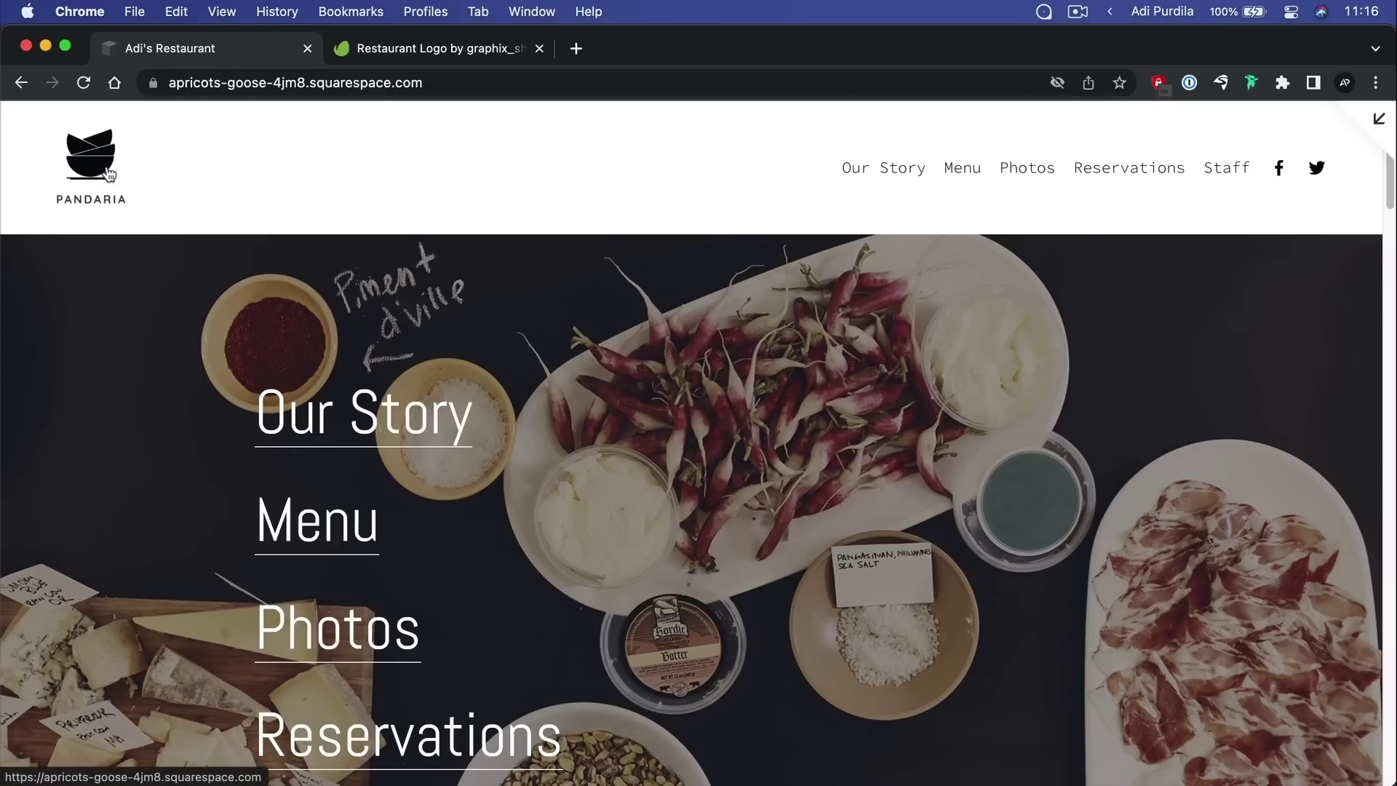
left_click(1379, 119)
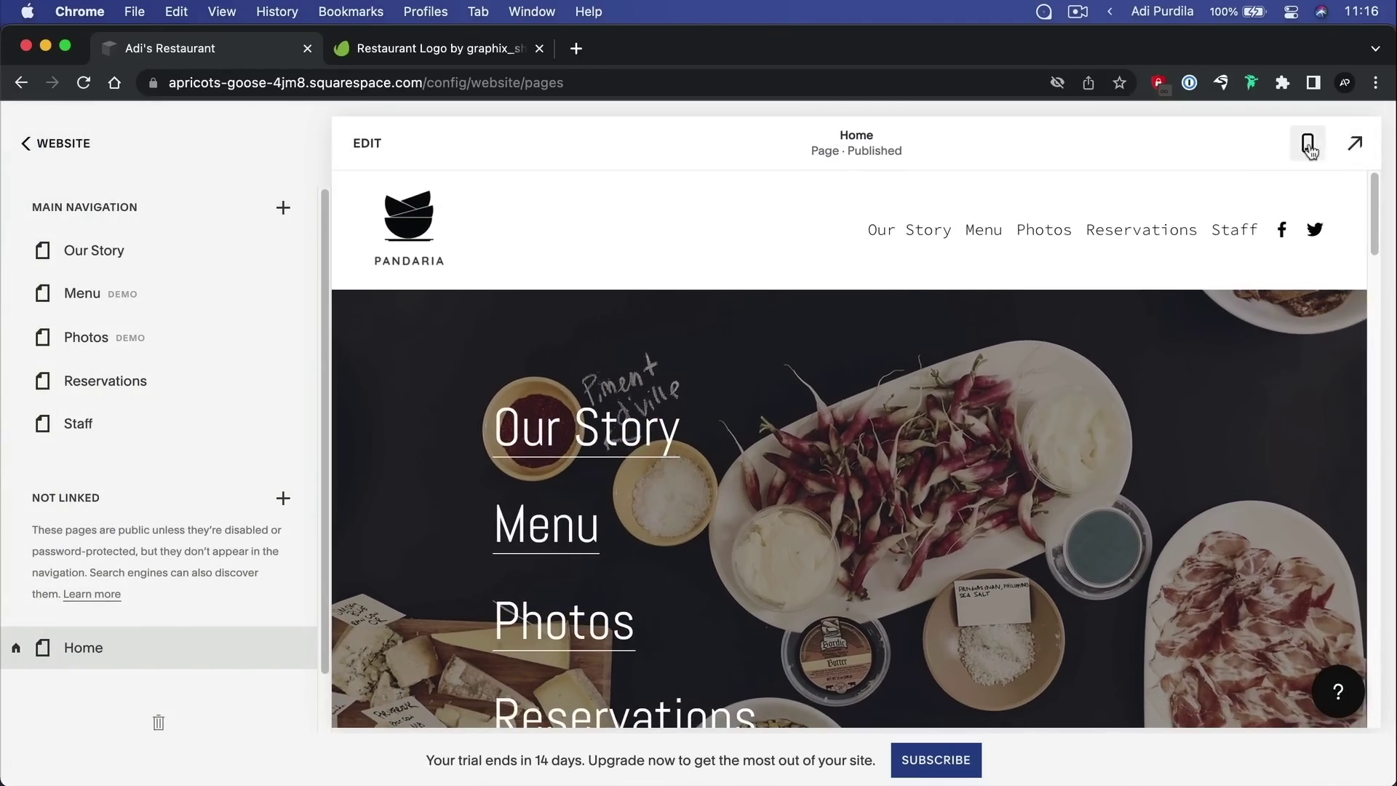
Check the logo and navigation menu in mobile preview, then return to desktop layout
left_click(1307, 146)
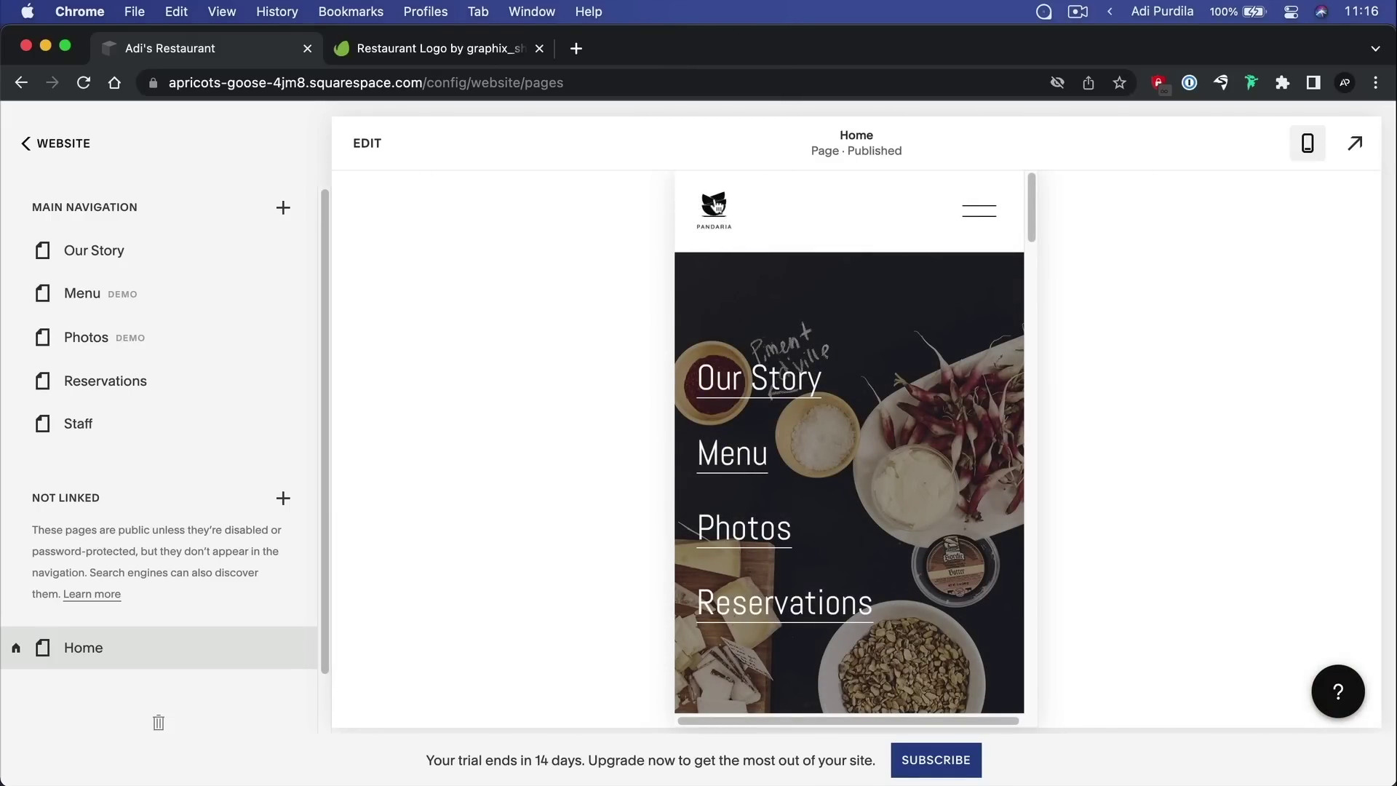
left_click(993, 231)
left_click(992, 211)
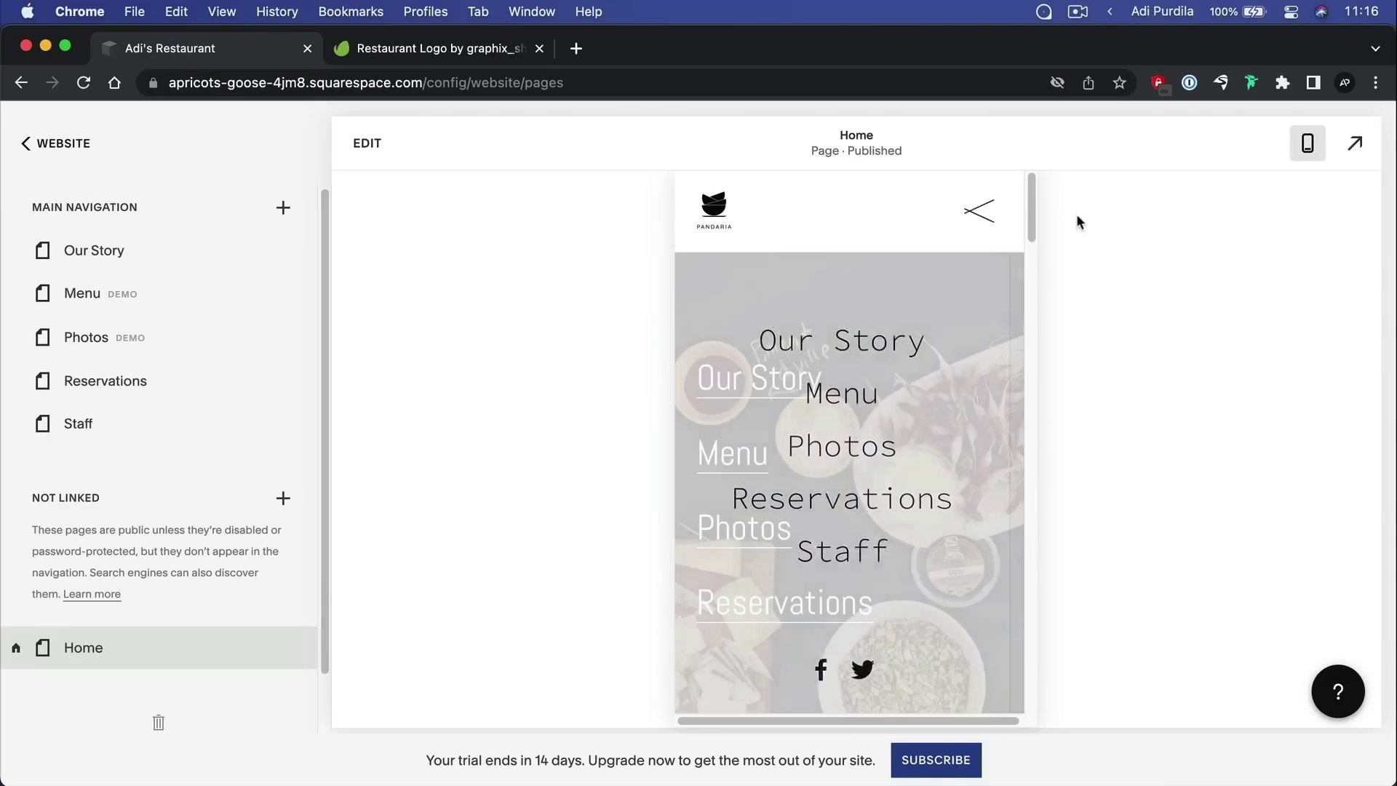
left_click(1307, 146)
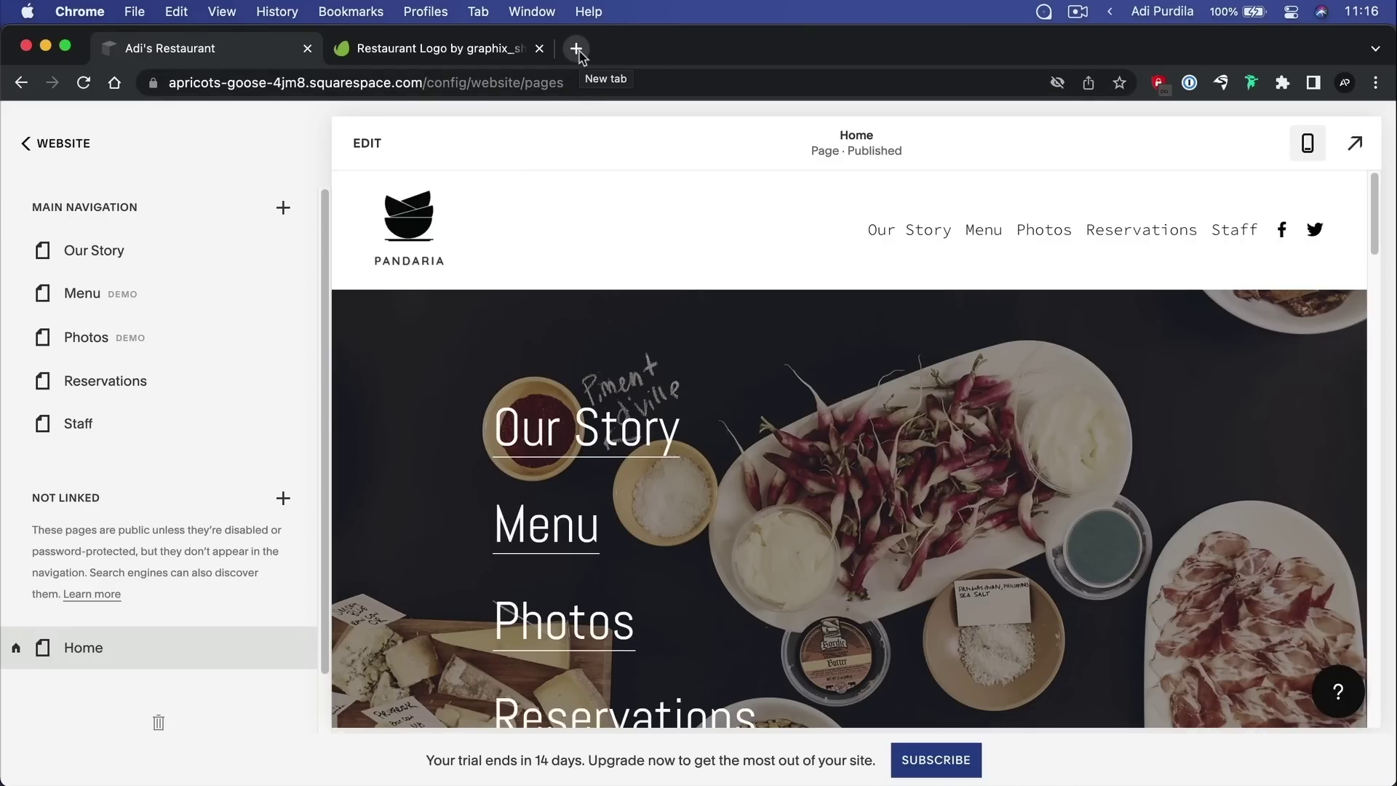
Search Google for 'squarespace logo maker' in a new tab and open the Free Logo Maker result
left_click(577, 48)
type("squarespace logo maker")
key("Return")
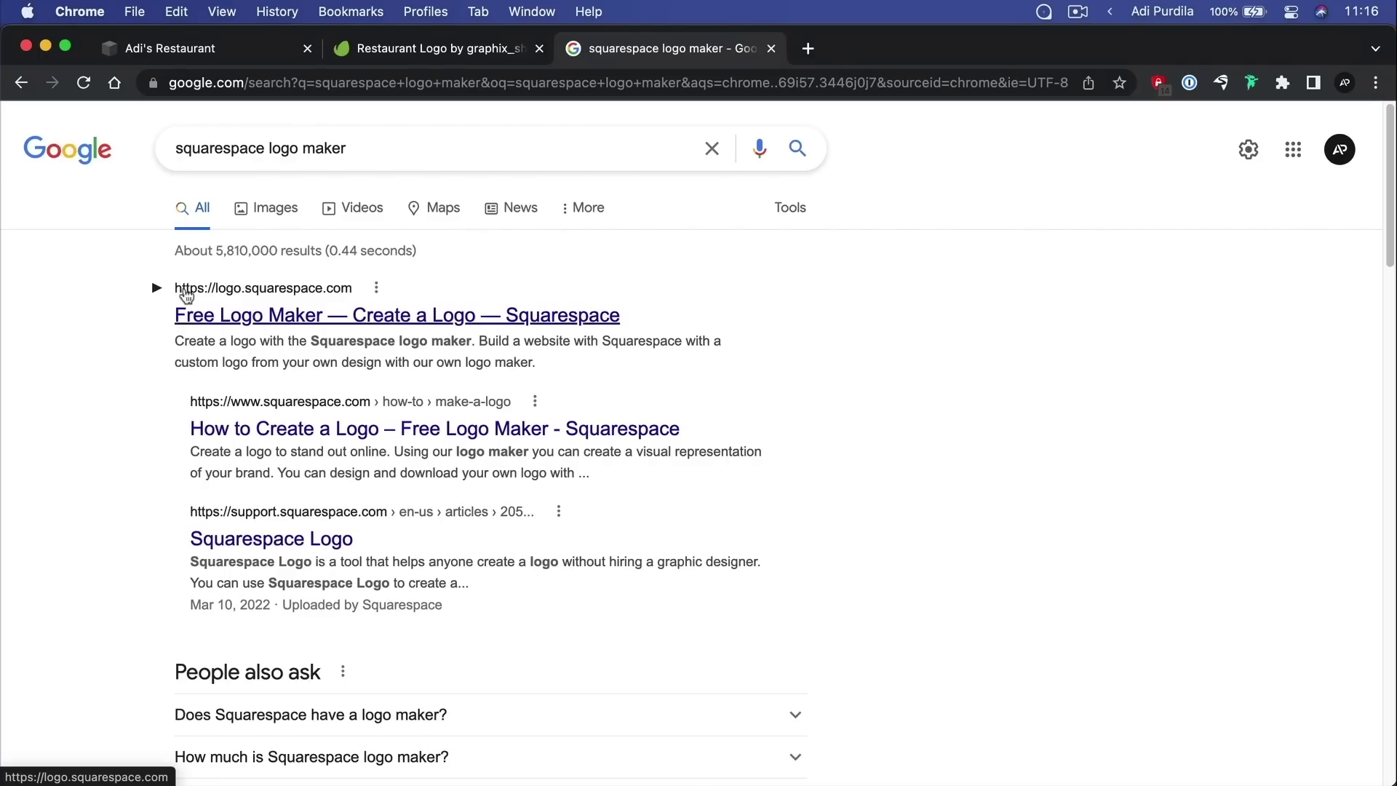
left_click(258, 318)
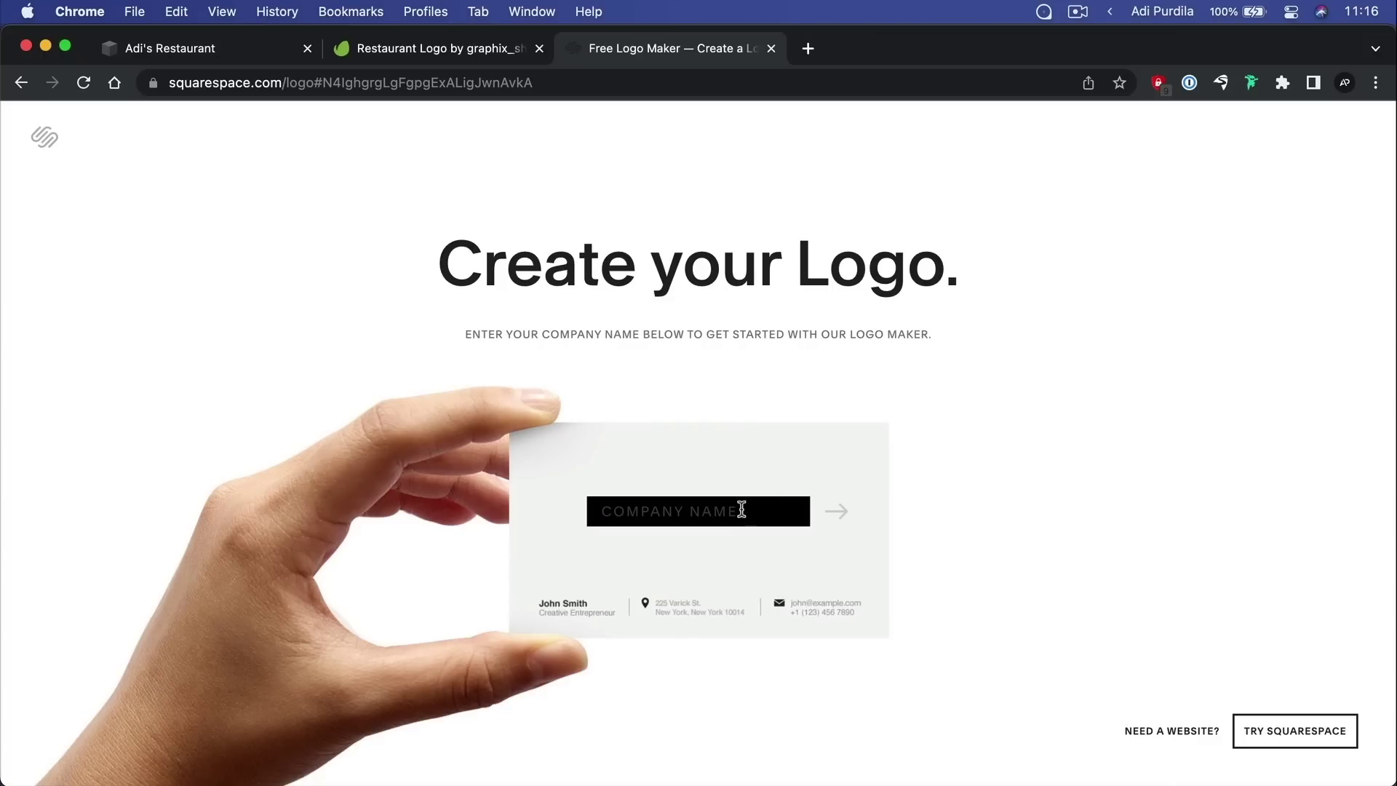
Start a logo named 'adi's restaurant' using the bowl-with-chopsticks symbol from a 'bowl' search
type("adi's restaurant")
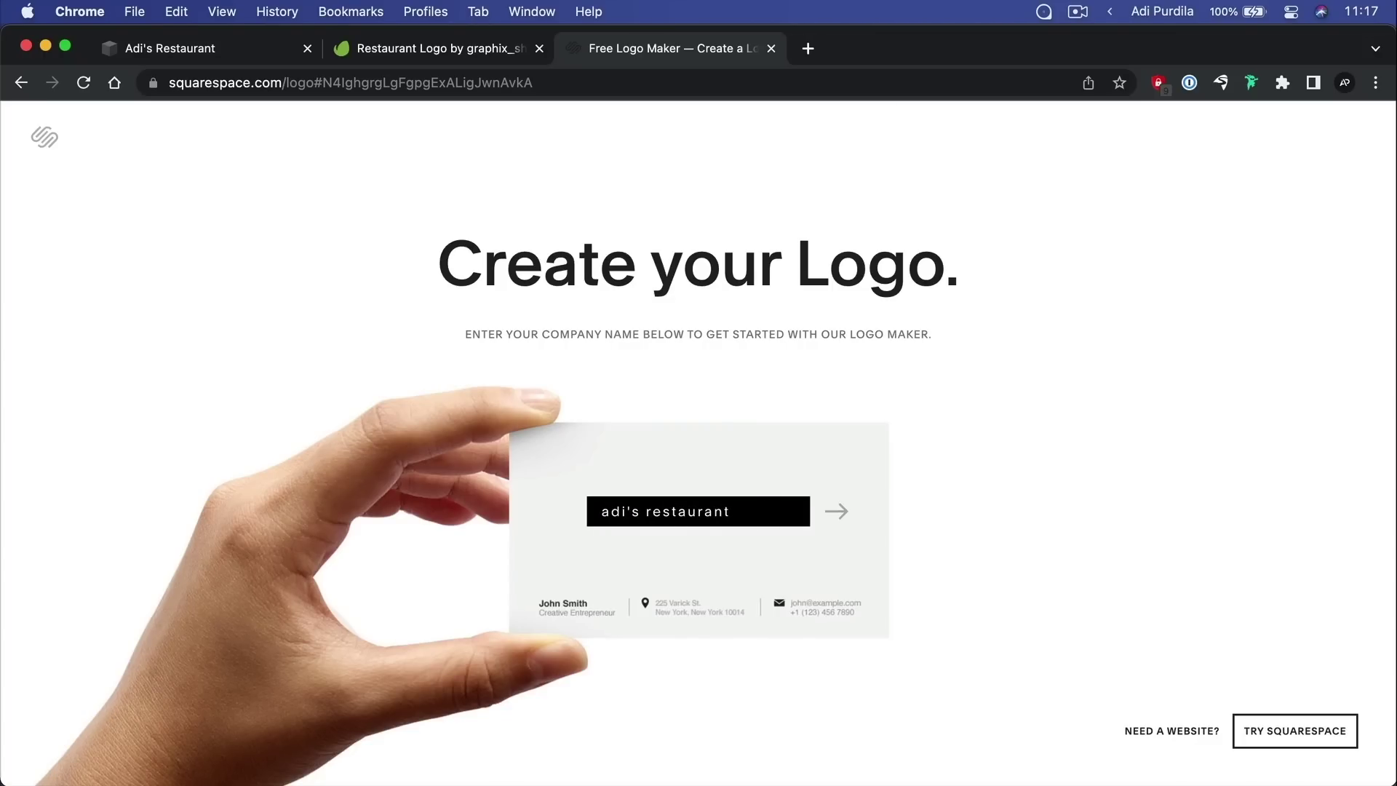
key("Return")
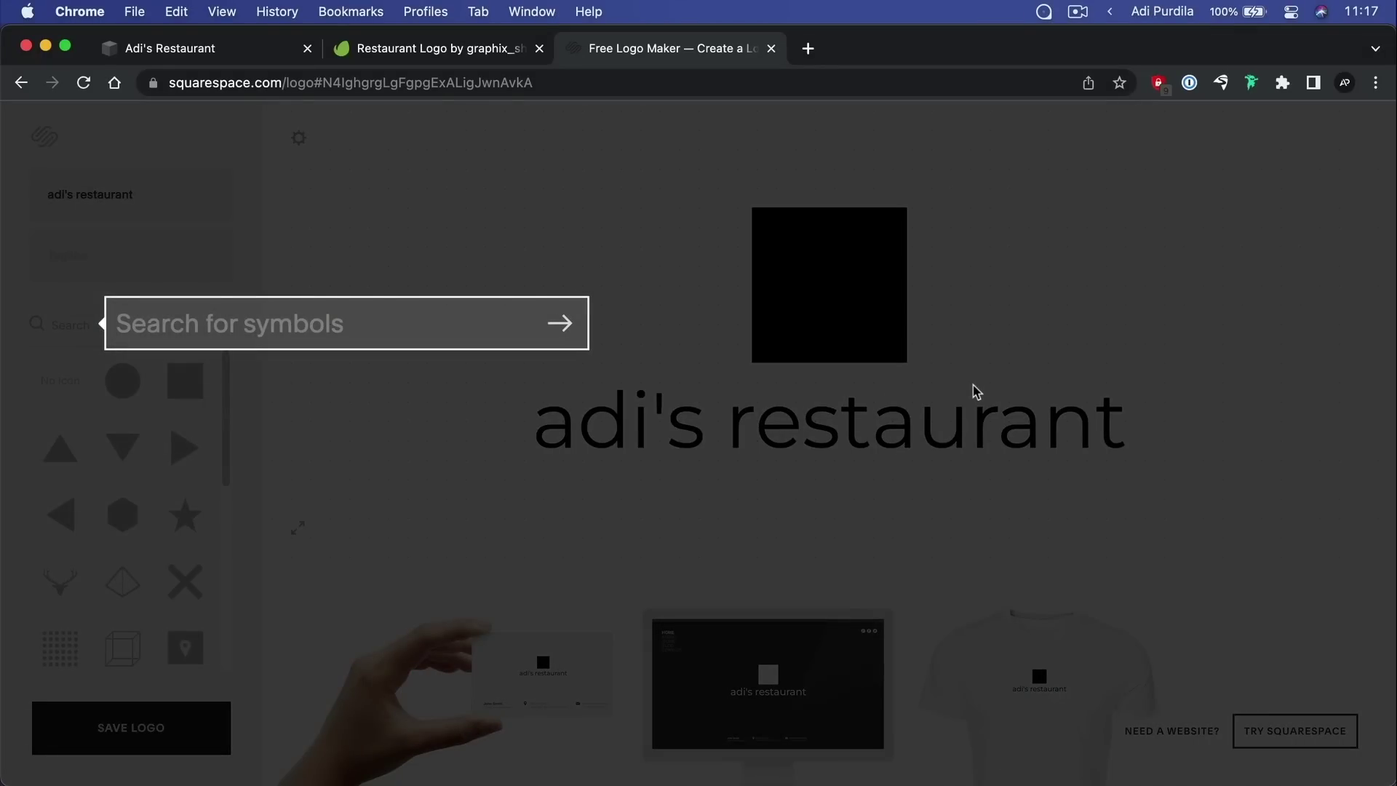
type("bowl")
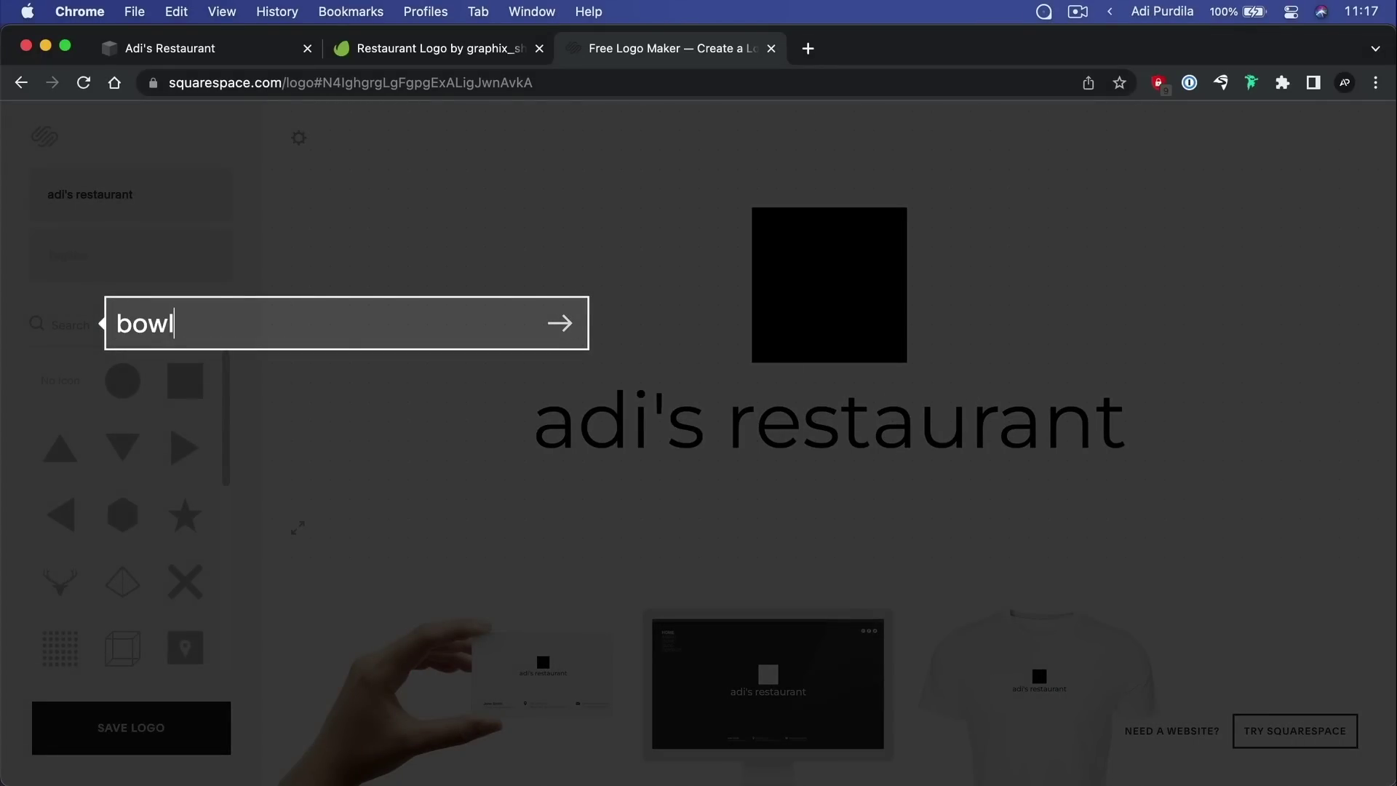
key("Return")
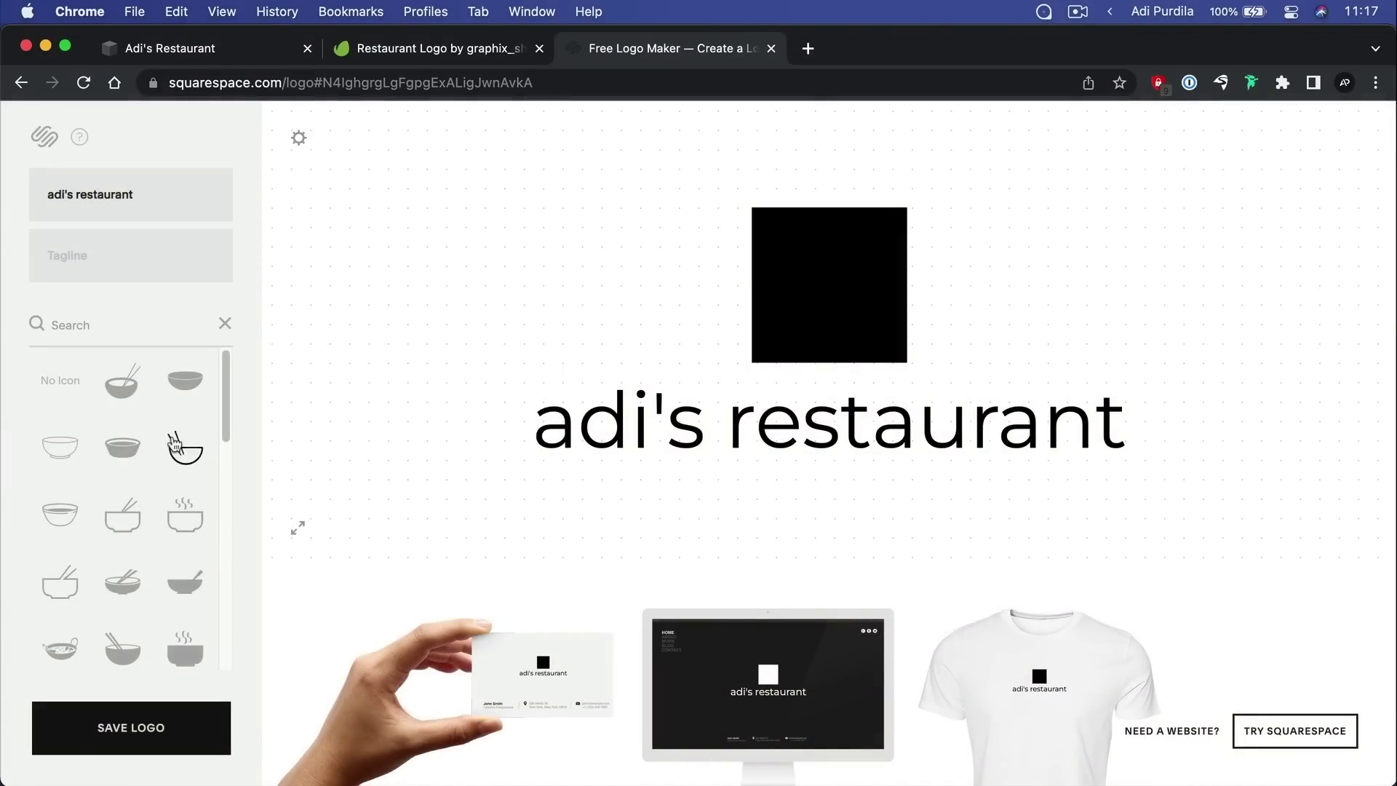
left_click(126, 395)
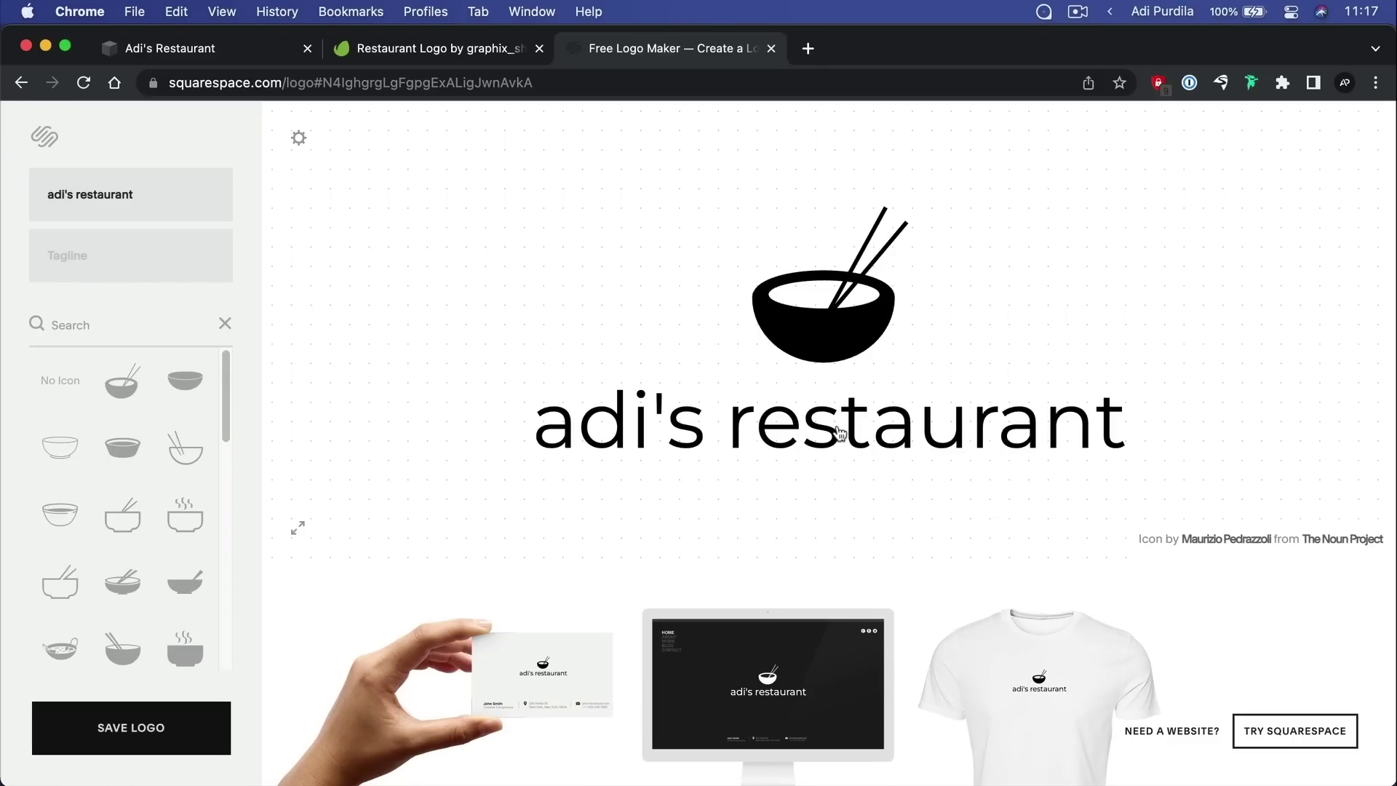
Set the logo name to the Life Savers font and centre it under the bowl icon
left_click(855, 460)
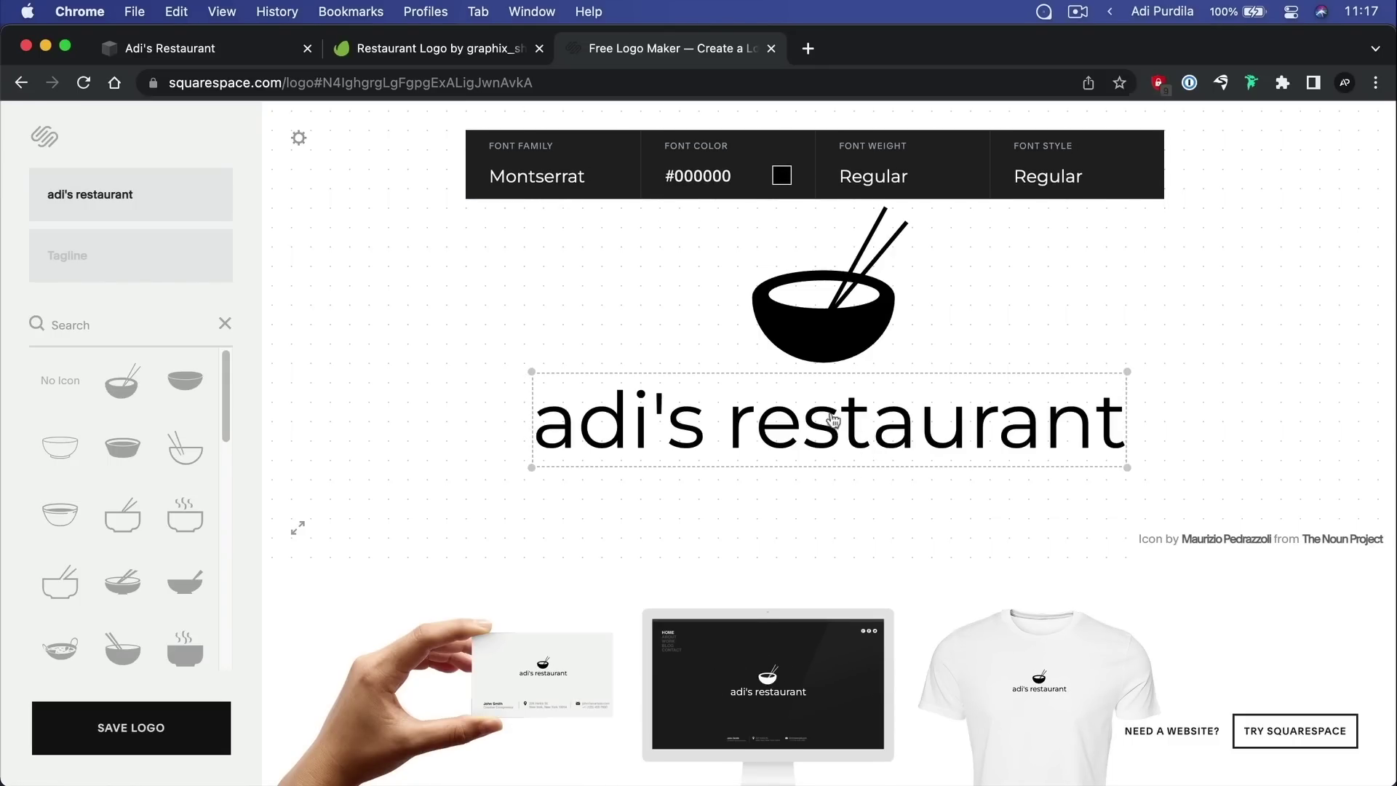
left_click(473, 153)
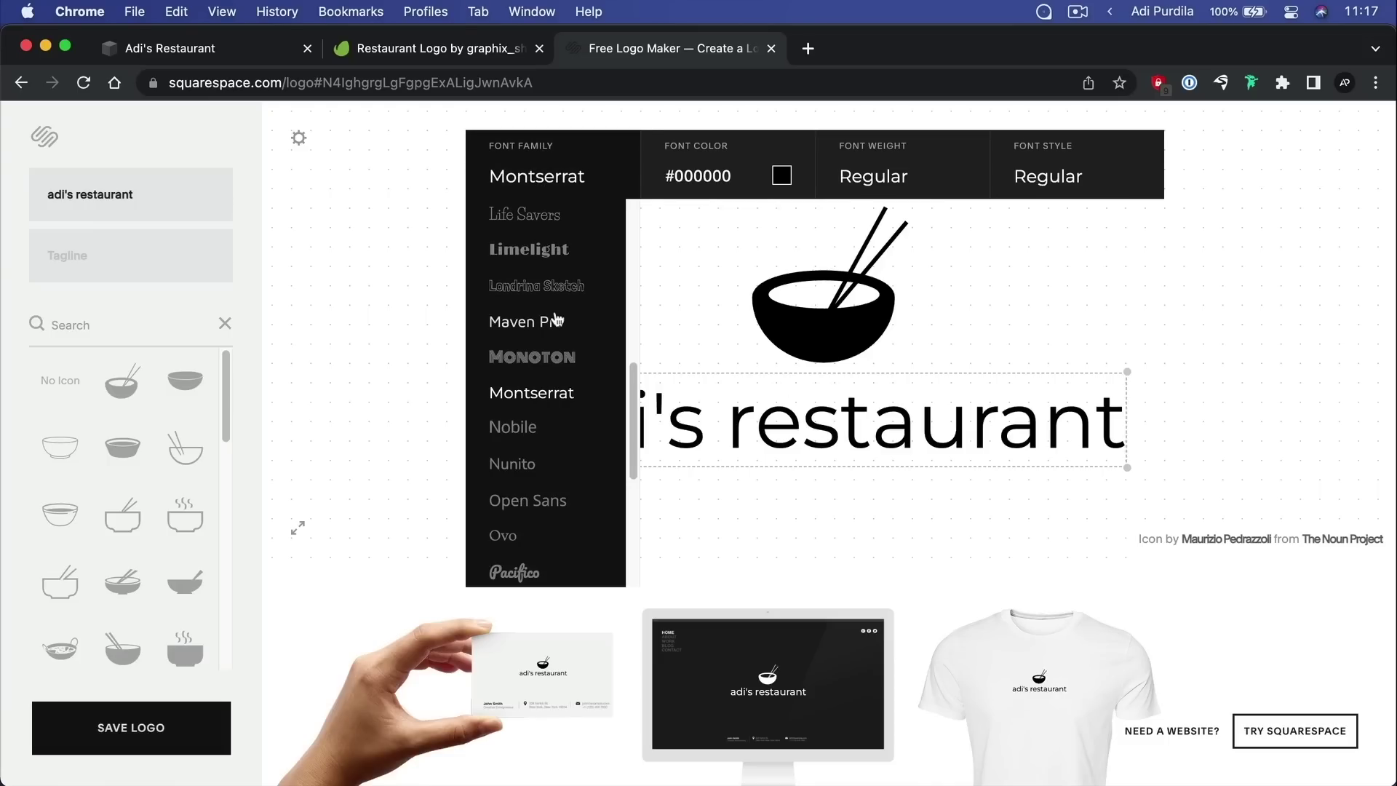
left_click(525, 215)
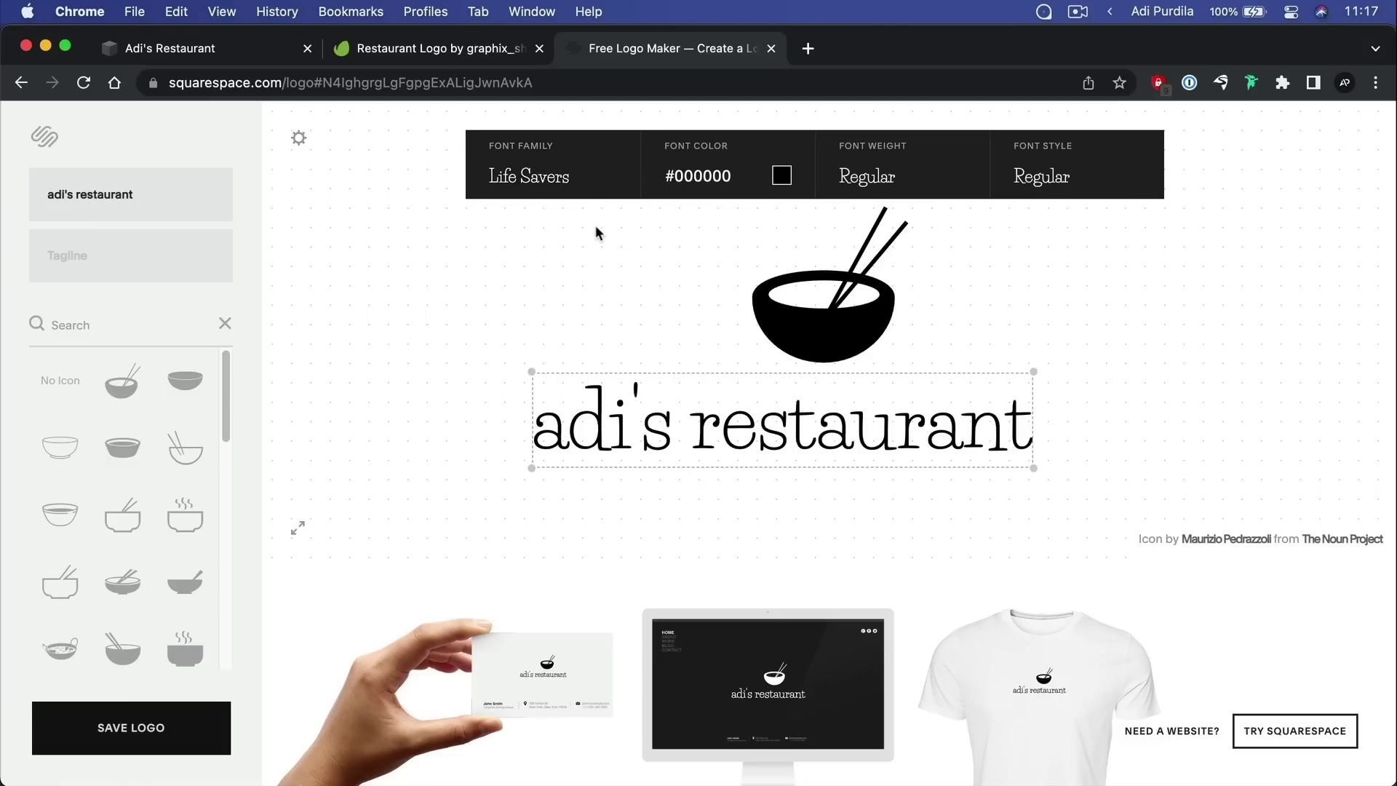
left_click_drag(902, 444, 931, 452)
Colour the logo name dark blue-grey, #2b2e44
left_click(781, 176)
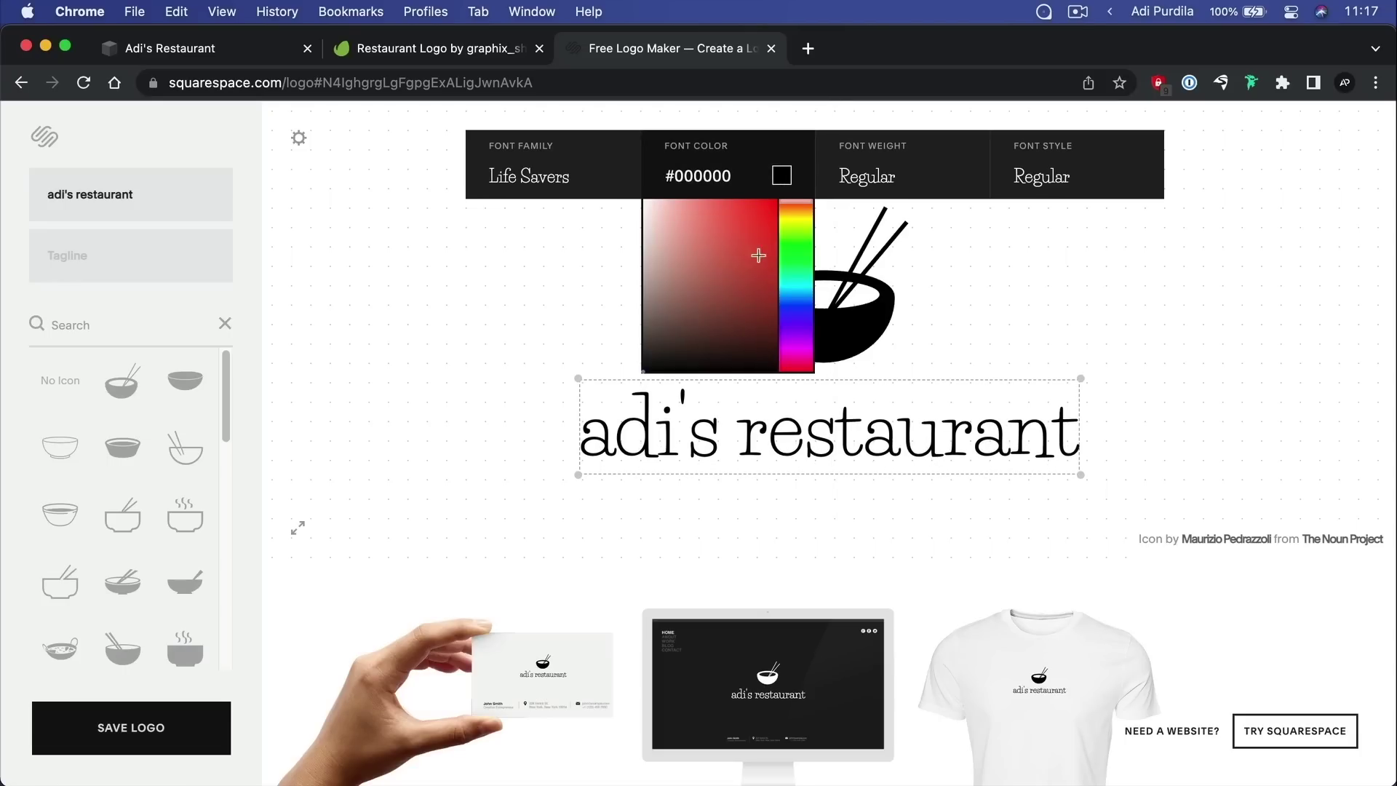
left_click(797, 303)
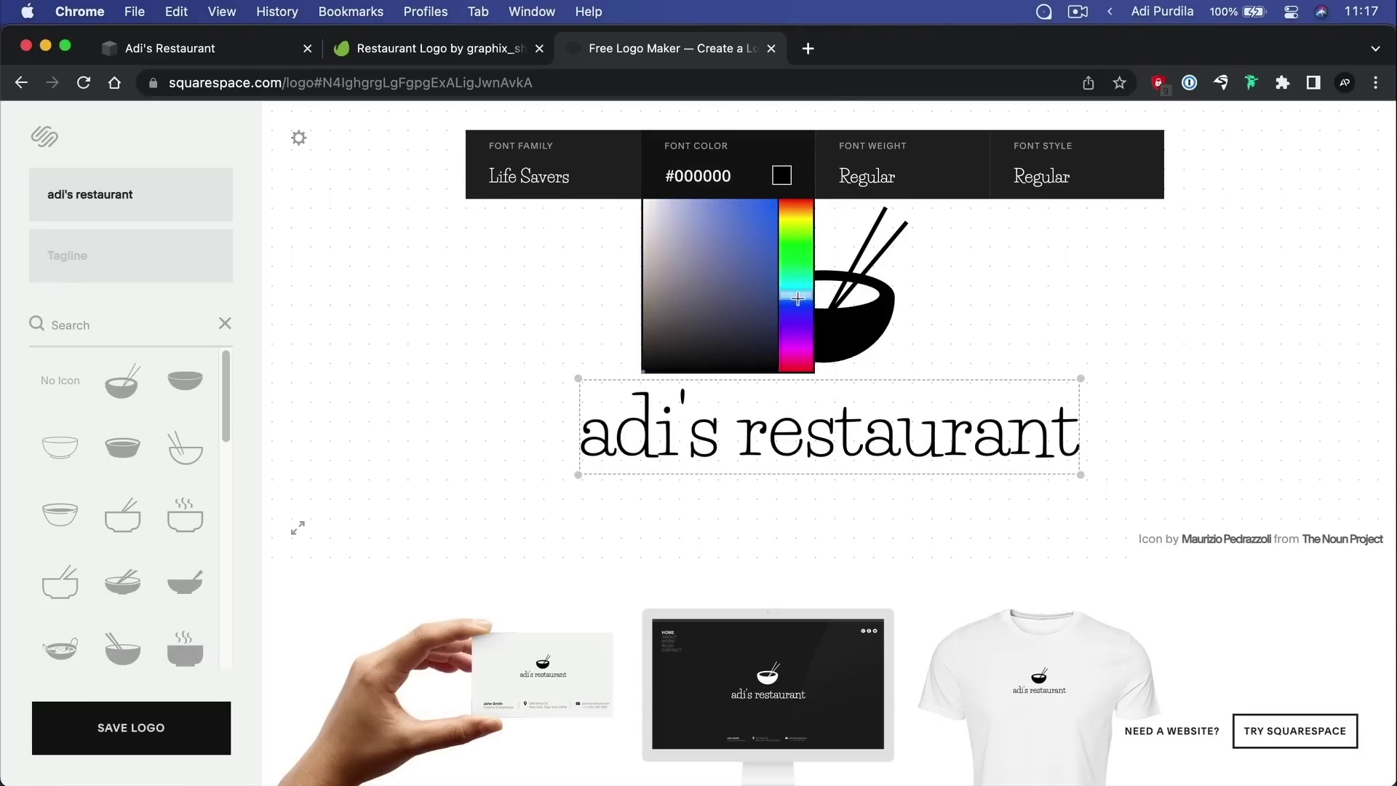
left_click(685, 297)
left_click_drag(715, 331, 692, 323)
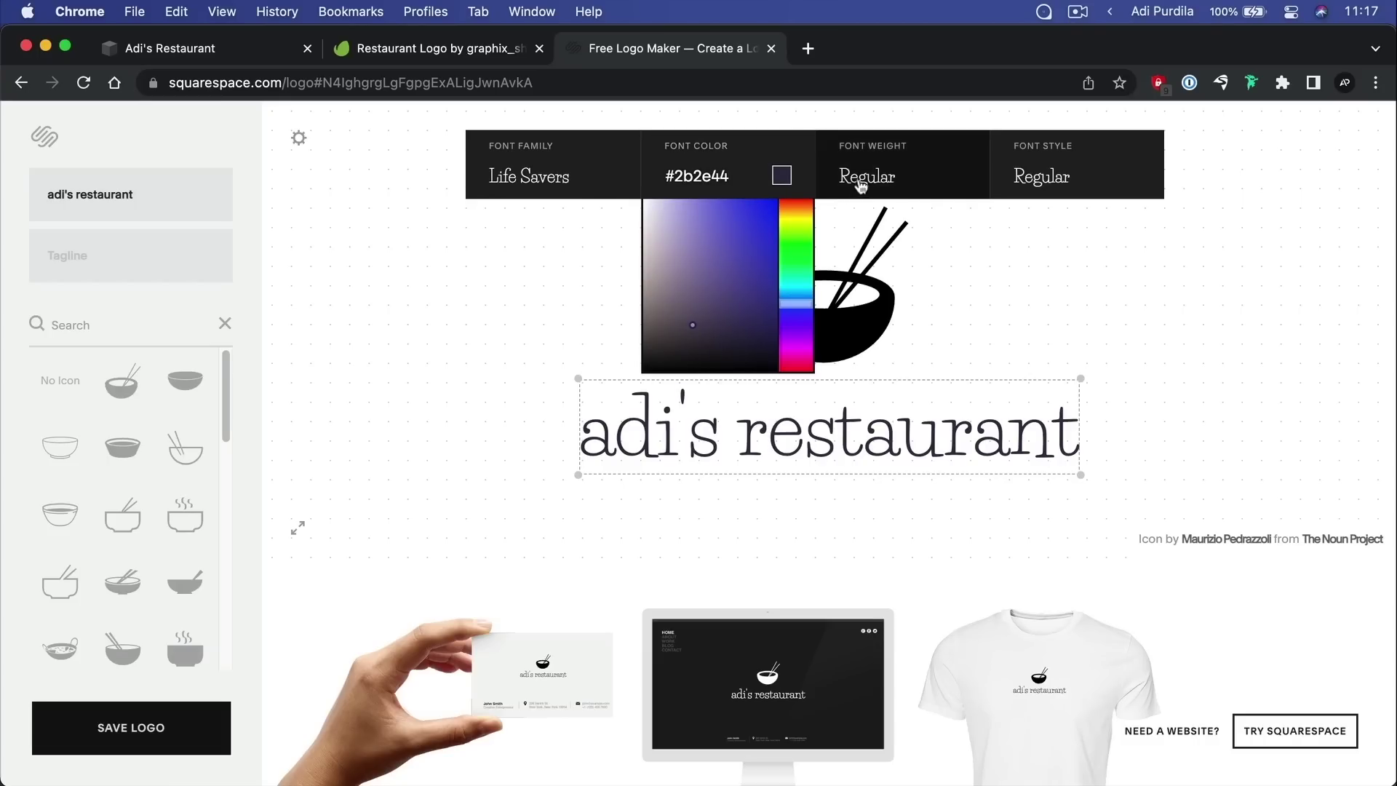
Make the logo text bold with Regular style and save the logo
left_click(894, 185)
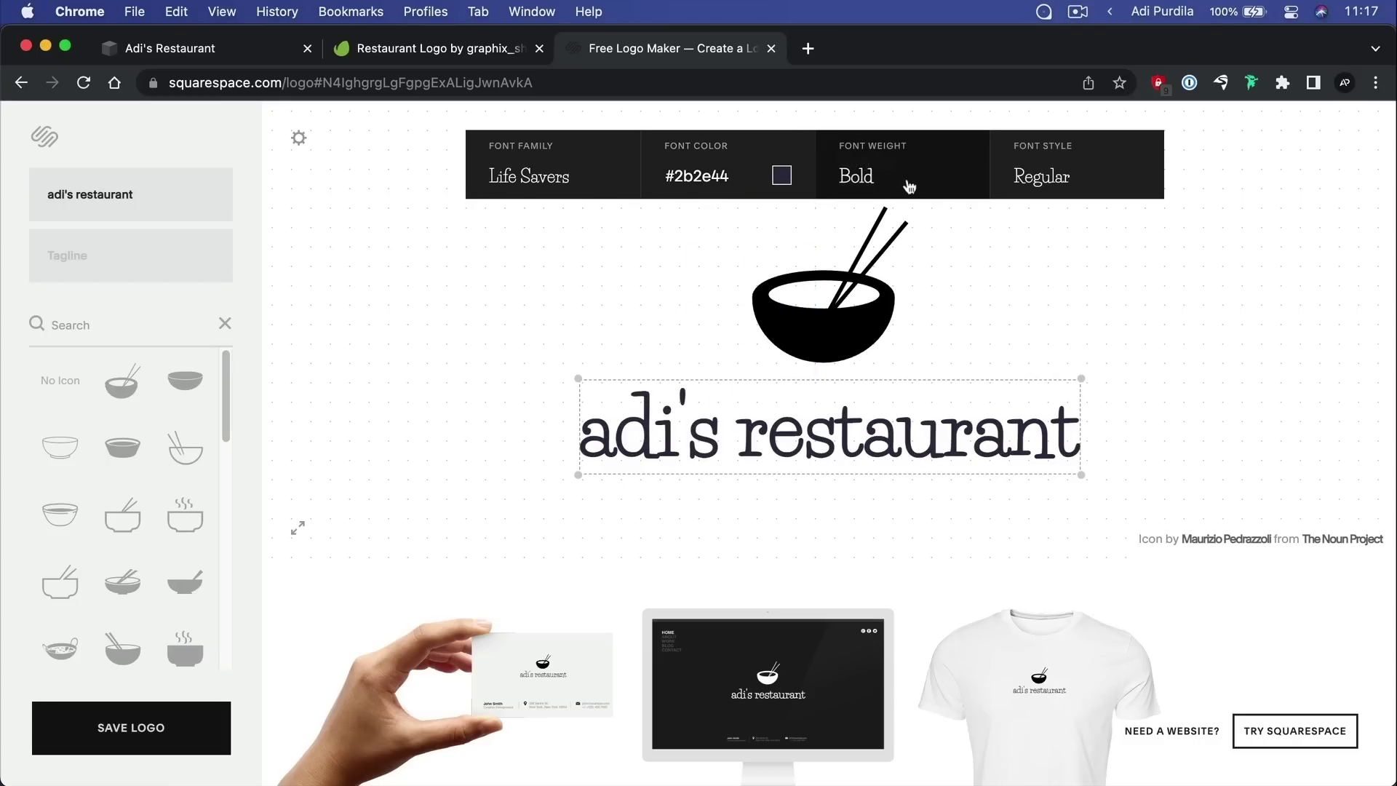
left_click(1082, 179)
left_click(1085, 180)
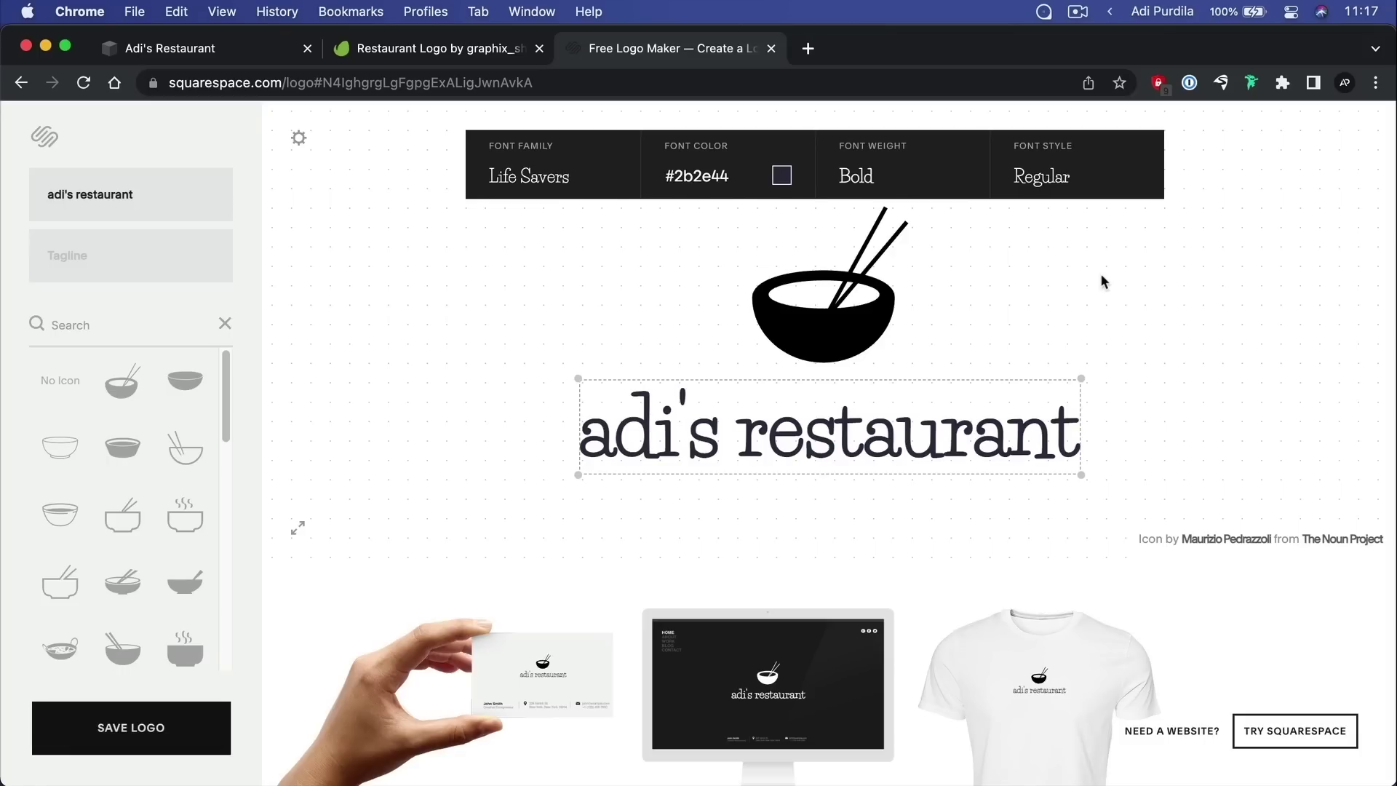
left_click(109, 728)
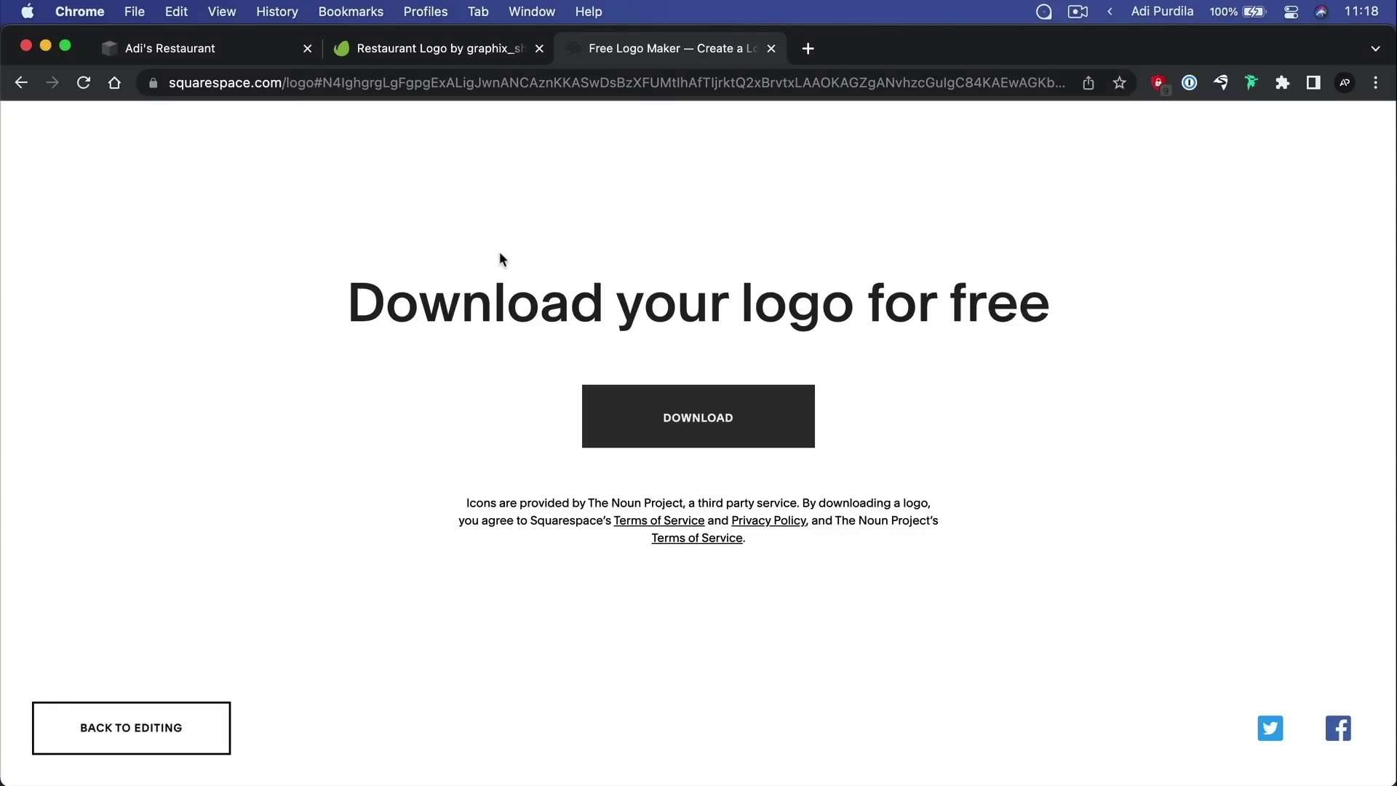
Return to the Adi's Restaurant tab with the site's pages editor
left_click(246, 46)
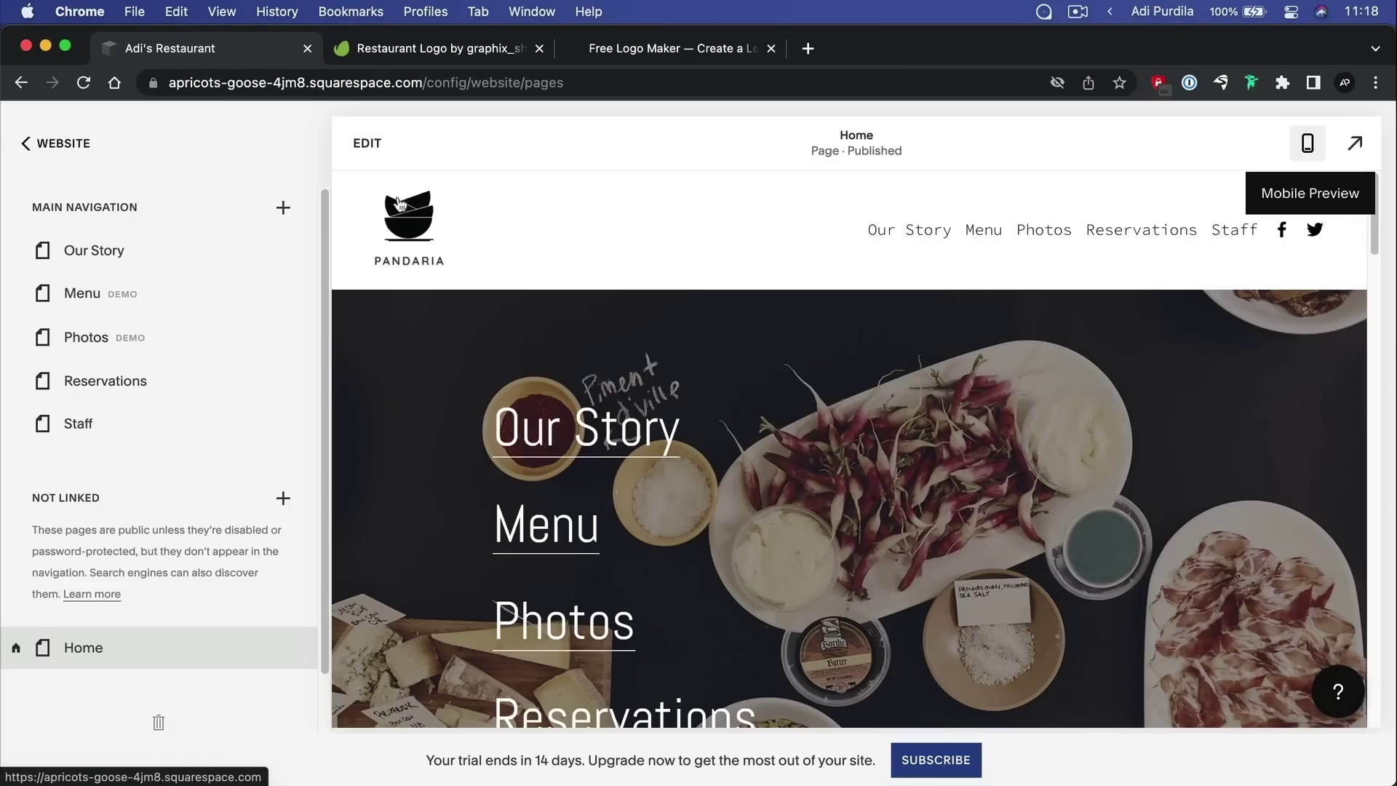
left_click(424, 48)
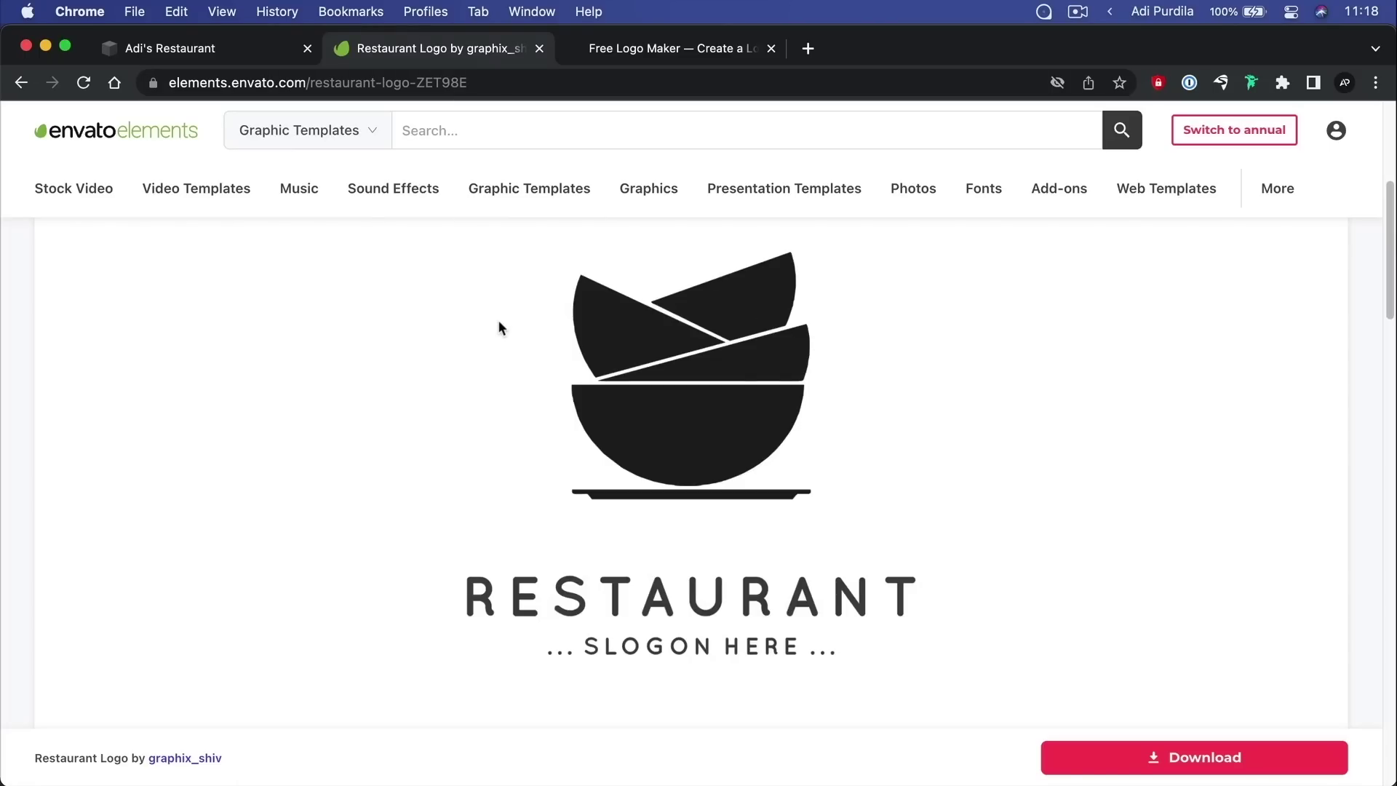
scroll(500, 327, "up", 5)
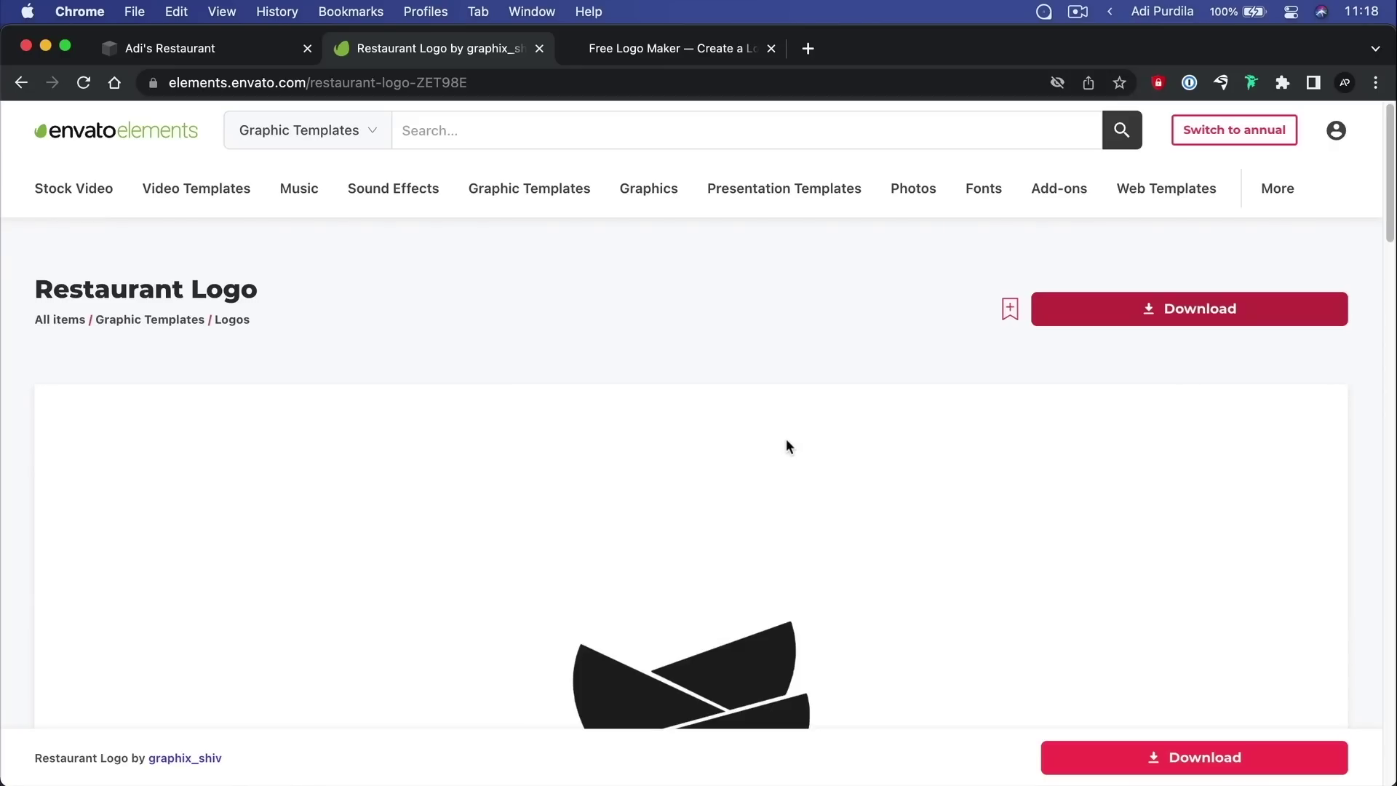
scroll(714, 389, "down", 5)
scroll(713, 393, "down", 2)
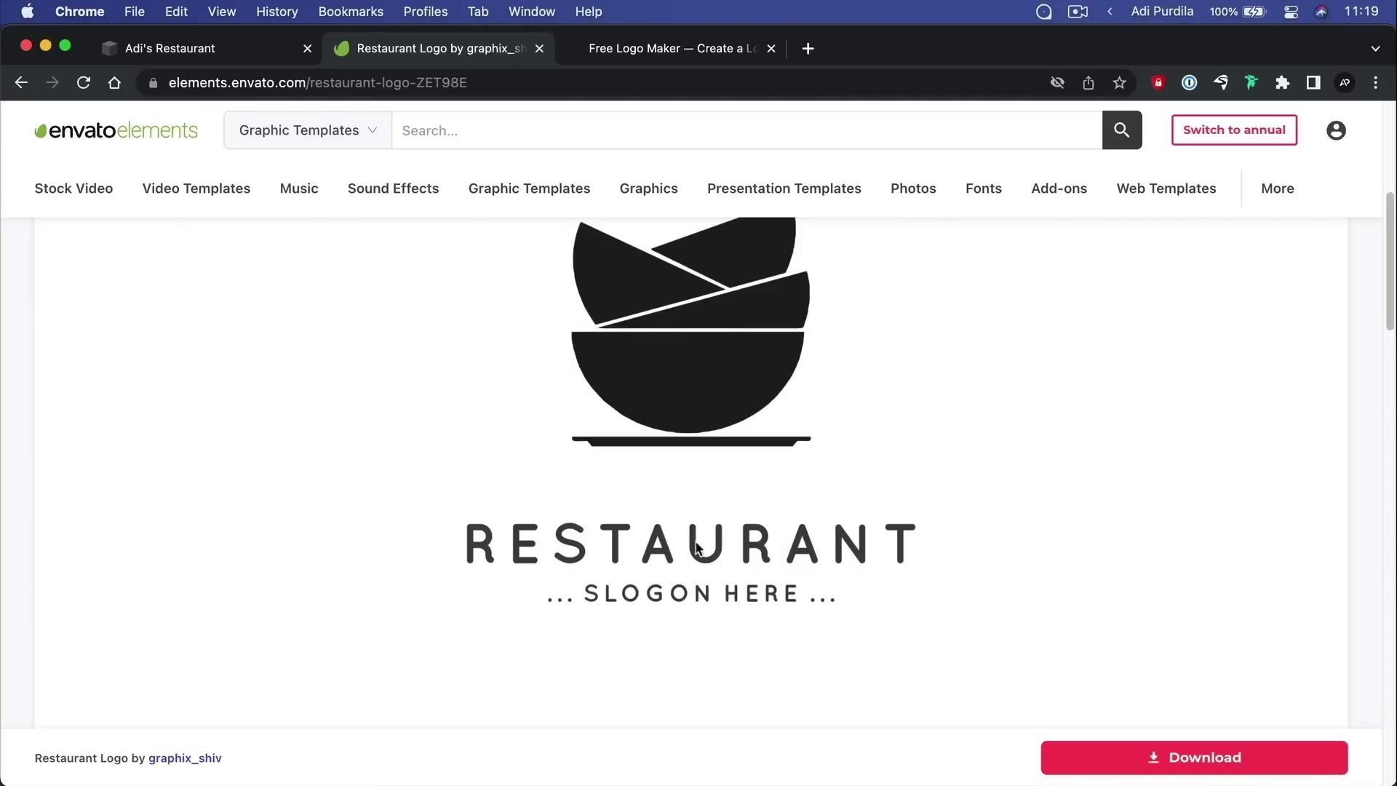
left_click(224, 50)
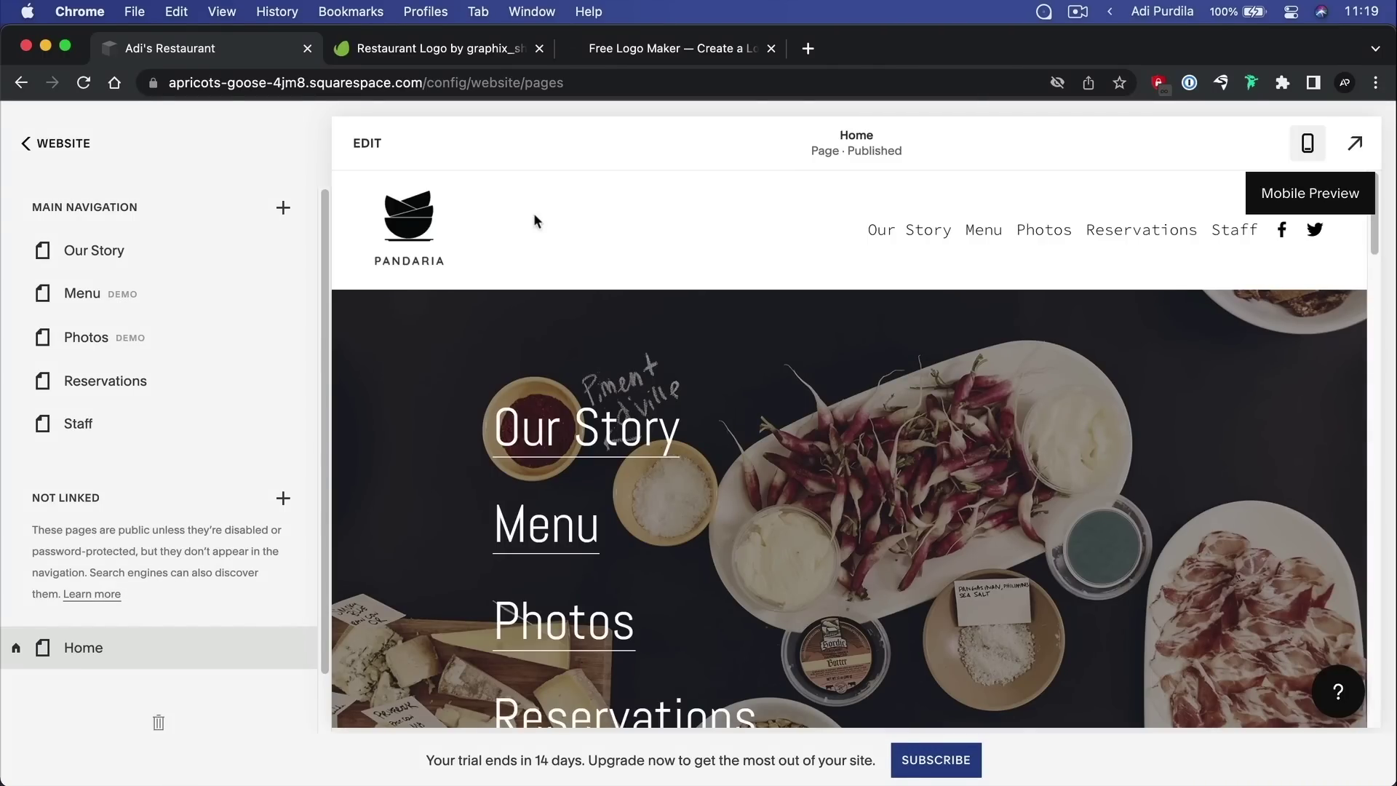
Go back to the Adi's Restaurant tab and open the Home page for editing
left_click(644, 49)
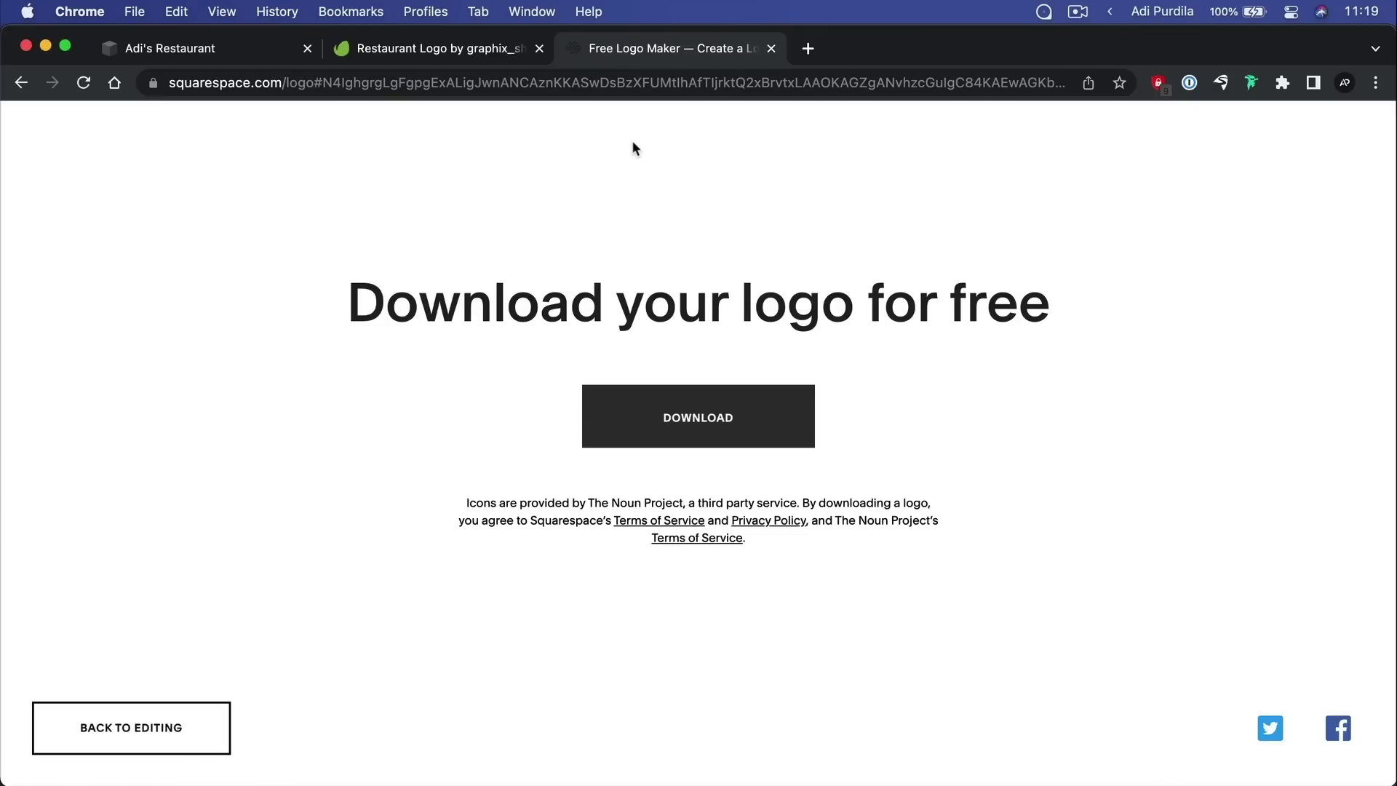
left_click(430, 49)
left_click(260, 51)
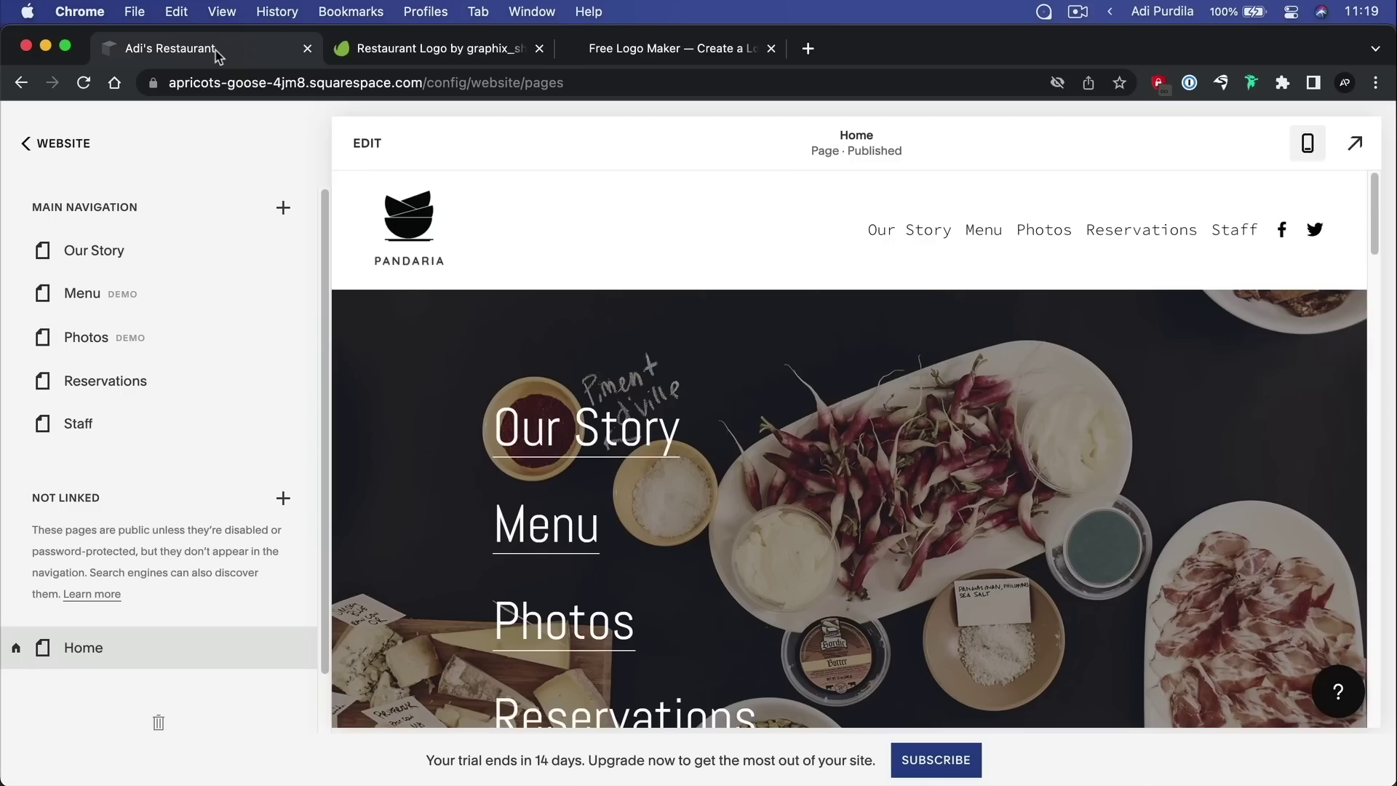
left_click(378, 149)
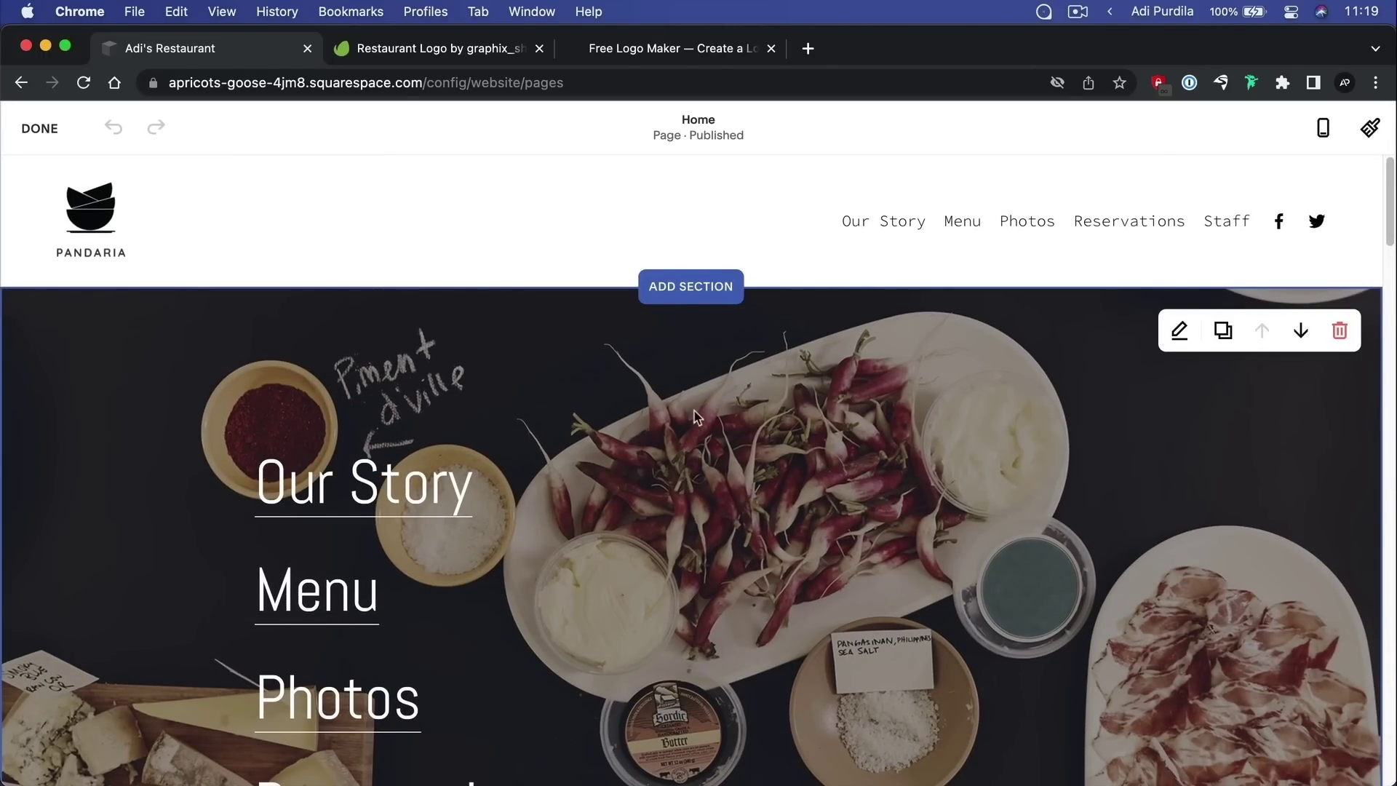
scroll(717, 427, "down", 2)
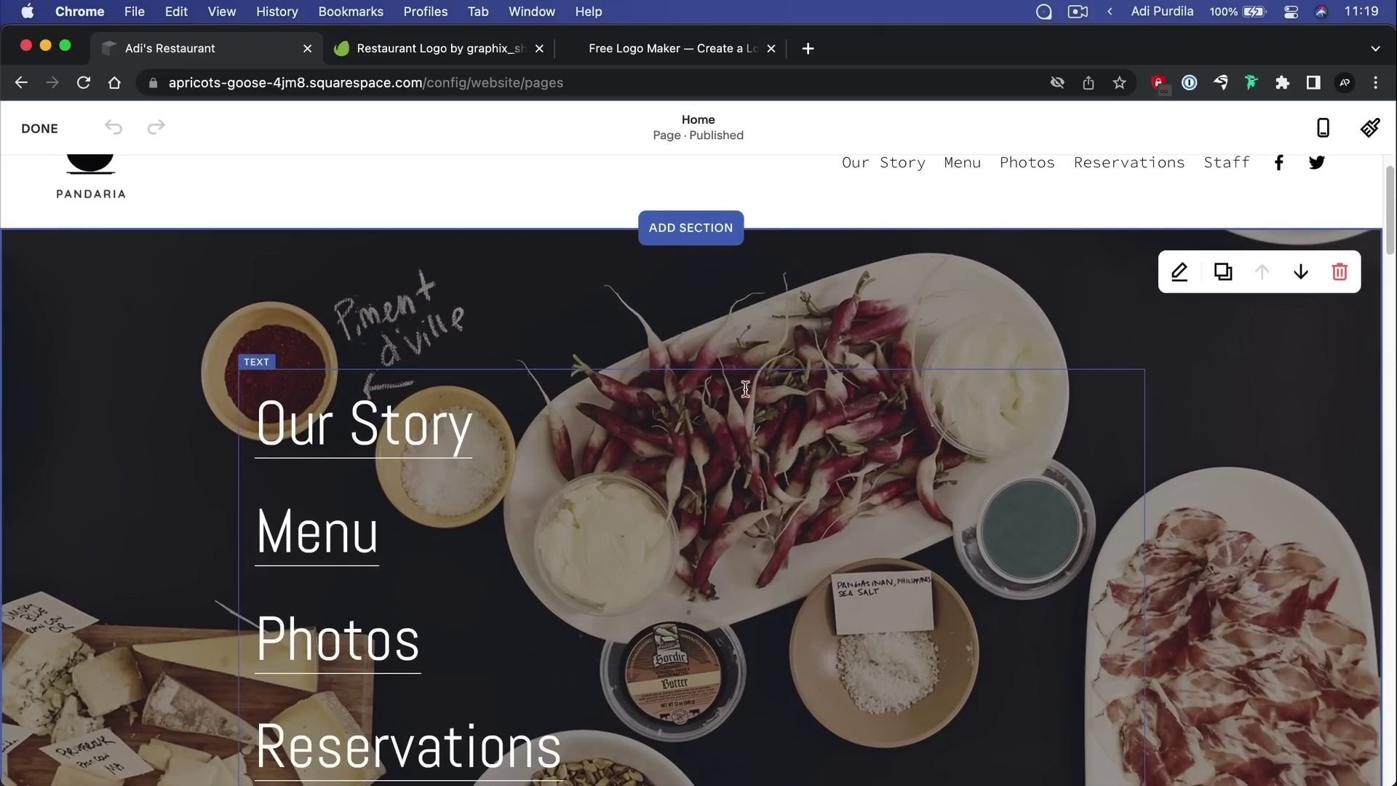
Delete the hero's Our Story/Menu/Photos/Reservations text block and scroll to the Gowanus section
scroll(624, 391, "down", 5)
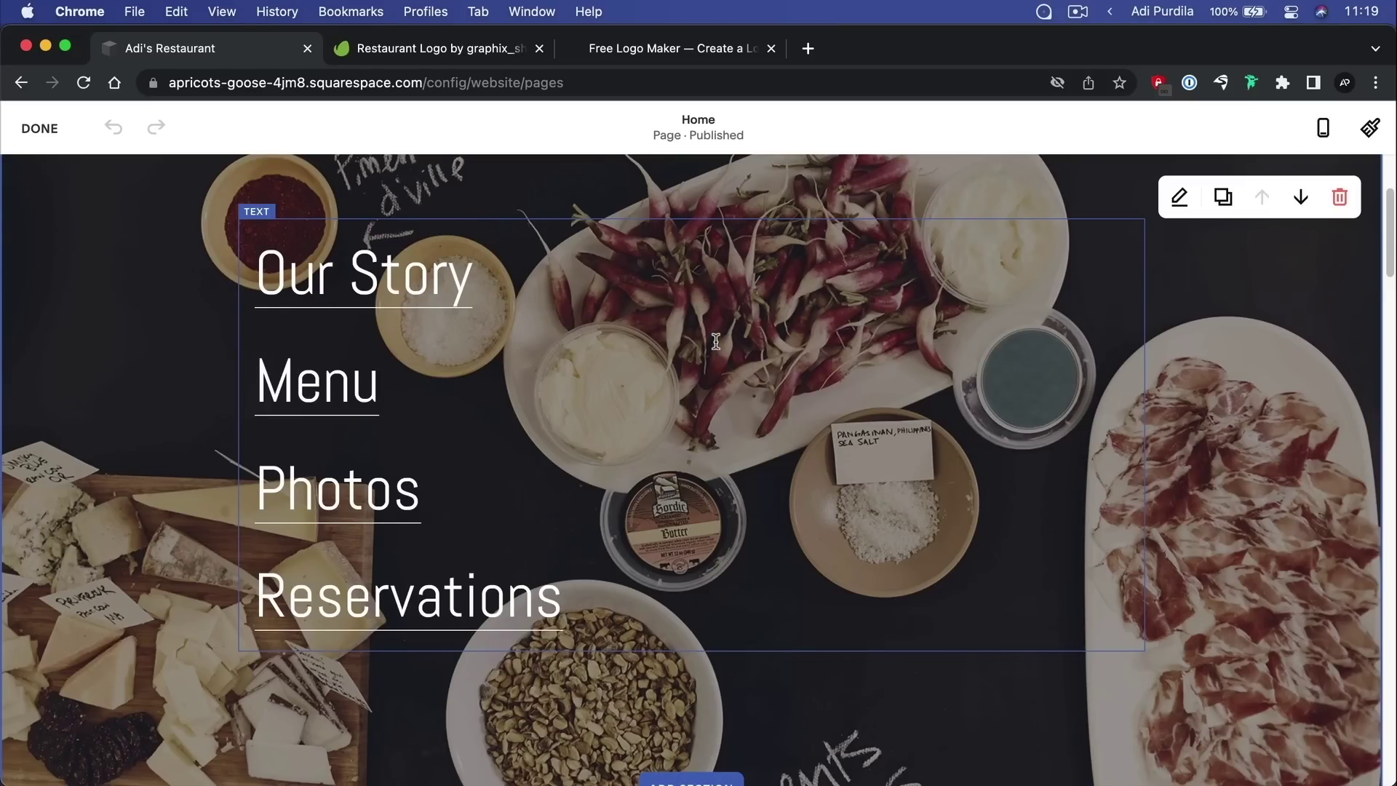
left_click(621, 240)
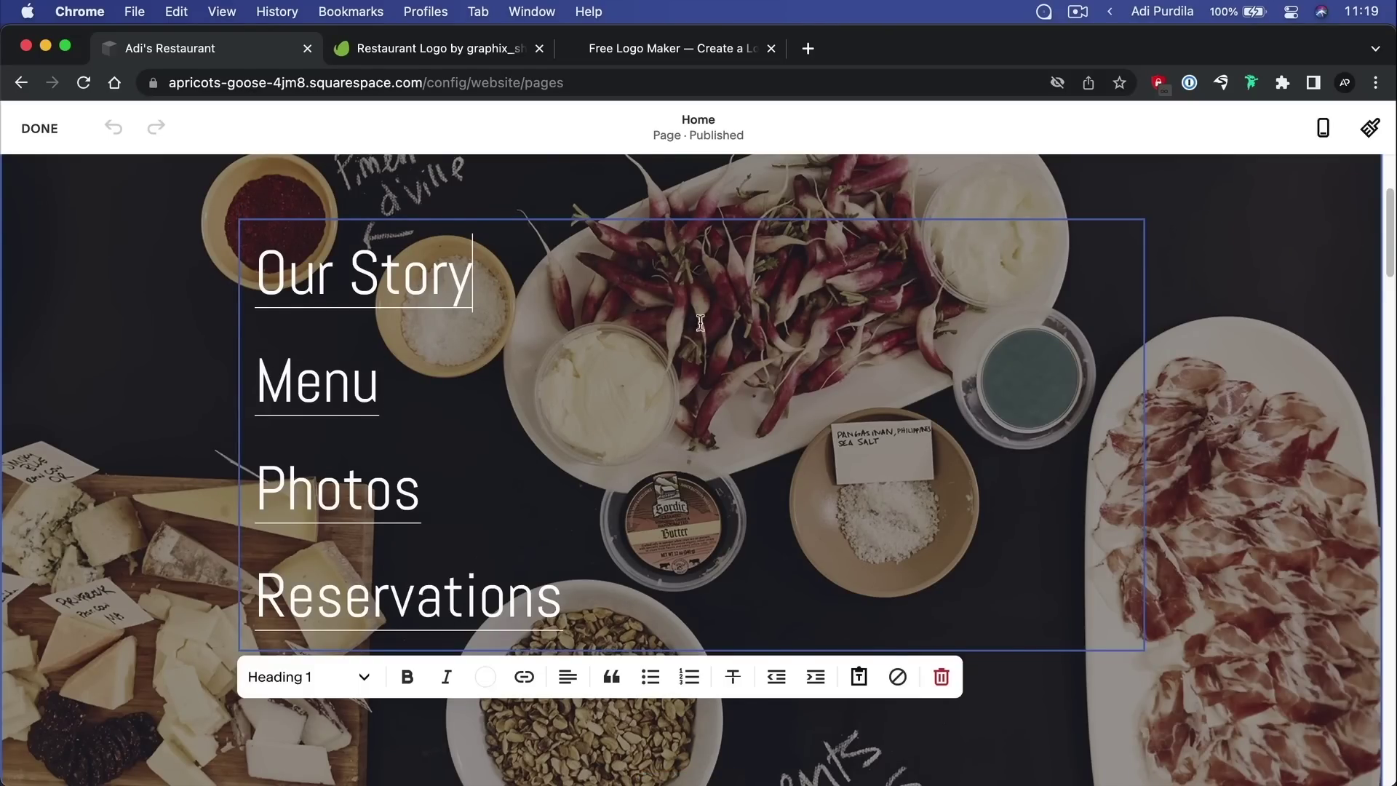
left_click(932, 691)
left_click(820, 503)
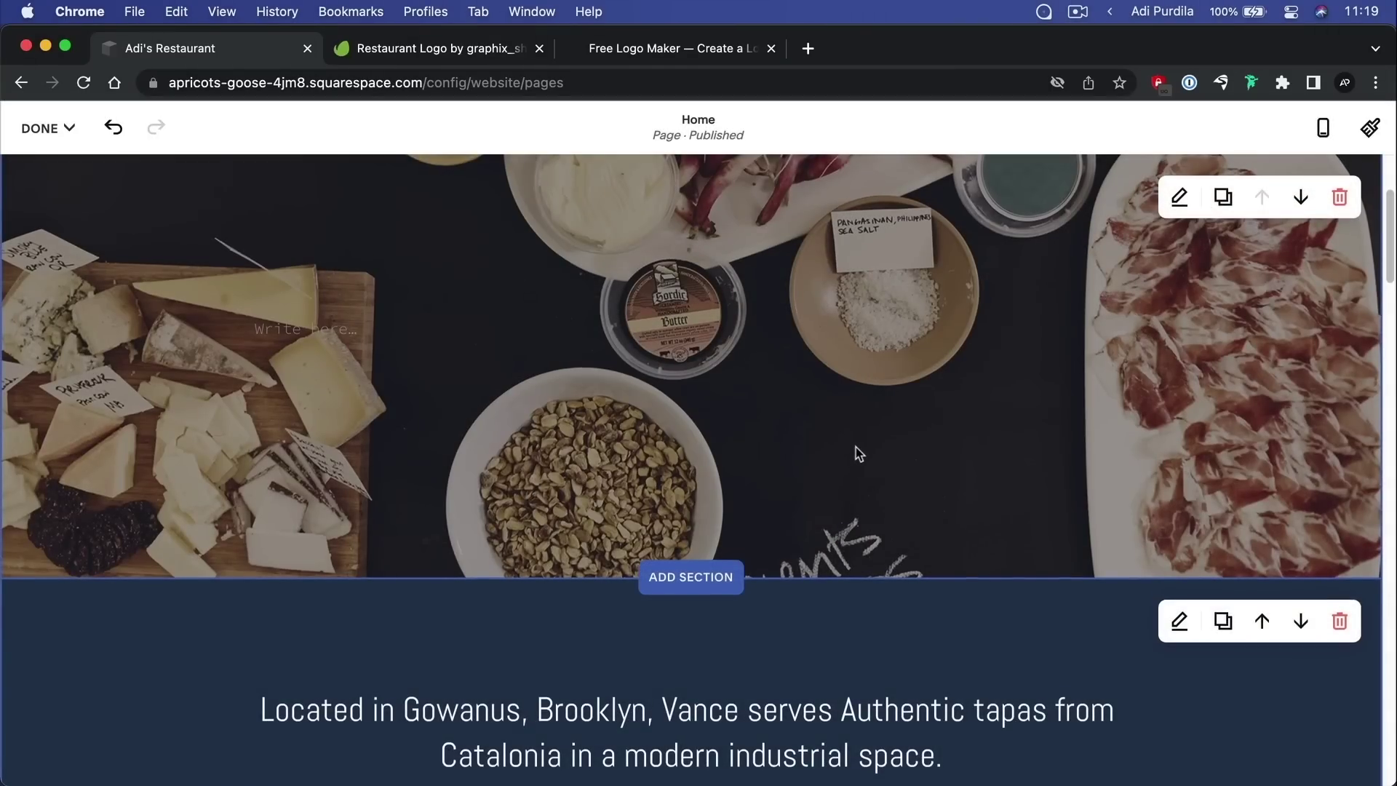
scroll(855, 447, "up", 3)
scroll(854, 446, "down", 2)
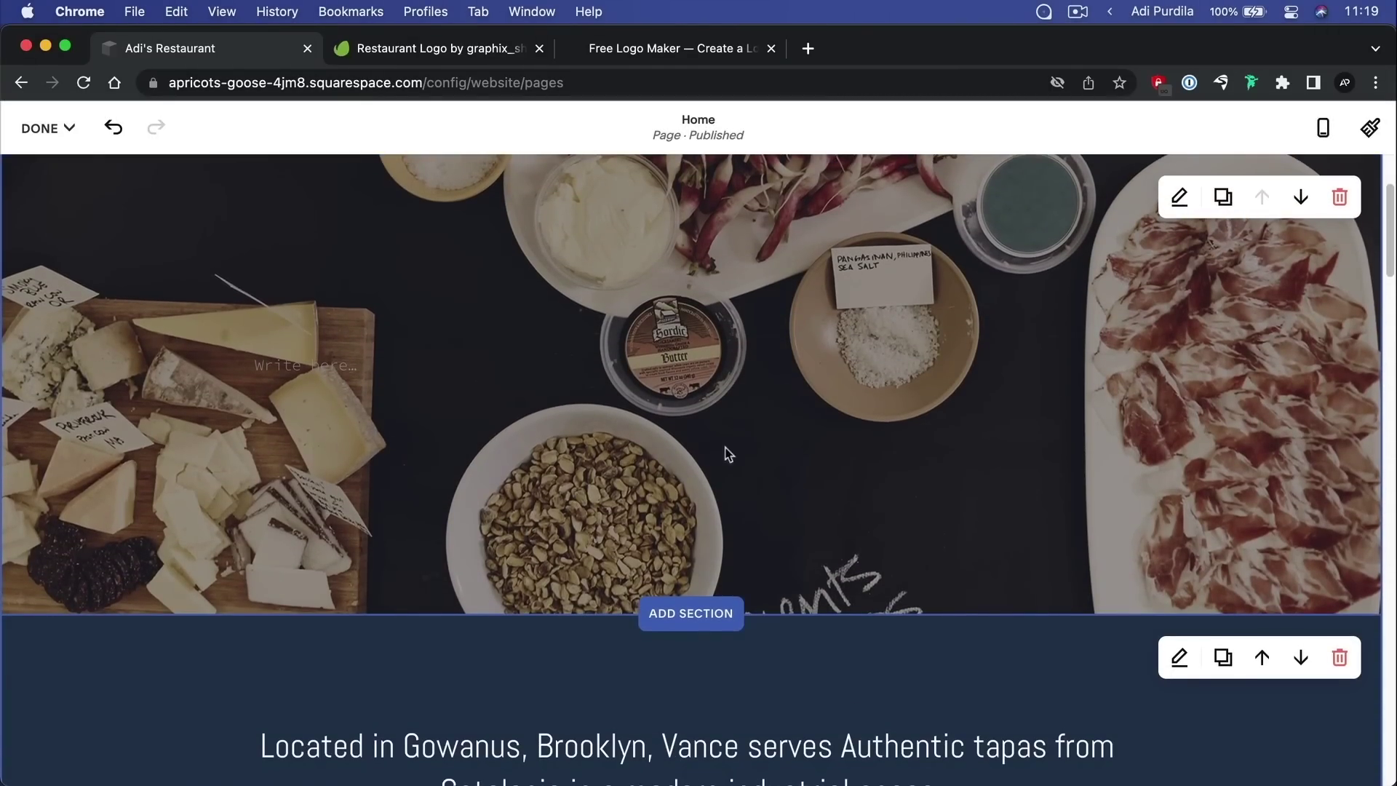
scroll(731, 434, "down", 5)
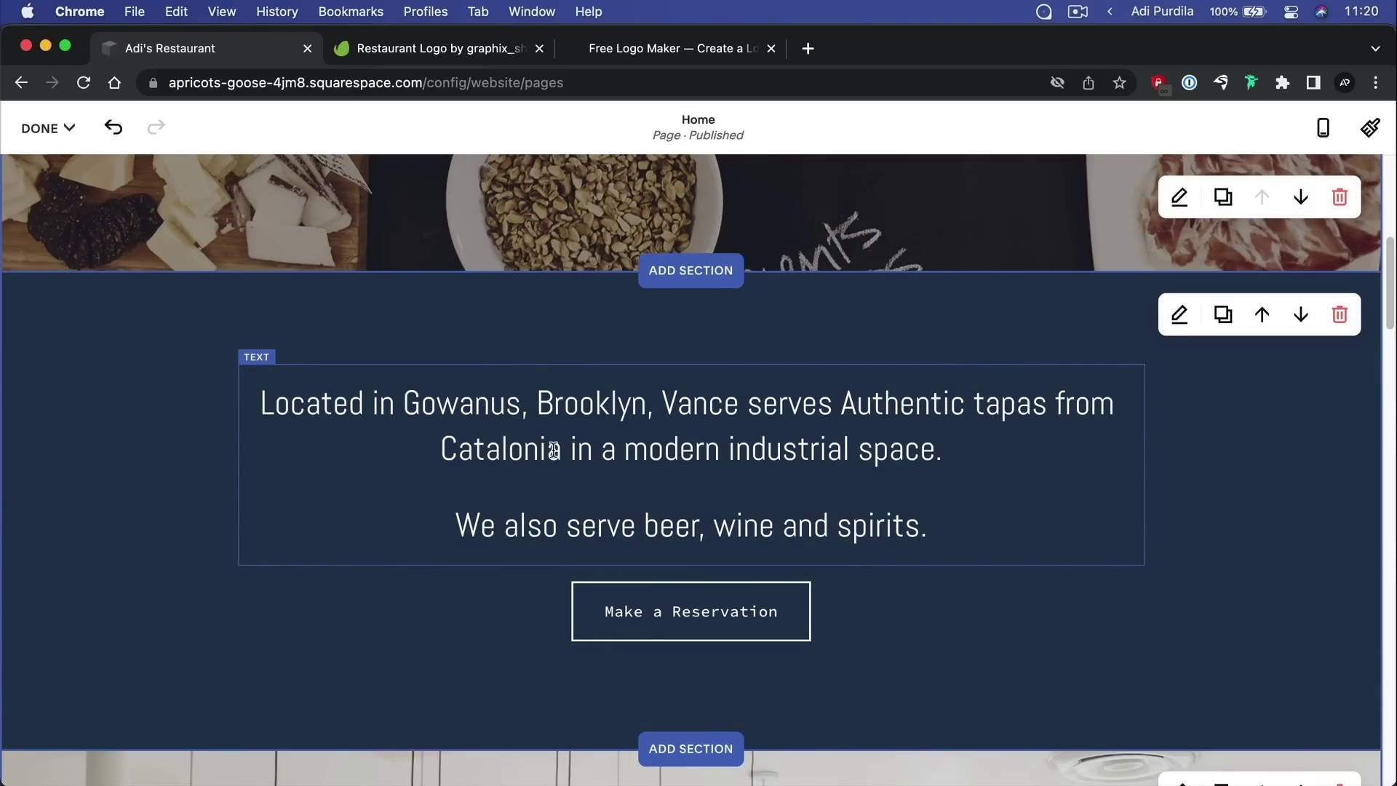
Replace the first Gowanus sentence with 'This is a fancy new restaurant that serves all types of food.'
left_click(472, 405)
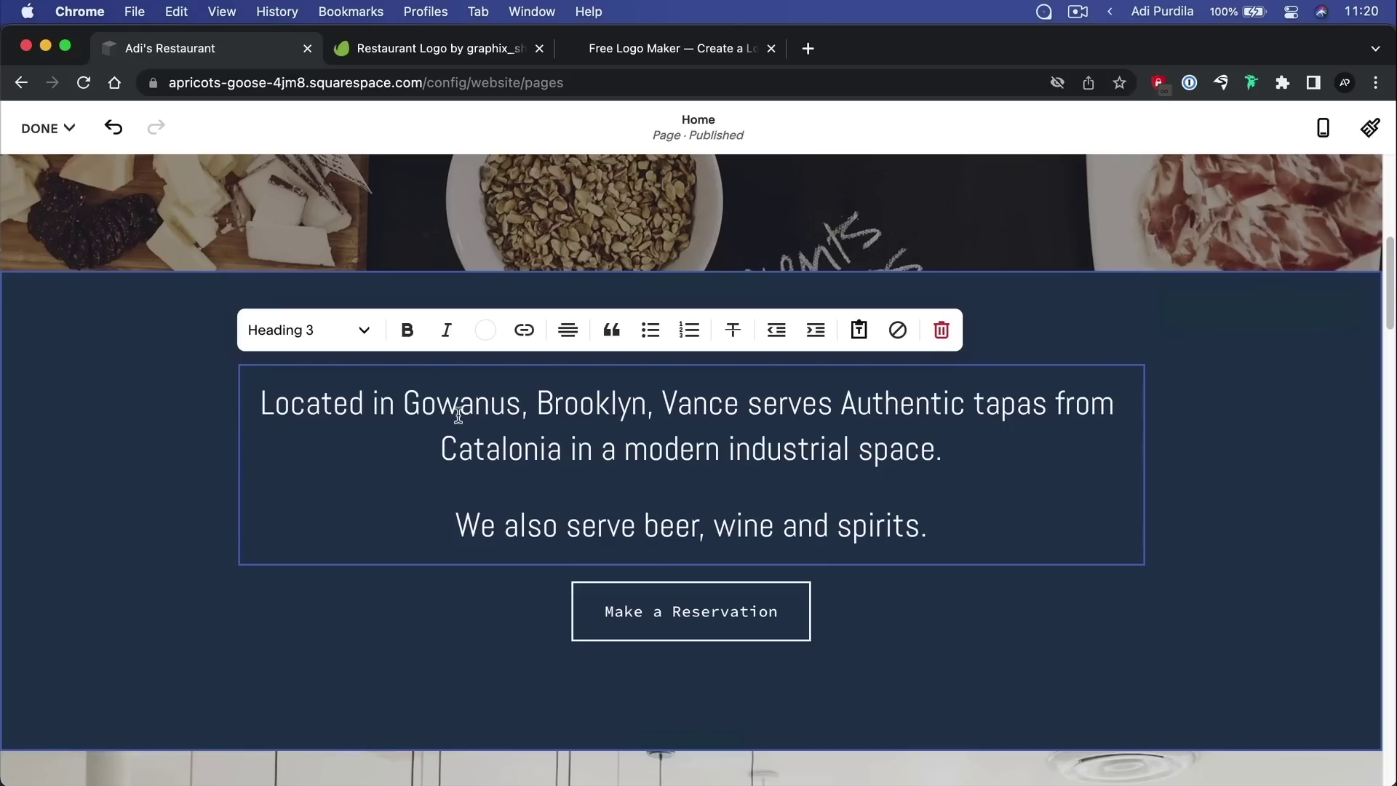
left_click_drag(262, 402, 959, 445)
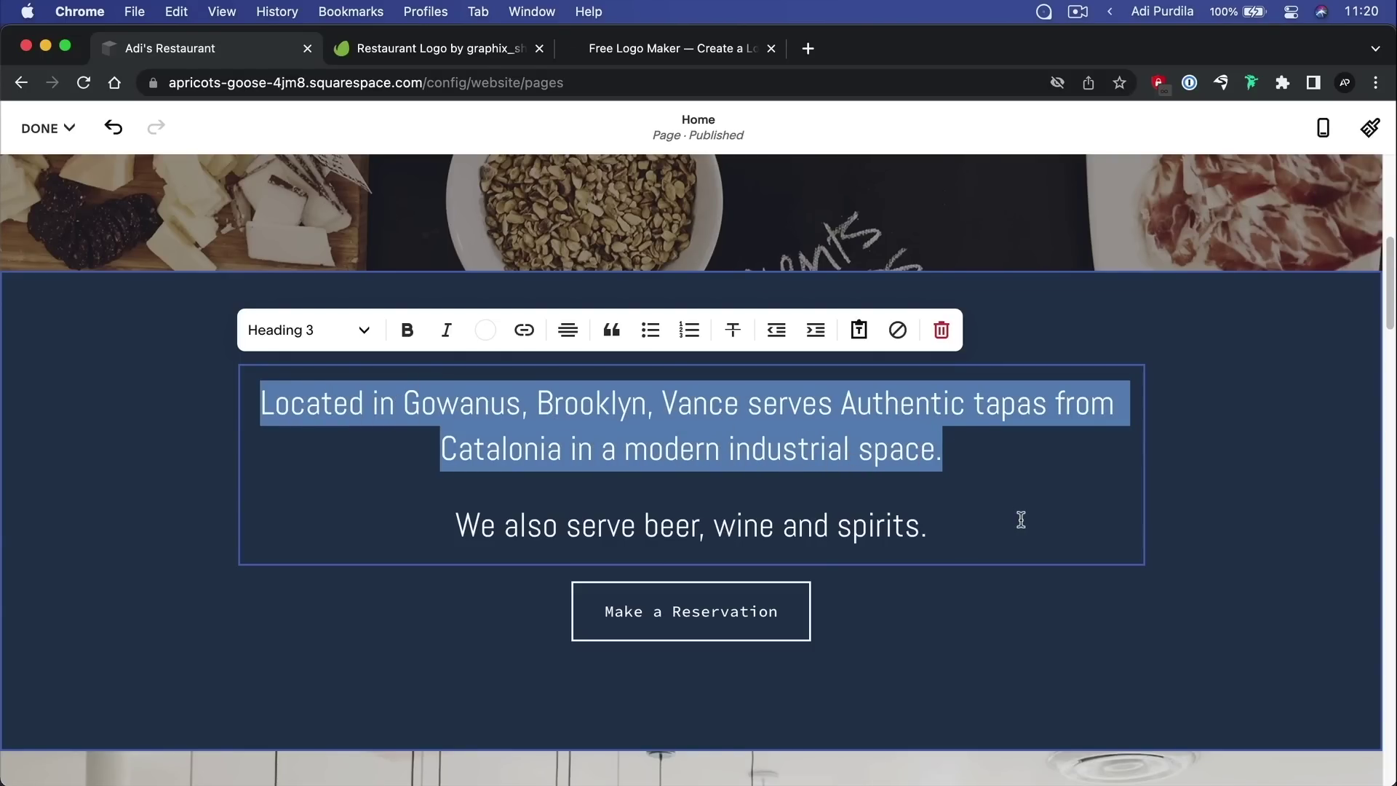
type("This is a fancy new restaurant that serves all types of food.")
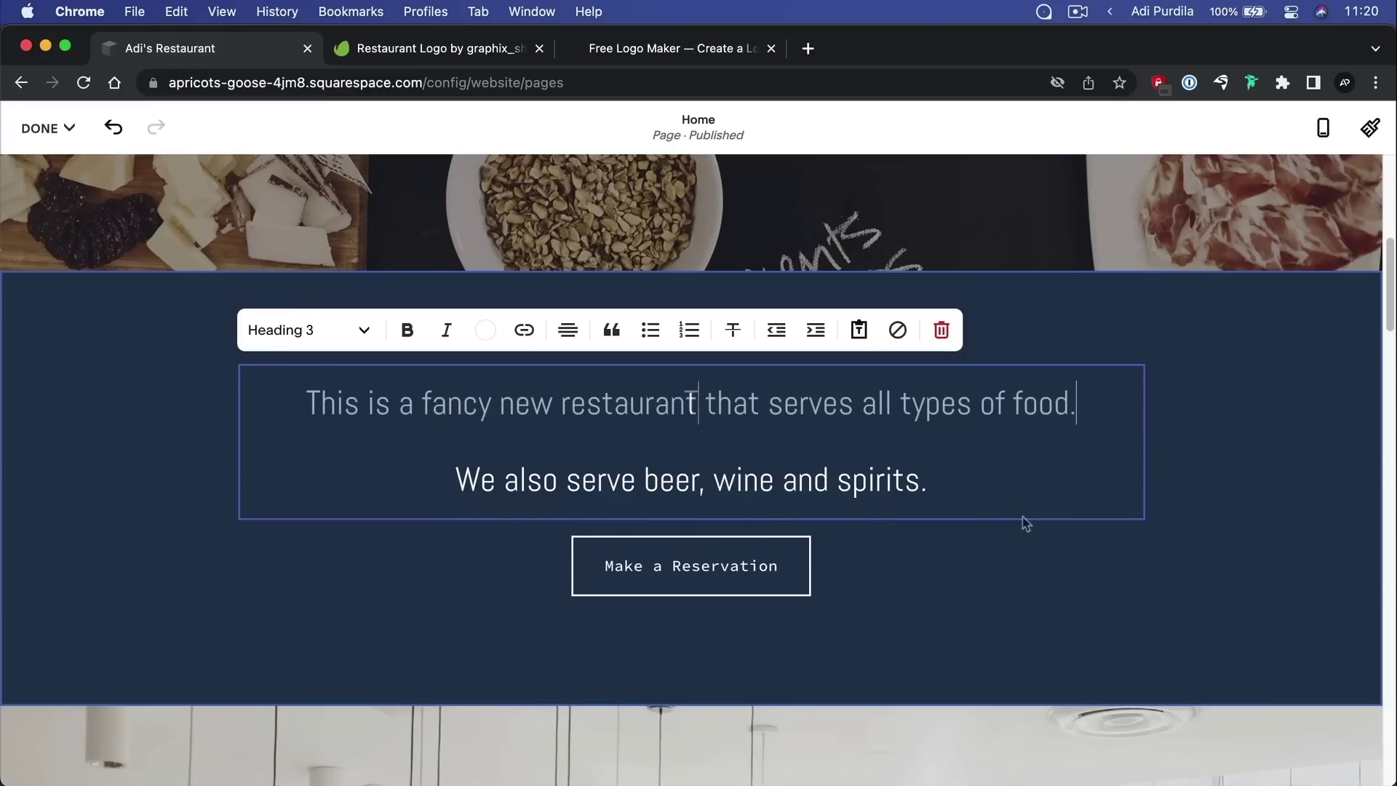
mouse_move(321, 405)
left_mouse_down()
mouse_move(905, 416)
mouse_move(1080, 415)
mouse_move(1094, 402)
mouse_move(306, 394)
left_mouse_up()
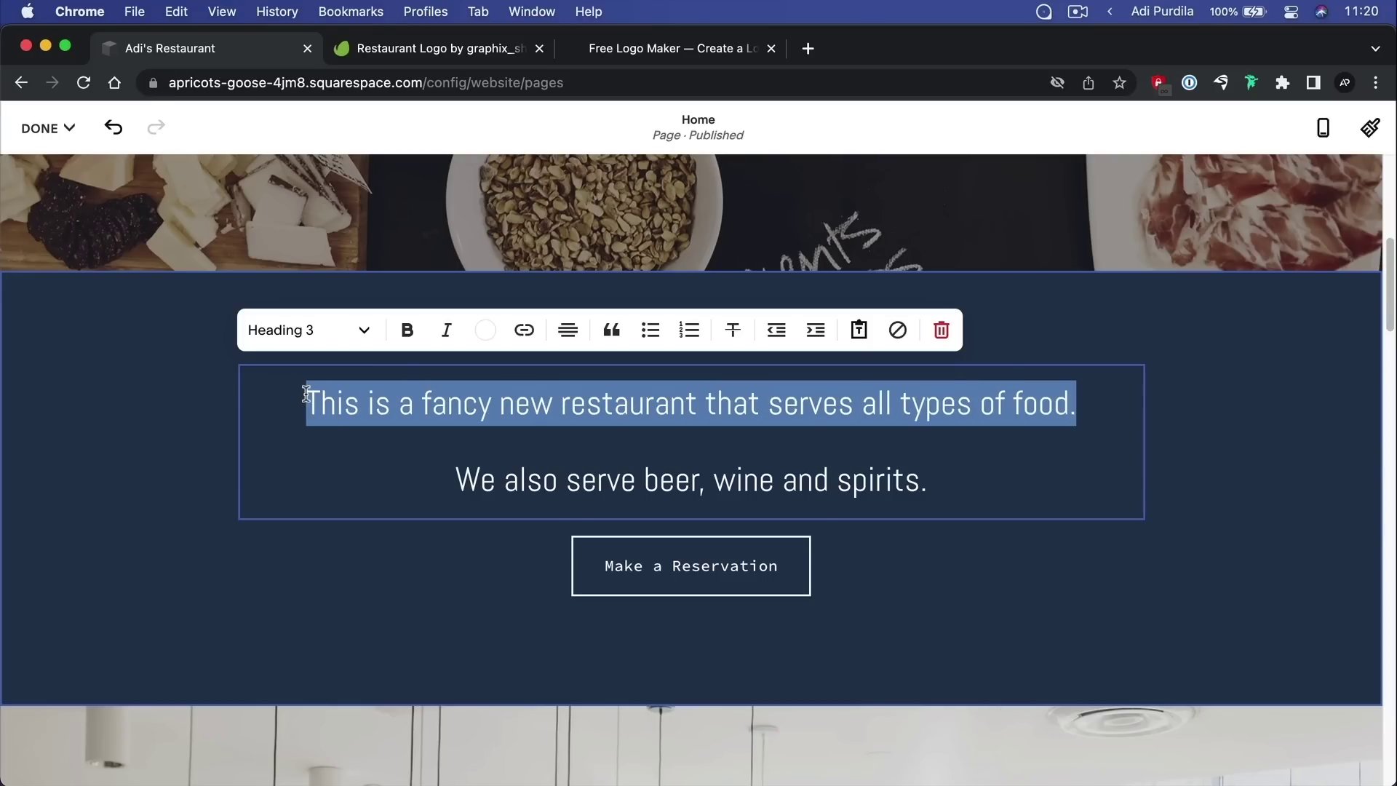
Format the new sentence as a bold, white Heading 2
left_click(341, 332)
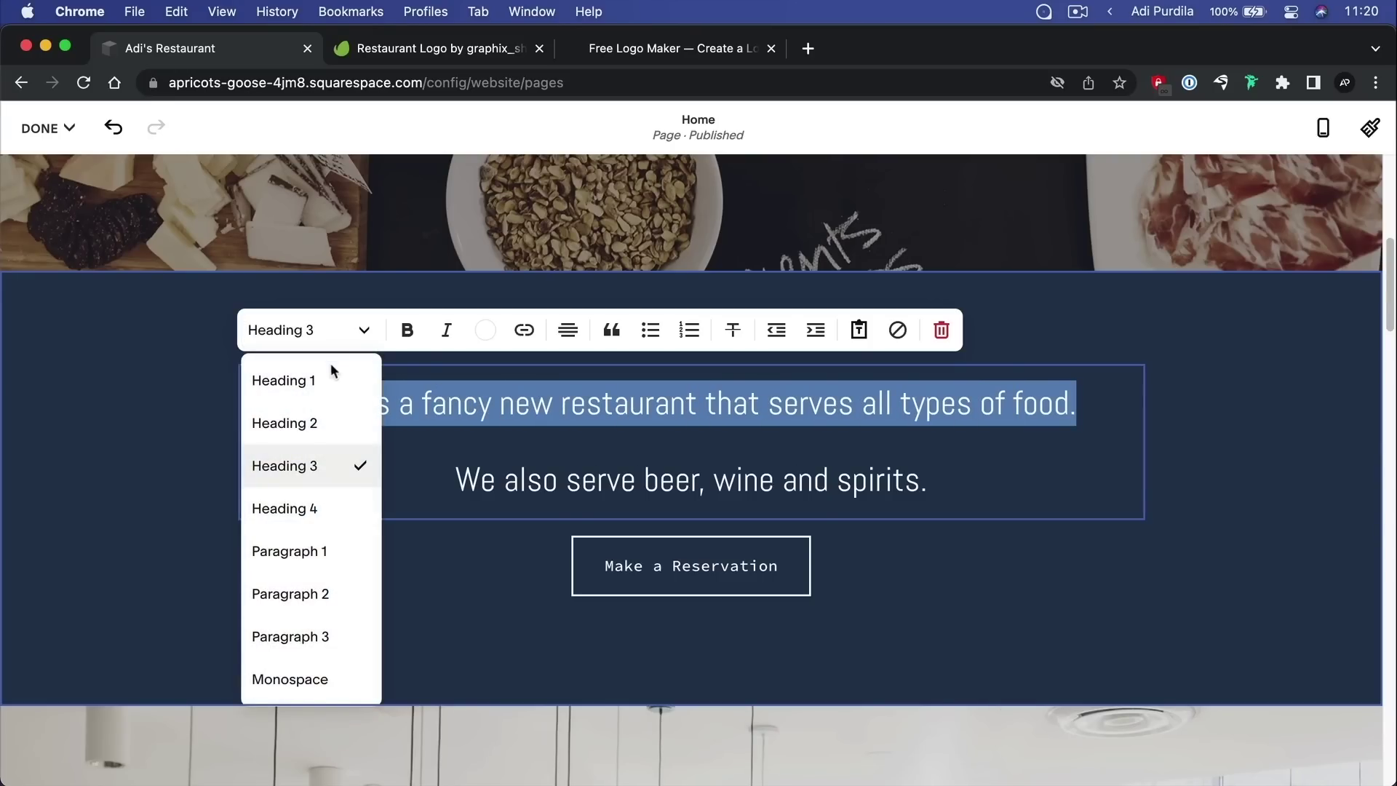
left_click(329, 433)
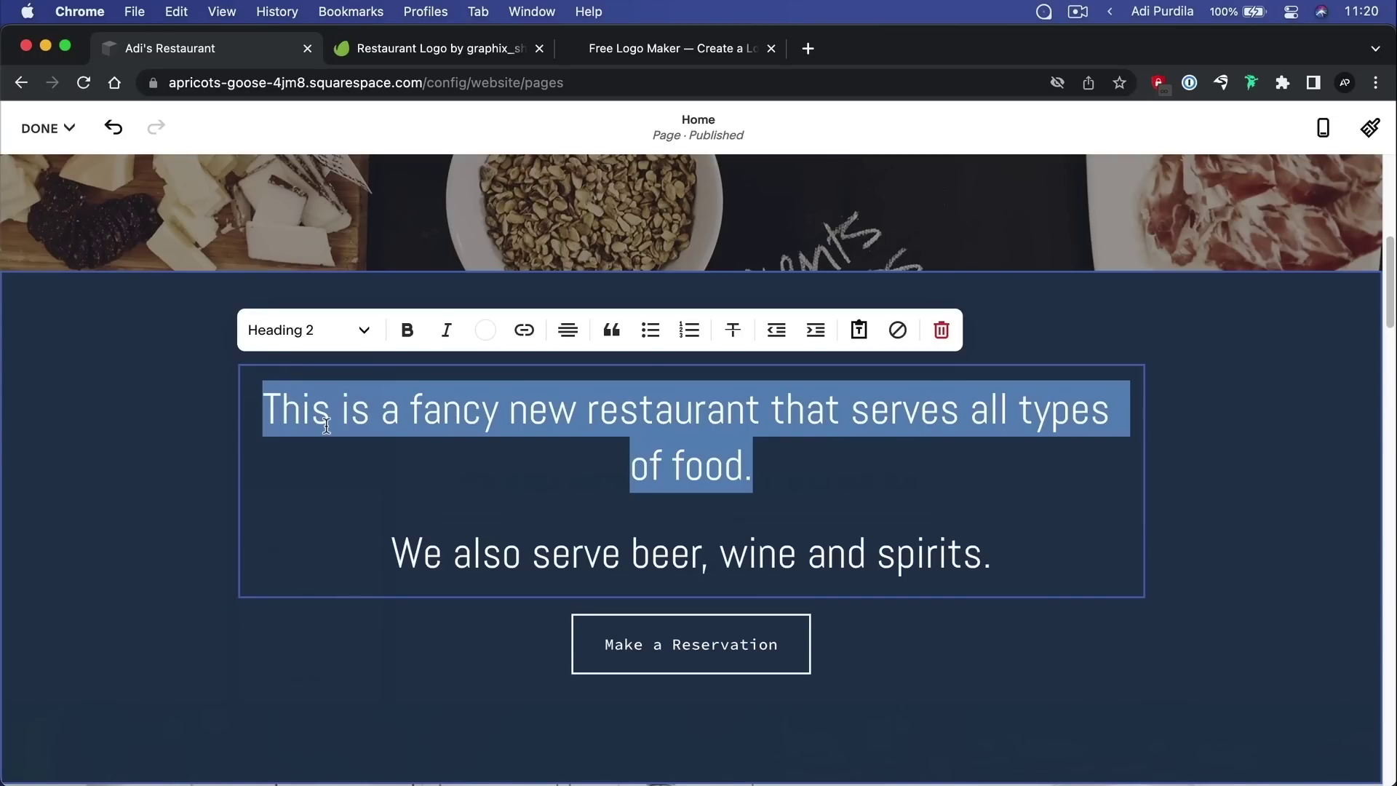
left_click(409, 332)
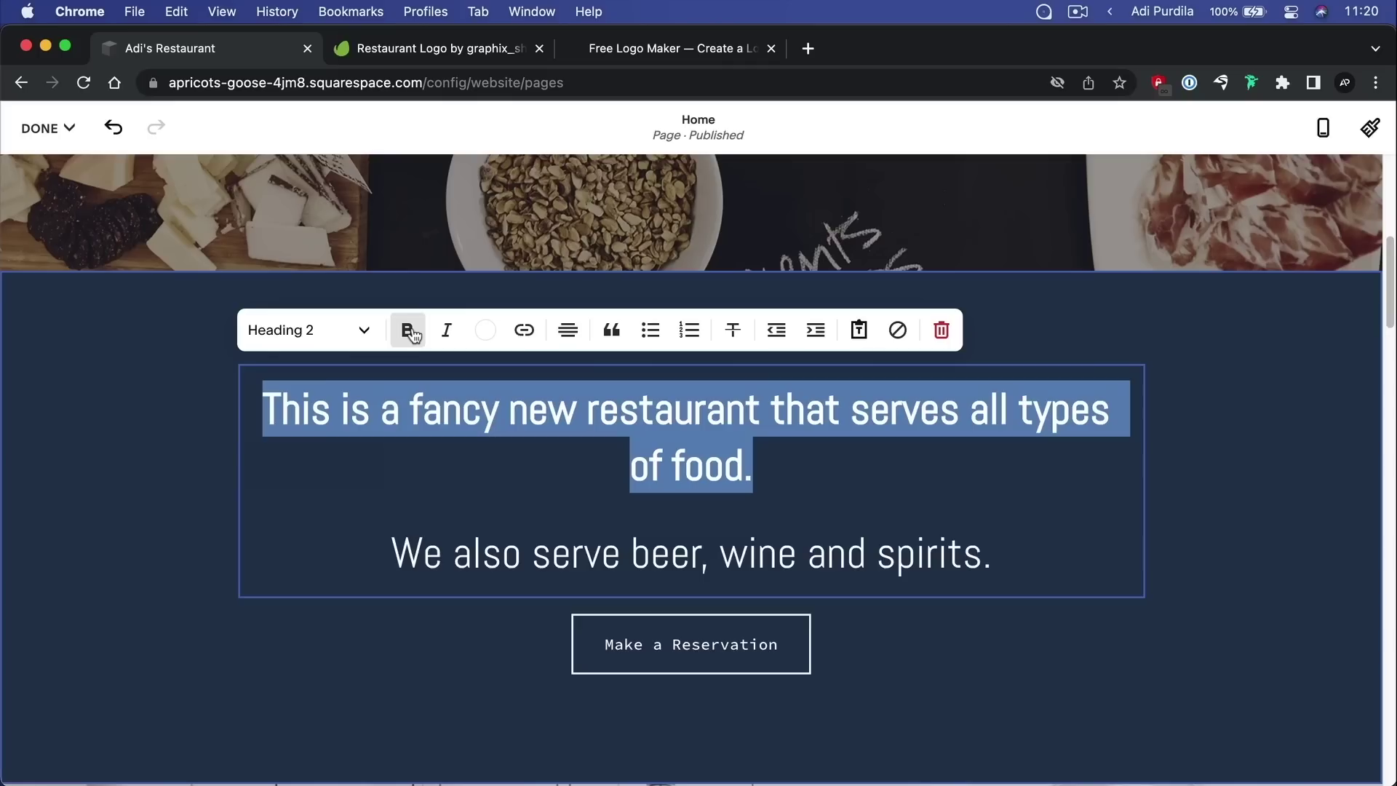
left_click(489, 331)
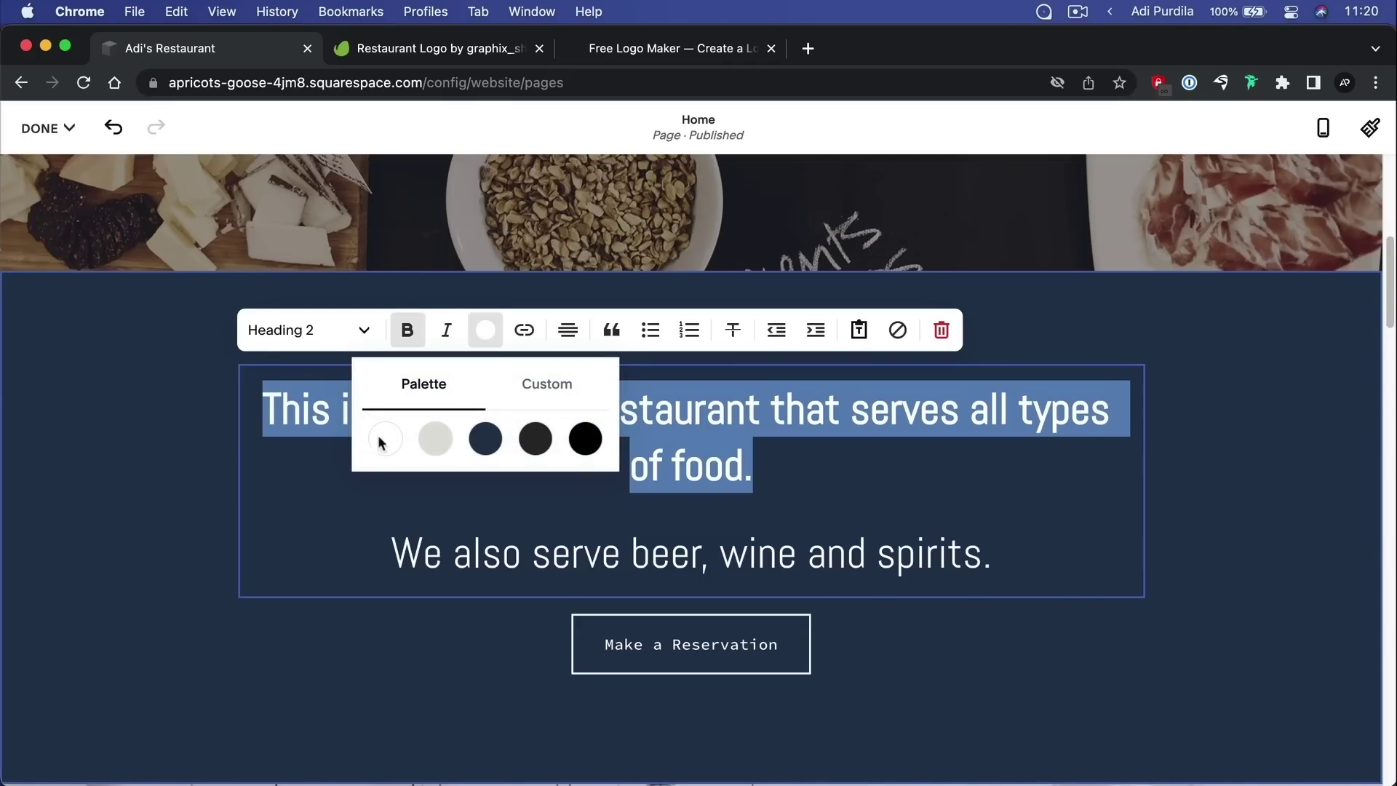
left_click(436, 441)
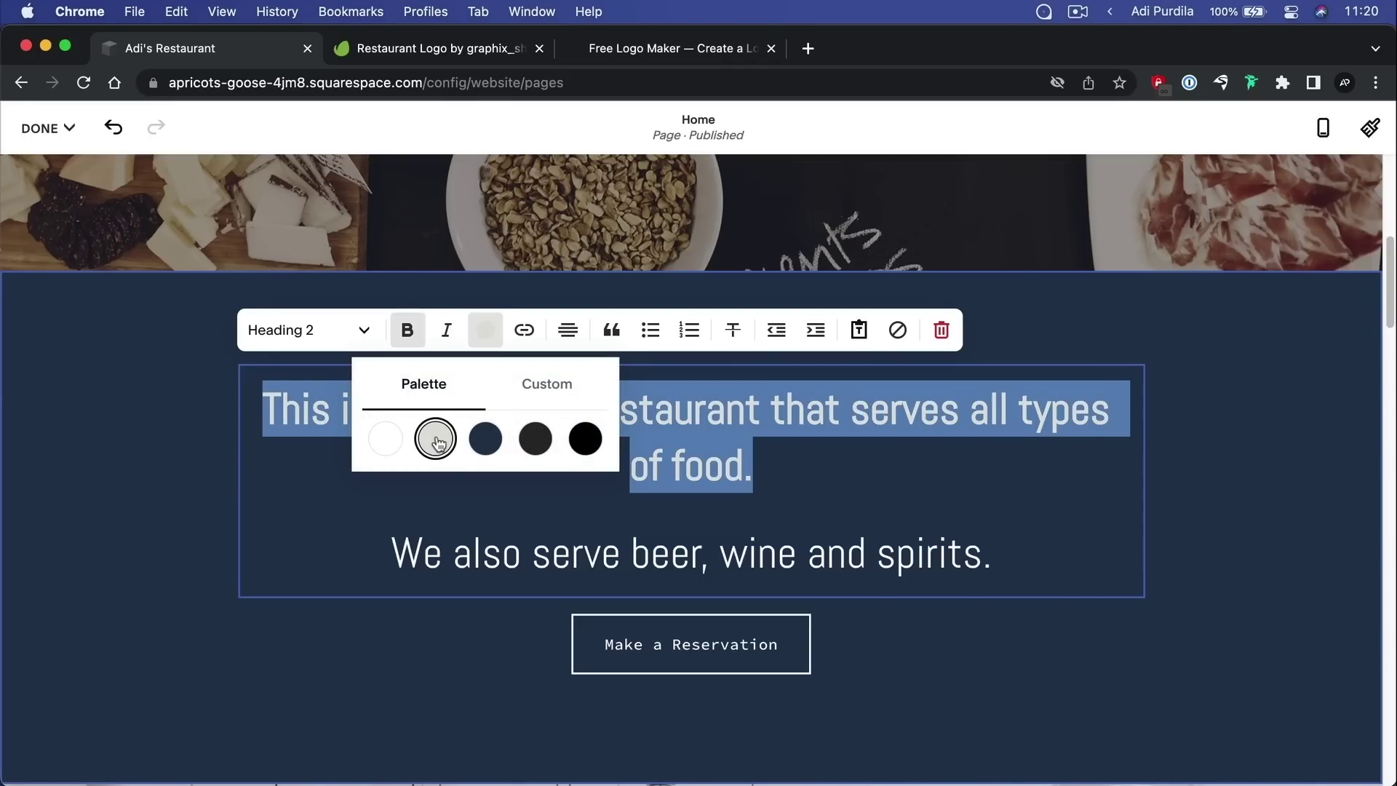
left_click(384, 439)
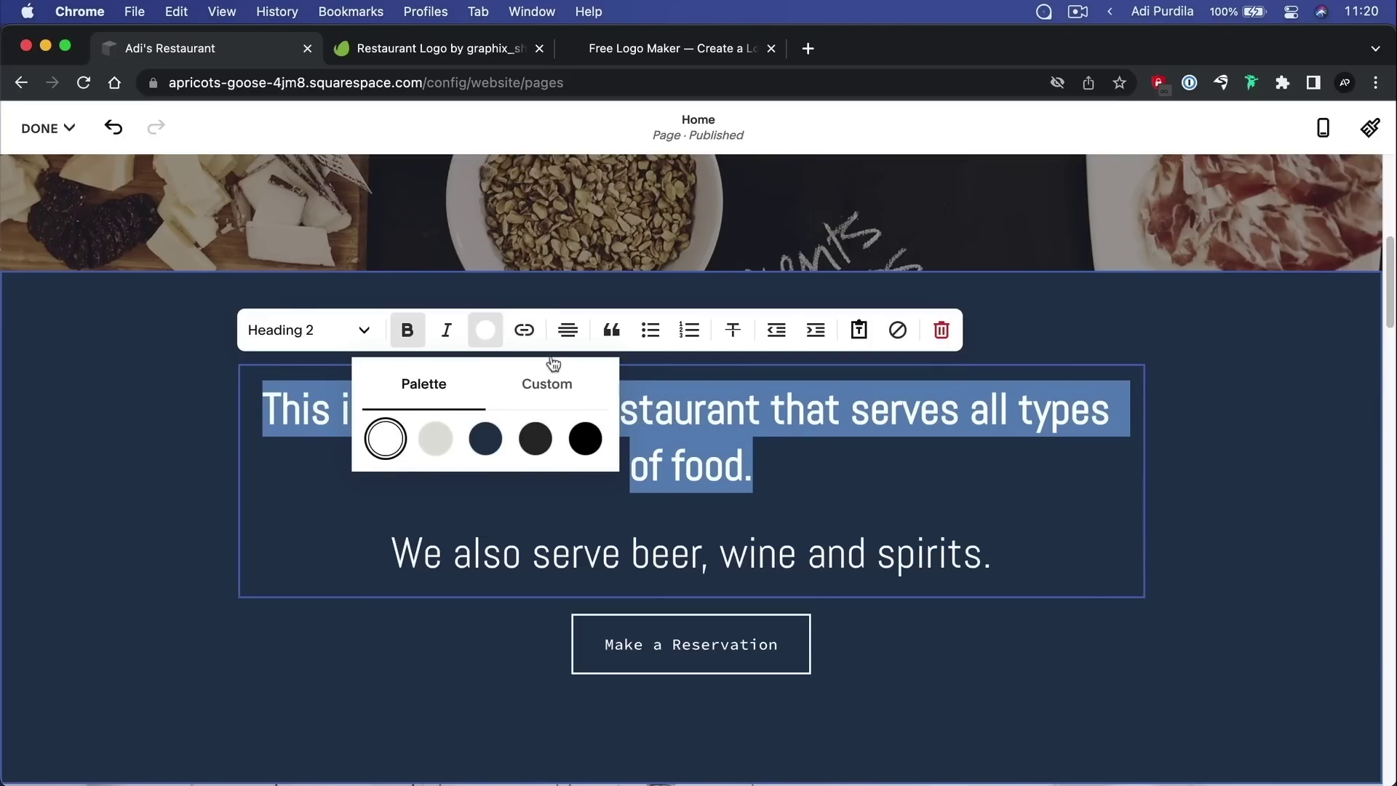
left_click(523, 332)
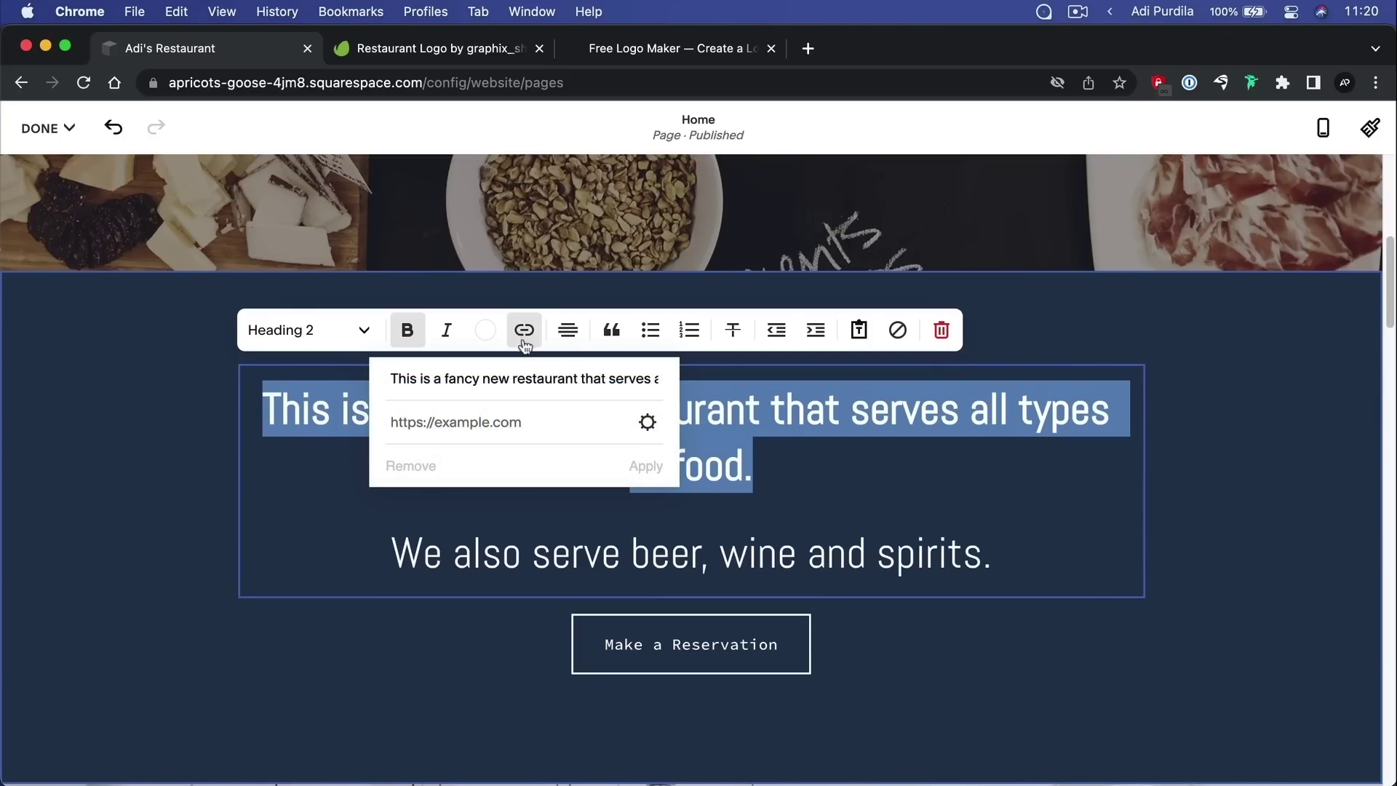
Link the heading sentence to the Staff page (/staff) and apply the link
left_click(649, 429)
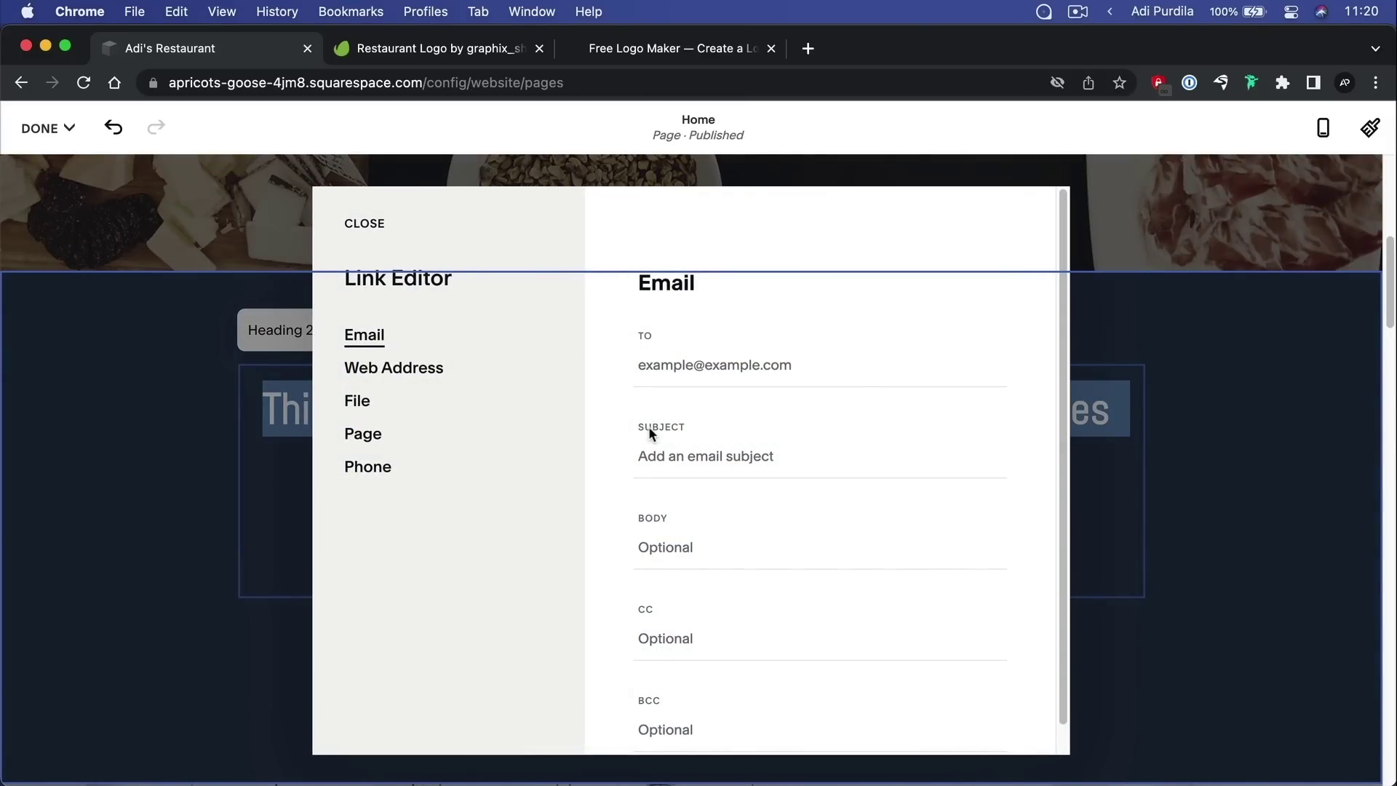
left_click(364, 437)
left_click(720, 368)
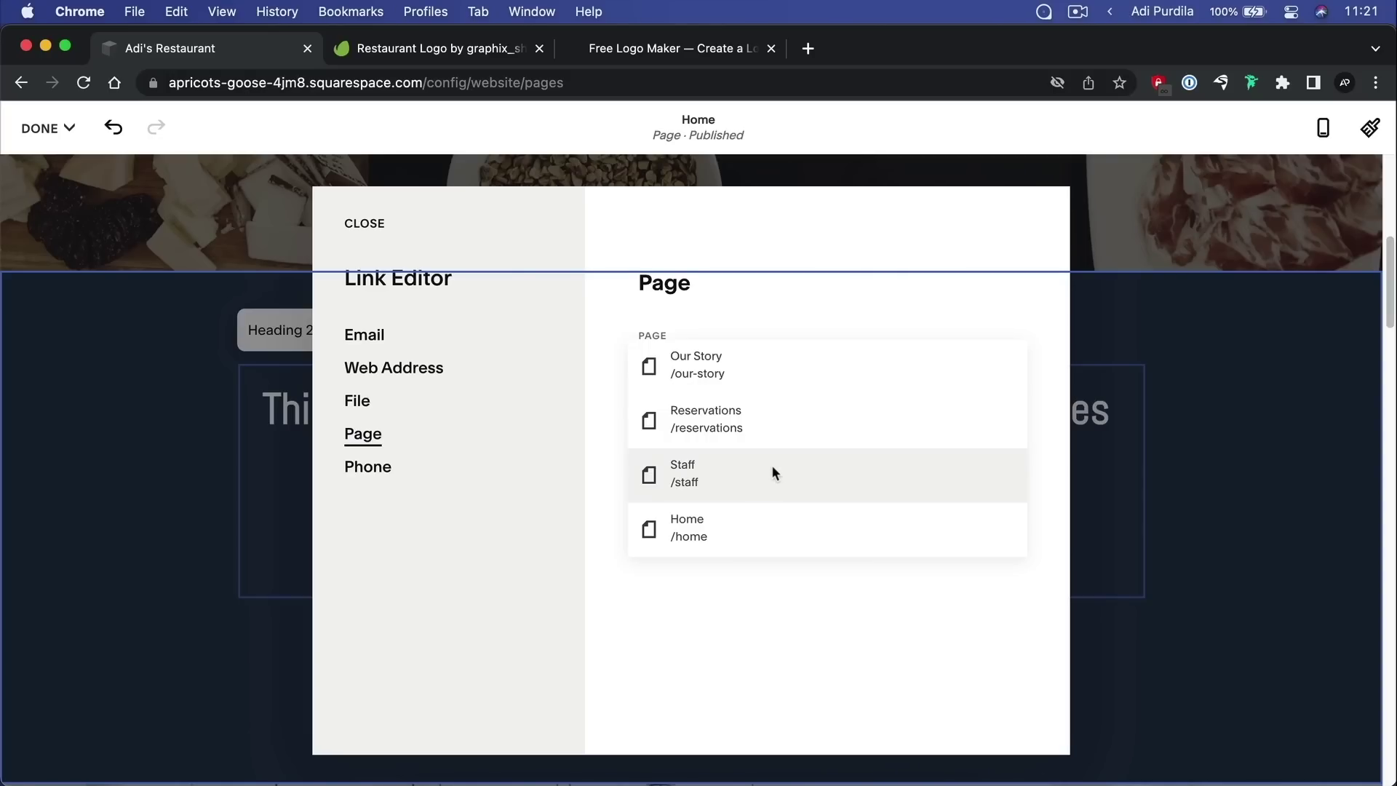
left_click(750, 471)
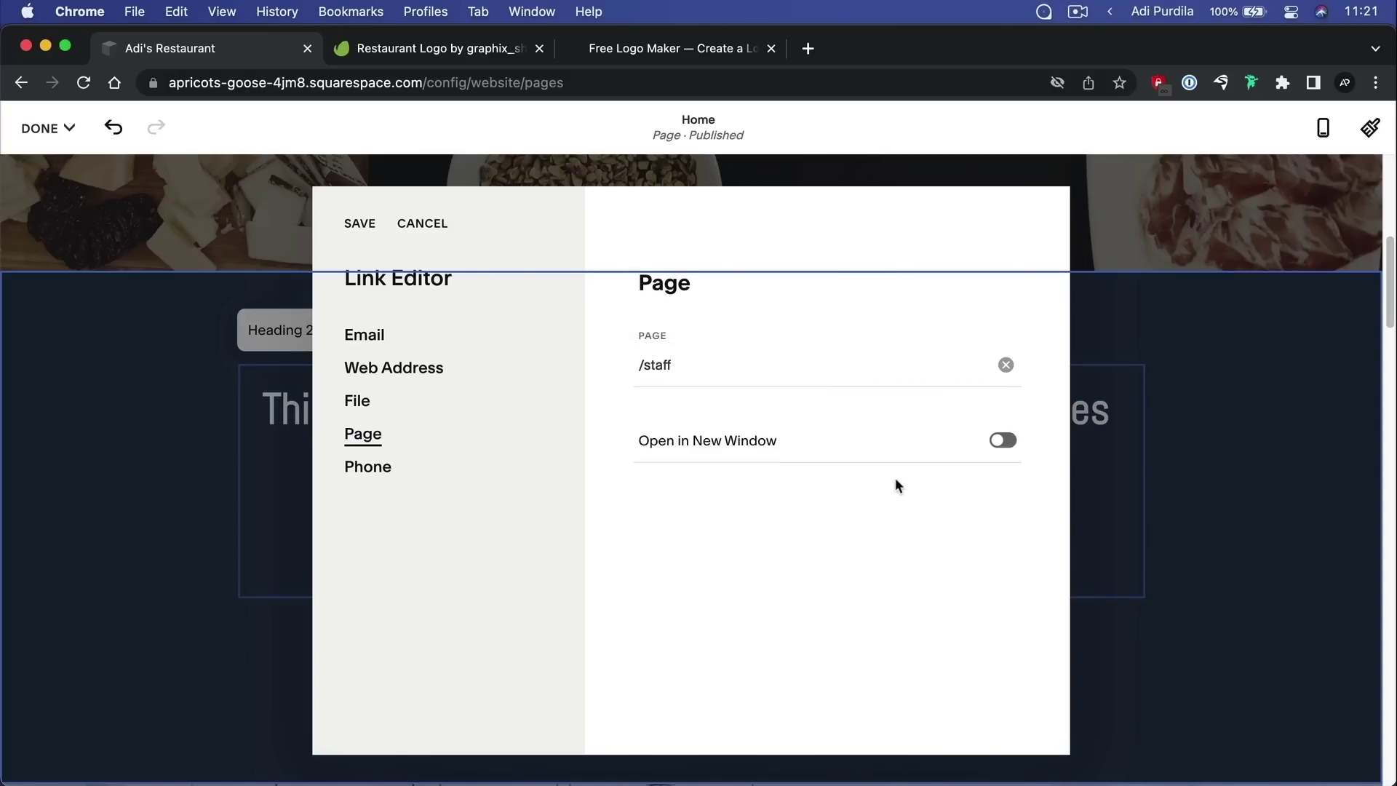
left_click(355, 224)
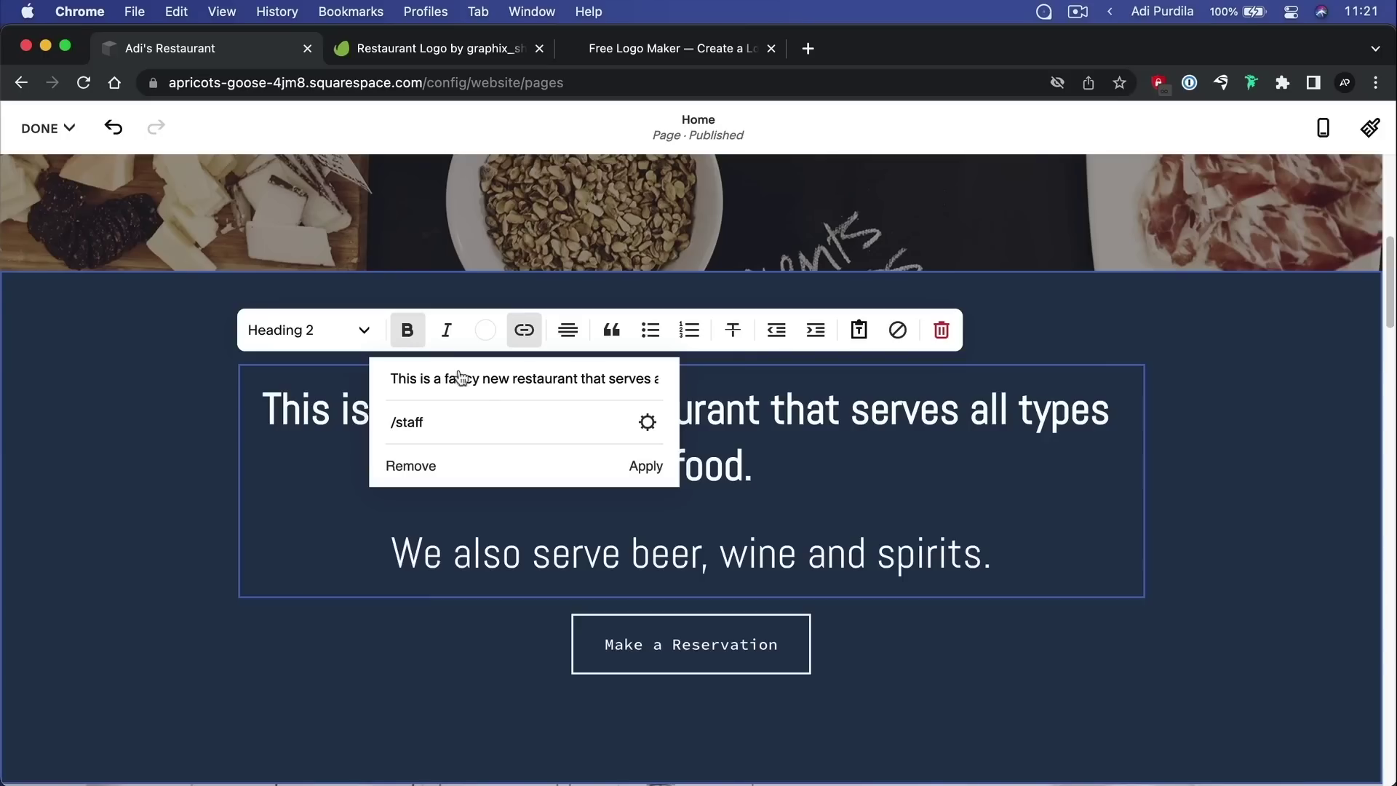
left_click(650, 468)
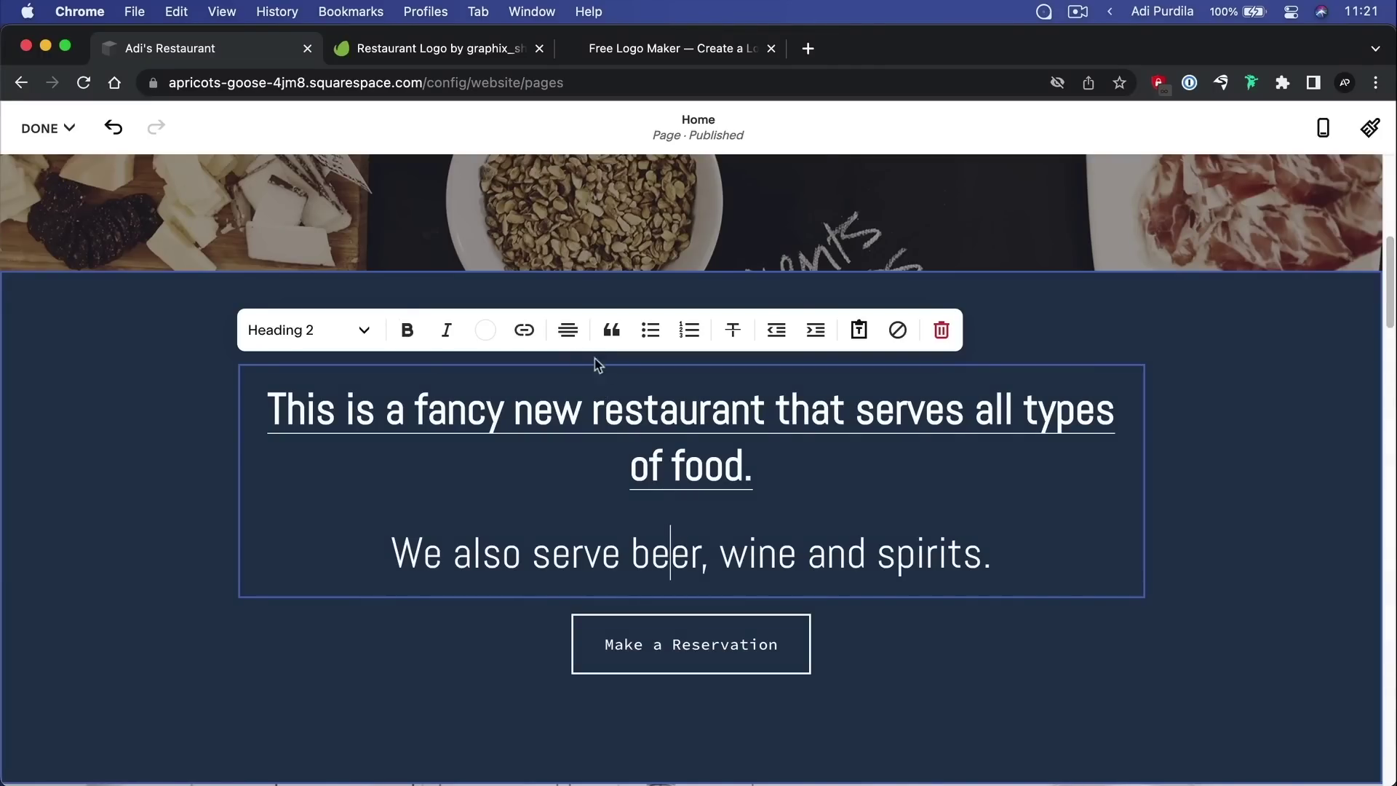
left_click(568, 330)
left_click(546, 379)
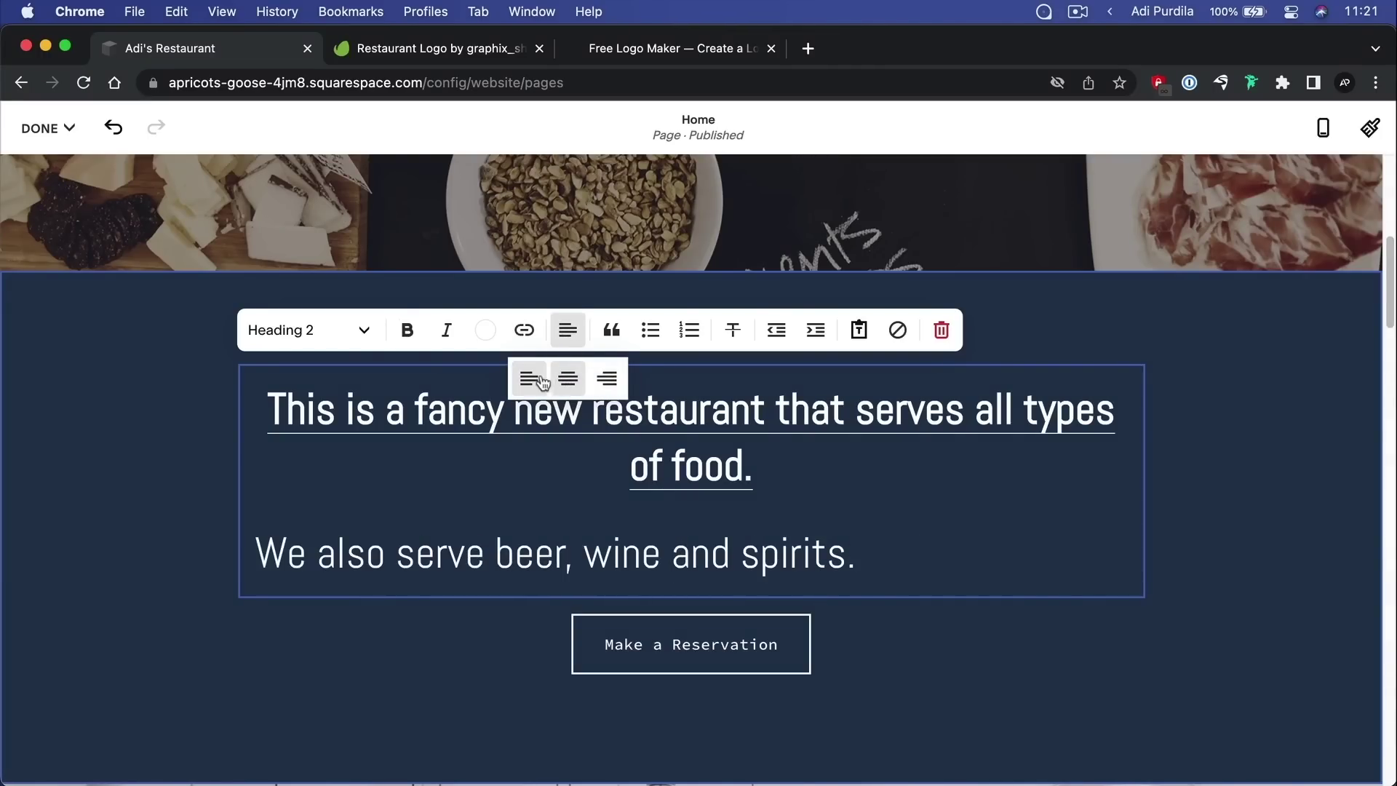
left_click(604, 385)
left_click(580, 382)
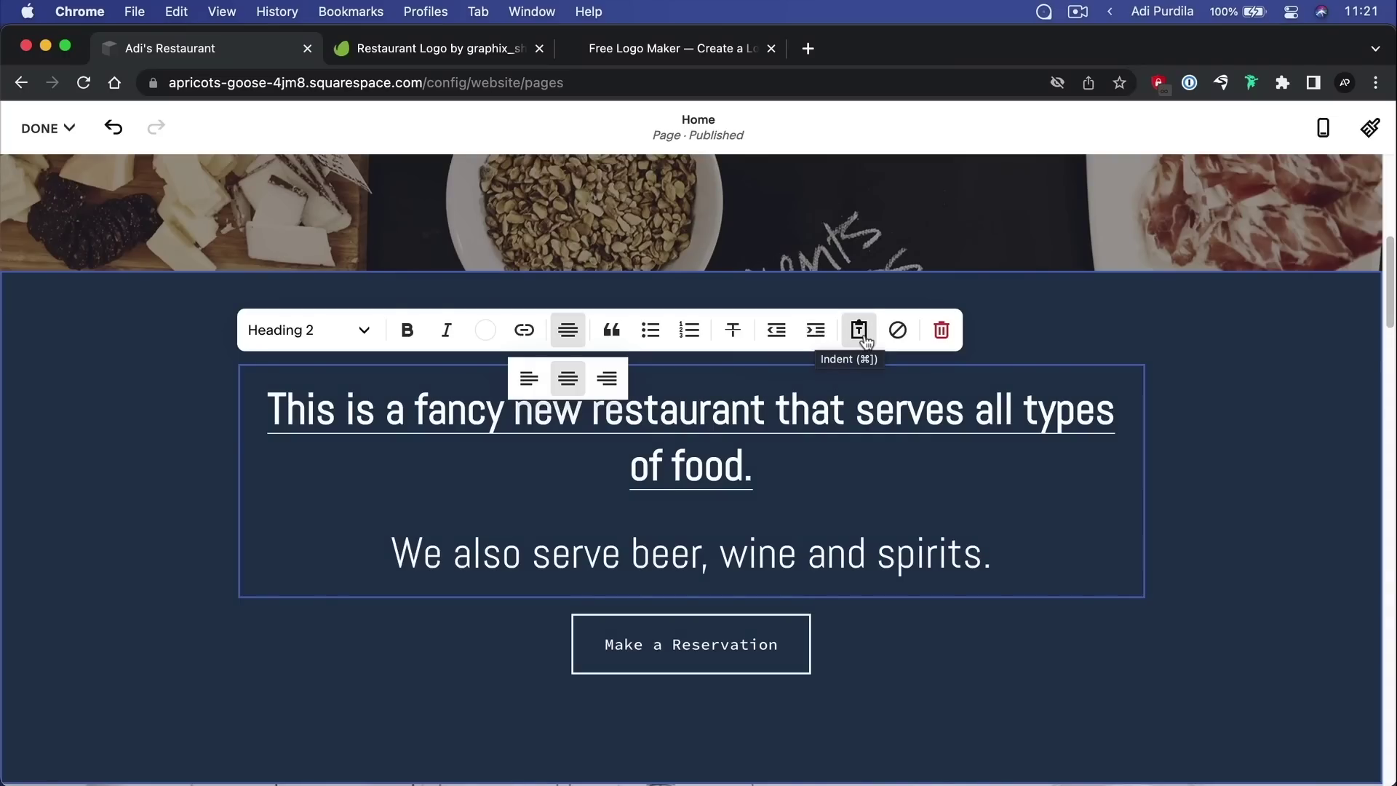
left_click(784, 472)
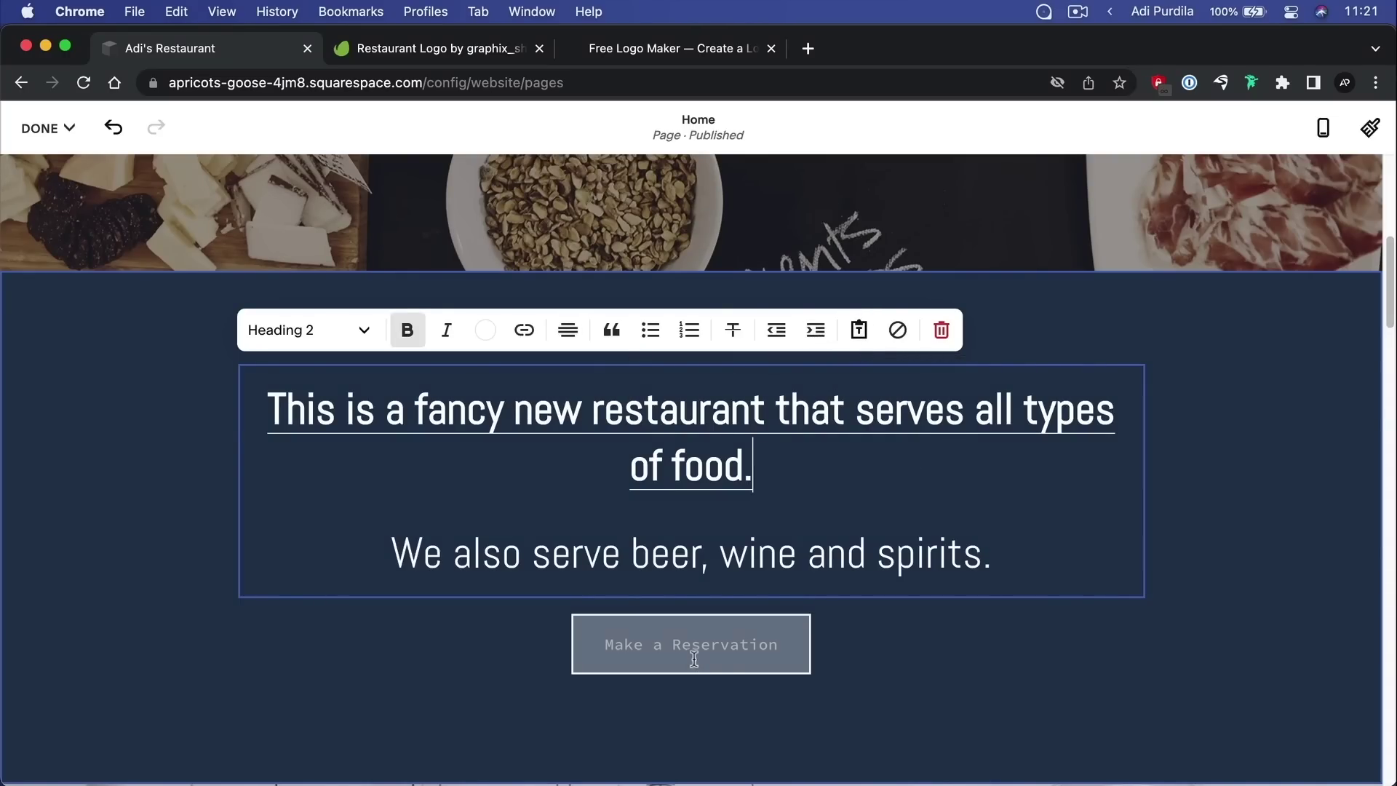
Change the Make a Reservation button's label to 'Contact Us'
left_click(686, 625)
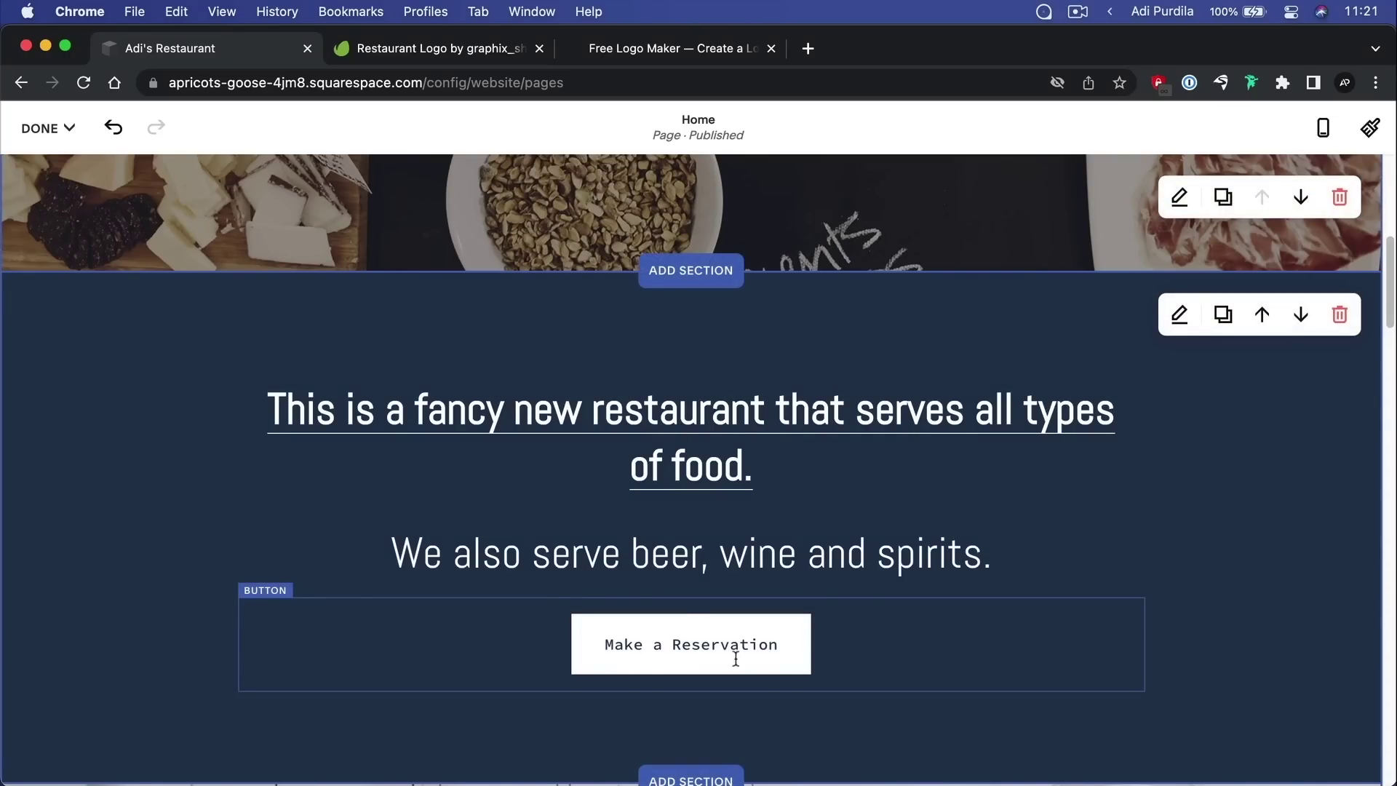
left_click(691, 632)
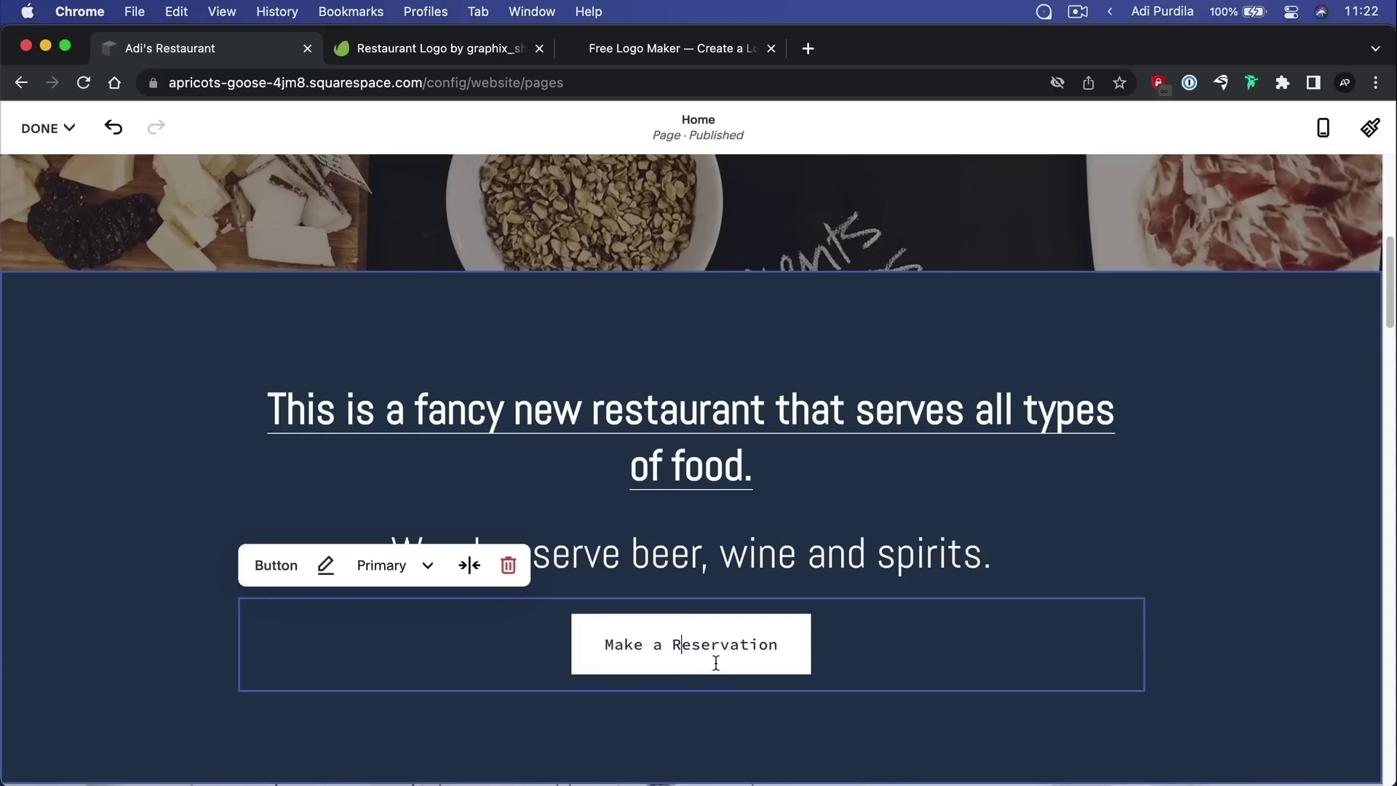
triple_click(688, 637)
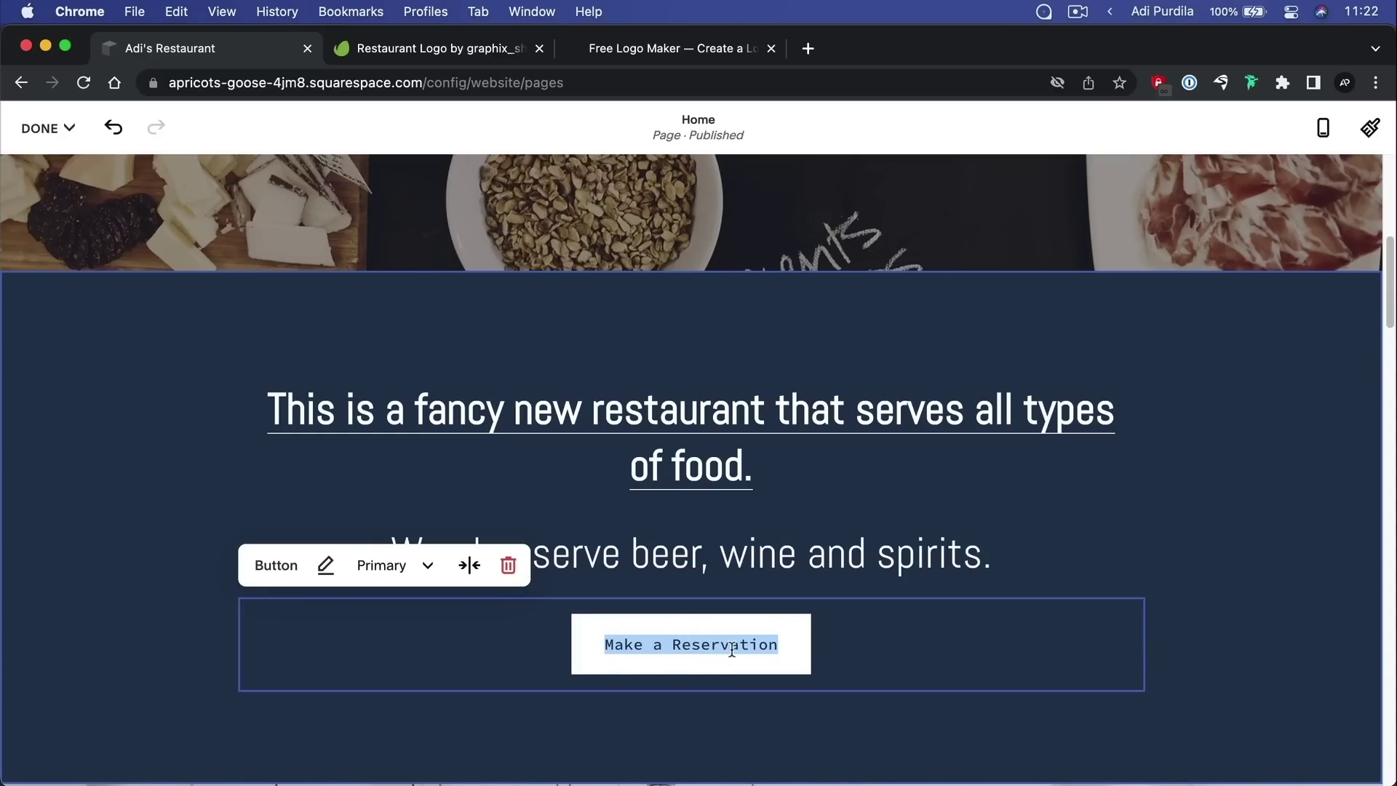
Set the Contact Us button to the Secondary style, trying Tertiary first, then finish editing
left_click(427, 566)
left_click(431, 672)
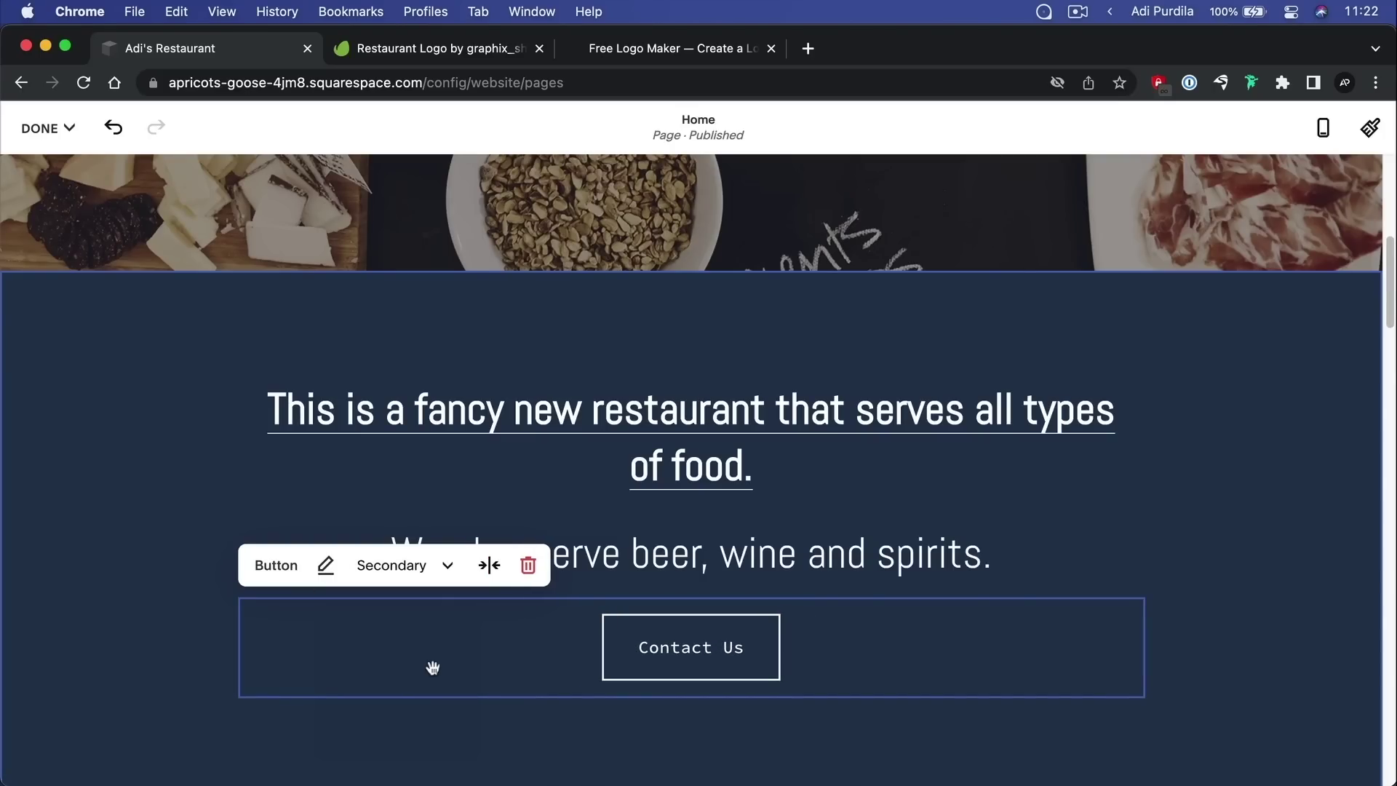
left_click(418, 571)
left_click(432, 728)
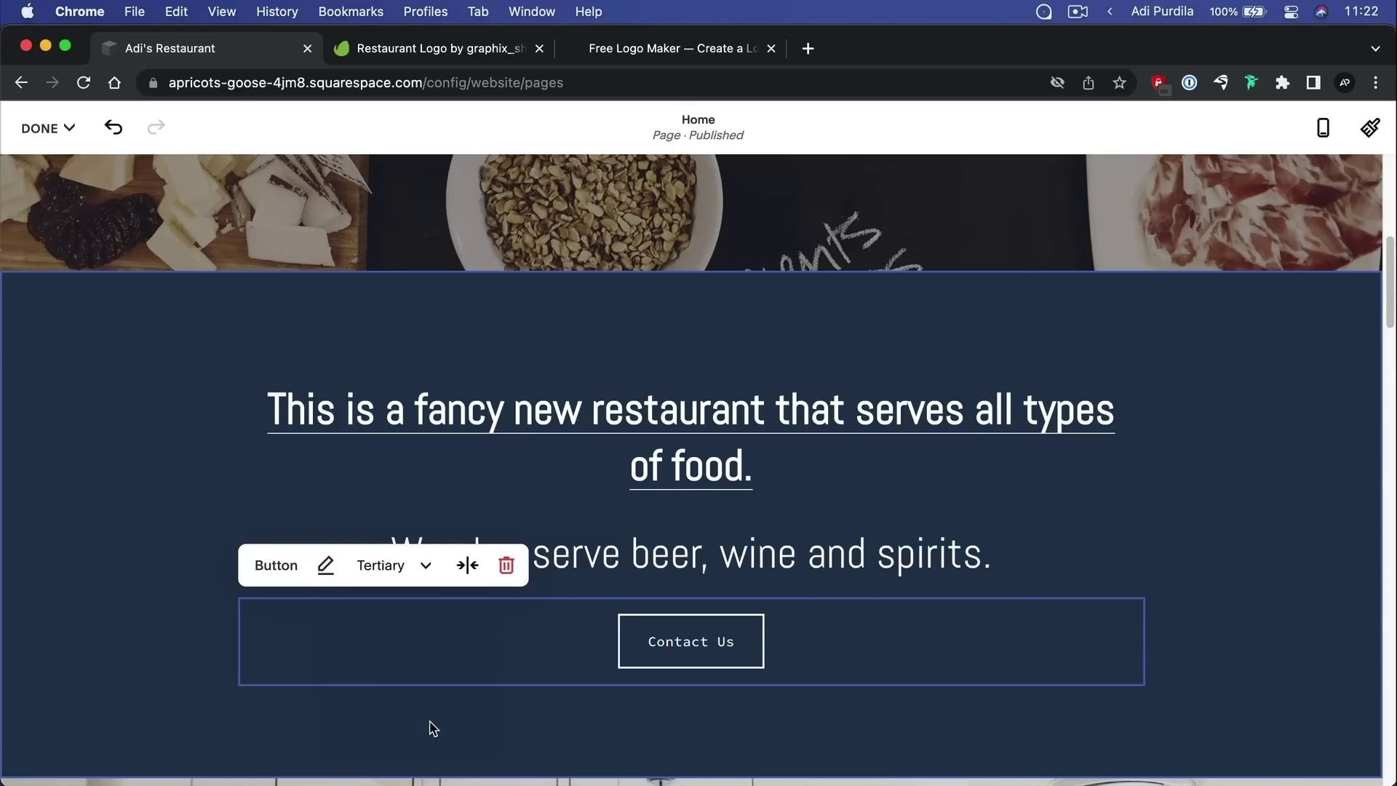
left_click(427, 566)
left_click(422, 671)
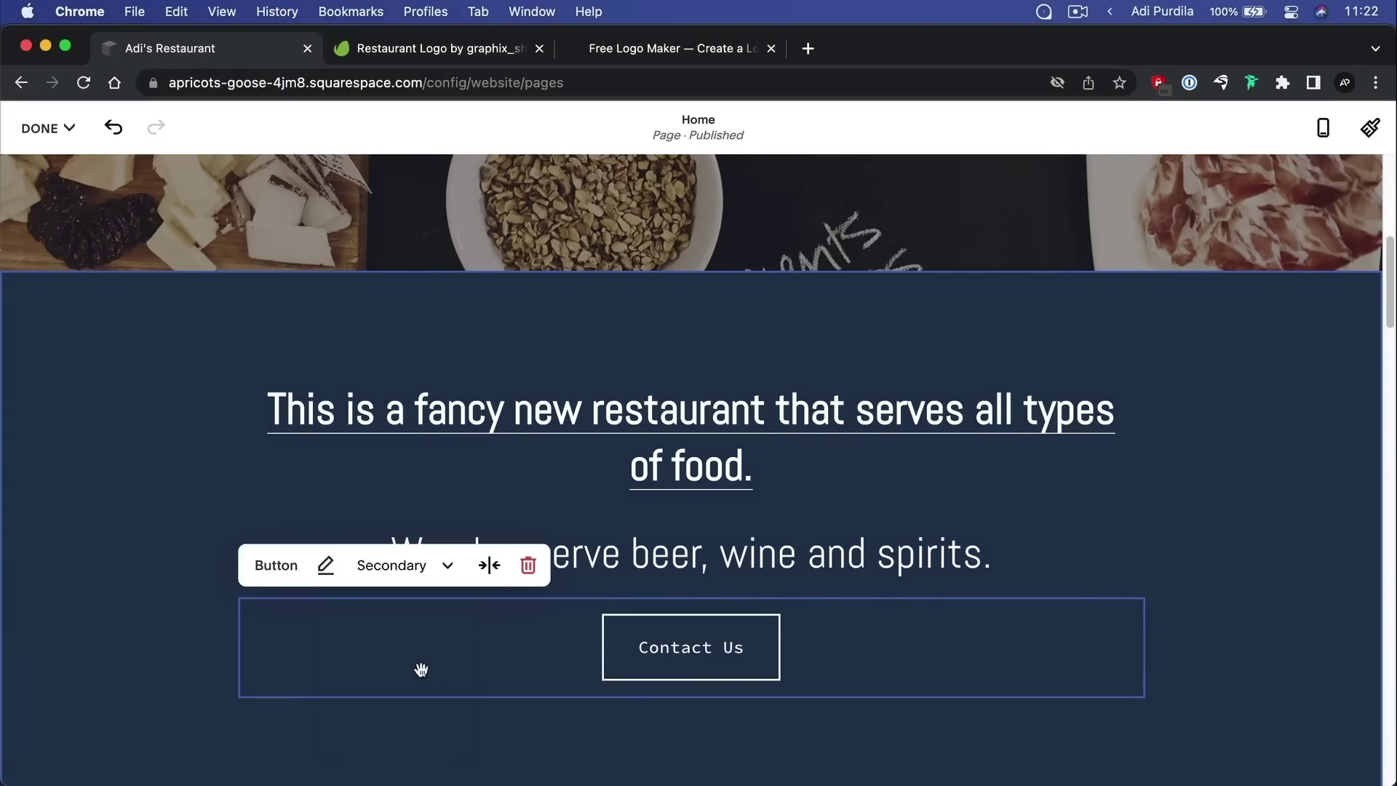
left_click(1310, 455)
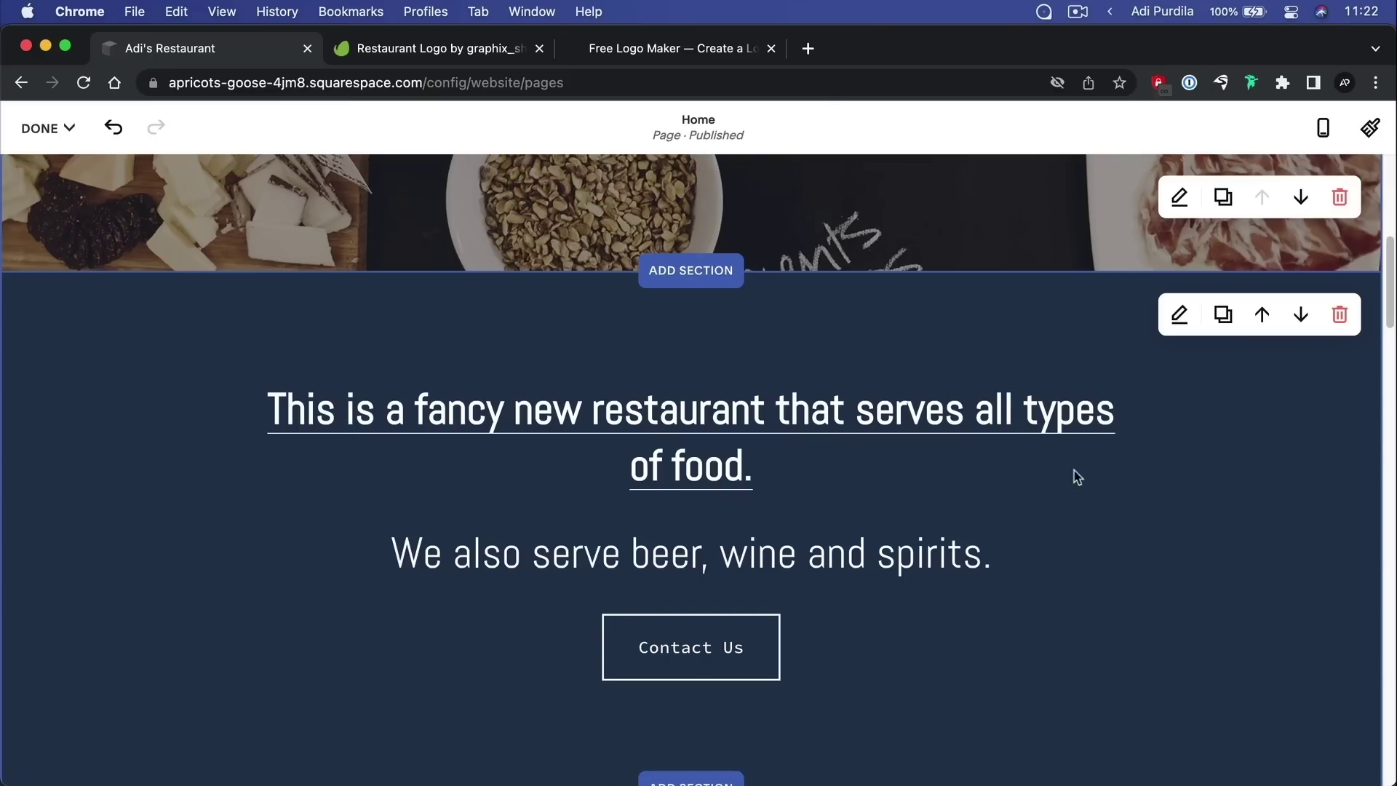
scroll(889, 493, "down", 4)
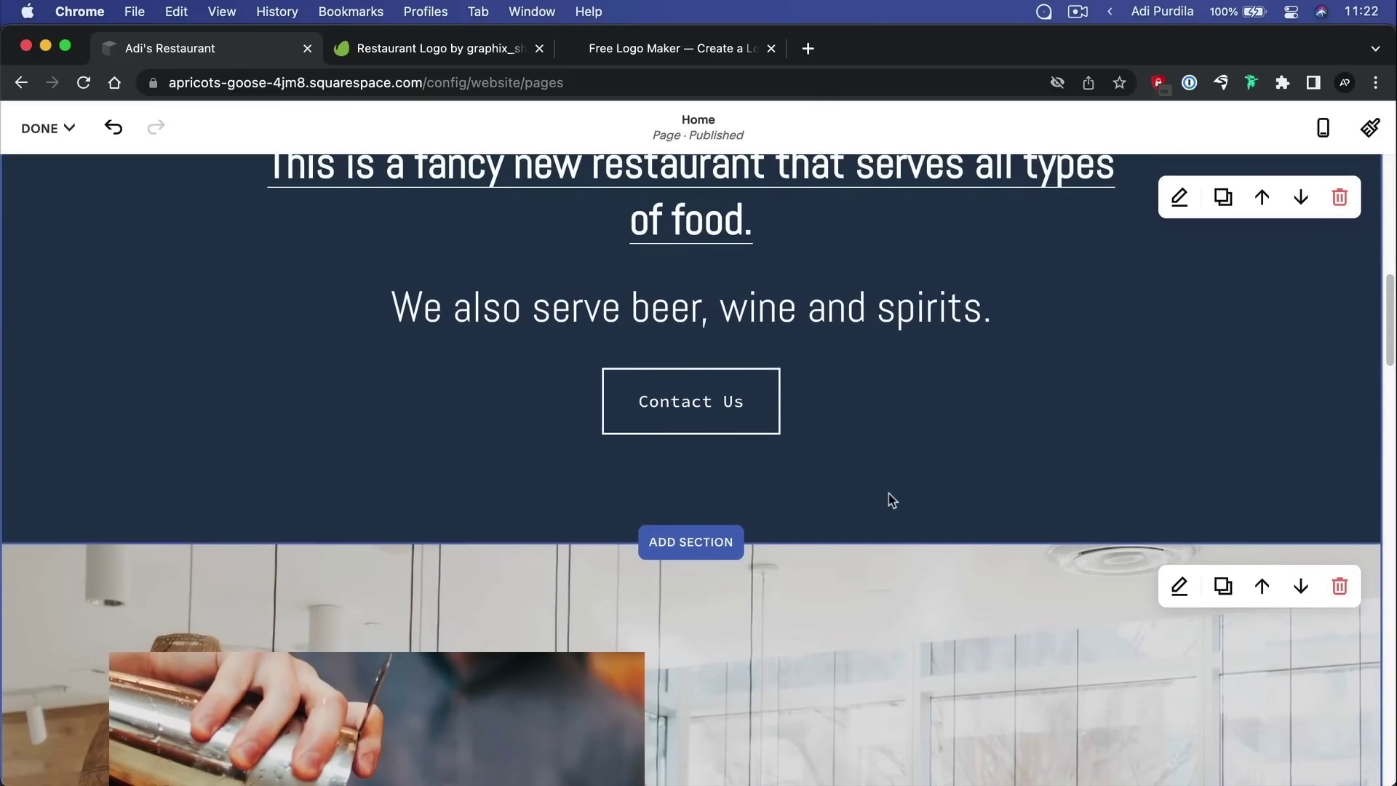
scroll(890, 500, "up", 5)
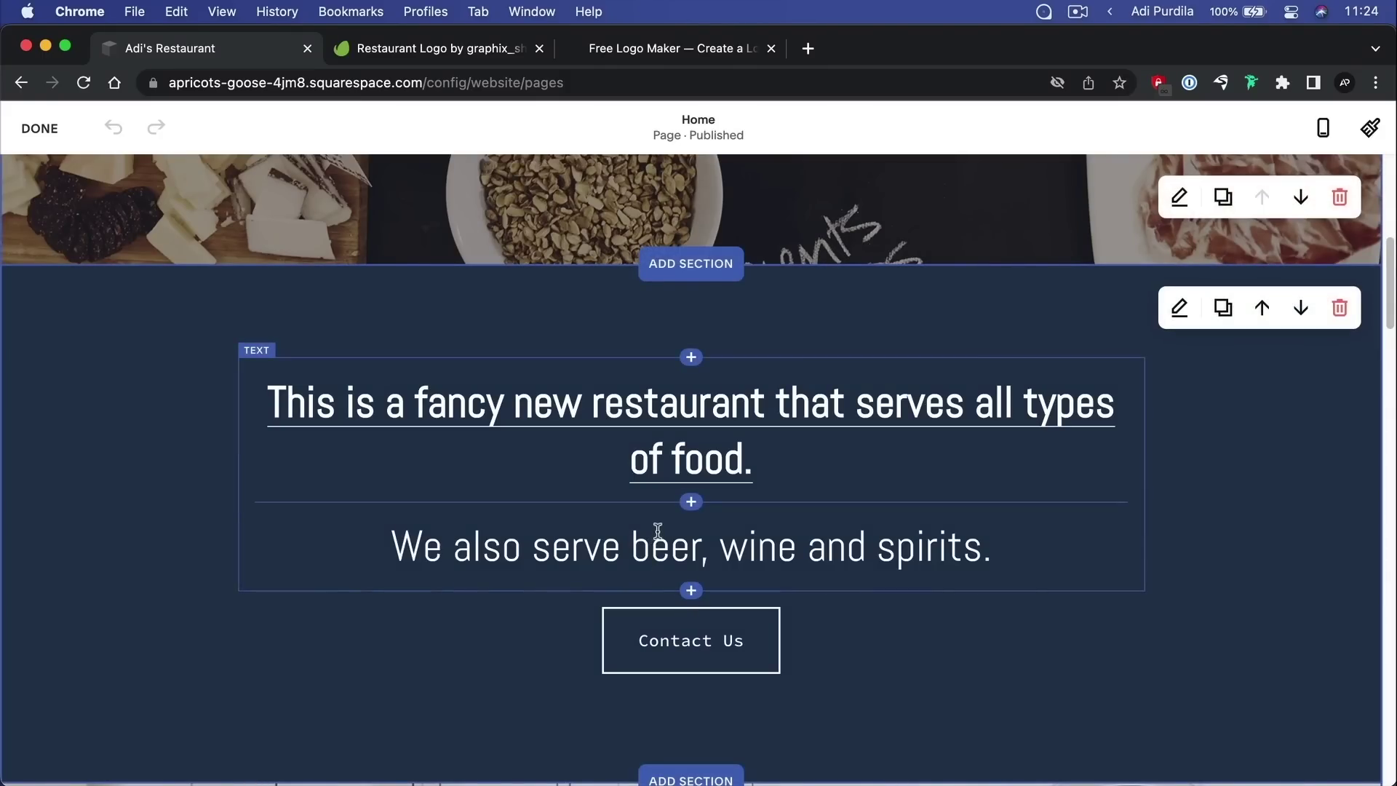
left_click(444, 545)
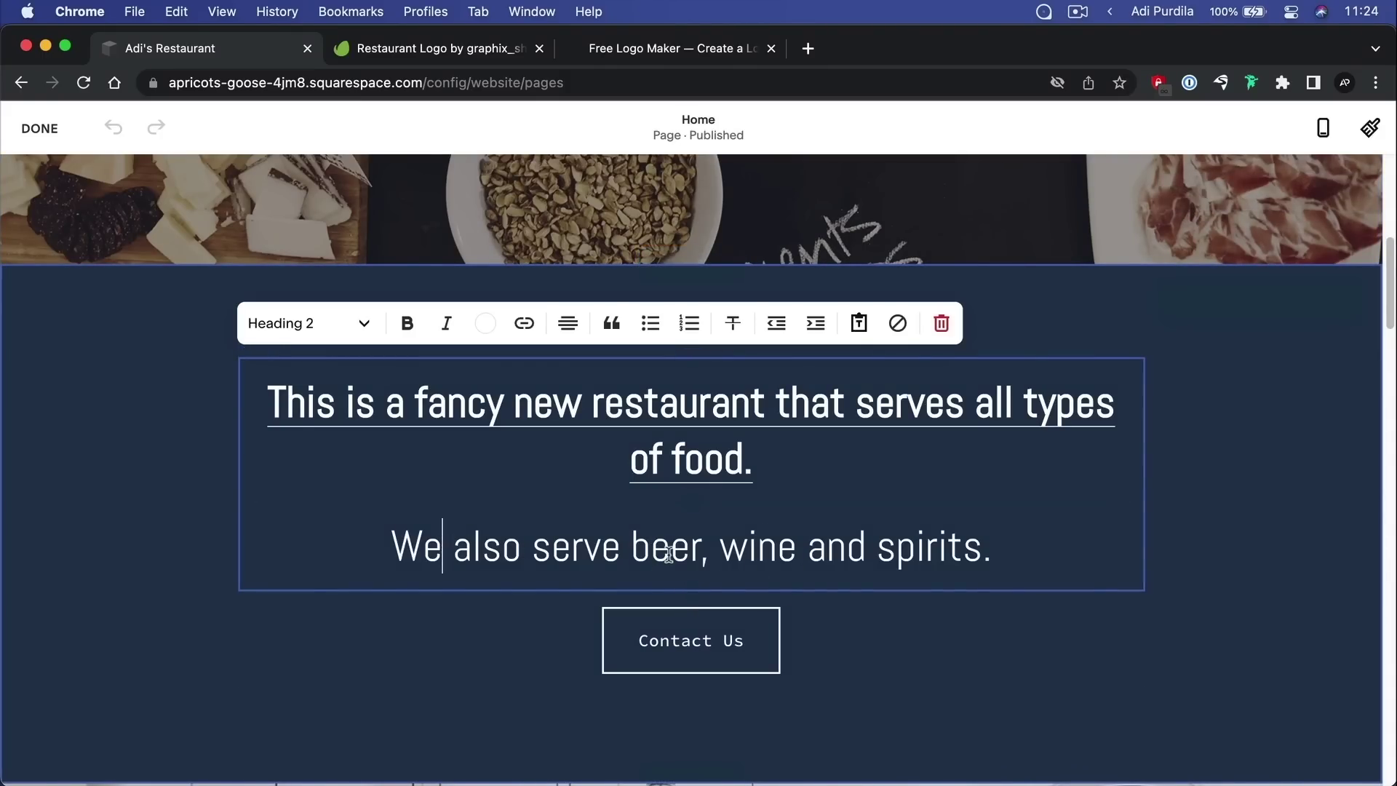
left_click(1337, 609)
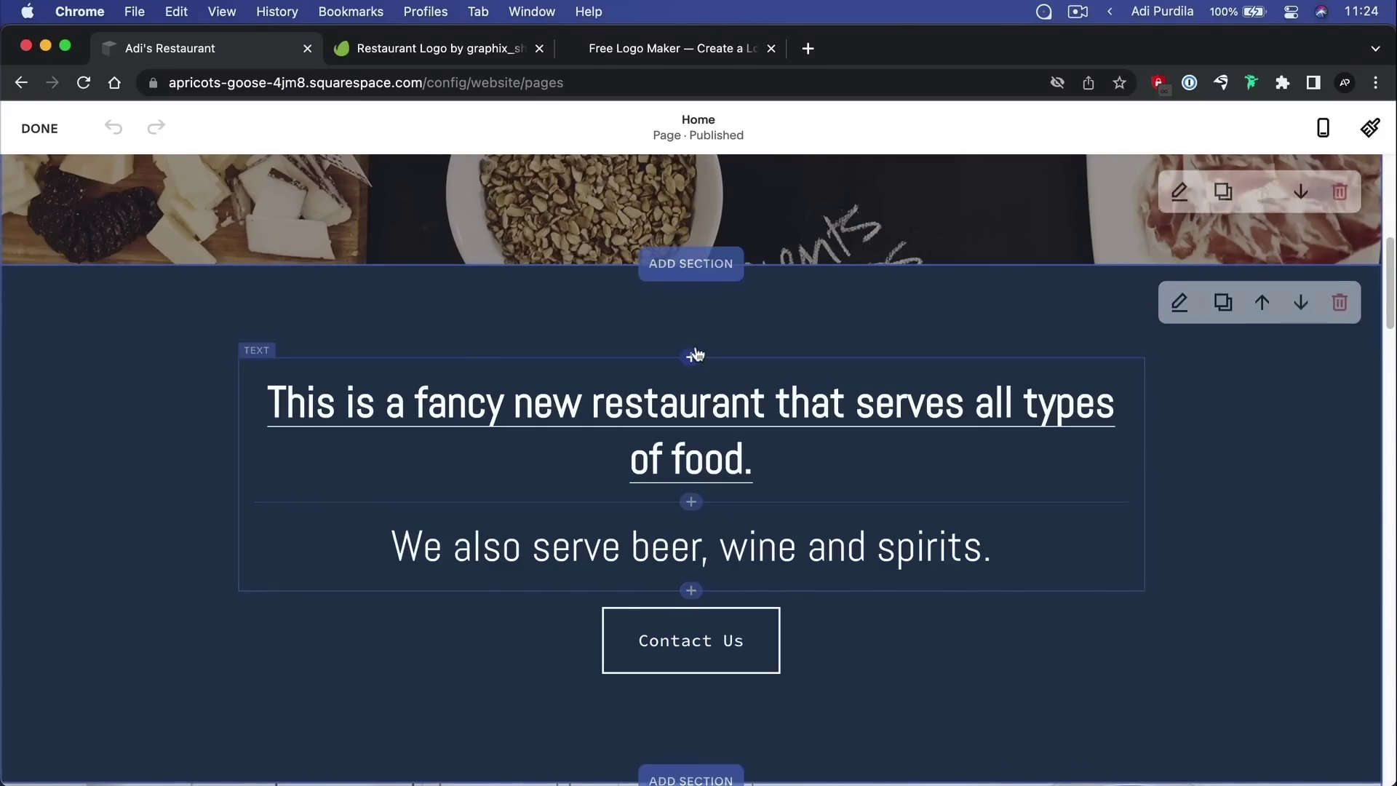
Insert an empty Image block above the restaurant text, dismissing the Scrolling Block promo
left_click(693, 360)
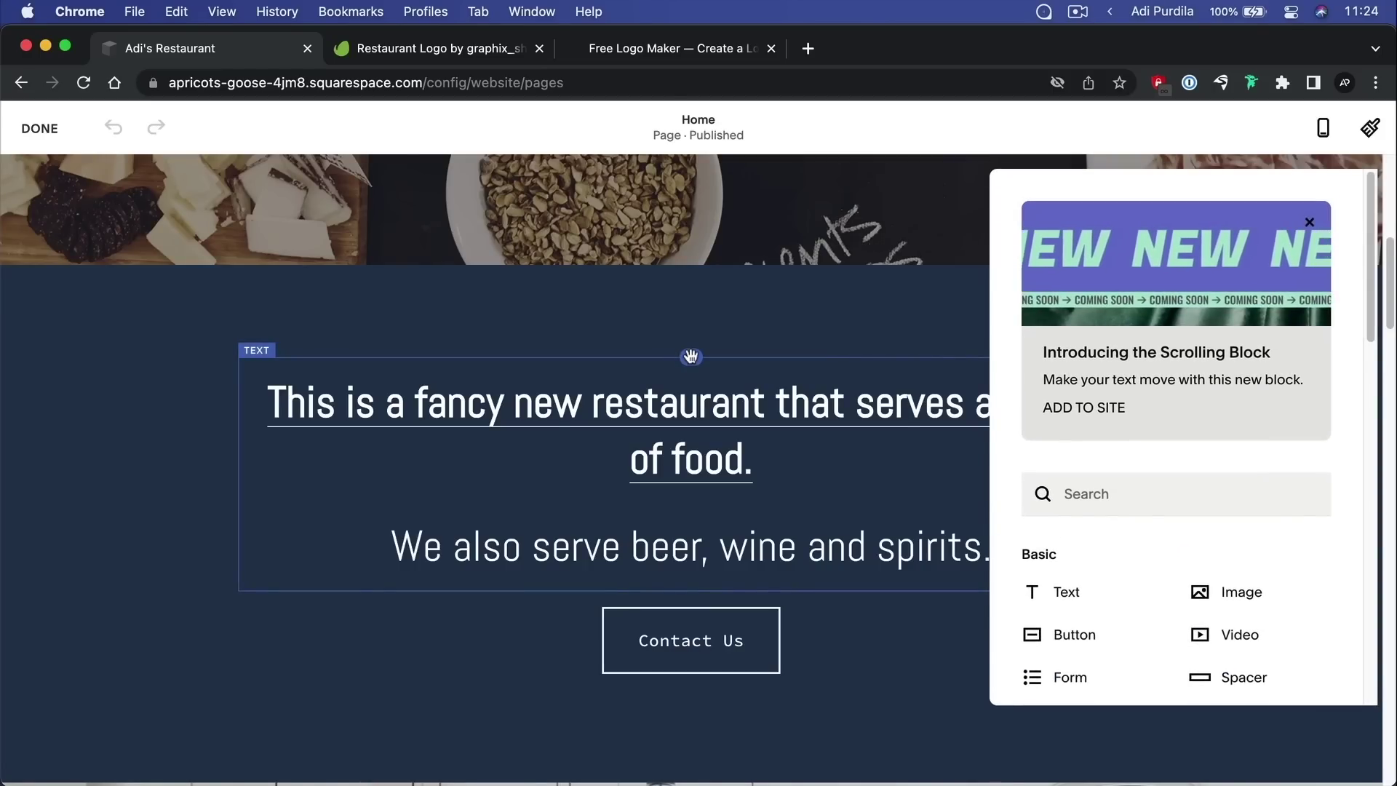
left_click(1310, 222)
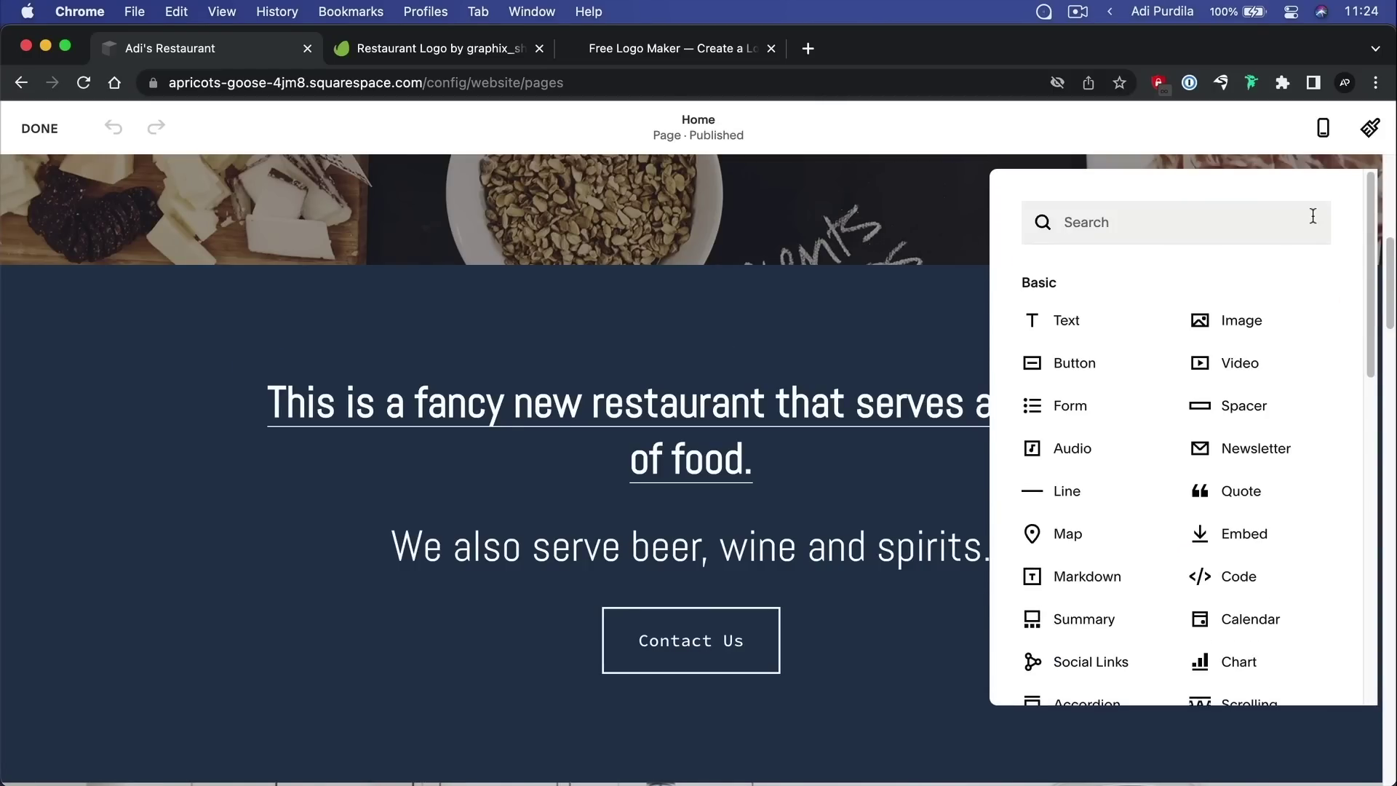
scroll(1202, 320, "down", 12)
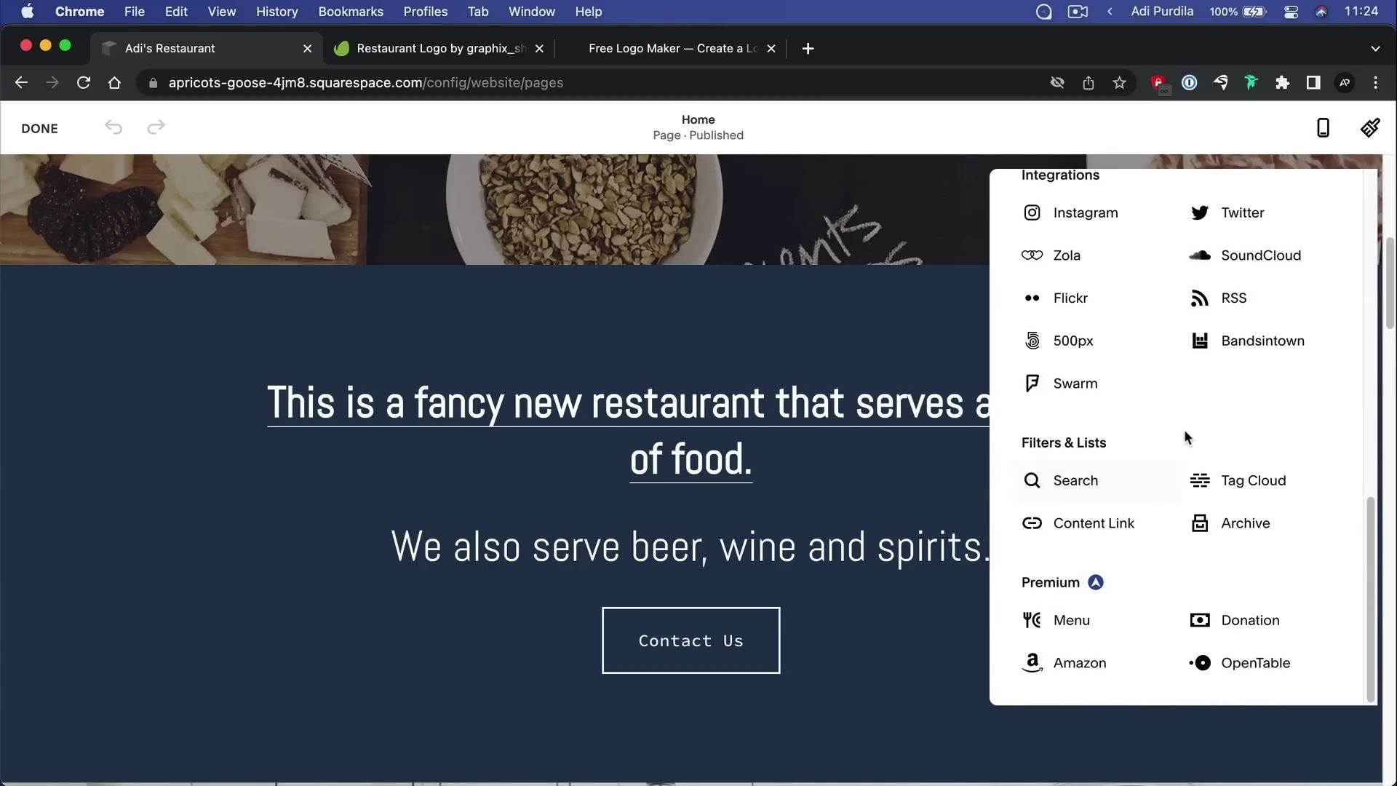
scroll(1184, 435, "up", 10)
scroll(1185, 436, "up", 2)
left_click(1115, 220)
type("image")
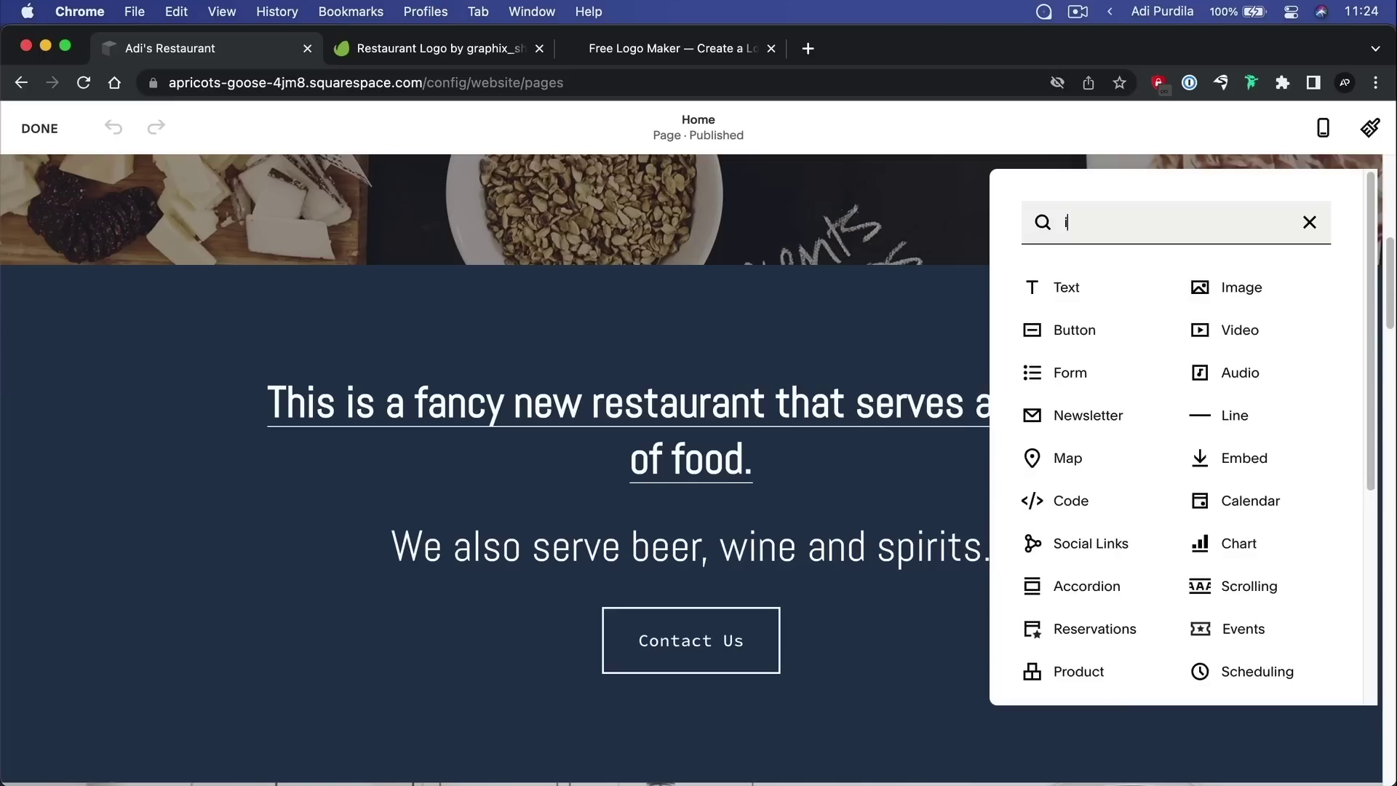
key("BackSpace")
key("BackSpace")
key("BackSpace")
key("BackSpace")
key("BackSpace")
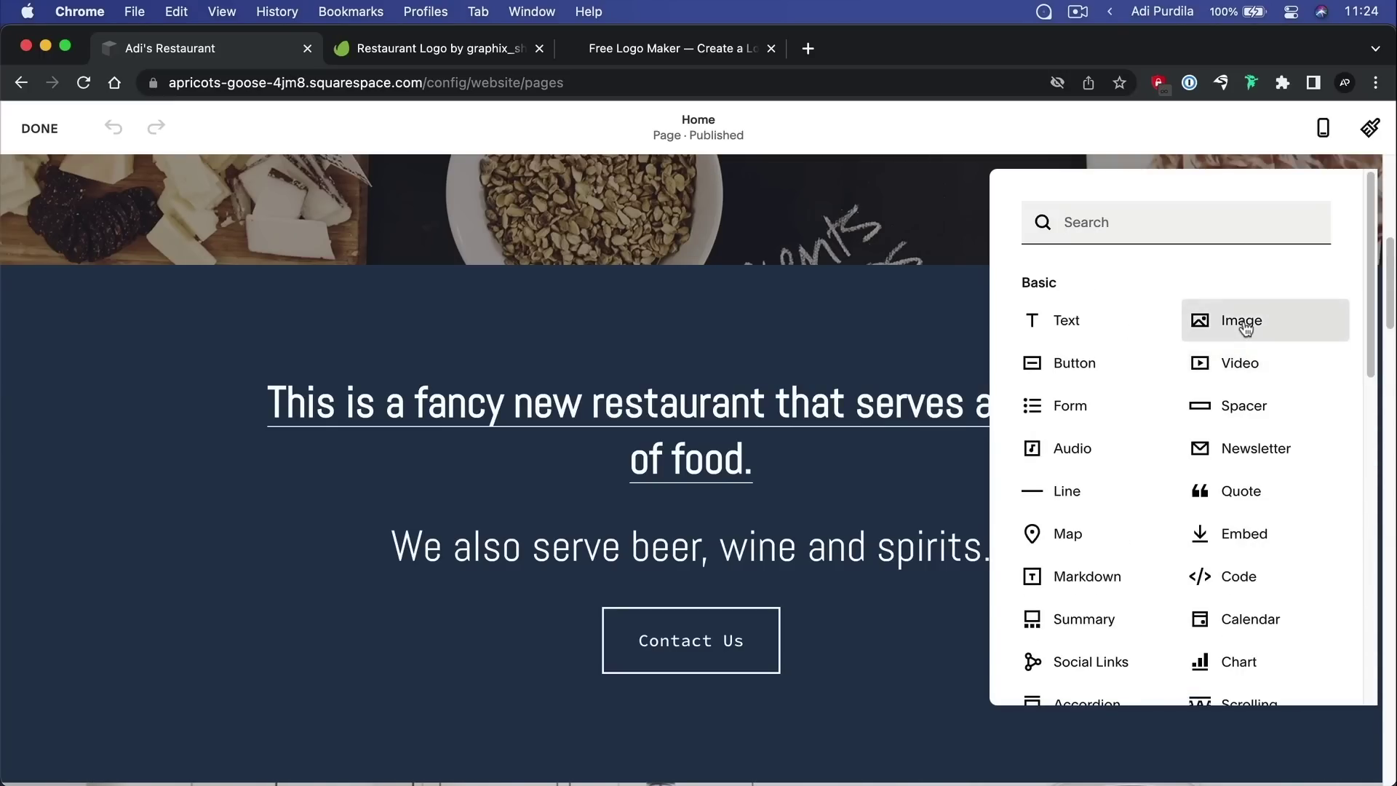
left_click(1245, 329)
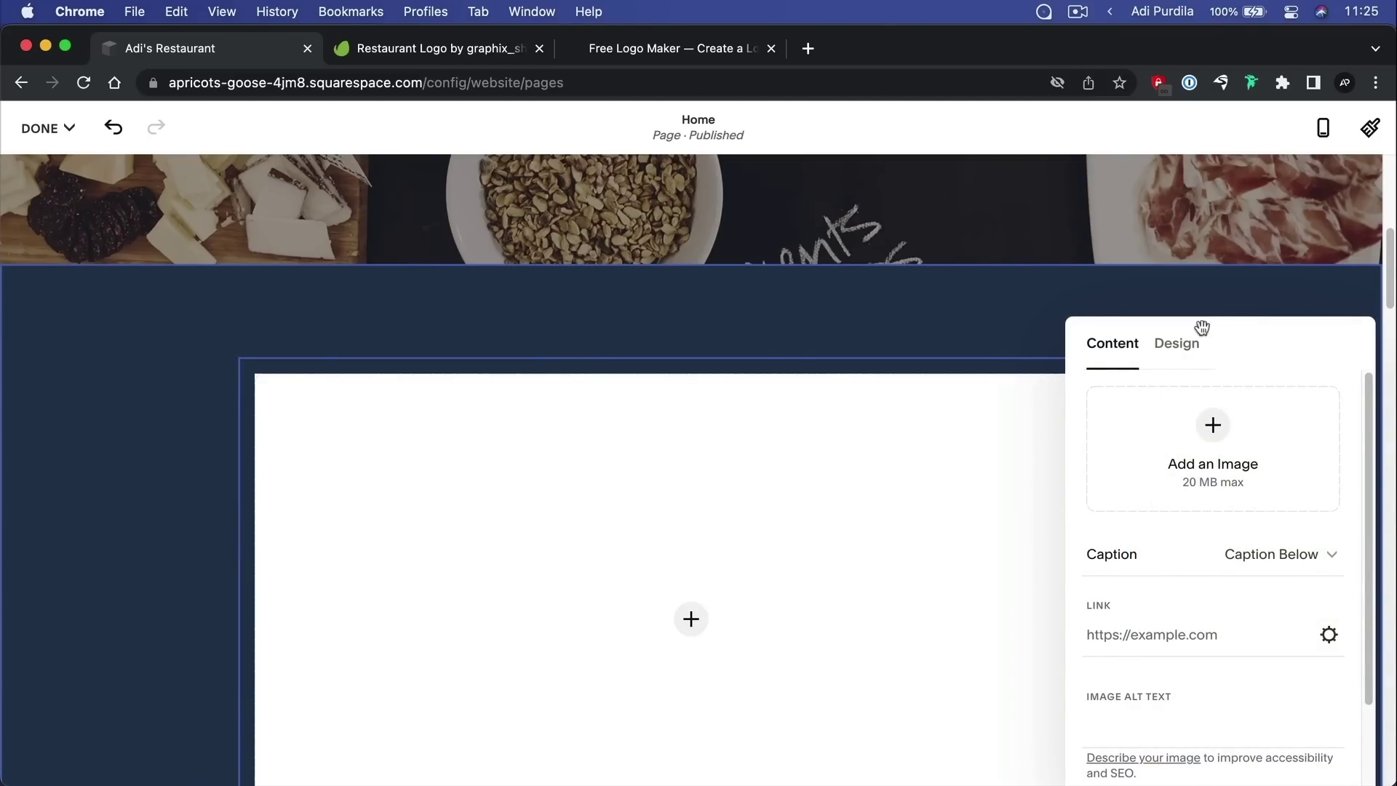
Fill the image block with a stock photo of noodles on a wooden plate, found by searching 'chinese food'
scroll(521, 478, "down", 1)
scroll(521, 478, "down", 4)
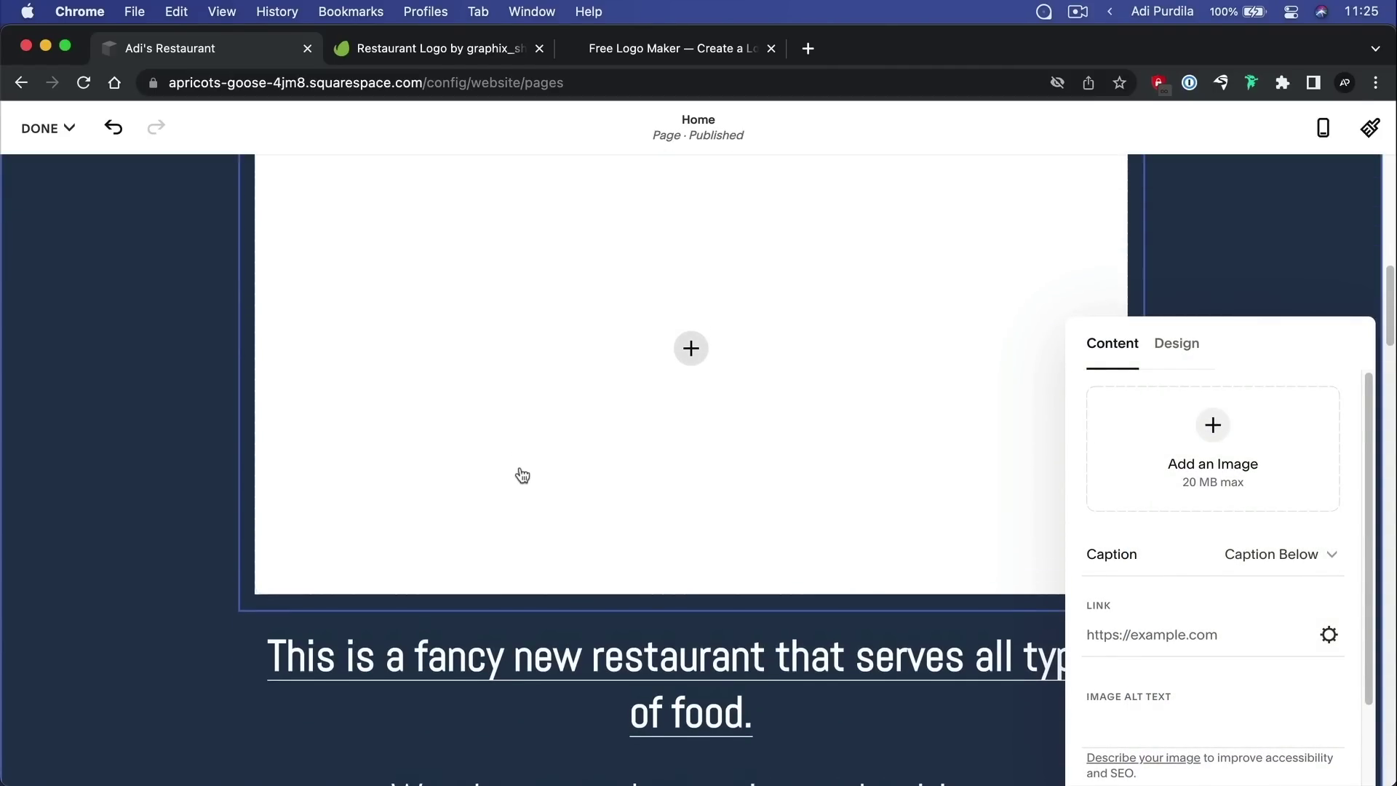
left_click(1216, 447)
left_click(1221, 567)
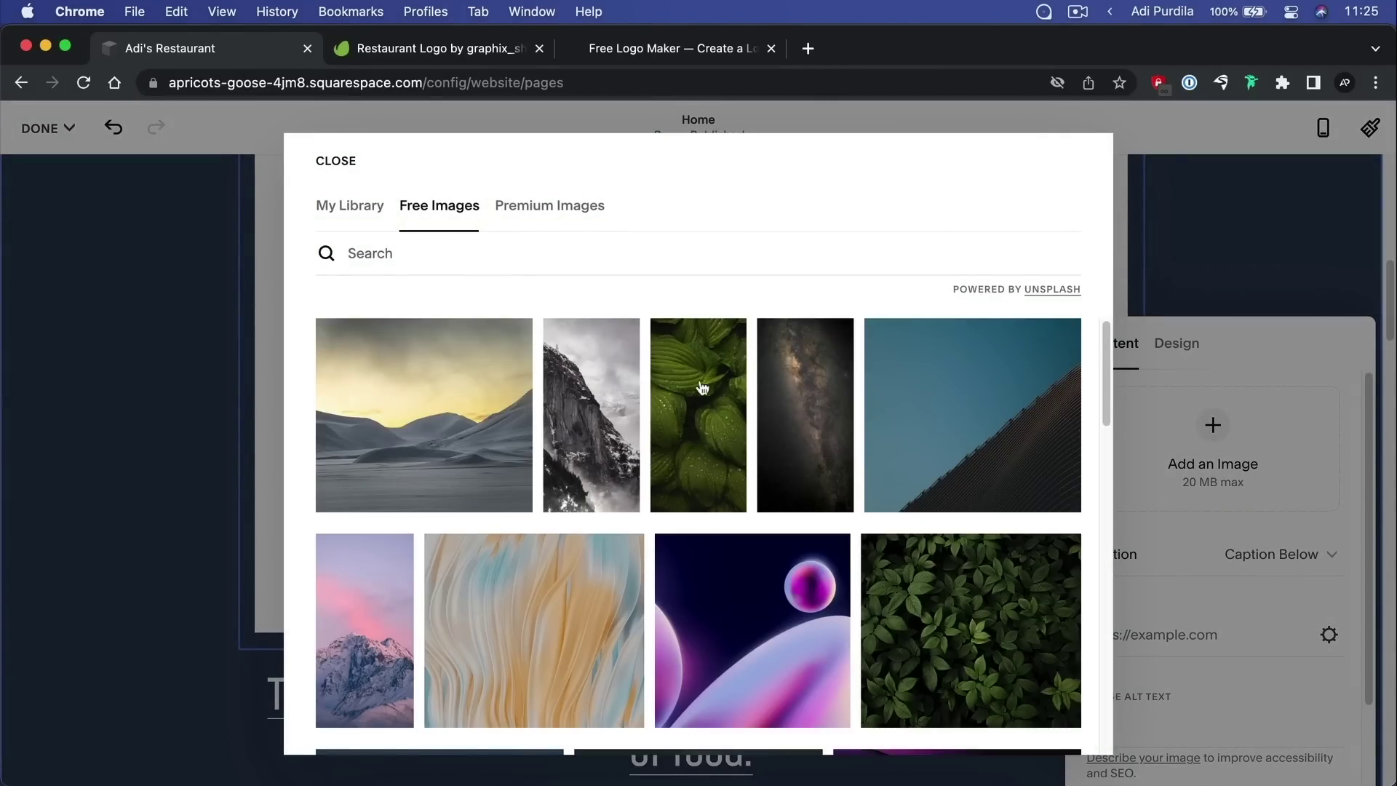
left_click(470, 254)
type("food")
key("super+a")
type("ch")
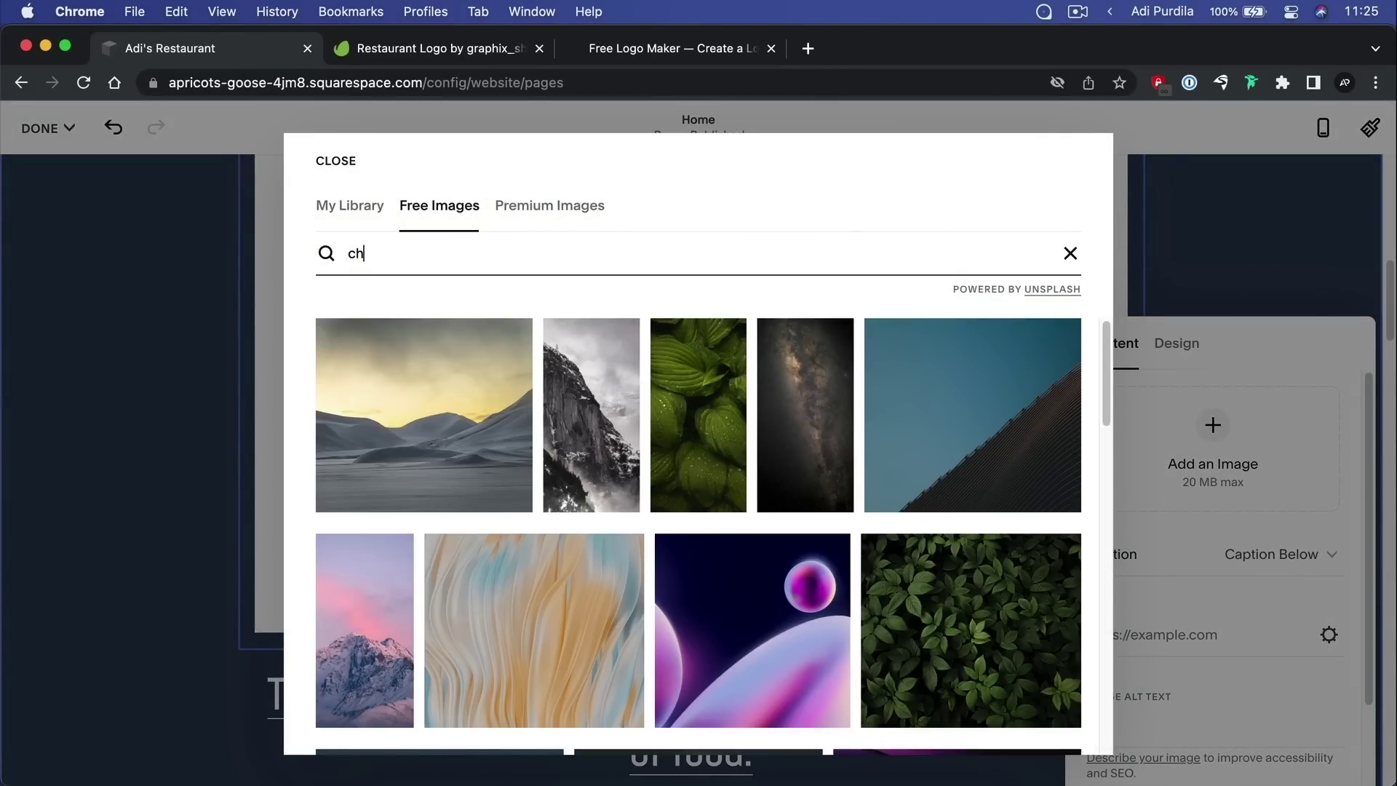
type("inese food")
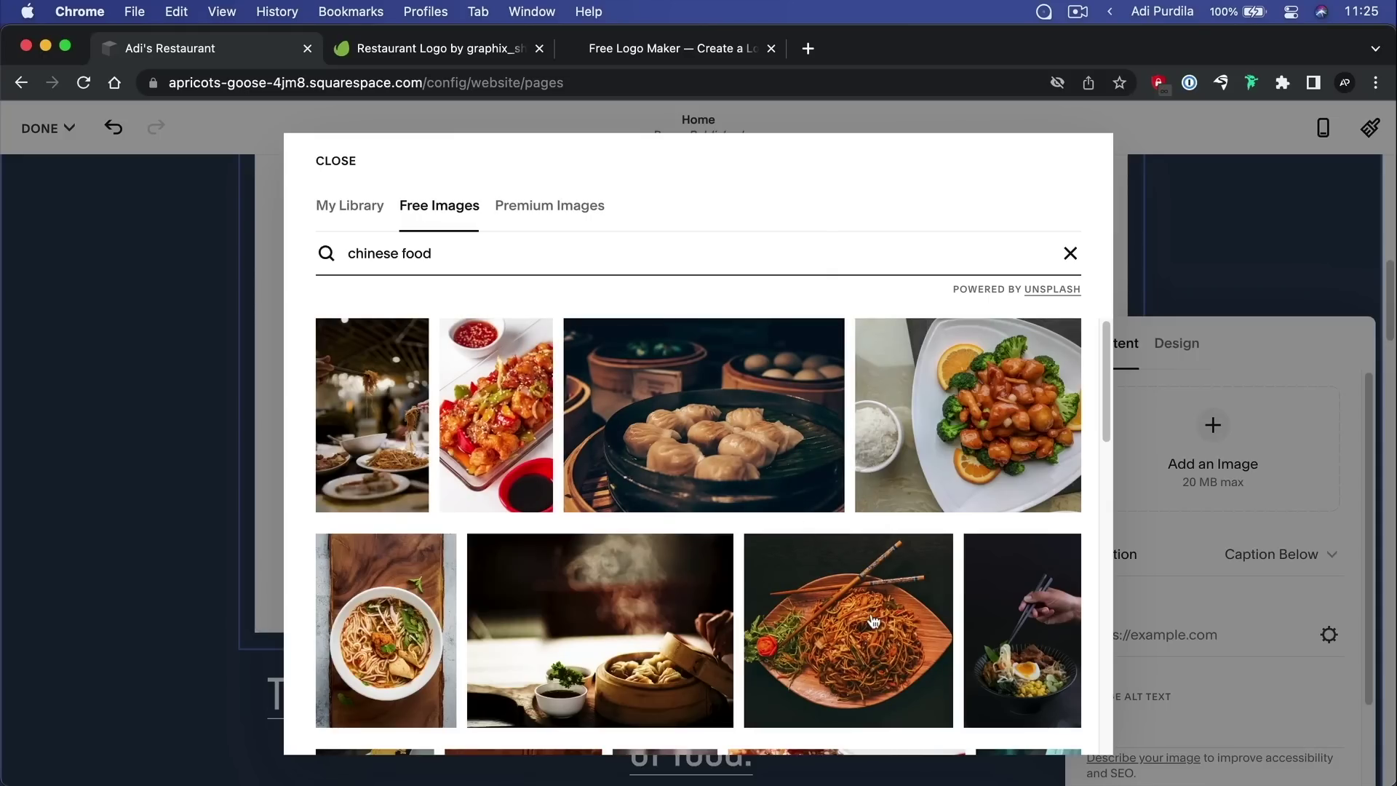
left_click(873, 622)
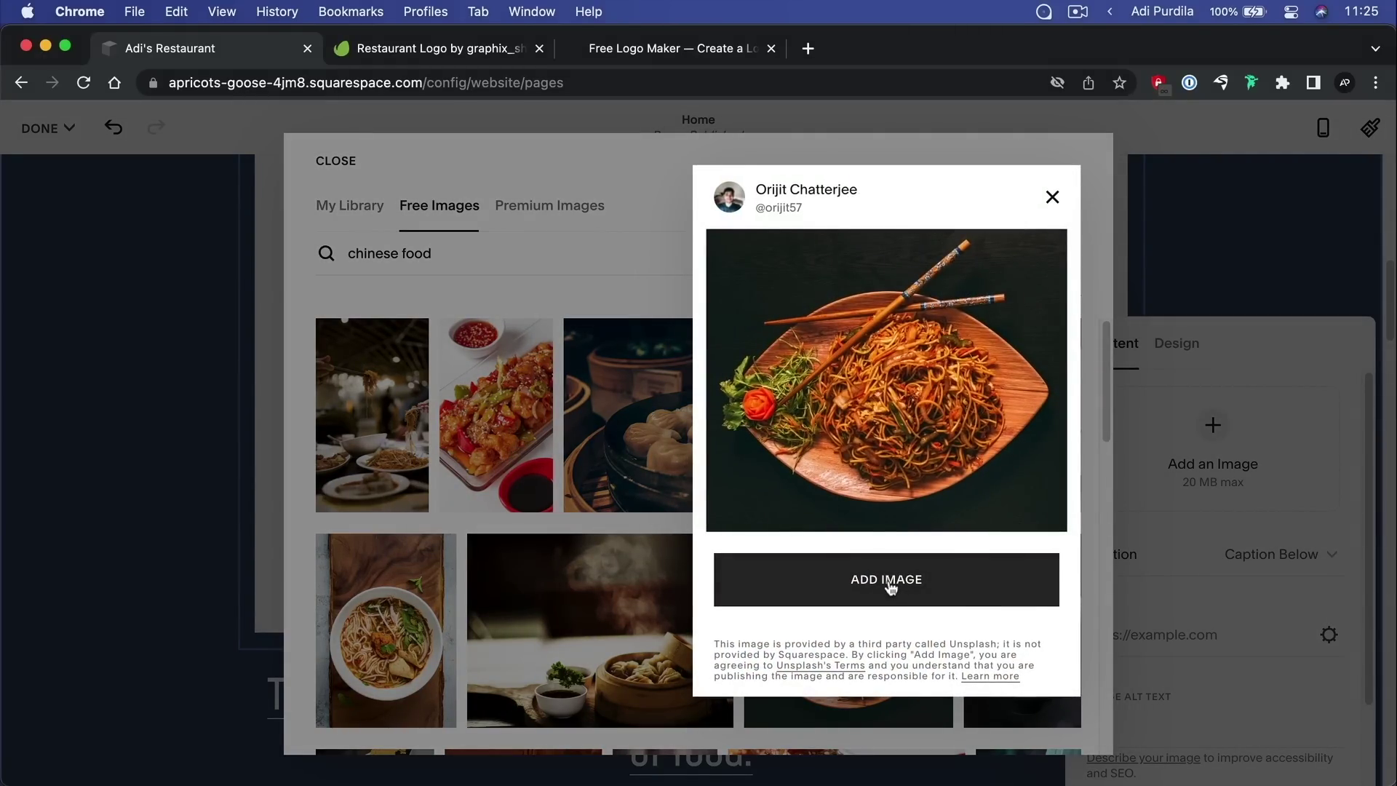
left_click(889, 586)
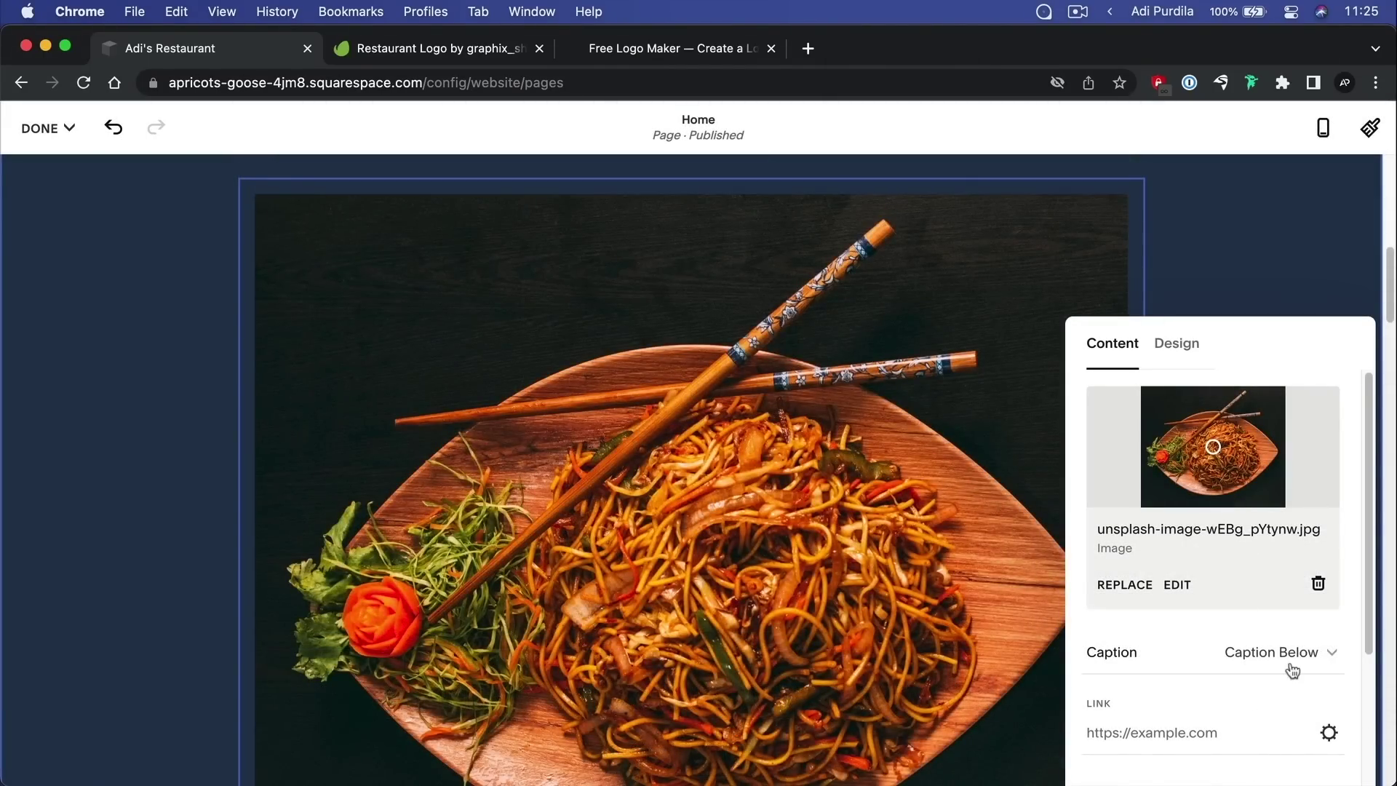
Turn the noodle image's caption off and set its alt text to 'Noodle dish'
left_click(1287, 654)
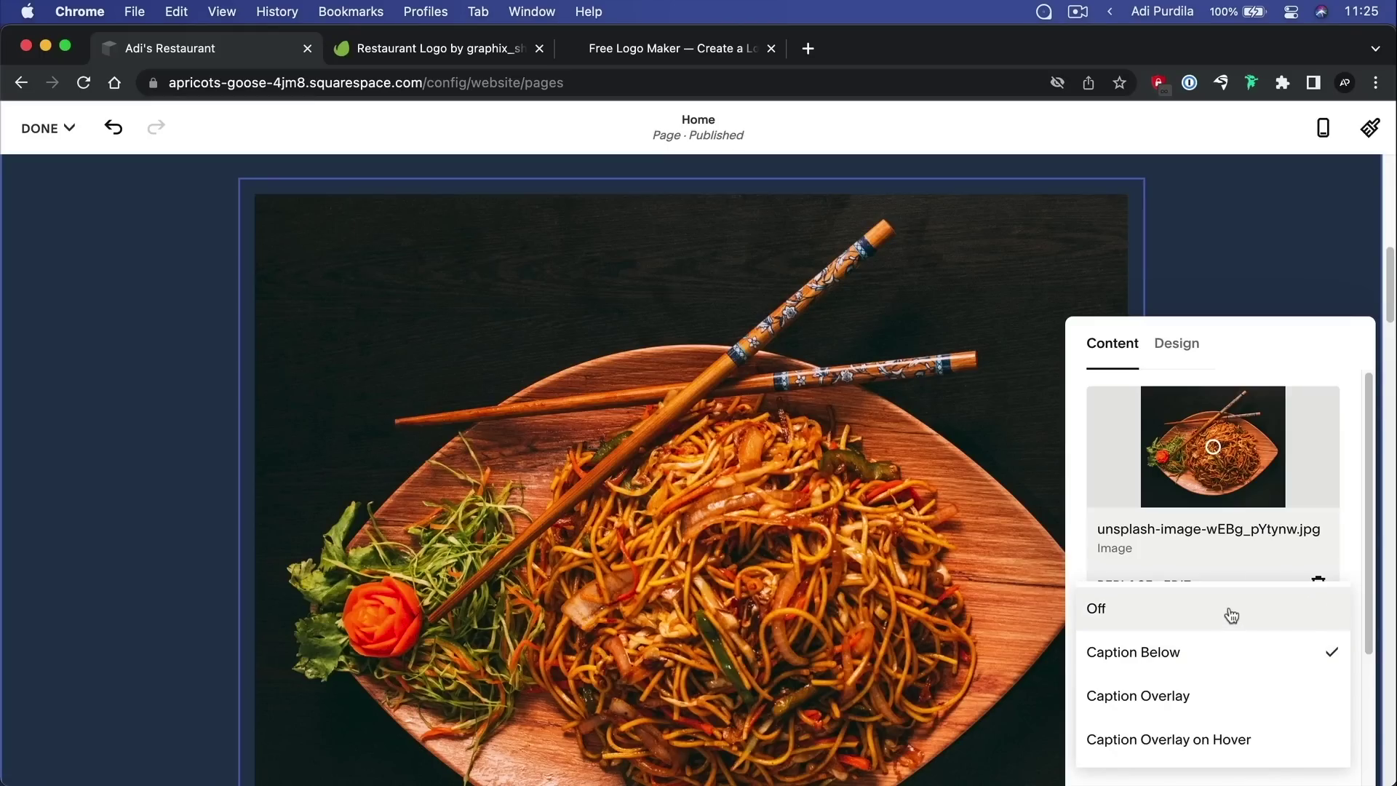
left_click(1233, 611)
scroll(337, 385, "down", 5)
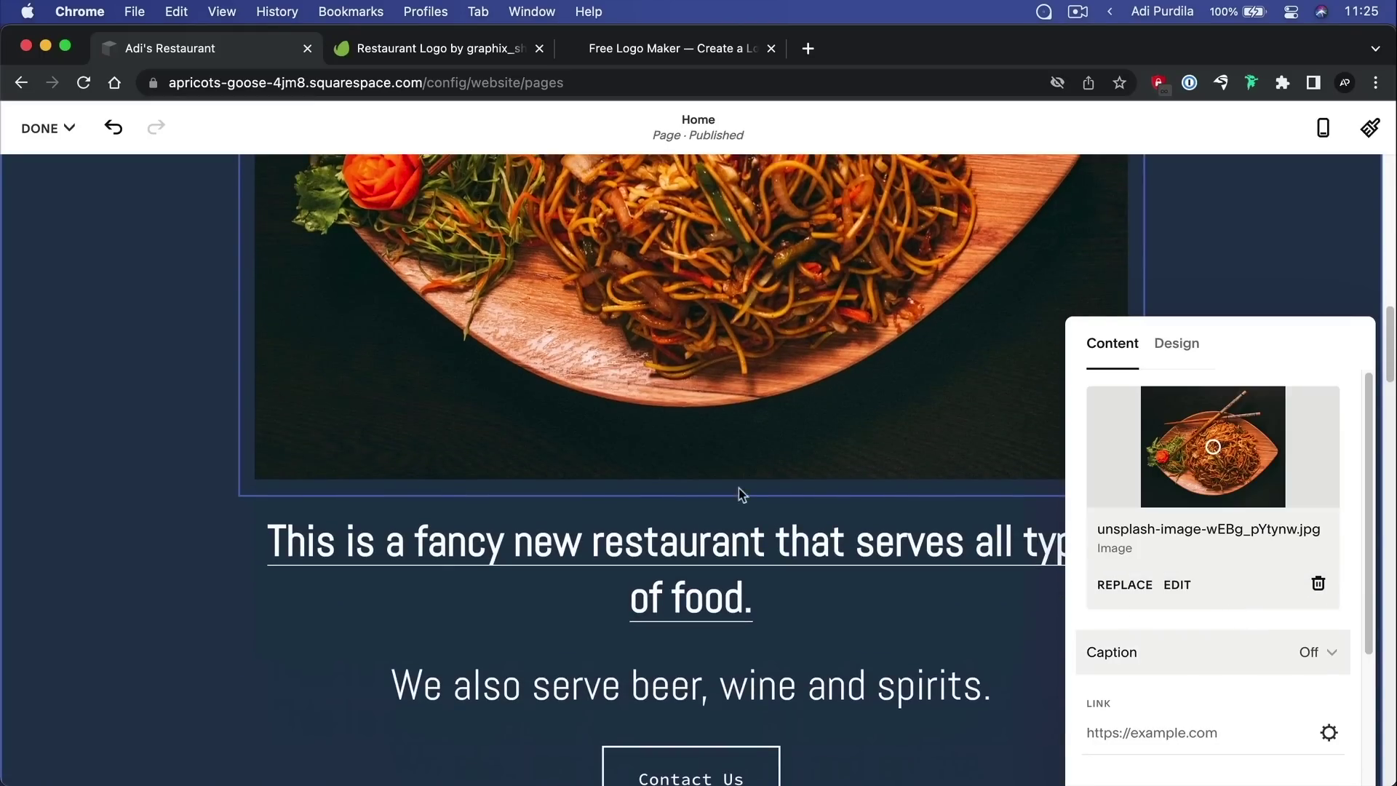
scroll(1186, 615, "down", 3)
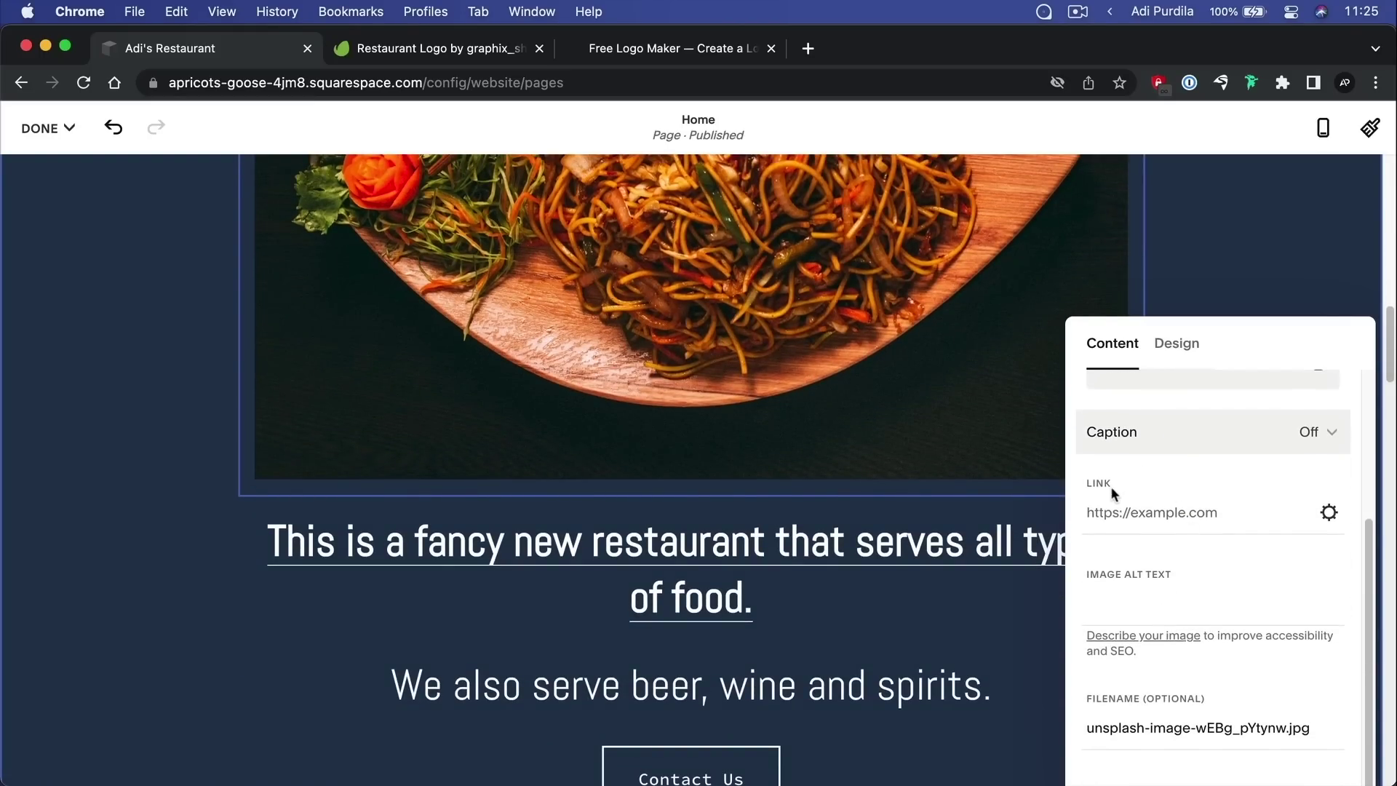
left_click(1131, 610)
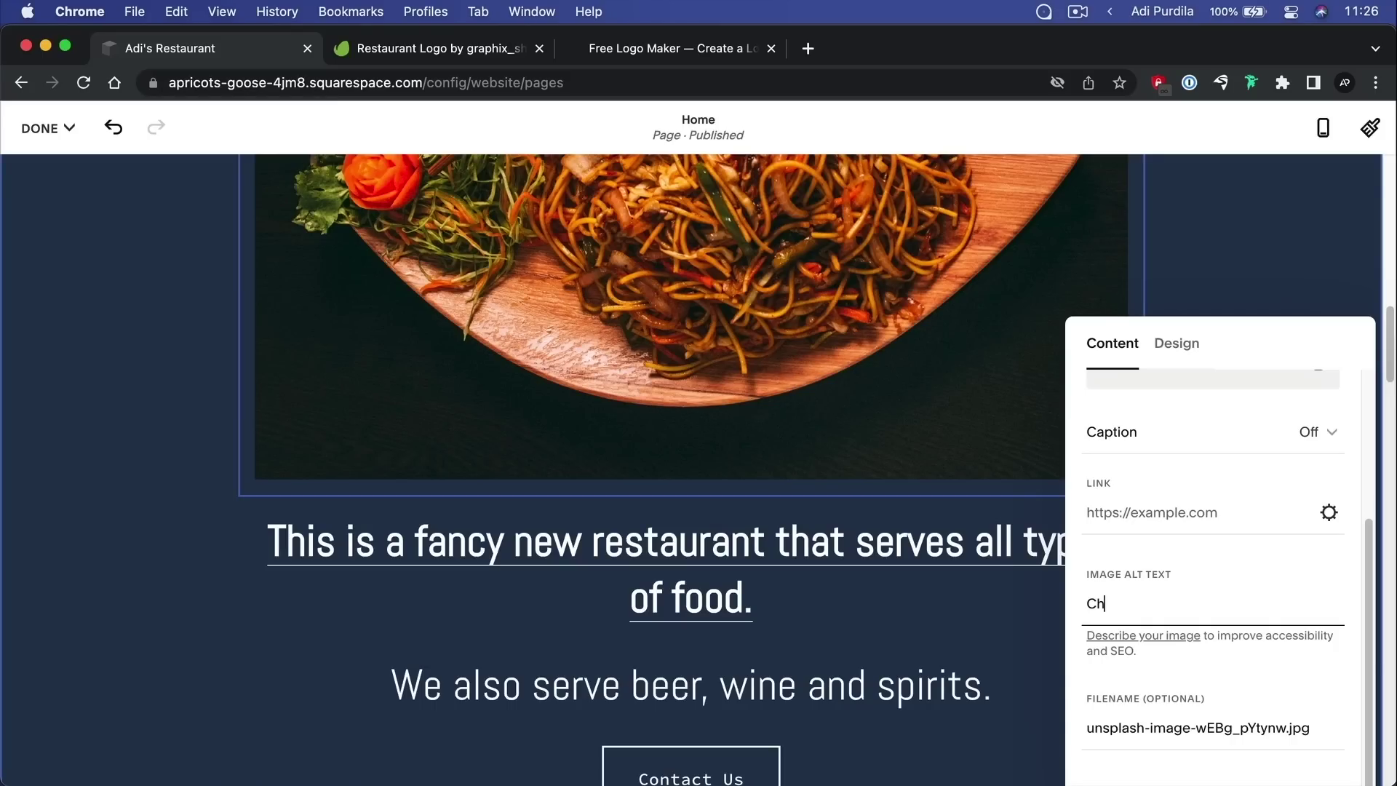
key("BackSpace")
key("BackSpace")
scroll(1140, 602, "up", 3)
In the image's Design settings, try the Poster layout and then the Card layout
left_click(1181, 345)
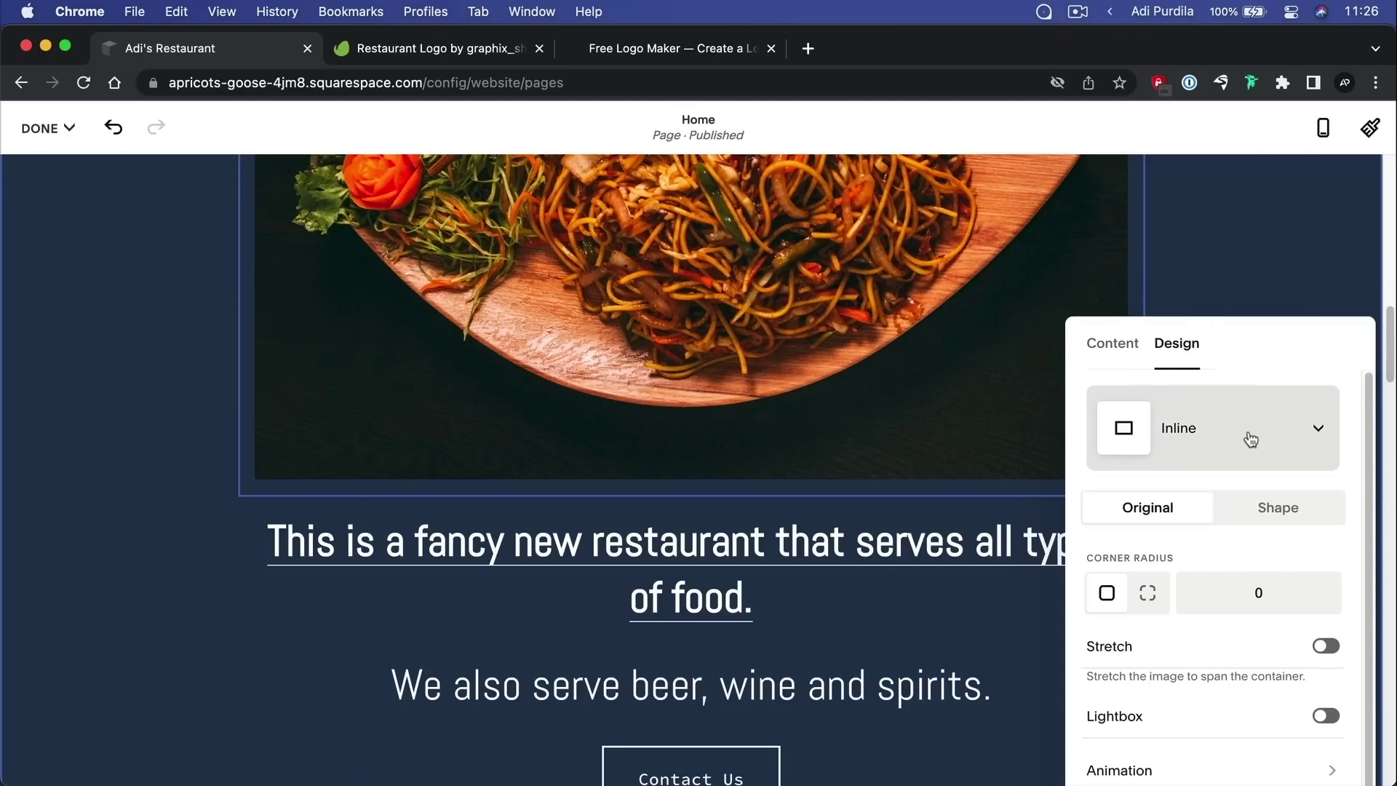
scroll(582, 404, "up", 5)
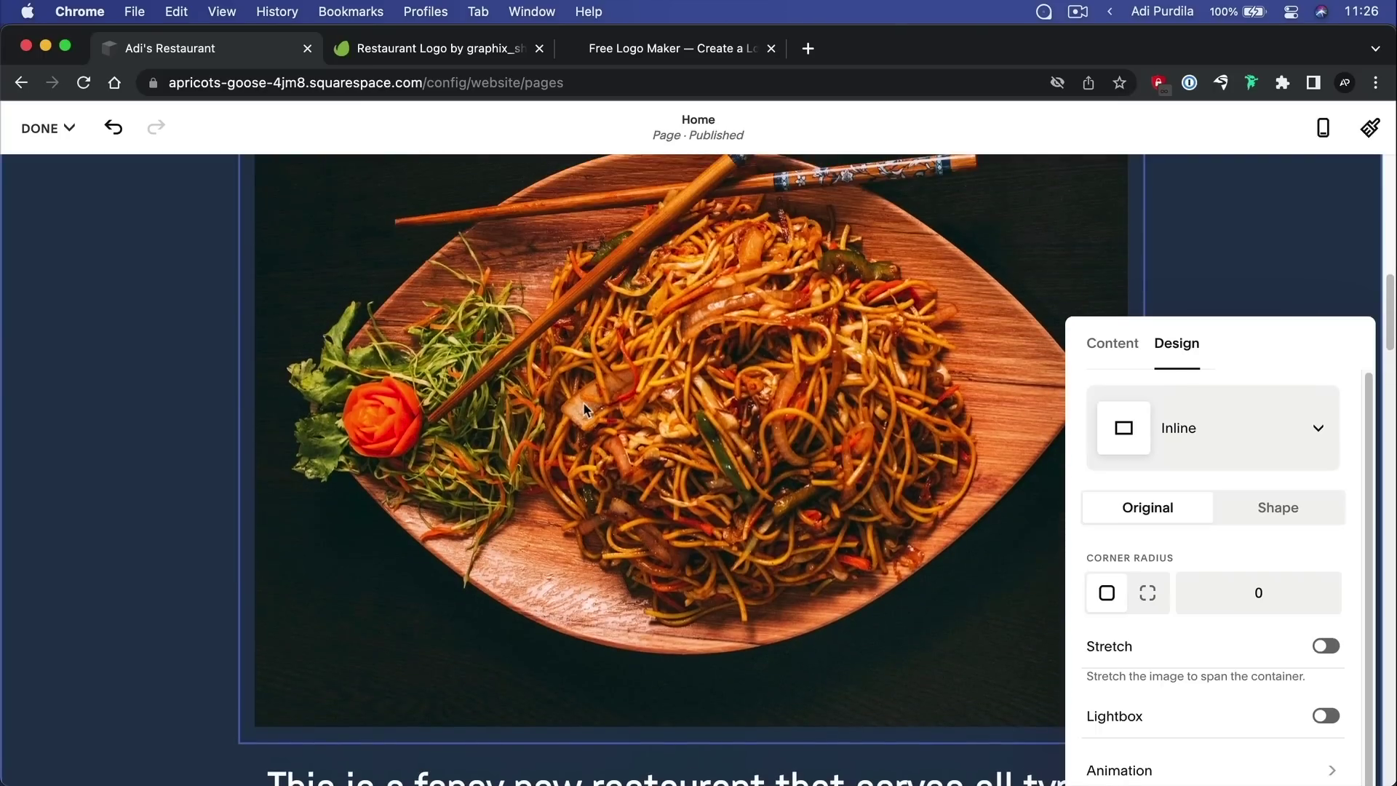
left_click(1233, 442)
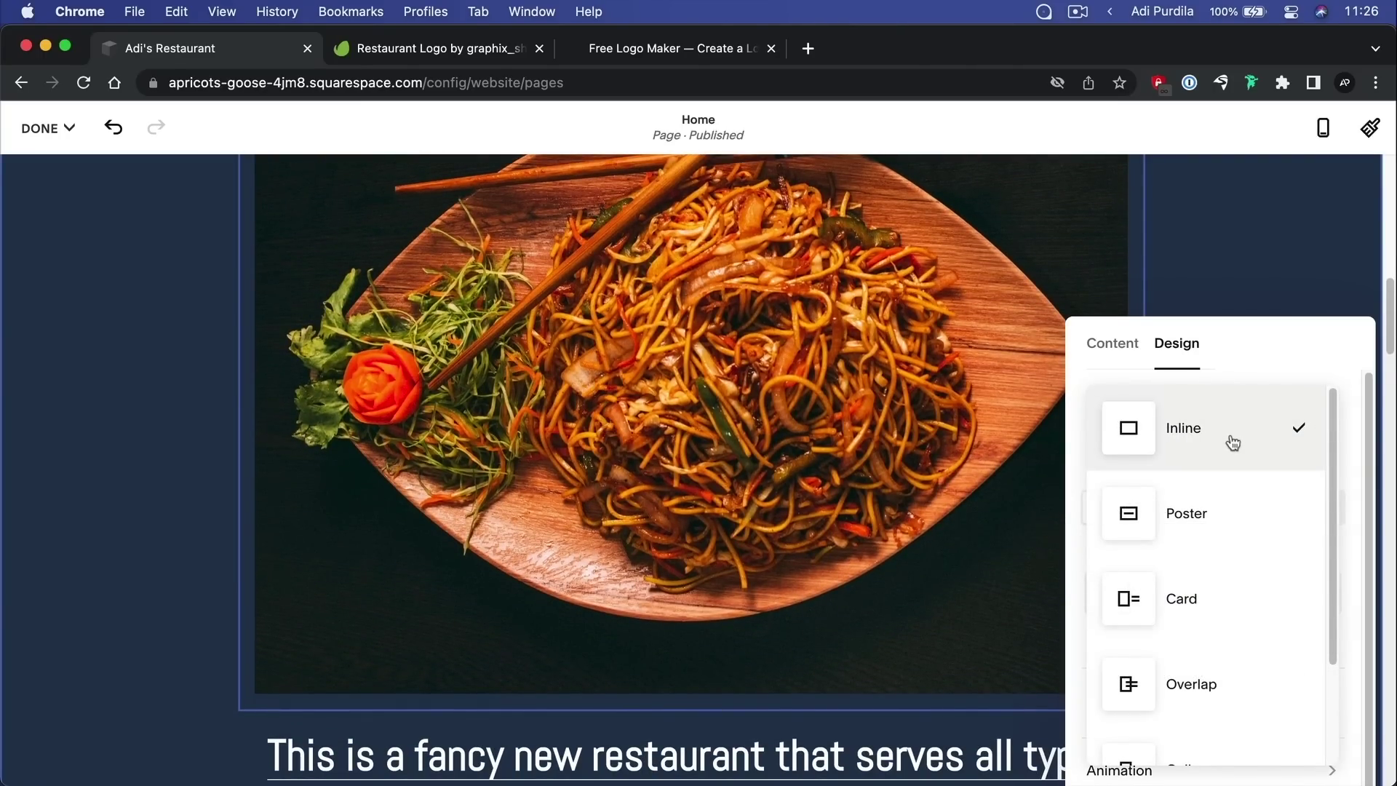
left_click(1214, 520)
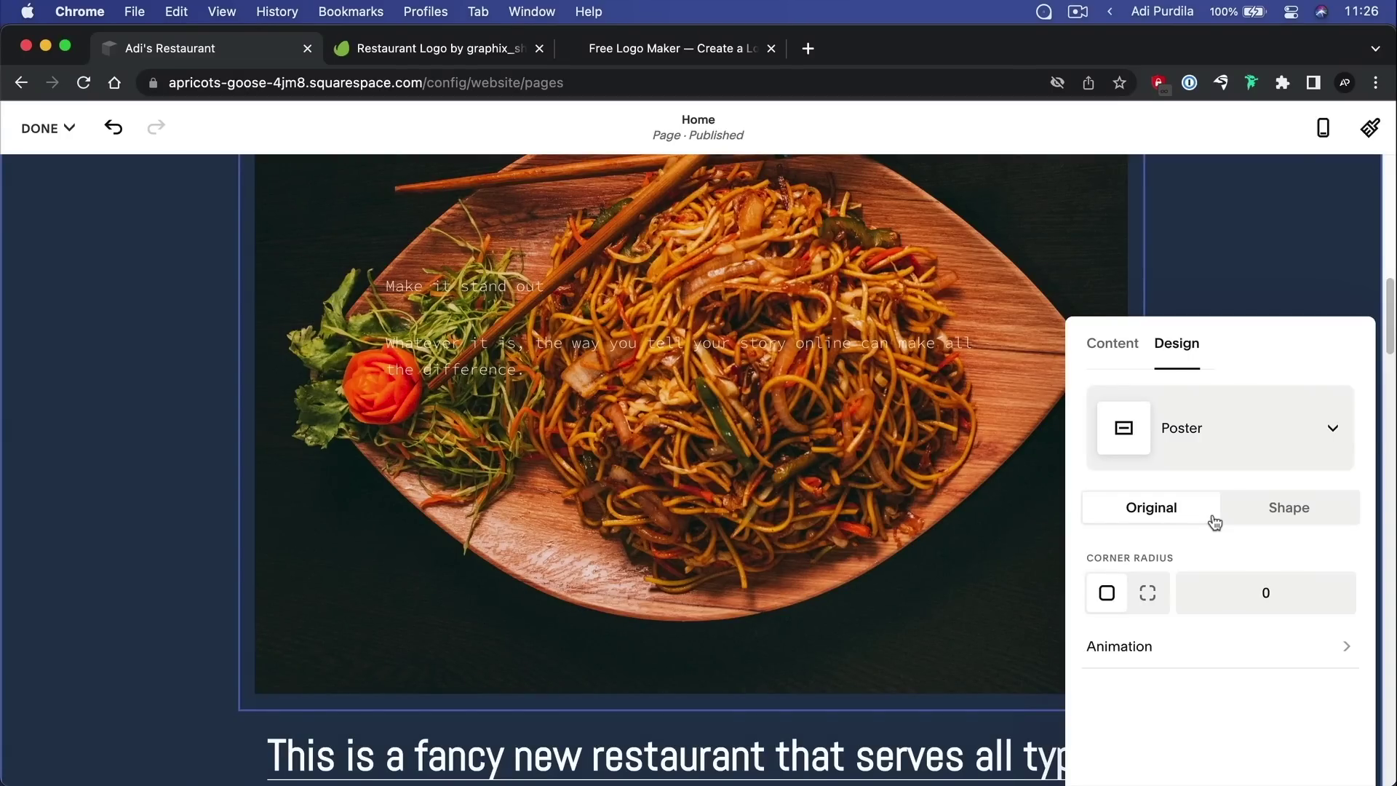
scroll(510, 328, "up", 3)
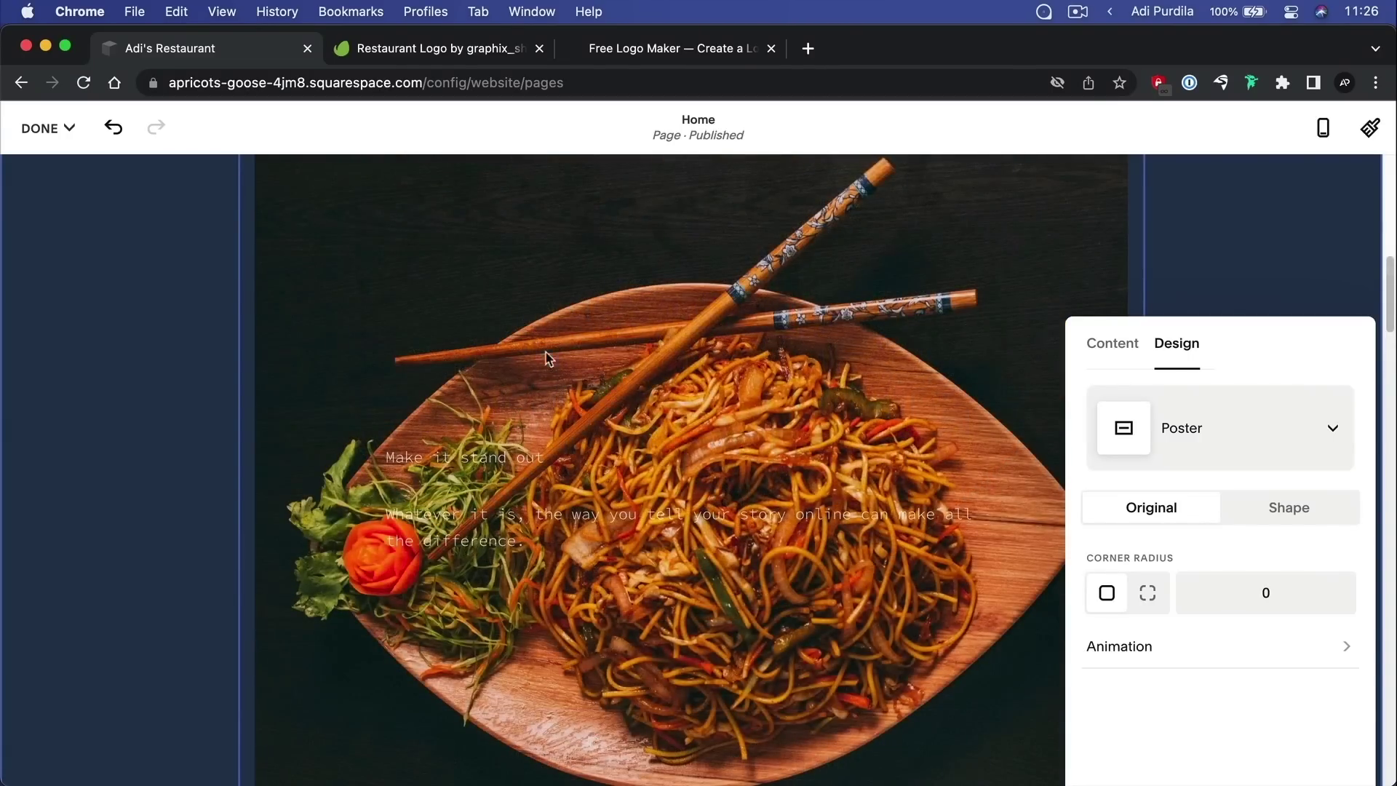
left_click(1251, 428)
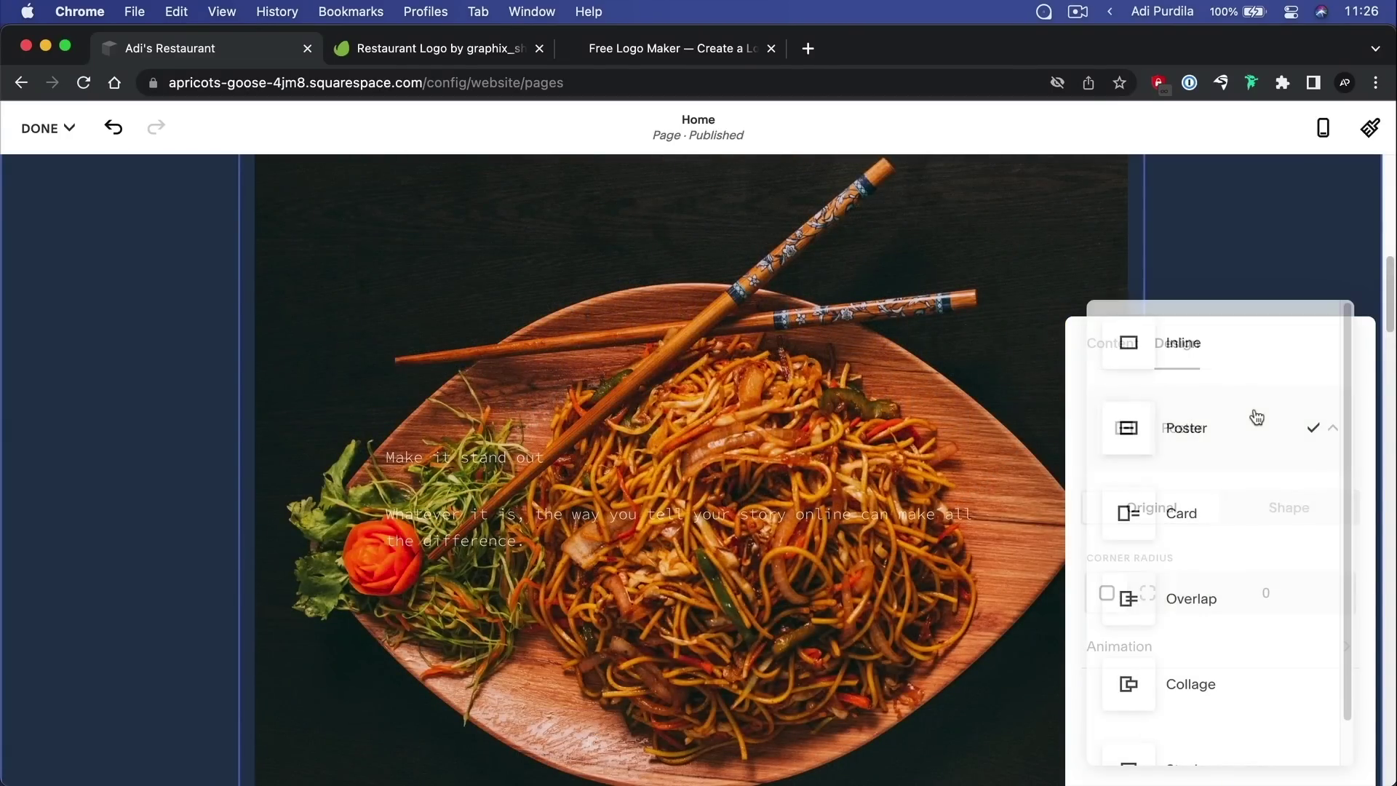
left_click(1247, 518)
Try the Overlap and Collage layouts, then return the image to Inline
scroll(677, 406, "up", 2)
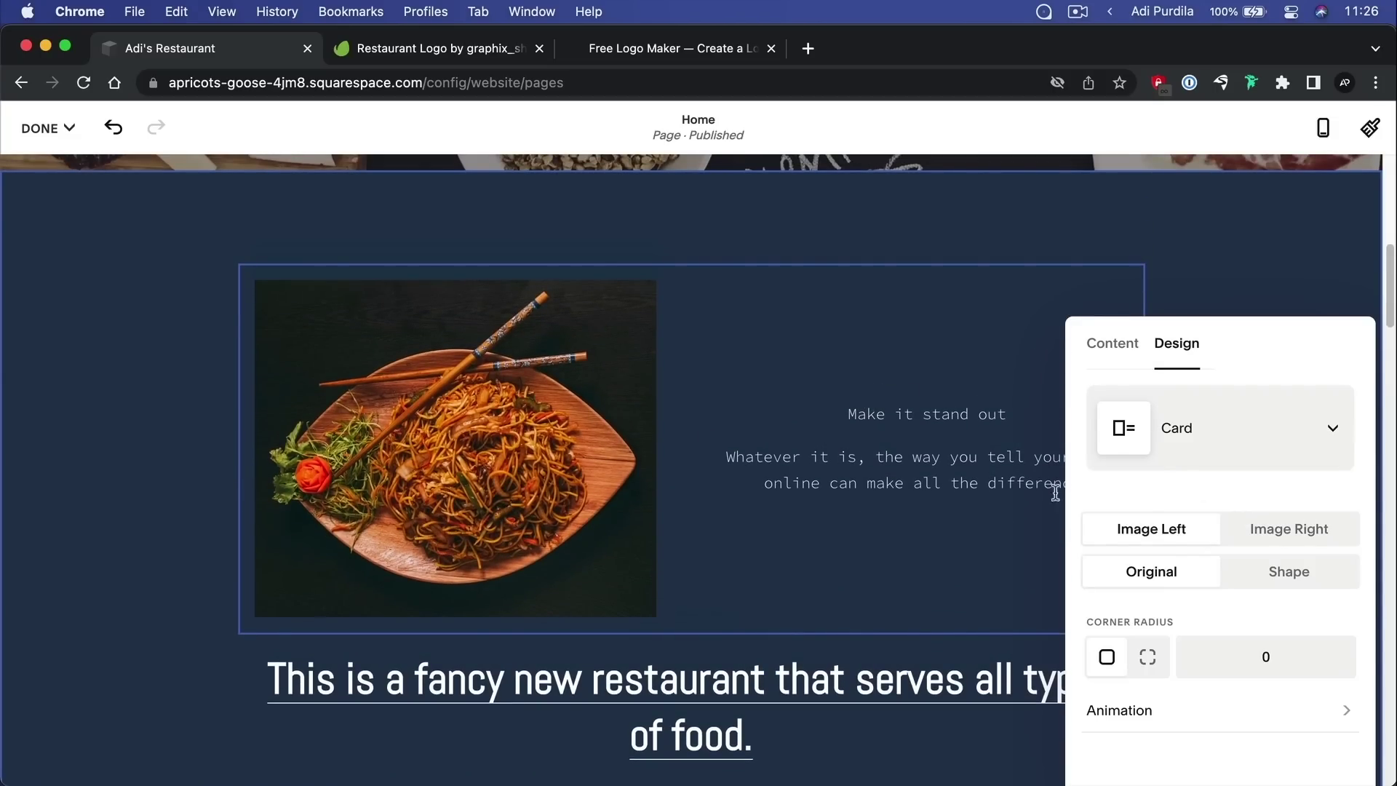
left_click(1188, 417)
left_click(1210, 509)
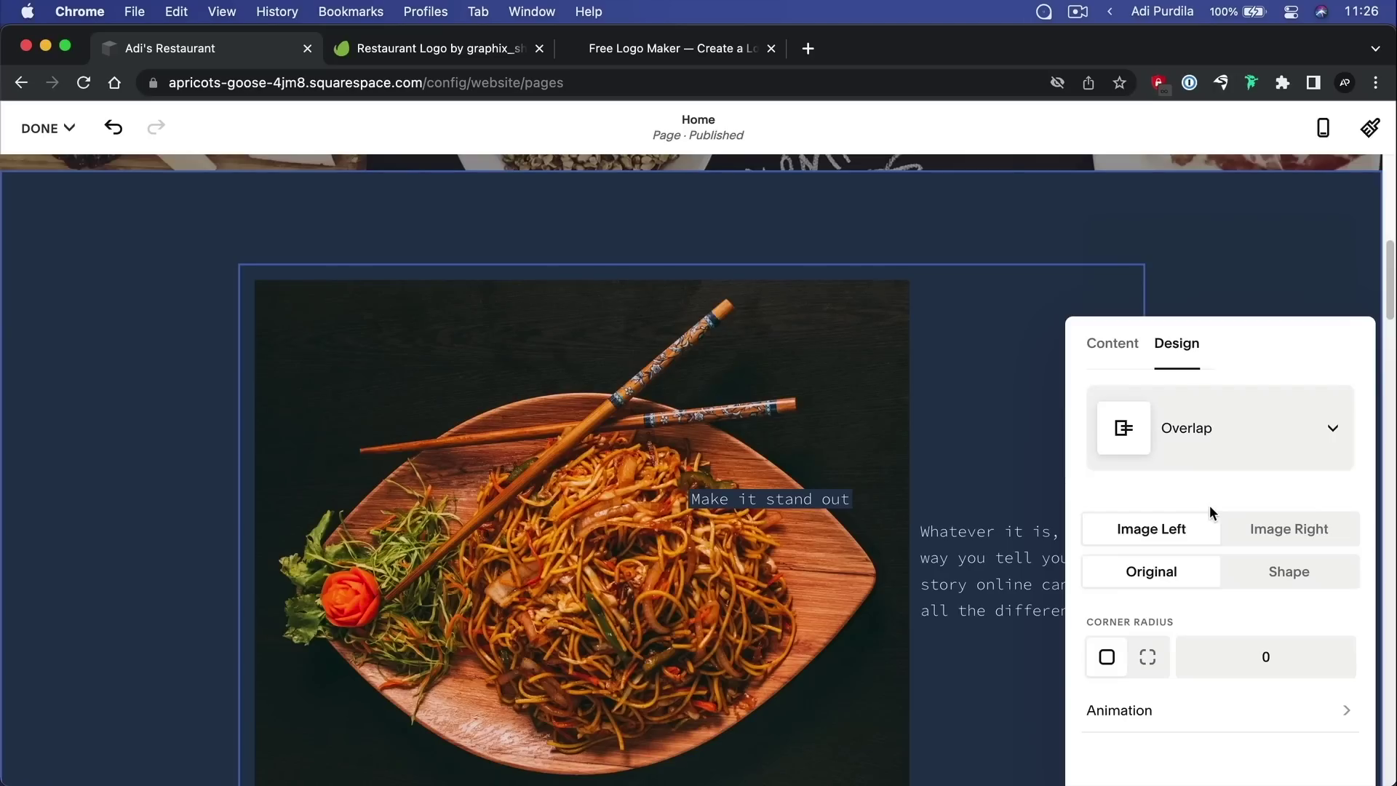
left_click(1213, 440)
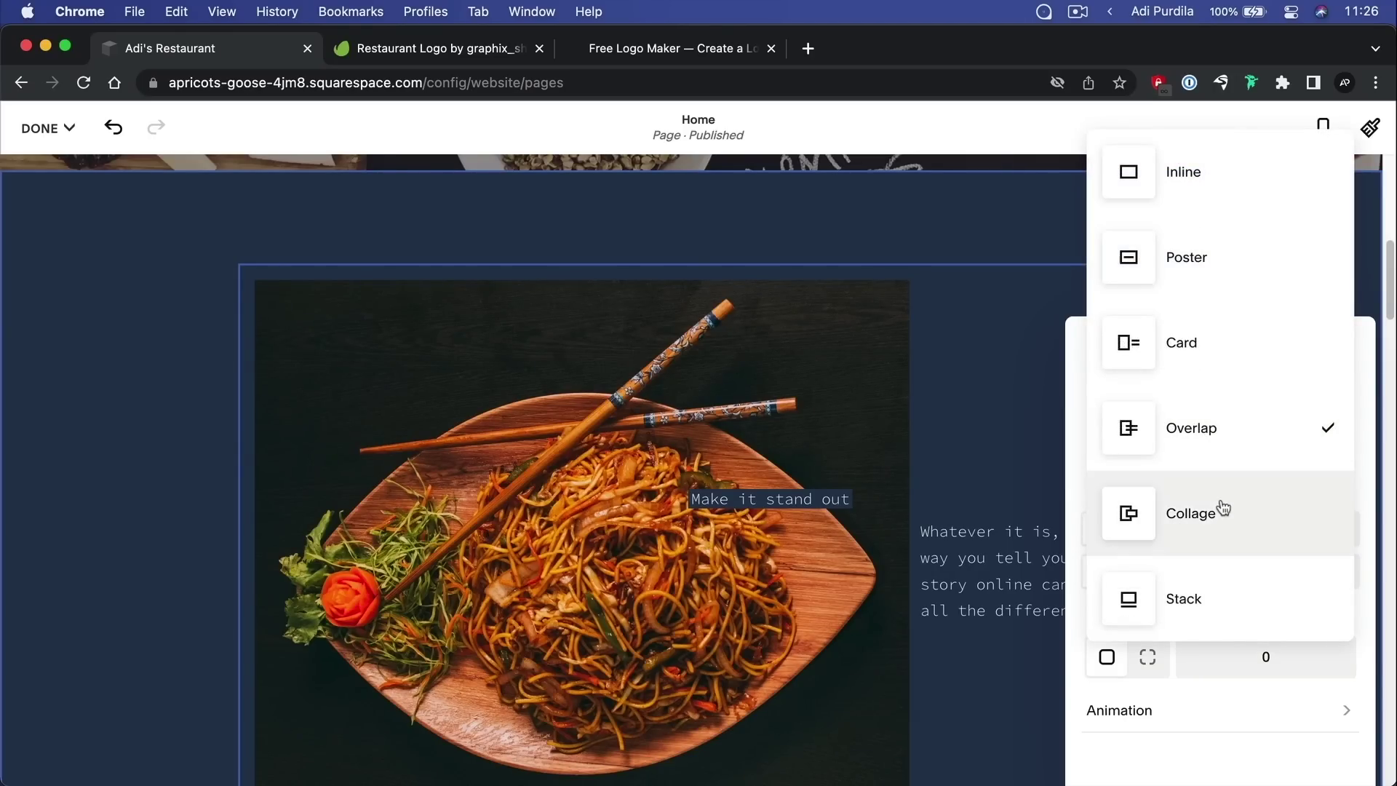
left_click(1223, 510)
left_click(1208, 430)
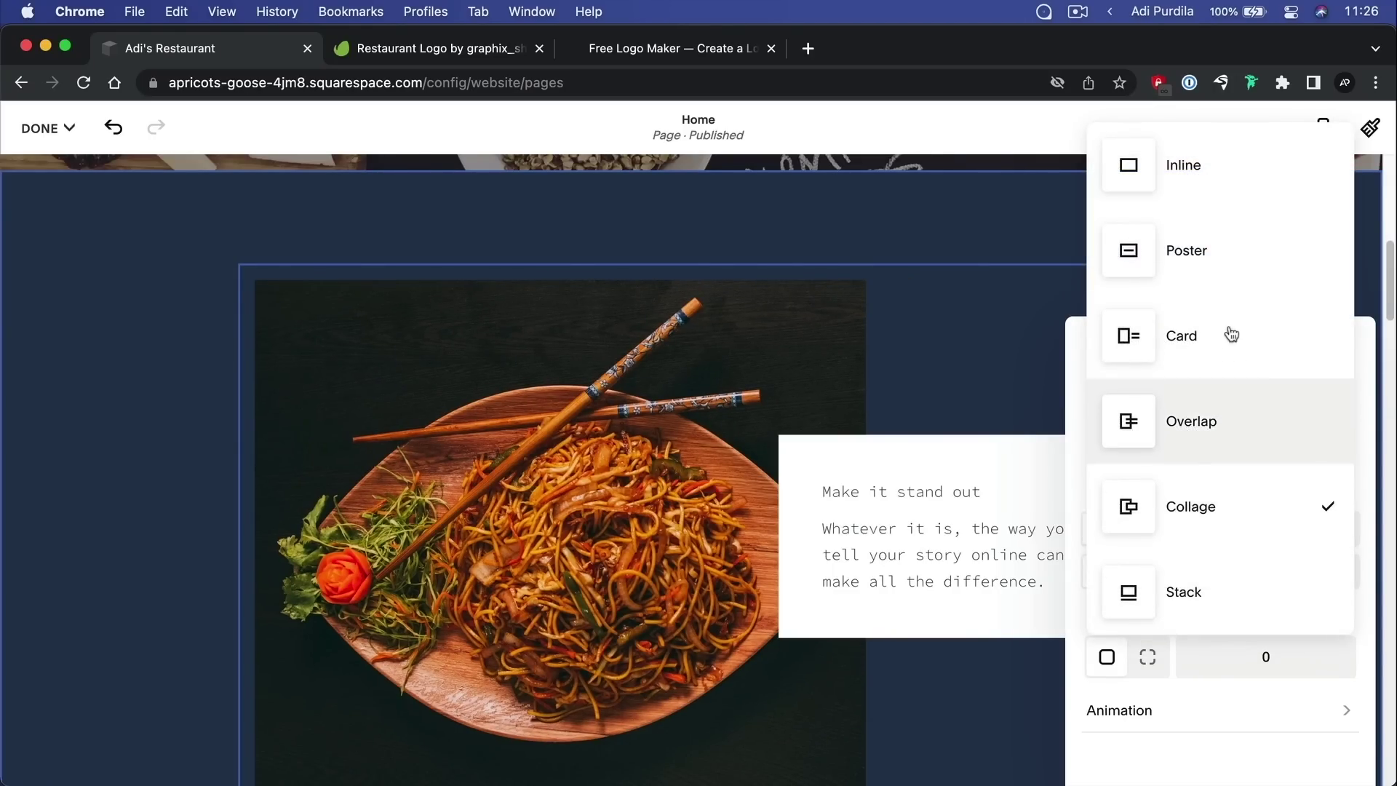
left_click(1221, 185)
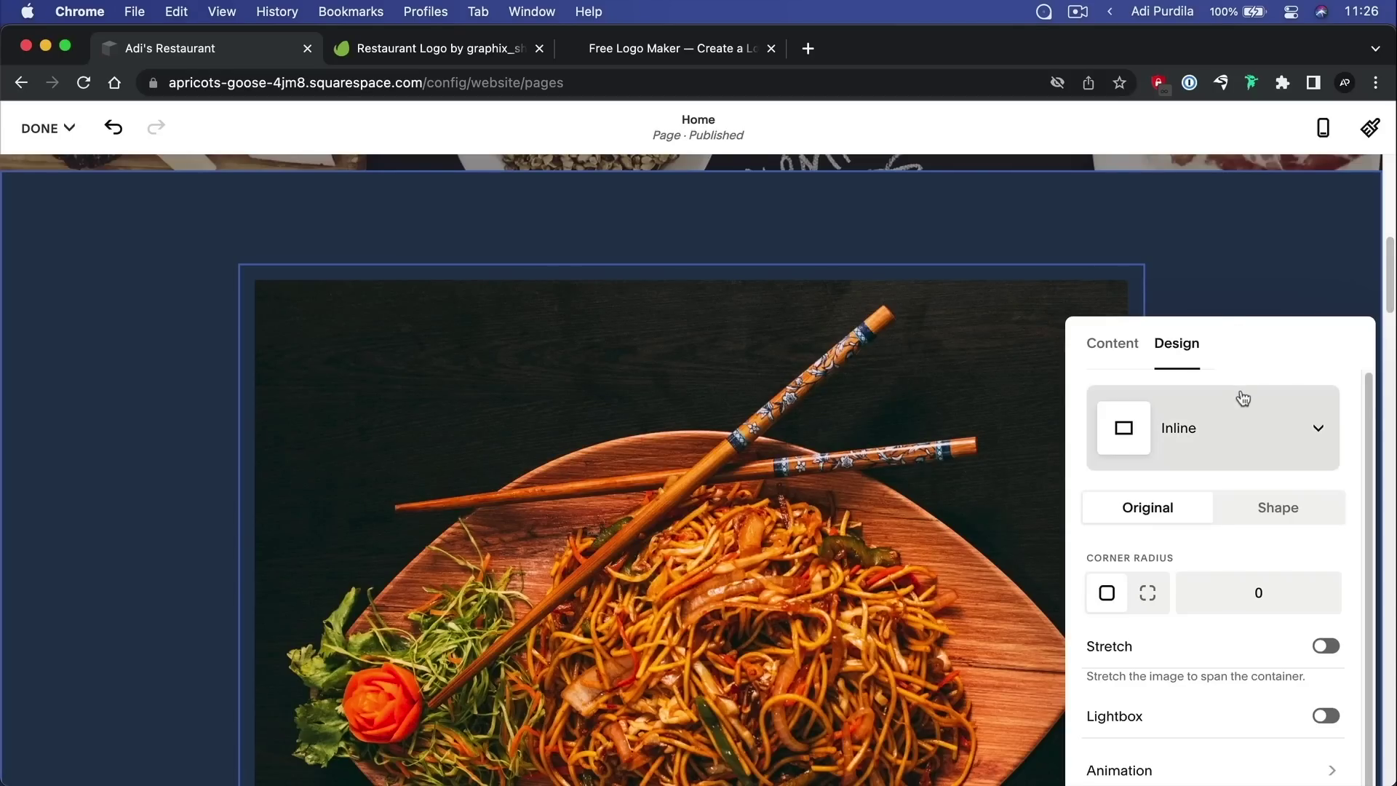
Set the noodle image's corner radius to 8
scroll(1237, 408, "down", 1)
scroll(668, 490, "down", 5)
scroll(668, 489, "down", 2)
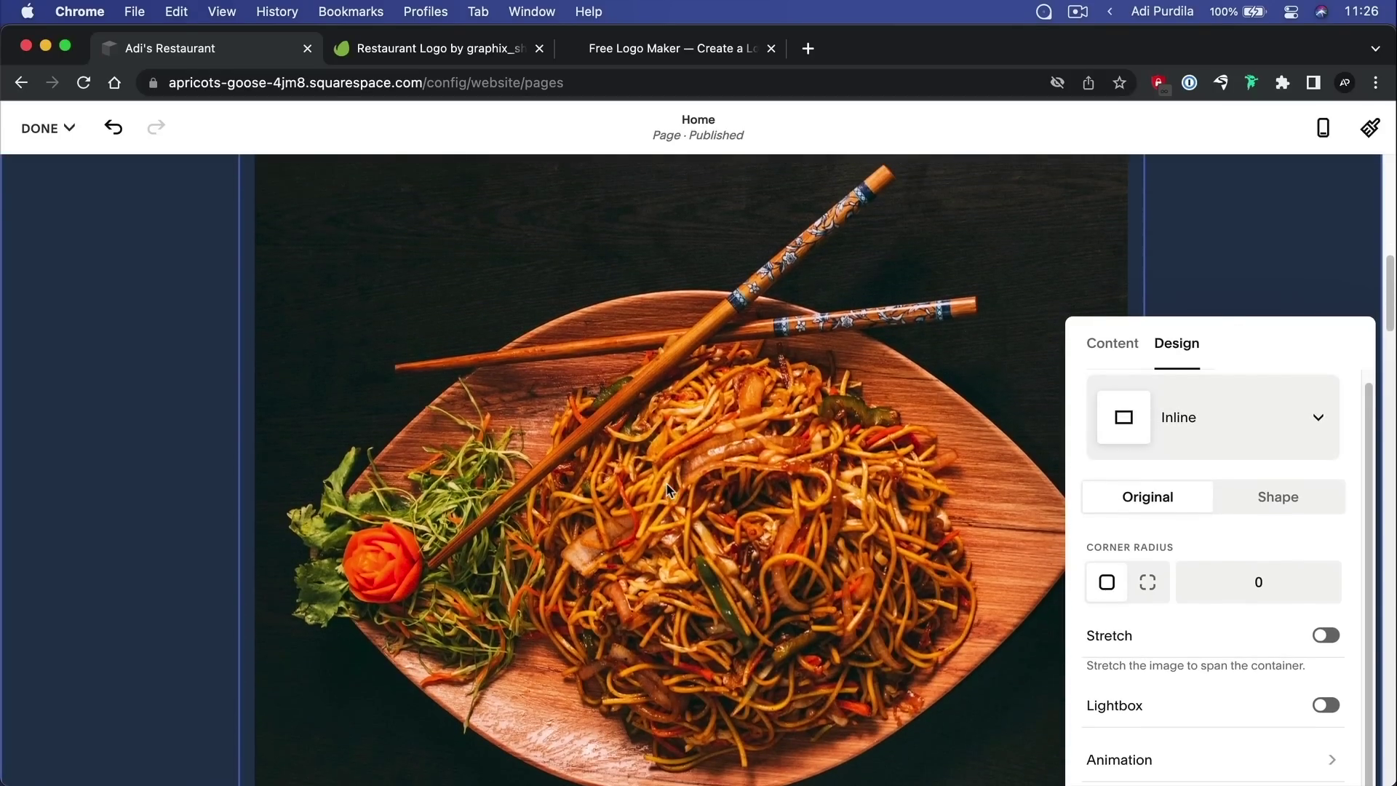
left_click_drag(1242, 583, 1293, 588)
type("8")
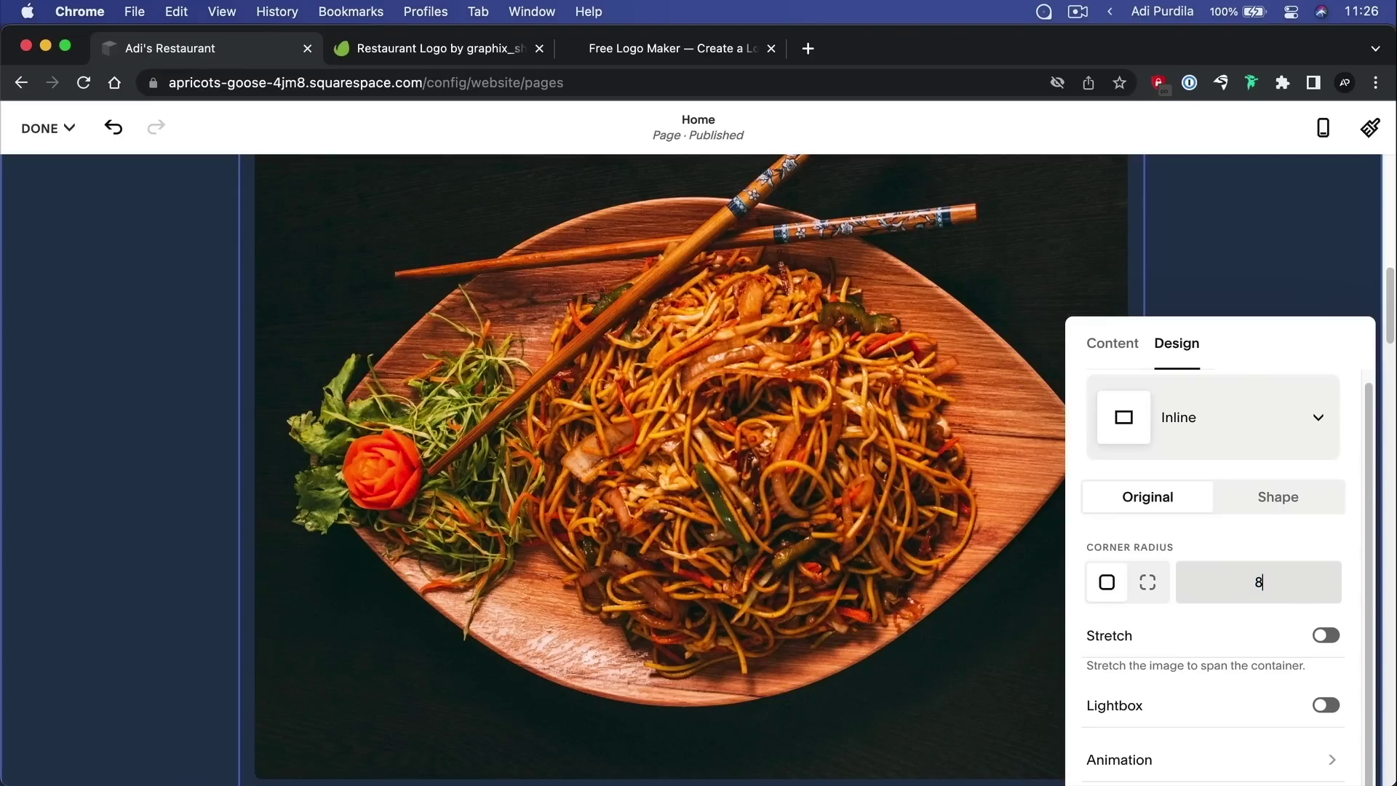
key("Tab")
Close the image settings and bring up the editor's DONE options
scroll(437, 371, "up", 5)
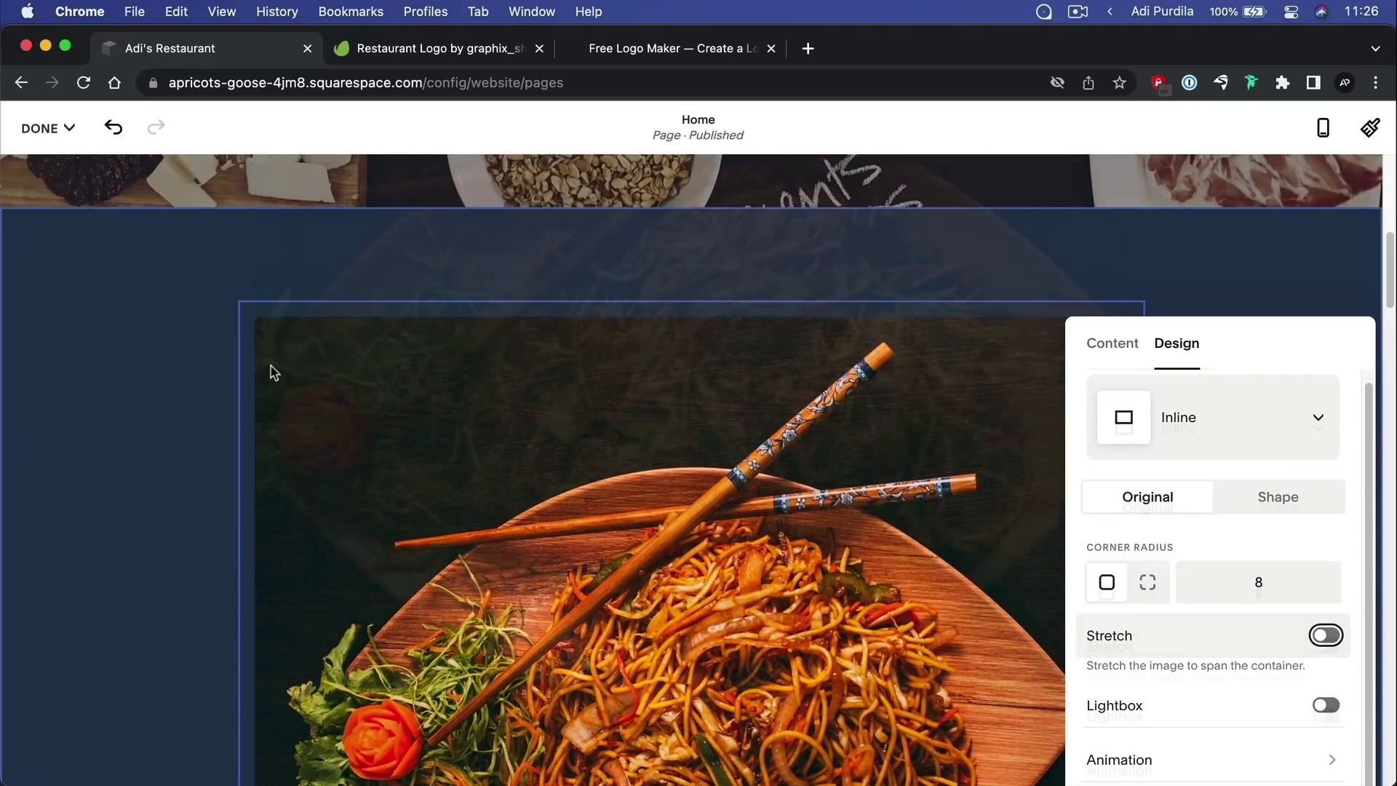
scroll(272, 368, "down", 5)
scroll(1286, 556, "down", 1)
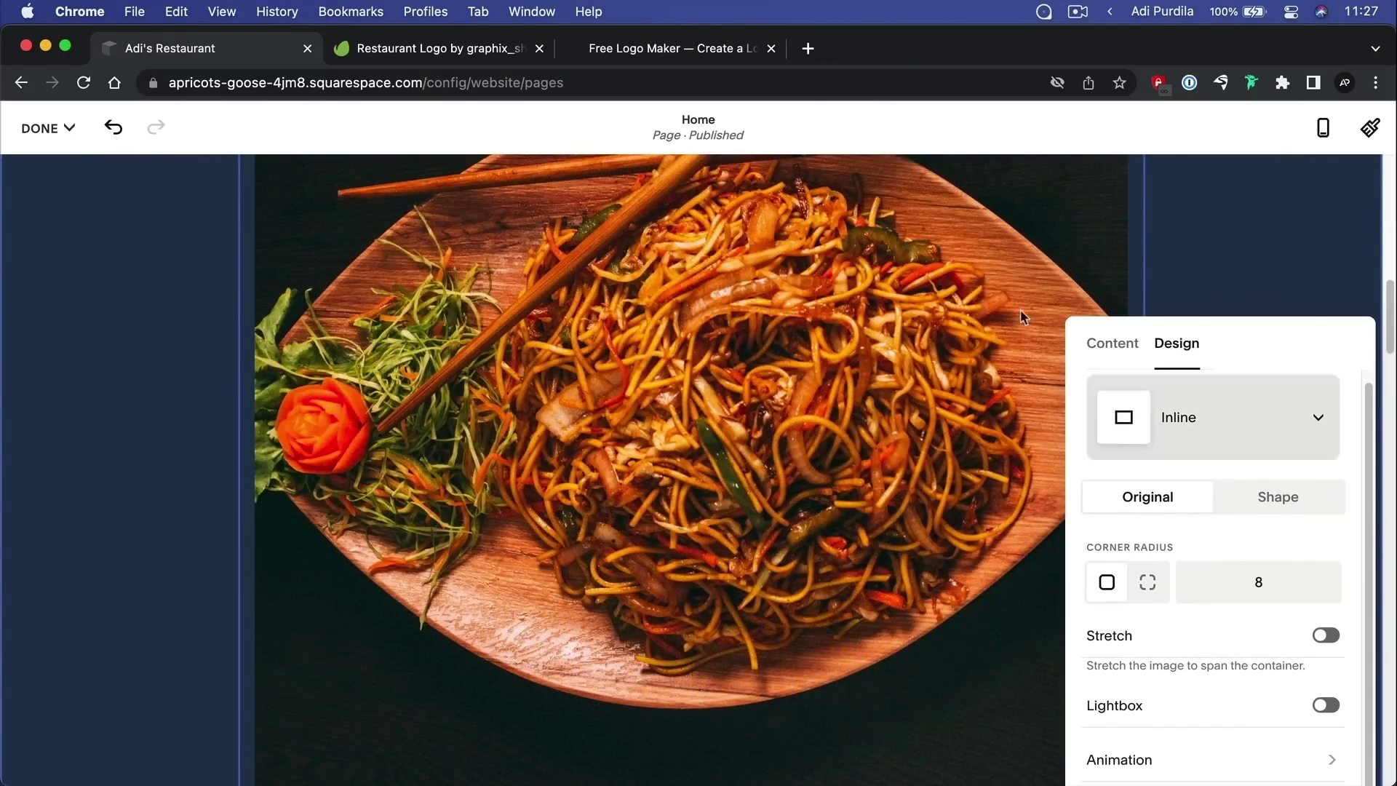
left_click(1246, 280)
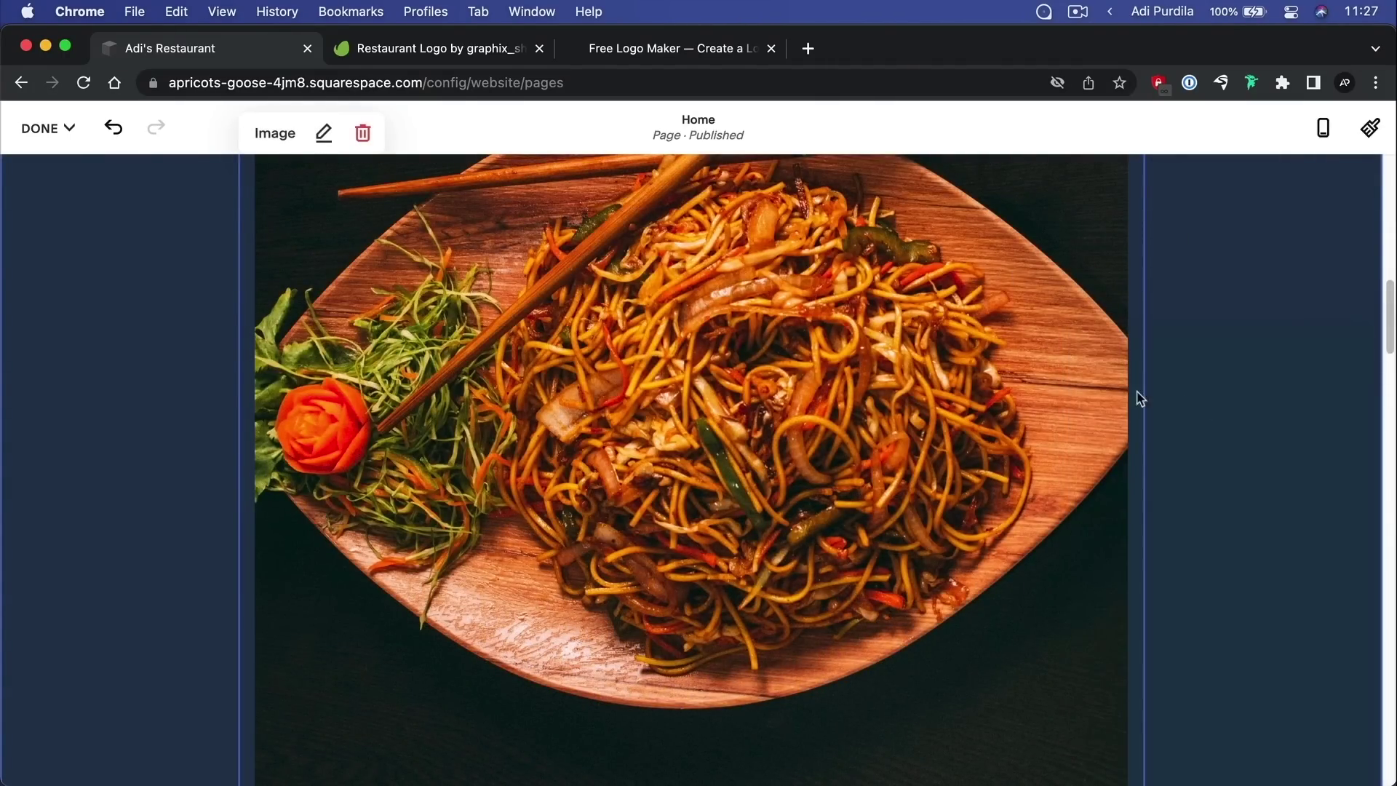
scroll(727, 430, "down", 5)
scroll(731, 435, "up", 10)
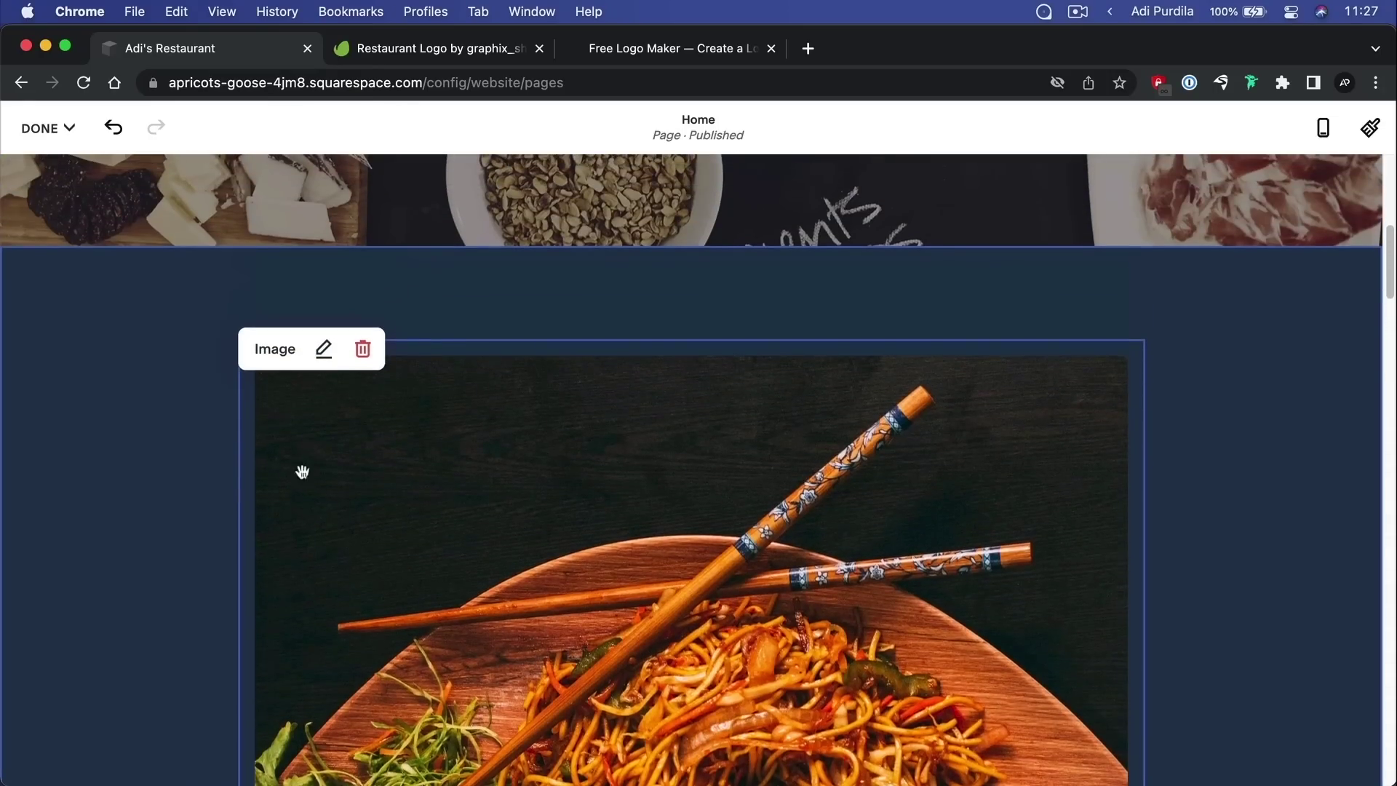
left_click(40, 131)
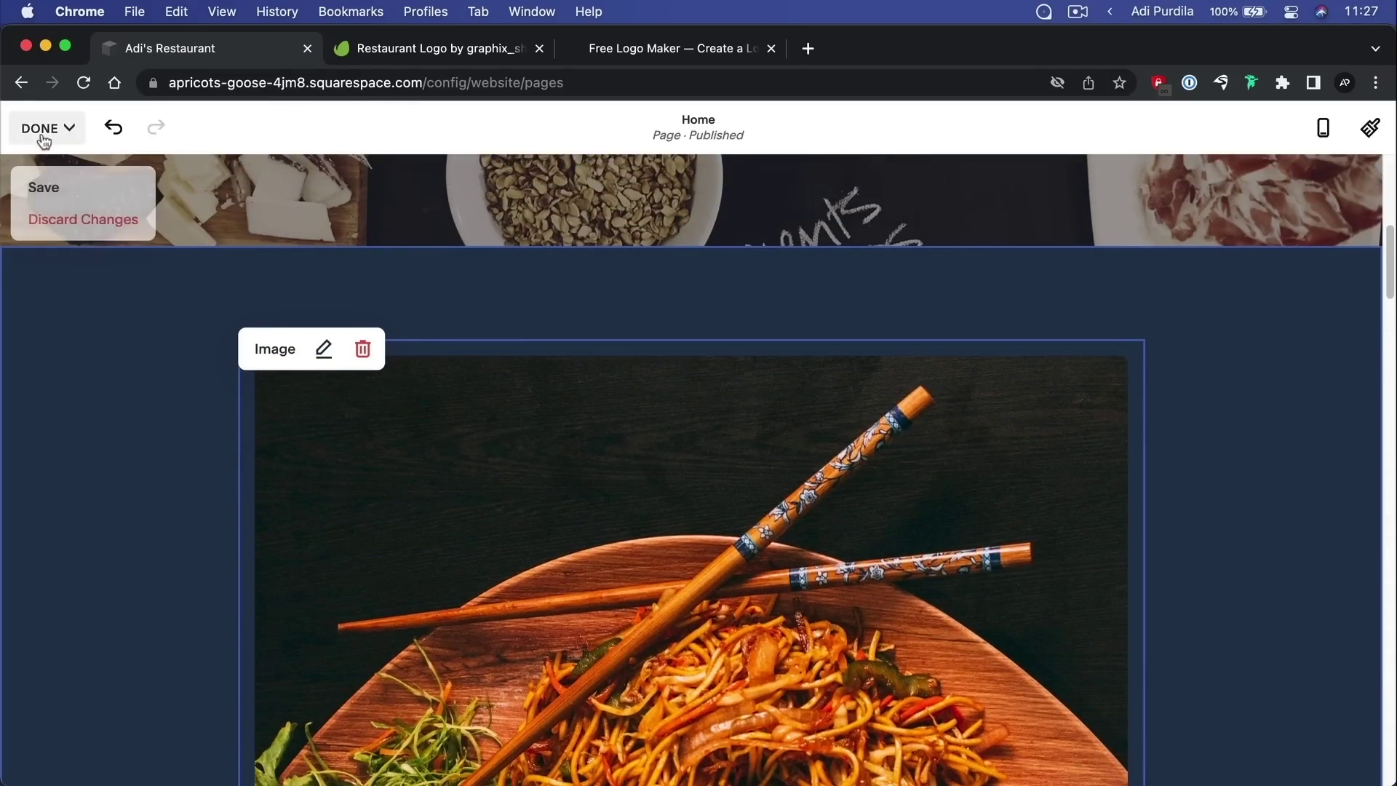
Save the Home page, close the Assistant panel, and look over the updated page preview
left_click(51, 191)
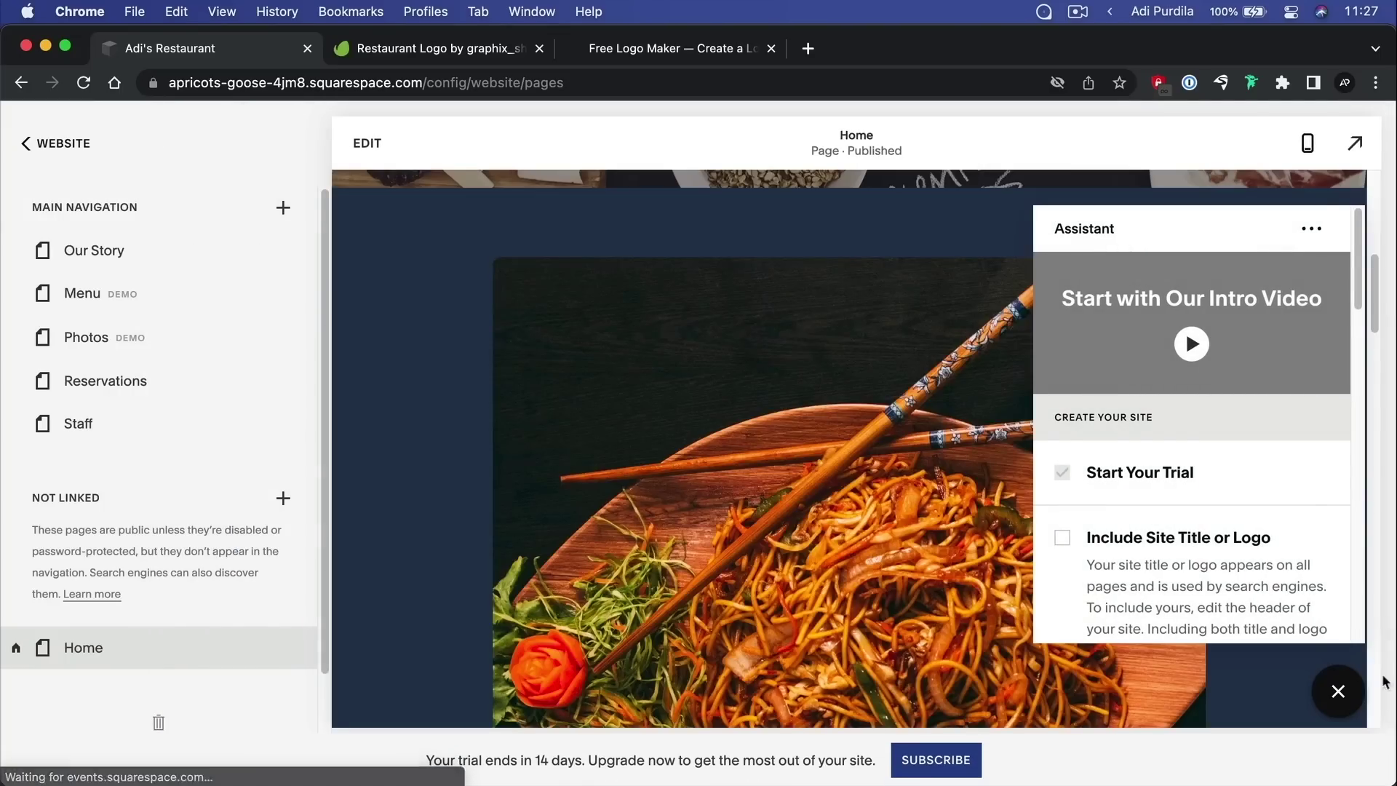
left_click(1337, 690)
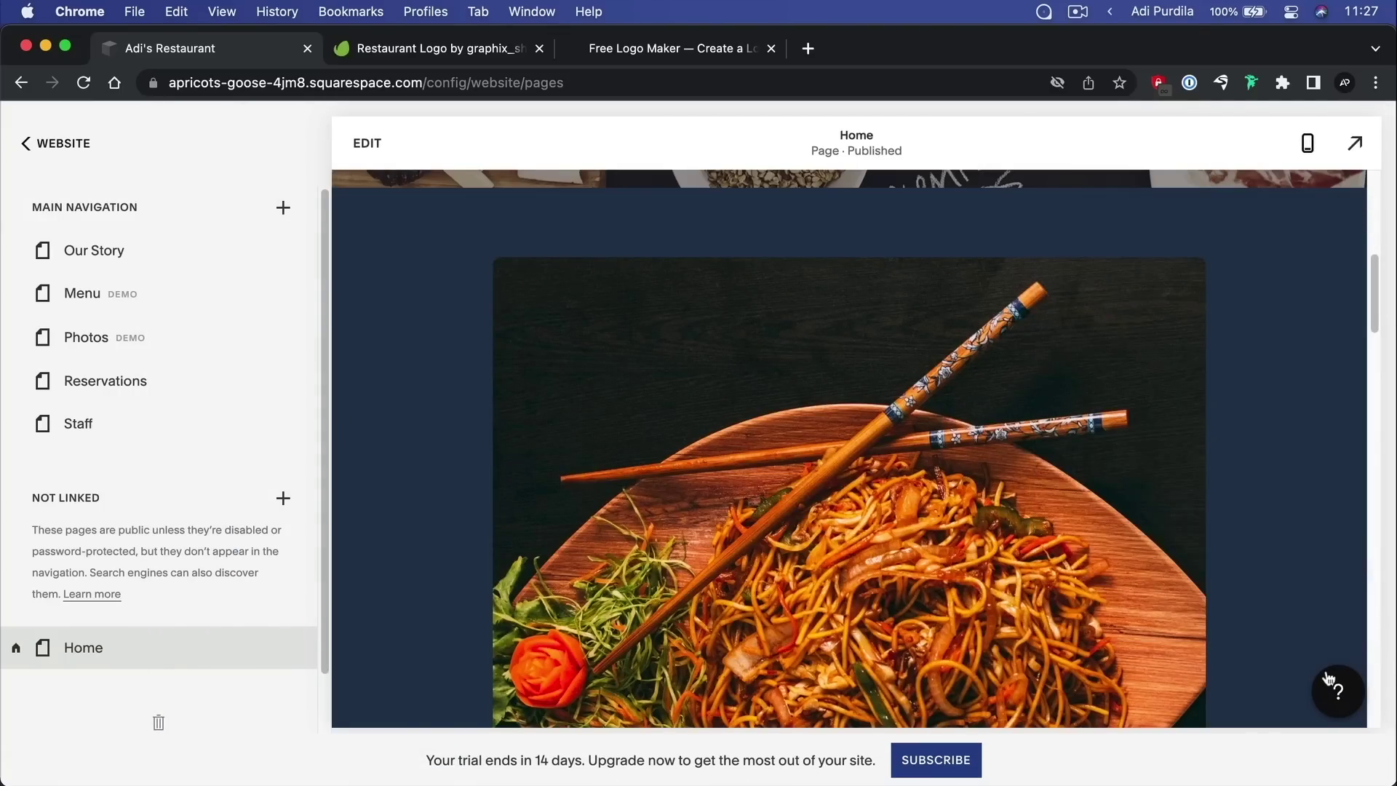
scroll(843, 281, "down", 4)
scroll(845, 284, "down", 3)
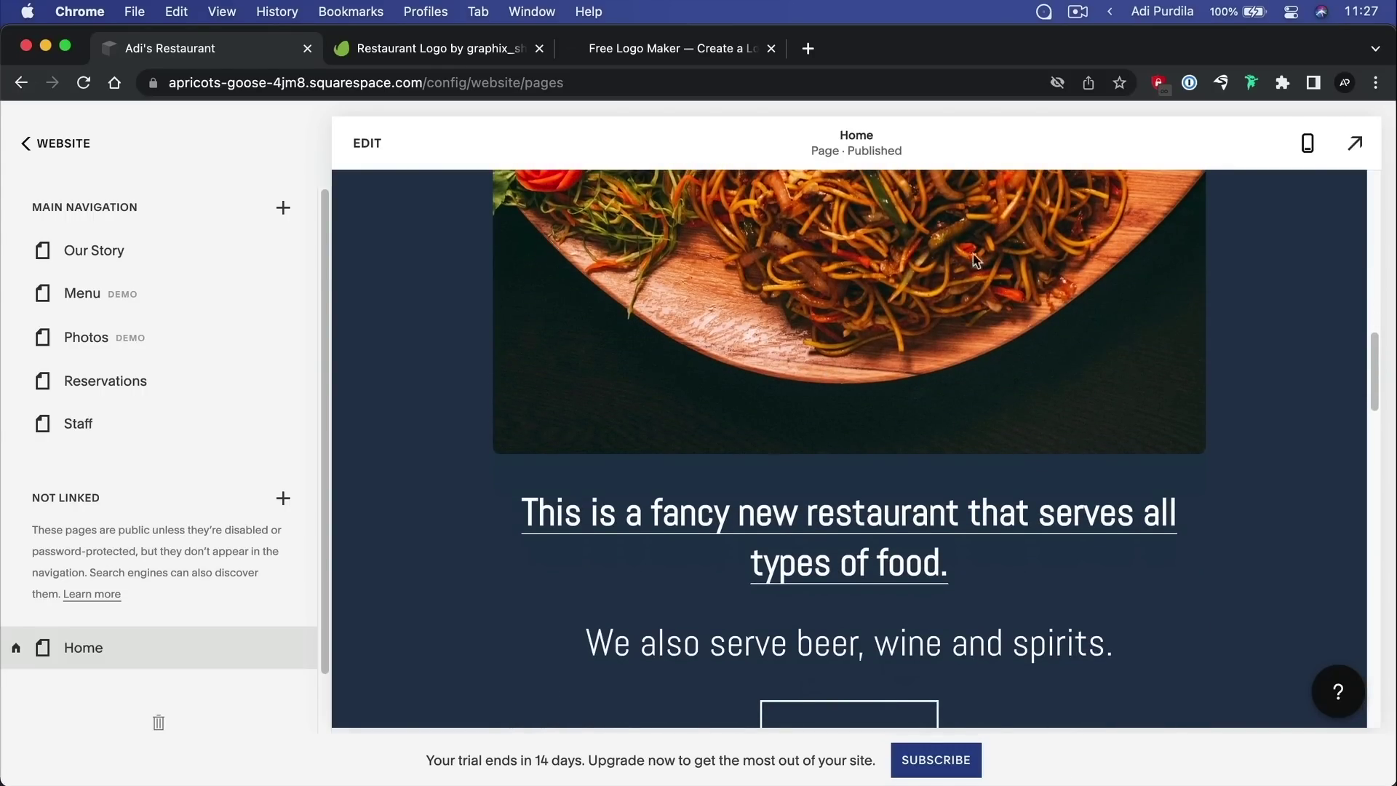
scroll(1154, 402, "down", 6)
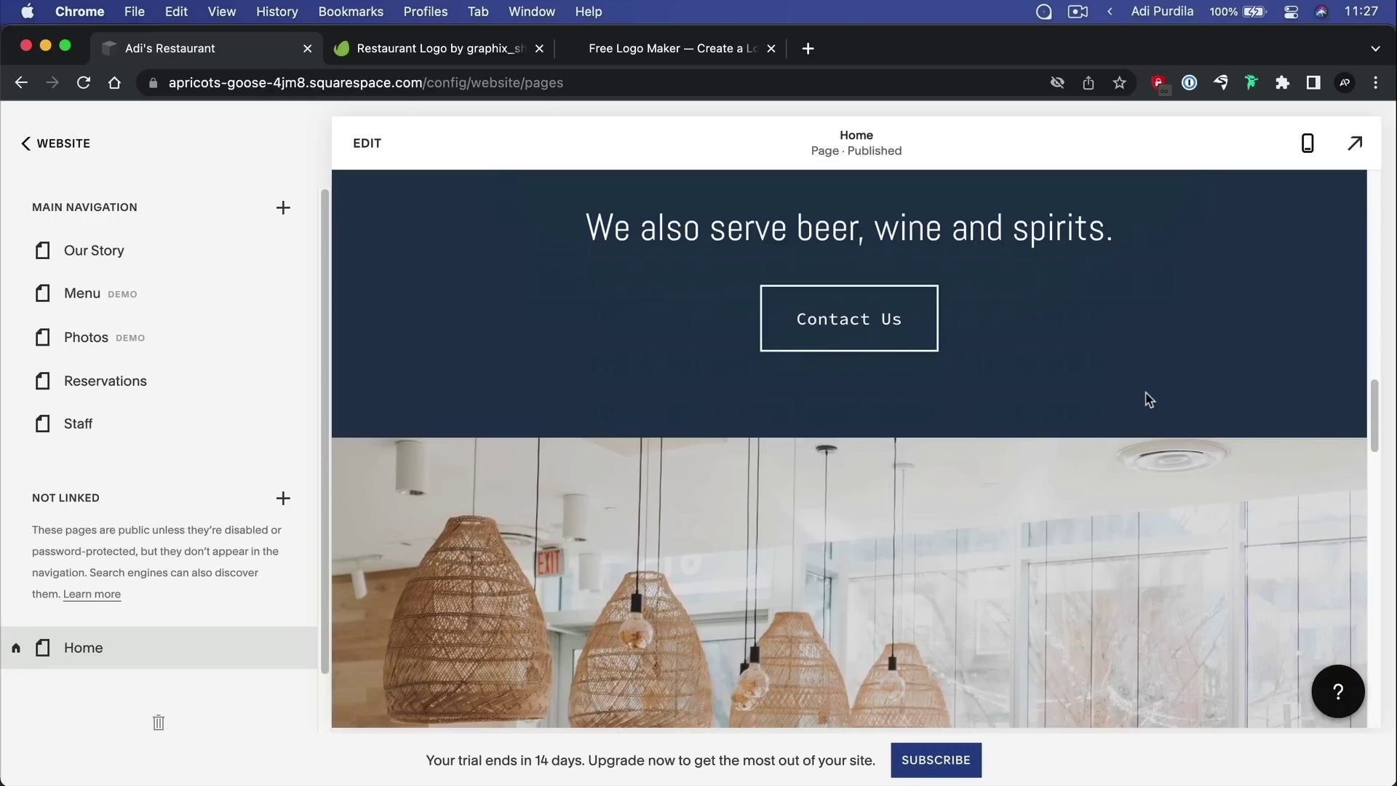
scroll(686, 375, "up", 10)
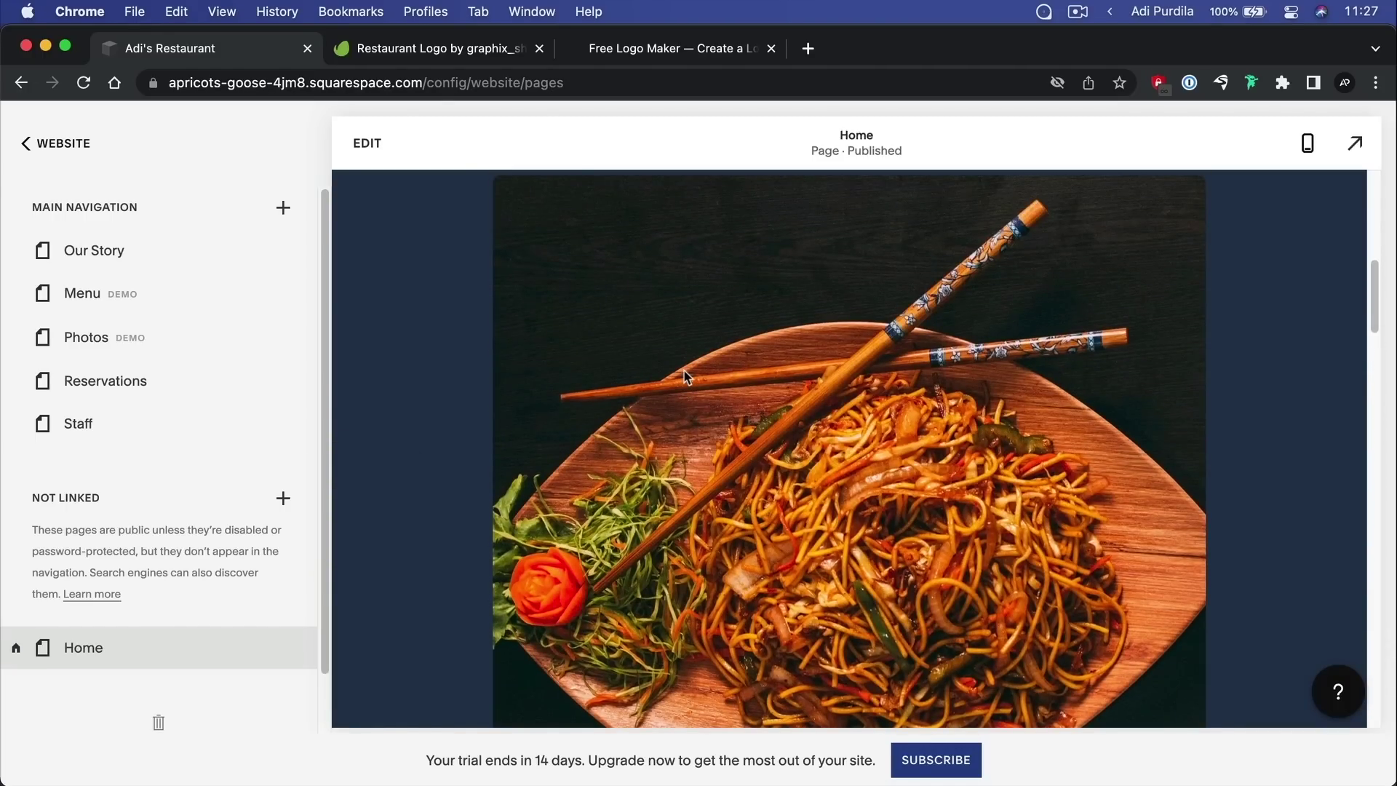
left_click(367, 142)
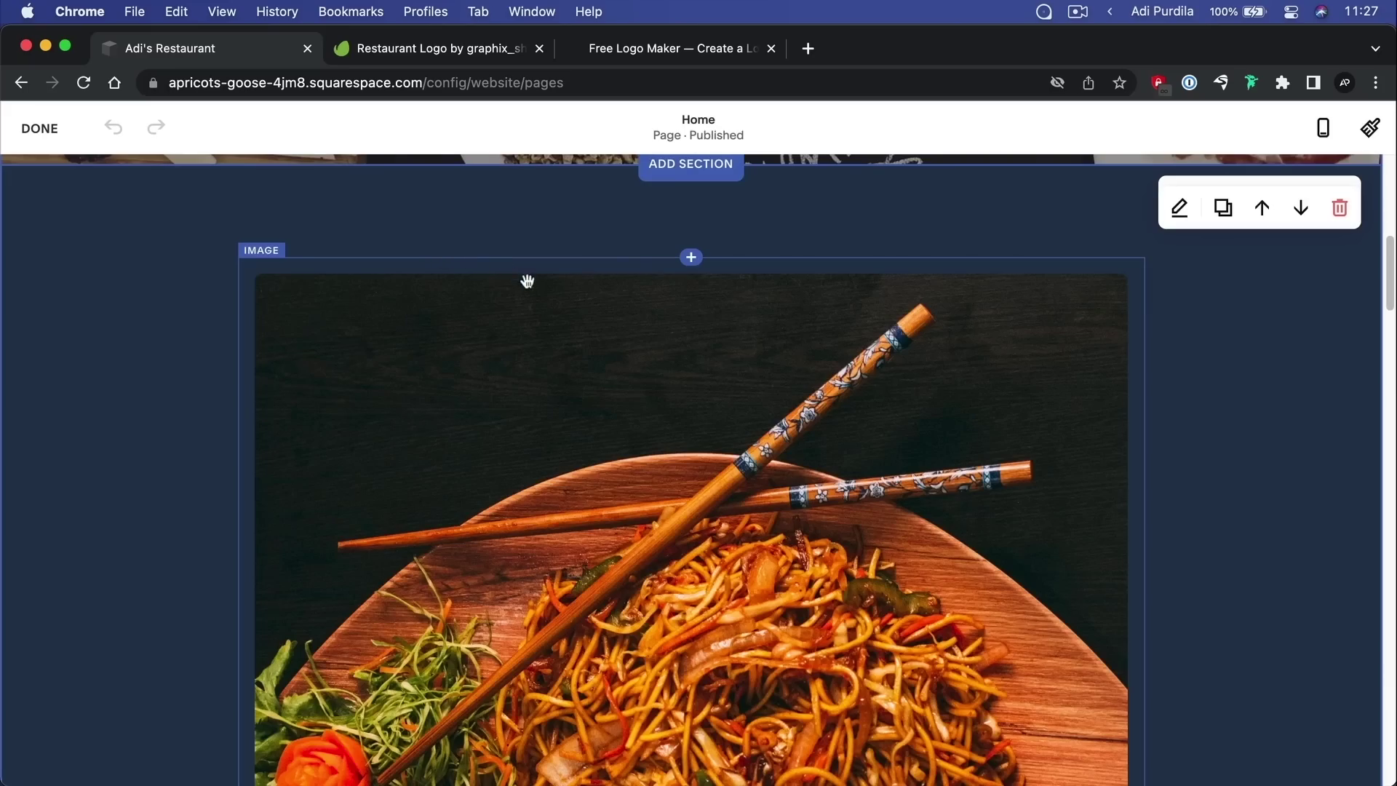
scroll(623, 337, "down", 20)
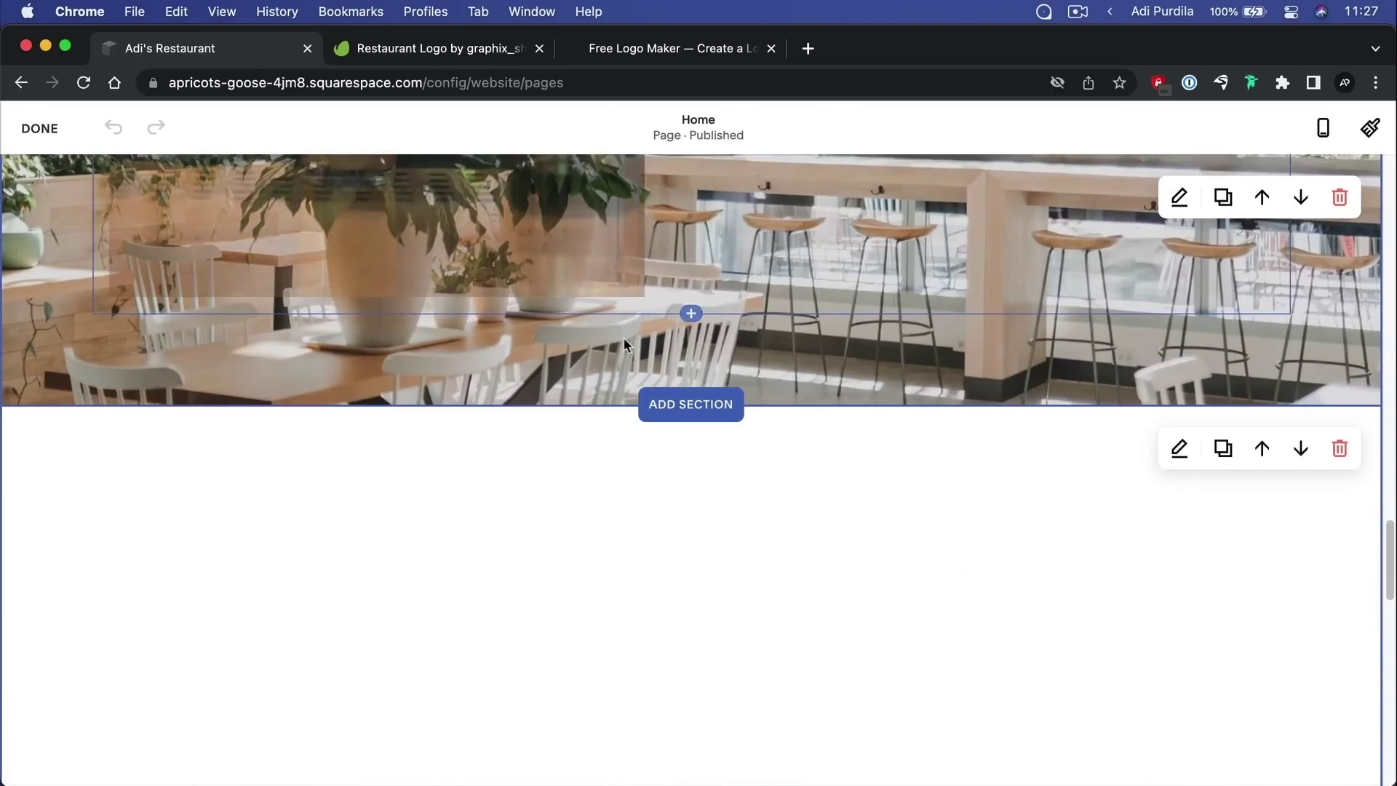
scroll(961, 359, "up", 3)
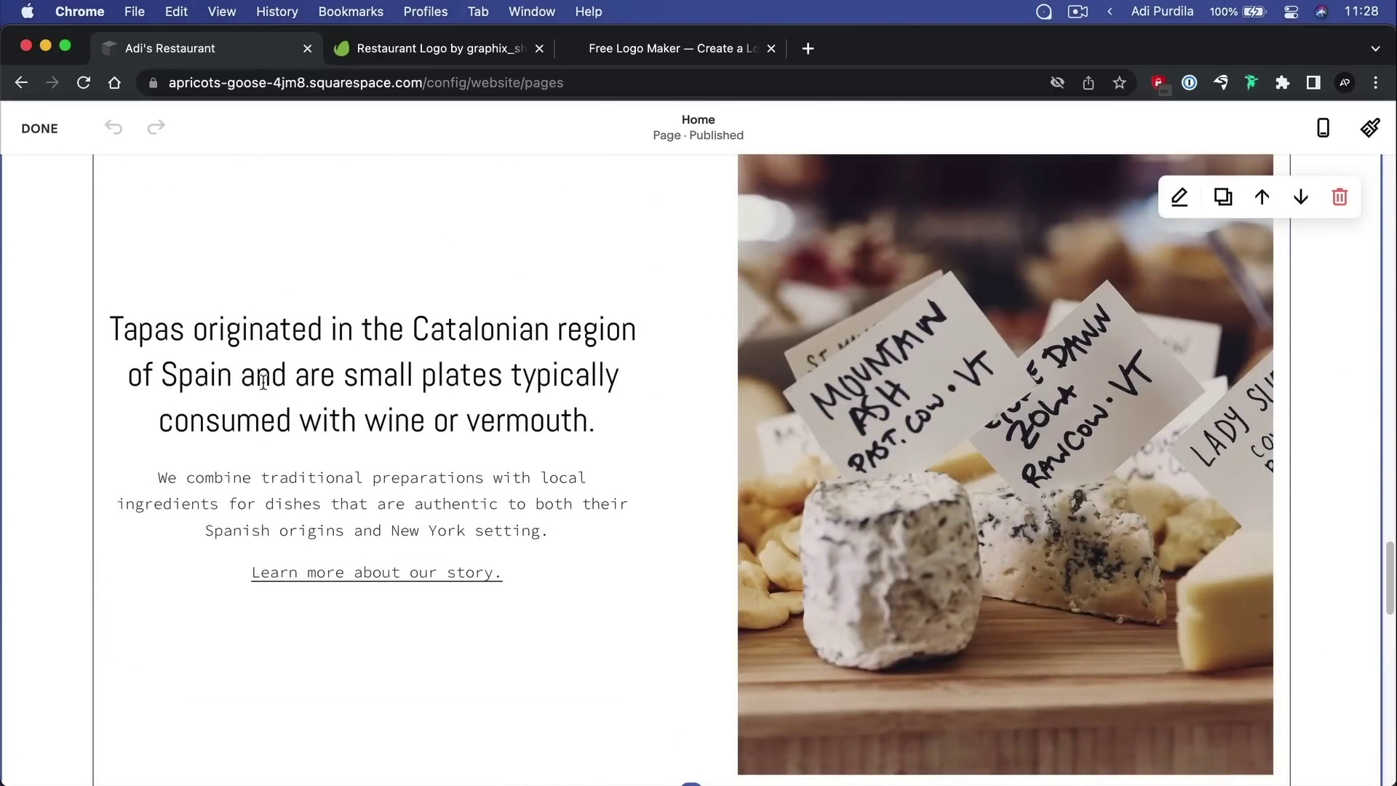
left_click(302, 329)
left_click_drag(237, 329, 302, 348)
left_click(559, 415)
left_click(380, 376)
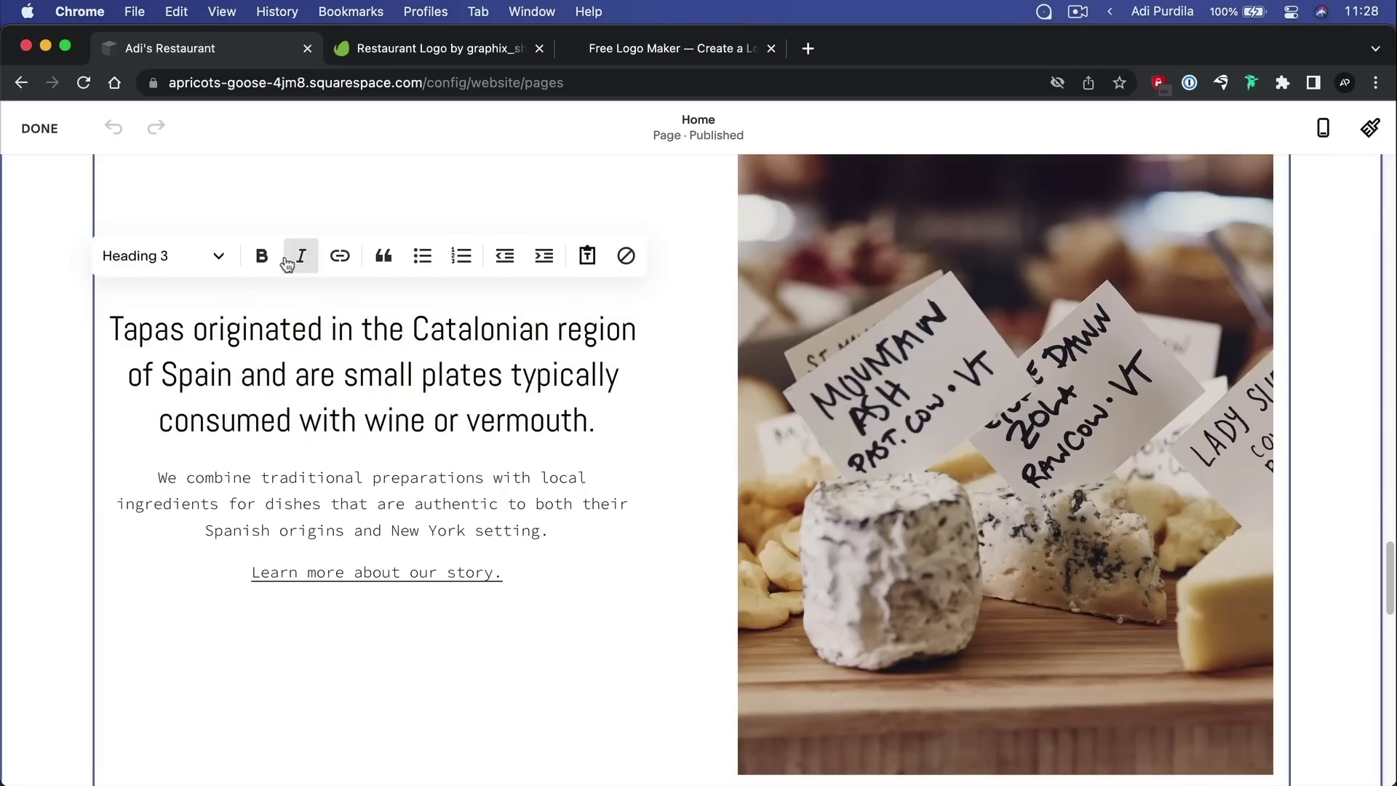
left_click_drag(324, 484, 498, 545)
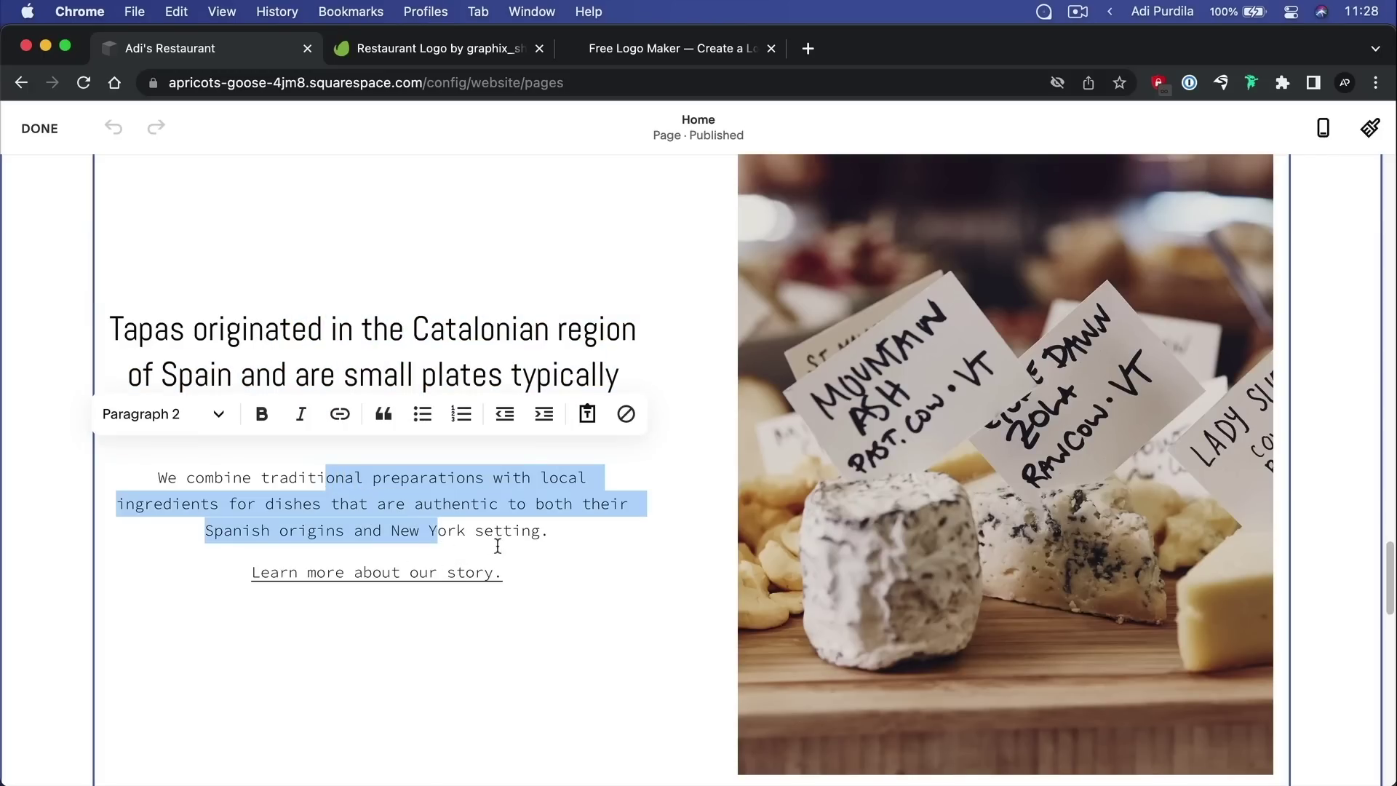
left_click(506, 530)
scroll(915, 352, "up", 3)
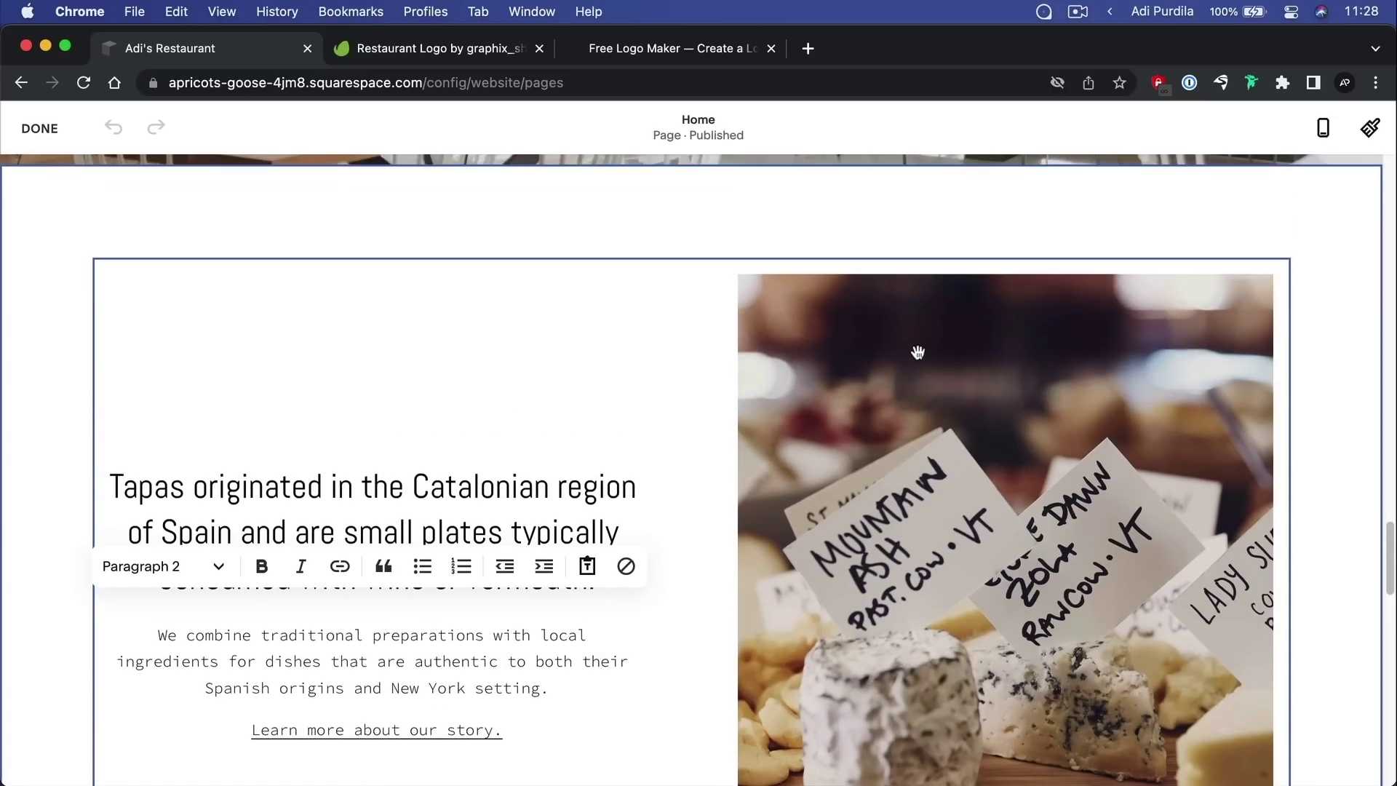
scroll(880, 345, "down", 10)
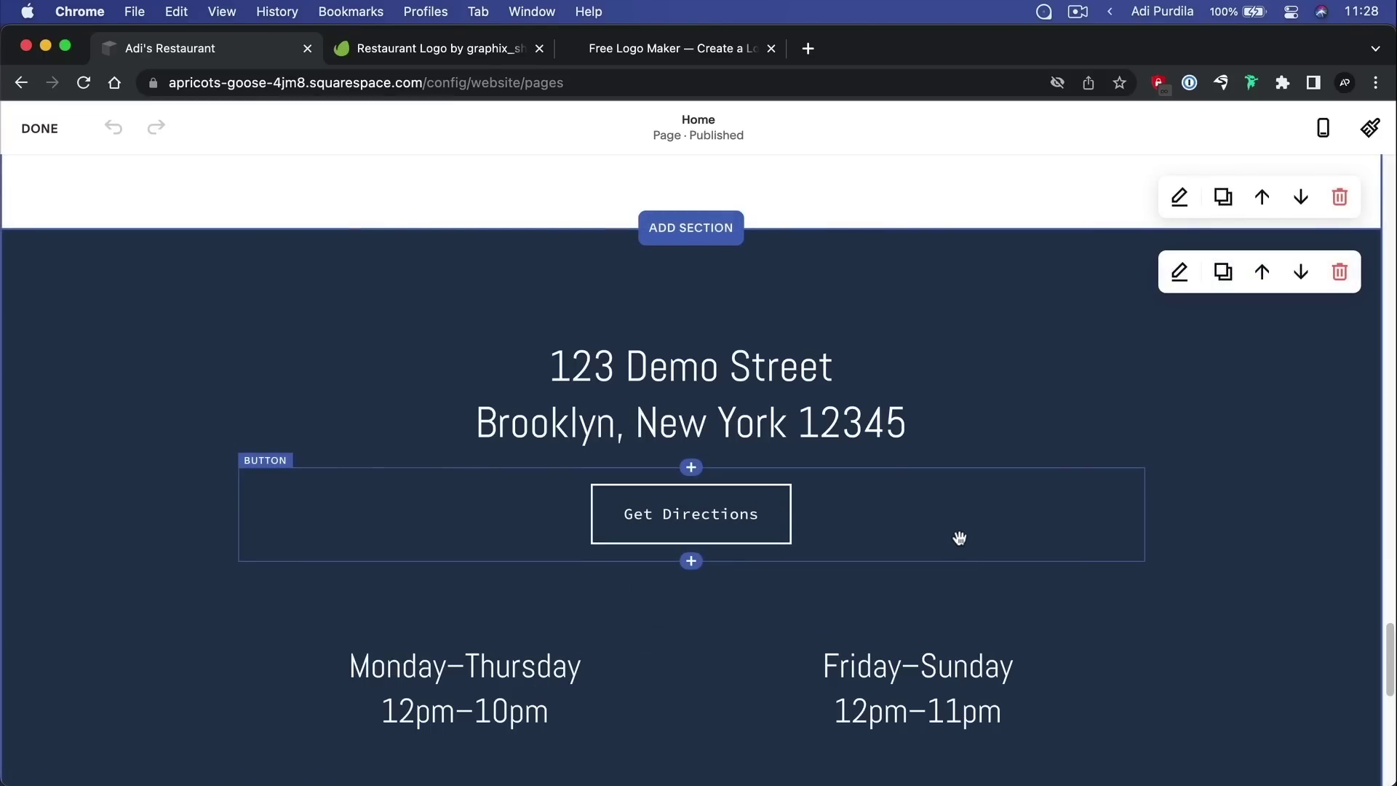
Return to the top of the Home page and save it from the DONE menu
scroll(959, 543, "down", 2)
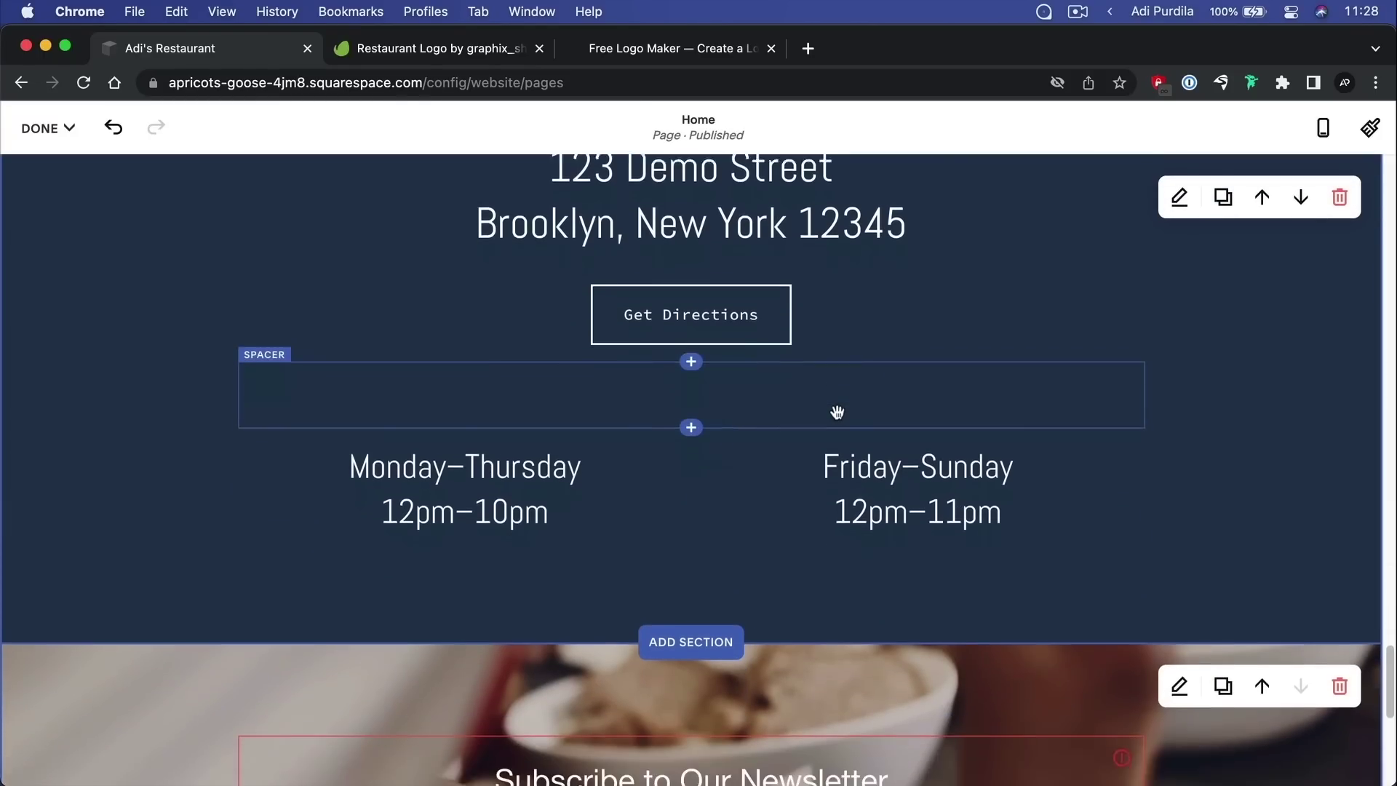
scroll(837, 411, "down", 4)
scroll(881, 403, "up", 15)
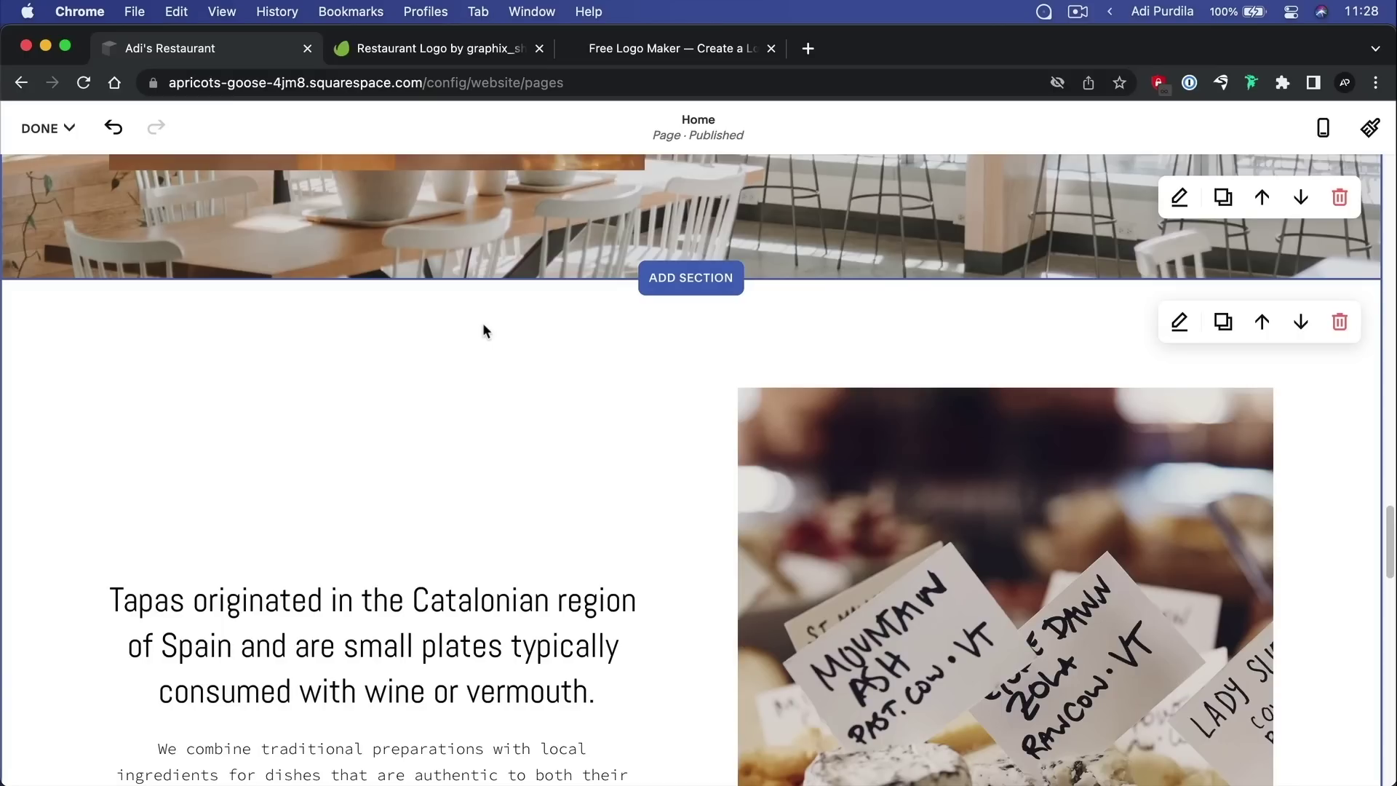
scroll(483, 326, "up", 10)
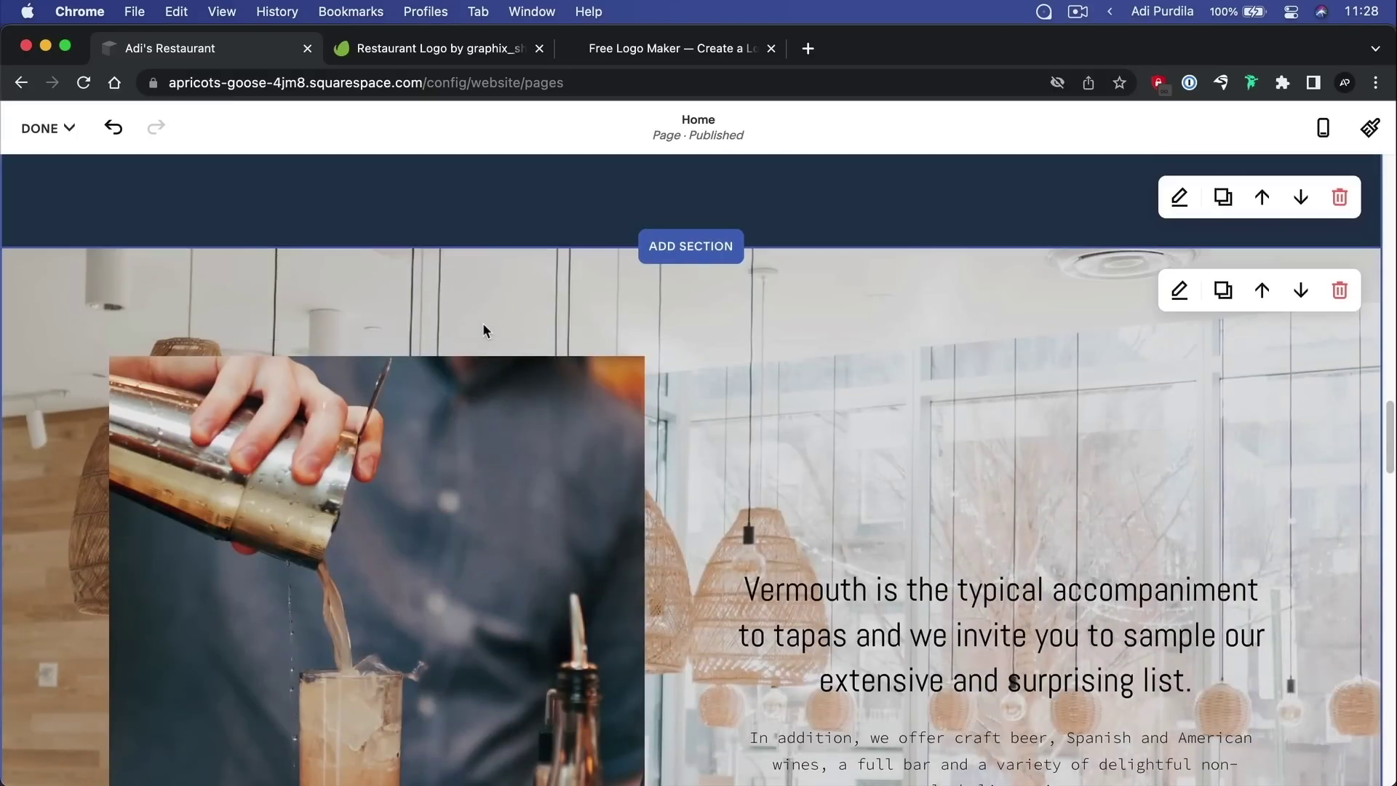
scroll(743, 376, "up", 10)
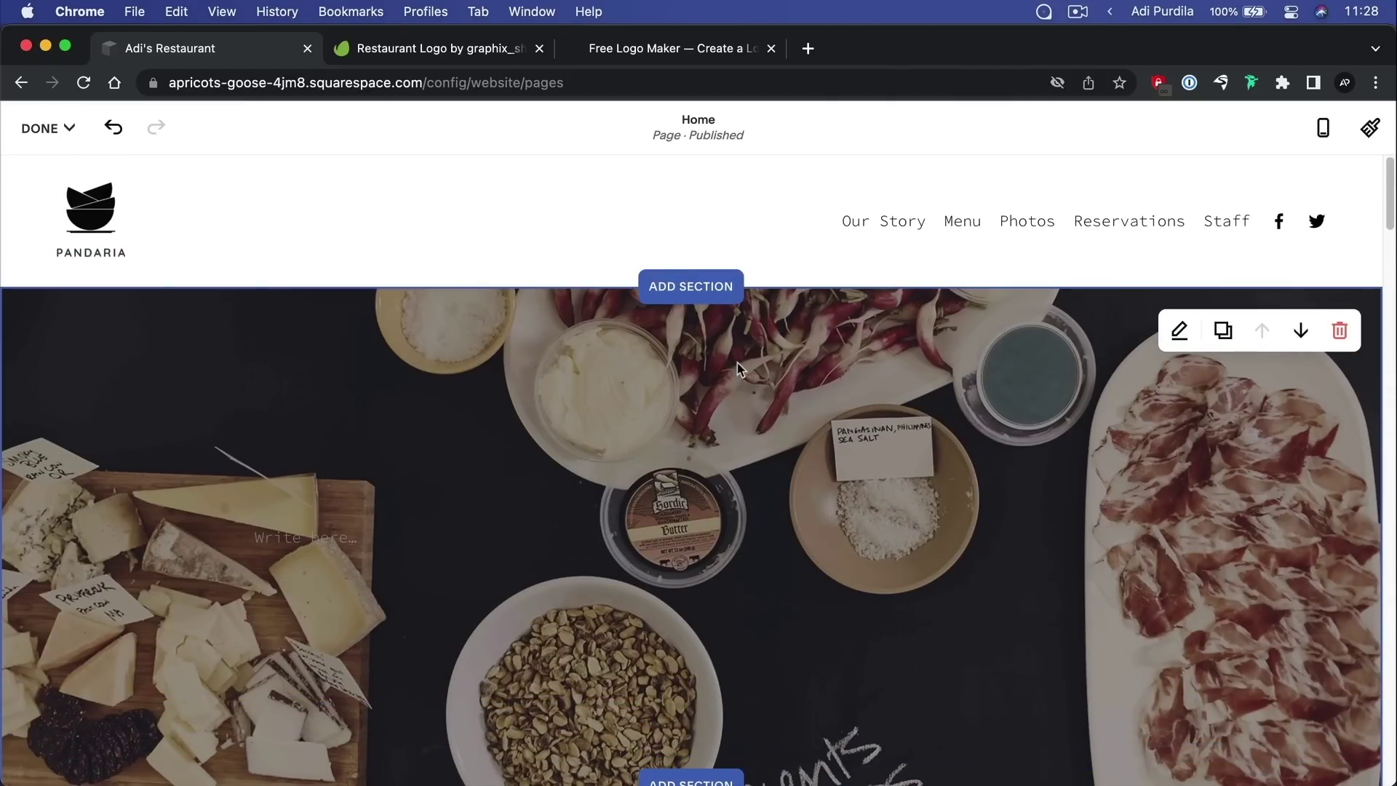
left_click(43, 128)
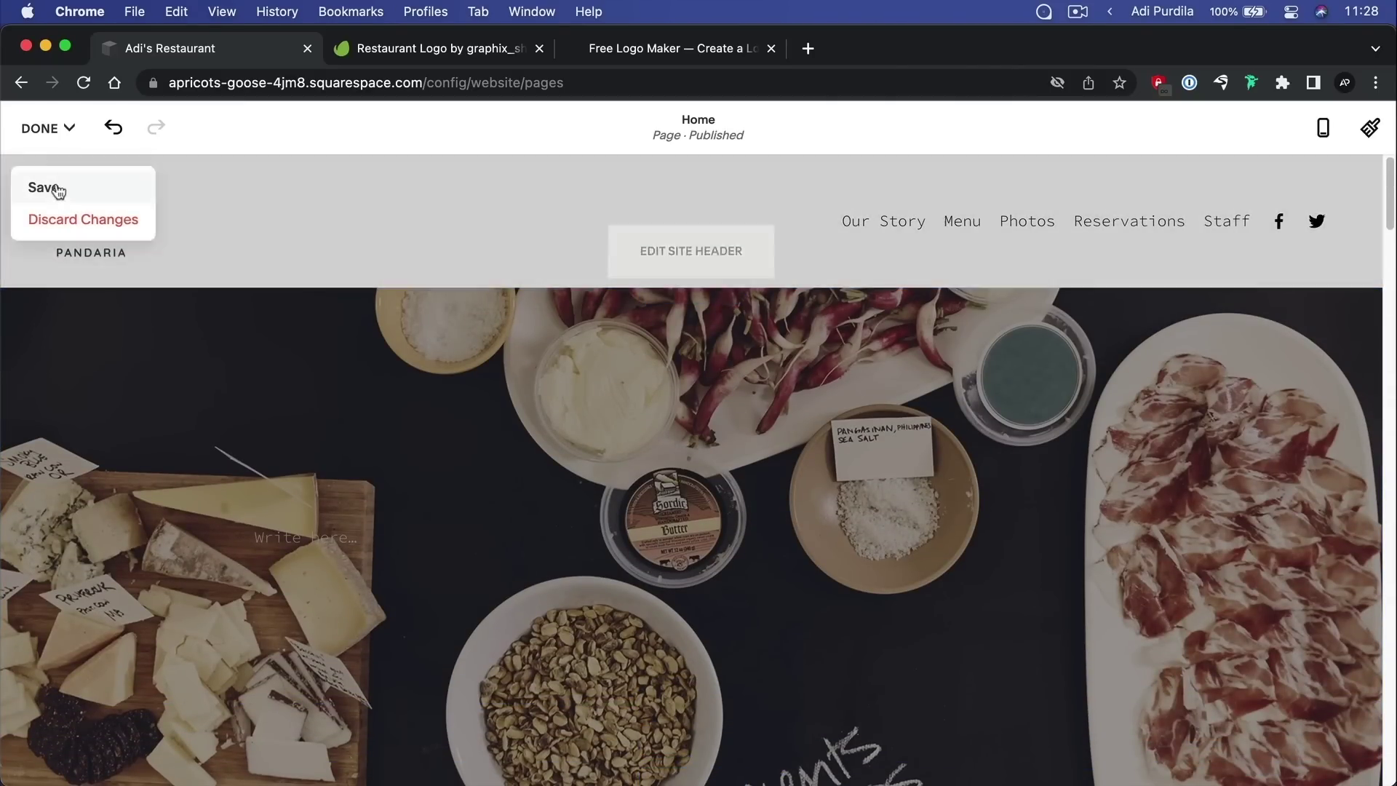
left_click(59, 189)
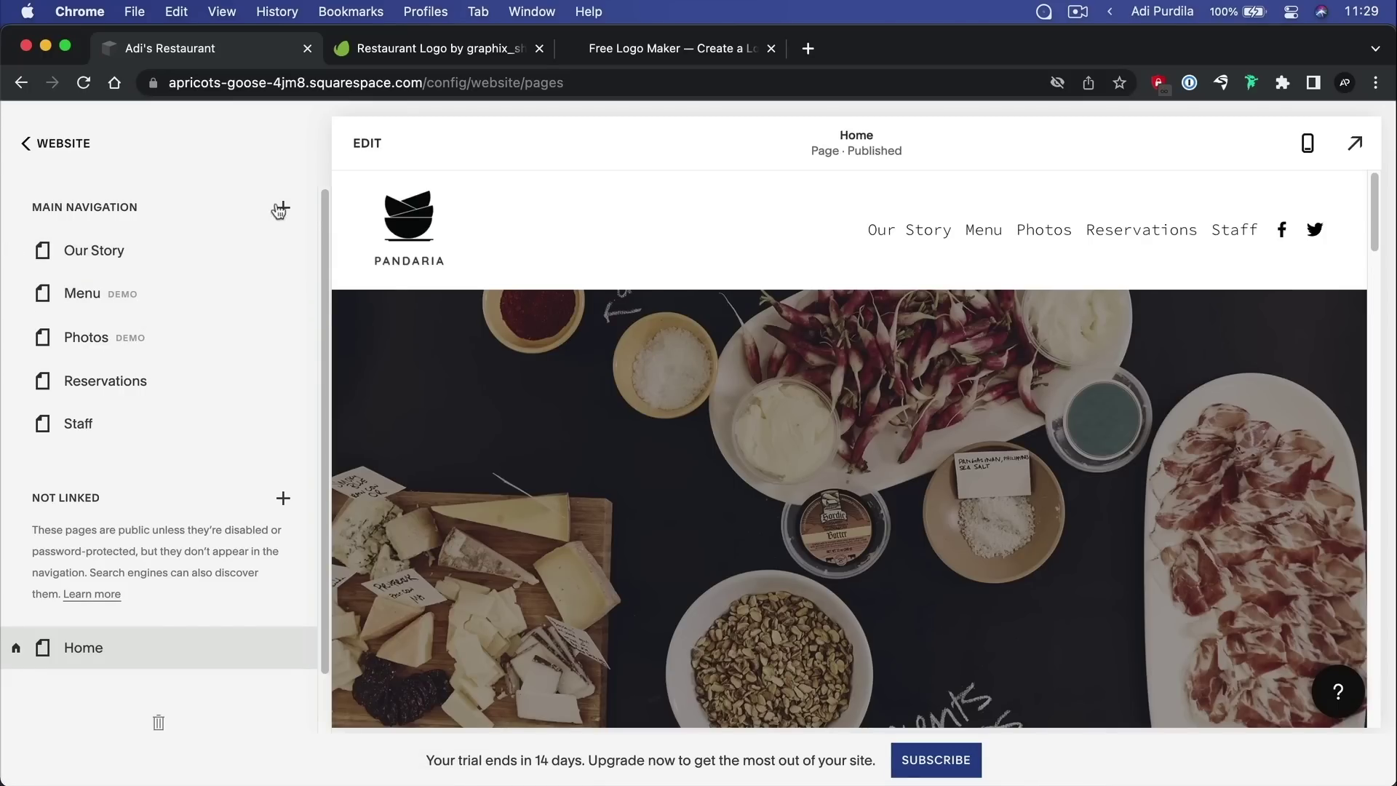
Create a blank Not Linked page named 'Testing' and open it in the editor
left_click(281, 209)
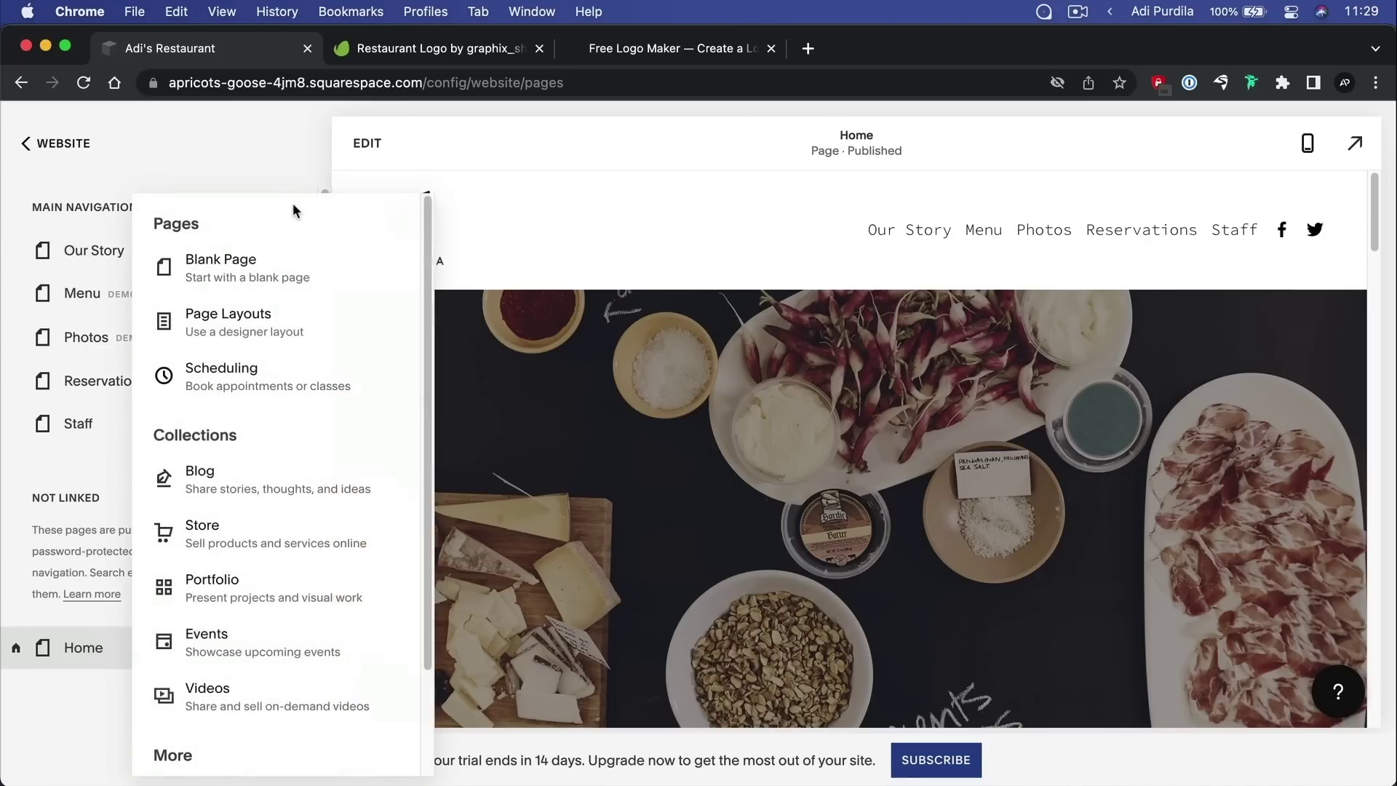
left_click(71, 590)
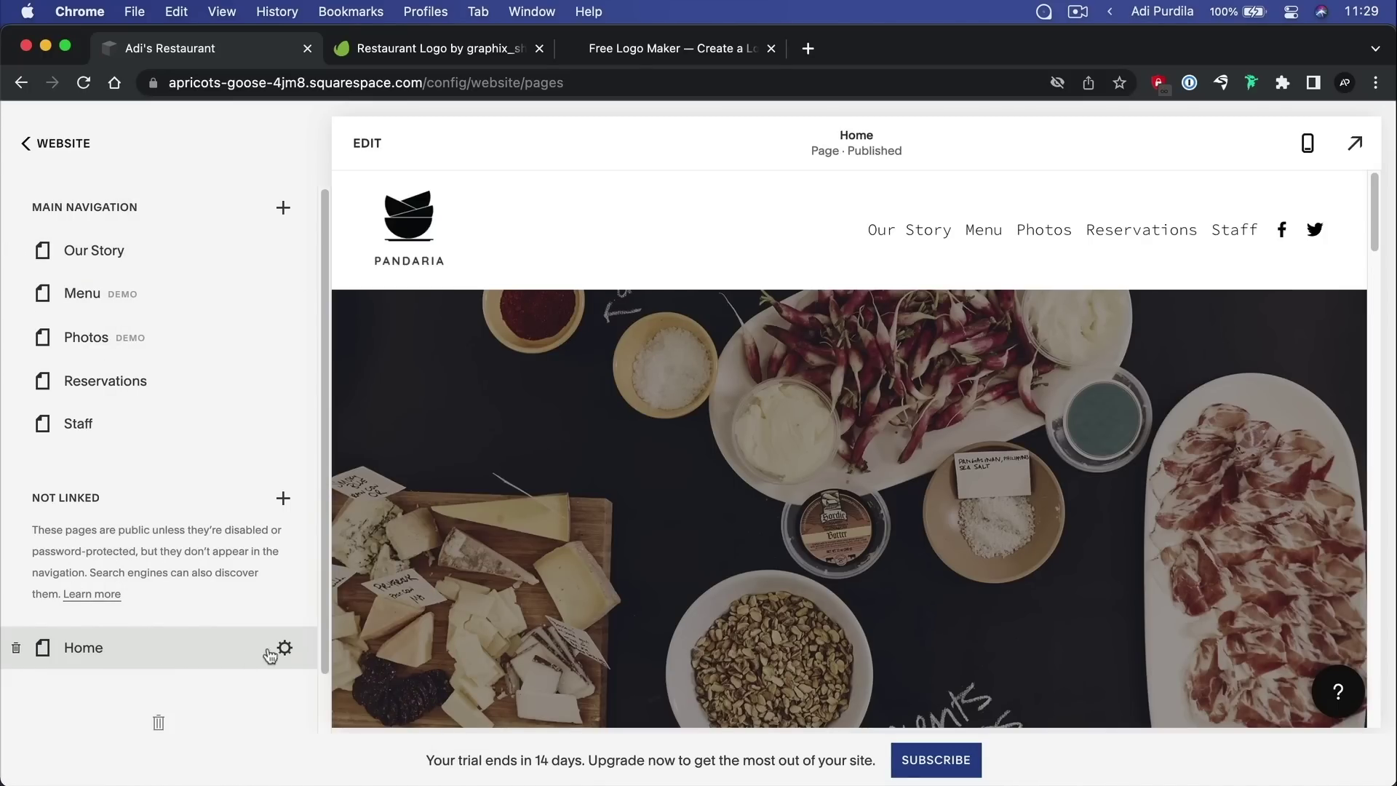
left_click(283, 497)
left_click(253, 195)
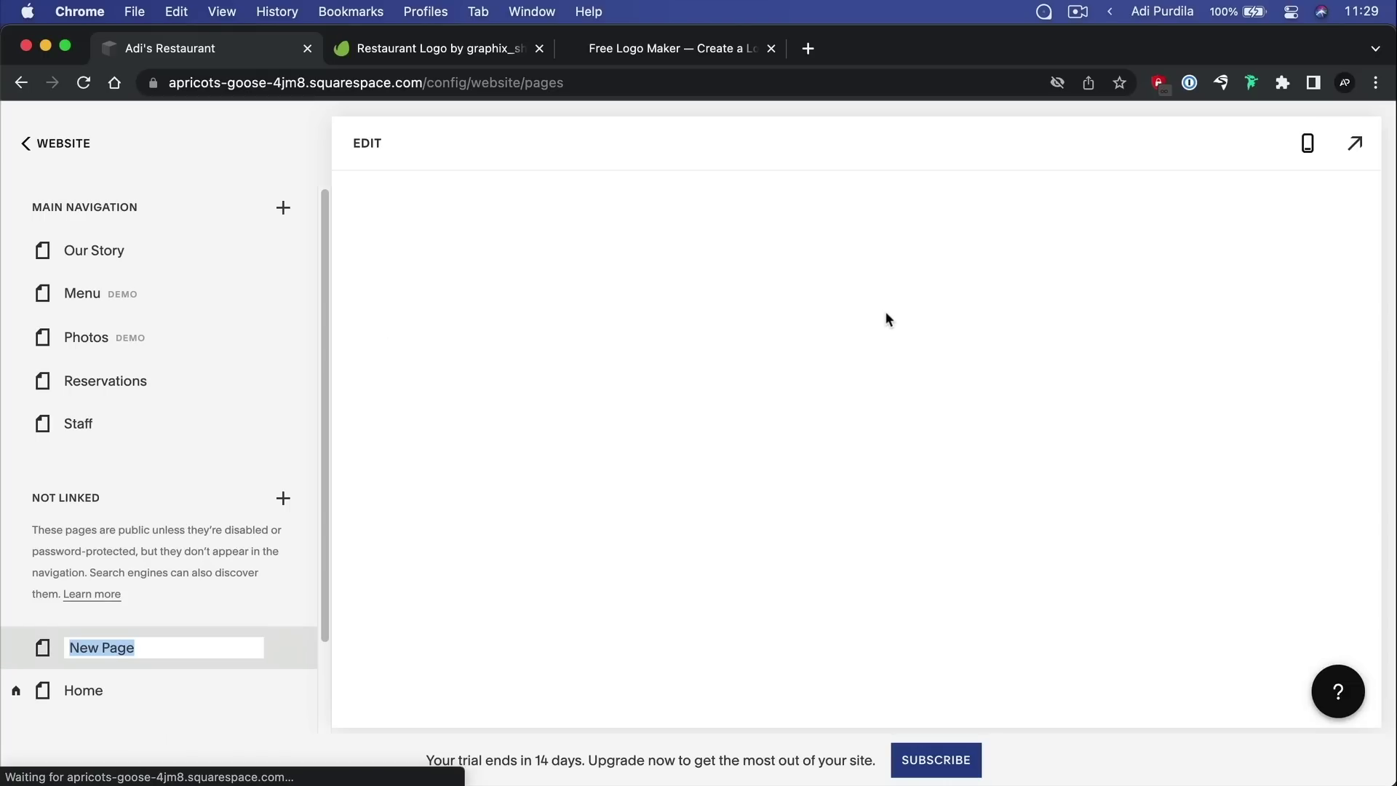
type("Testin")
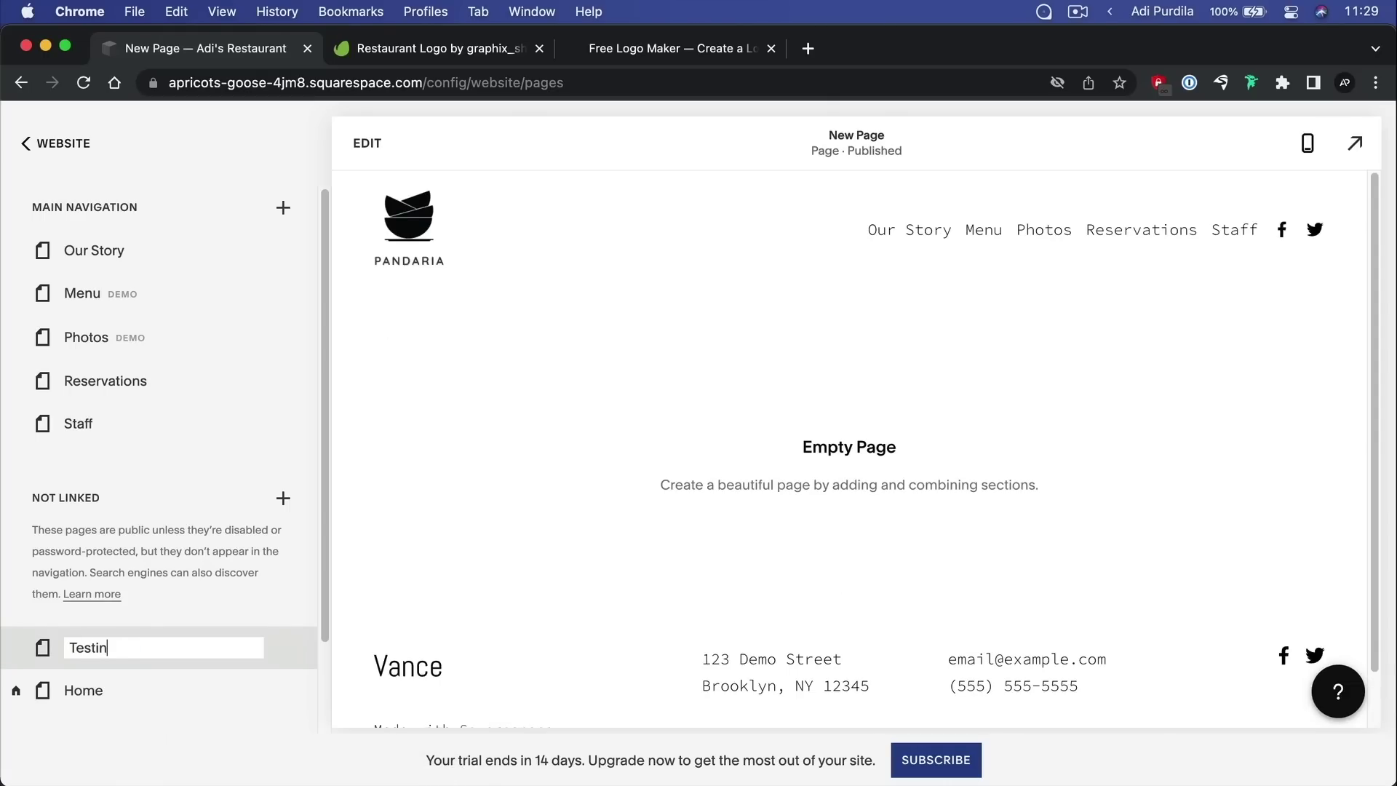
type("g")
key("Return")
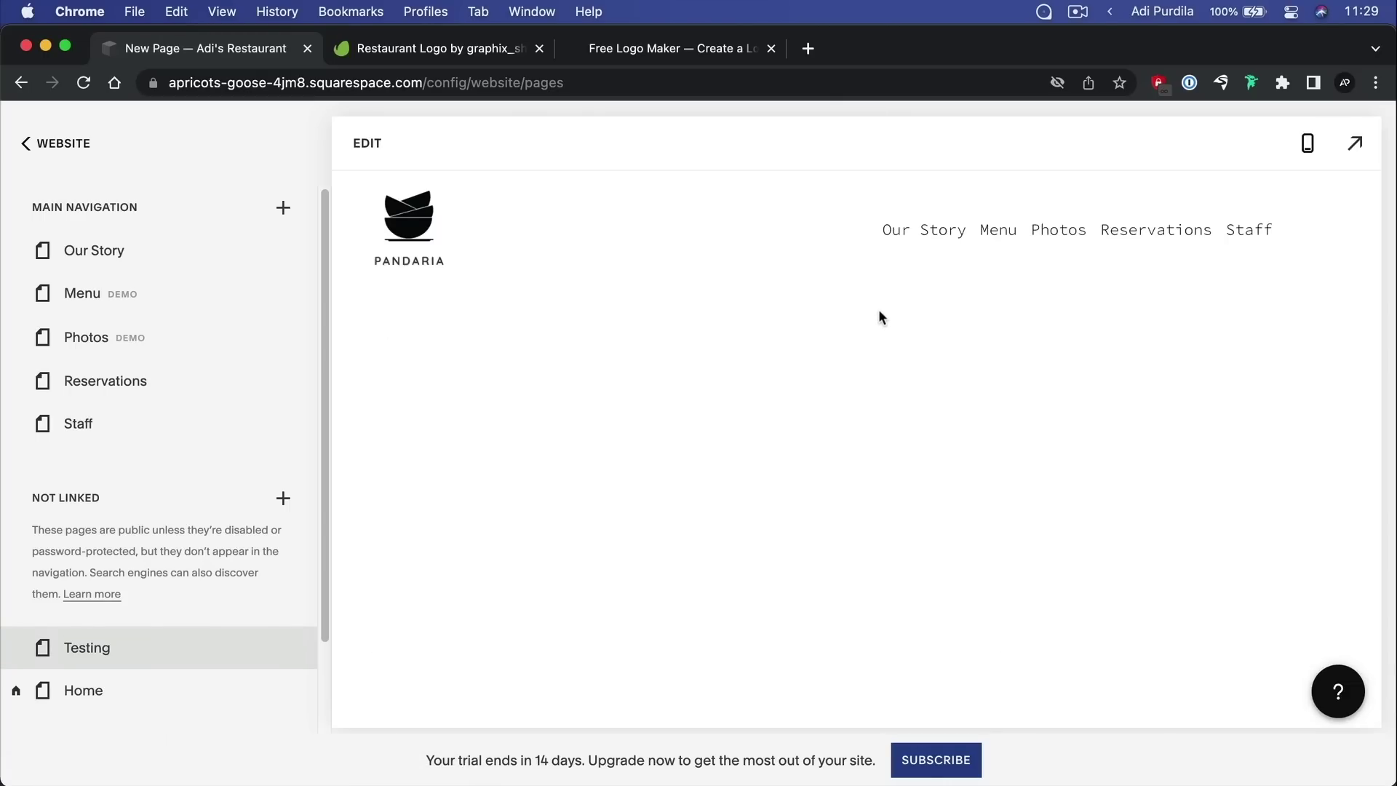
left_click(367, 143)
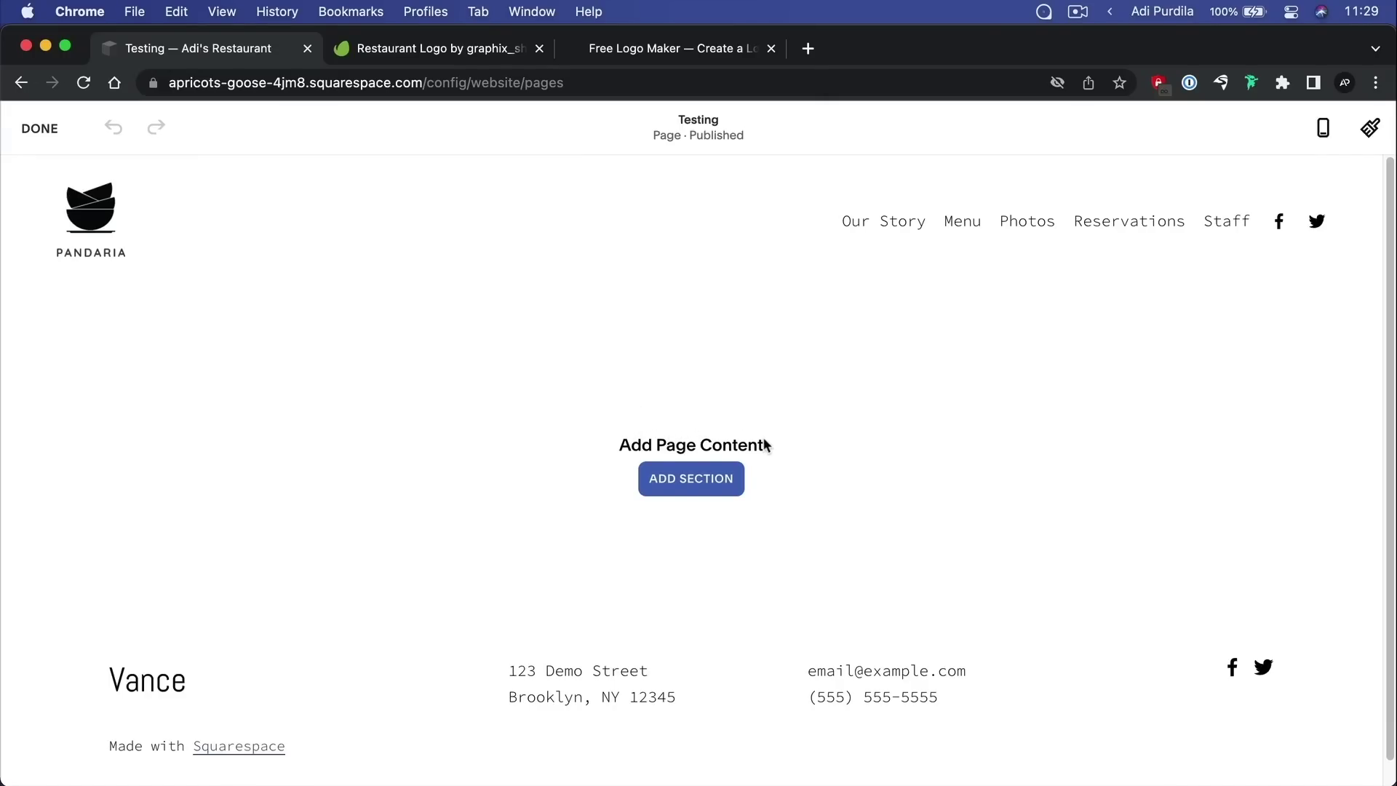
Browse the section templates and add a blank section to the Testing page
left_click(702, 487)
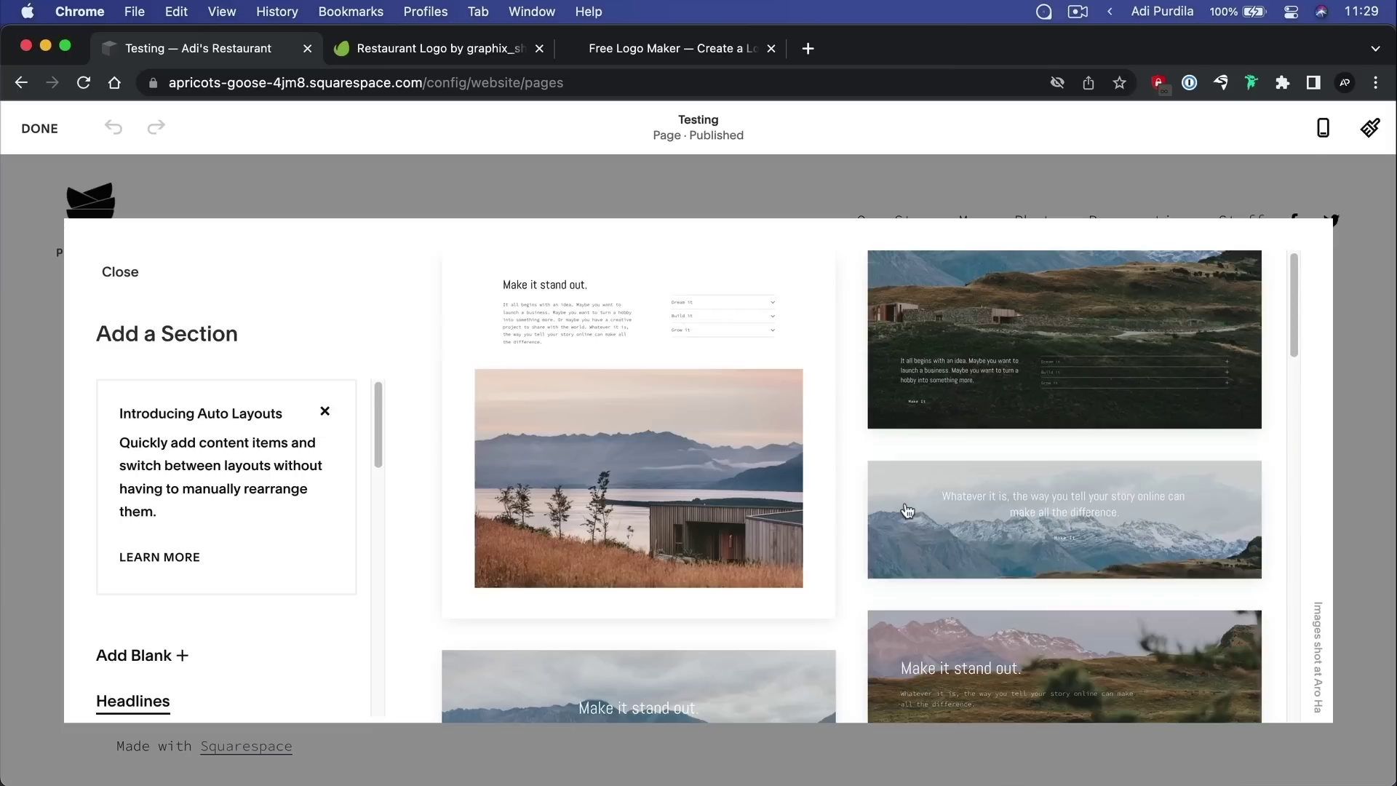
scroll(195, 393, "down", 5)
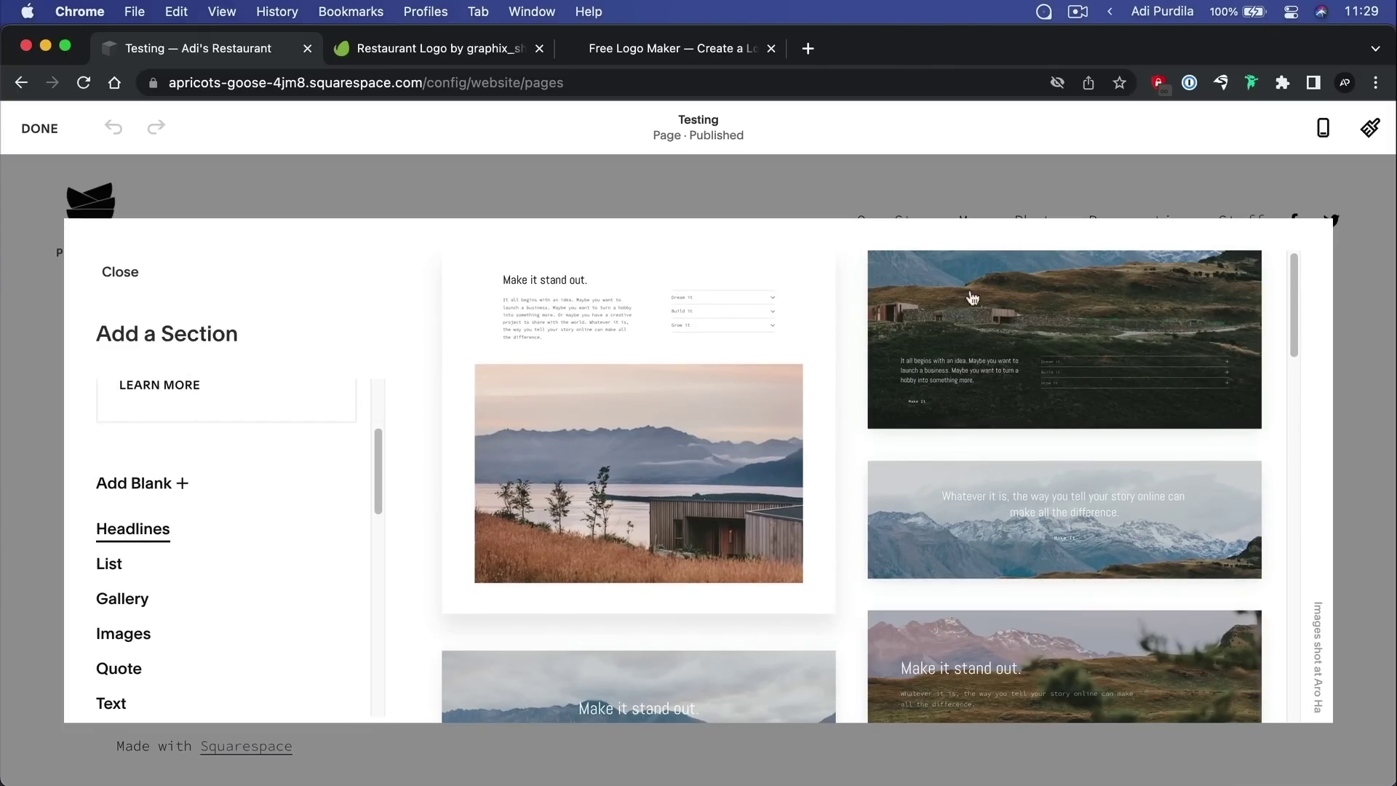
scroll(816, 413, "down", 5)
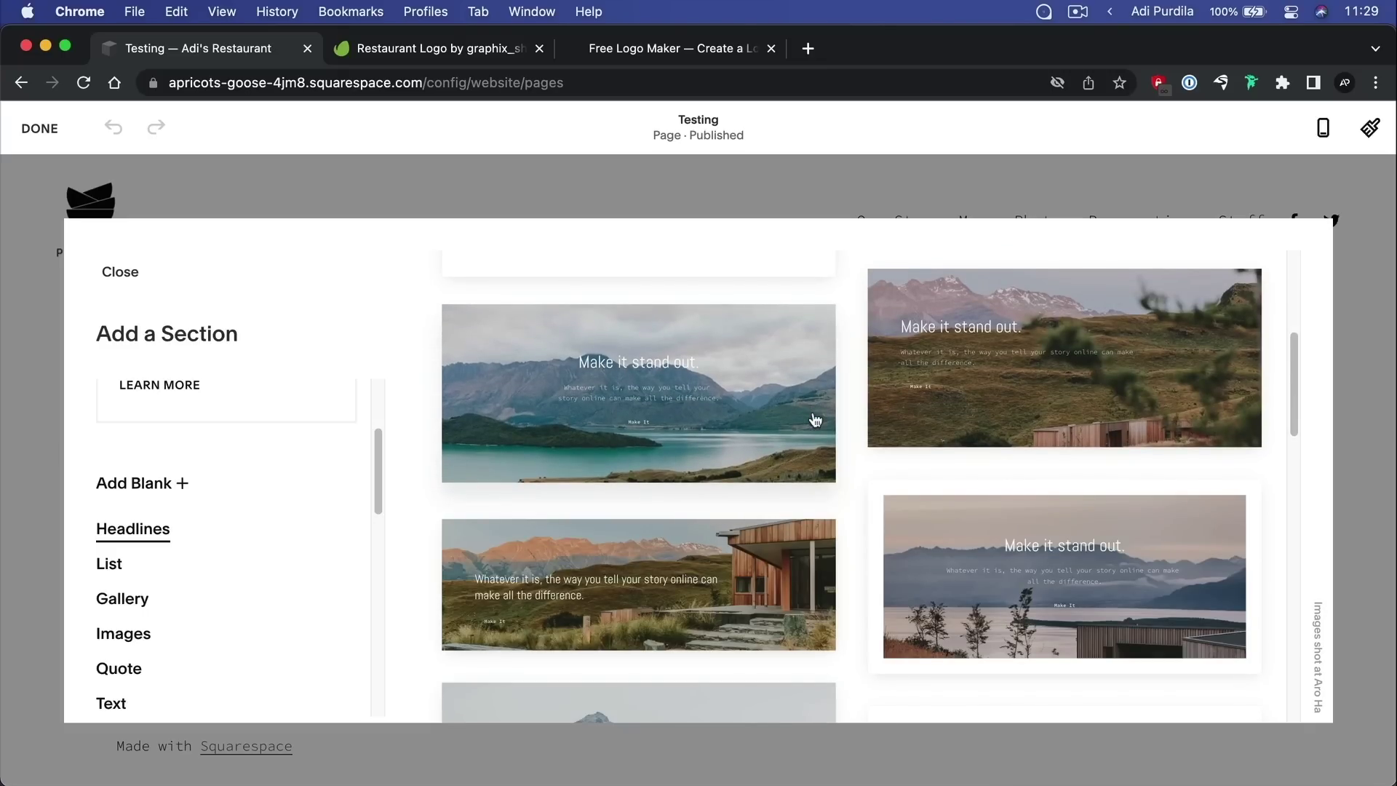
scroll(211, 513, "down", 10)
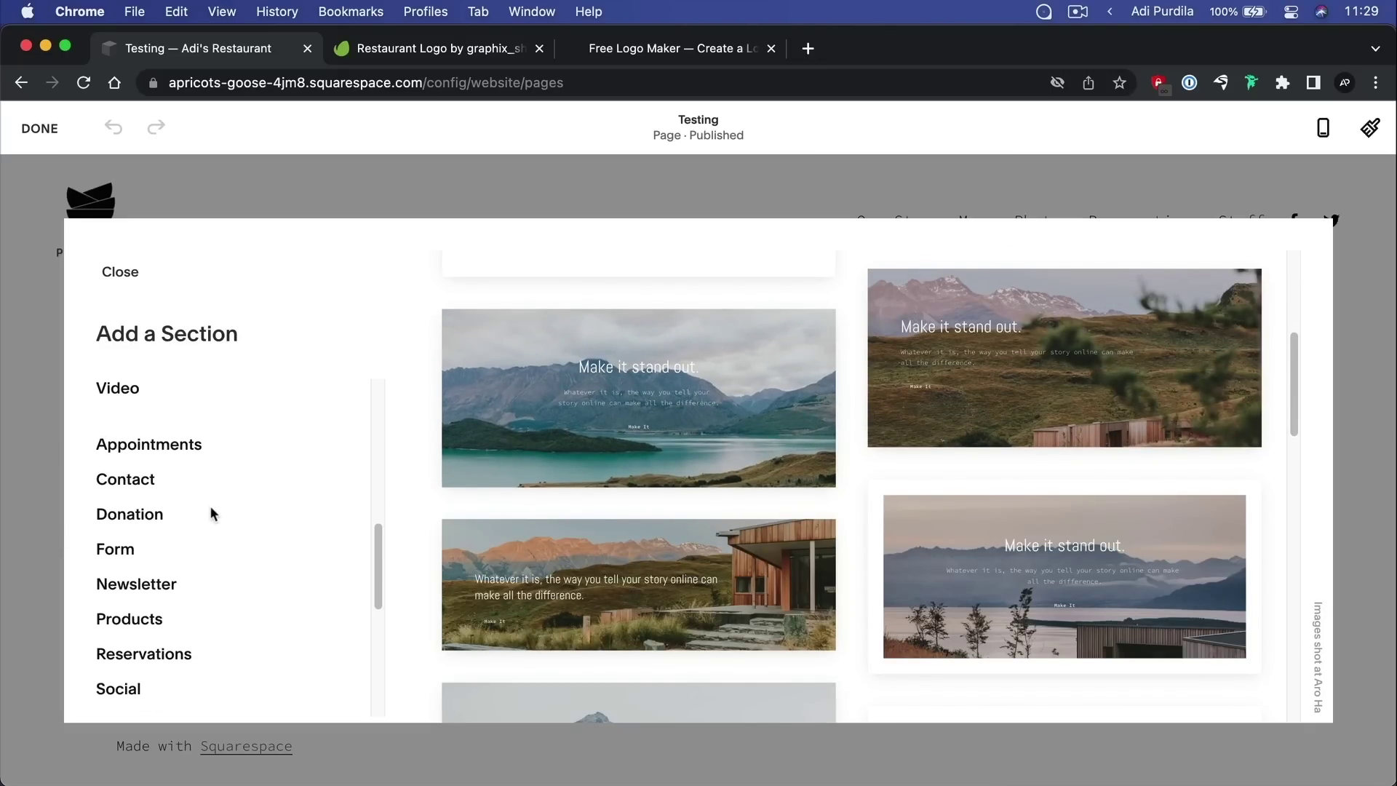
scroll(892, 487, "down", 10)
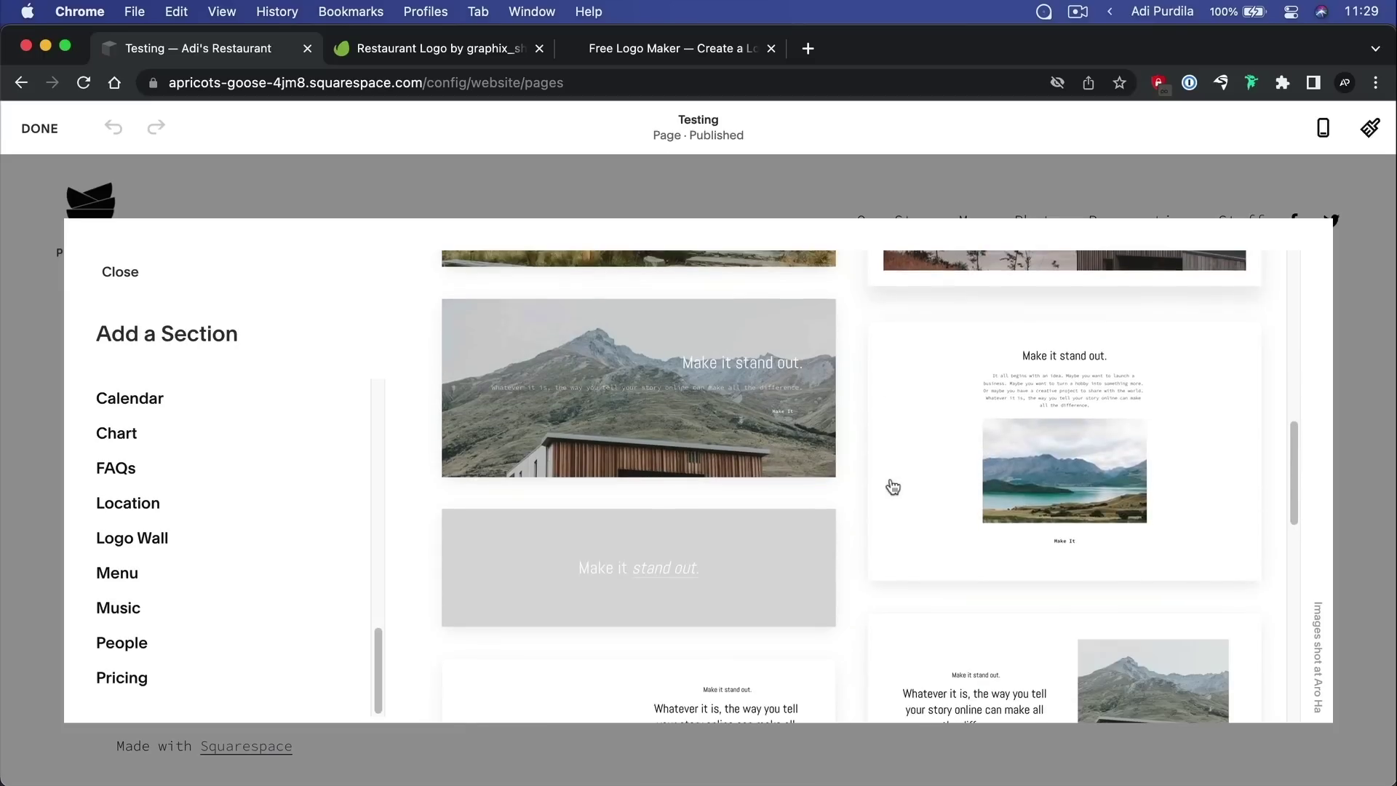
scroll(892, 487, "up", 10)
scroll(156, 480, "up", 10)
scroll(182, 514, "down", 5)
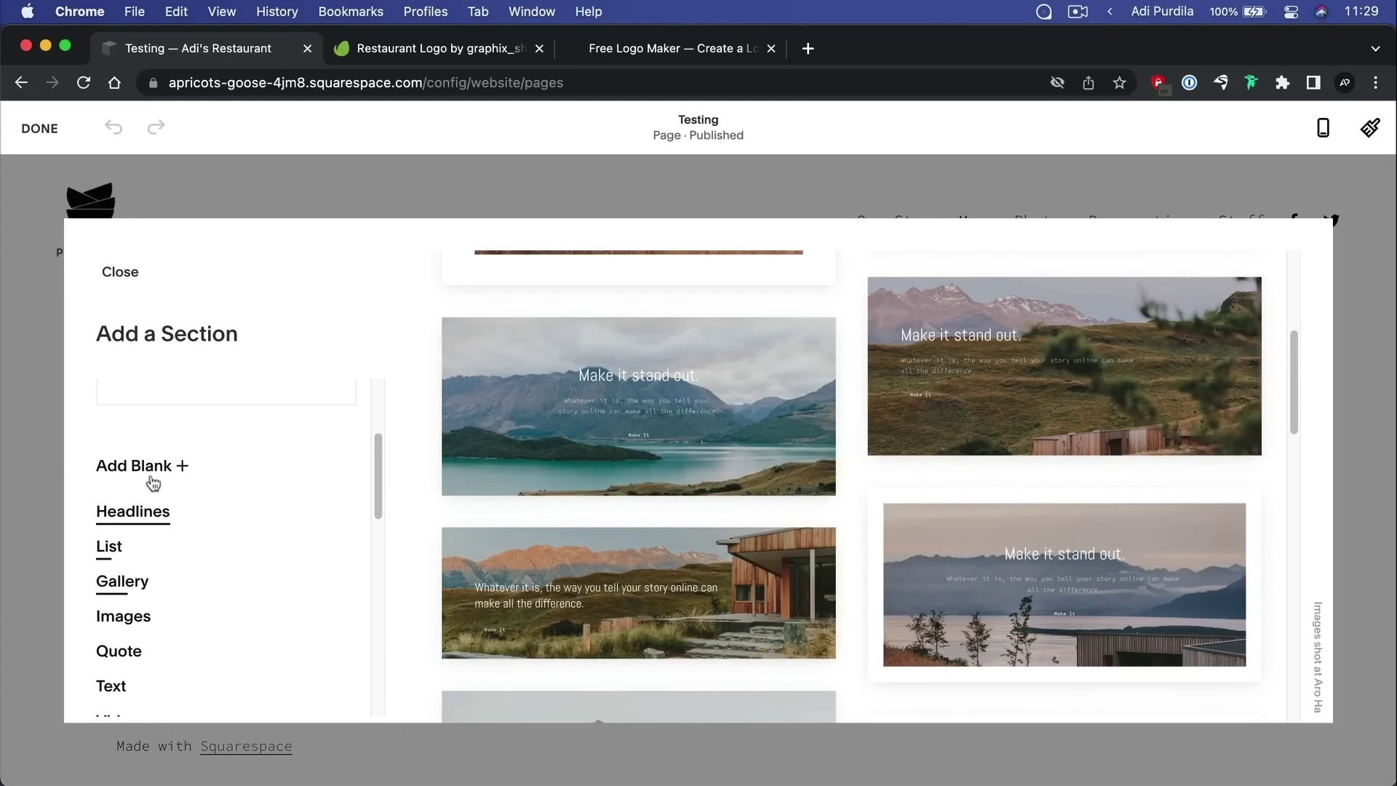
left_click(499, 560)
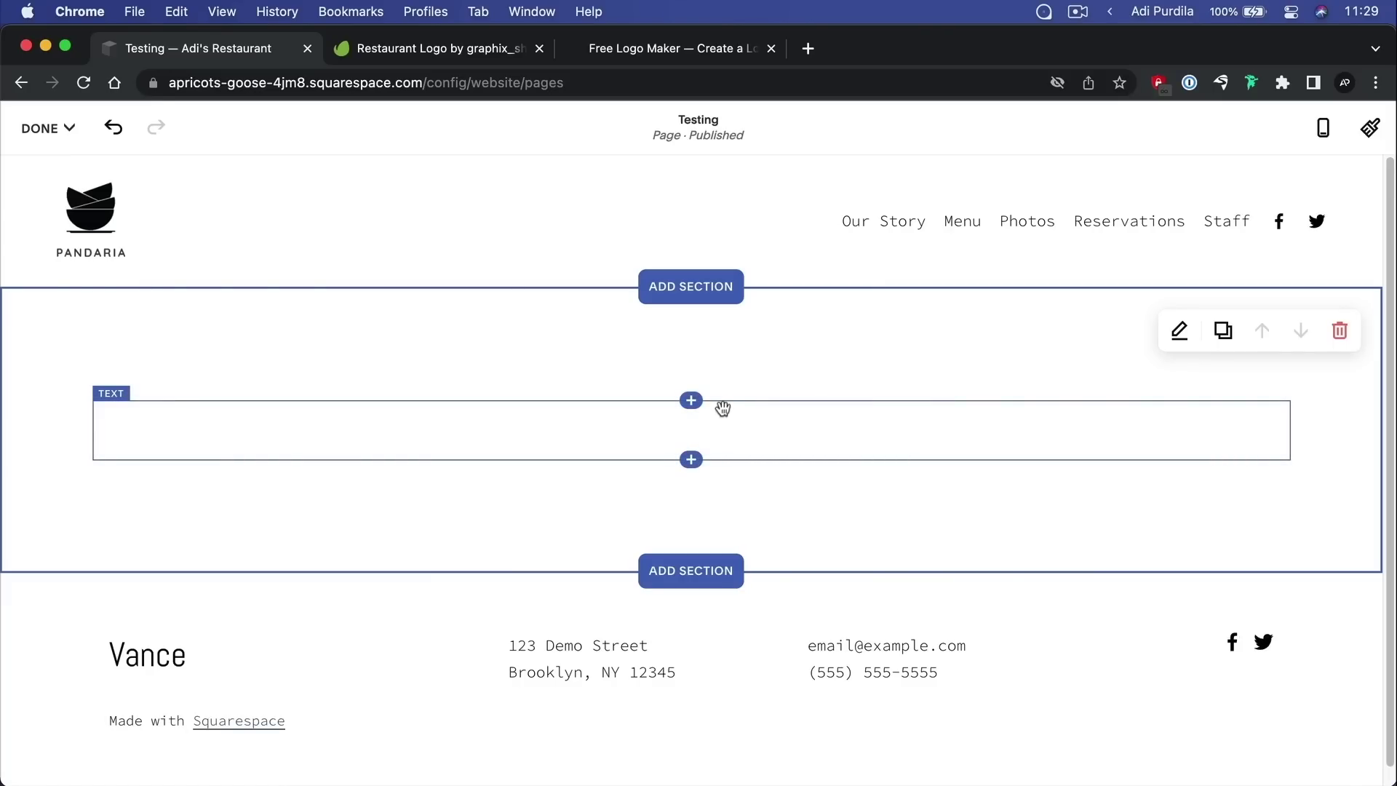
Insert a Text block reading 'This is a title', styled as a centred Heading 1
left_click(691, 401)
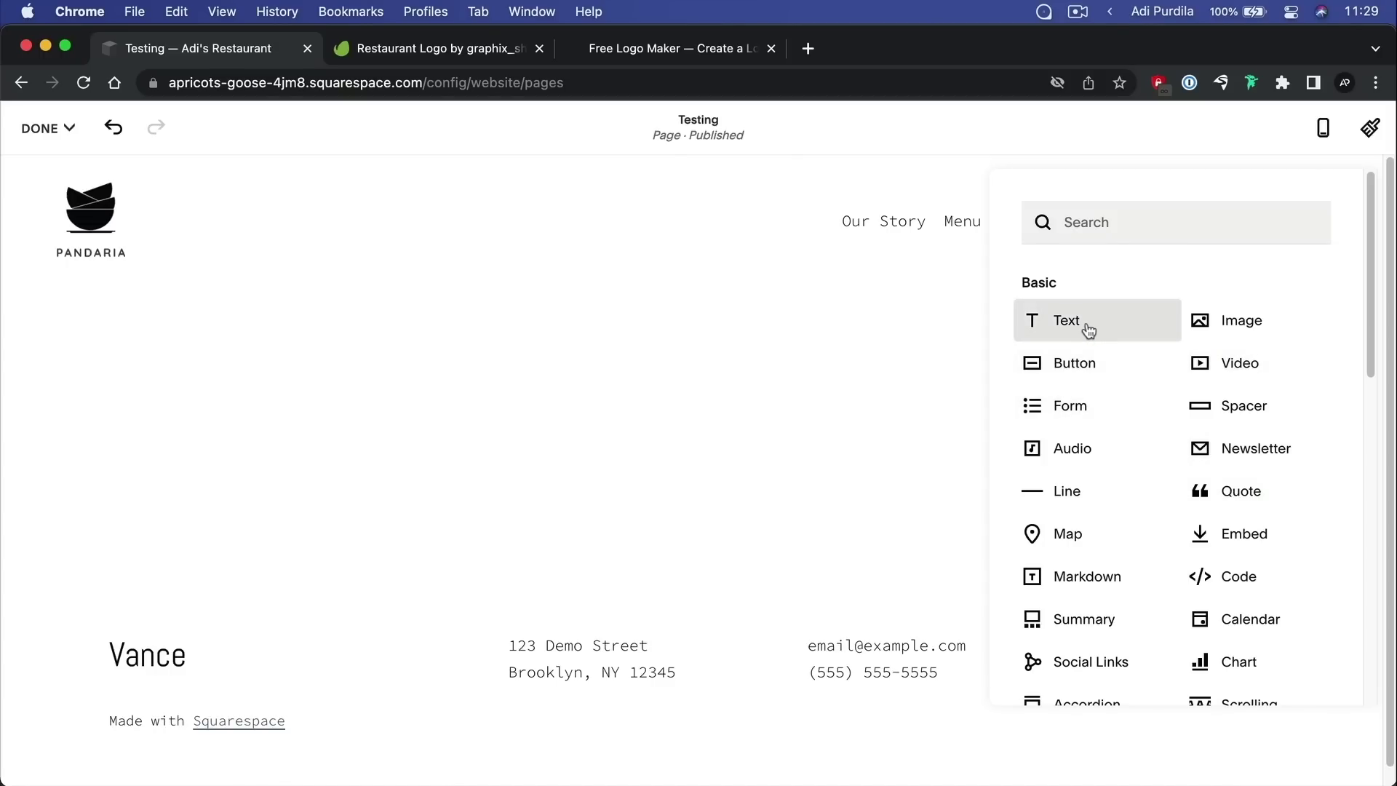
left_click(1098, 327)
type("This is a title")
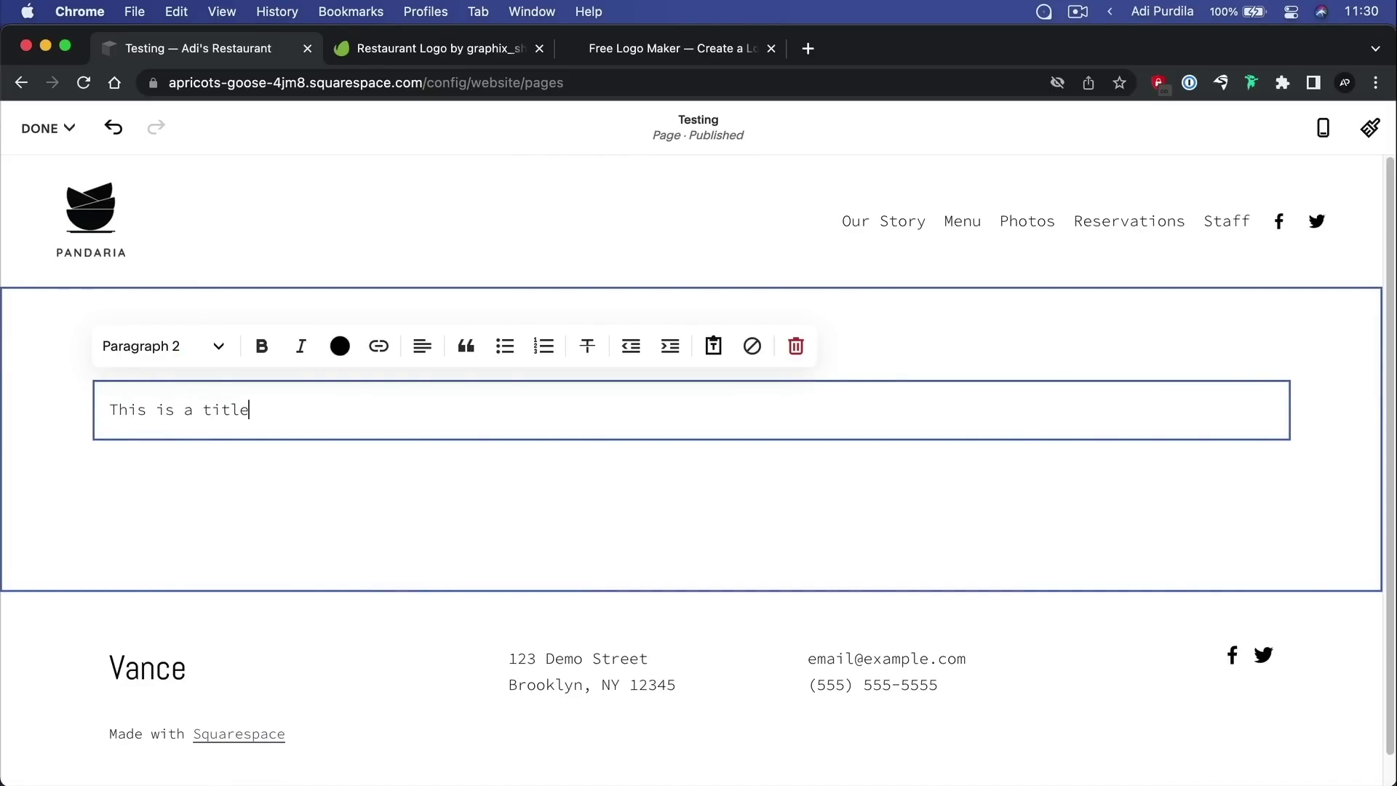
left_click(196, 345)
left_click(175, 396)
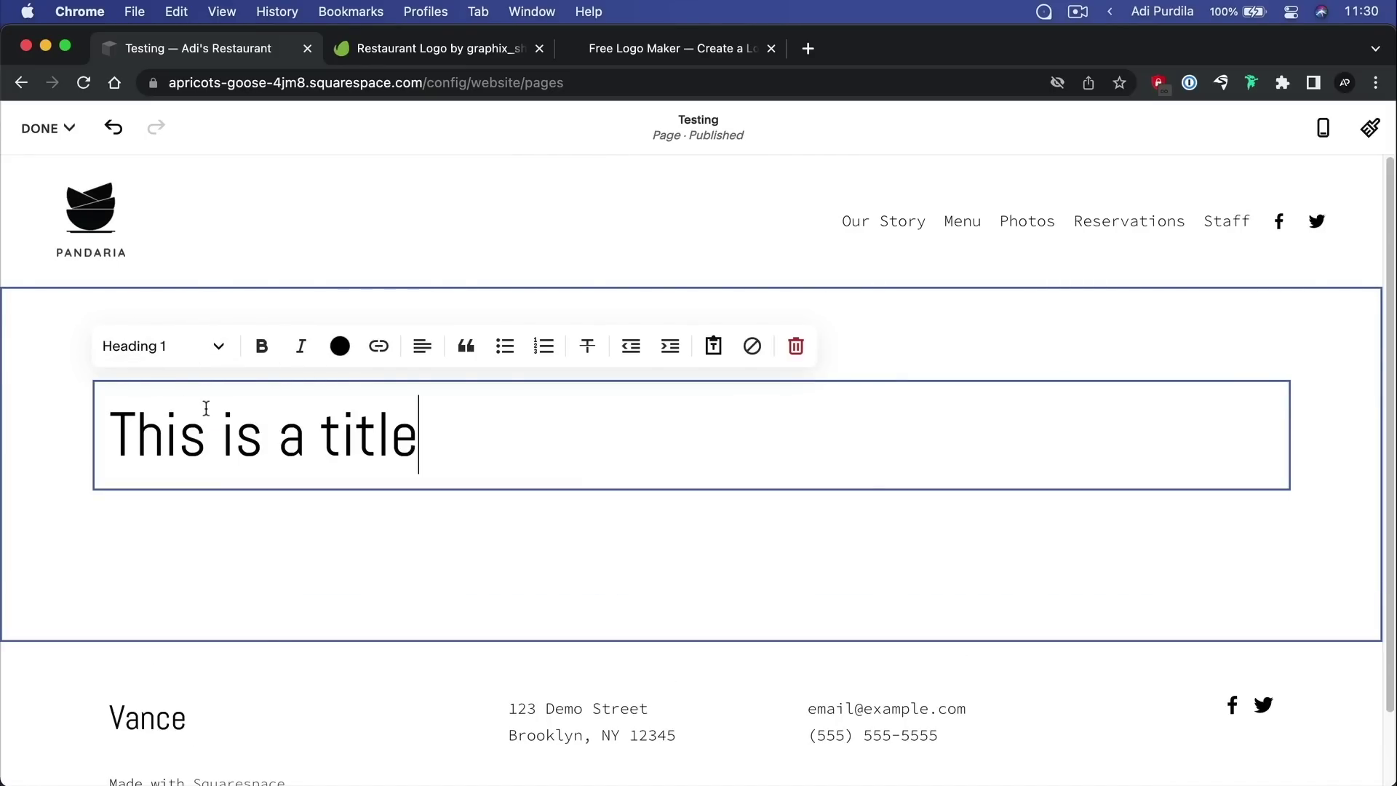
left_click(262, 346)
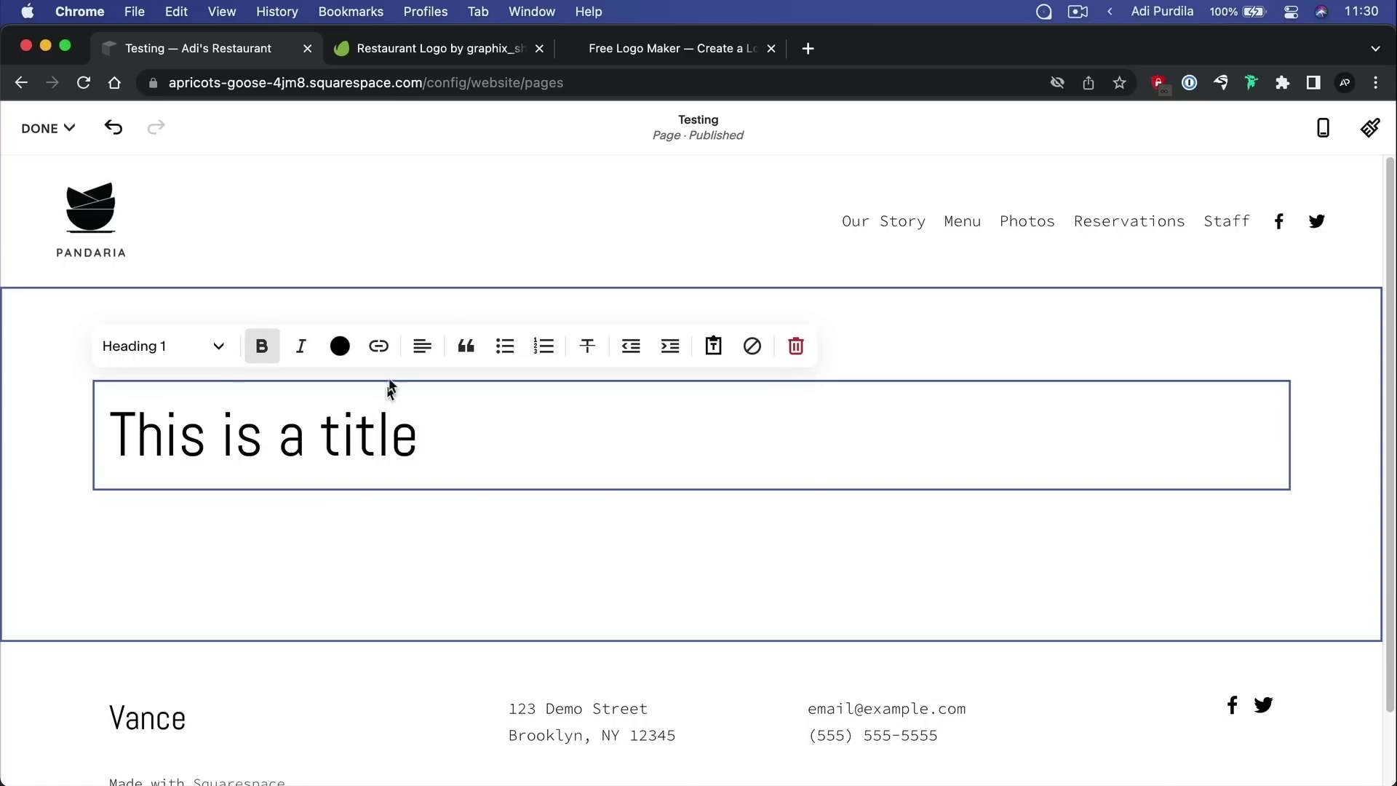
left_click(423, 346)
left_click(423, 394)
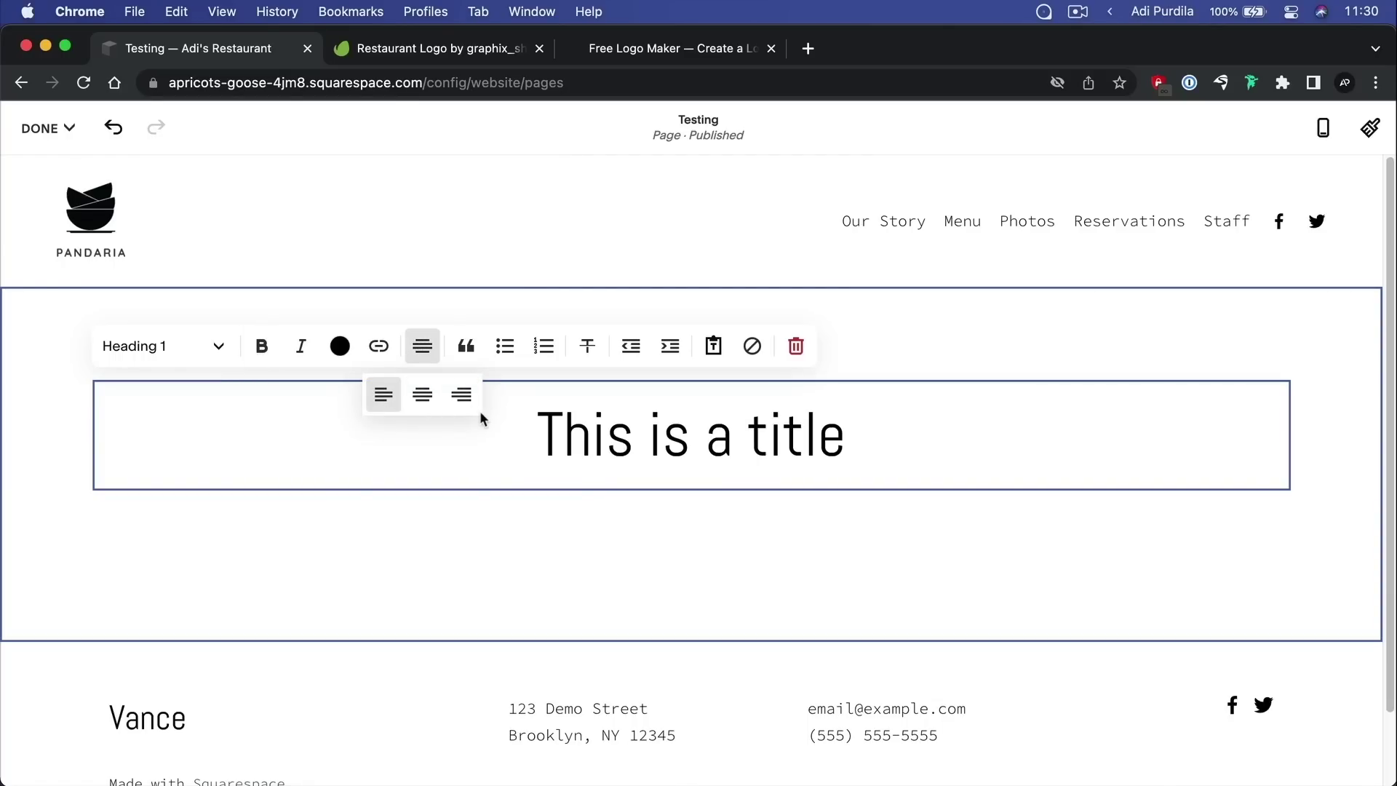
left_click(724, 522)
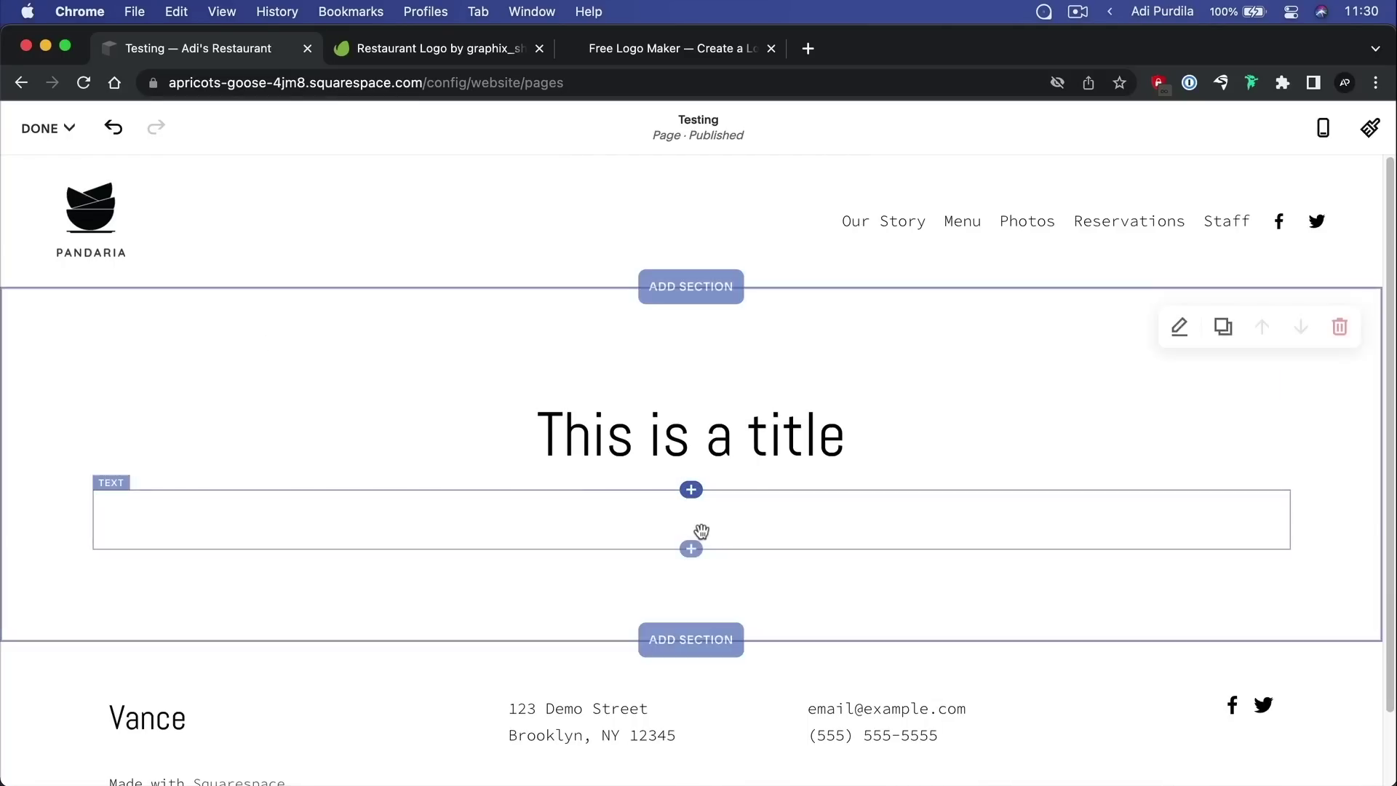
Delete the leftover empty text block and bring up the block list below the title
left_click(714, 522)
left_click(796, 455)
left_click(801, 501)
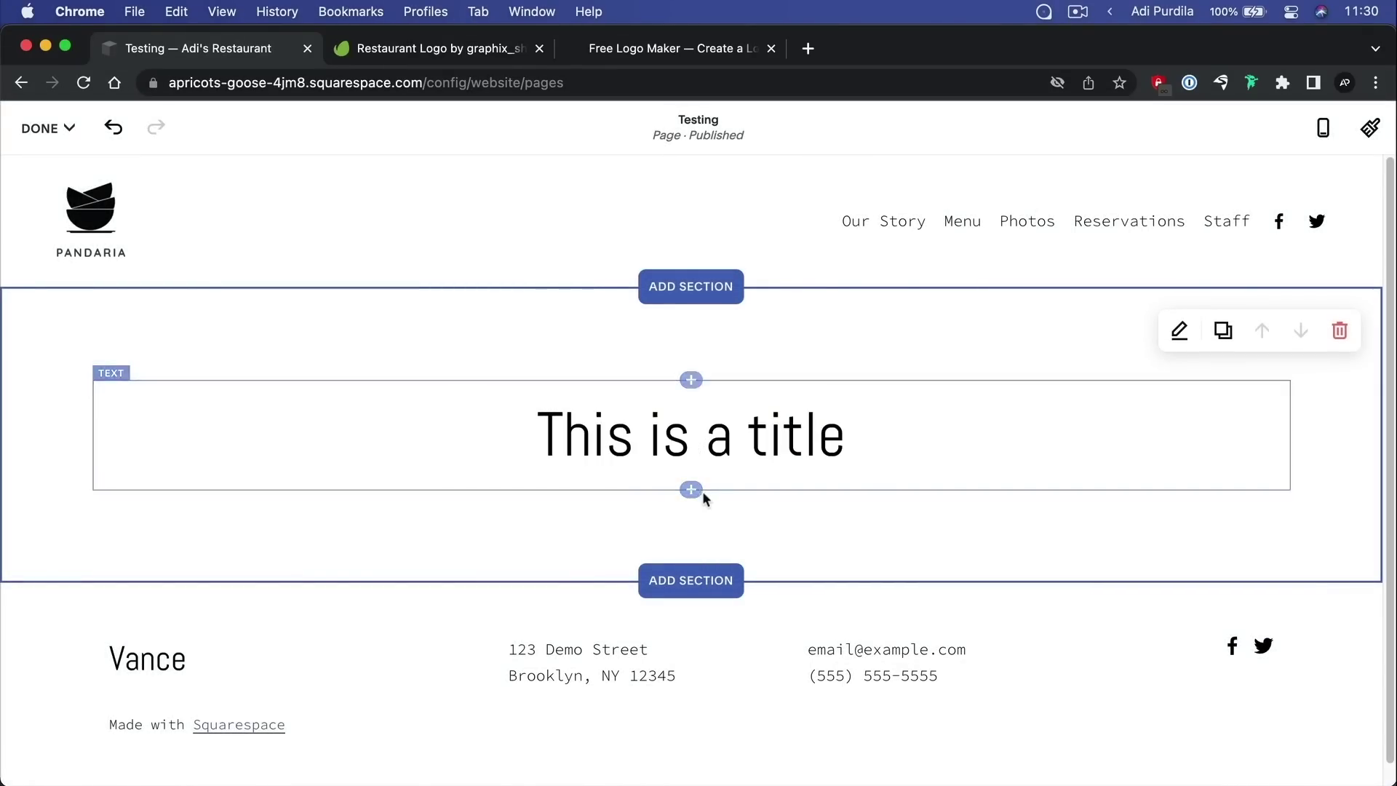
left_click(692, 490)
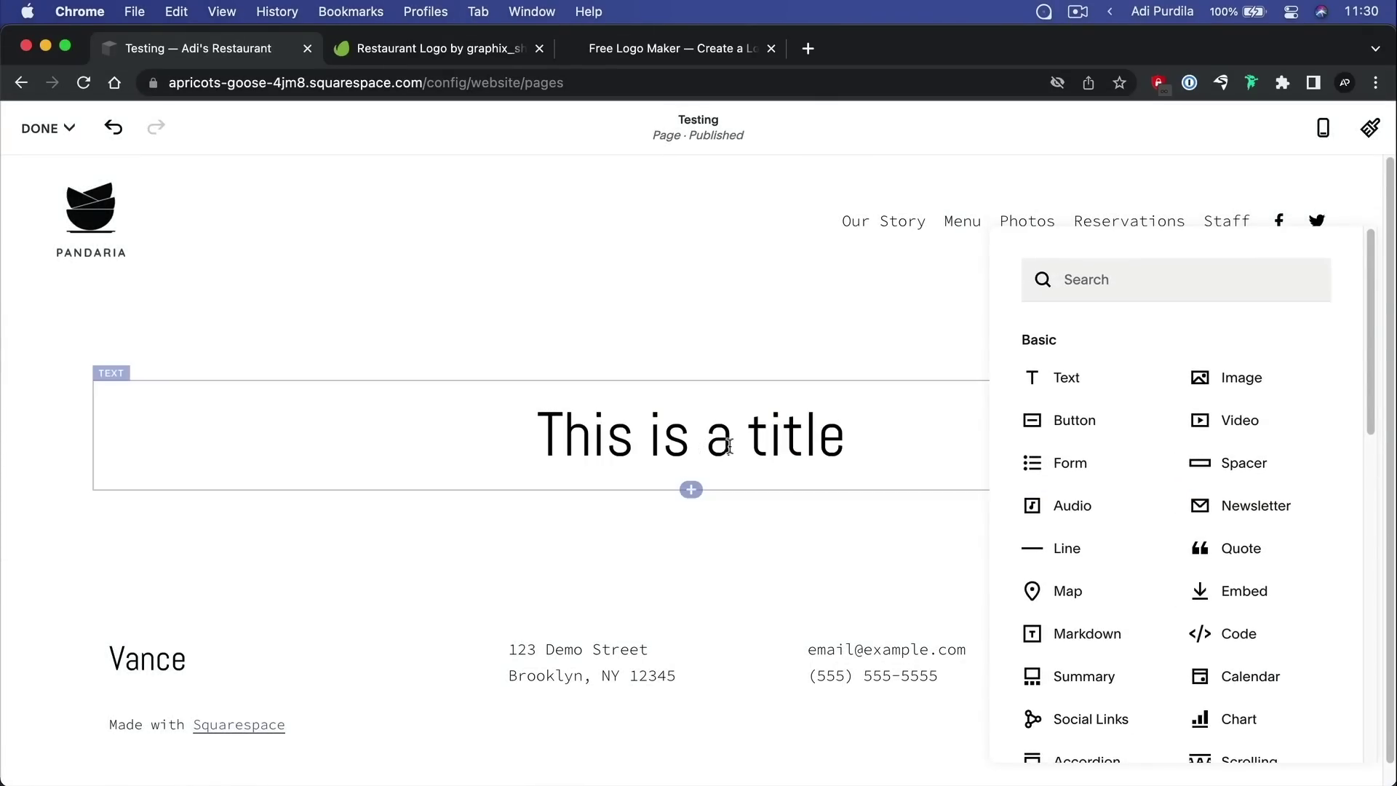
Add a Line divider under the title and a text block reading 'This is column 1.'
left_click(1095, 552)
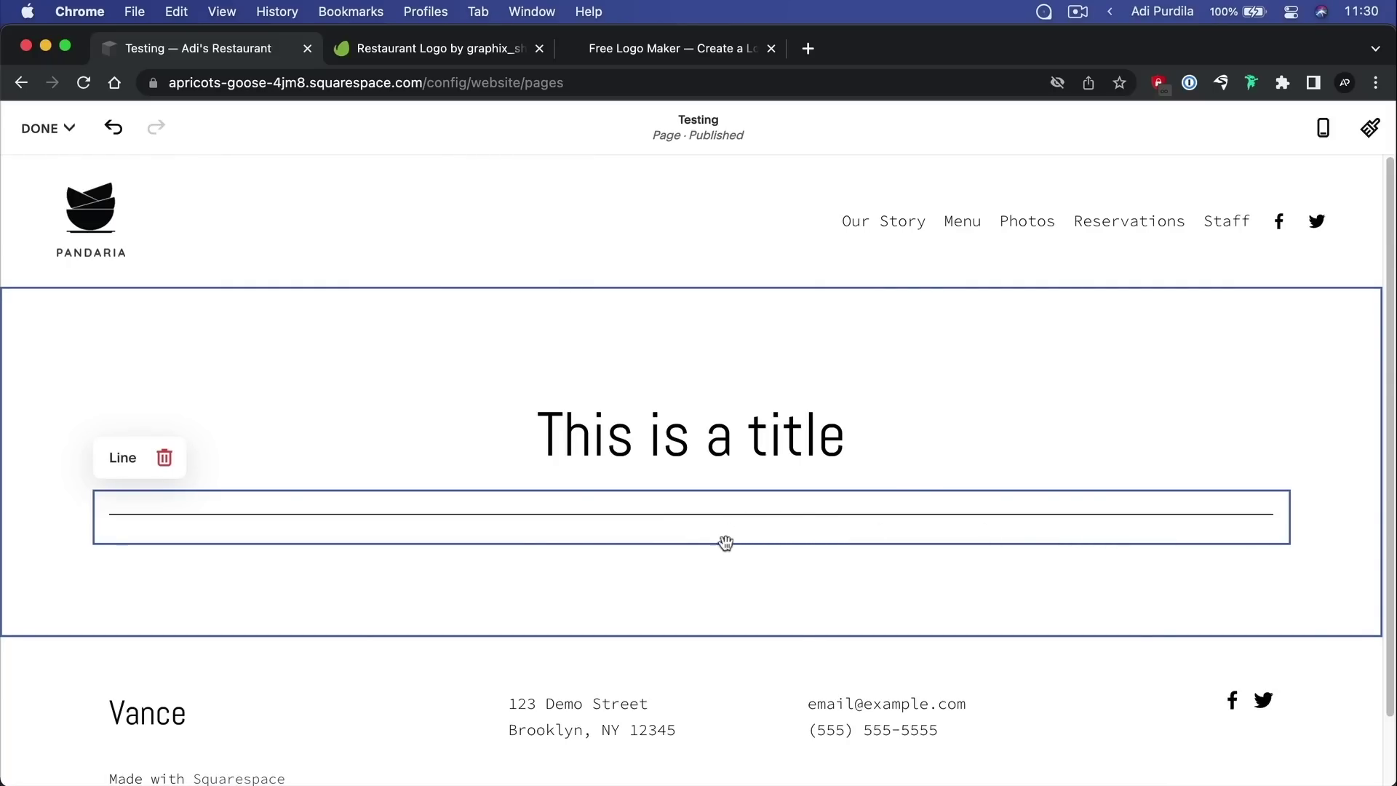
left_click(691, 543)
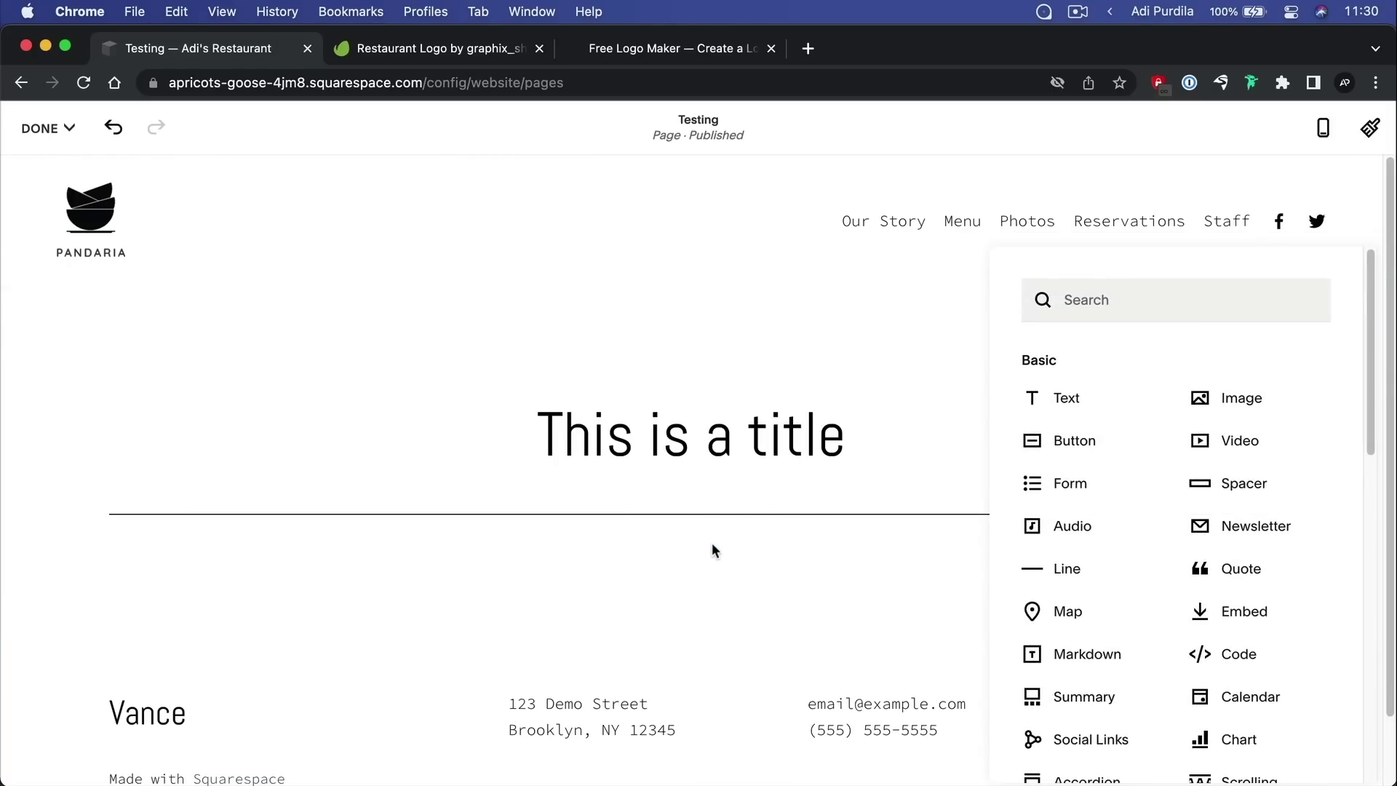
scroll(1171, 496, "down", 5)
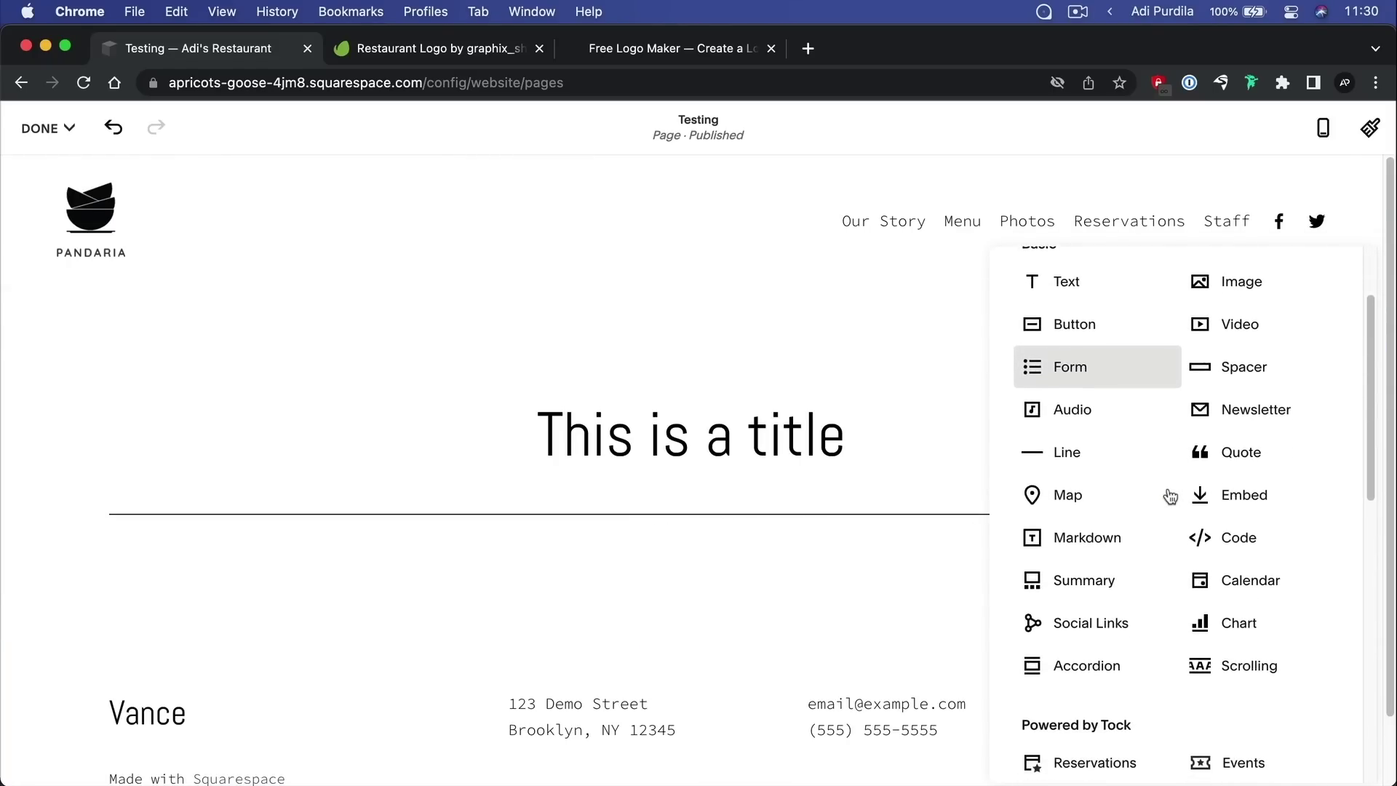
scroll(1171, 497, "down", 1)
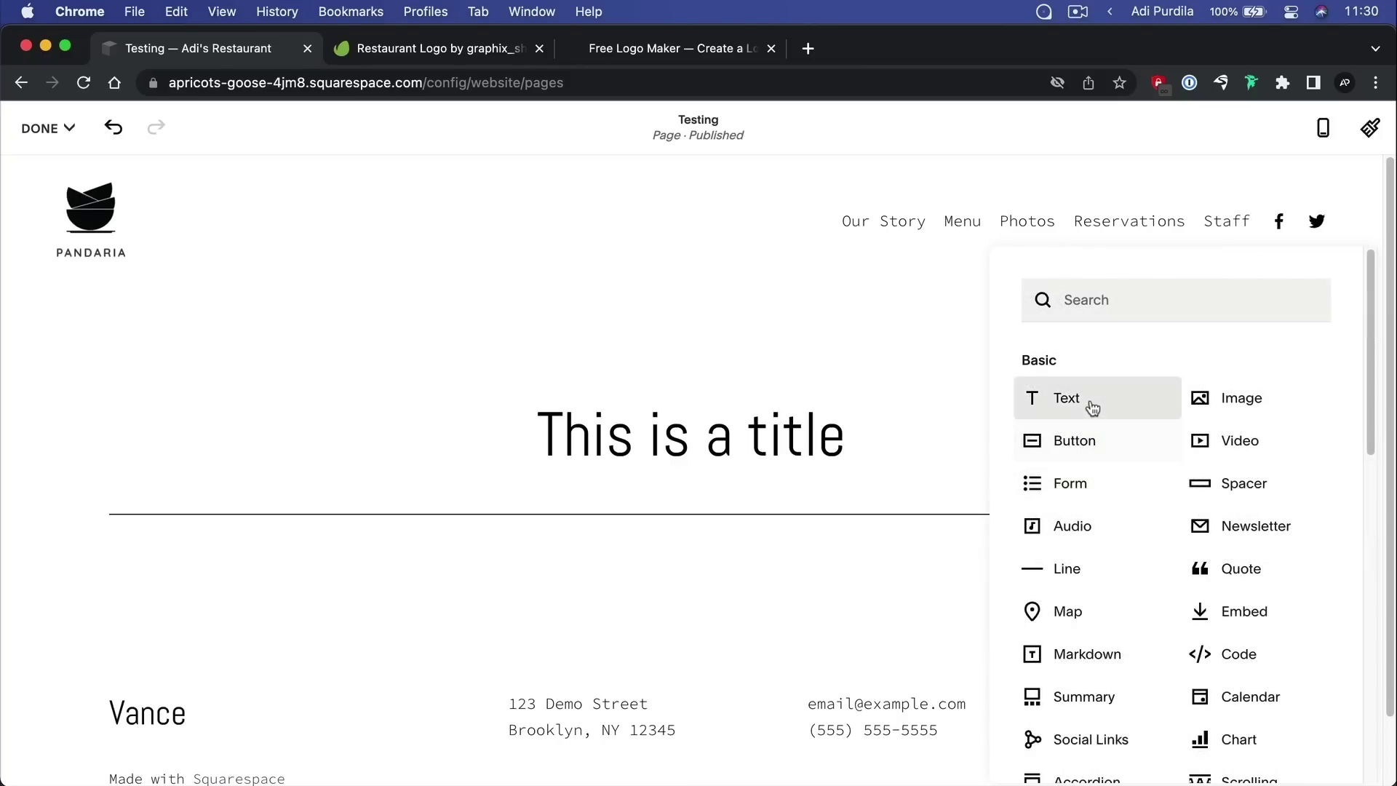
left_click(1094, 404)
type("This is column 1")
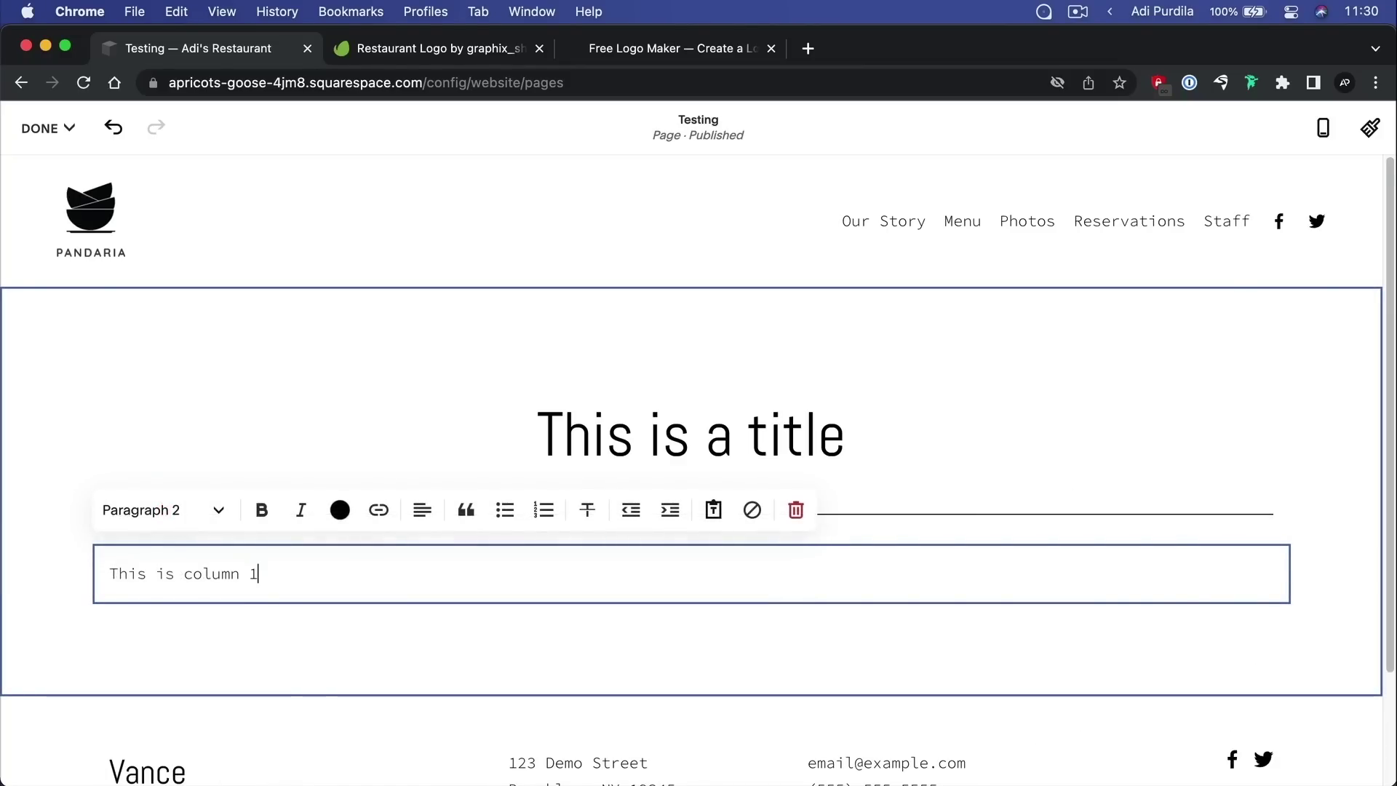
type(".")
left_click(311, 646)
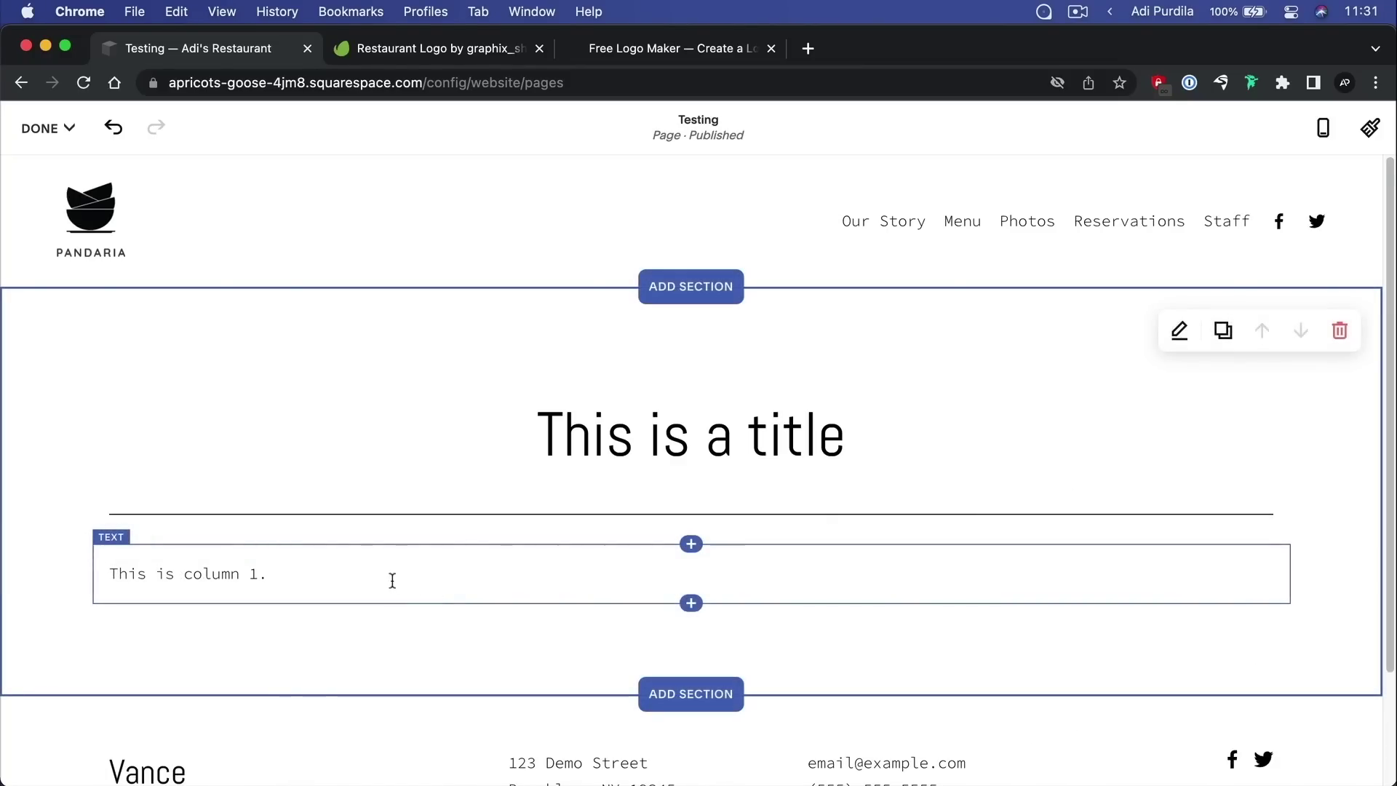
Add a second text block 'This is column 2.' and drag it beside column 1
left_click(690, 604)
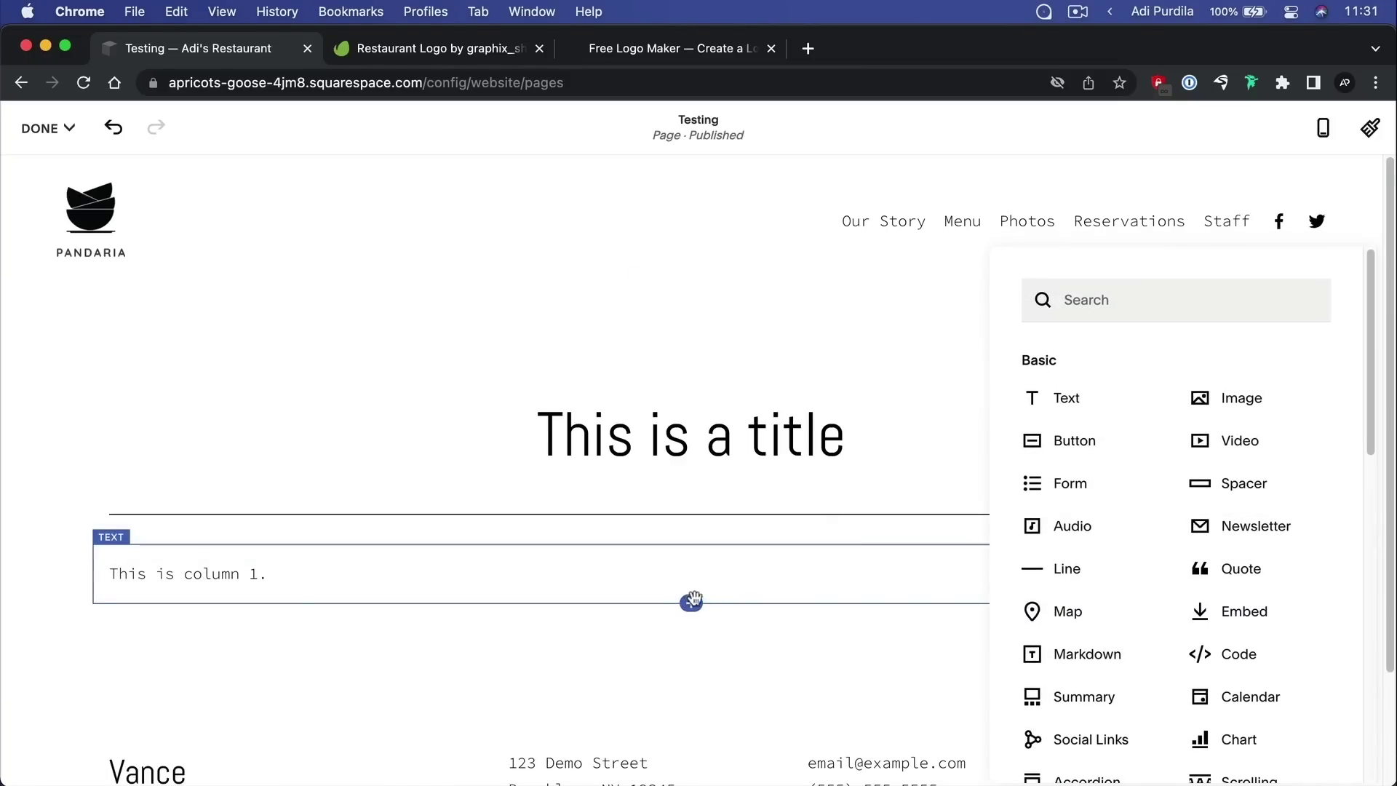
left_click(1104, 409)
type("This is colu")
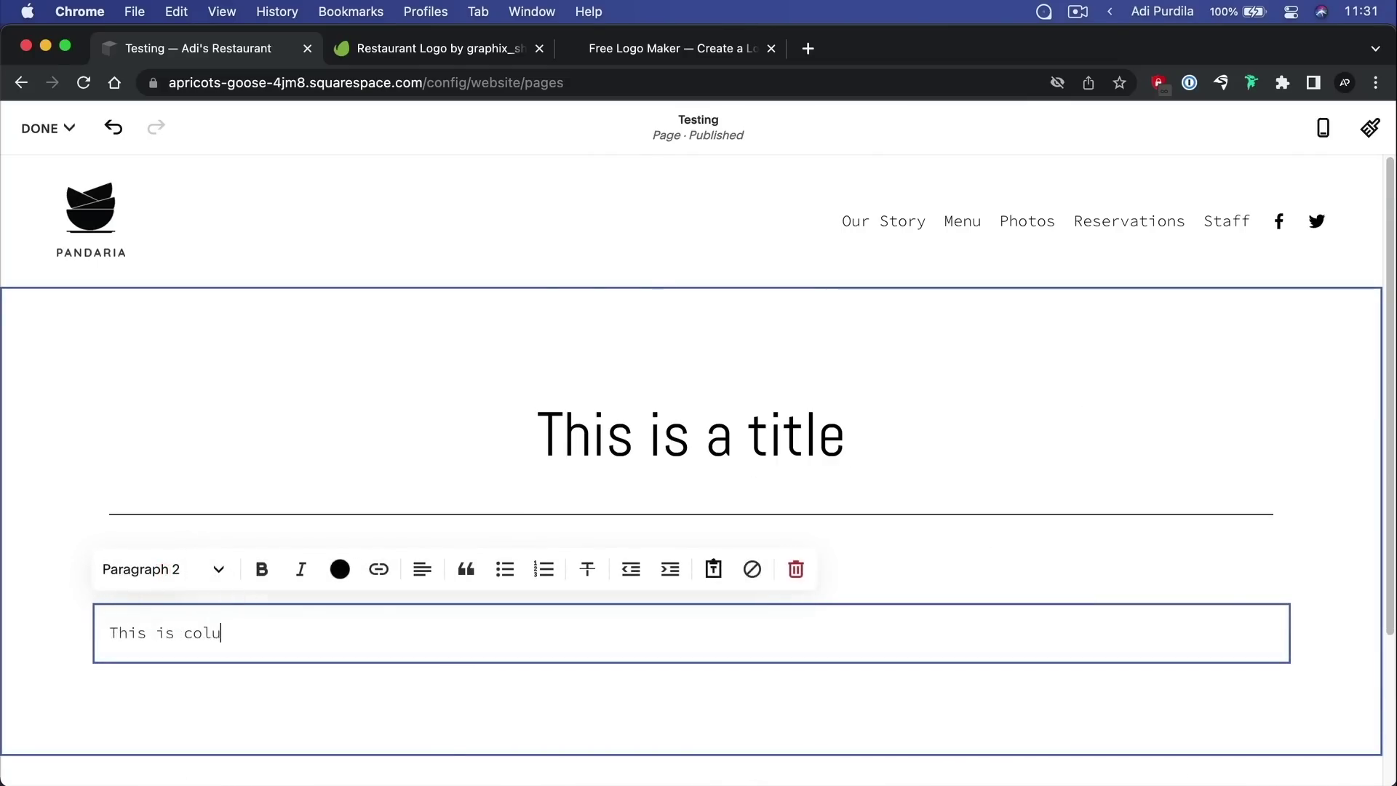
left_click(131, 459)
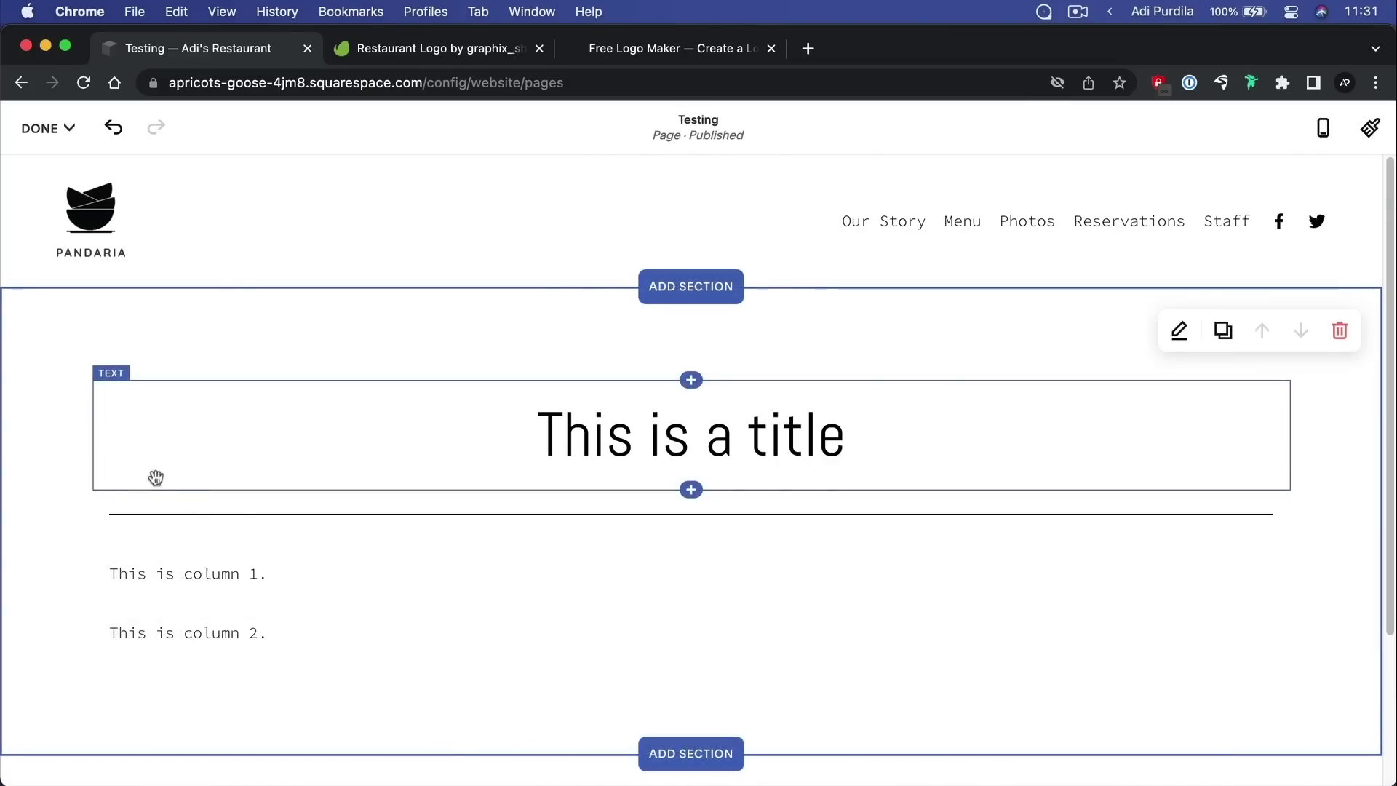
left_click_drag(104, 593, 930, 584)
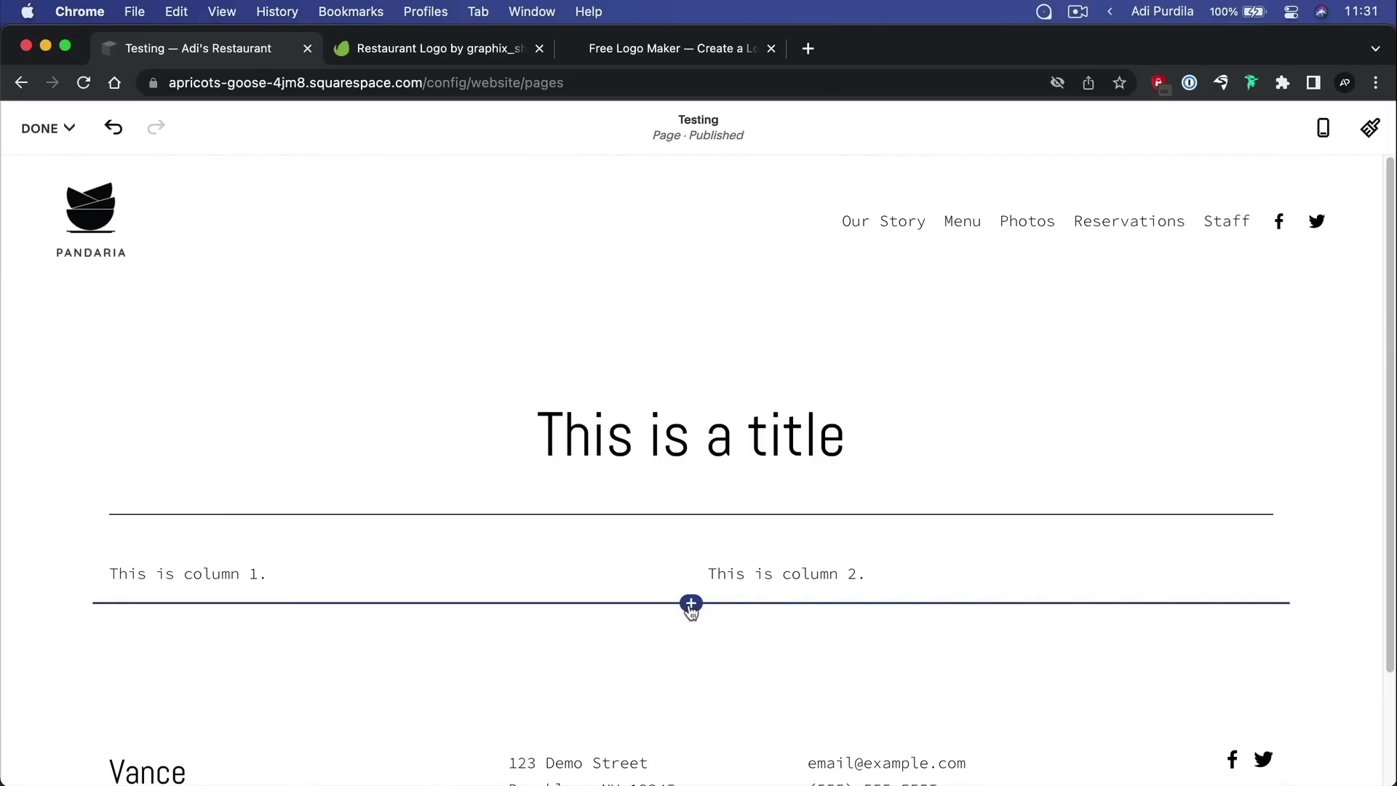
Insert a Spacer block found by searching 'spa' and move it into the columns row
left_click(691, 604)
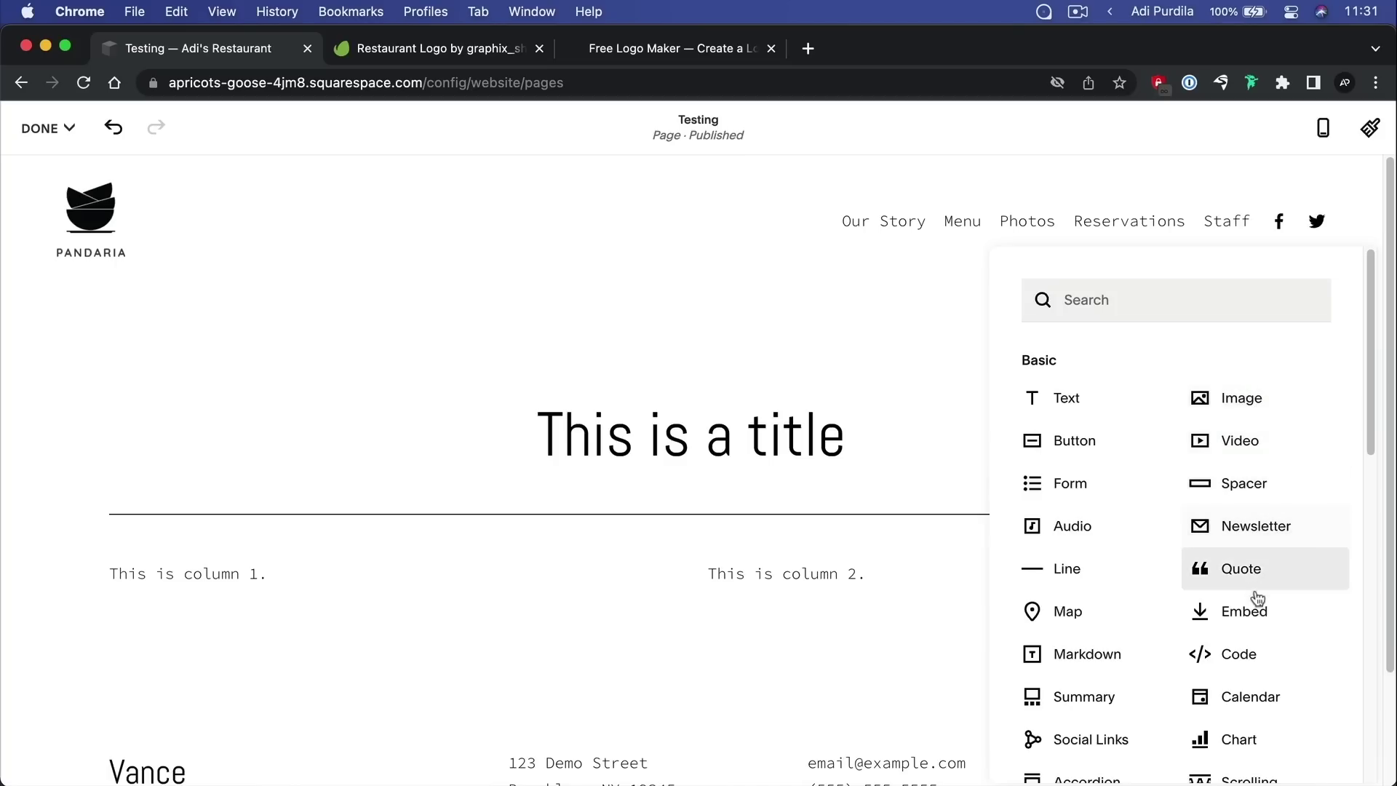
scroll(1133, 636, "down", 1)
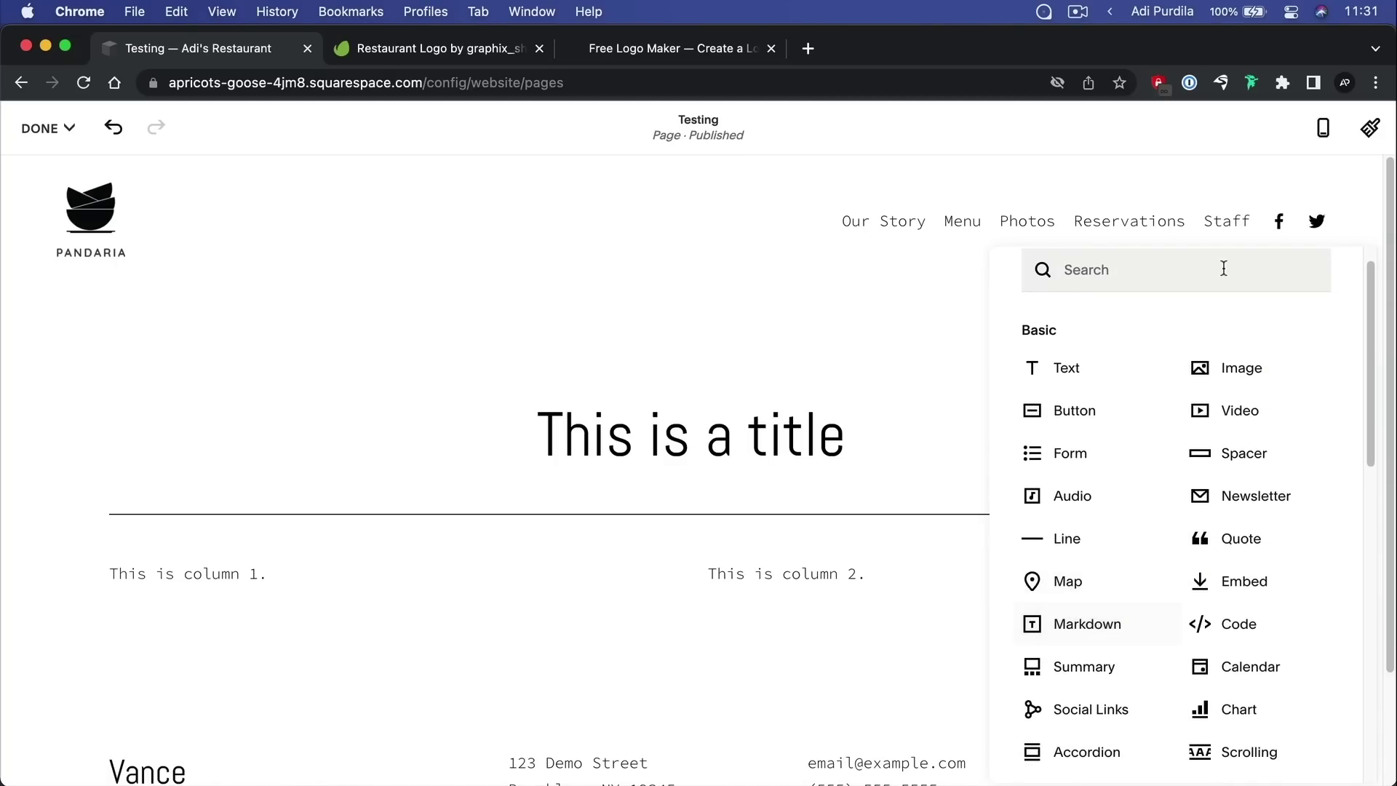
left_click(1137, 277)
type("spa")
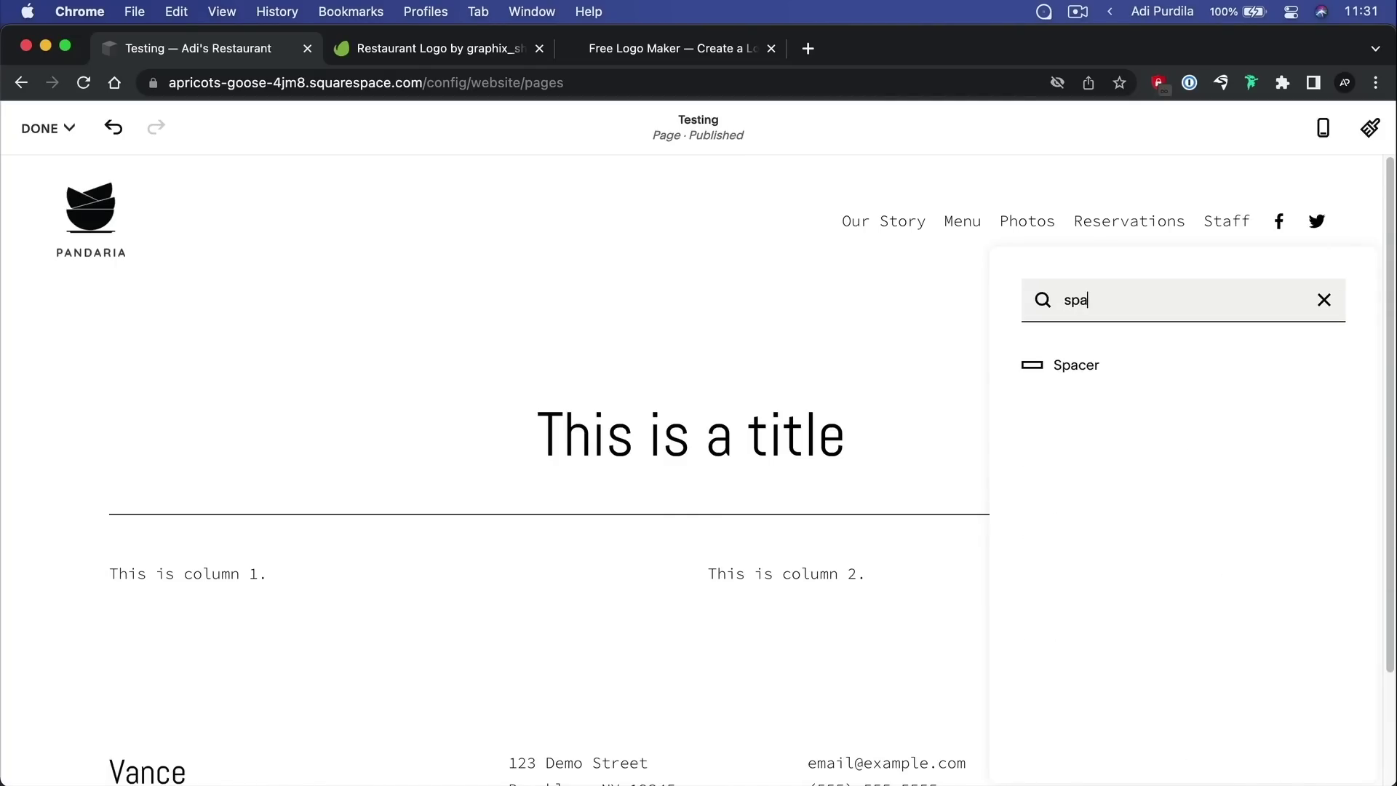
left_click(1099, 366)
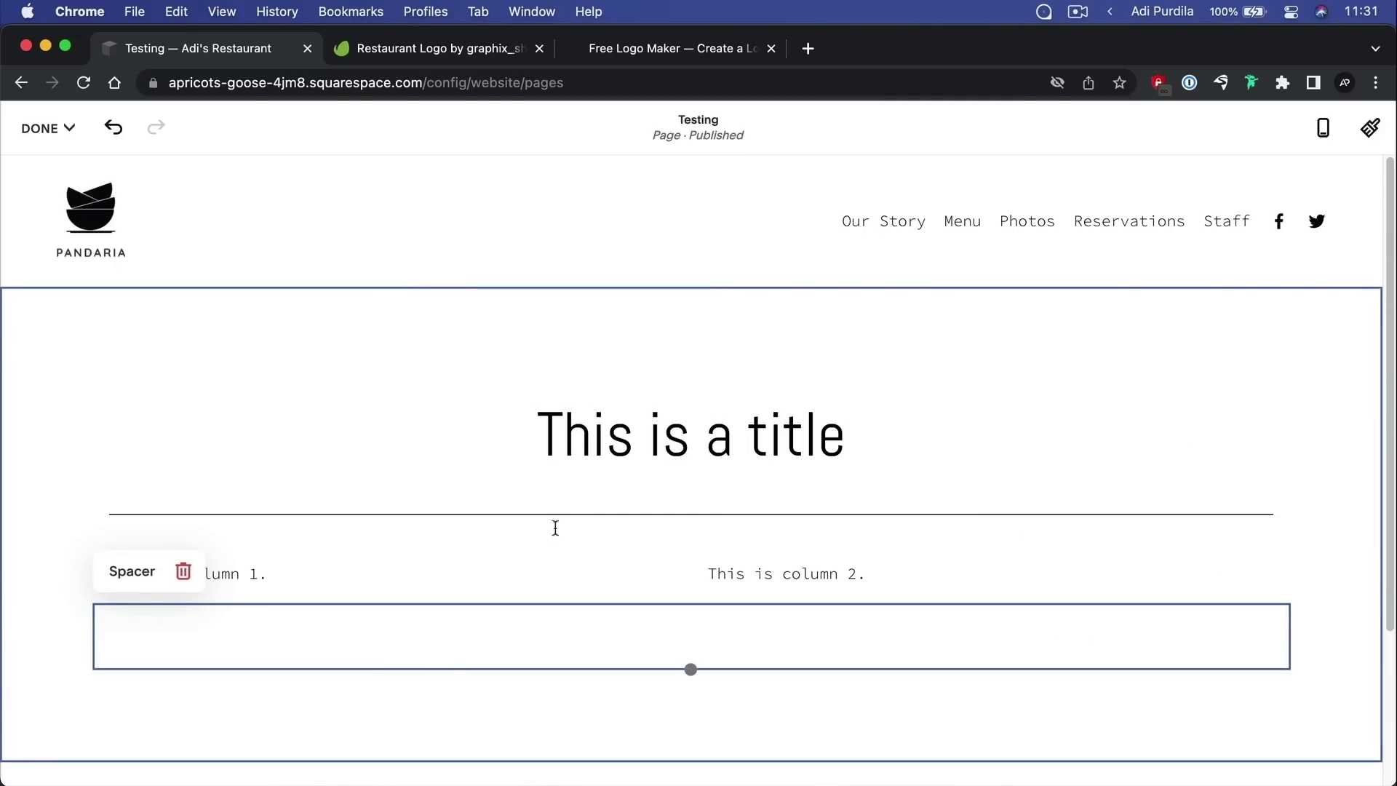
left_click_drag(94, 626, 298, 563)
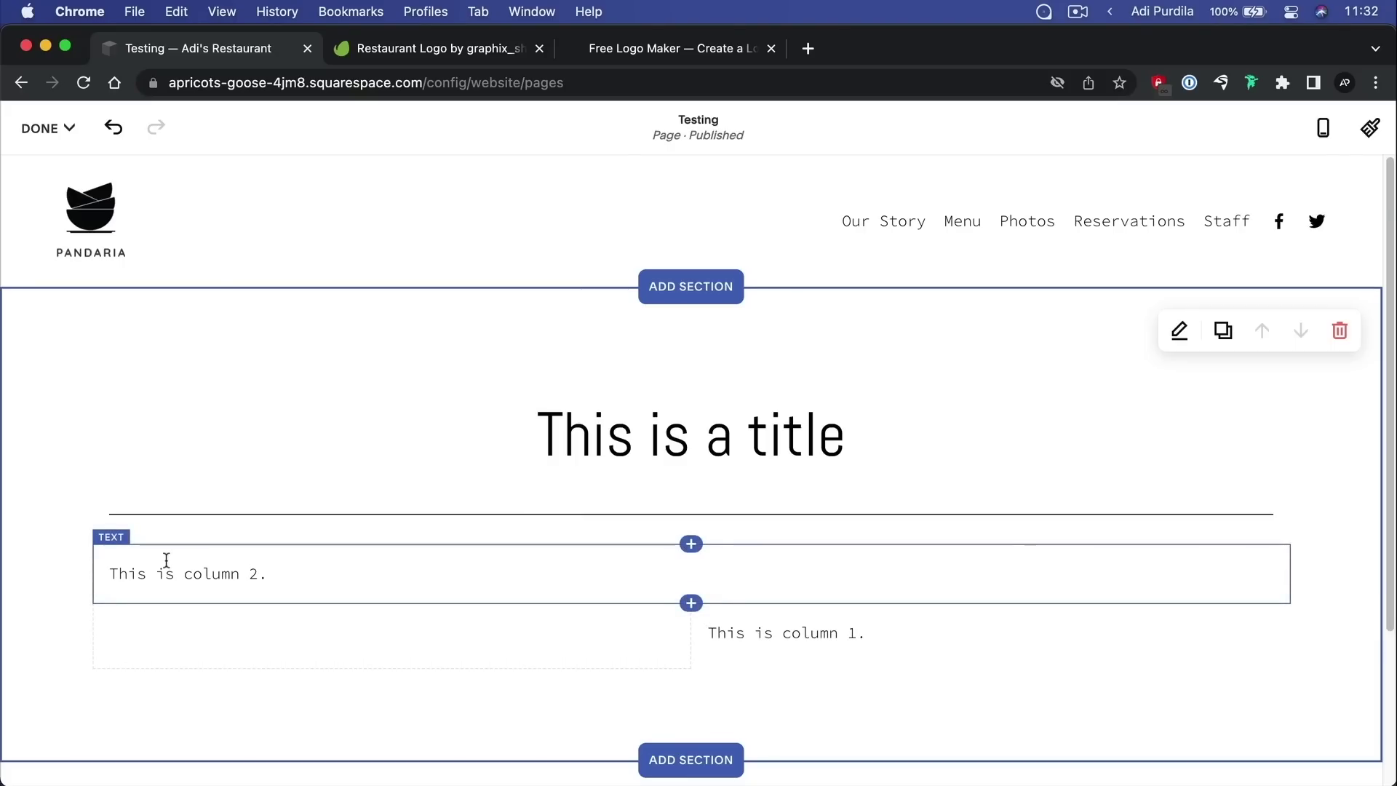
Arrange column 1, spacer and column 2 side by side, resize the spacer, then save the page
left_click_drag(815, 629, 177, 631)
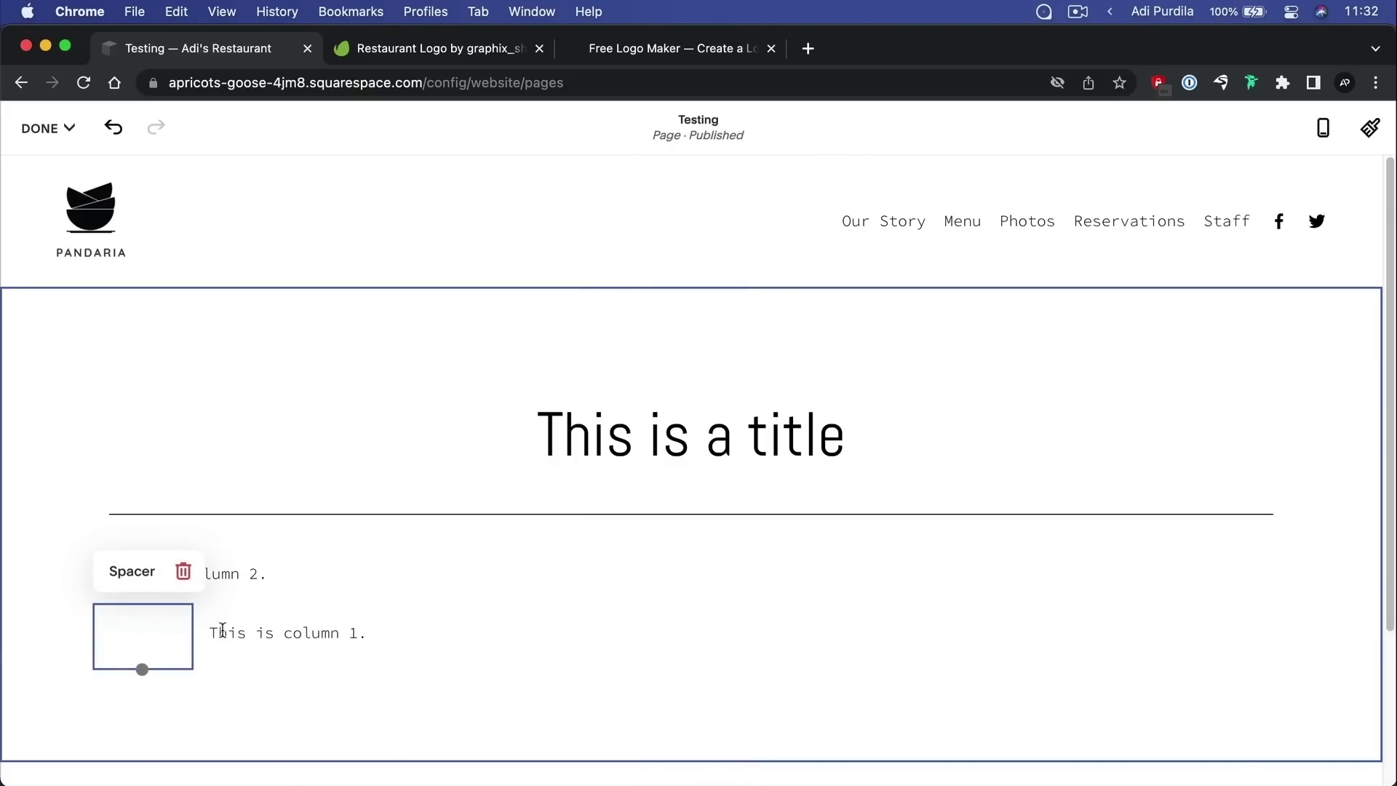
mouse_move(189, 627)
left_mouse_down()
mouse_move(449, 634)
mouse_move(188, 635)
left_mouse_up()
left_click_drag(91, 629, 1378, 627)
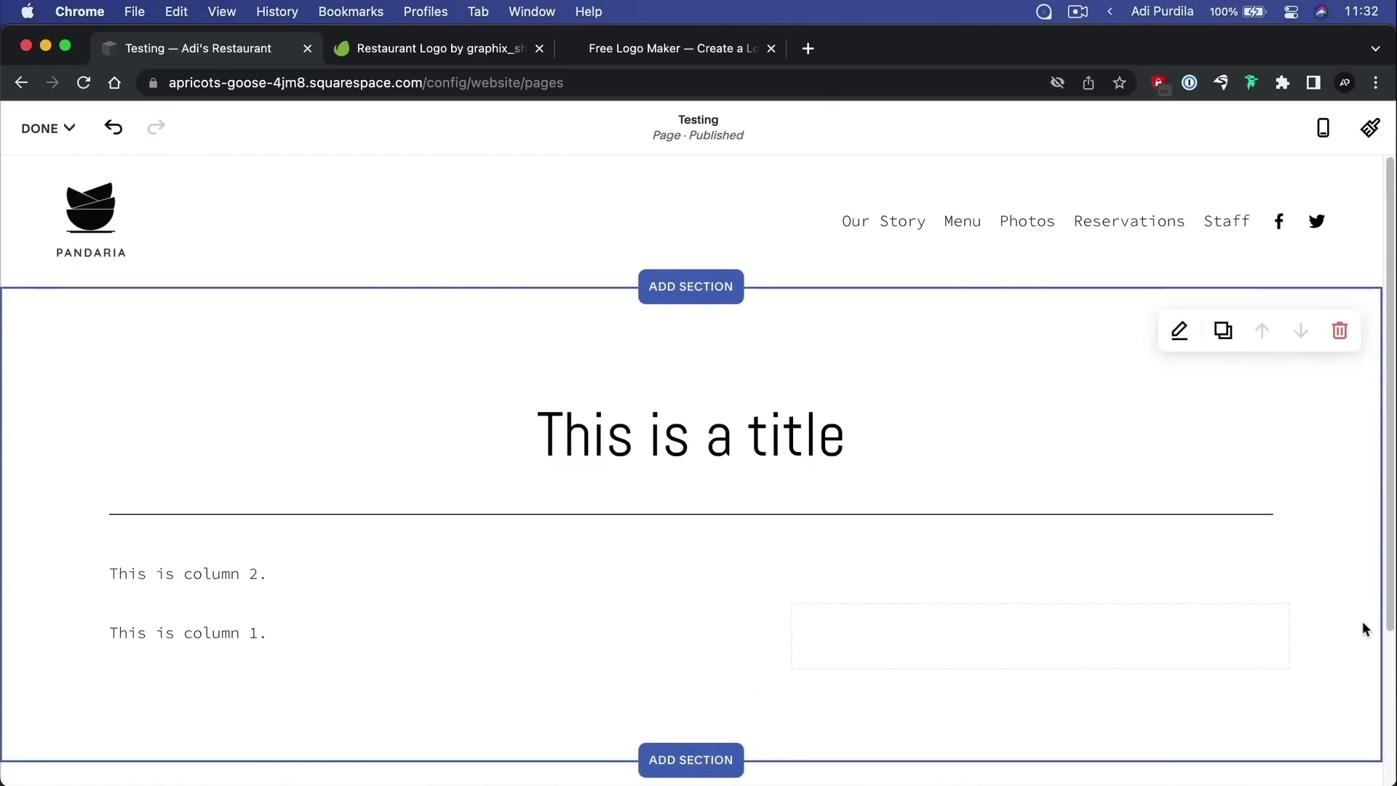
left_click_drag(792, 636, 1026, 631)
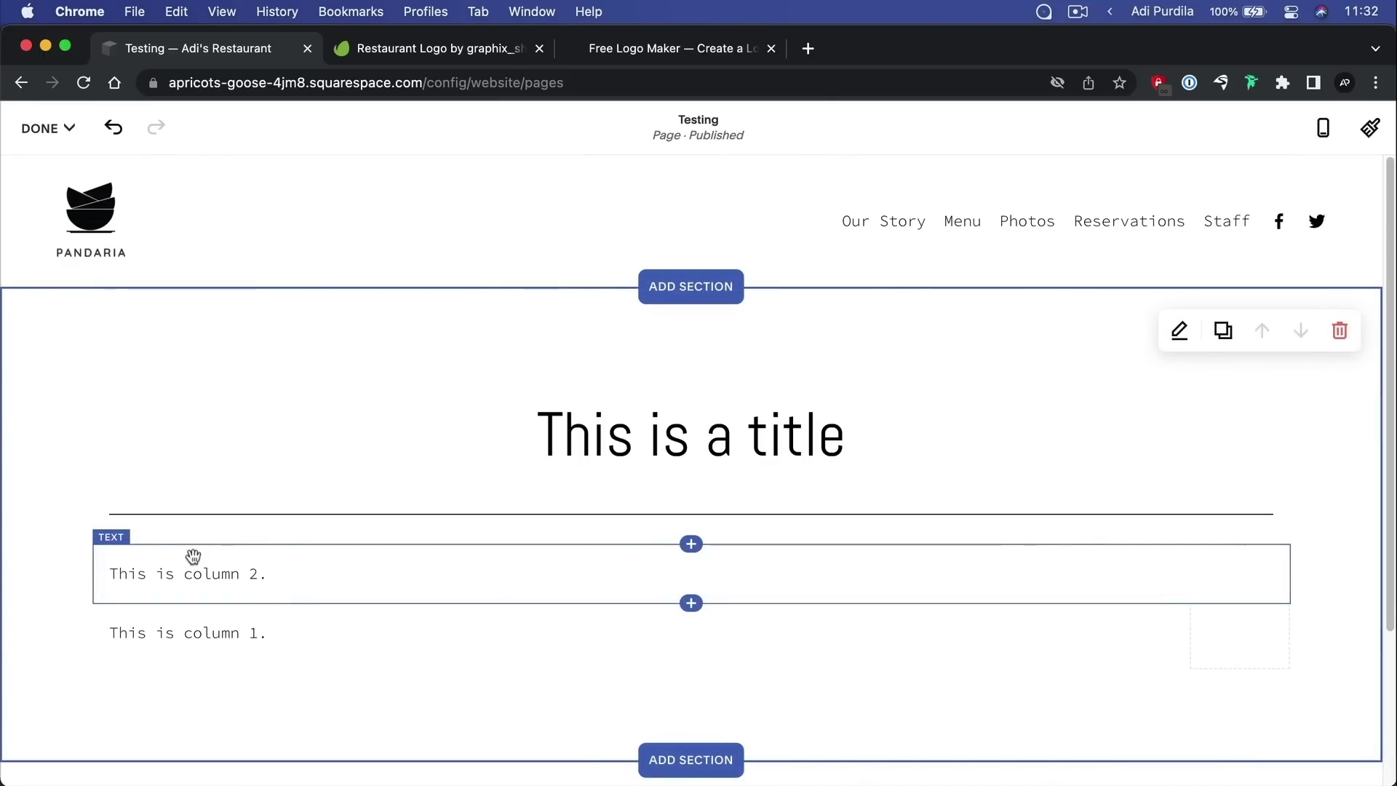
left_click_drag(125, 567, 1296, 597)
left_click_drag(1331, 639, 1282, 639)
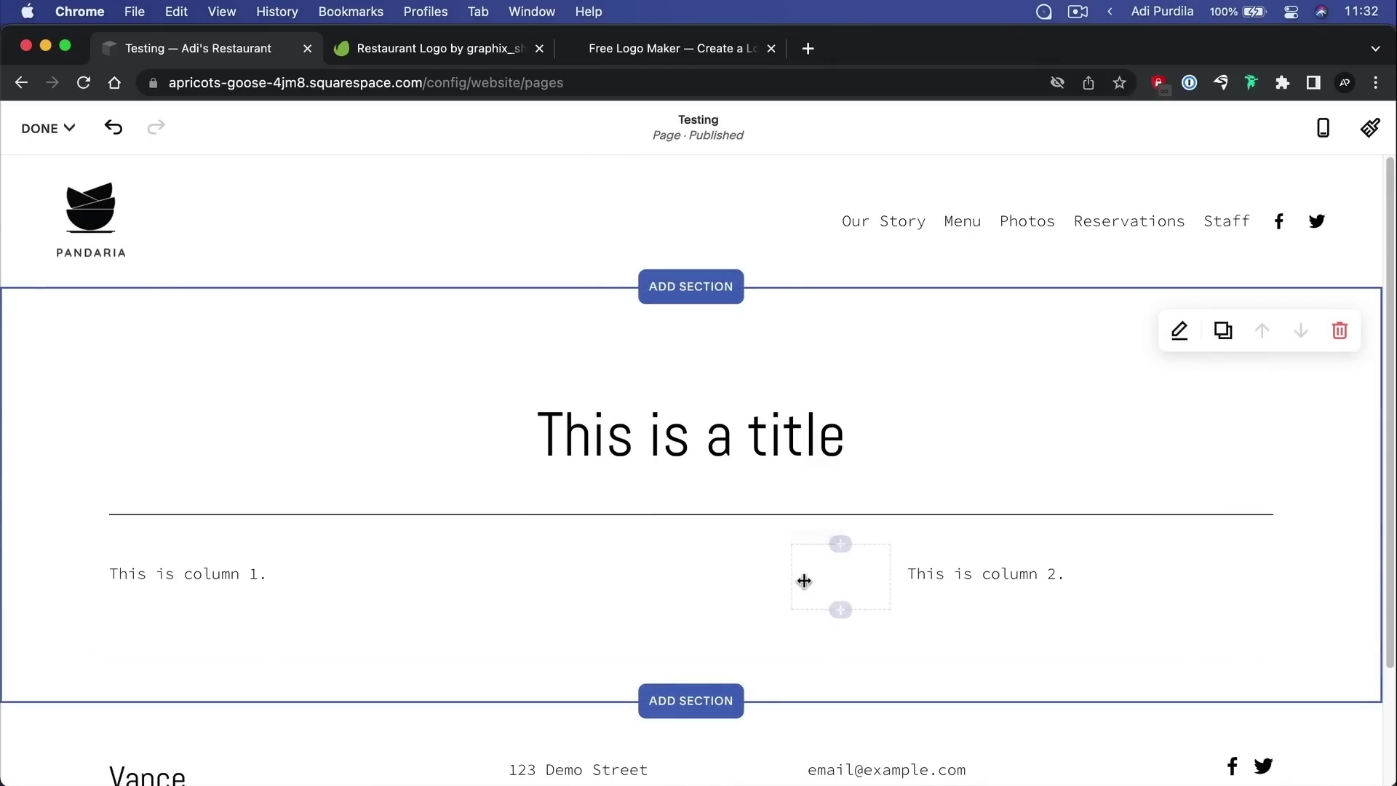
left_click_drag(837, 586, 806, 568)
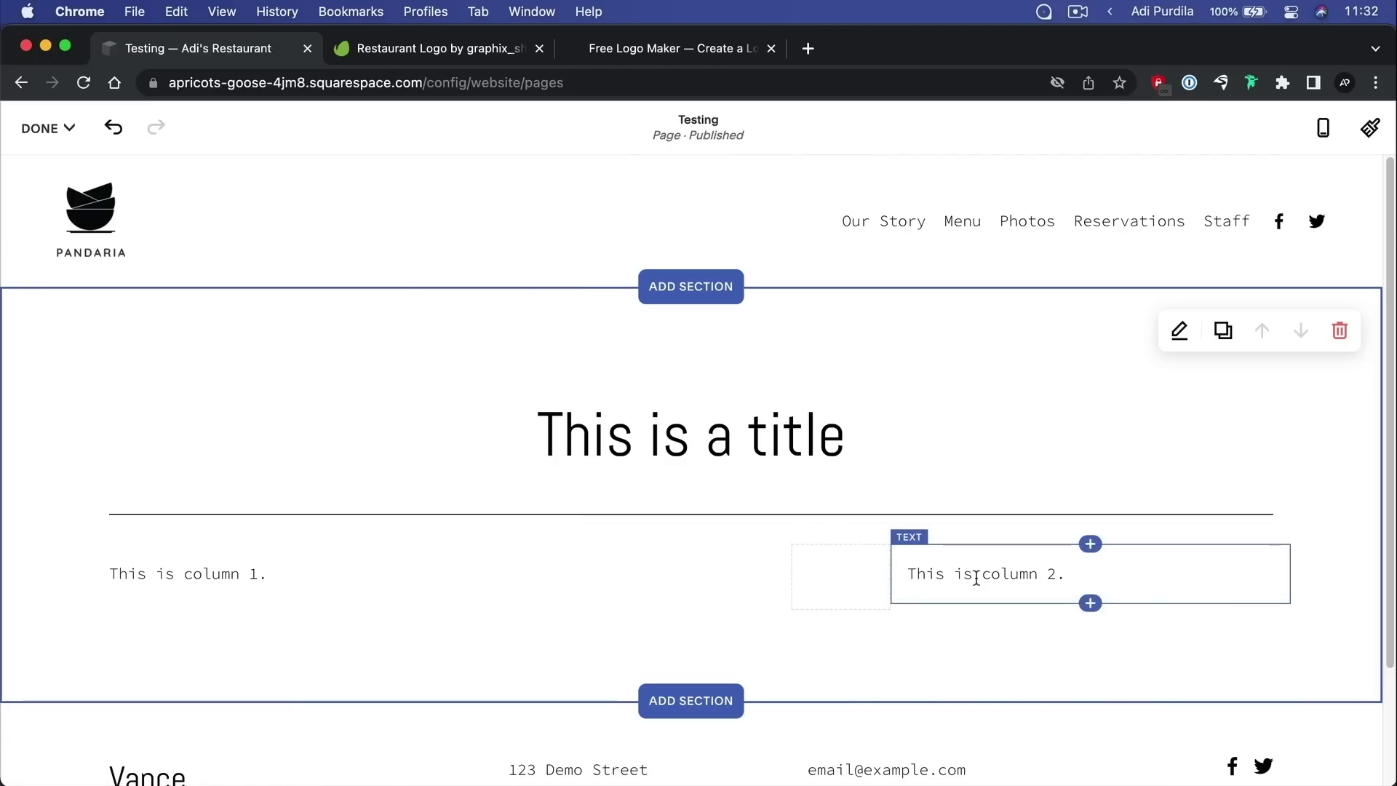
left_click_drag(773, 577, 693, 586)
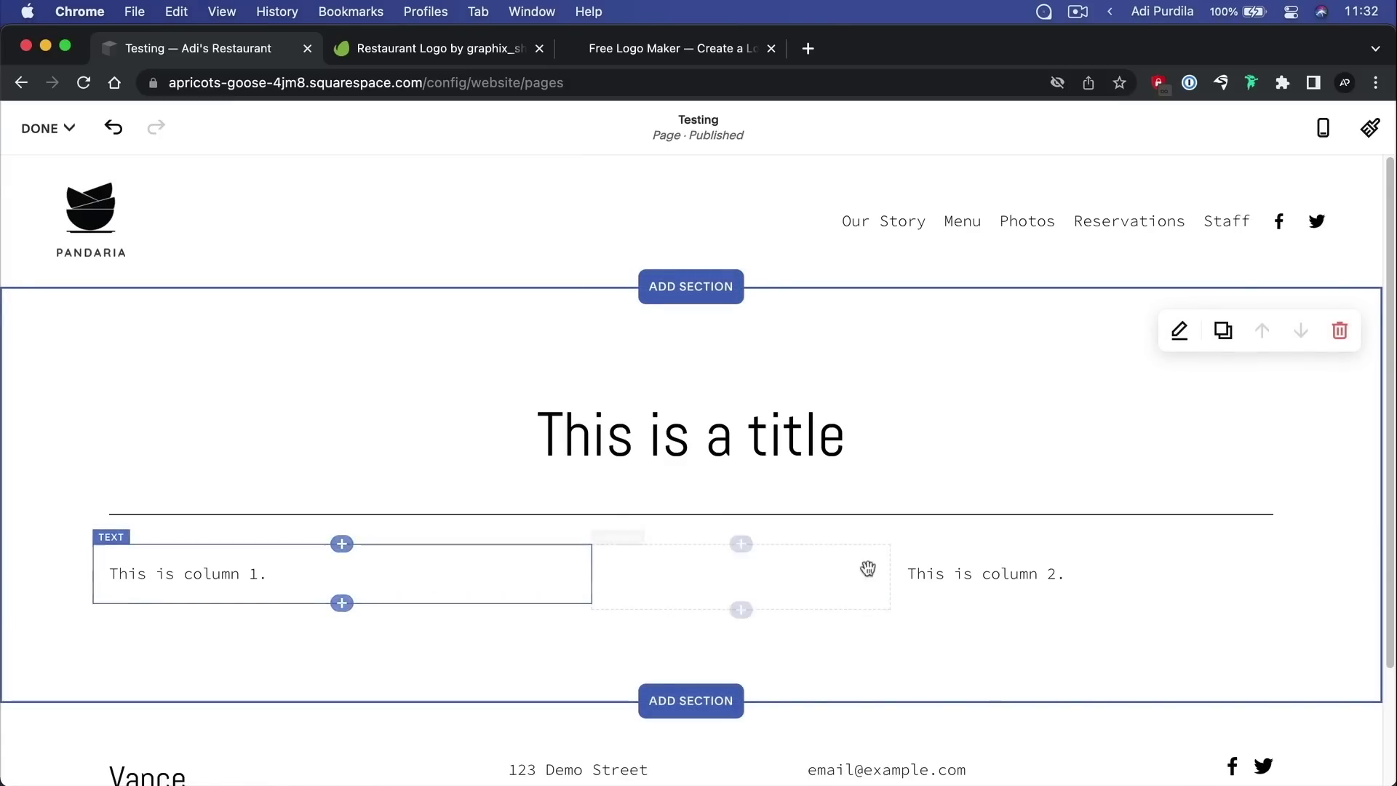
left_click_drag(885, 575, 697, 575)
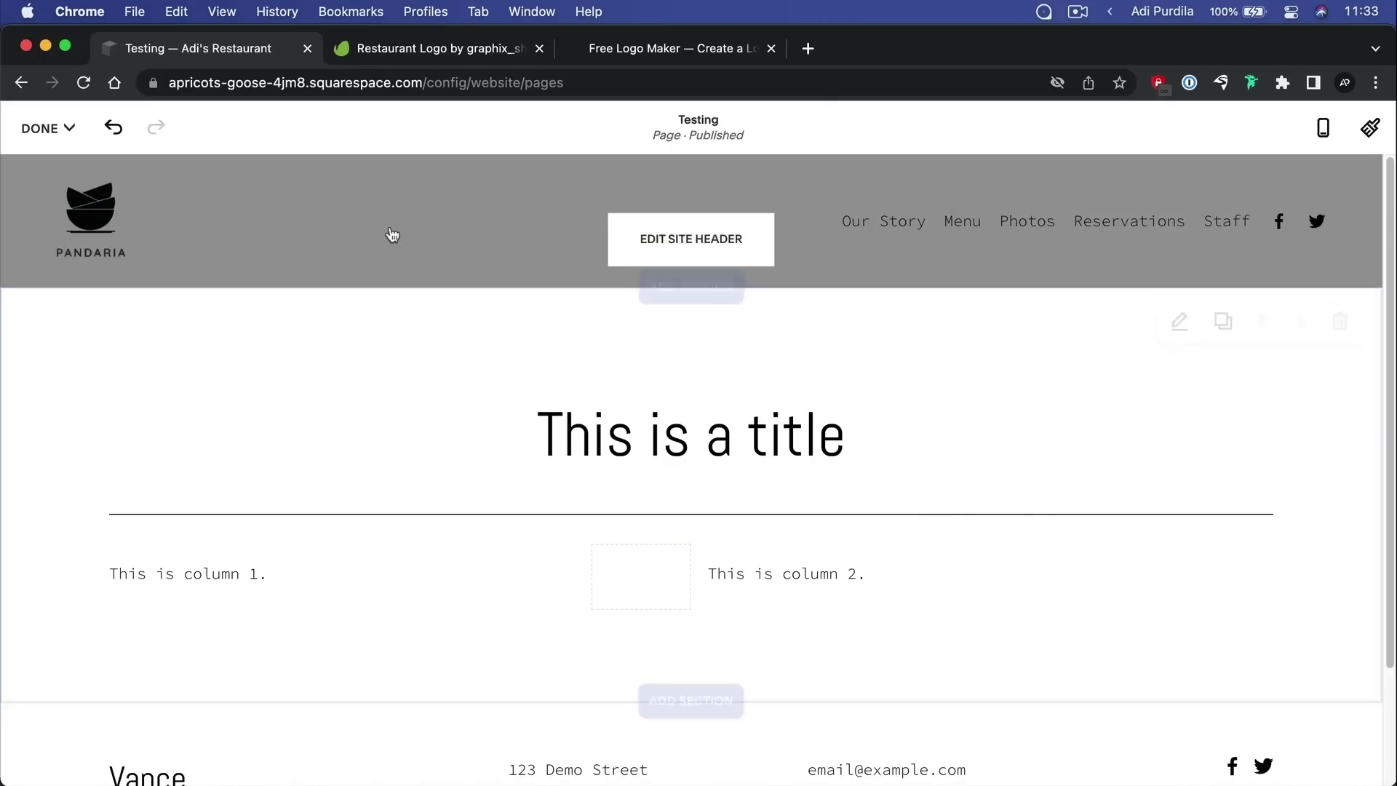
left_click(47, 128)
left_click(43, 187)
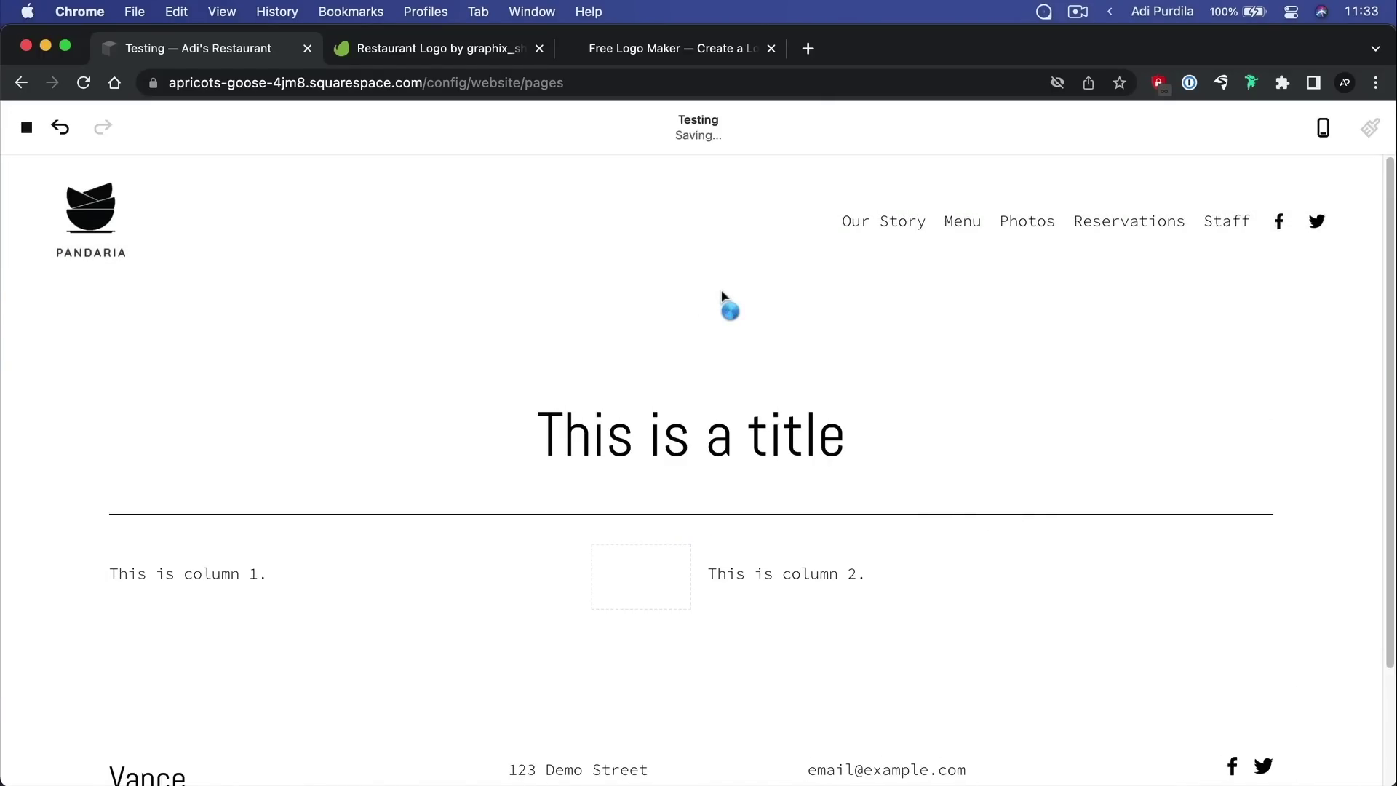
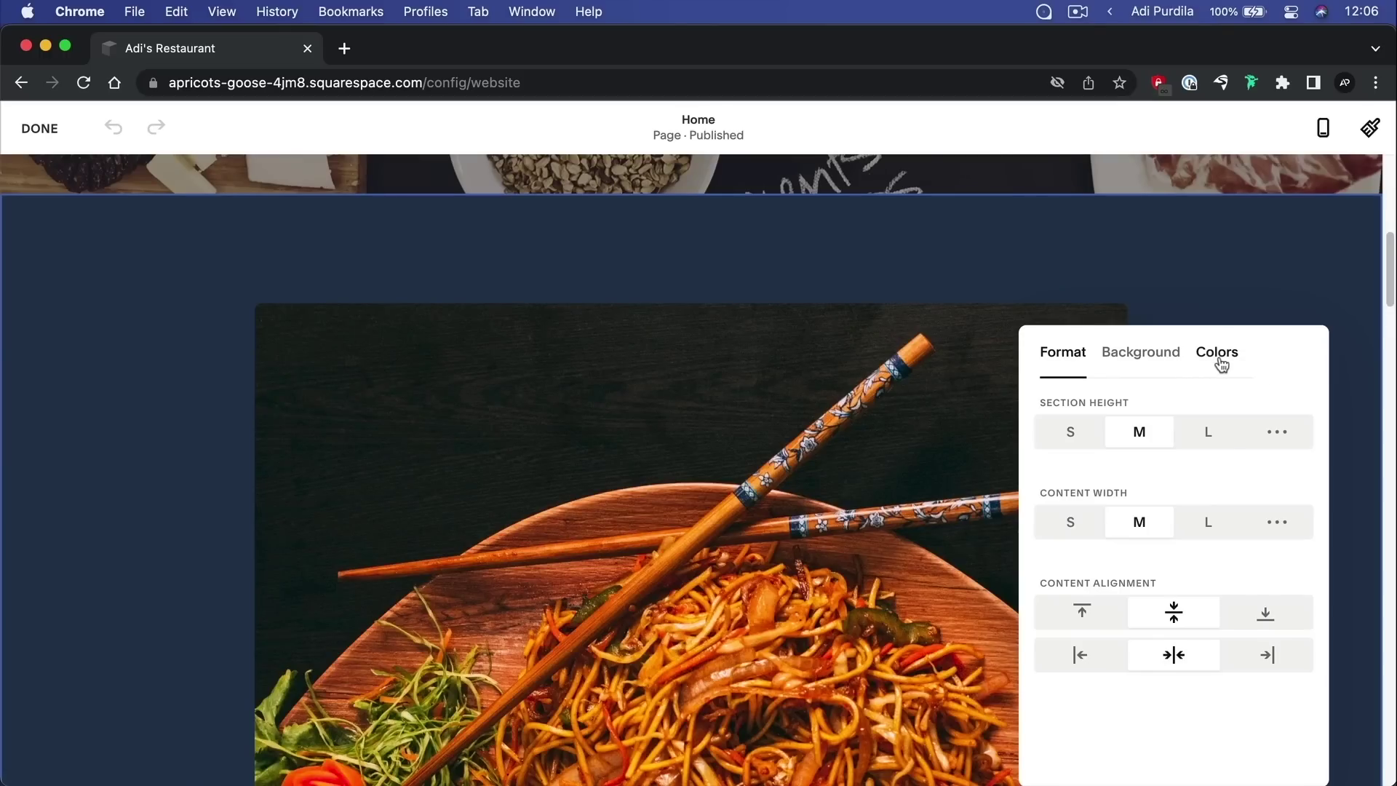
Try the Dark 1, Dark 2, Bright 1 and Light 2 themes on the noodle section, then settle on Bright 2
left_click(1219, 357)
scroll(1204, 495, "down", 2)
scroll(1204, 495, "down", 3)
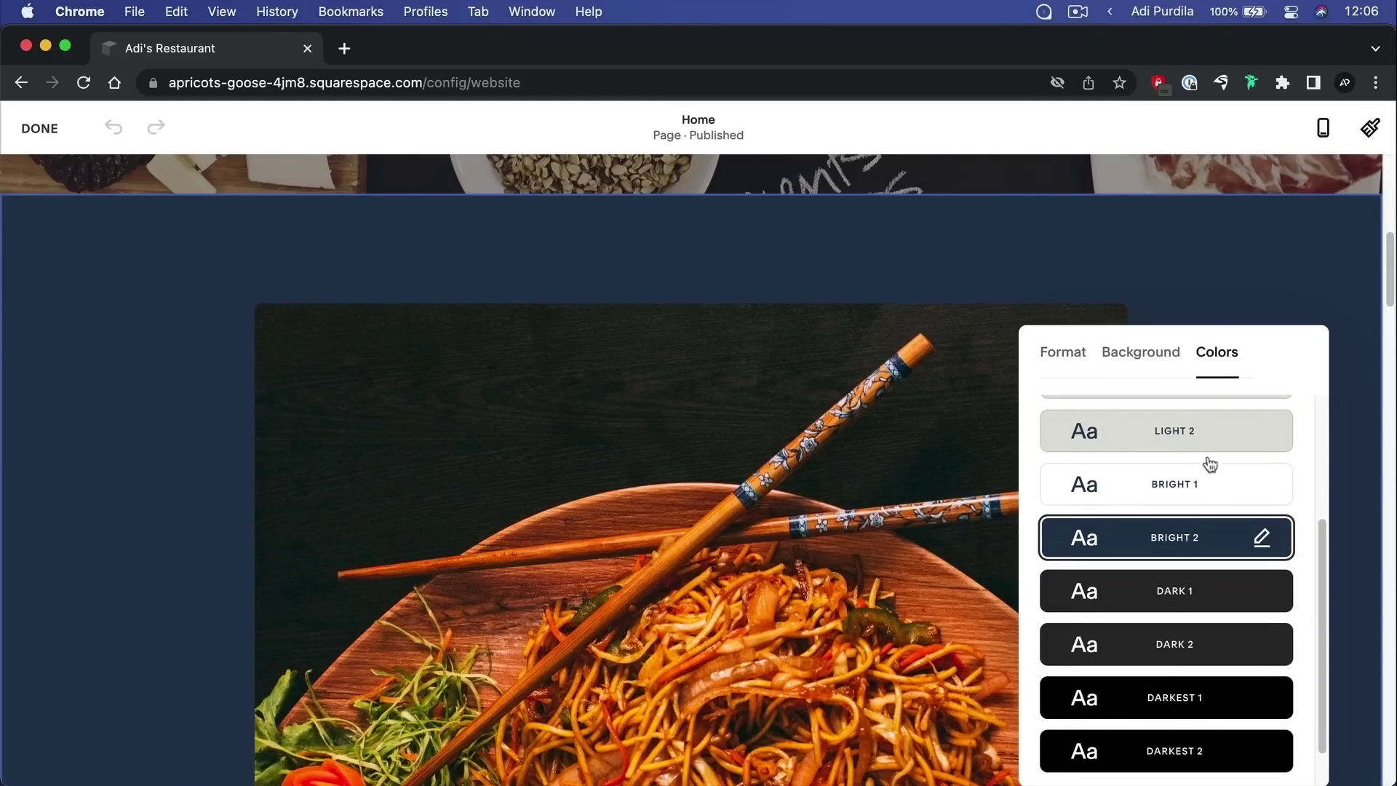
left_click(1208, 593)
left_click(1213, 650)
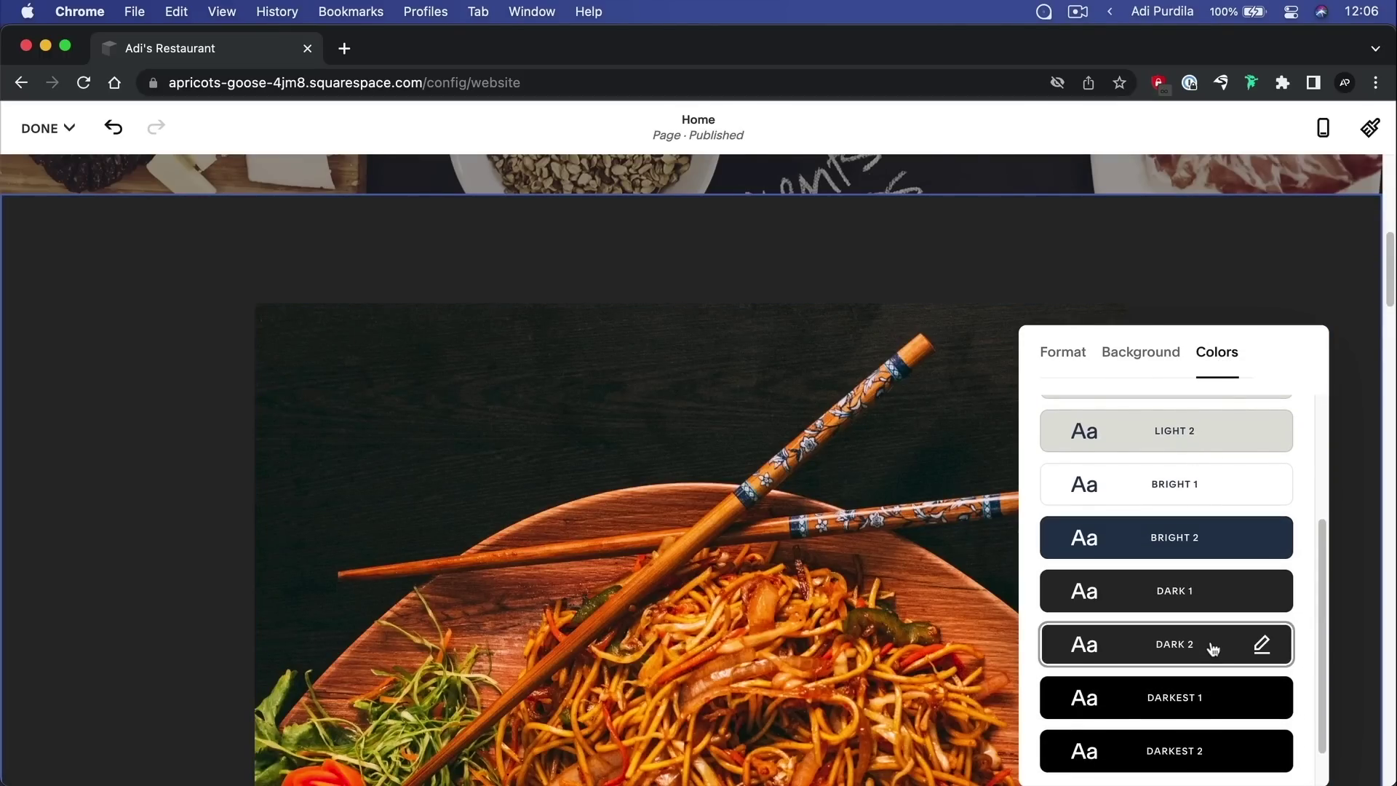
left_click(1208, 539)
left_click(1206, 486)
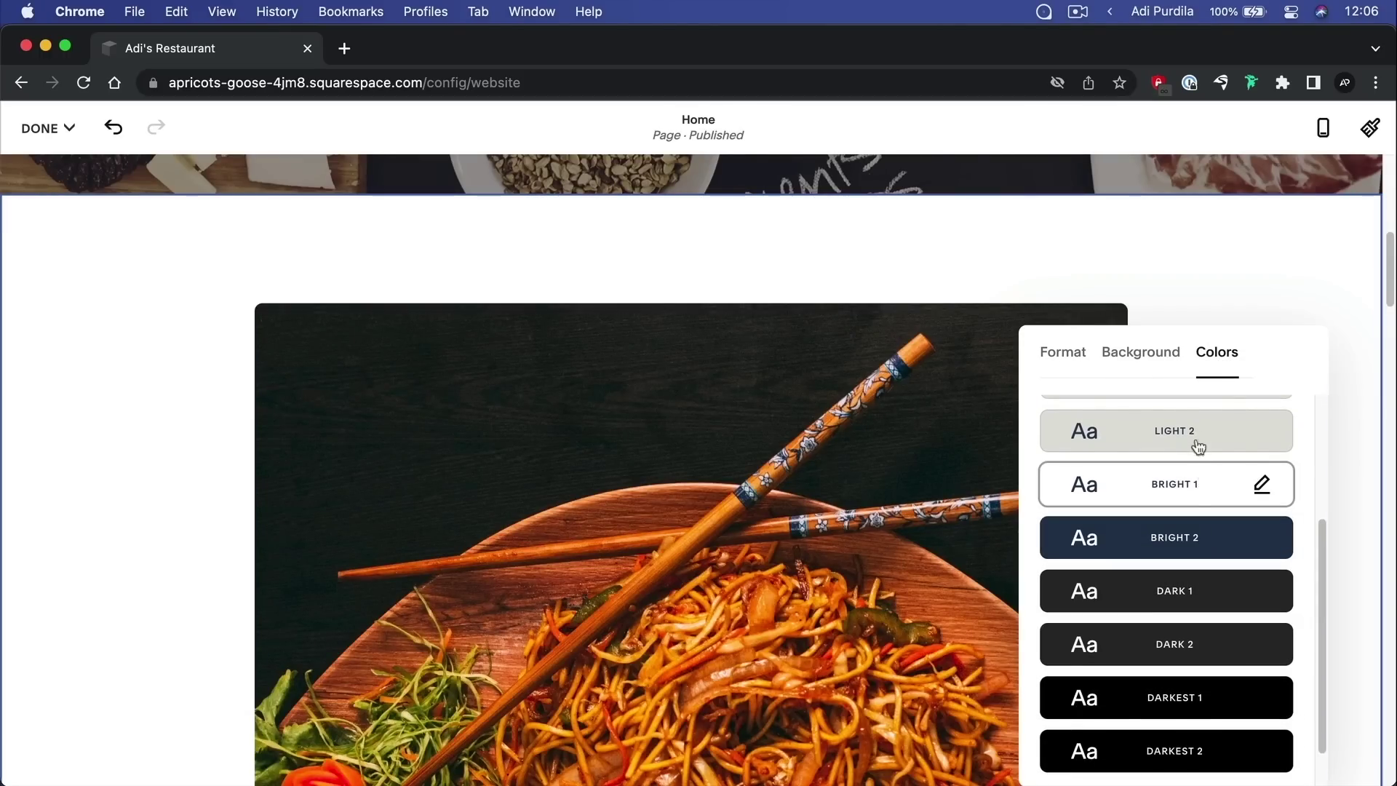
left_click(1197, 445)
left_click(1197, 526)
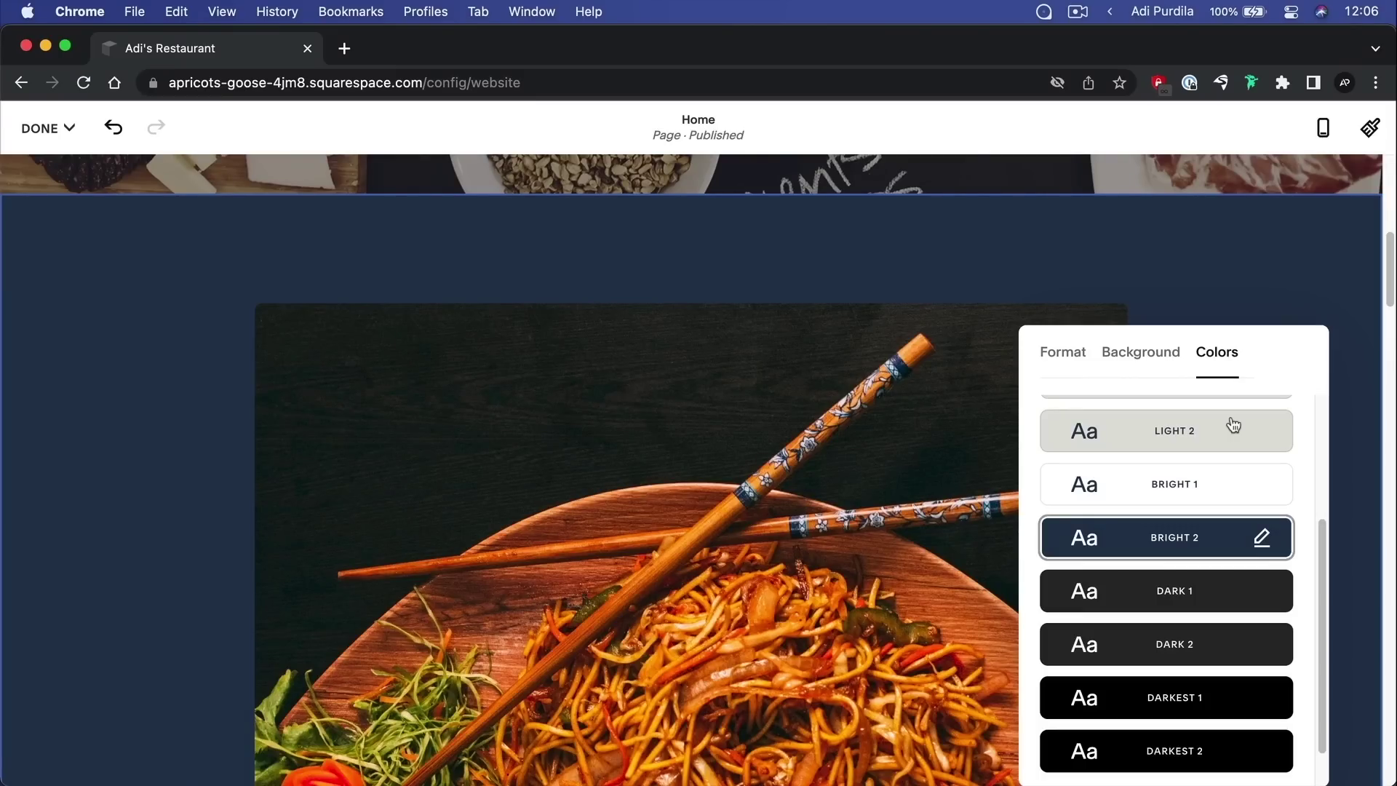
Close the section colour settings and scroll further down the page
left_click(985, 265)
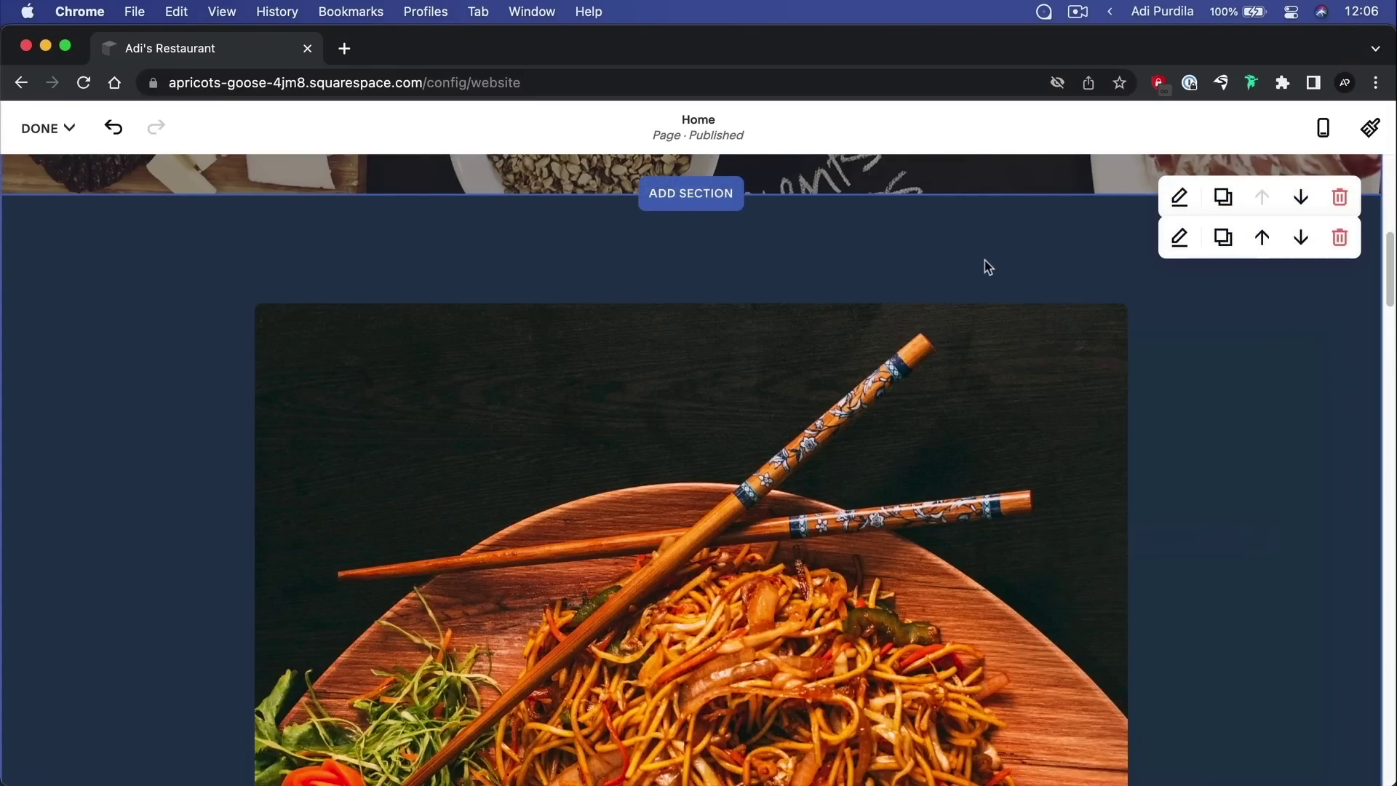
scroll(984, 260, "down", 5)
scroll(986, 260, "down", 4)
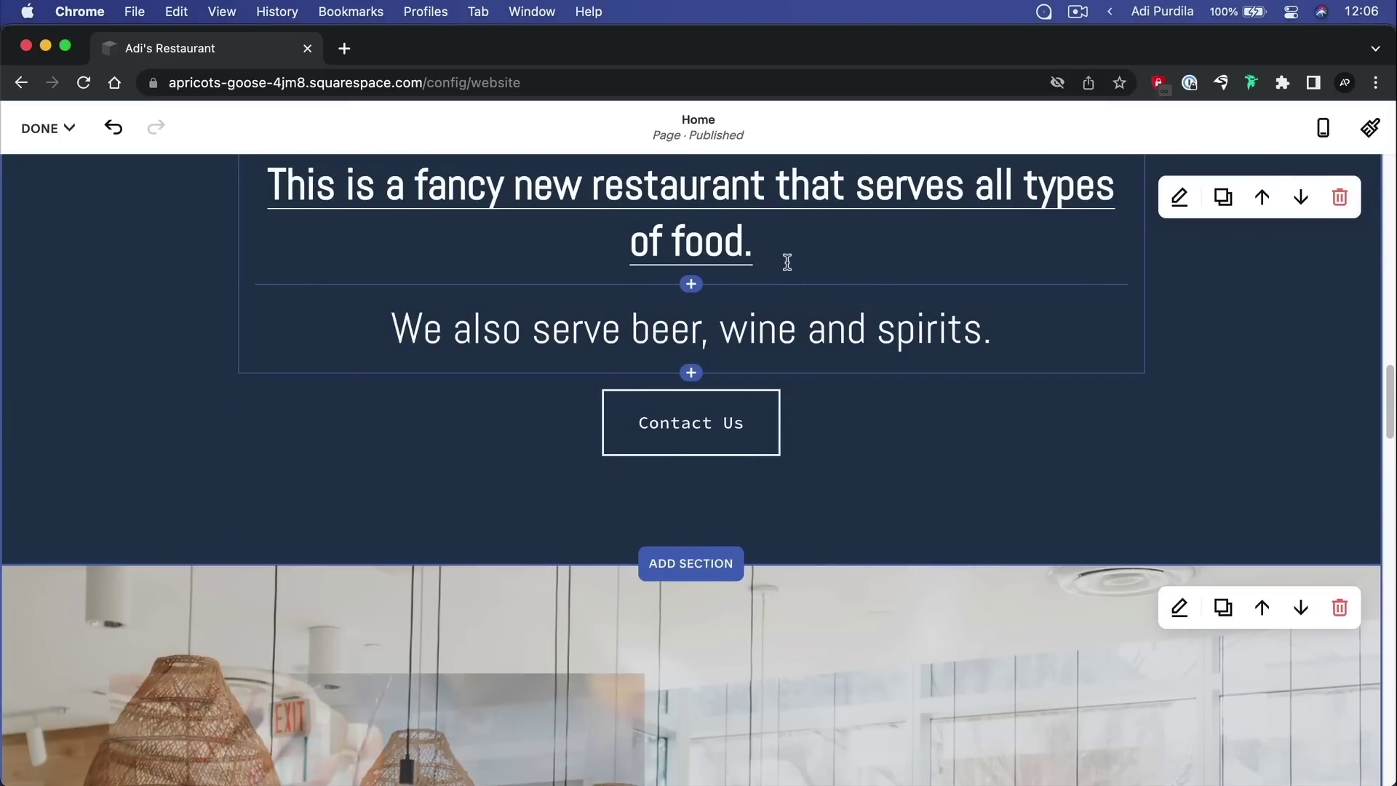
left_click(766, 260)
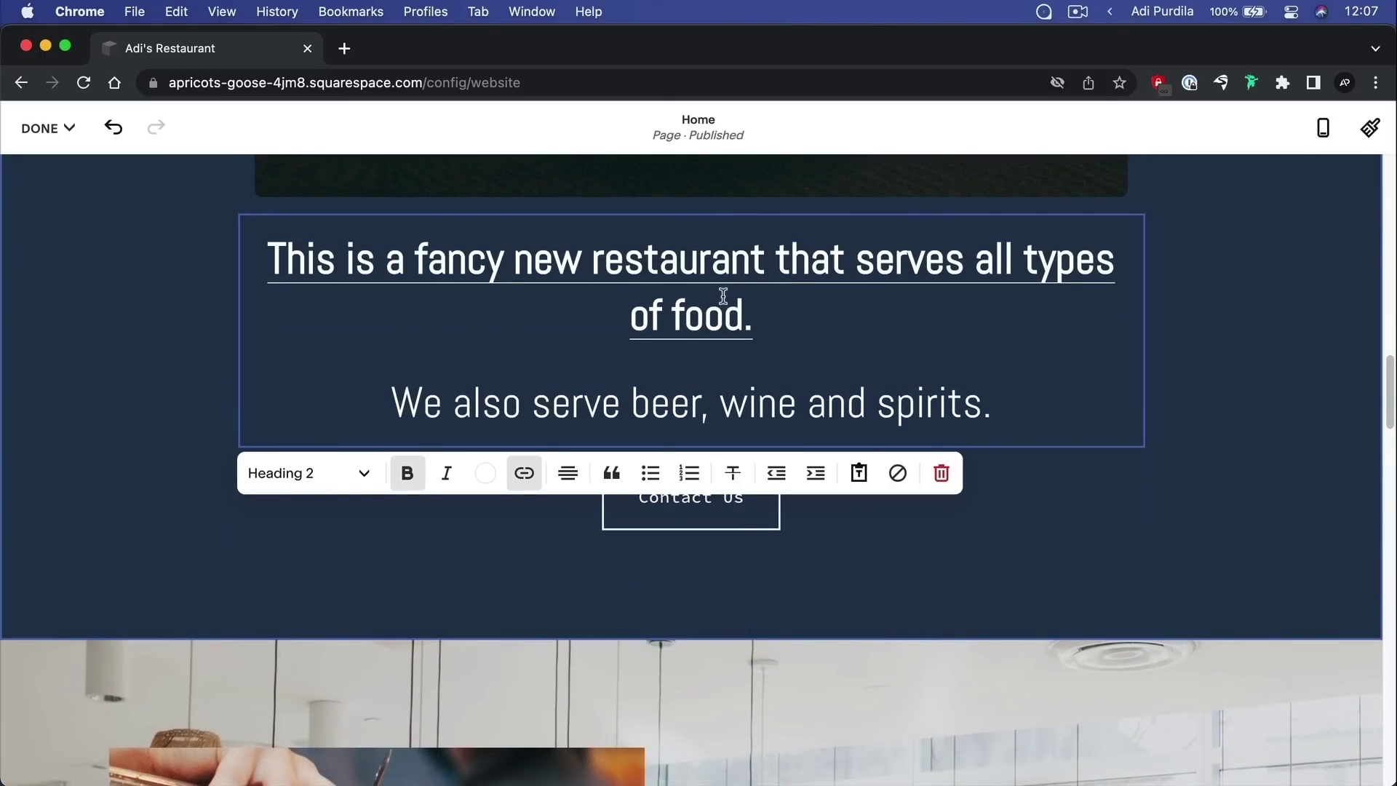
left_click(489, 474)
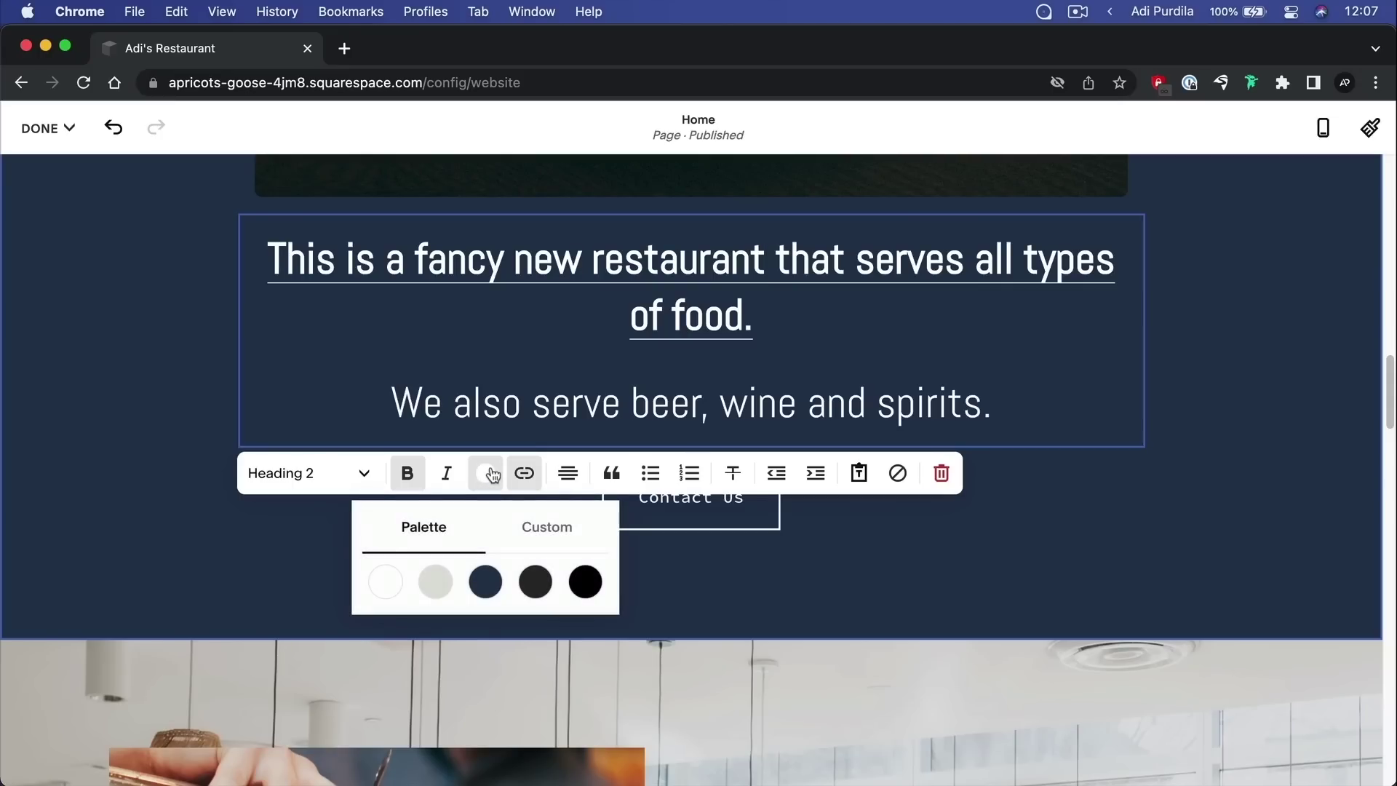
left_click(556, 527)
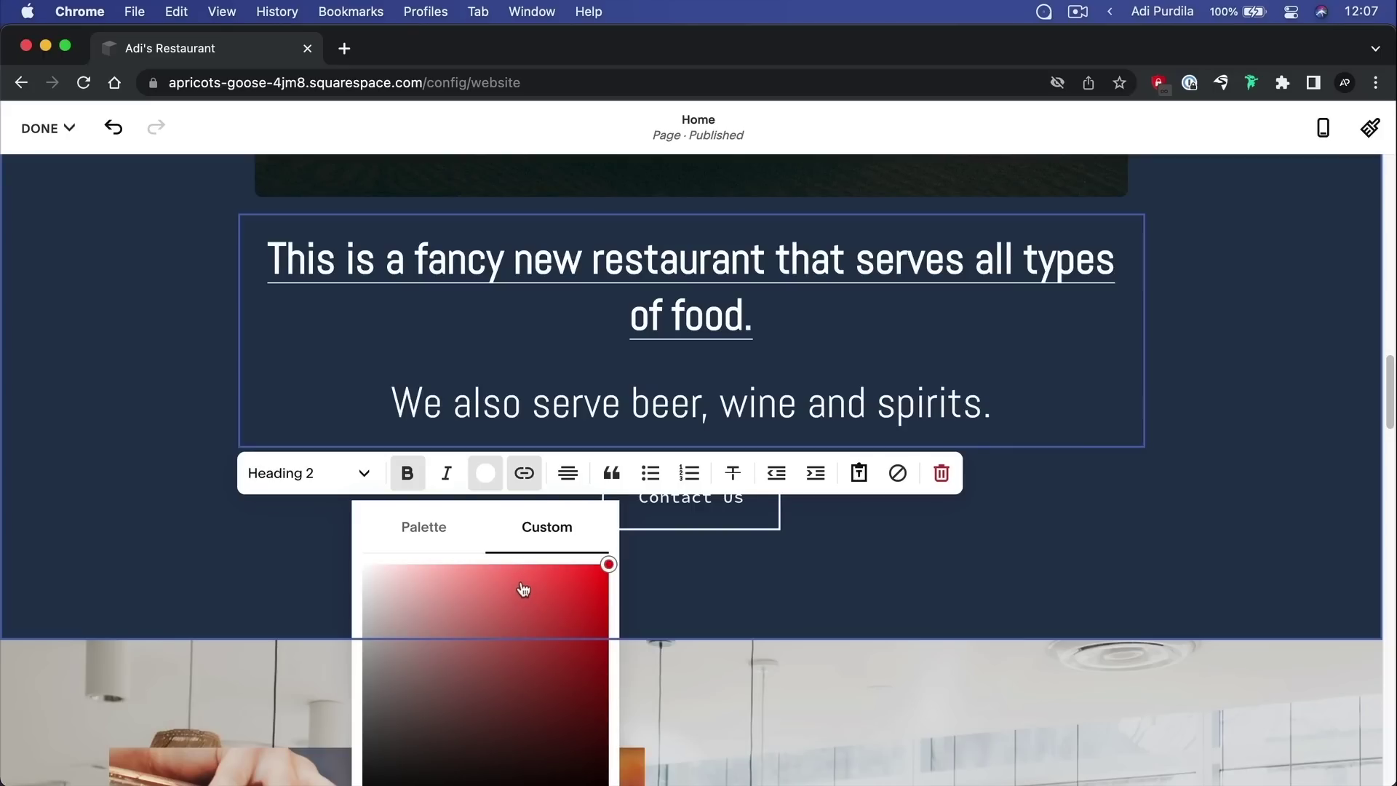
left_click(428, 529)
left_click(368, 482)
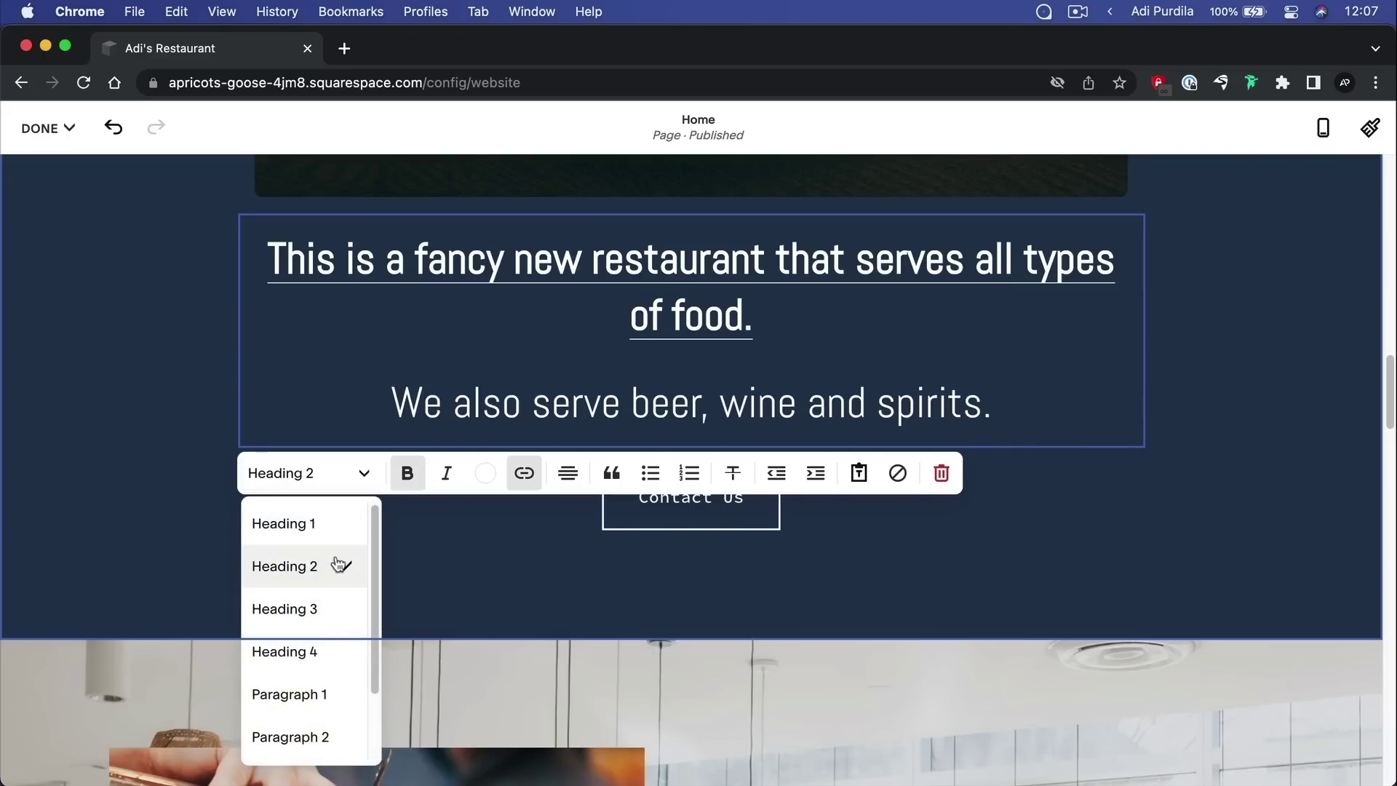
scroll(330, 586, "down", 10)
scroll(325, 415, "up", 10)
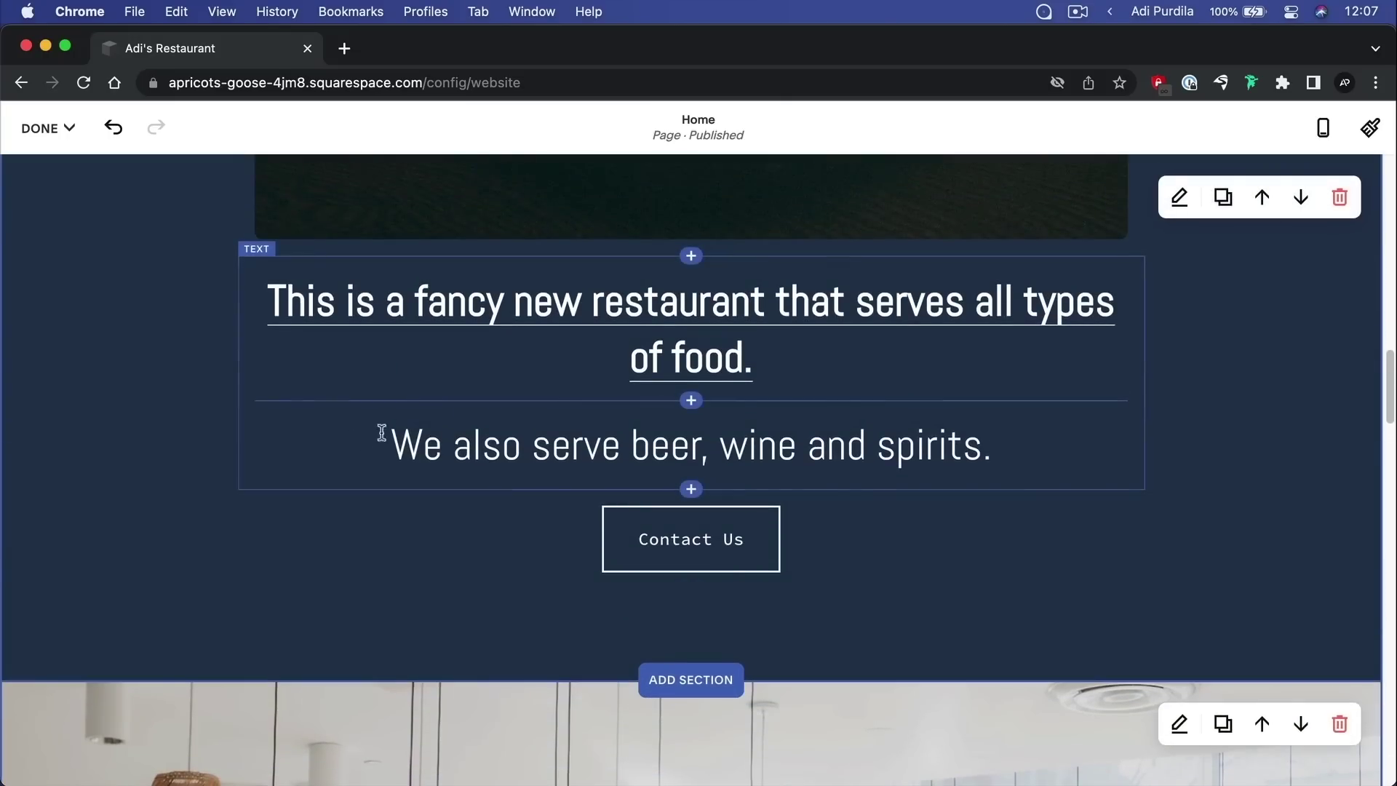
left_click(477, 460)
left_click(321, 228)
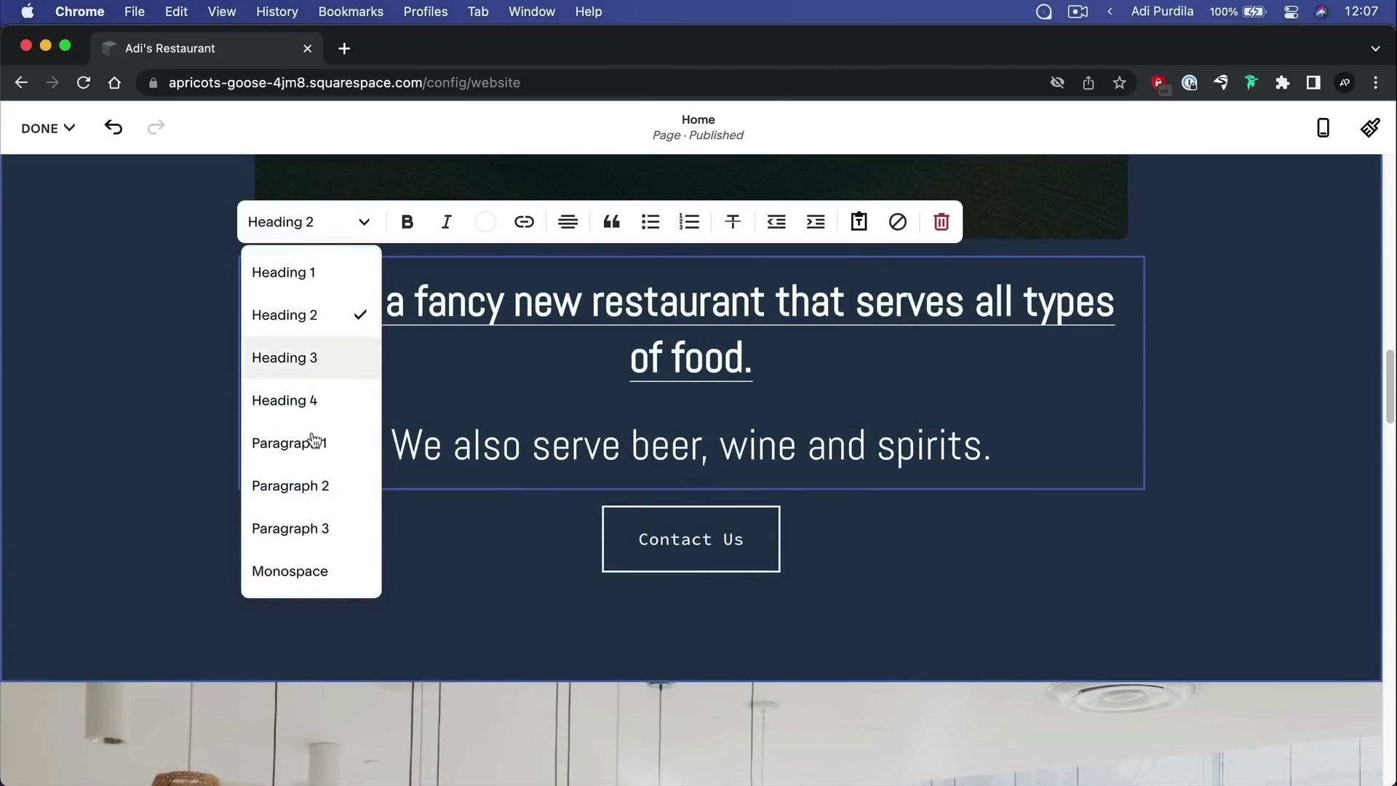
left_click(1267, 320)
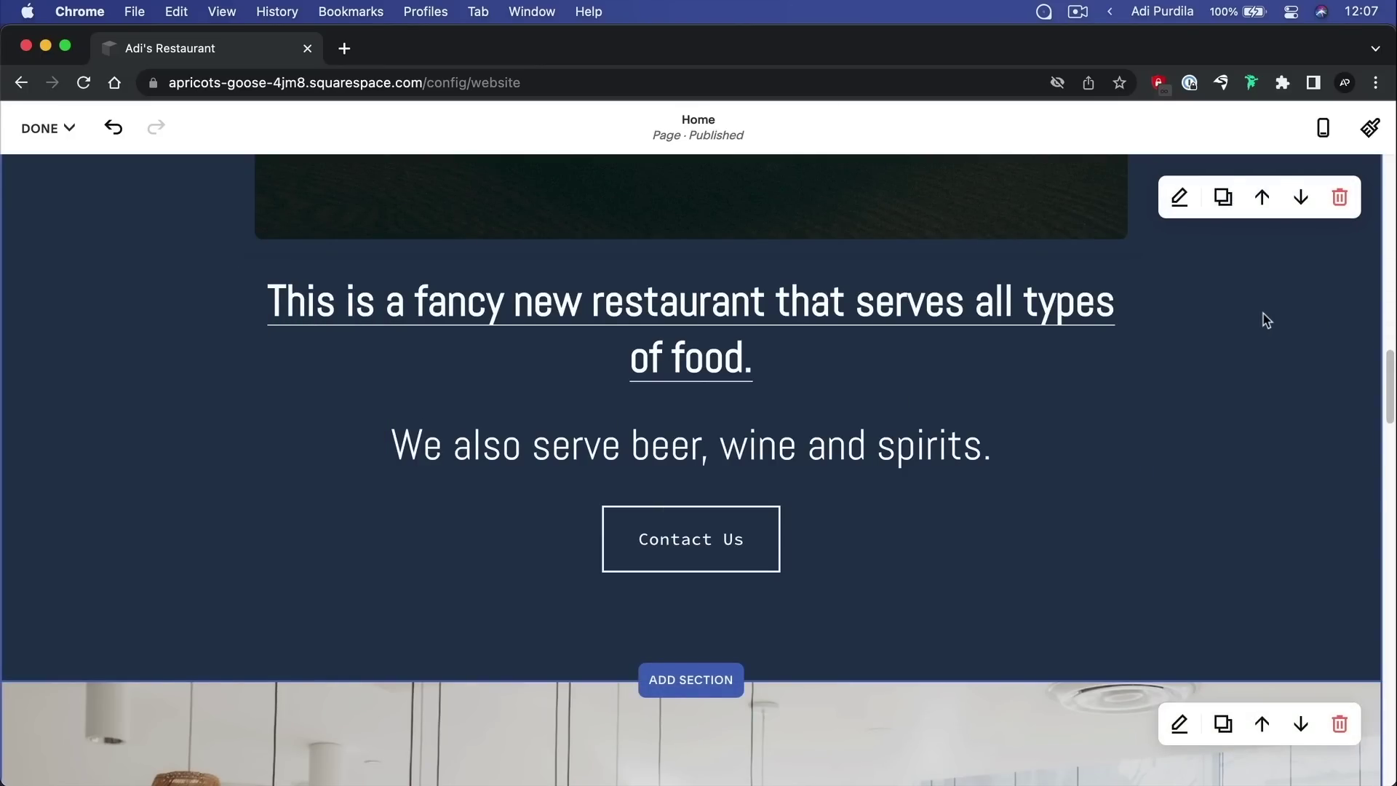
scroll(1267, 320, "up", 10)
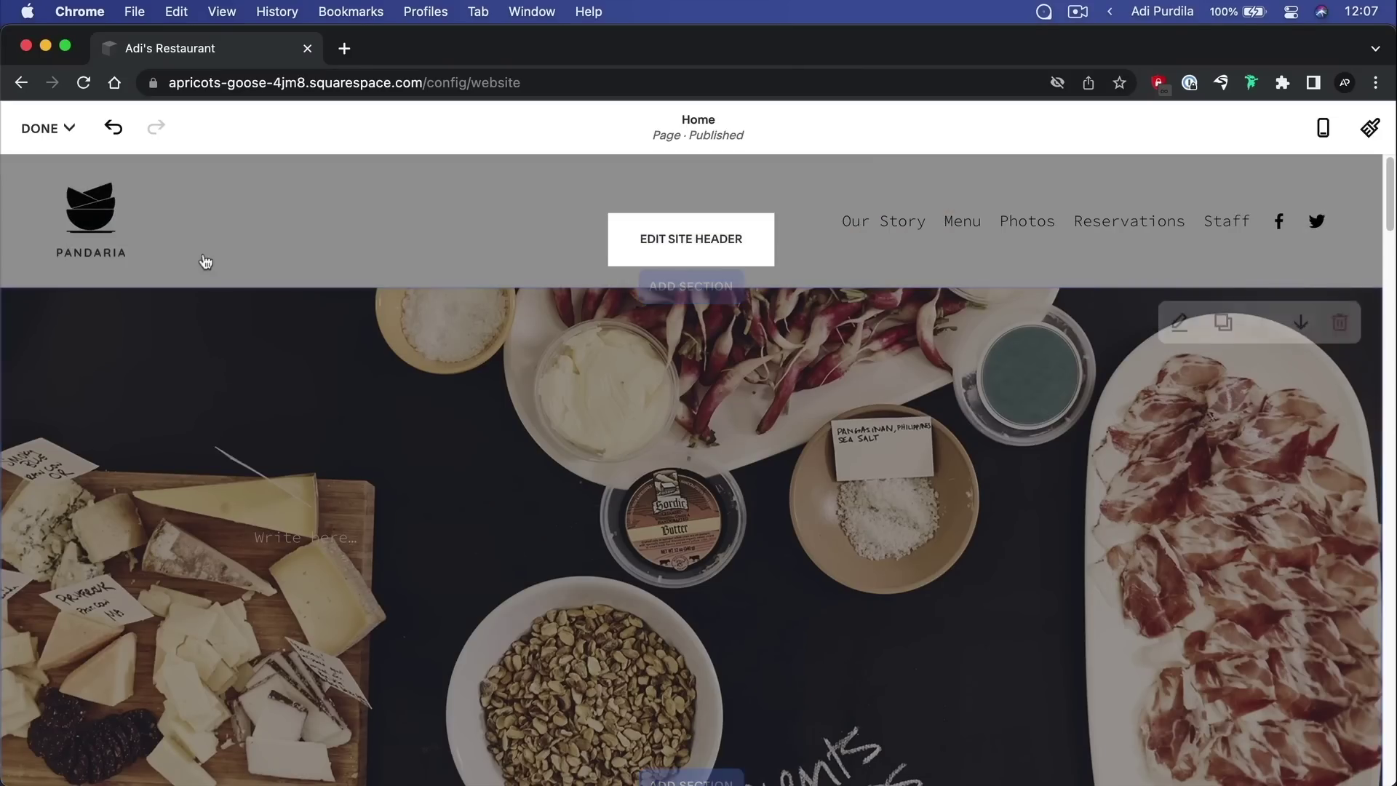
Discard the unsaved page changes, then open Design settings and dismiss the Site Styles notice
left_click(40, 128)
left_click(67, 229)
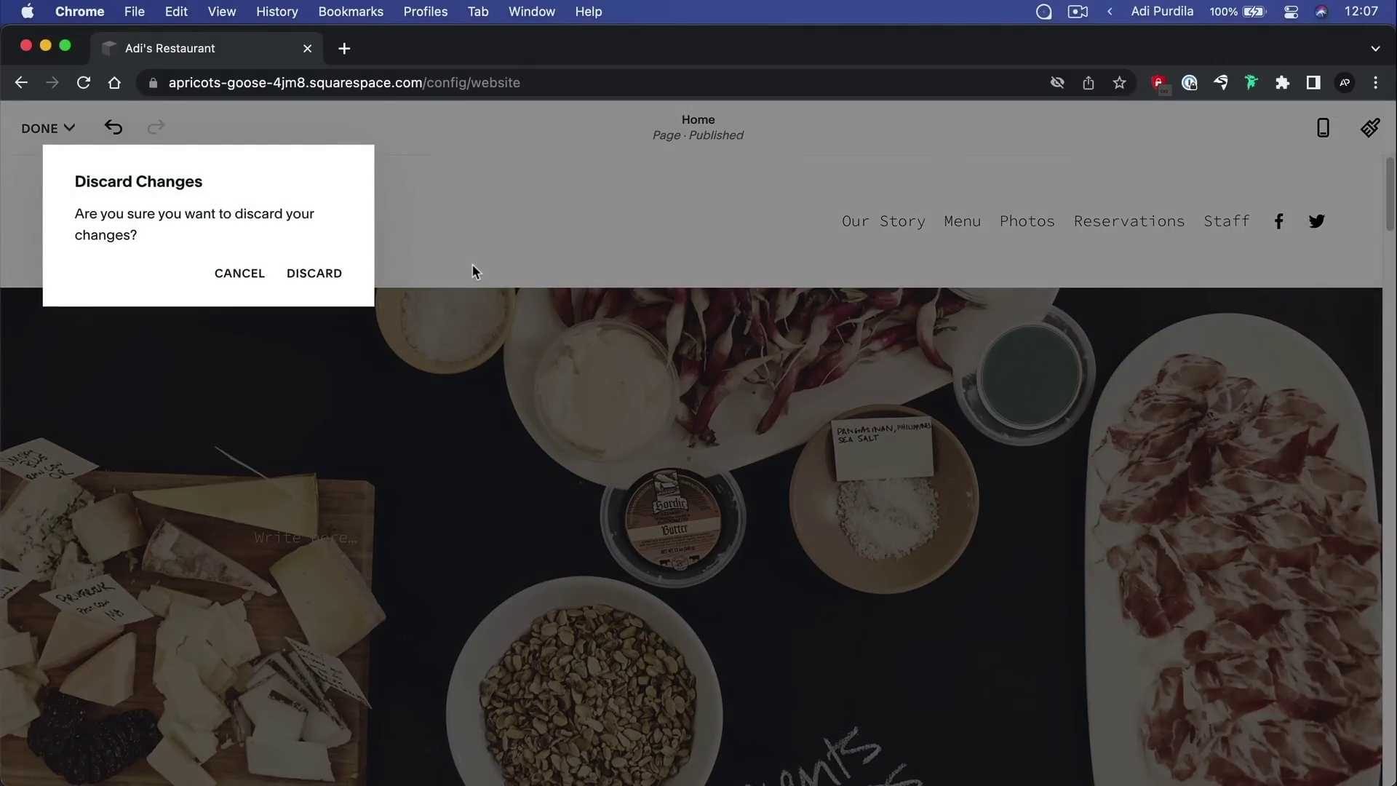
left_click(321, 287)
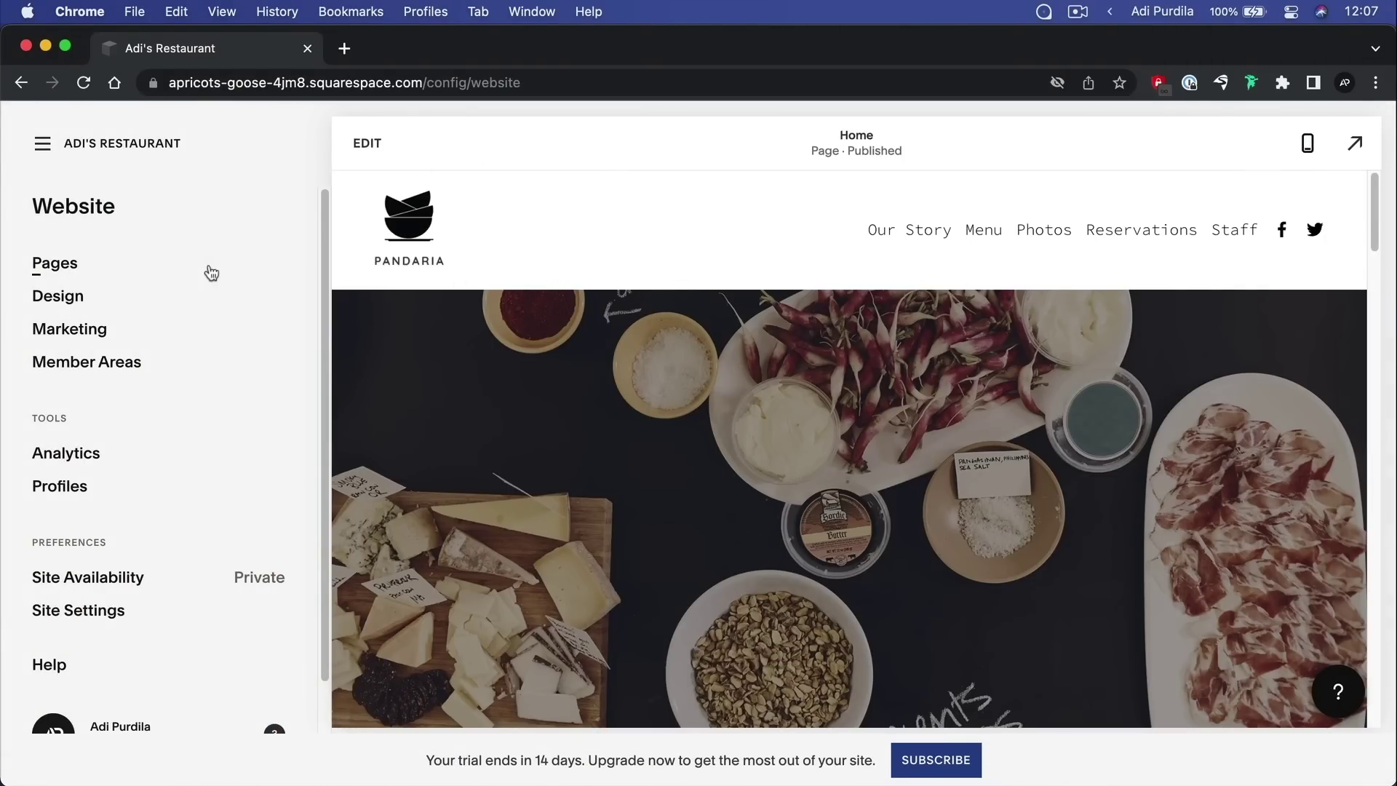
left_click(81, 298)
left_click(259, 274)
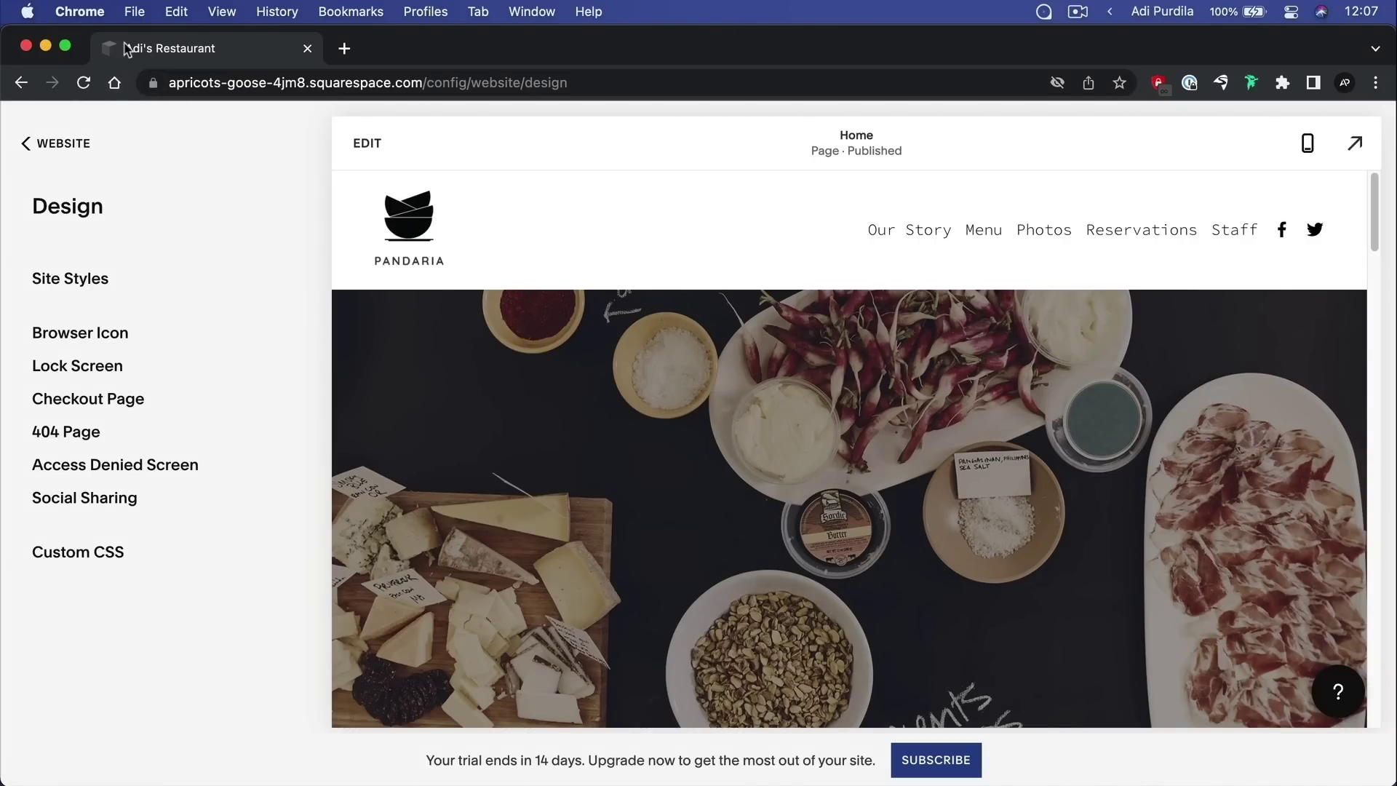
left_click(106, 371)
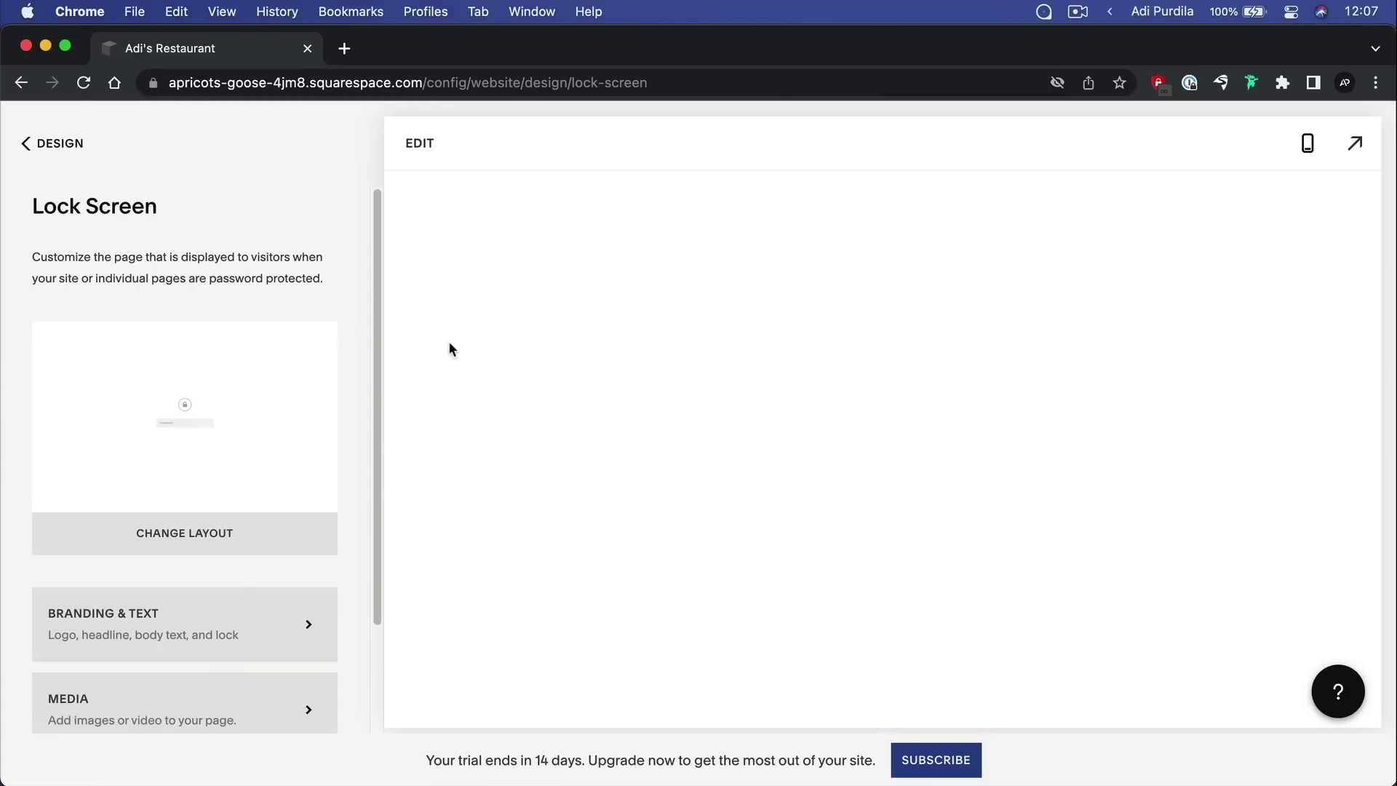
left_click(58, 143)
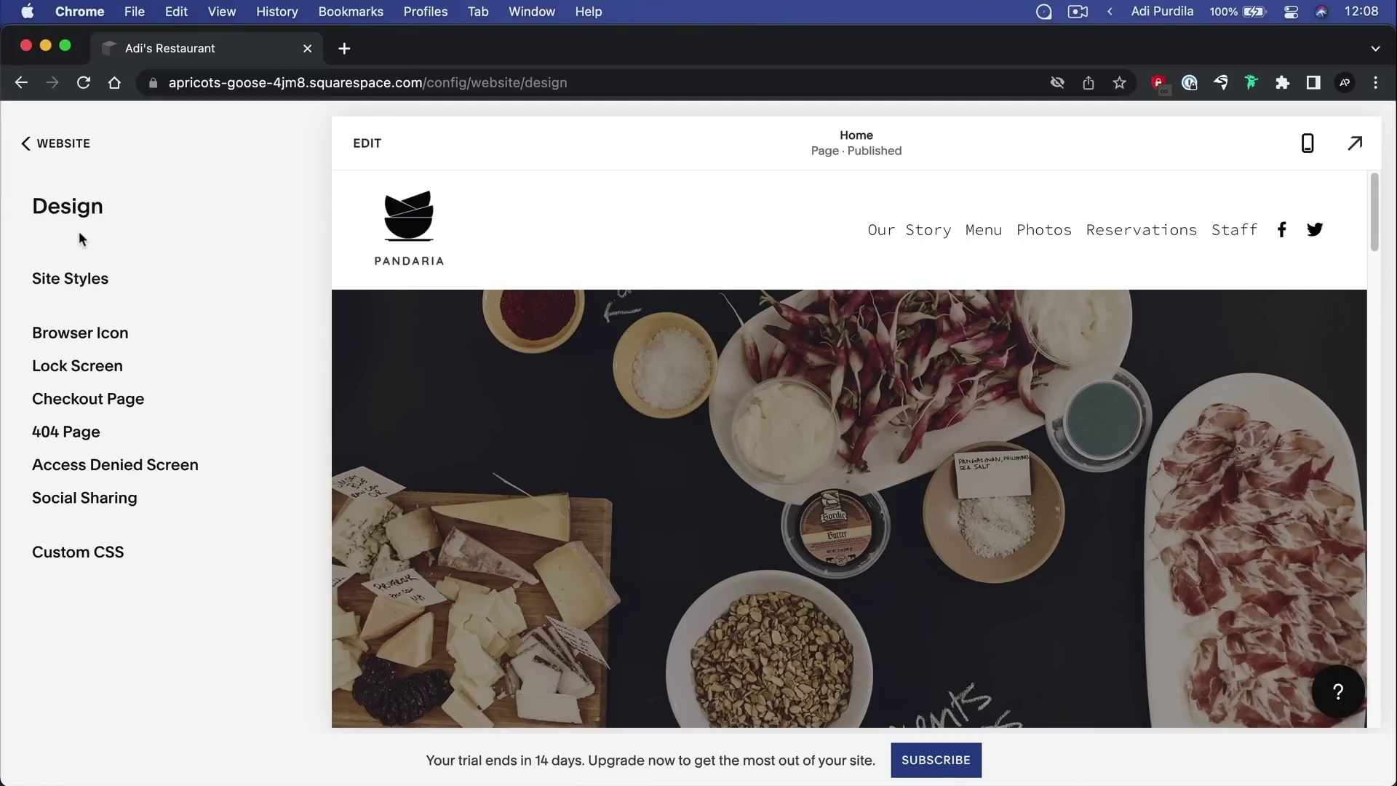
In edit mode, open Site Styles Fonts and browse alternative font packs to replace Abel
left_click(371, 149)
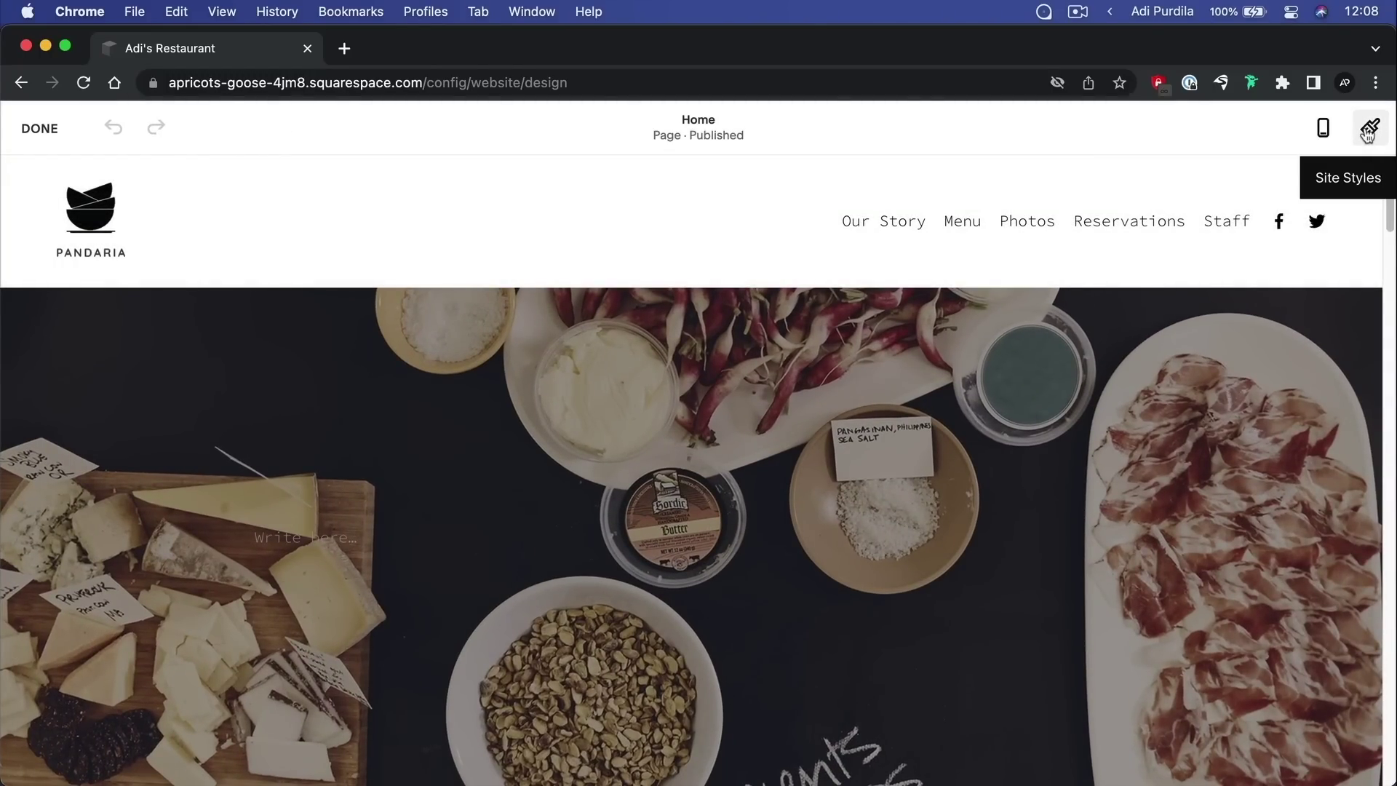
left_click(1369, 132)
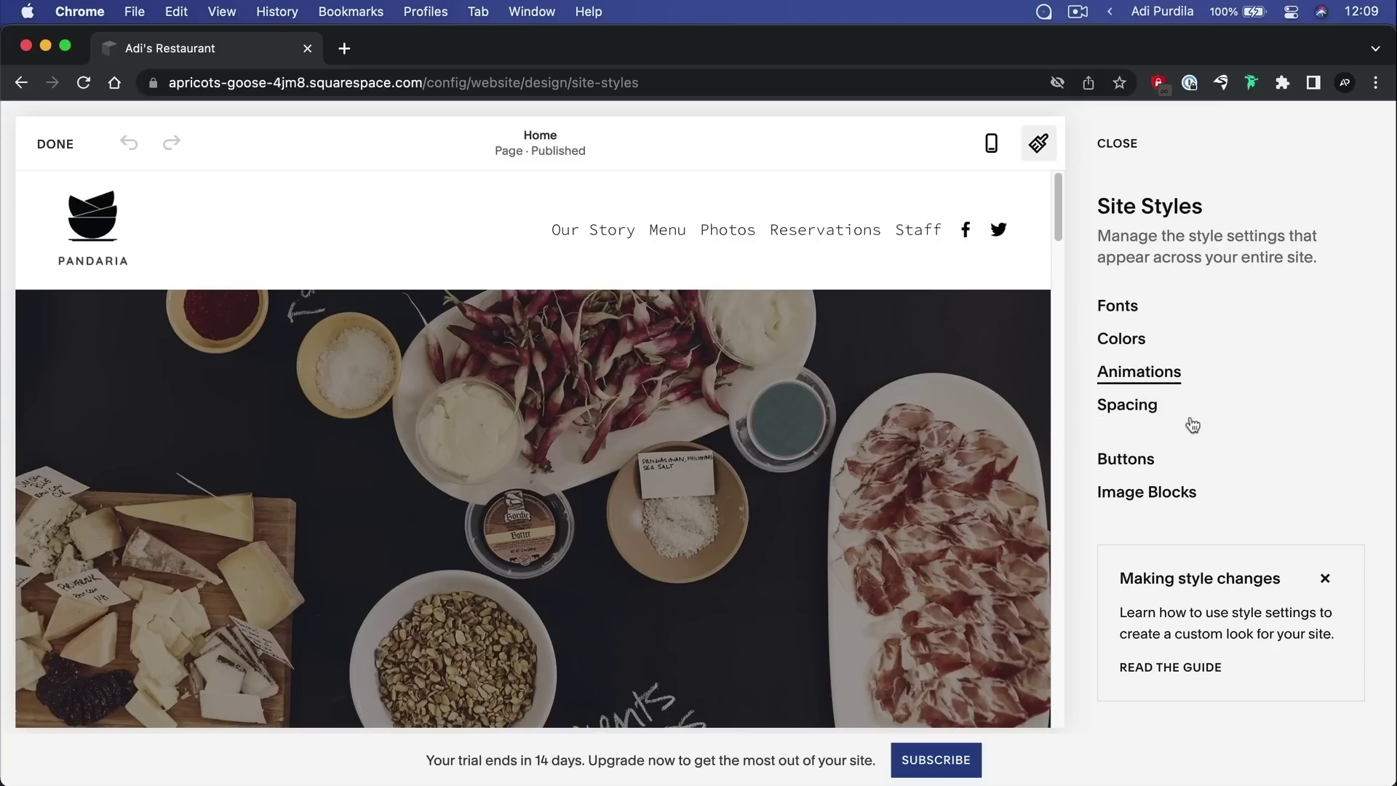
left_click(1121, 305)
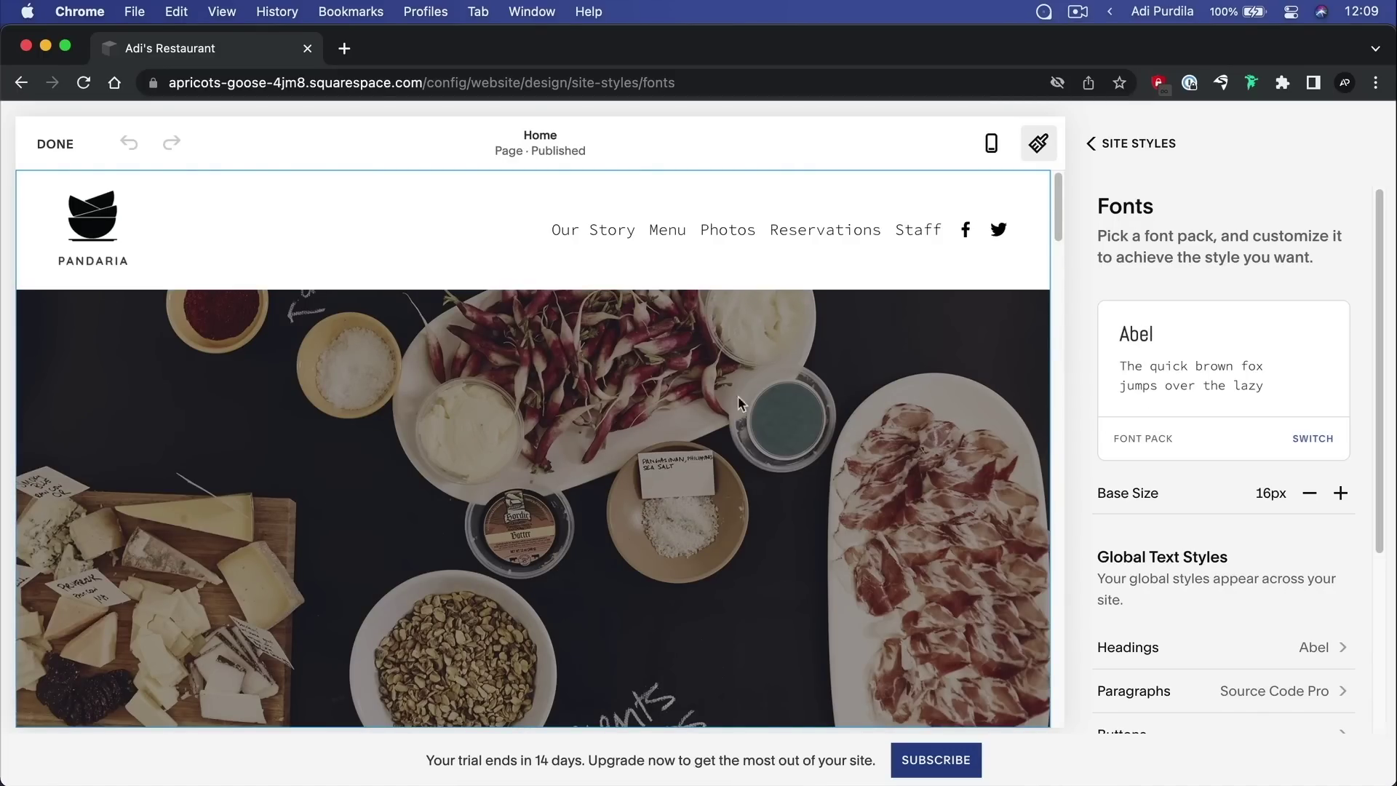
scroll(638, 389, "down", 10)
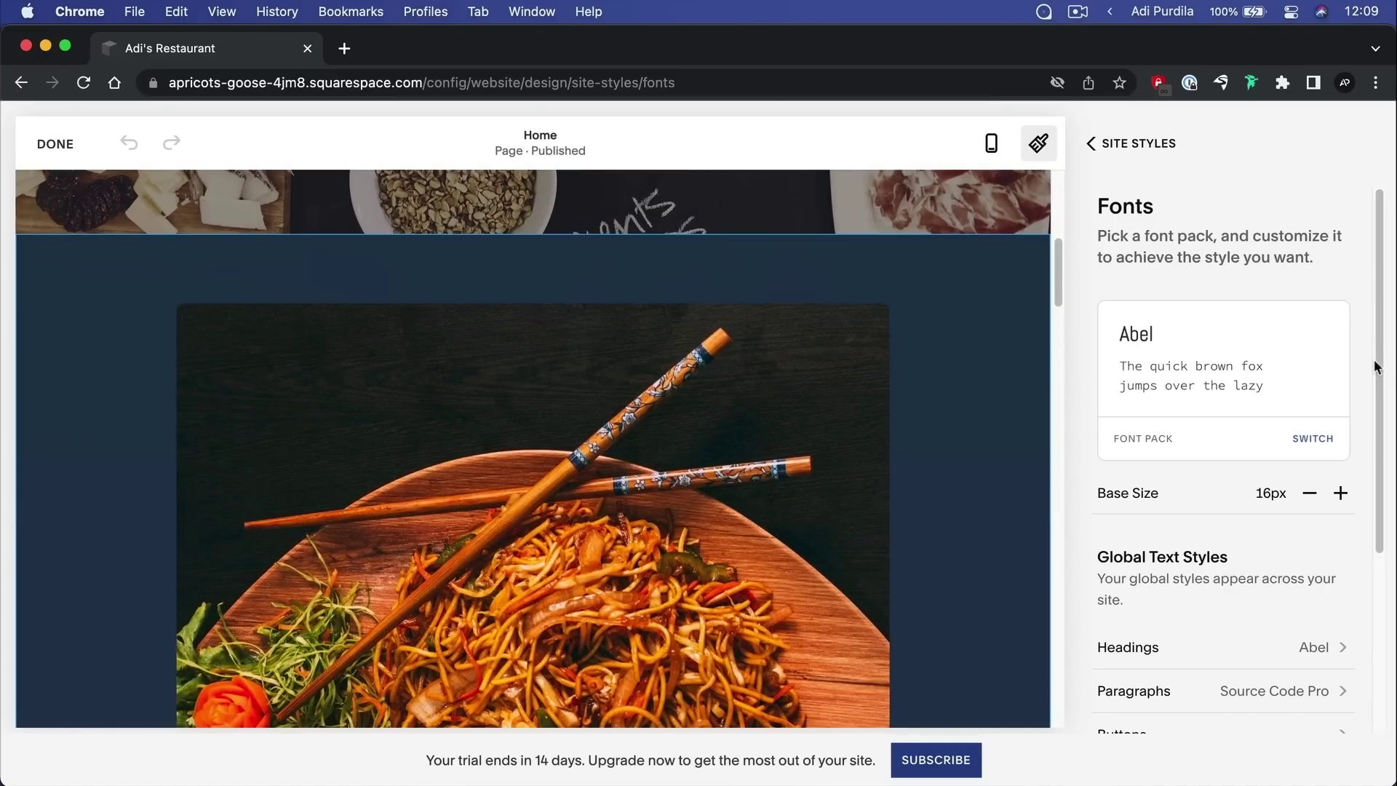
scroll(583, 420, "down", 8)
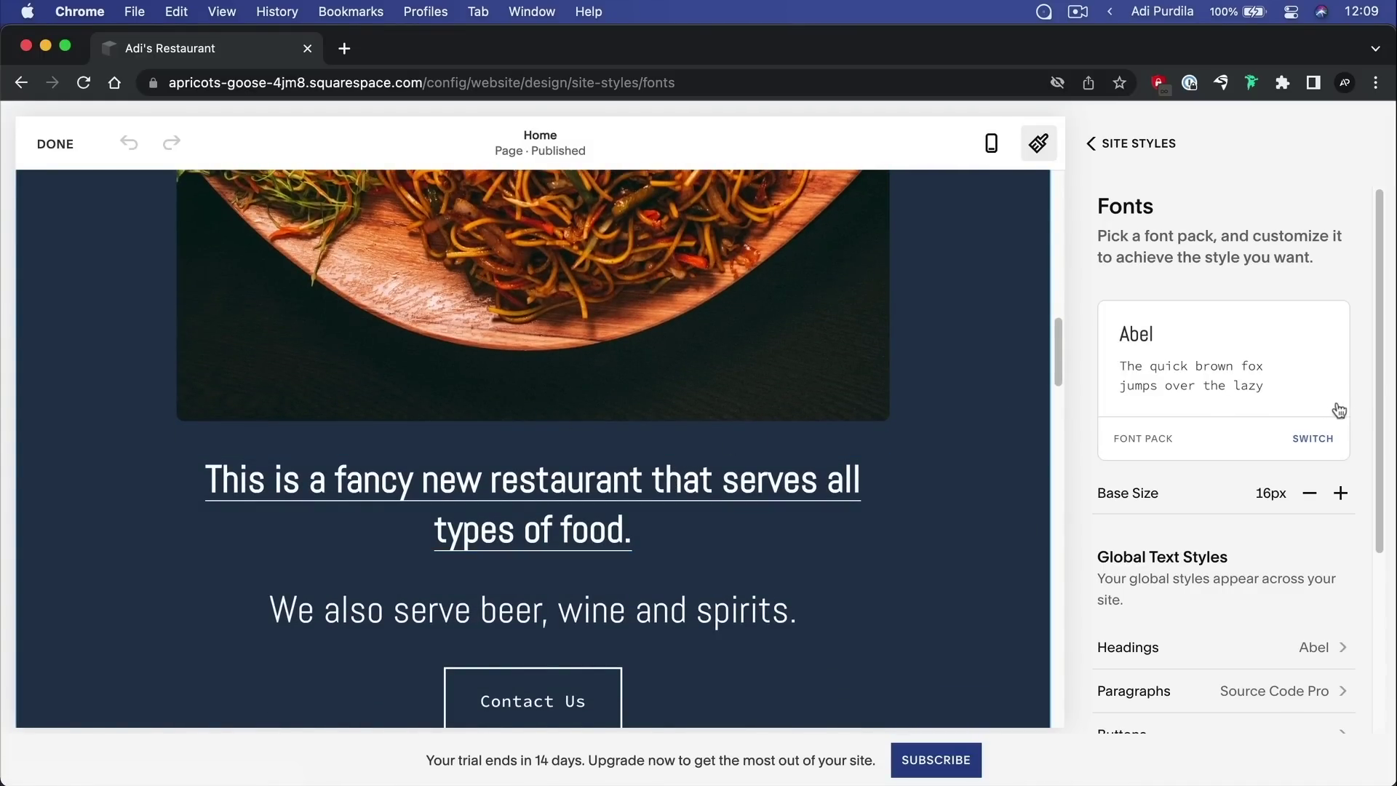
left_click(1313, 438)
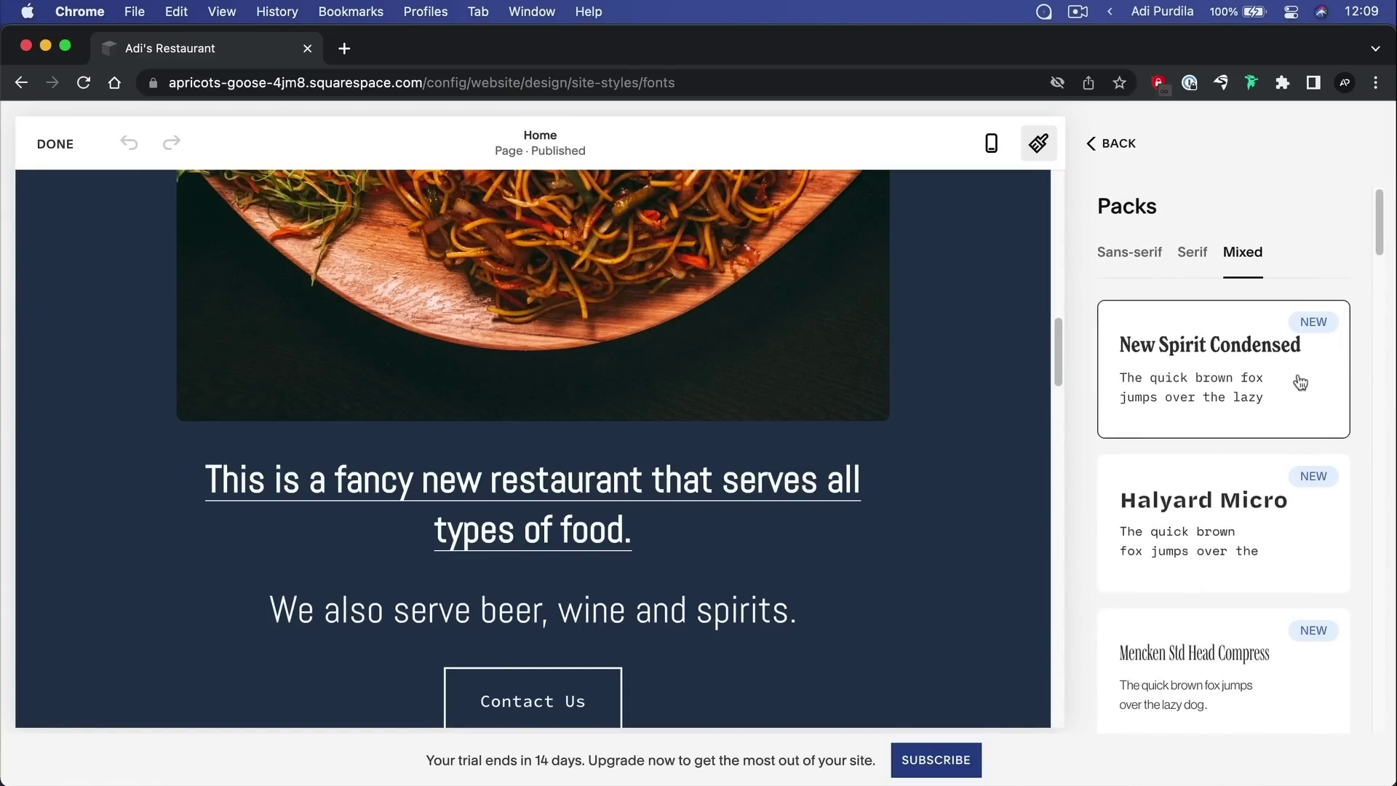
Browse the Sans-serif, Serif and Mixed font pack categories
left_click(1139, 260)
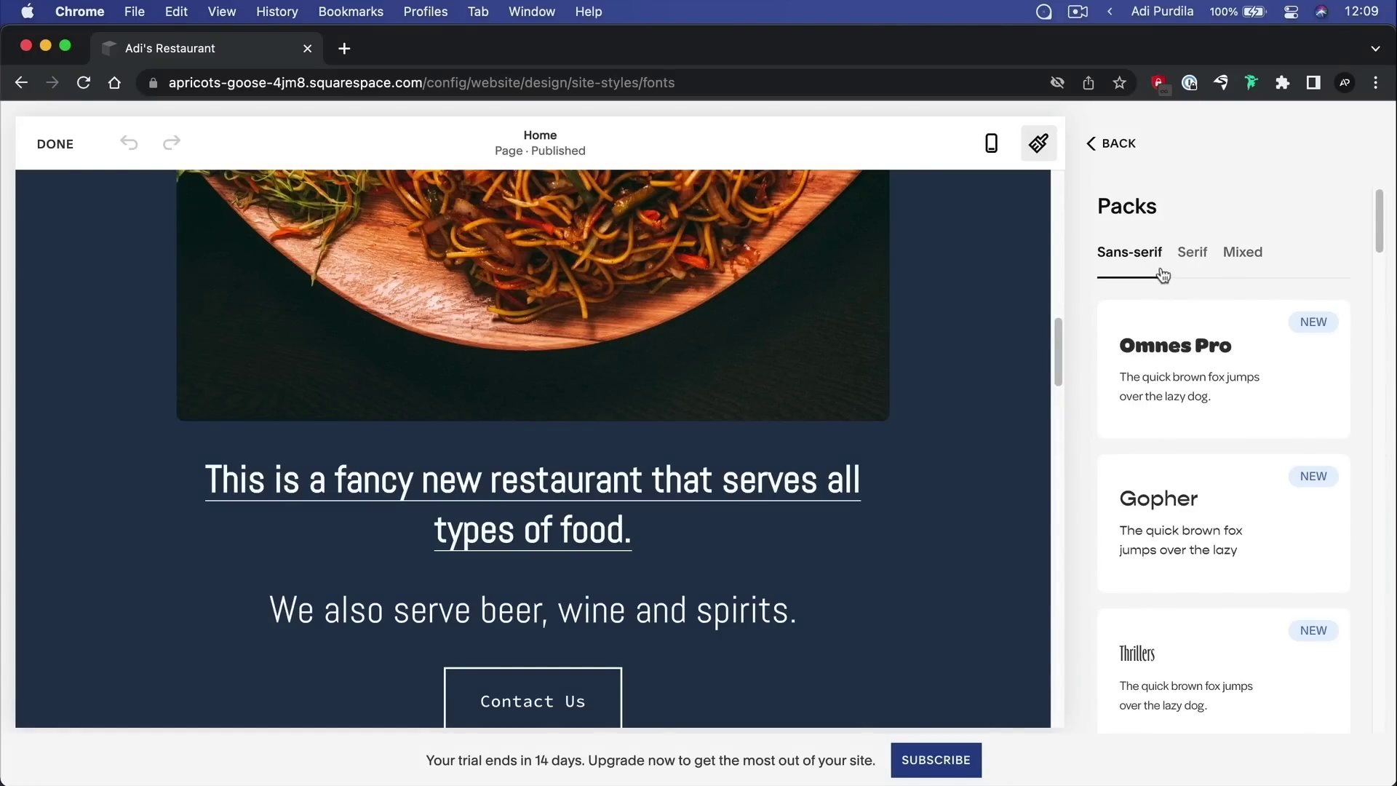
left_click(1197, 256)
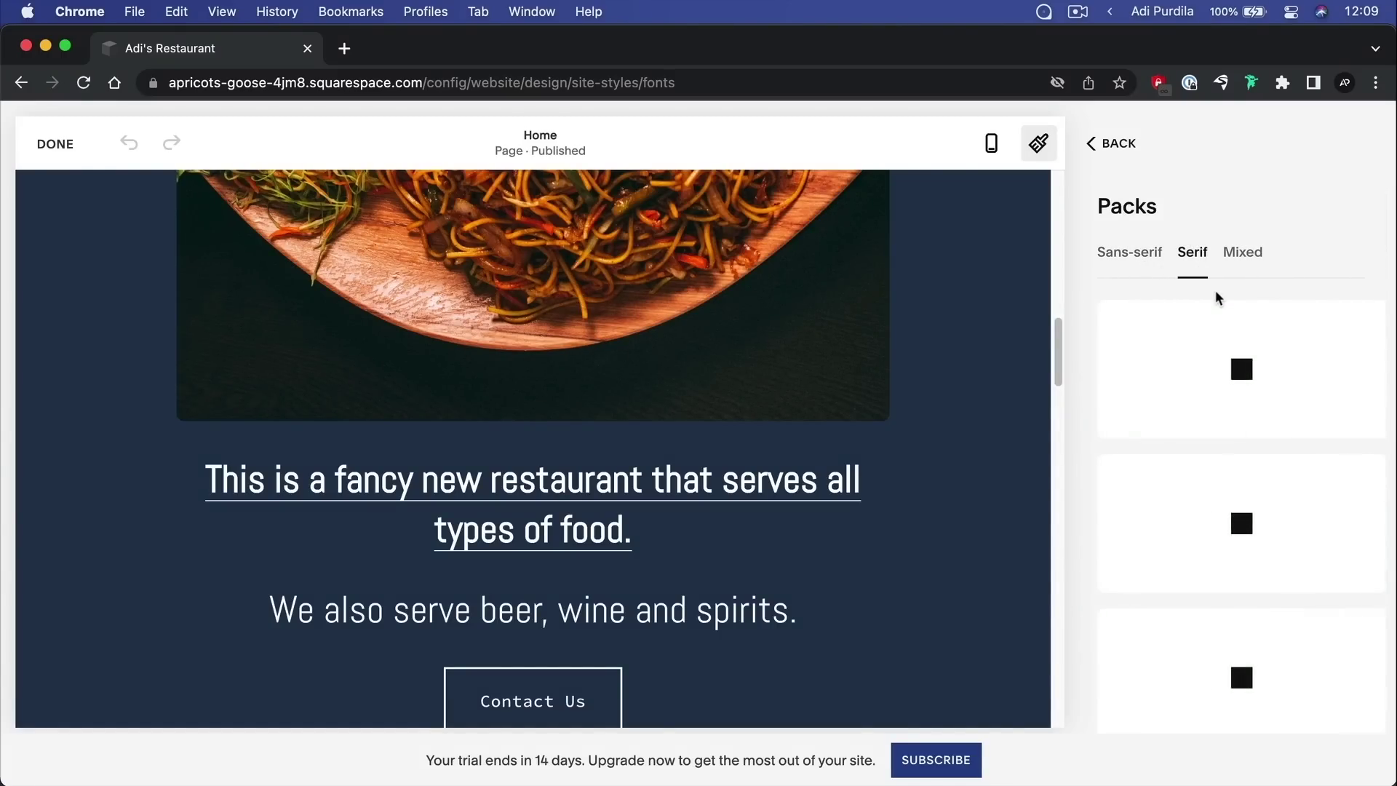
left_click(1249, 257)
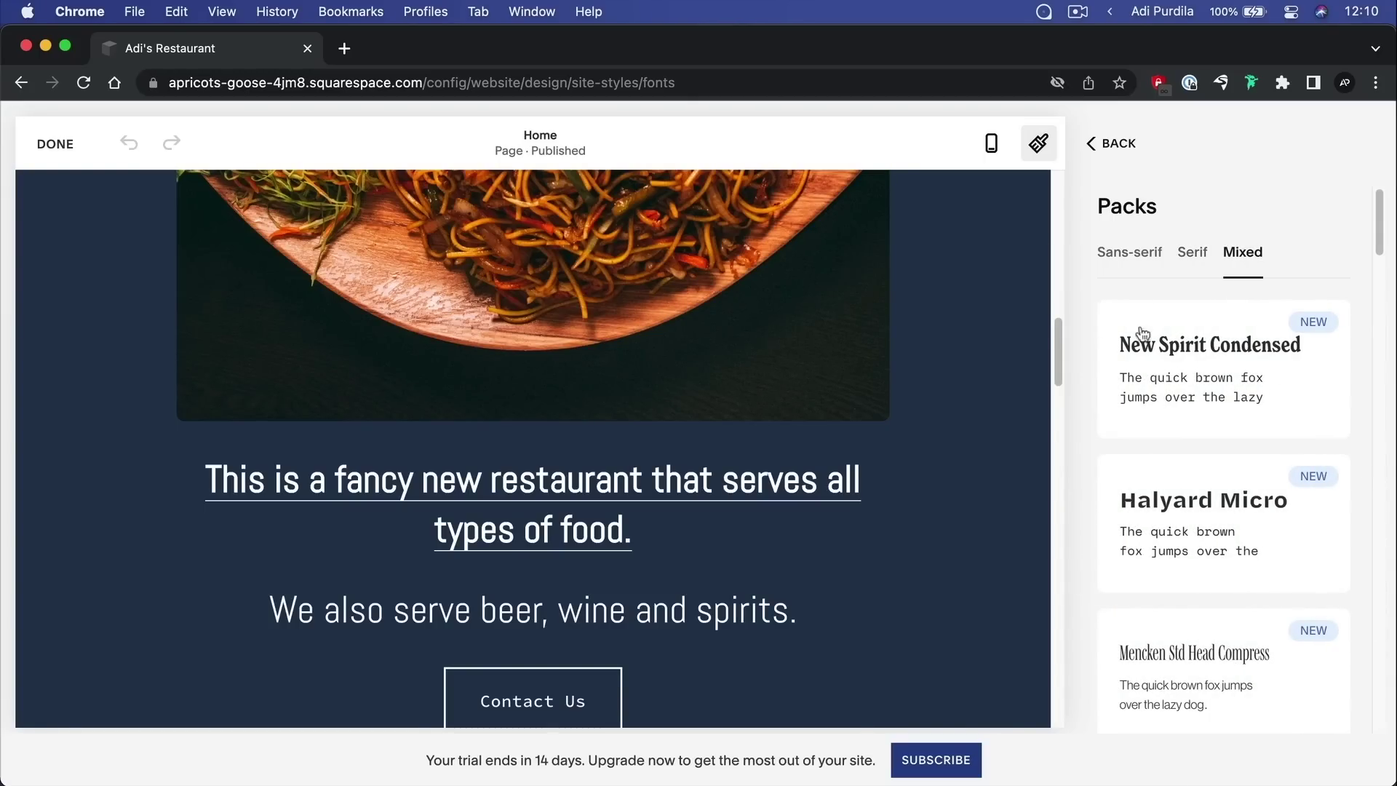
scroll(998, 373, "up", 5)
scroll(998, 379, "up", 3)
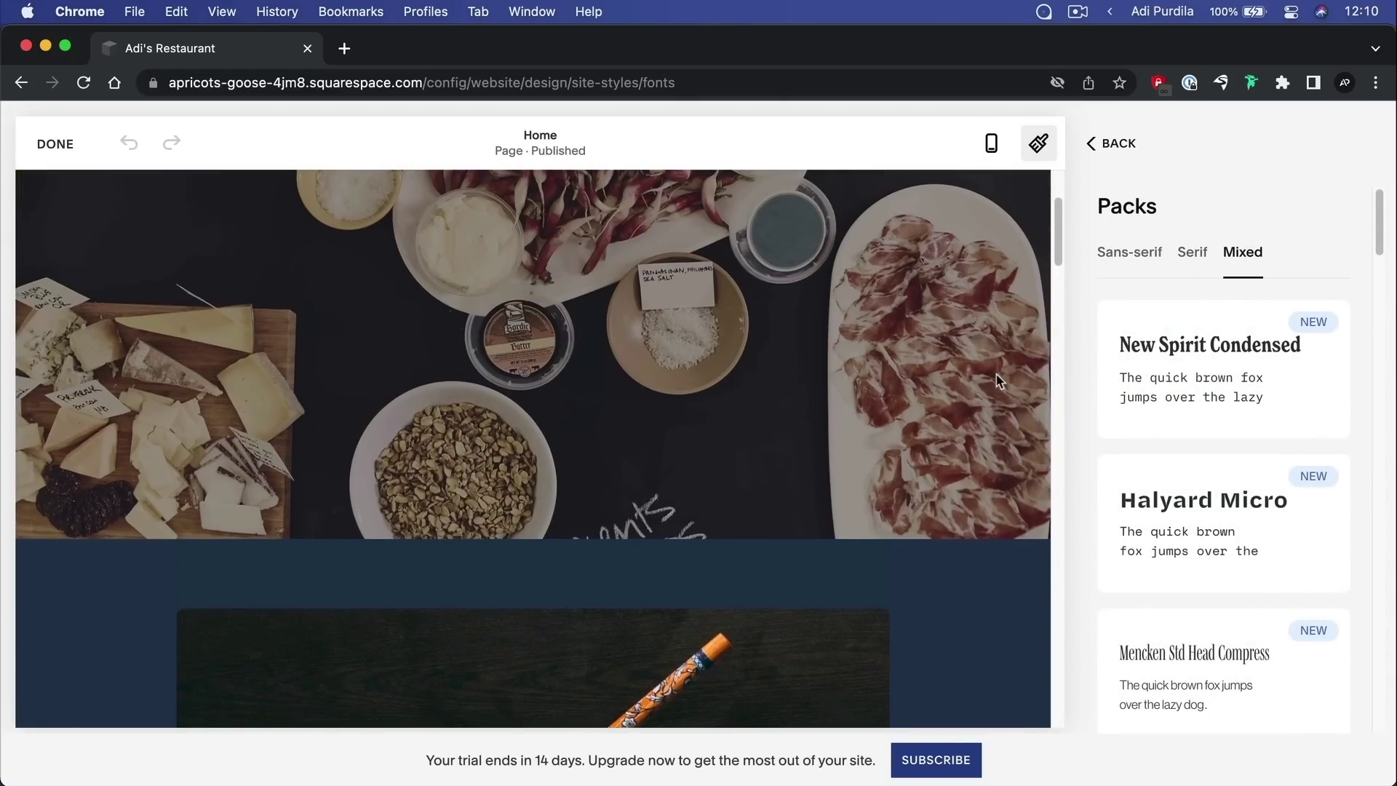
scroll(999, 379, "down", 10)
scroll(998, 380, "down", 4)
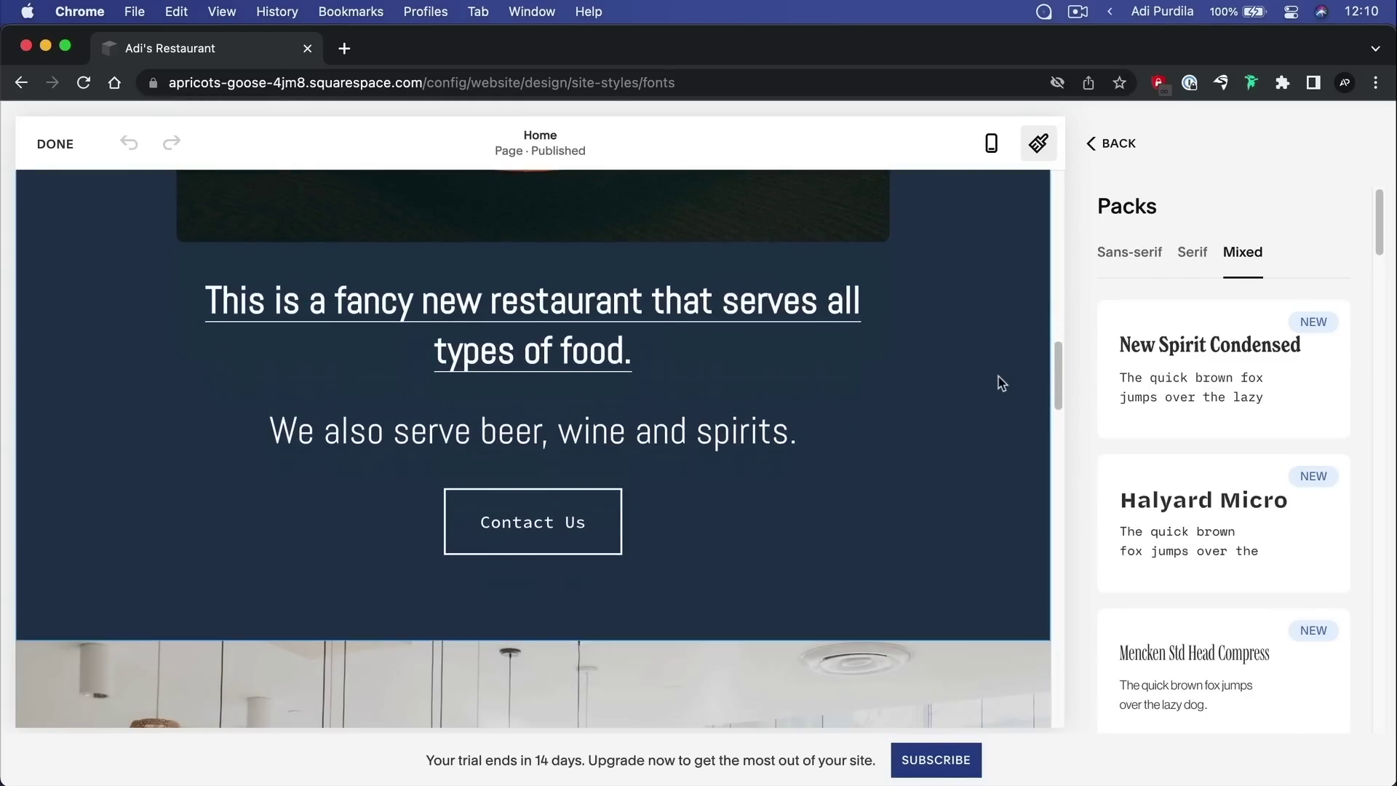
Apply the New Spirit Condensed font pack and scroll the preview to check it
left_click(1222, 346)
scroll(704, 334, "down", 10)
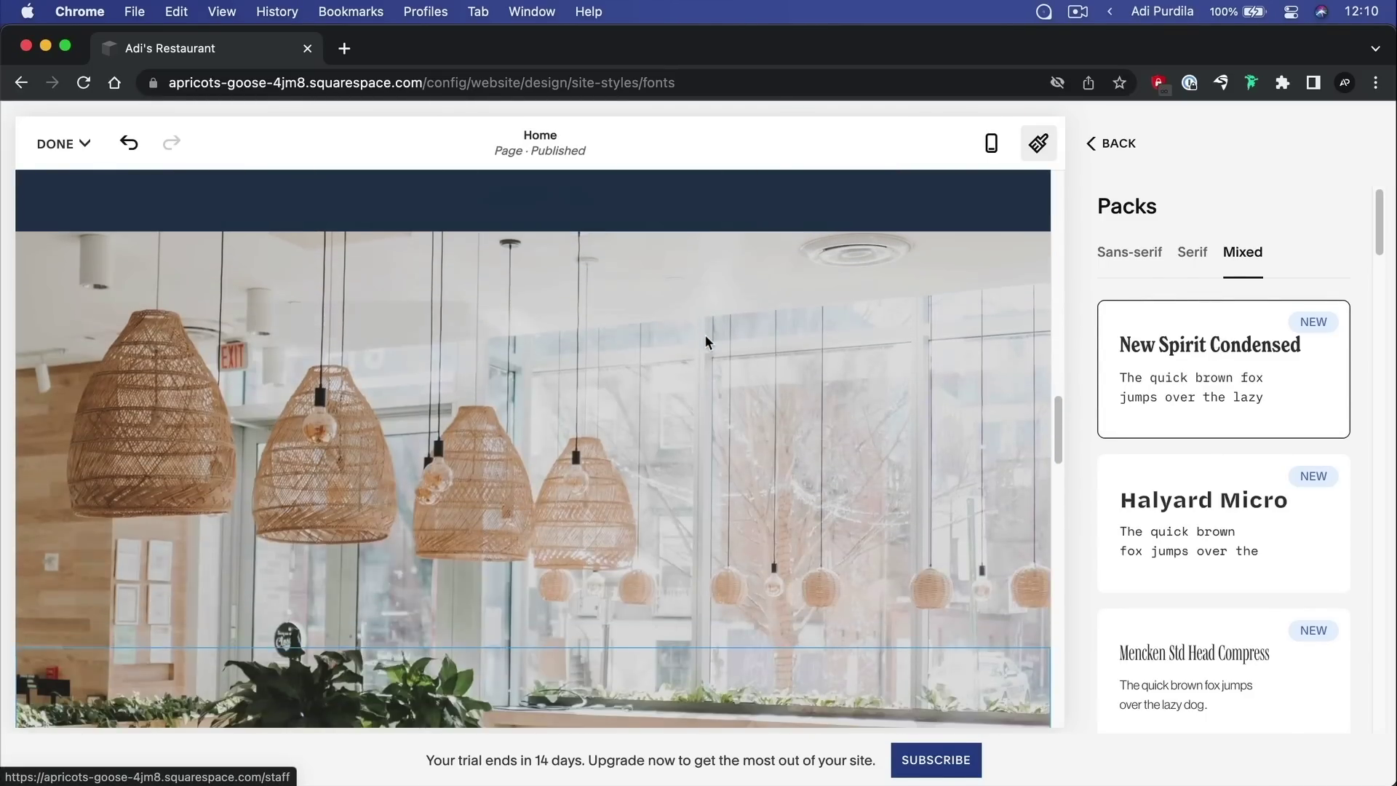
scroll(705, 334, "down", 10)
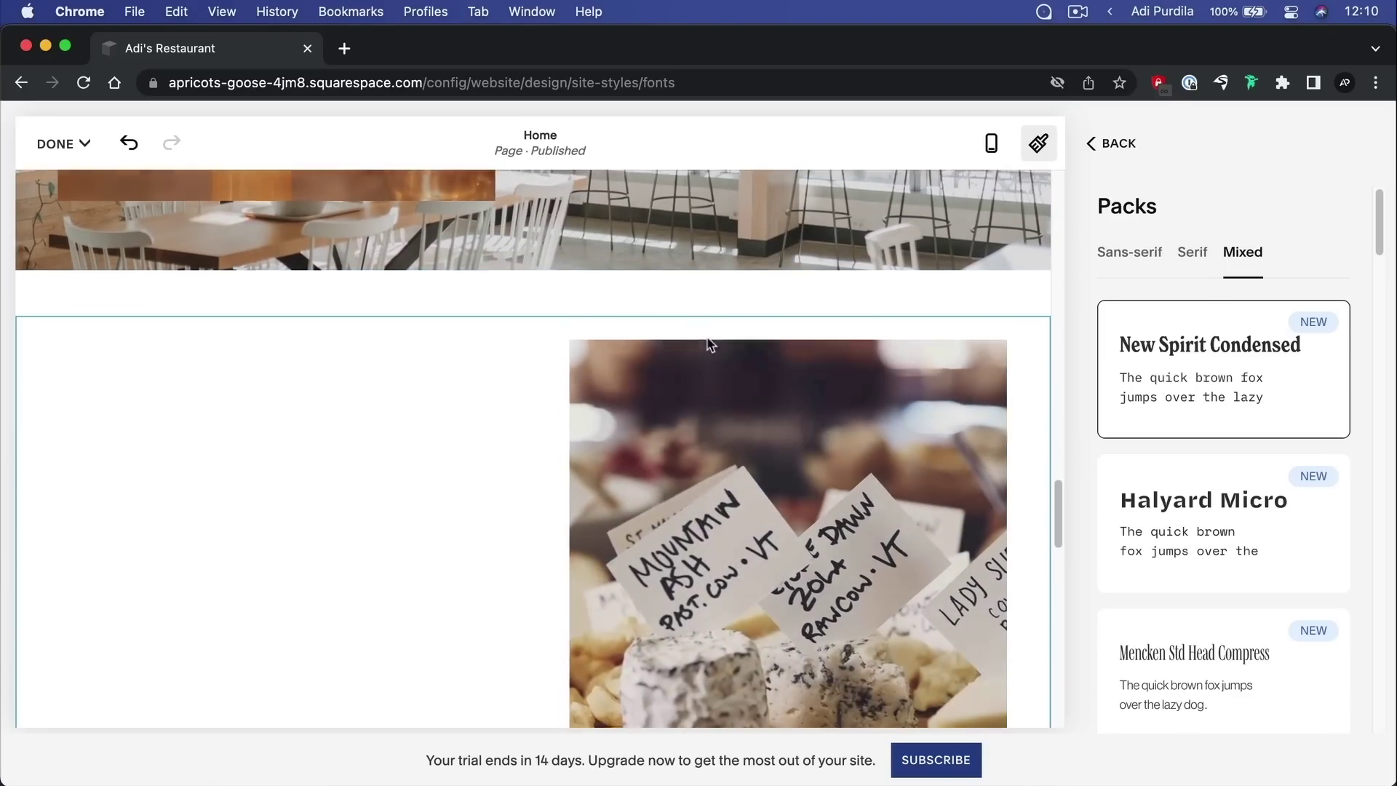
scroll(709, 342, "down", 5)
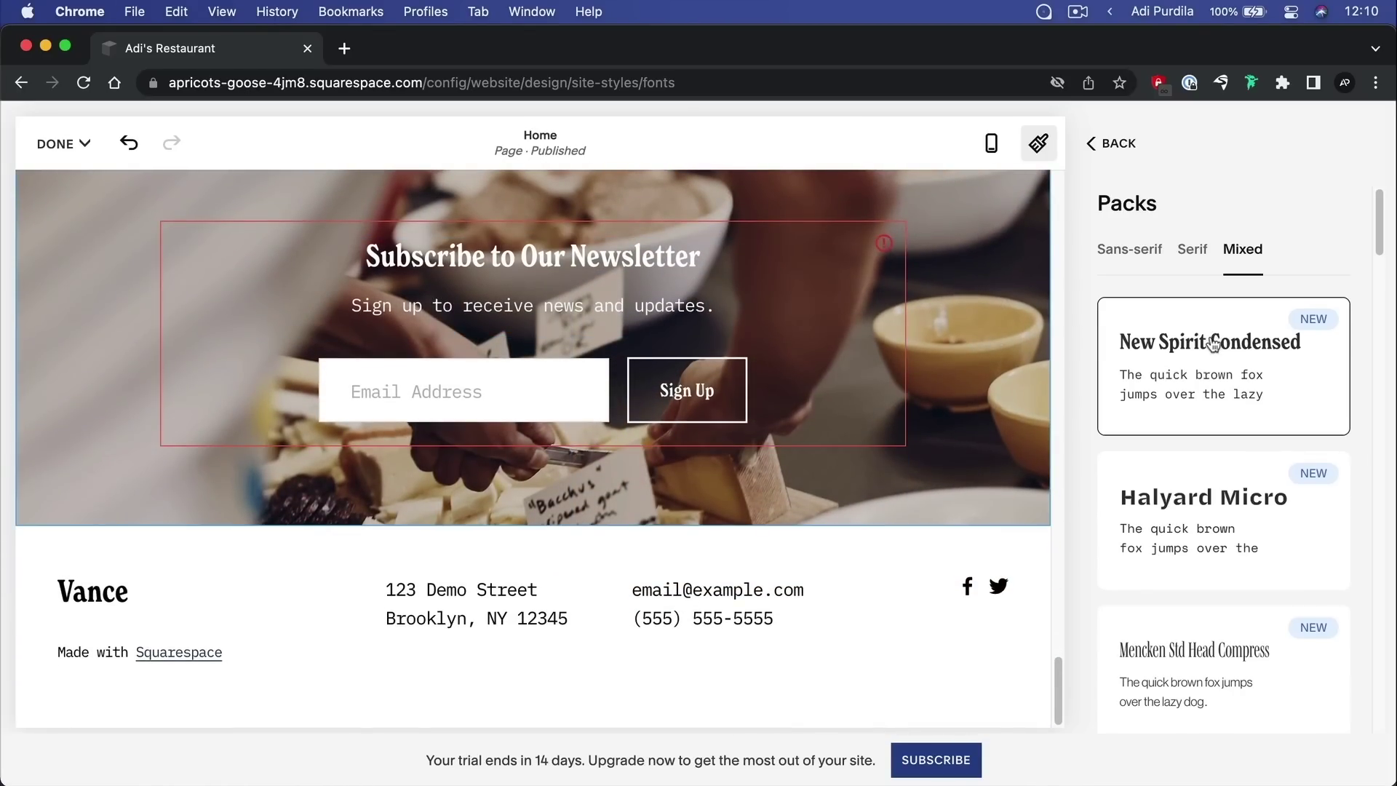
scroll(1214, 344, "down", 3)
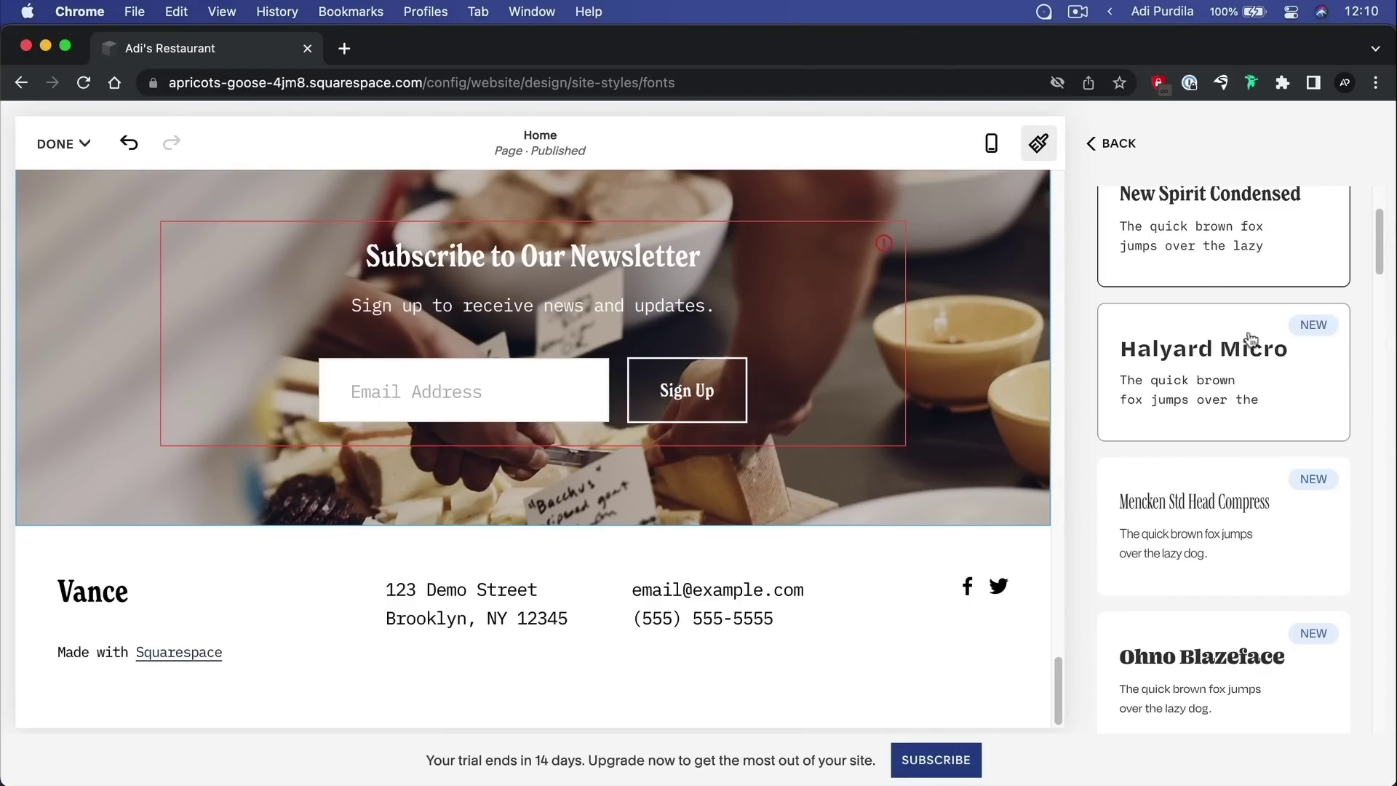
scroll(1237, 371, "down", 7)
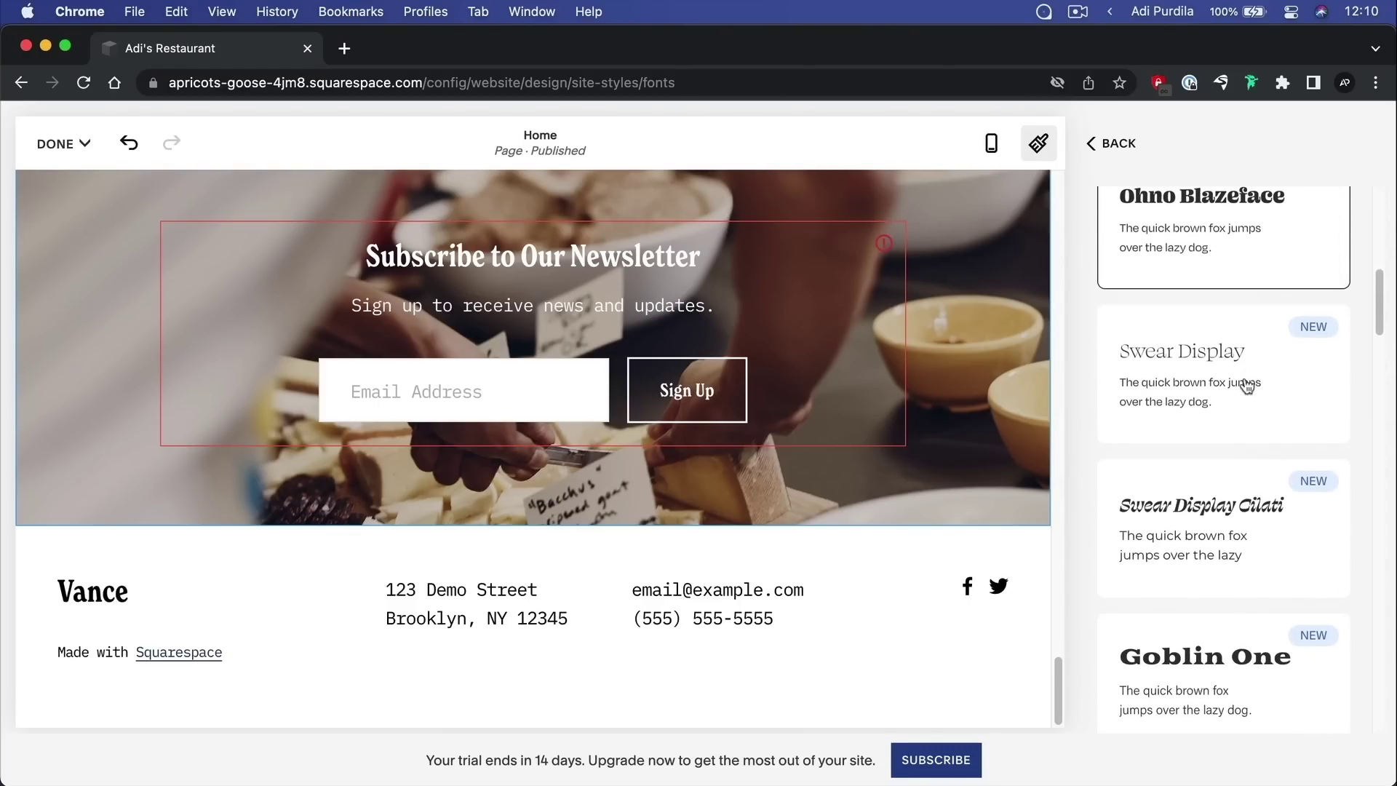
scroll(1247, 387, "down", 9)
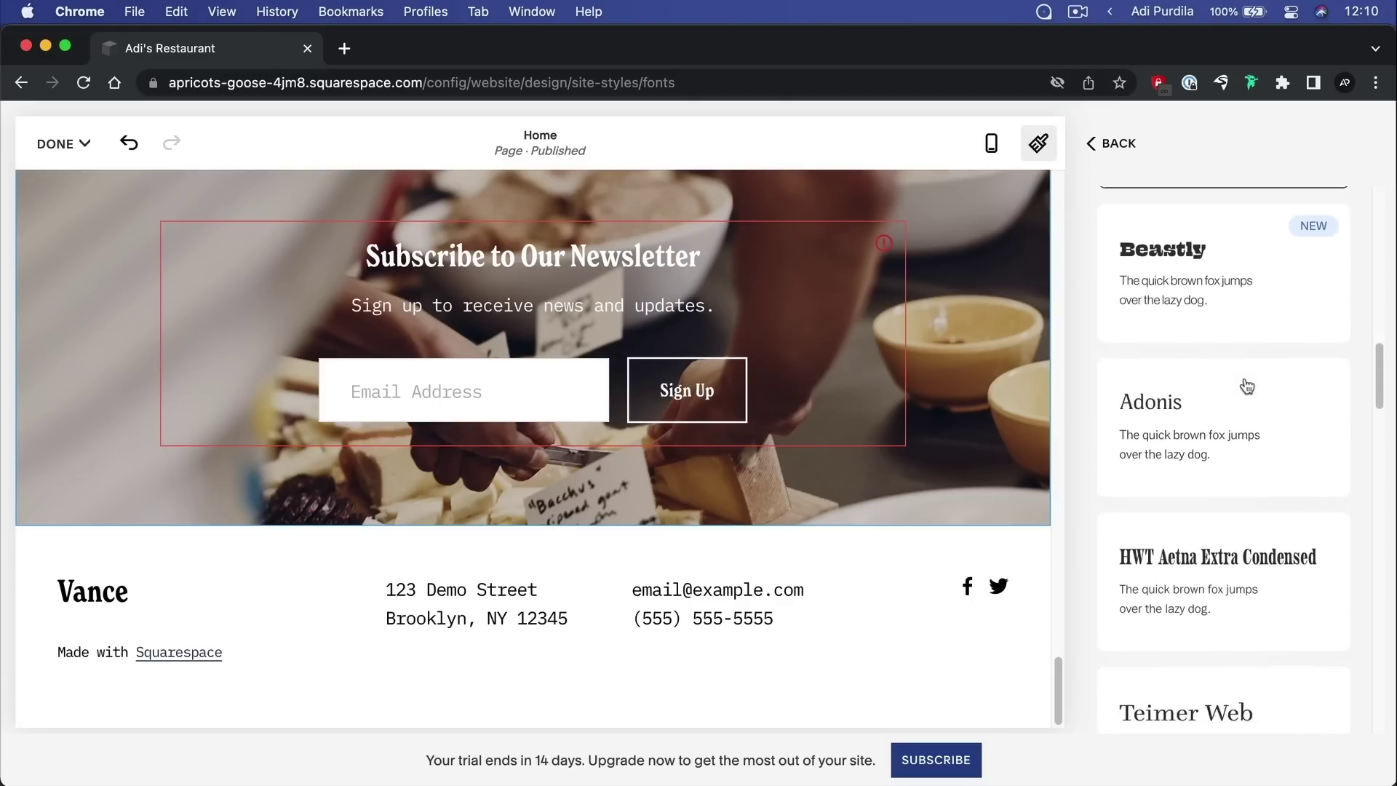
scroll(1244, 377, "down", 2)
scroll(1246, 382, "up", 3)
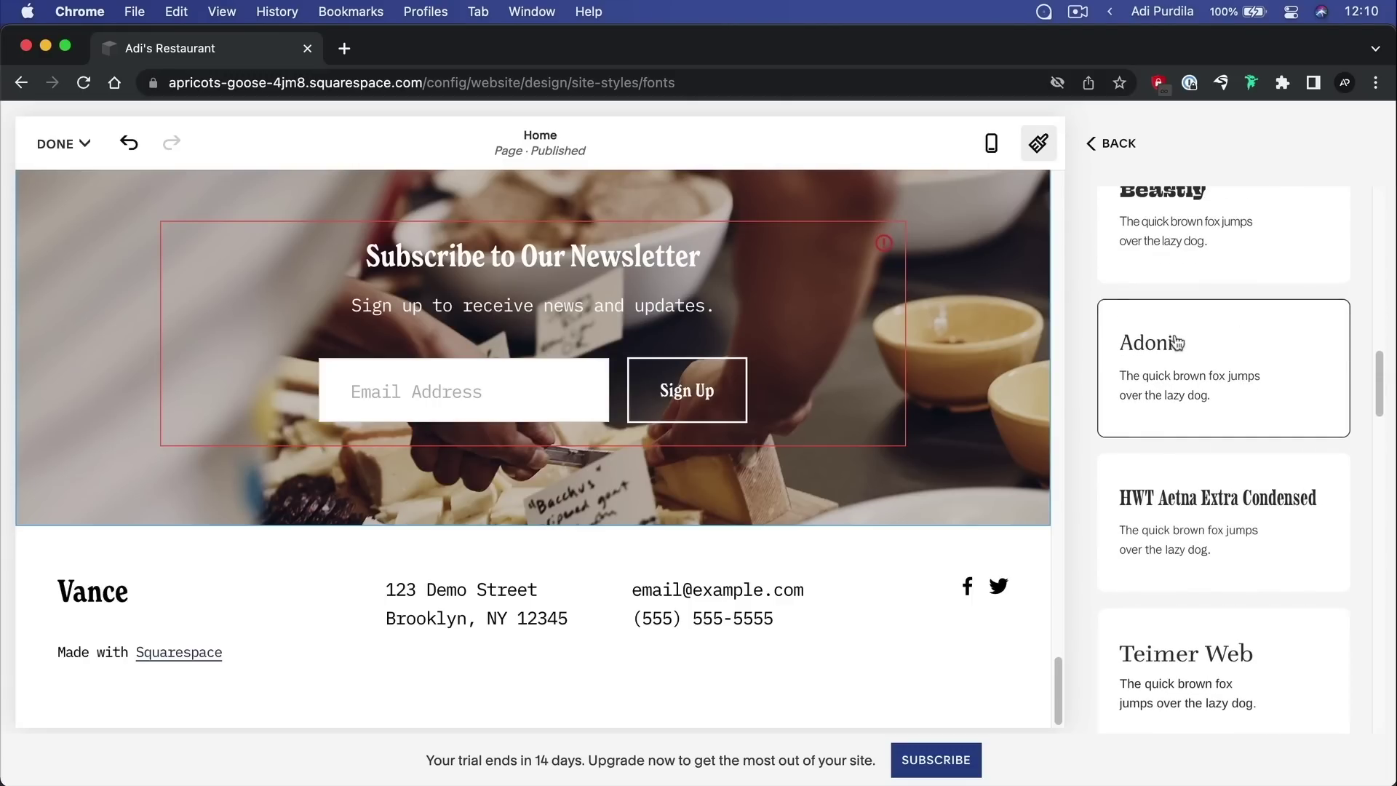
Try the Adonis font pack on the site
left_click(1239, 404)
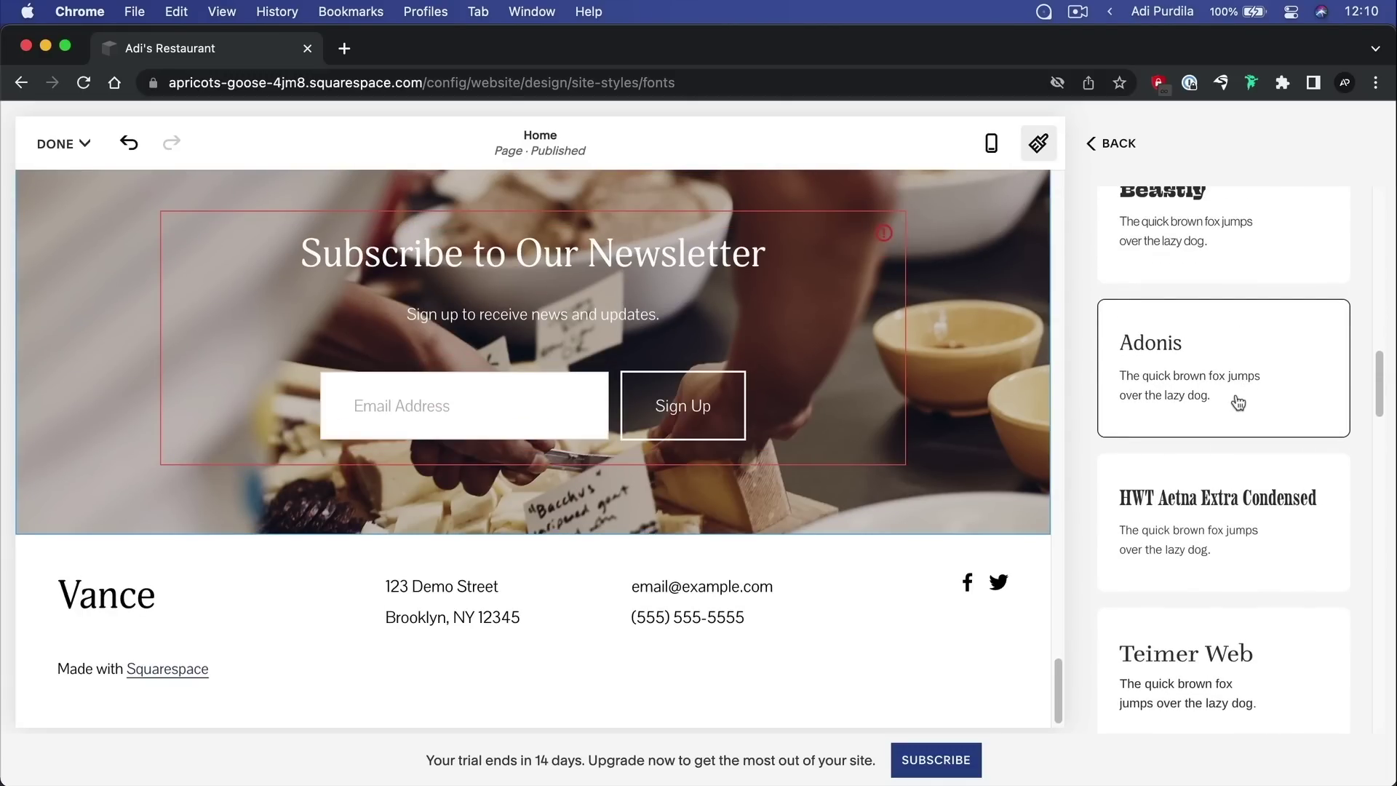
scroll(745, 380, "up", 5)
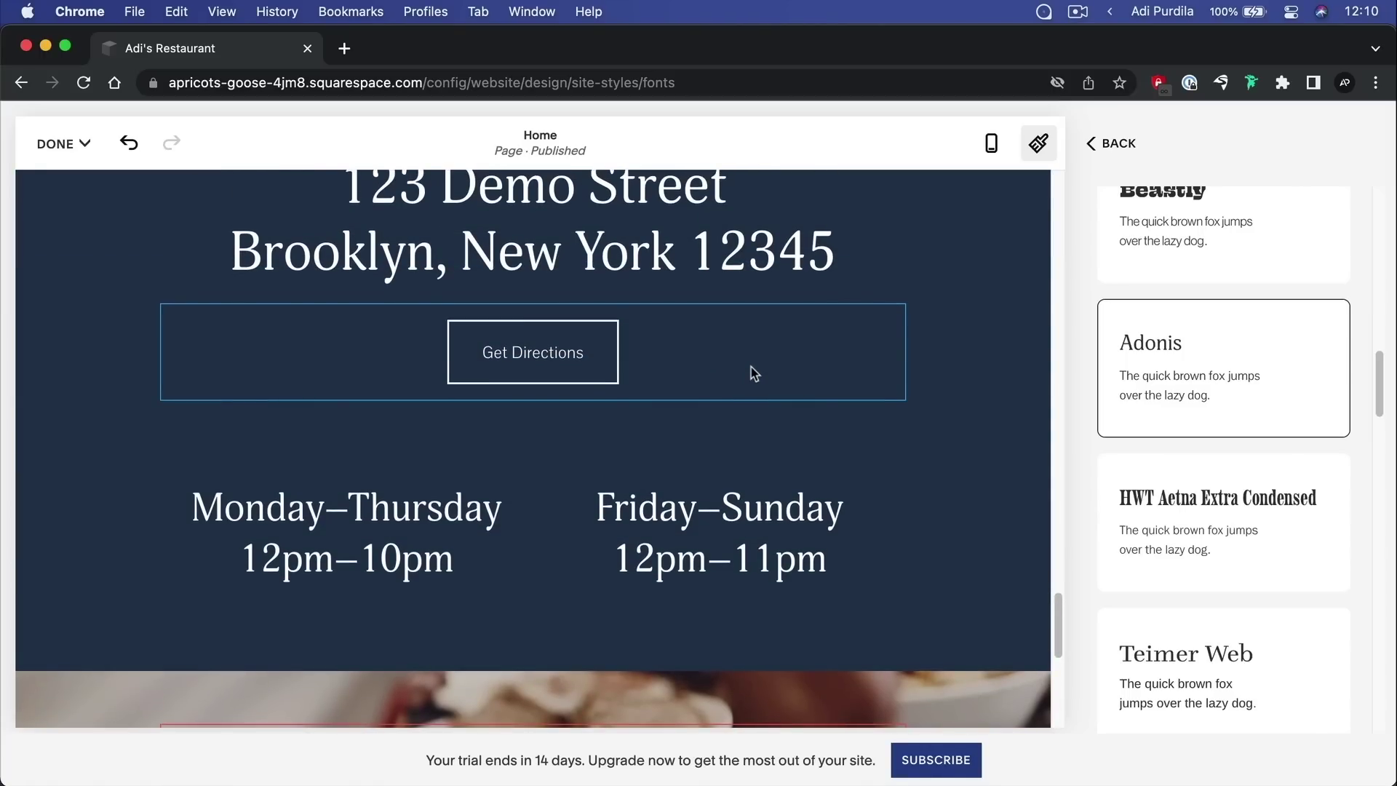
scroll(751, 367, "up", 2)
scroll(1299, 430, "down", 4)
scroll(1299, 431, "down", 5)
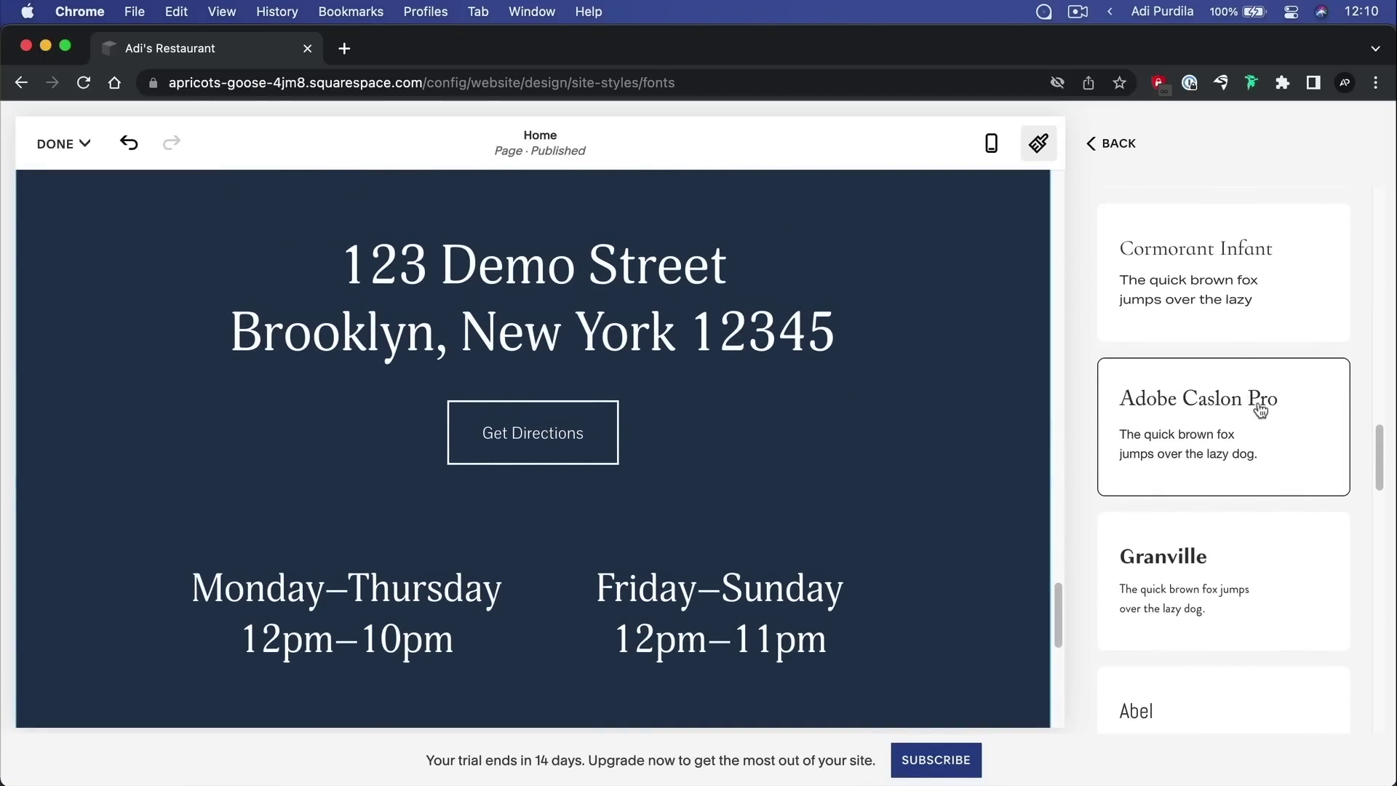
Switch to the Adobe Caslon Pro font pack and scroll the preview to review the italic serif headings
left_click(1260, 411)
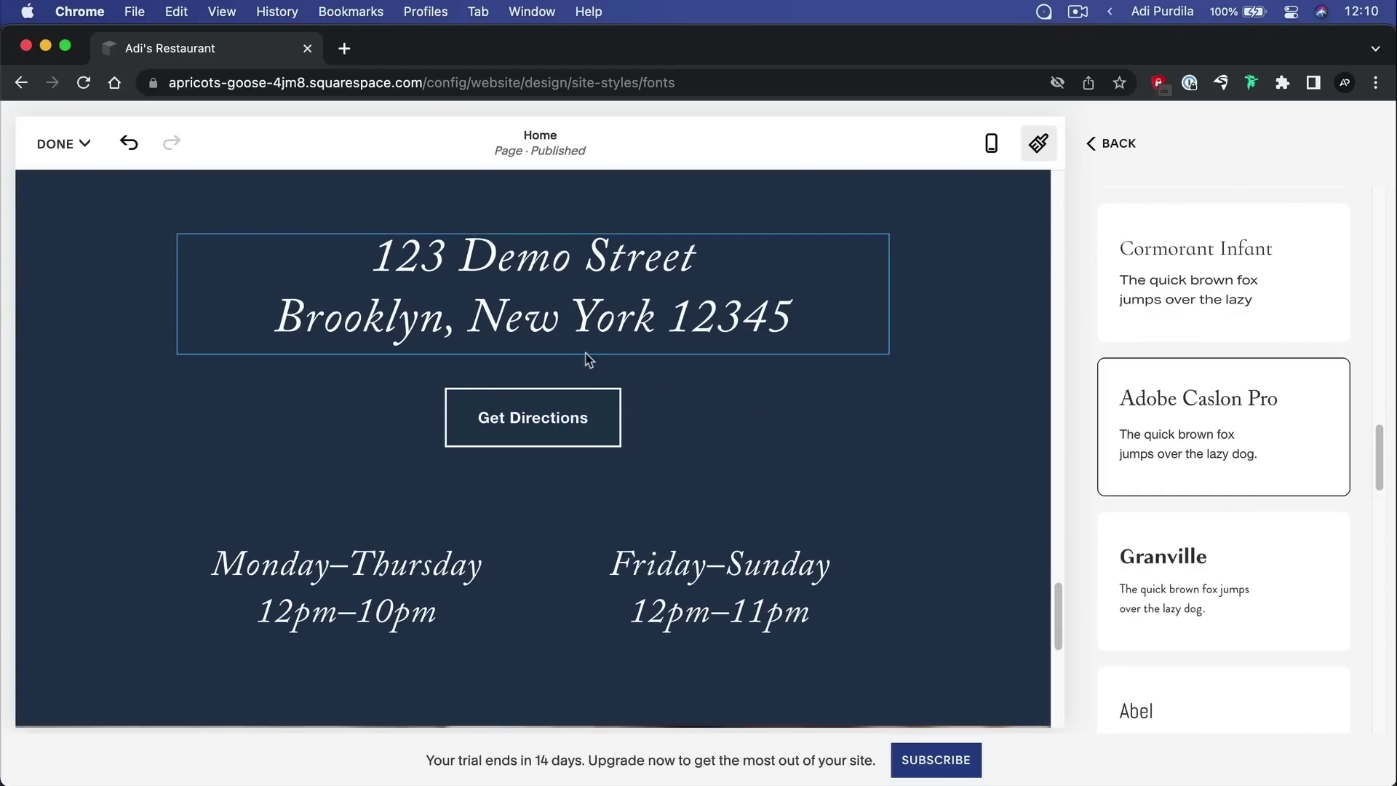
scroll(634, 376, "up", 15)
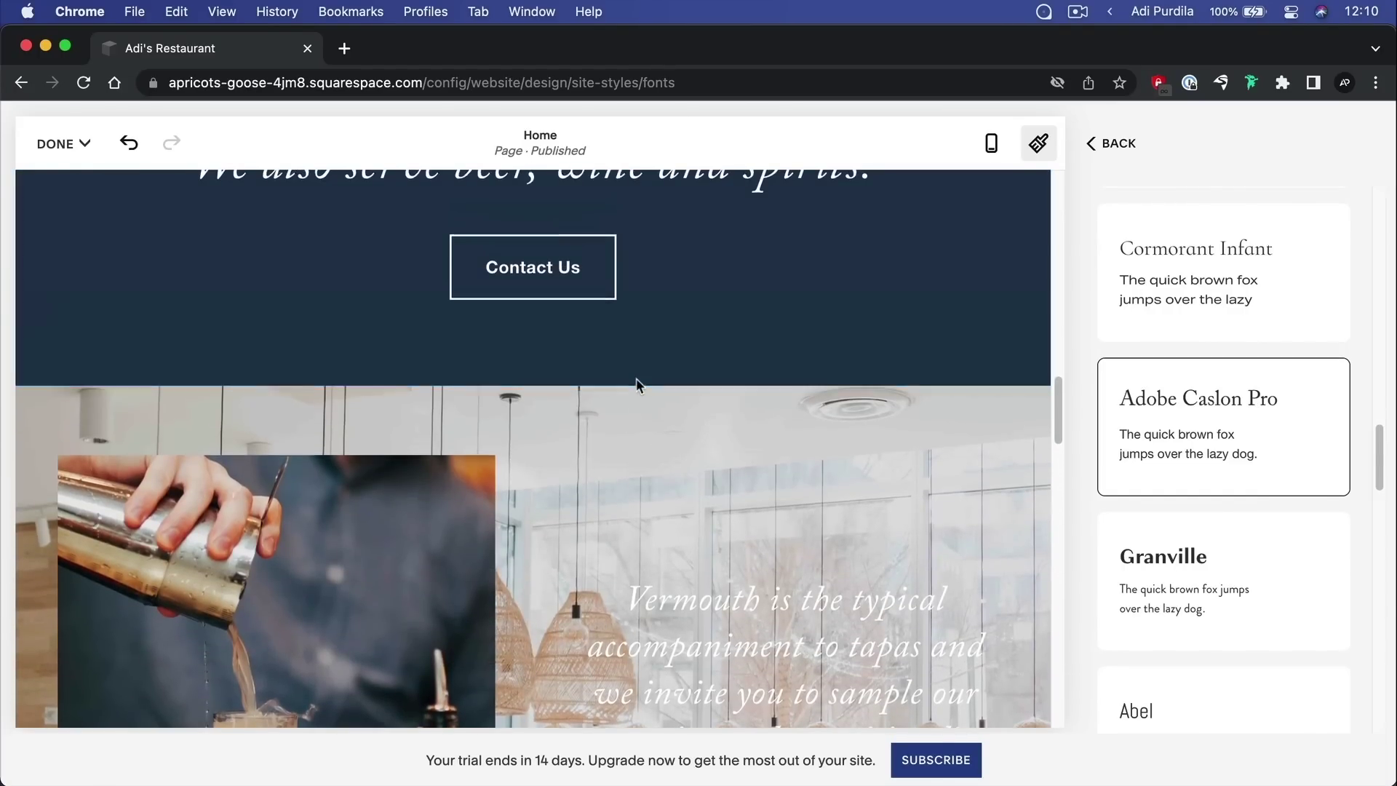
scroll(636, 379, "up", 10)
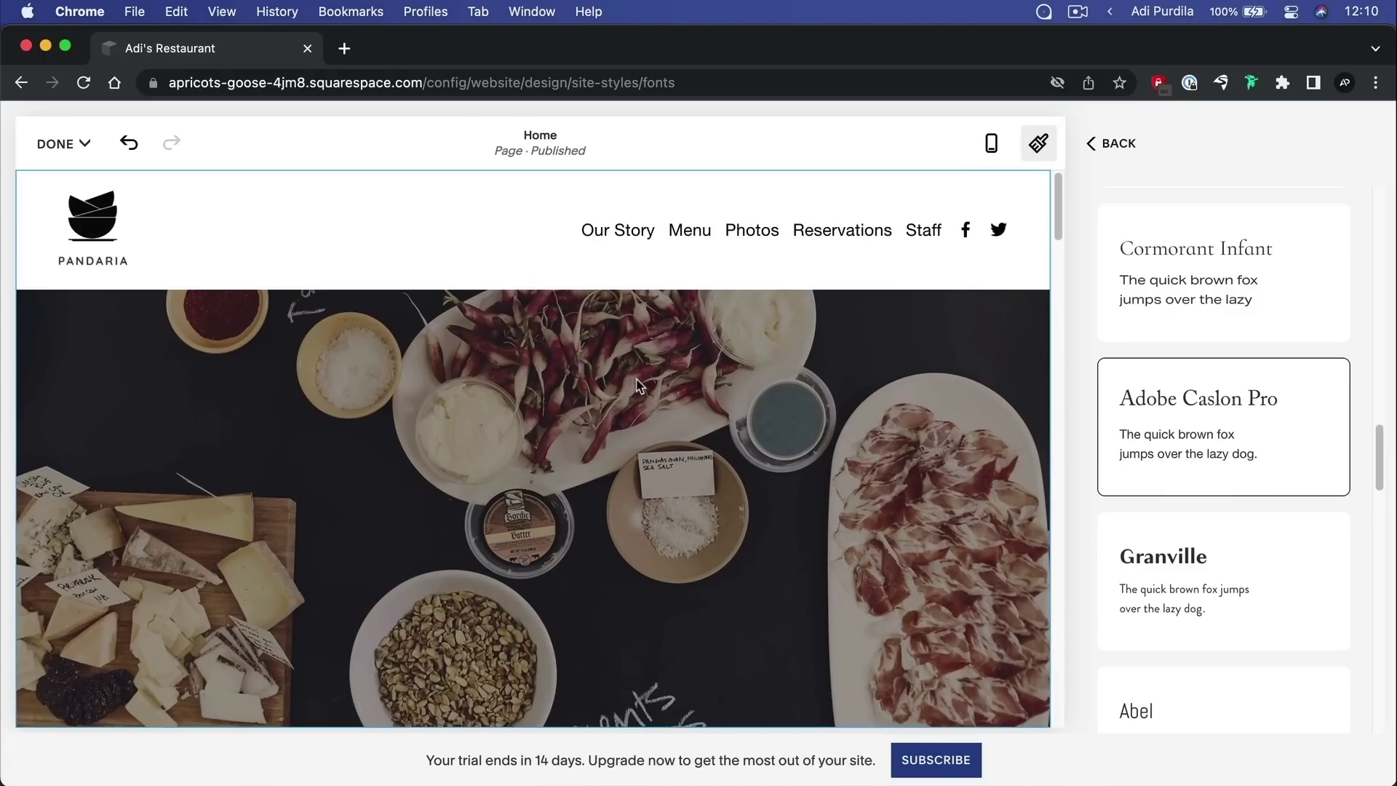
scroll(647, 406, "down", 10)
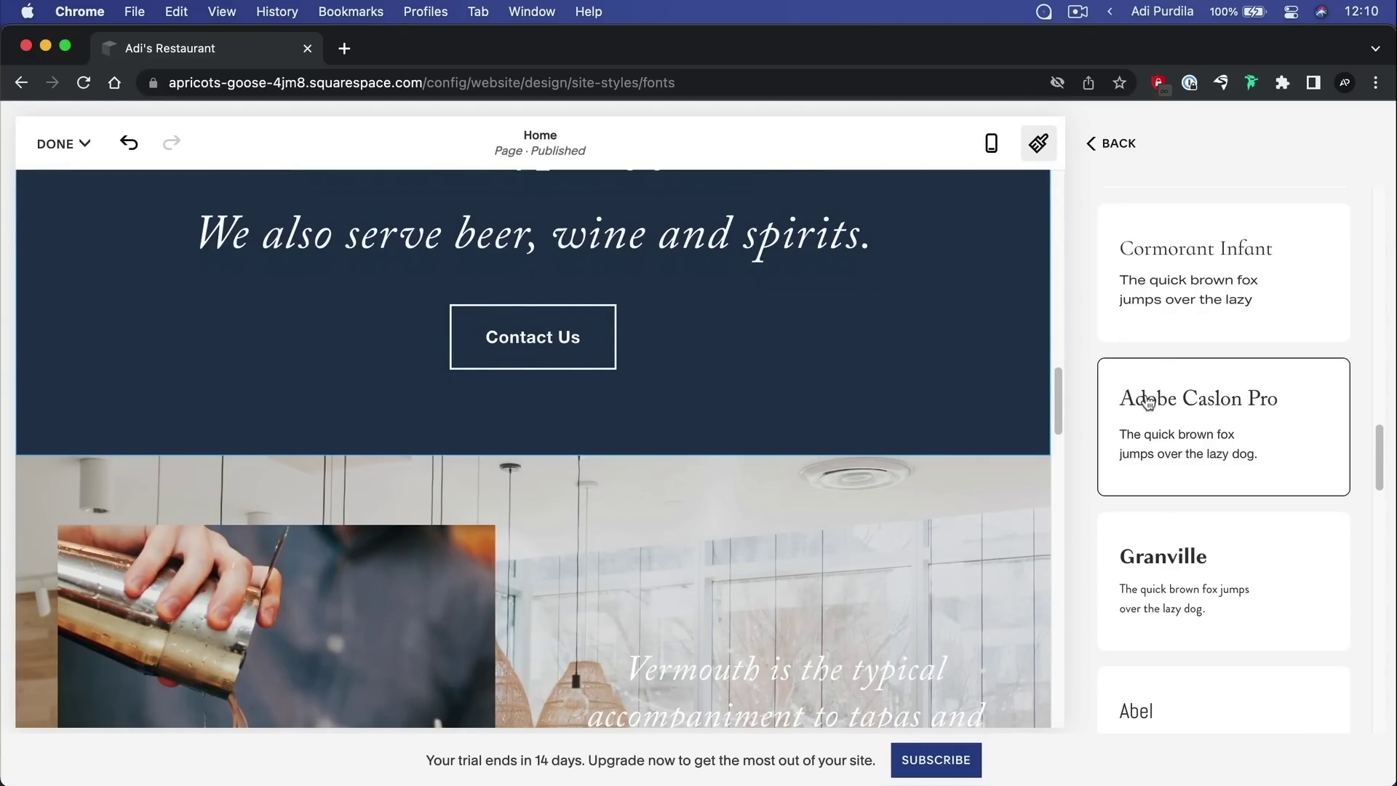
scroll(801, 335, "up", 2)
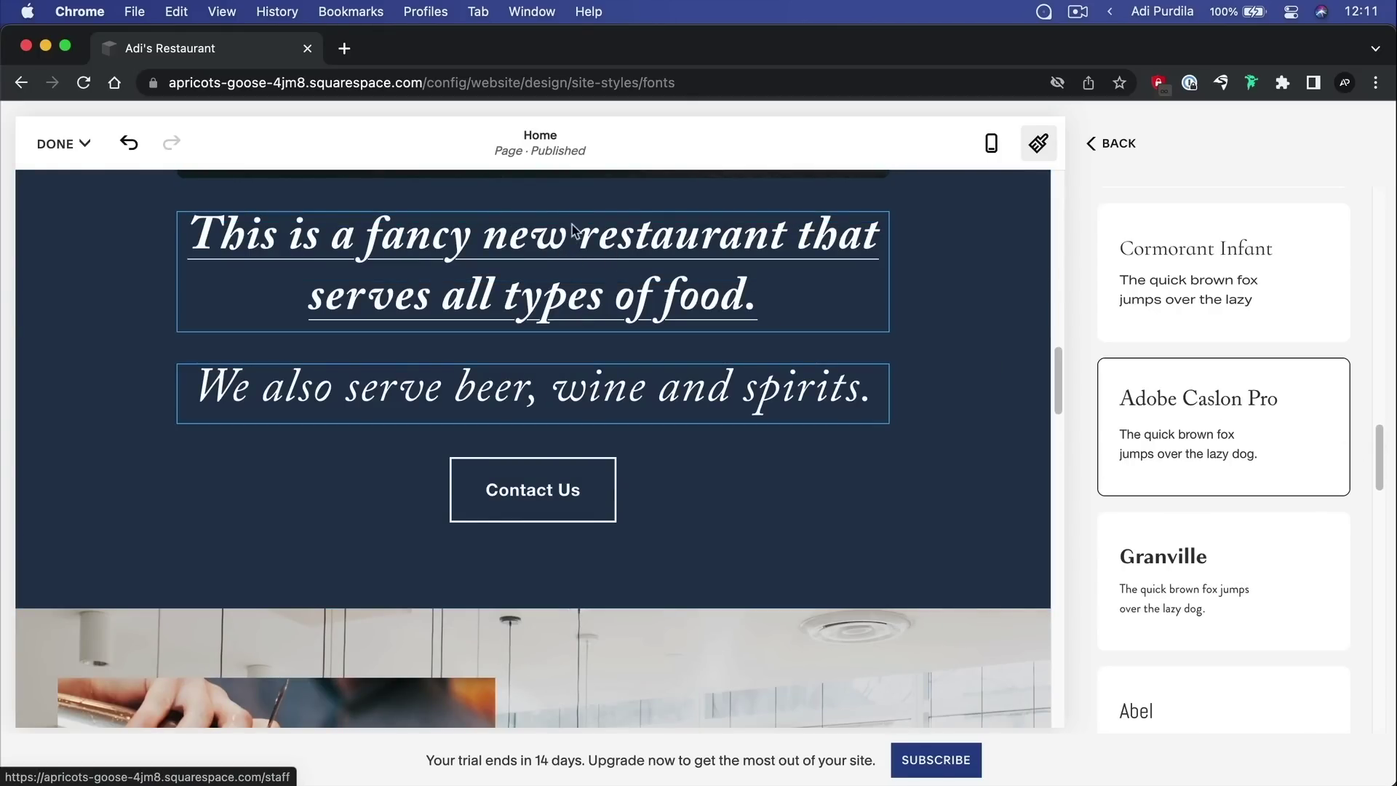
scroll(601, 321, "up", 3)
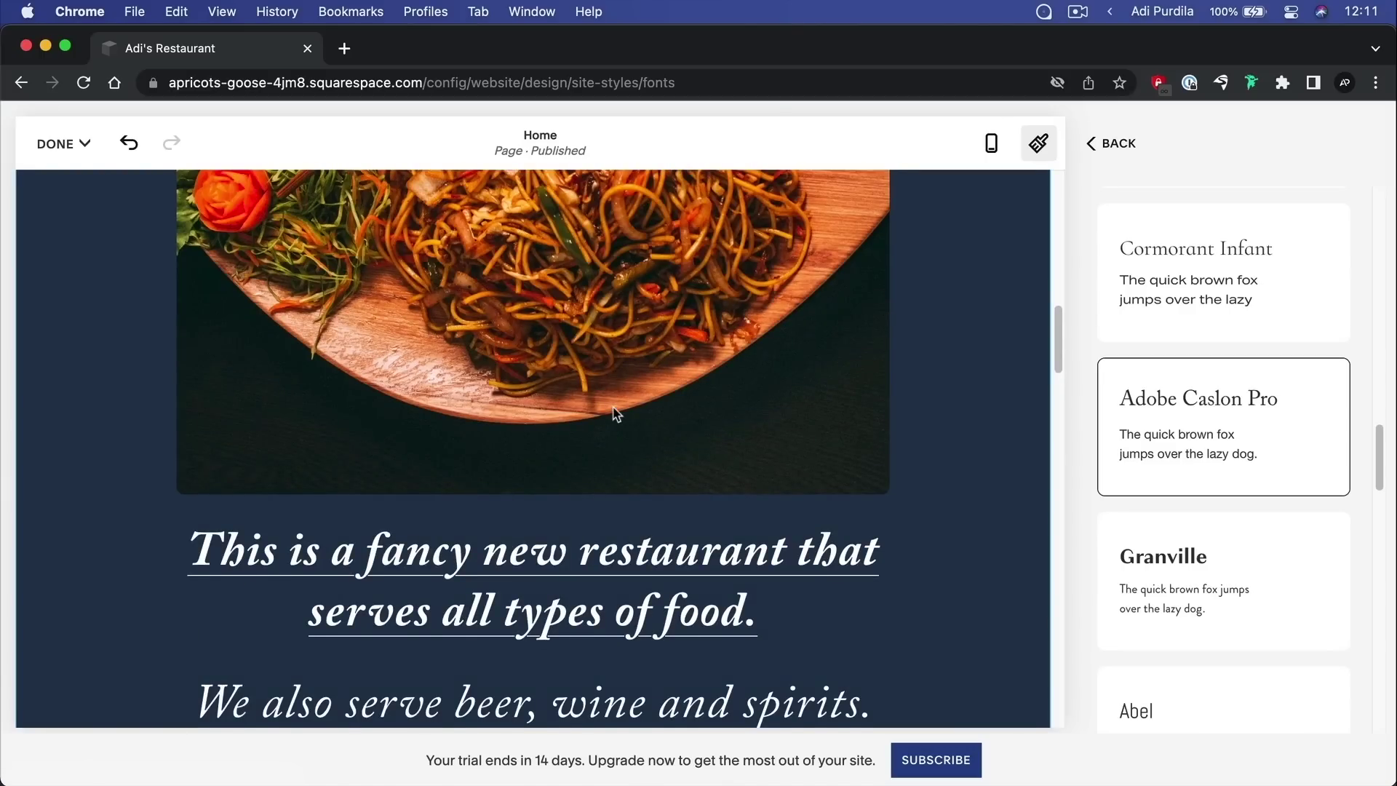
scroll(611, 409, "down", 3)
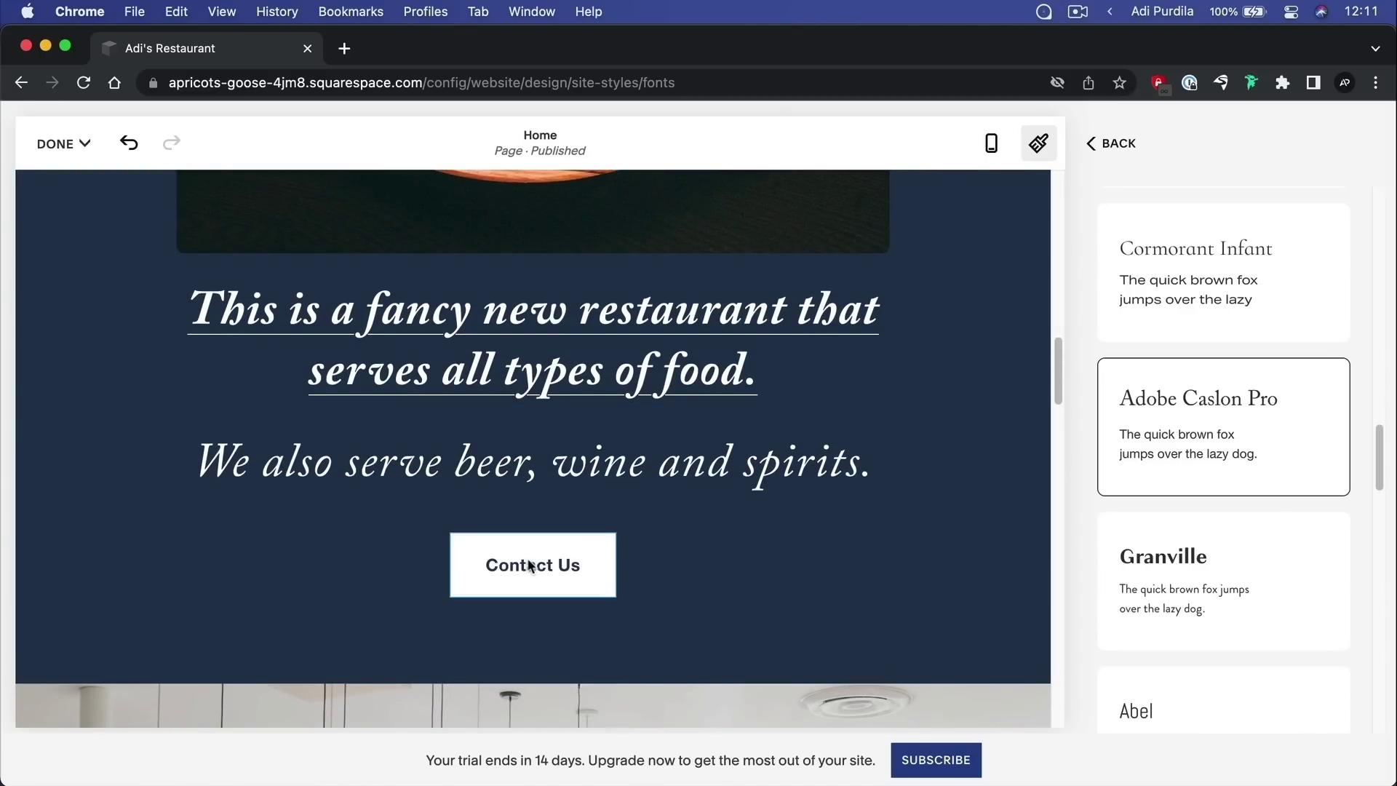
scroll(566, 556, "down", 5)
scroll(568, 500, "up", 20)
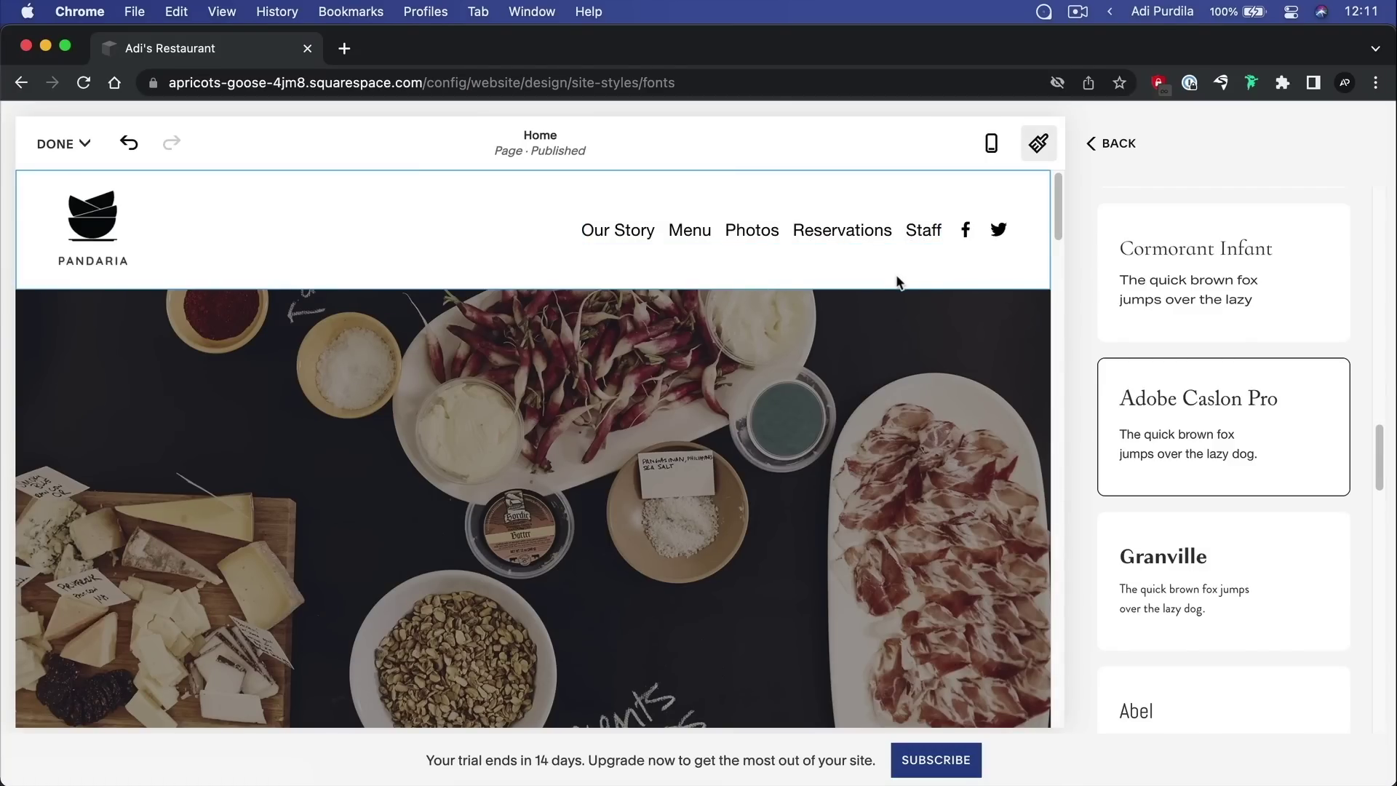
scroll(1242, 366, "up", 2)
scroll(1238, 425, "up", 8)
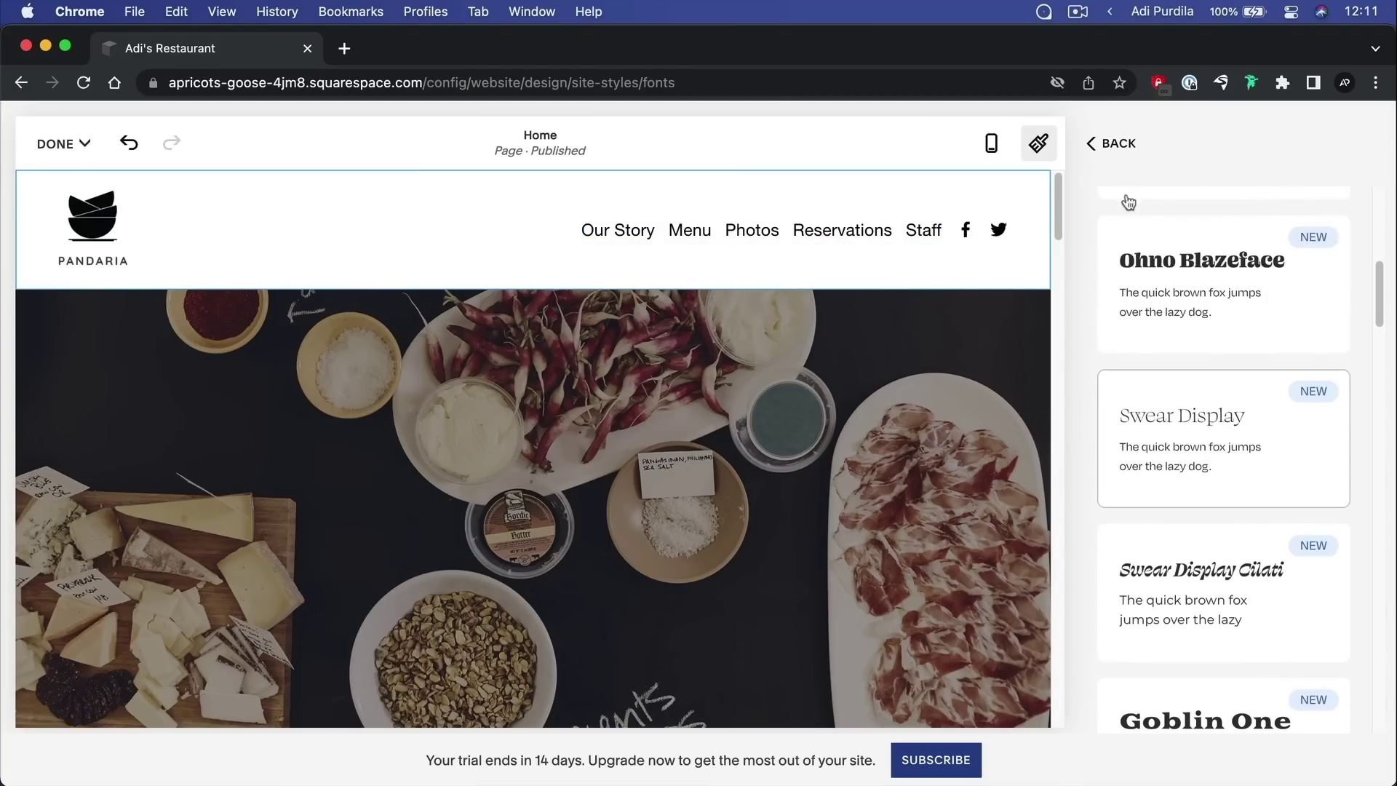
Change the Paragraphs font family from Helvetica Neue to Cabin from the full font list
left_click(1118, 139)
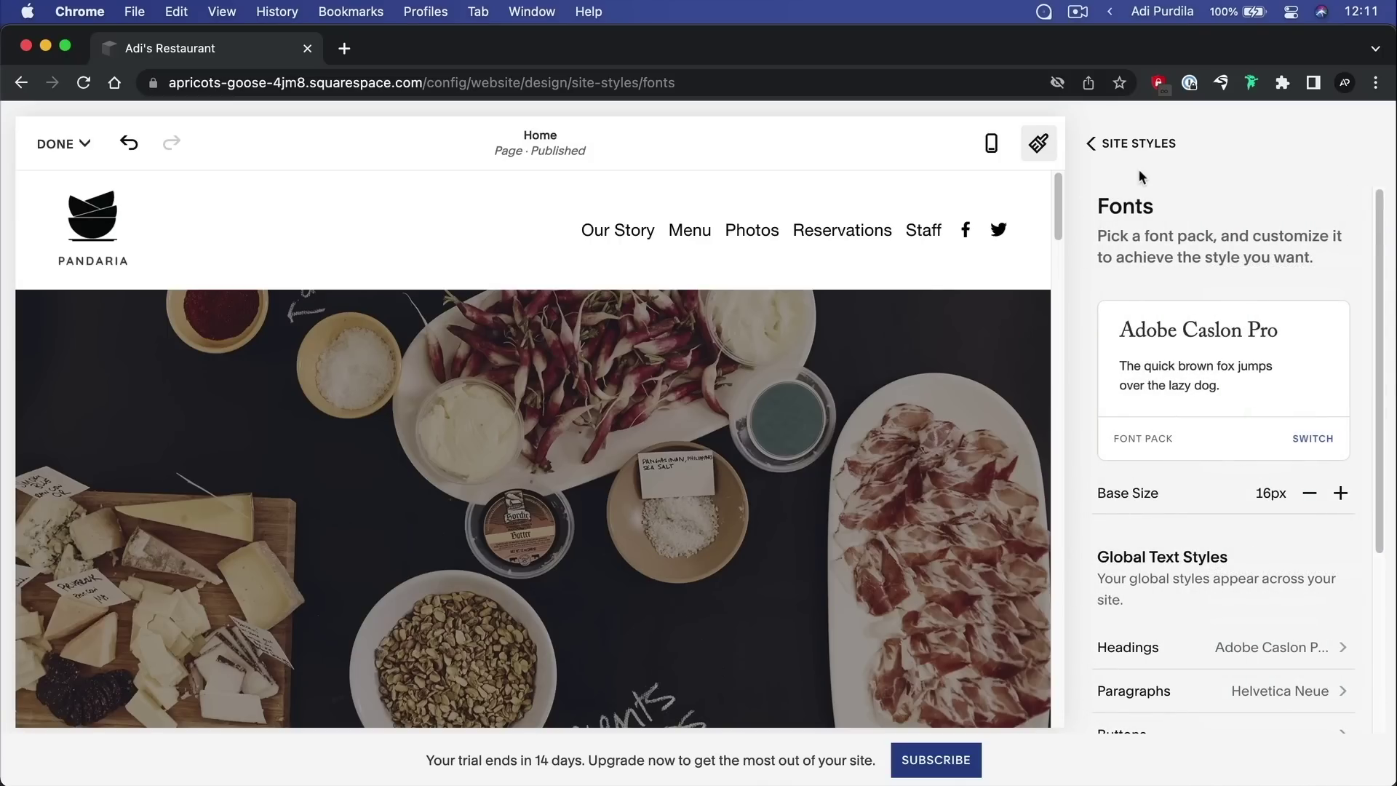
scroll(1264, 424, "down", 3)
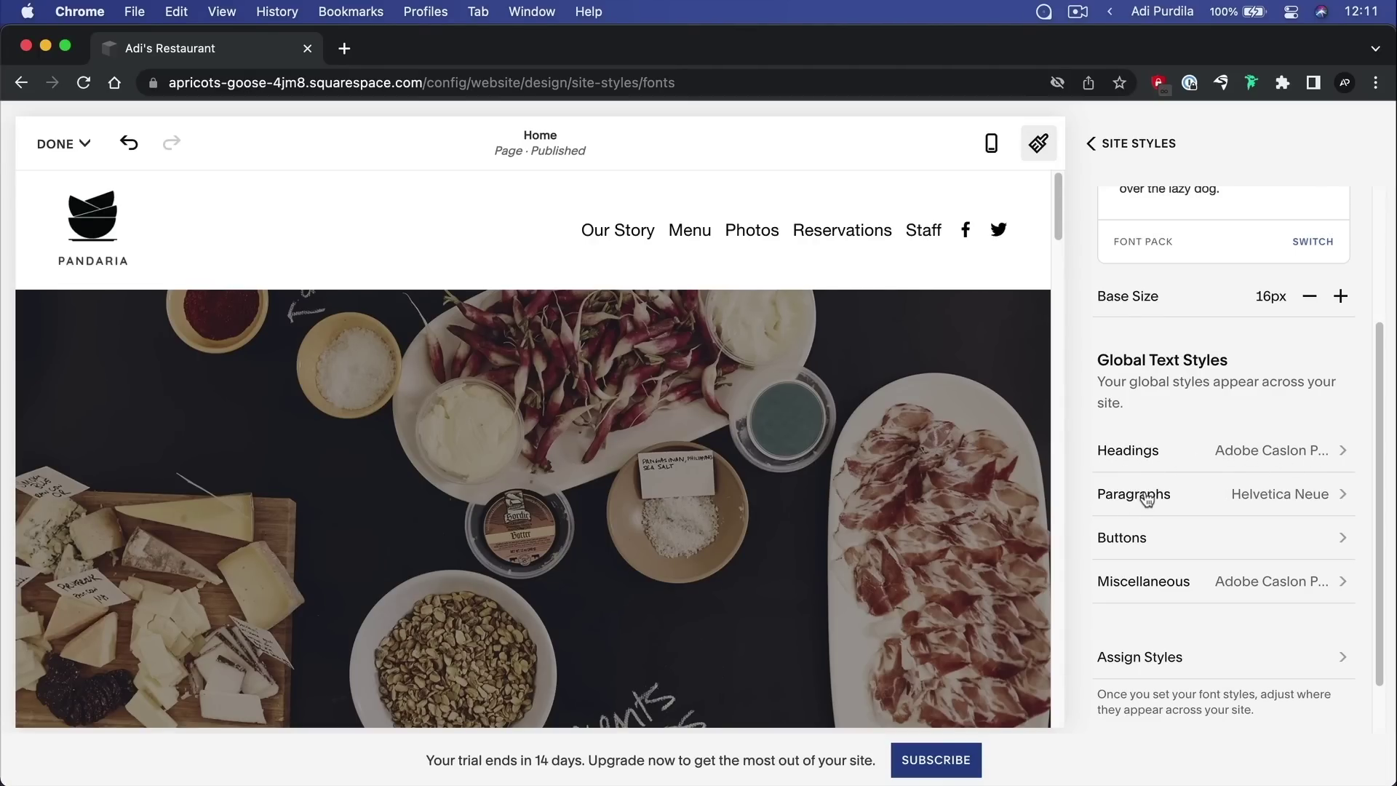
left_click(1313, 499)
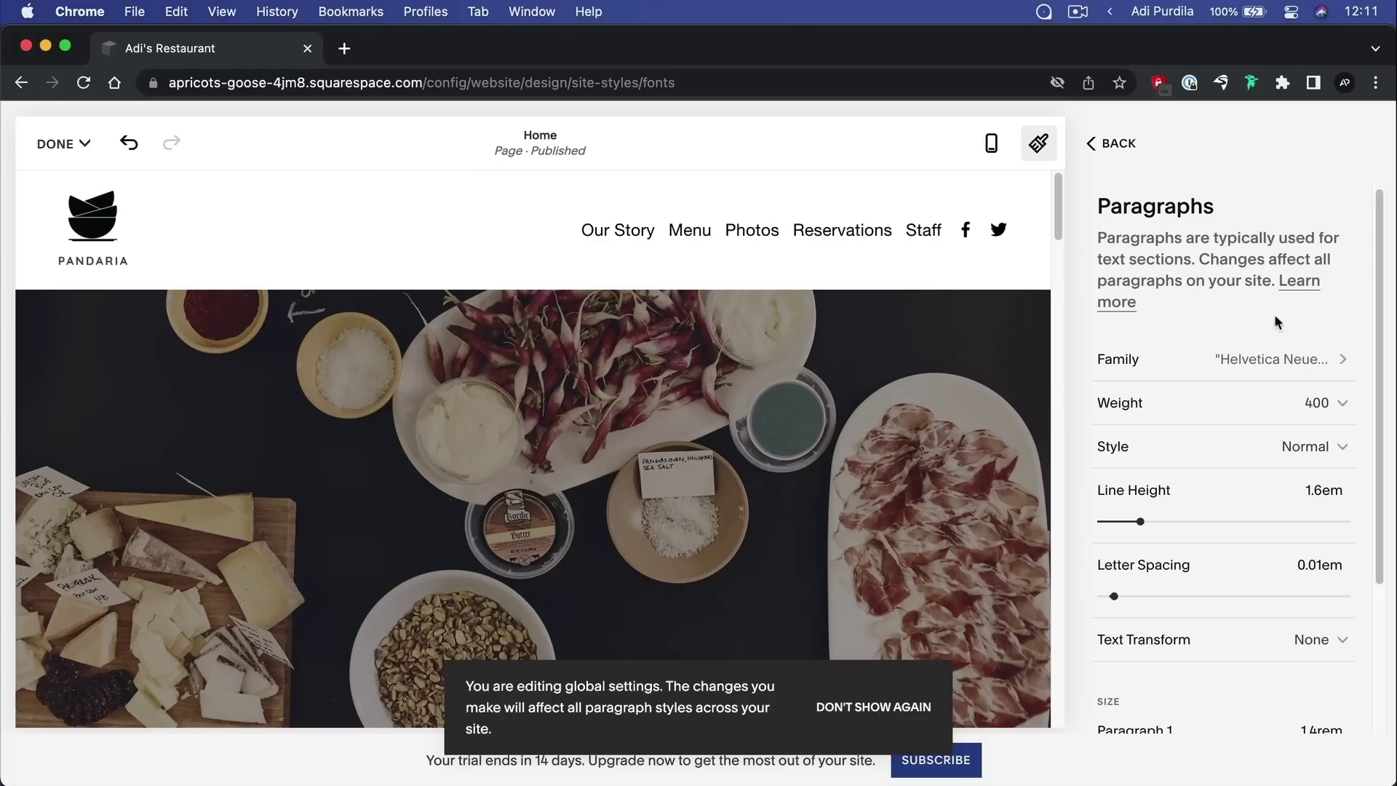
left_click(1260, 362)
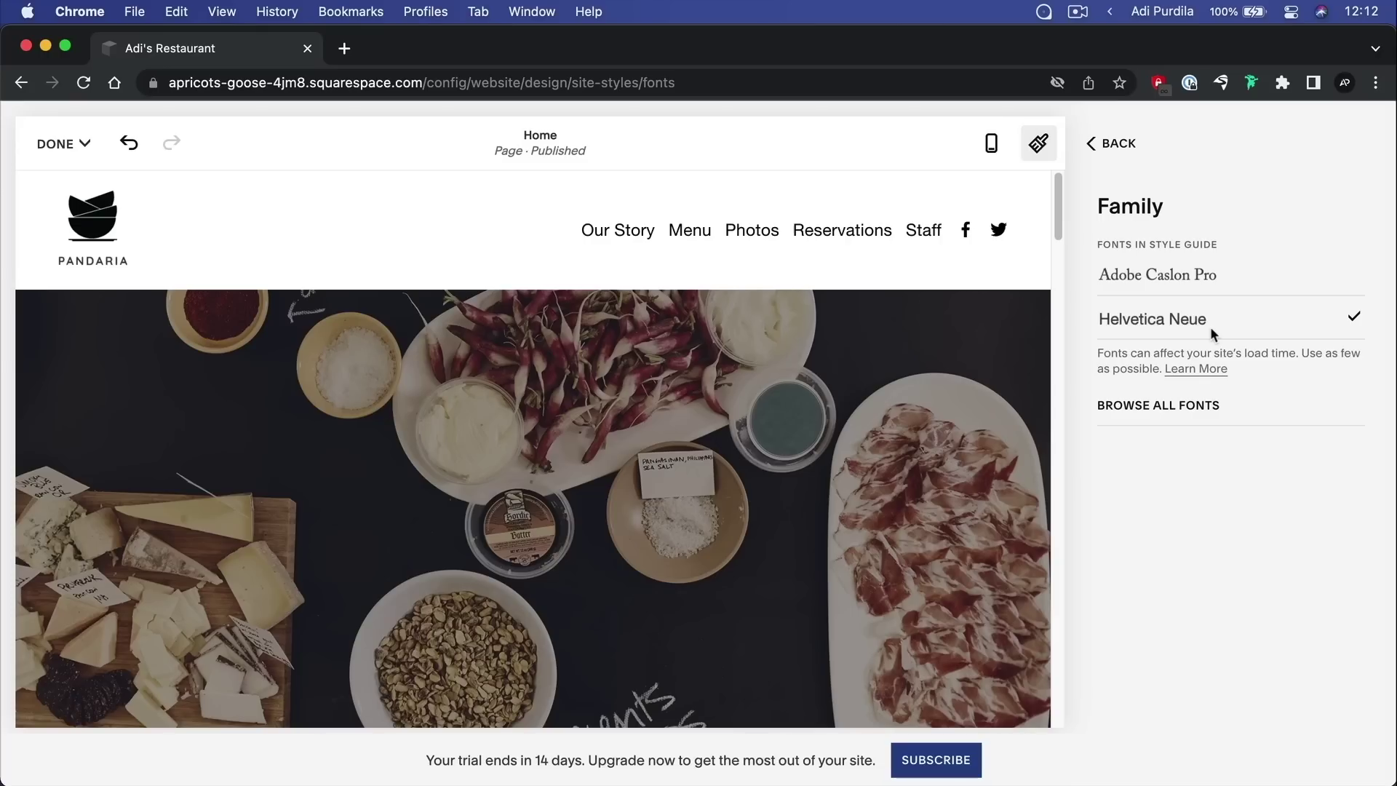
left_click(1193, 408)
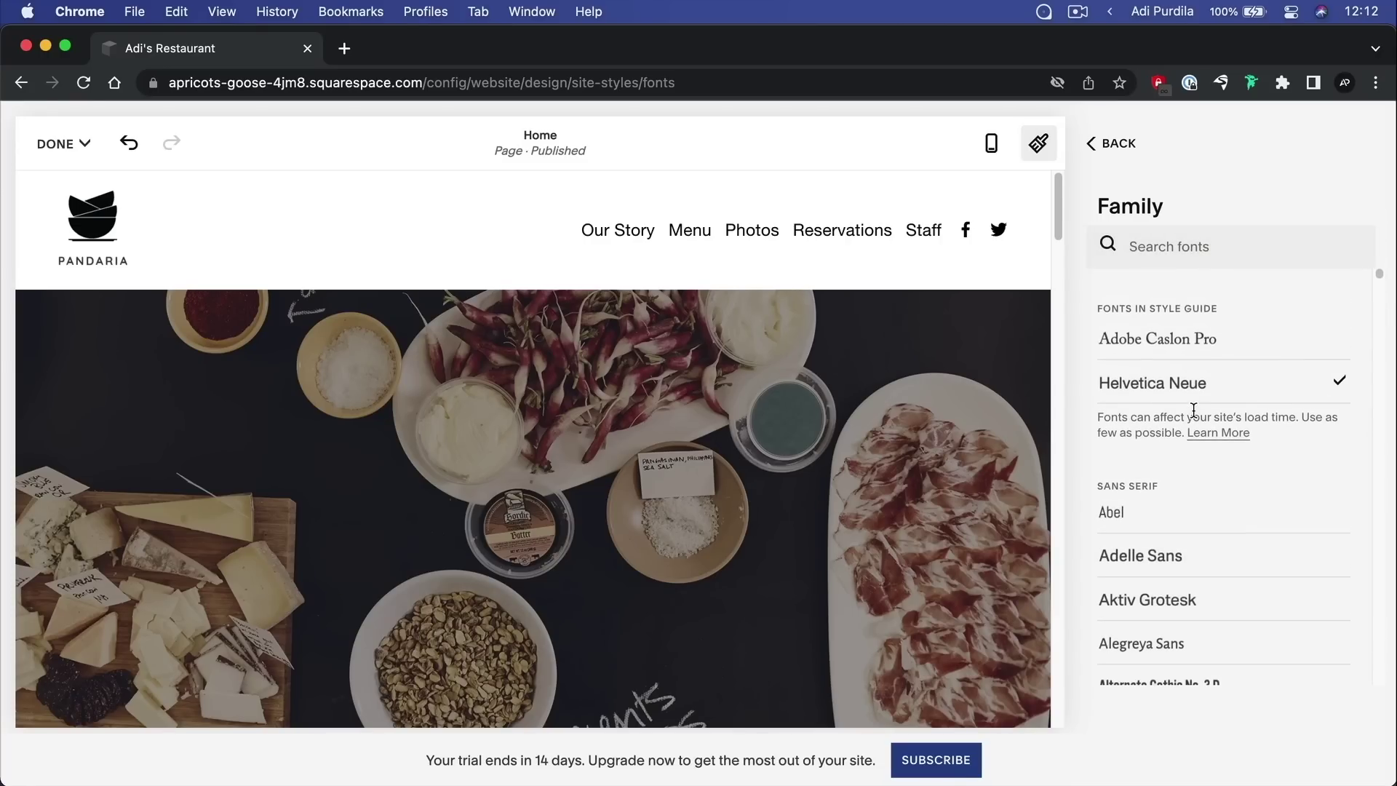
scroll(1237, 434, "down", 8)
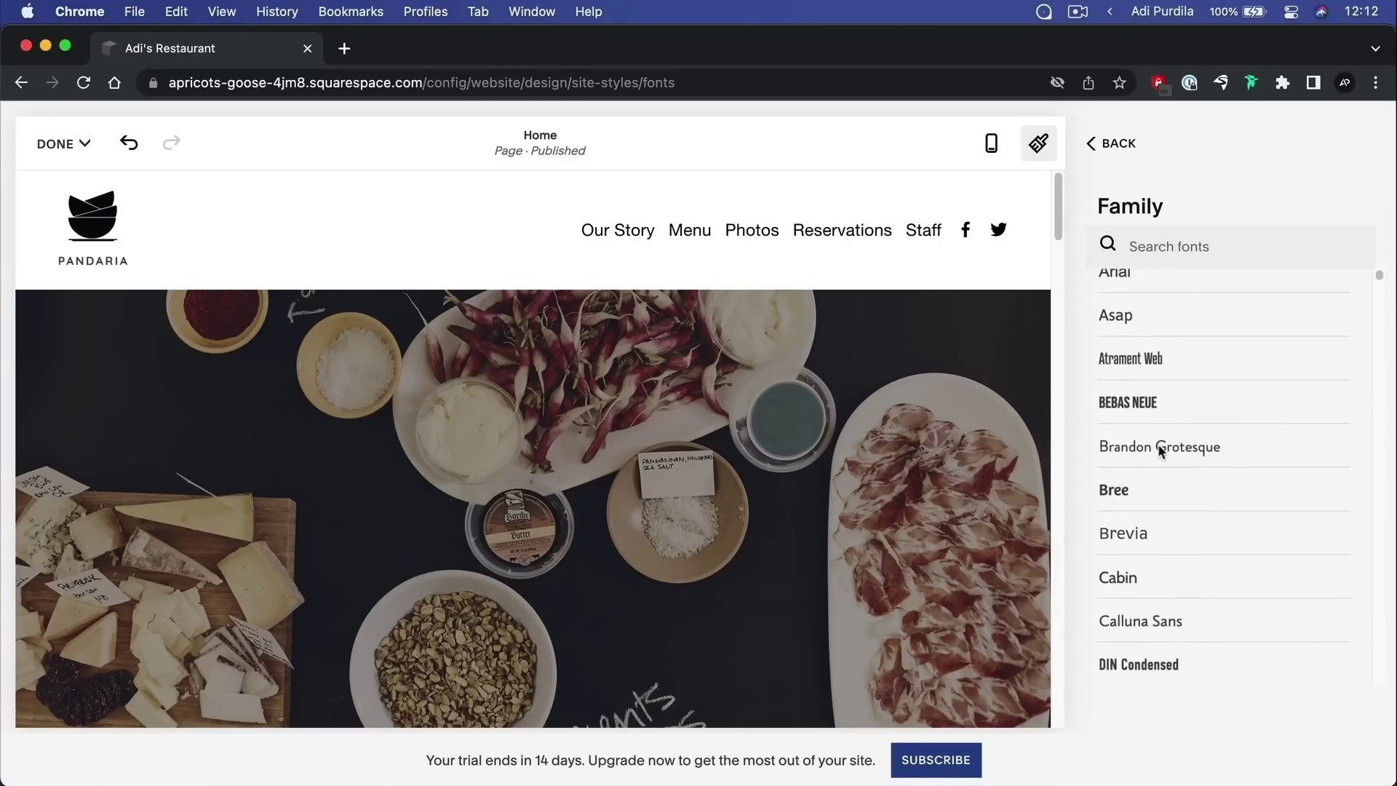
left_click(1148, 575)
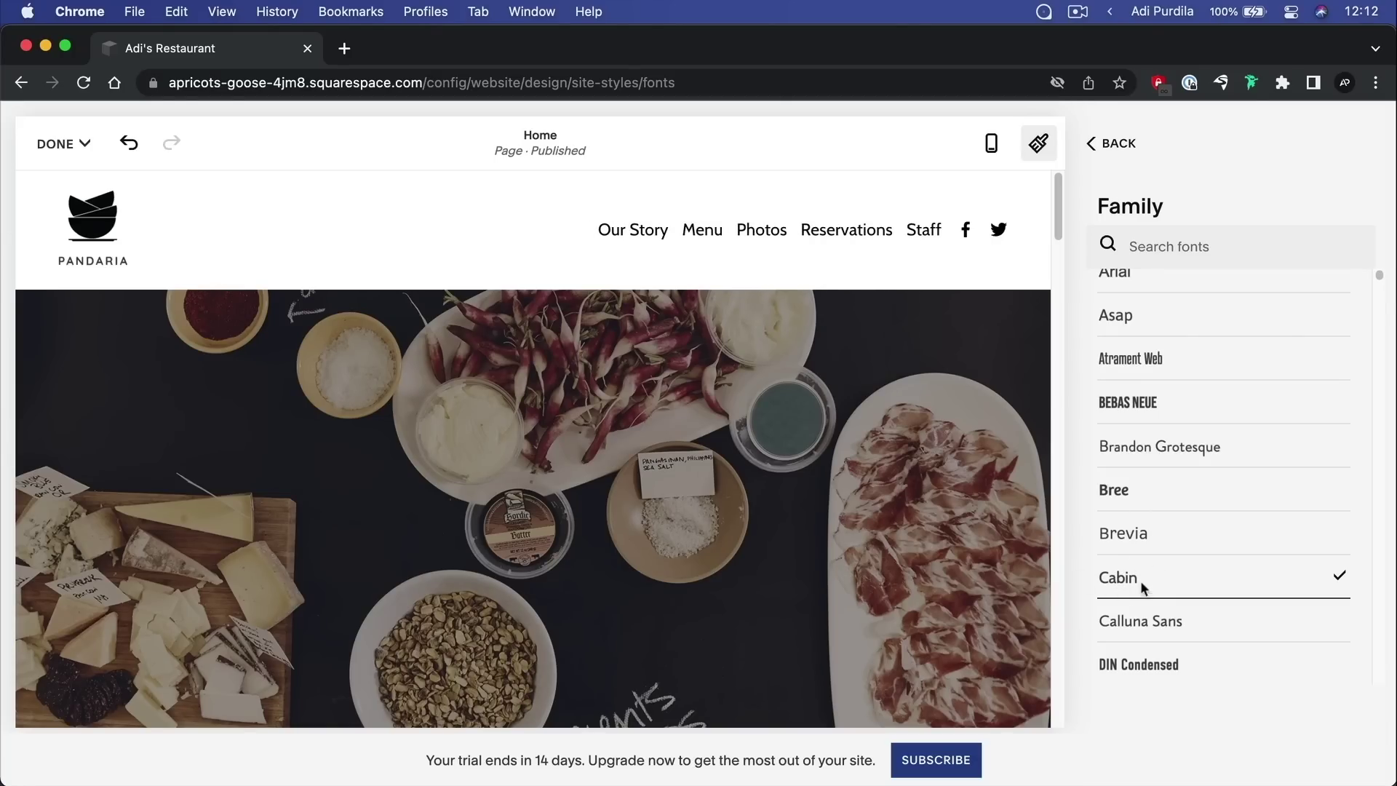
Keep the paragraph font weight at 400 and style at Normal
left_click(1112, 143)
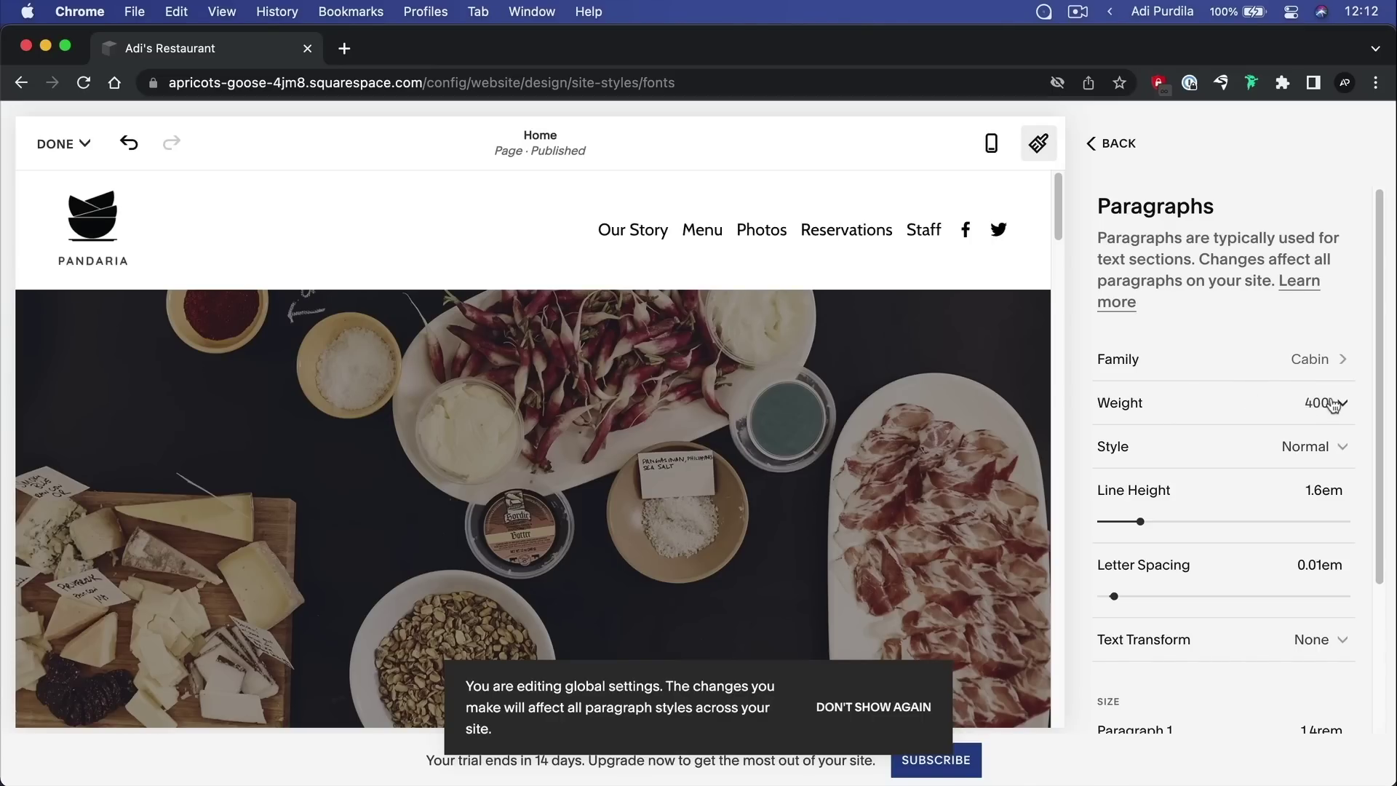
left_click(1333, 404)
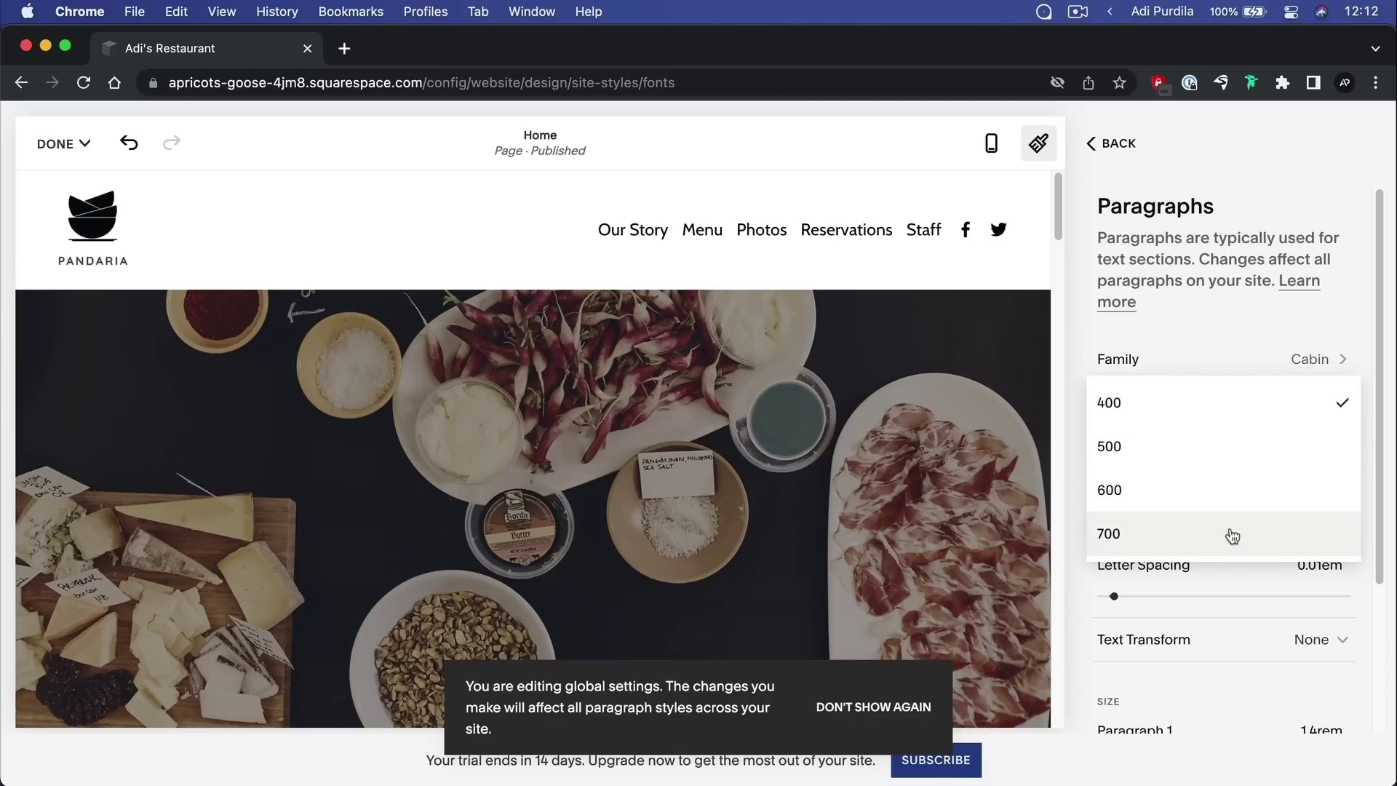
left_click(1273, 403)
left_click(1326, 448)
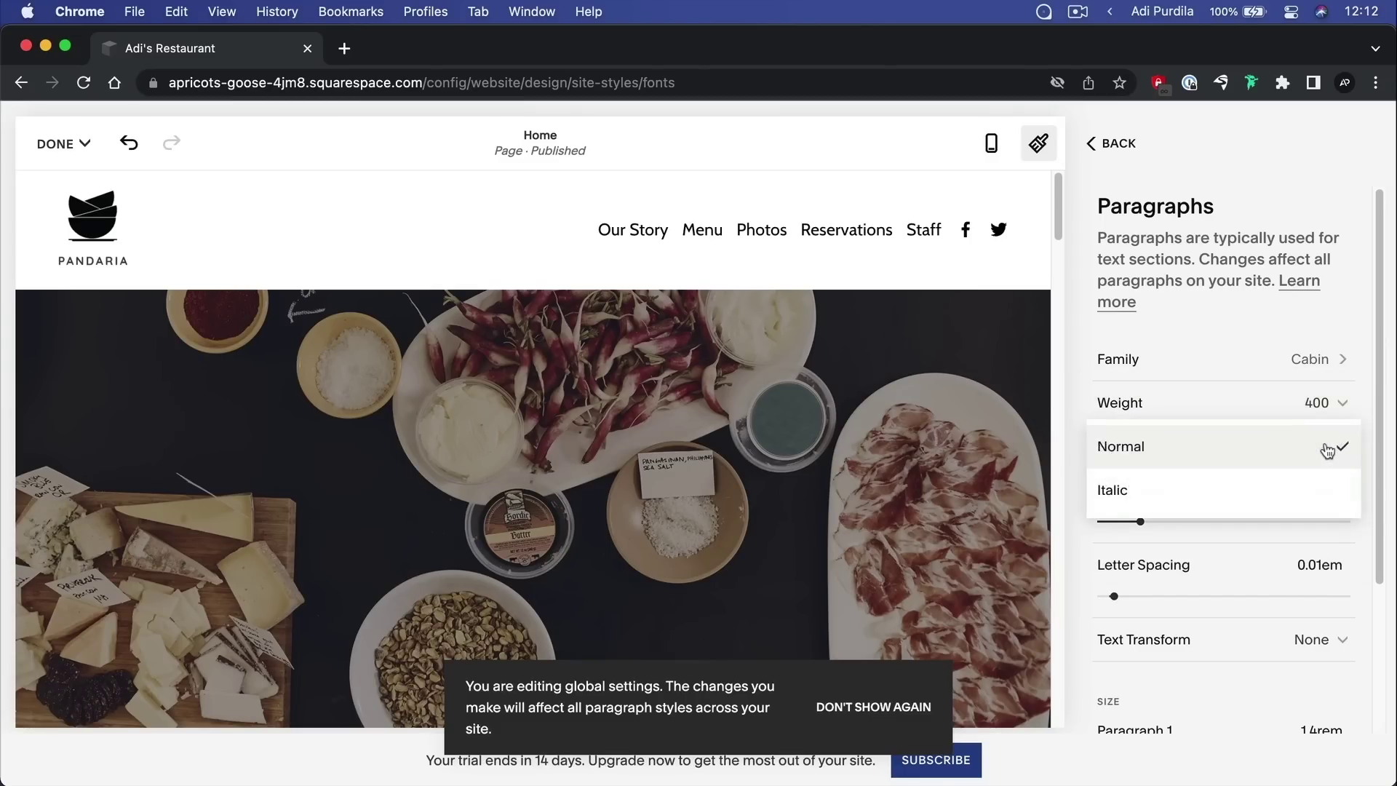
left_click(1225, 338)
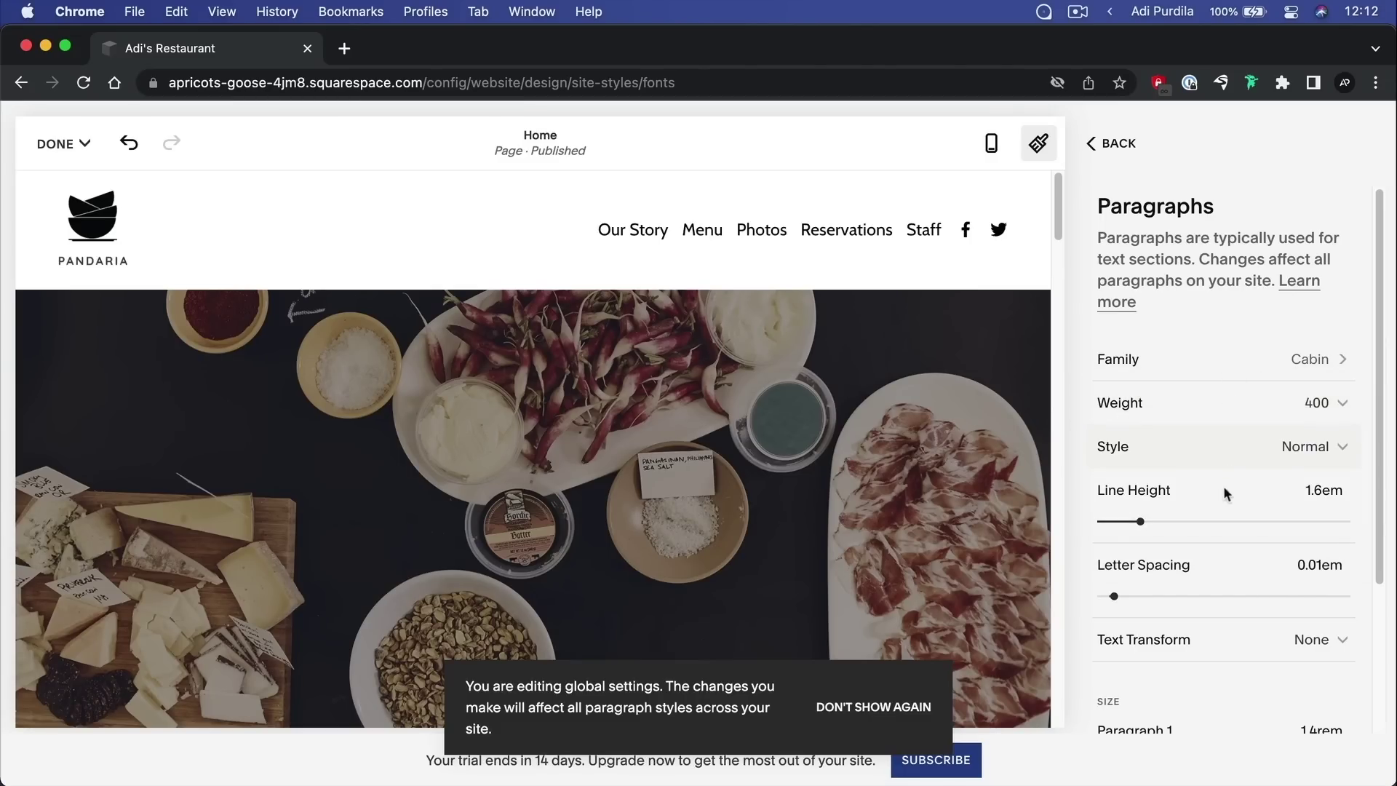
Leave paragraph line height at 1.6em and text transform at None, then return to Fonts
scroll(921, 410, "down", 10)
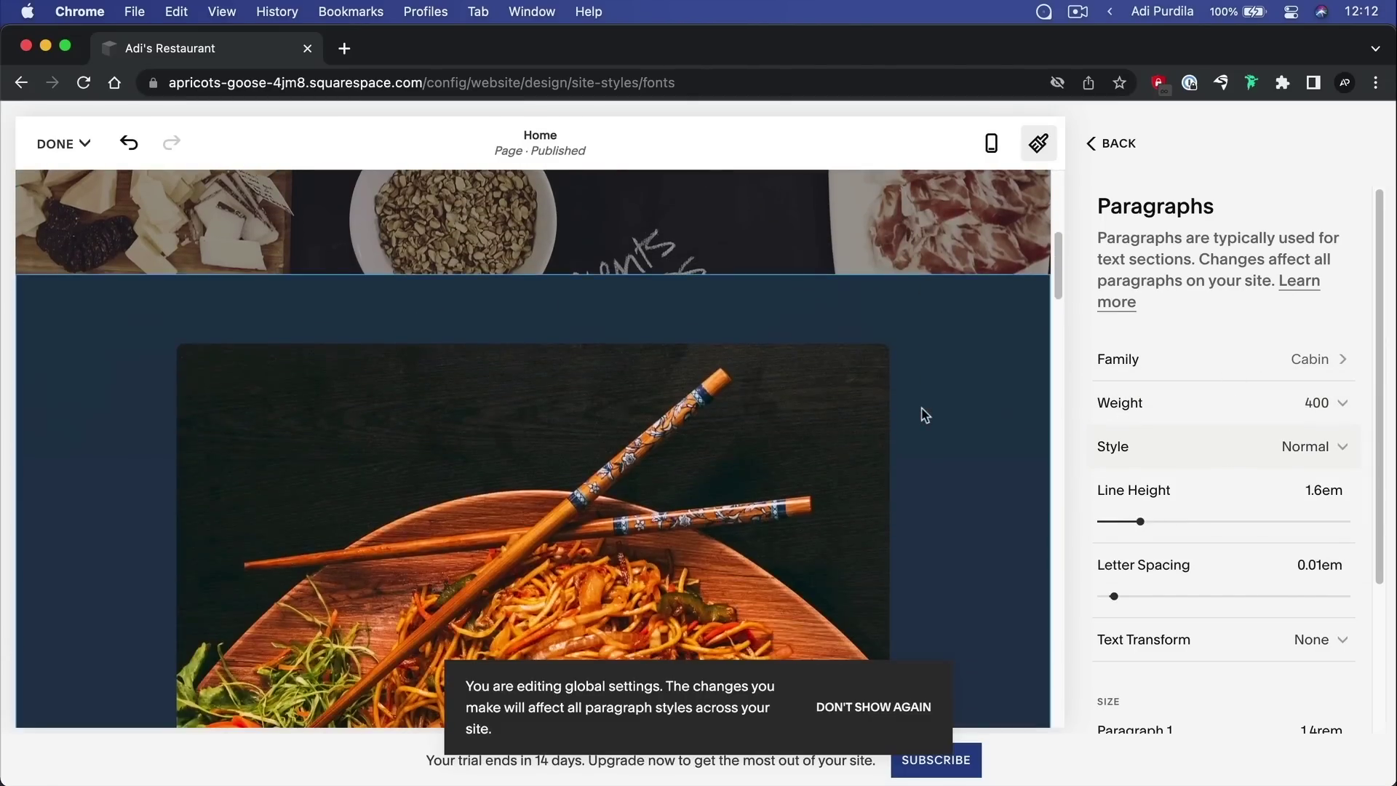
scroll(924, 415, "down", 10)
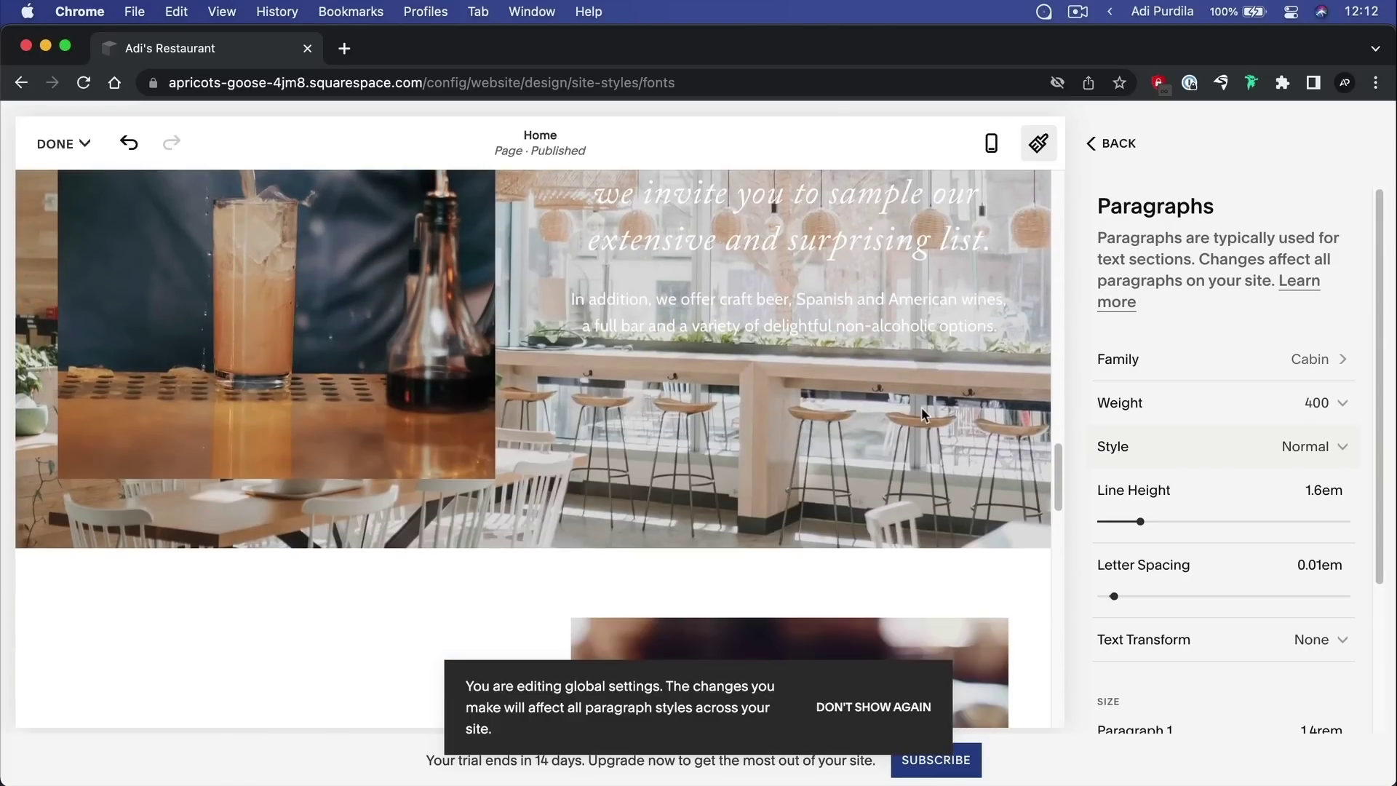
scroll(921, 415, "down", 10)
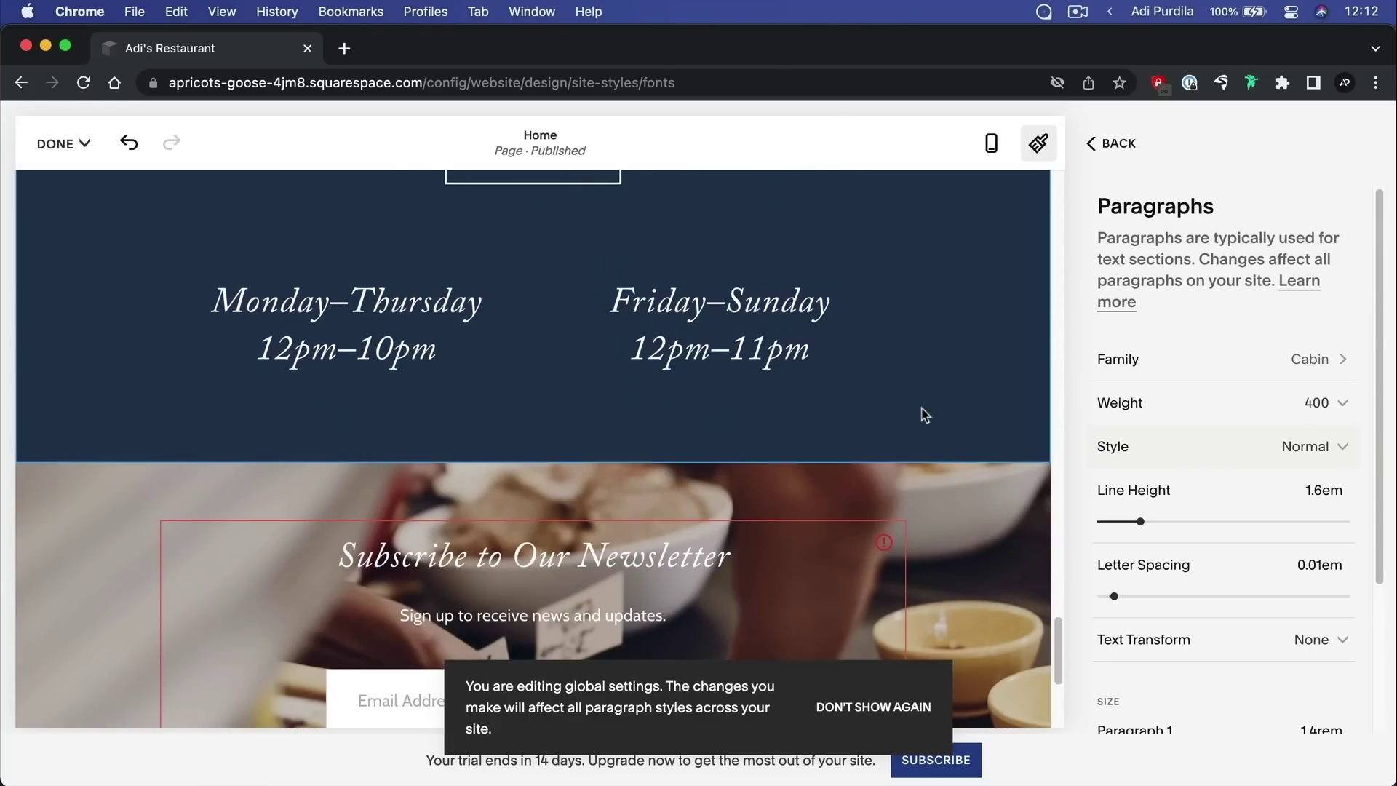
scroll(925, 415, "down", 5)
mouse_move(1140, 521)
left_mouse_down()
mouse_move(1159, 518)
mouse_move(1141, 521)
left_mouse_up()
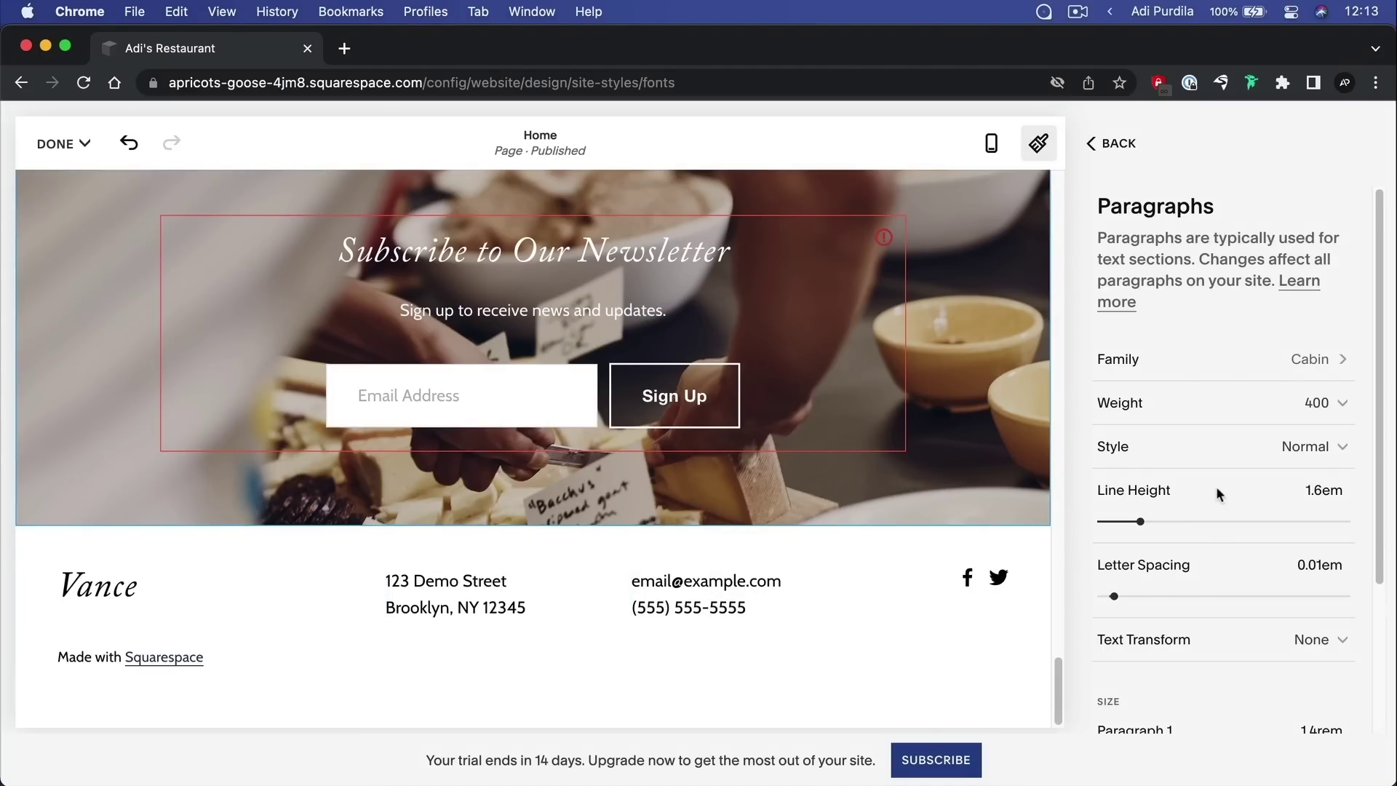
scroll(1216, 486, "down", 3)
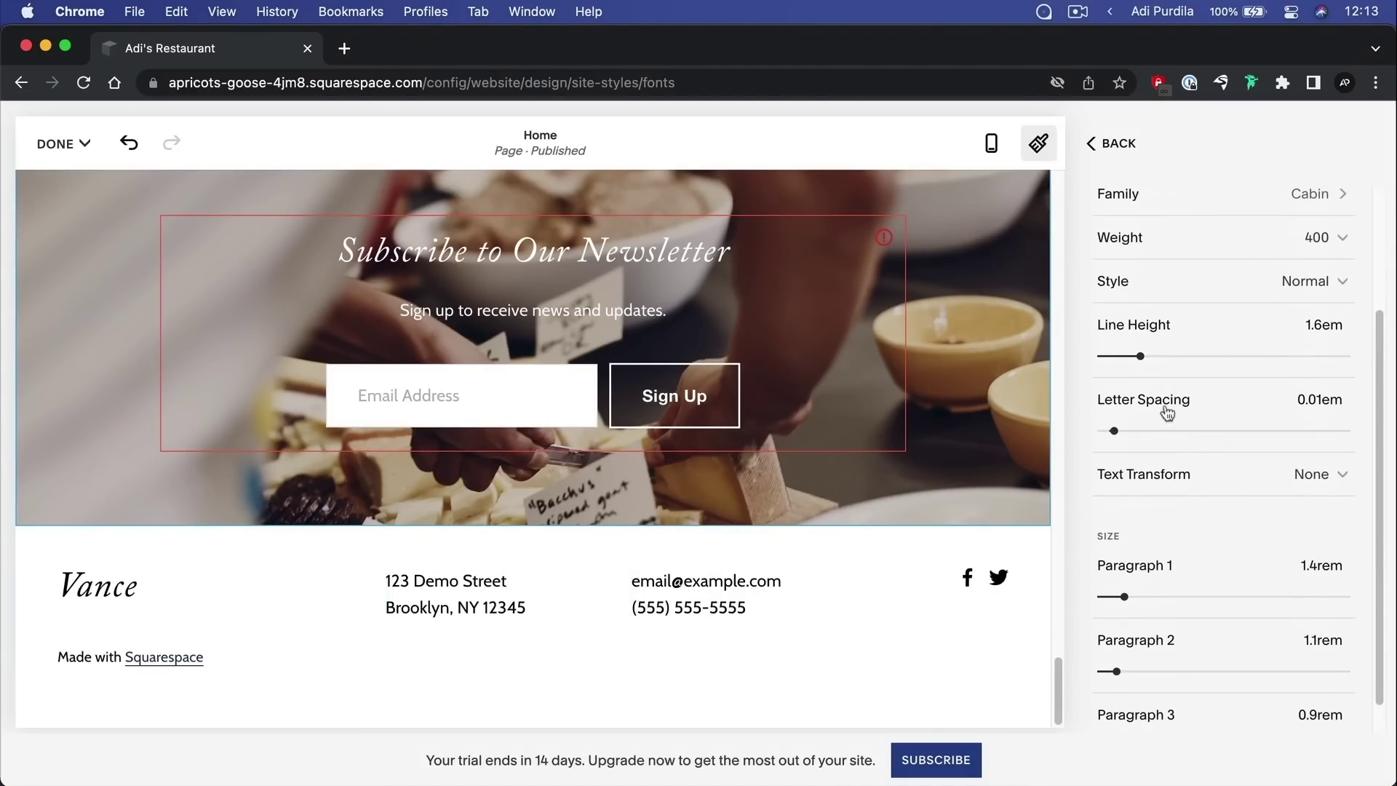
left_click(1319, 477)
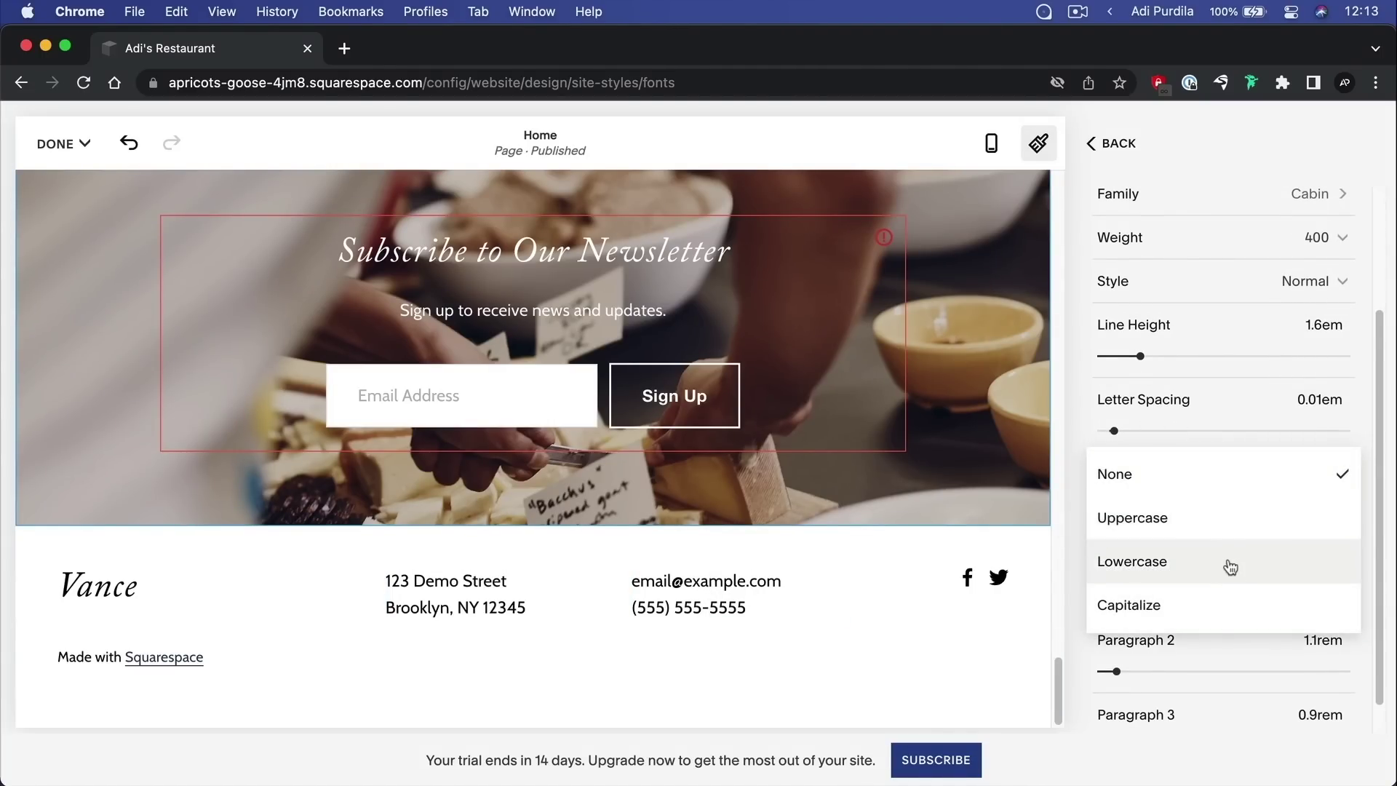
left_click(1072, 420)
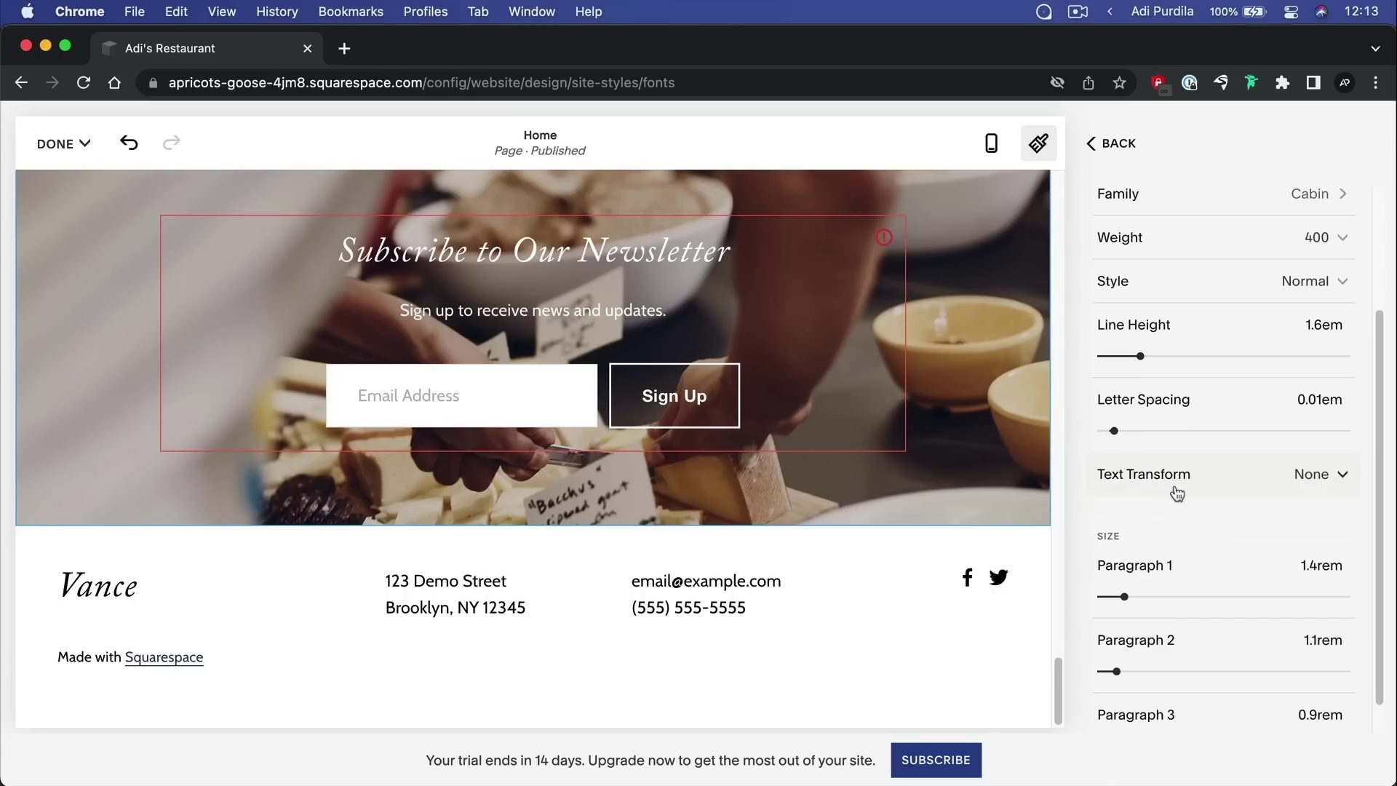
scroll(1209, 495, "down", 2)
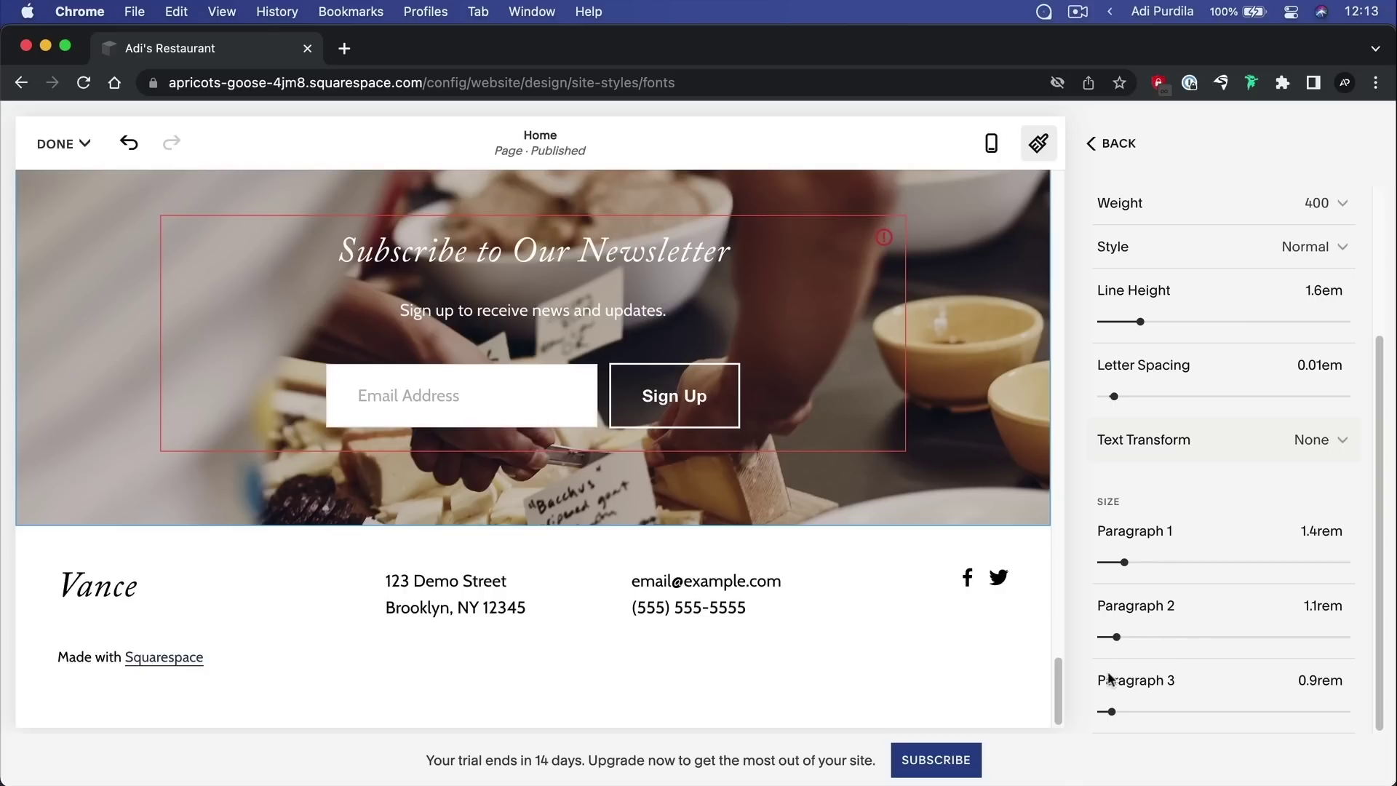
left_click(1113, 143)
Check the Headings font family, keep Adobe Caslon Pro, and scroll to the heading size sliders
scroll(1270, 522, "down", 3)
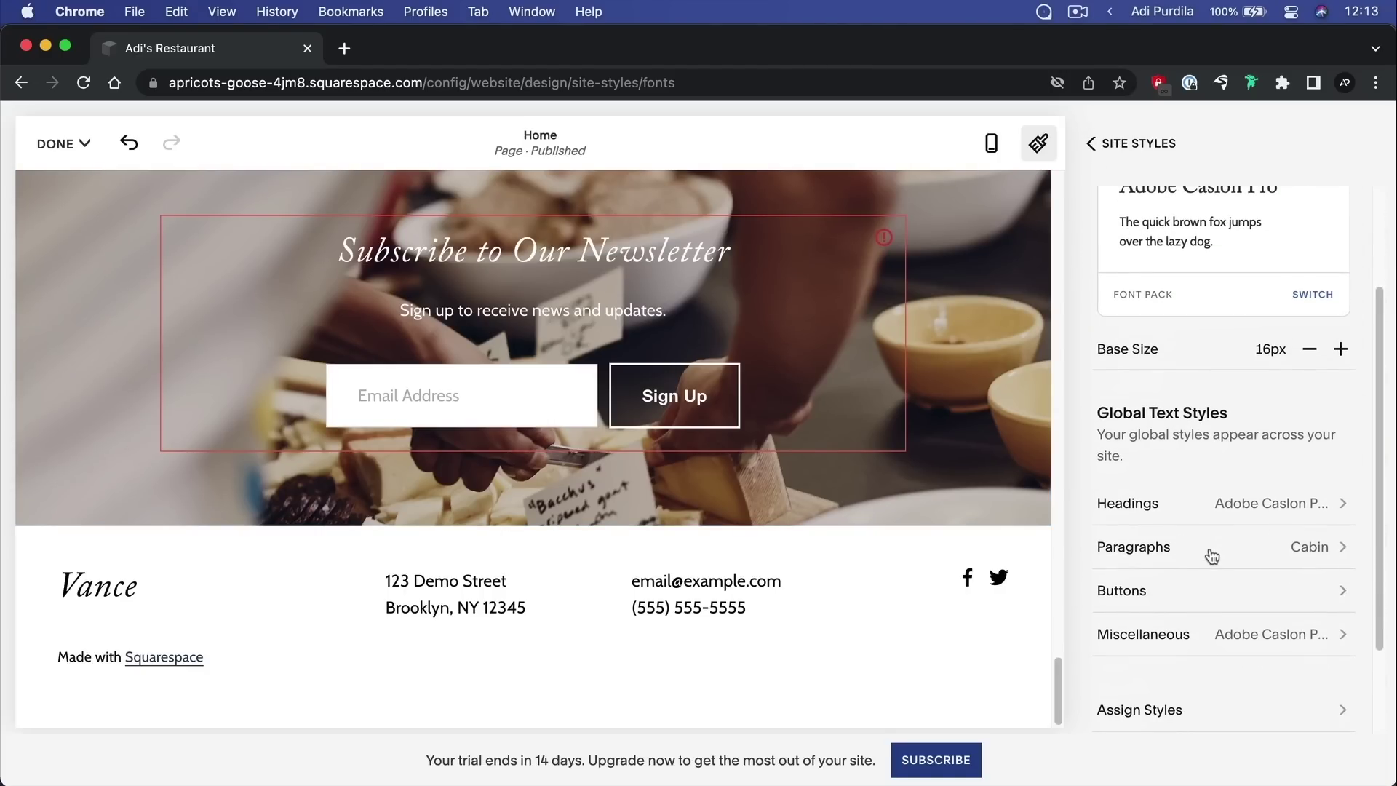
left_click(1259, 505)
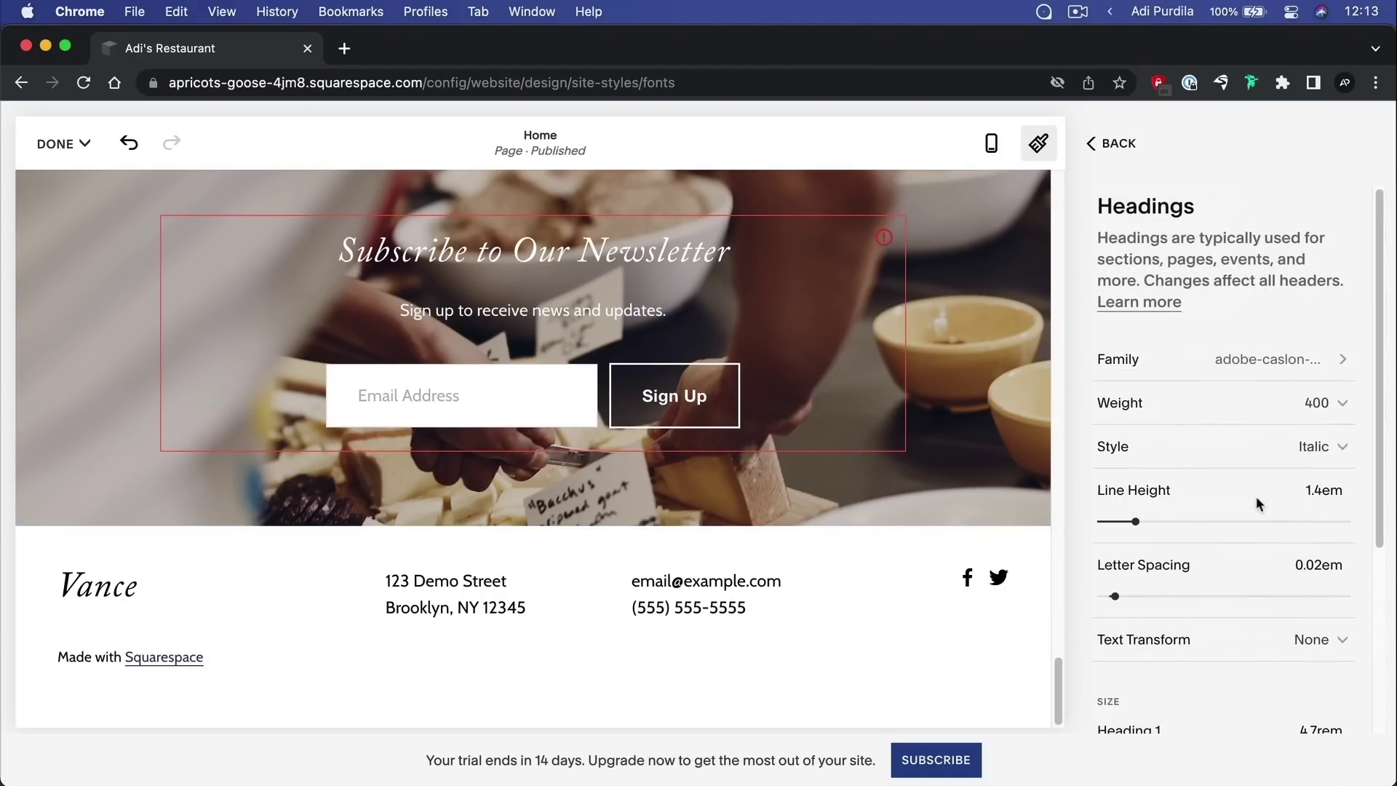
left_click(1275, 357)
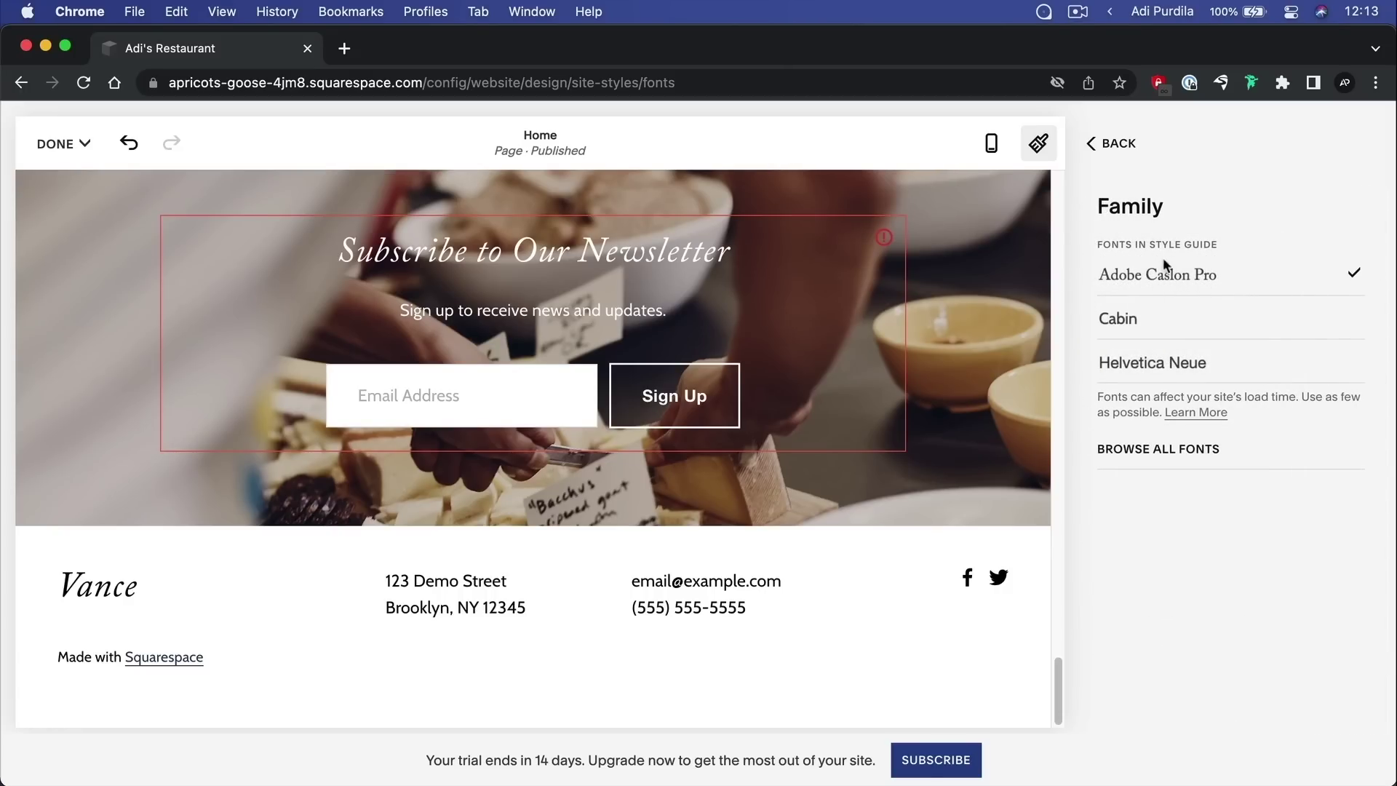
left_click(1119, 148)
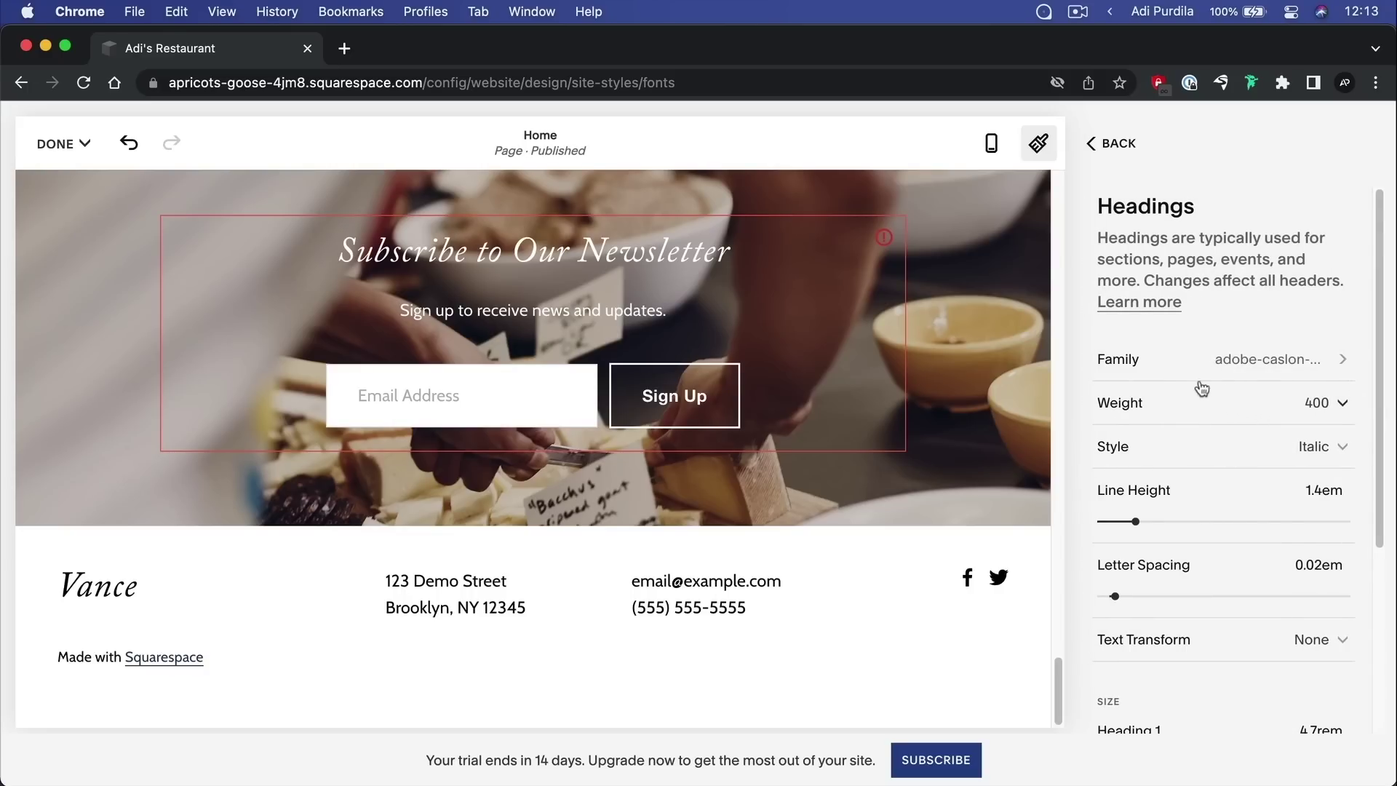
scroll(1228, 393, "down", 4)
scroll(1198, 365, "up", 1)
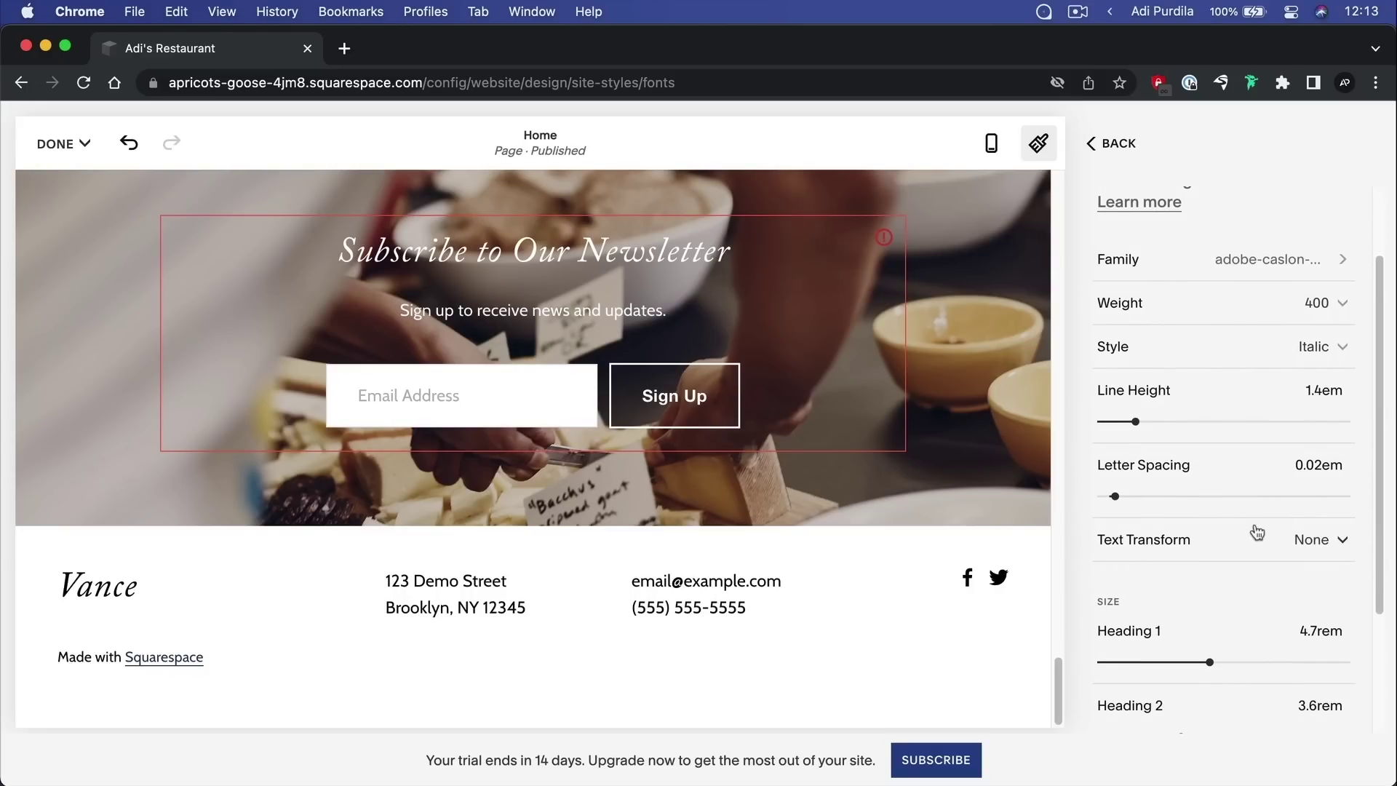
scroll(1250, 528, "down", 2)
scroll(1248, 522, "down", 3)
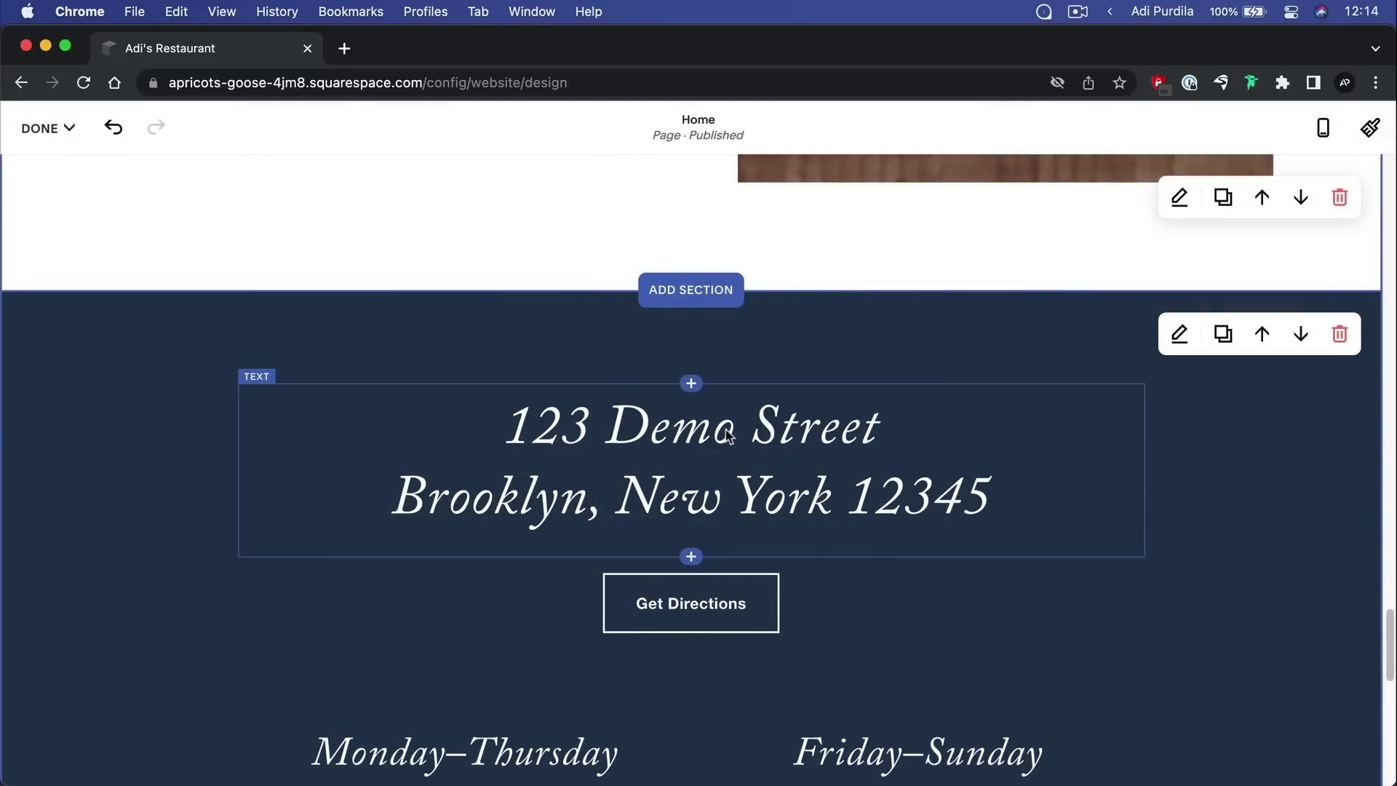
Briefly edit the address text block, then open Site Styles Fonts
left_click(618, 432)
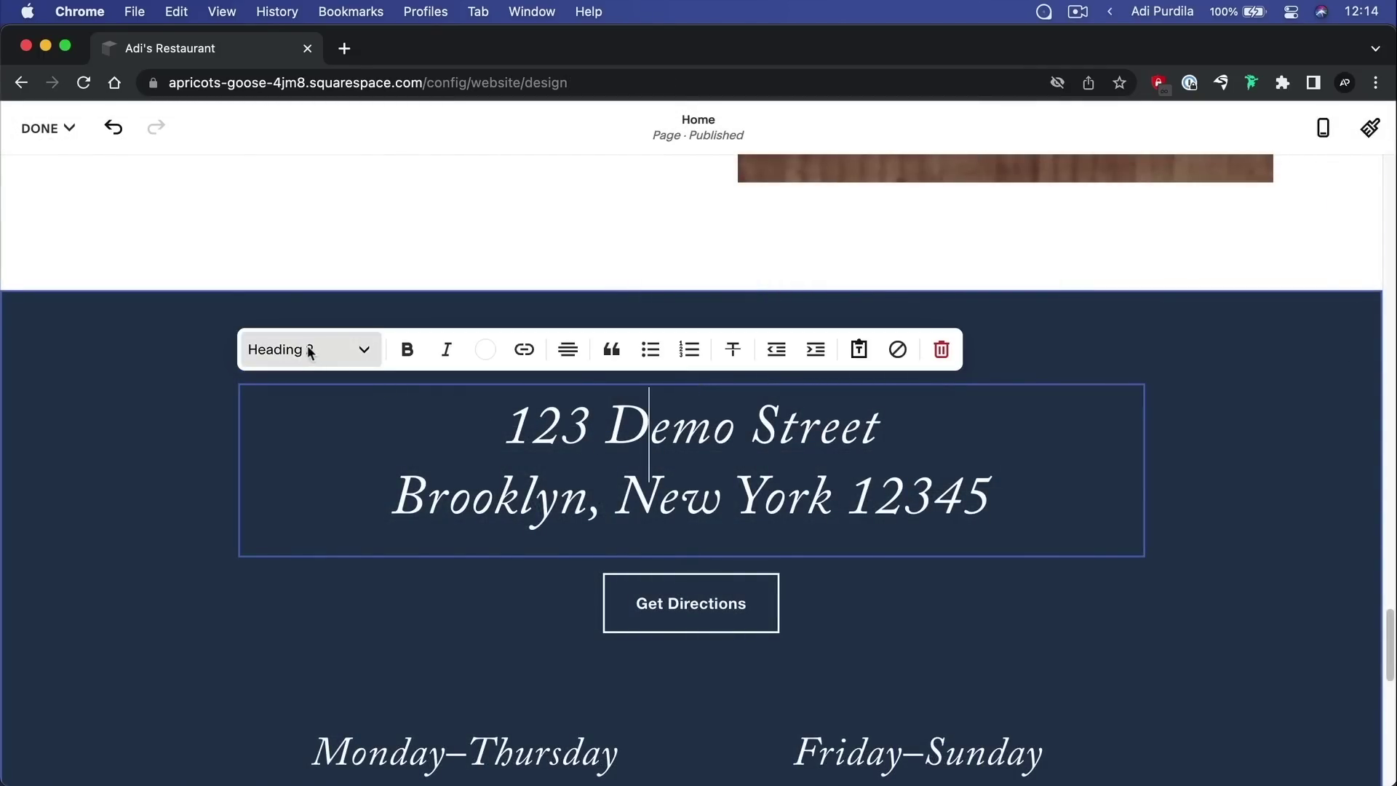
left_click(1235, 364)
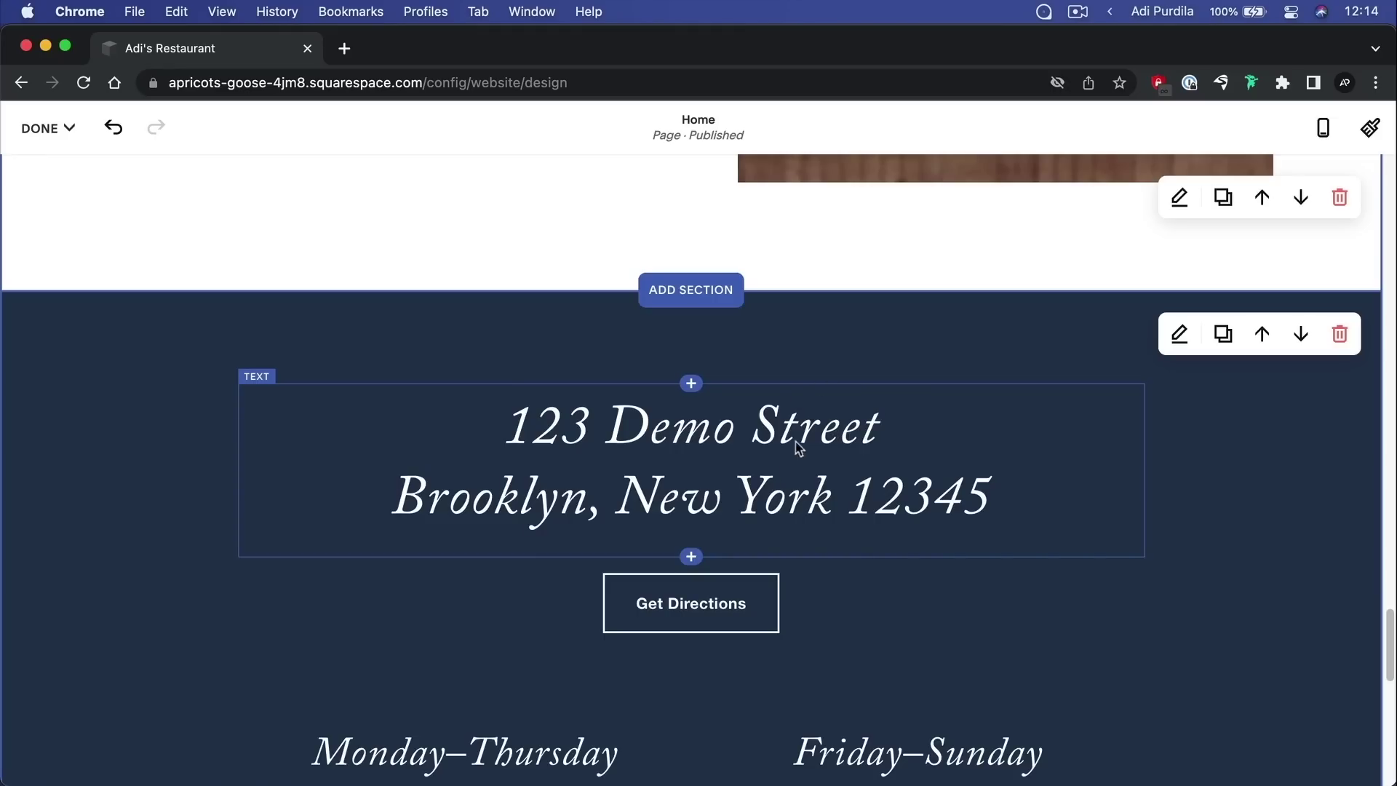
left_click(1370, 128)
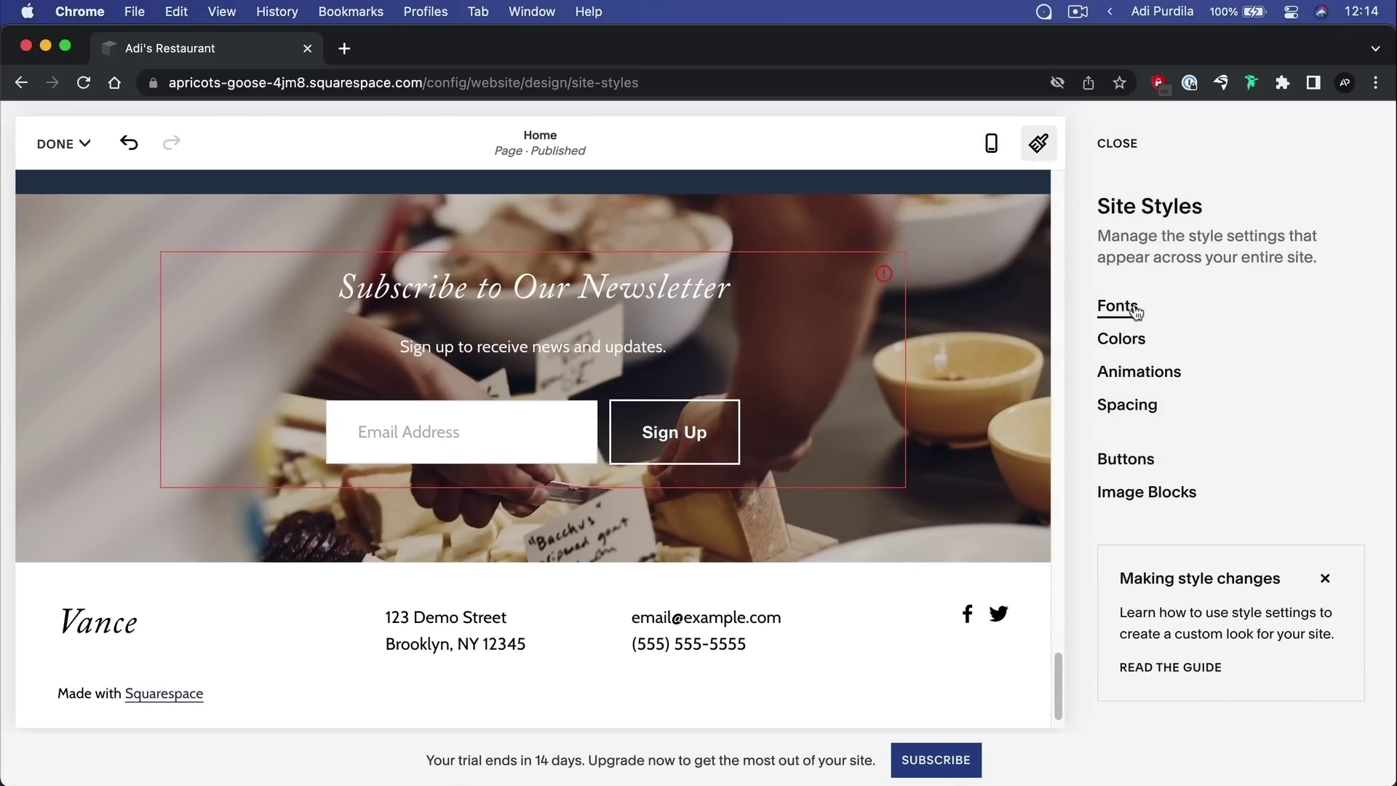
left_click(1120, 306)
scroll(909, 320, "up", 3)
scroll(905, 314, "up", 5)
scroll(1257, 396, "down", 3)
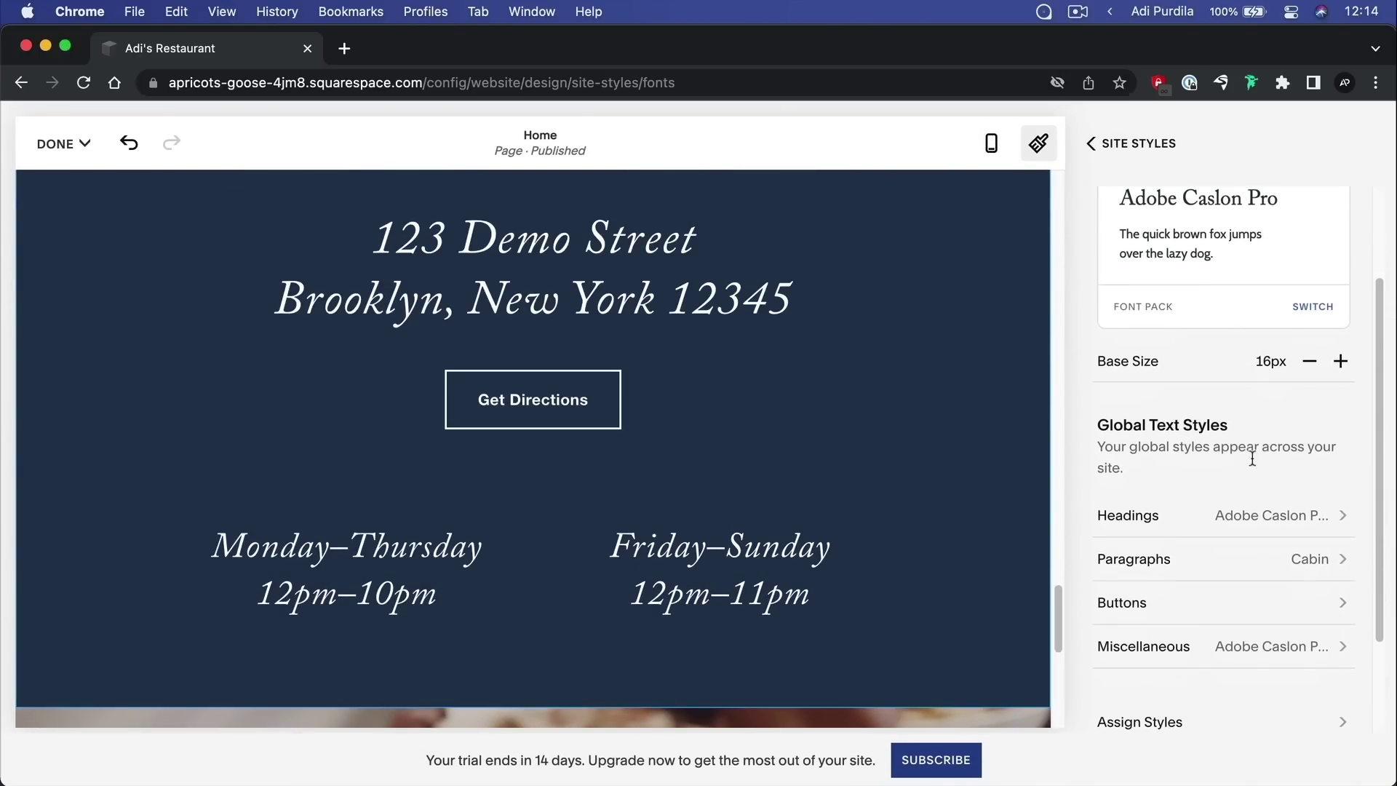
Enlarge the Heading 2 size from 3.6rem to 3.9rem in the Headings settings
left_click(1260, 532)
scroll(1252, 437, "down", 4)
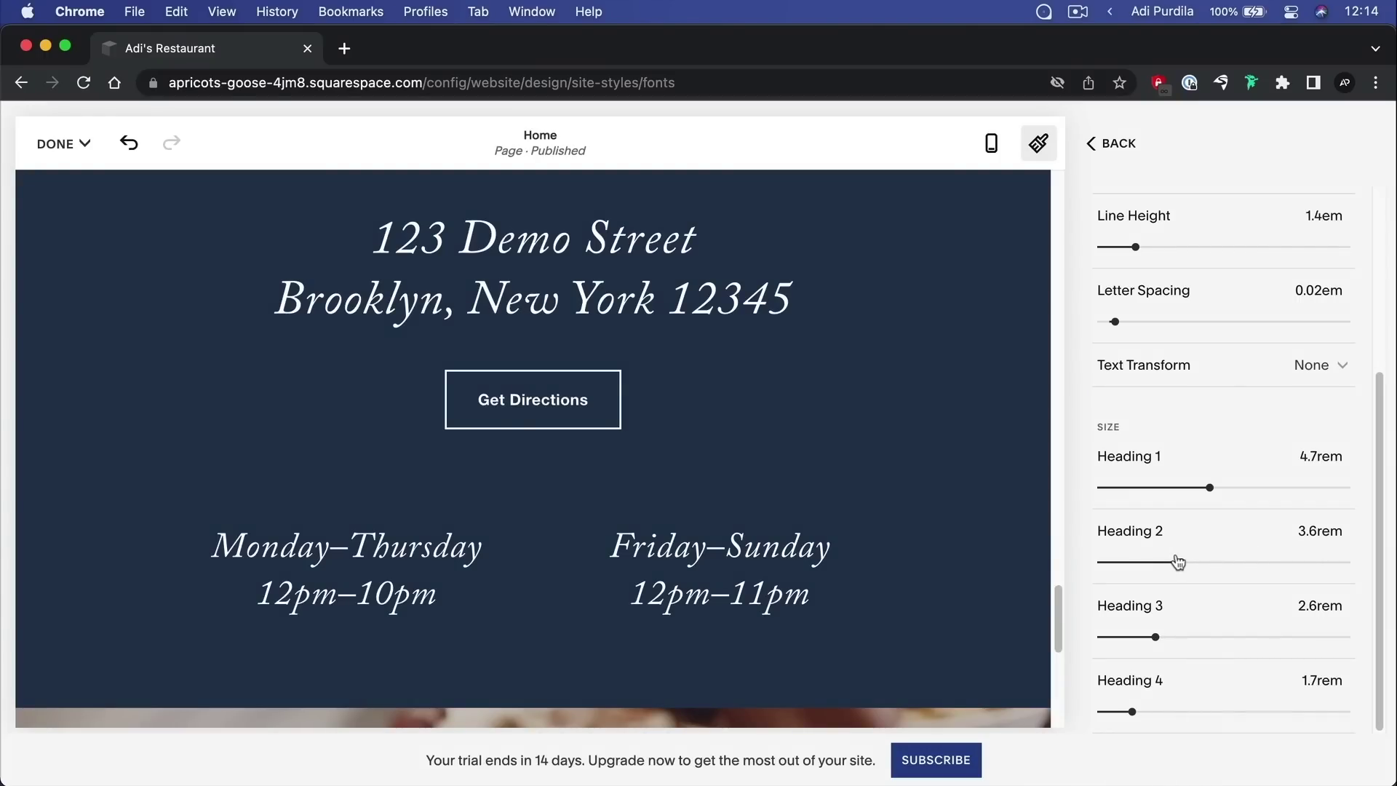
mouse_move(1179, 562)
left_mouse_down()
mouse_move(1160, 561)
mouse_move(1277, 563)
mouse_move(1189, 562)
left_mouse_up()
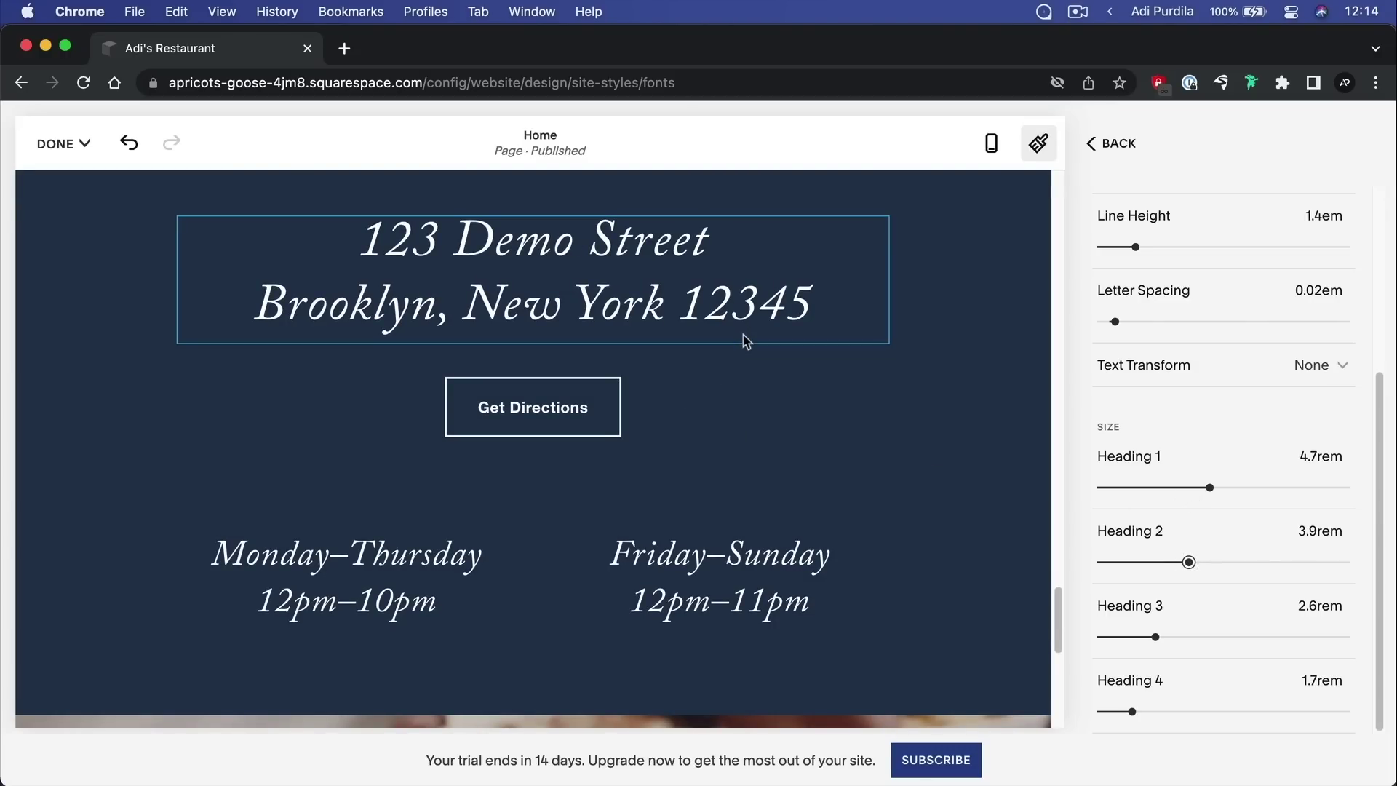
scroll(680, 442, "down", 1)
left_click(1102, 143)
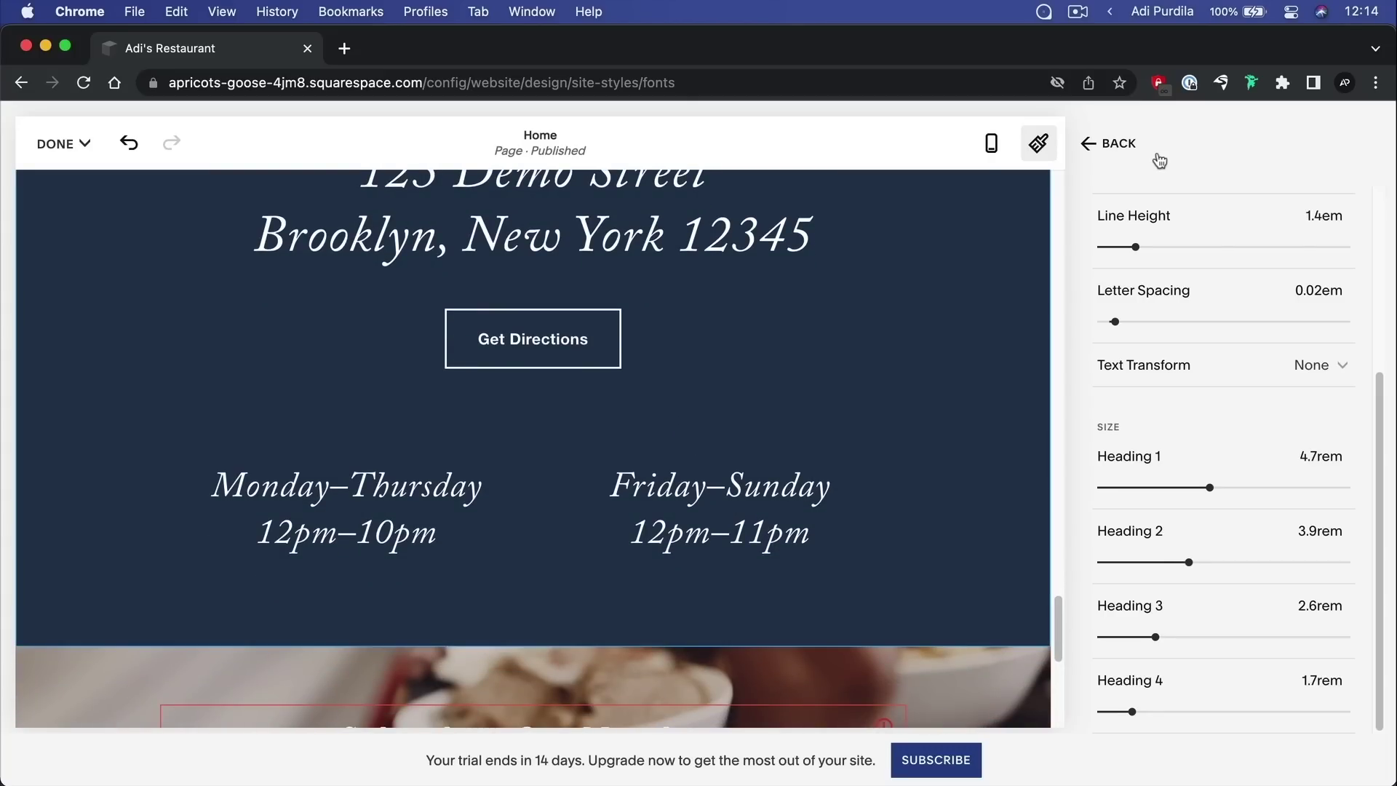
Close Site Styles and change the Monday–Thursday hours text to Heading 2
left_click(1107, 144)
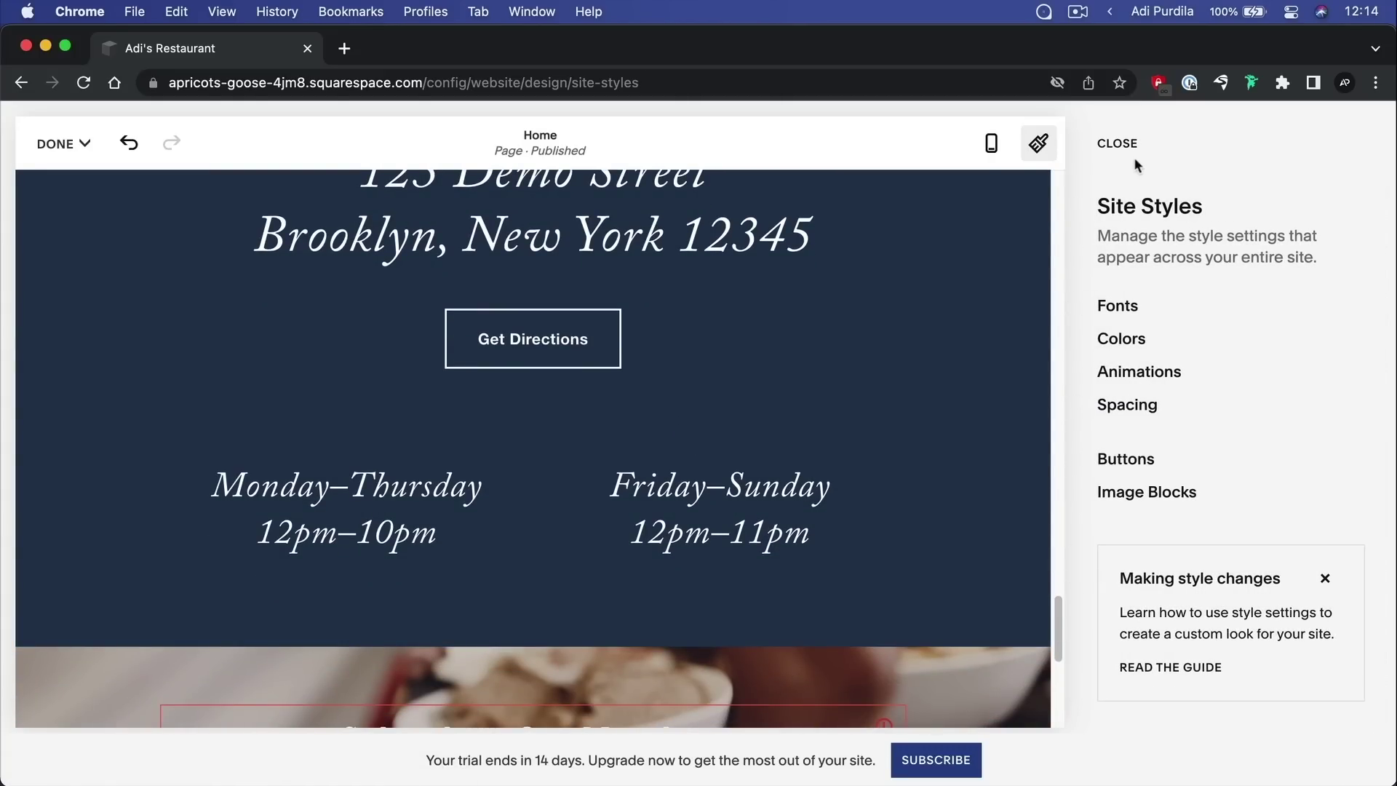
left_click(1131, 151)
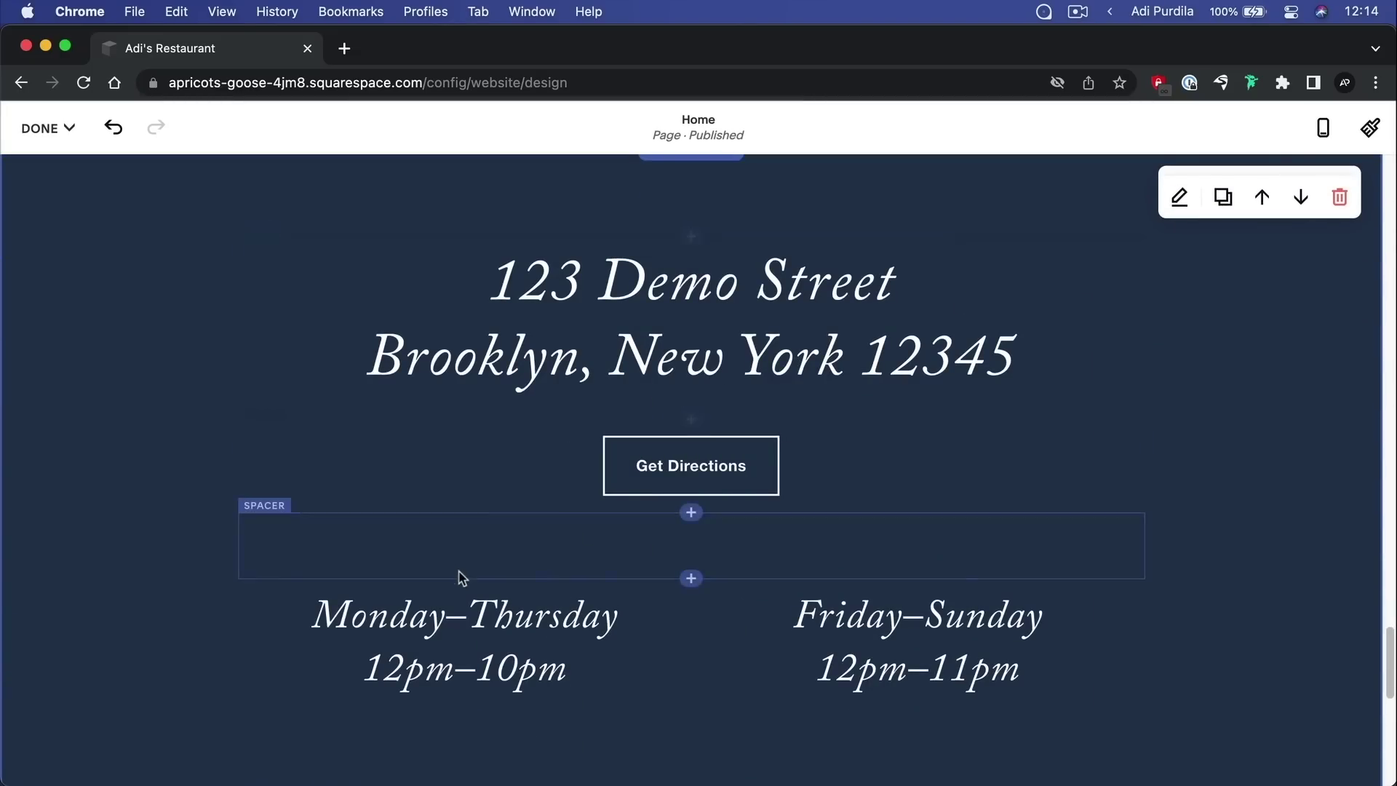
left_click(425, 626)
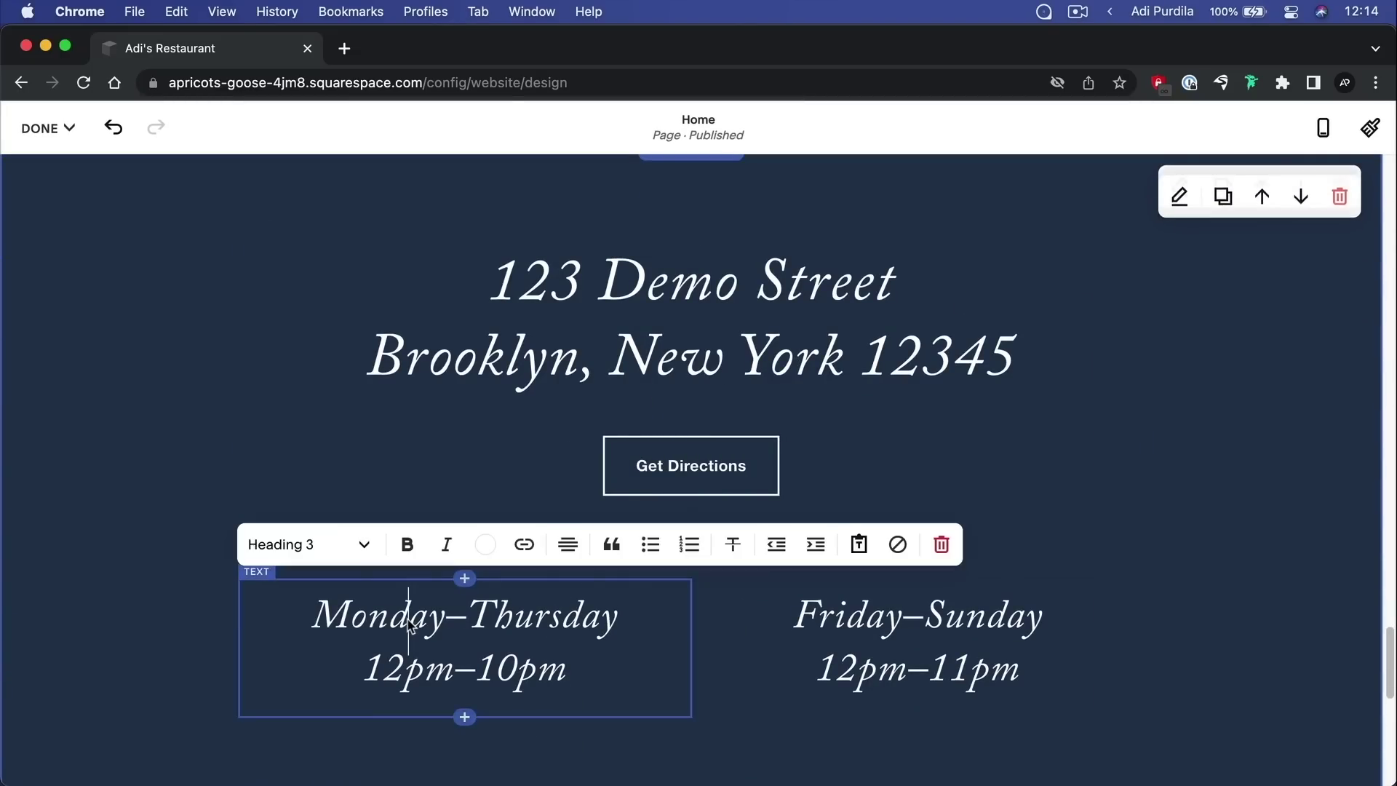
left_click(325, 545)
left_click(327, 245)
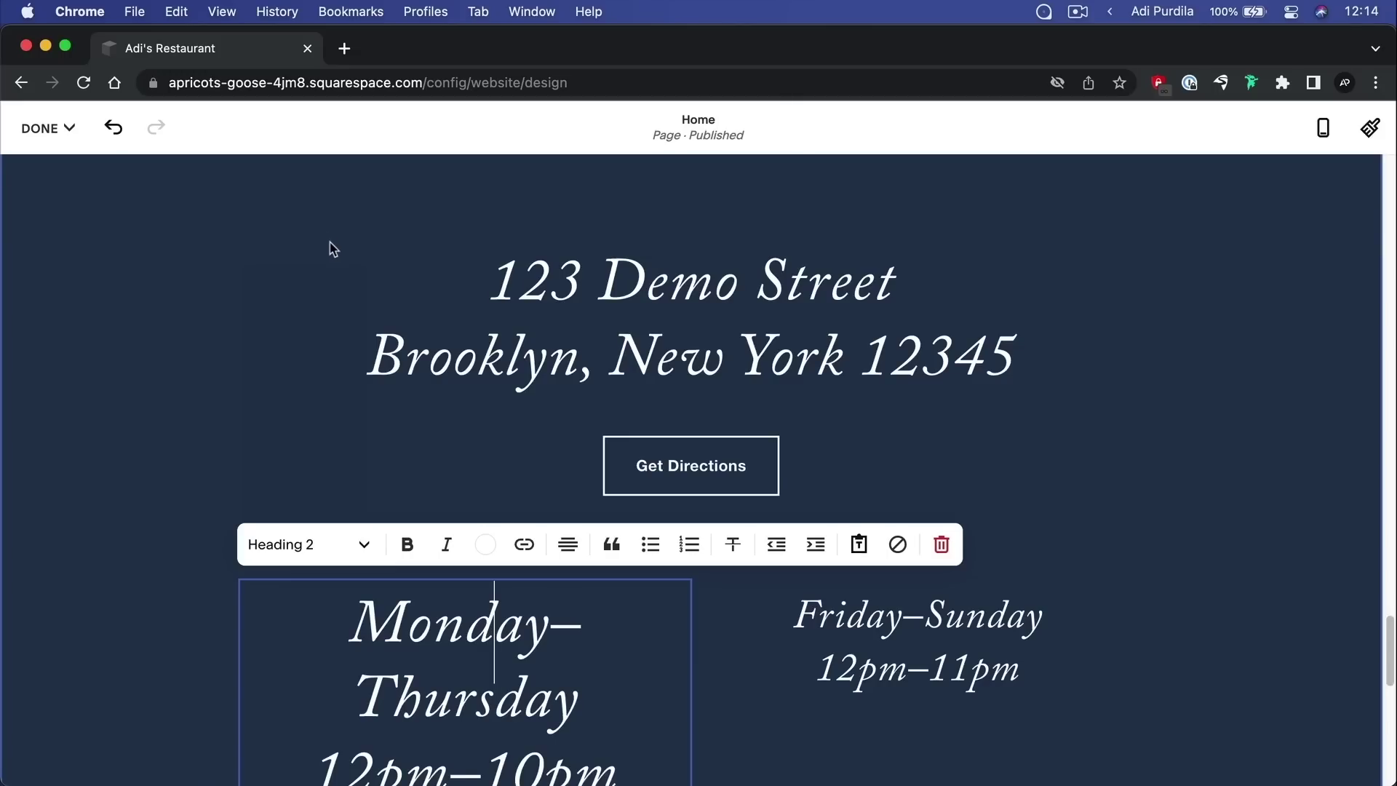
Set the Monday–Thursday hours text back to Heading 3 and reopen Site Styles
scroll(582, 618, "down", 3)
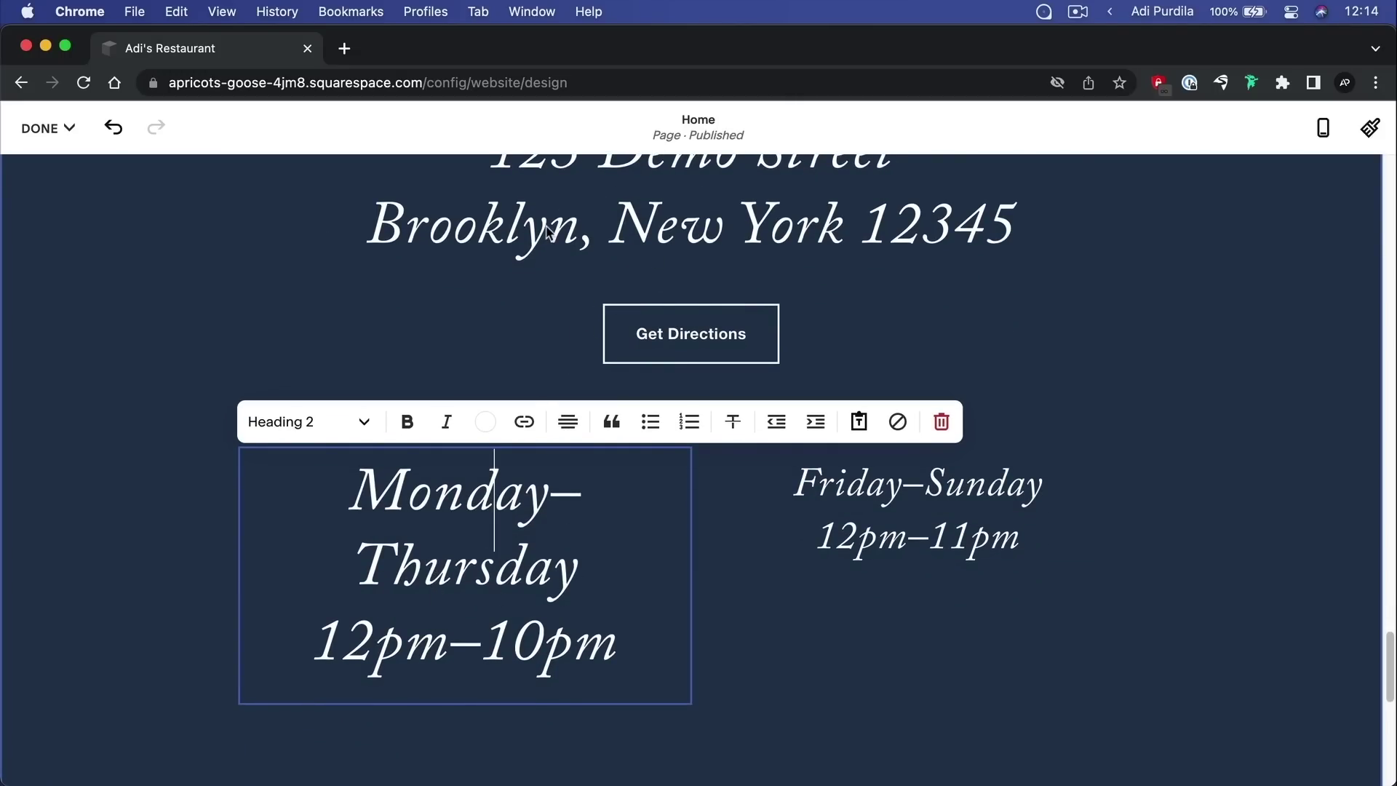
left_click(342, 425)
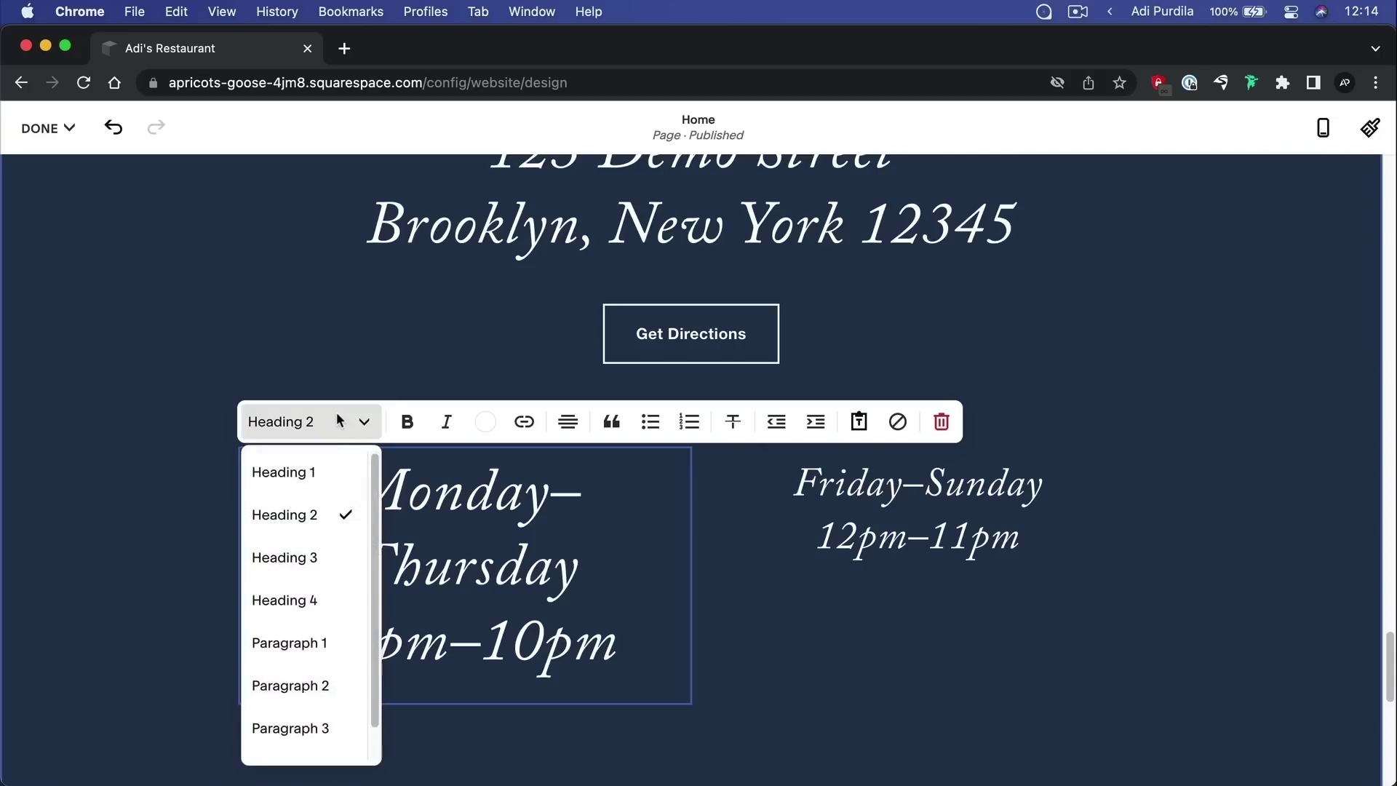
left_click(325, 558)
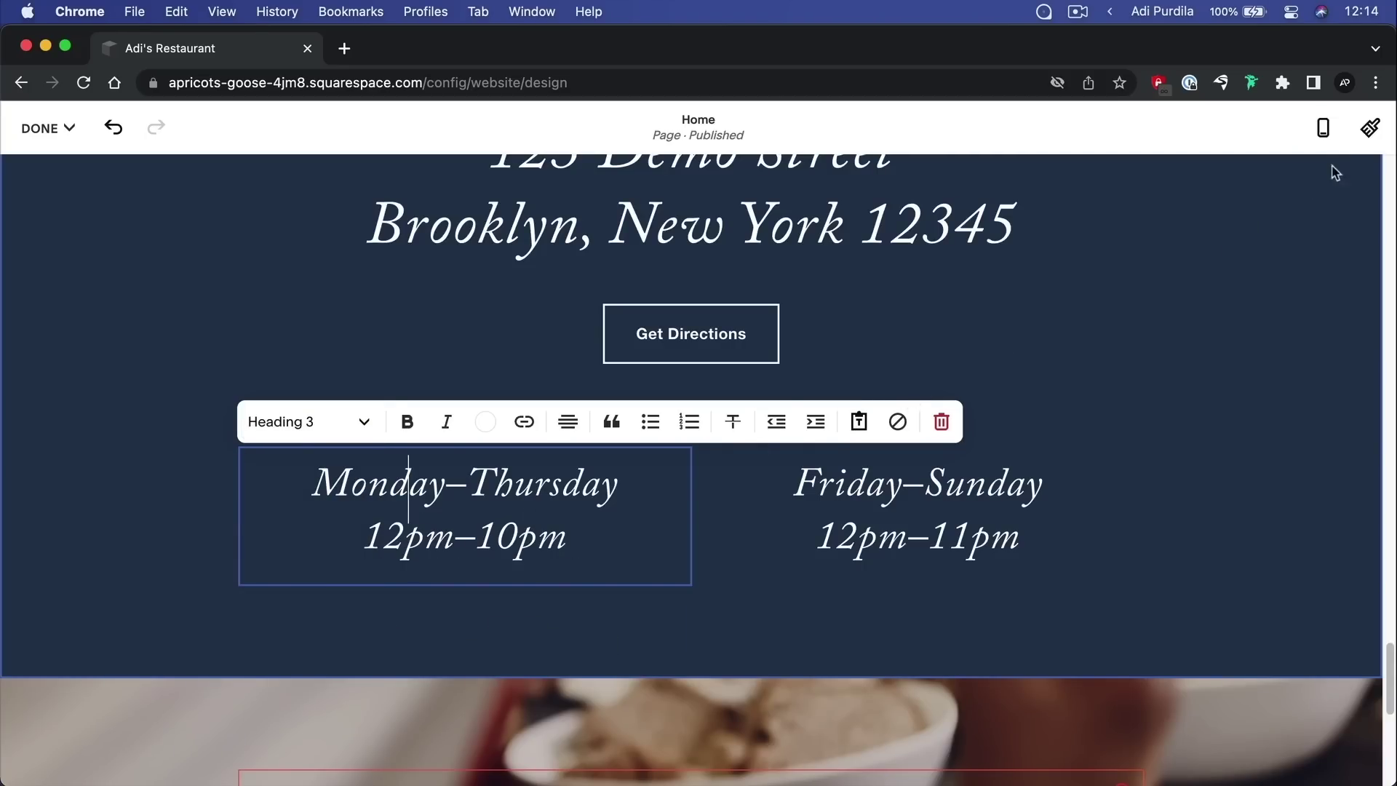
left_click(1370, 129)
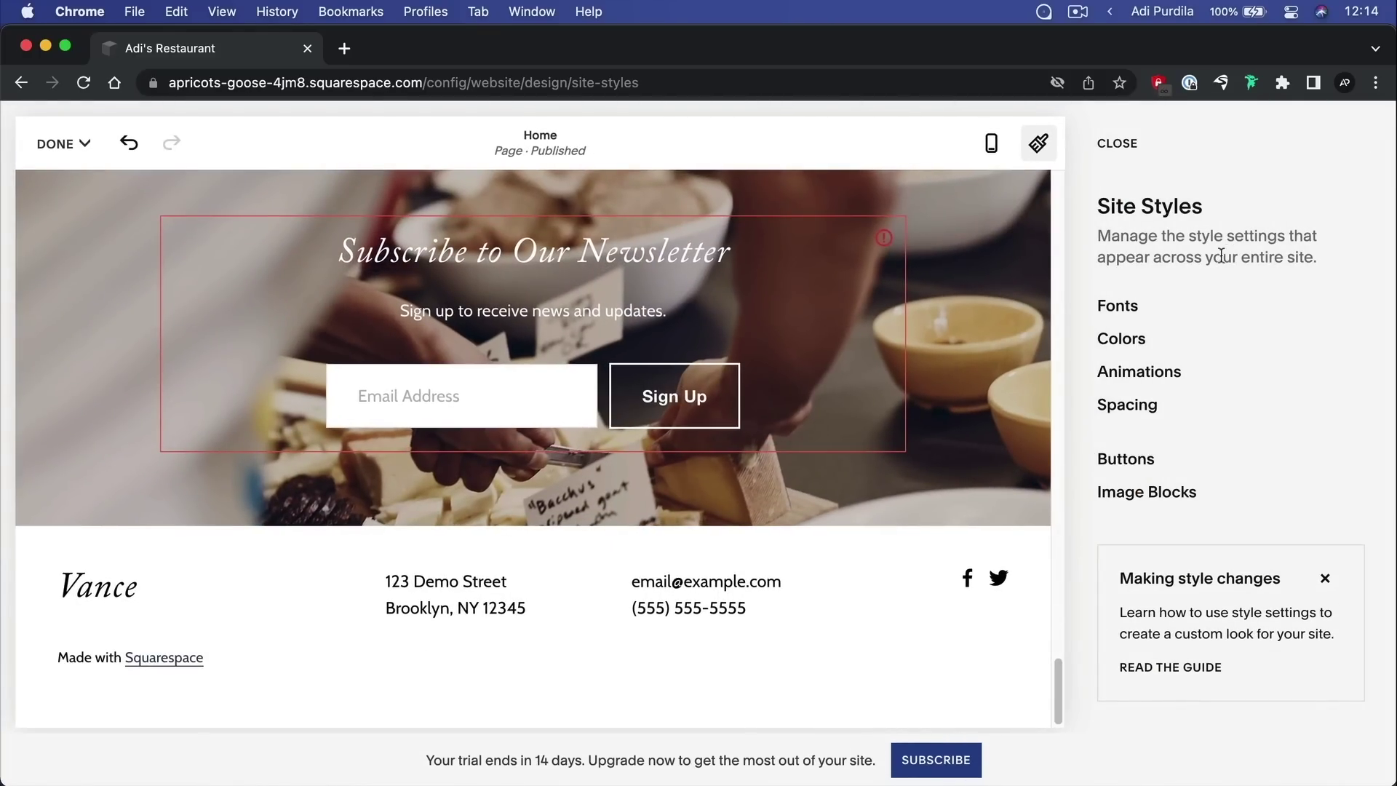
Open the Buttons font settings and test a larger Primary Button text size
left_click(1125, 308)
scroll(1217, 378, "down", 4)
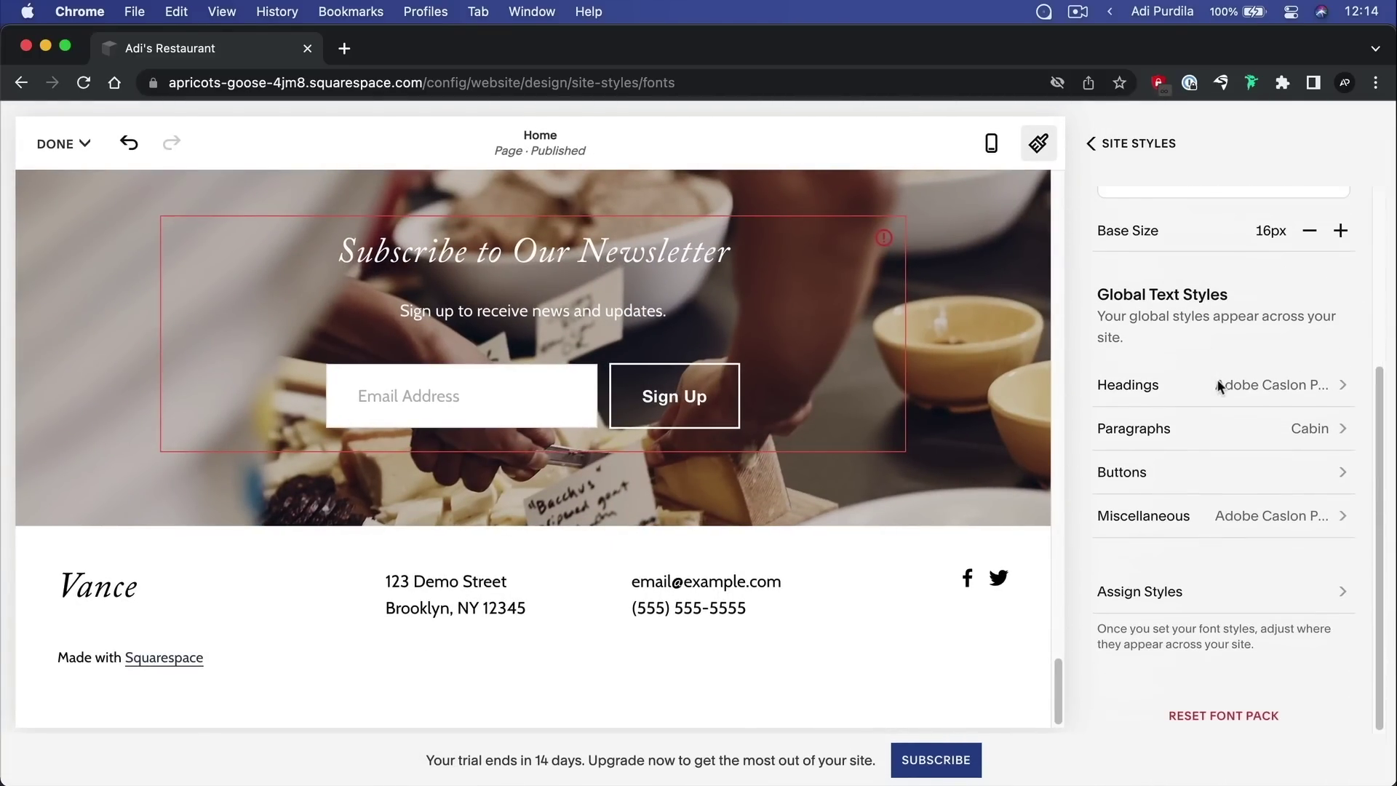
left_click(1252, 475)
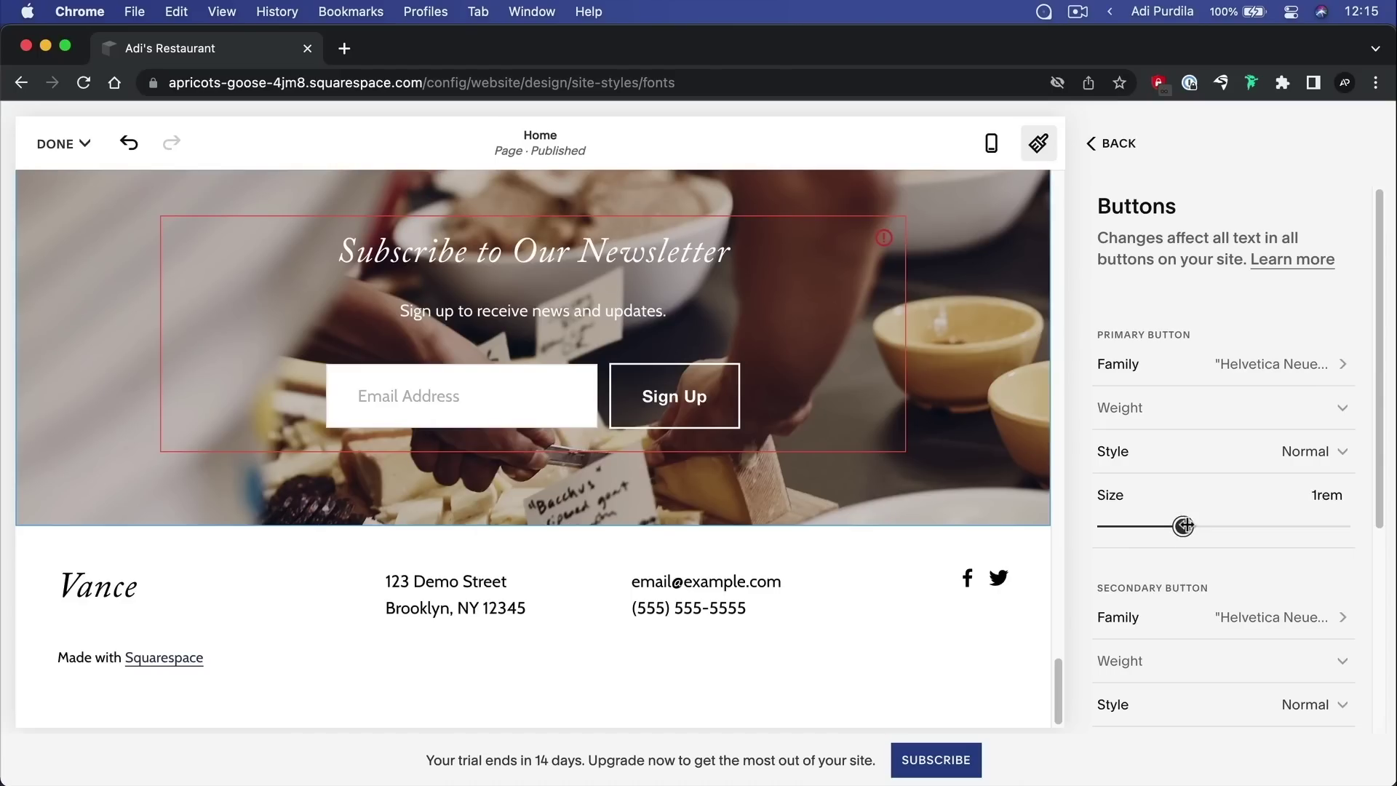
left_click_drag(1186, 525, 1224, 526)
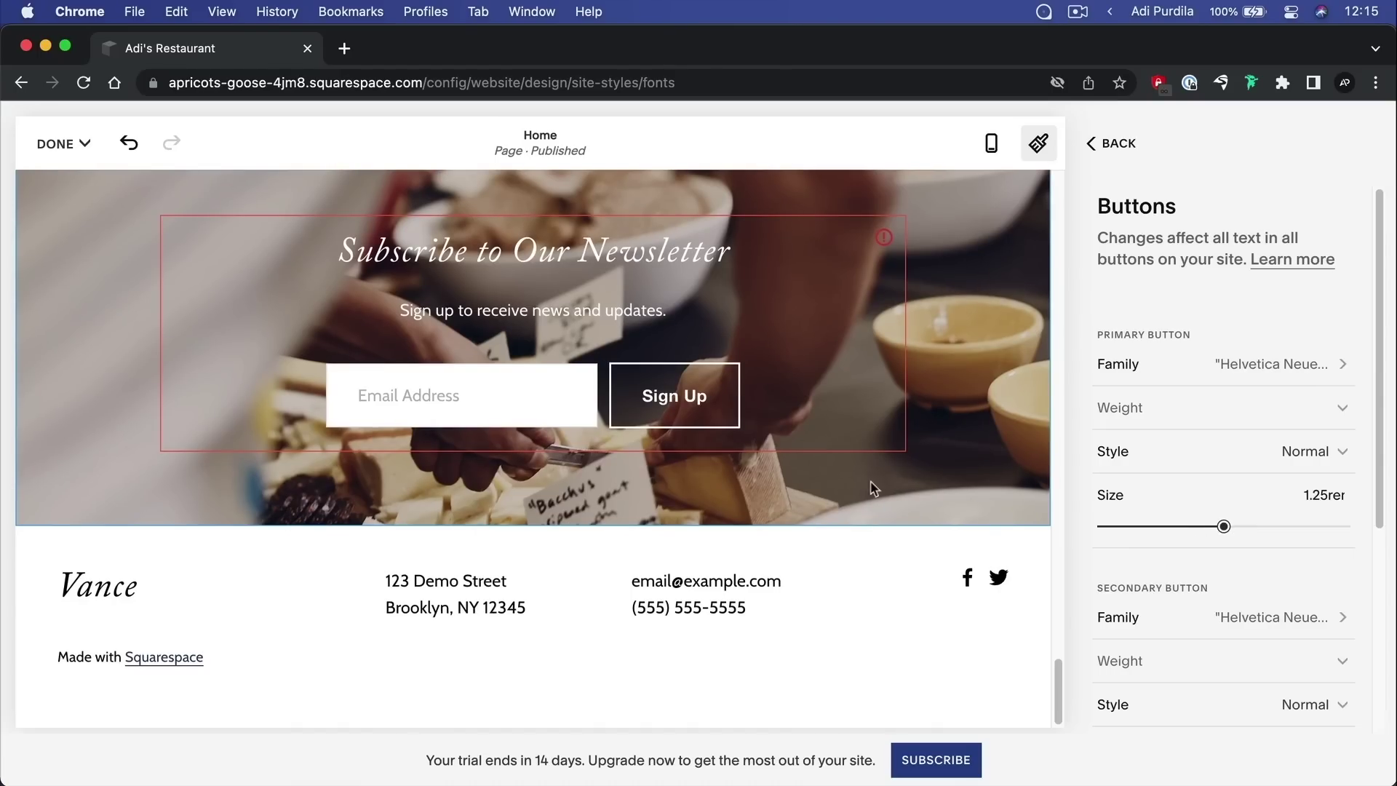
scroll(859, 486, "up", 5)
scroll(866, 485, "up", 5)
scroll(872, 483, "down", 5)
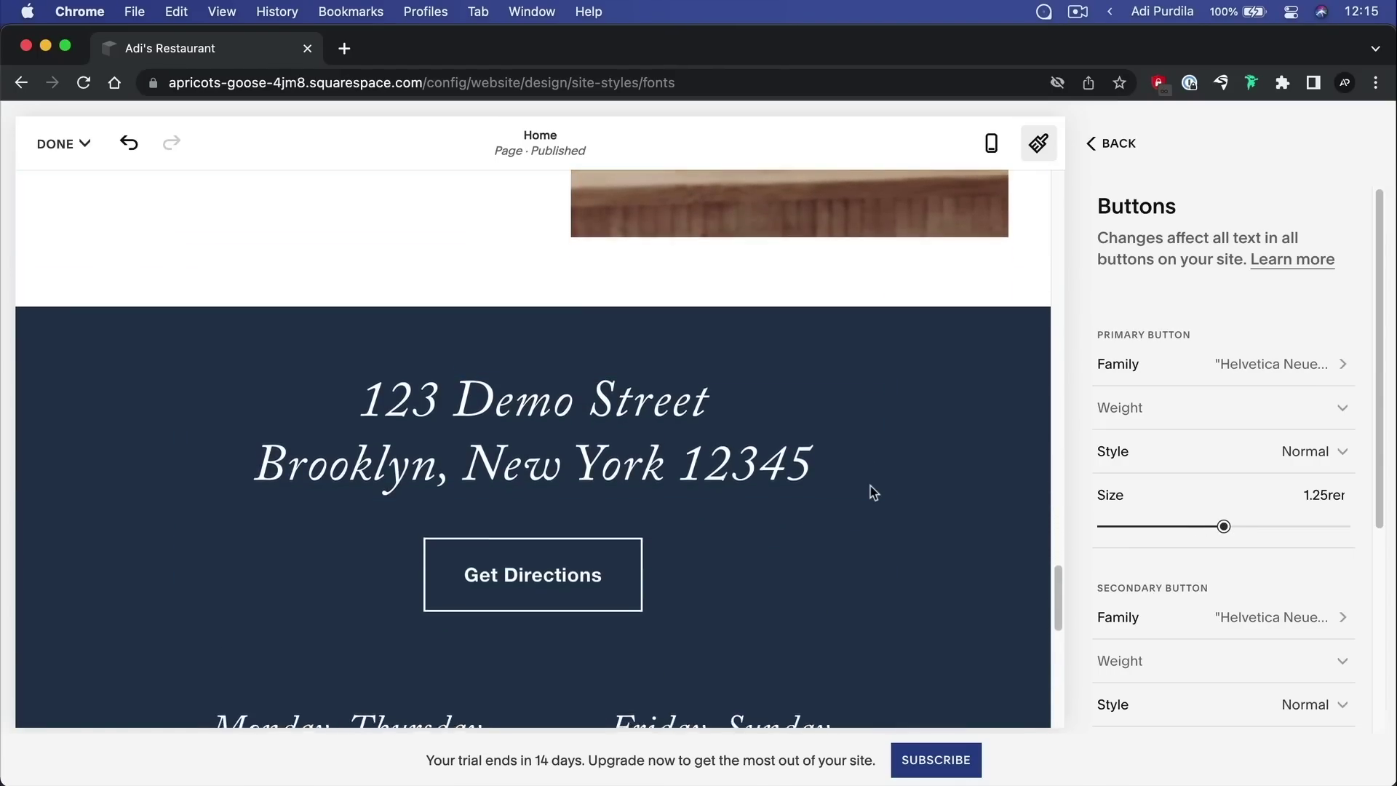
Restore Primary Button size to 1.25rem and review Secondary 1.1rem and Tertiary 0.9rem settings
left_click_drag(1257, 524, 1223, 527)
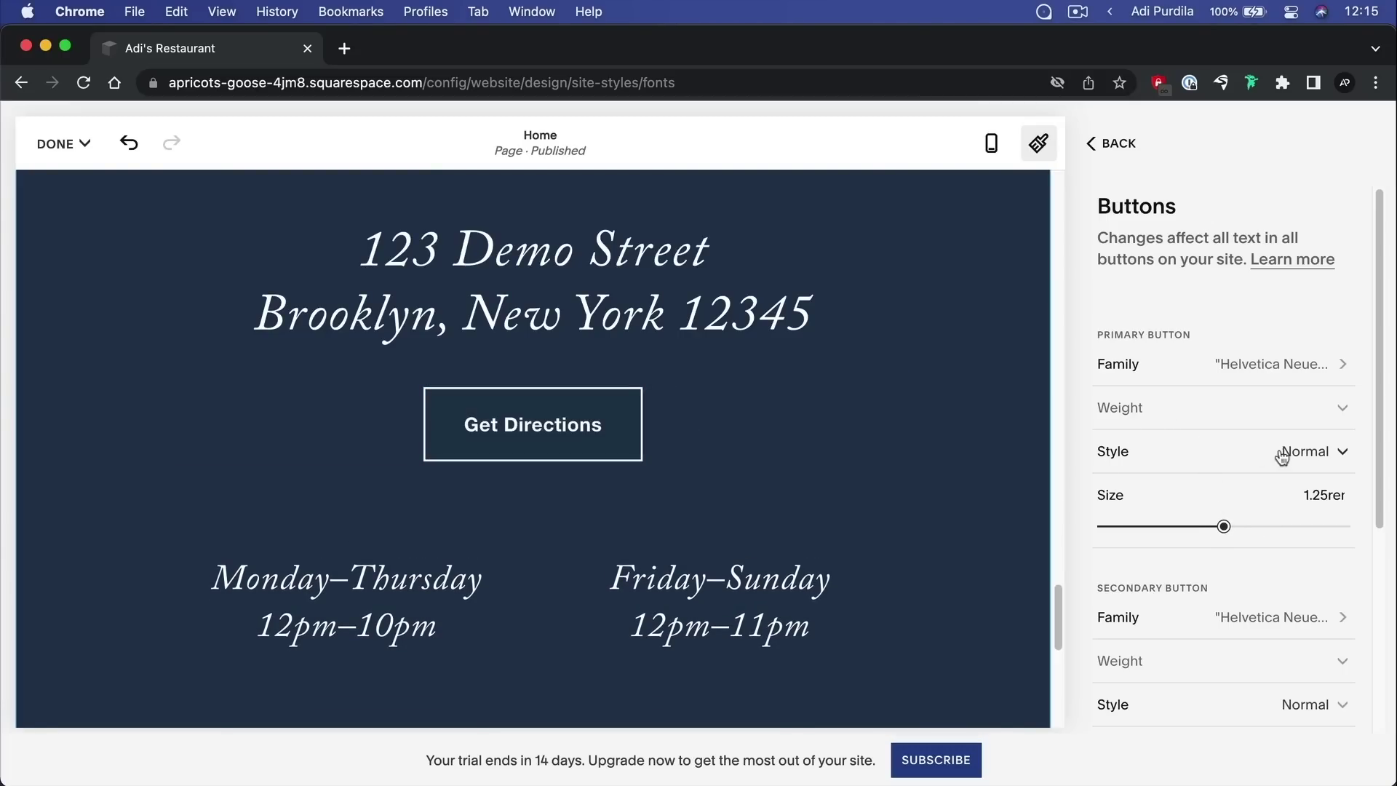
scroll(1153, 474, "down", 5)
scroll(1155, 484, "up", 3)
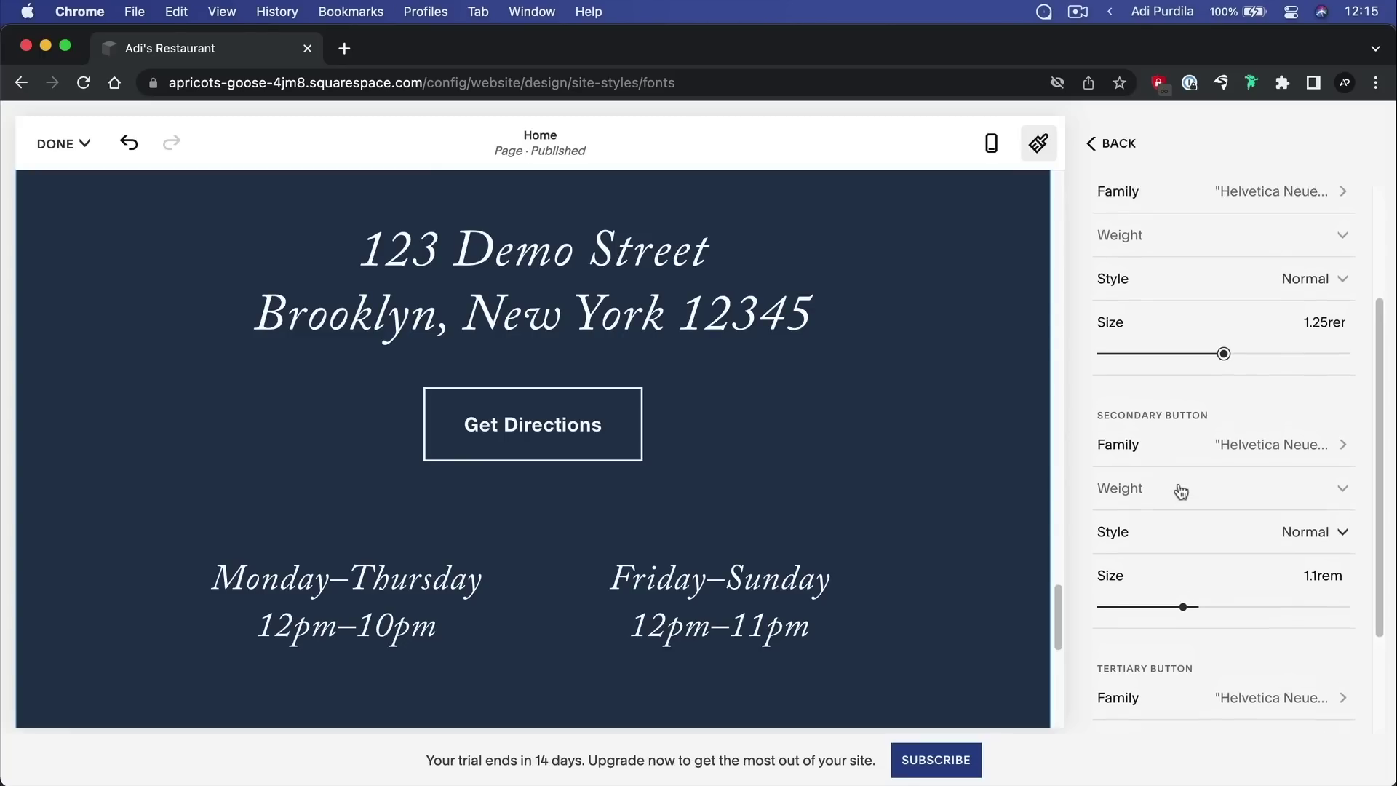
scroll(1201, 458, "down", 4)
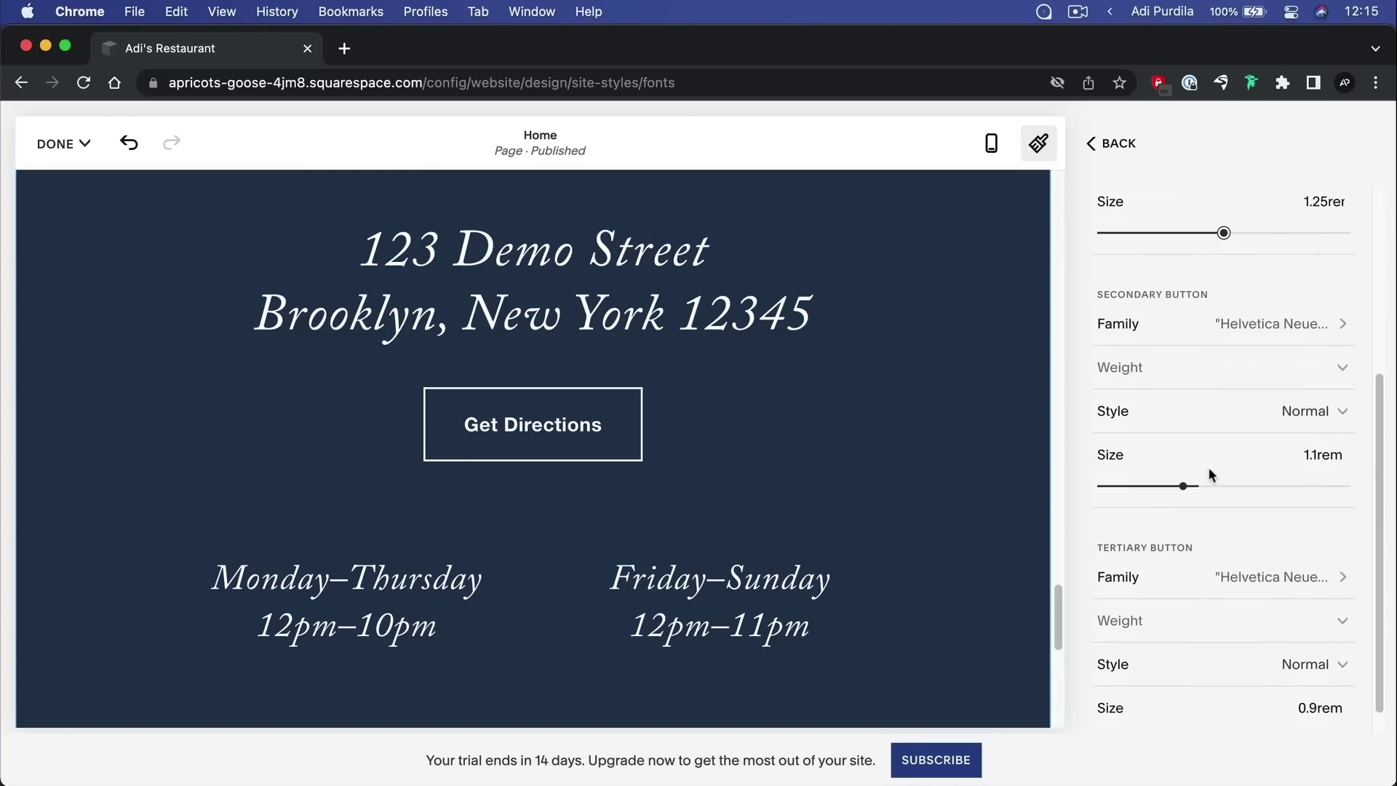
scroll(1200, 452, "down", 1)
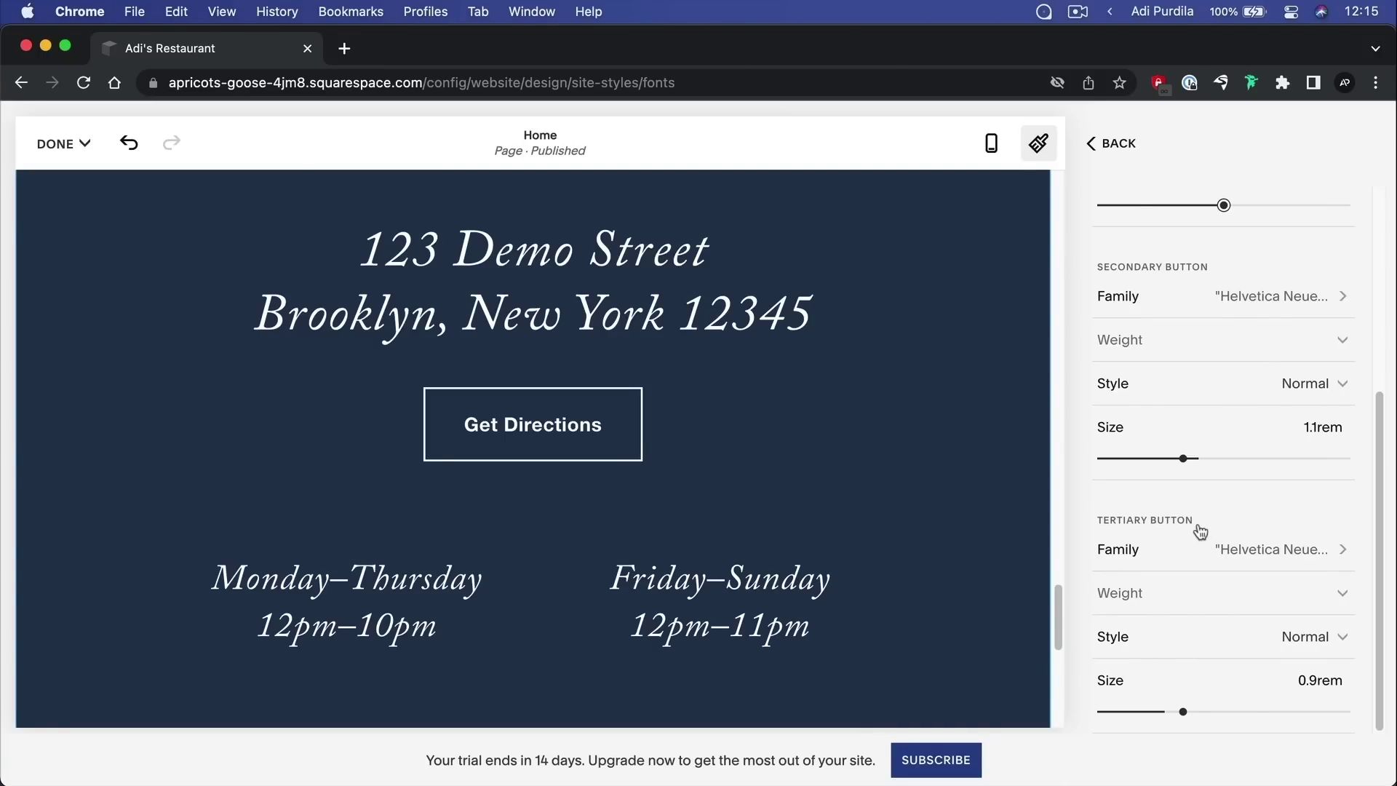
scroll(815, 409, "down", 5)
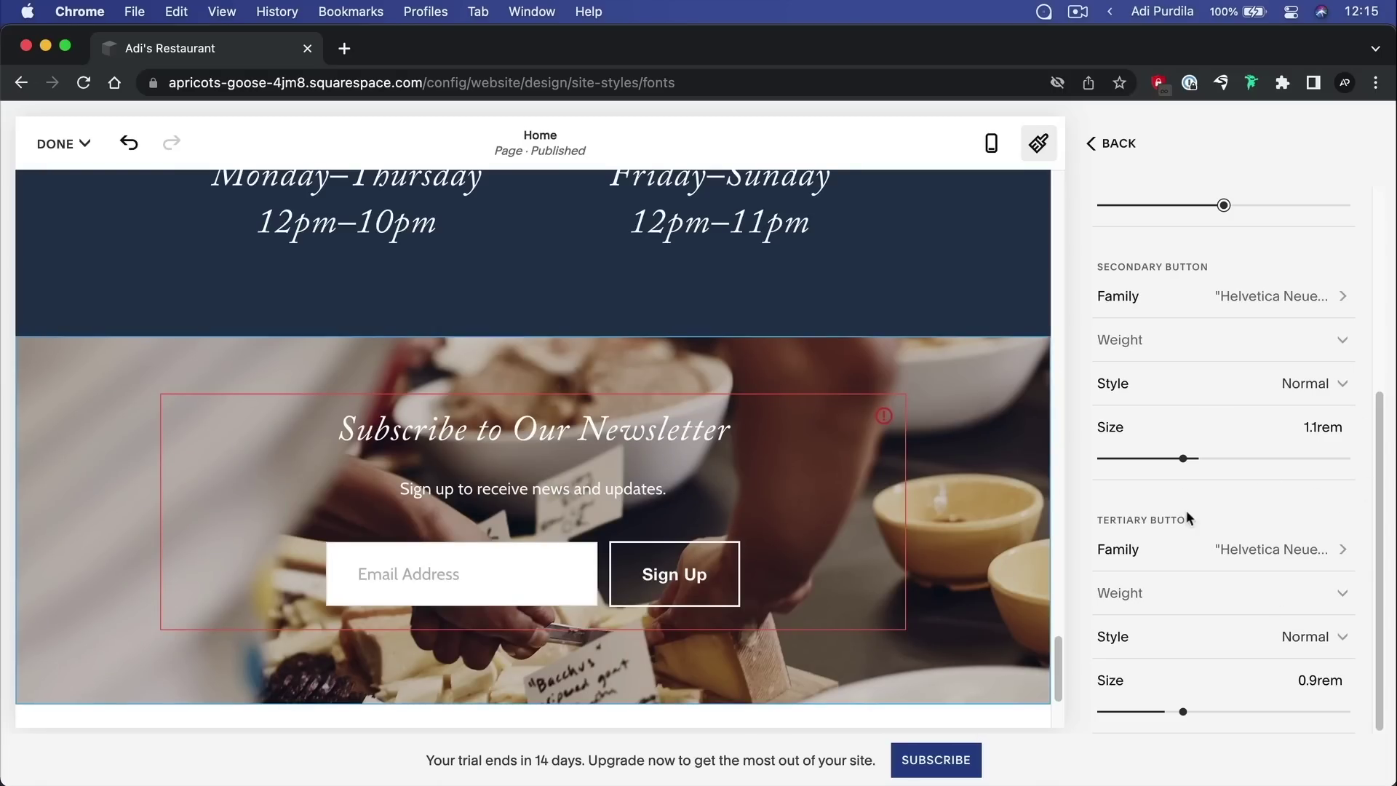
Open and review the Miscellaneous global text style settings
left_click(1115, 143)
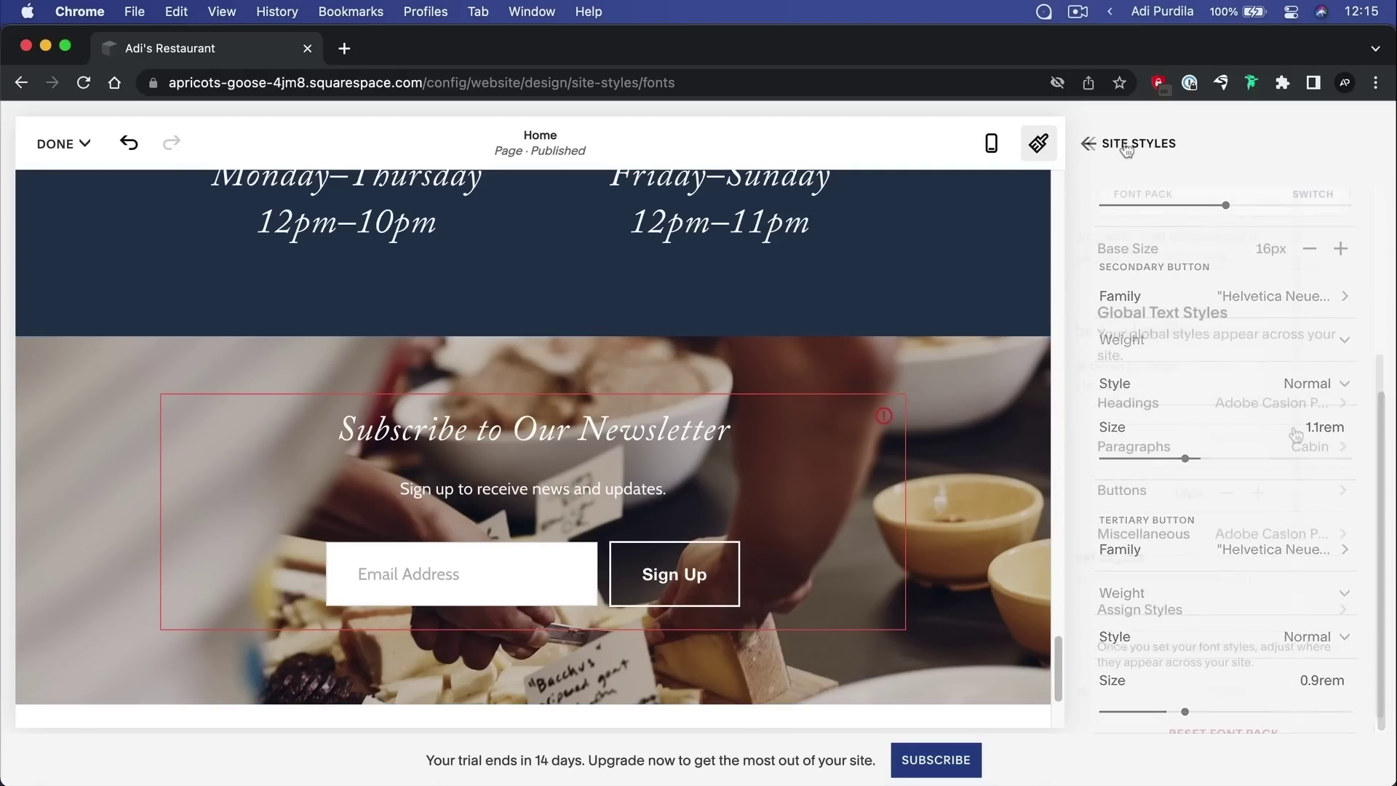
scroll(877, 451, "up", 7)
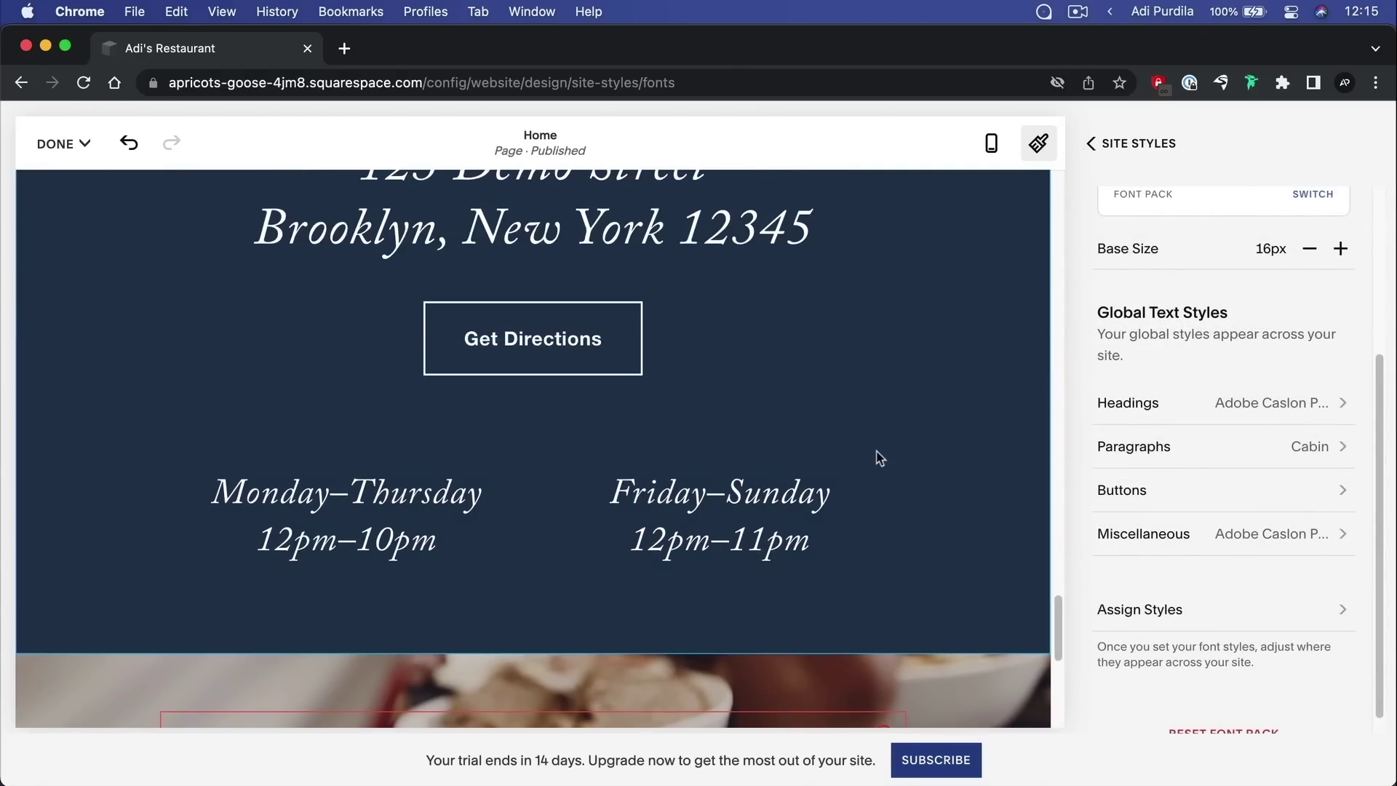
scroll(880, 459, "down", 3)
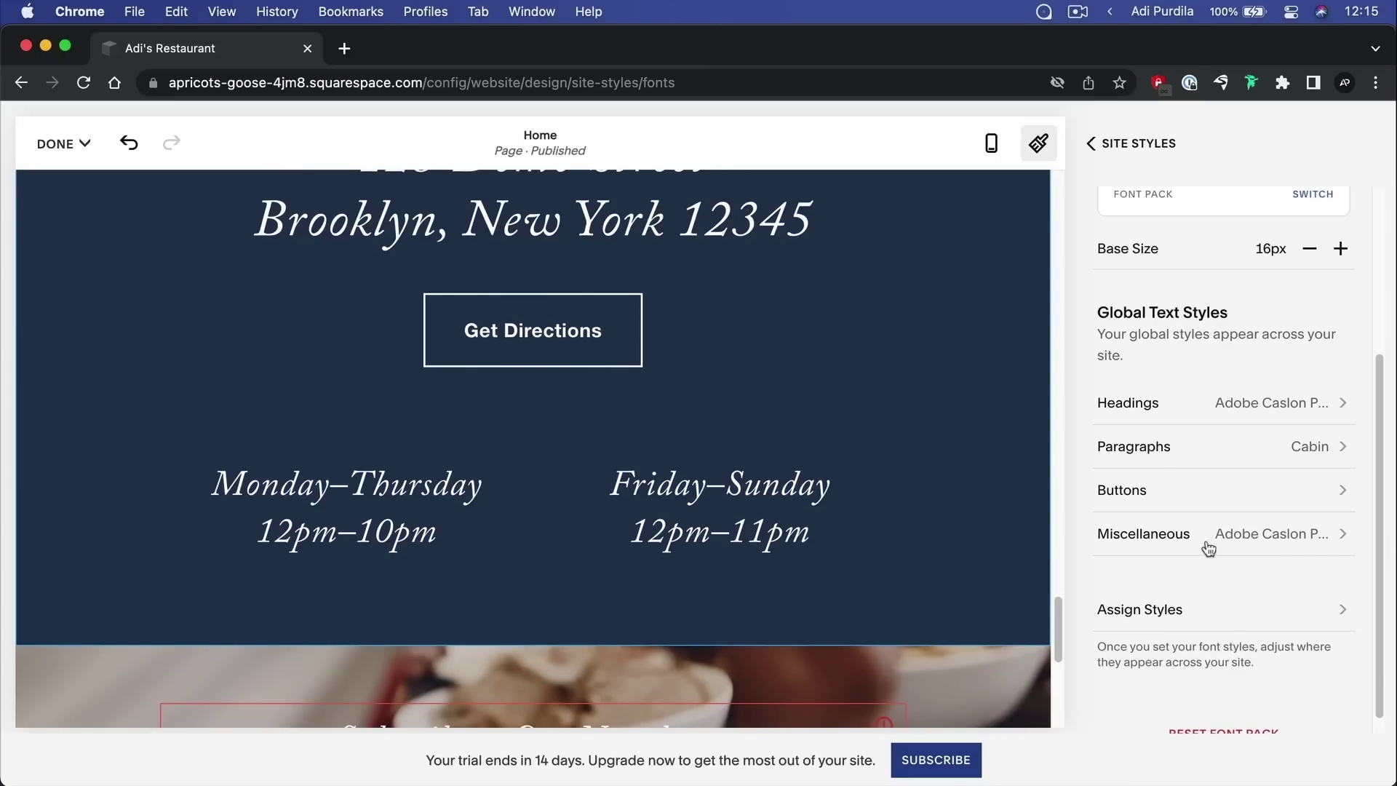
left_click(1270, 538)
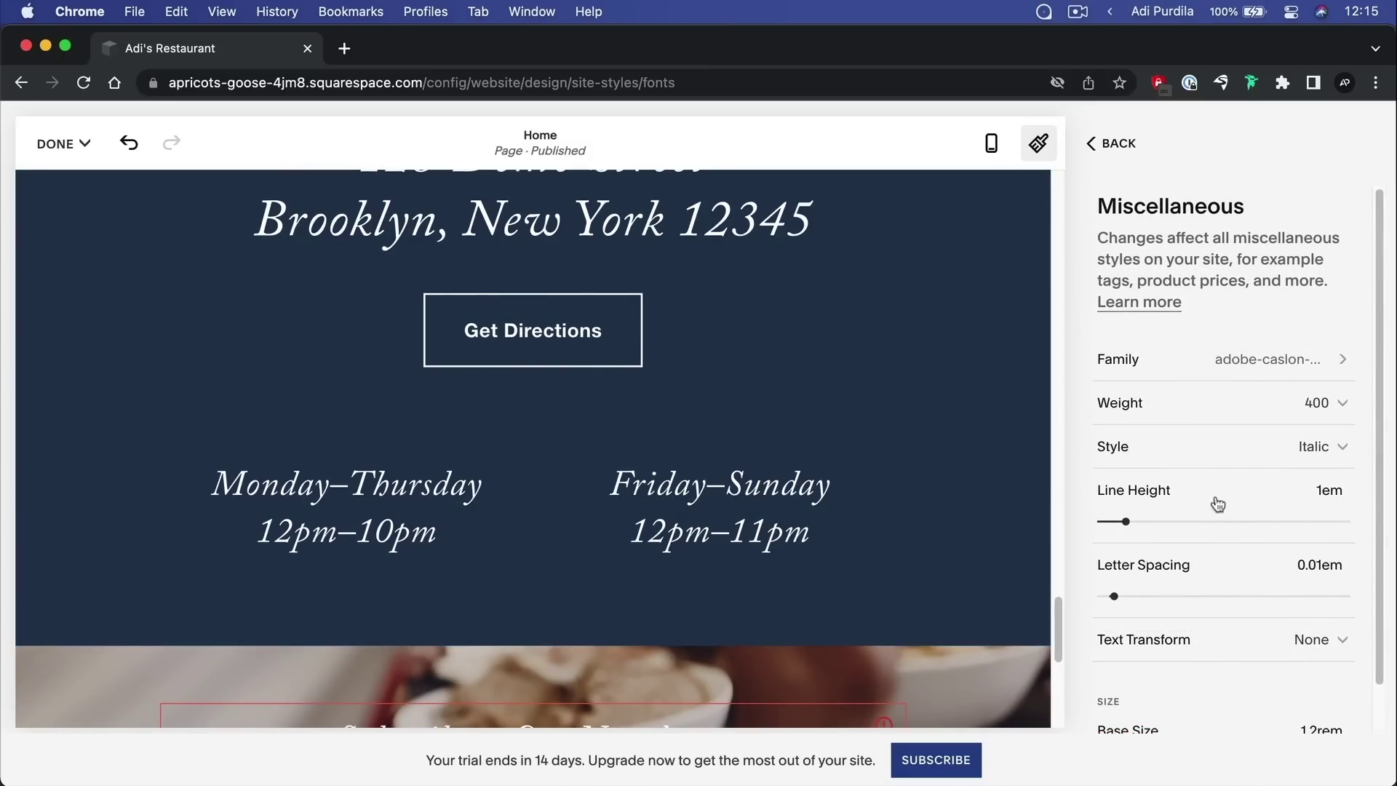
scroll(1244, 456, "down", 1)
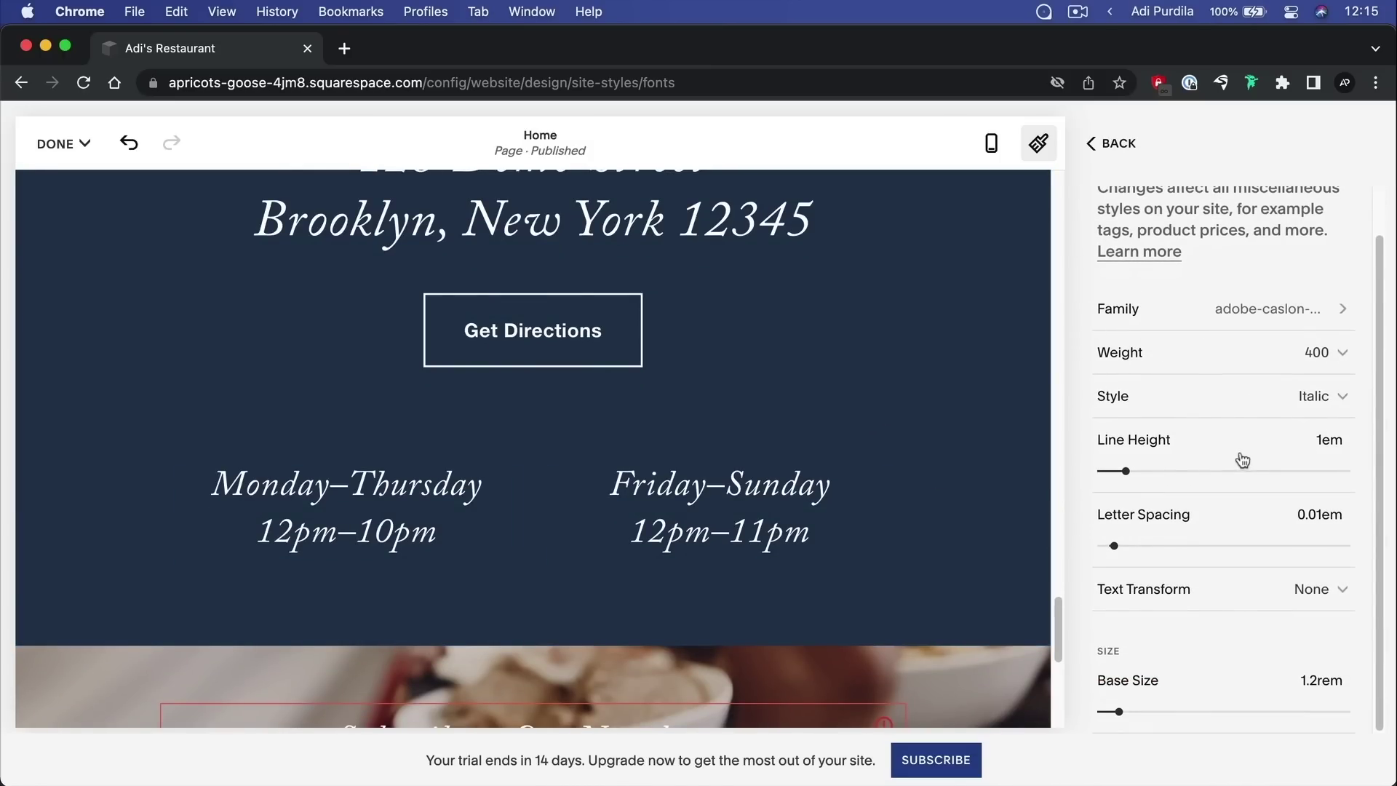
scroll(1243, 460, "up", 1)
Leave the font settings and return to the Site Styles category list
left_click(1130, 149)
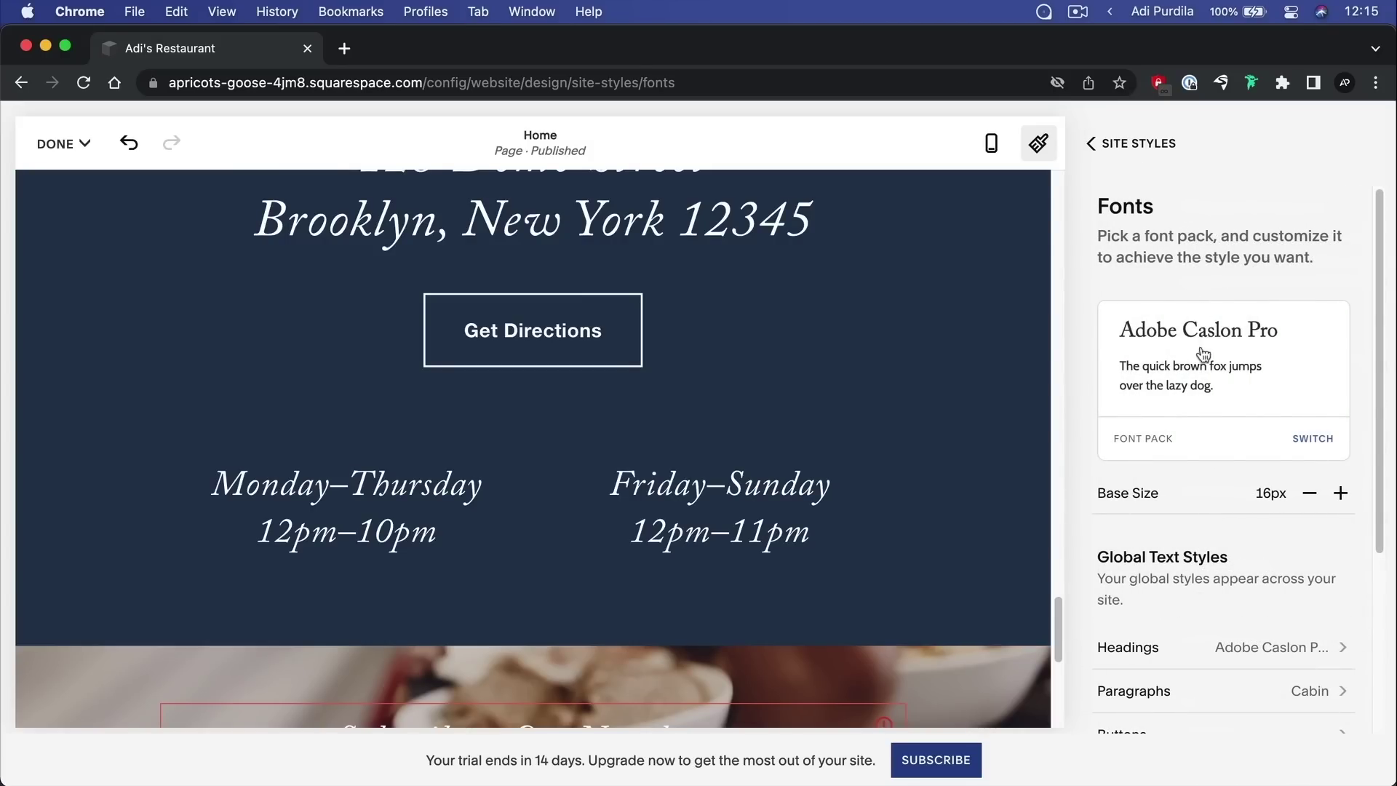
scroll(951, 409, "up", 8)
scroll(590, 333, "up", 10)
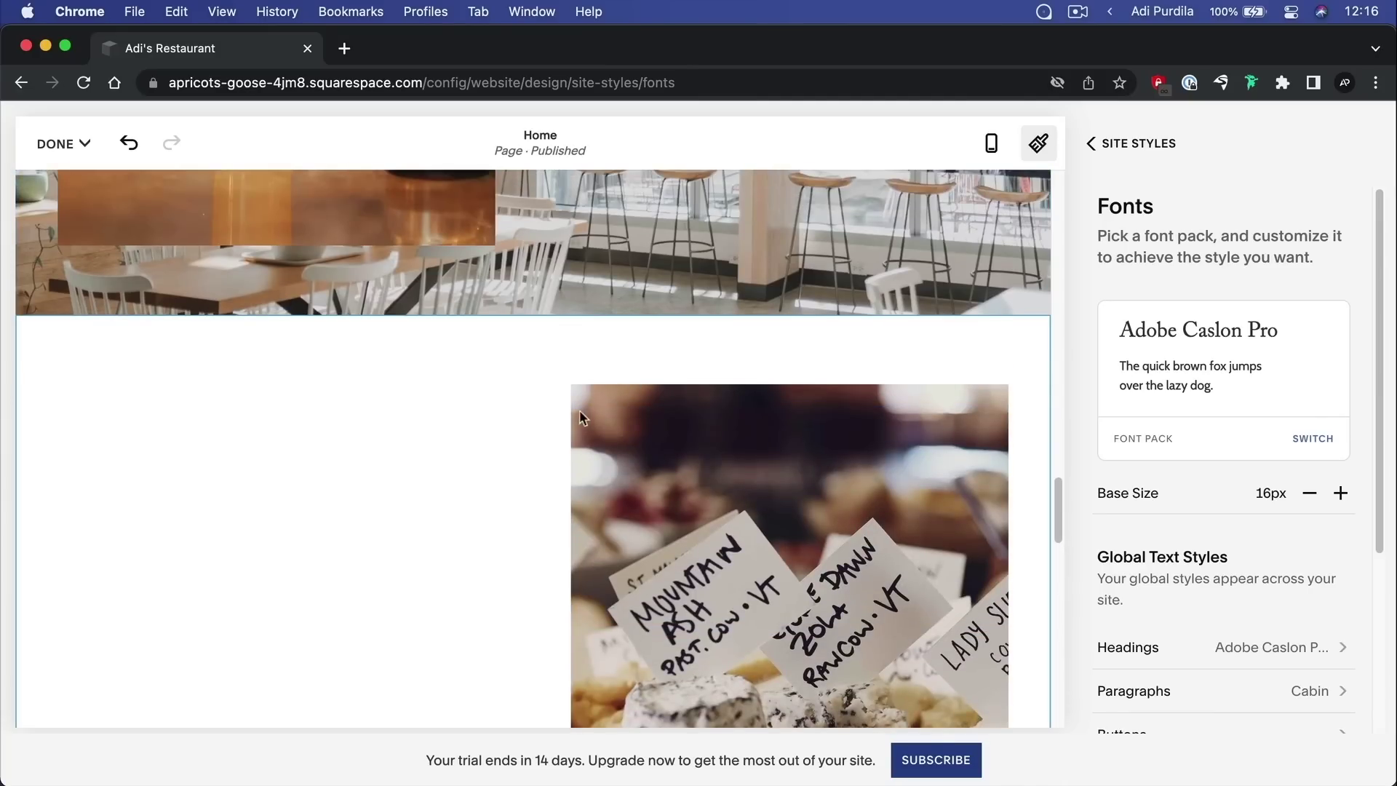
scroll(548, 409, "up", 10)
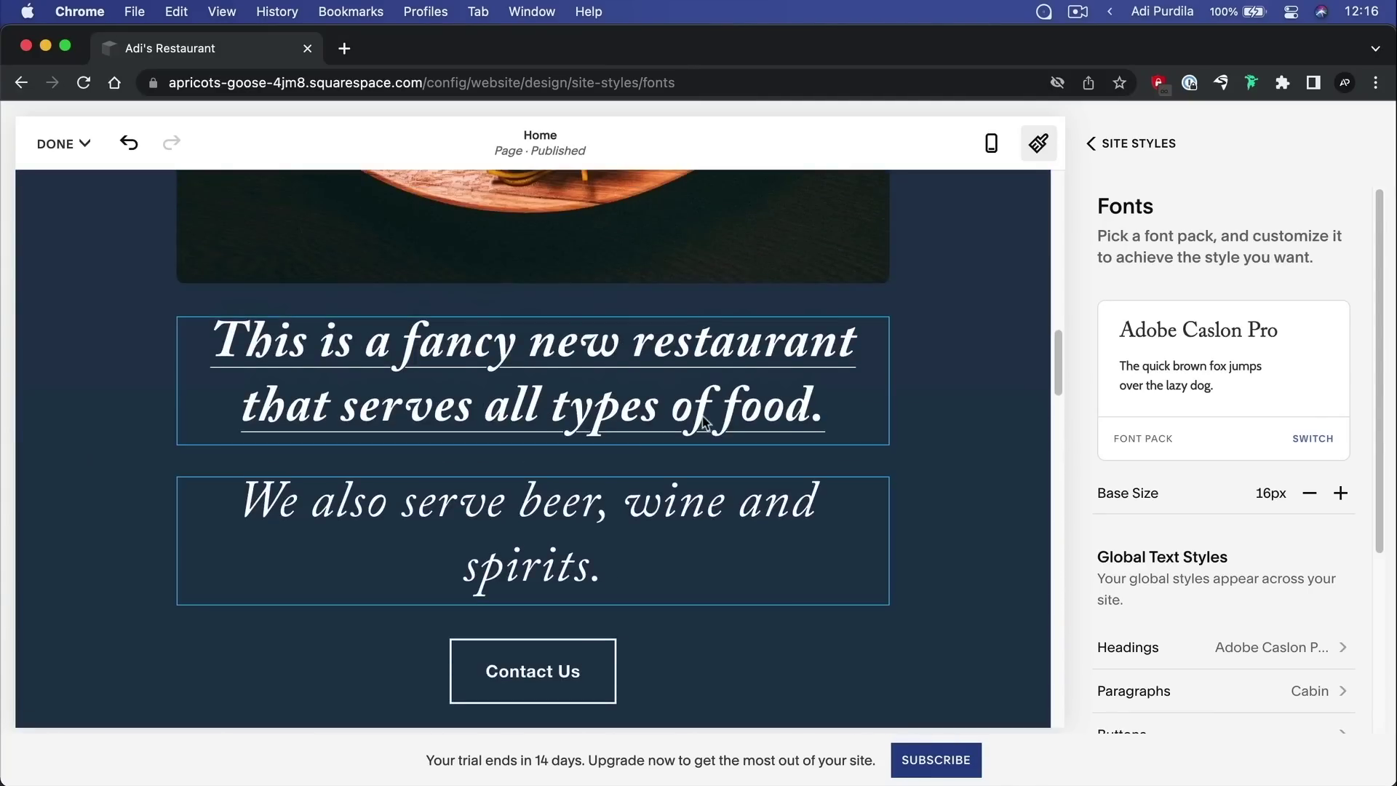
scroll(993, 404, "up", 7)
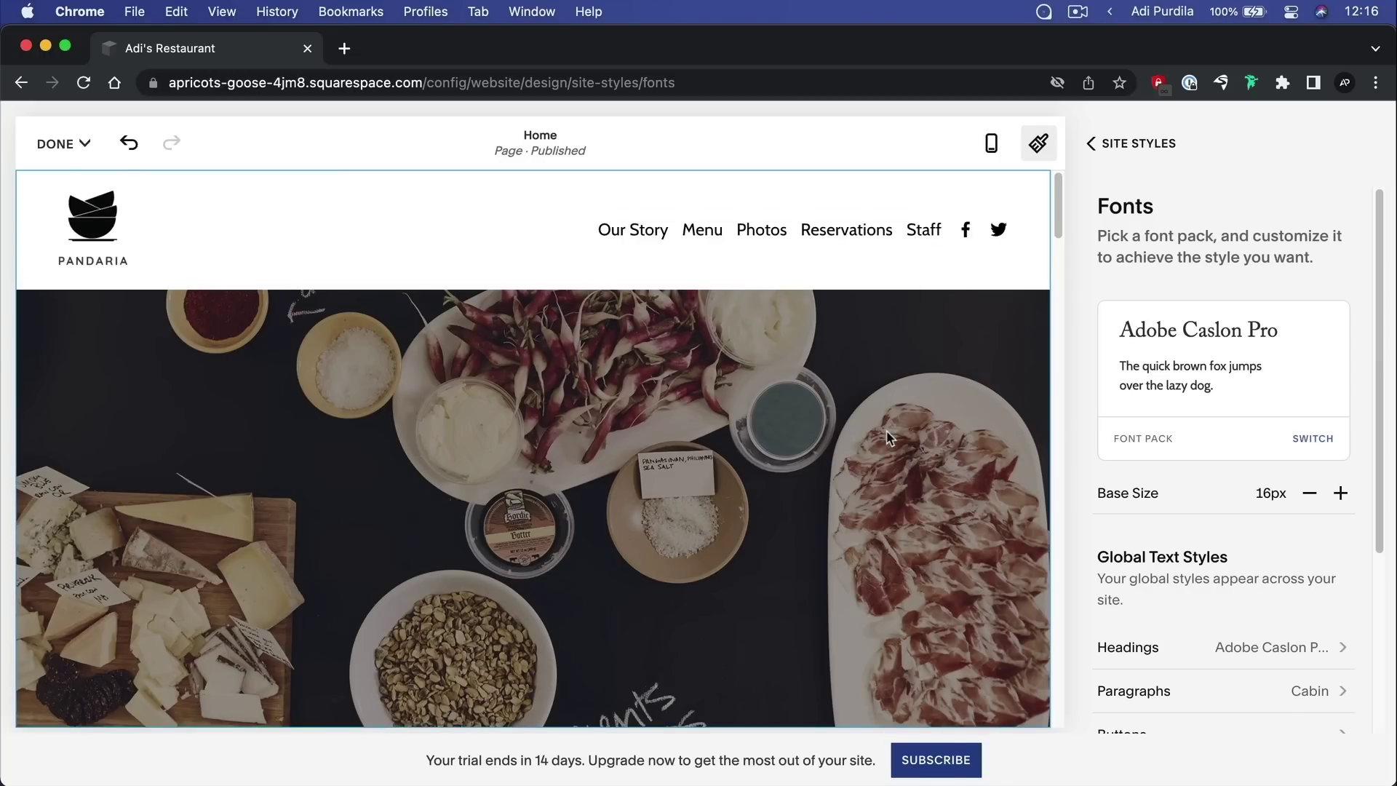
left_click(1137, 144)
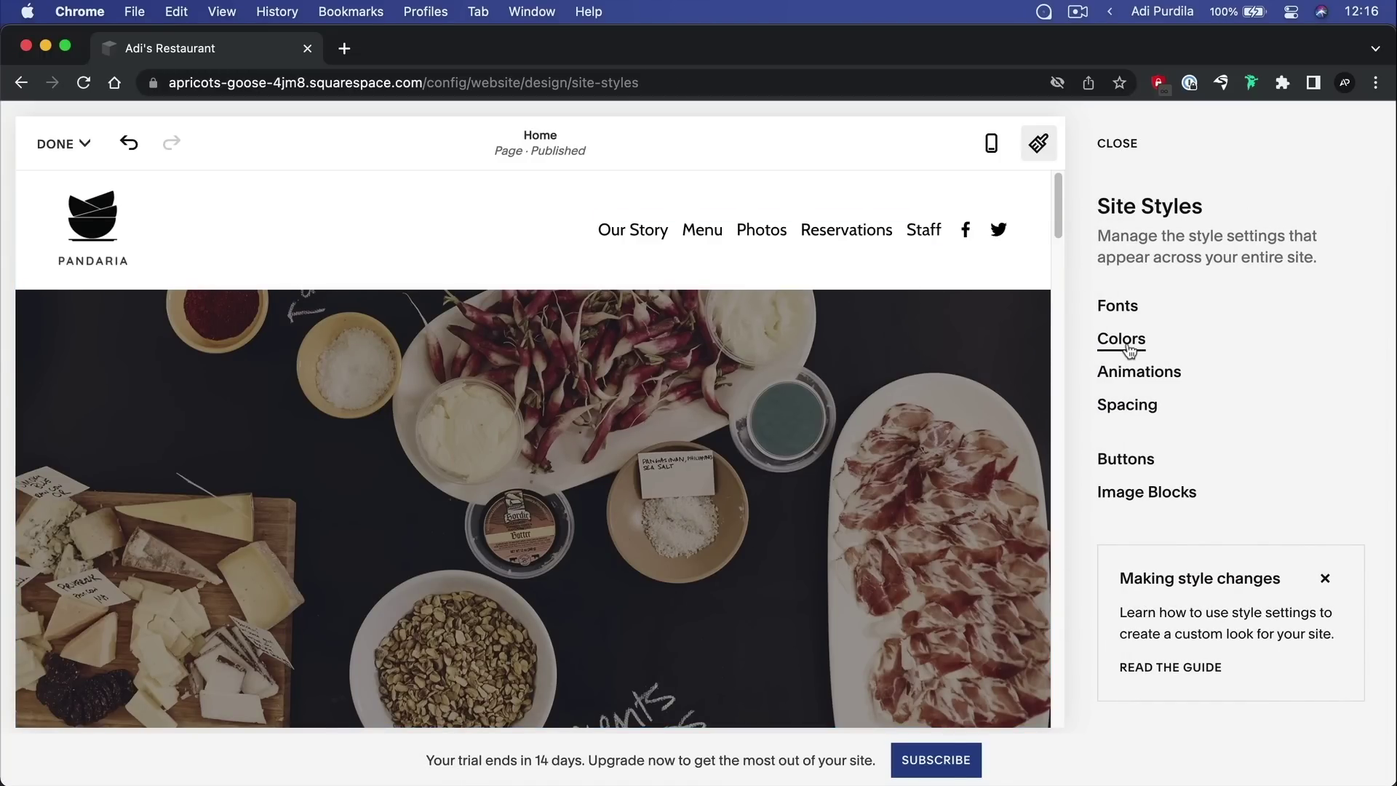
In Colors, scroll the Lightest 1 to Darkest 2 themes to the navy Bright 2 address section
left_click(1129, 351)
scroll(899, 378, "down", 5)
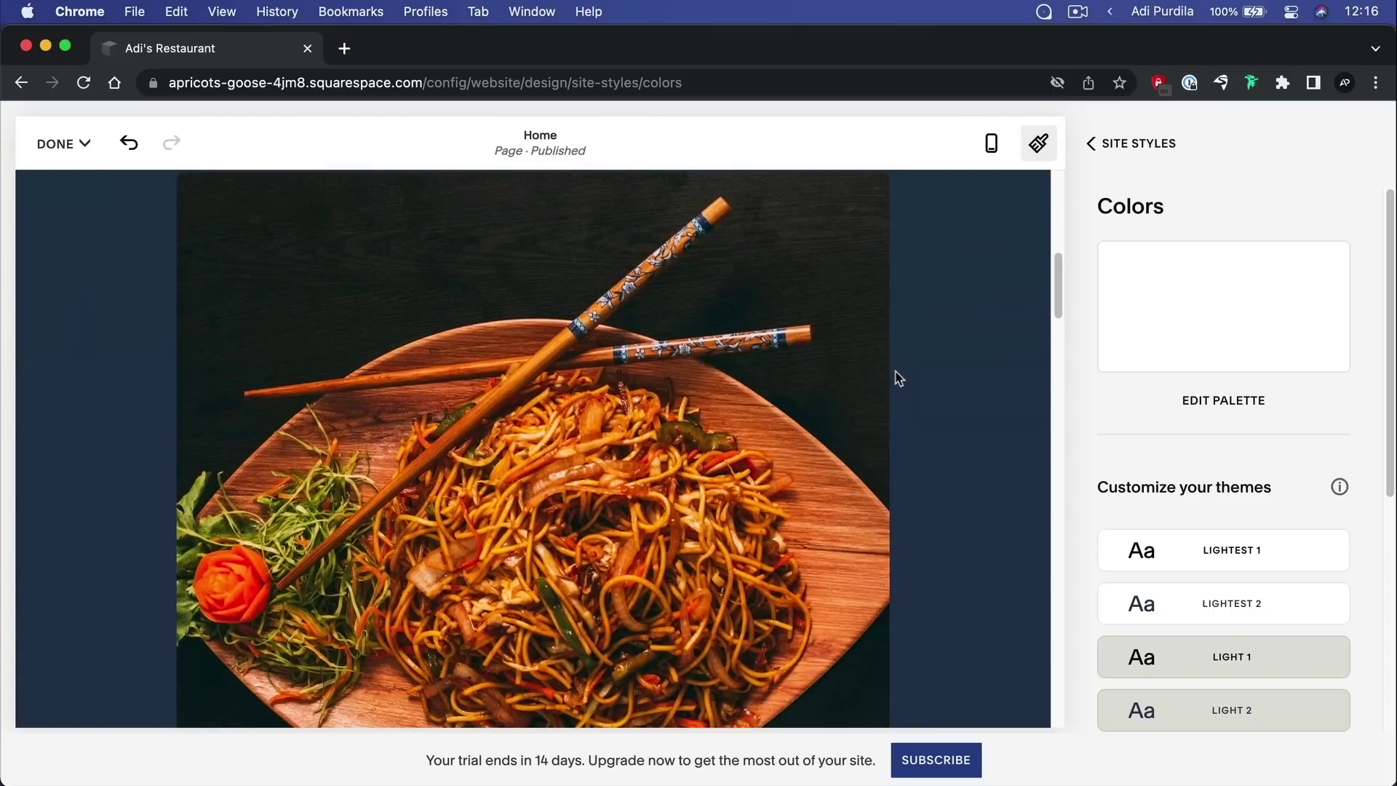
scroll(898, 377, "down", 10)
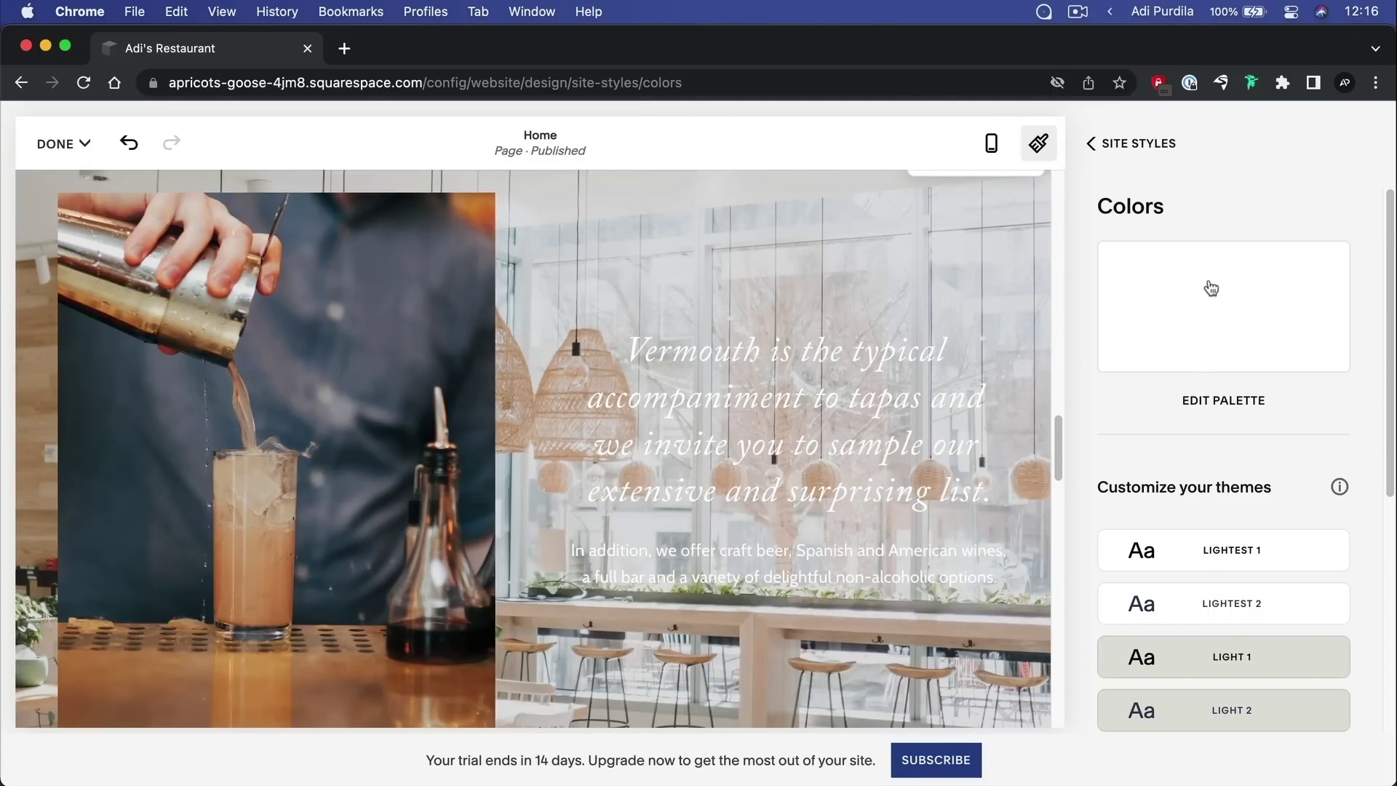
scroll(1228, 337, "down", 5)
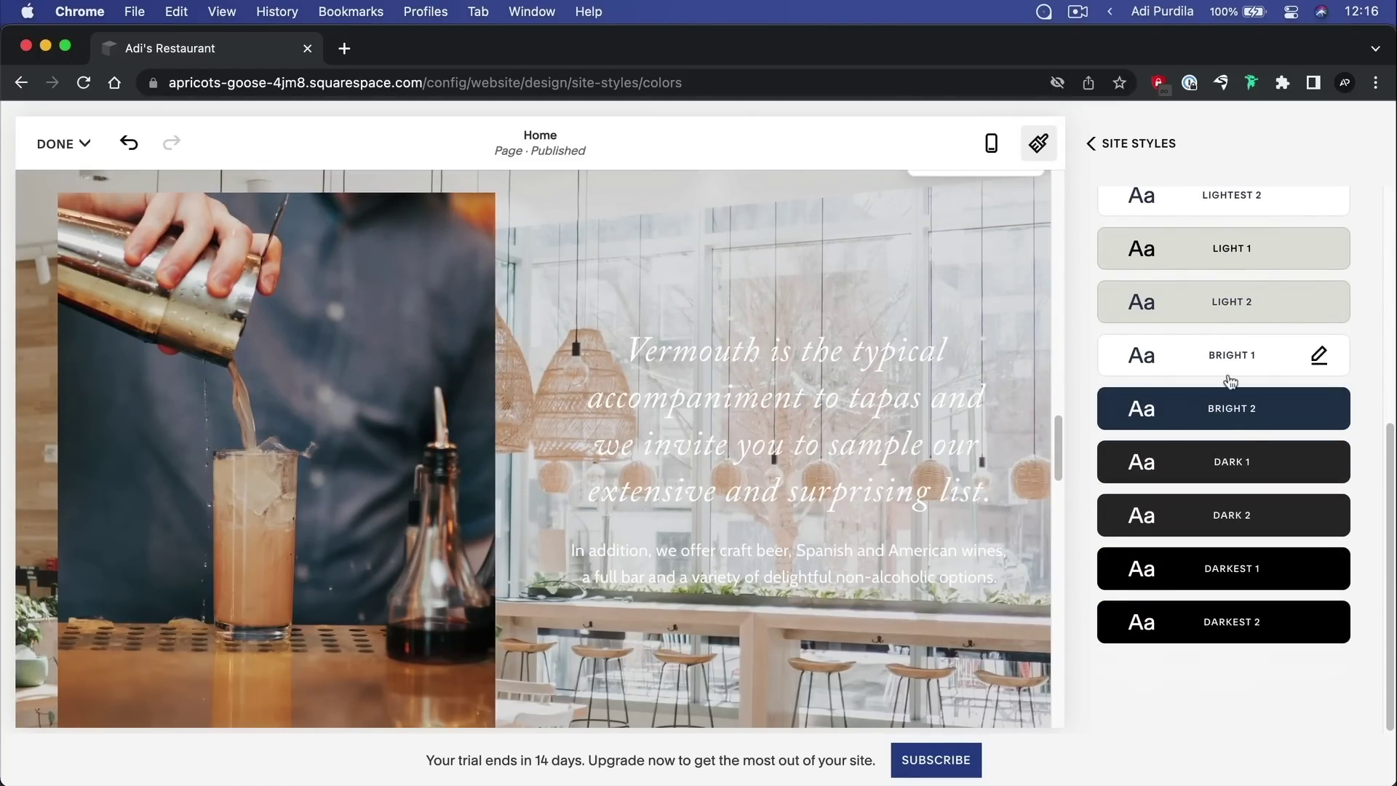
scroll(1257, 638, "up", 1)
scroll(1227, 400, "up", 5)
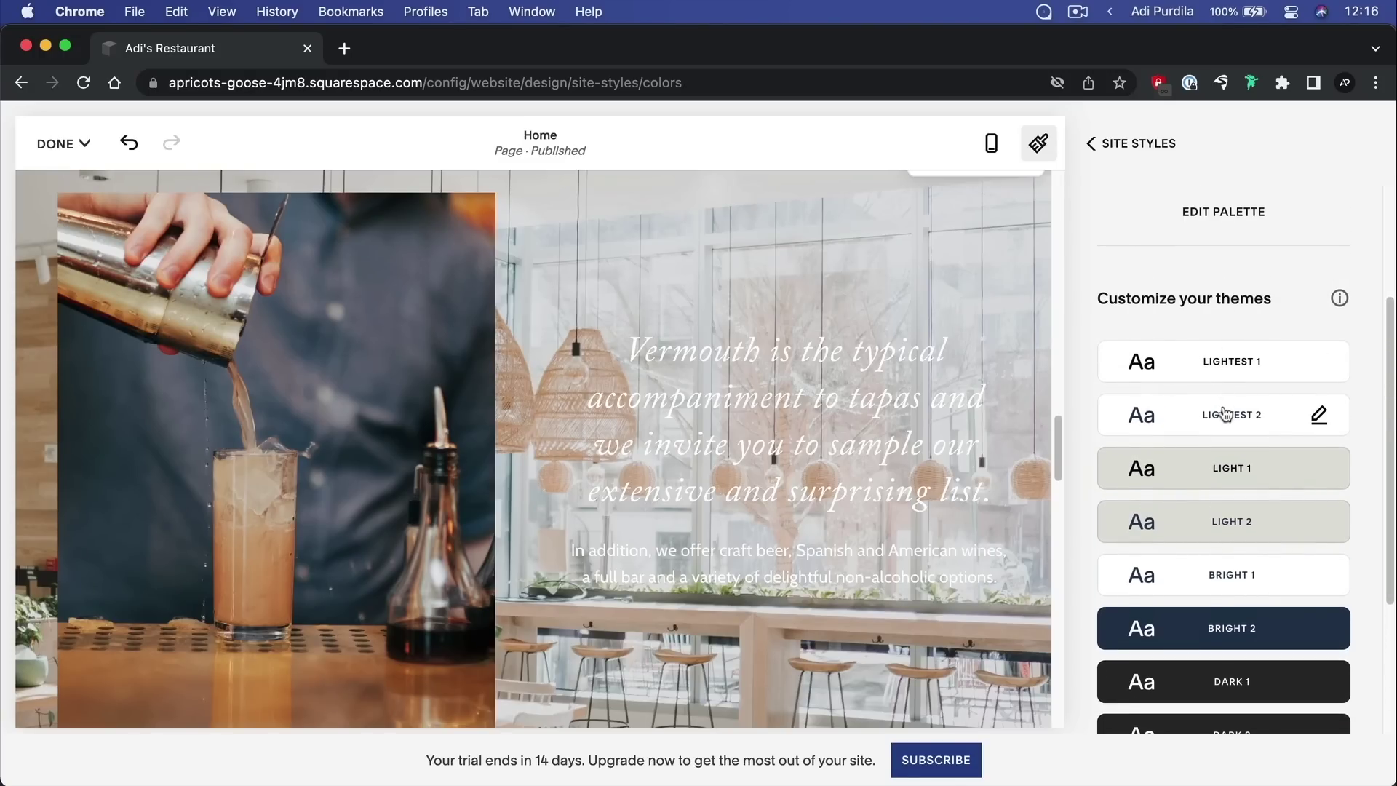
scroll(1229, 449, "down", 3)
scroll(859, 399, "down", 5)
scroll(860, 400, "down", 10)
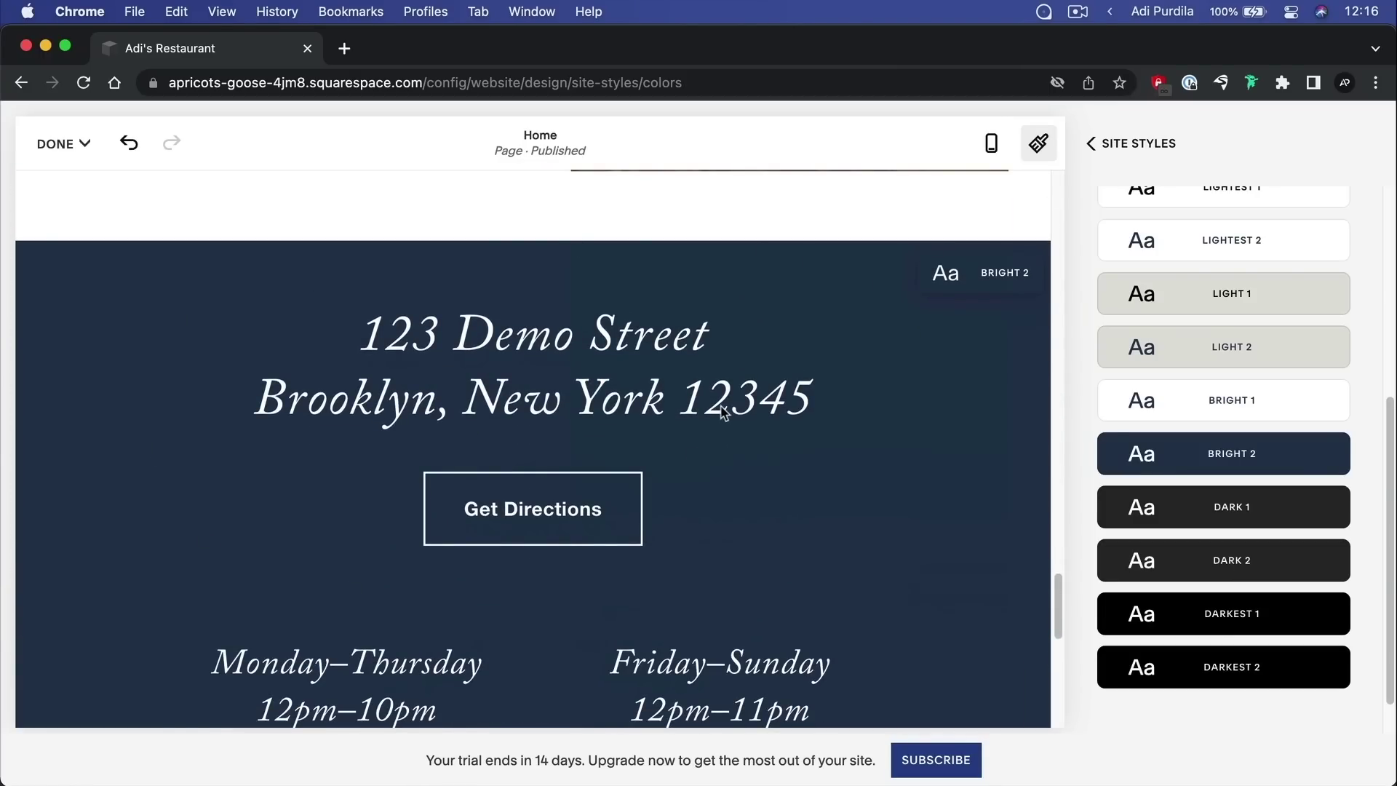
scroll(722, 412, "down", 2)
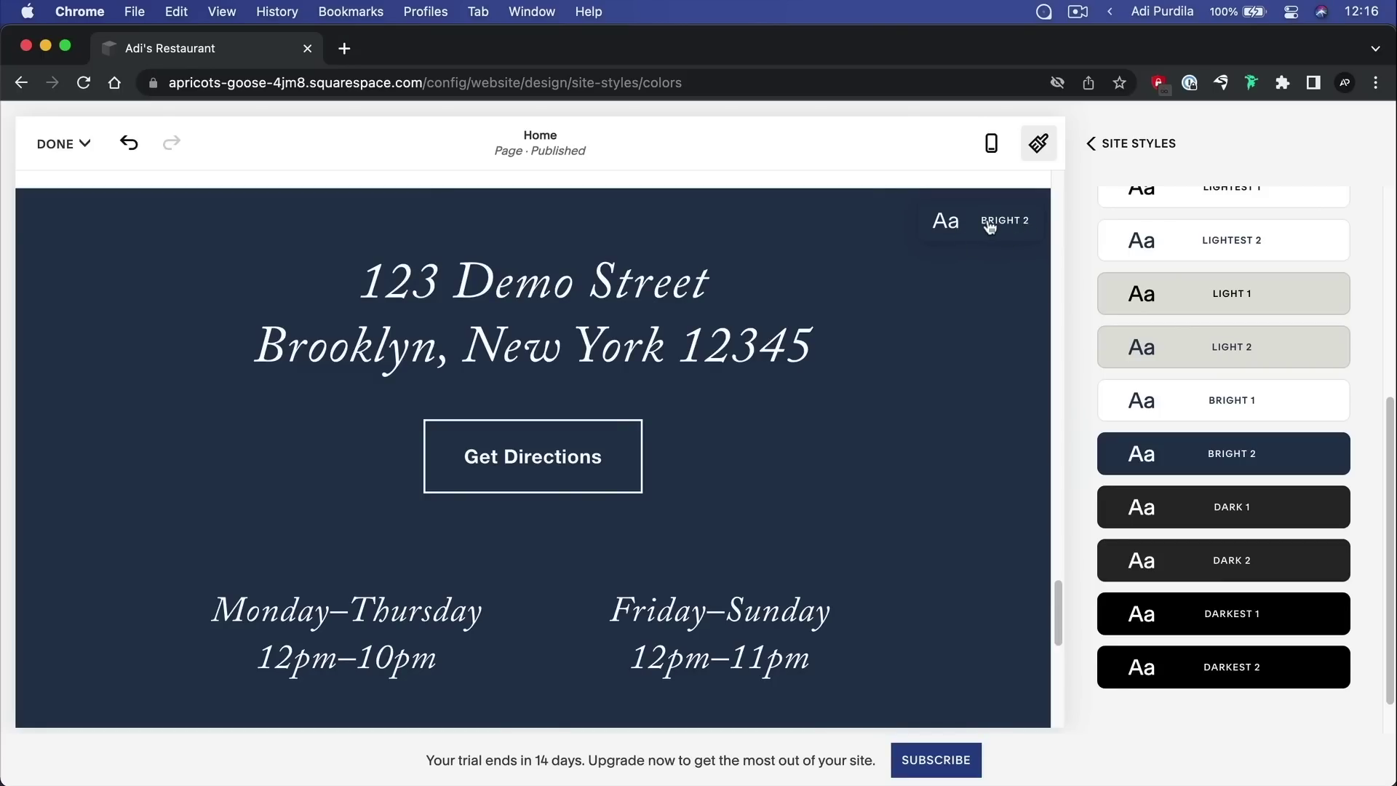
mouse_move(1273, 452)
left_click(1321, 456)
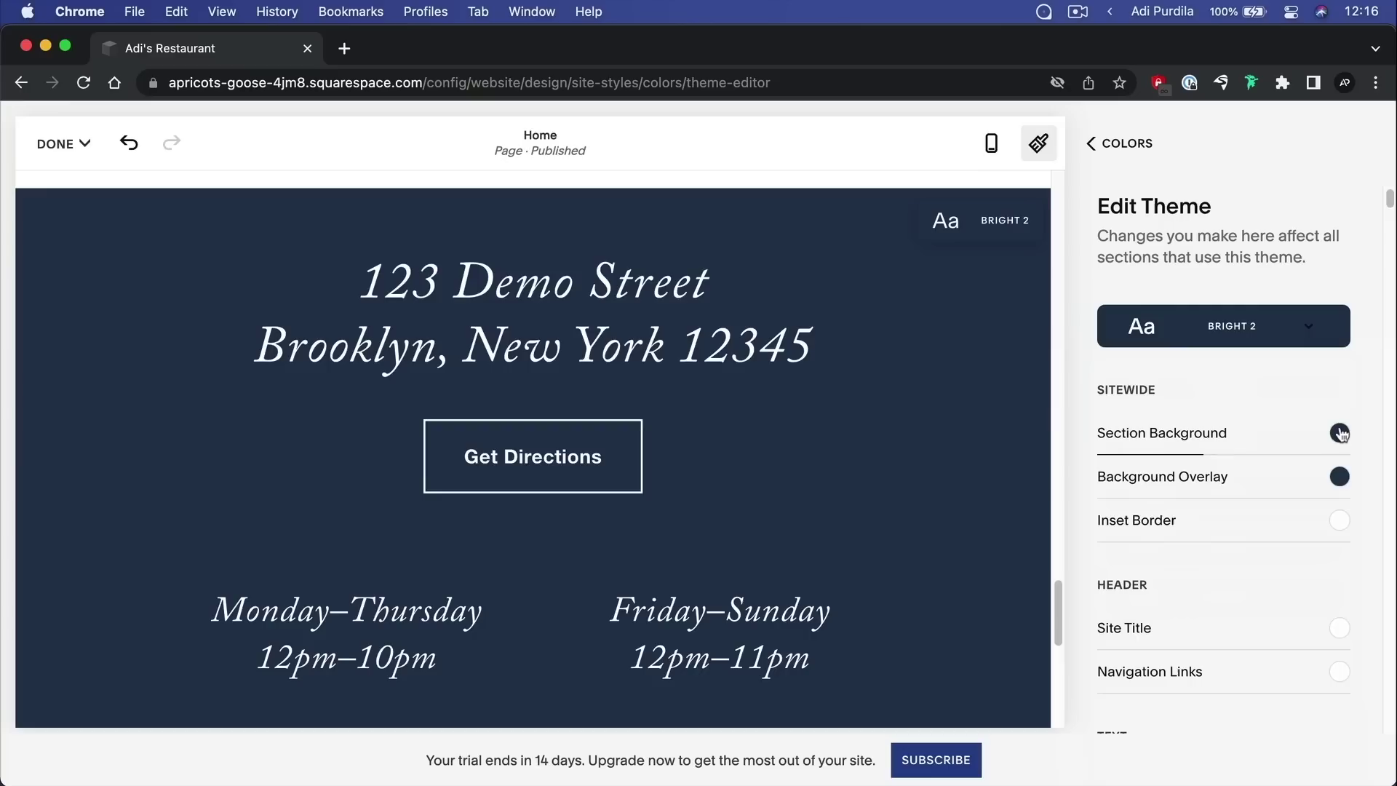
left_click(1341, 435)
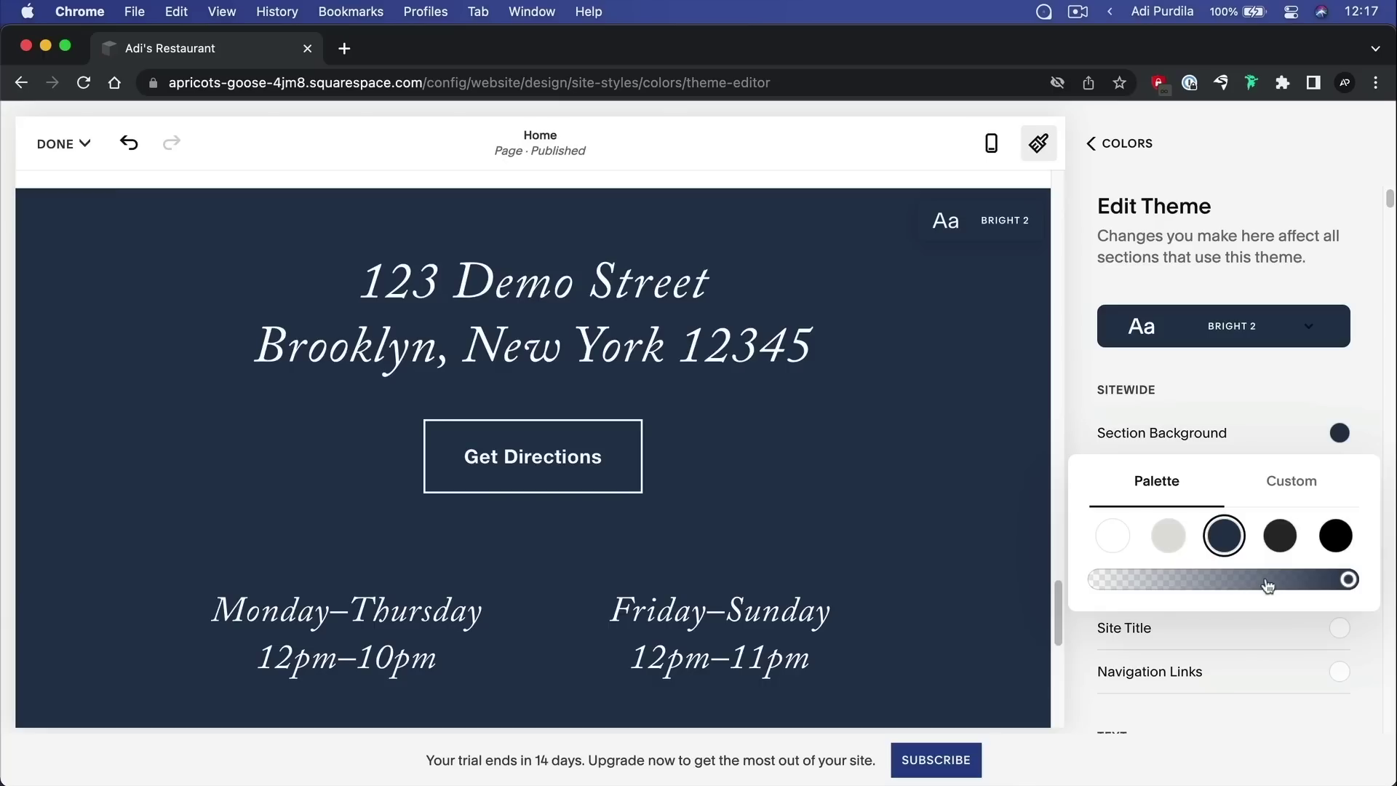
left_click_drag(1346, 580, 1249, 581)
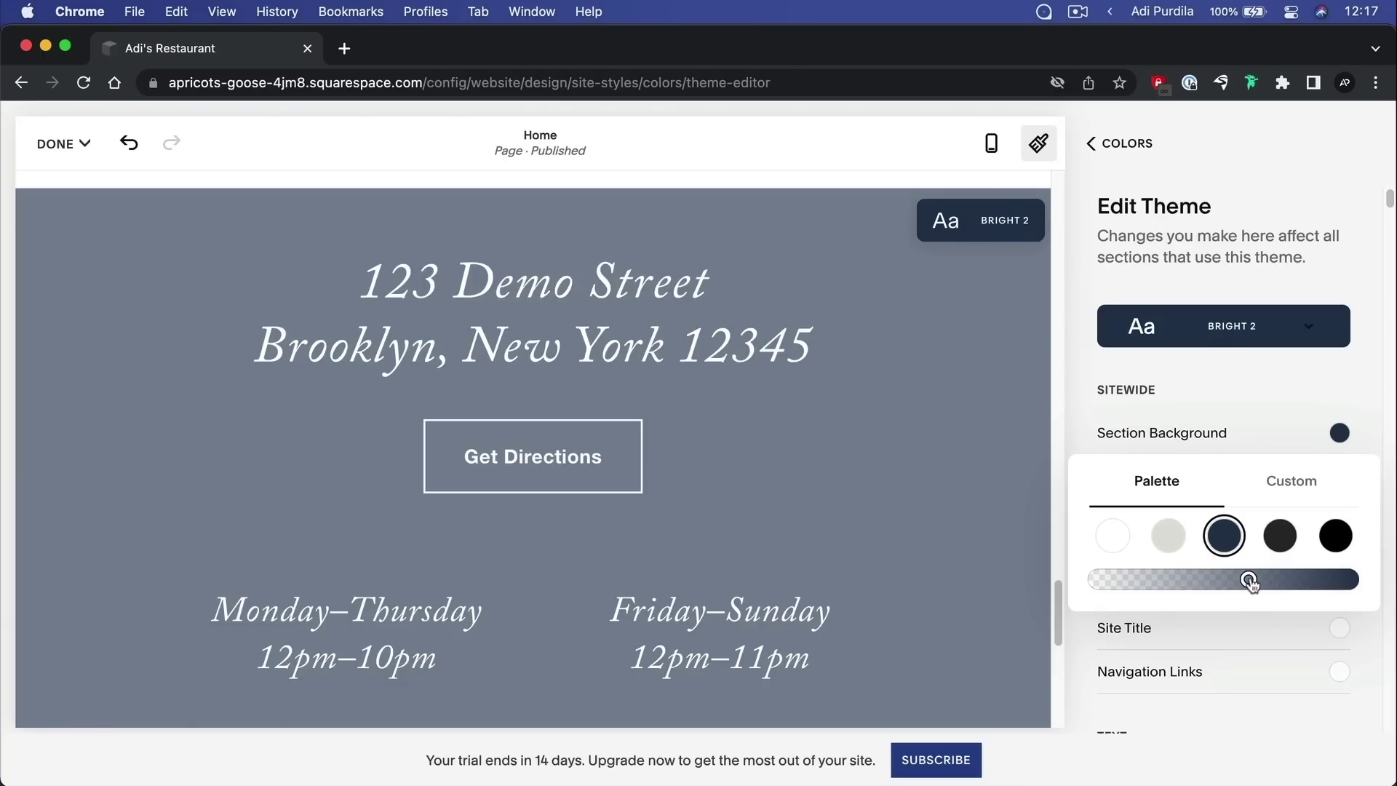
left_click(1355, 580)
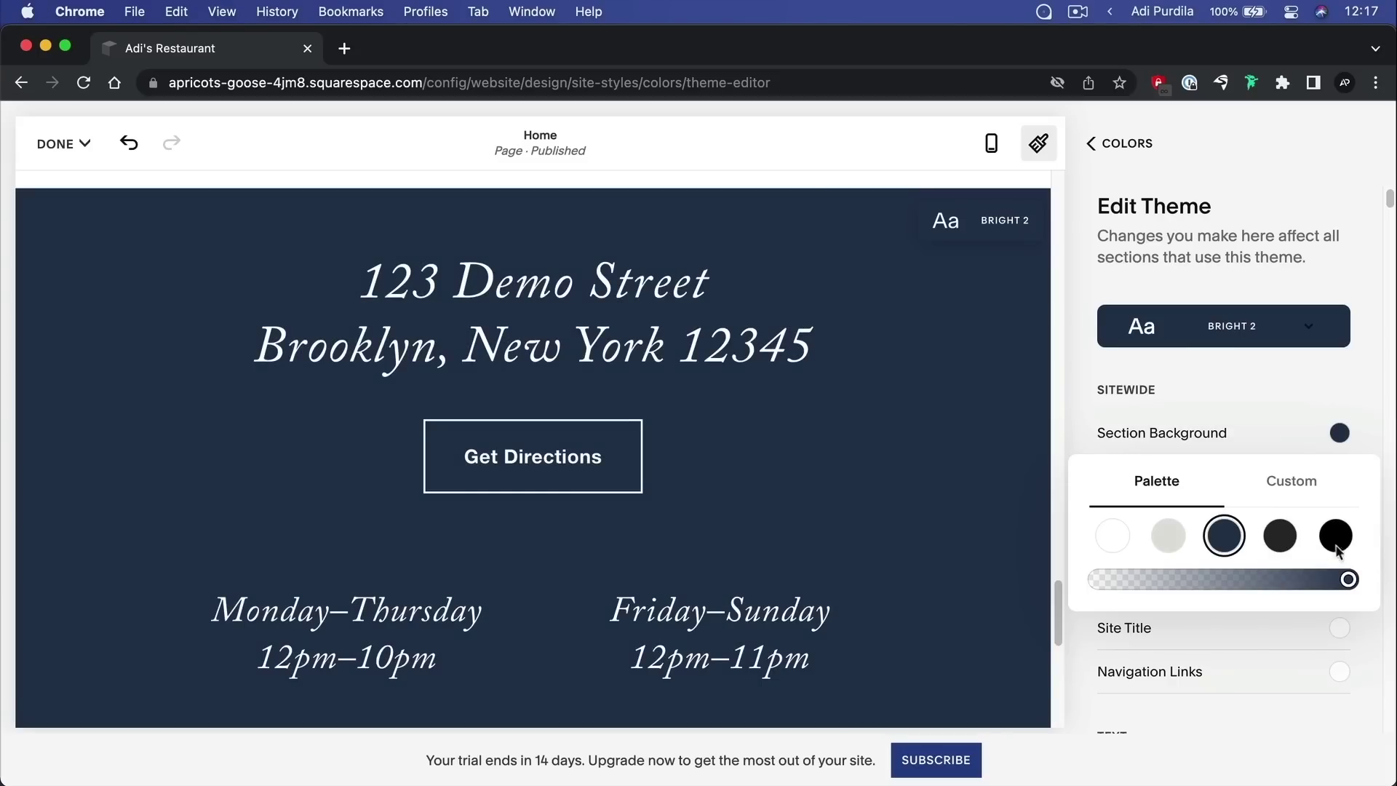
left_click(1292, 482)
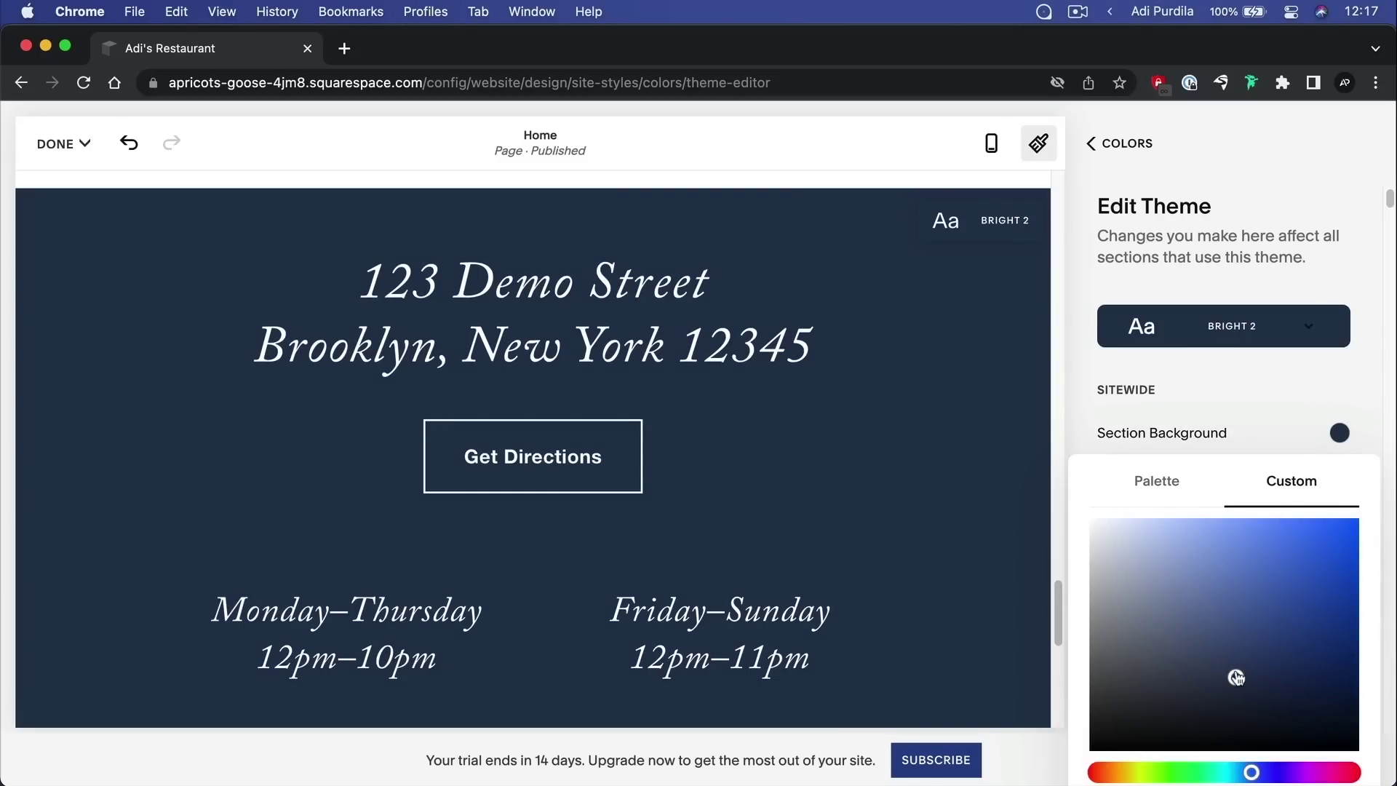
left_click_drag(1237, 678, 1345, 657)
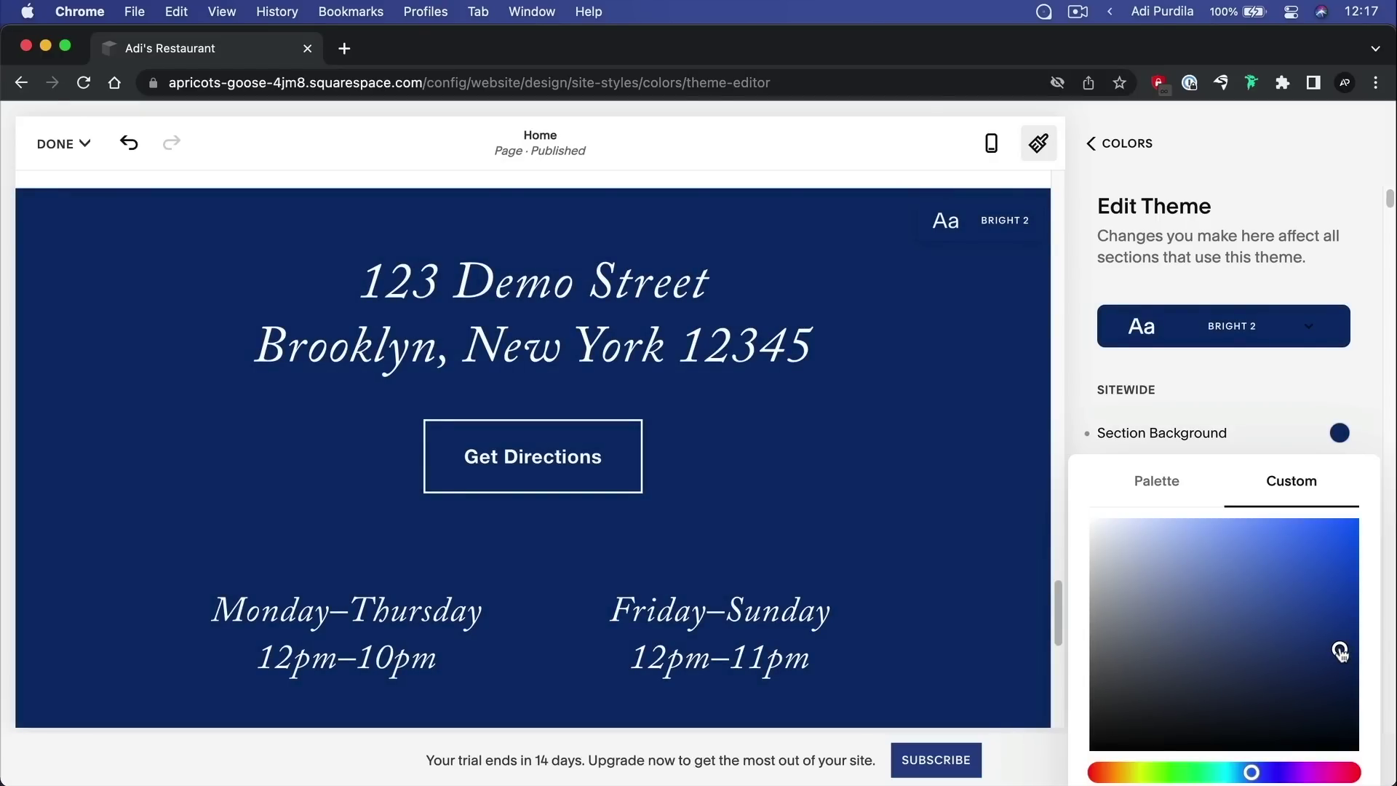
left_click_drag(1270, 655, 1164, 659)
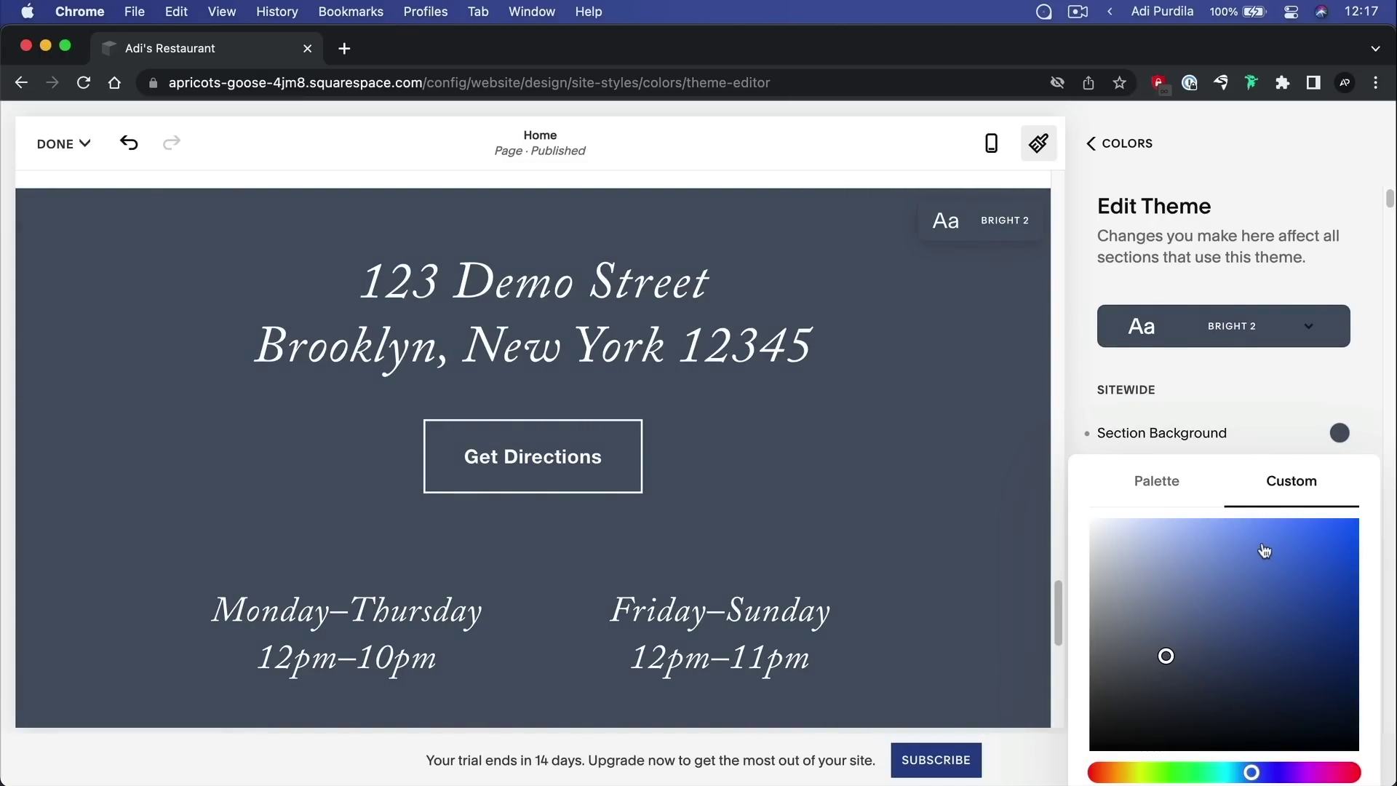
left_click(1306, 393)
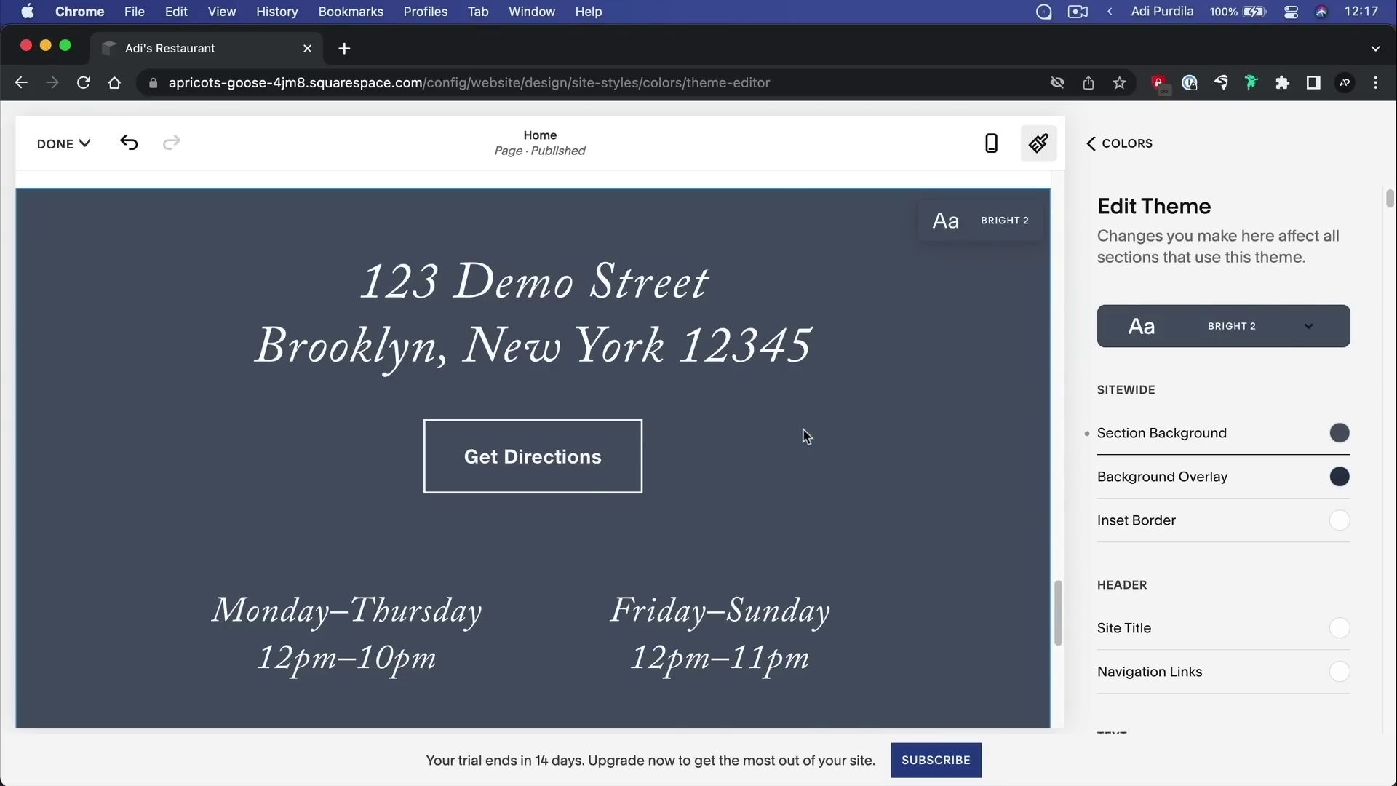
scroll(436, 452, "up", 5)
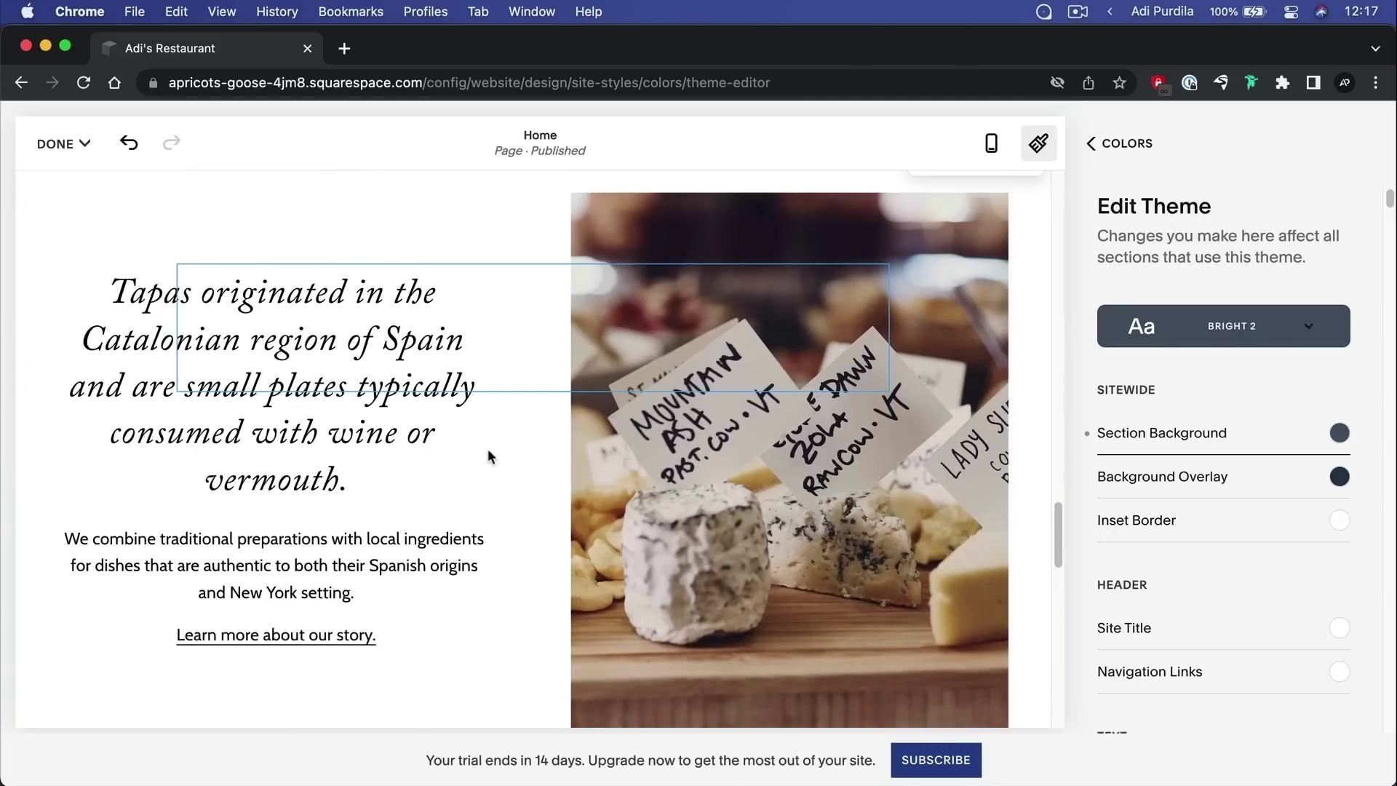
scroll(495, 451, "up", 10)
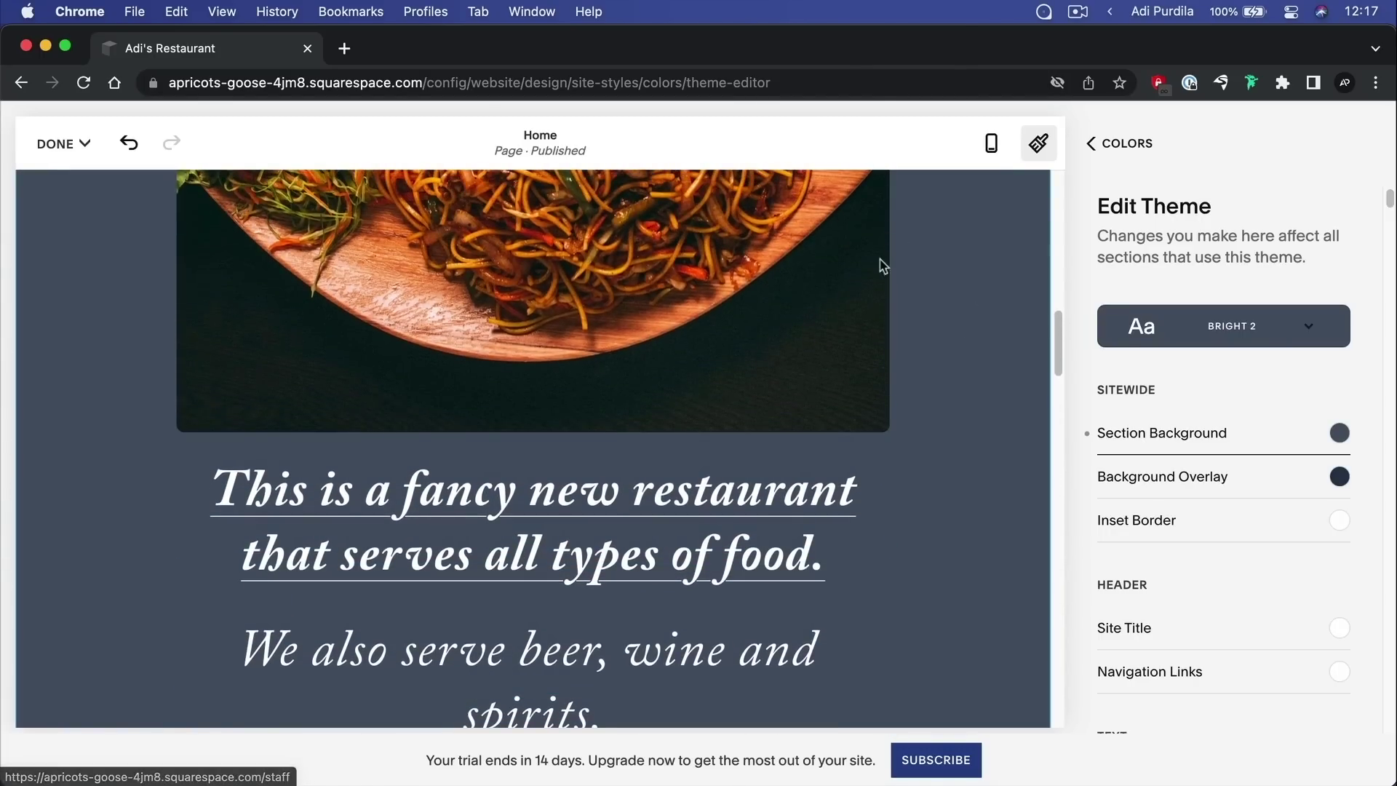
scroll(910, 357, "up", 6)
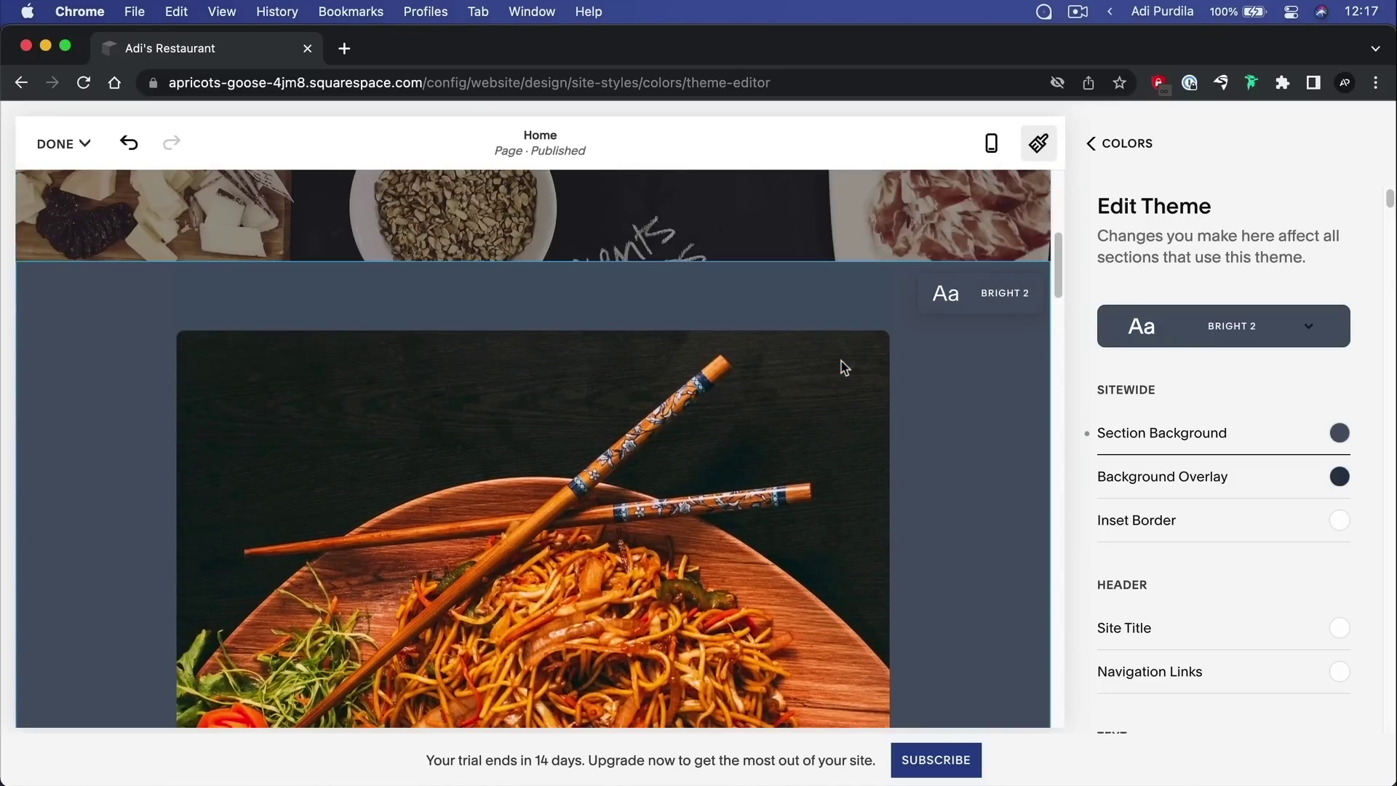
scroll(1196, 436, "down", 4)
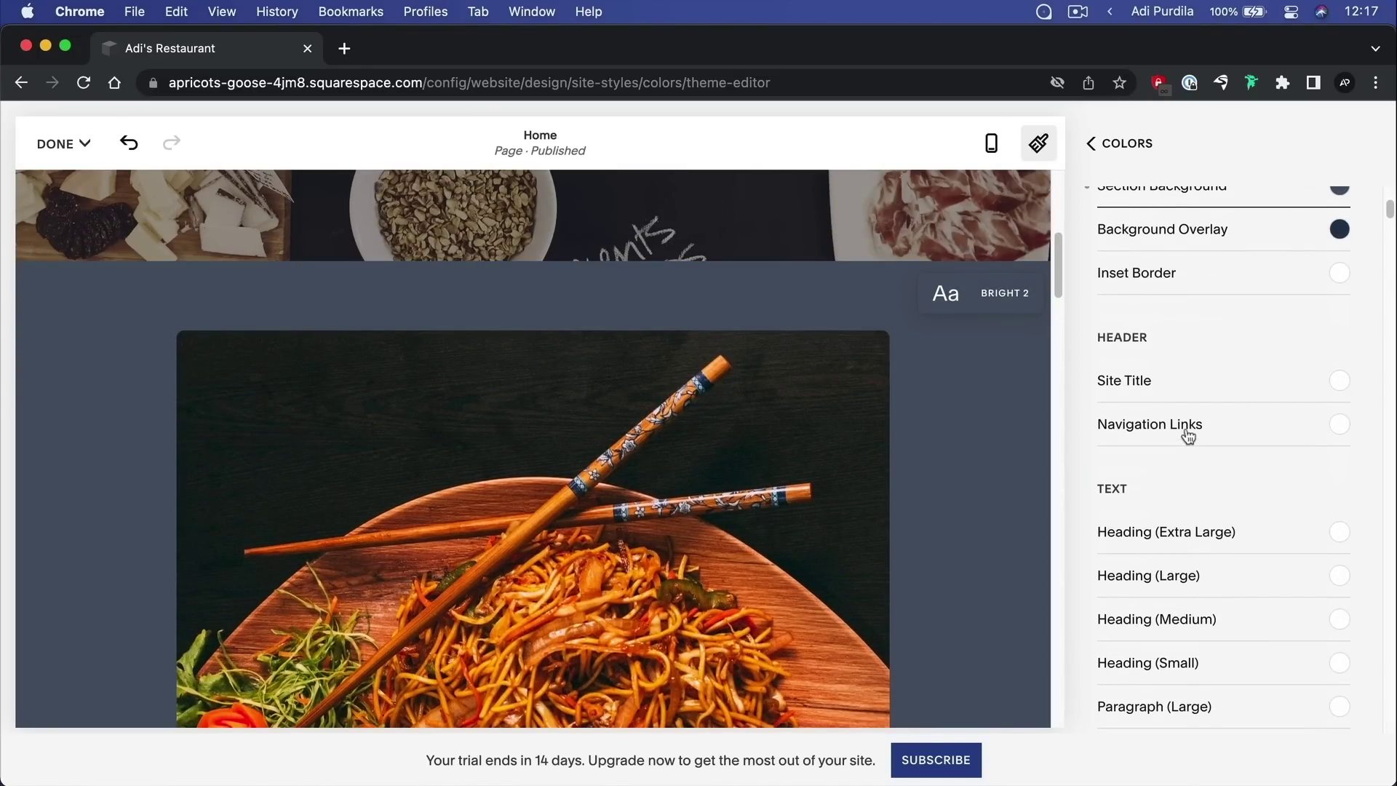
scroll(503, 469, "down", 20)
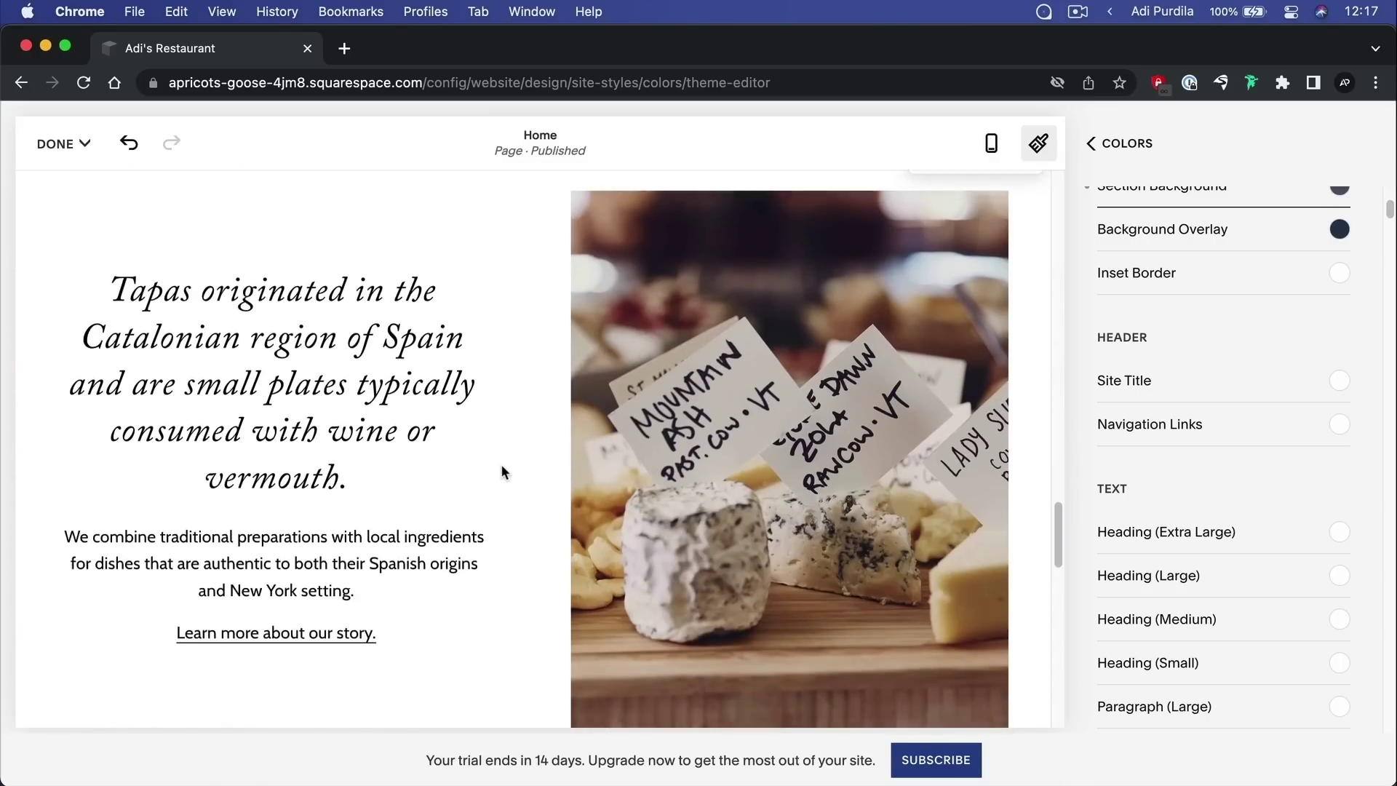
scroll(536, 472, "up", 3)
scroll(1264, 250, "up", 4)
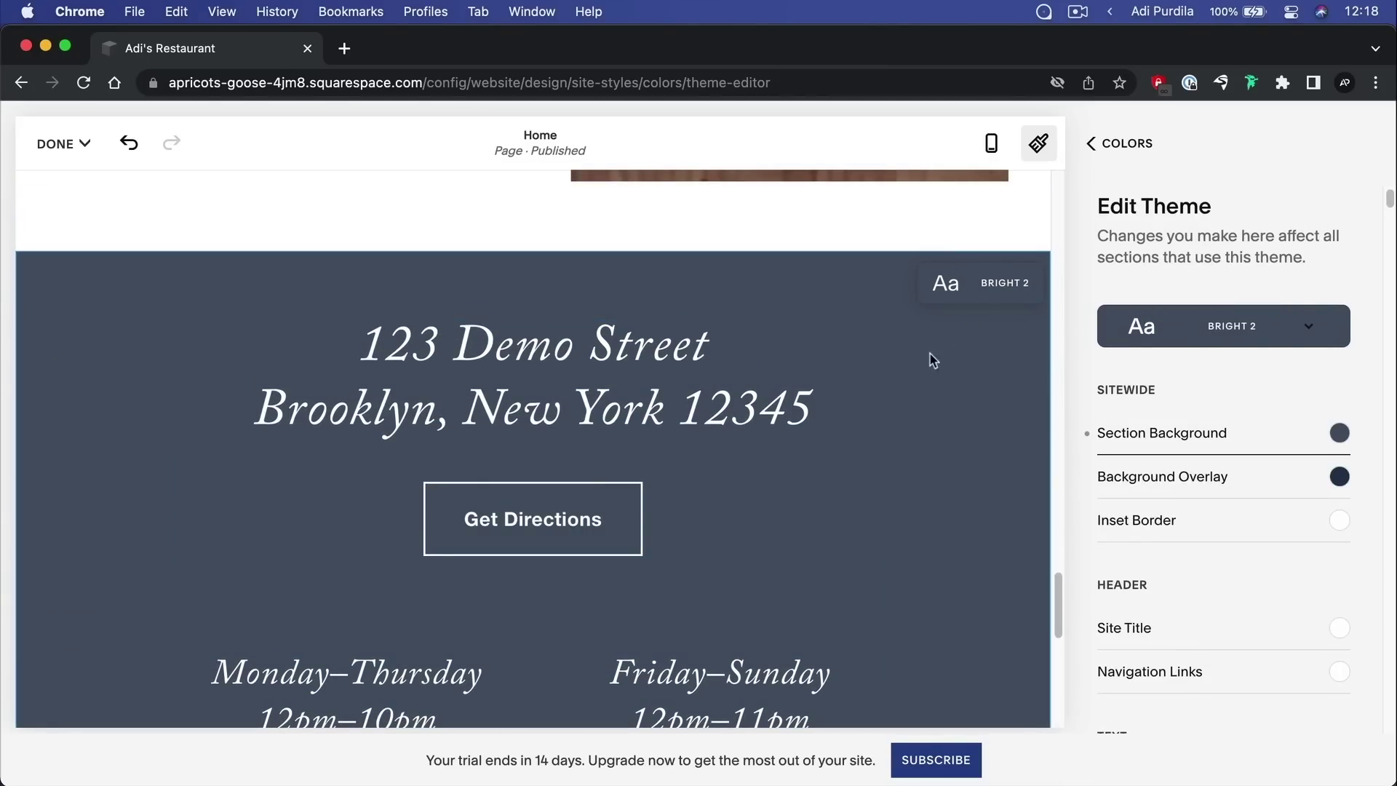
scroll(1300, 405, "down", 3)
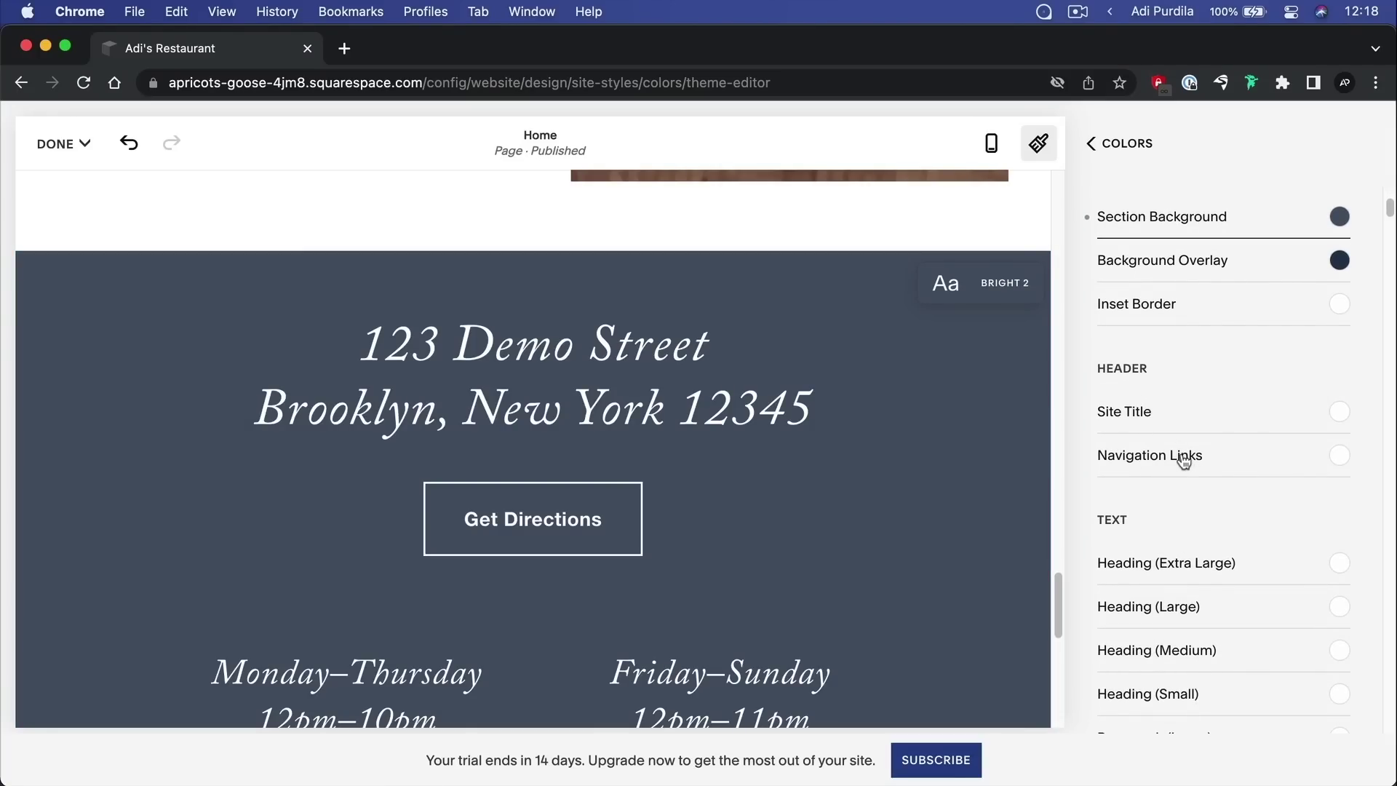
scroll(1185, 462, "down", 3)
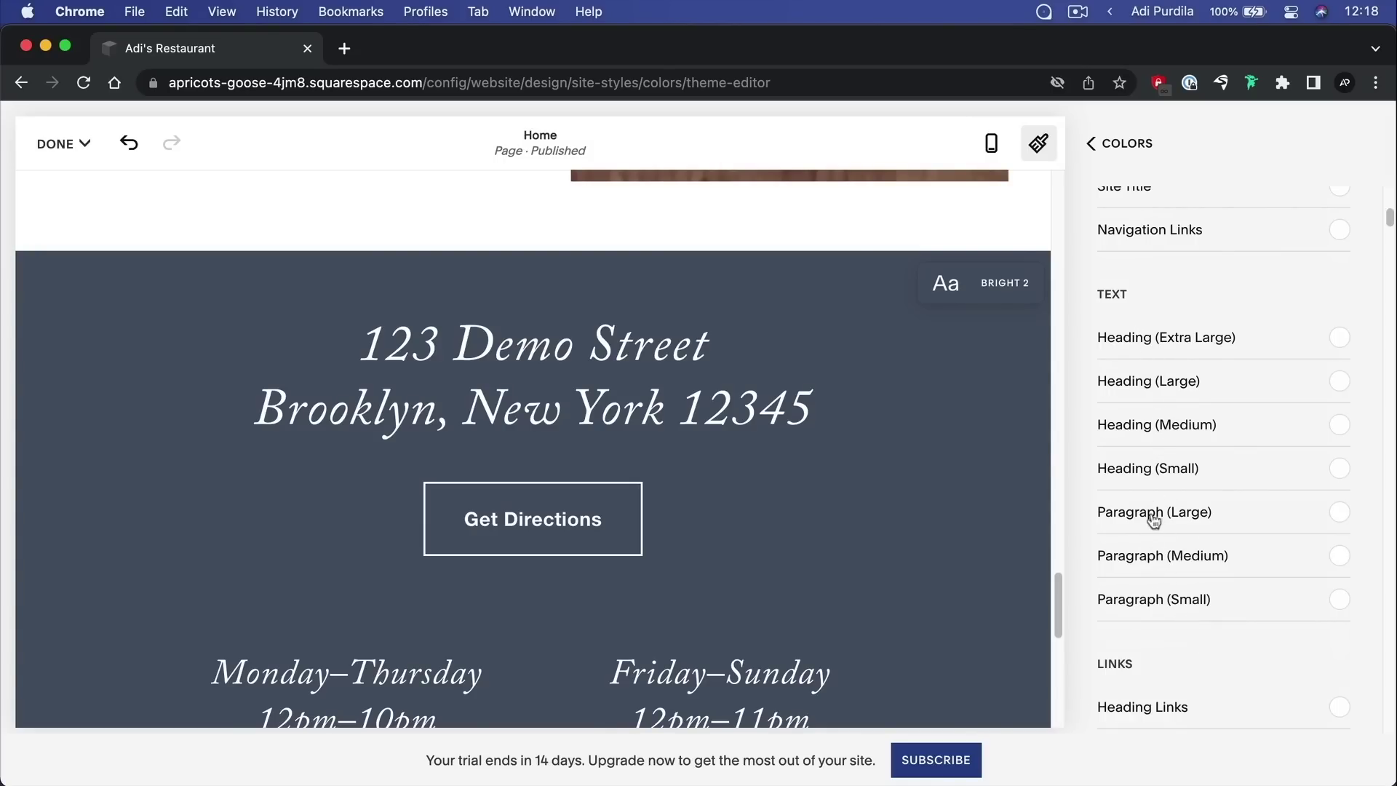
scroll(1170, 558, "up", 6)
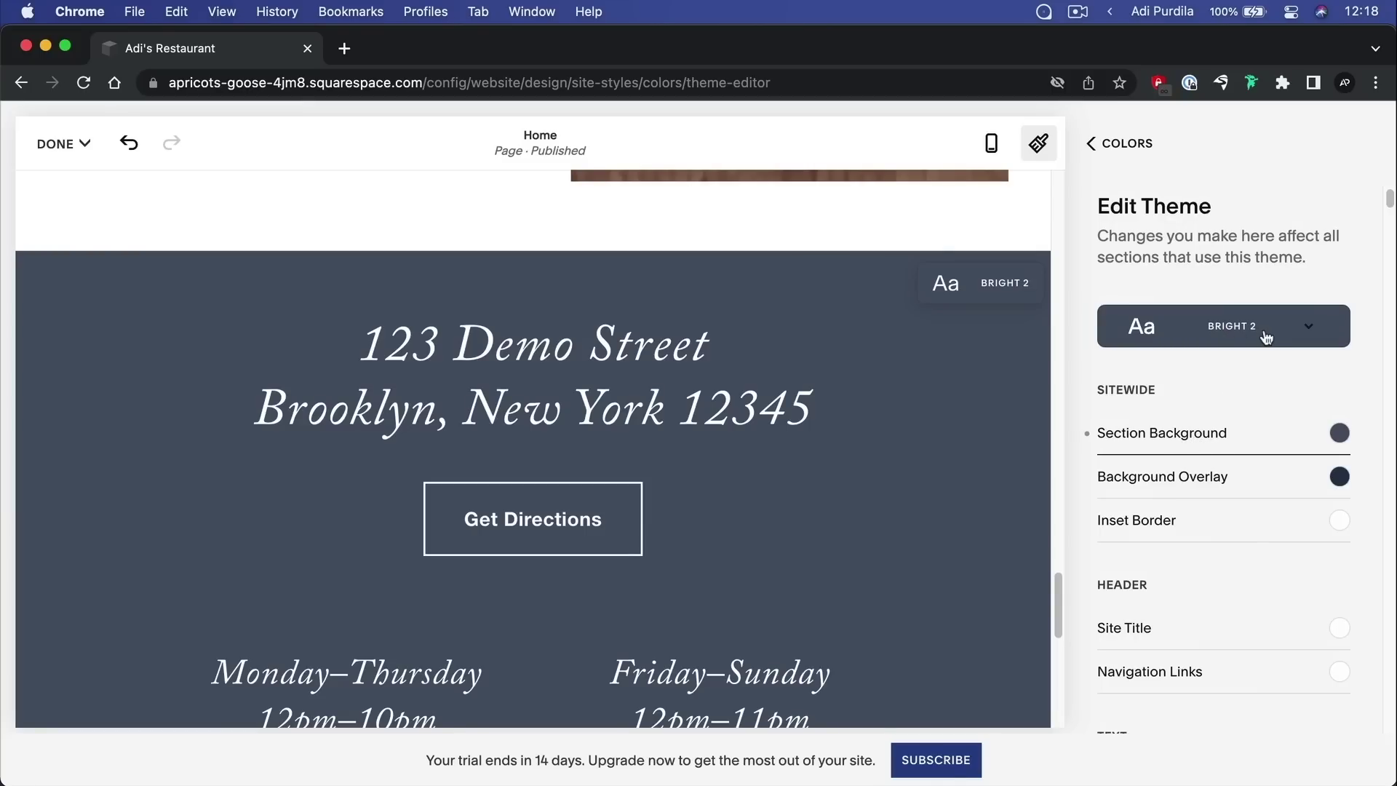
scroll(1234, 433, "down", 8)
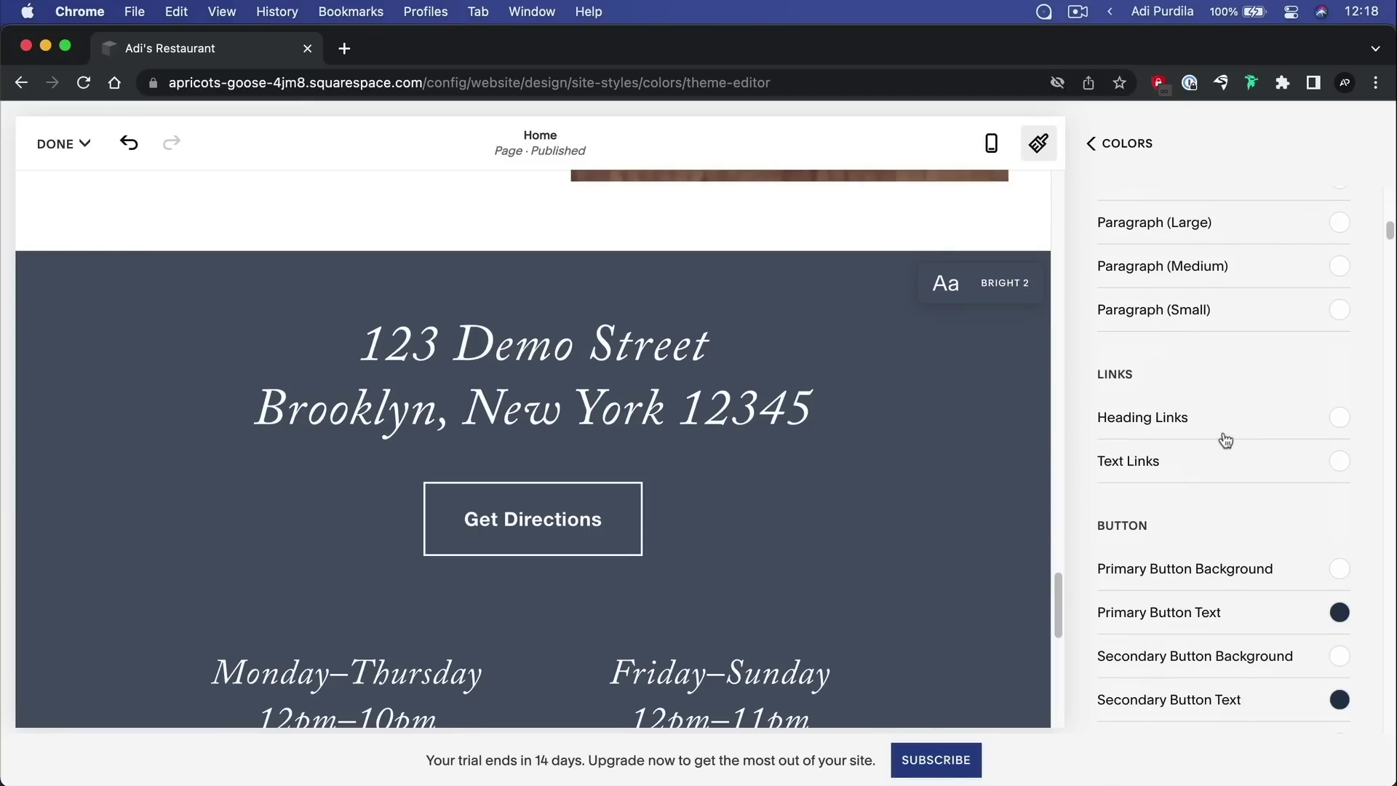
scroll(1222, 437, "up", 2)
scroll(1212, 423, "up", 2)
scroll(1251, 384, "down", 5)
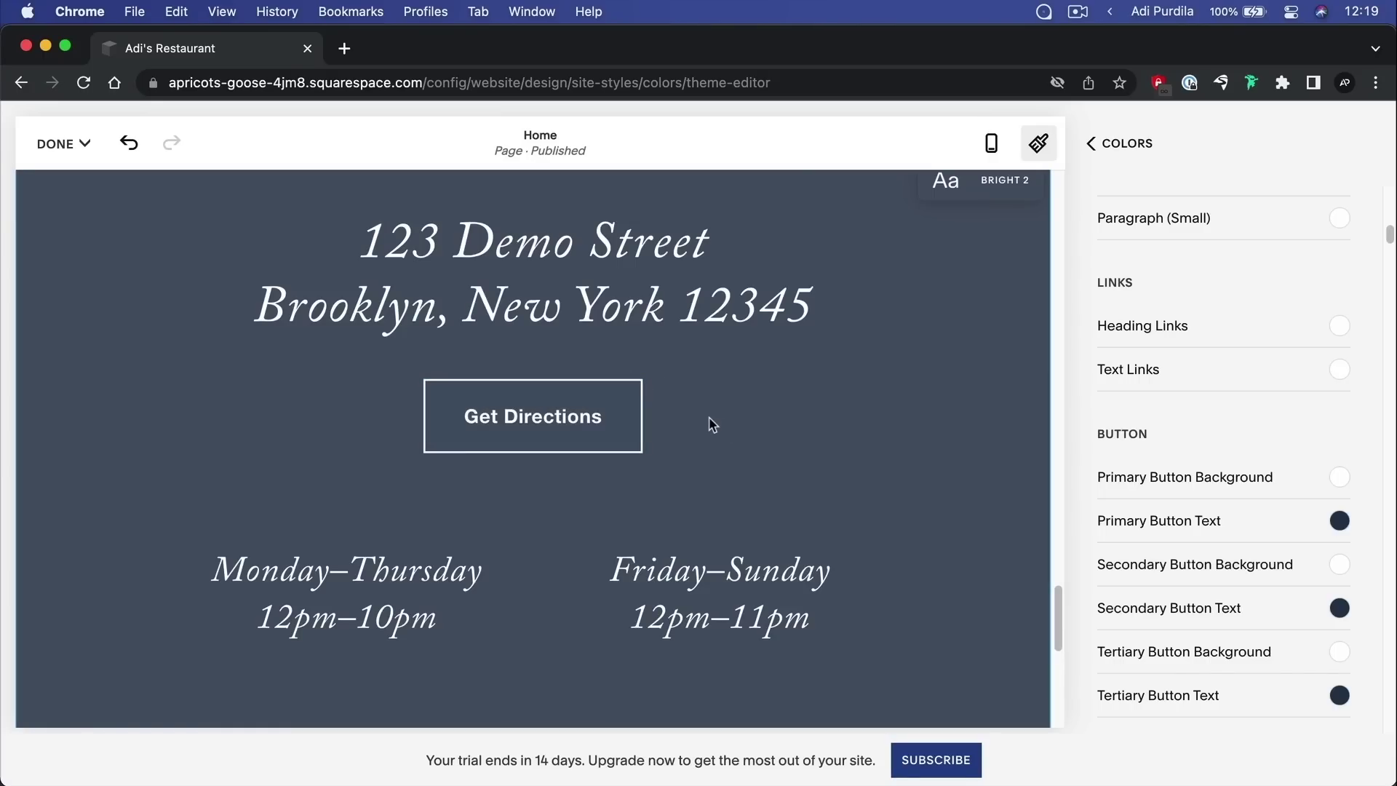
Set the Bright 2 primary button background to teal #26E8E6
left_click(1340, 477)
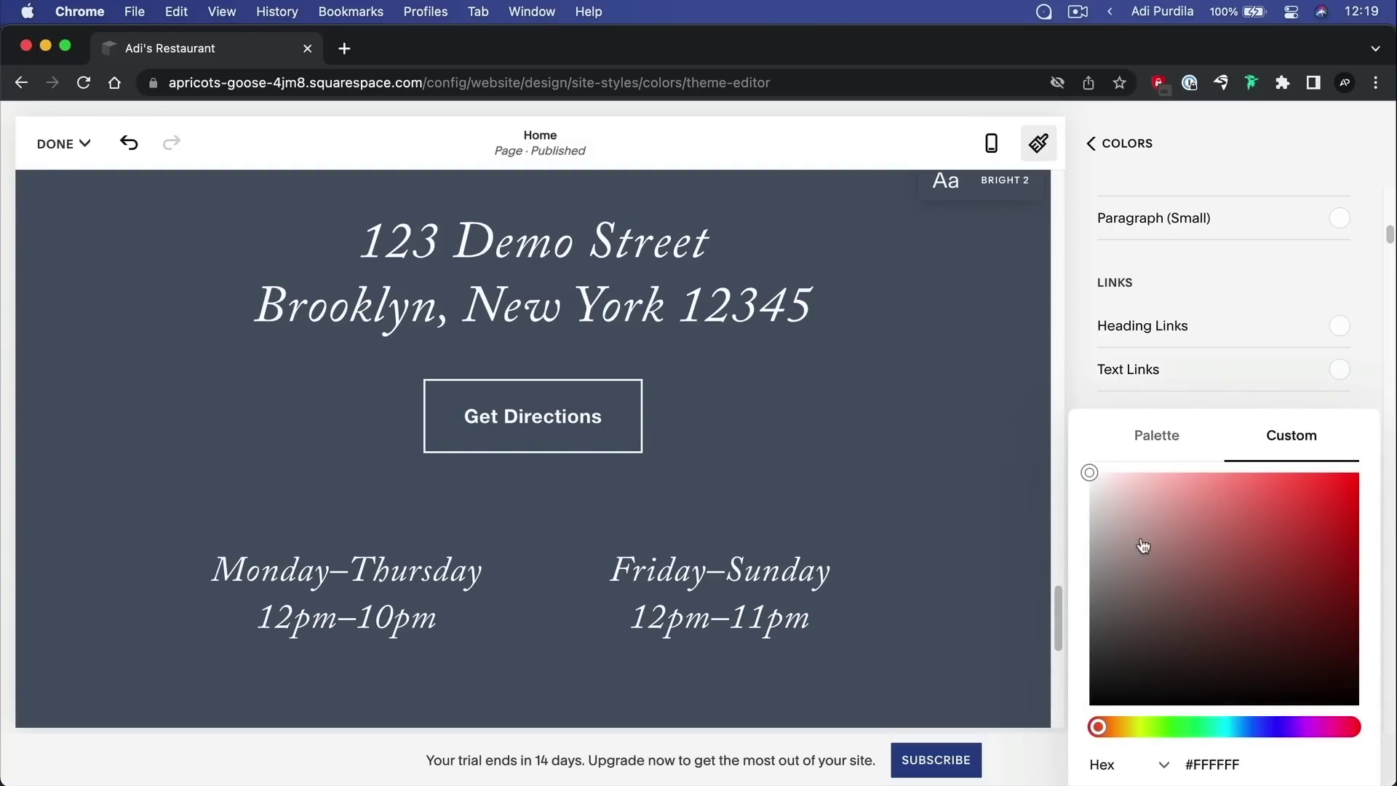
left_click(1230, 728)
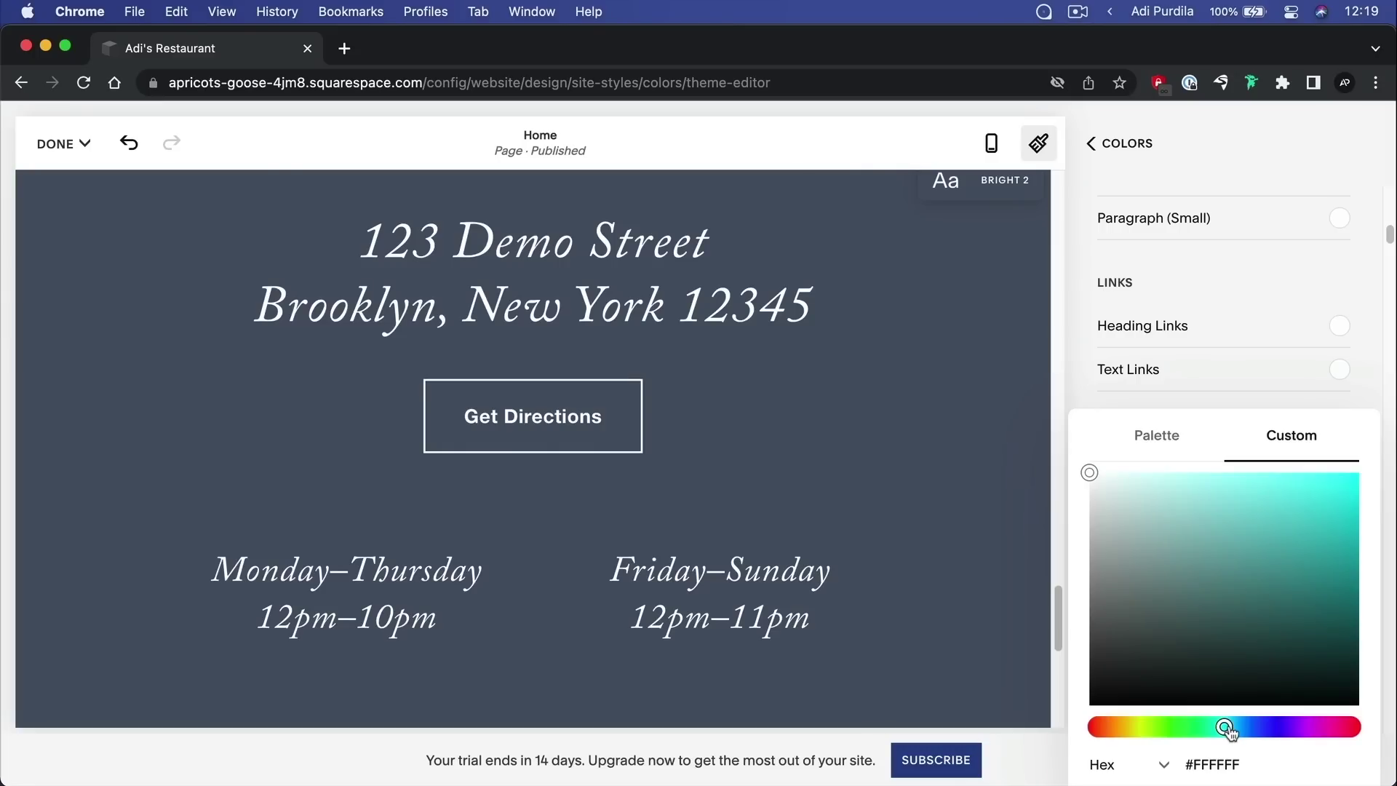
left_click(1290, 490)
left_click(1315, 496)
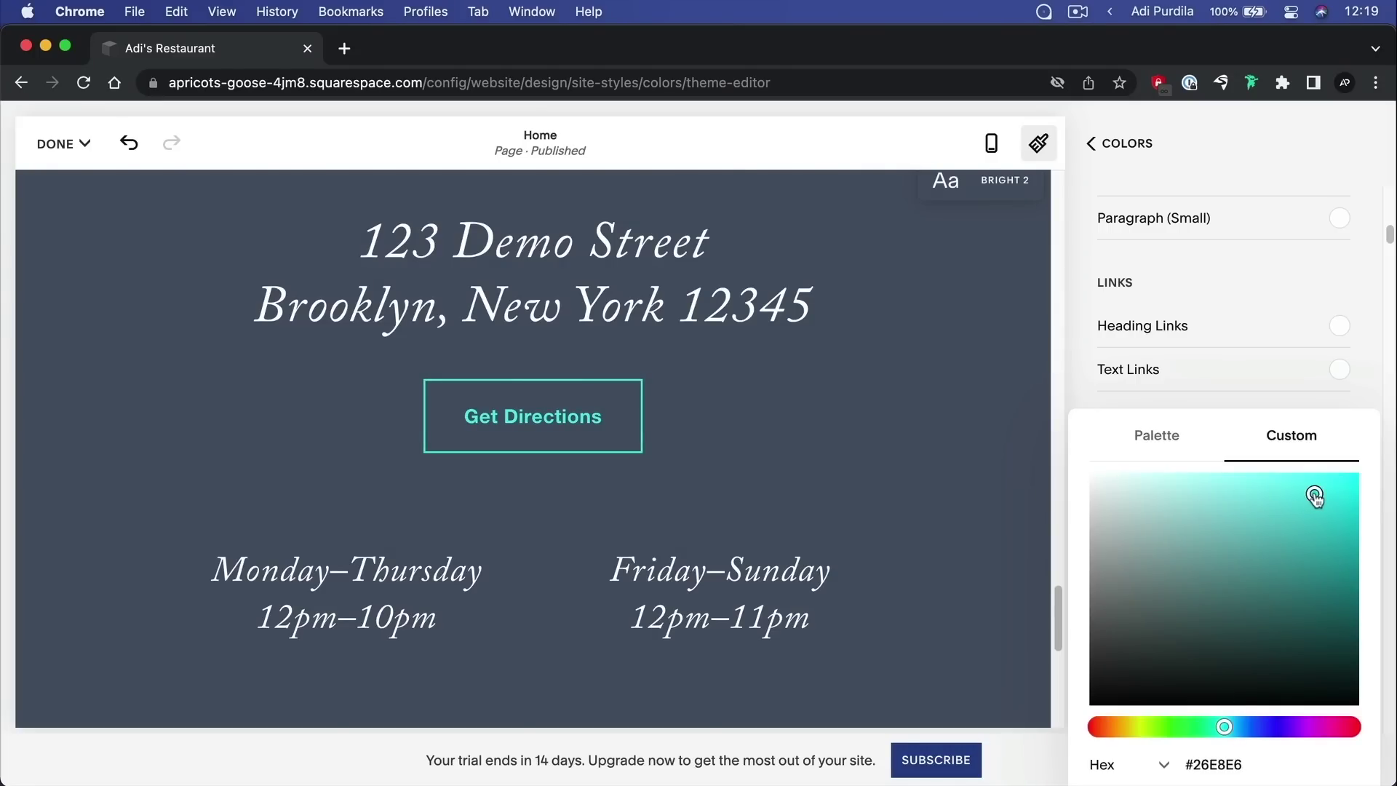
left_click(1366, 387)
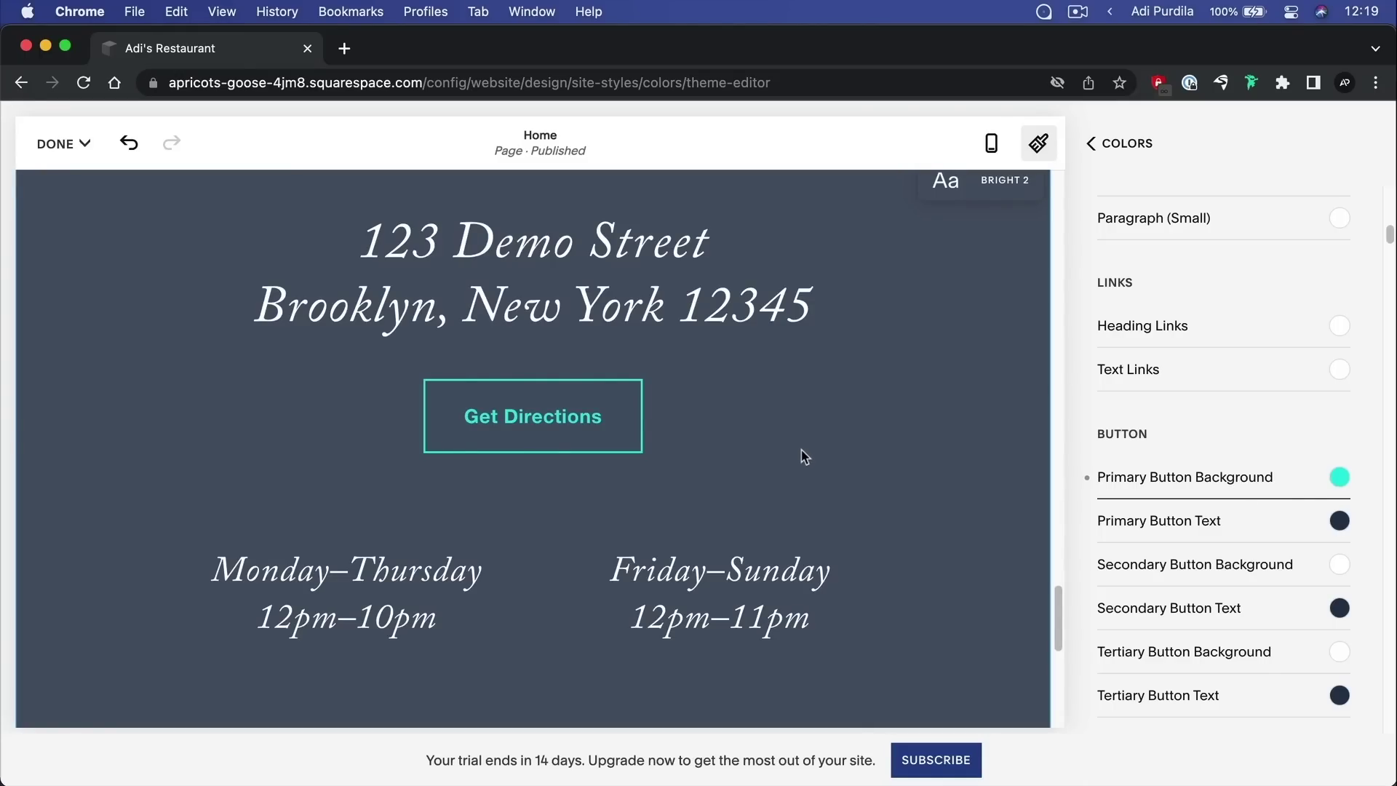
Scroll the page preview to check the teal-outlined Get Directions button
scroll(1193, 457, "up", 10)
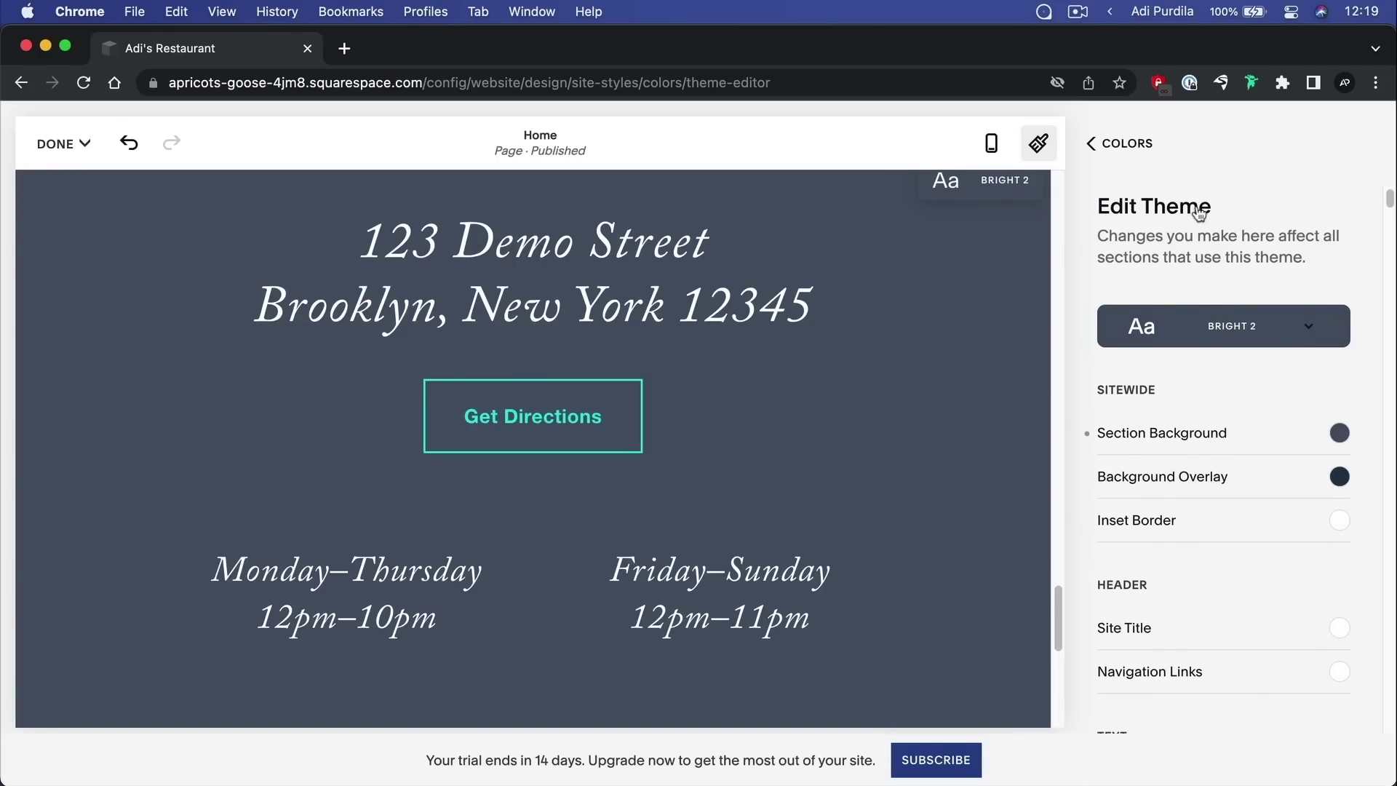
scroll(655, 422, "up", 6)
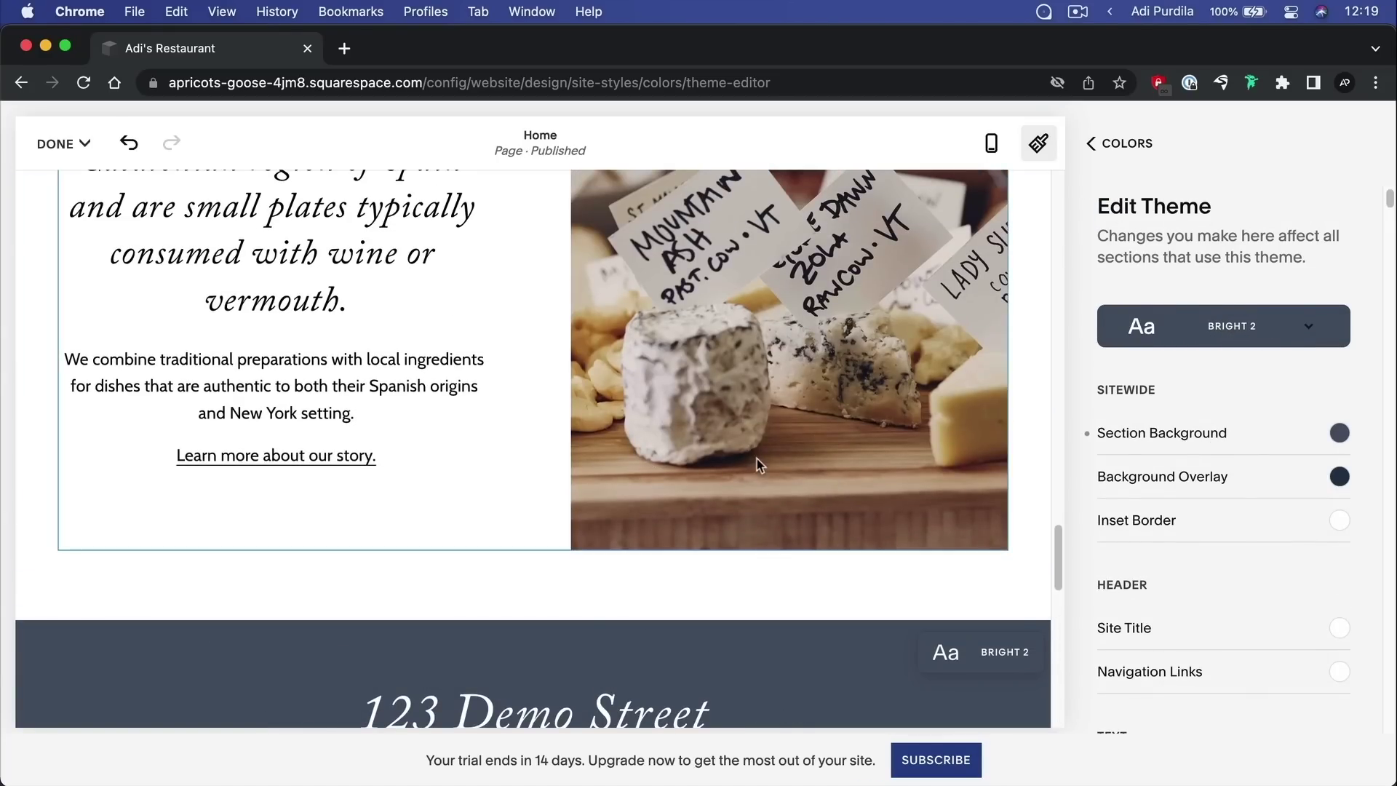
scroll(757, 466, "up", 10)
scroll(851, 474, "down", 3)
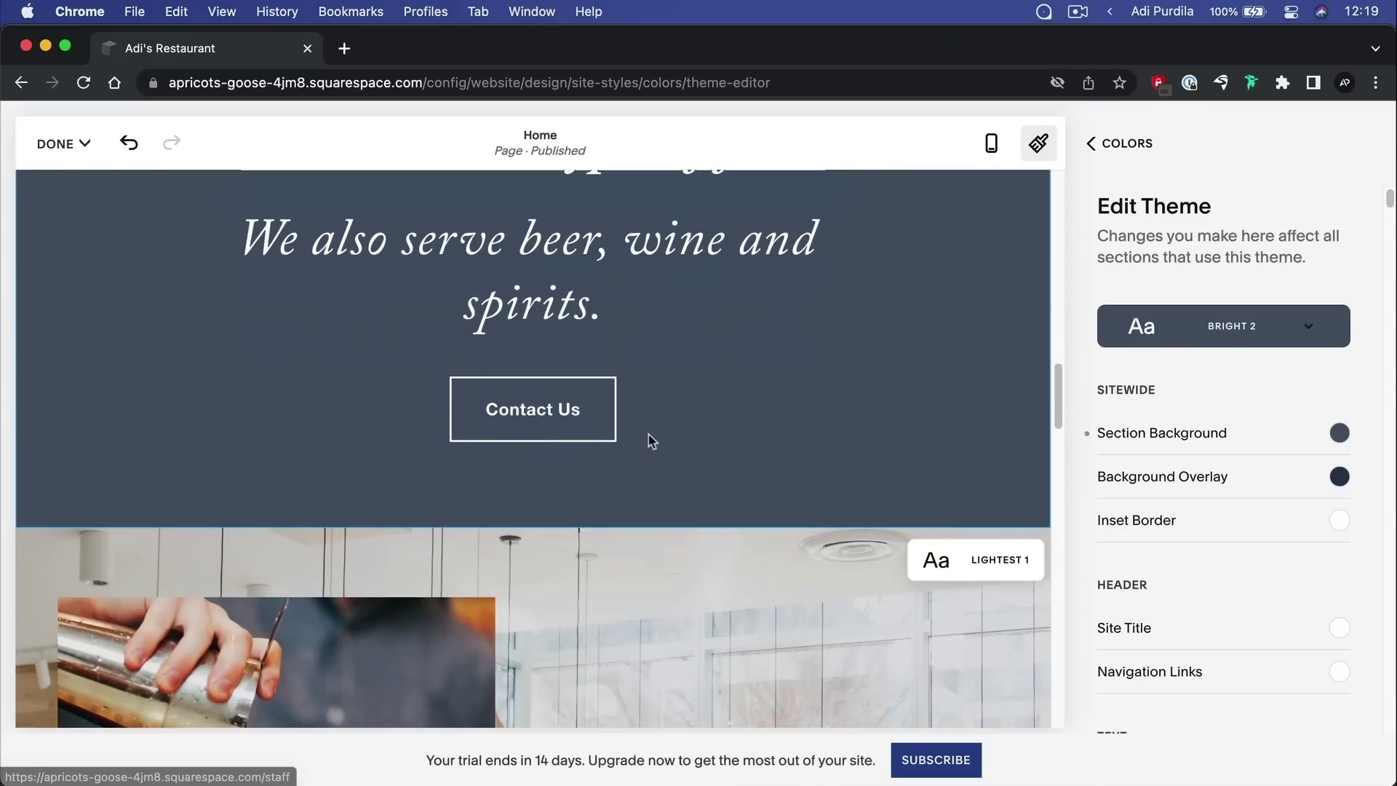
scroll(695, 433, "up", 5)
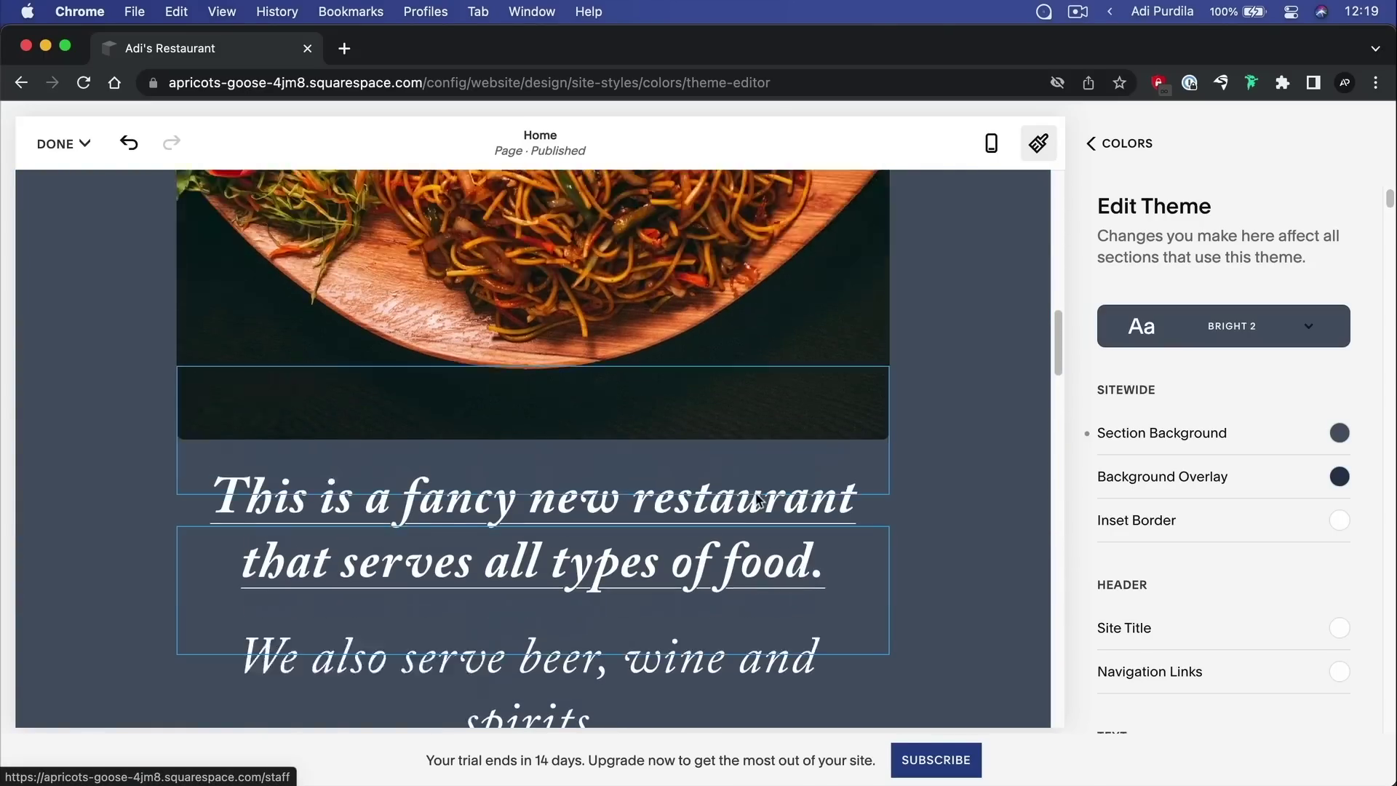
scroll(757, 499, "up", 8)
scroll(910, 368, "down", 6)
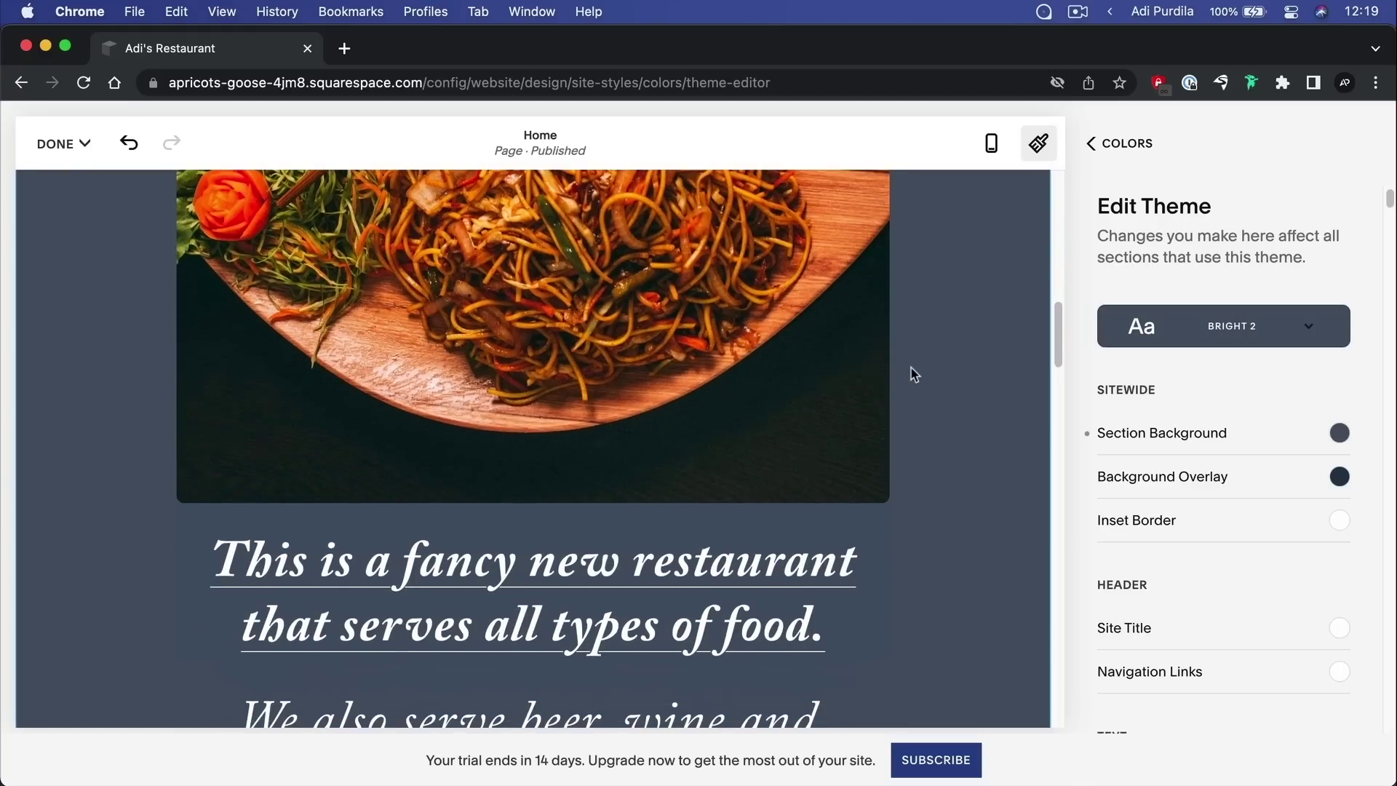
scroll(911, 374, "down", 5)
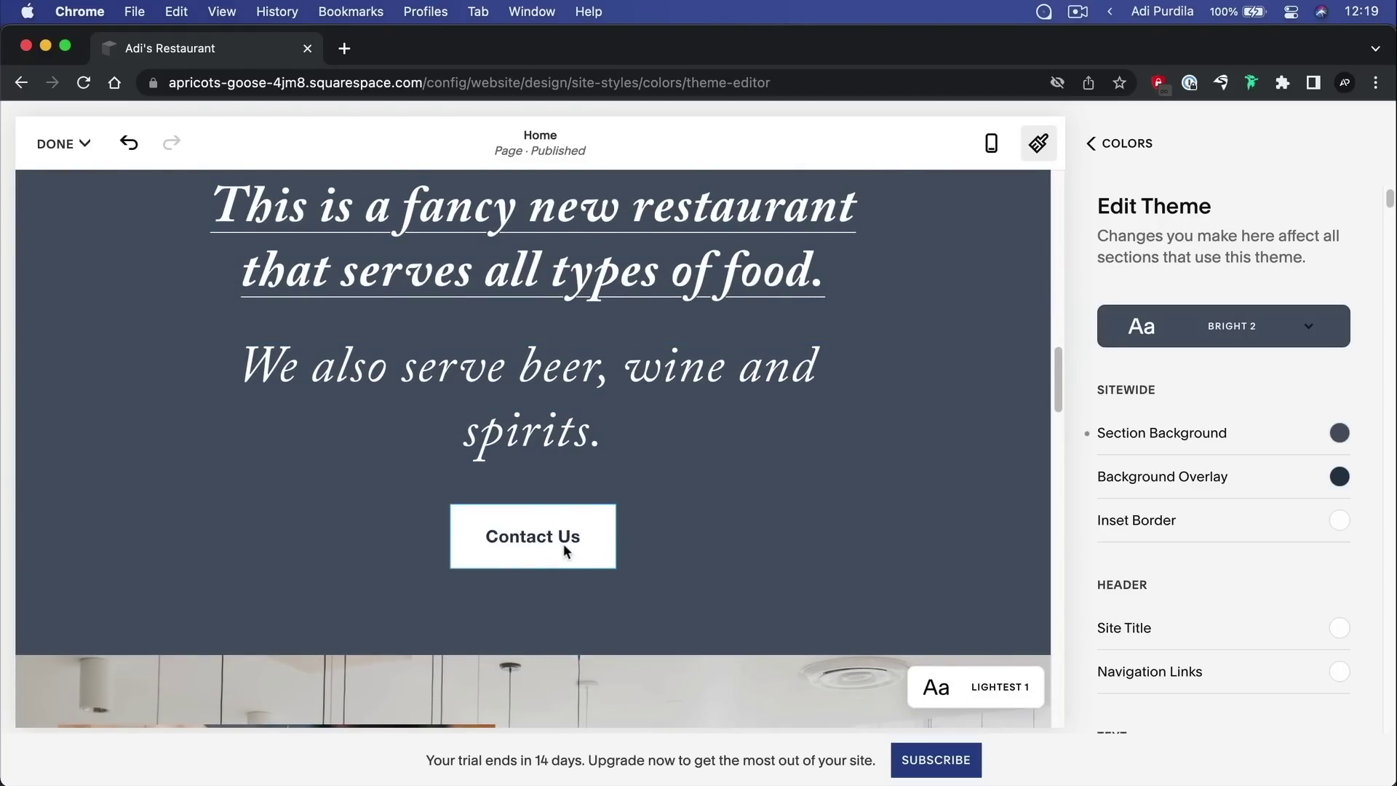
scroll(1255, 437, "down", 5)
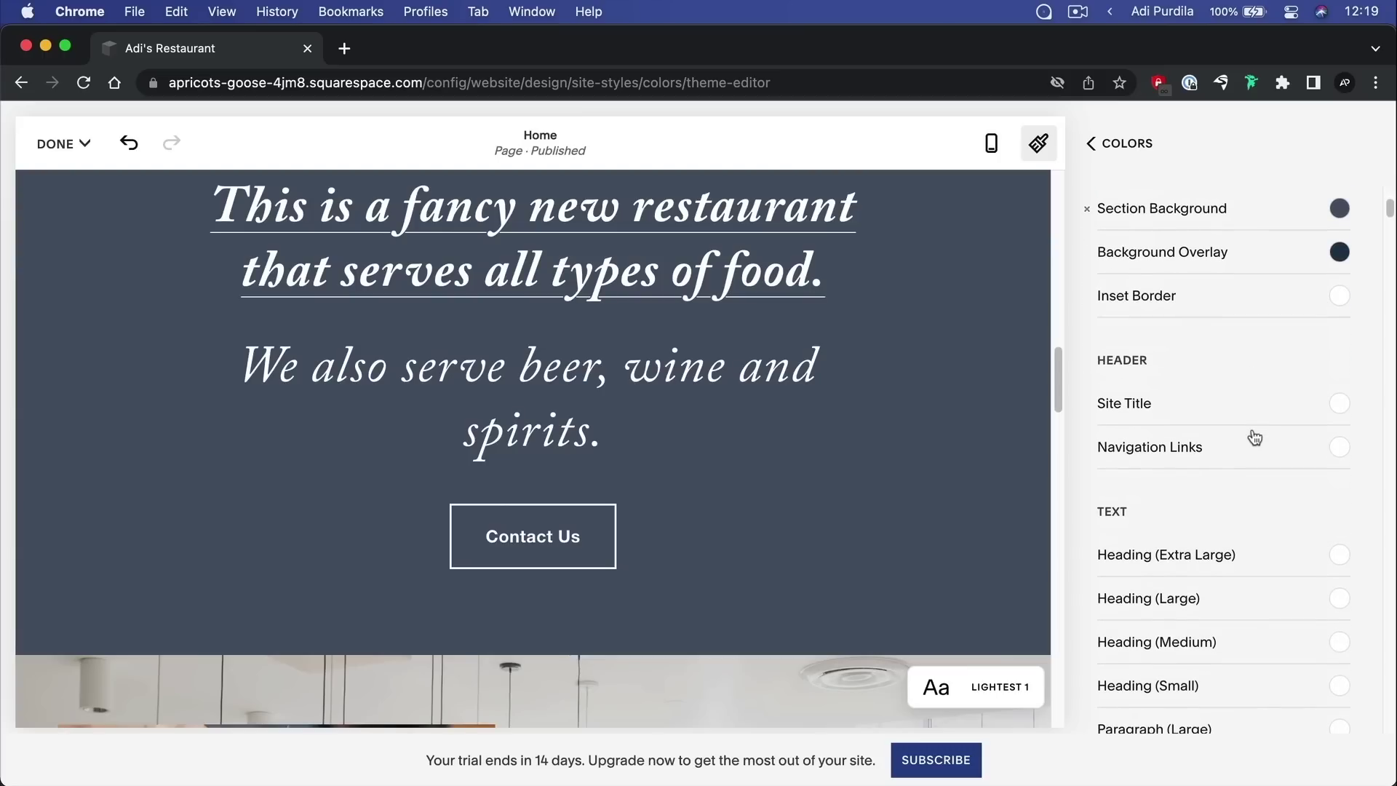
scroll(1255, 437, "down", 10)
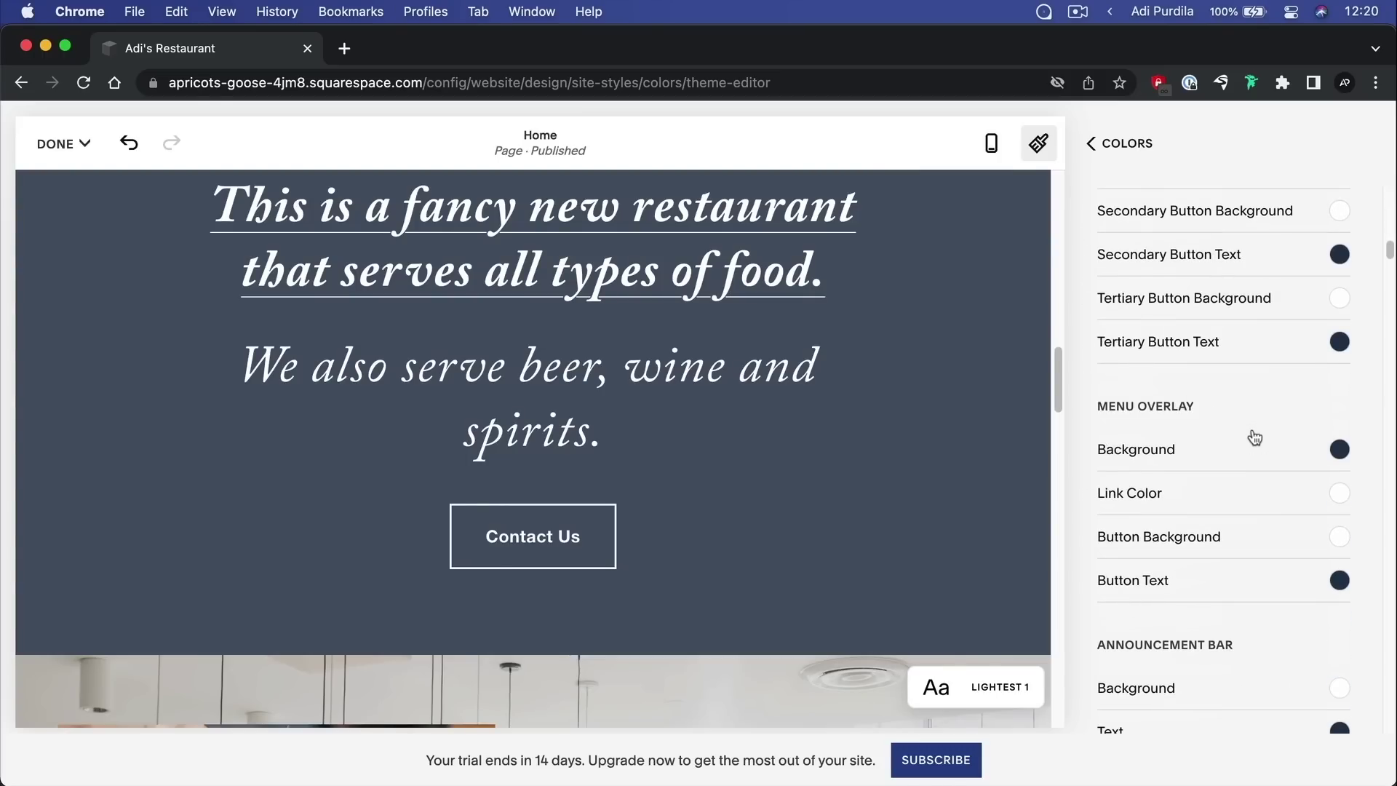
scroll(1254, 437, "up", 3)
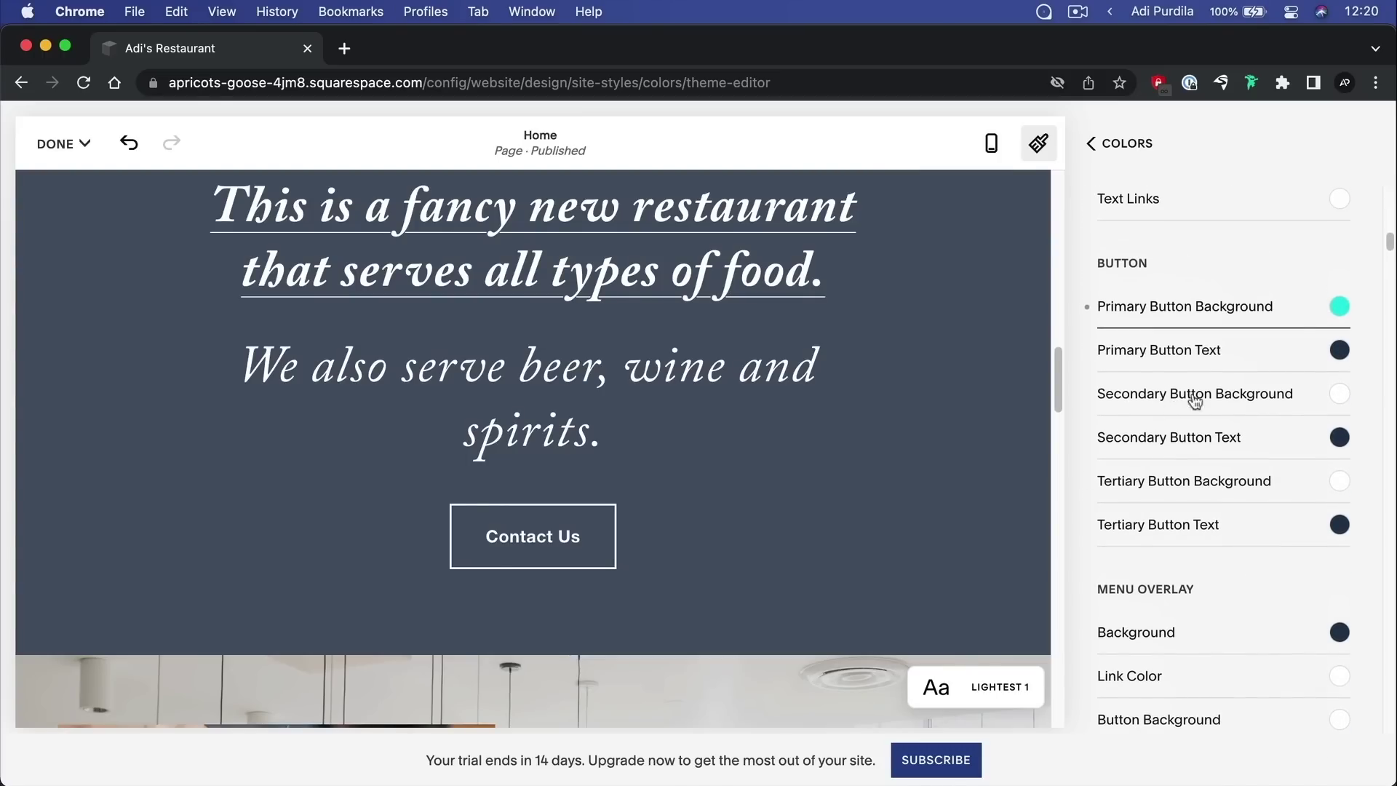
Set the Bright 2 secondary button background to yellow-green #DEED3B, outlining Contact Us
left_click(1341, 397)
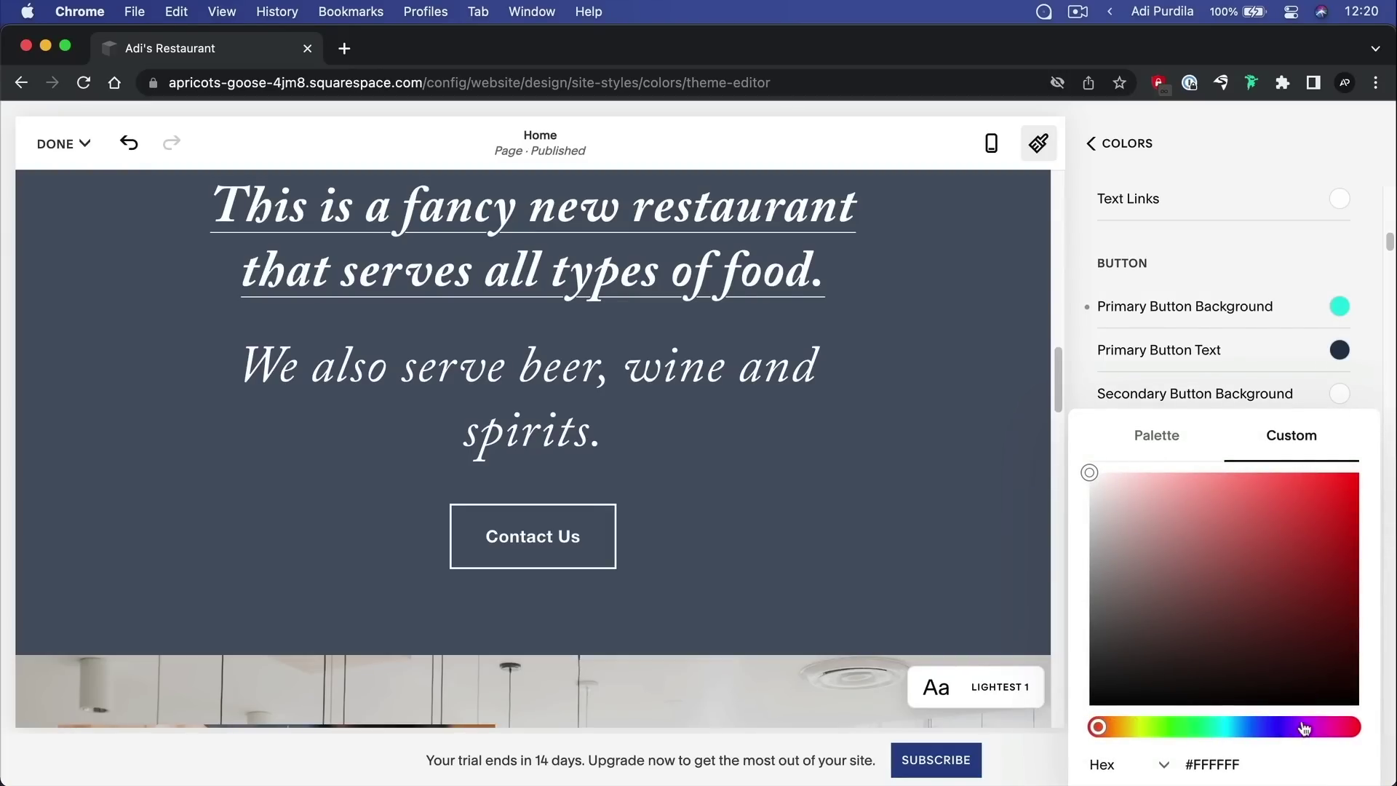
left_click(1142, 727)
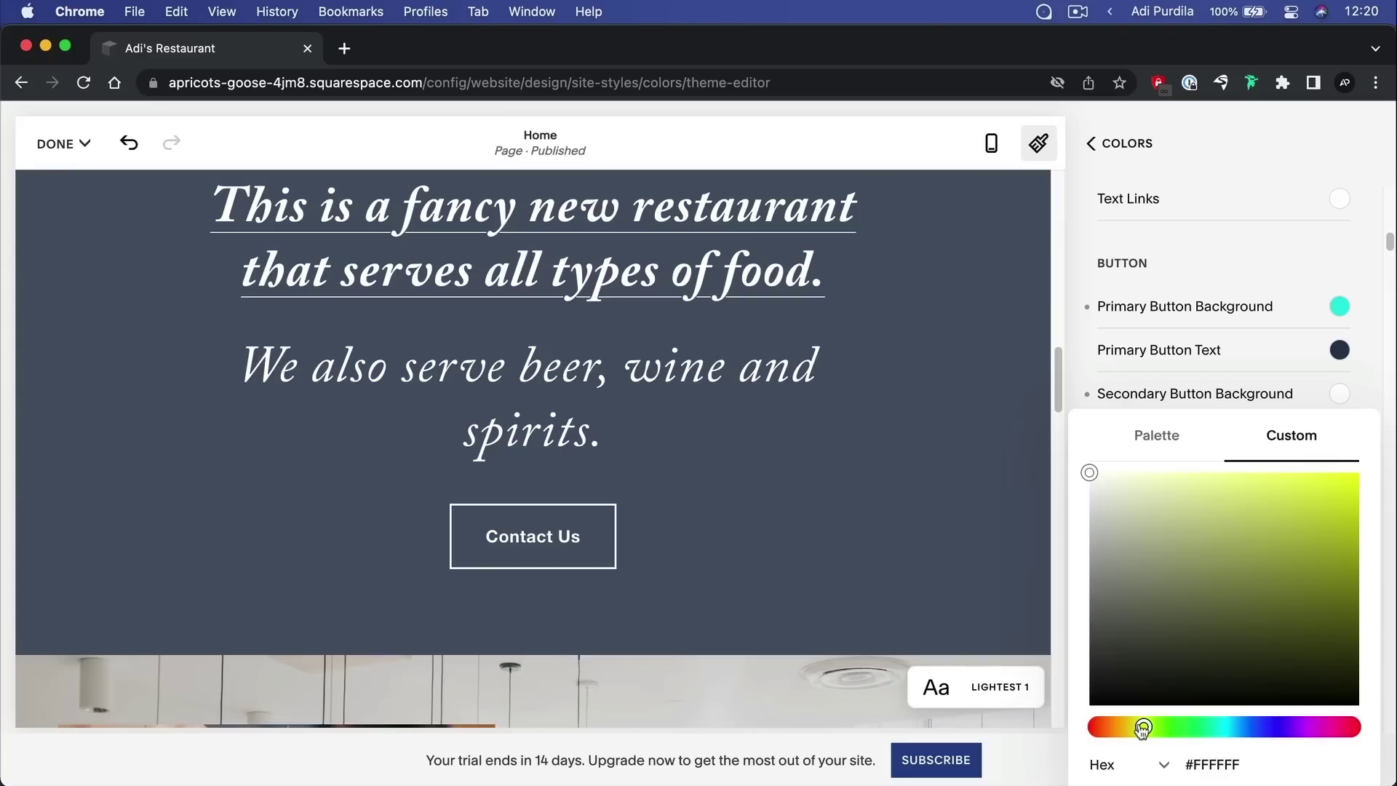
left_click(1294, 493)
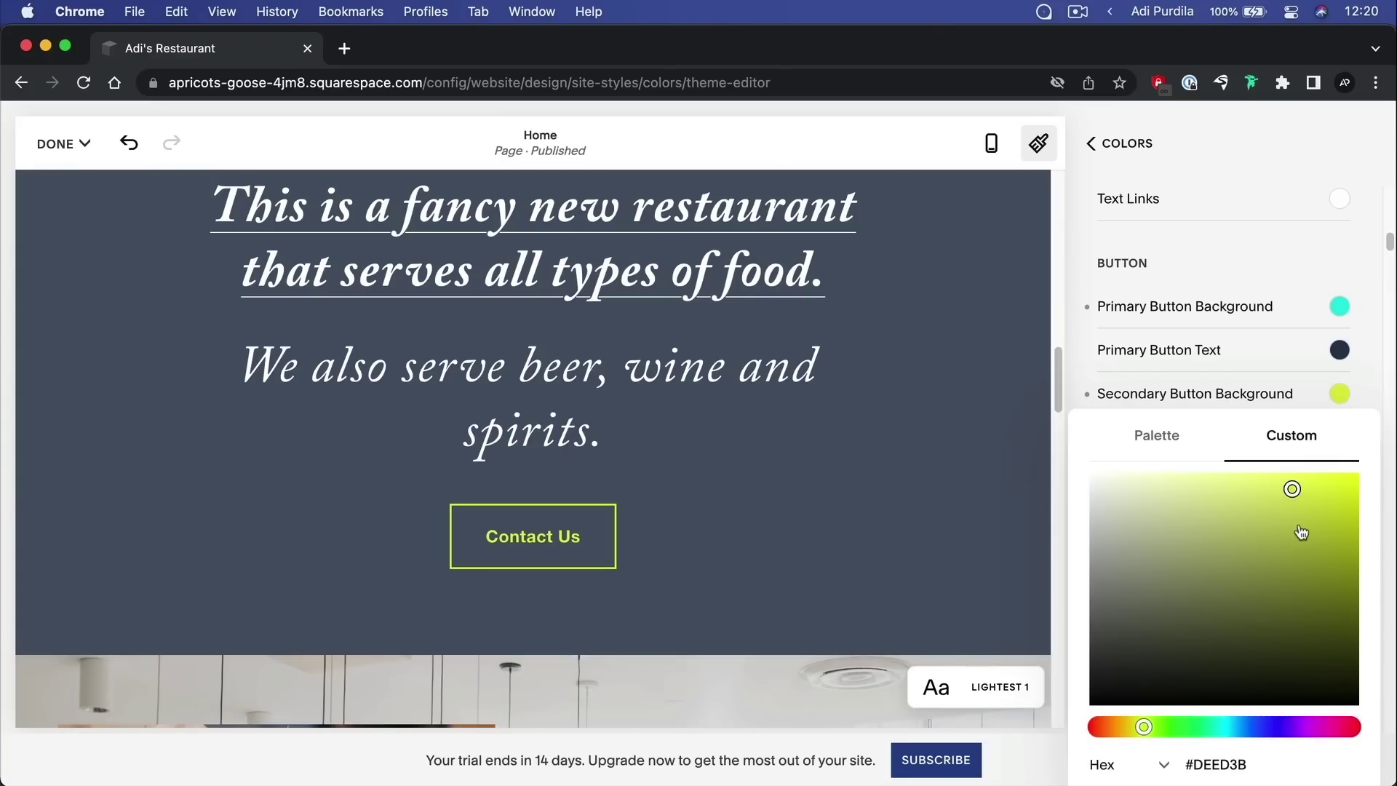
left_click(1250, 399)
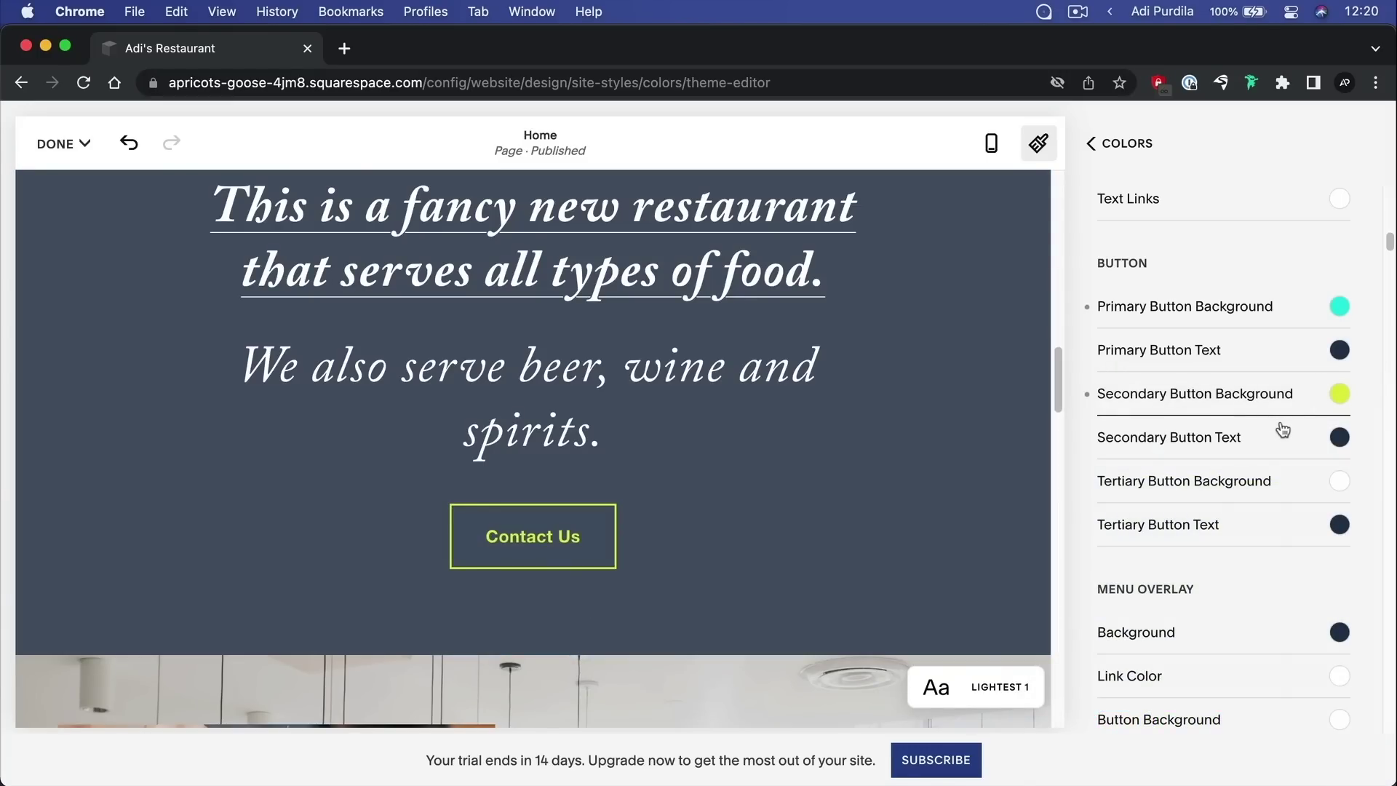
scroll(1237, 429, "up", 10)
Save the button colour changes and open the site colour Palette Editor
left_click(58, 143)
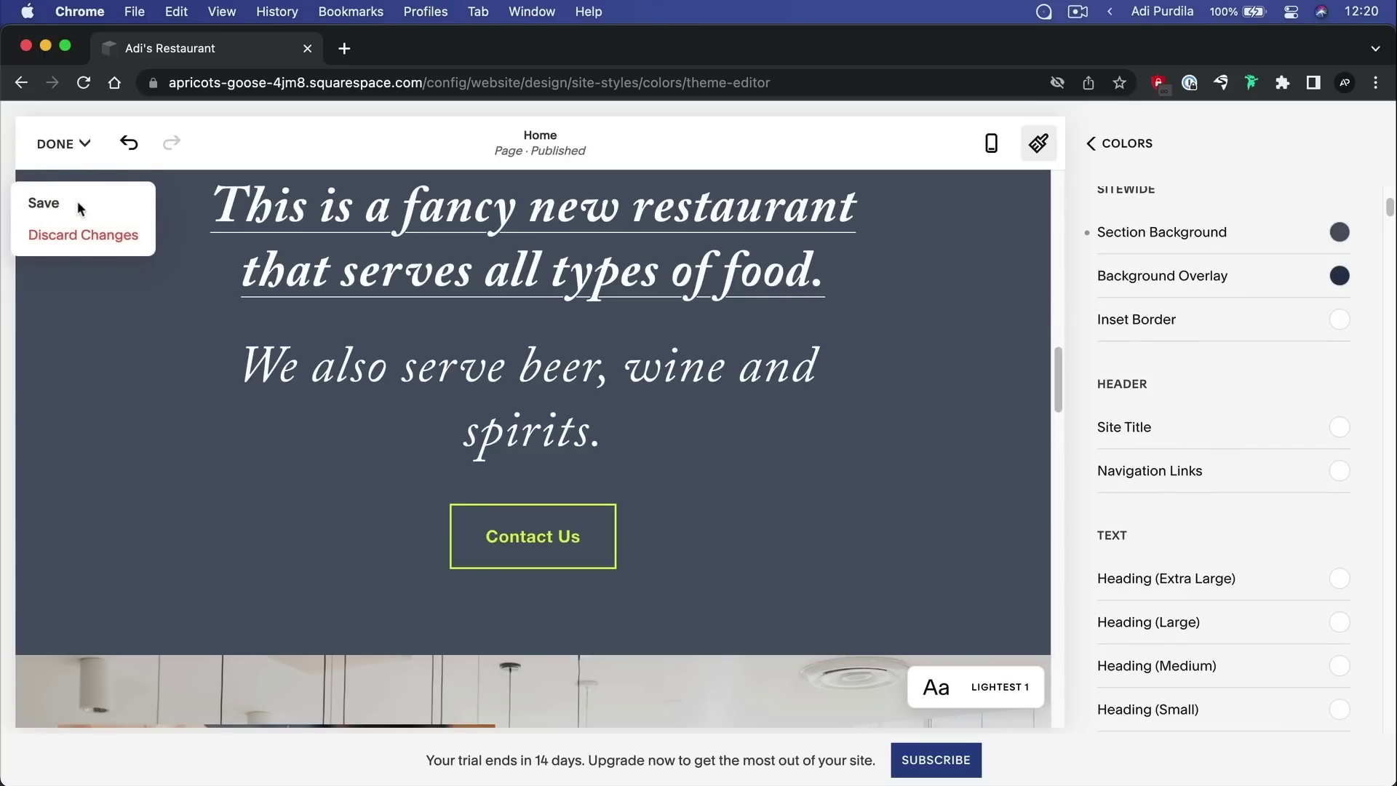
left_click(45, 203)
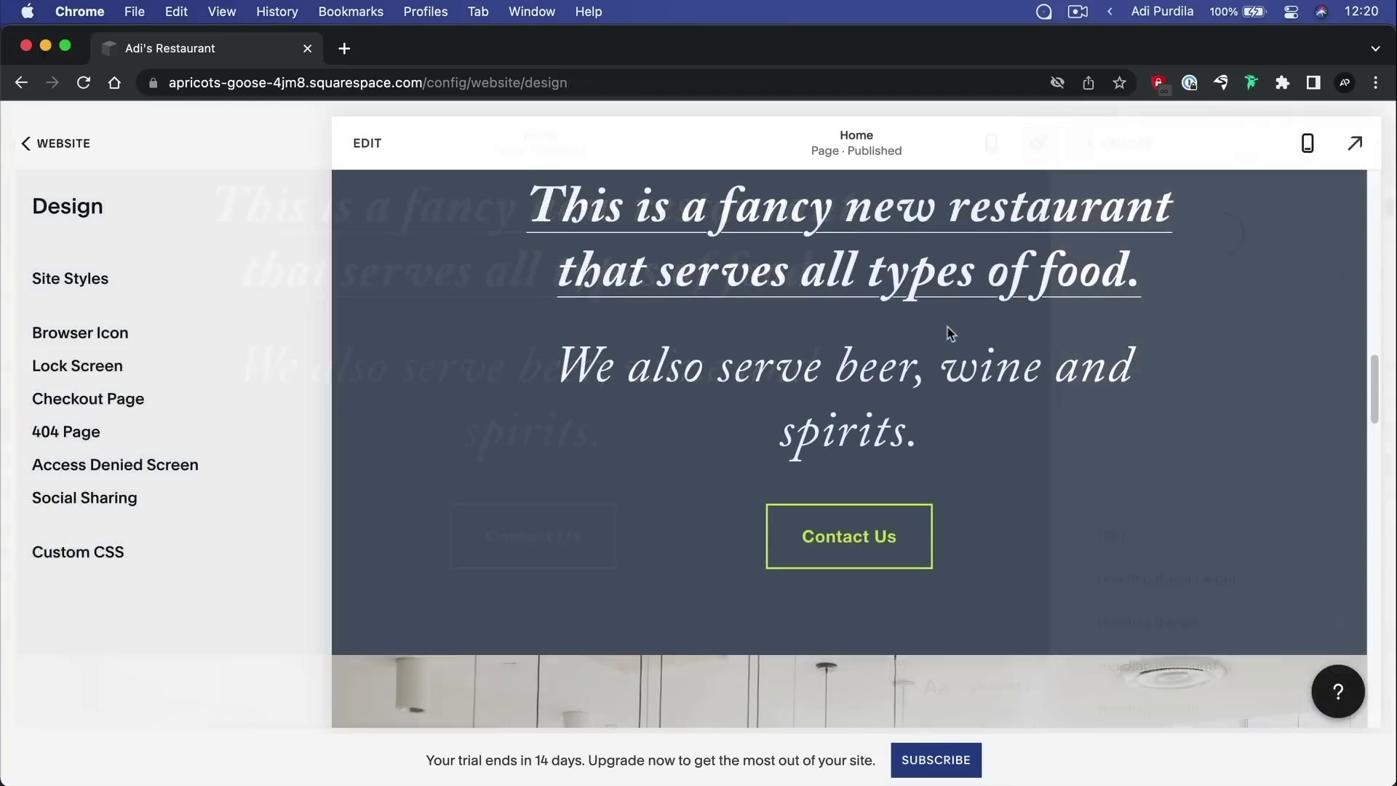
left_click(73, 284)
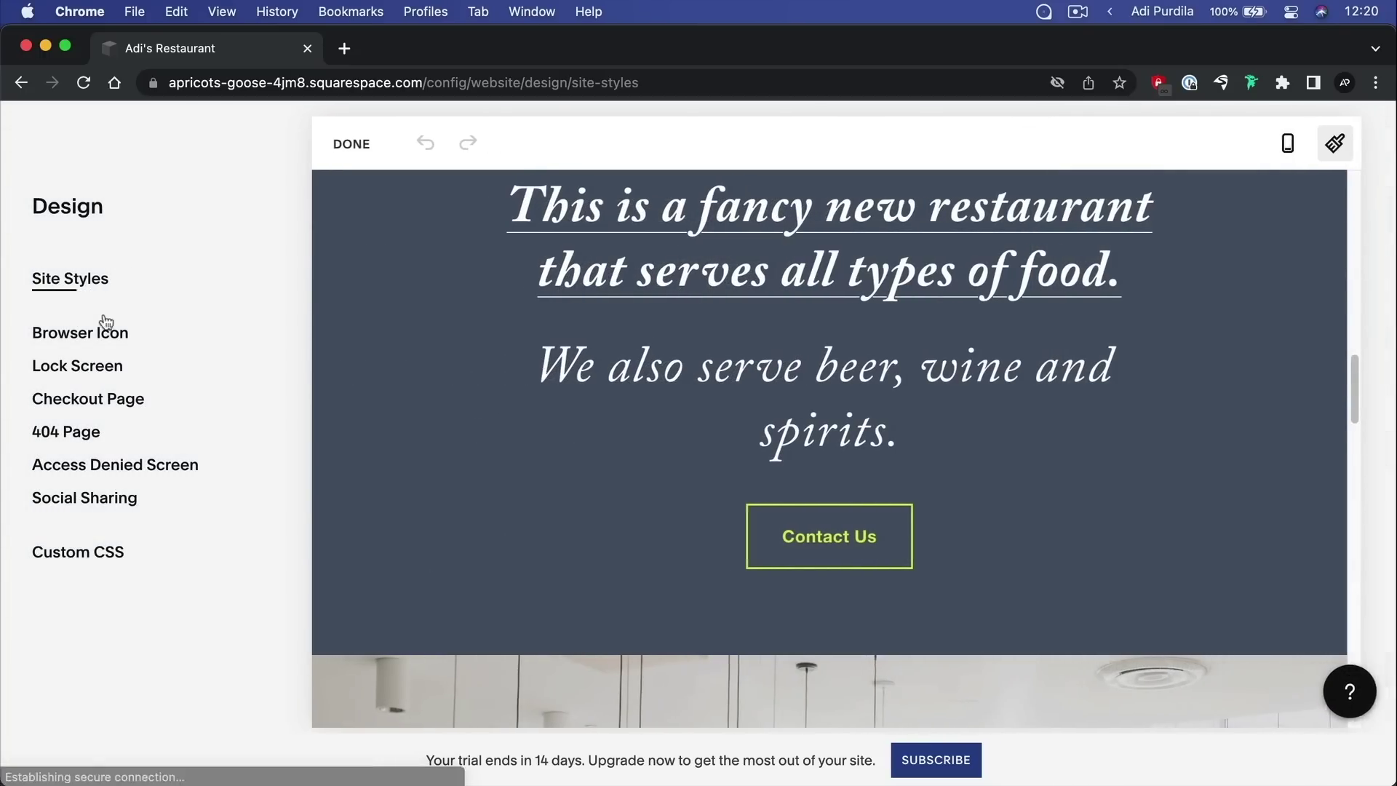
left_click(1186, 345)
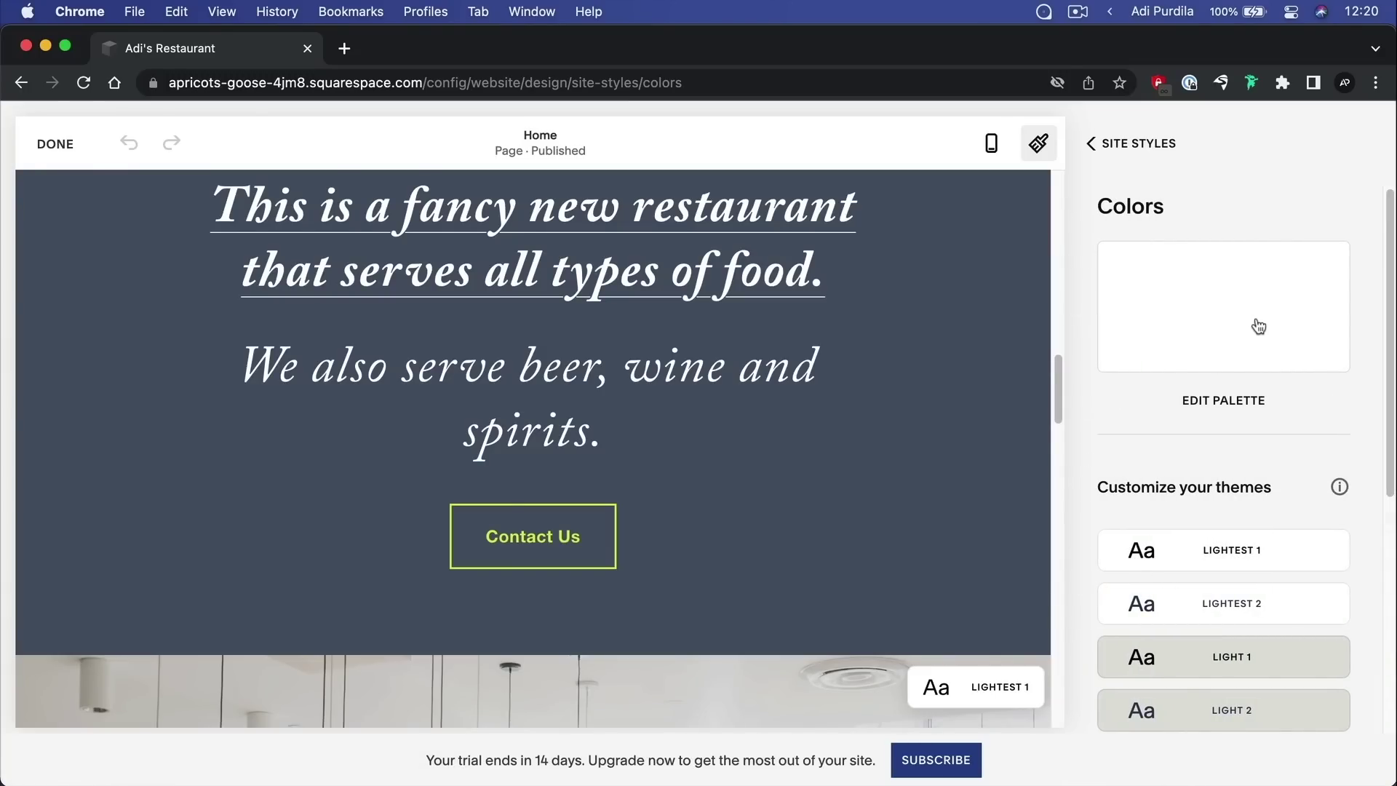
left_click(1258, 327)
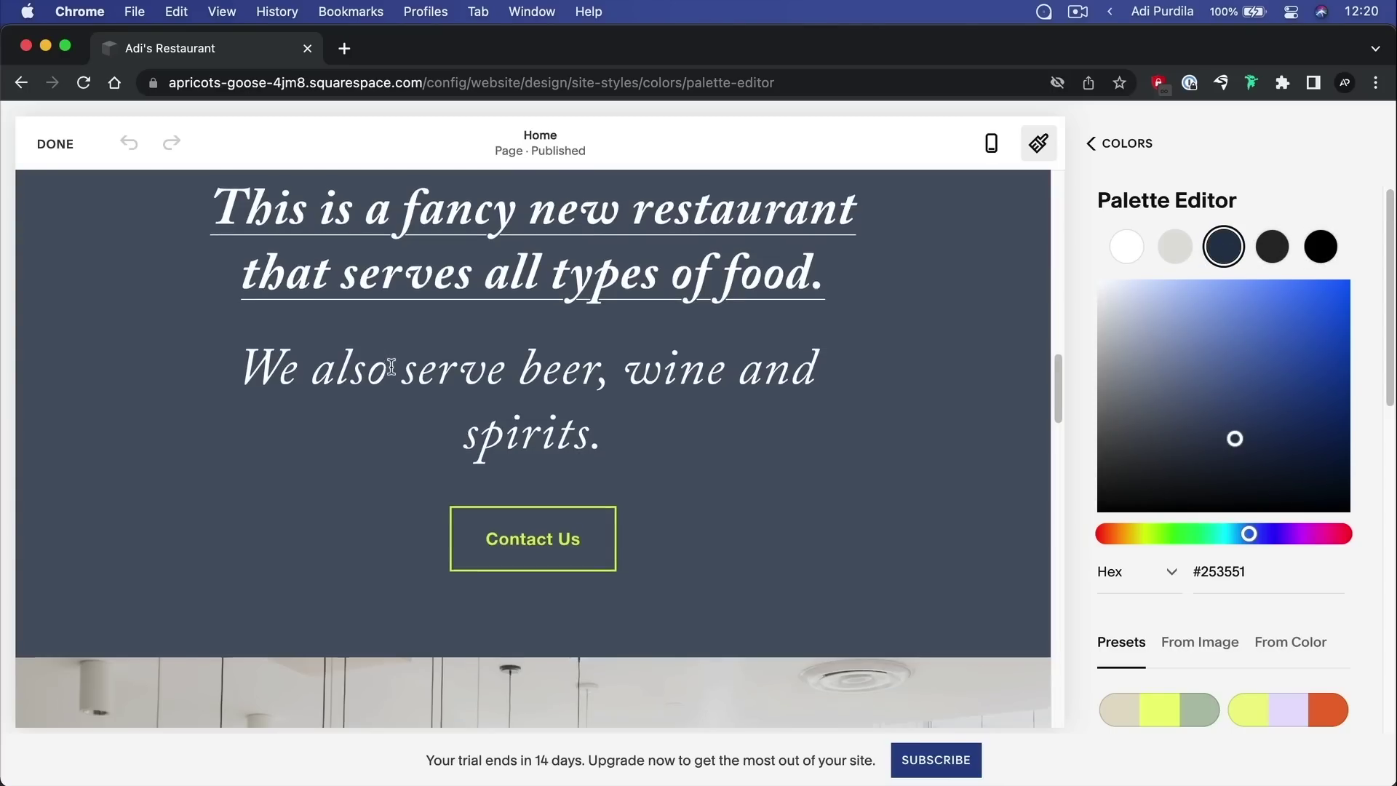
Browse the preset palettes to the white, pale lavender, orange #EFB071, teal and near-black preset
scroll(437, 328, "up", 10)
scroll(555, 382, "up", 3)
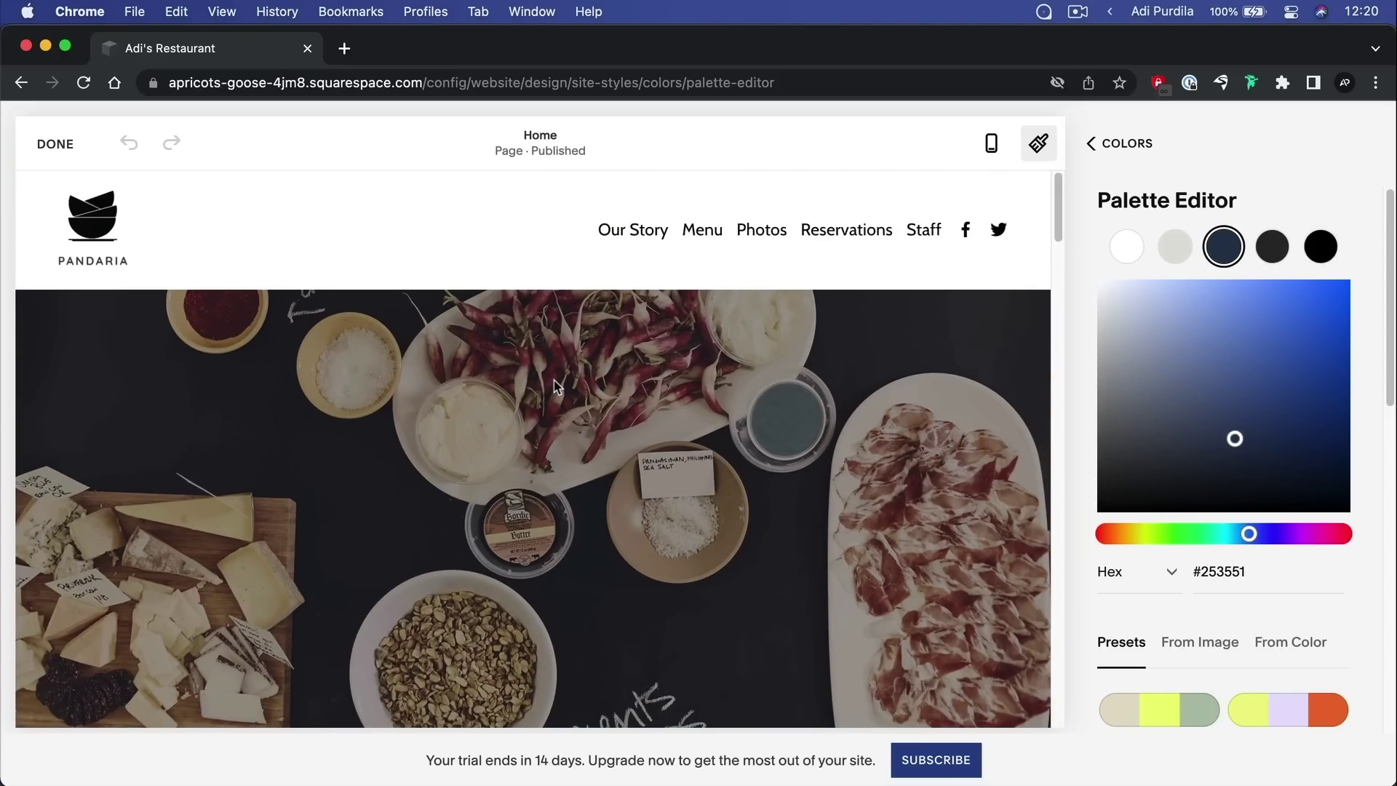
scroll(1278, 369, "down", 5)
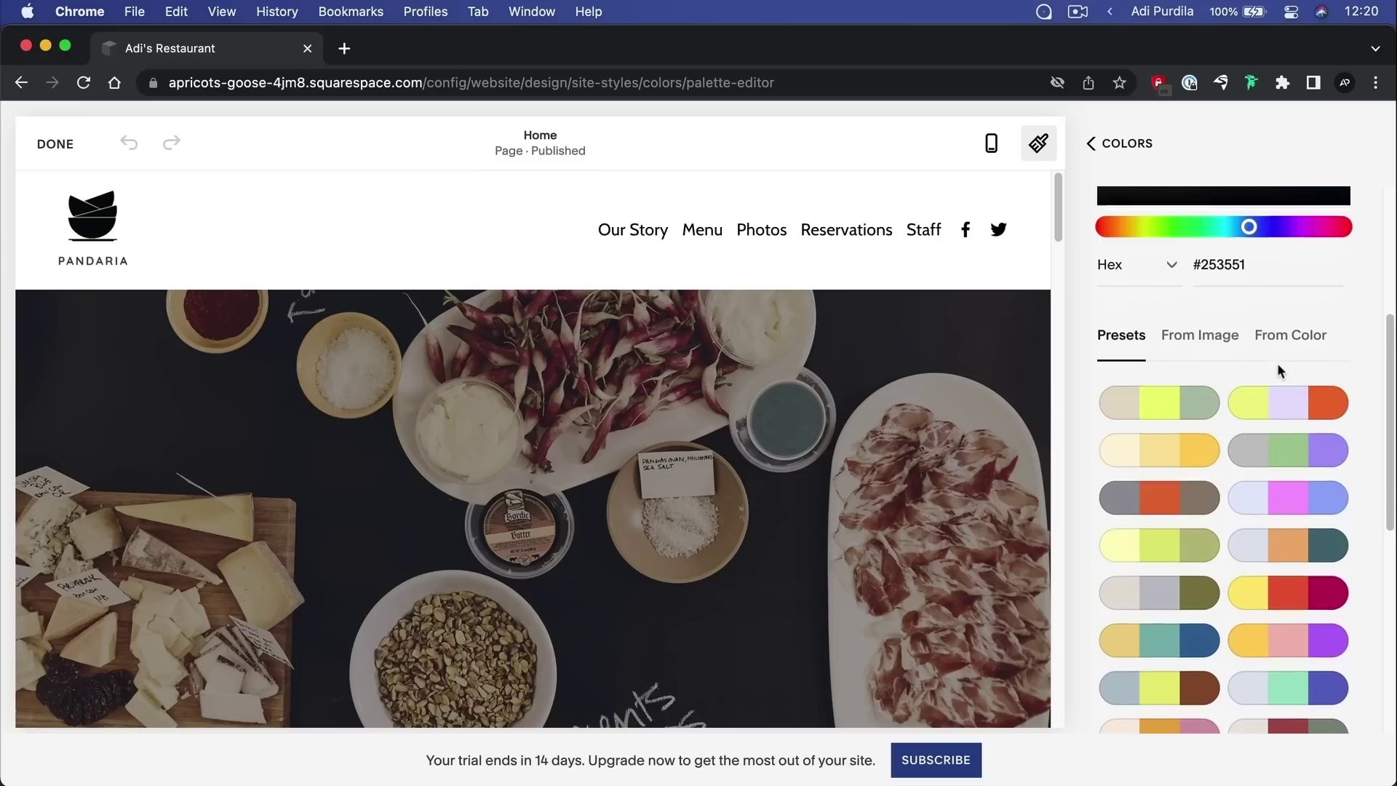
scroll(1279, 367, "down", 2)
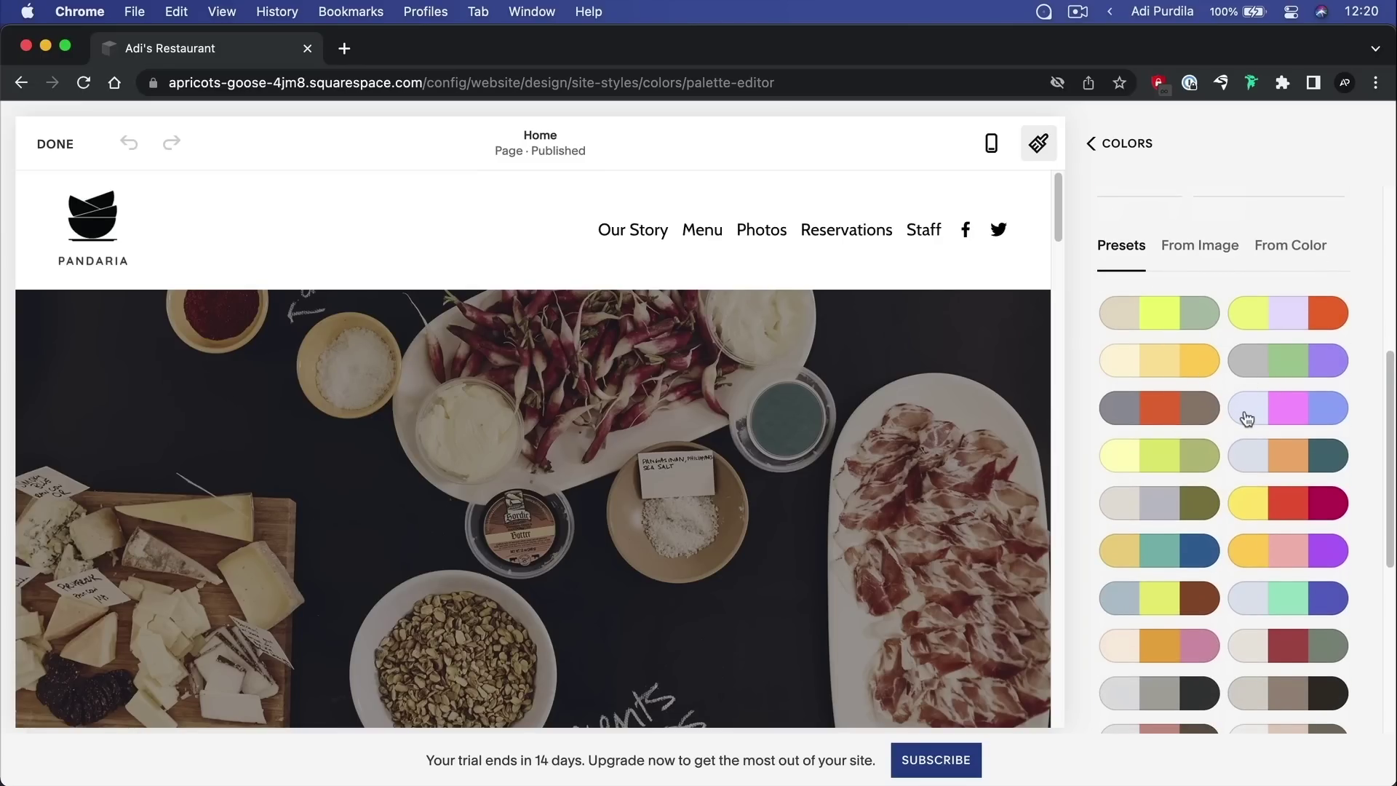
scroll(1246, 419, "down", 6)
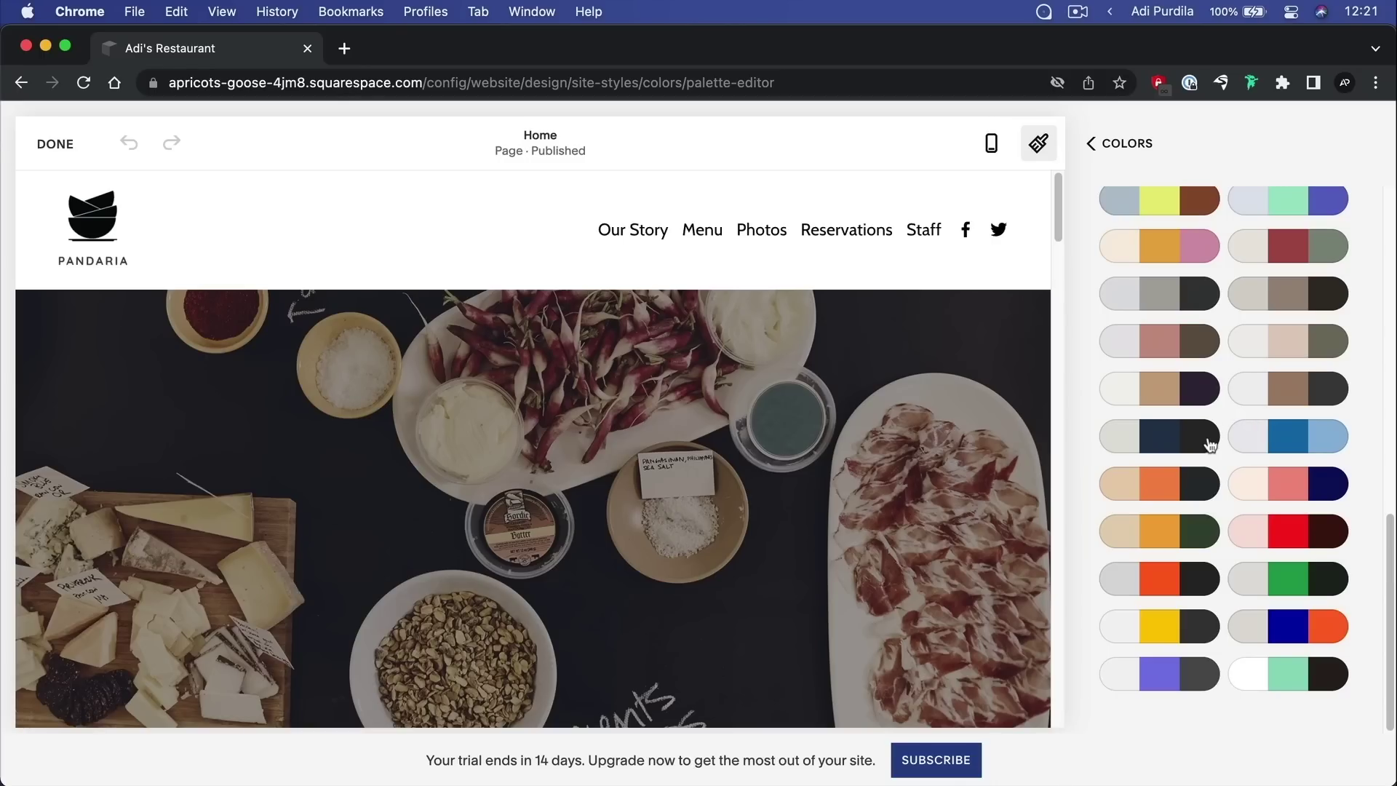
scroll(1210, 439, "up", 9)
scroll(1172, 440, "down", 4)
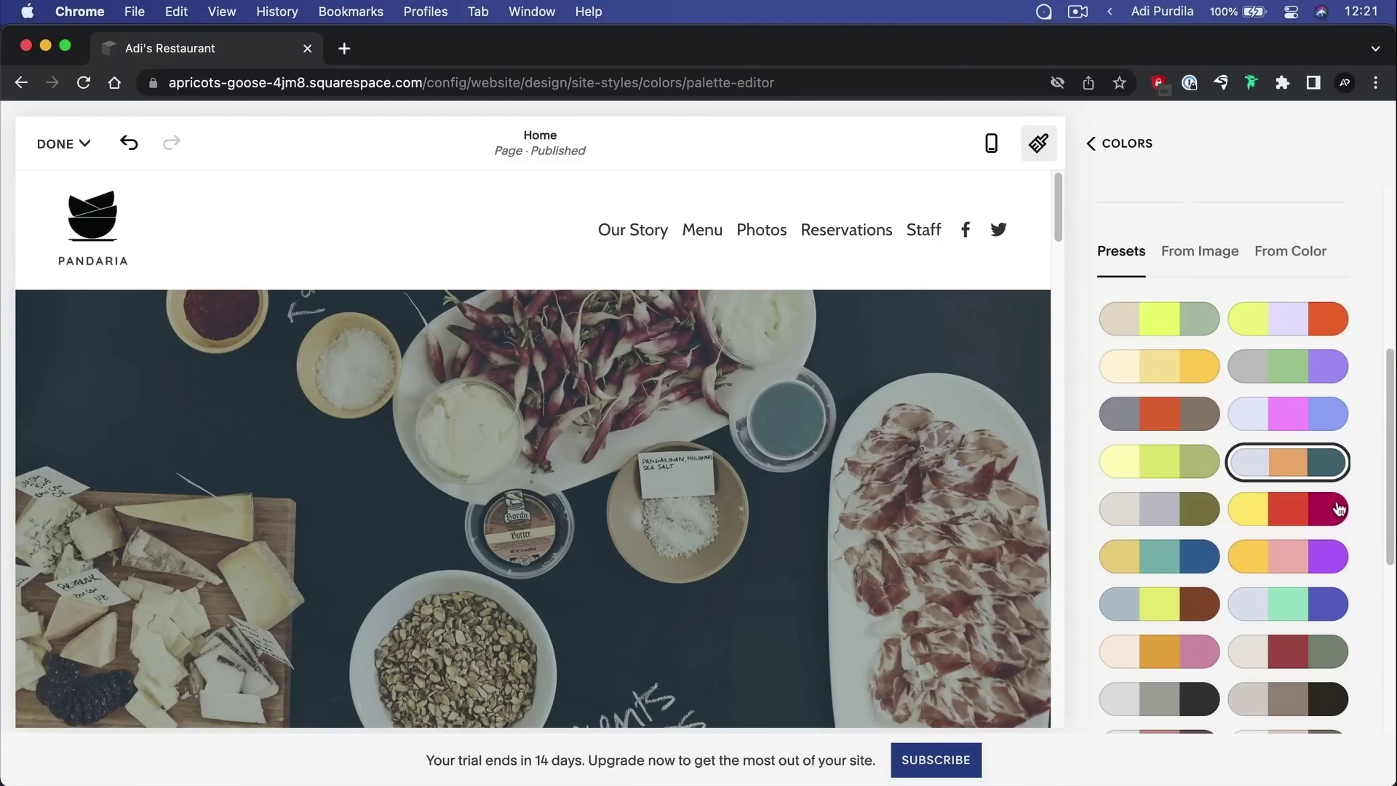
scroll(597, 307, "down", 5)
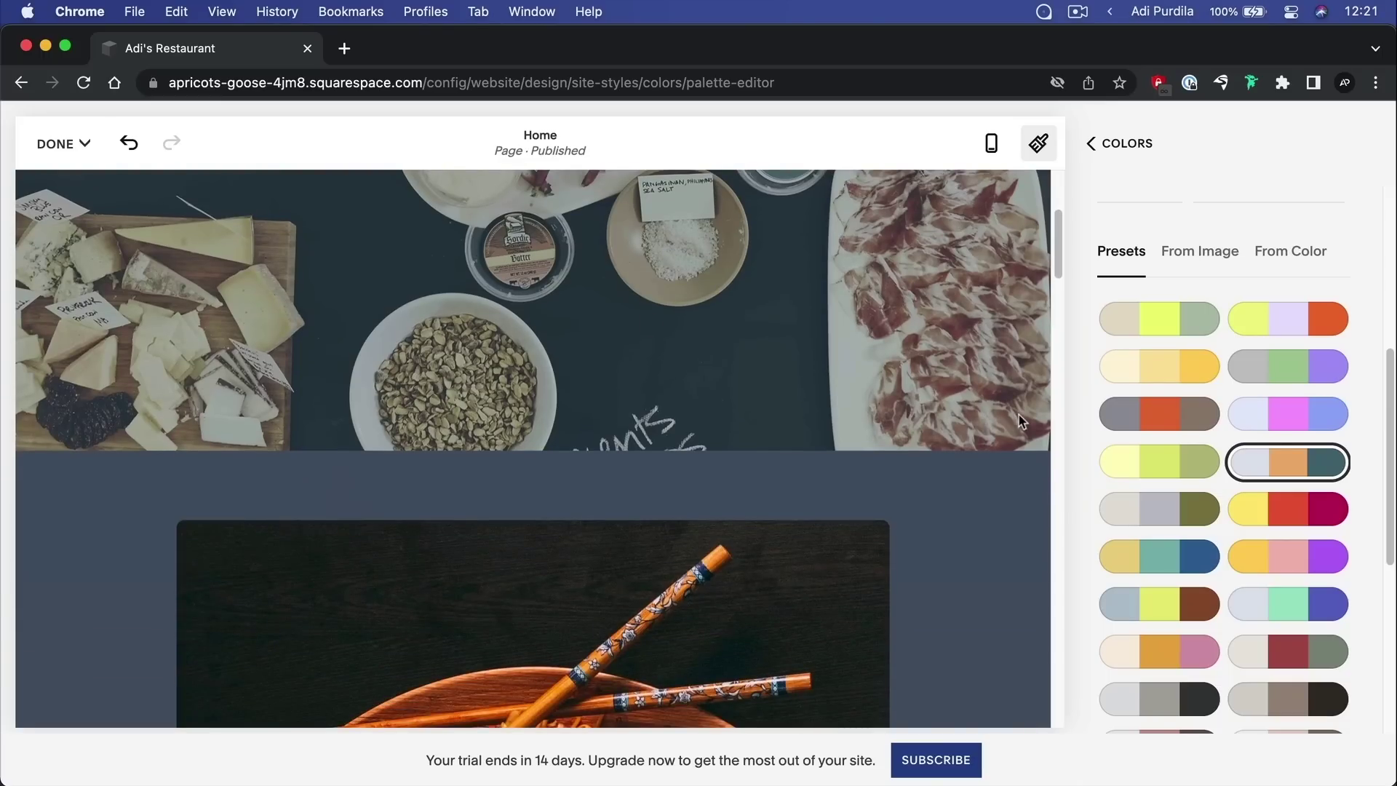
scroll(574, 343, "down", 15)
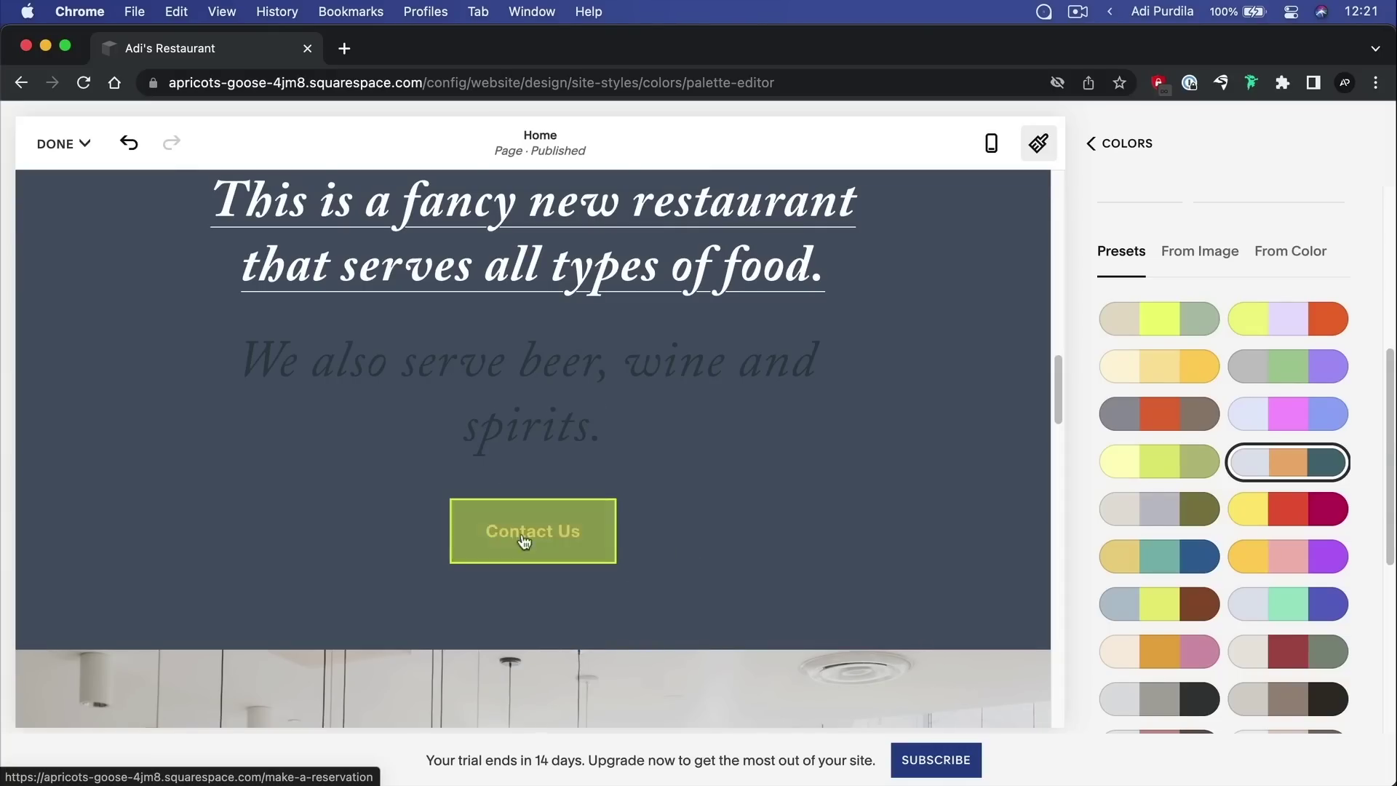
scroll(727, 439, "down", 10)
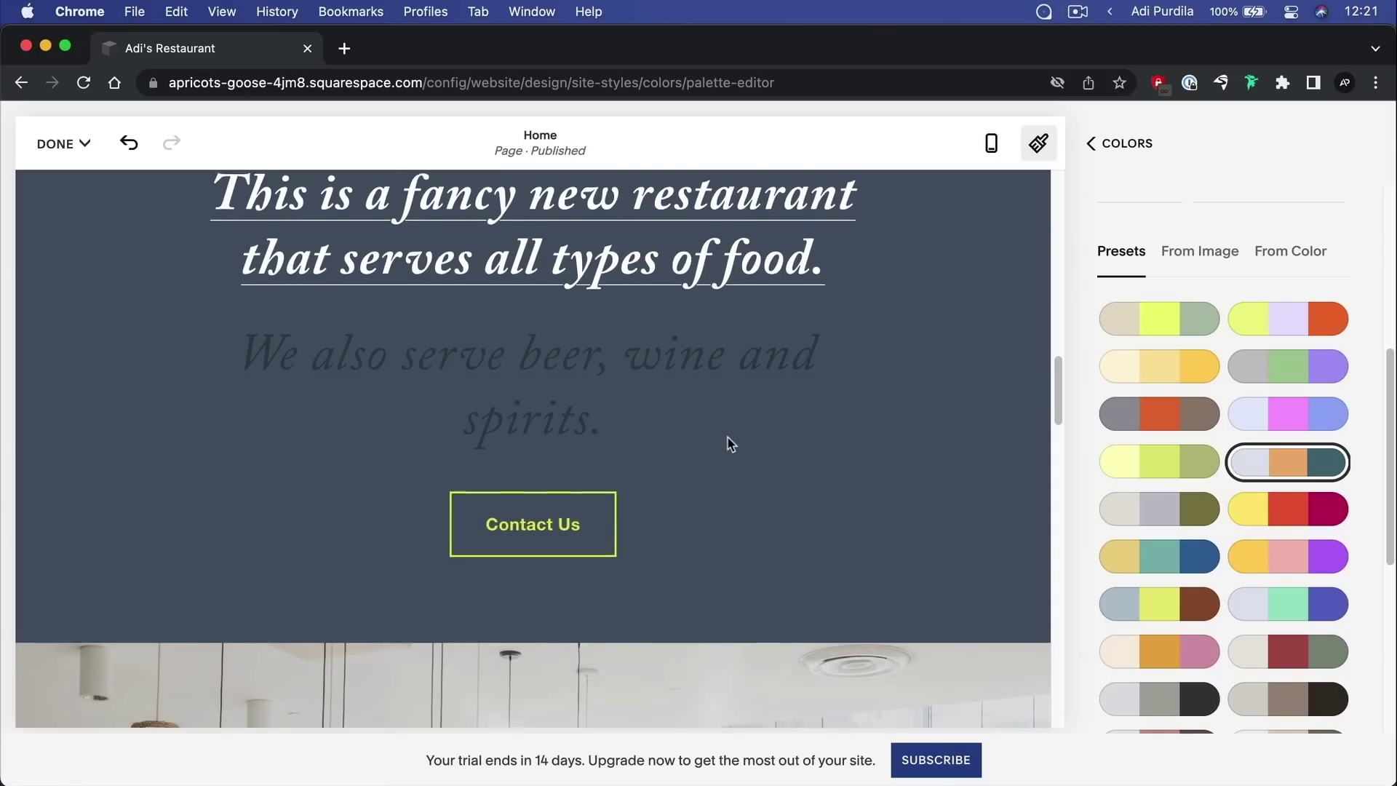
scroll(728, 443, "down", 15)
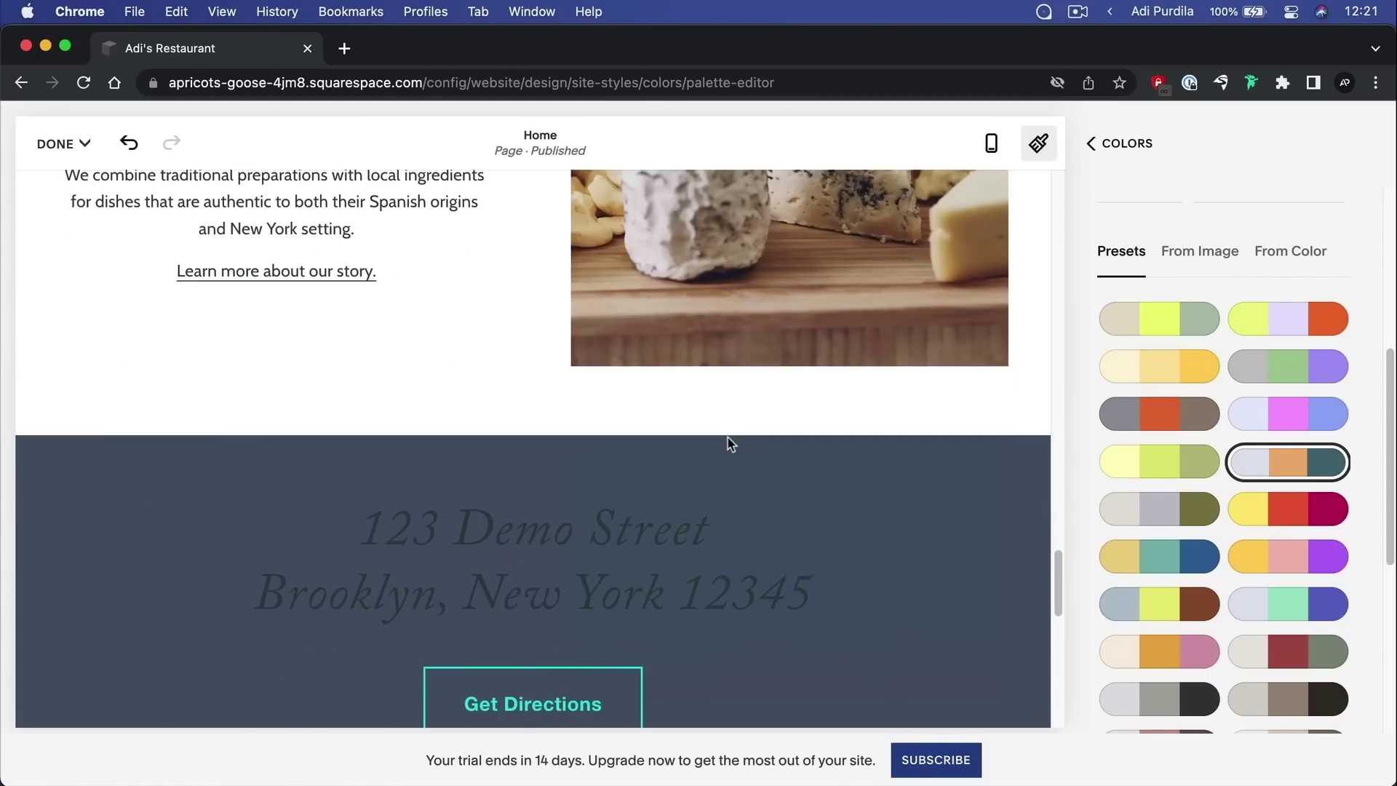
scroll(730, 443, "down", 8)
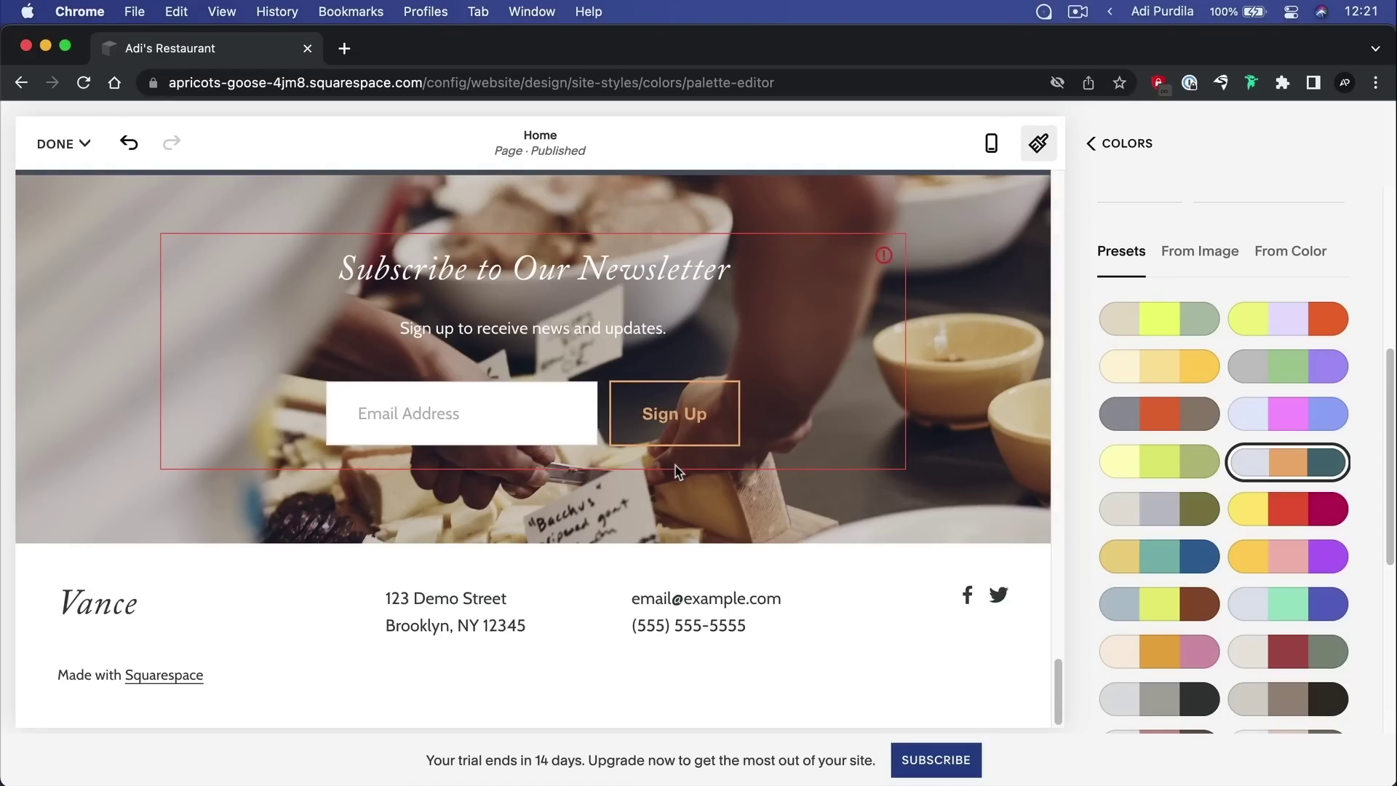
scroll(1233, 402, "down", 1)
scroll(1231, 402, "down", 5)
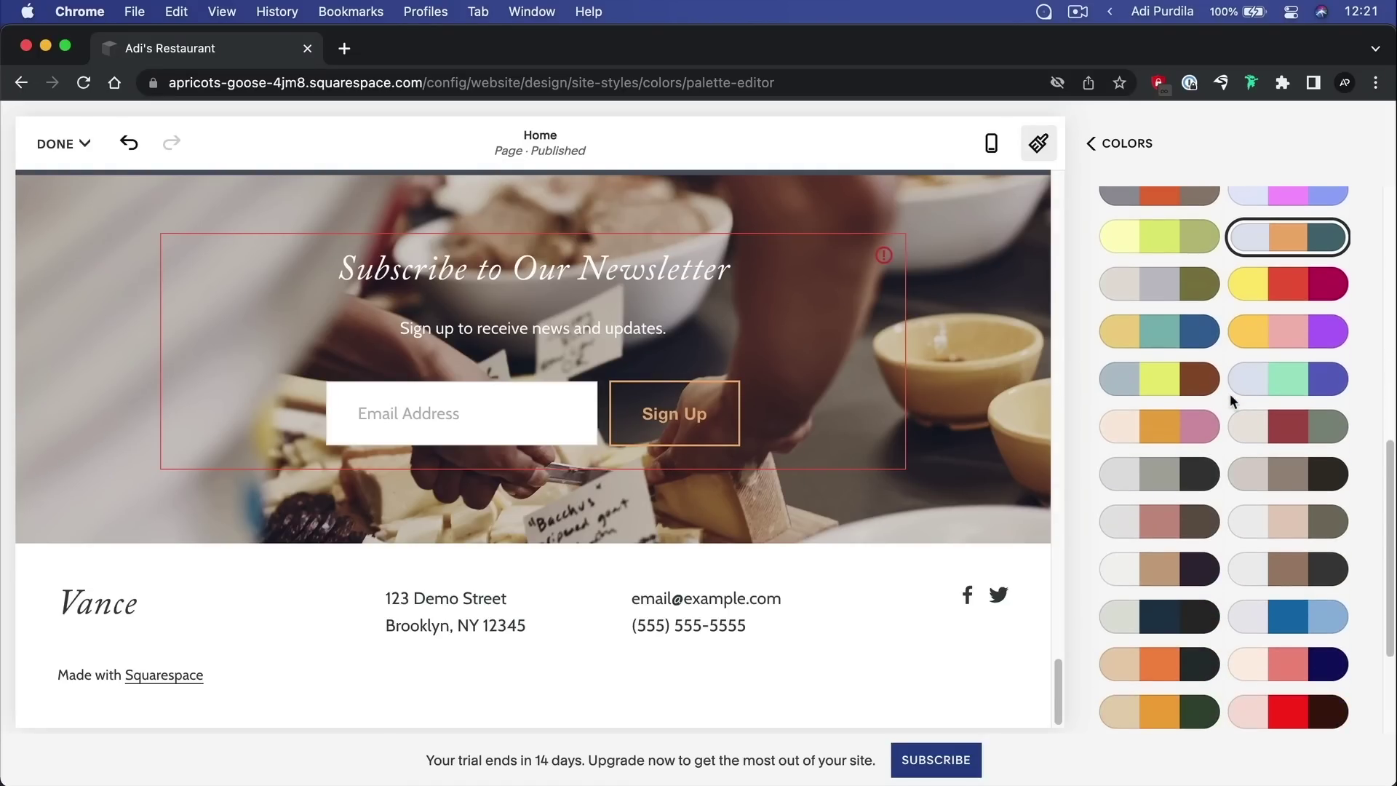
scroll(1230, 395, "up", 7)
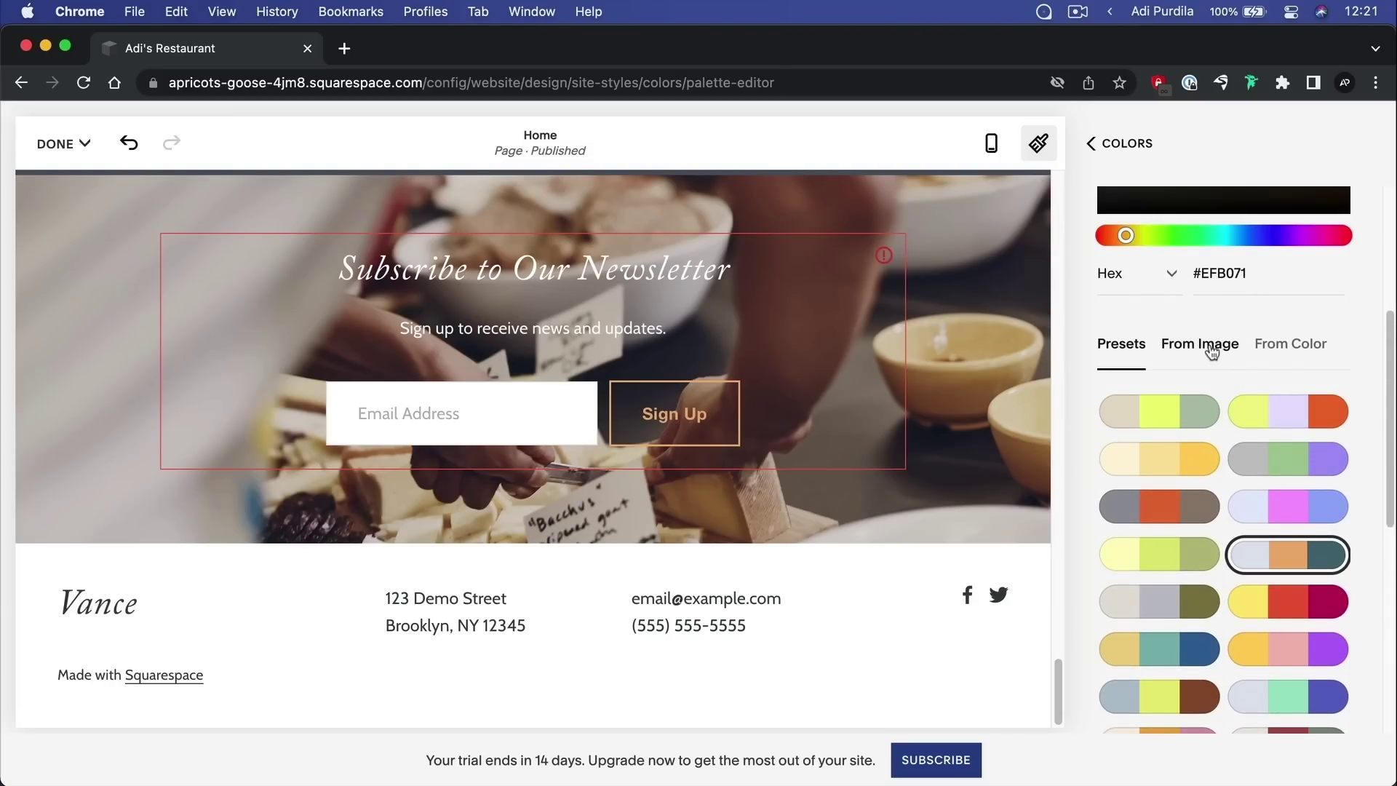
Look at the From Image and From Color palette options, then return to Presets
left_click(1212, 349)
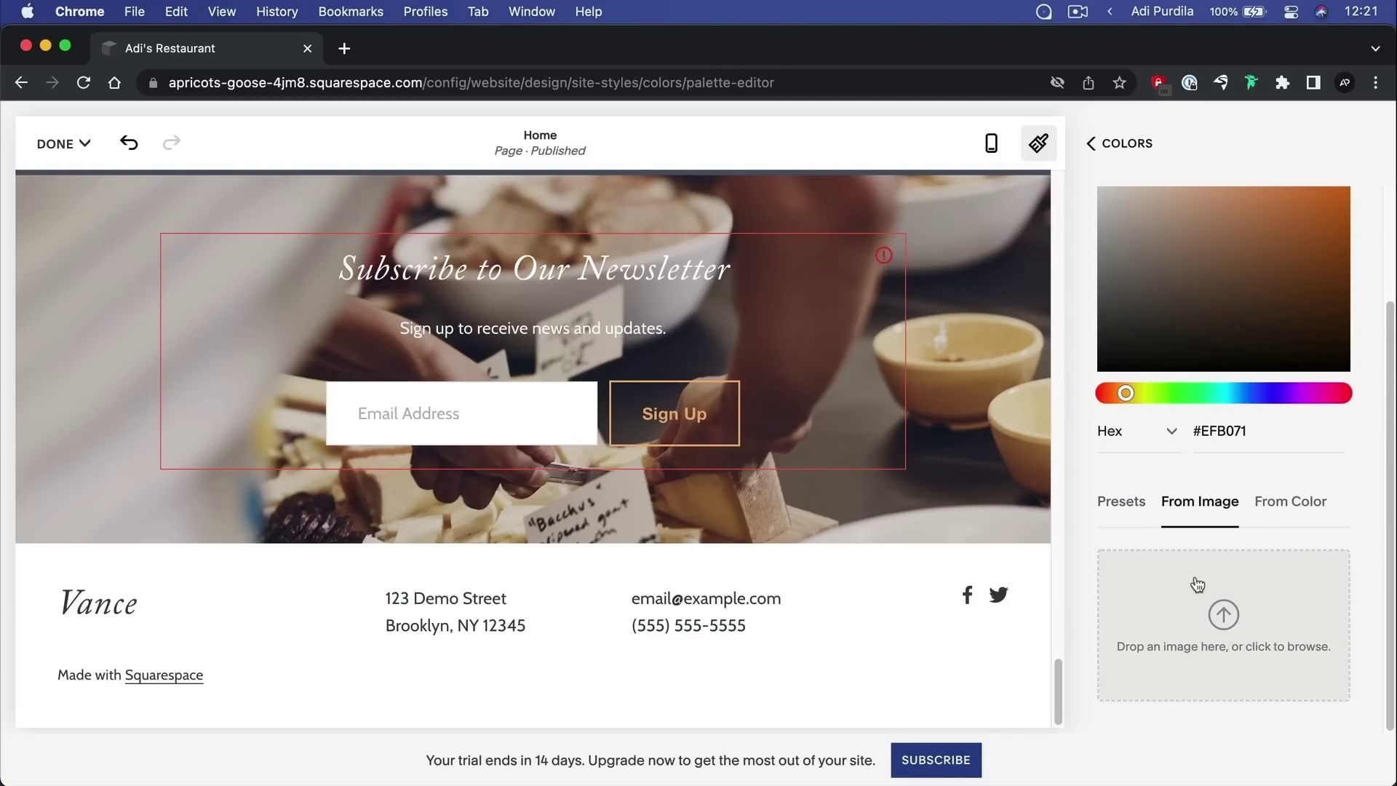
left_click(1289, 502)
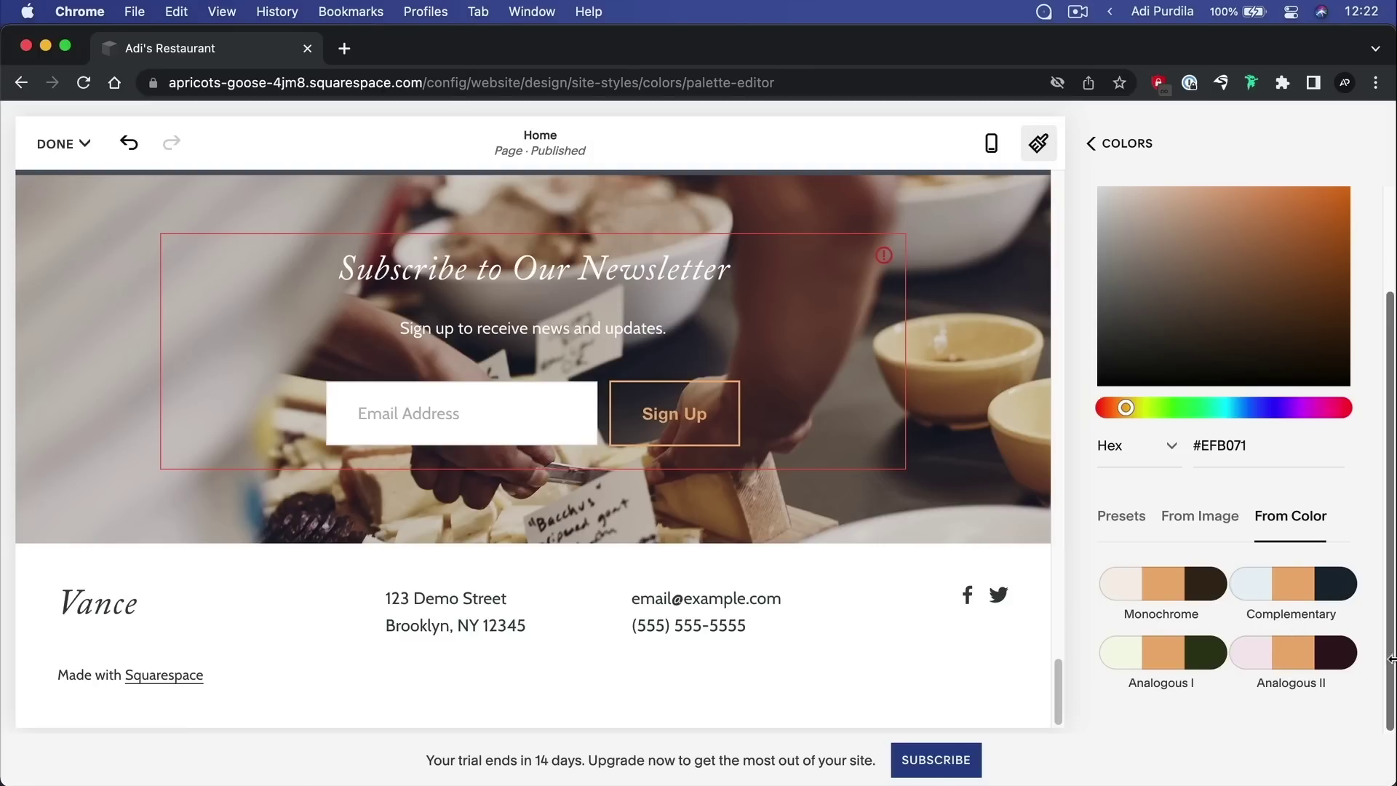
left_click(1124, 517)
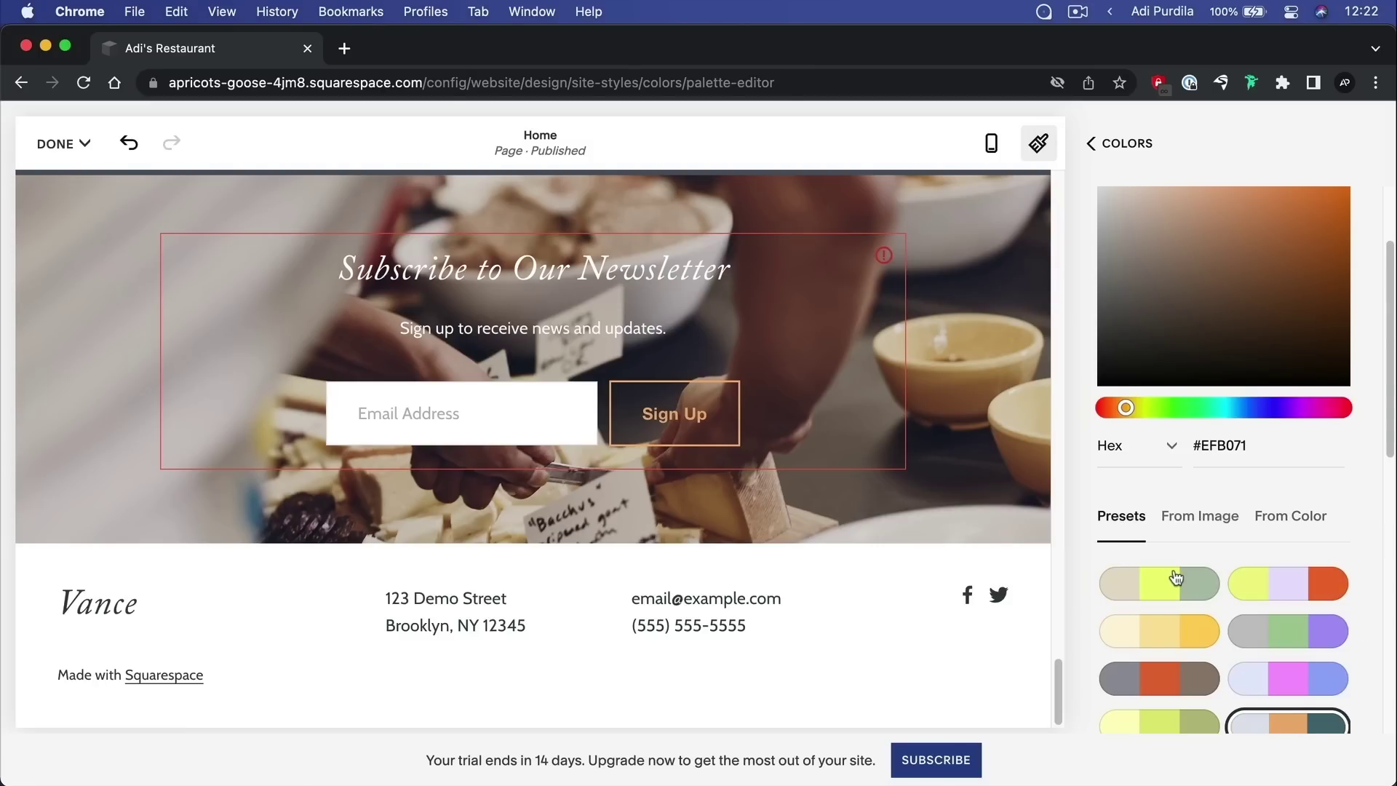
scroll(1229, 496, "up", 4)
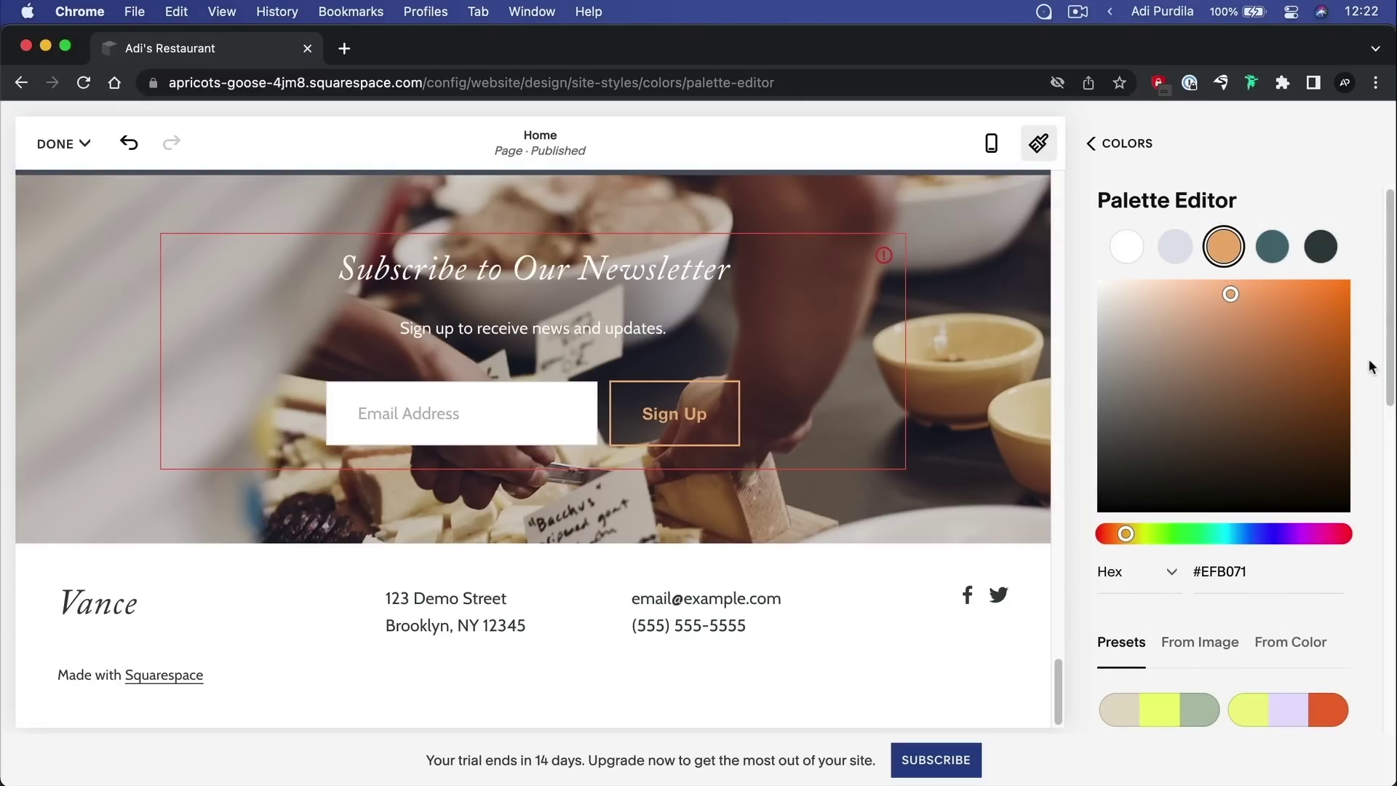
scroll(685, 374, "up", 5)
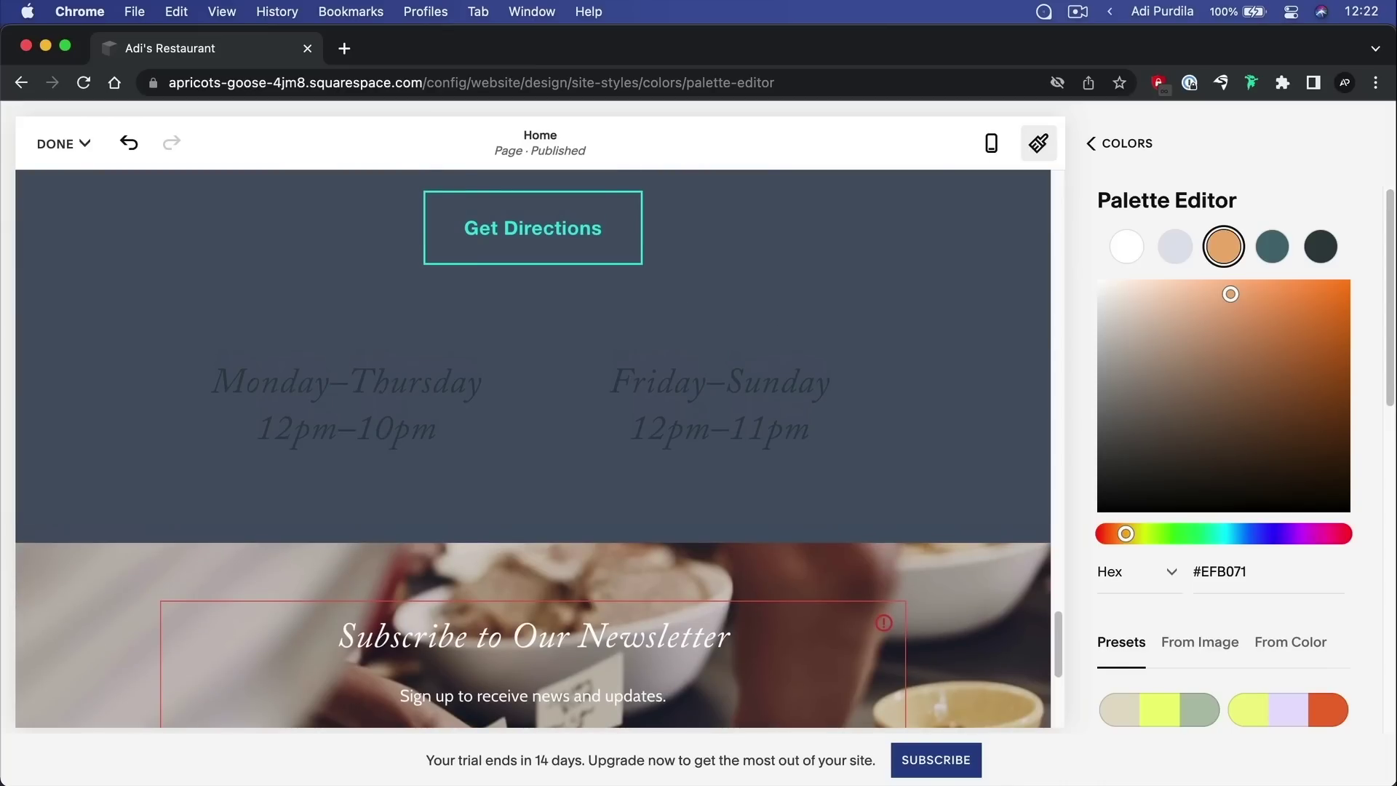
Save the new colour palette and open the Animations settings in Site Styles
left_click(47, 157)
left_click(59, 206)
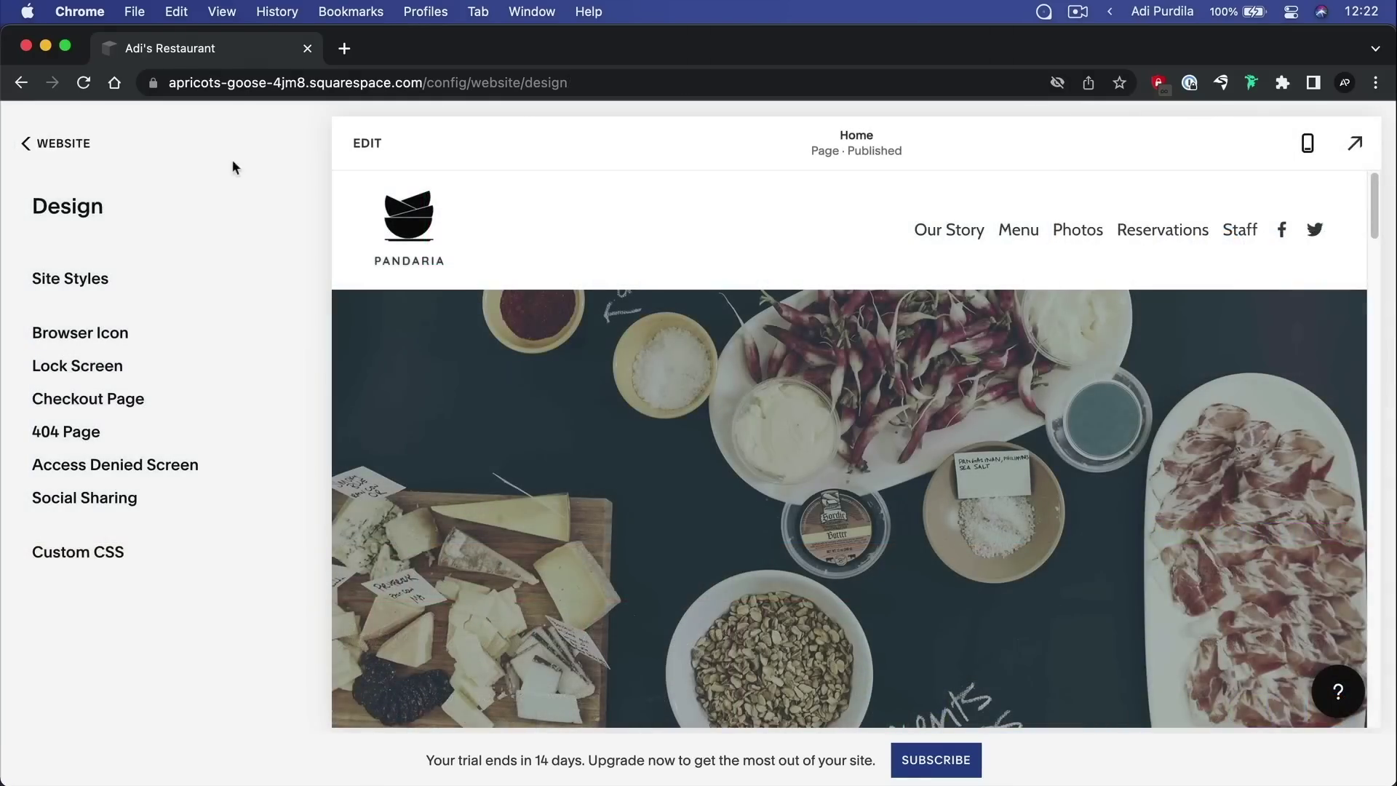
left_click(102, 285)
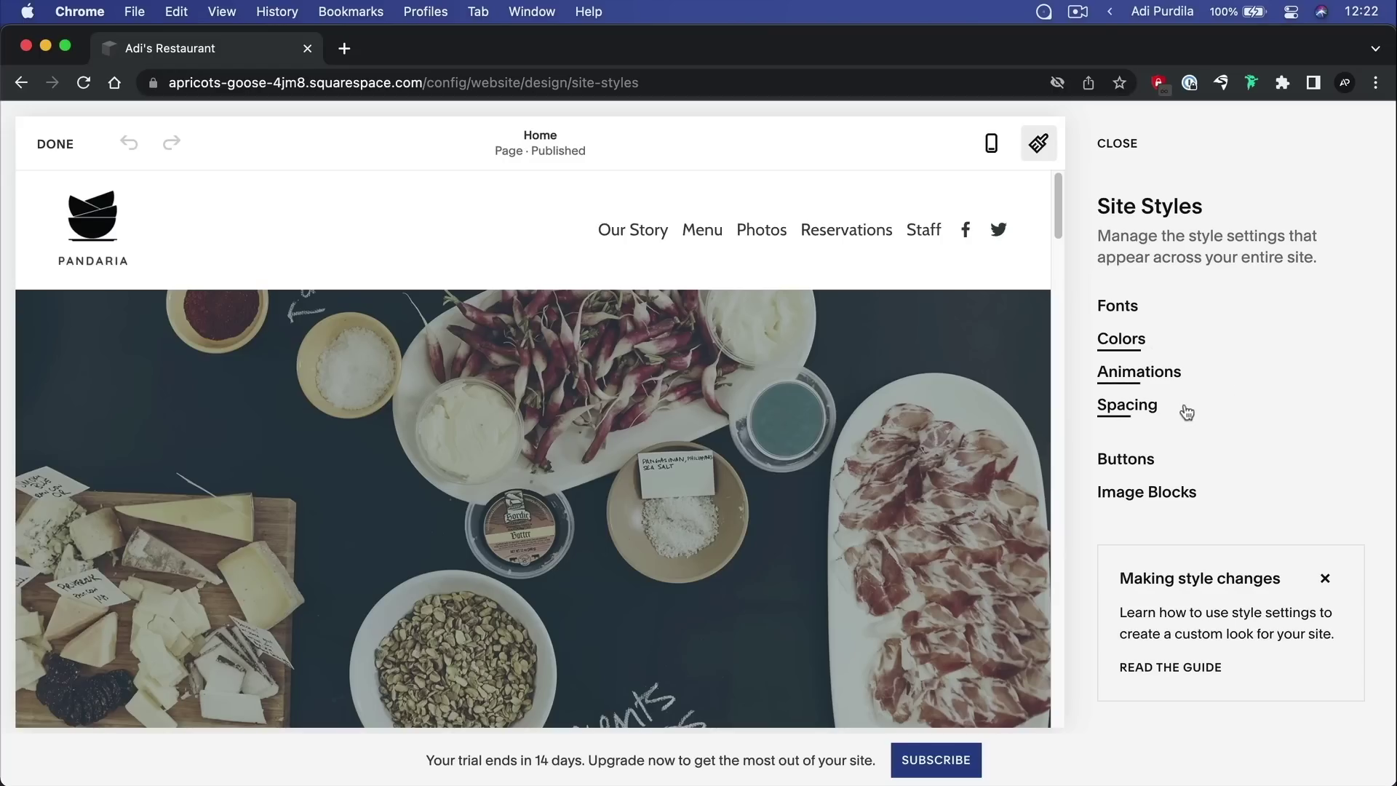
left_click(1176, 374)
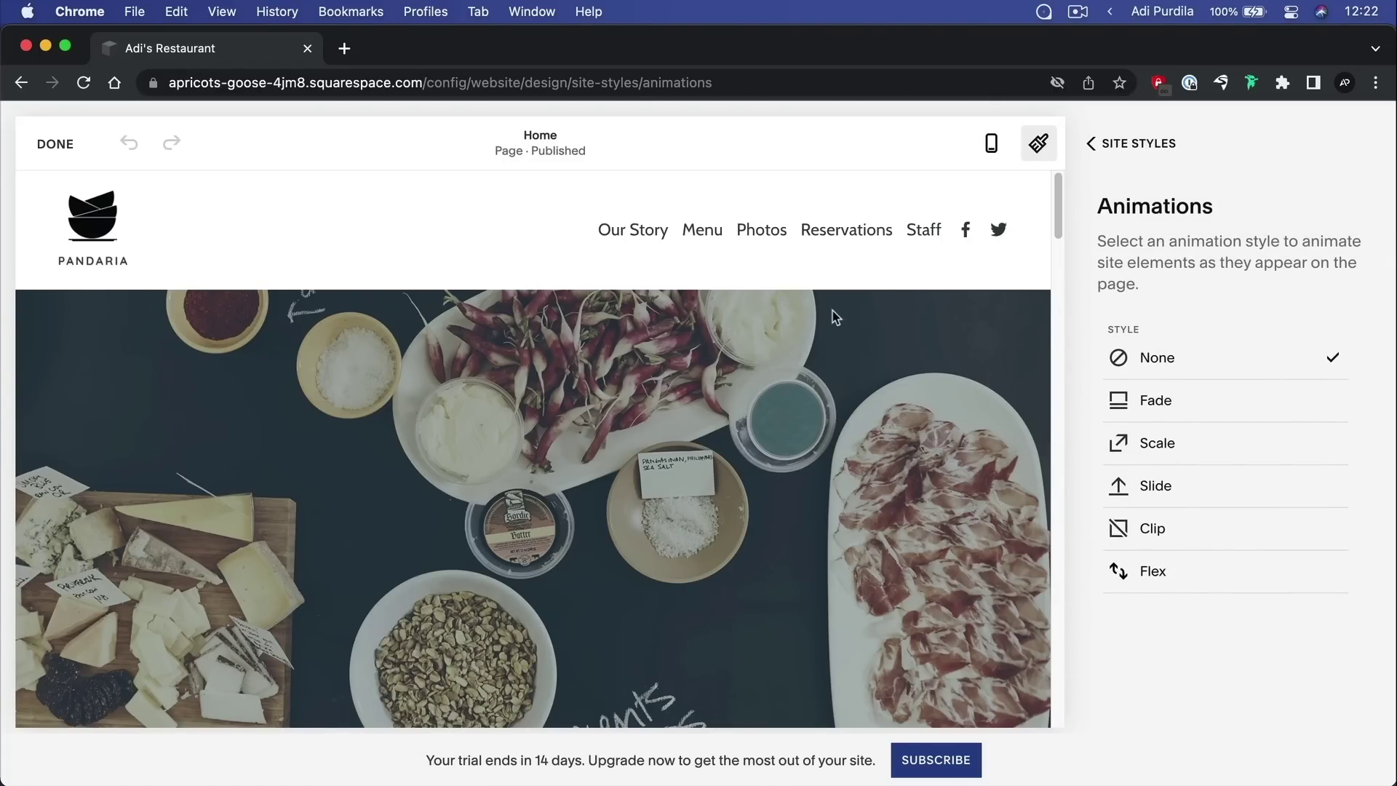
scroll(835, 317, "down", 10)
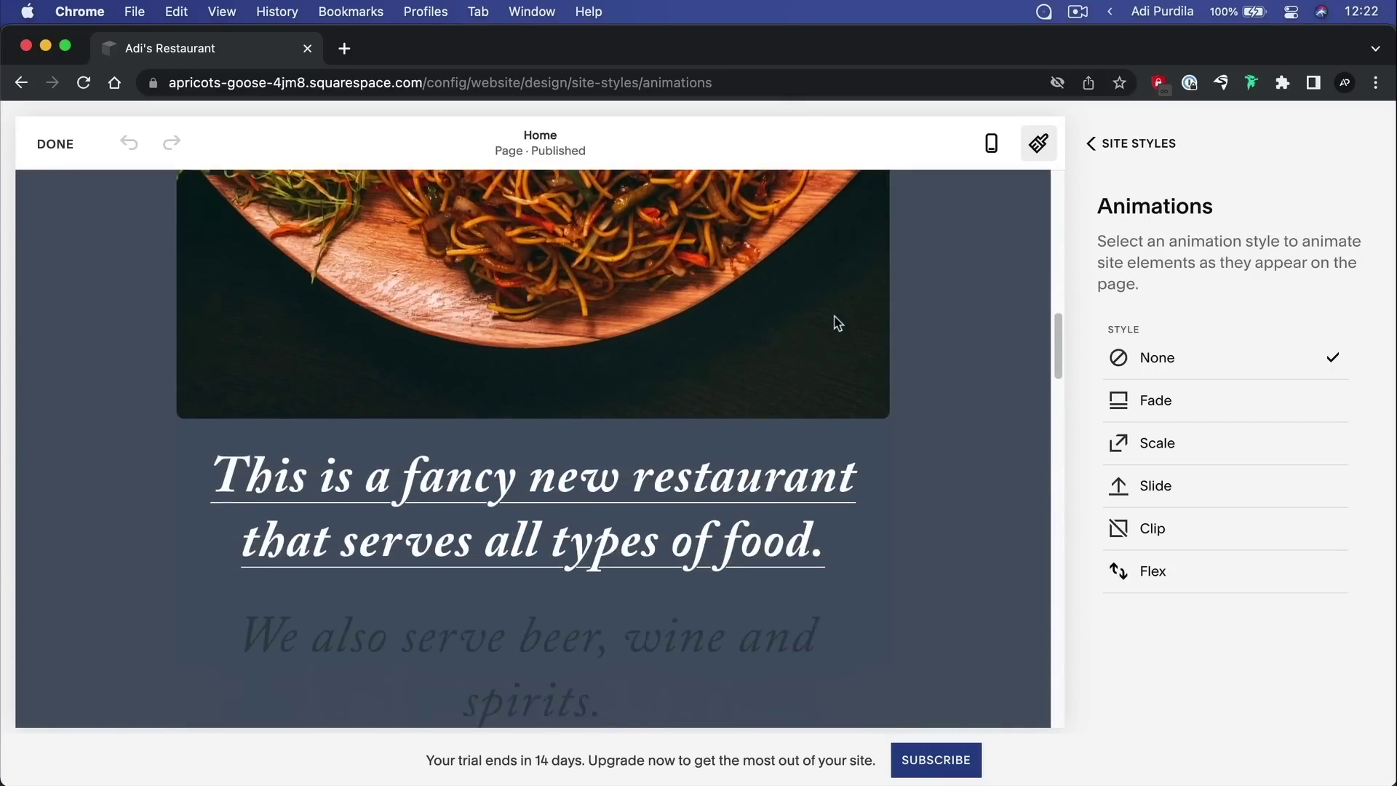
scroll(834, 319, "down", 5)
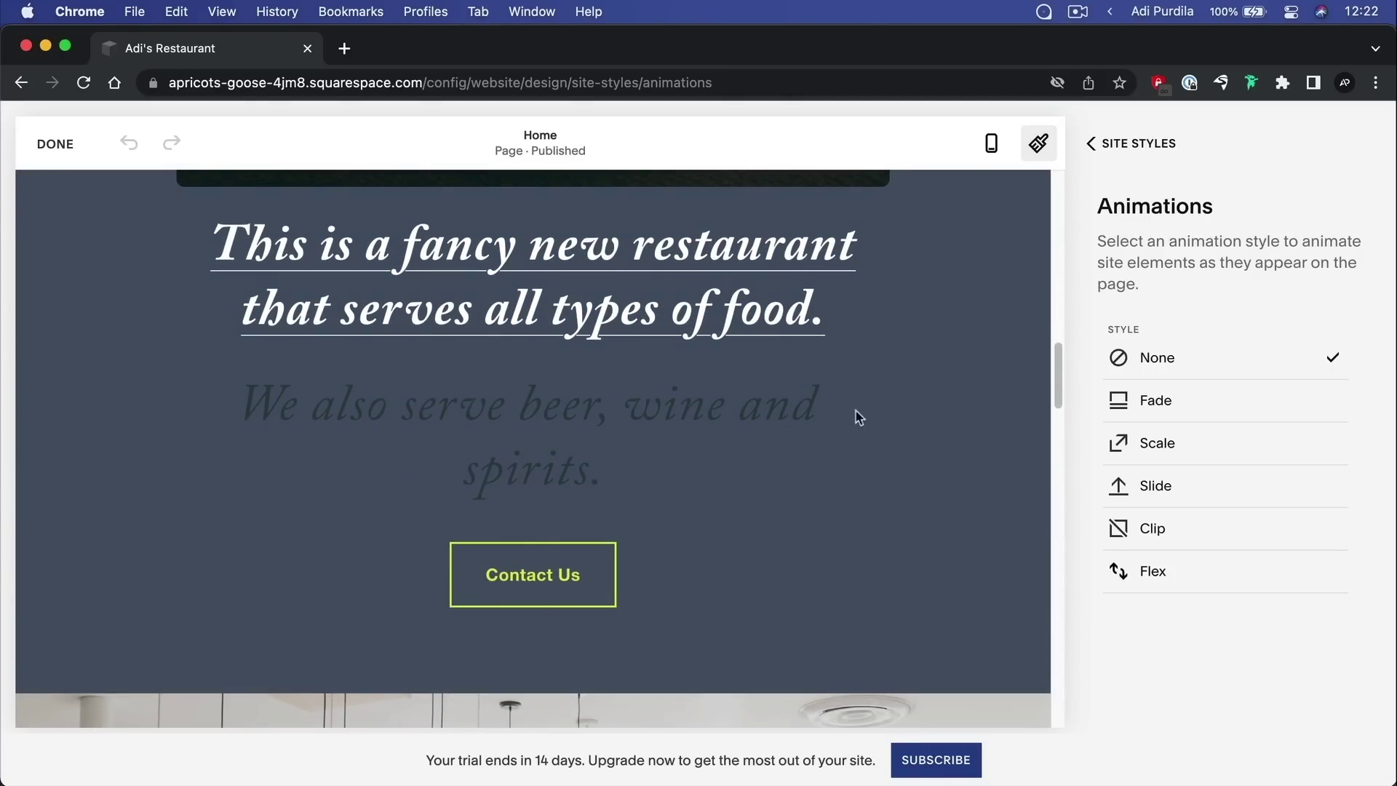
scroll(860, 417, "down", 20)
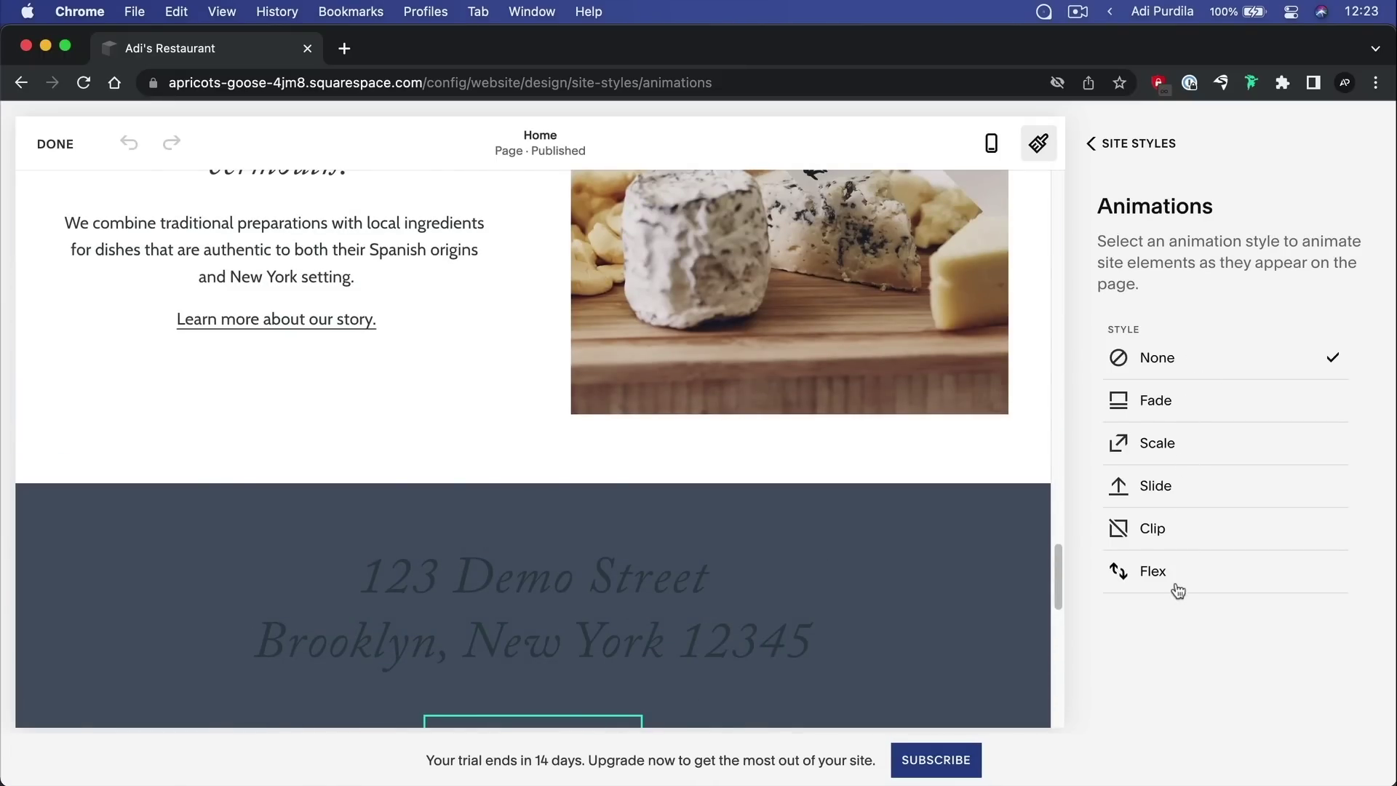
Set the site entrance animation to Scale at Slow speed
left_click(1283, 498)
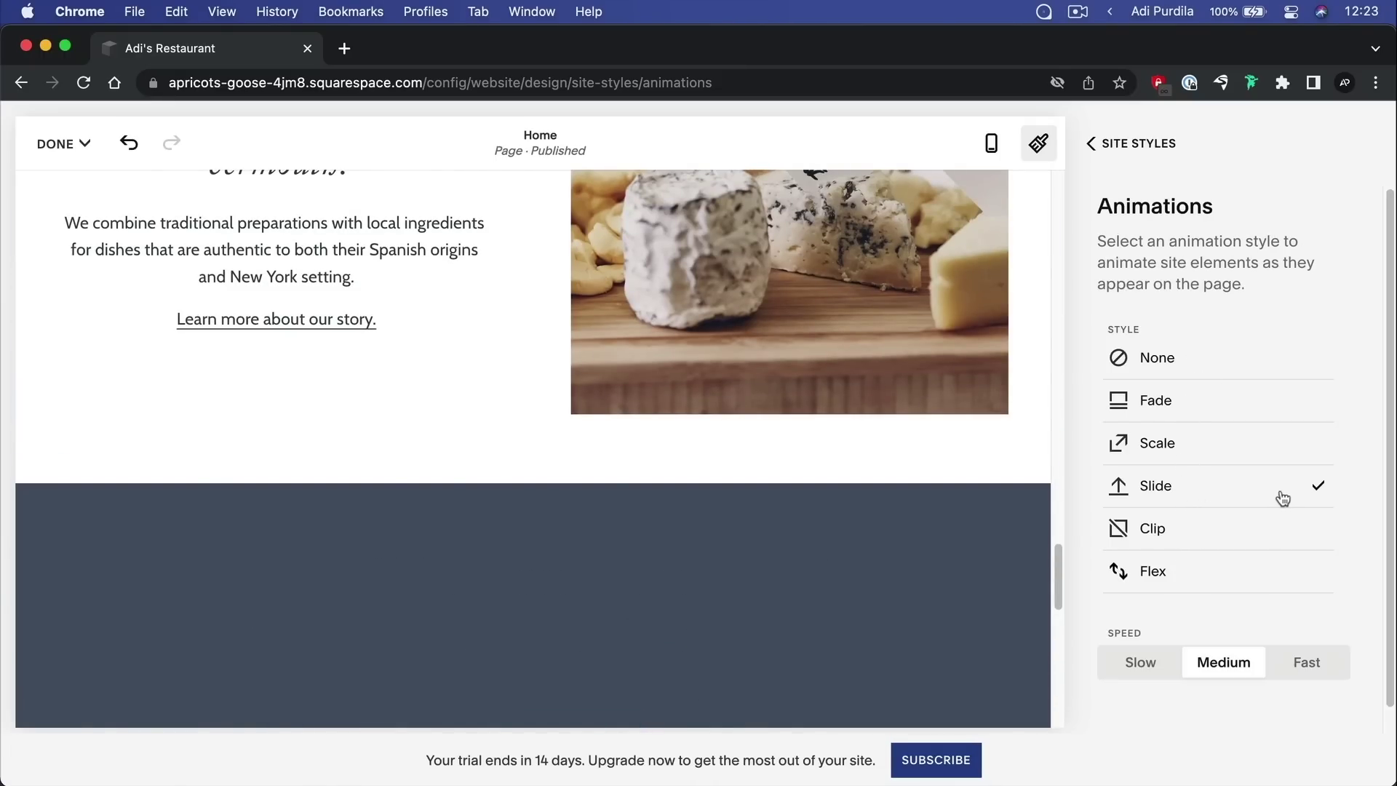
scroll(610, 338, "up", 10)
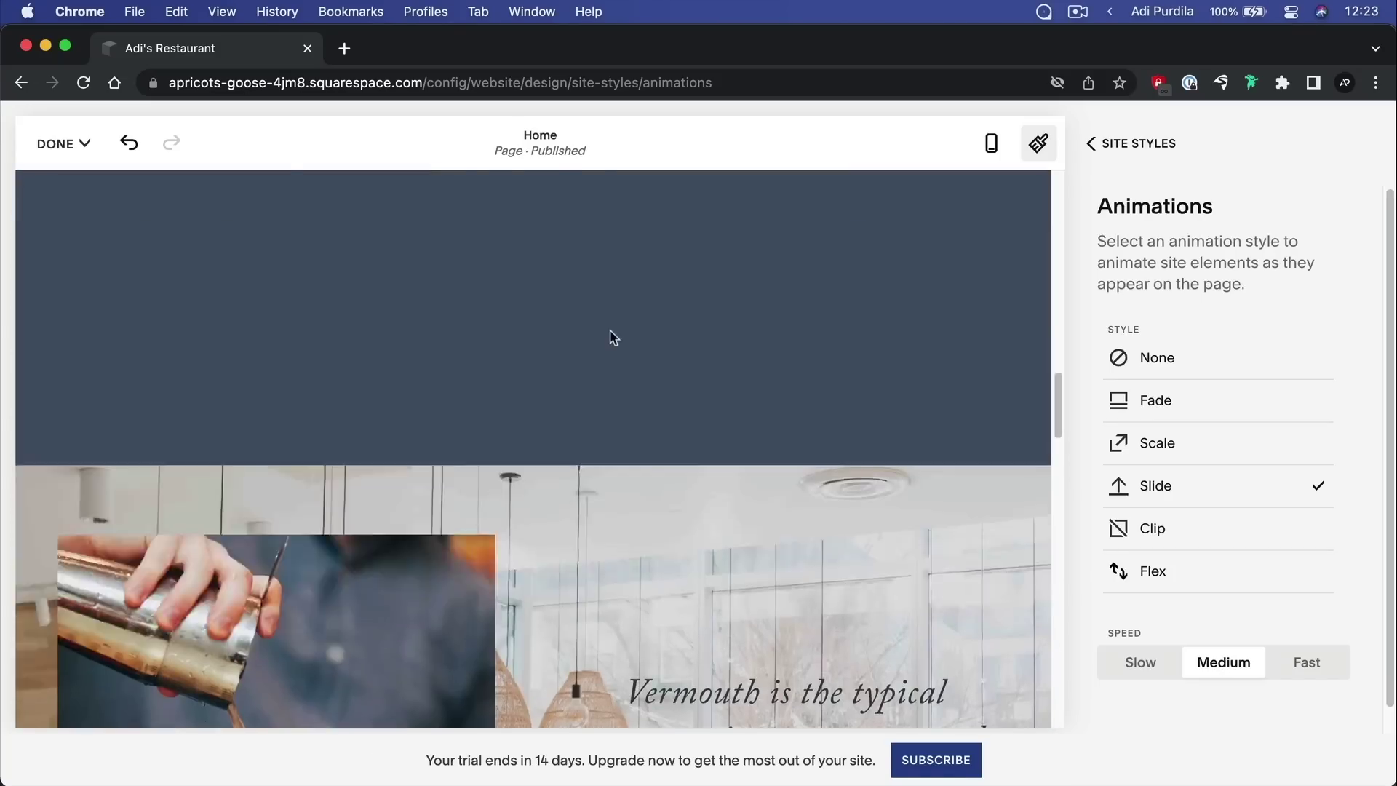
scroll(609, 337, "up", 10)
scroll(641, 301, "down", 15)
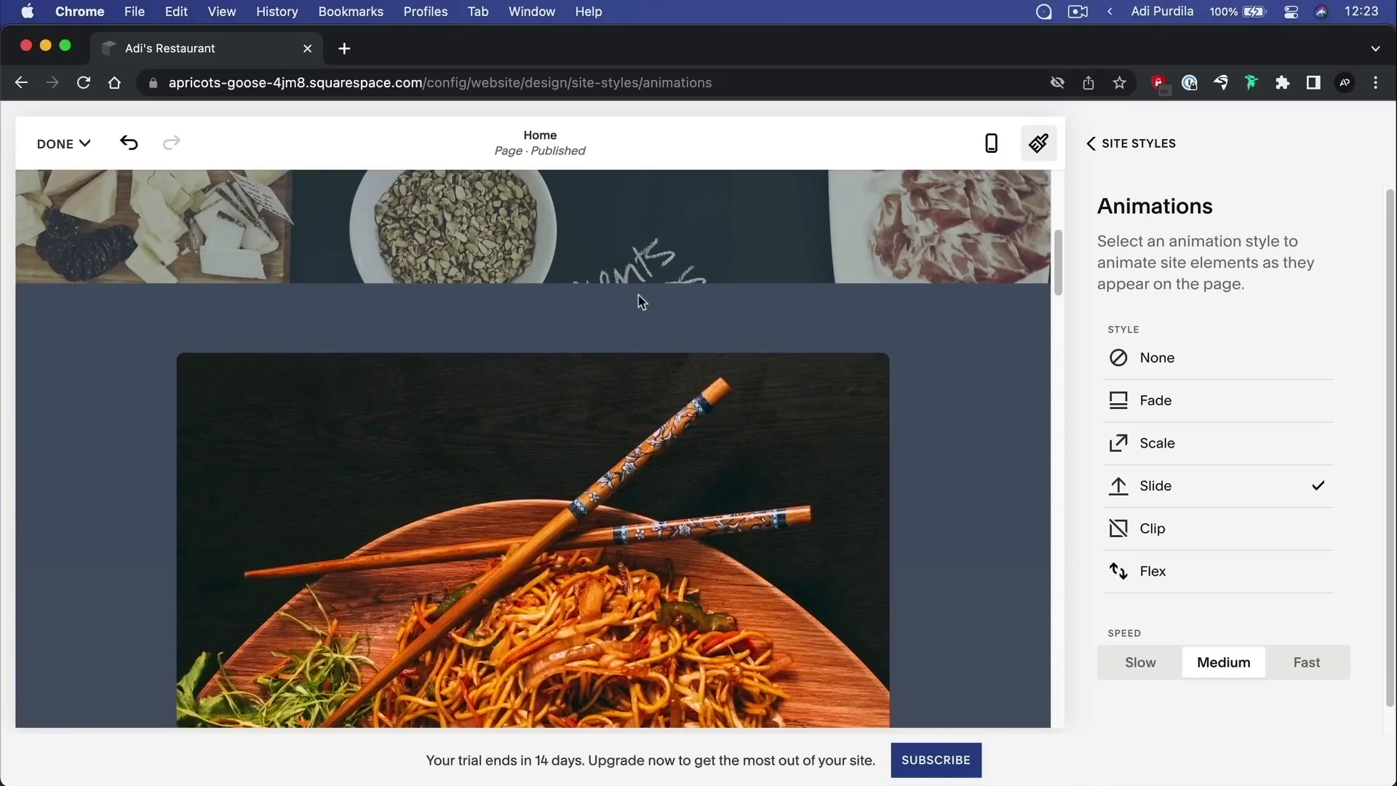
scroll(640, 302, "down", 20)
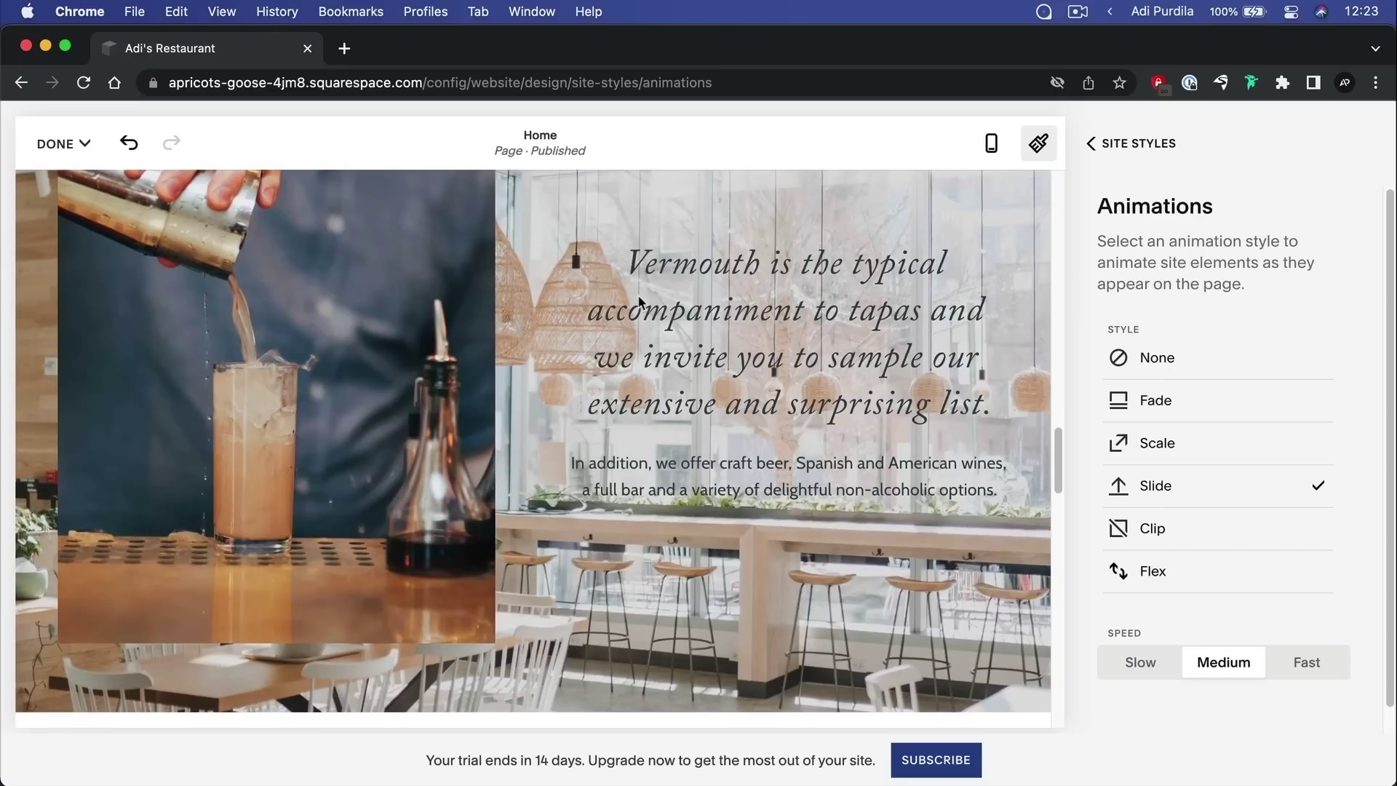
scroll(639, 304, "down", 5)
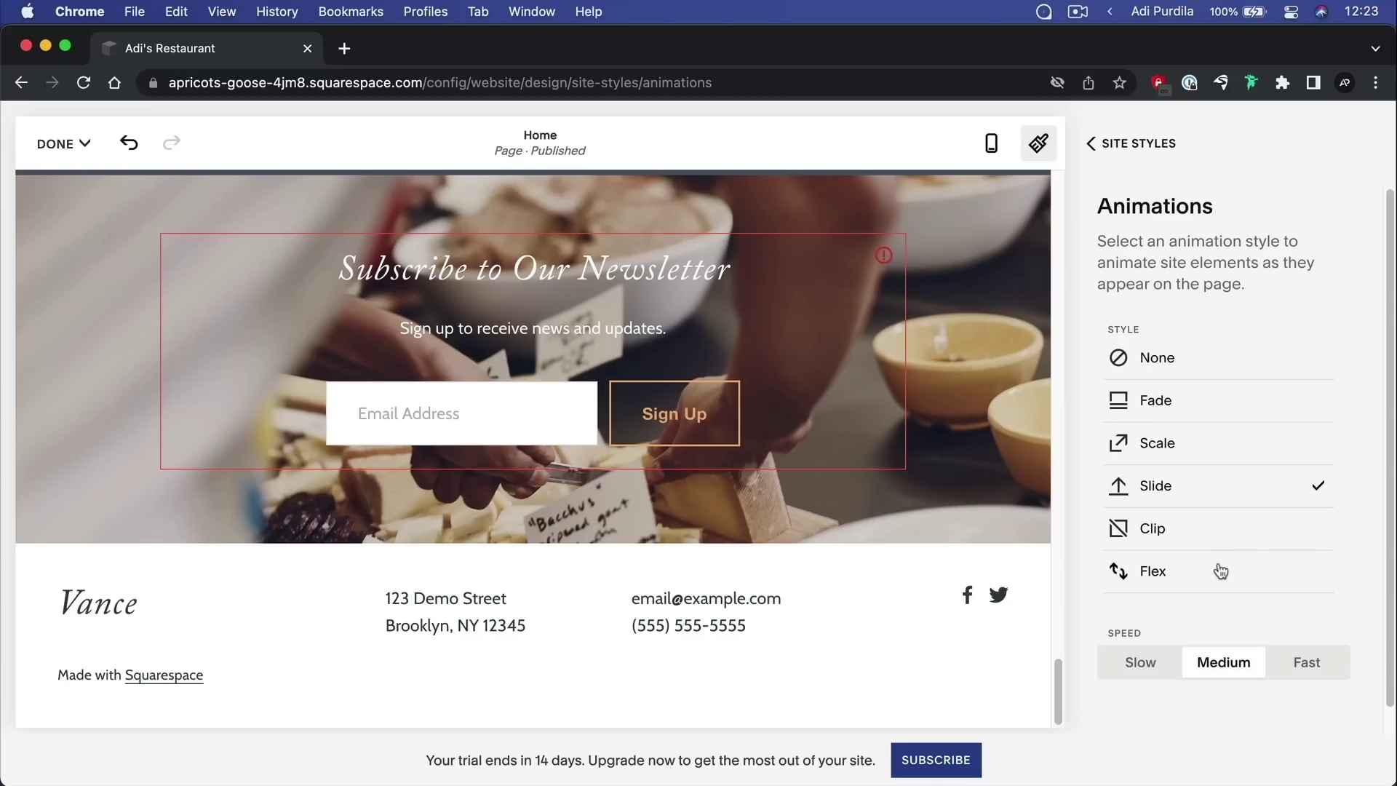
left_click(1142, 663)
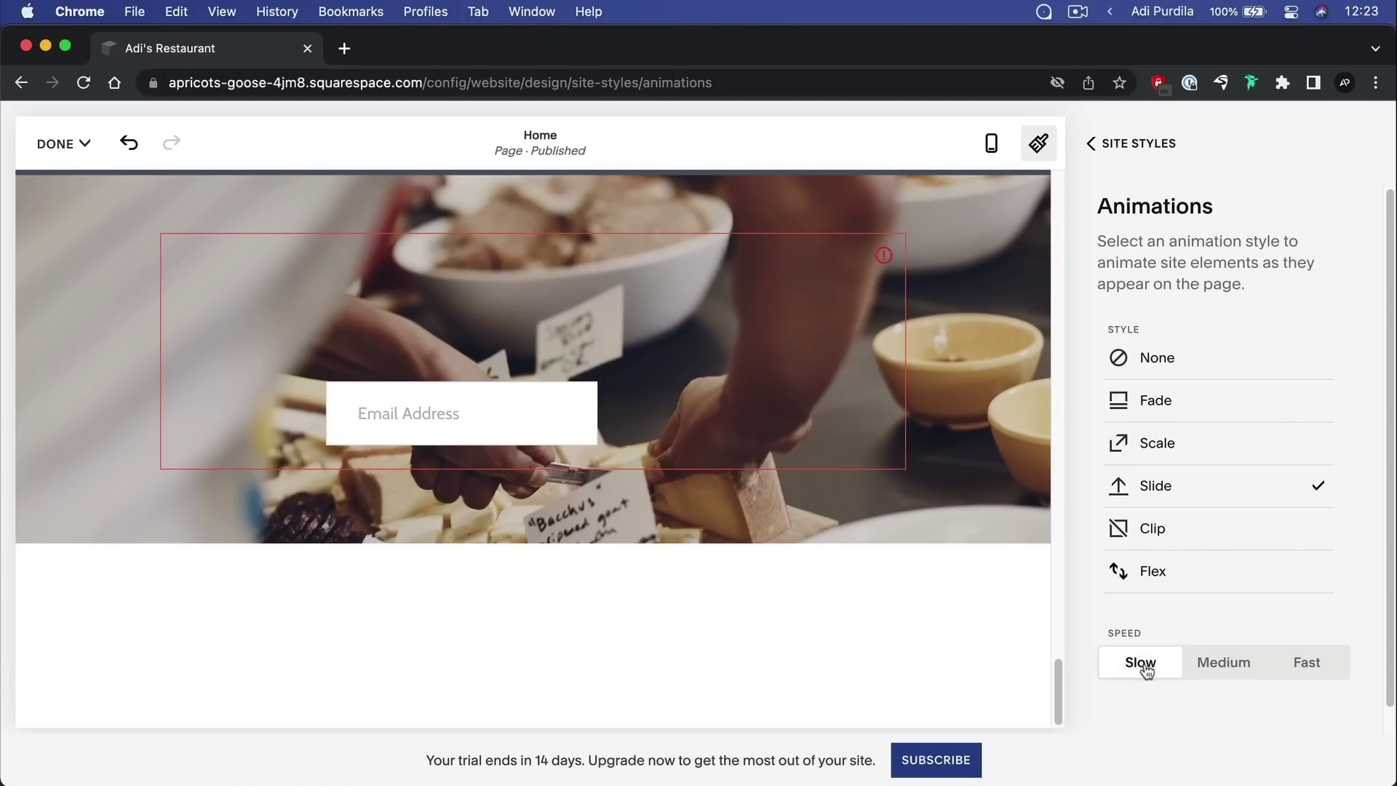
left_click(1177, 448)
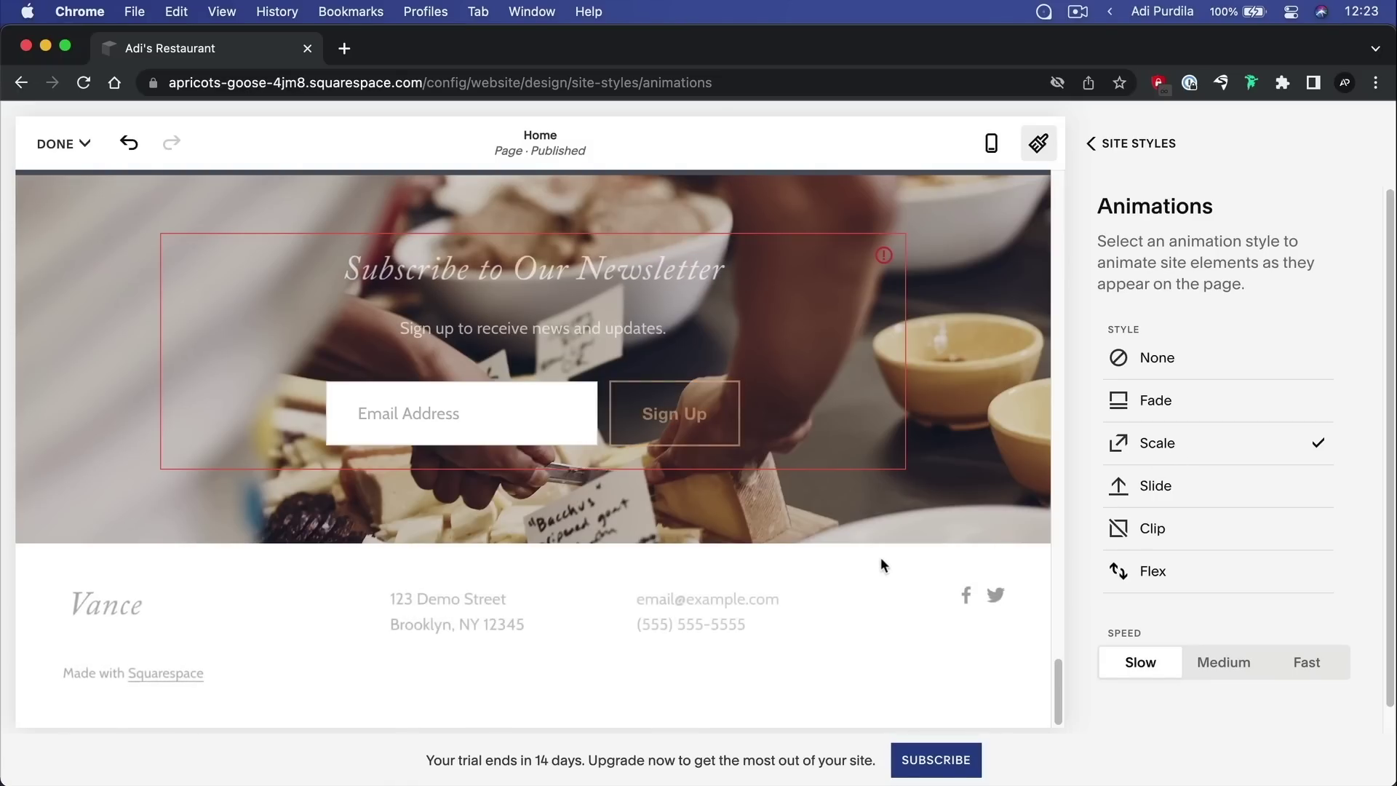
Scroll the preview to check the animation and return to the Site Styles list
scroll(880, 559, "up", 10)
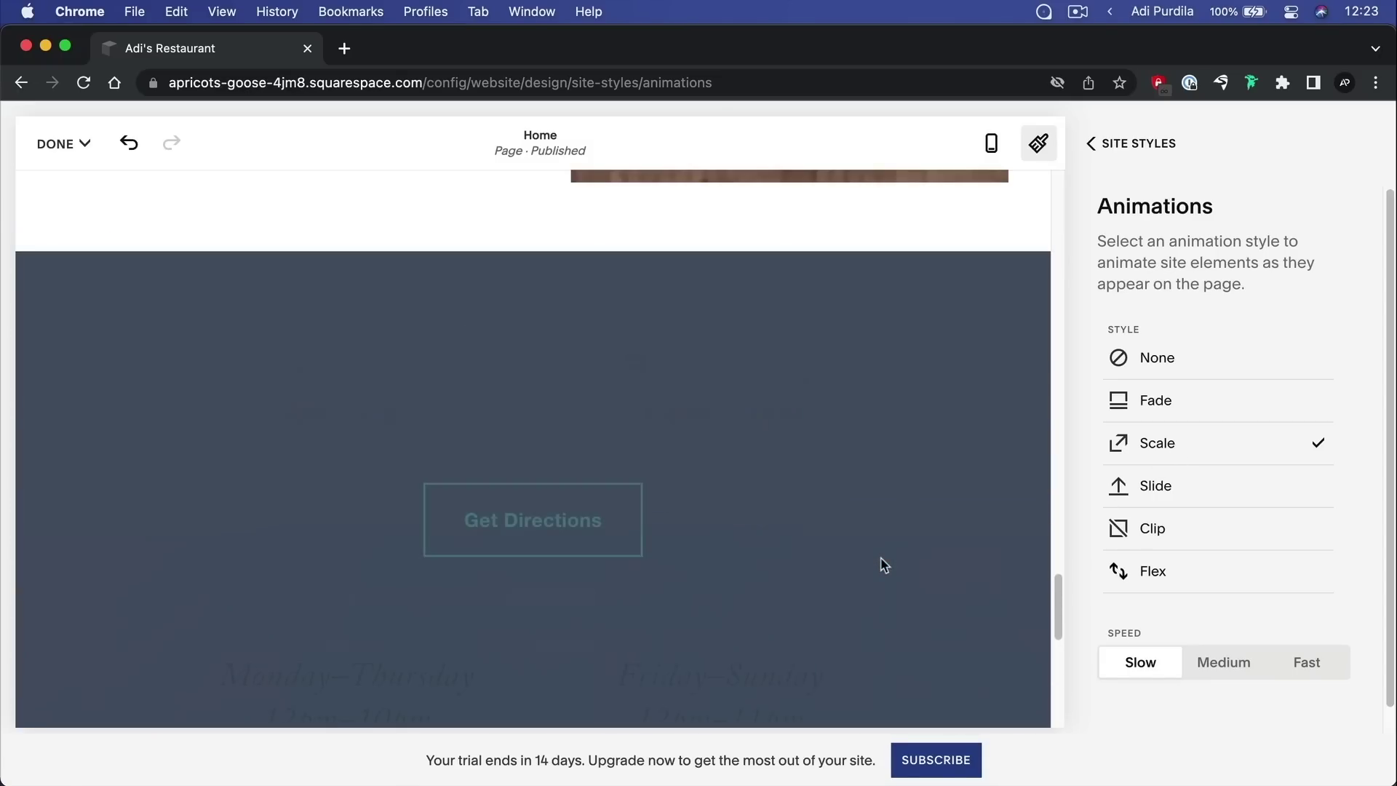
scroll(884, 566, "up", 6)
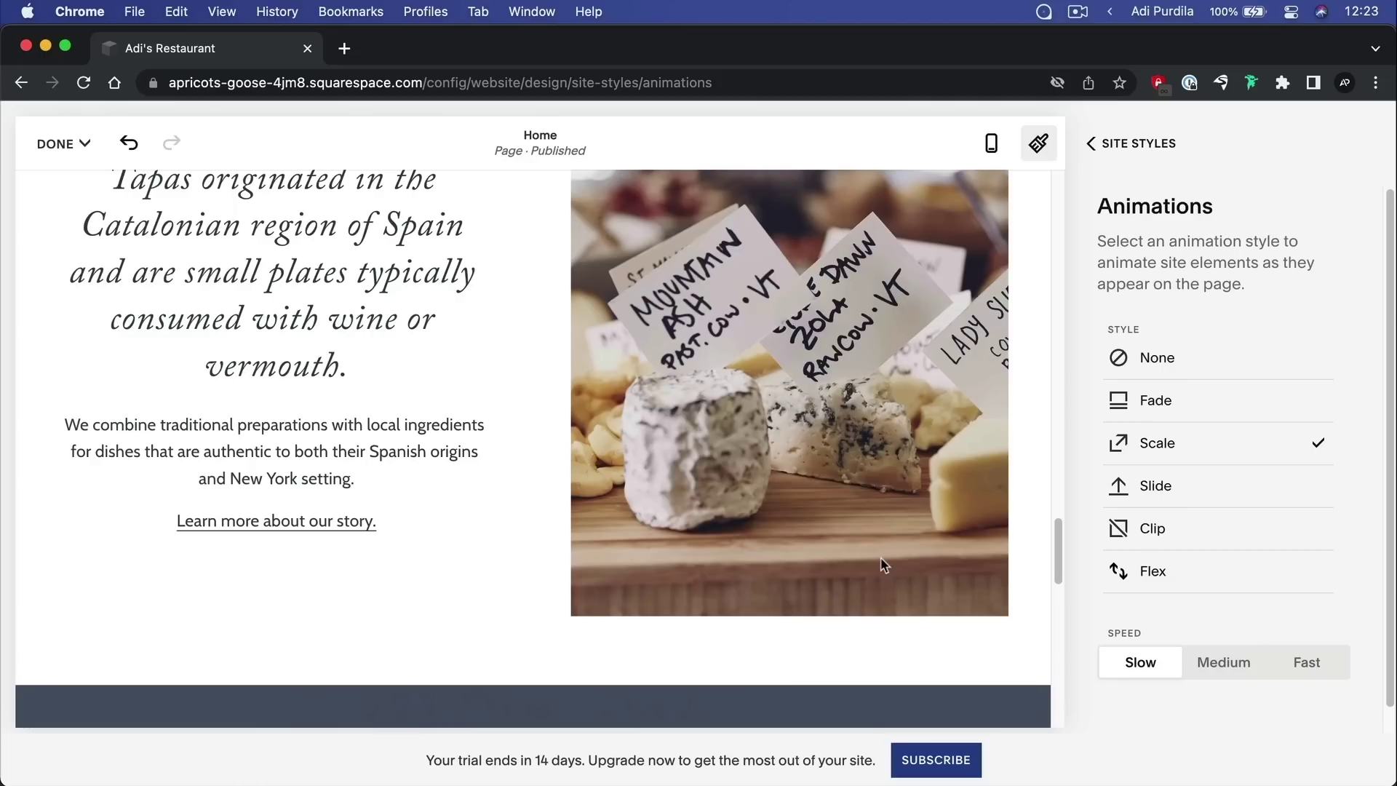
scroll(882, 561, "up", 10)
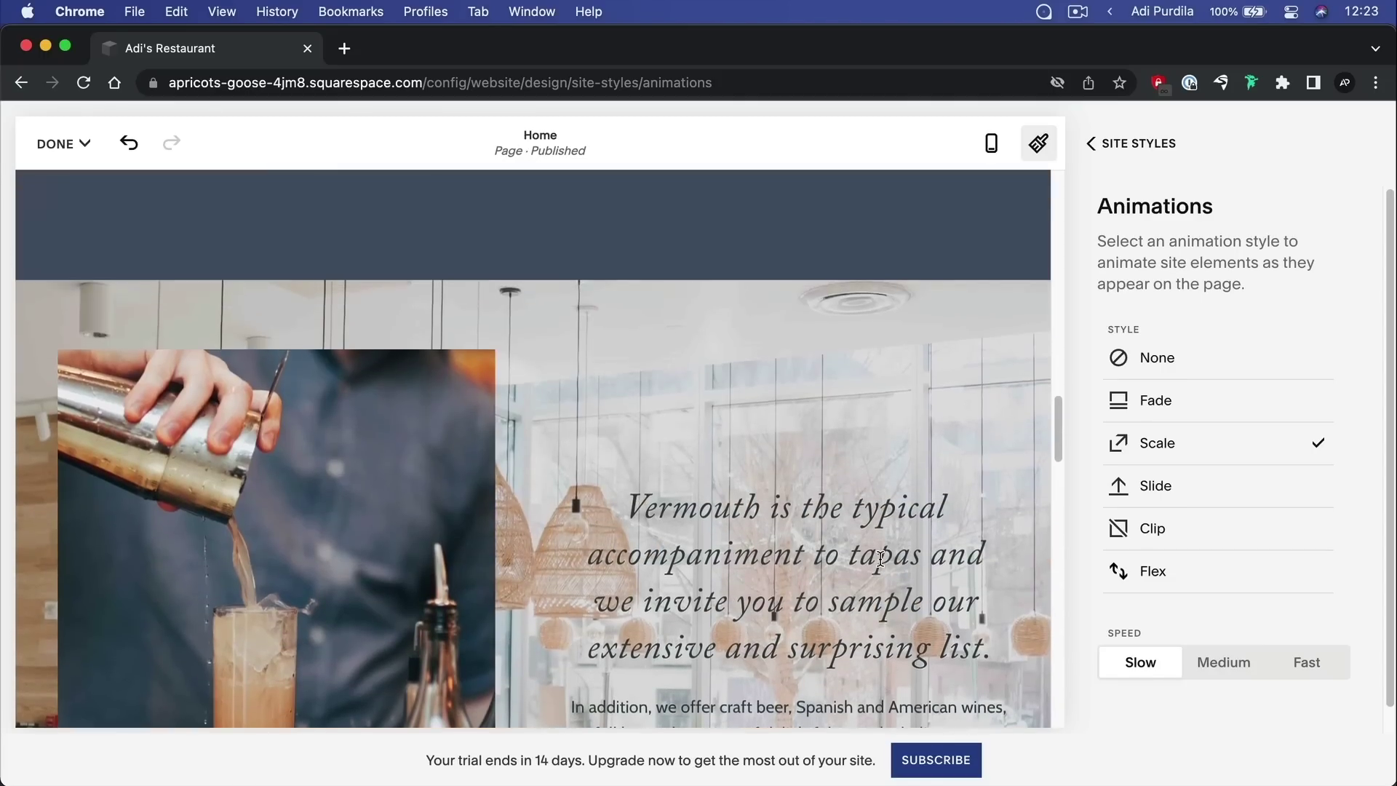
scroll(882, 562, "up", 5)
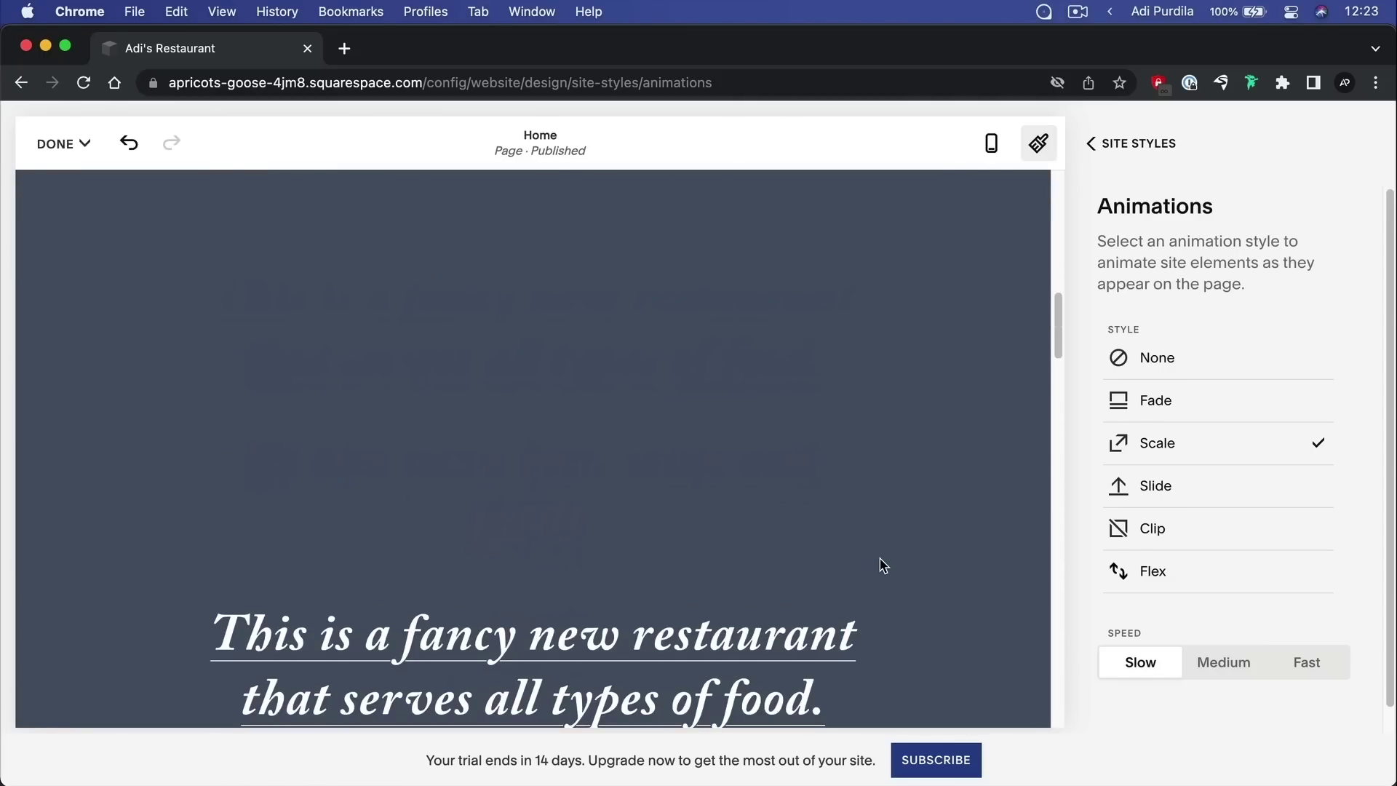
scroll(884, 566, "up", 5)
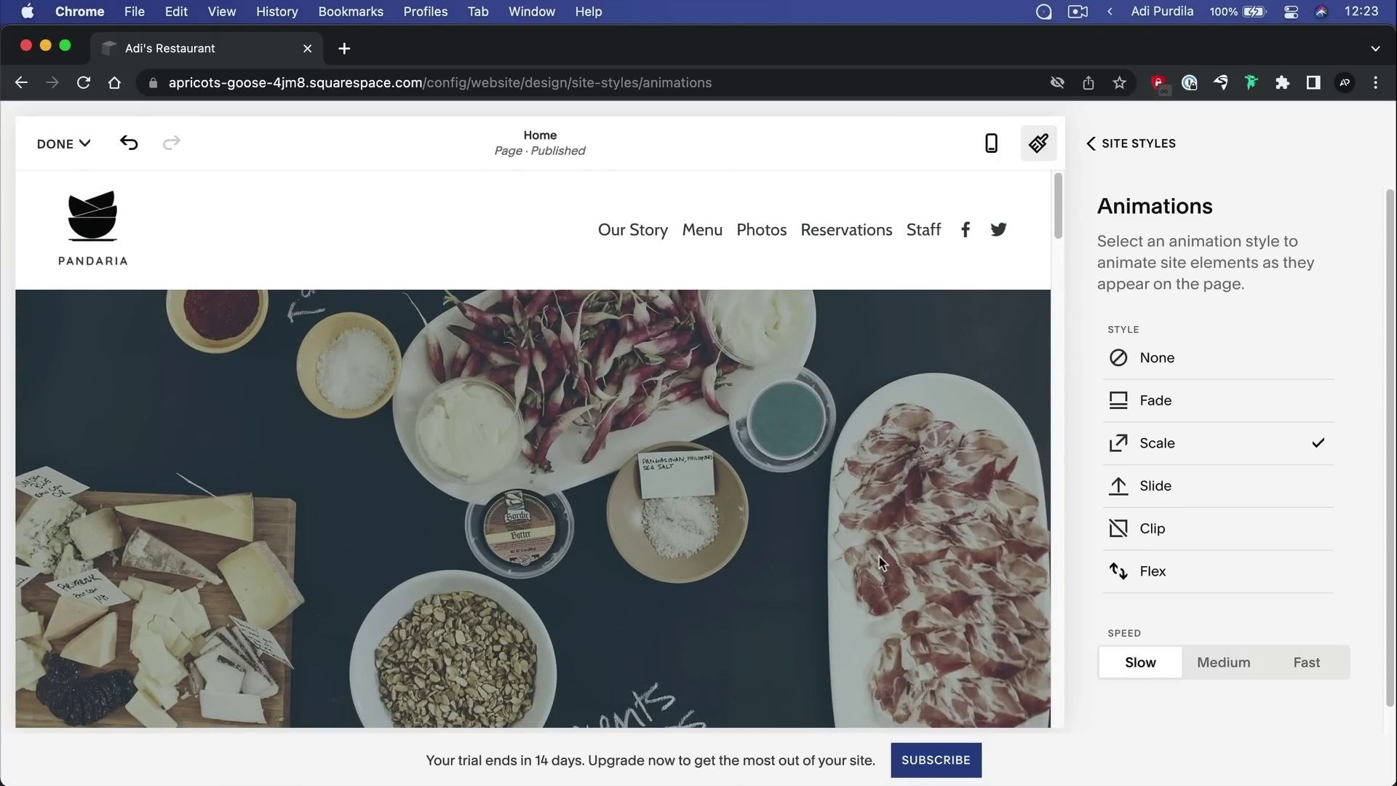
left_click(1113, 144)
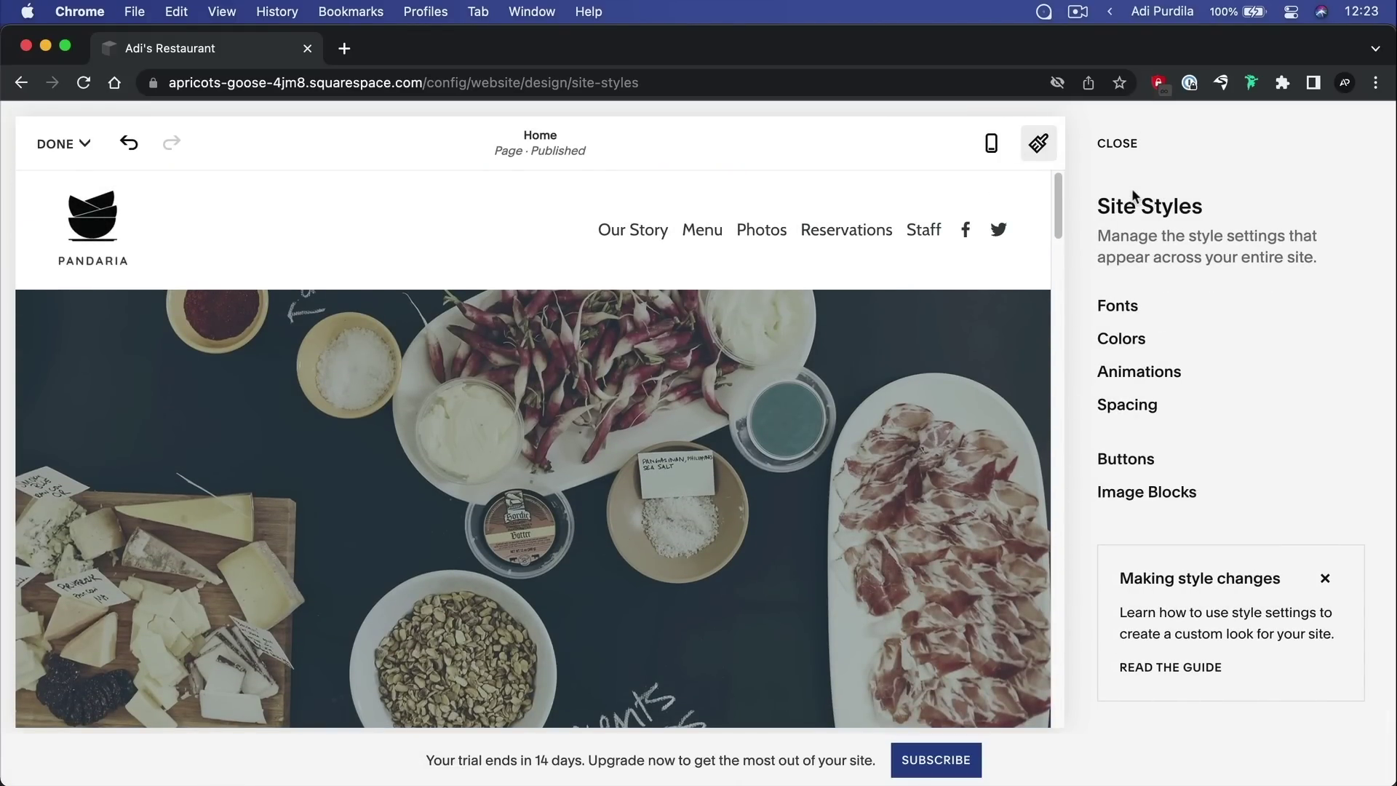
Try different Page Width and Site Margin values in Spacing, including about 970px
left_click(1124, 407)
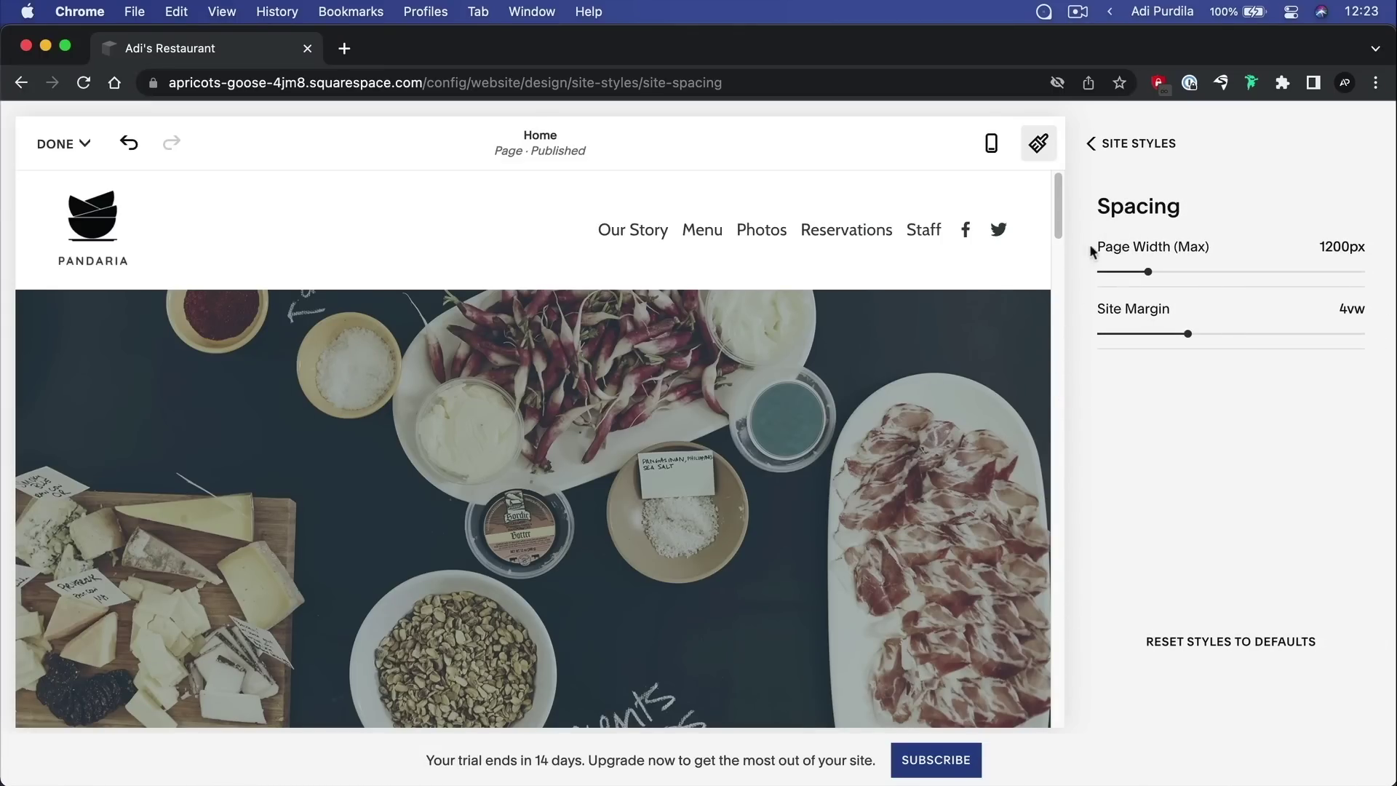
scroll(547, 299, "down", 5)
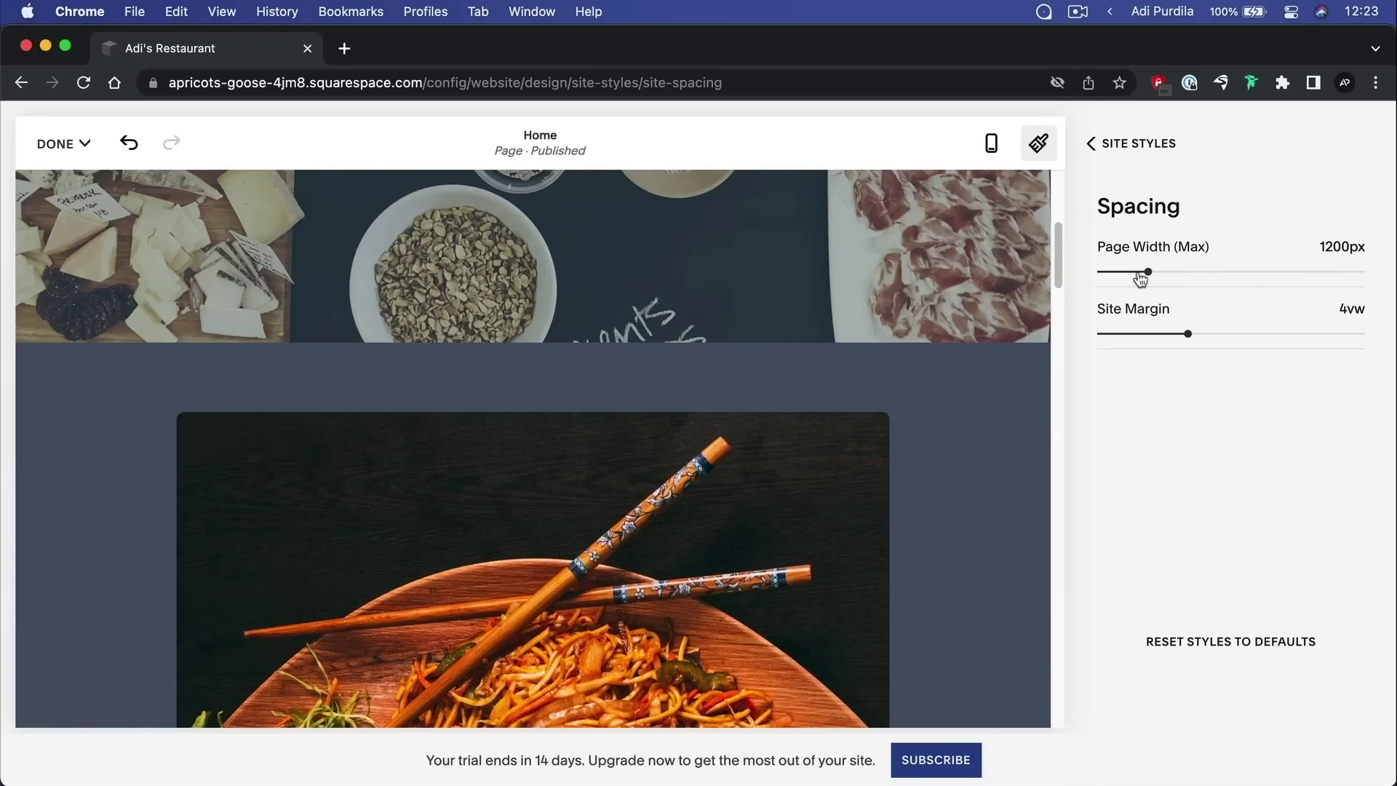
mouse_move(1148, 271)
left_mouse_down()
mouse_move(1104, 272)
mouse_move(1122, 272)
left_mouse_up()
scroll(825, 363, "down", 15)
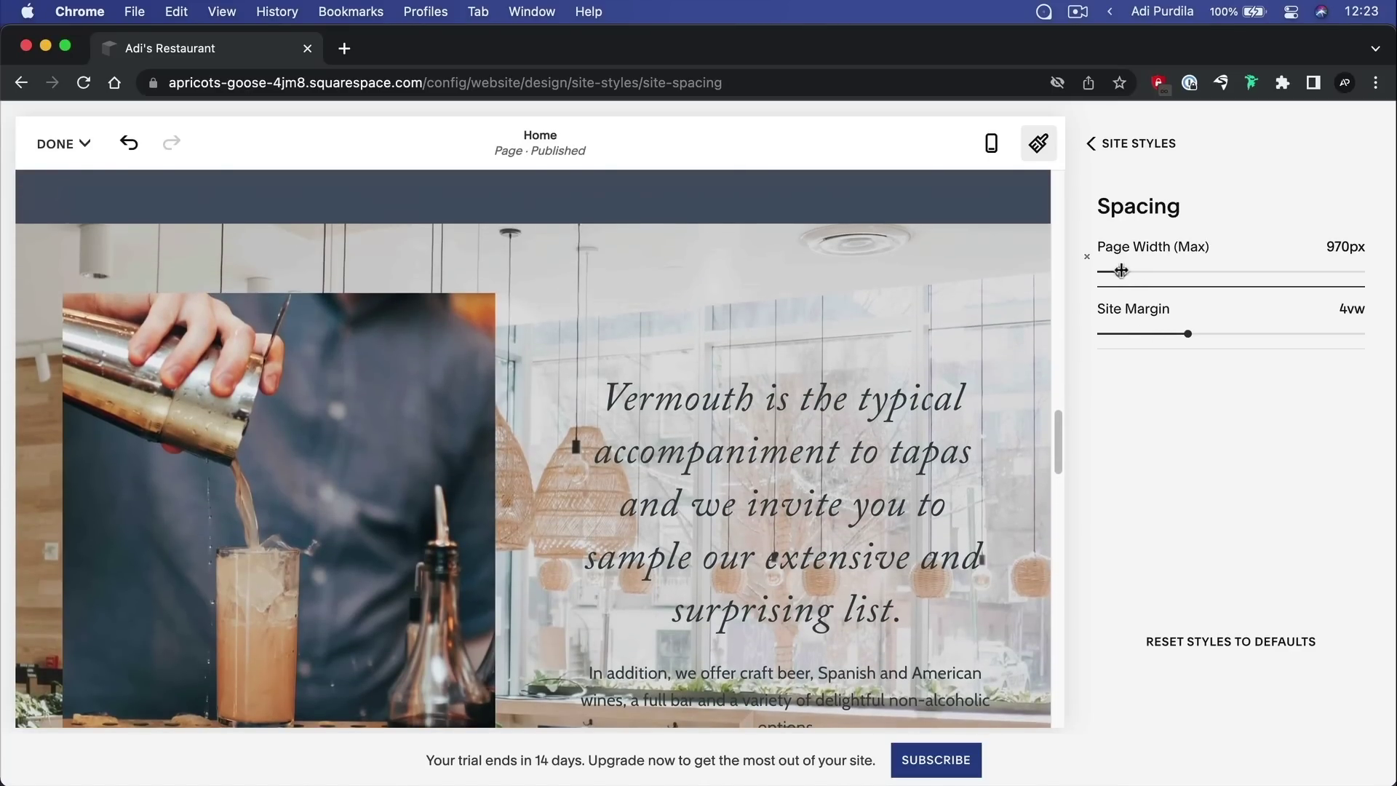
left_click_drag(1121, 272, 1113, 271)
left_click_drag(1108, 272, 1184, 273)
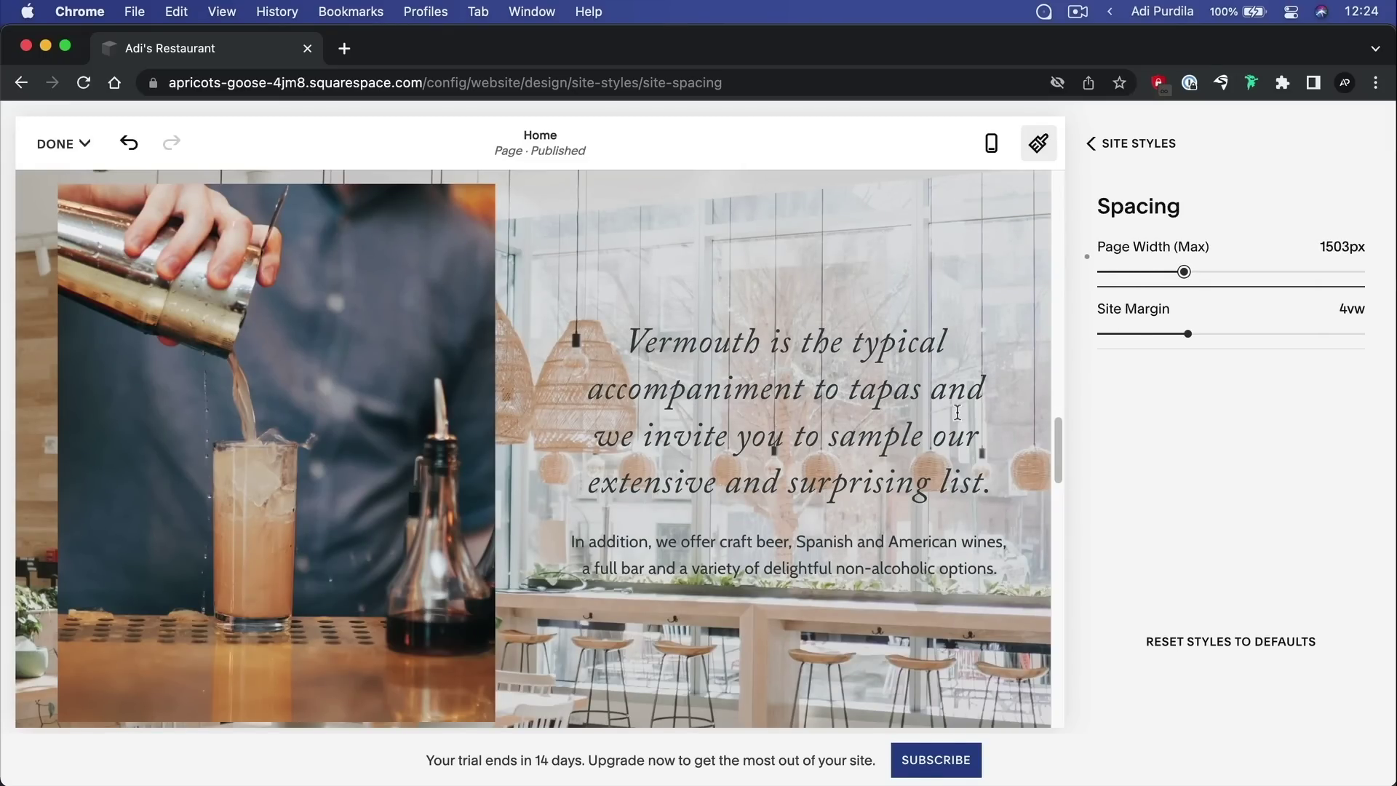
scroll(486, 329, "up", 3)
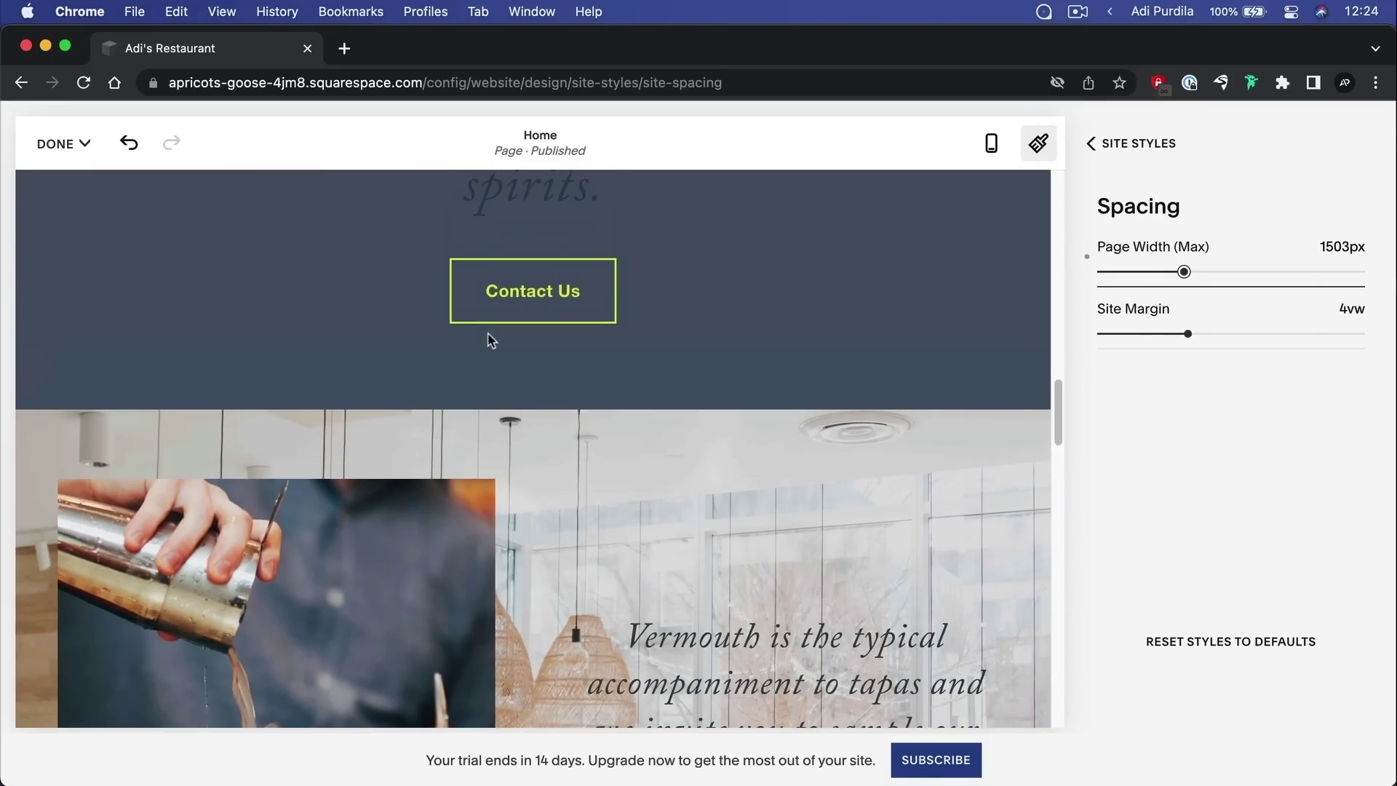
mouse_move(1193, 325)
left_mouse_down()
mouse_move(1144, 329)
mouse_move(1229, 325)
mouse_move(1163, 331)
mouse_move(1184, 335)
left_mouse_up()
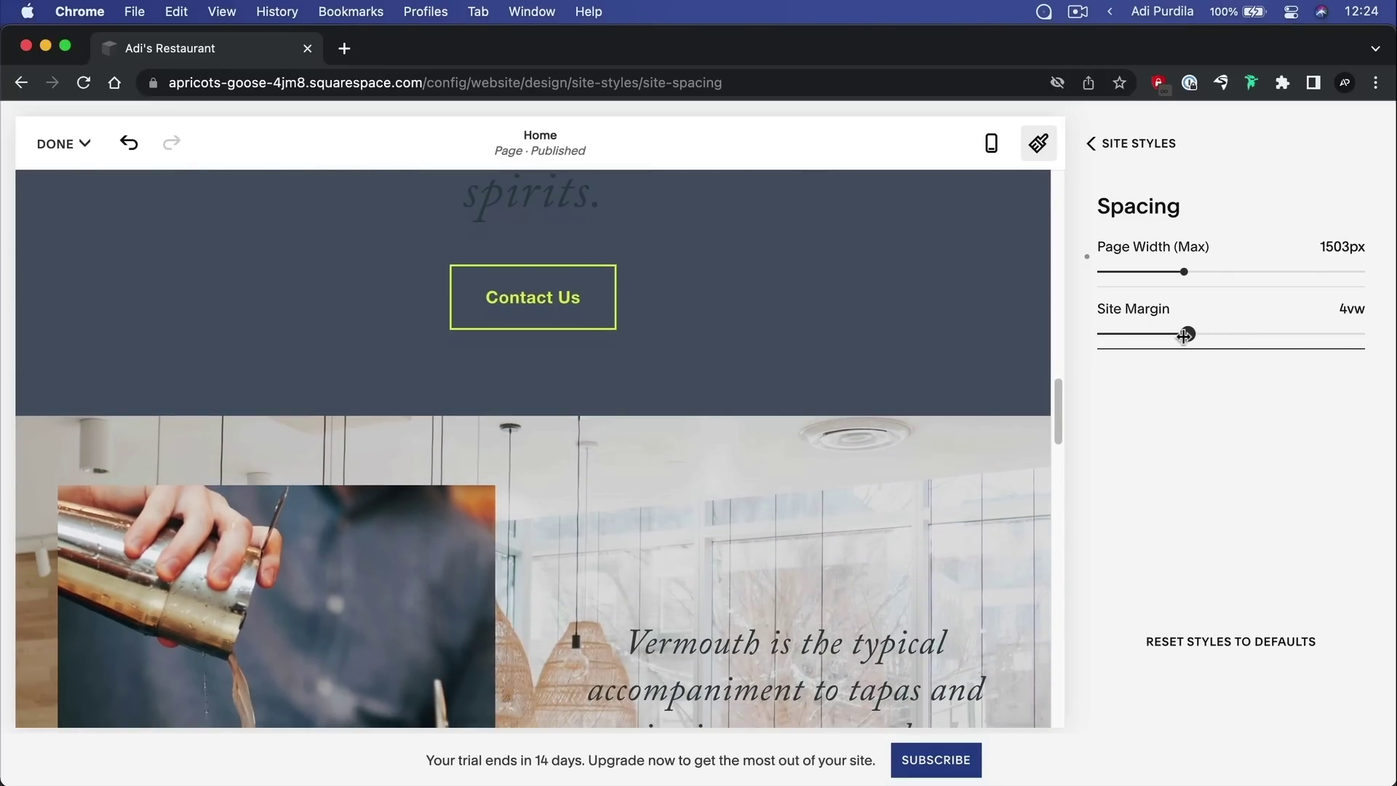
Reset all site styles to the template defaults and return to the Site Styles list
left_click(1205, 642)
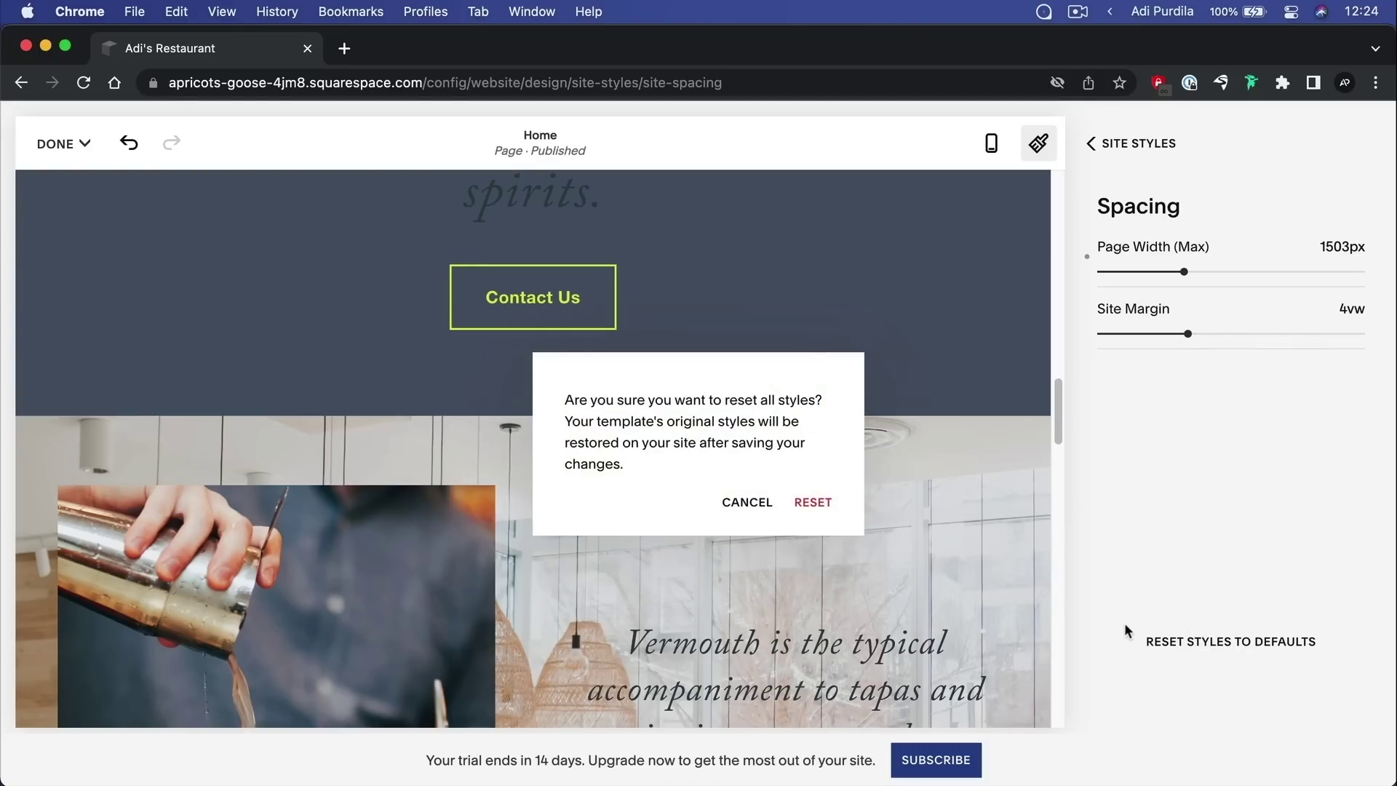
left_click(824, 504)
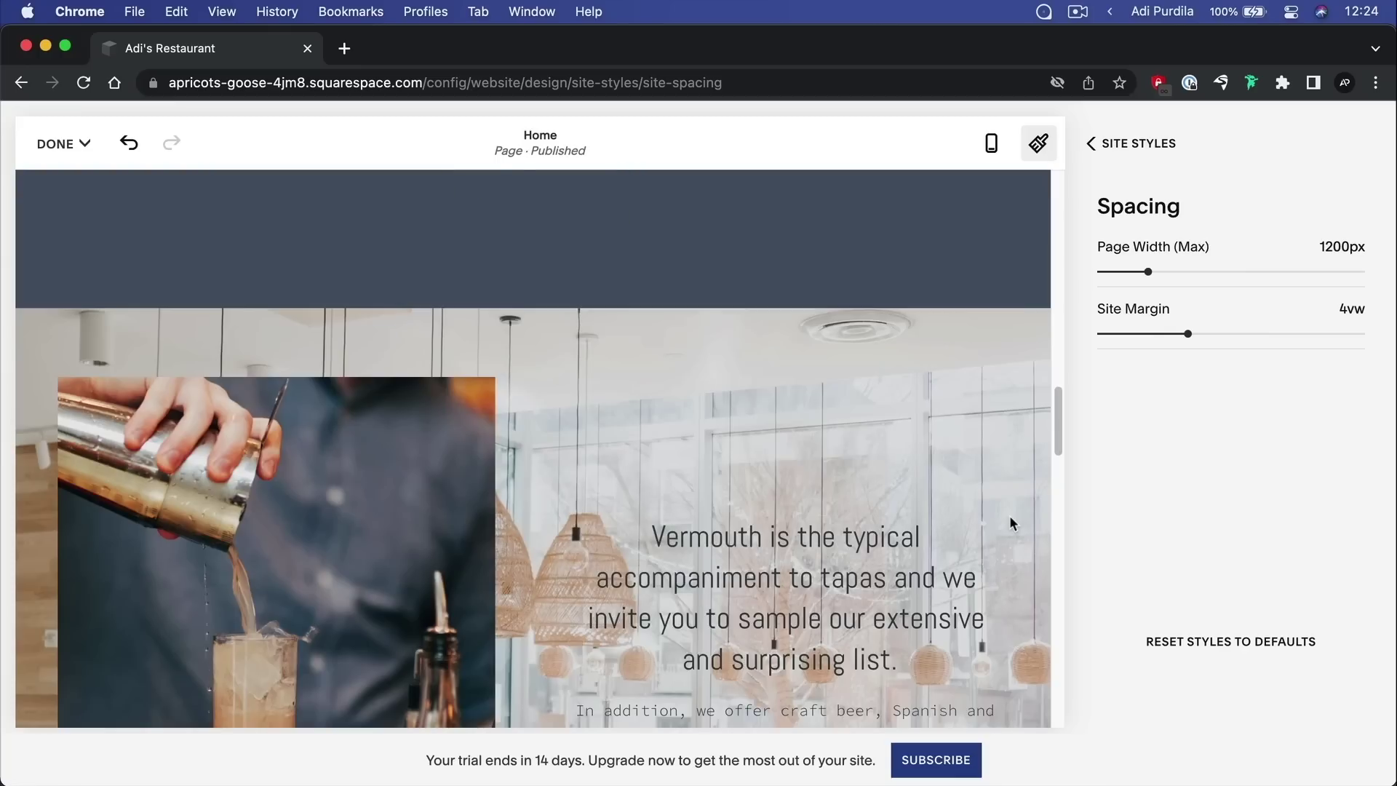
left_click(1119, 144)
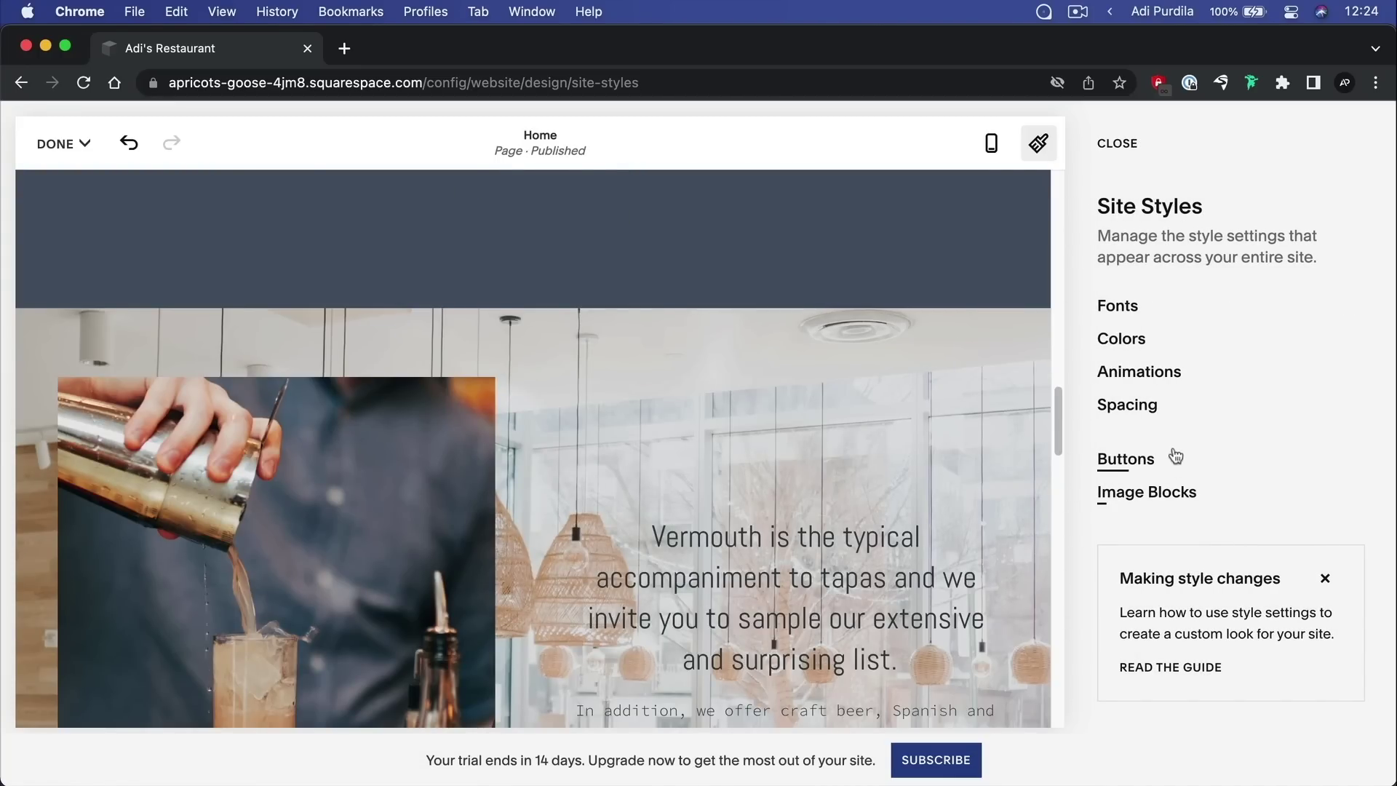
Change the primary button text font from Source Code Pro to Cabin, 400, 1rem
left_click(1150, 460)
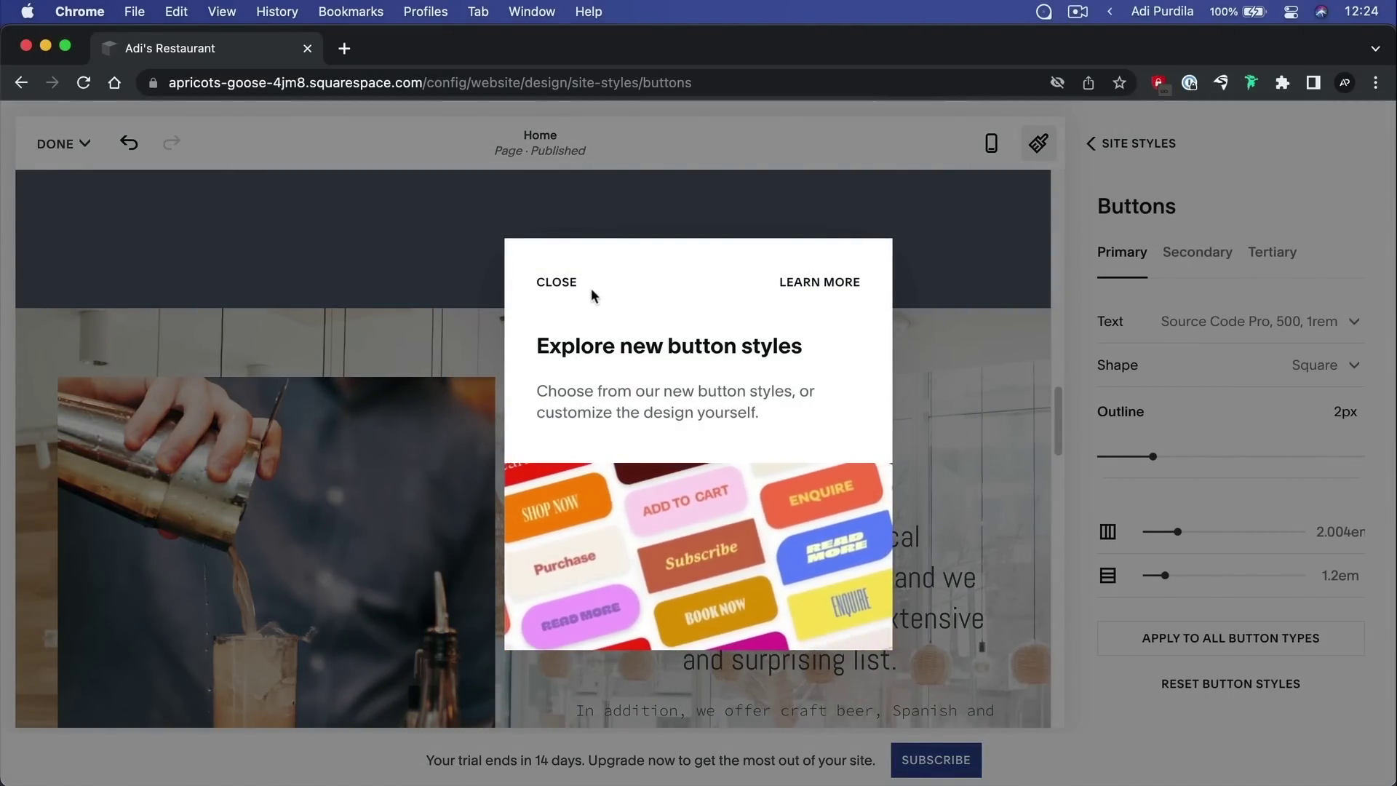
left_click(968, 350)
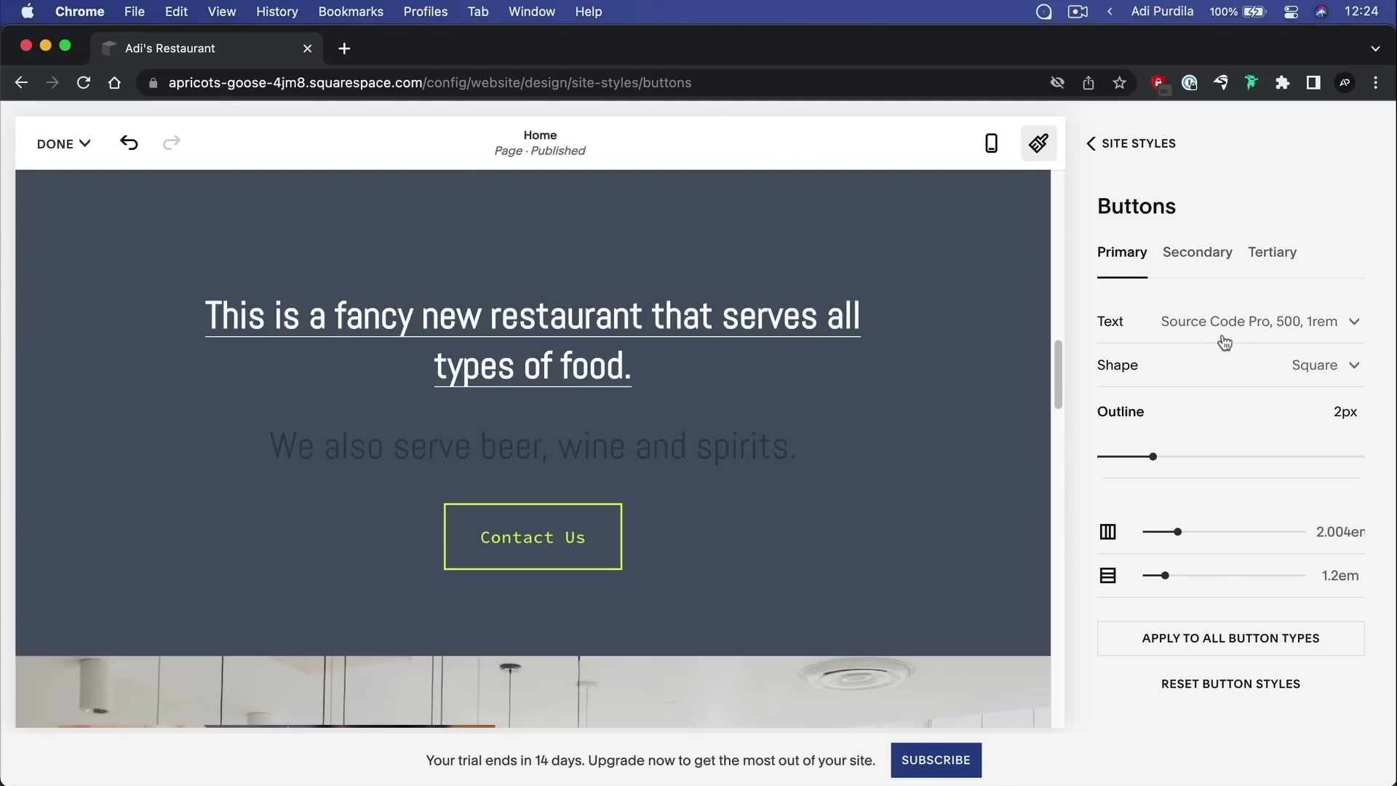
left_click(1242, 320)
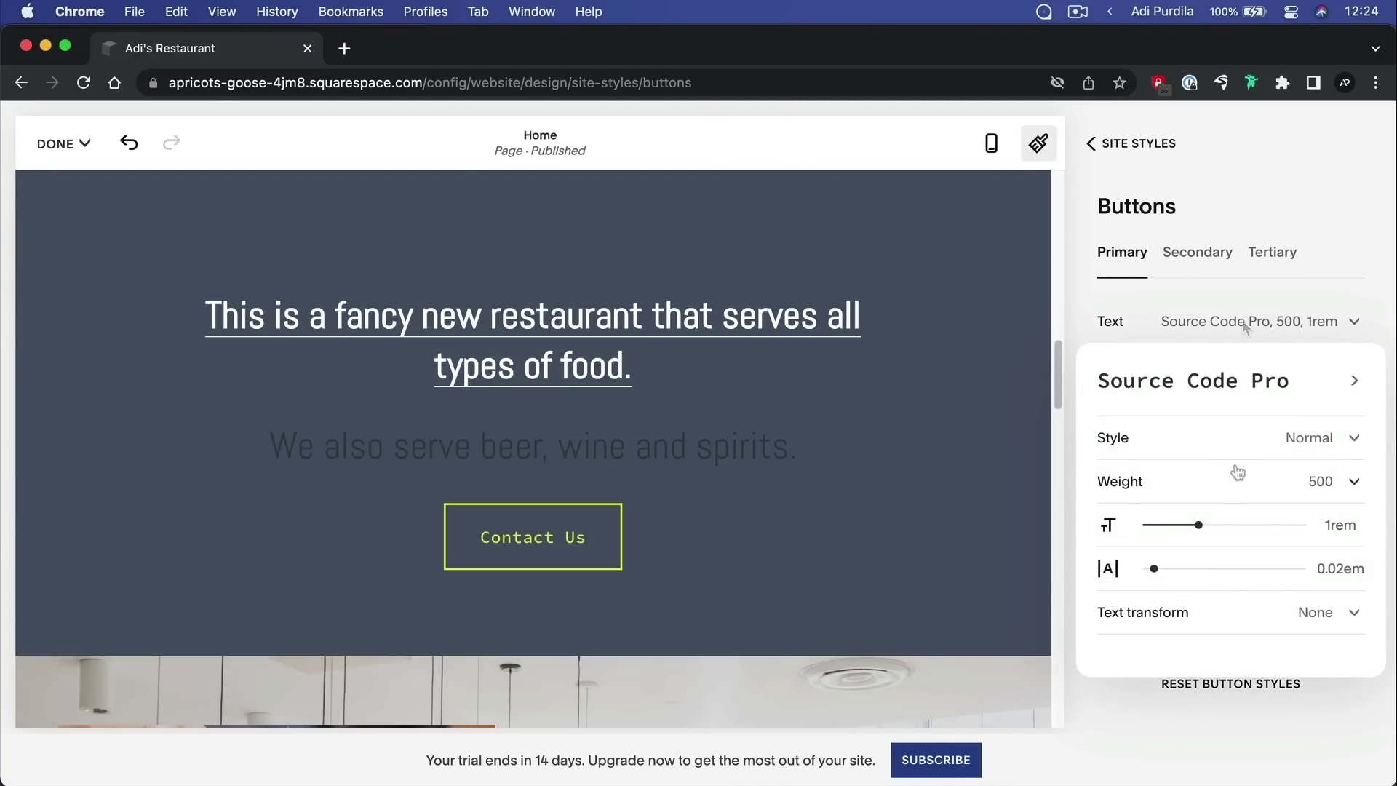
left_click(1257, 380)
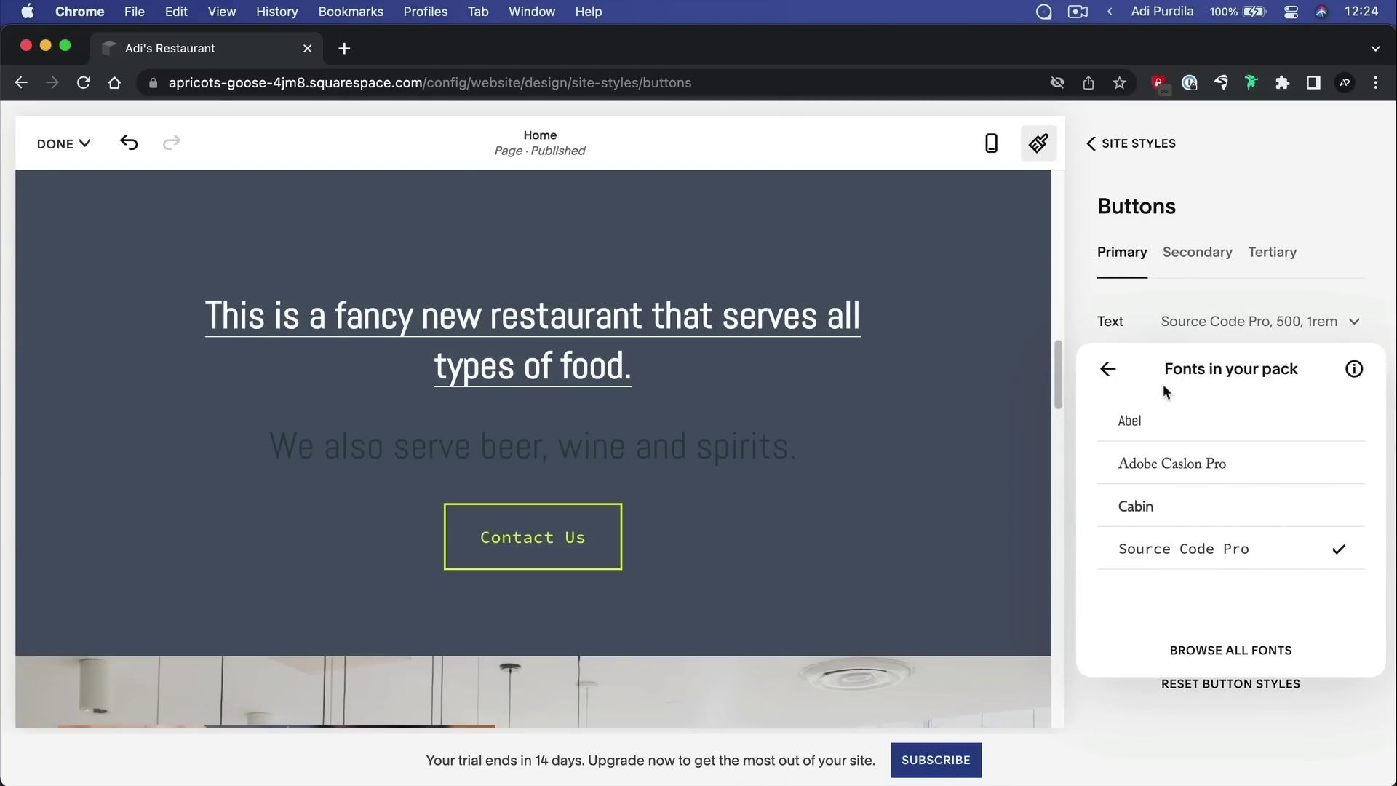
left_click(1171, 518)
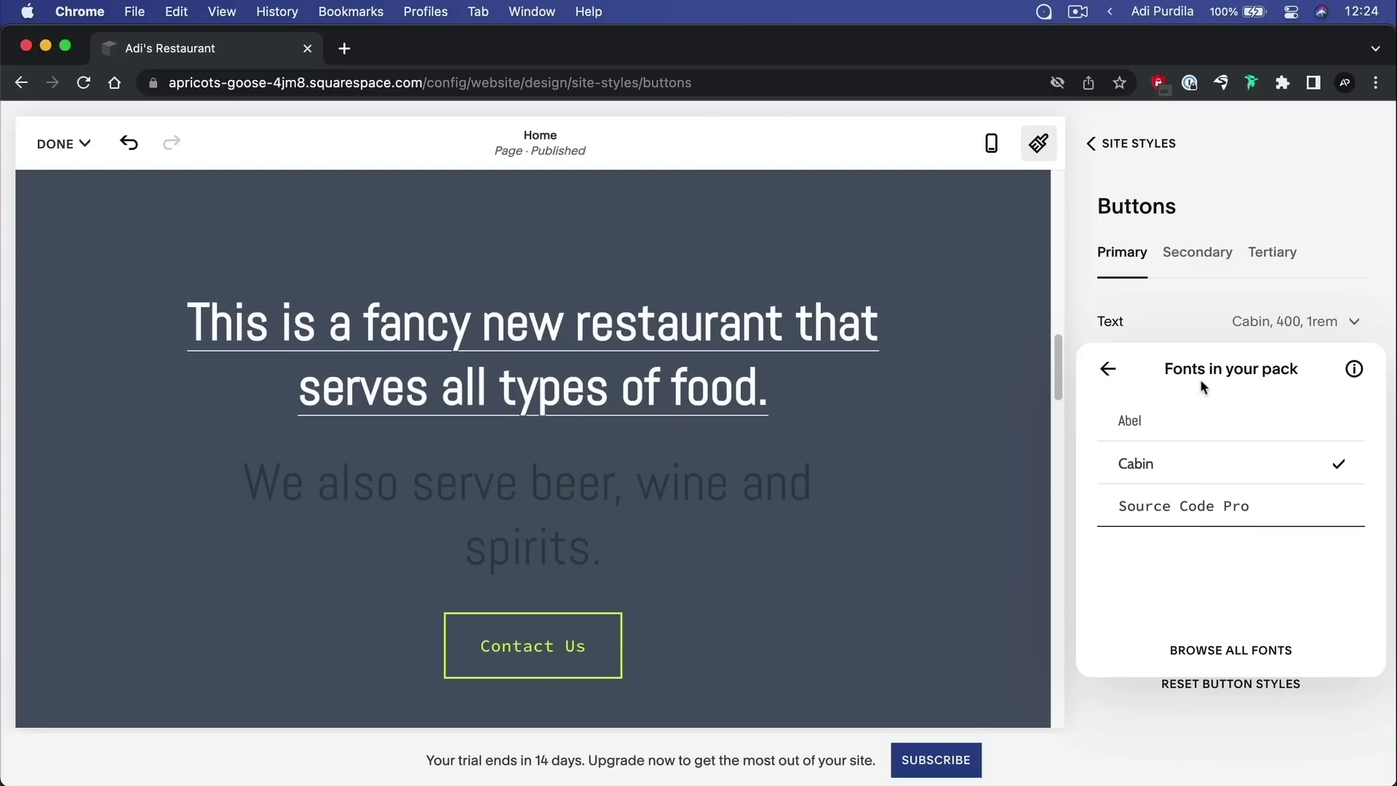
left_click(1097, 376)
left_click(1315, 364)
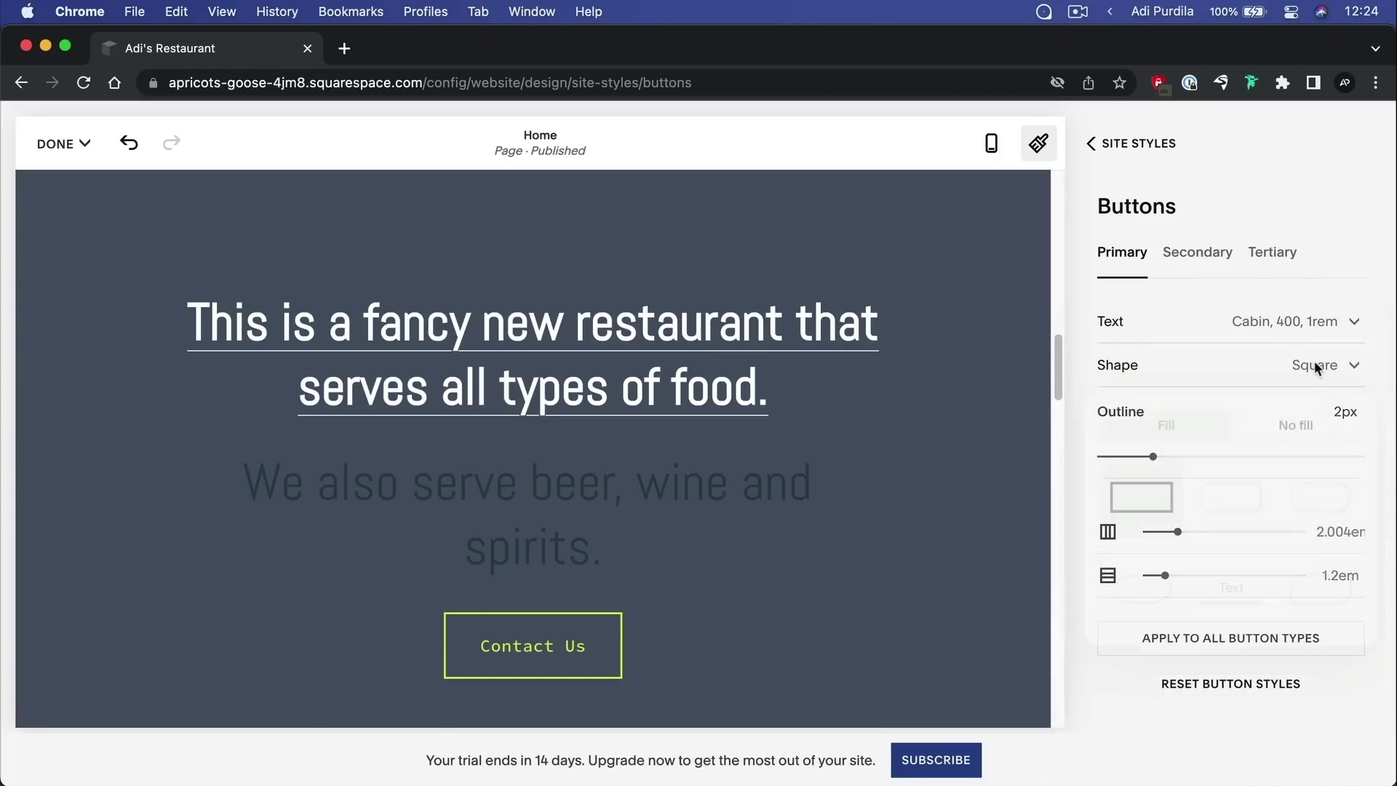
Try rounded, pill, oval, underline and Petal shapes for the primary buttons
left_click(1224, 507)
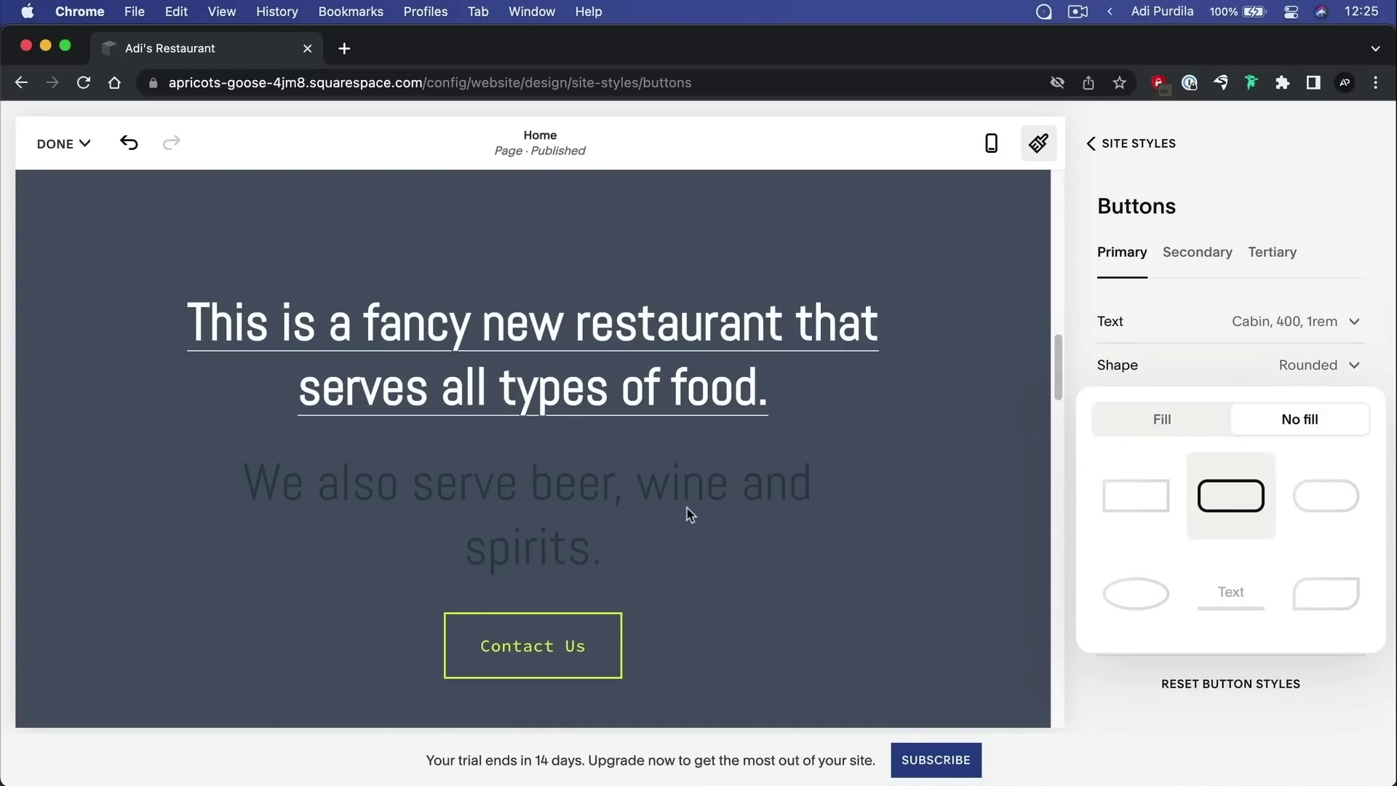
left_click(1061, 377)
left_click_drag(1058, 351, 1089, 617)
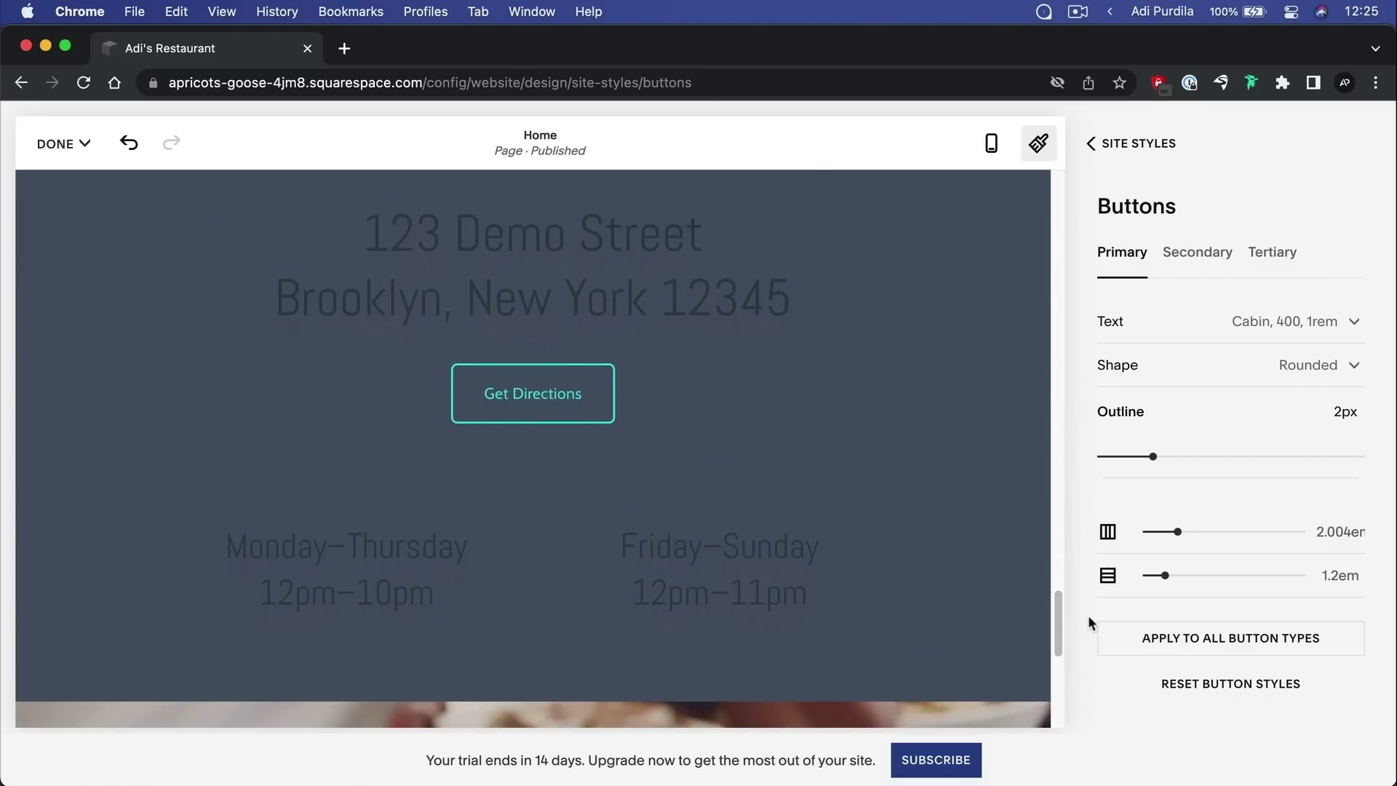
left_click(1321, 363)
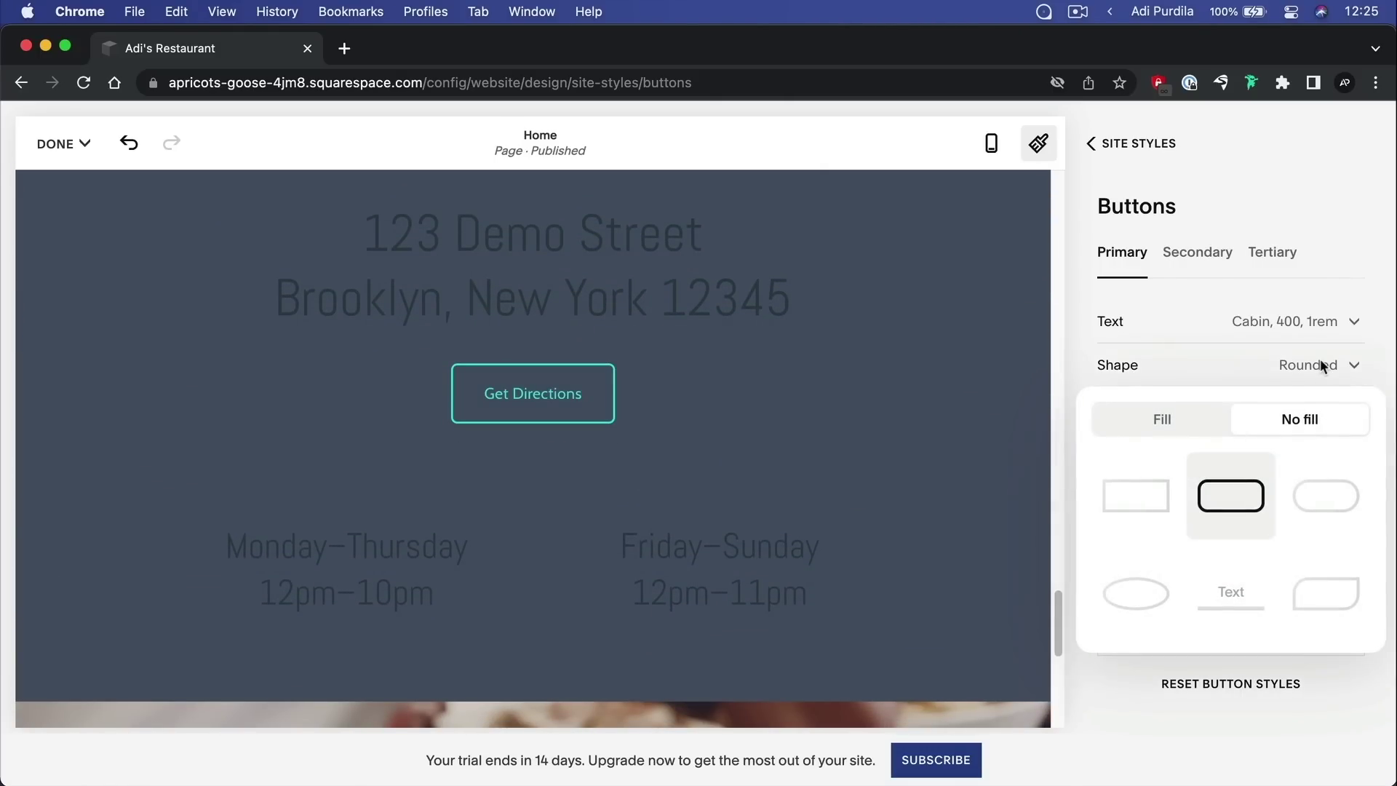
left_click(1332, 491)
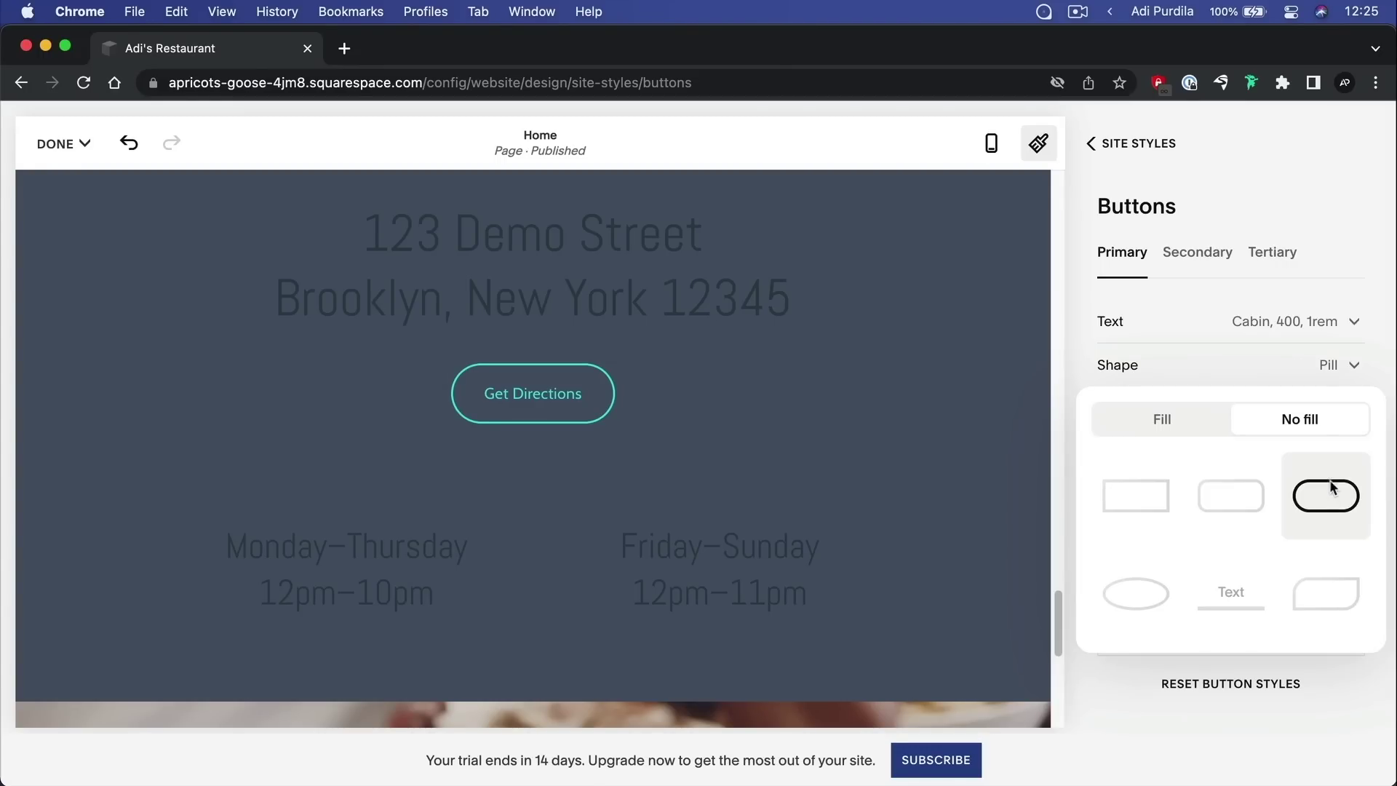
left_click(1156, 593)
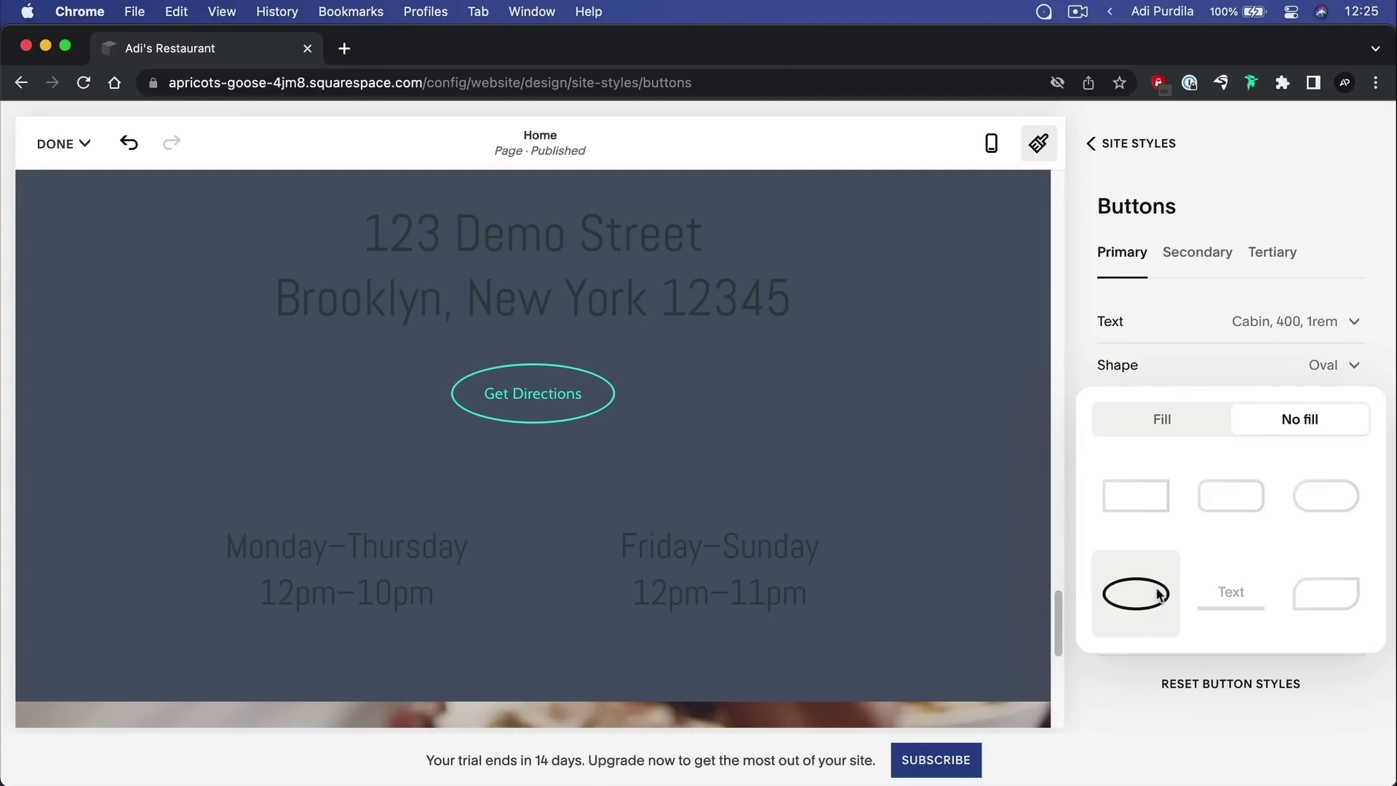
left_click(1234, 598)
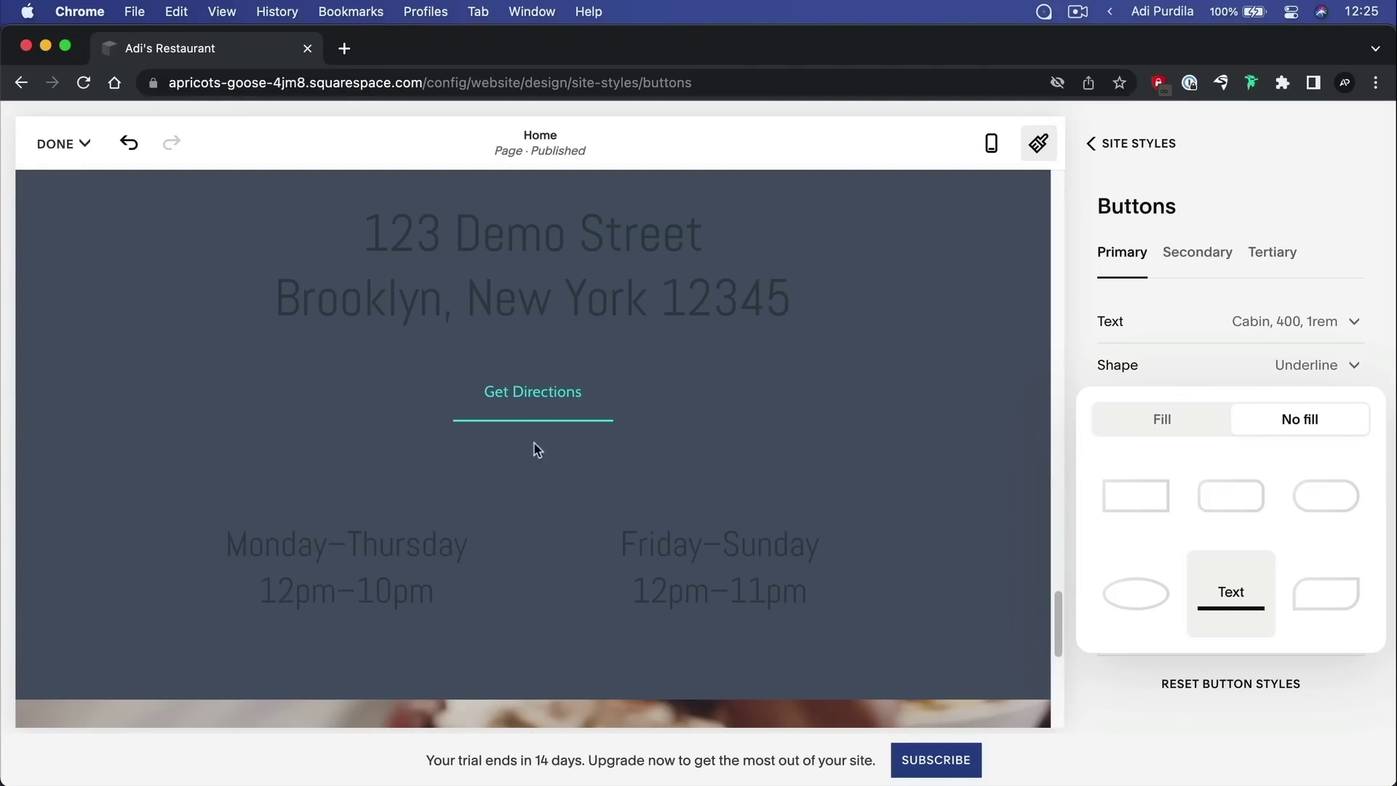
left_click(1325, 592)
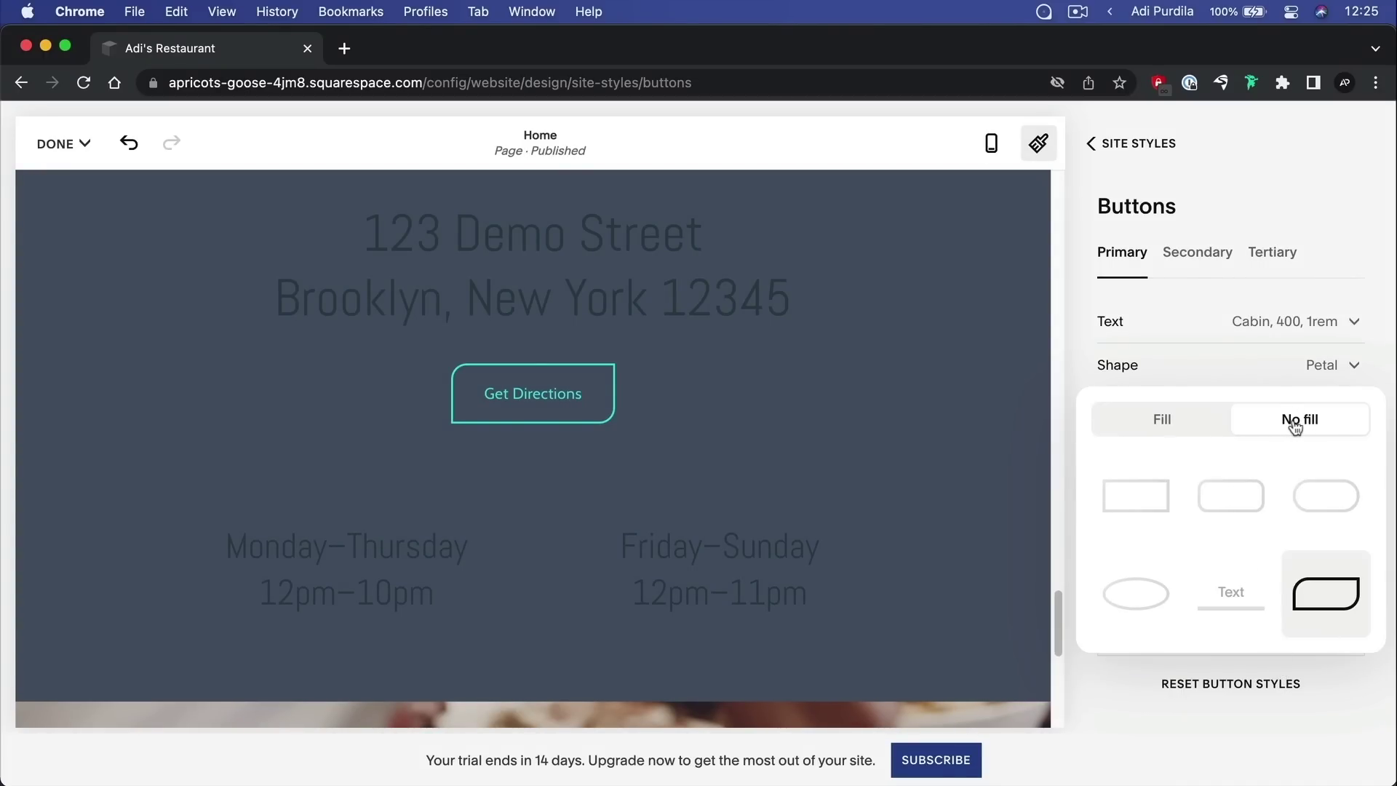
Compare the filled shapes, then settle on an unfilled Pill outline for primary buttons
left_click(1179, 424)
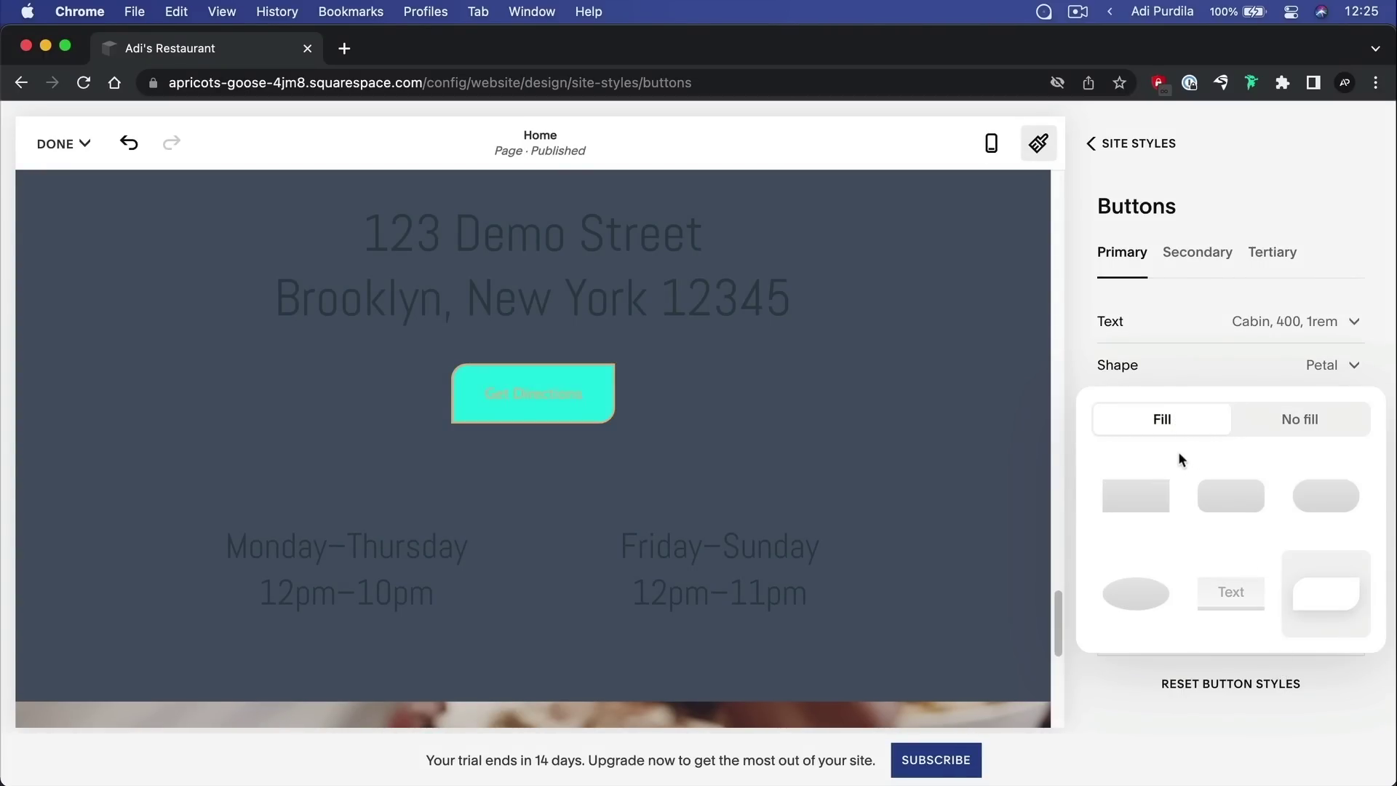
left_click(1155, 498)
left_click(1249, 501)
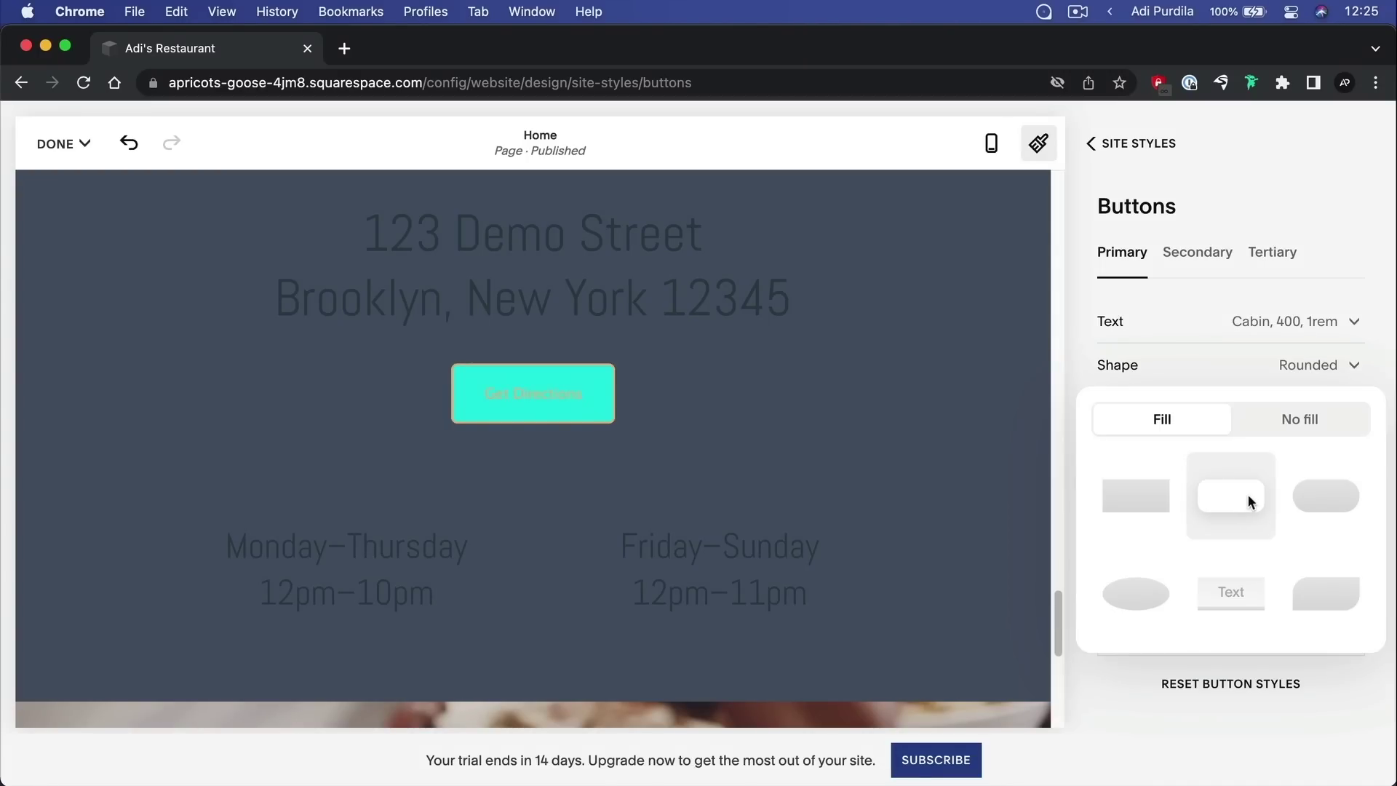
left_click(1312, 495)
left_click(1159, 600)
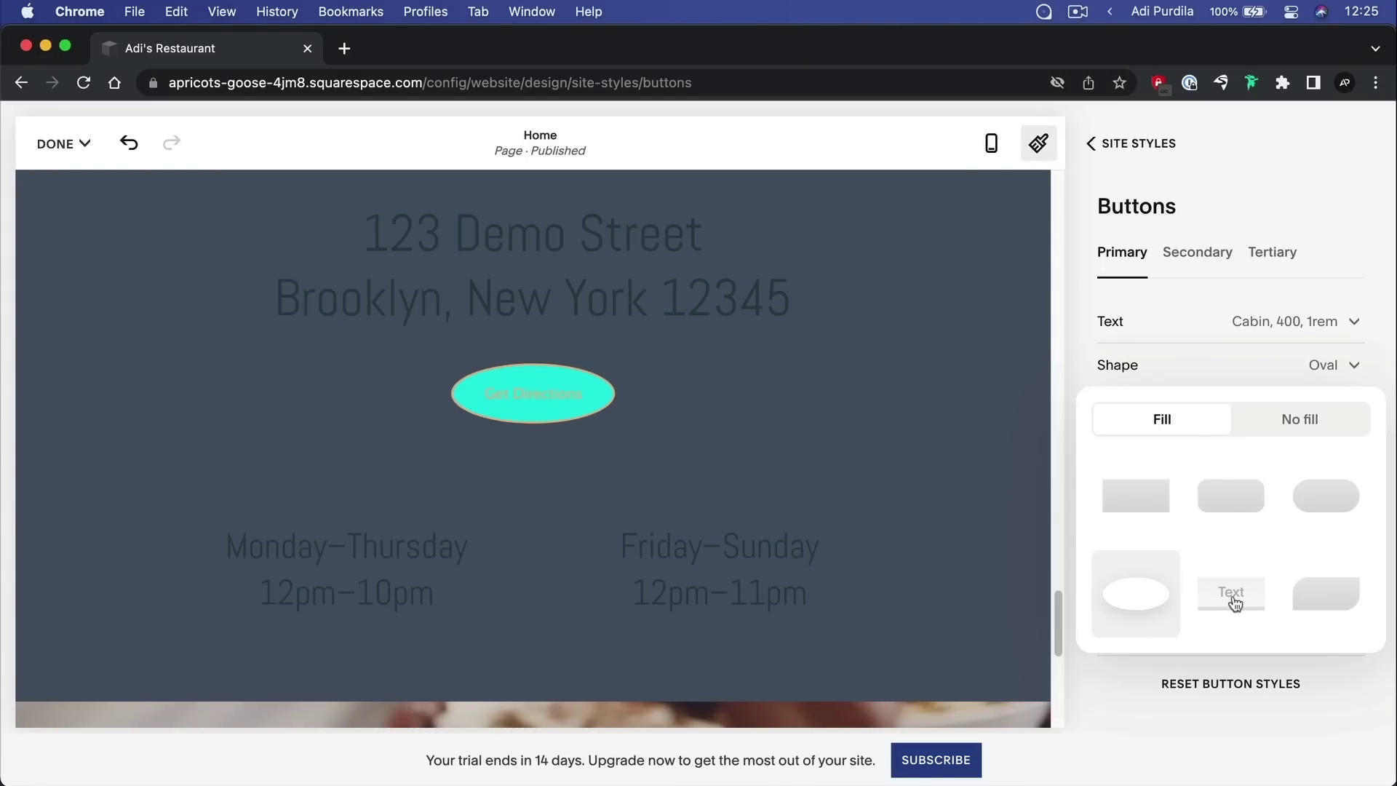
left_click(1233, 602)
left_click(1312, 492)
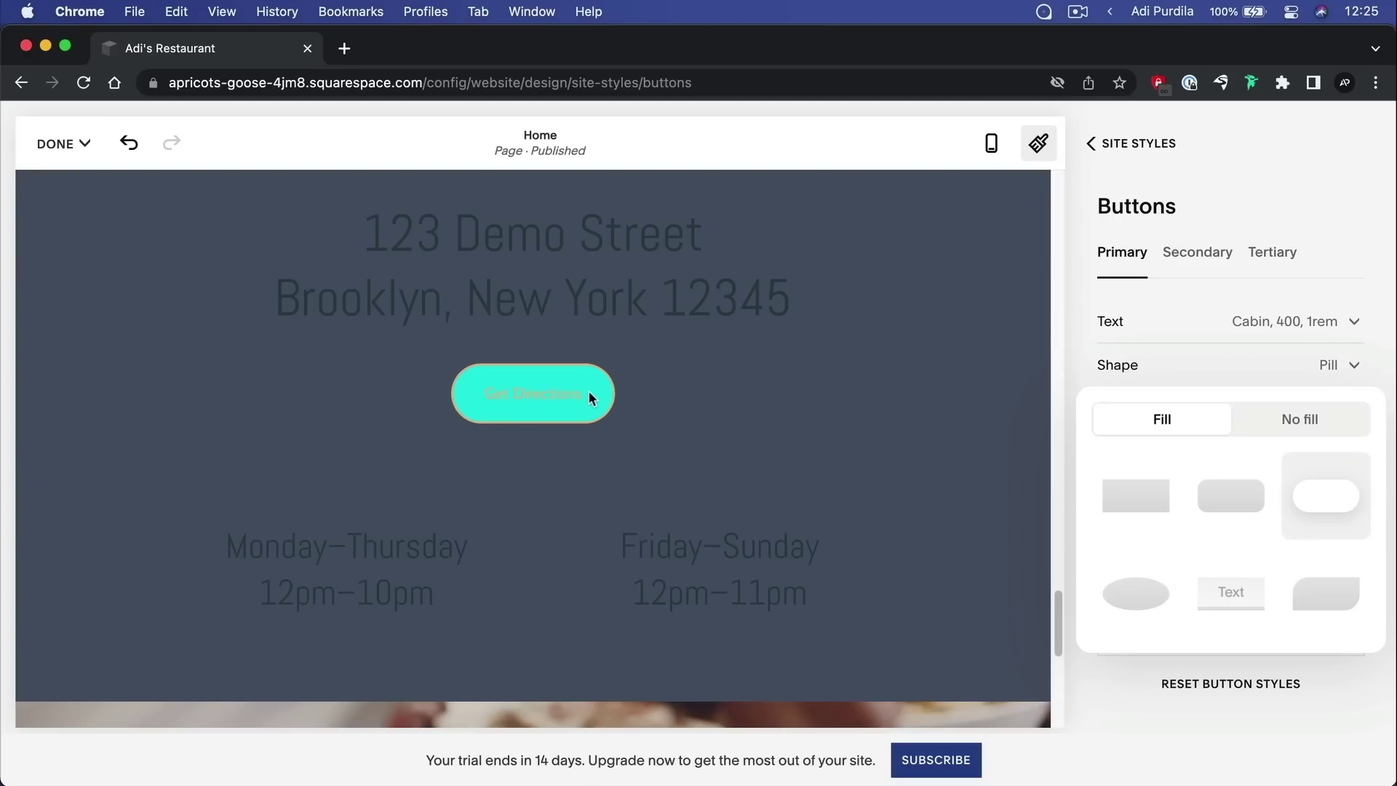
left_click(1303, 421)
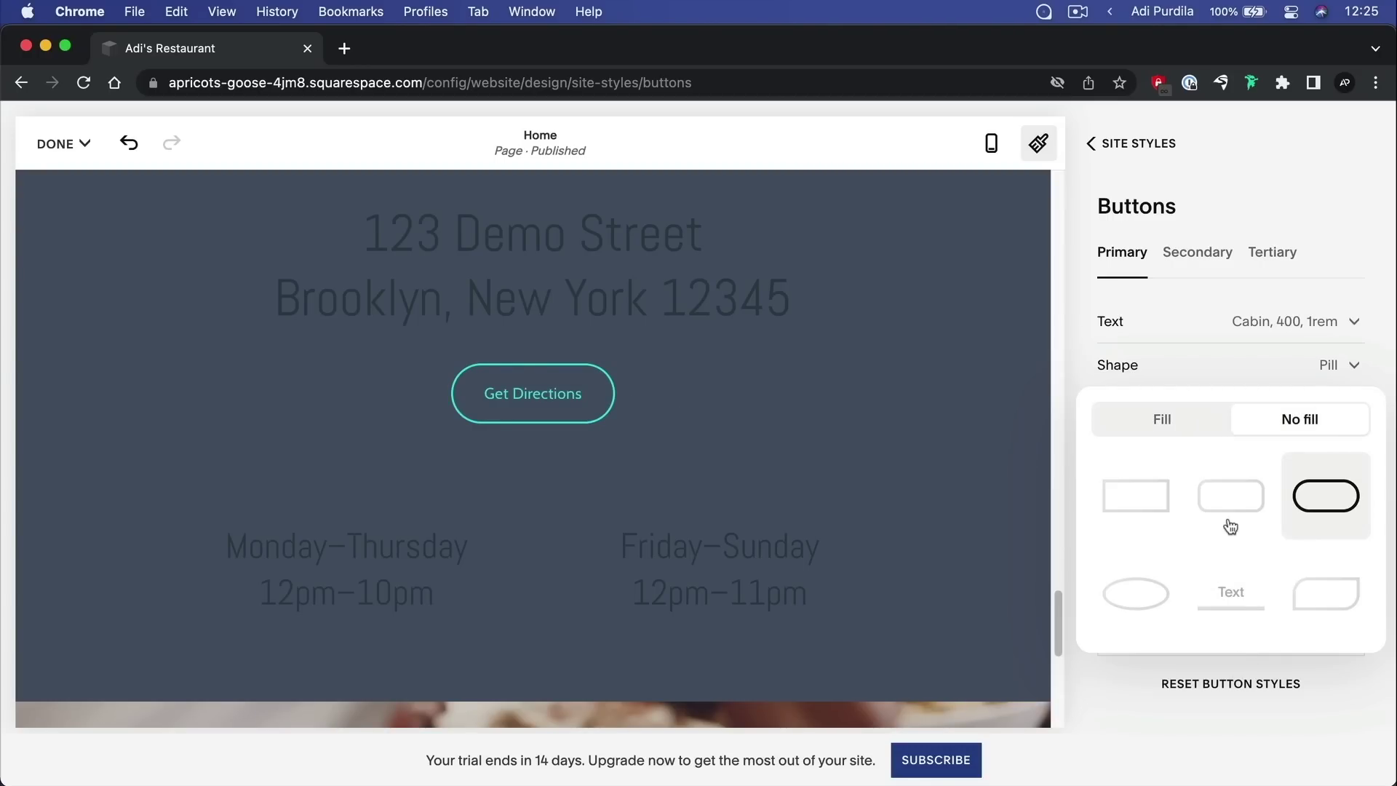
left_click(1225, 358)
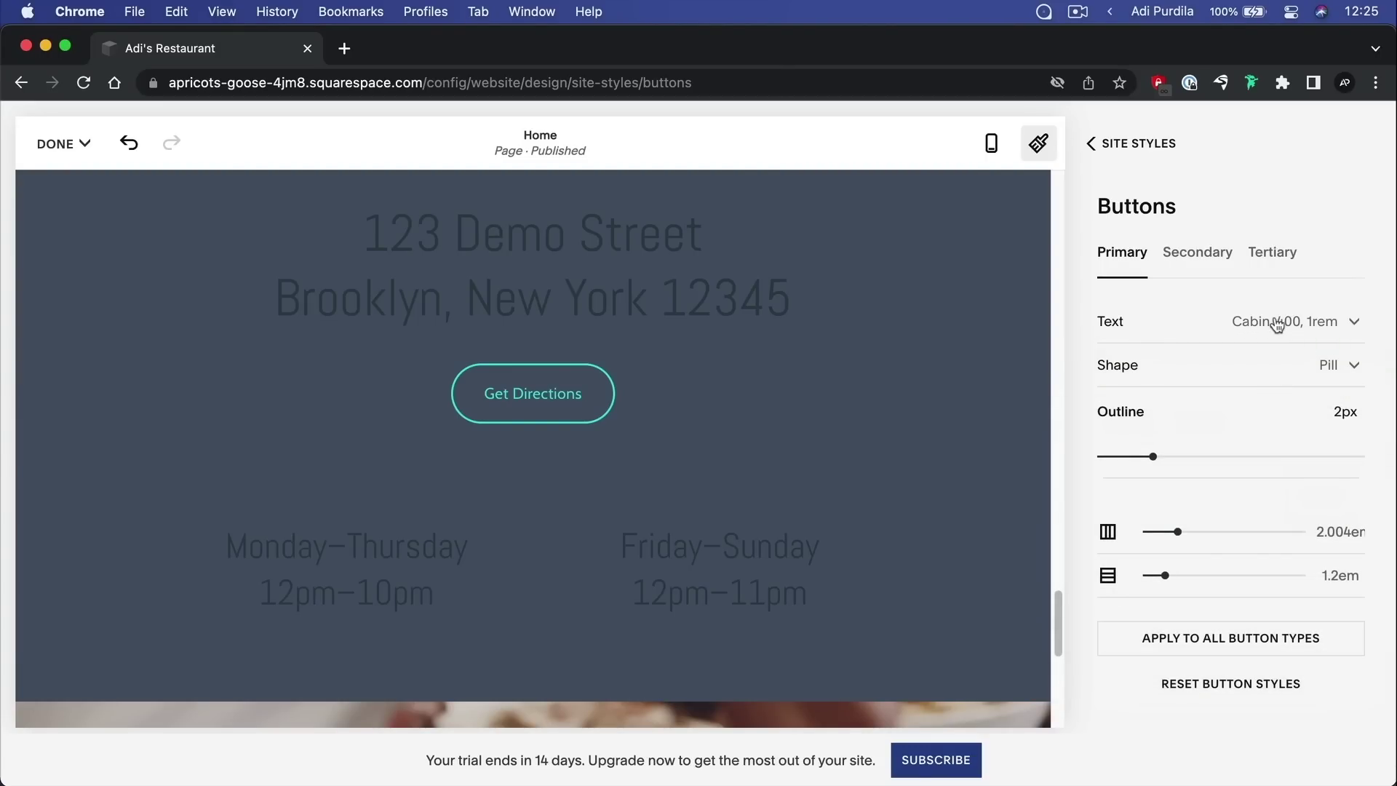
Thicken the button outline to 4px and apply the style to all button types
left_click_drag(1153, 456, 1206, 457)
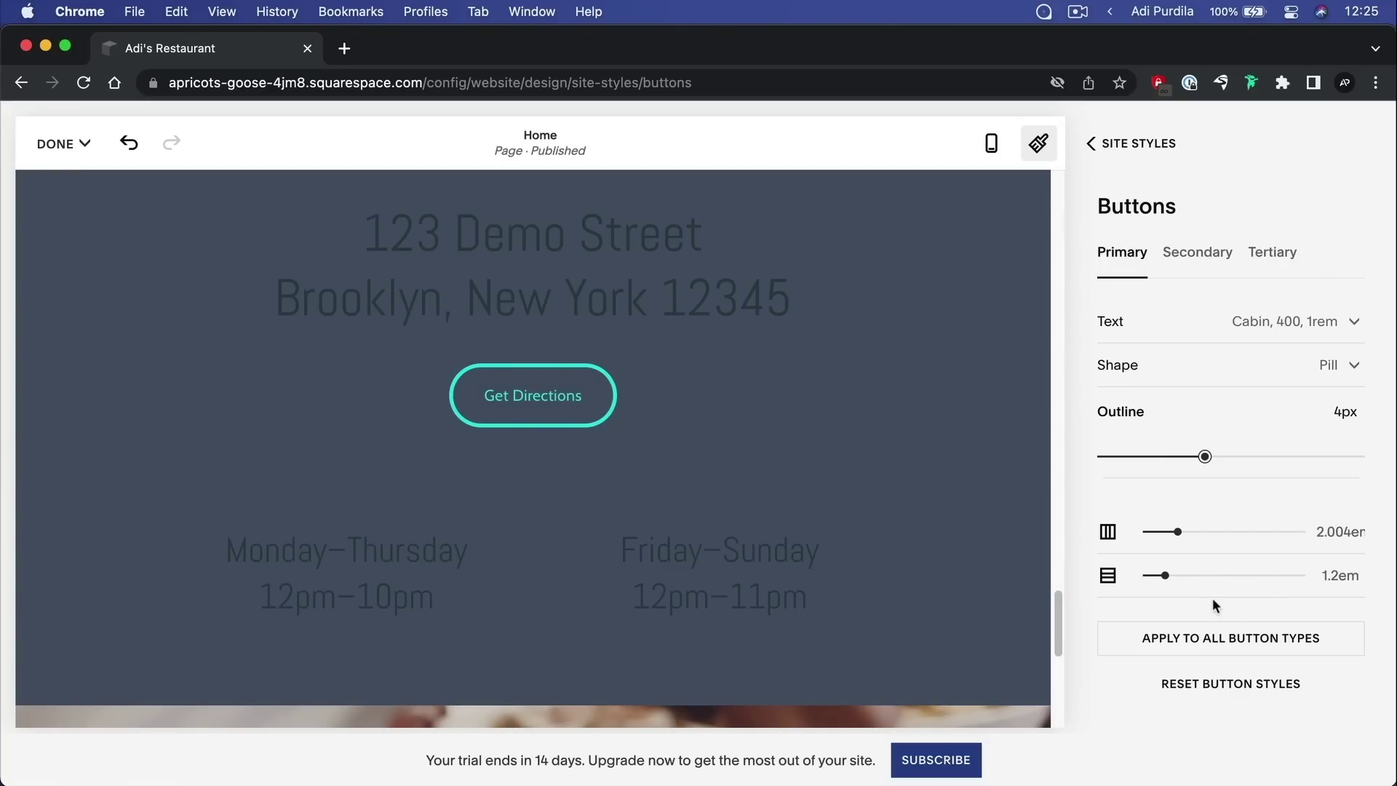
left_click(1172, 644)
left_click(808, 508)
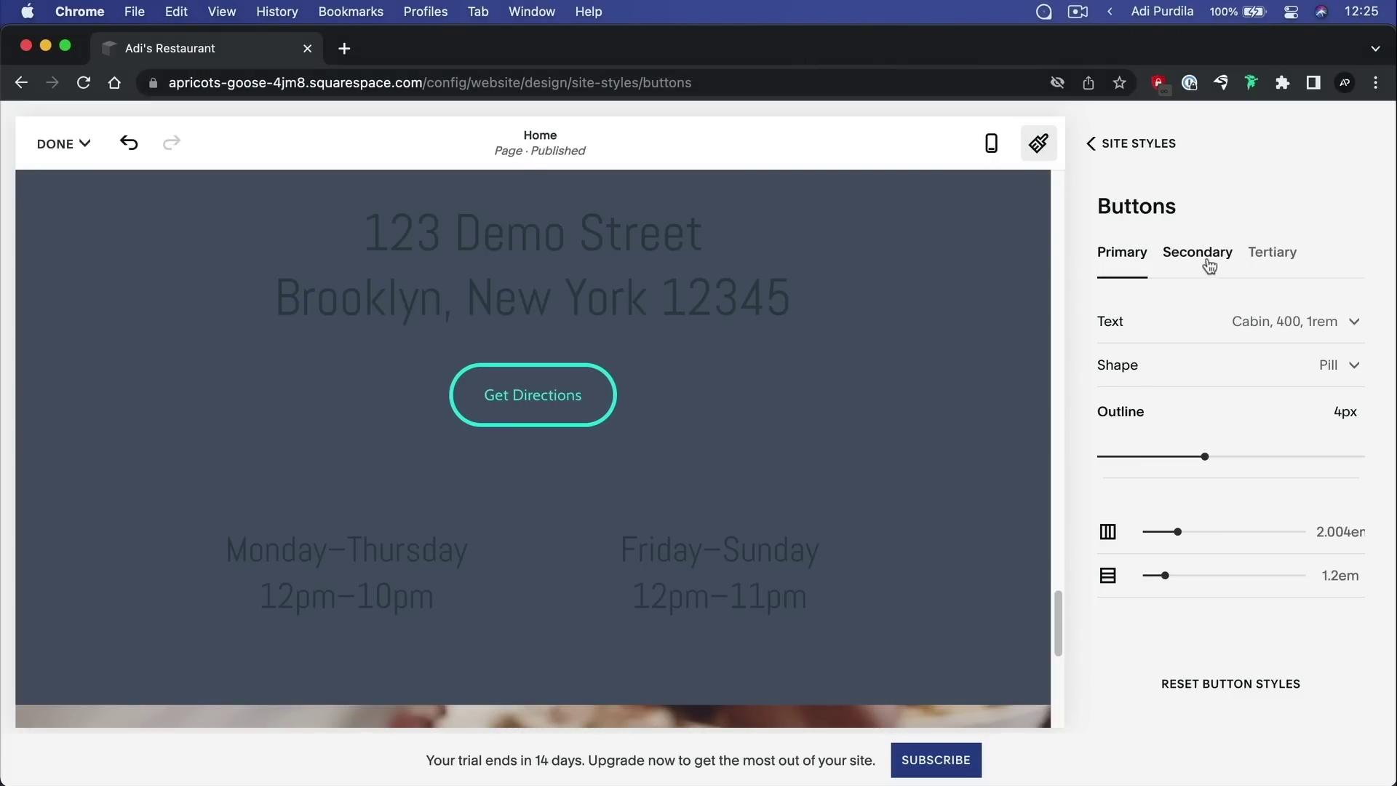
scroll(622, 484, "up", 15)
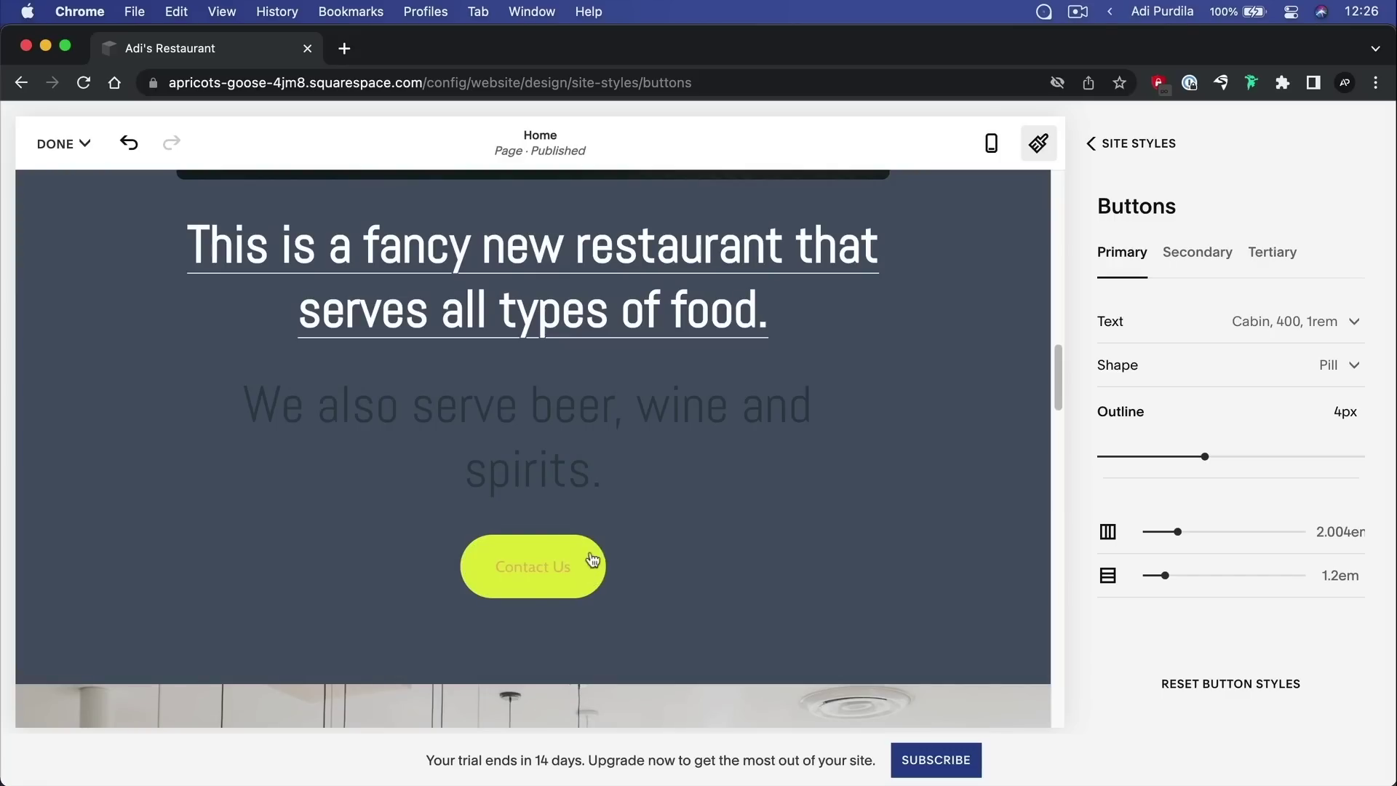
scroll(692, 575, "down", 5)
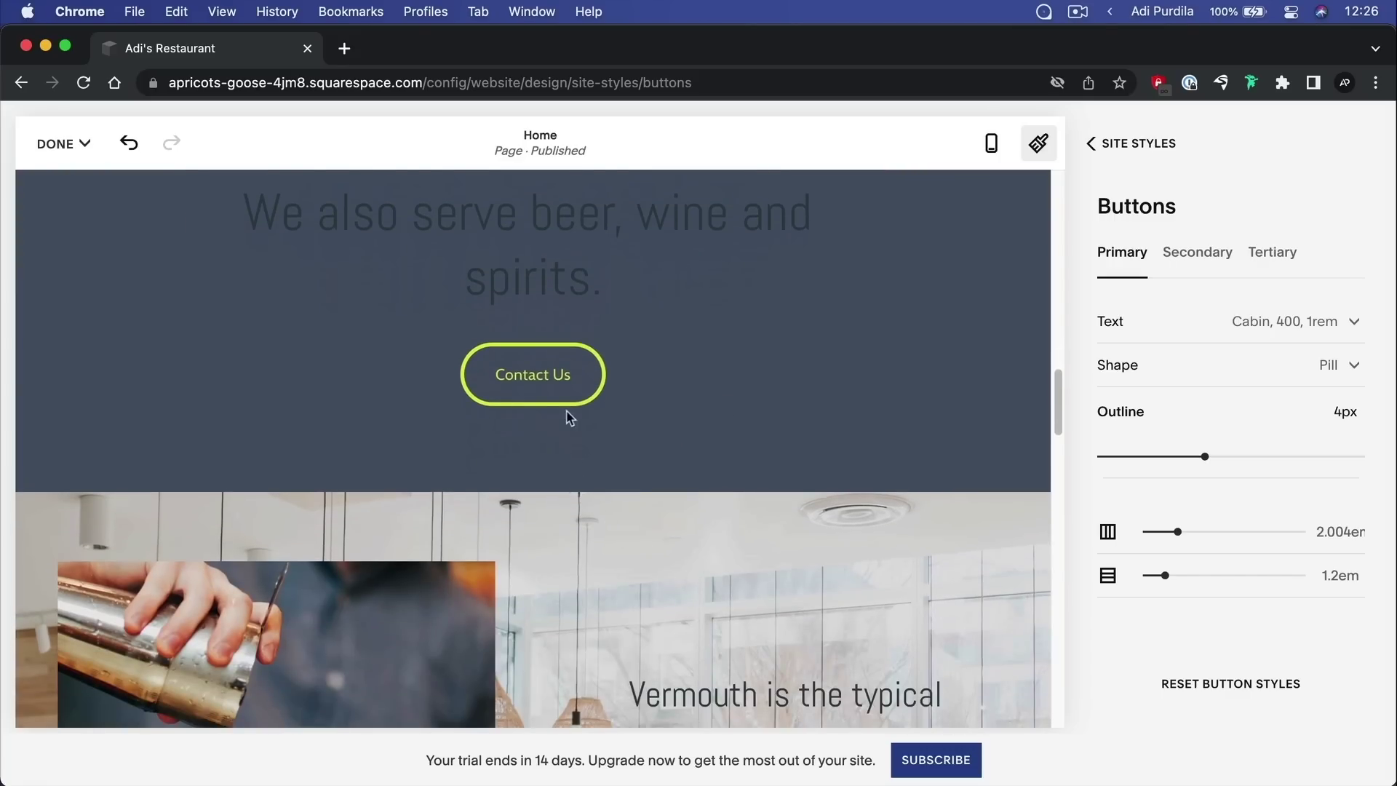
left_click(1161, 145)
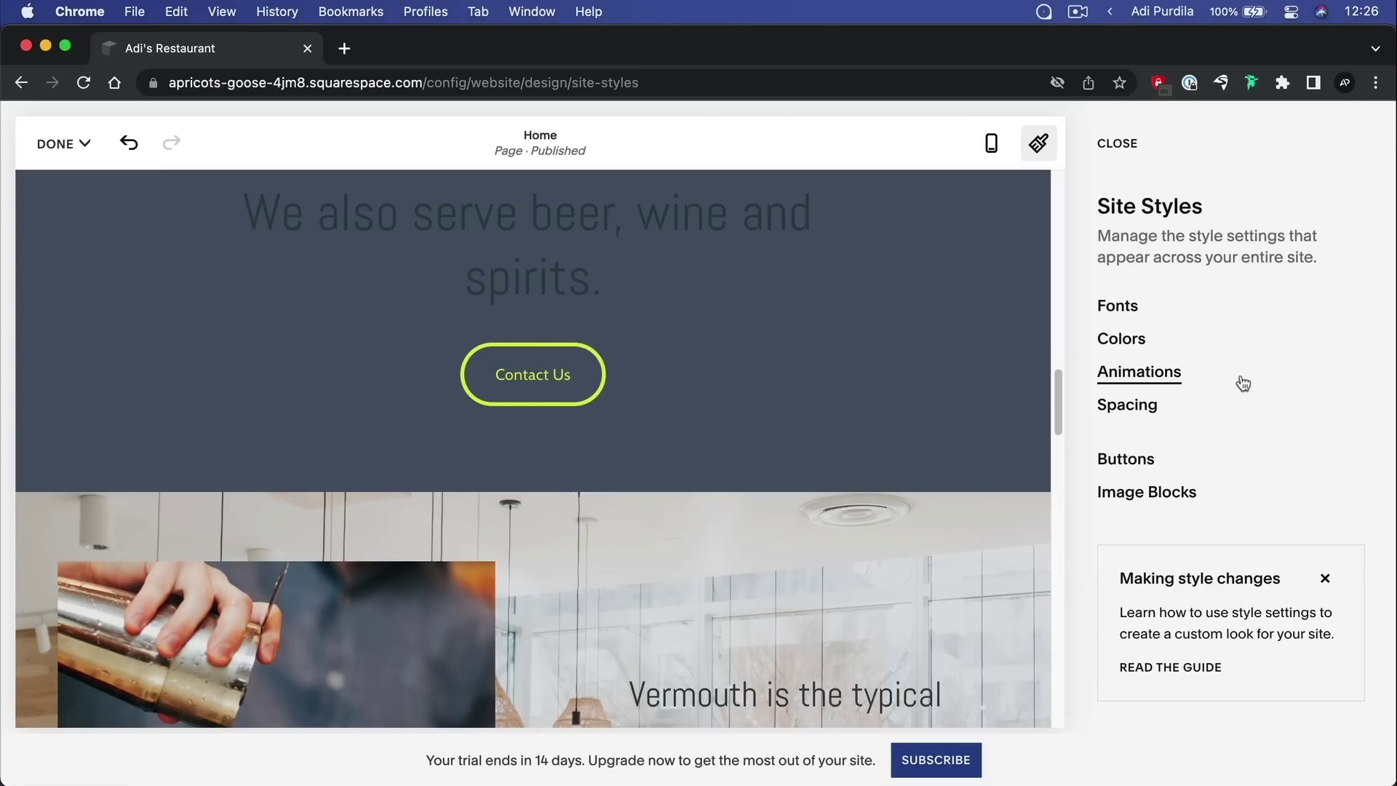
left_click(1171, 499)
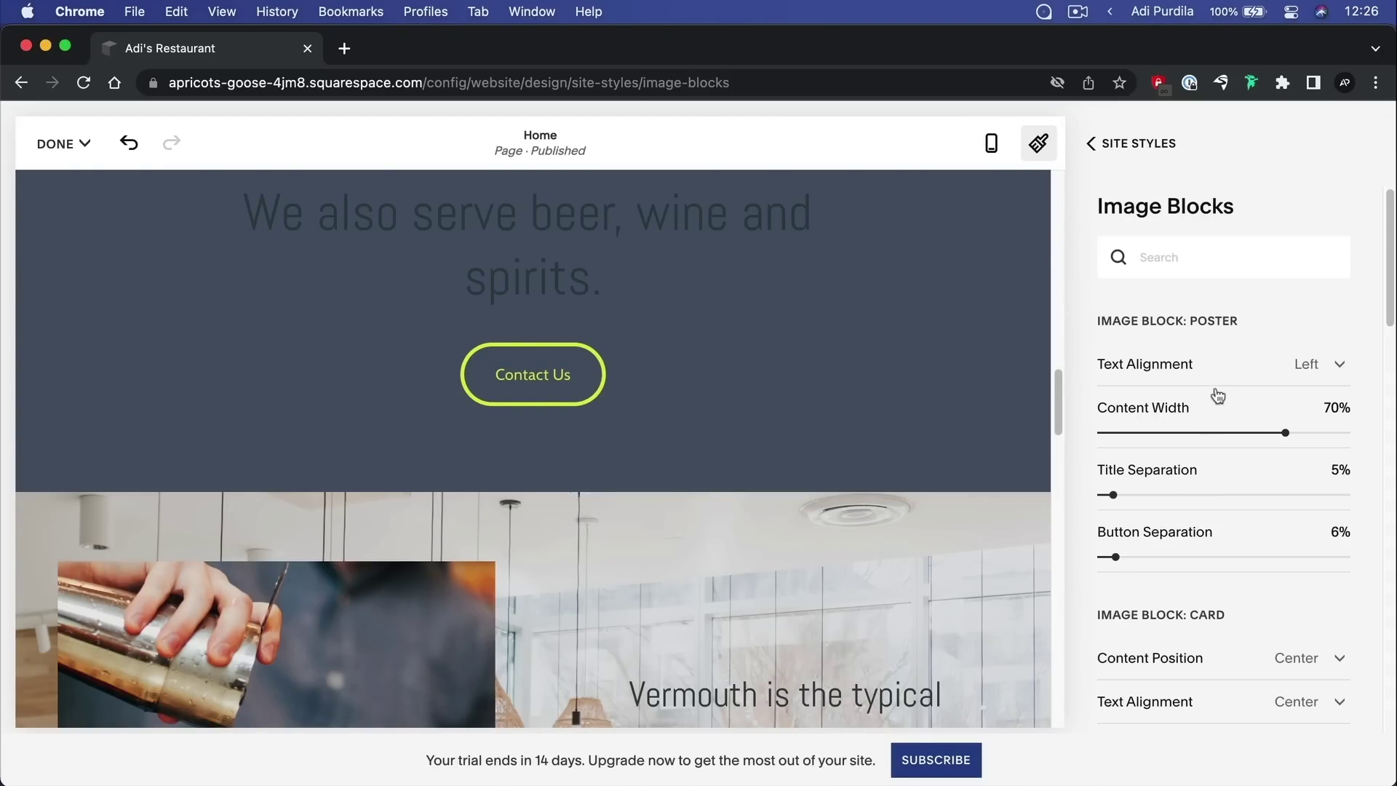
scroll(1214, 399, "down", 5)
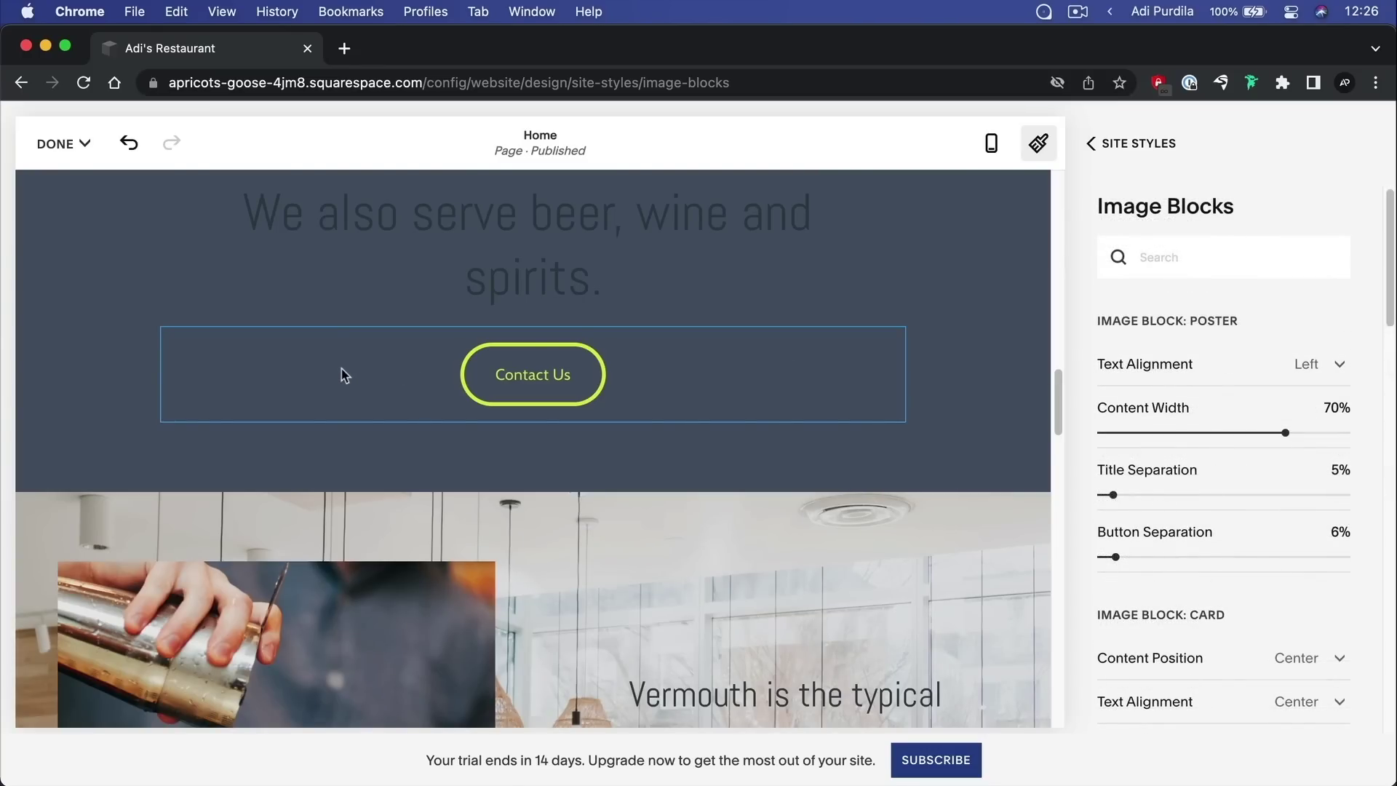
scroll(740, 391, "down", 5)
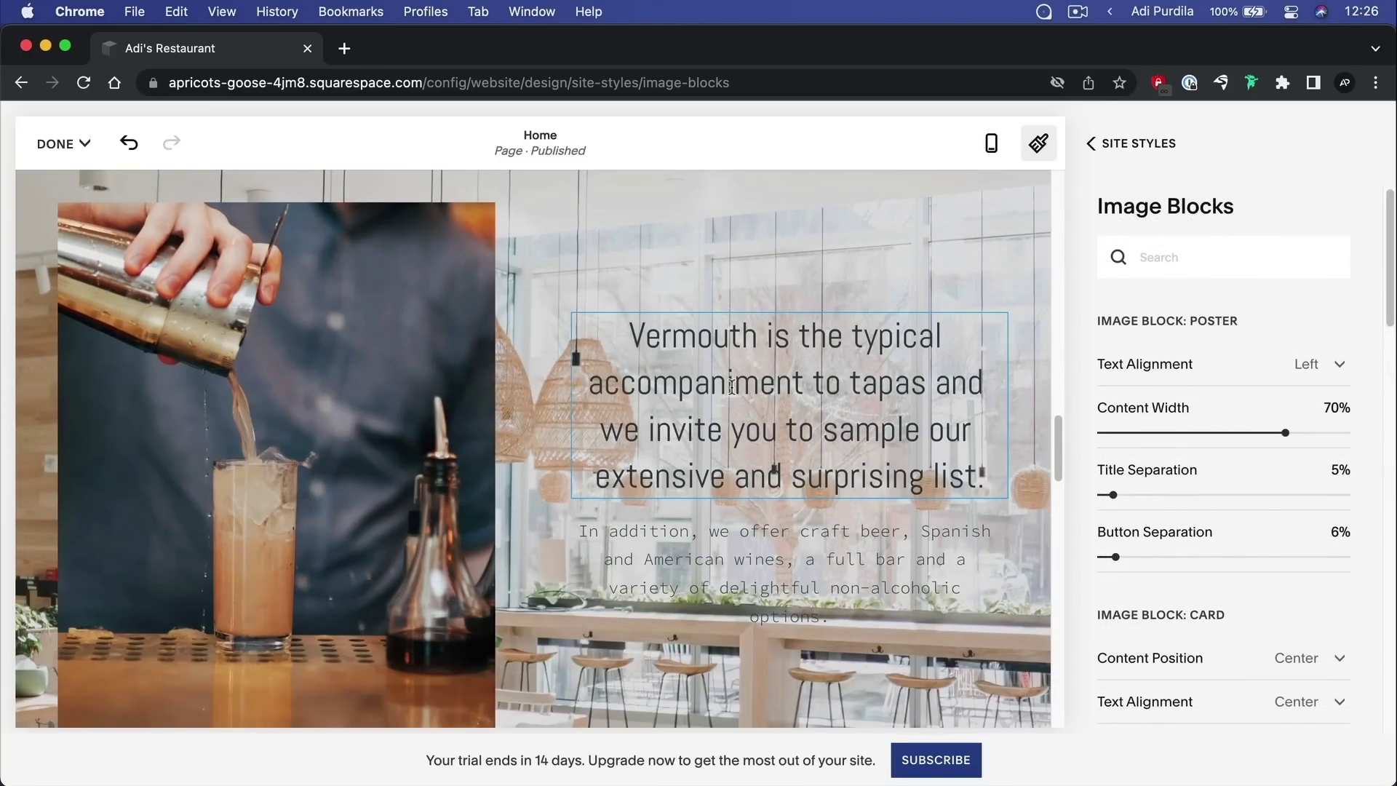
scroll(731, 386, "up", 10)
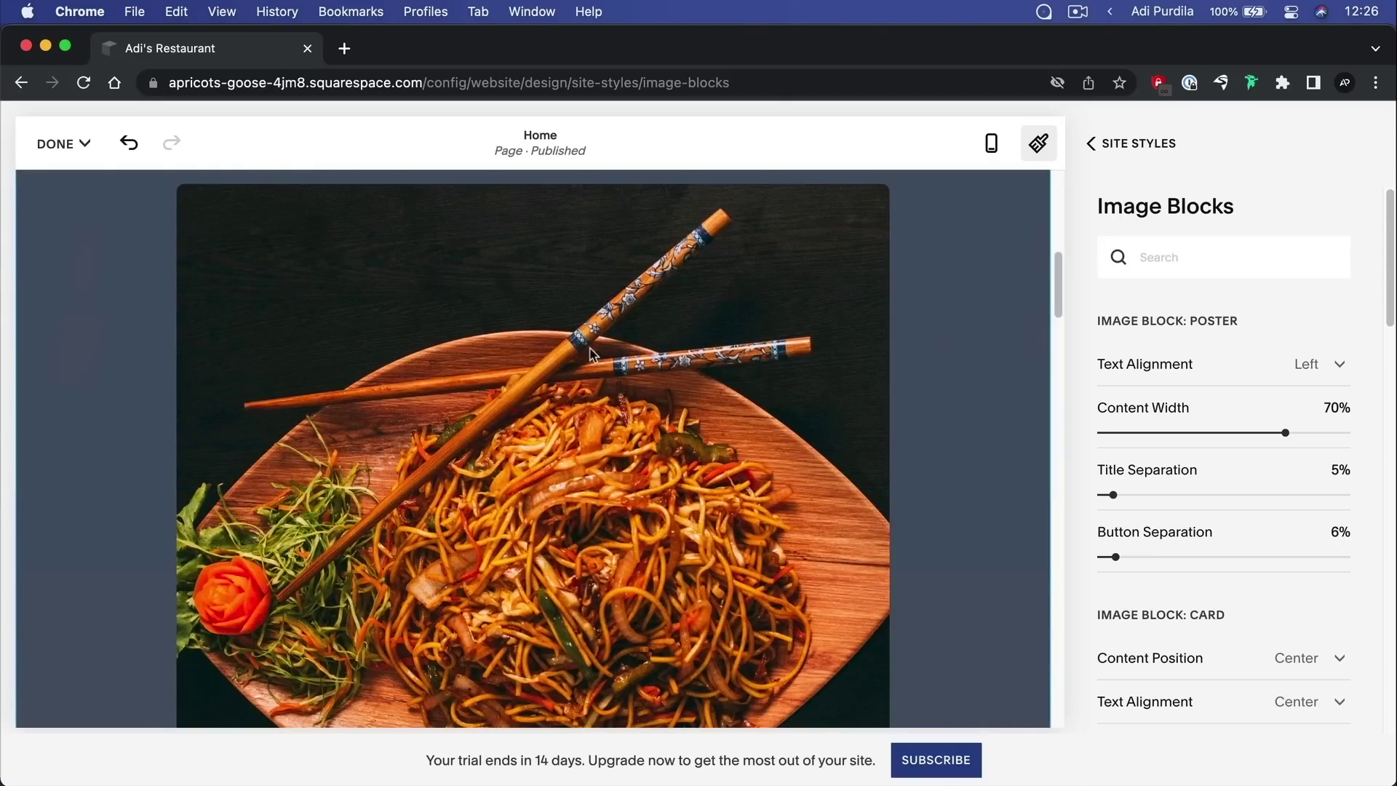
scroll(677, 368, "up", 2)
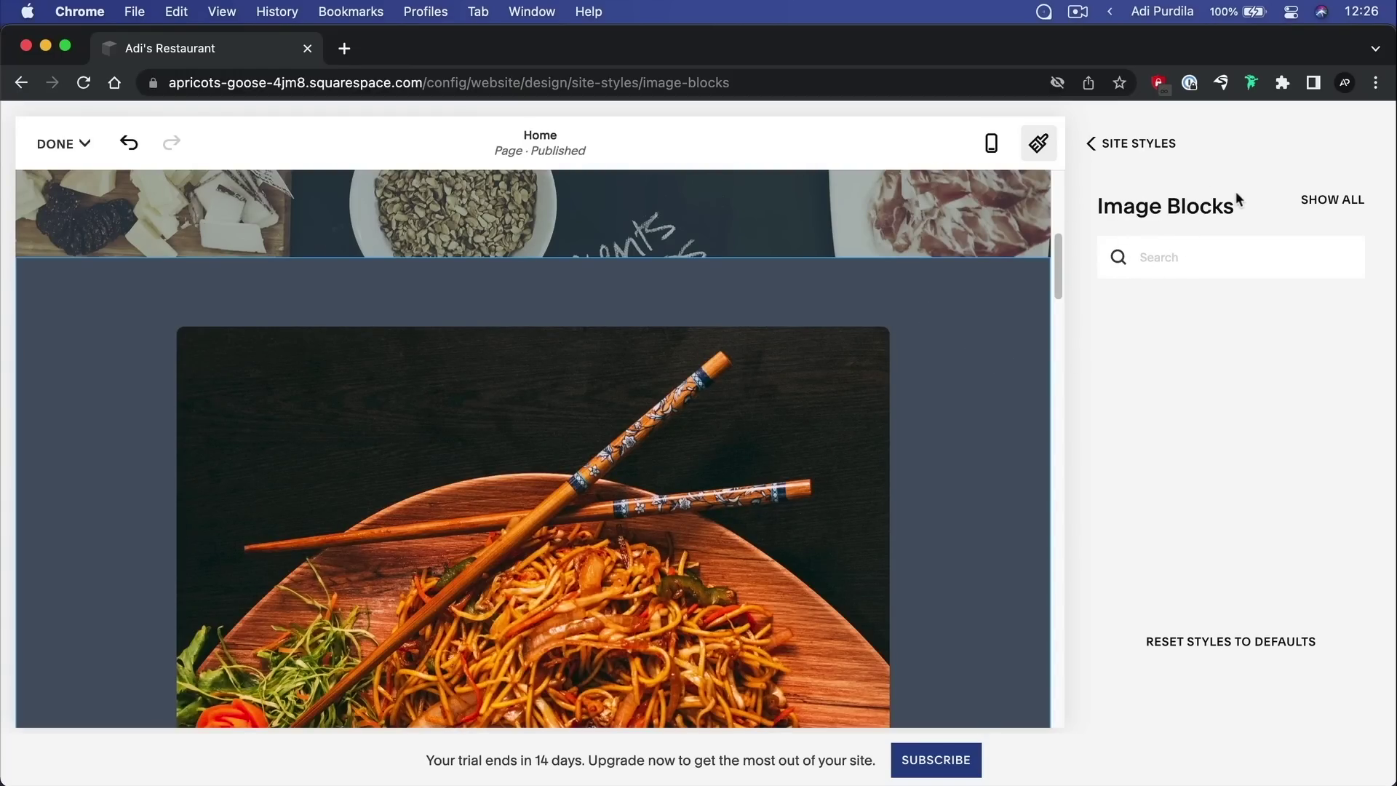
left_click(1306, 203)
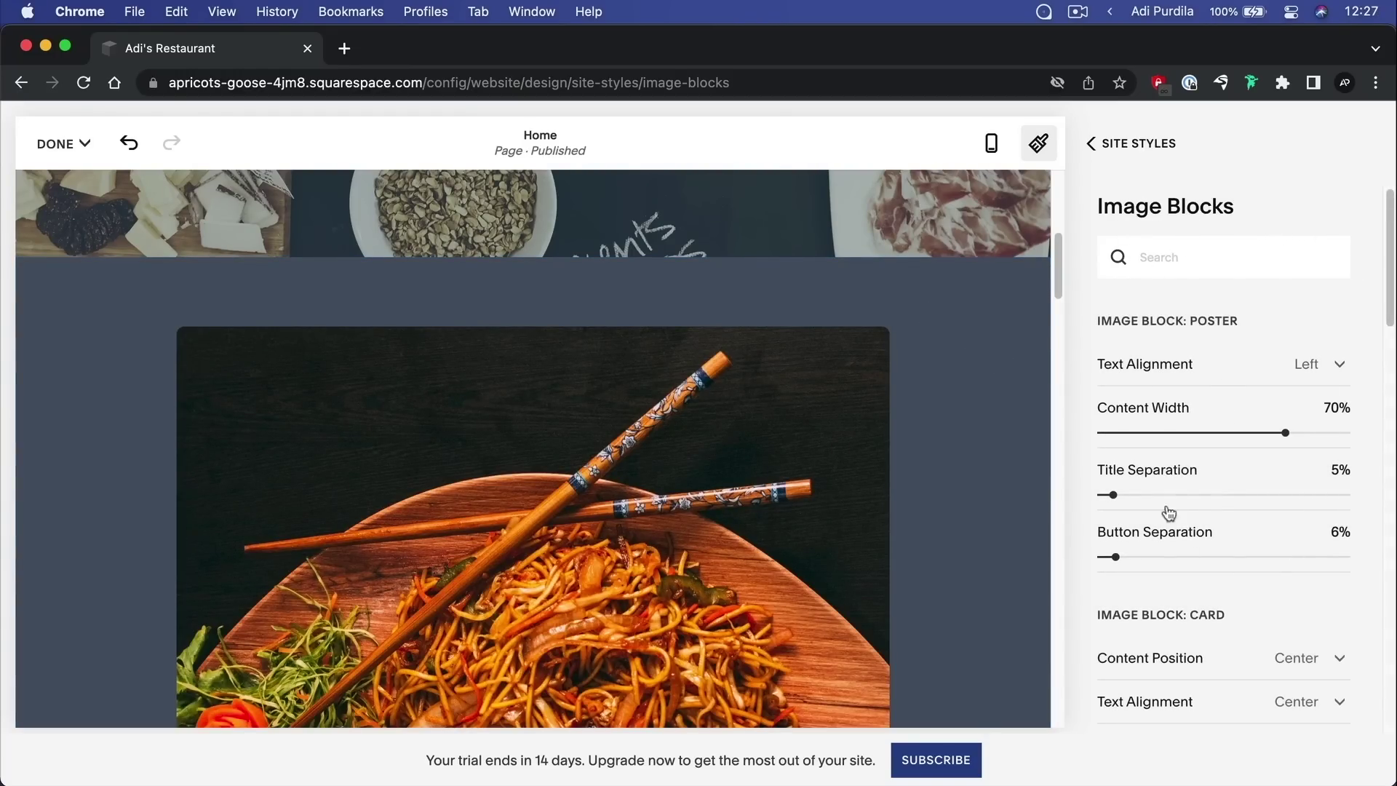
scroll(1228, 466, "down", 5)
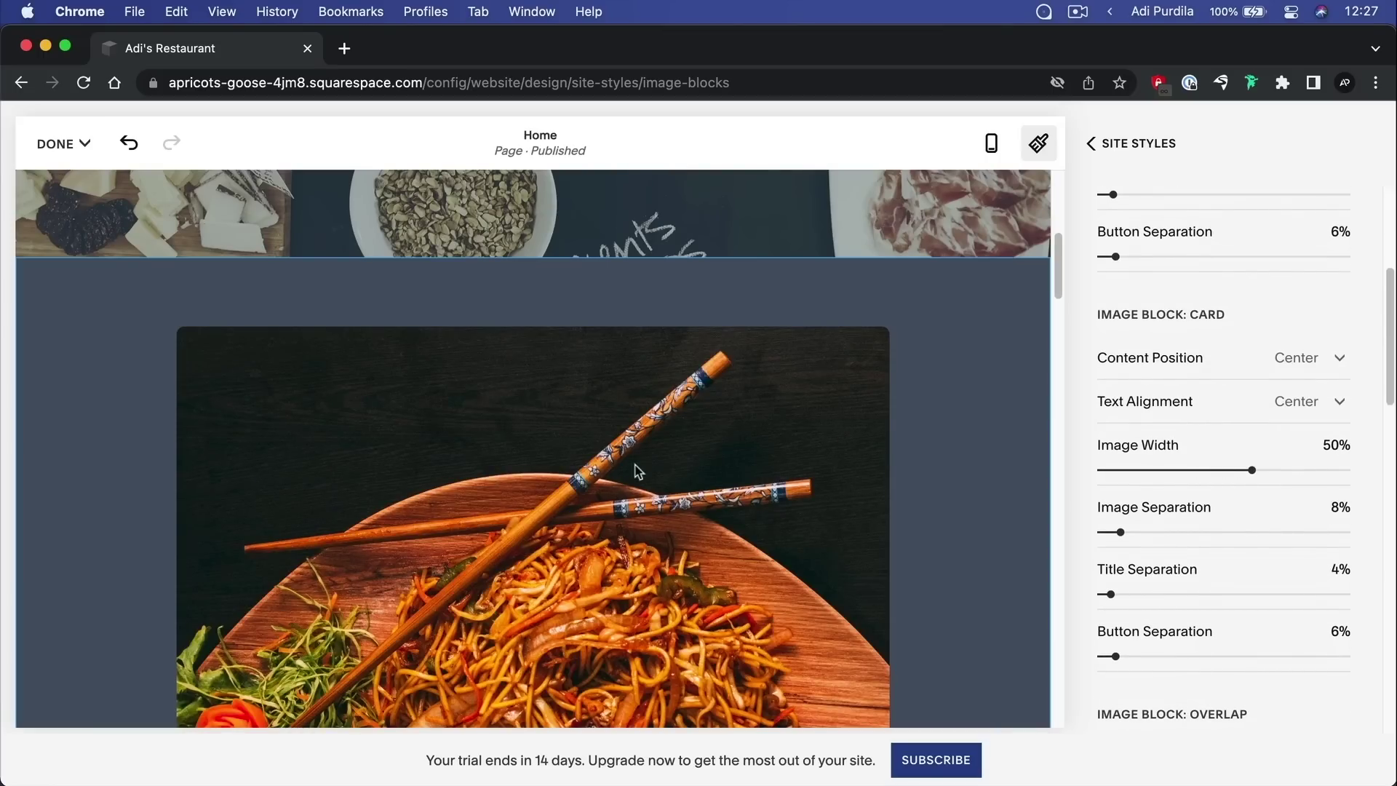
scroll(1242, 434, "down", 3)
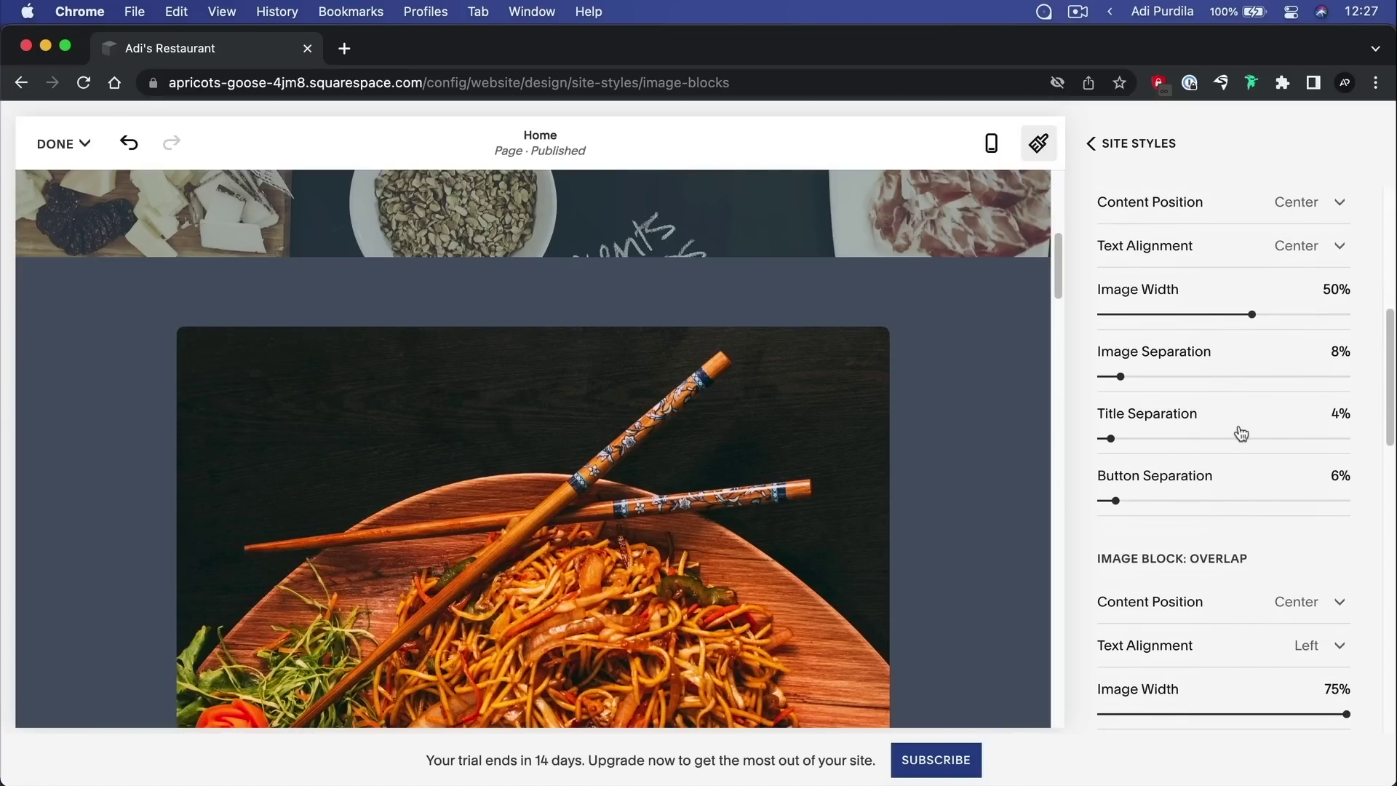
scroll(555, 408, "up", 3)
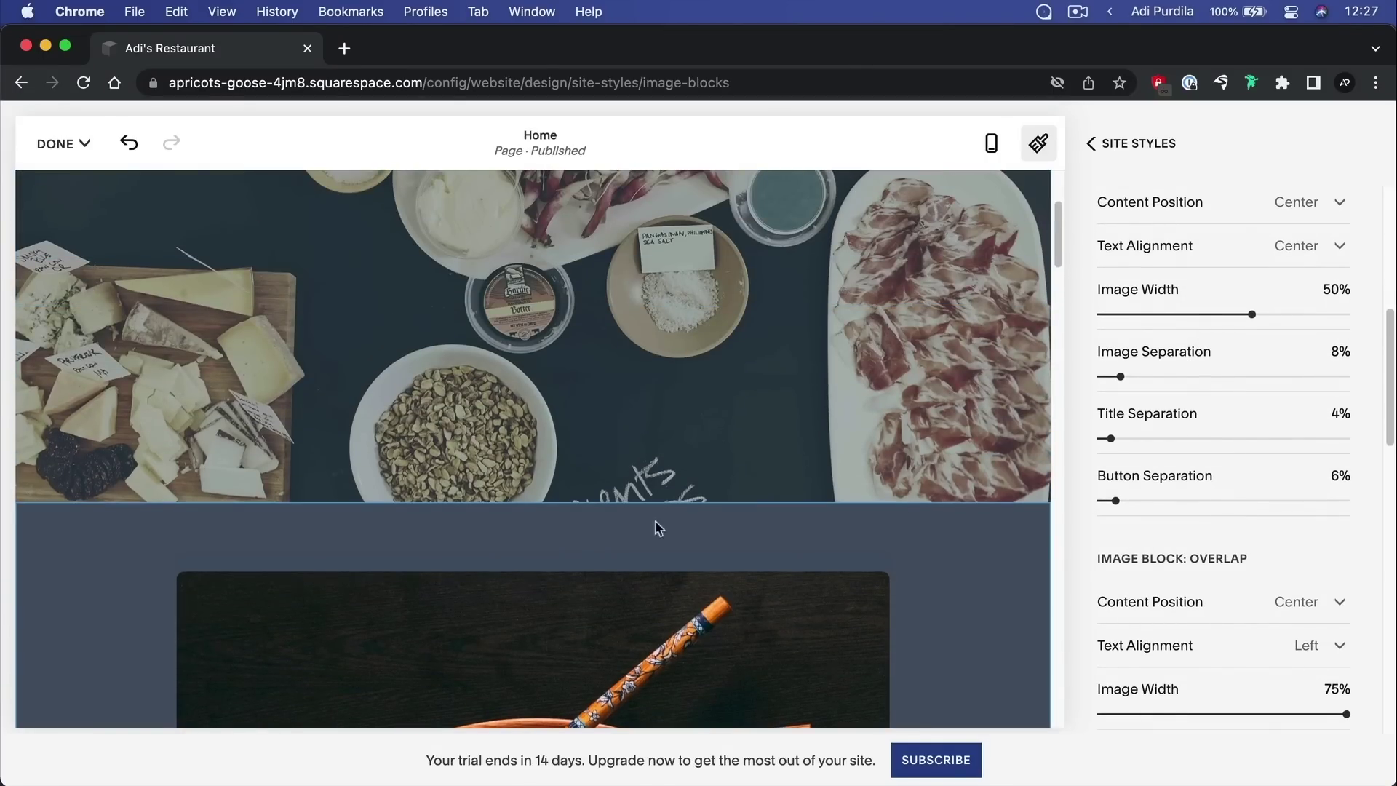
scroll(733, 587, "down", 4)
scroll(1281, 386, "up", 6)
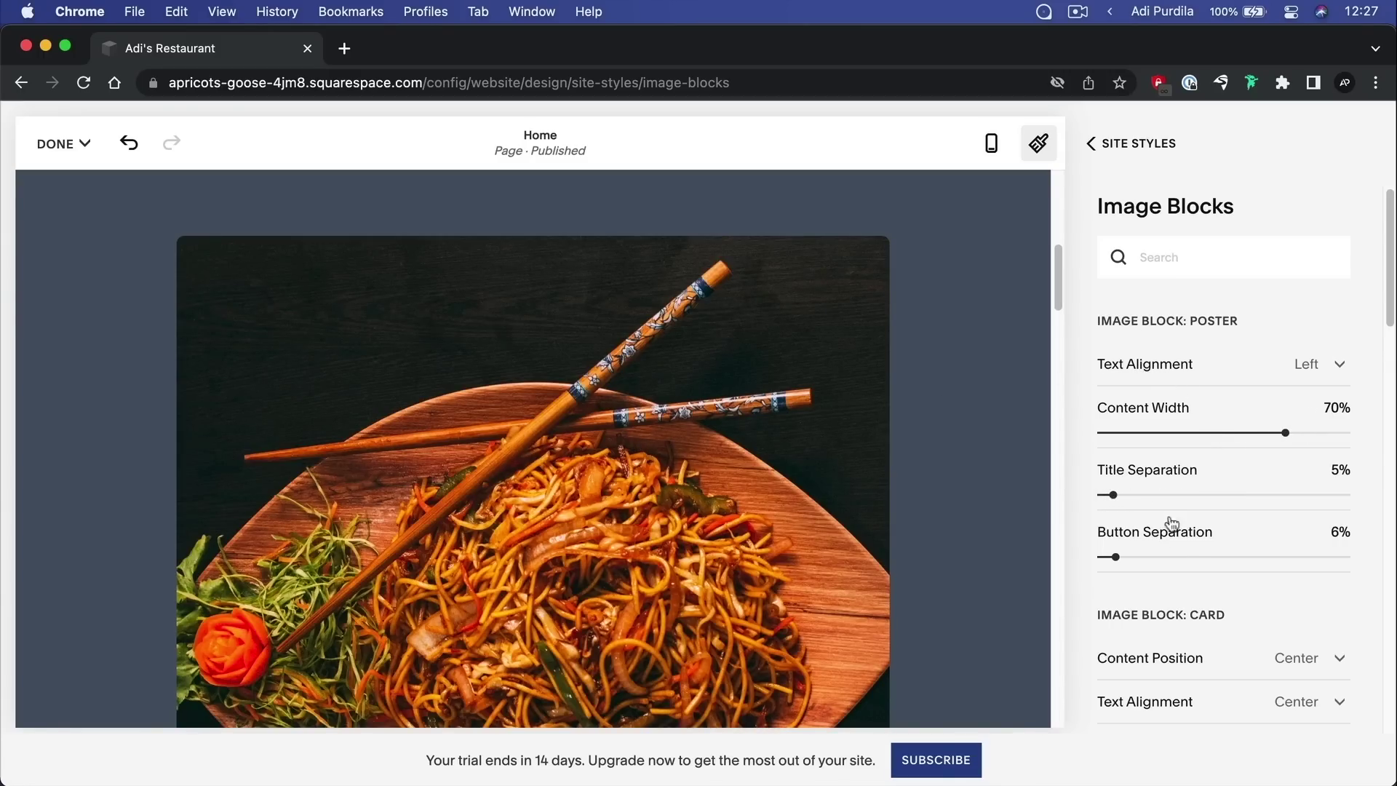
scroll(1191, 537, "down", 3)
scroll(1121, 364, "up", 3)
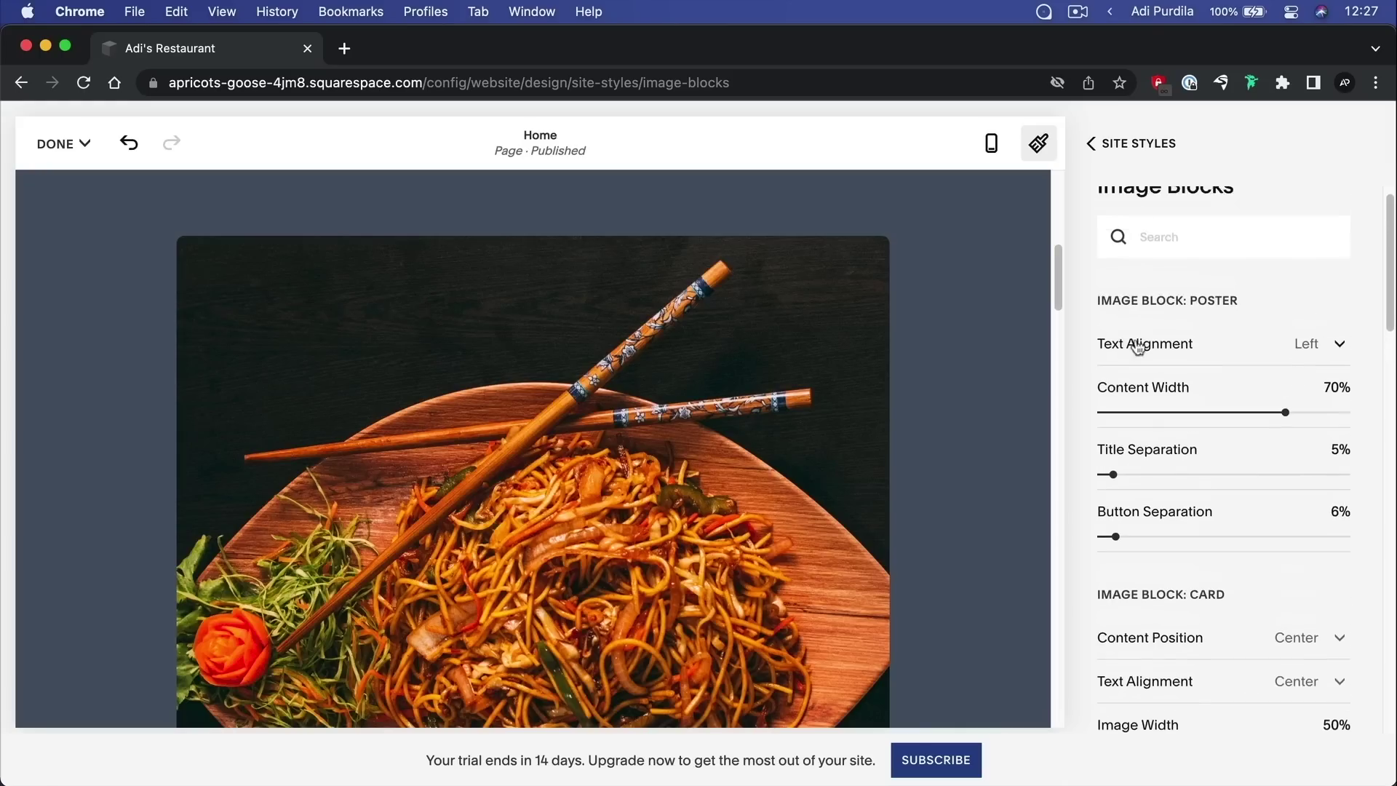
scroll(1155, 255, "left", 3)
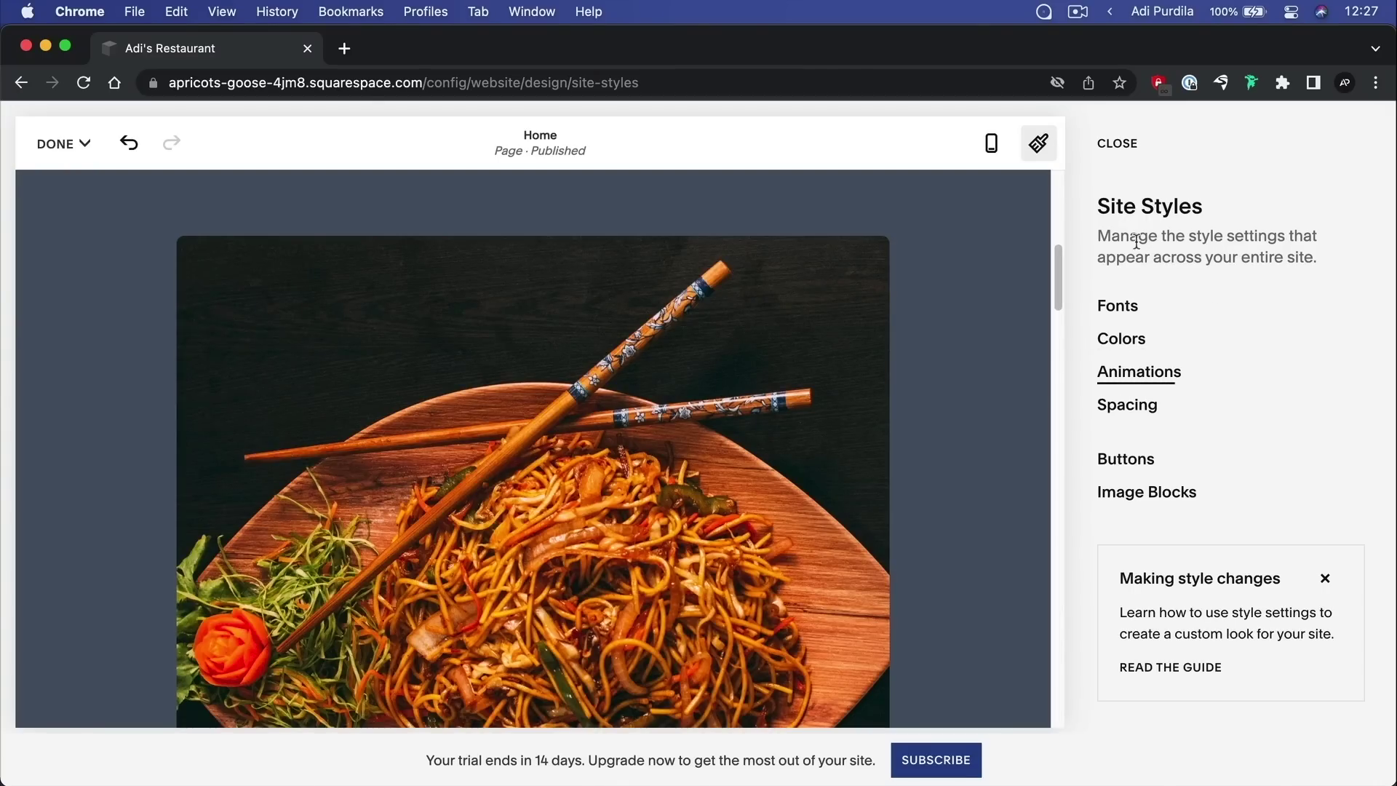
Close Site Styles, exit page editing and open the full-screen site preview
left_click(1118, 144)
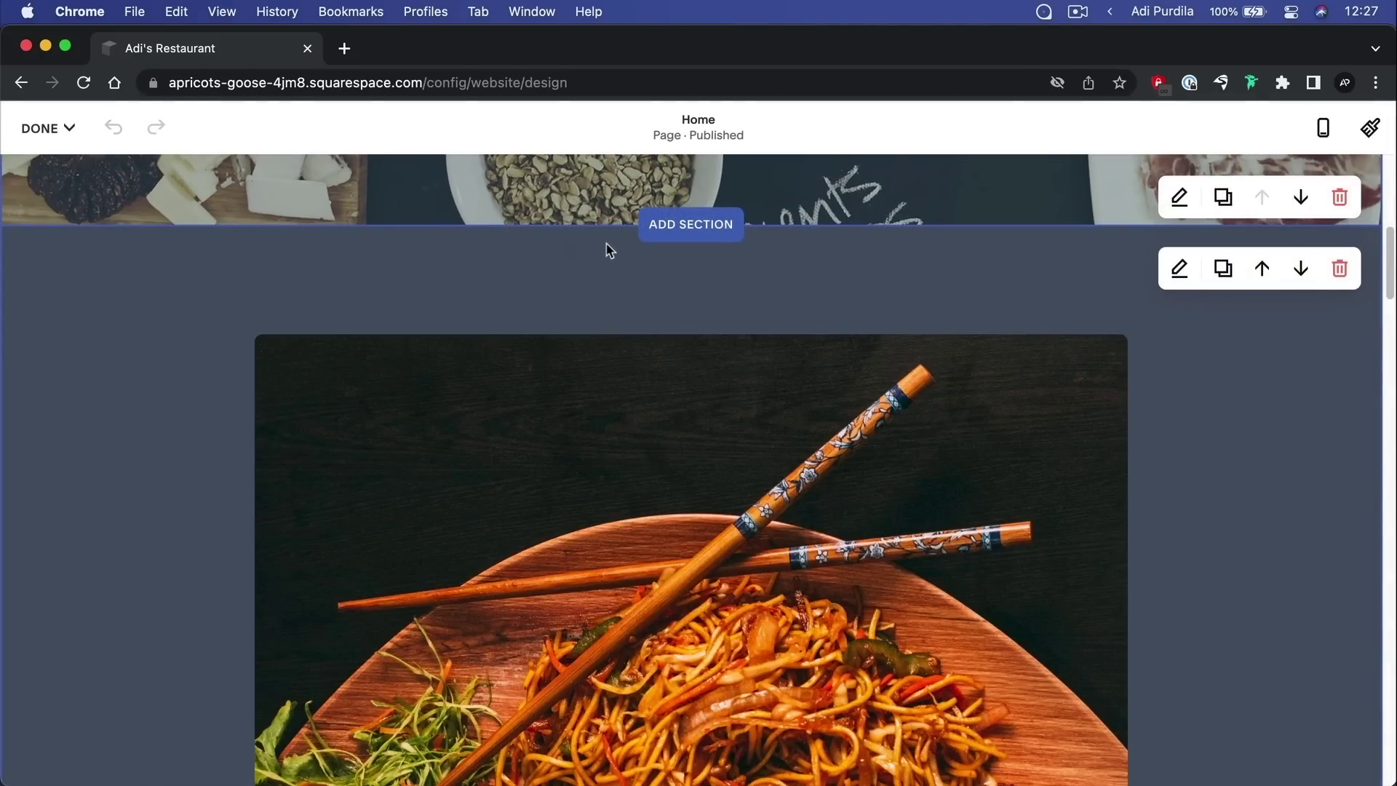
key("Escape")
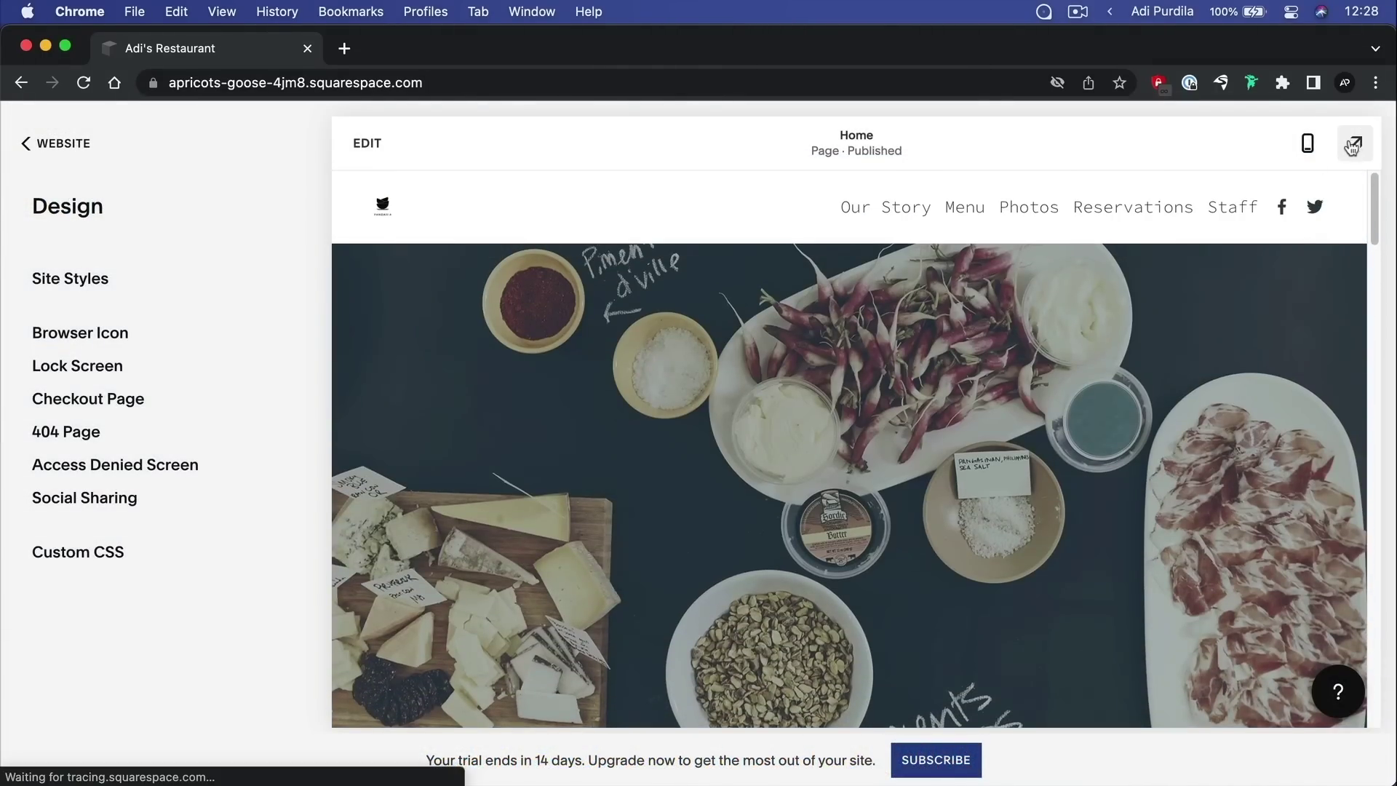
left_click(1352, 145)
Scroll through the restyled home page and return to the top
scroll(973, 339, "down", 10)
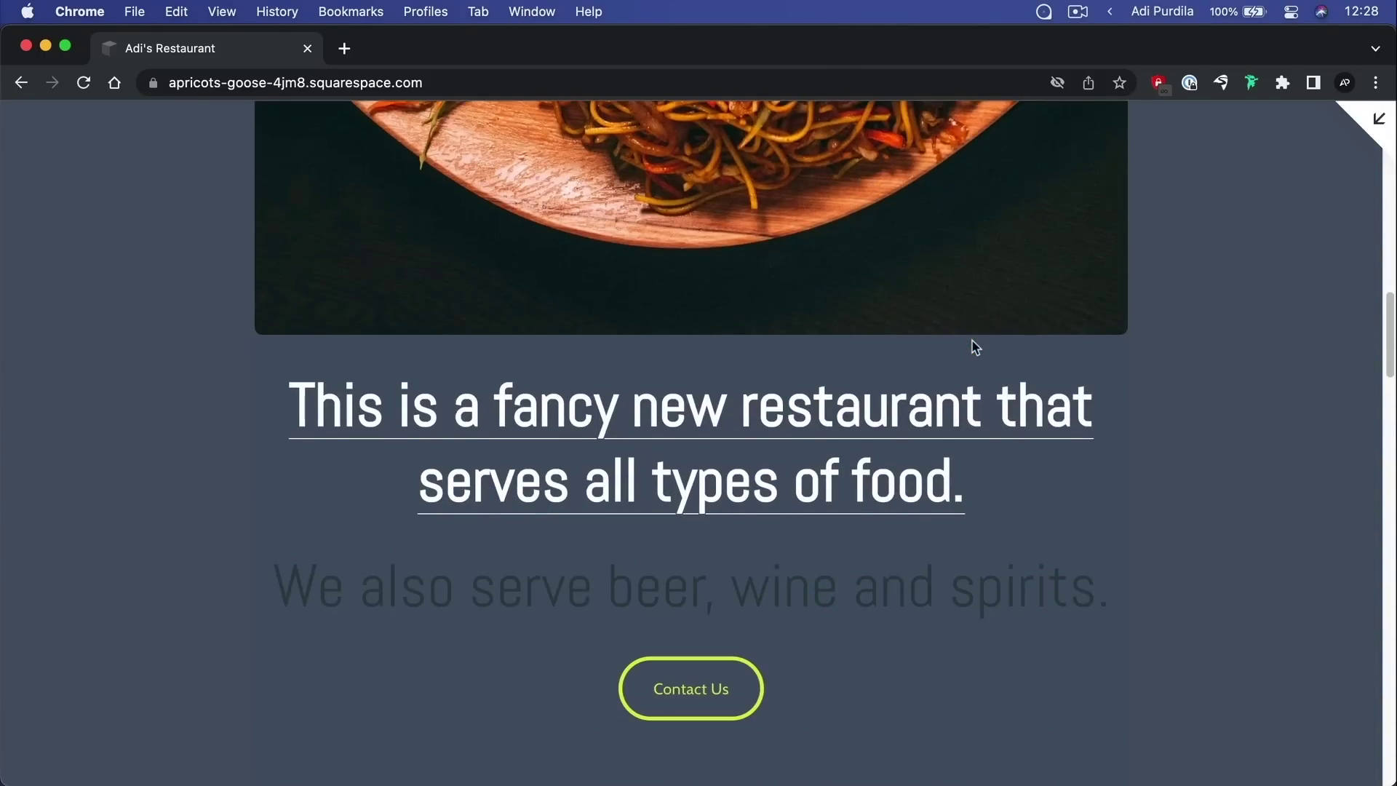
scroll(975, 347, "down", 10)
scroll(975, 347, "up", 10)
scroll(974, 340, "down", 10)
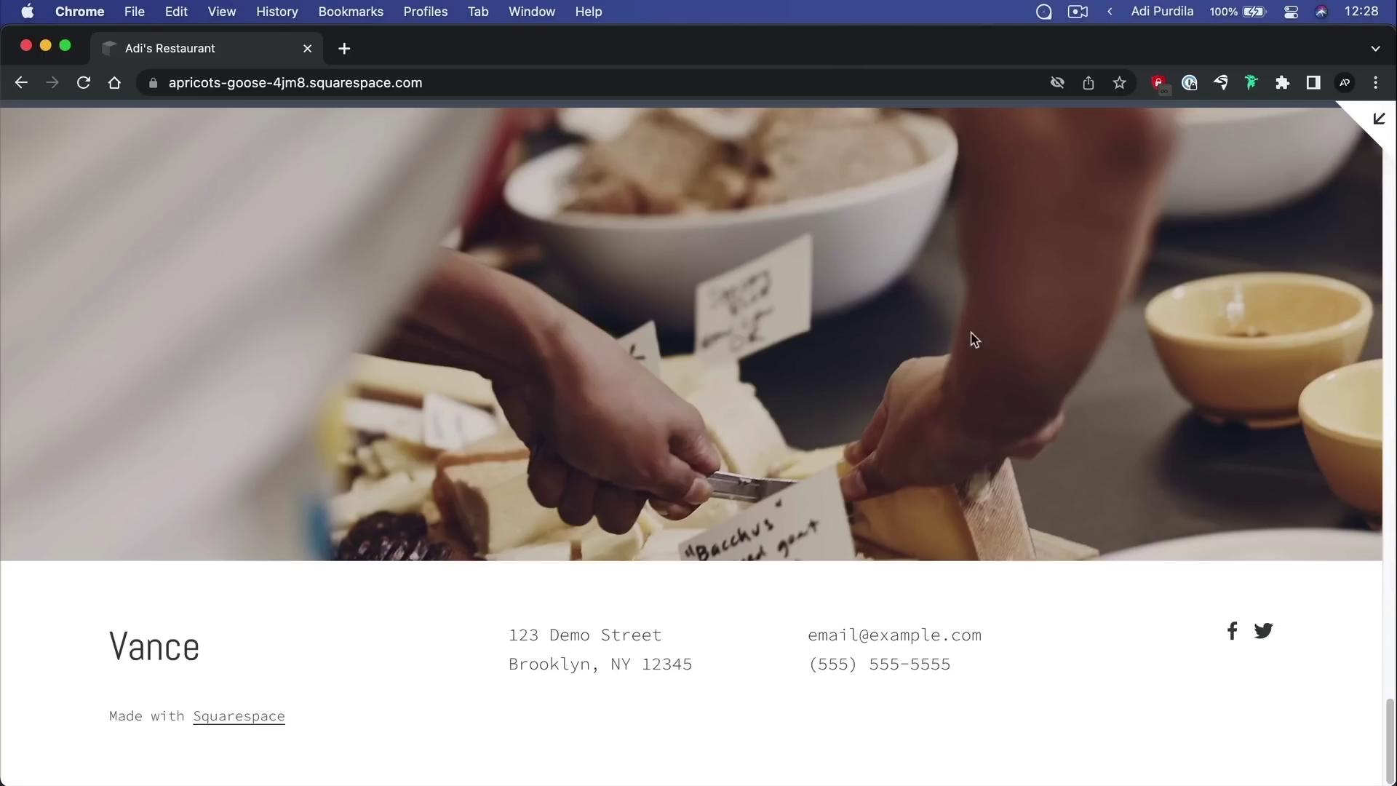
scroll(974, 339, "up", 5)
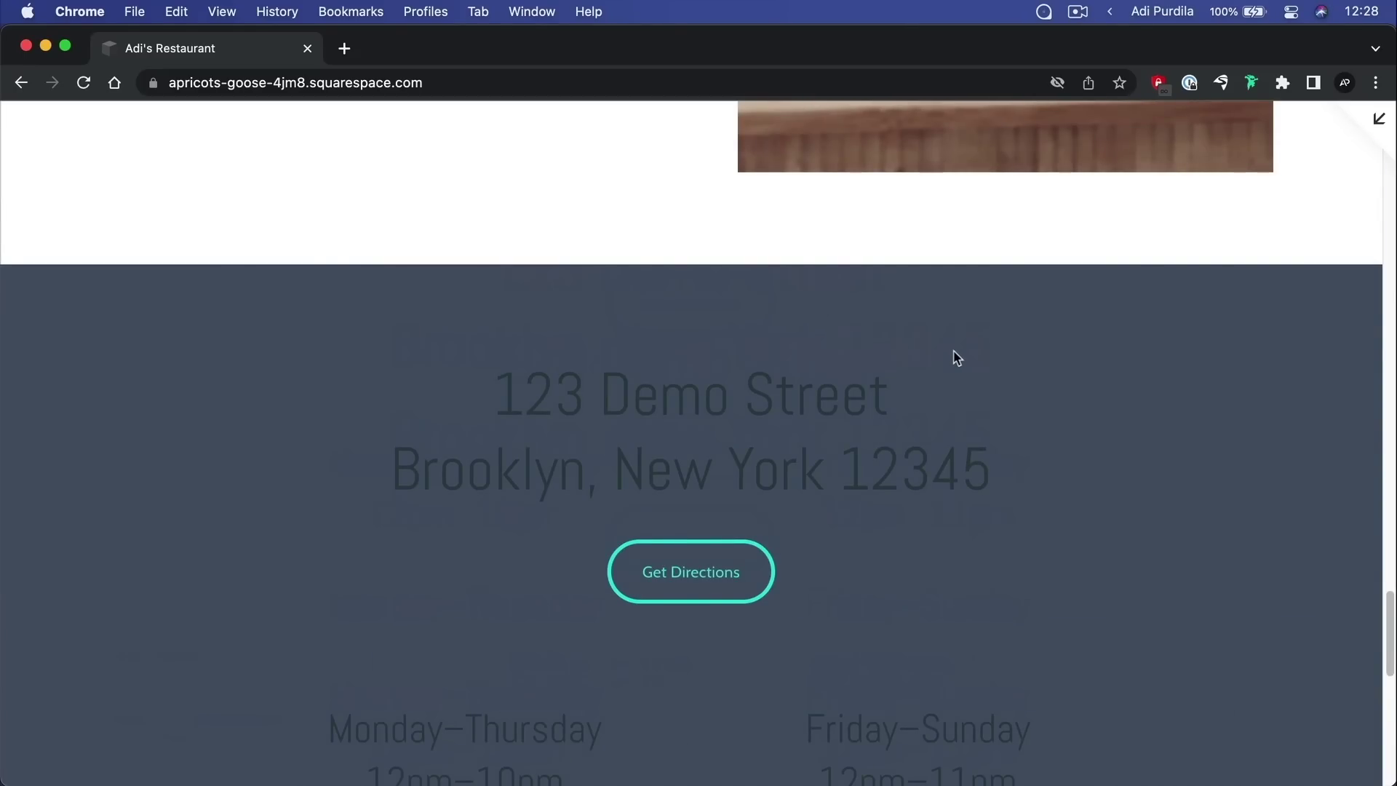
scroll(957, 357, "up", 10)
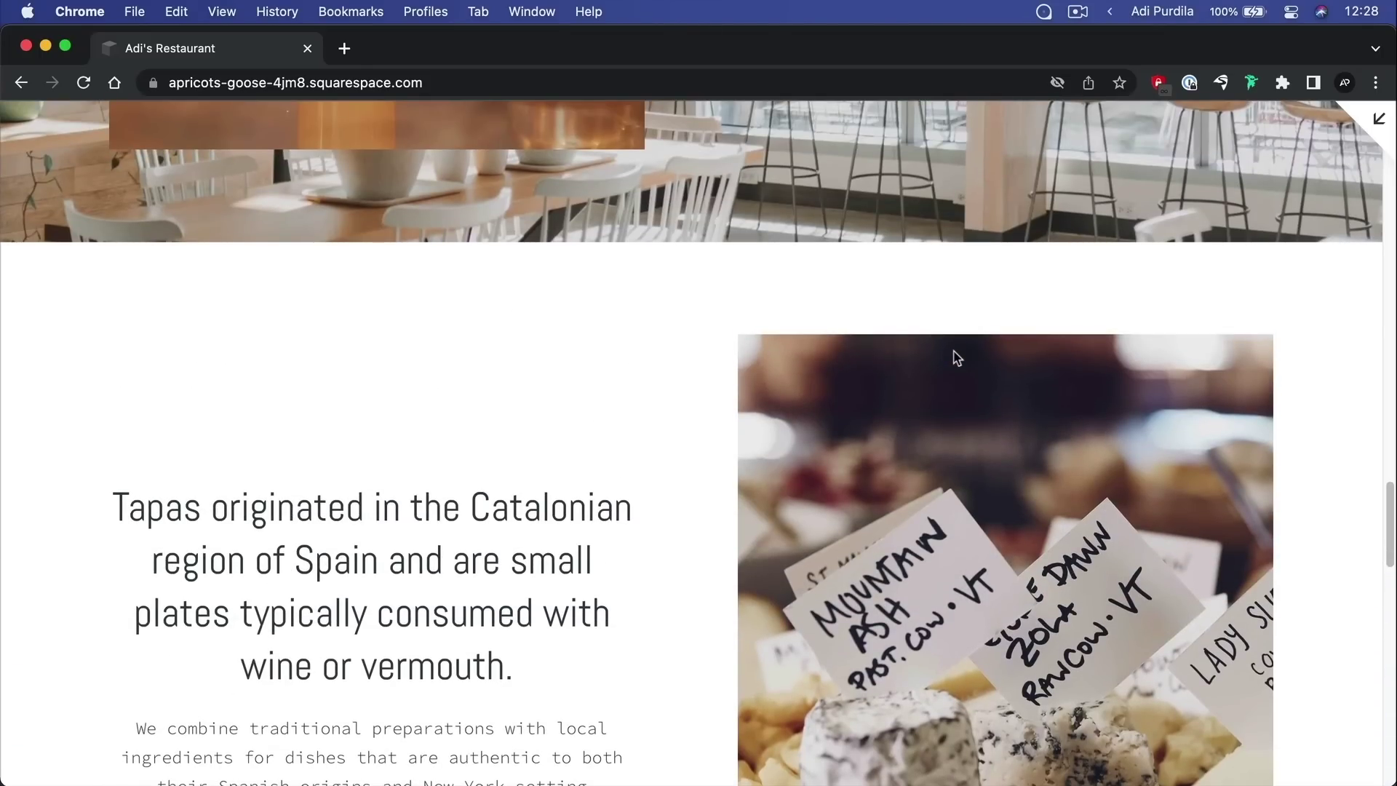
scroll(819, 360, "up", 10)
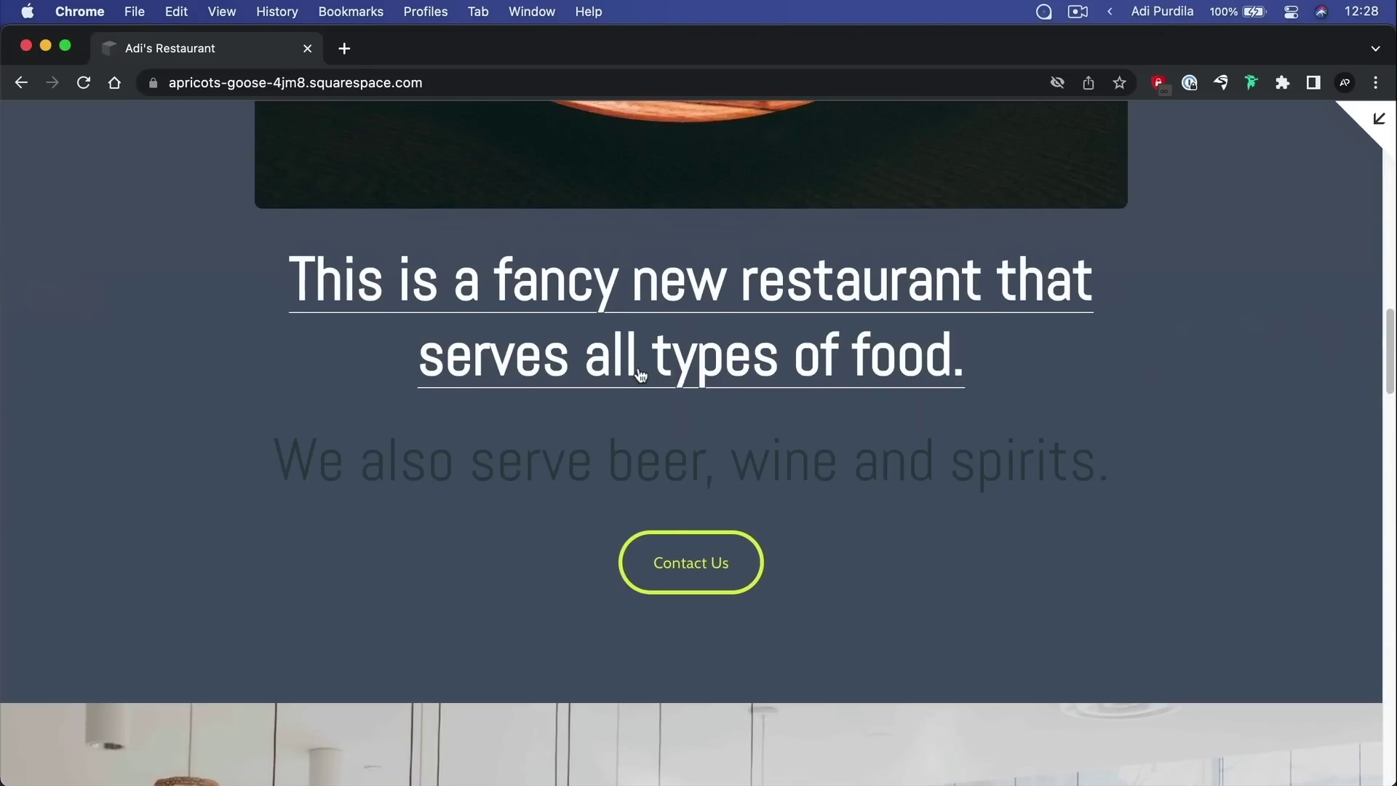
scroll(641, 375, "up", 2)
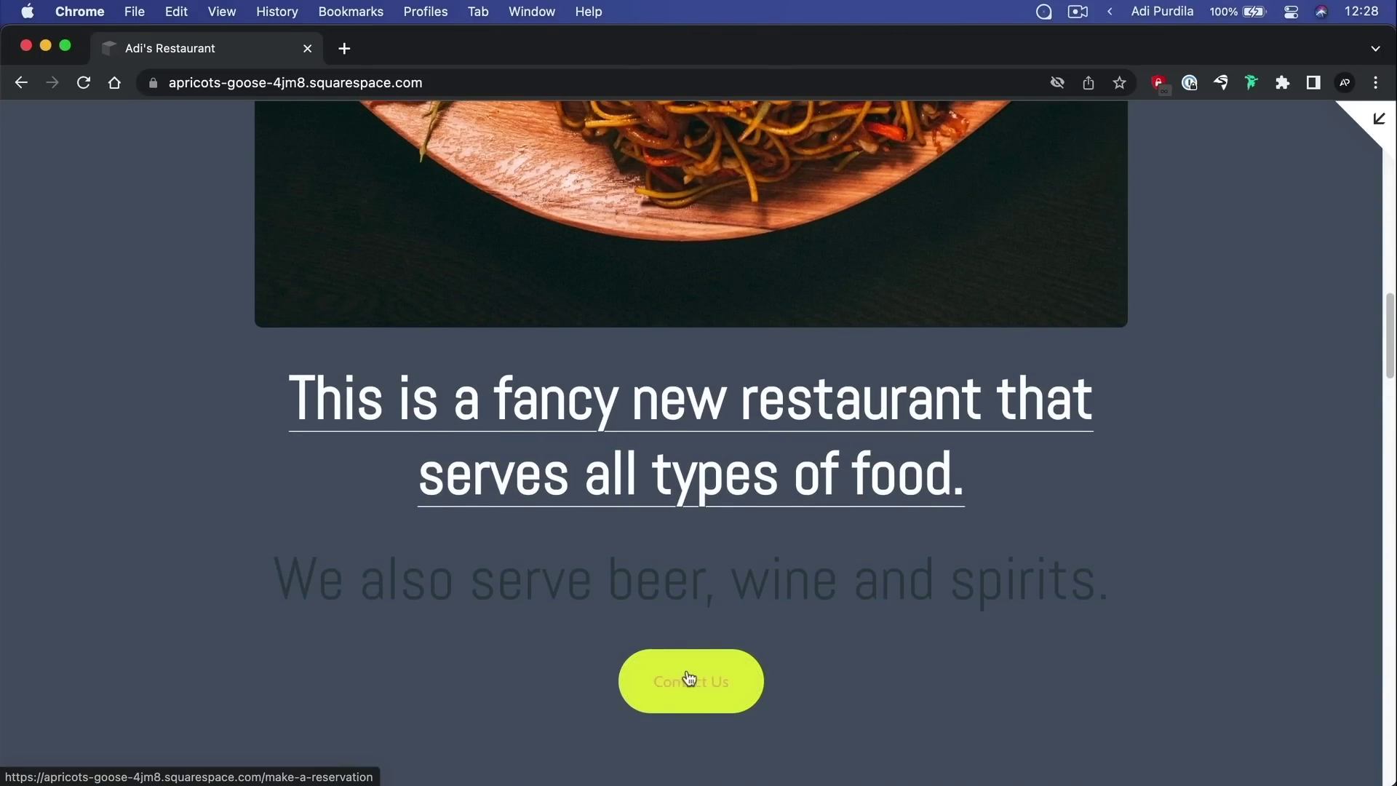
scroll(817, 543, "up", 15)
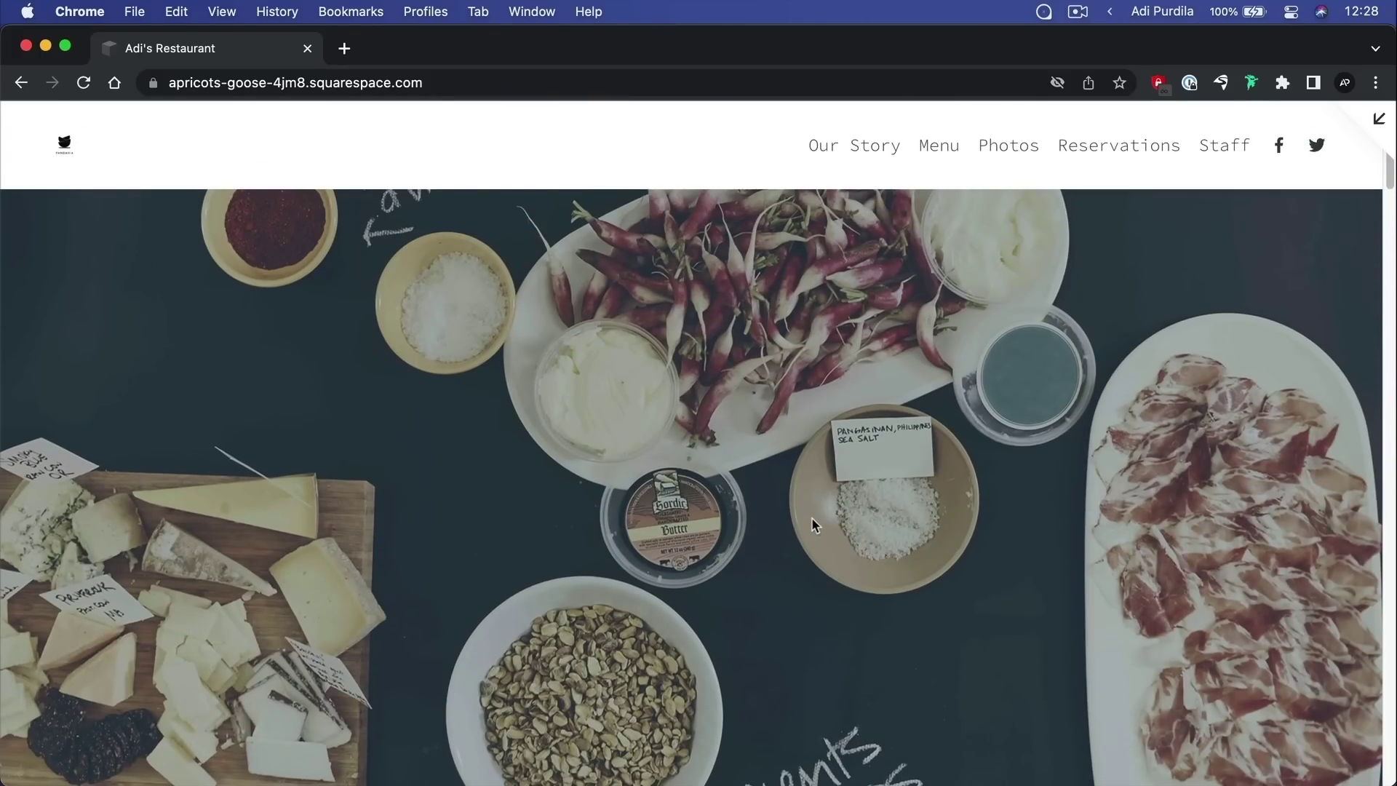
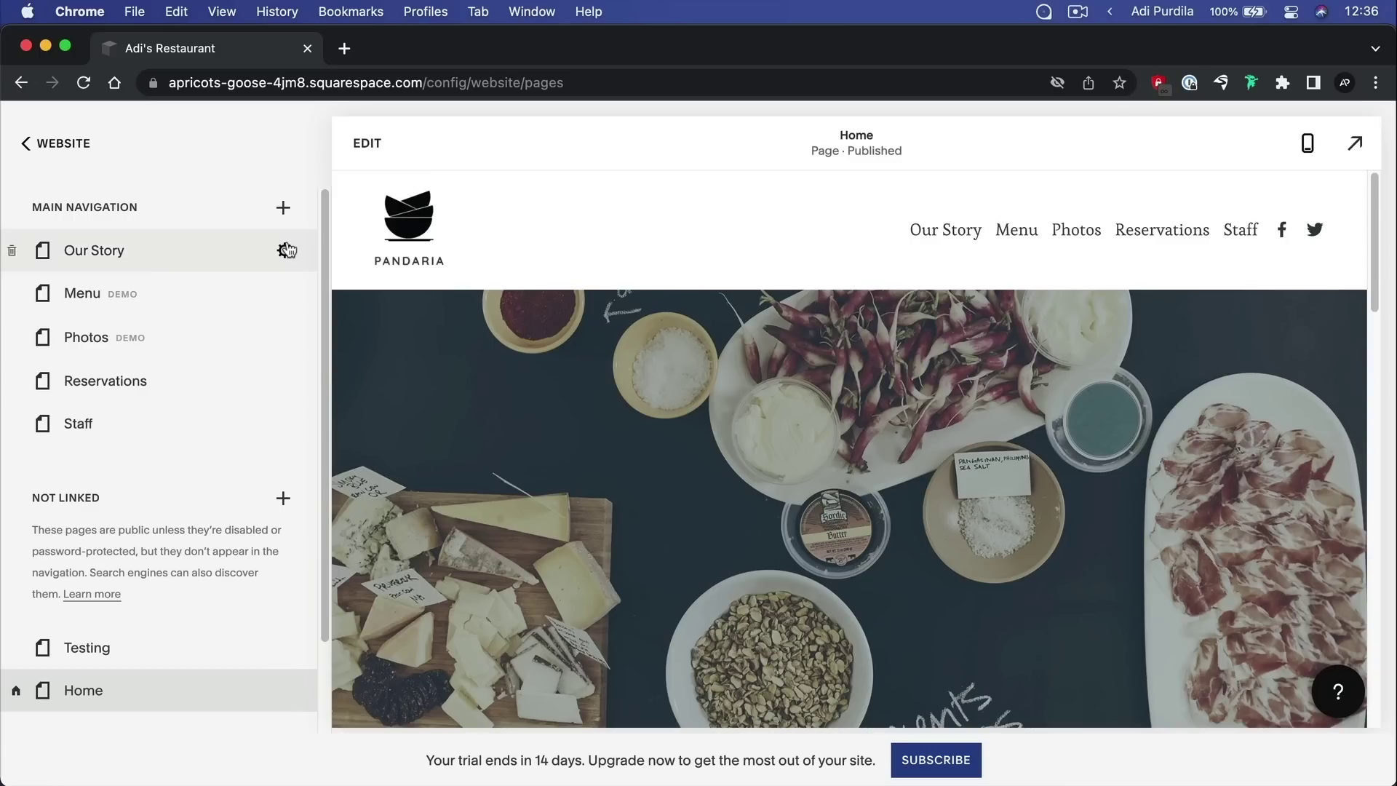
Use the + beside Main Navigation to bring up the new page and collection types
left_click(283, 209)
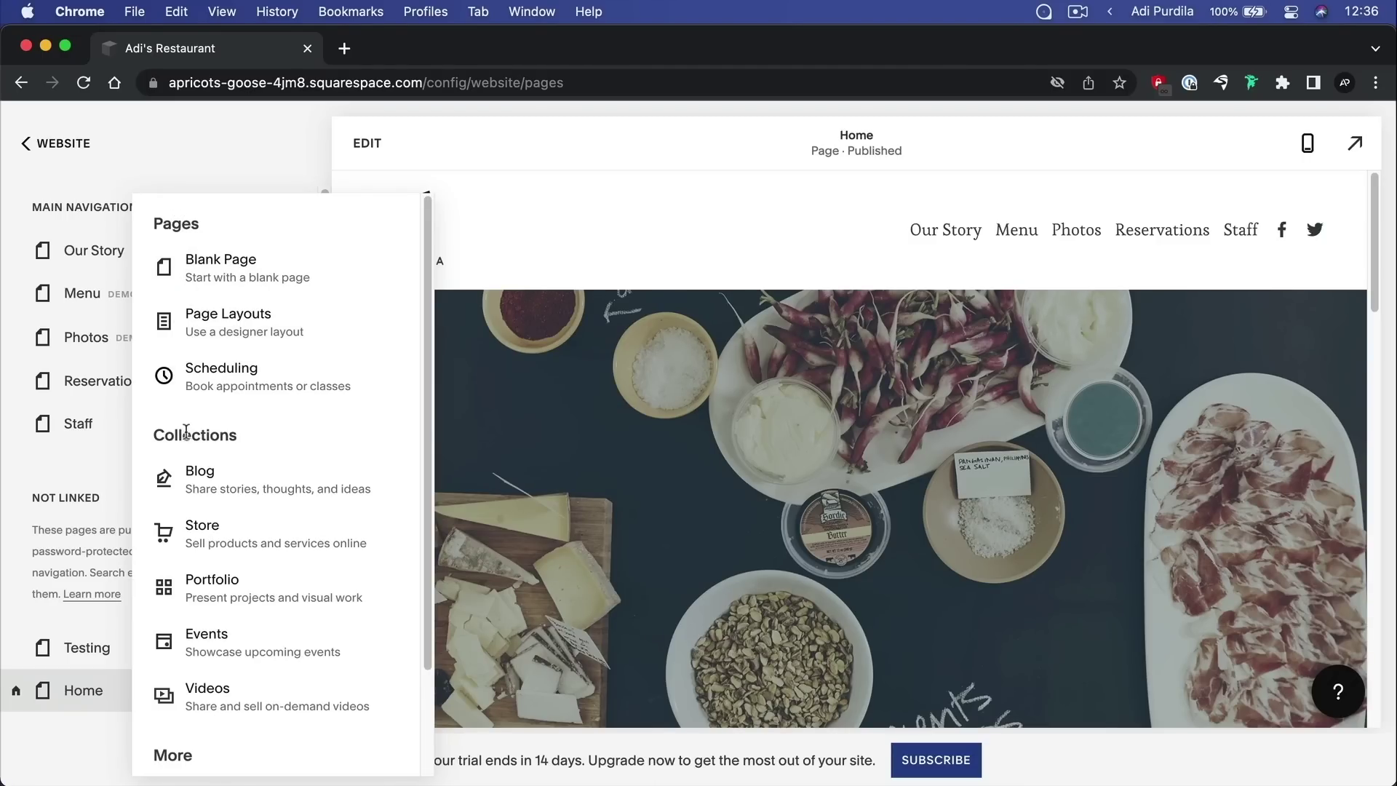
Add a Blog collection to the main navigation using the Blog 3 layout
left_click(203, 476)
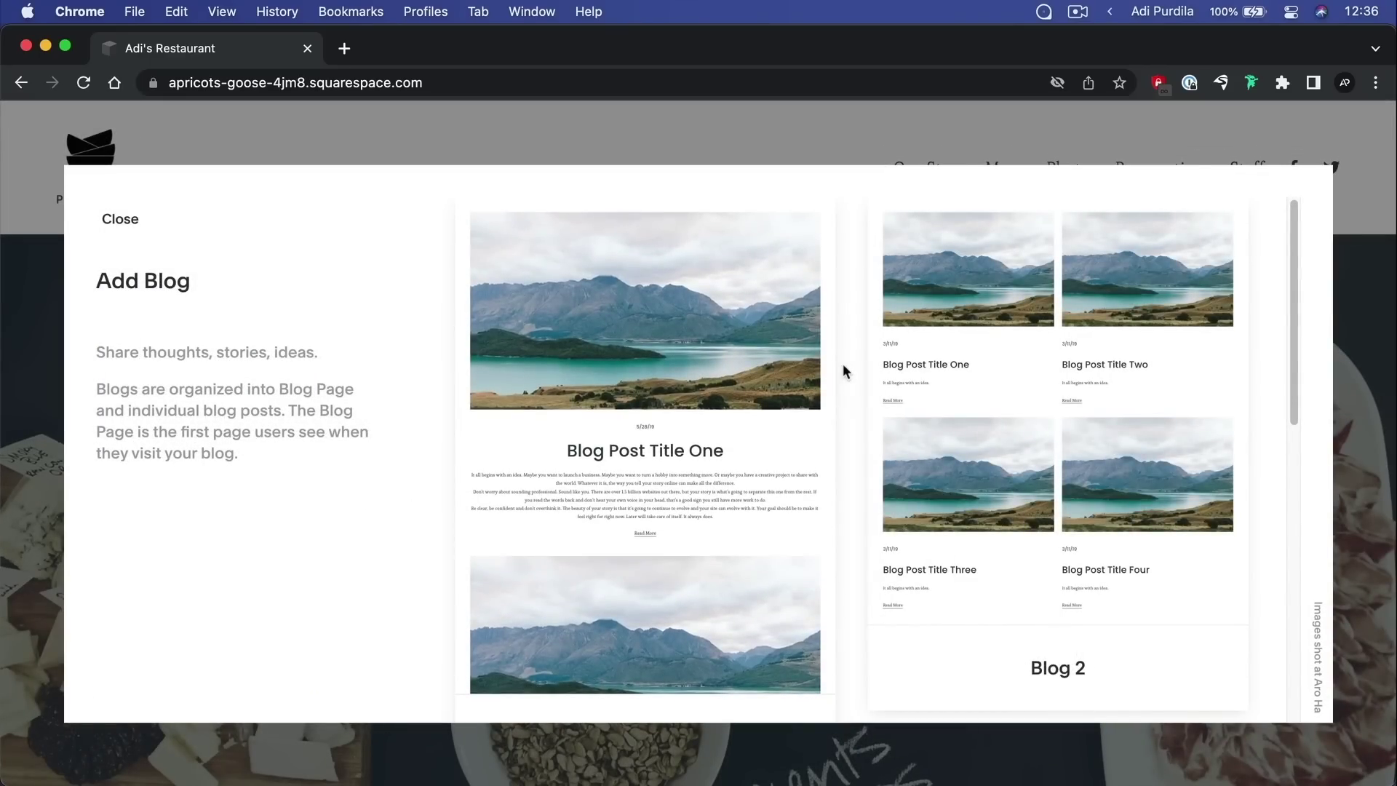
scroll(843, 371, "down", 5)
scroll(842, 371, "down", 6)
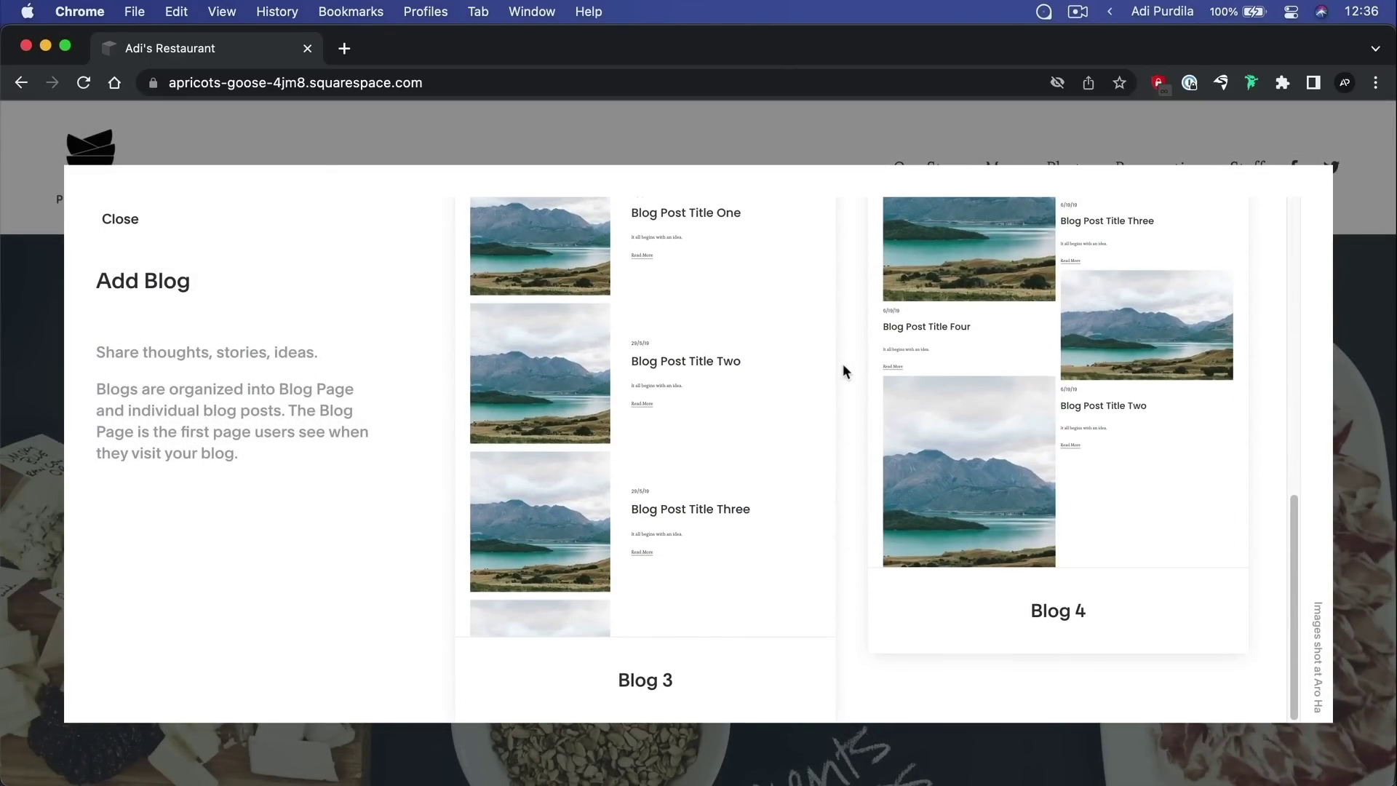
scroll(843, 371, "up", 3)
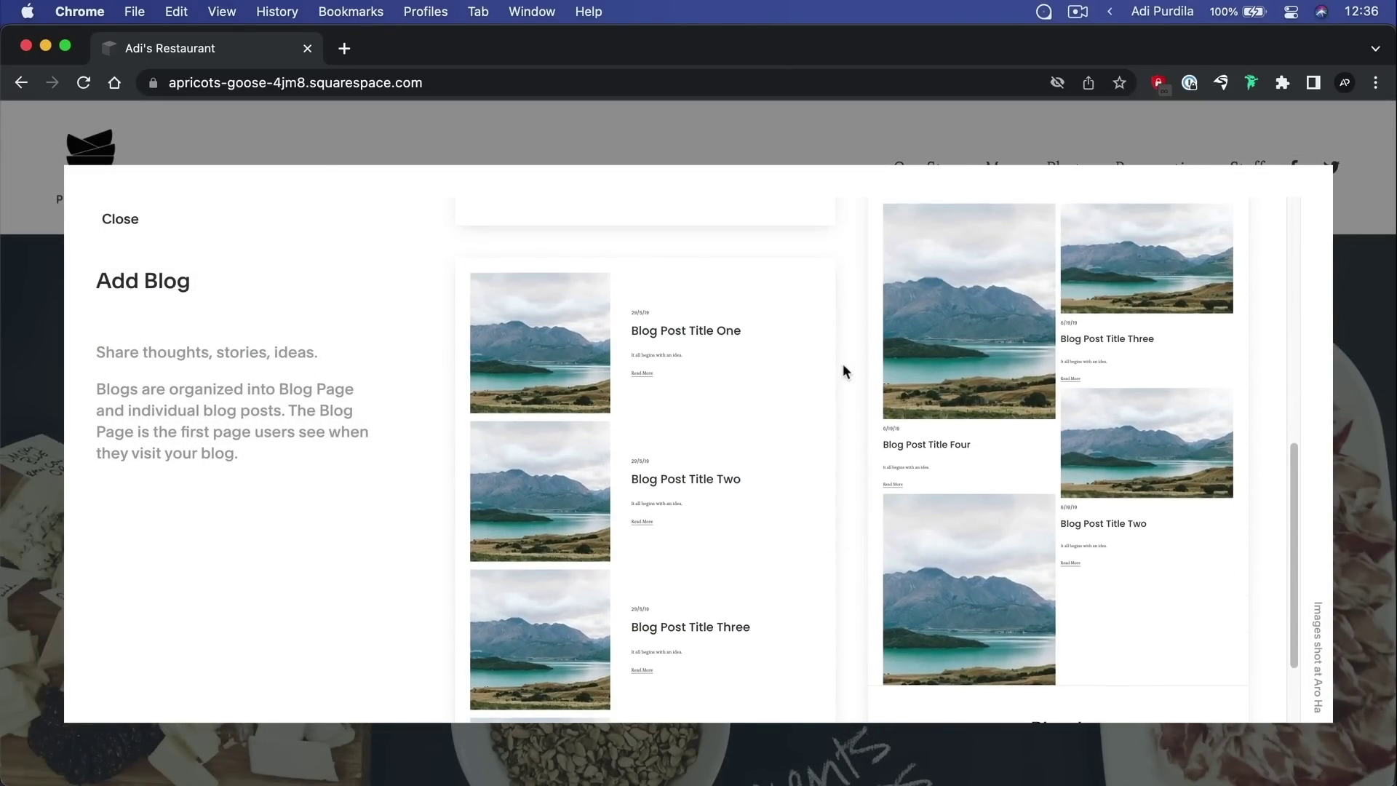
scroll(843, 371, "up", 6)
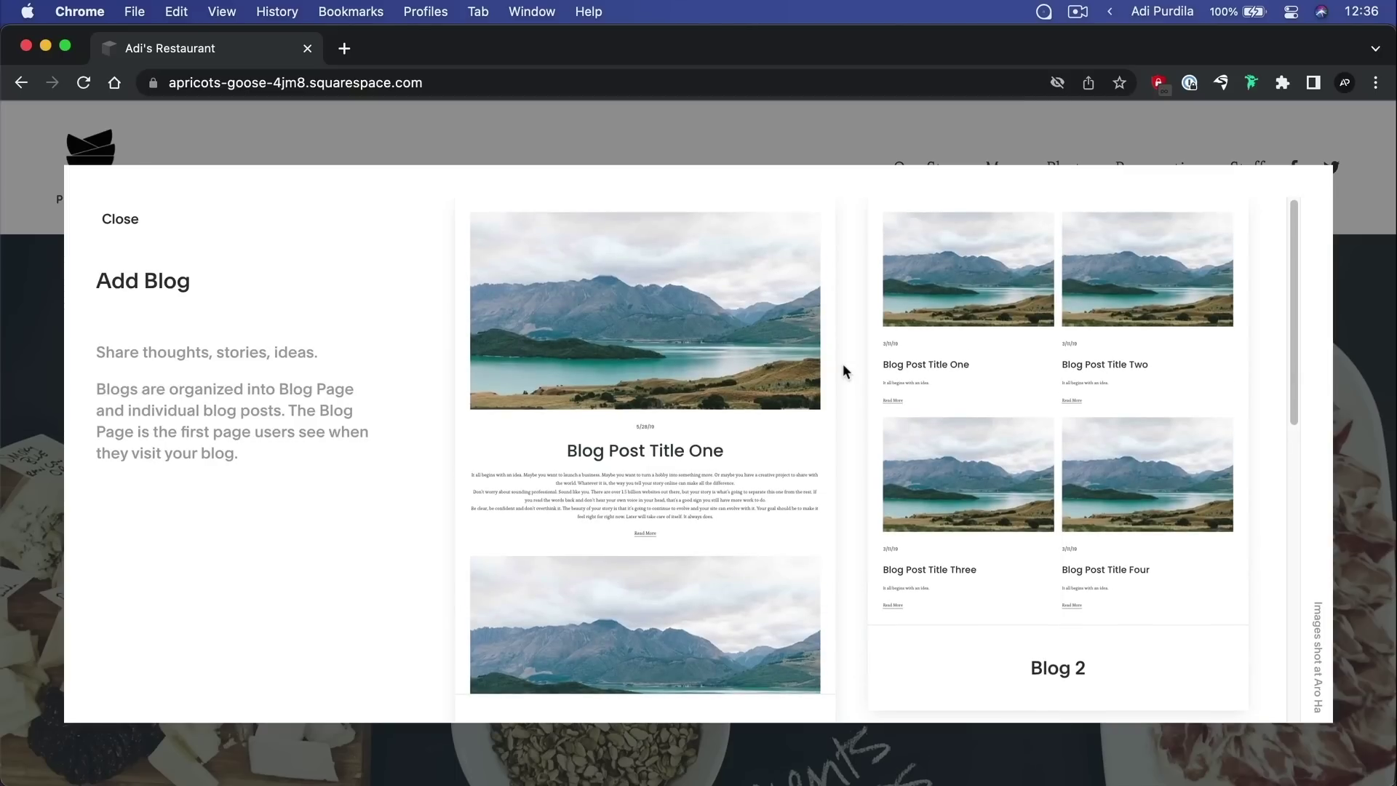
scroll(843, 372, "down", 6)
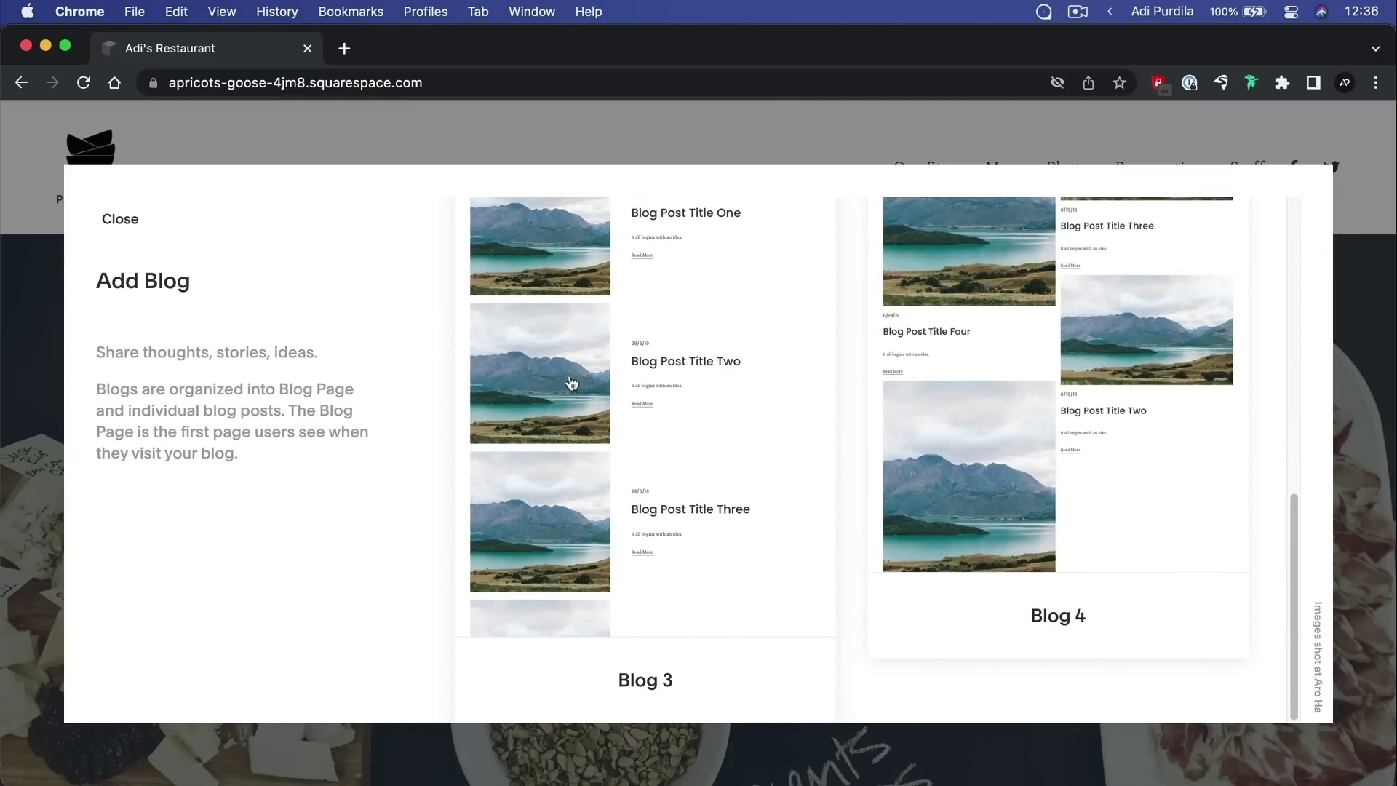
left_click(565, 342)
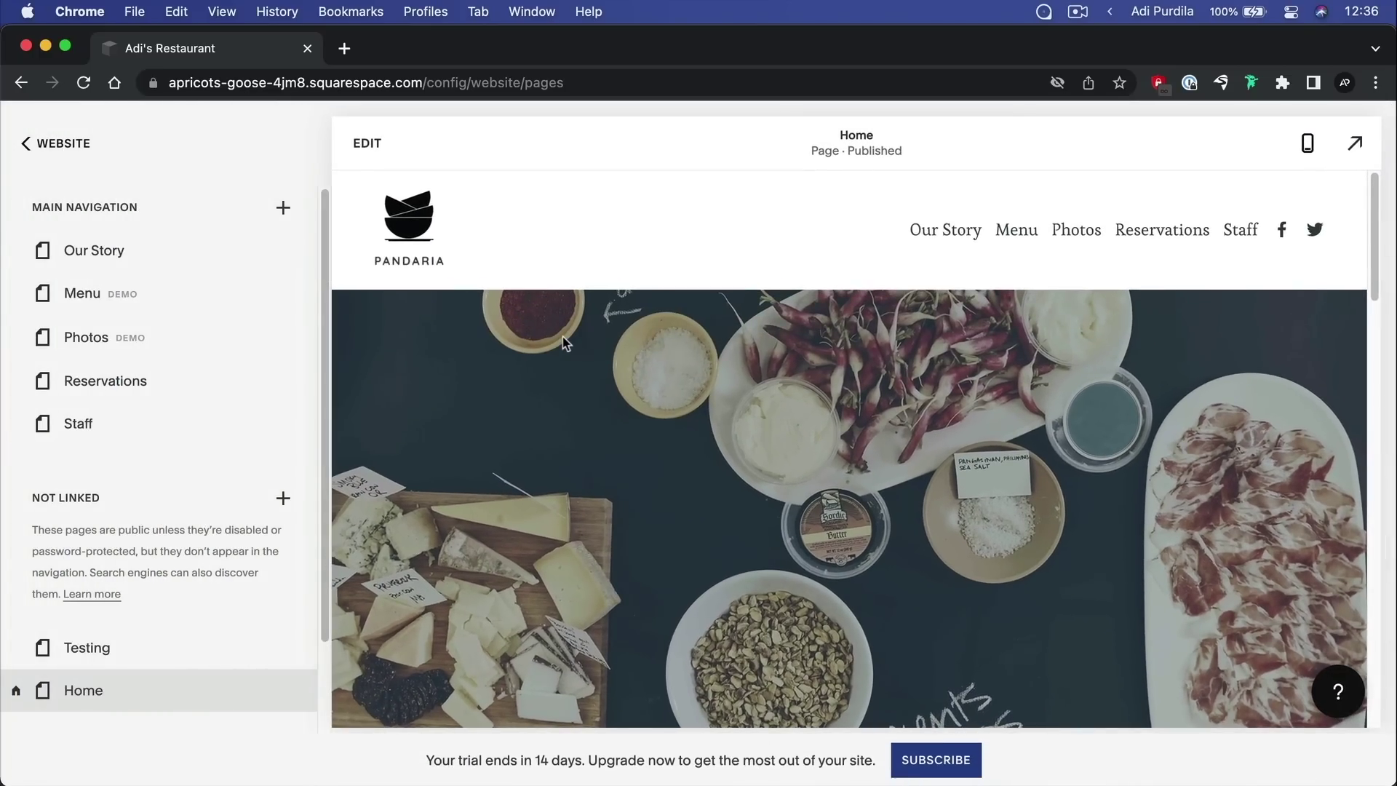
Name the new page 'Blog' and review sample post Blog Post Title One
type("Blog")
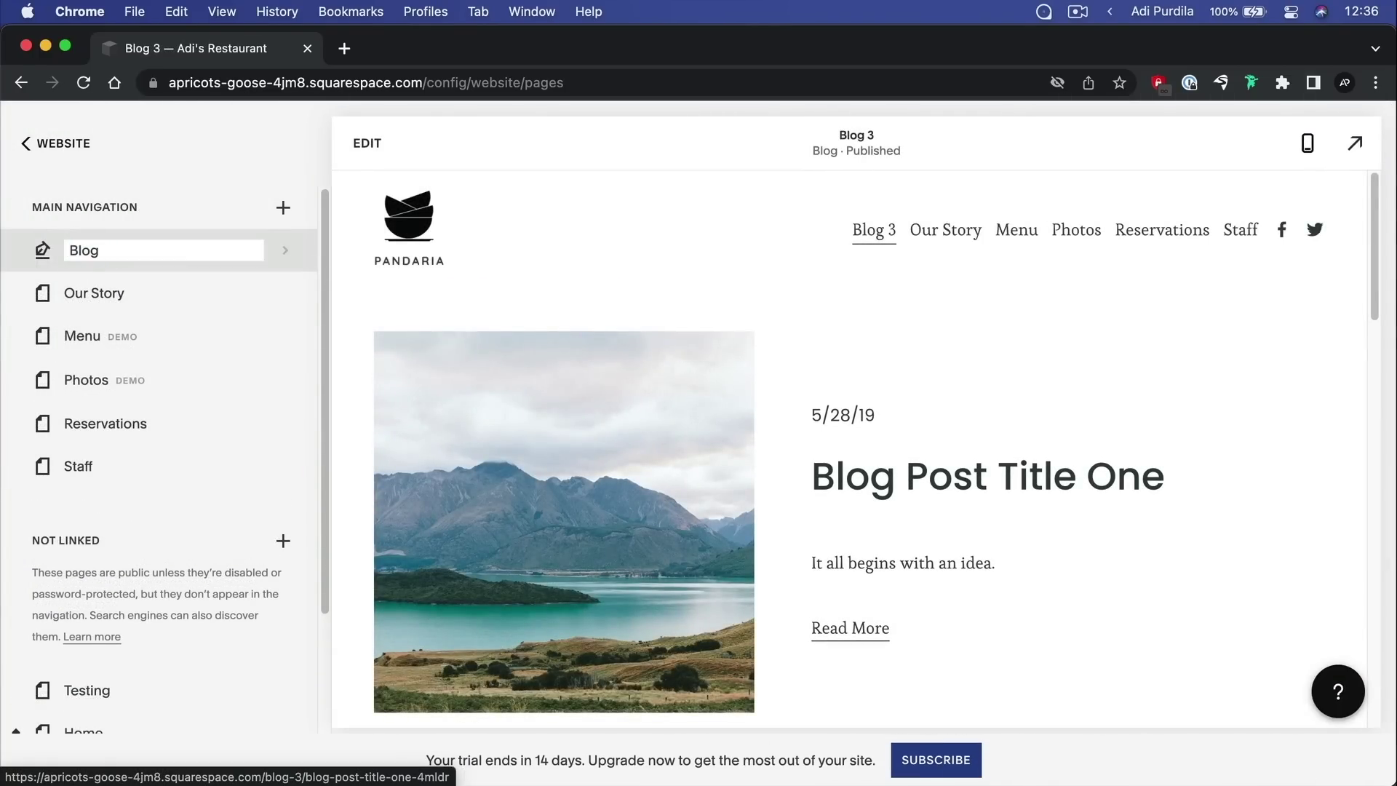
key("Return")
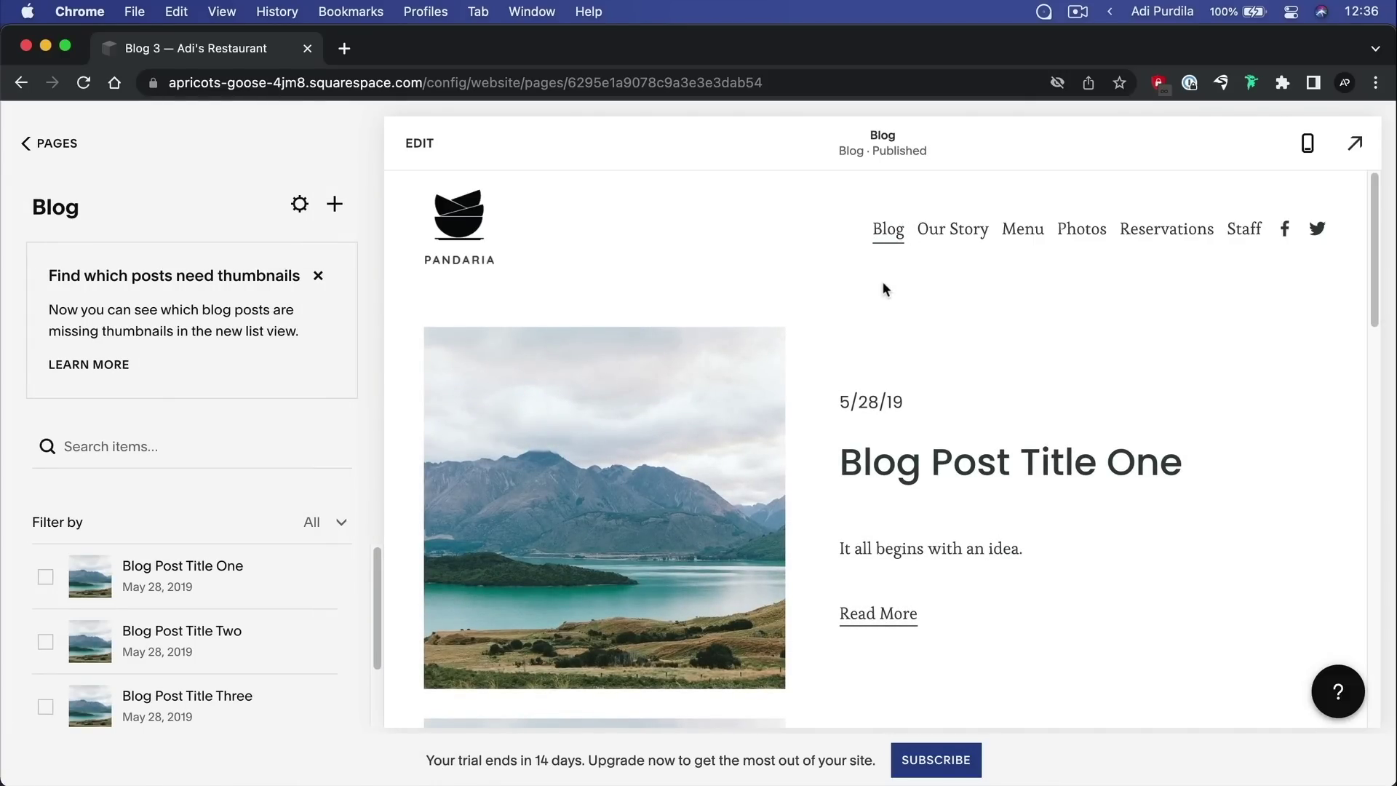
scroll(770, 280, "down", 2)
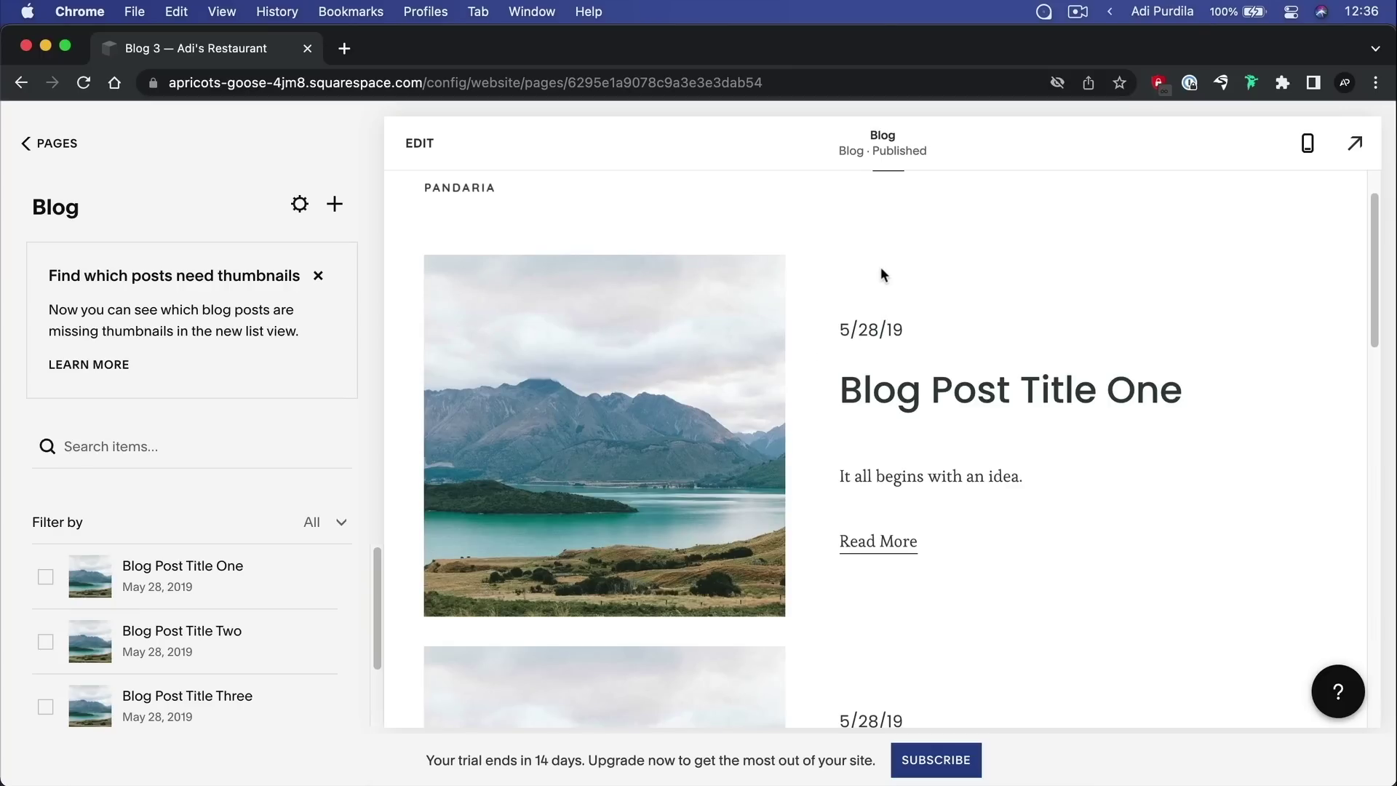
scroll(882, 270, "down", 10)
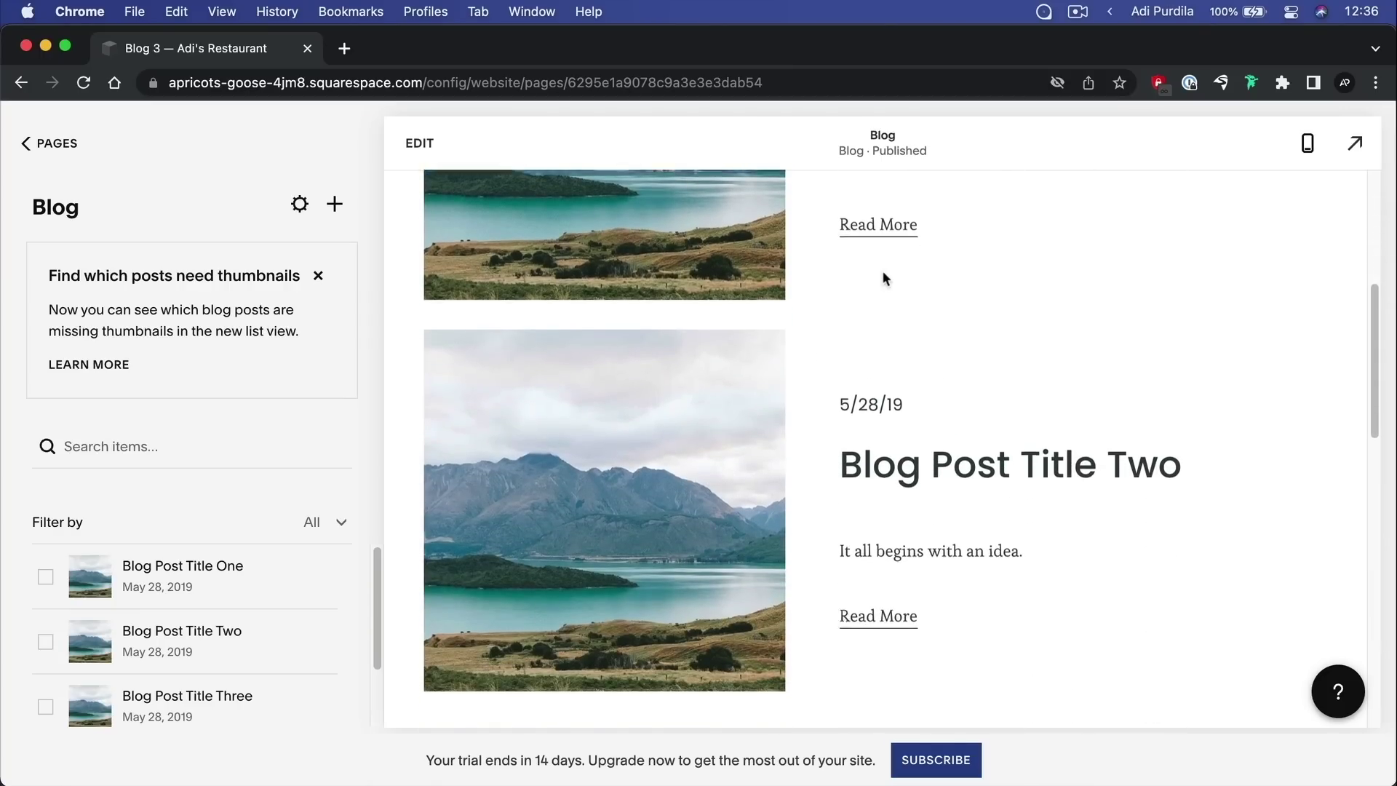
scroll(883, 276, "down", 8)
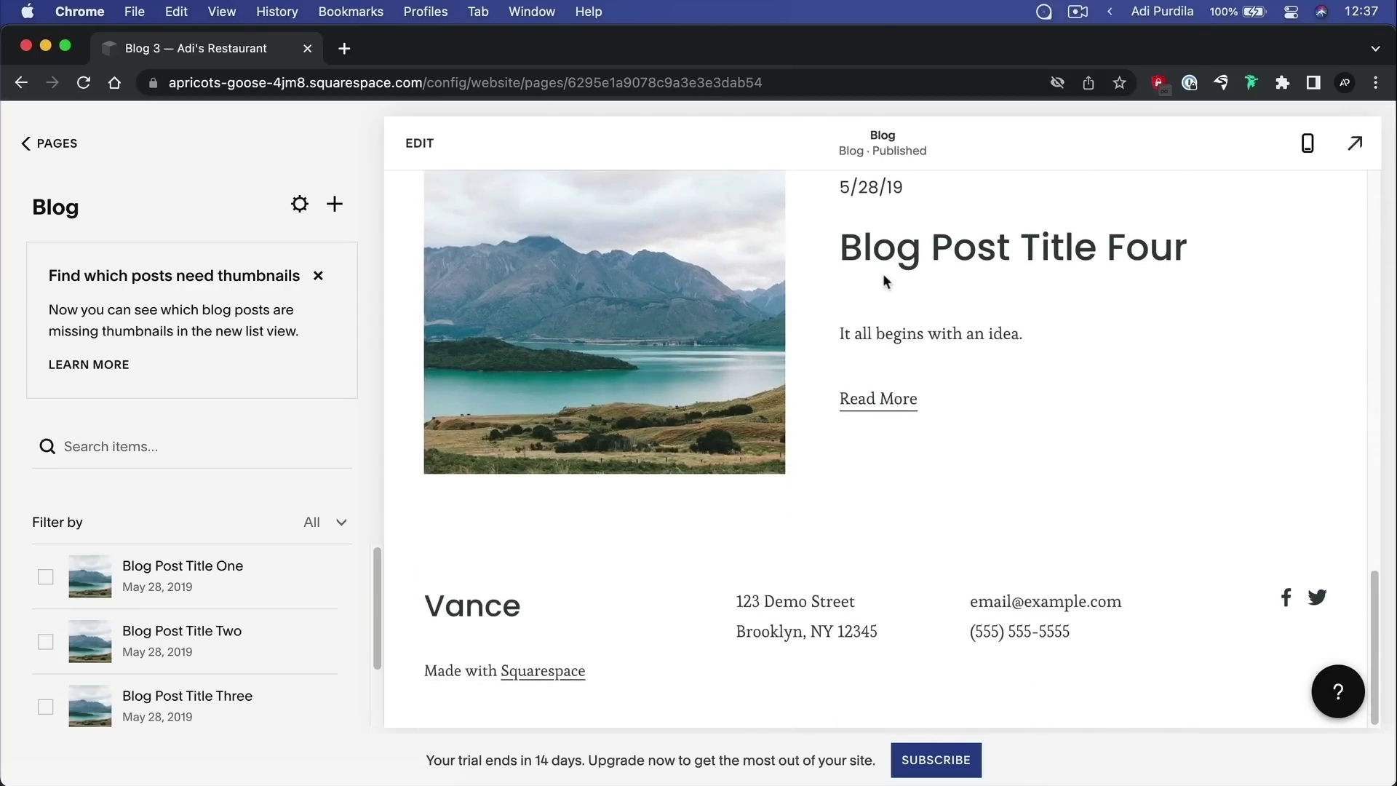
scroll(823, 305, "up", 15)
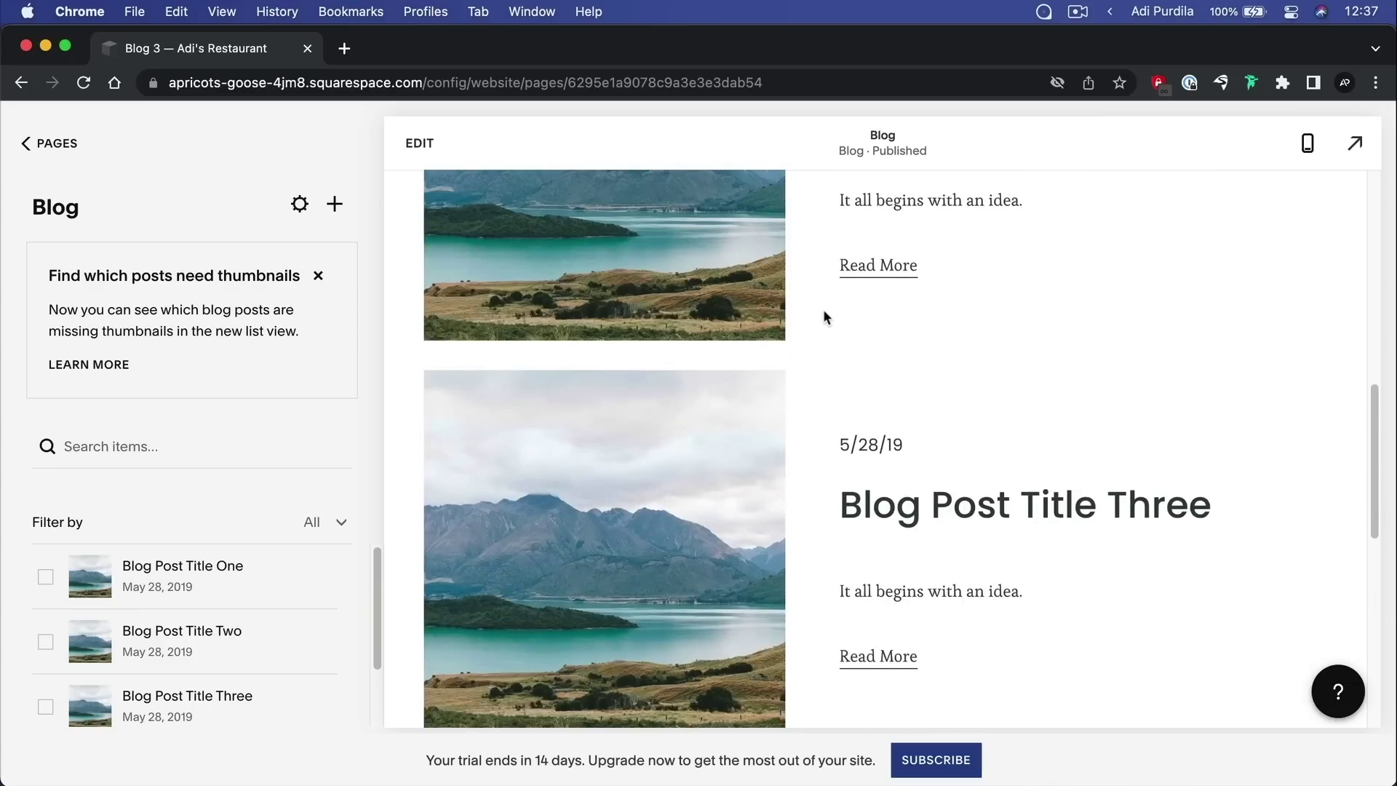
left_click(680, 420)
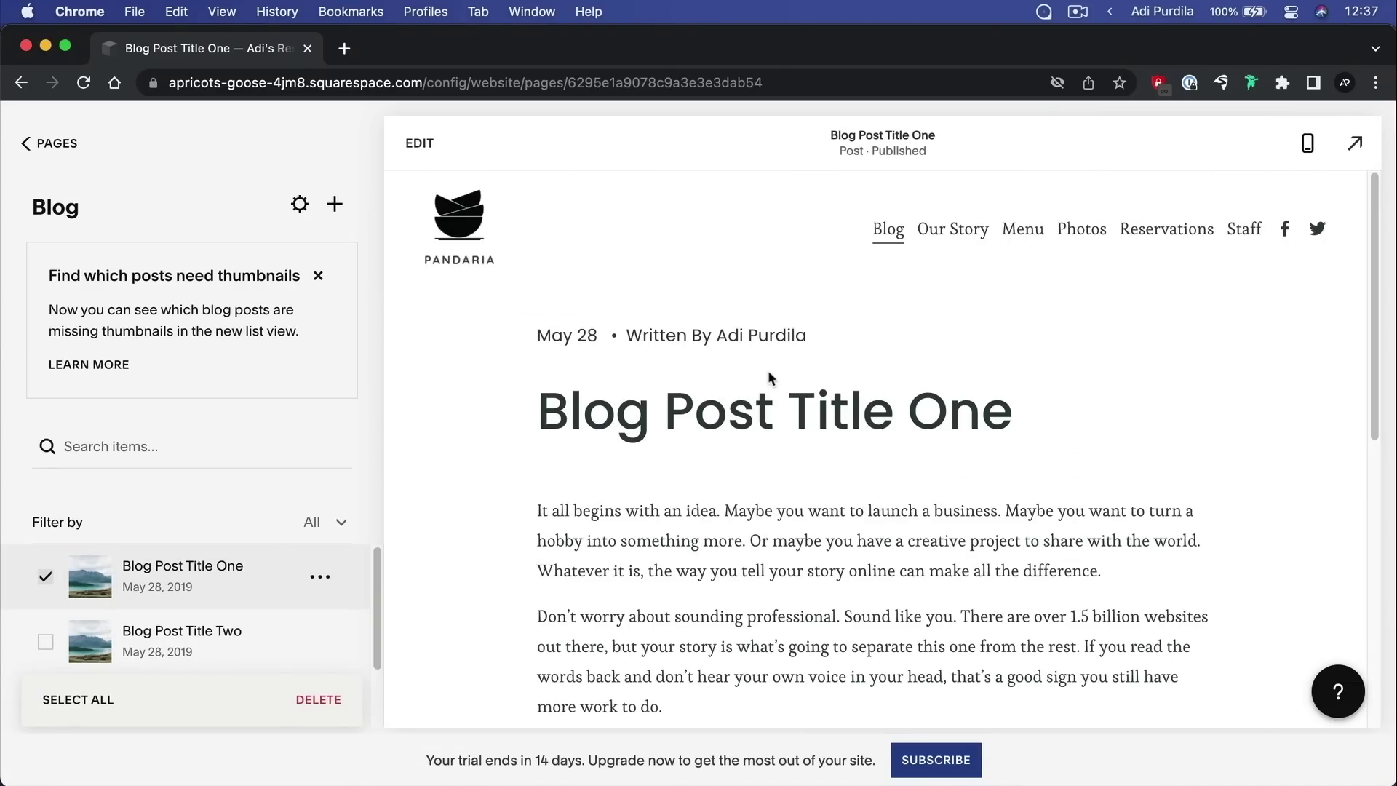
scroll(958, 376, "down", 10)
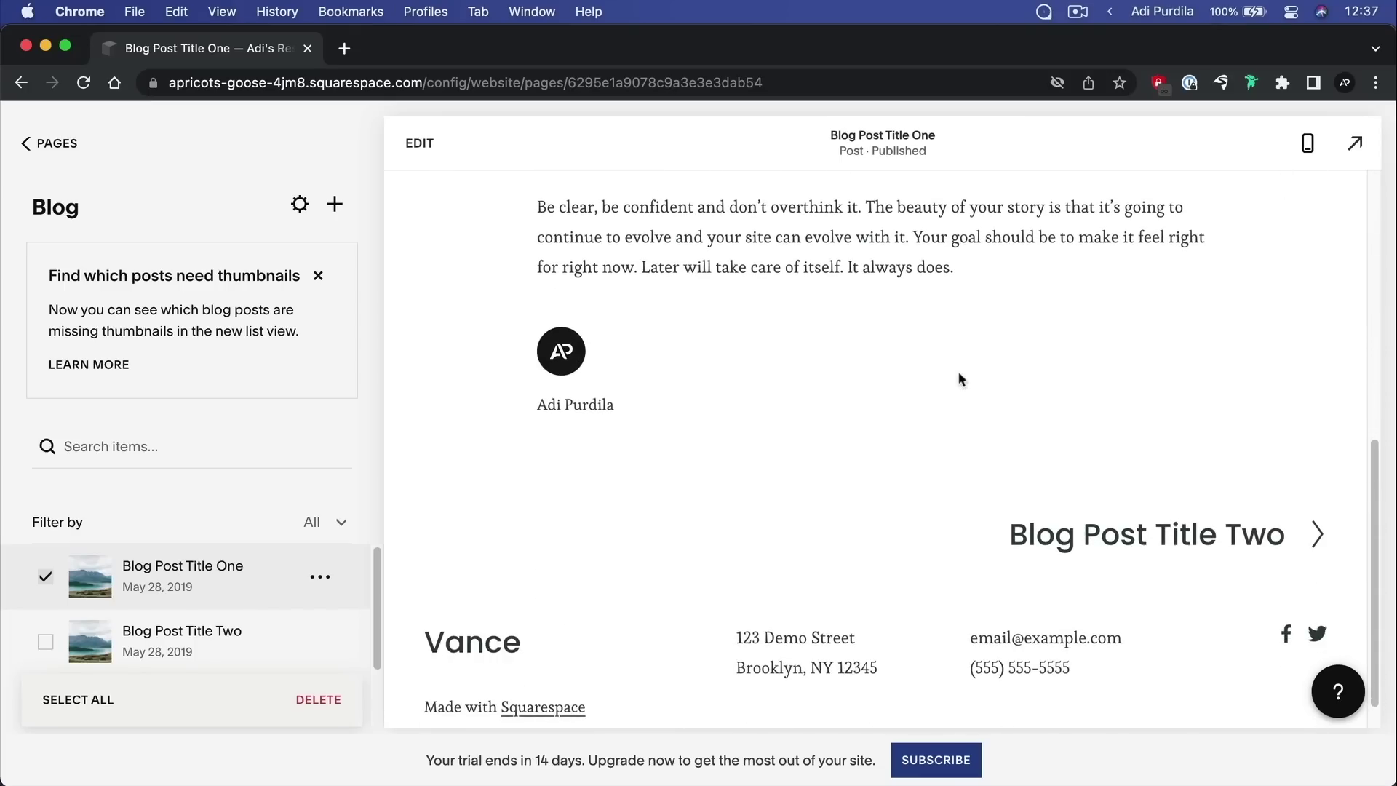
scroll(959, 376, "up", 15)
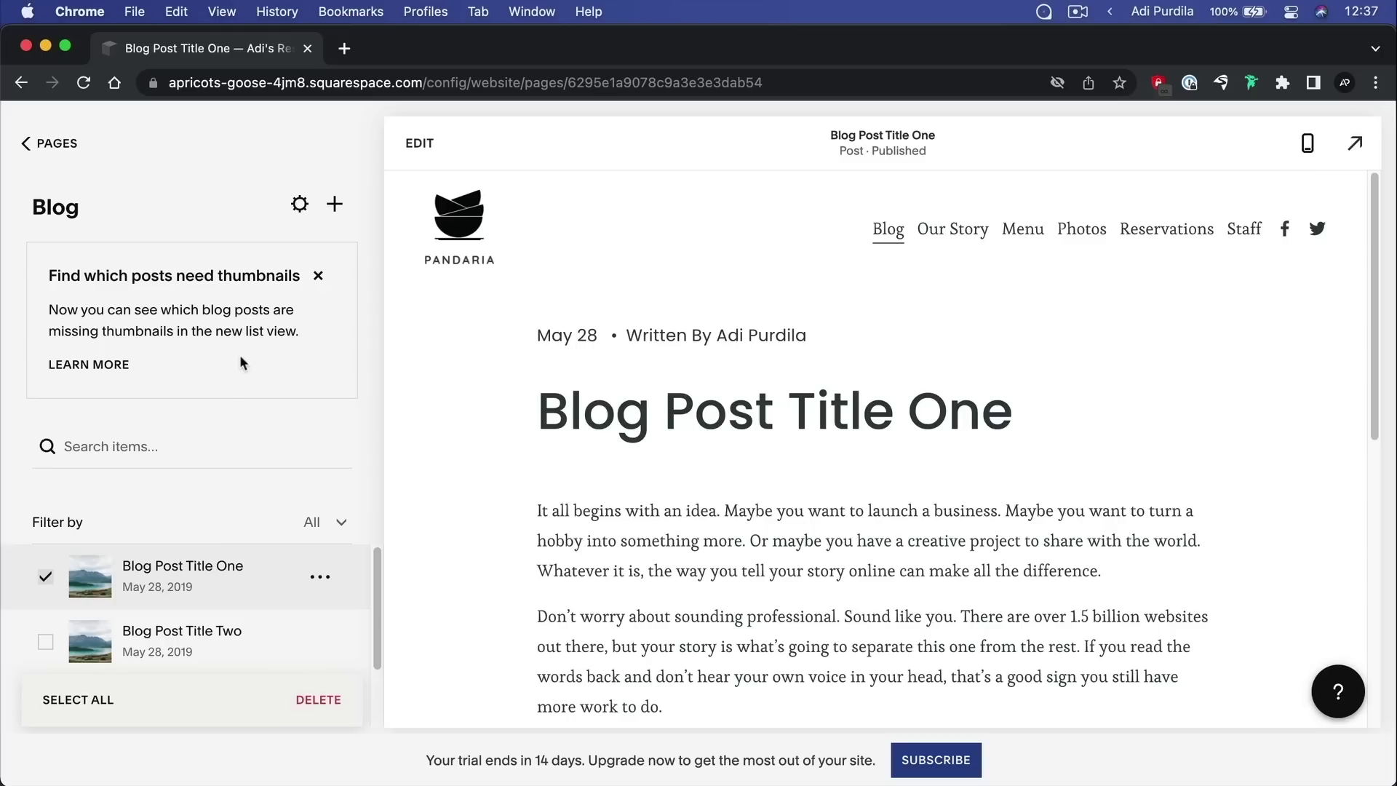
scroll(234, 607, "down", 3)
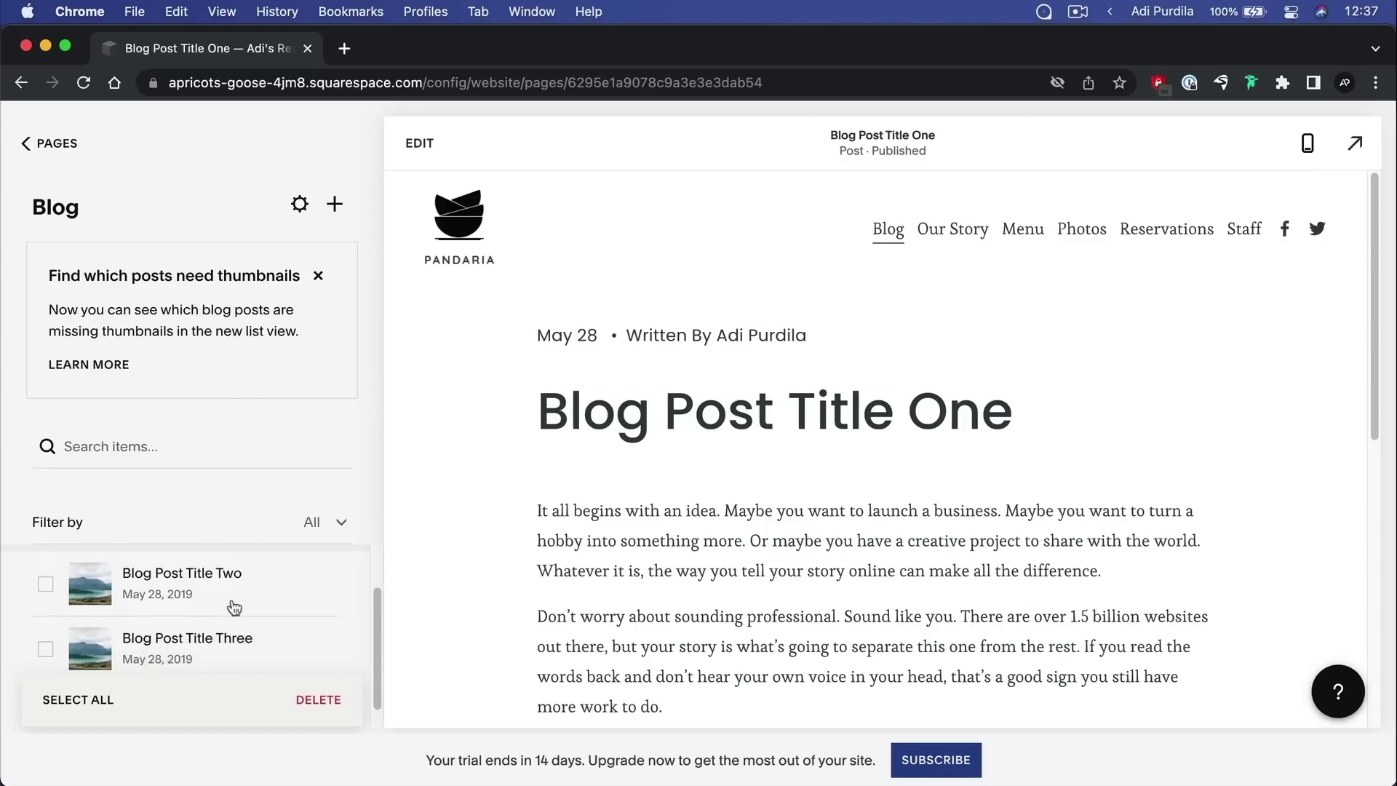
scroll(238, 588, "up", 3)
left_click(319, 275)
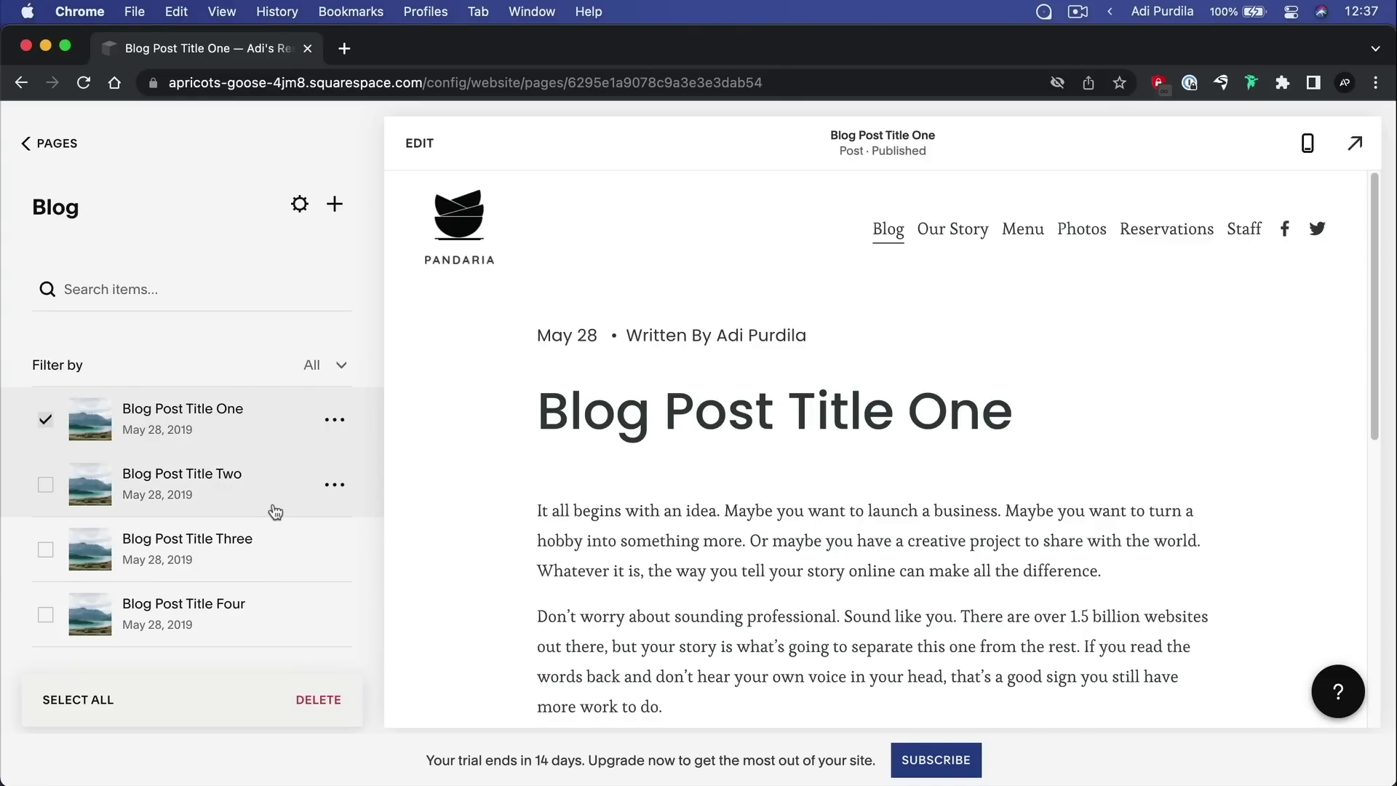
Delete Blog Post Title Two, leaving posts One, Three and Four
left_click(199, 495)
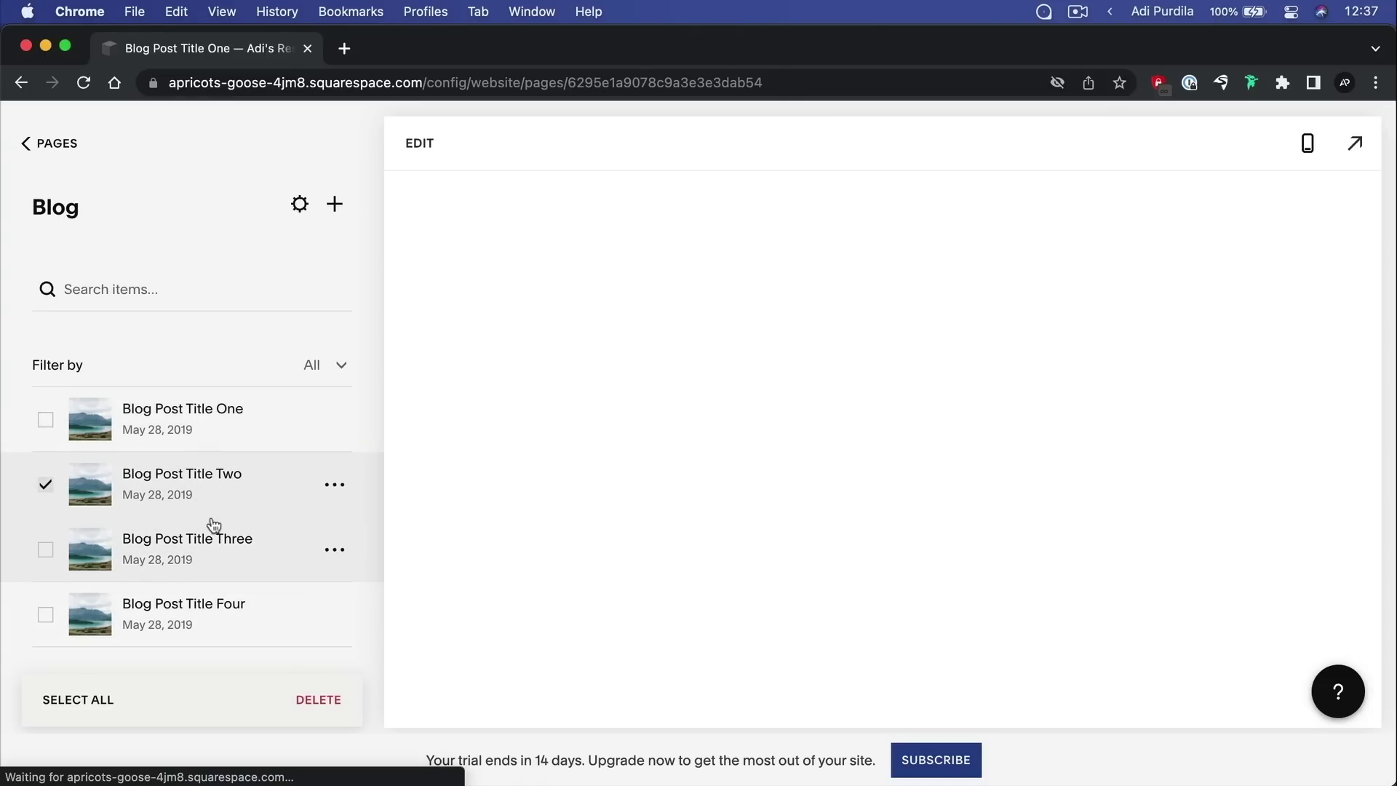
left_click(342, 487)
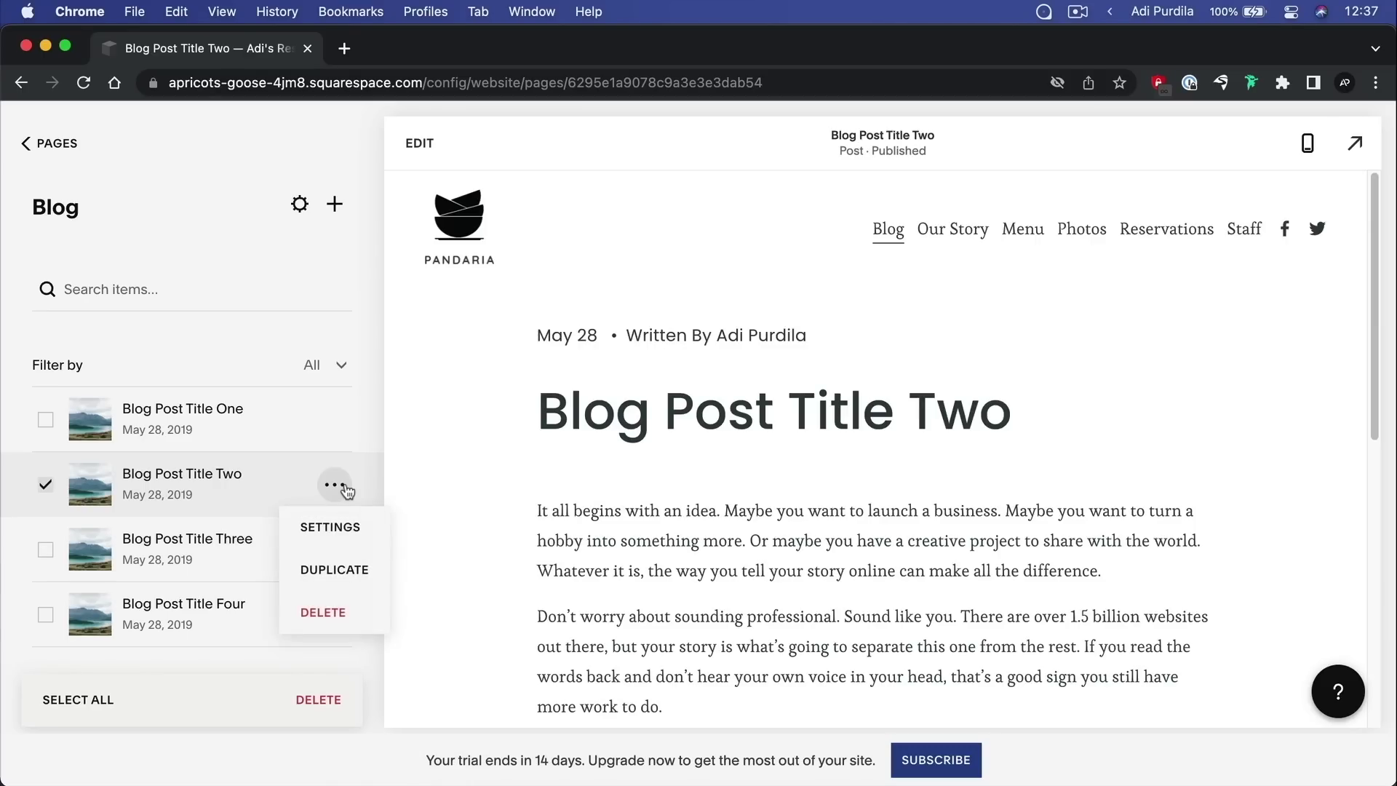
left_click(336, 611)
left_click(810, 503)
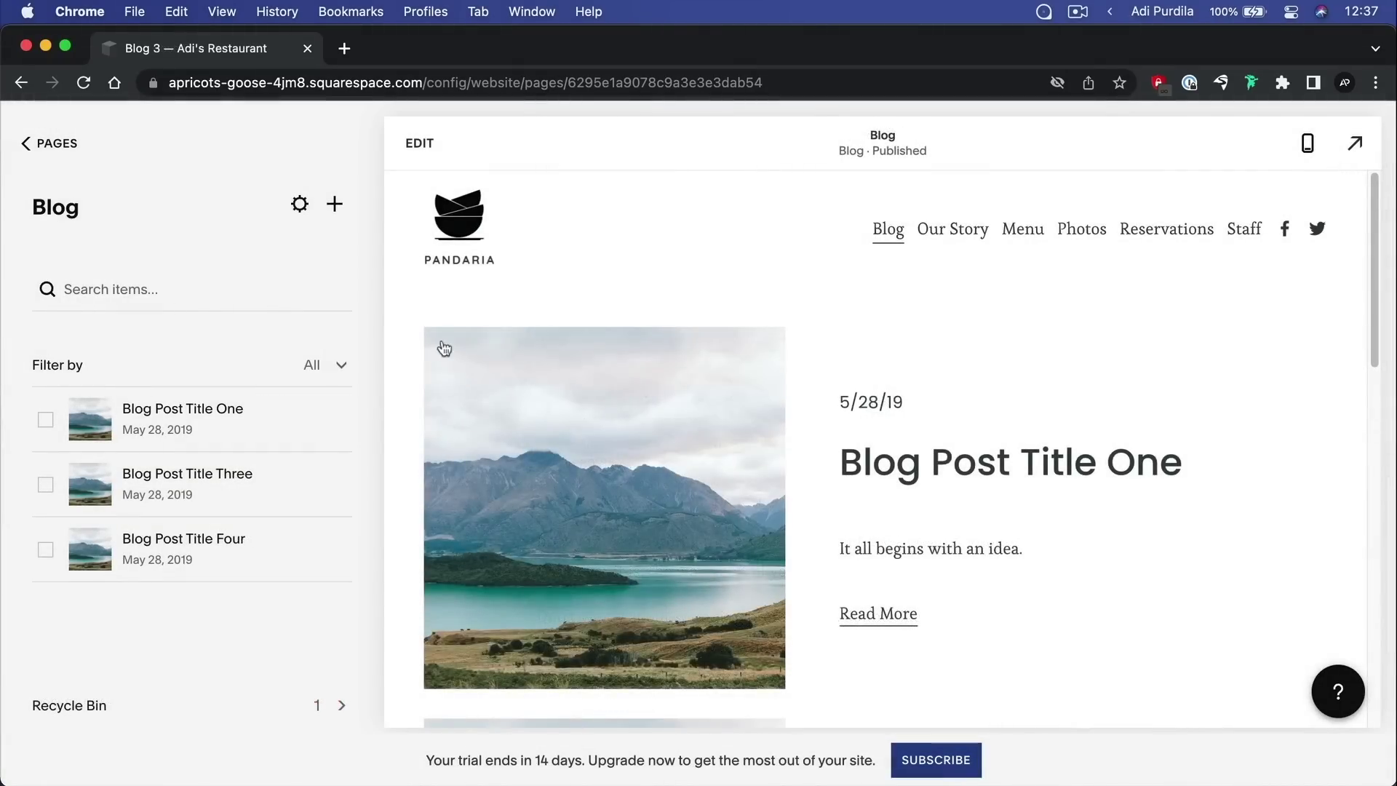
Create a new post titled 'This is a new post' with a 'Hellooooooo!' body line
left_click(335, 205)
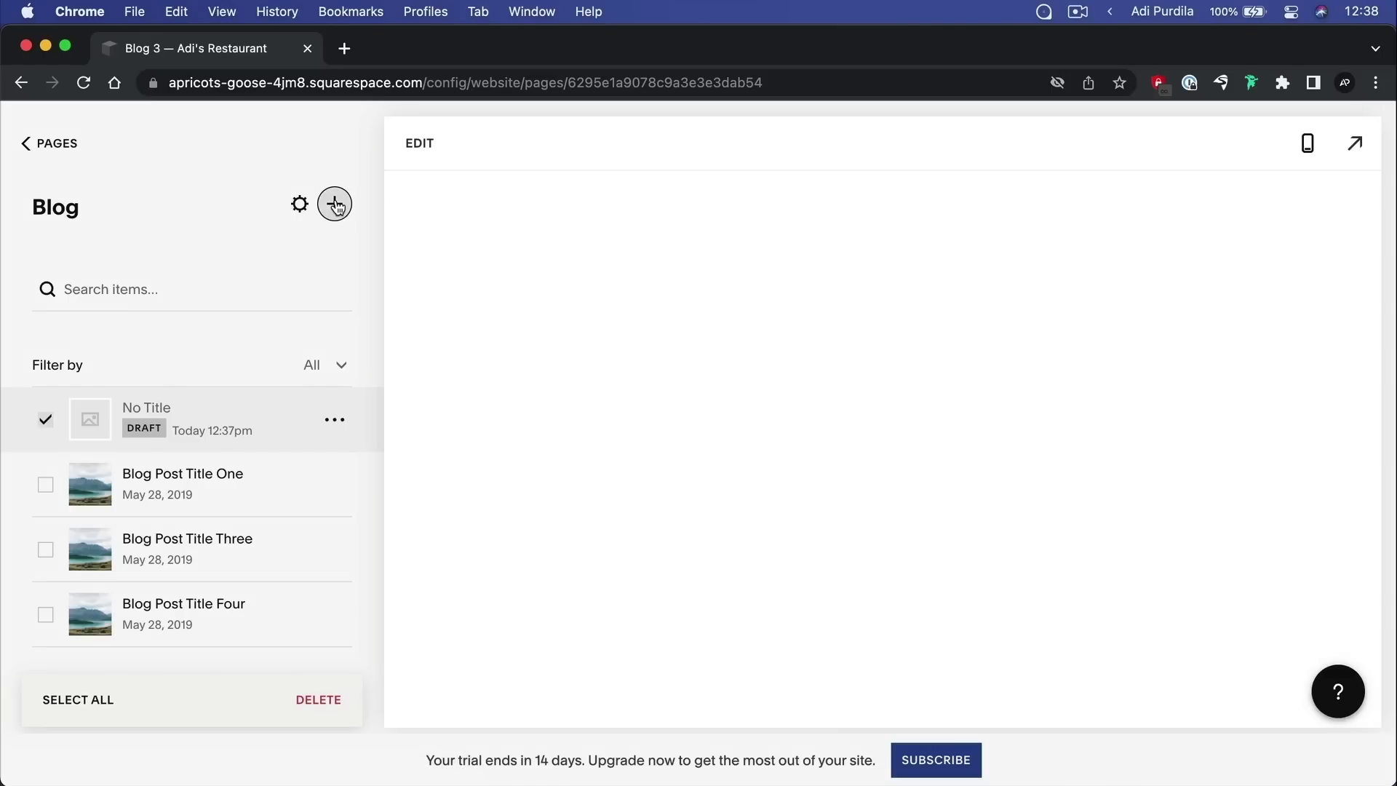
type("This  is a new post")
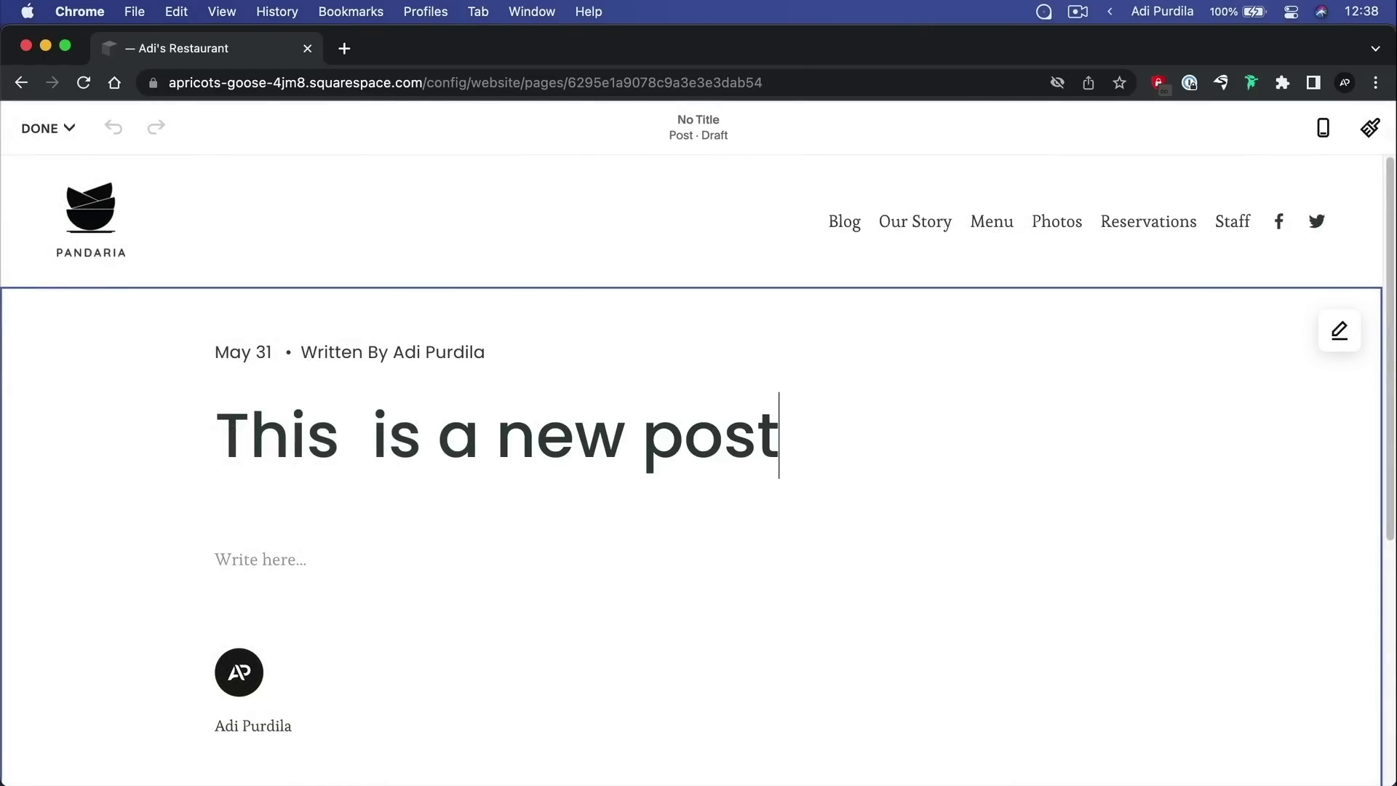
left_click(281, 555)
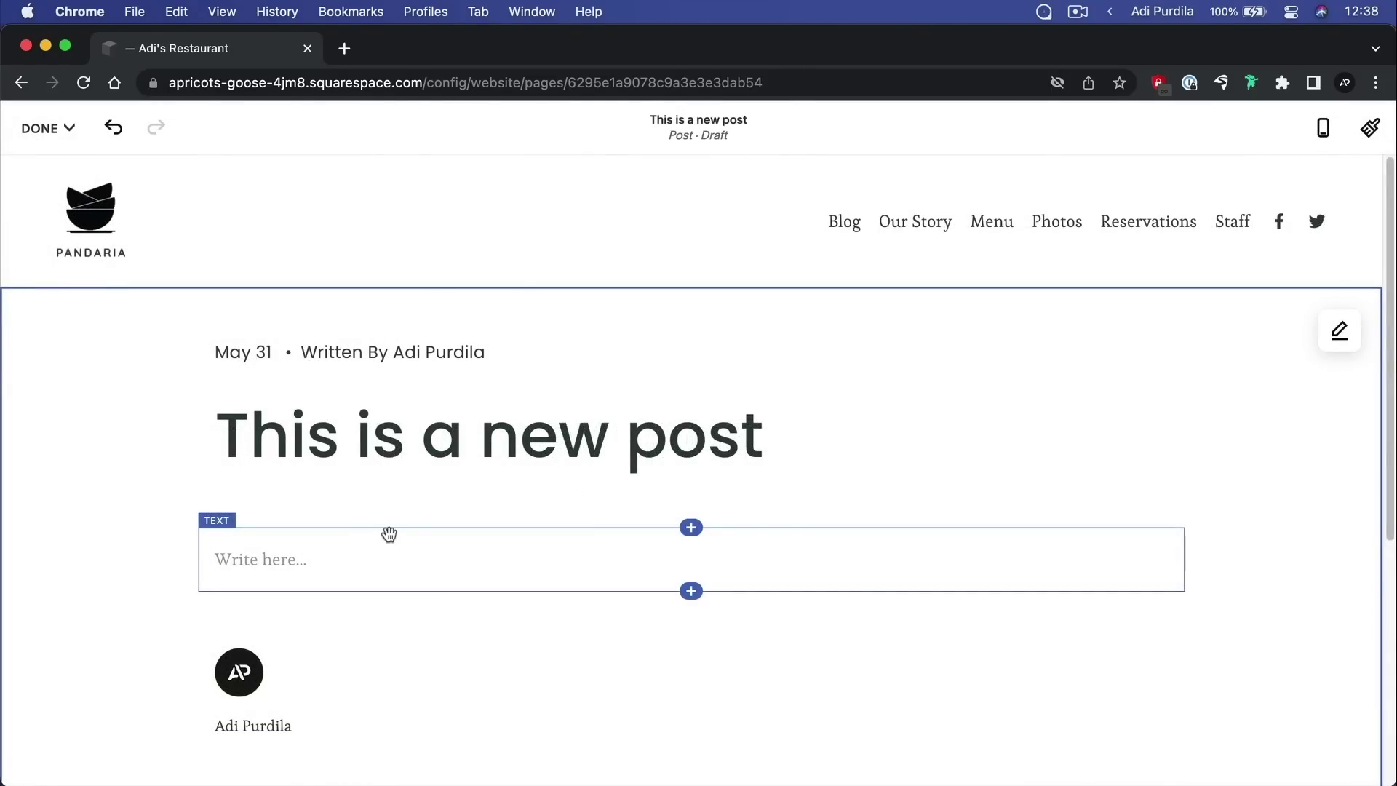
scroll(389, 535, "down", 4)
left_click(281, 422)
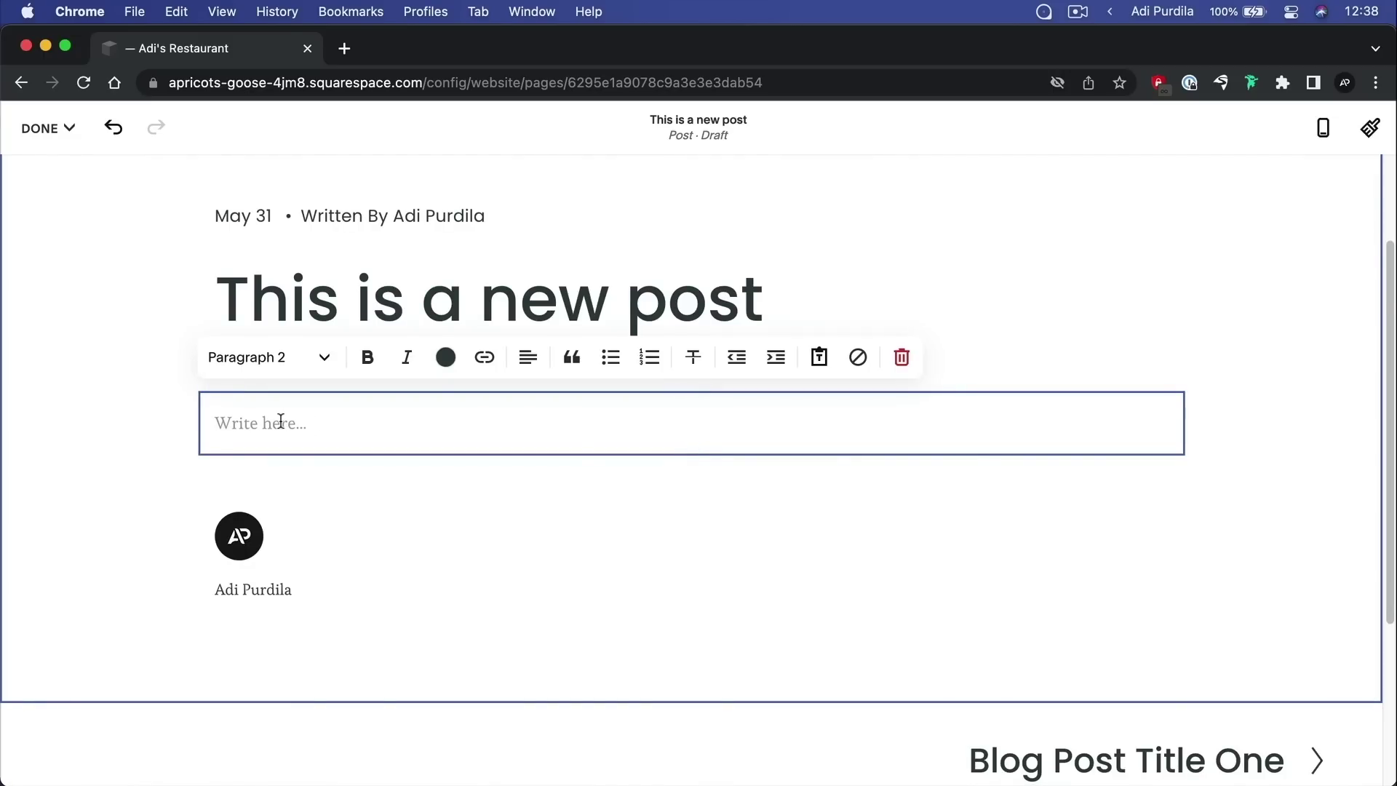
type("Helloooooo!")
left_click(694, 456)
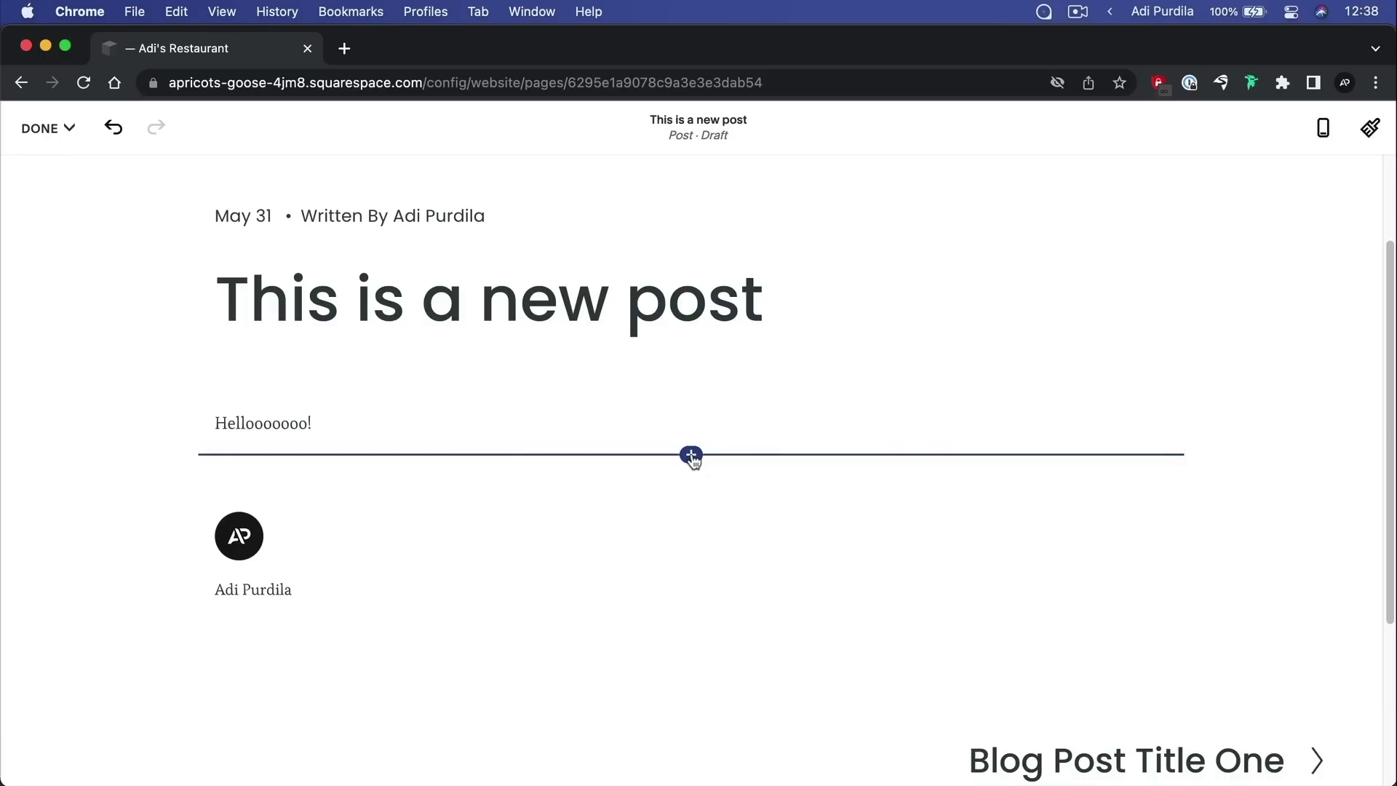
Insert the noodle photo from the image library below the text and save as draft
left_click(692, 456)
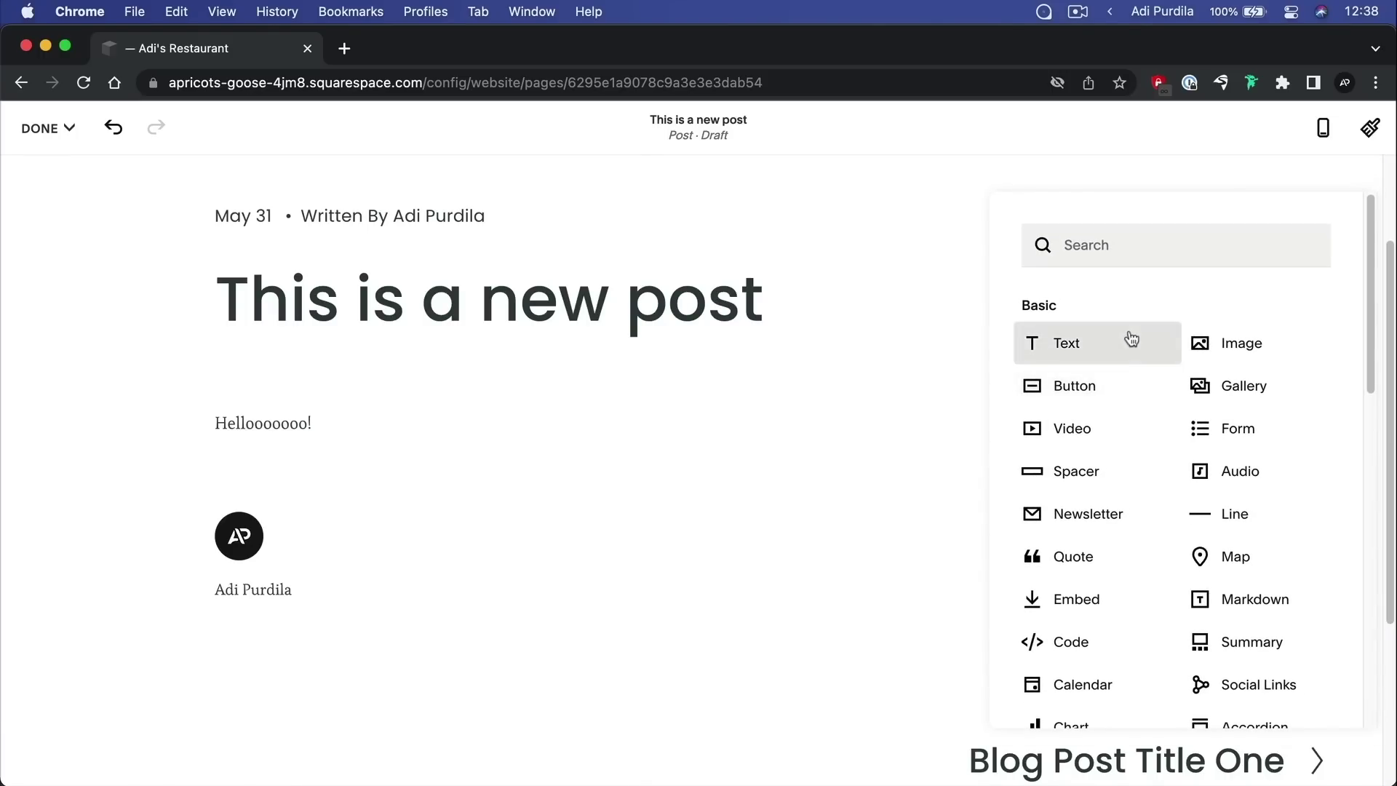
left_click(1240, 342)
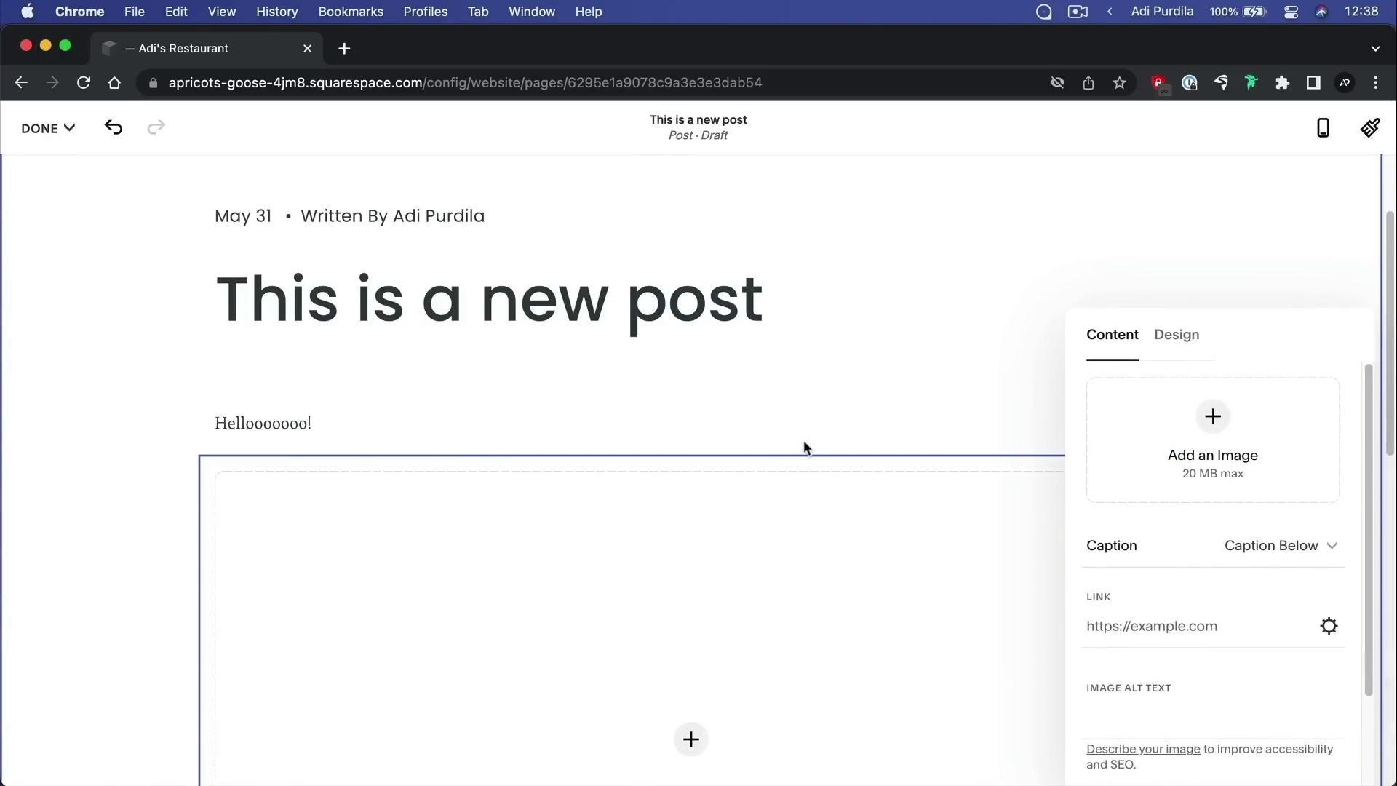
left_click(1212, 434)
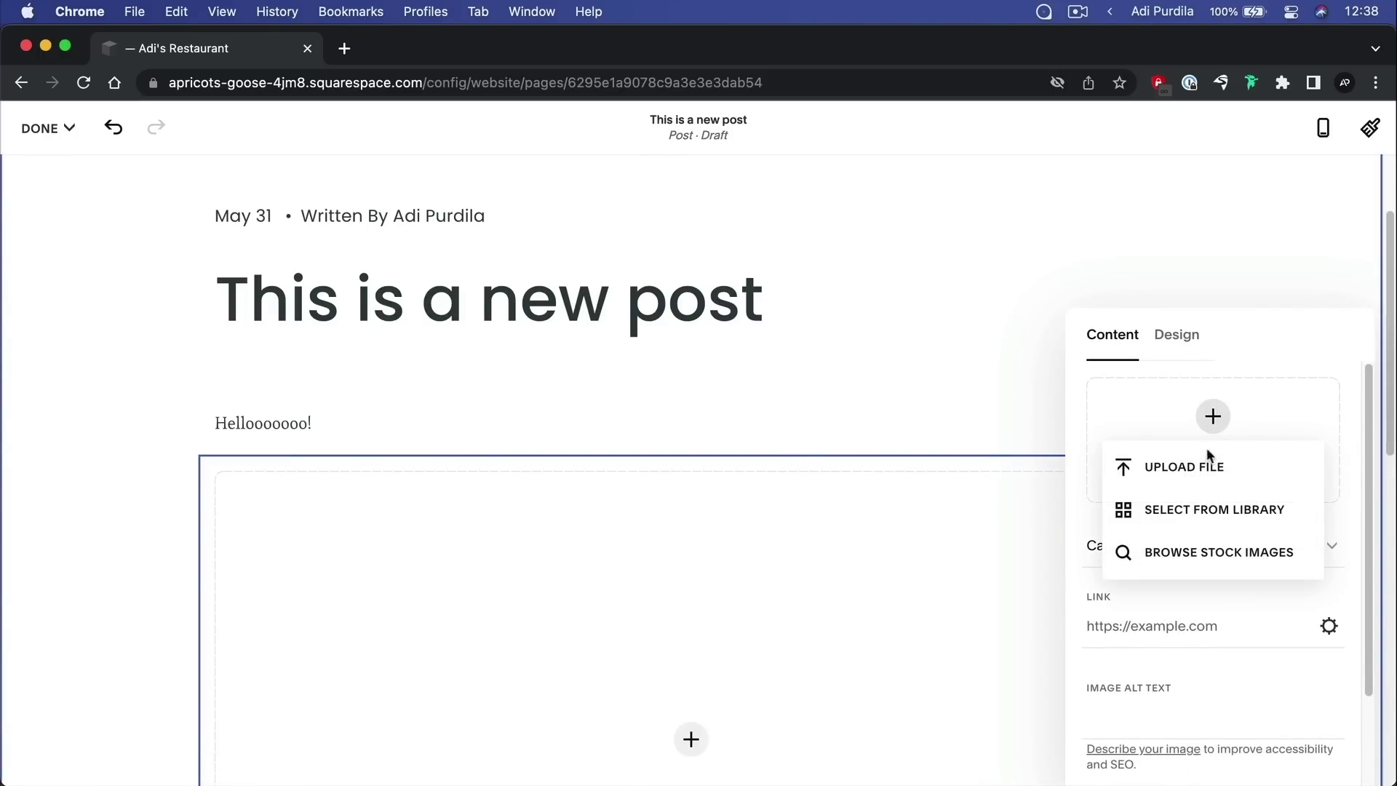
left_click(1214, 507)
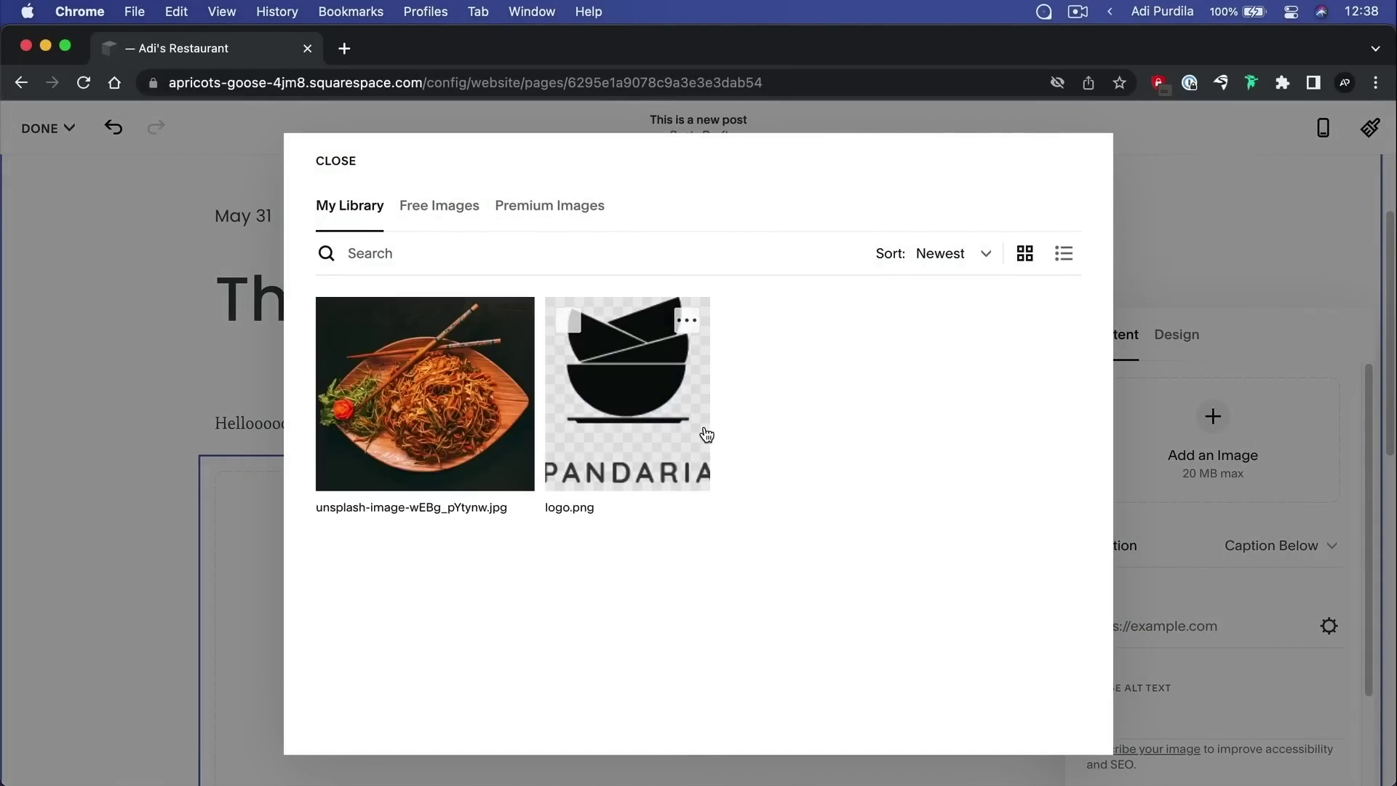
left_click(468, 393)
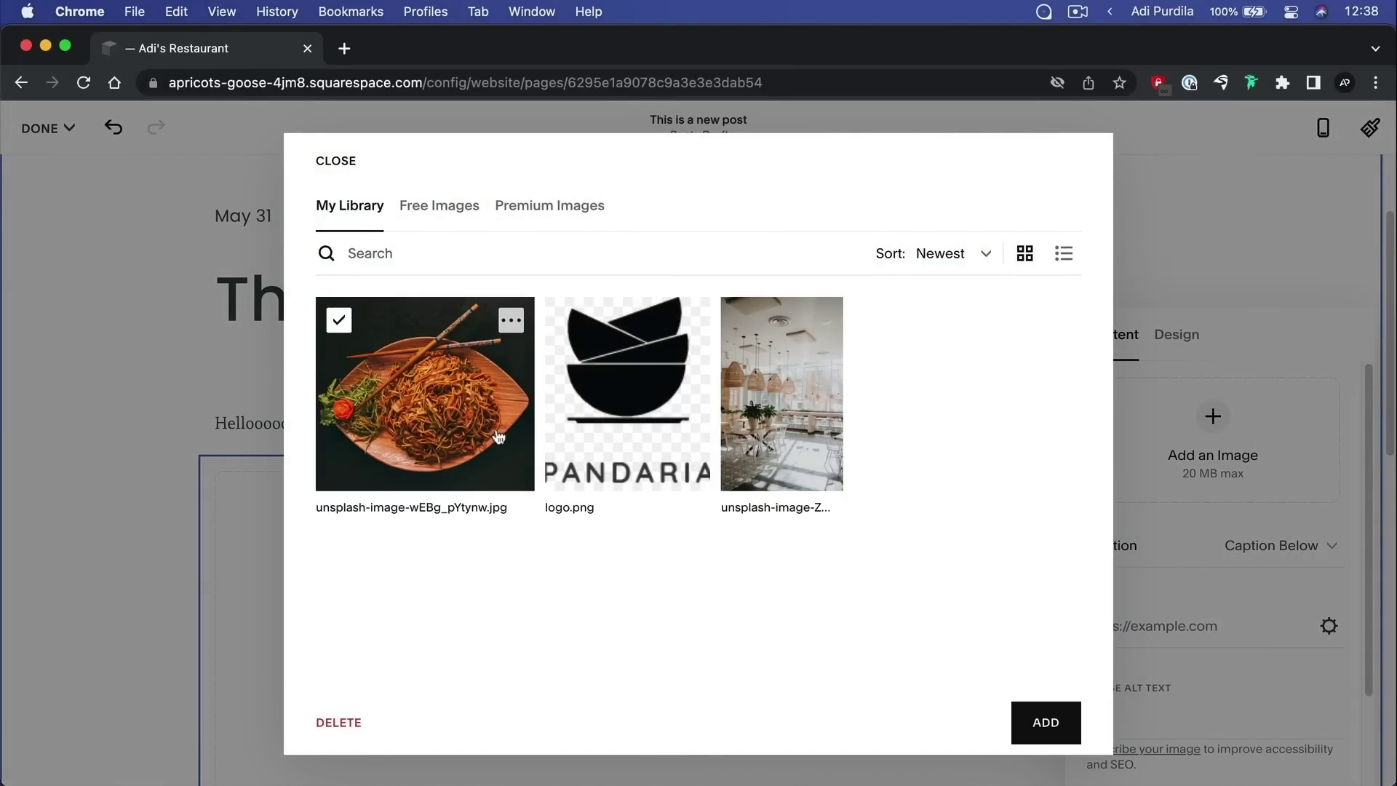
left_click(1046, 722)
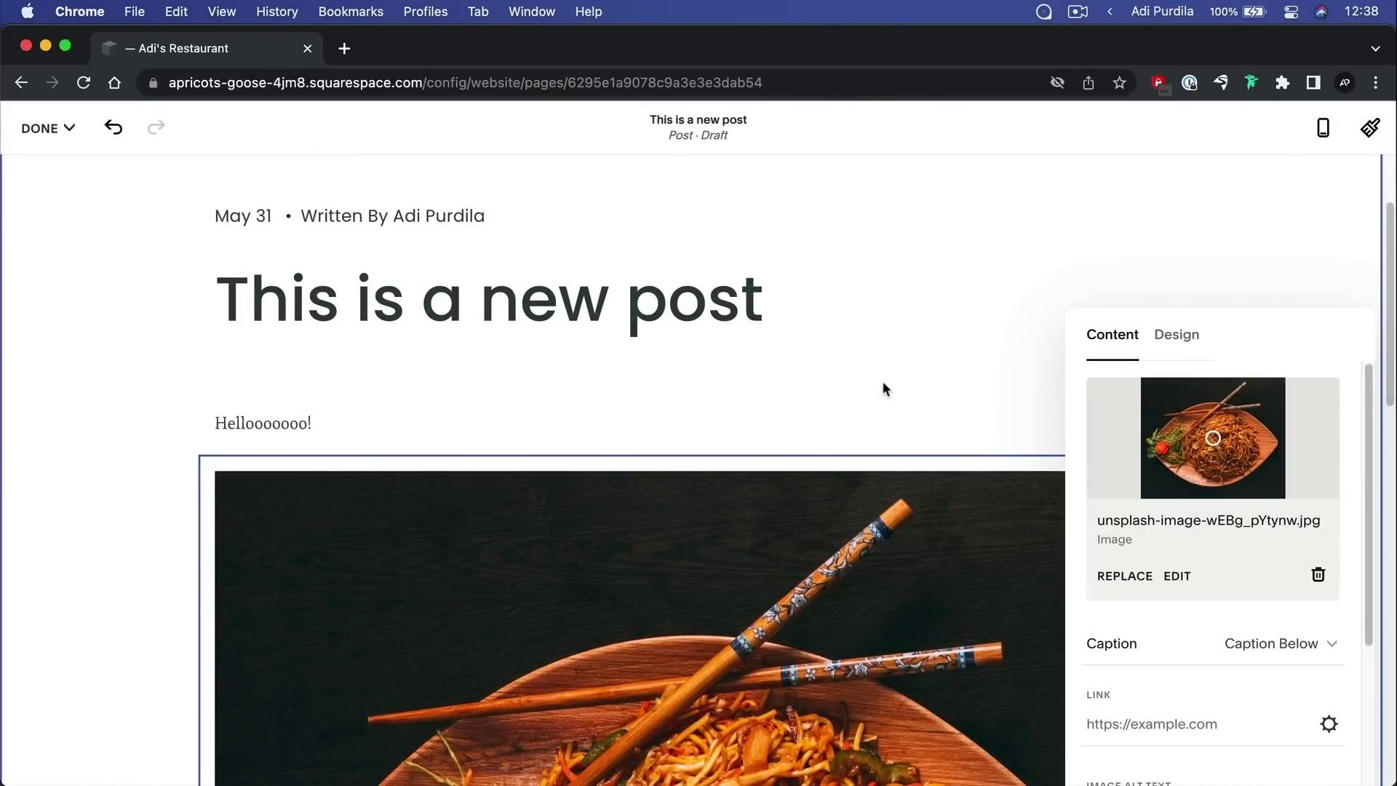
left_click(956, 342)
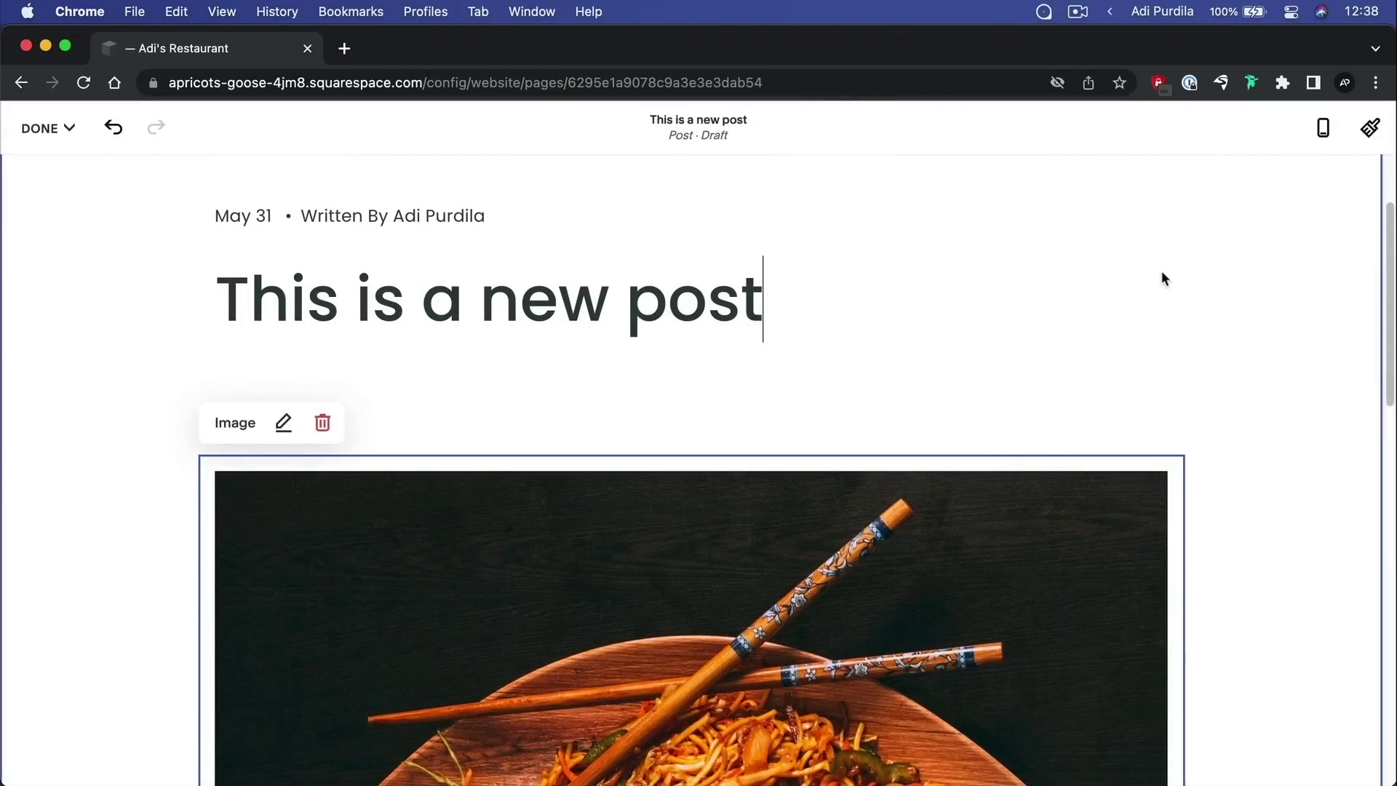
scroll(1008, 341, "down", 5)
scroll(875, 464, "down", 6)
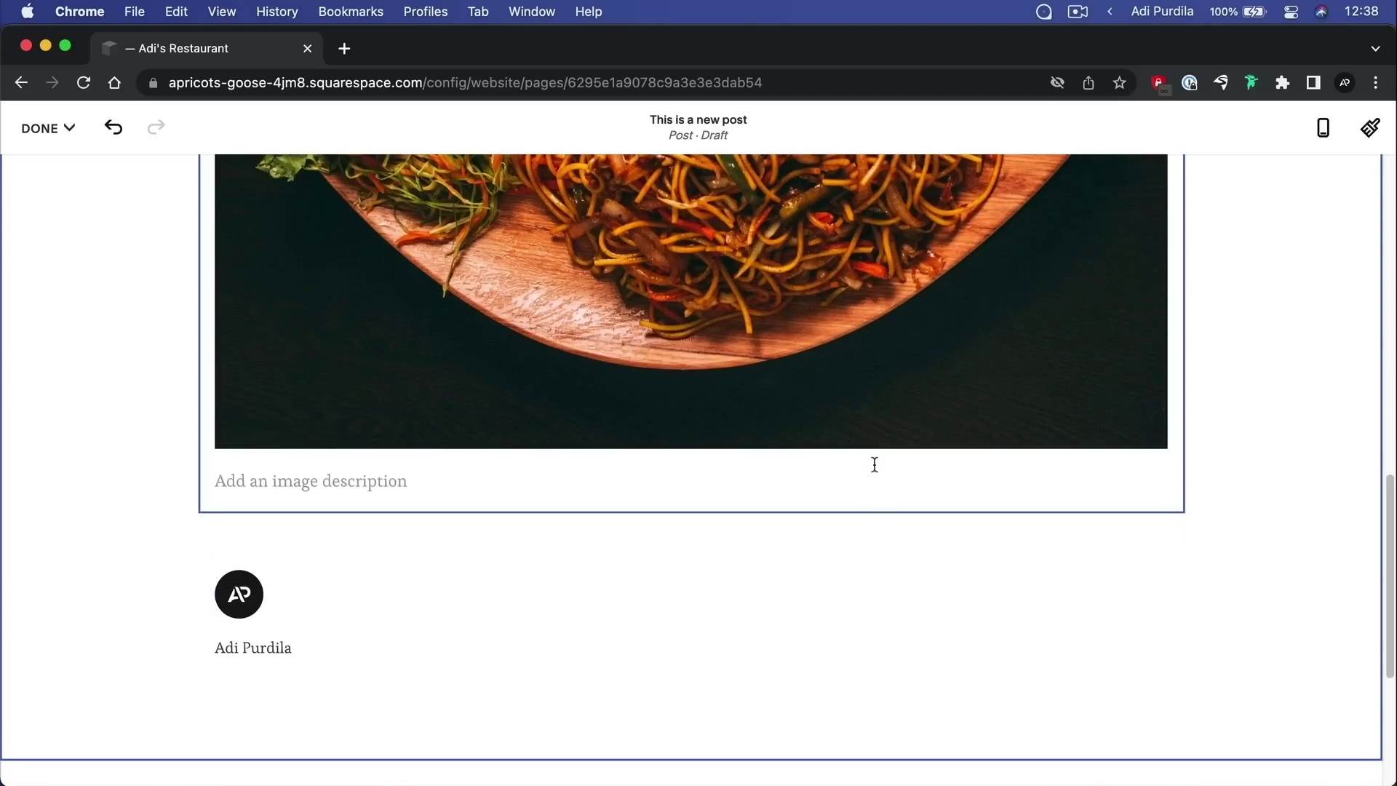
scroll(874, 464, "up", 10)
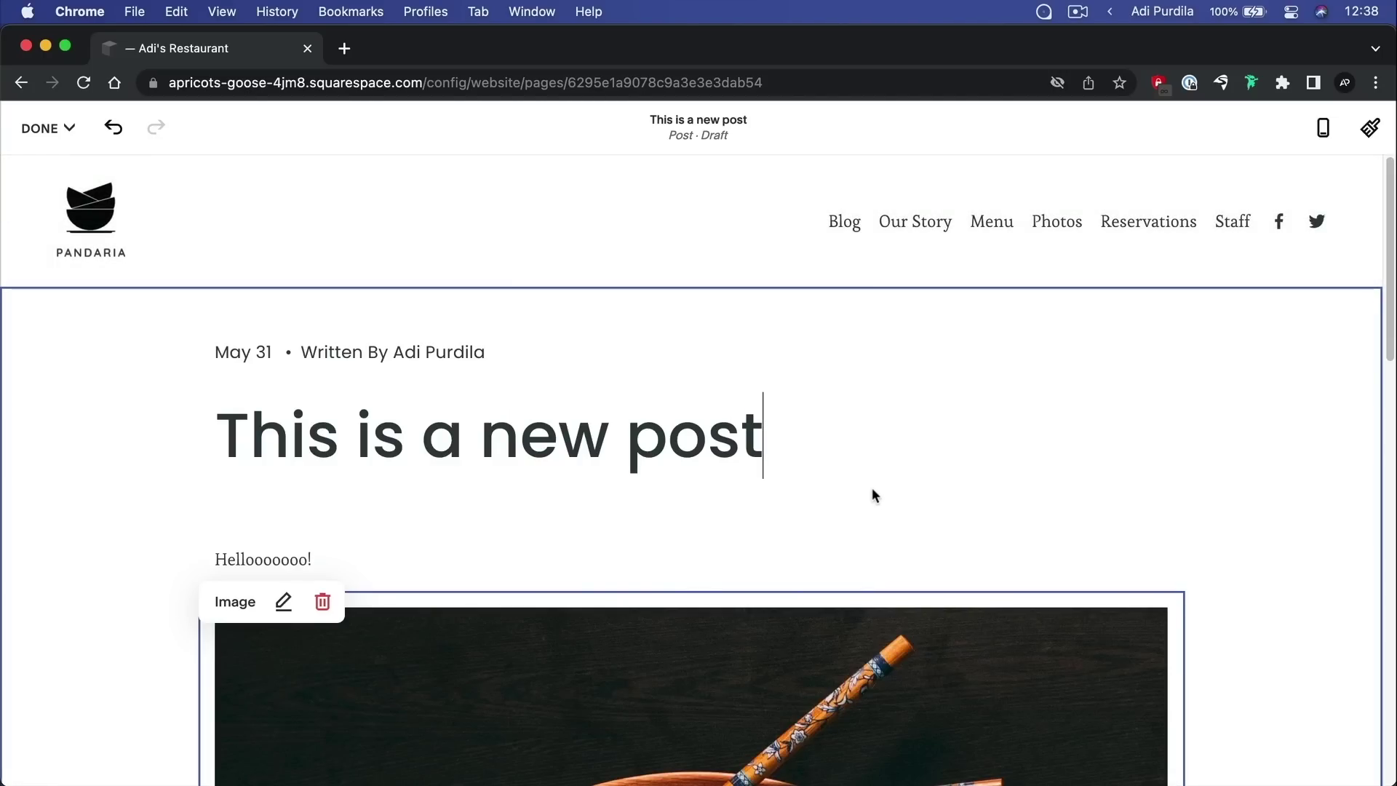
left_click(48, 128)
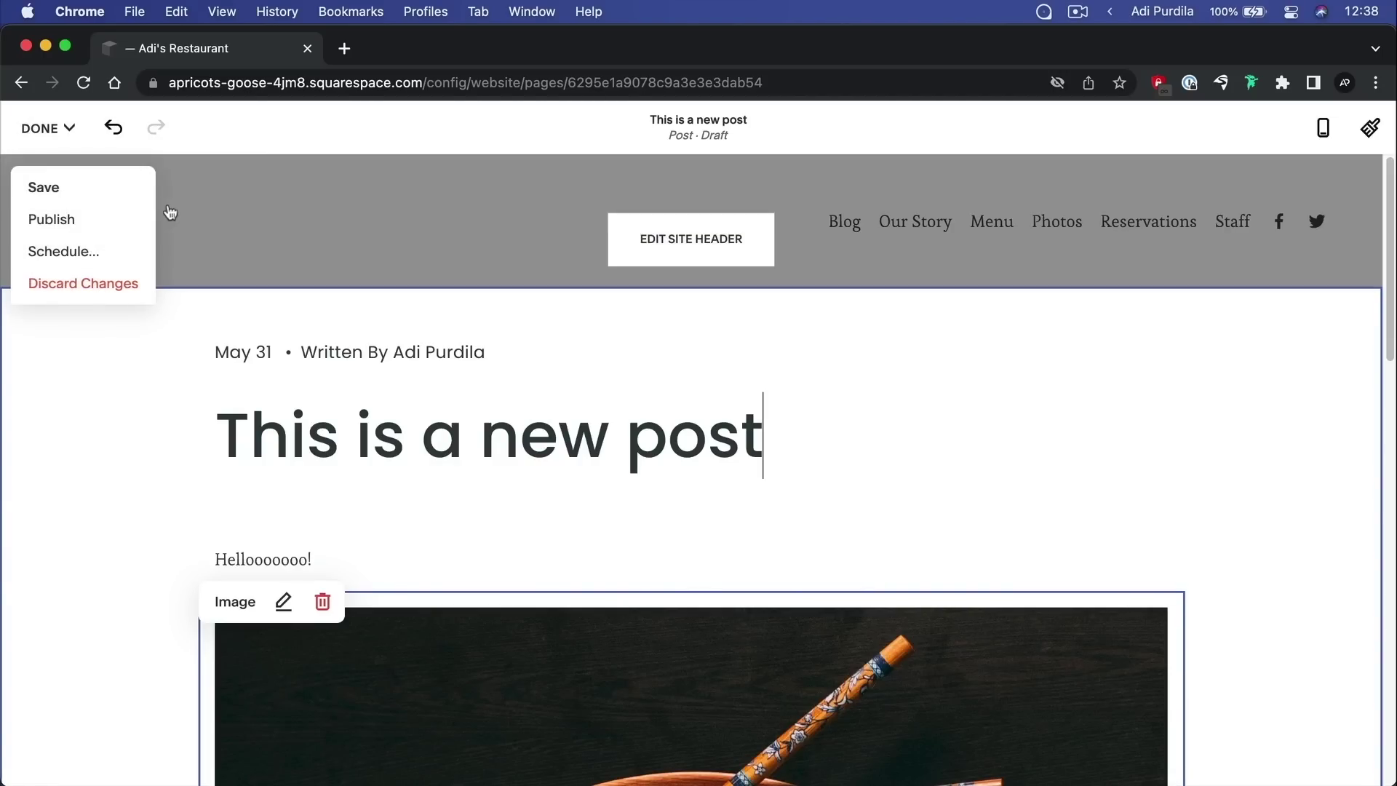
left_click(43, 188)
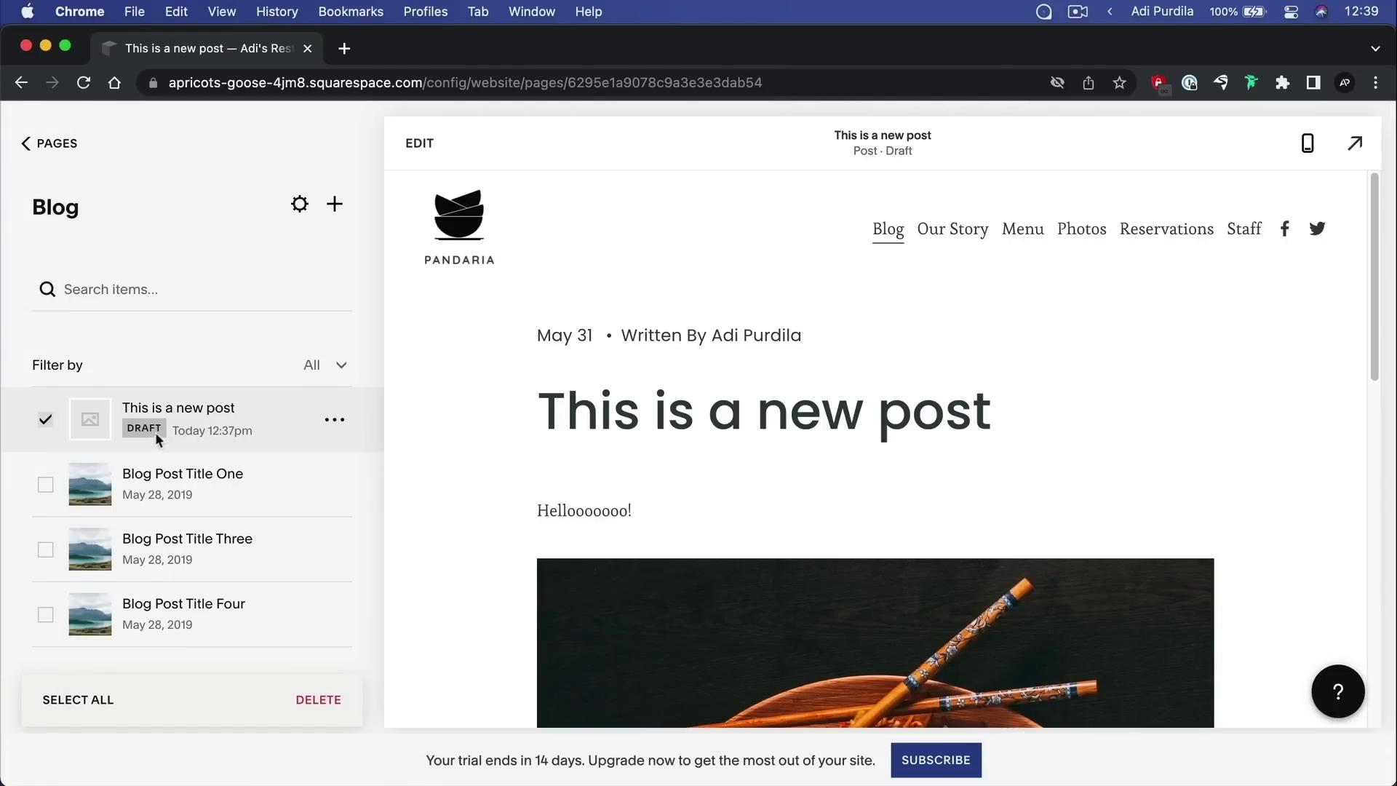
Change the post's status to Published in its settings and save
left_click(335, 422)
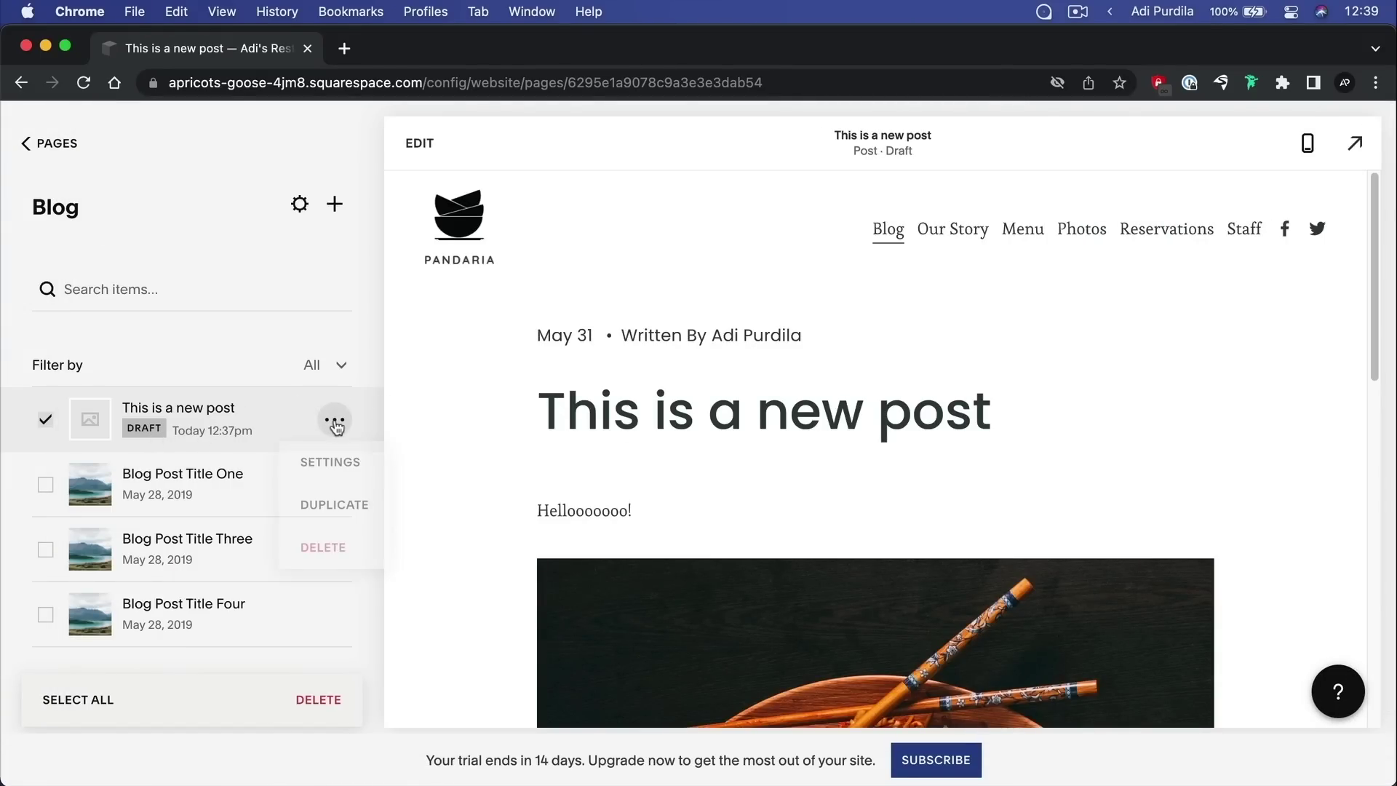
left_click(334, 462)
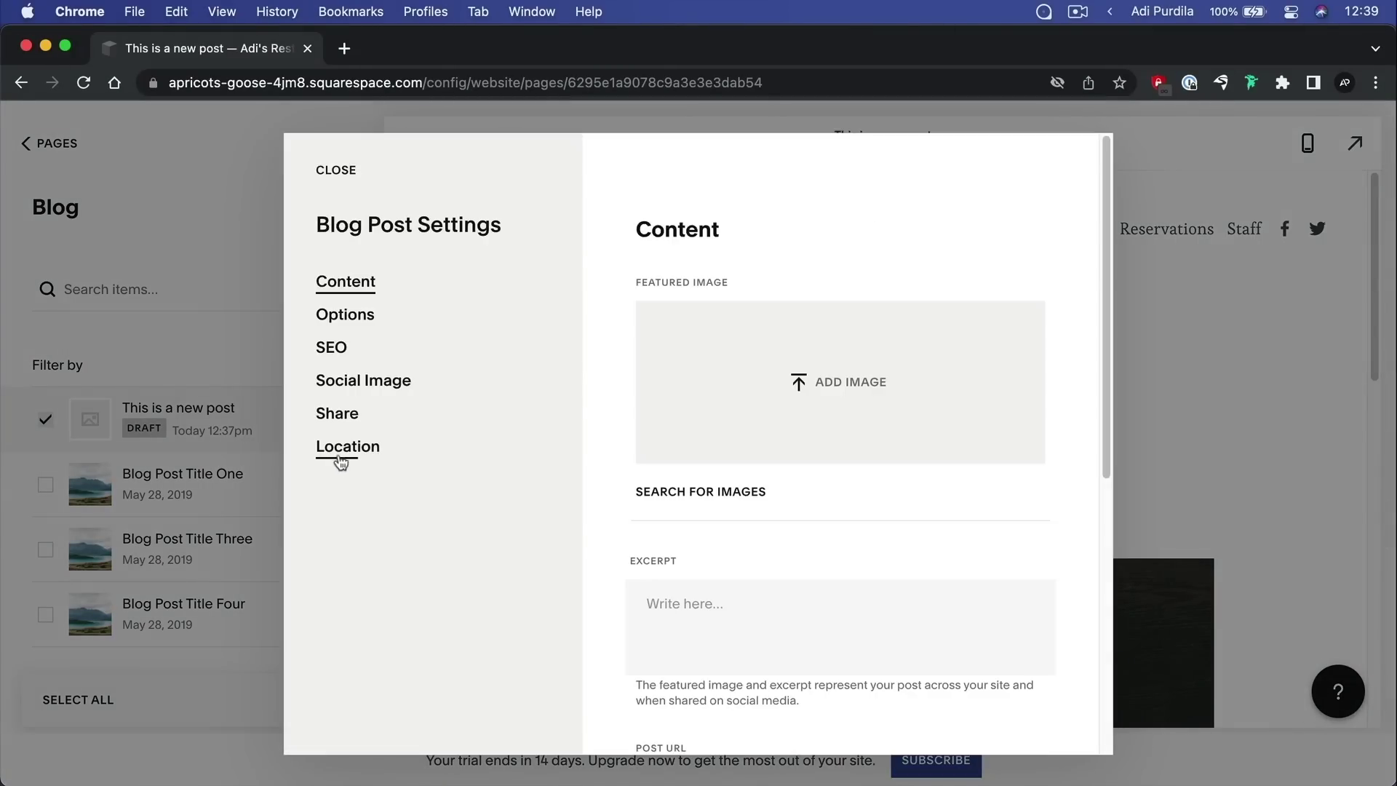
left_click(409, 319)
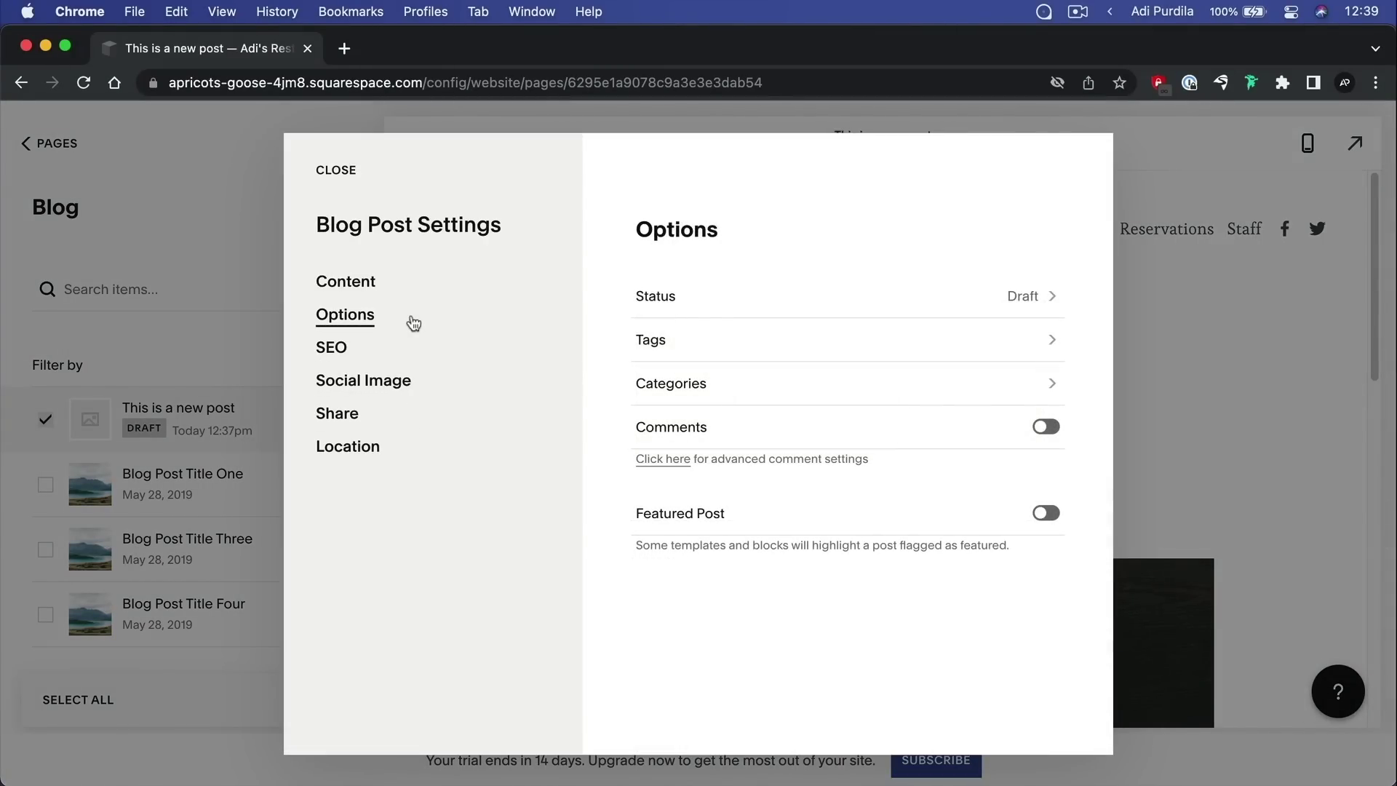
left_click(1031, 301)
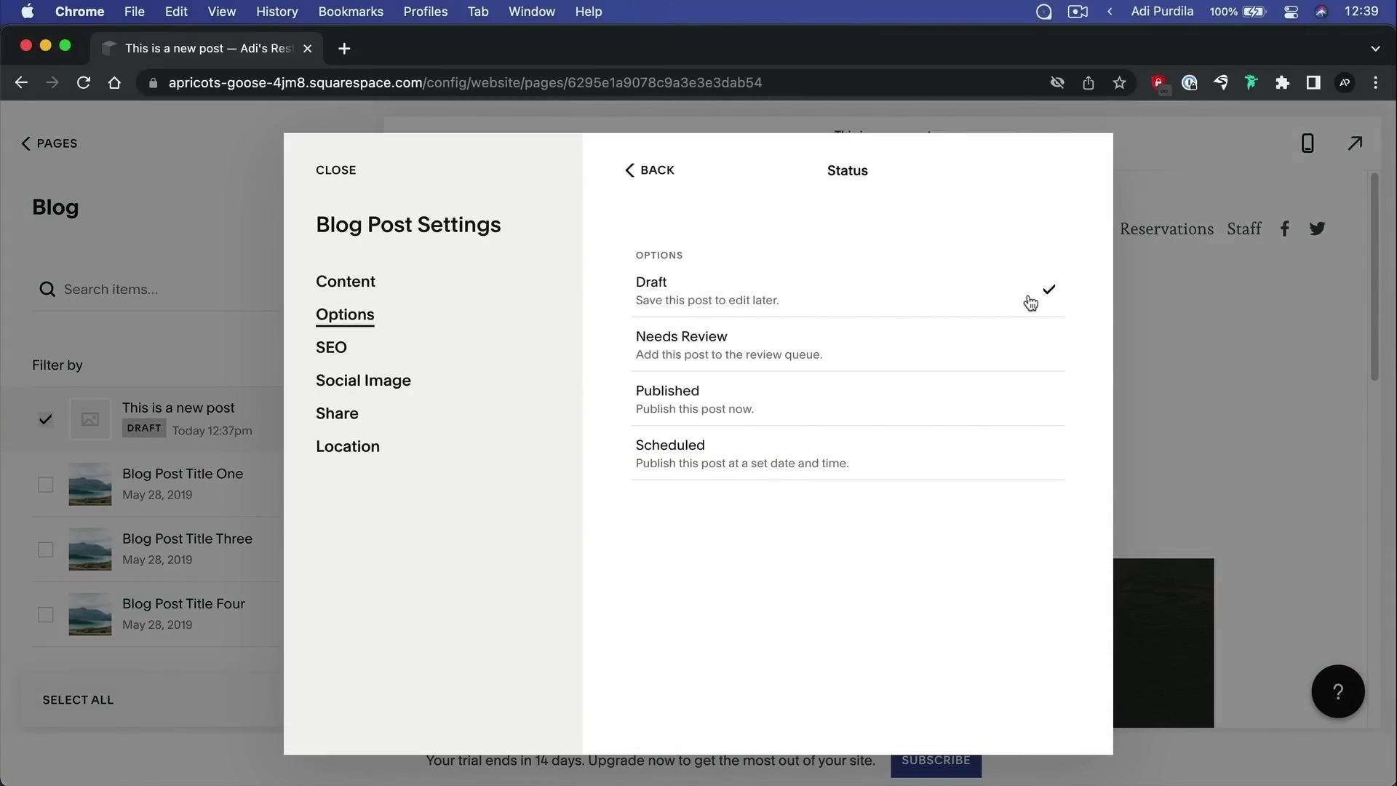
left_click(720, 412)
scroll(824, 409, "down", 3)
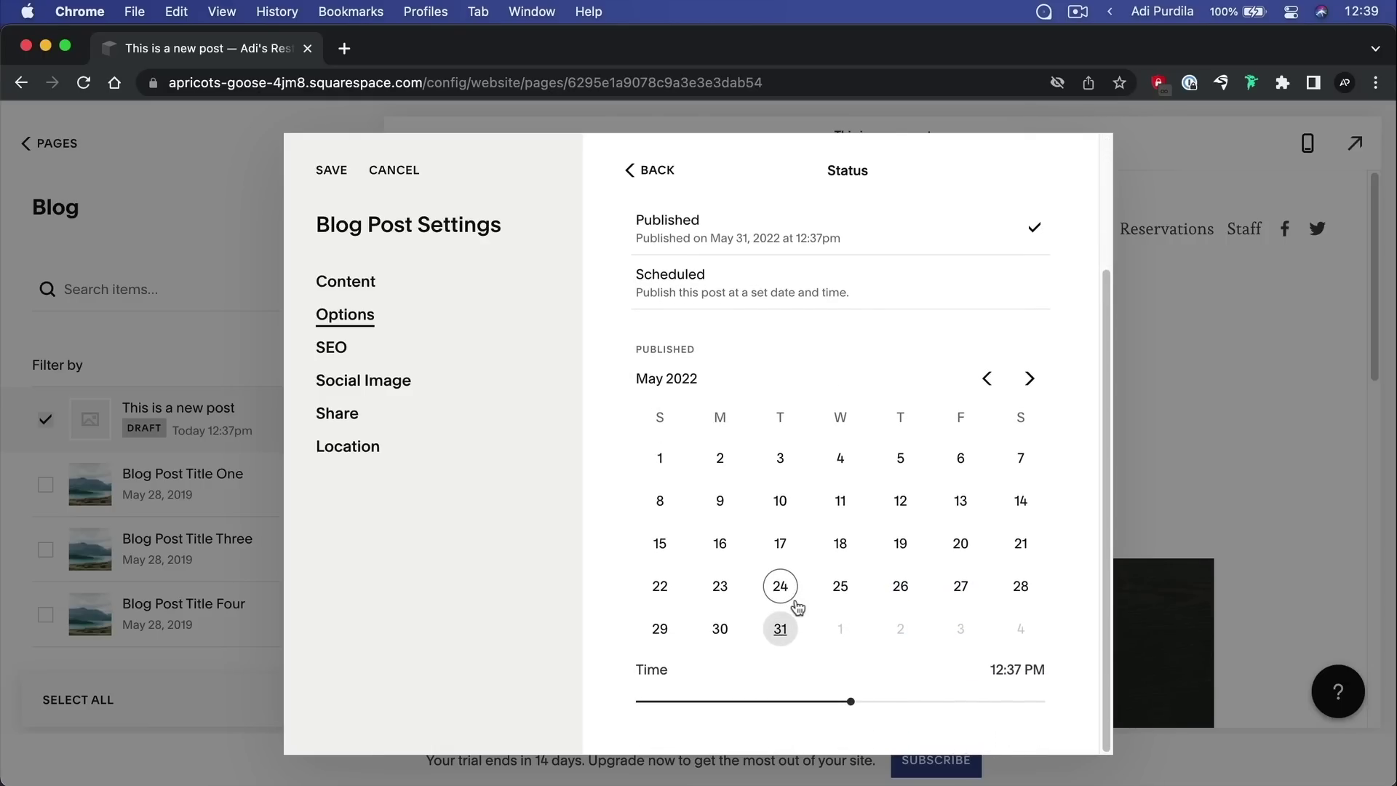
scroll(797, 610, "up", 3)
left_click(650, 170)
left_click(361, 196)
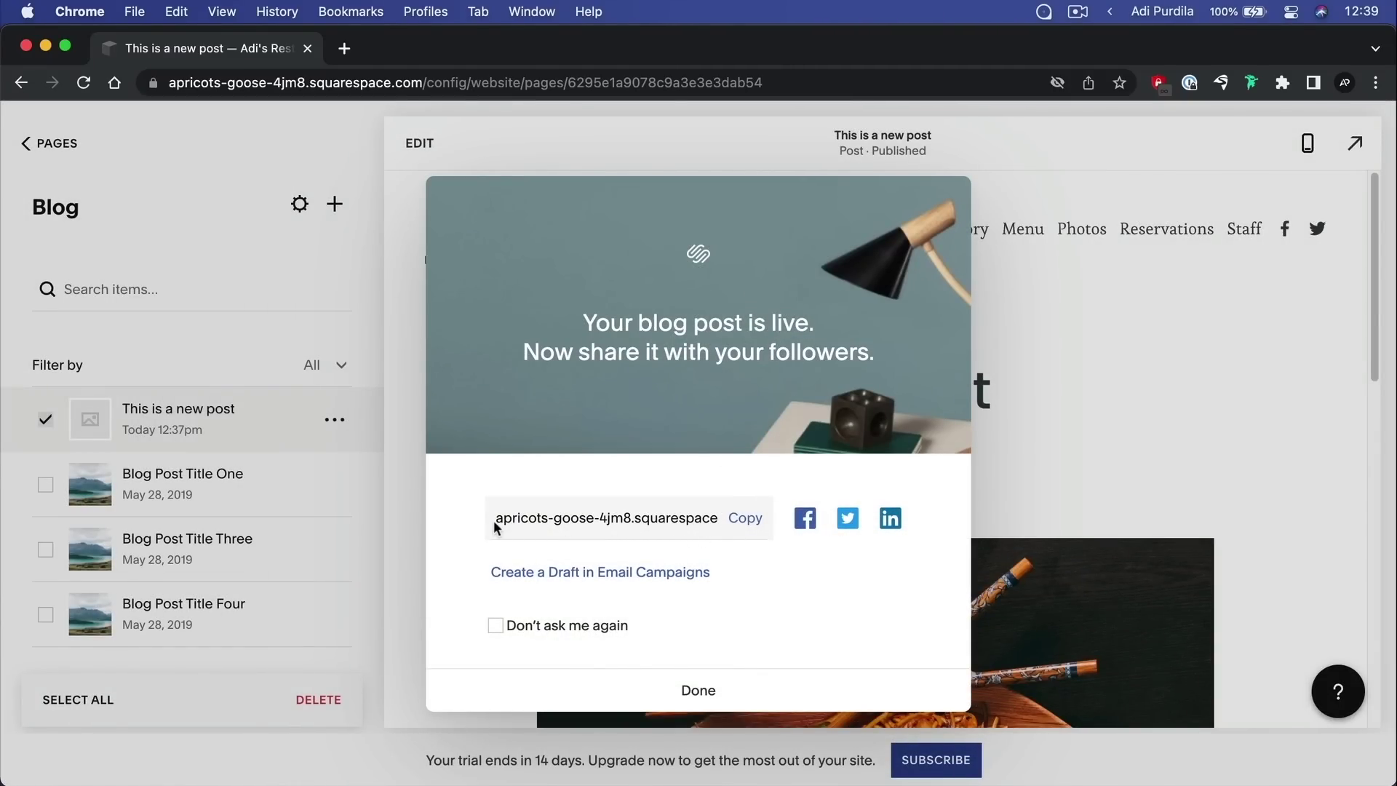
Dismiss the post-is-live sharing prompt showing the post link
left_click_drag(495, 526, 713, 518)
left_click(679, 522)
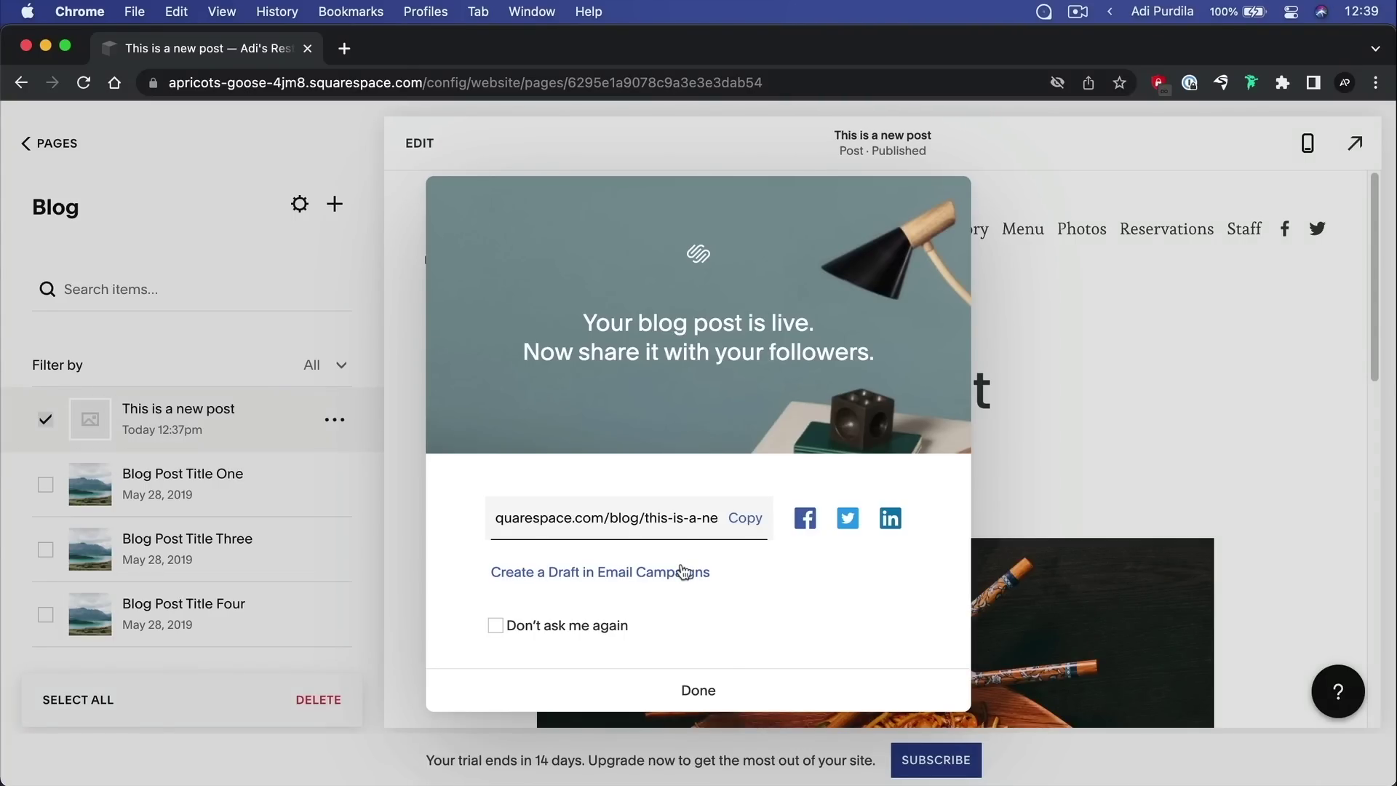
left_click(695, 688)
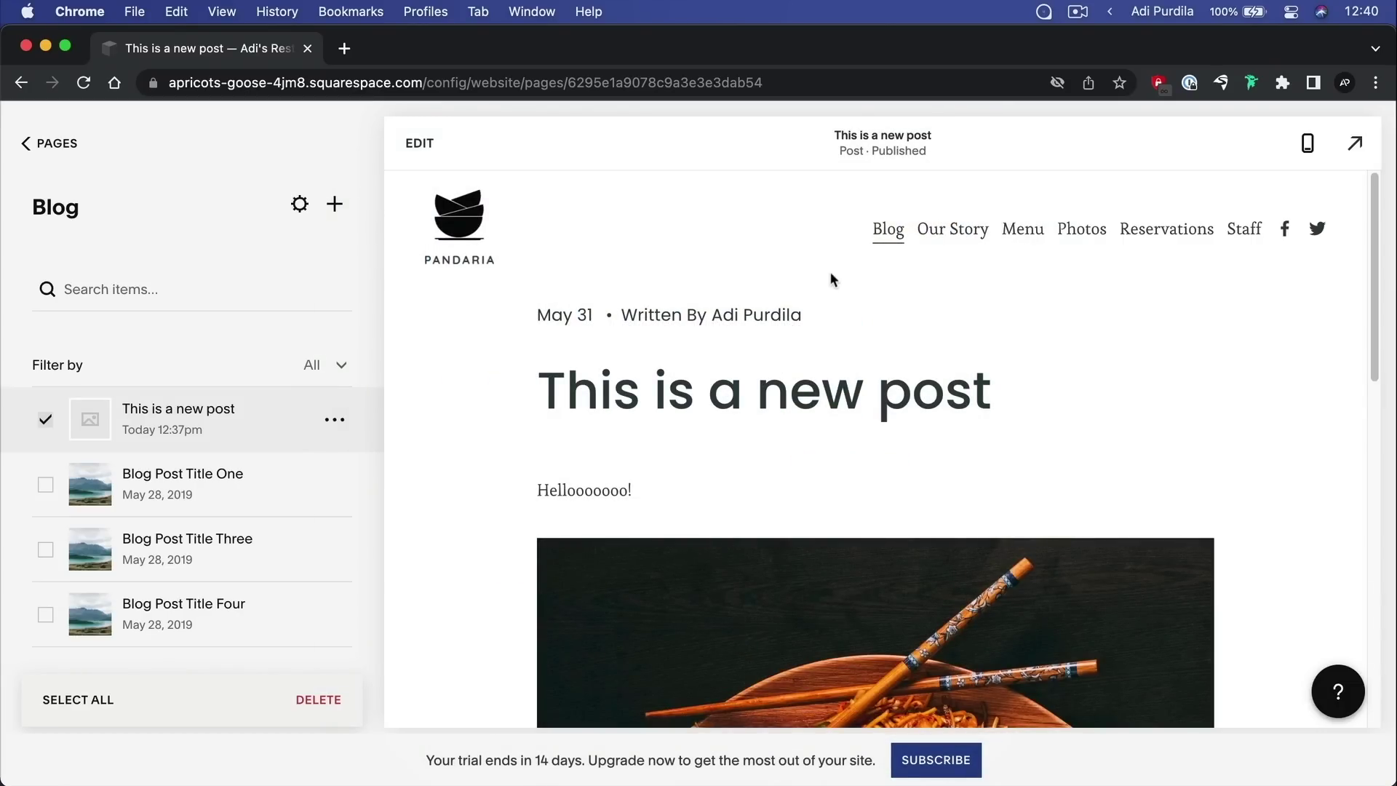
Set a dark green leaves photo from Free Images as the post's featured image
left_click(884, 230)
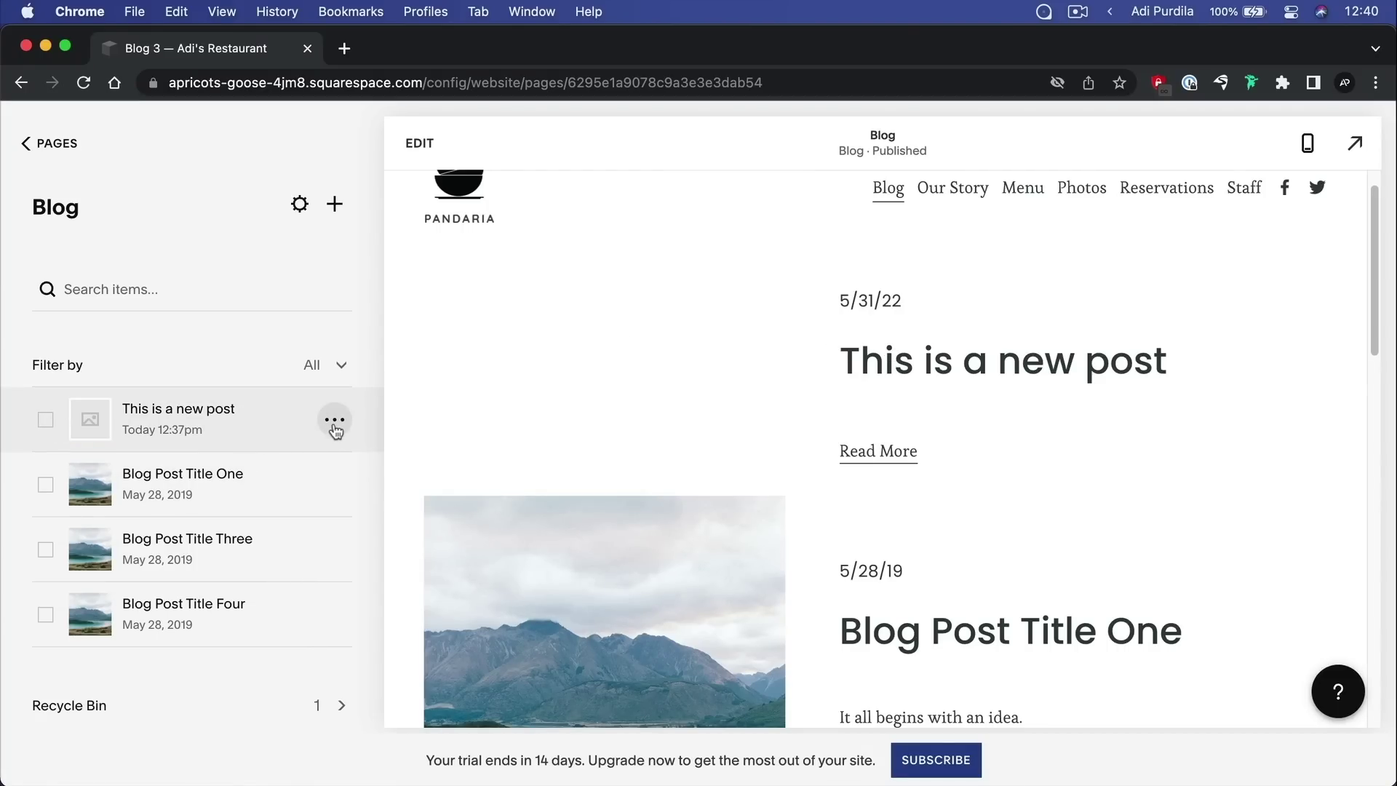
left_click(336, 420)
left_click(339, 462)
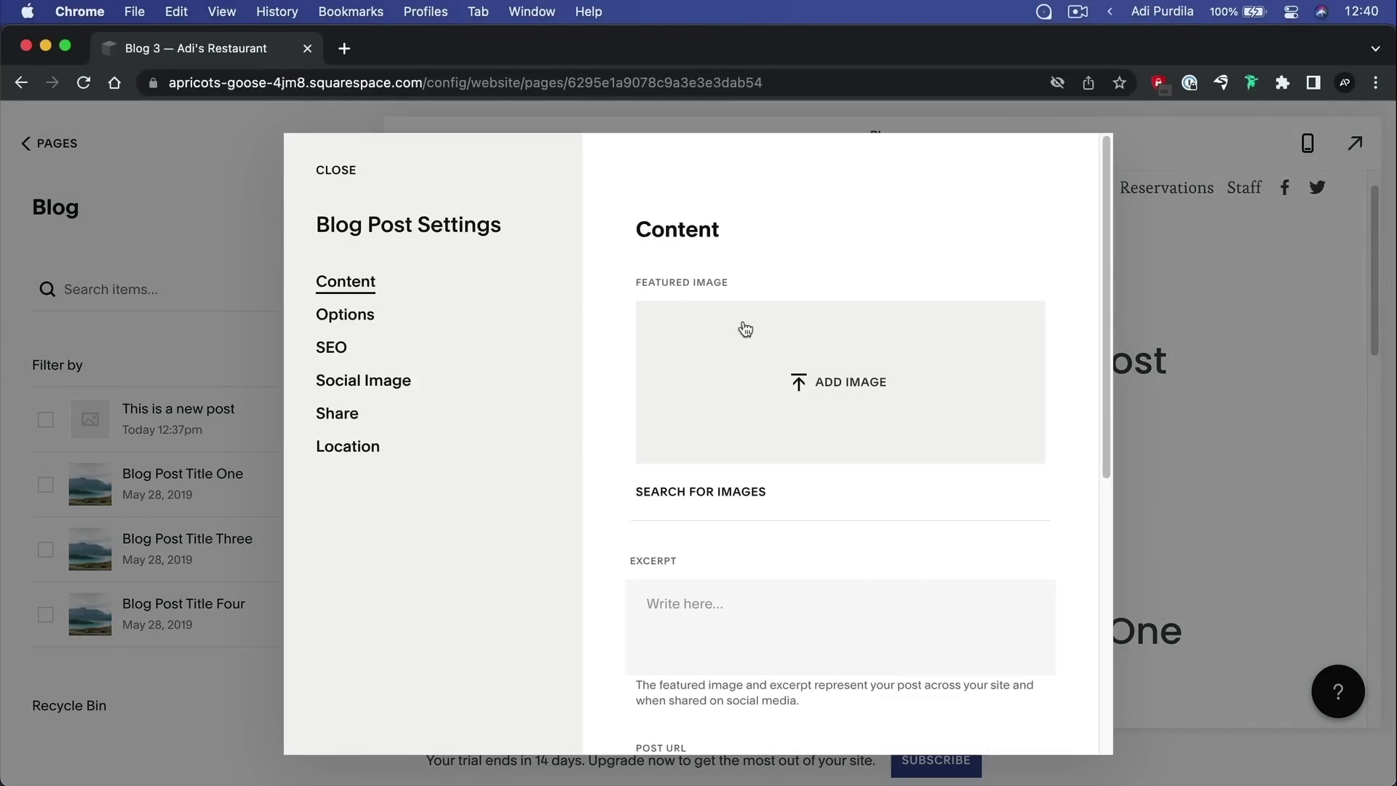
left_click(843, 394)
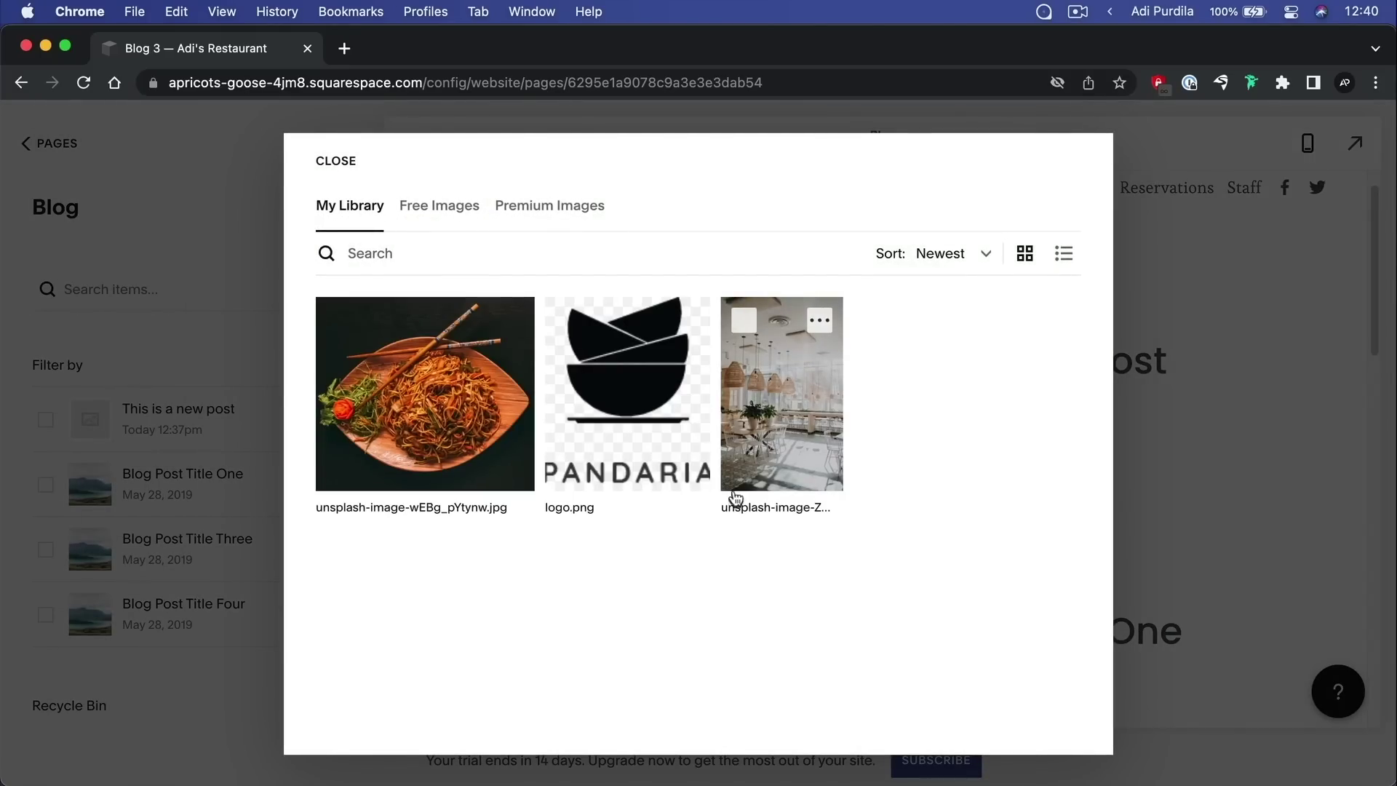
left_click(439, 212)
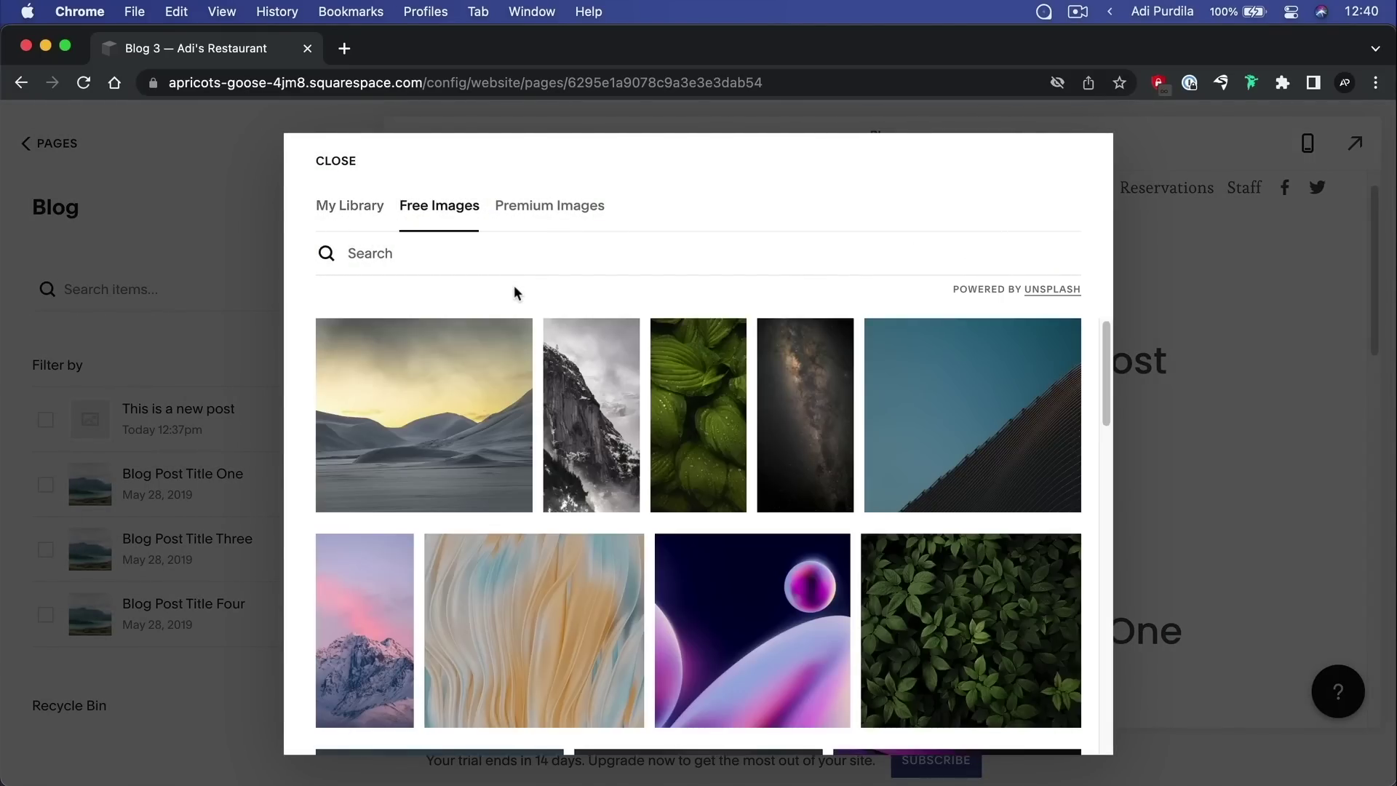
left_click(550, 209)
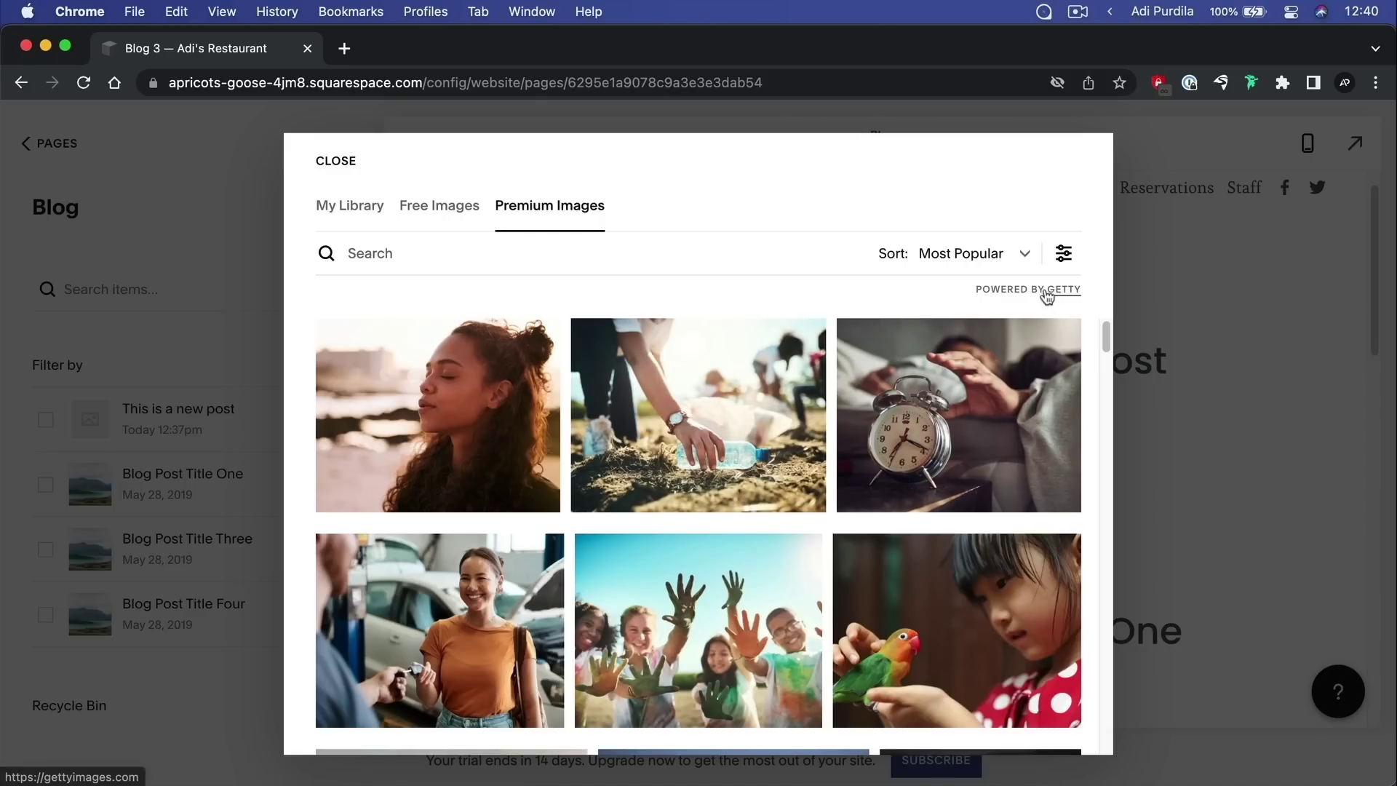
left_click(439, 207)
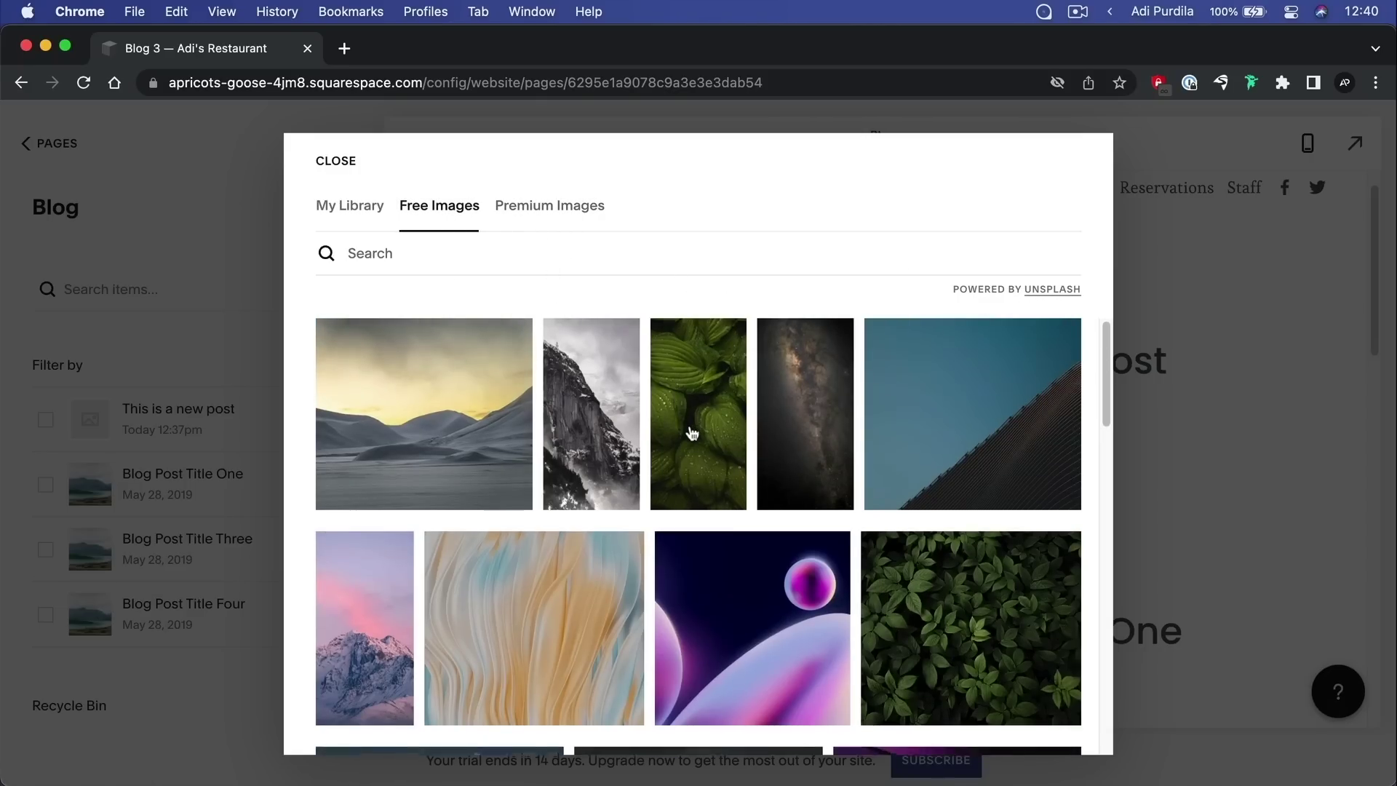
scroll(687, 428, "down", 3)
left_click(986, 382)
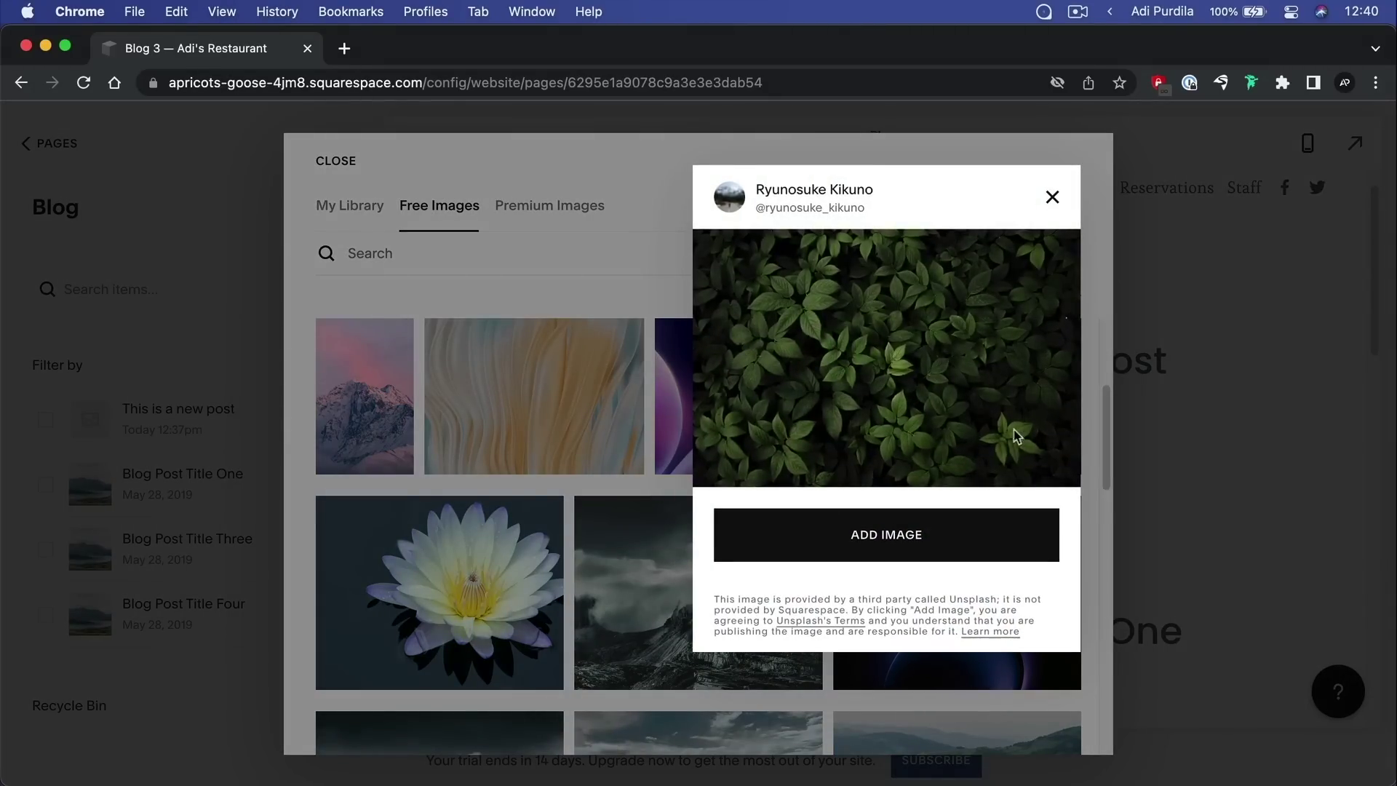
left_click(935, 533)
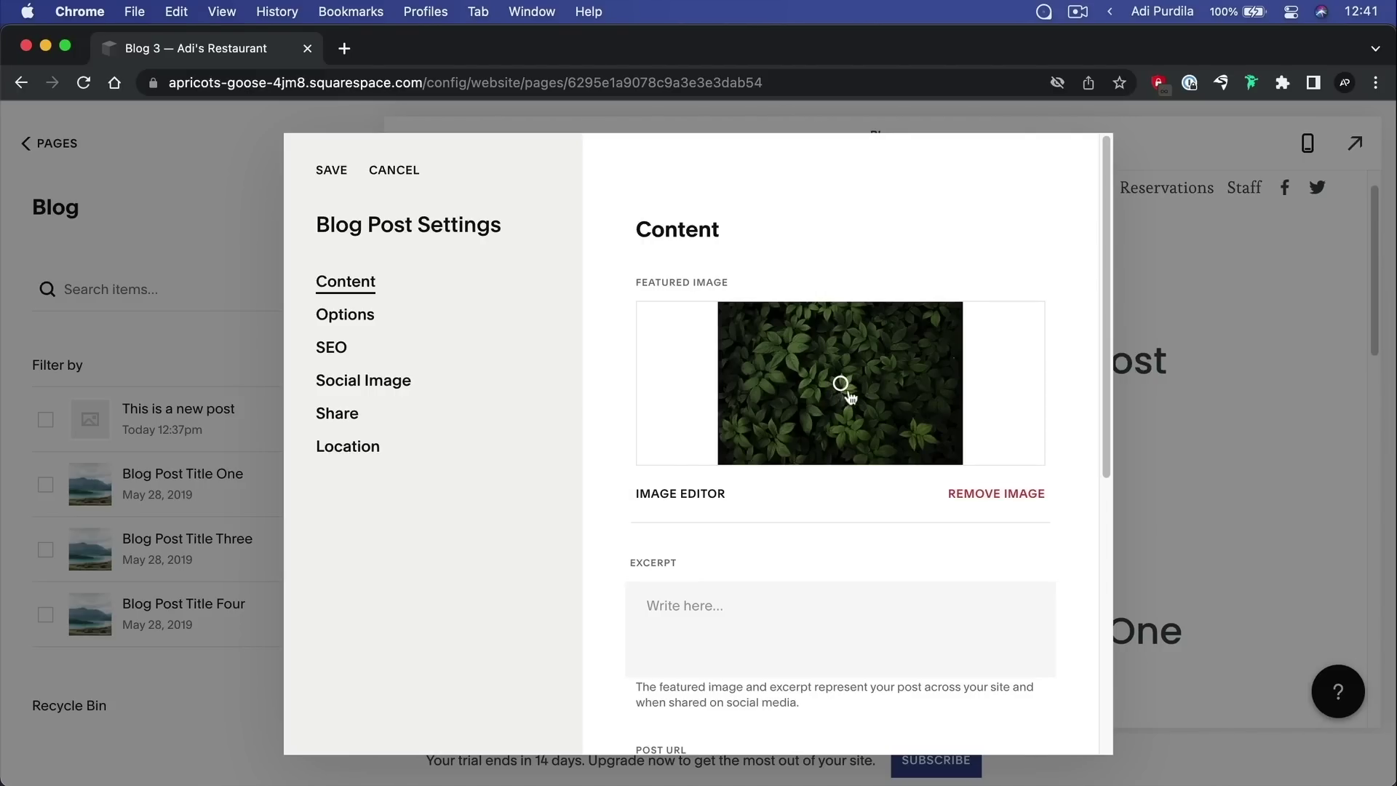
Adjust the featured image's focal point and save the post settings
left_click_drag(844, 389, 783, 346)
mouse_move(786, 348)
left_mouse_down()
mouse_move(791, 425)
mouse_move(787, 350)
left_mouse_up()
left_click(330, 171)
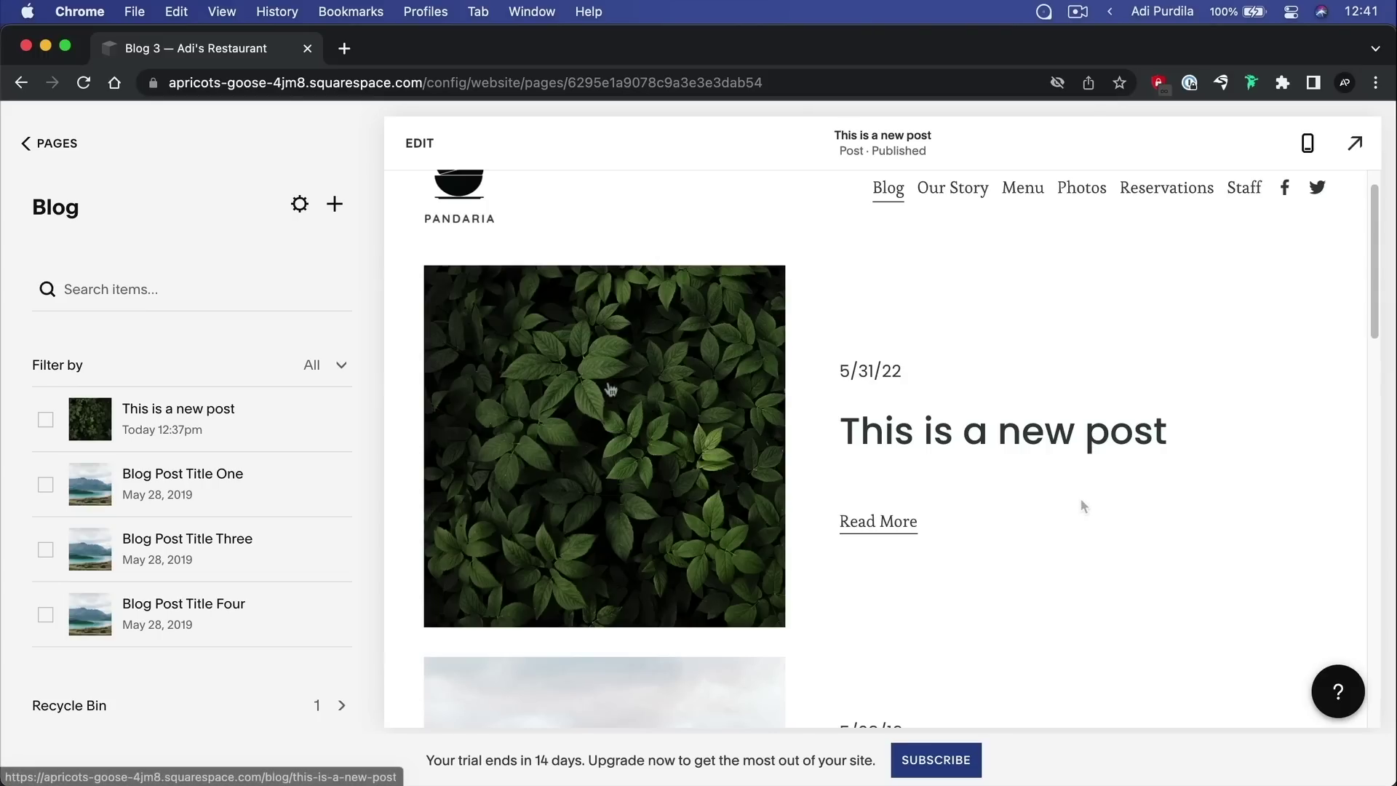
Open the action menu for 'This is a new post' in the Blog list
left_click(332, 420)
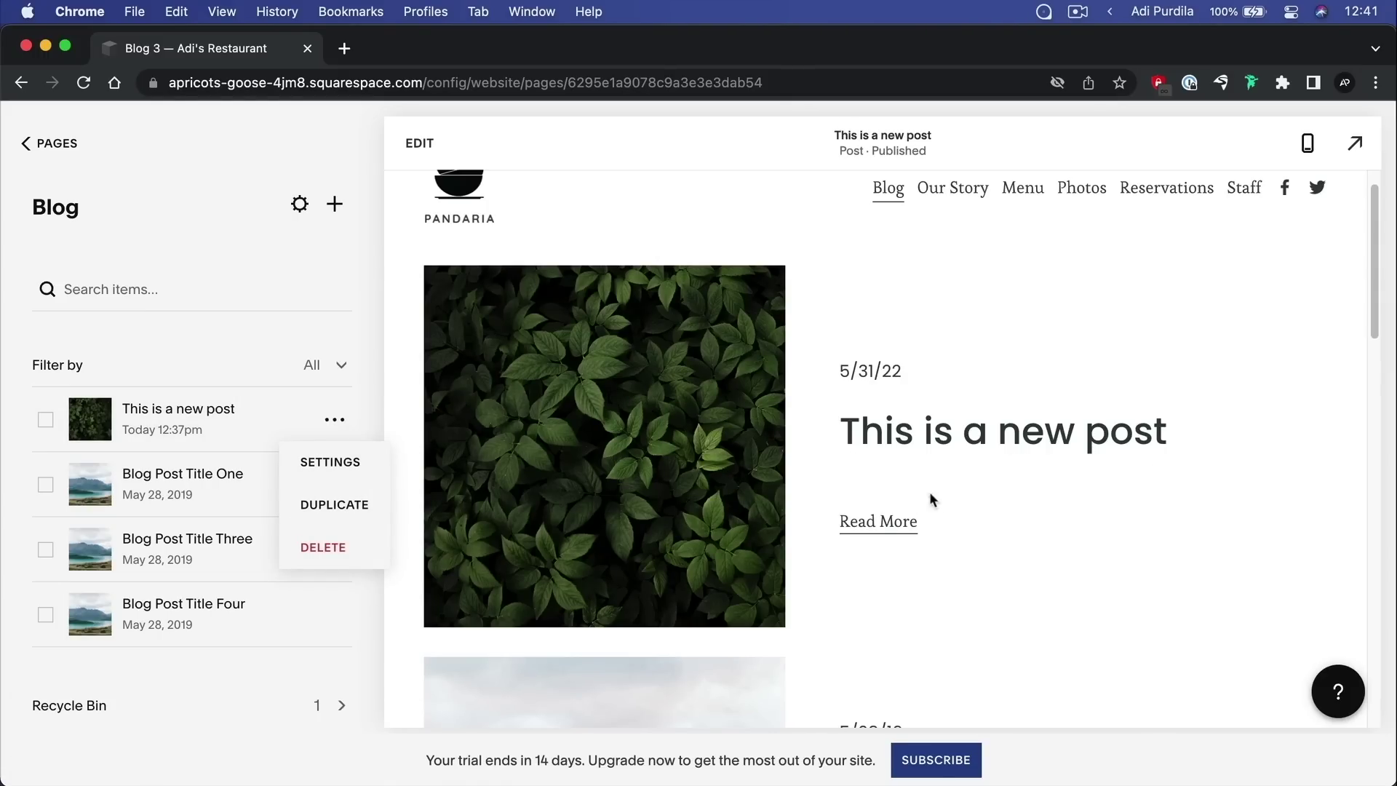
Write the excerpt 'Hey, this is a summary of the post.' in the post's settings
left_click(351, 462)
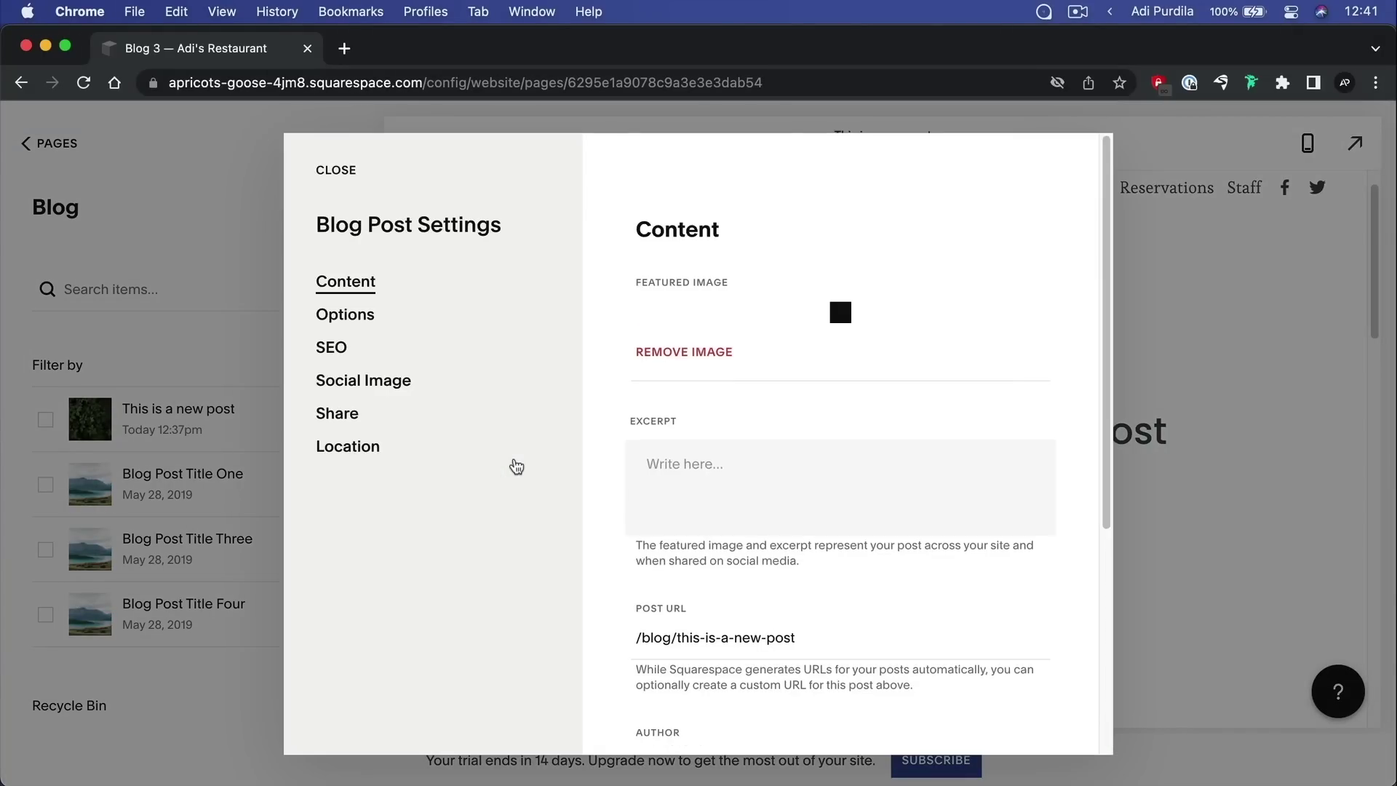
left_click(684, 484)
type("H")
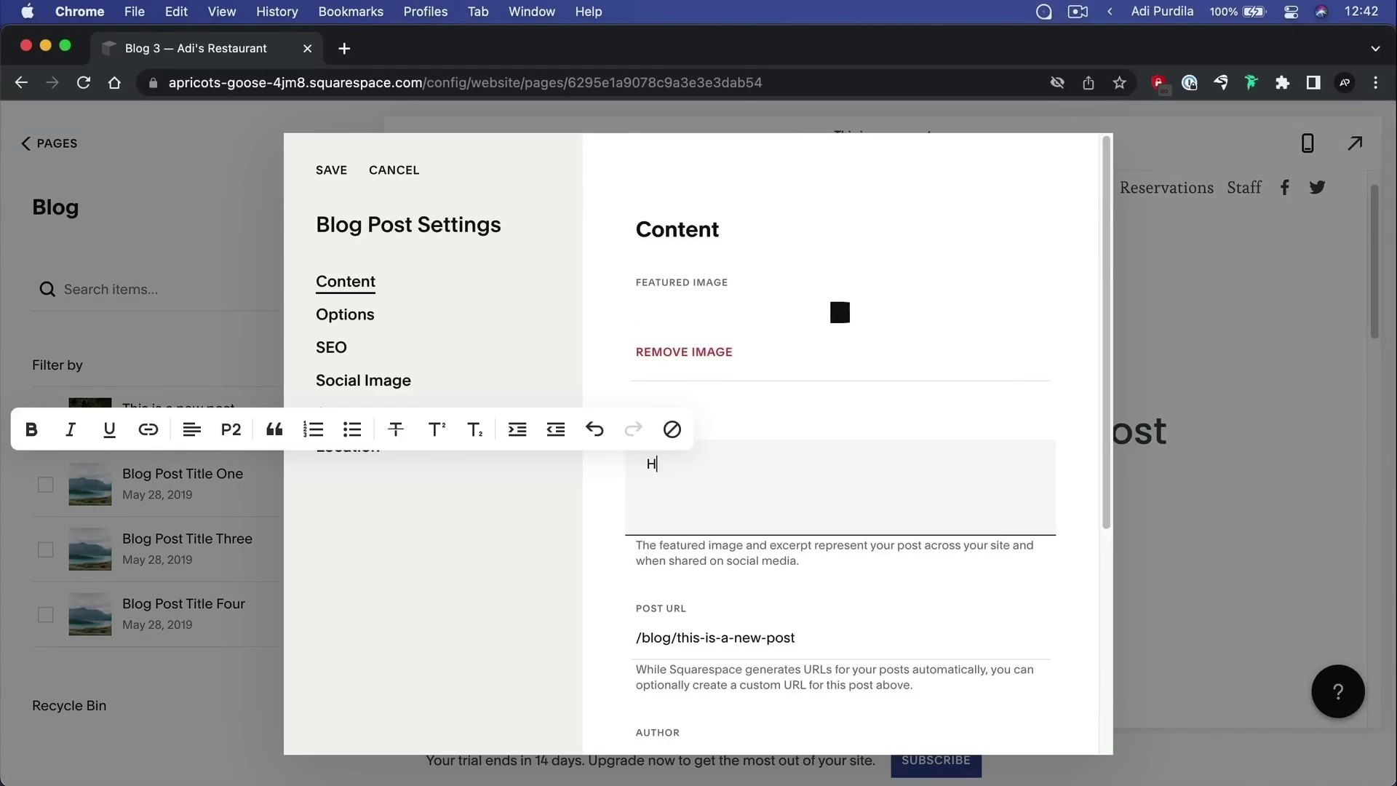
type("ey, this is a summary of the post.")
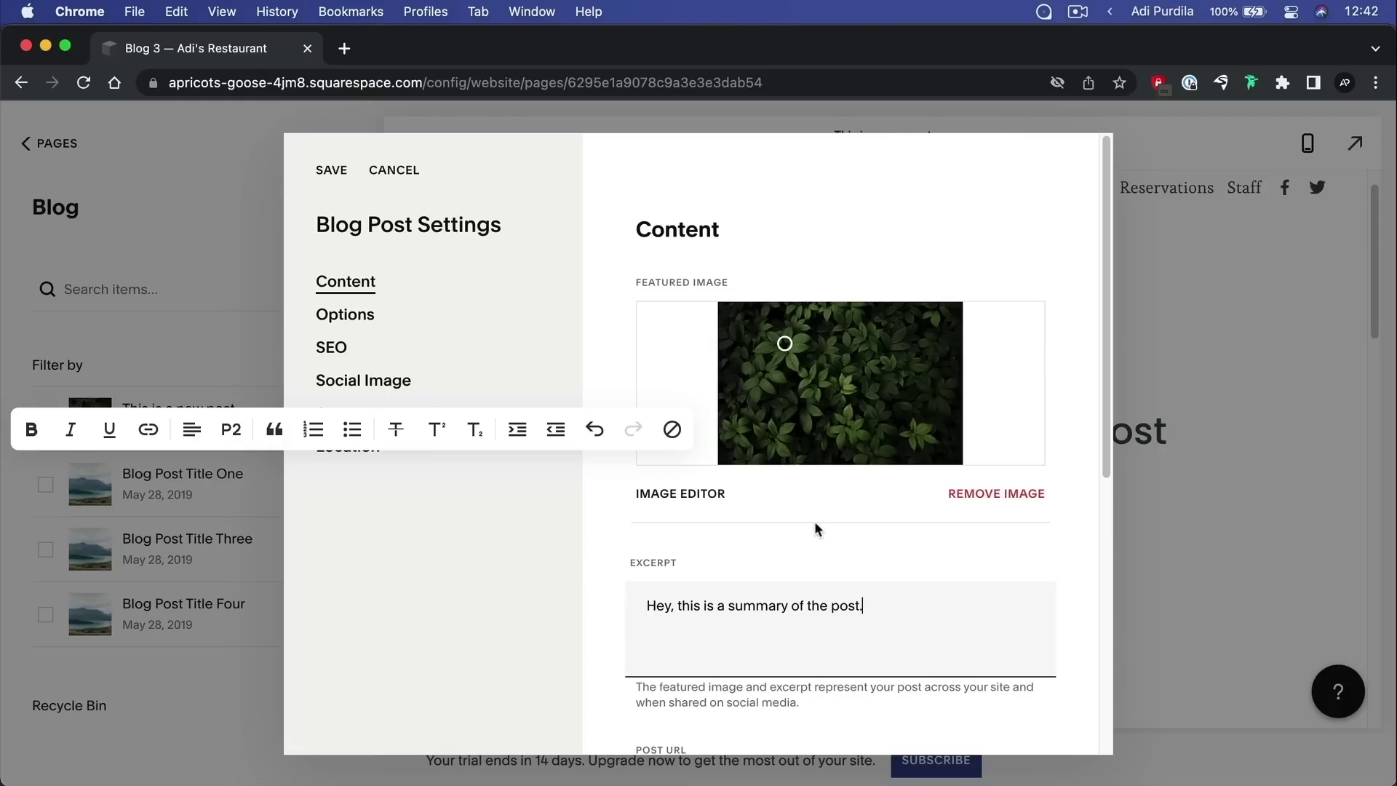
scroll(815, 521, "down", 6)
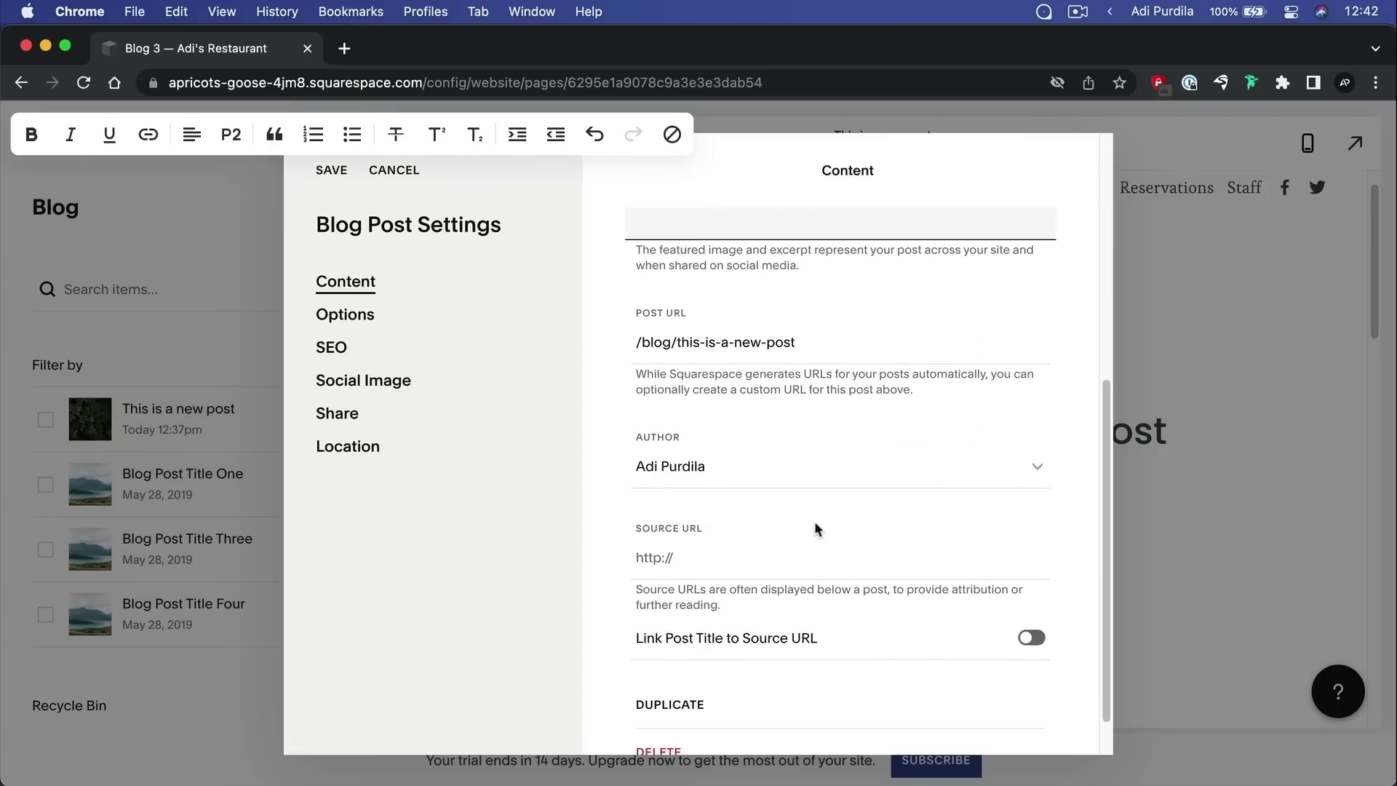
scroll(814, 521, "up", 2)
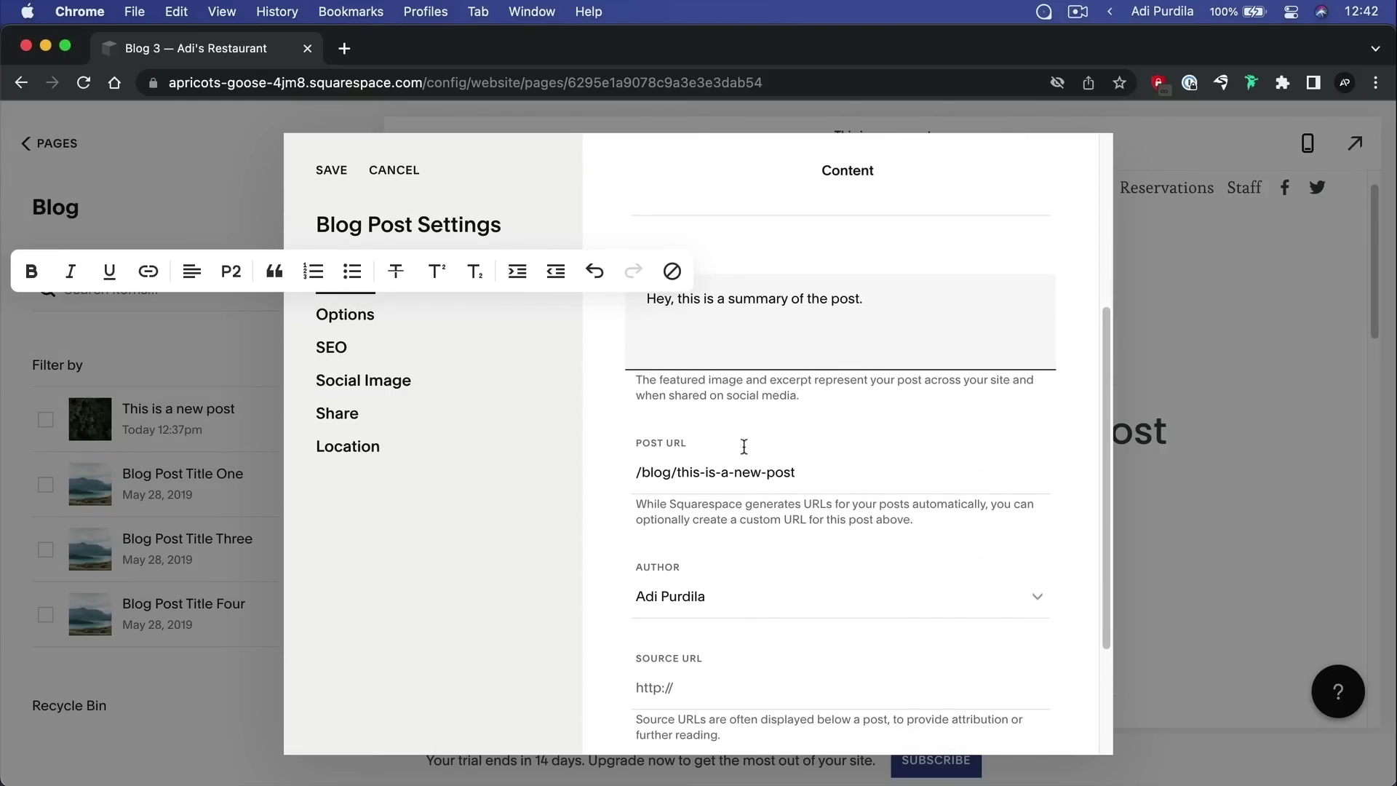
left_click(666, 464)
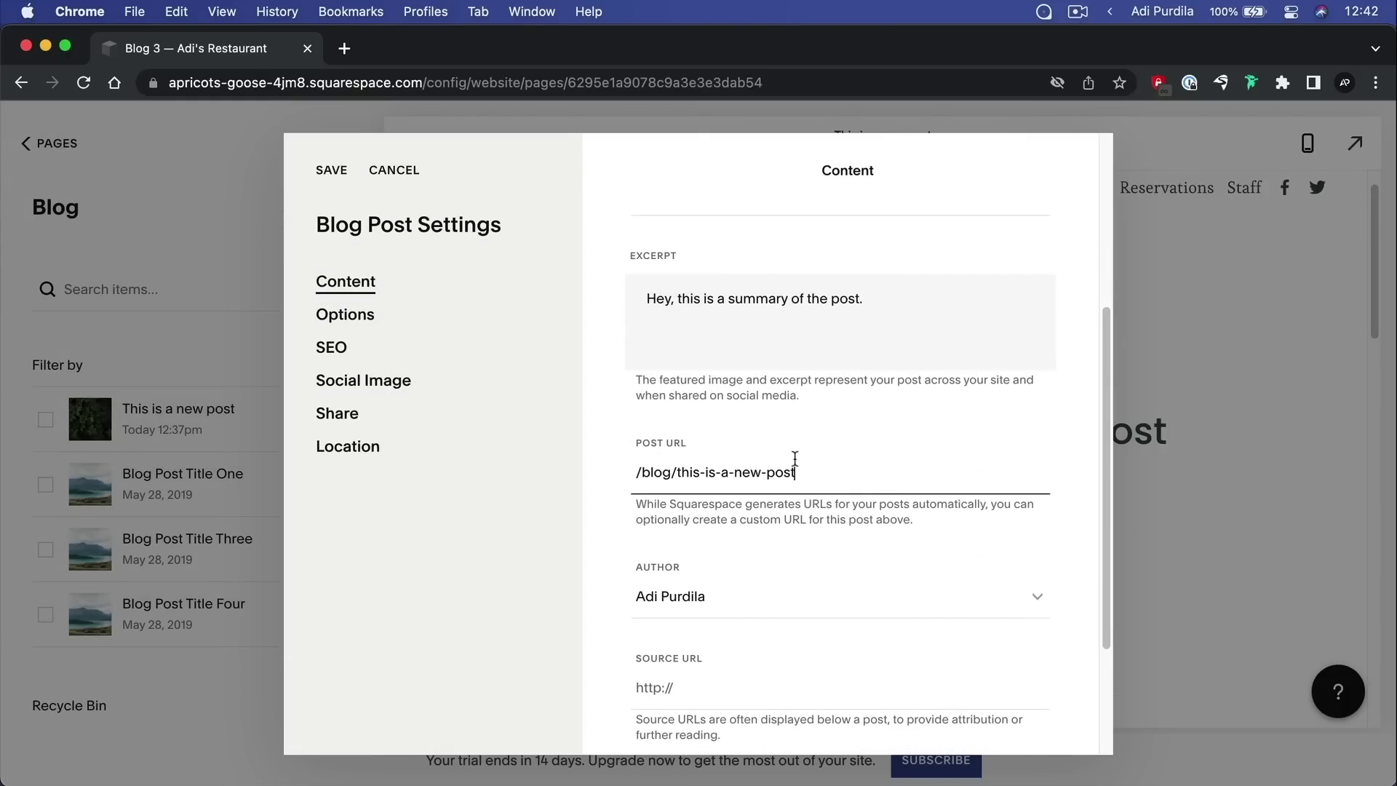
scroll(795, 462, "down", 3)
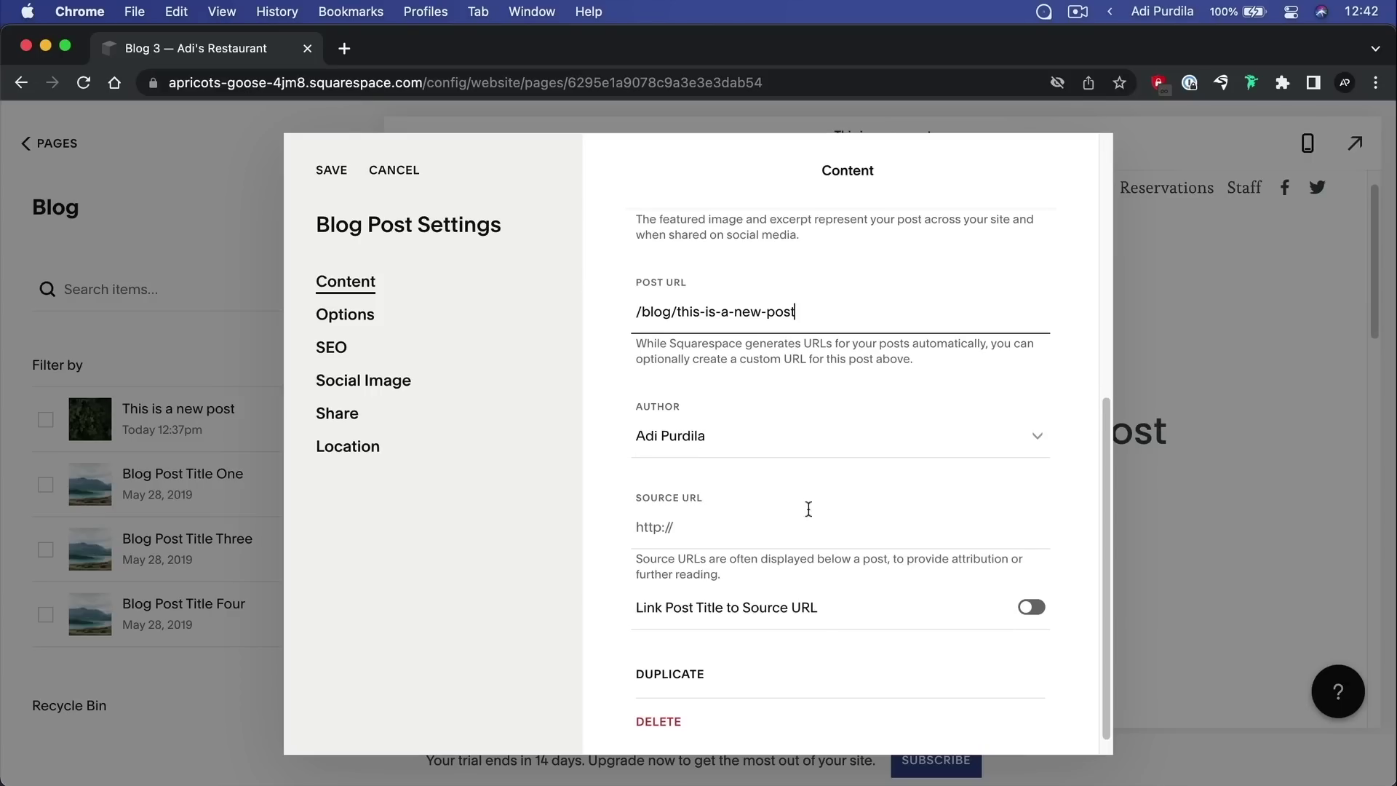
scroll(808, 508, "down", 1)
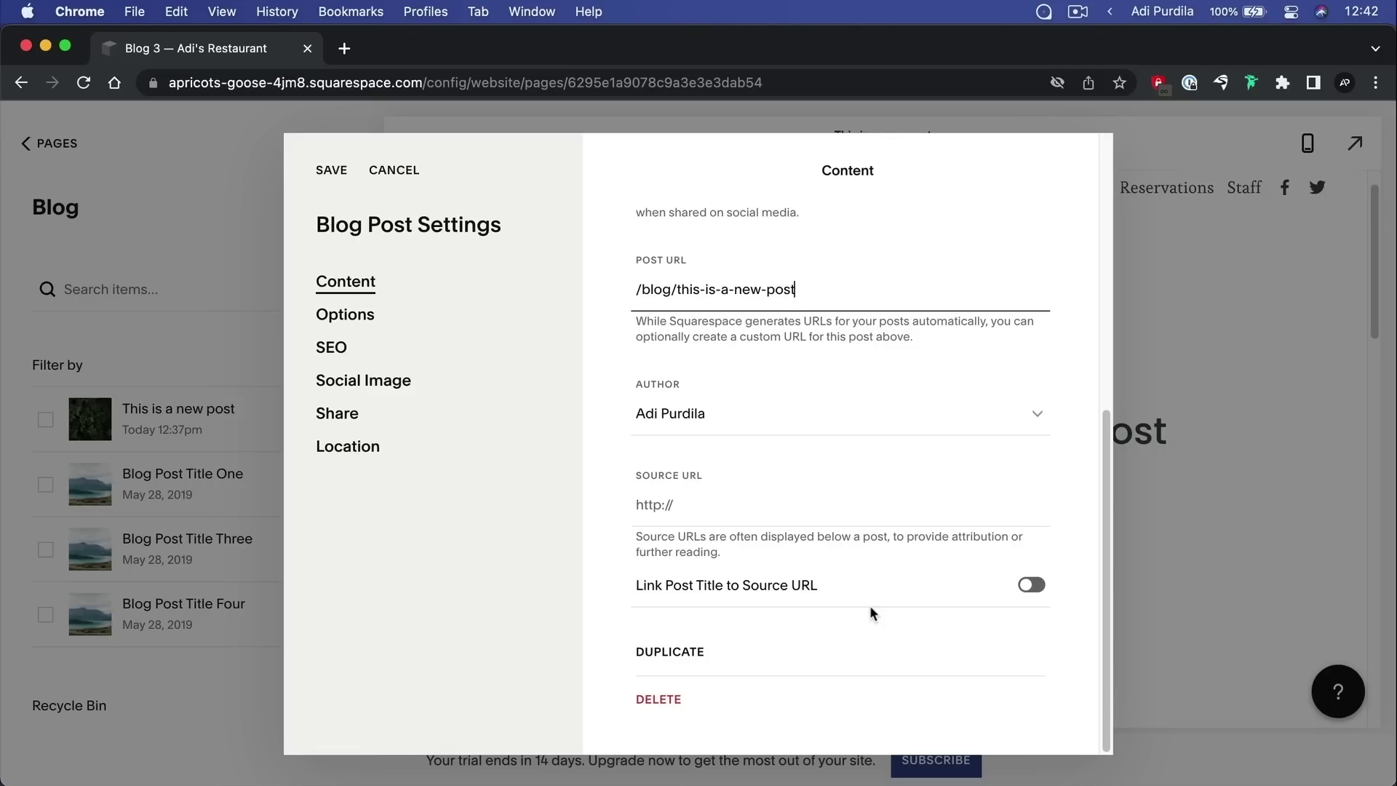
scroll(871, 613, "up", 10)
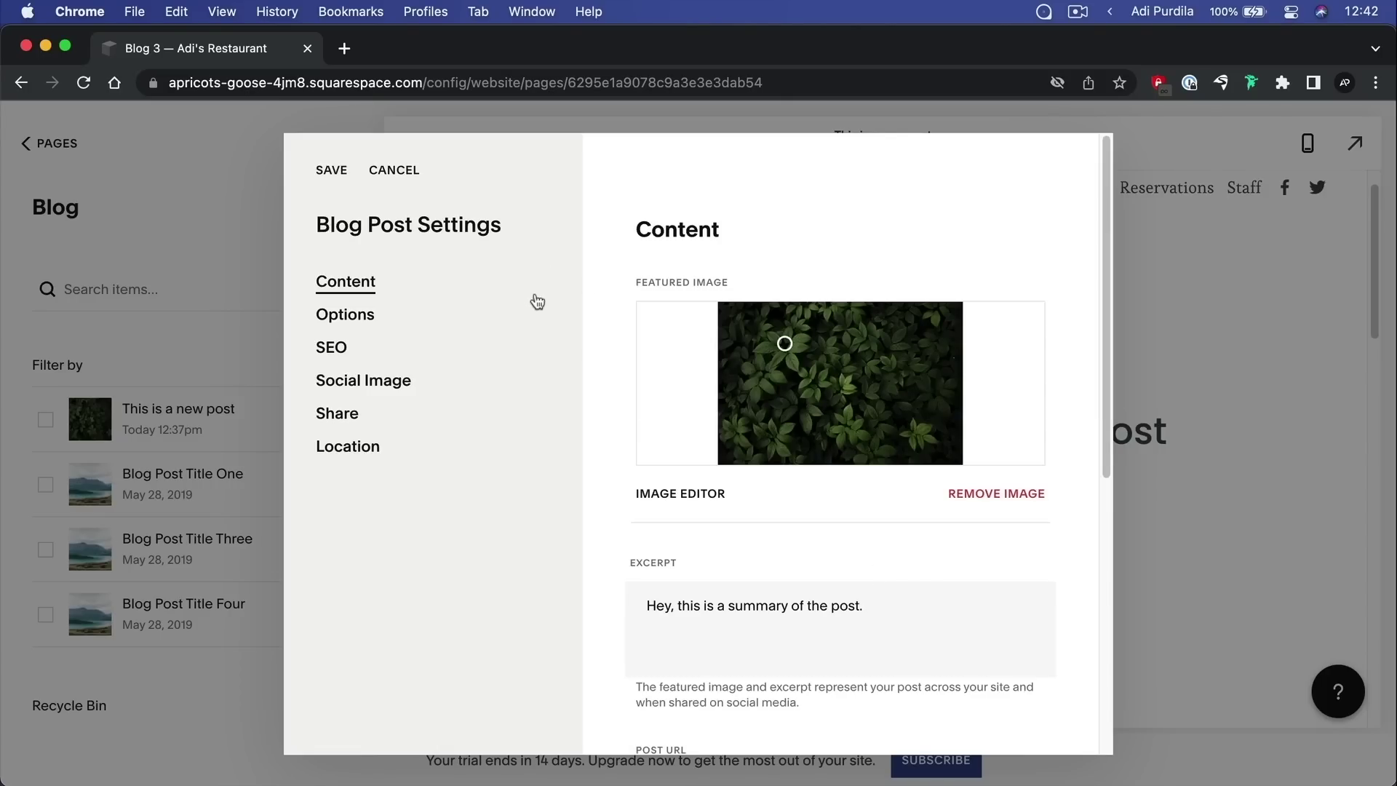
Tag the post 'new post' and 'nature' and add it to the 'Various' category
left_click(369, 315)
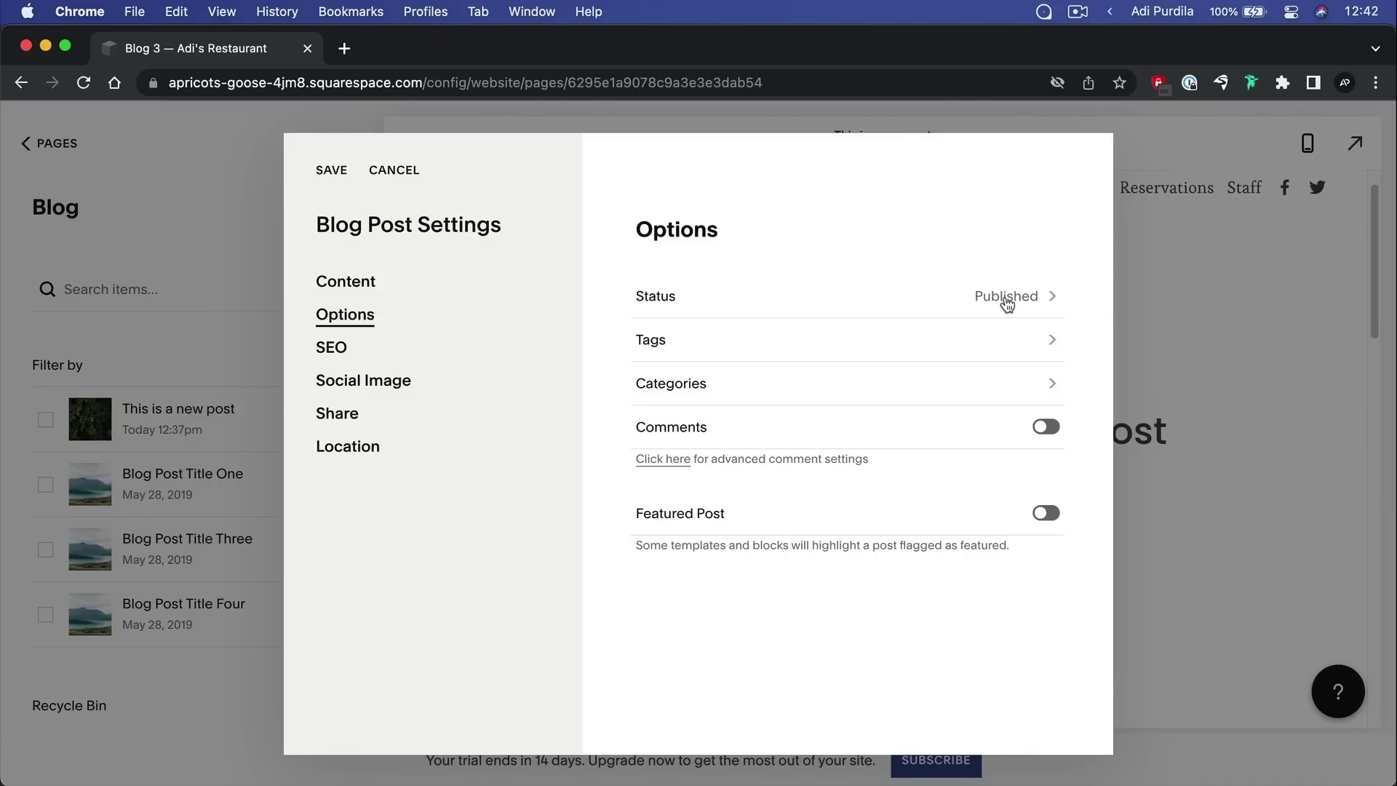
left_click(721, 343)
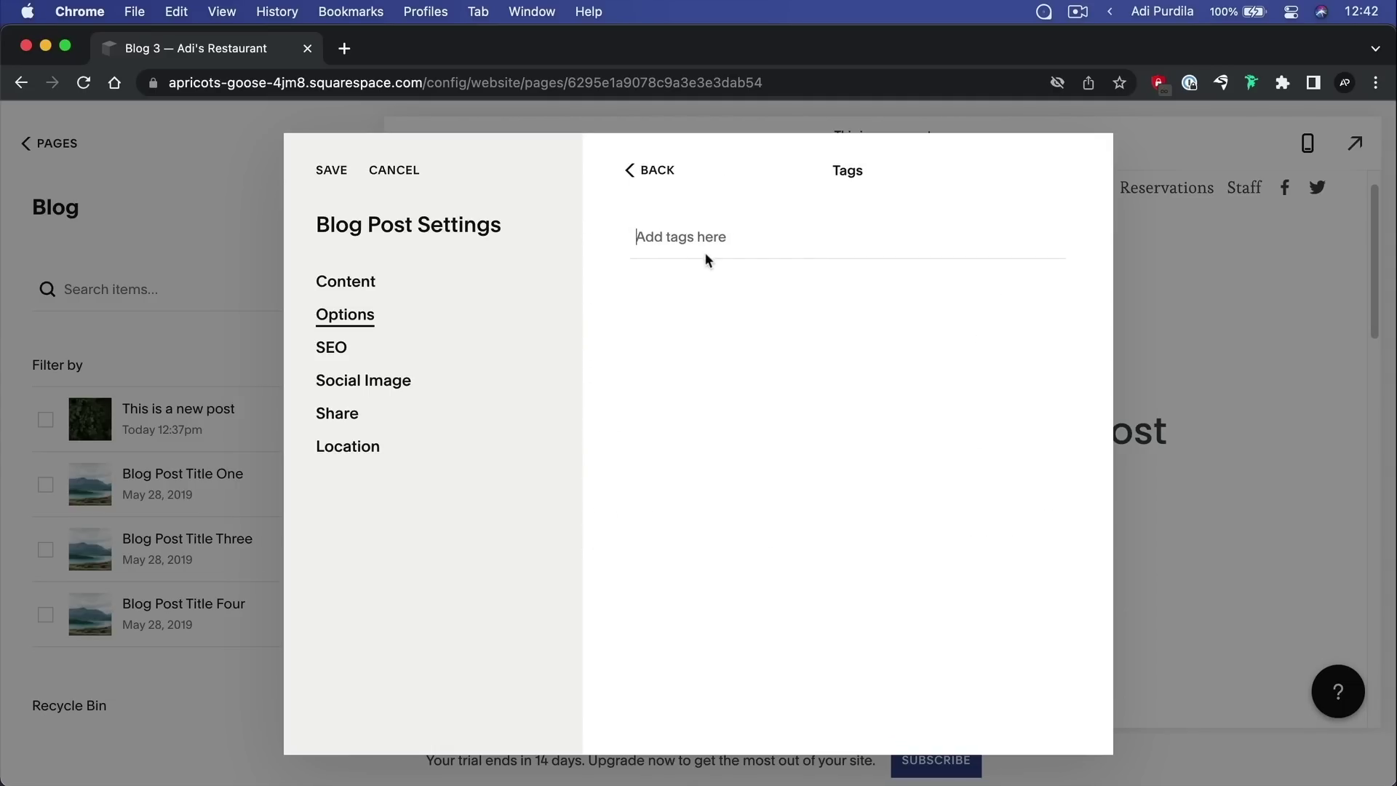
type("new post")
key("Return")
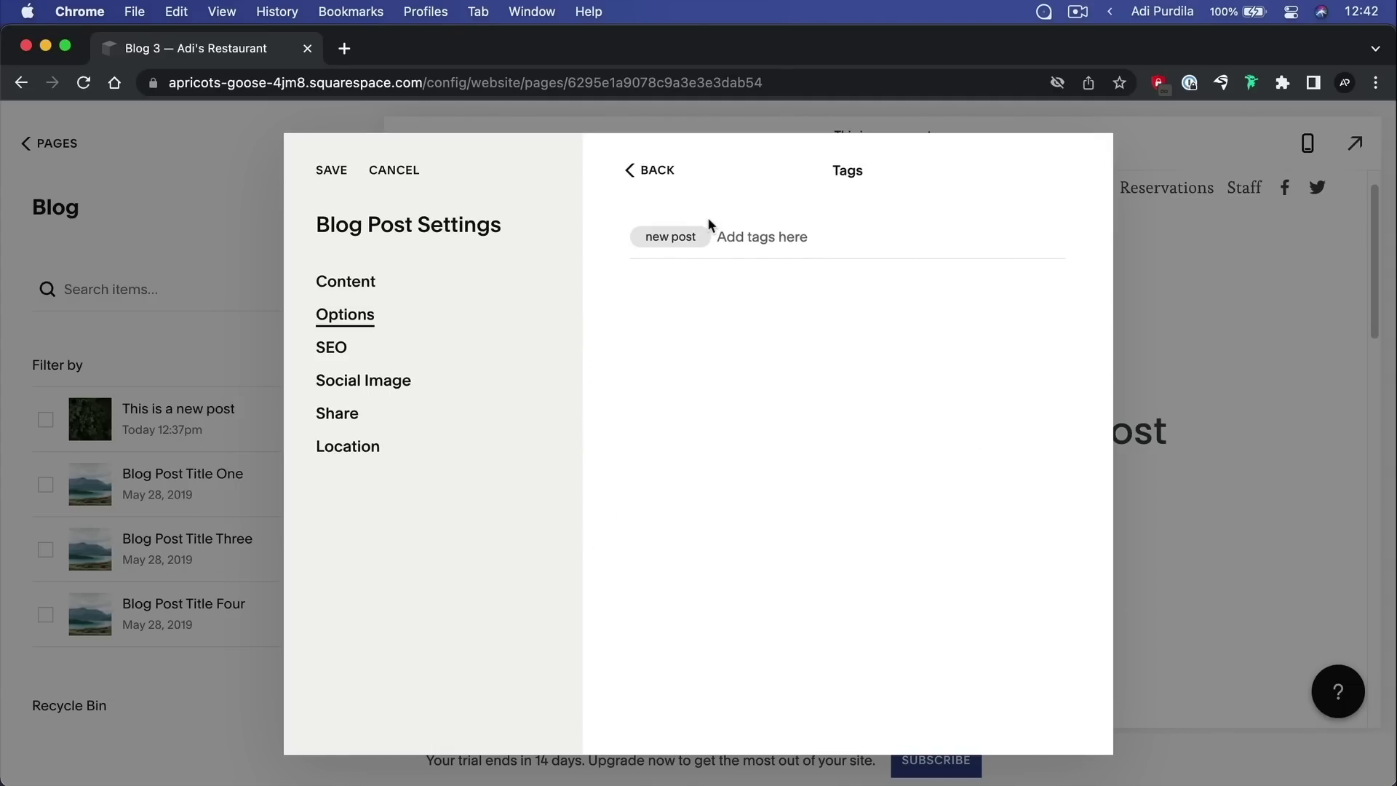
type("nature")
key("Return")
left_click(661, 170)
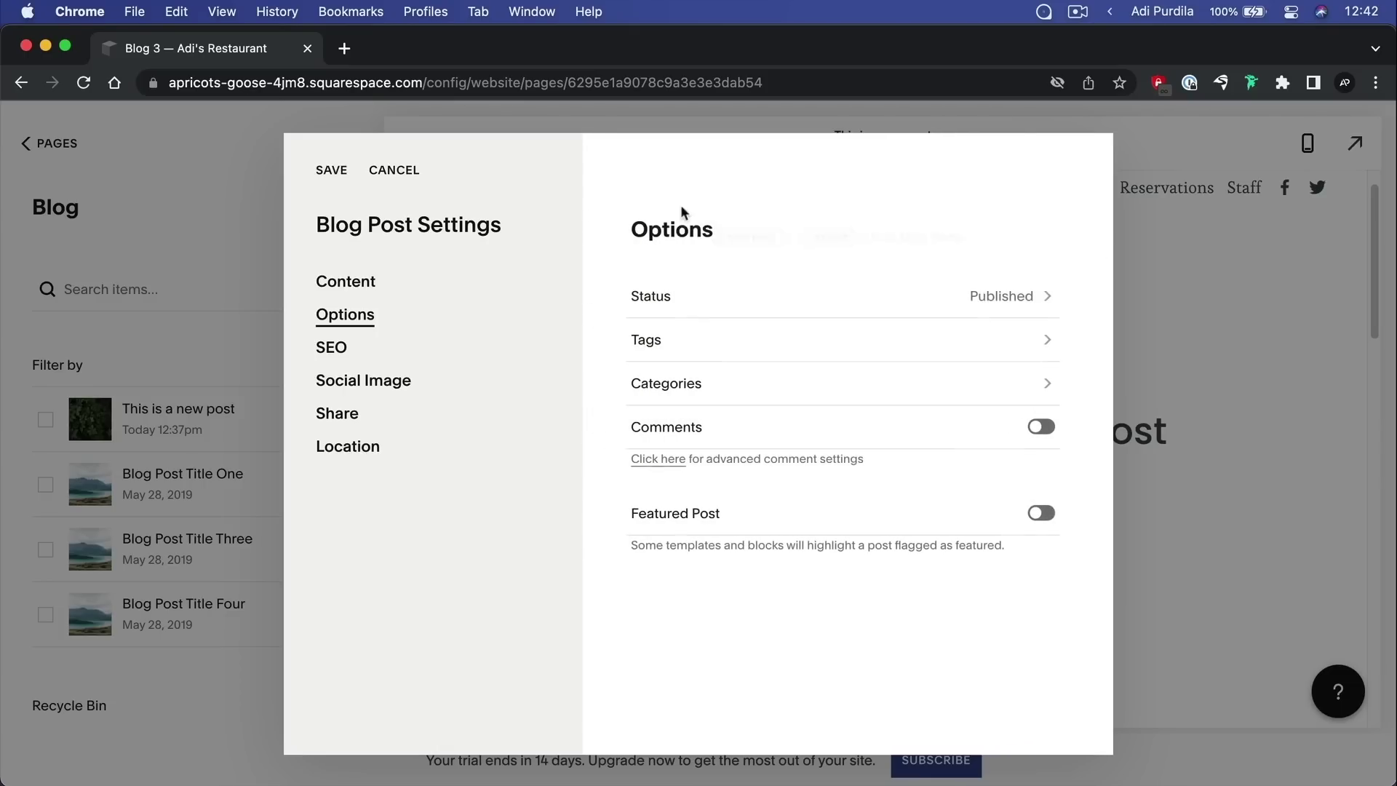
left_click(769, 398)
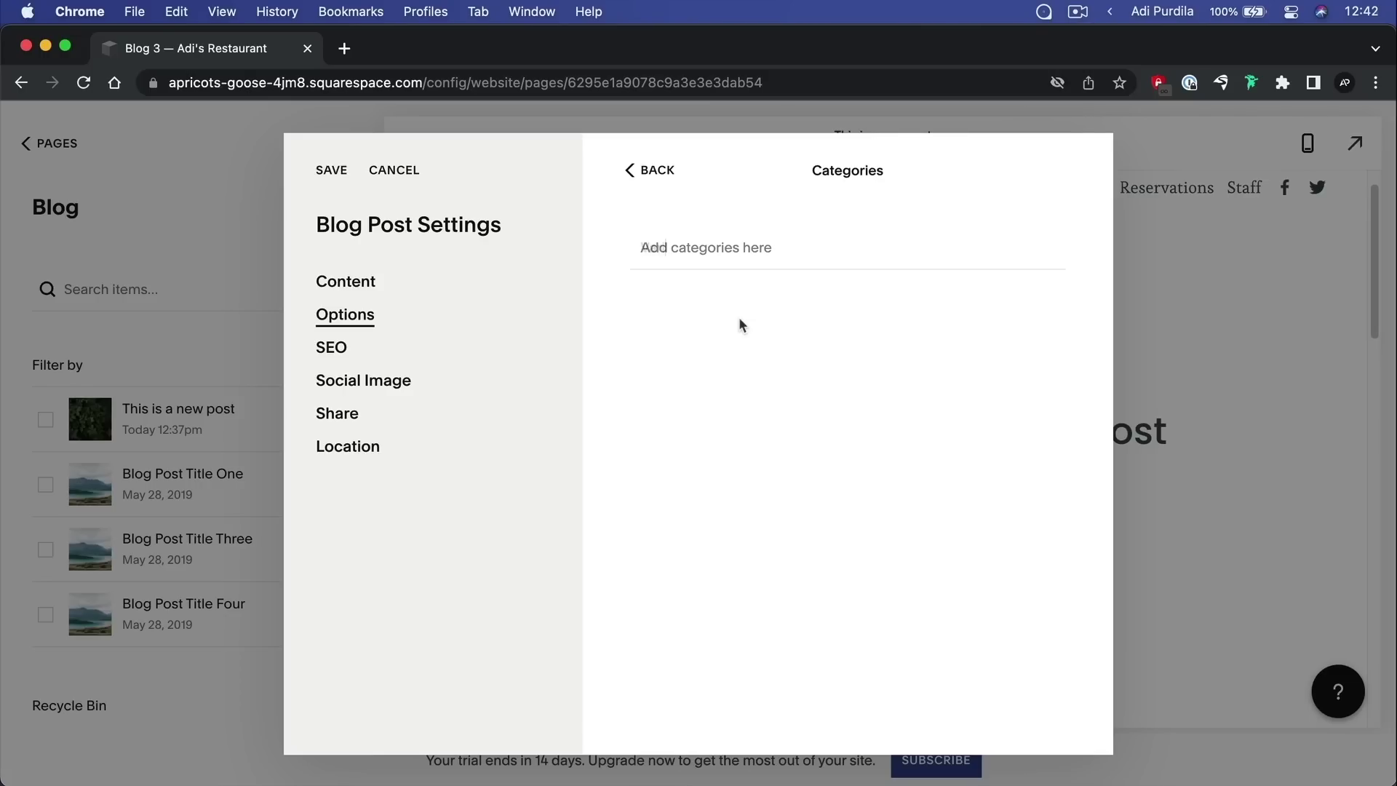
type("Various")
key("Return")
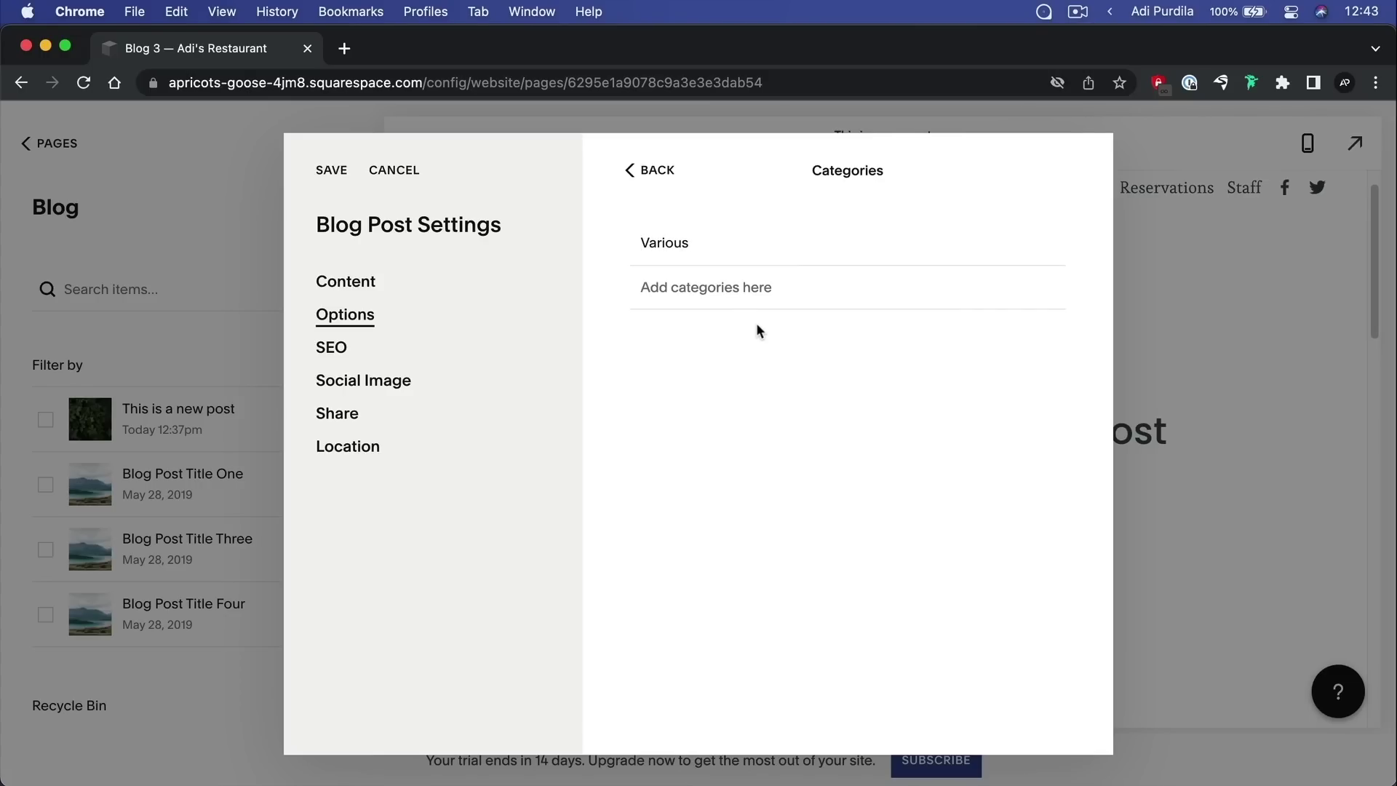
left_click(653, 170)
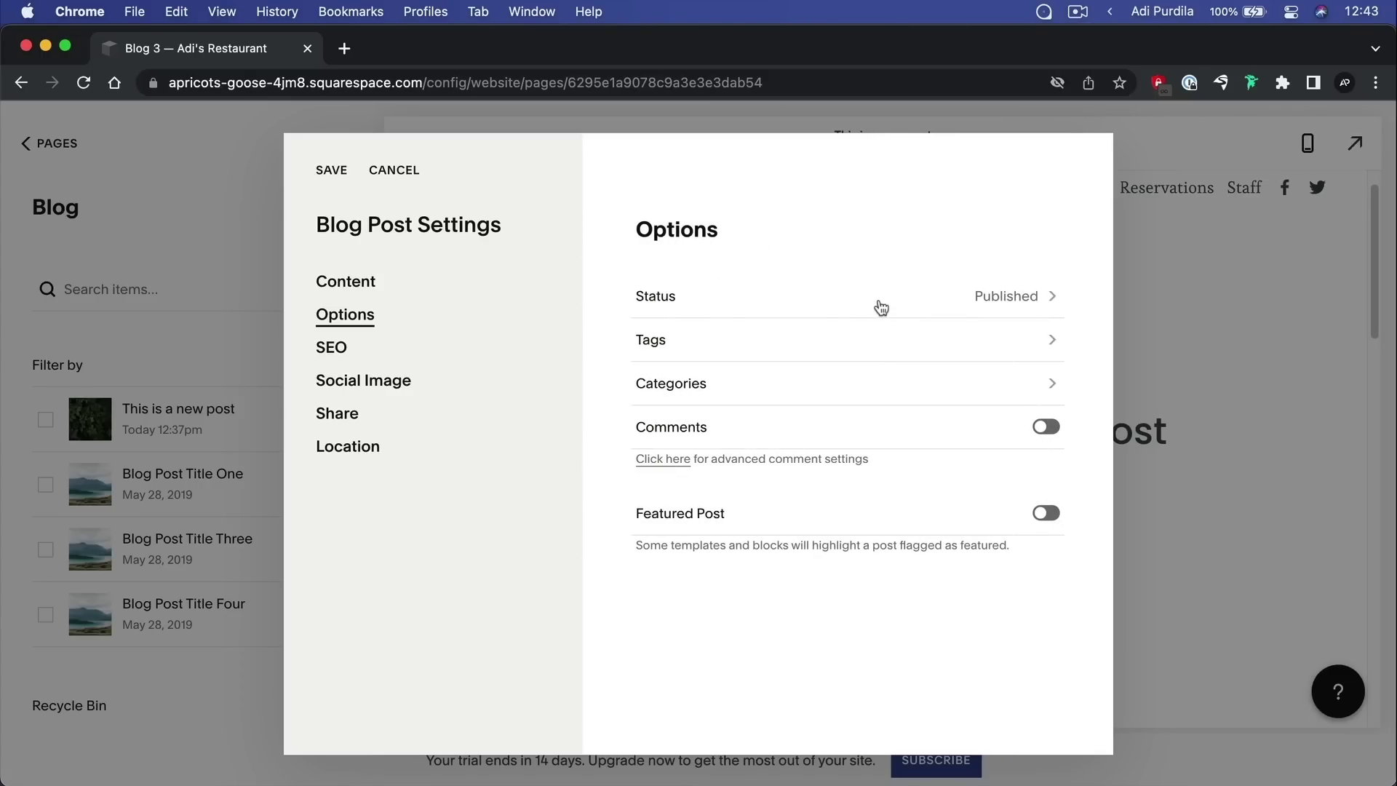
Turn on comments, never disabled, and mark the post as featured
left_click(1048, 427)
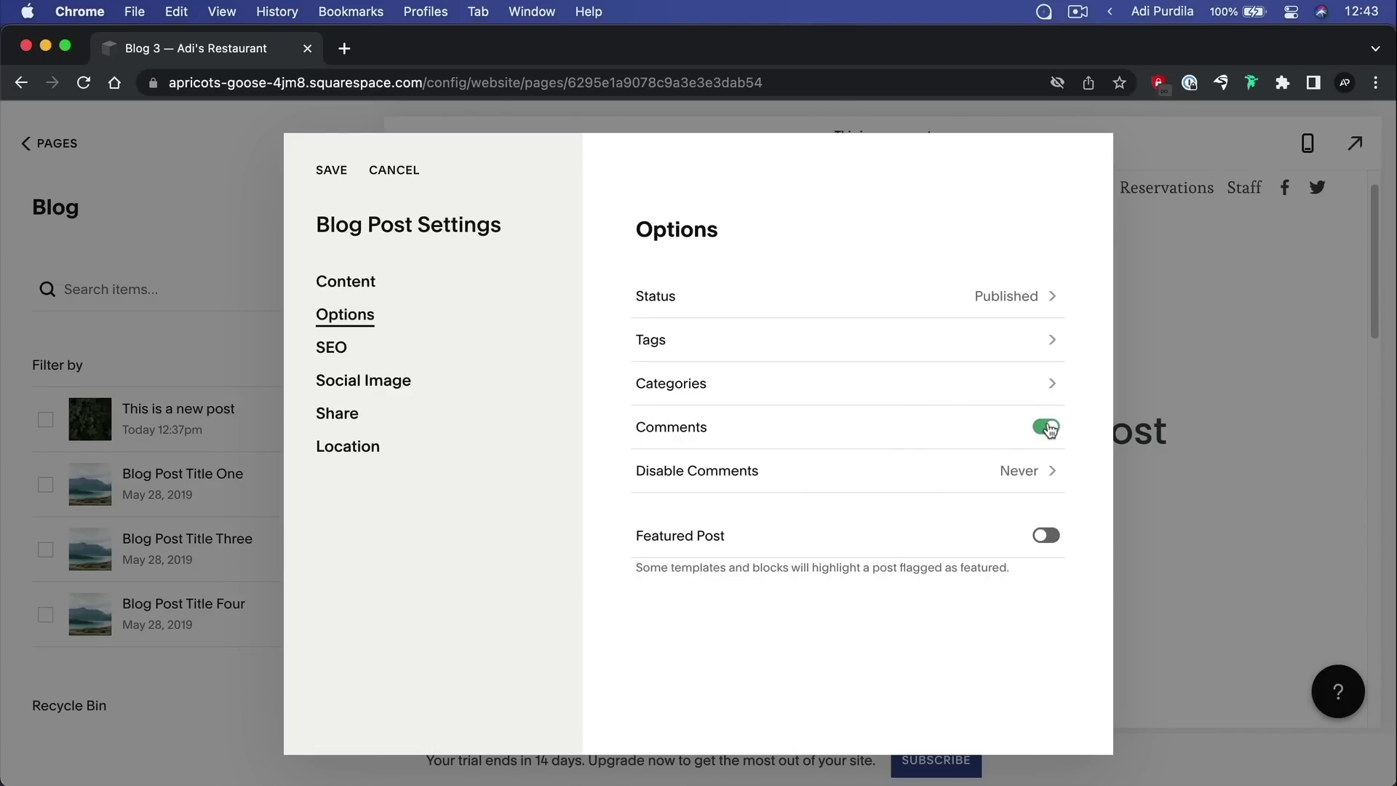
left_click(1029, 471)
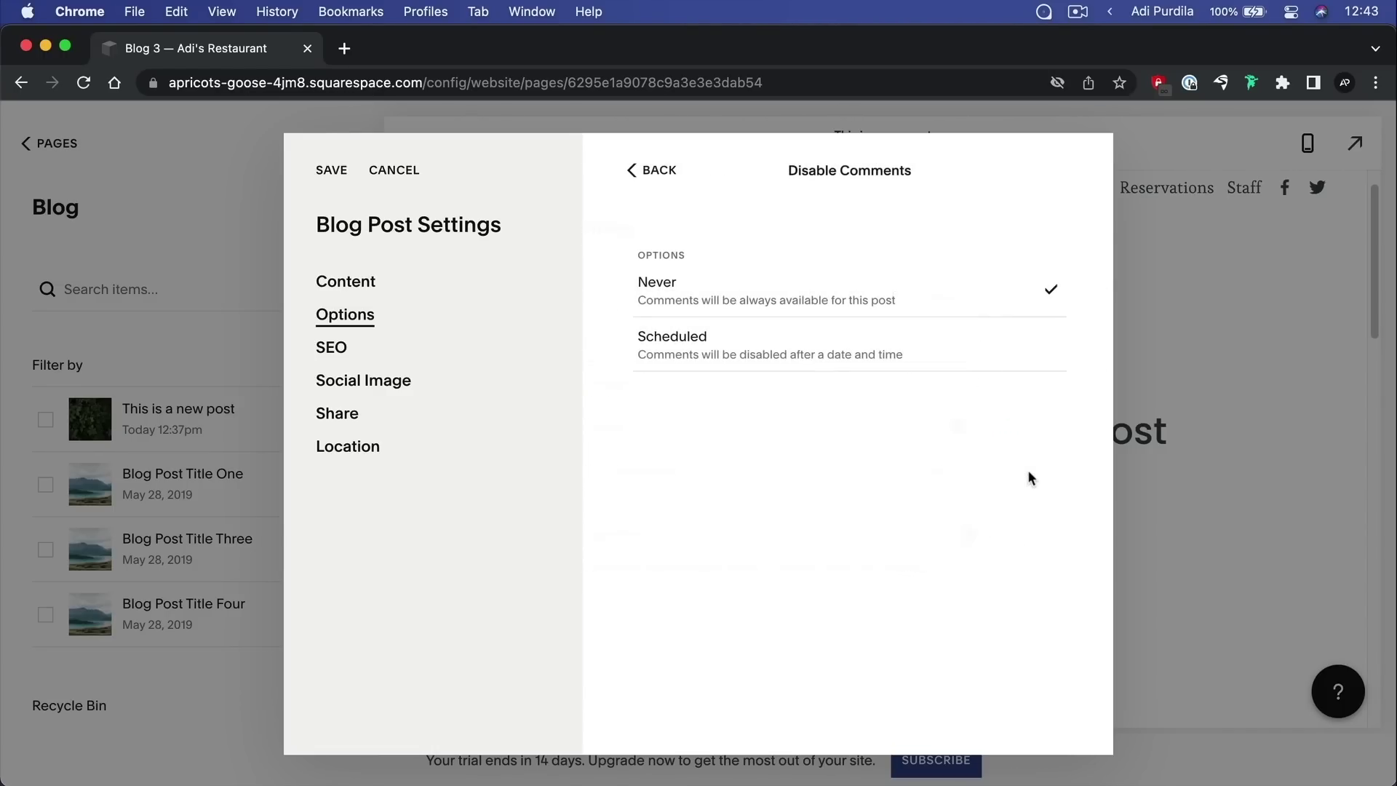
left_click(657, 185)
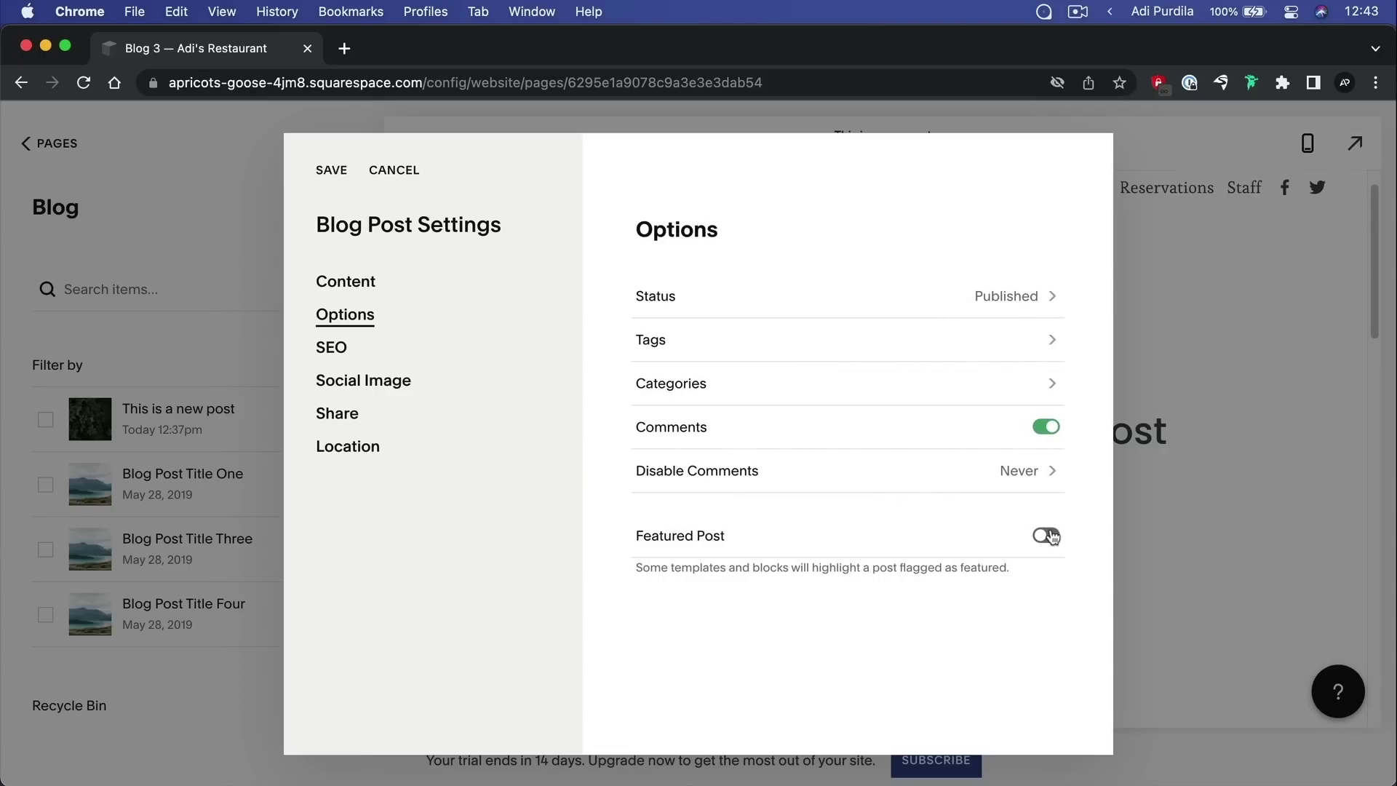
left_click(1048, 537)
left_click(353, 354)
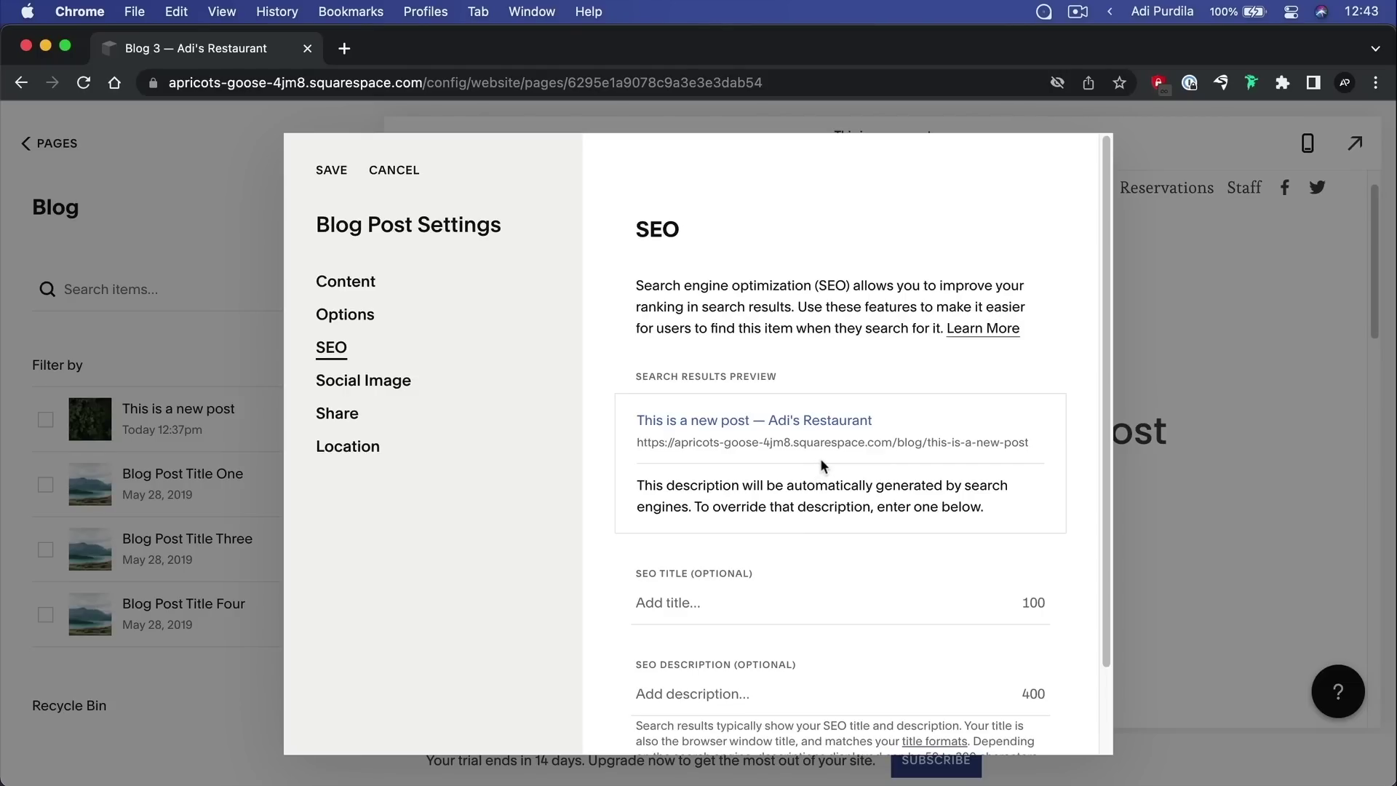
Enter SEO title 'Hello' and SEO description 'Hey, this is my own description.'
scroll(813, 418, "down", 3)
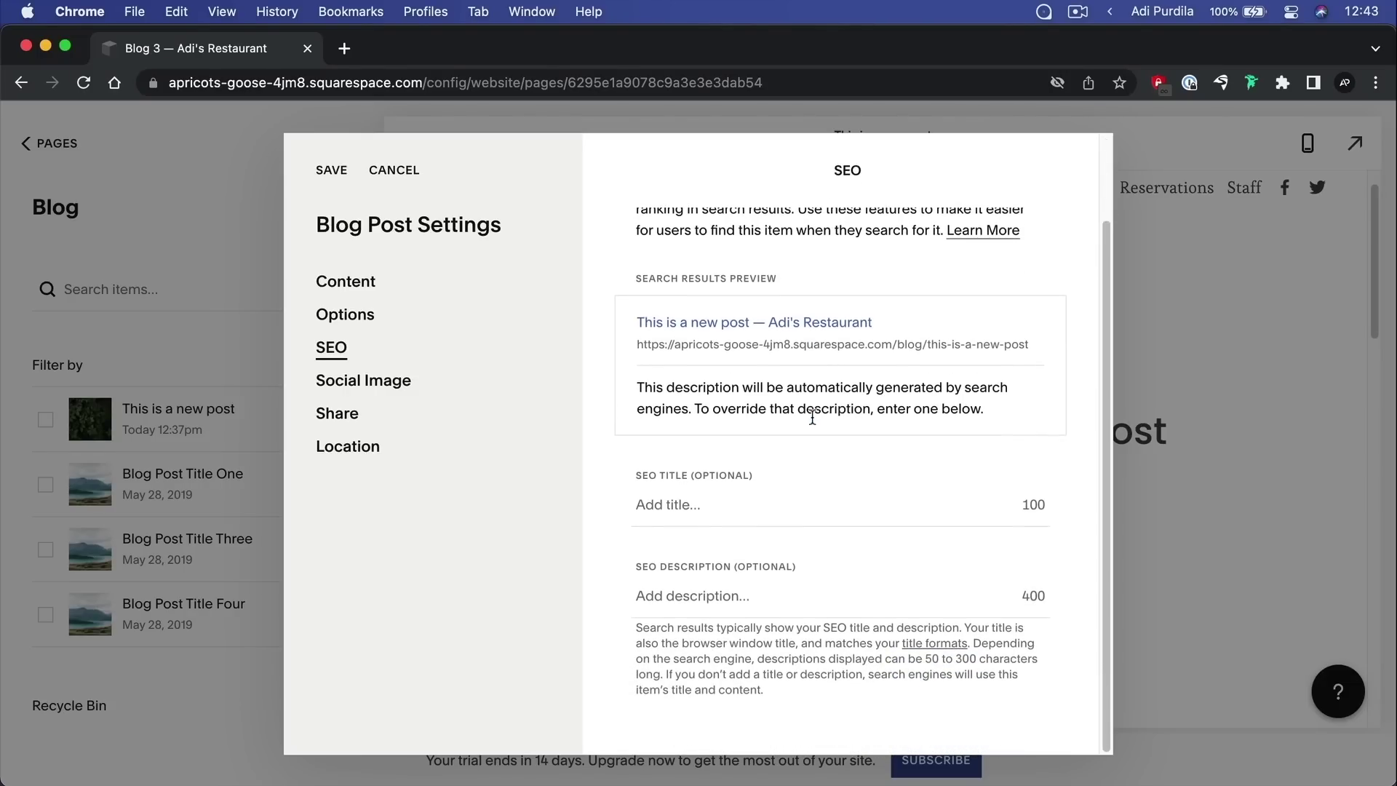
left_click(707, 502)
type("Hello")
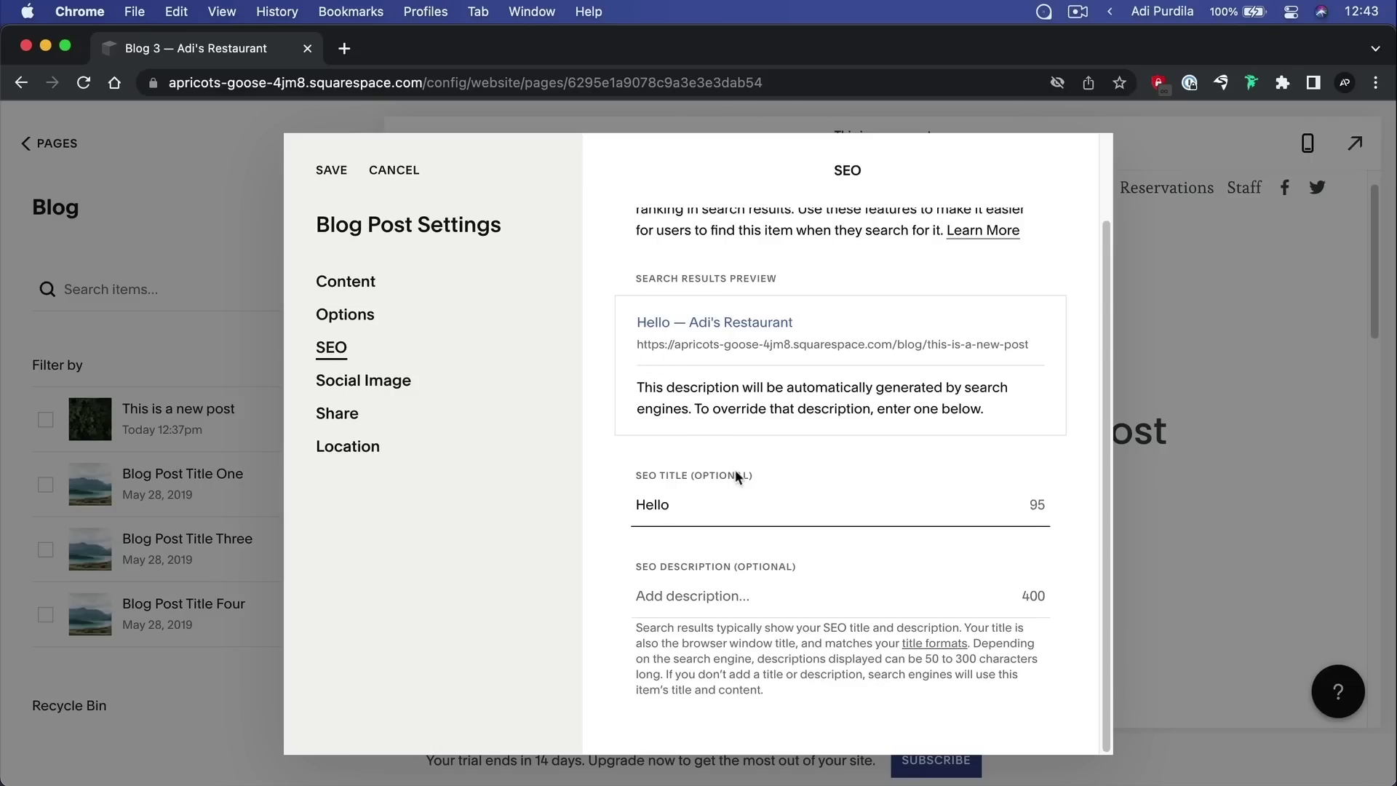
left_click(710, 594)
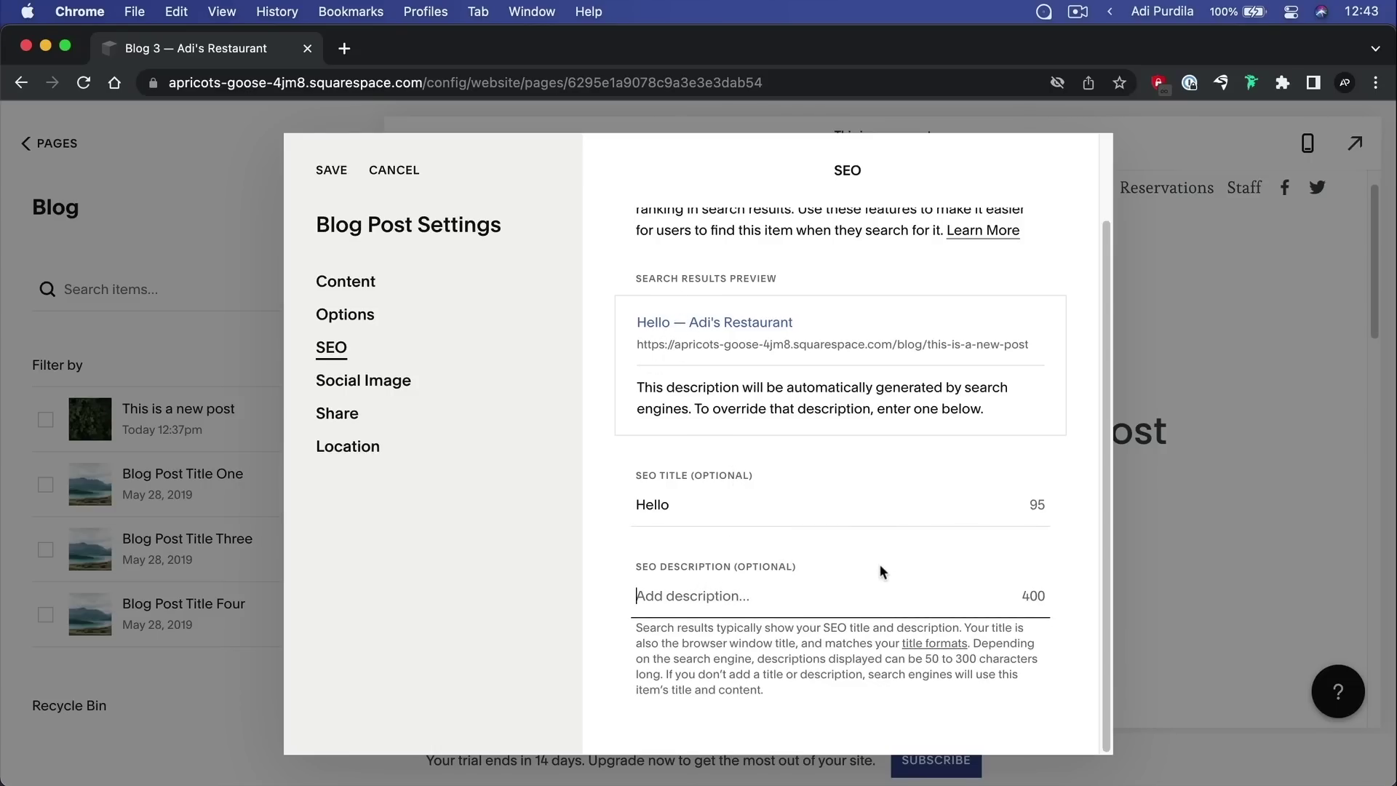
left_click_drag(647, 387, 689, 407)
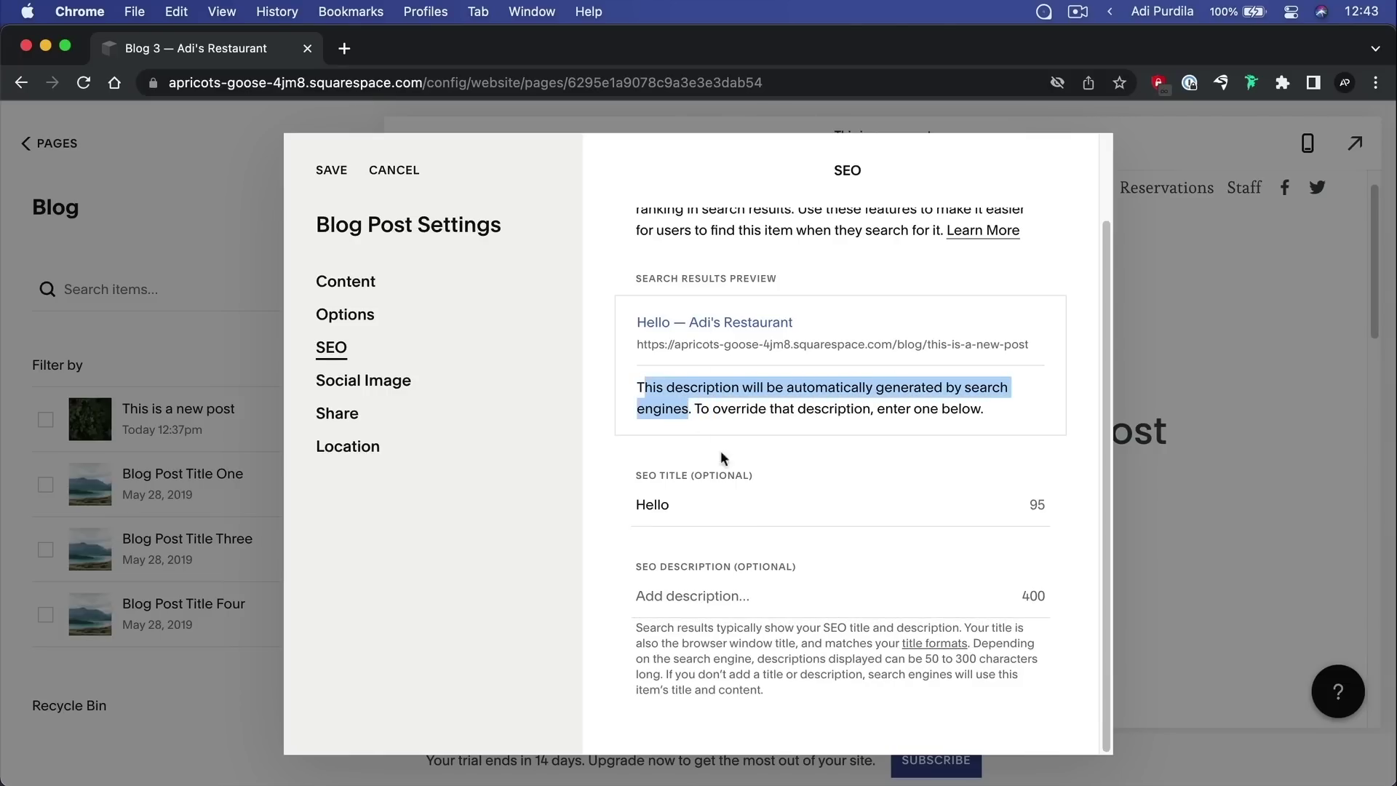
left_click(744, 401)
left_click(710, 597)
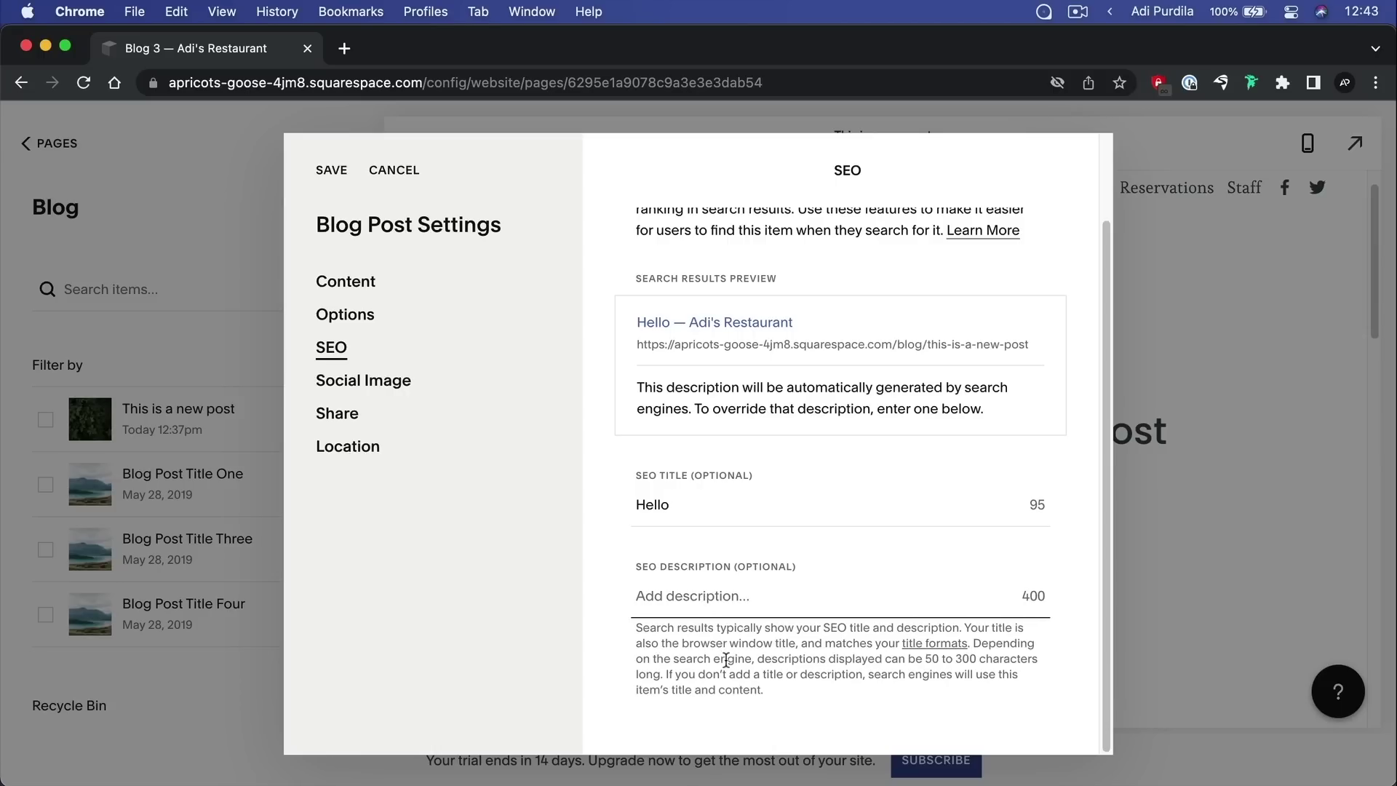
type("He")
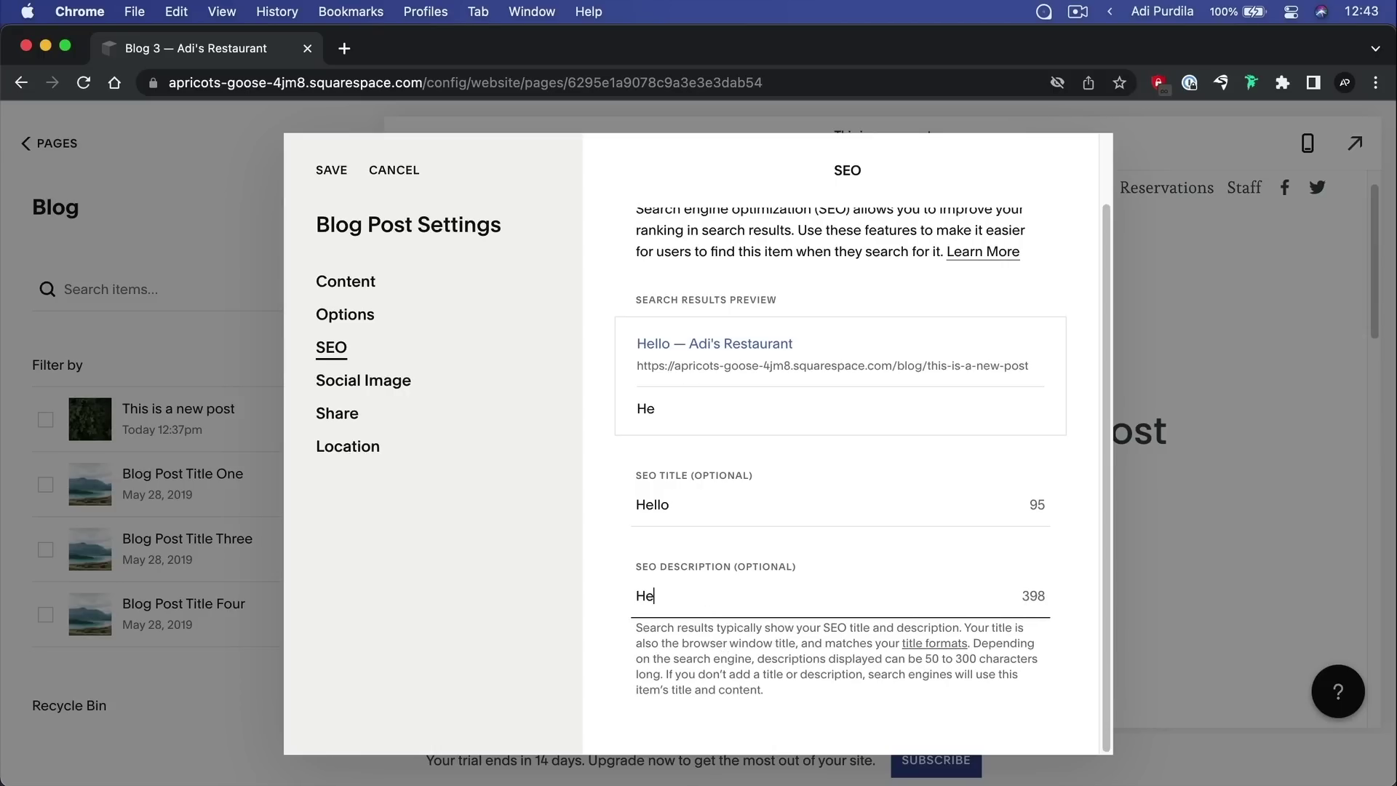
type("y, this is my ow")
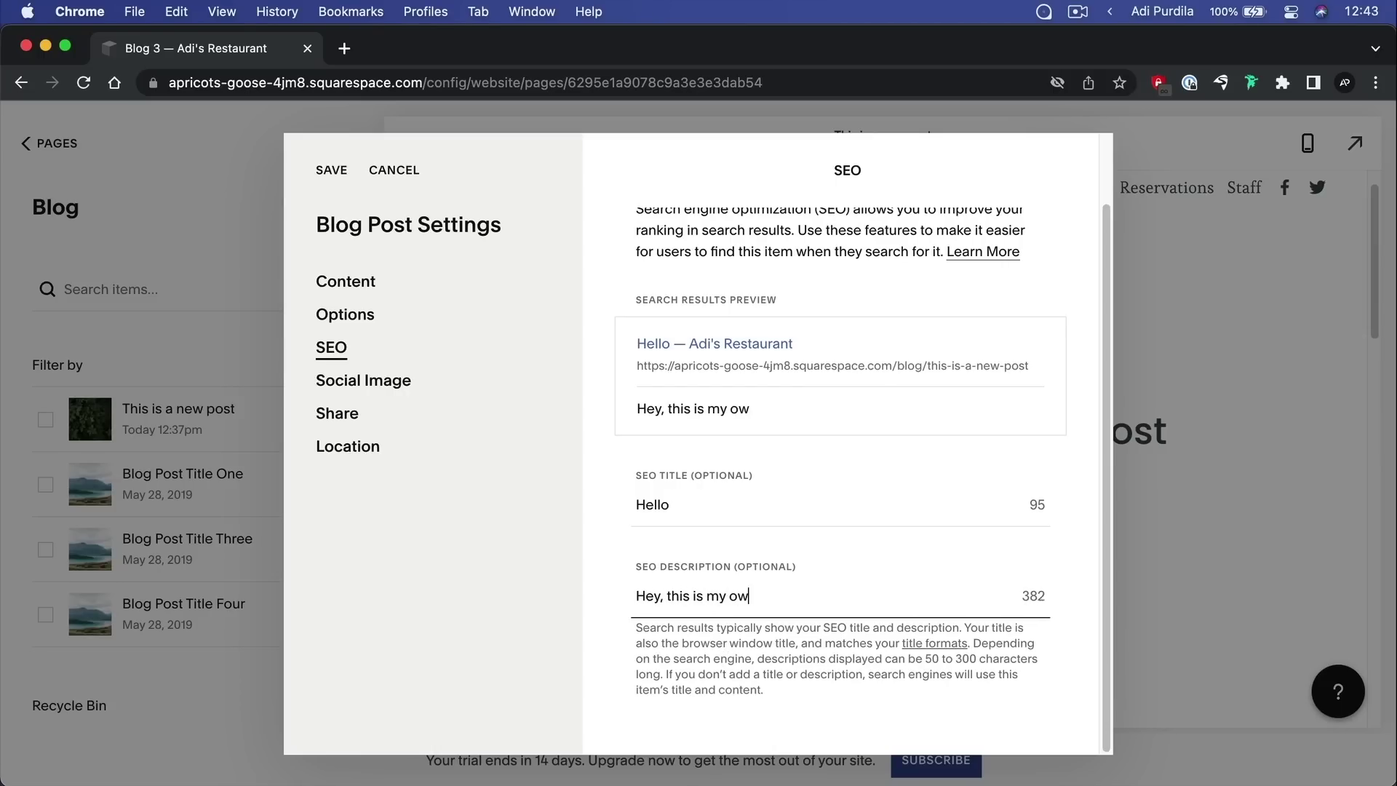
type("n description.")
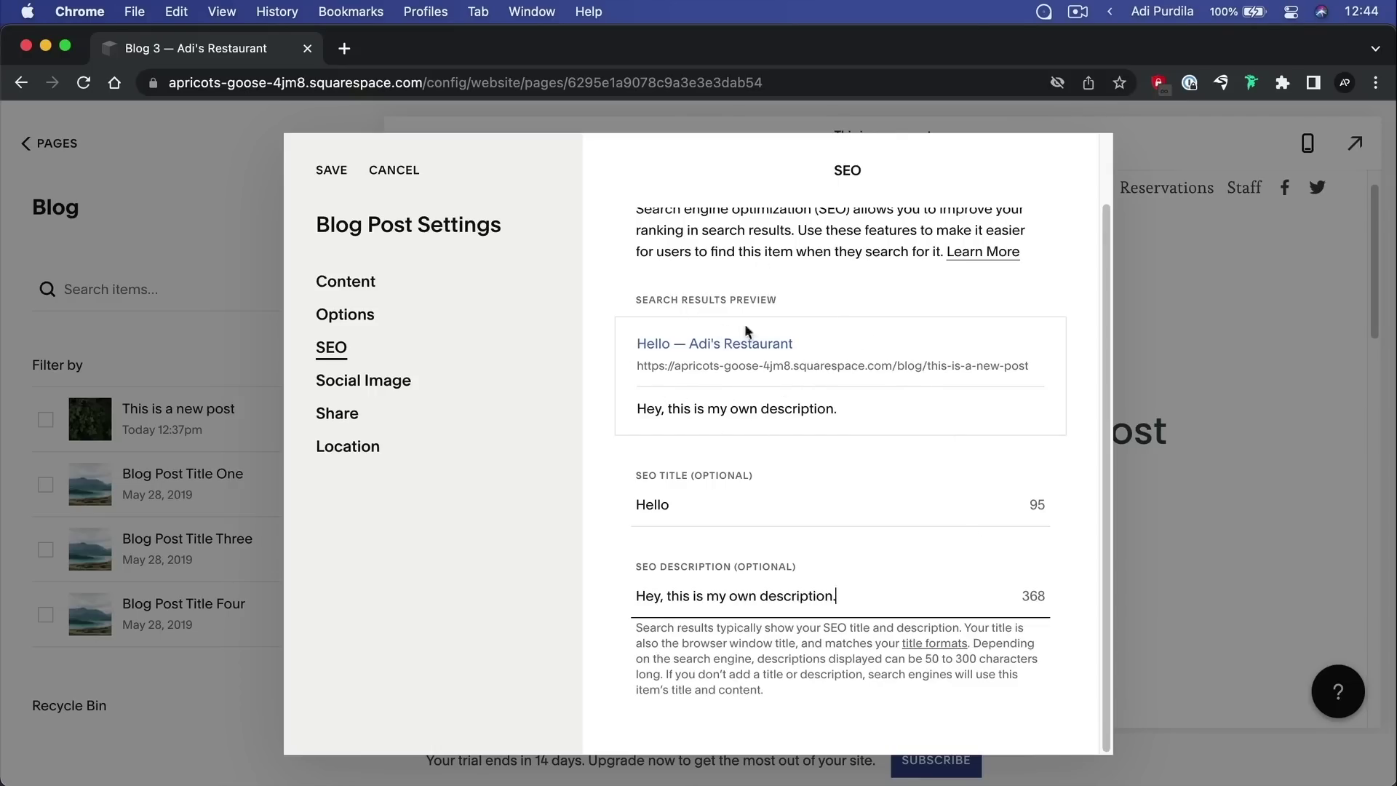
Review the post's Social Image and Share settings, then save the Blog Post Settings
left_click(414, 383)
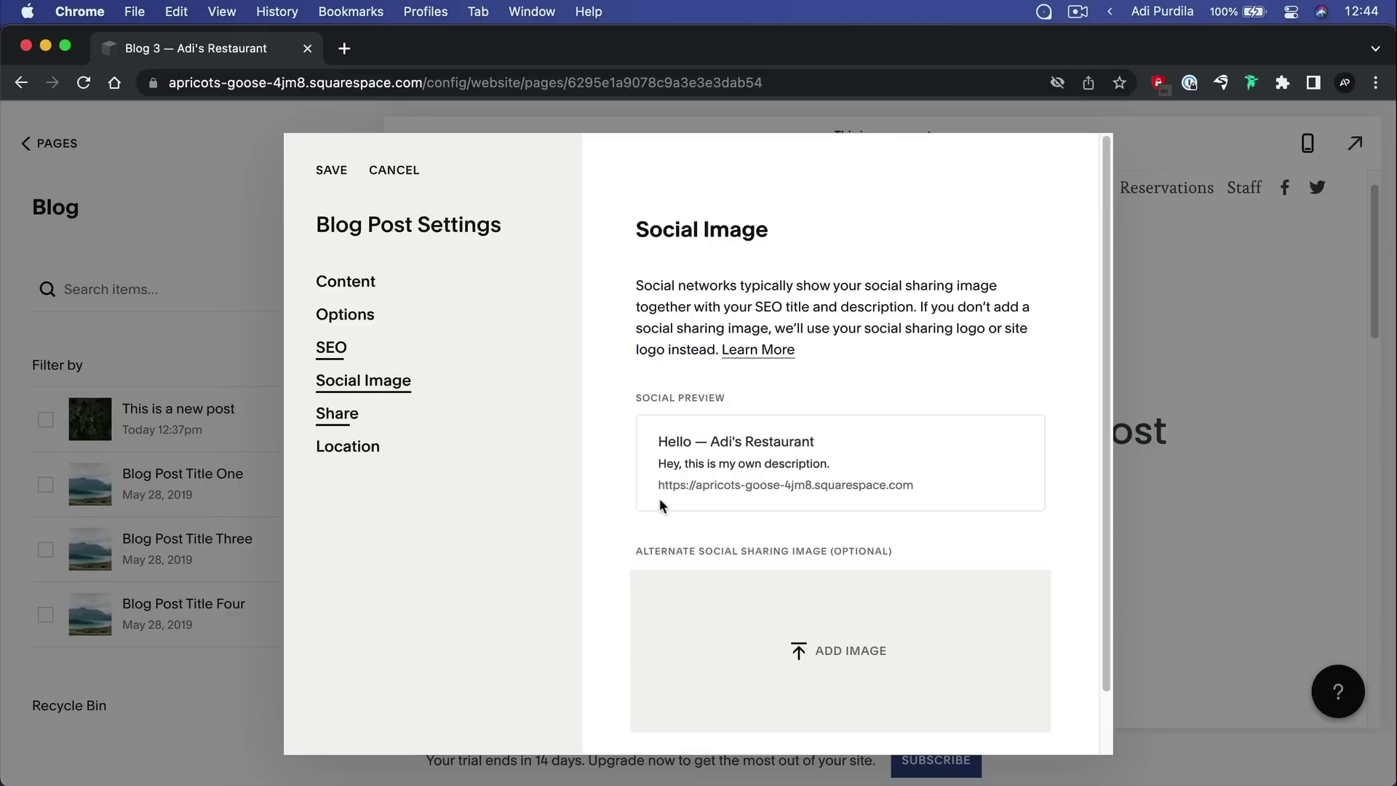
scroll(808, 477, "down", 3)
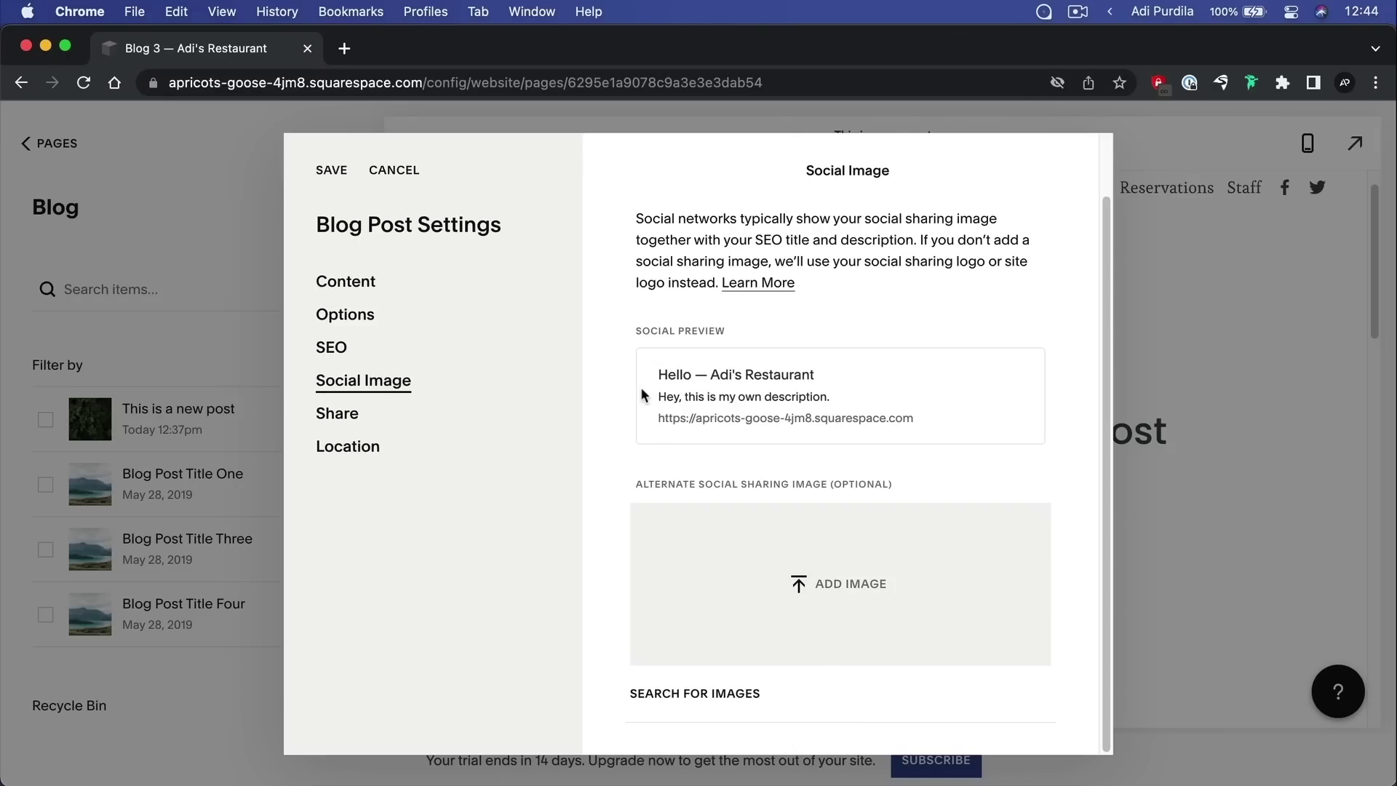
left_click(343, 413)
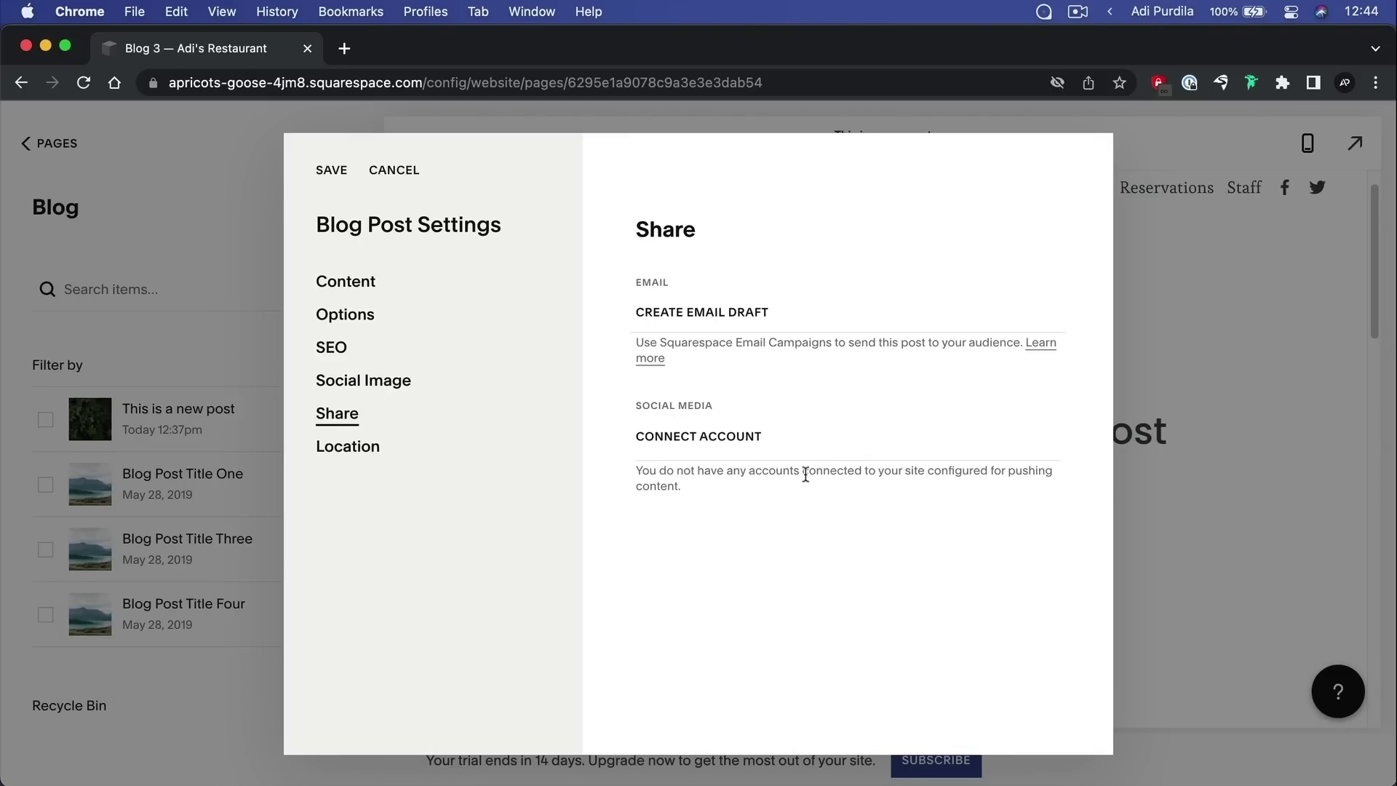
left_click(331, 170)
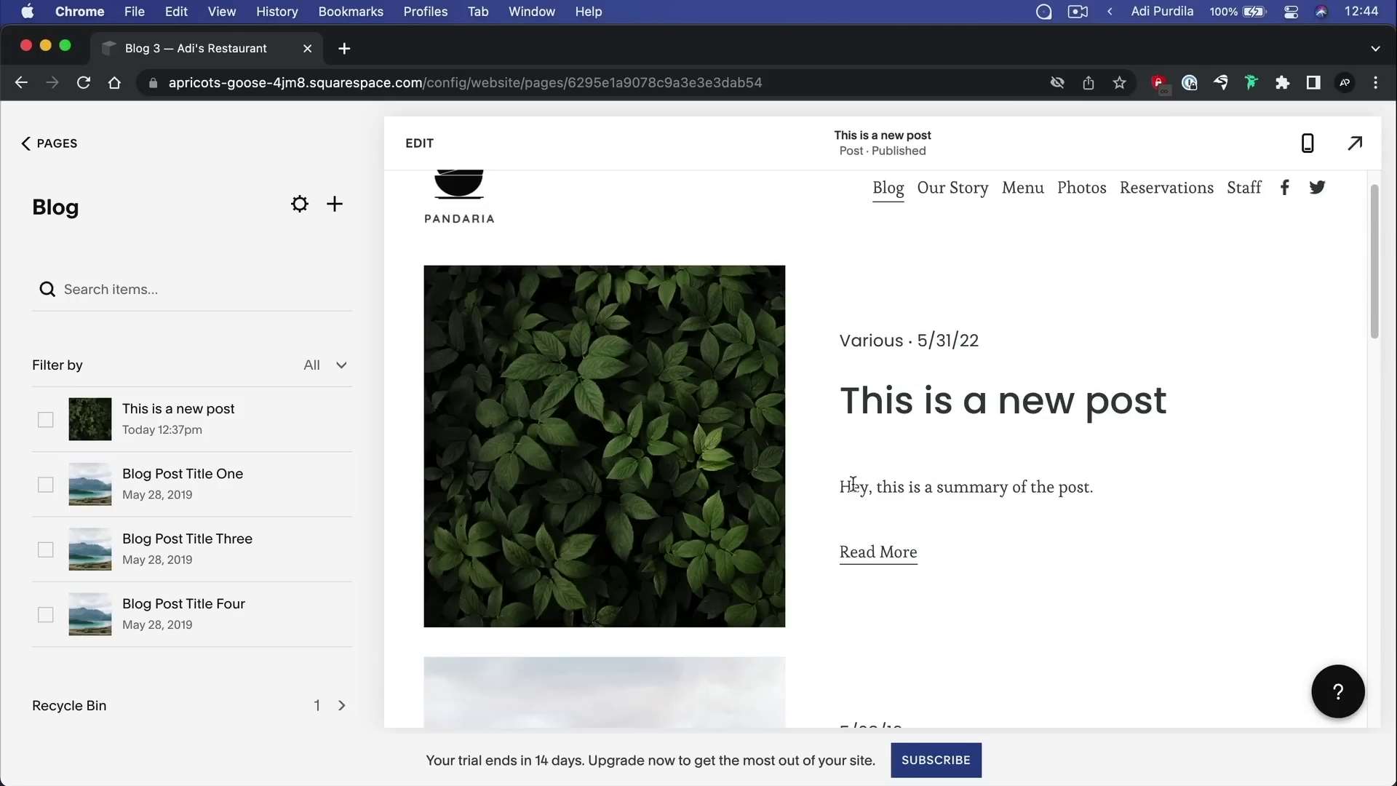
left_click_drag(853, 484, 1043, 486)
Preview the 'This is a new post' page and check its photo and new post and nature tags
left_click(952, 417)
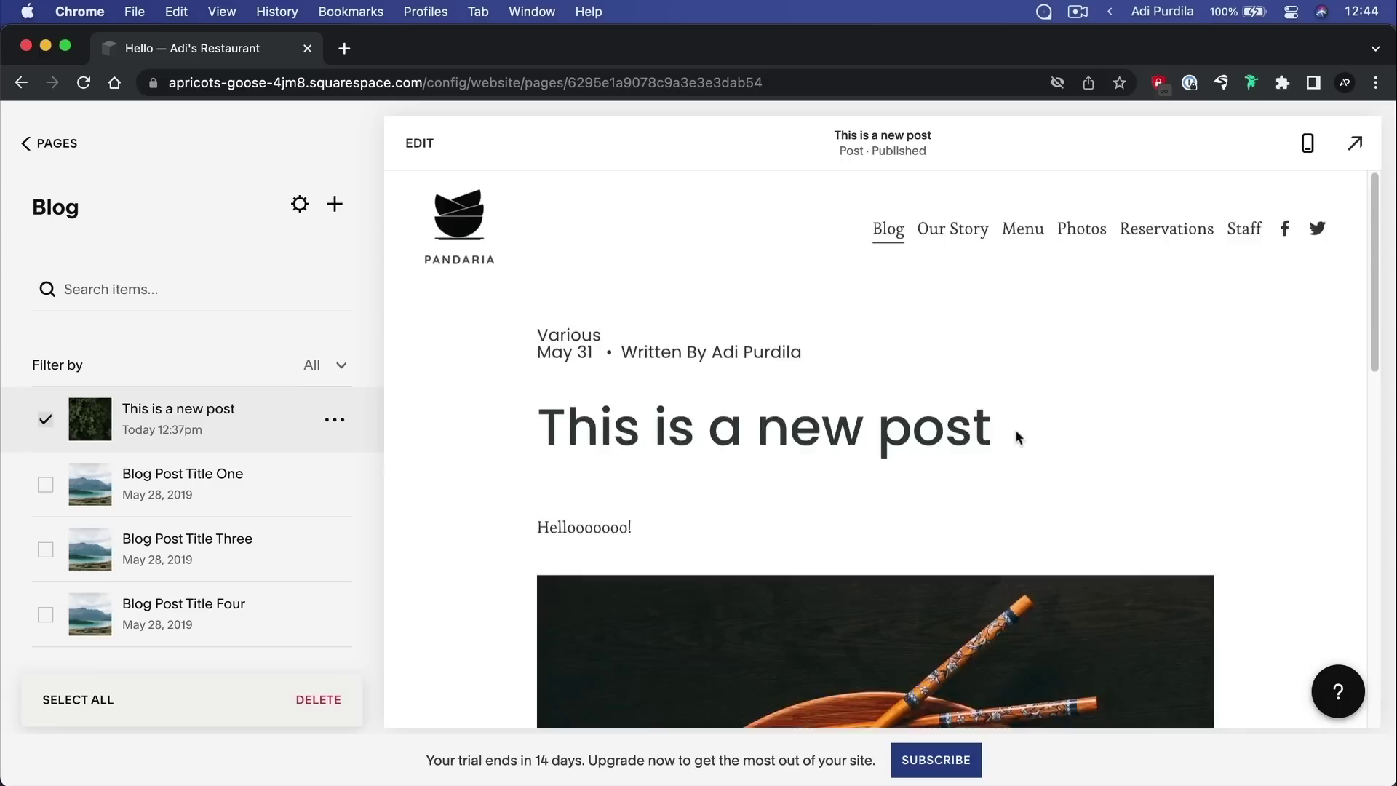
scroll(1016, 433, "down", 5)
scroll(1018, 437, "down", 5)
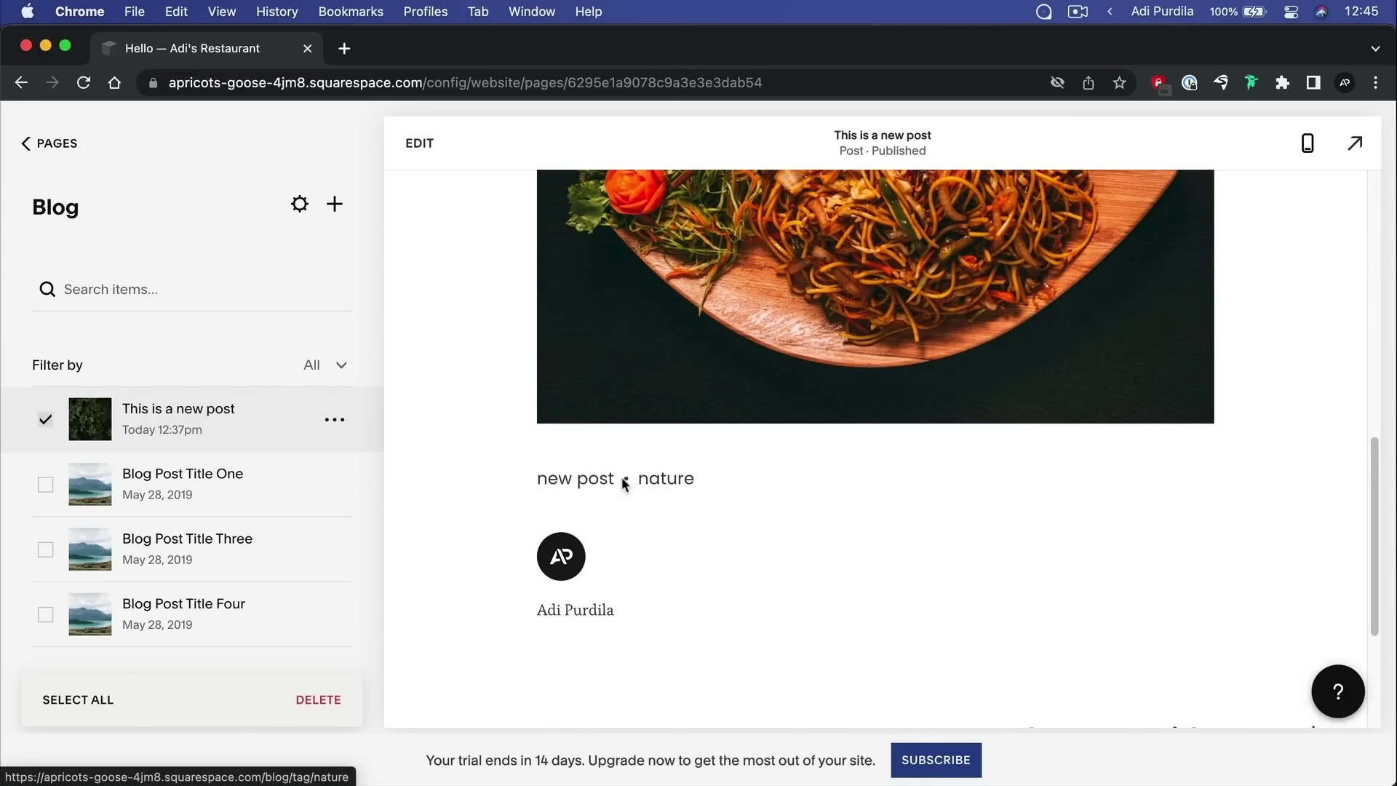
scroll(781, 489, "up", 10)
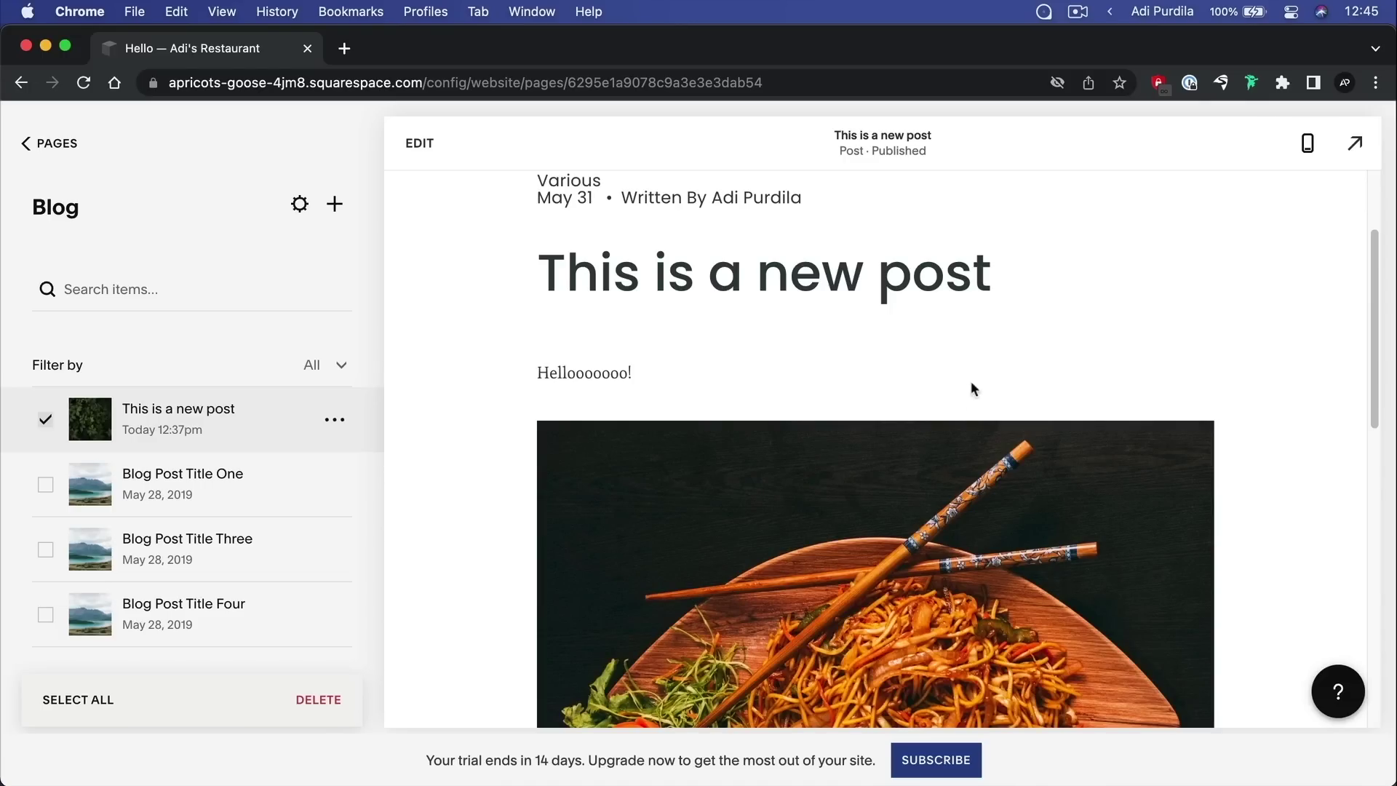
scroll(578, 444, "up", 3)
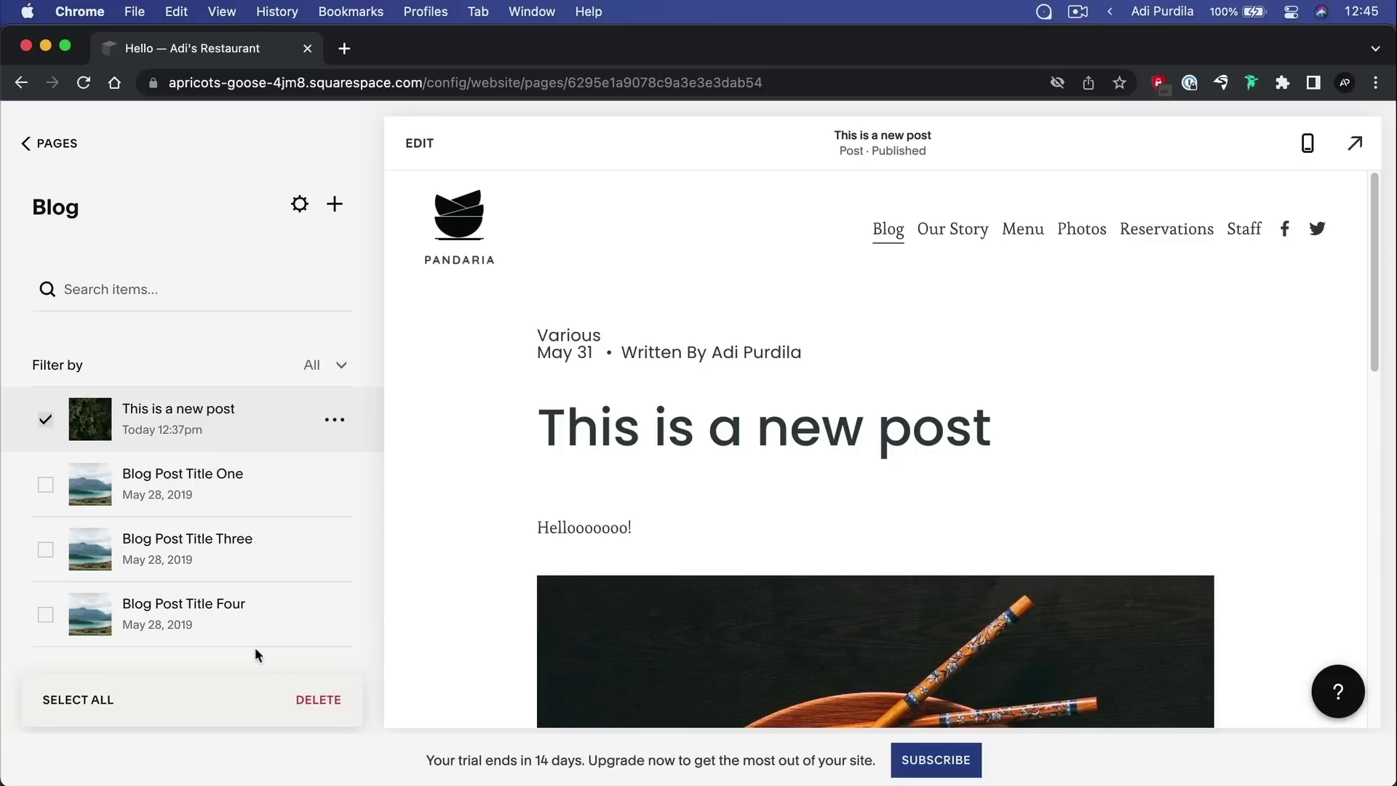
left_click(69, 149)
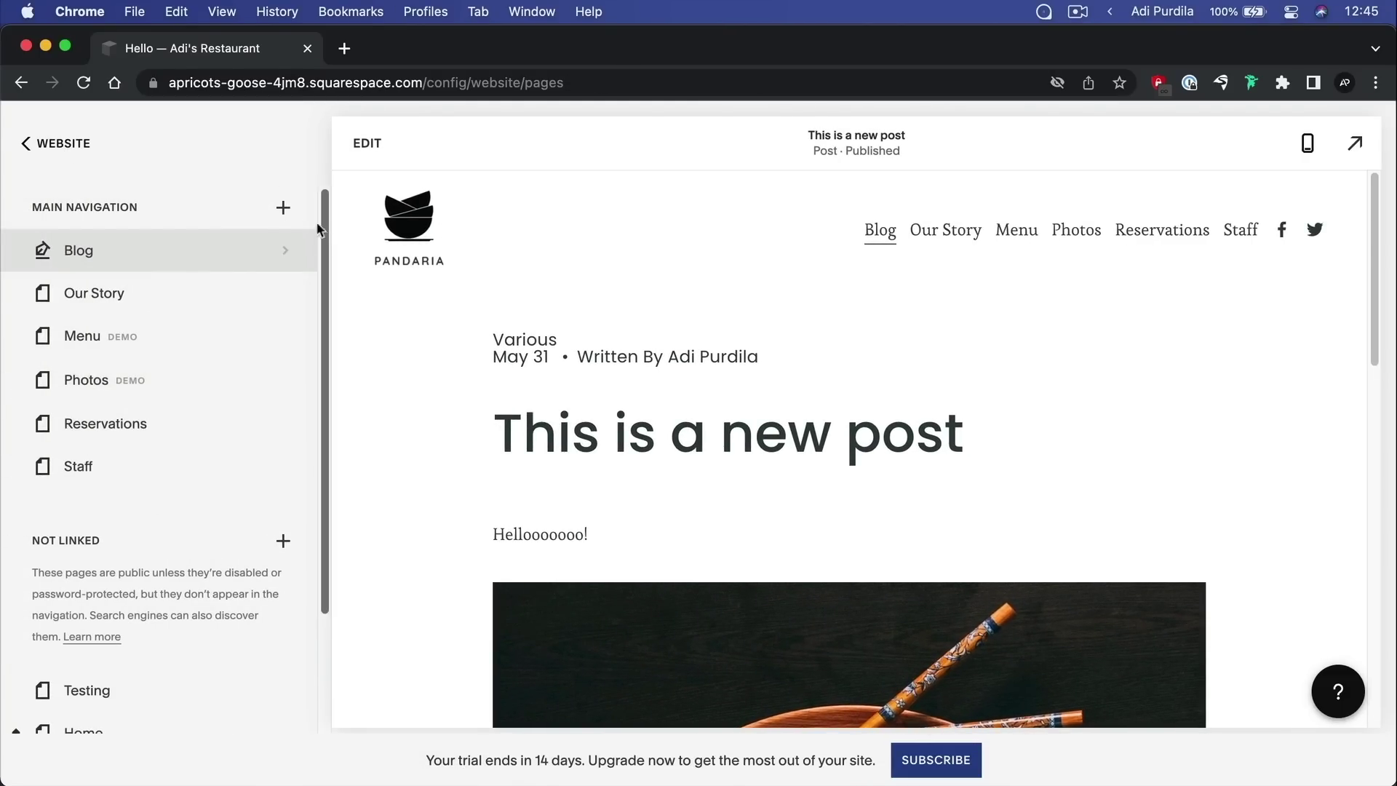
Open the add-page menu beside Main Navigation and dismiss it without adding a page
left_click(283, 210)
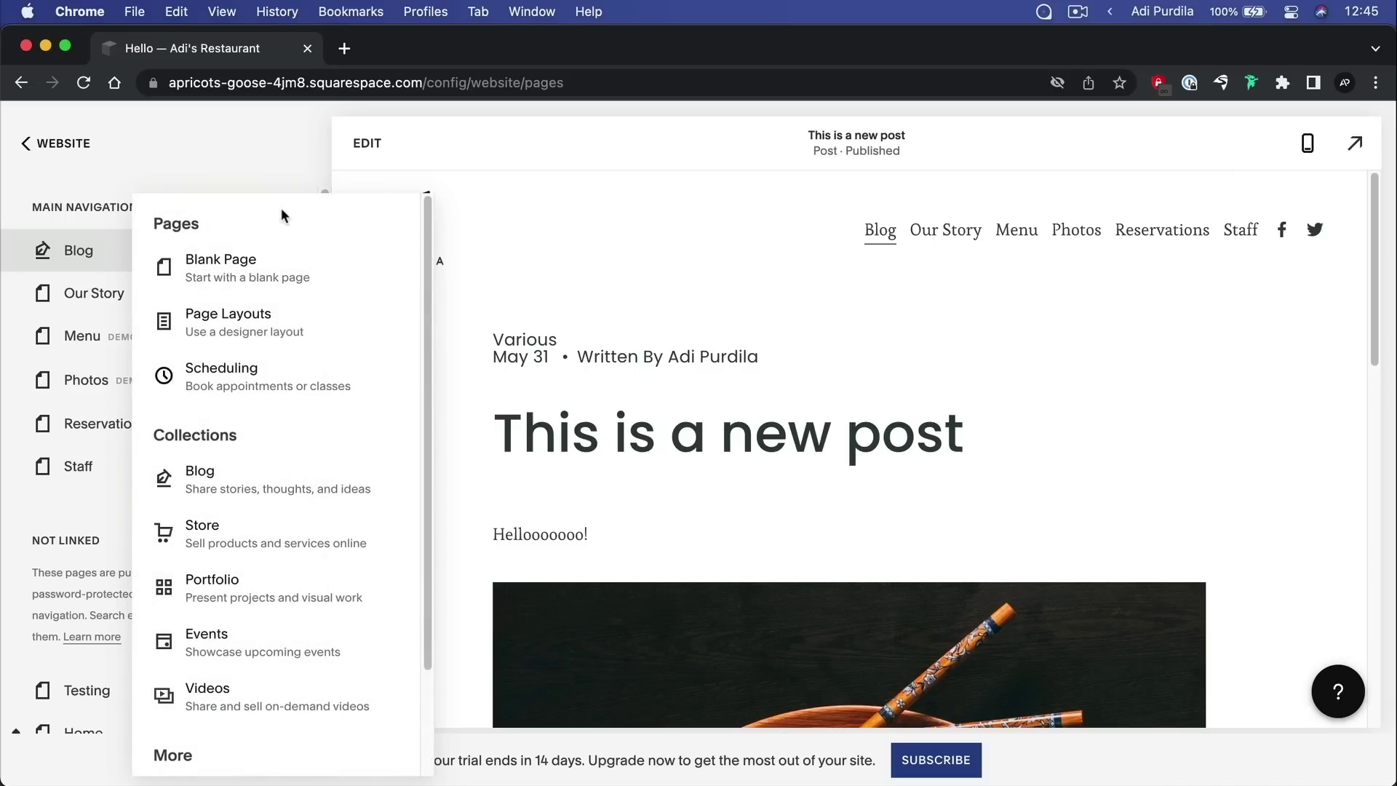
left_click_drag(155, 223, 202, 222)
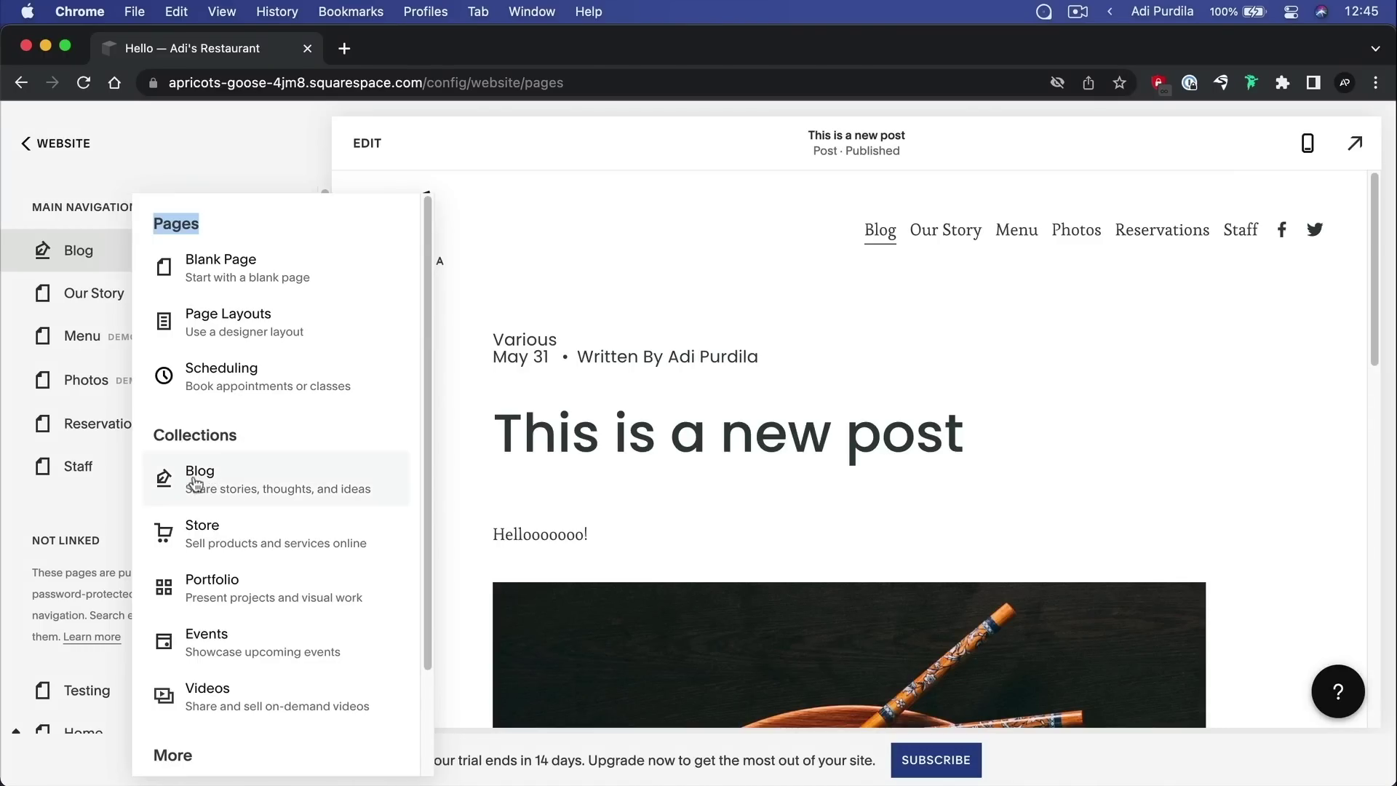
left_click(948, 400)
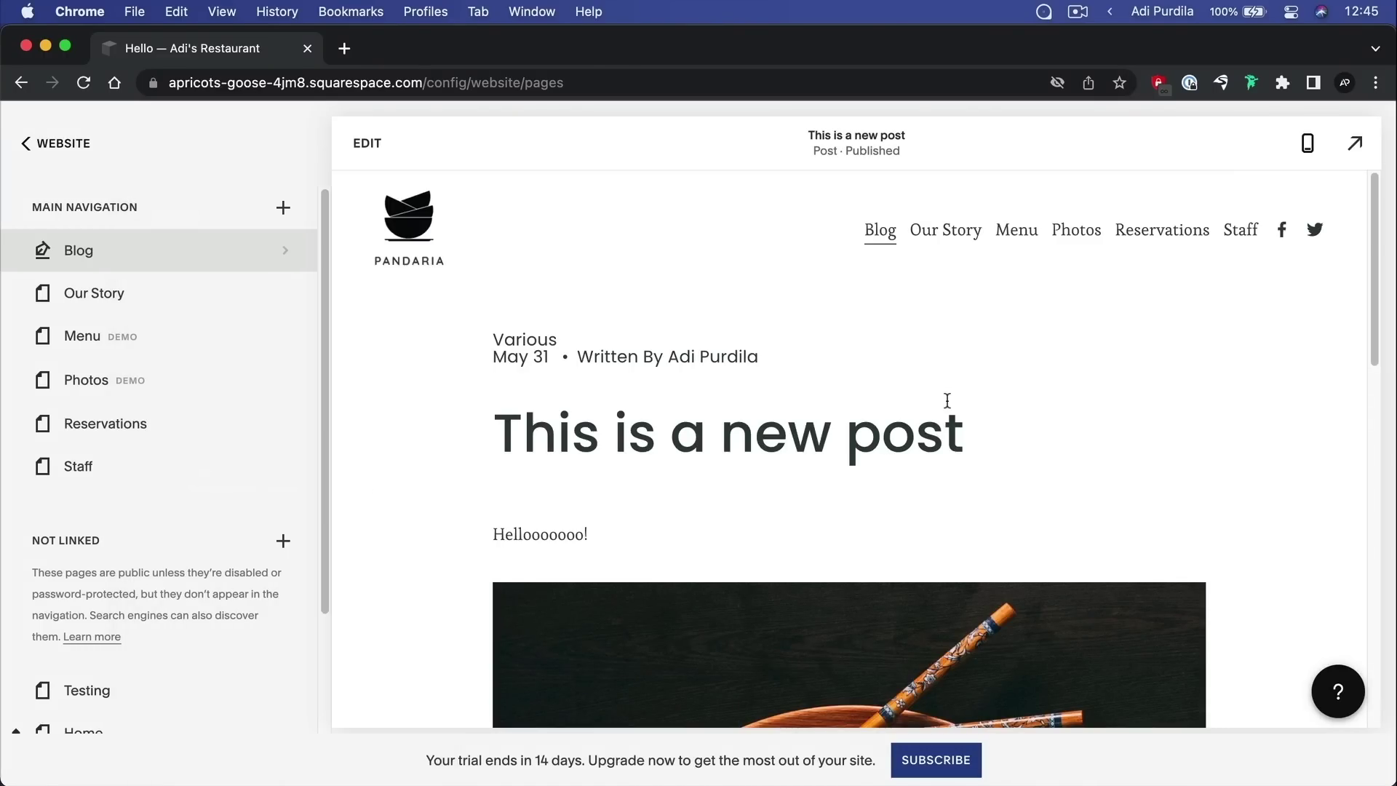
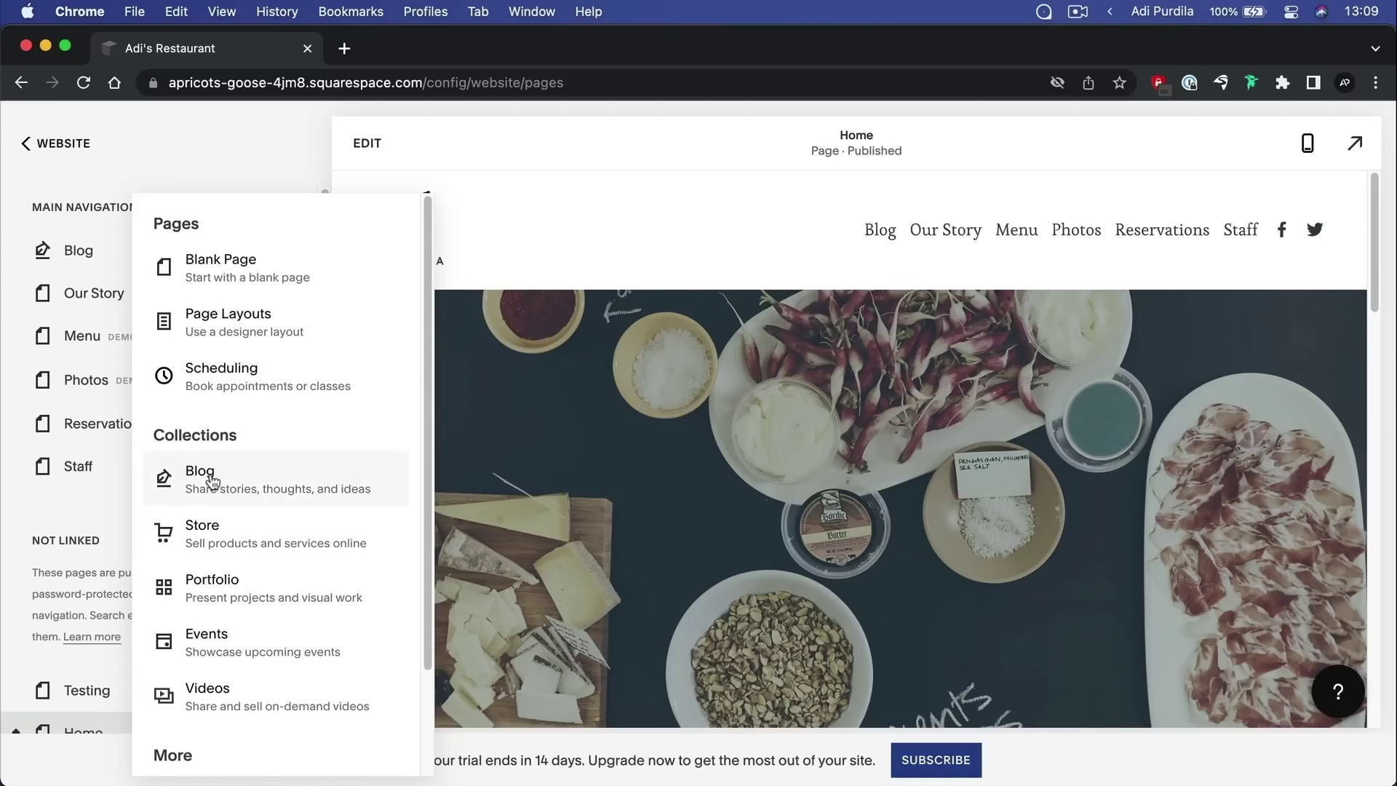
Start adding a Store page from the Main Navigation add menu
left_click(209, 539)
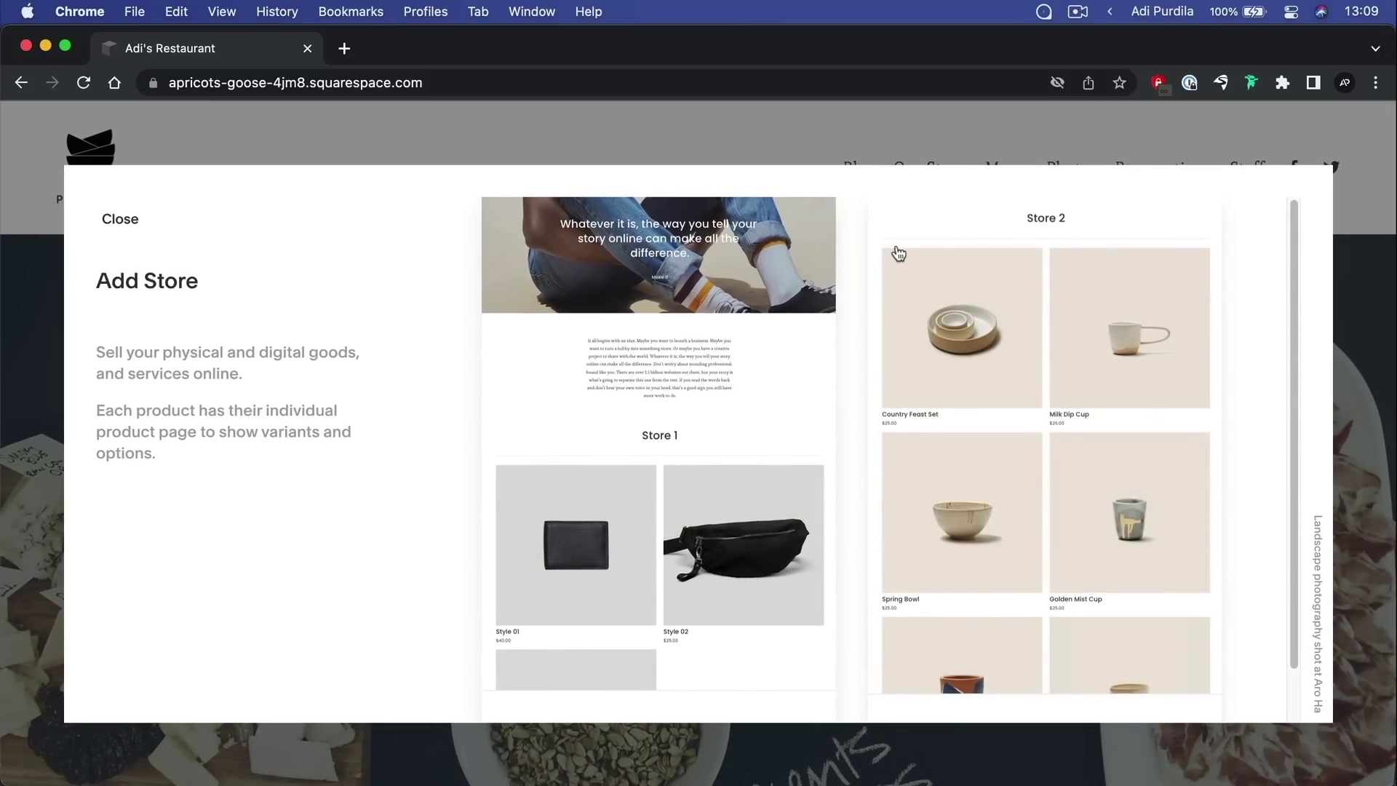
Browse the store layout previews and create a new store page from Store 2
scroll(784, 291, "down", 2)
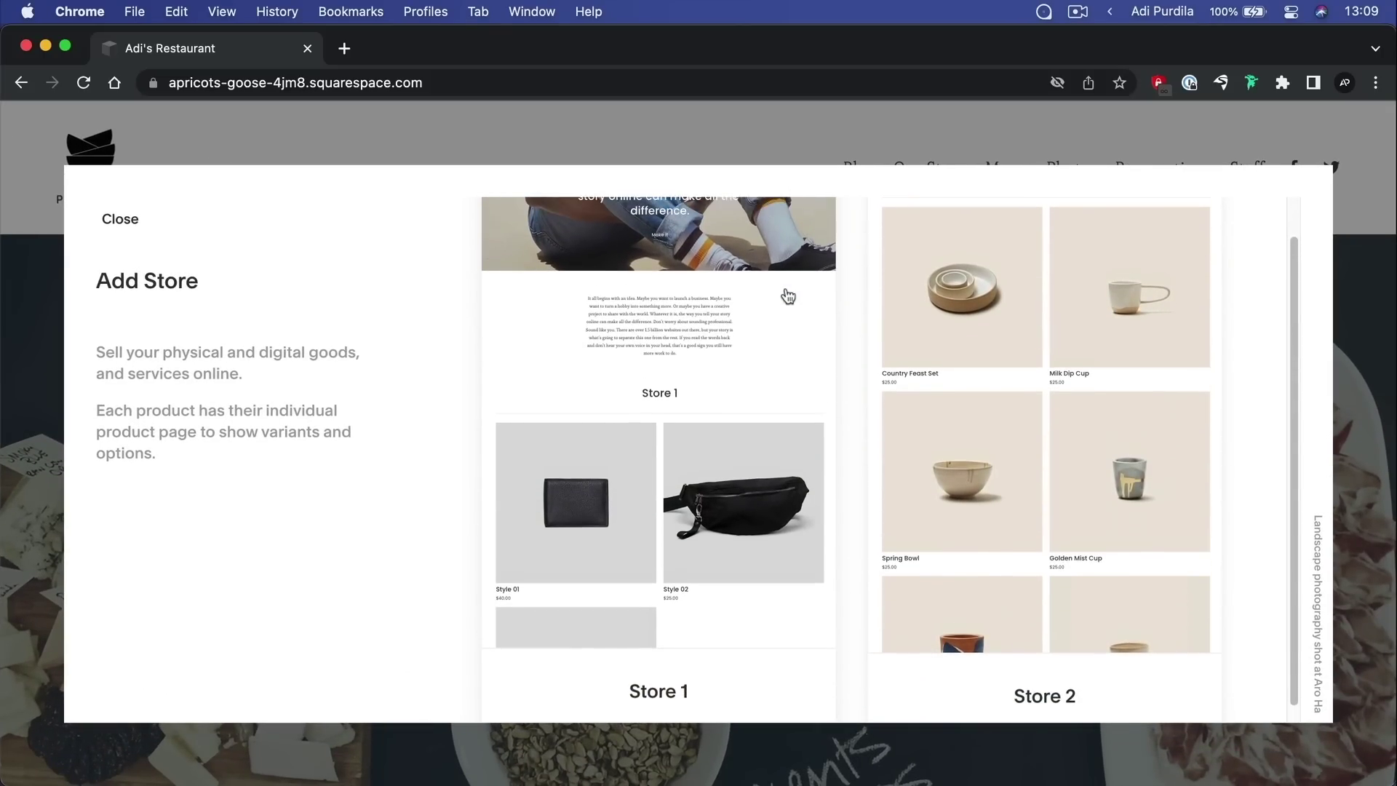
scroll(787, 296, "up", 2)
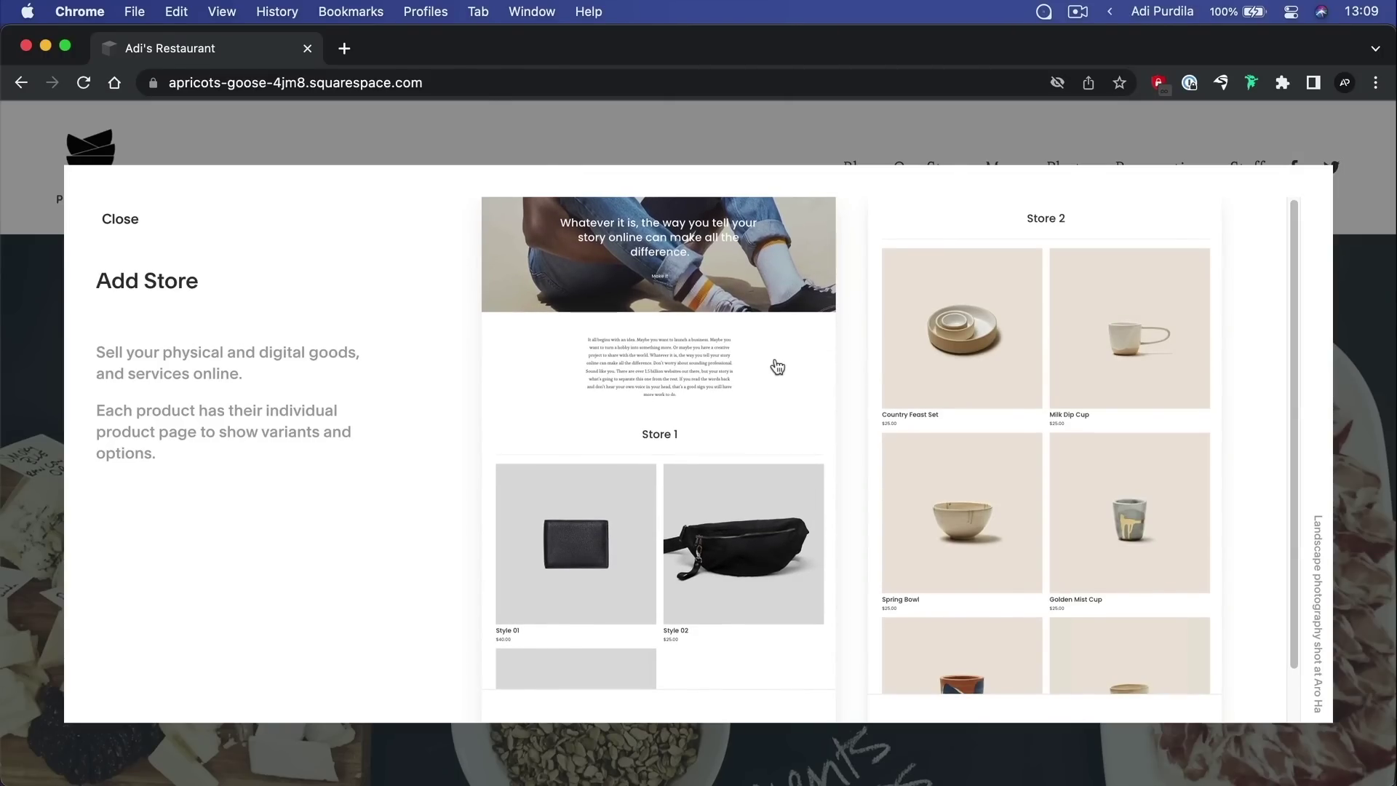
left_click(885, 364)
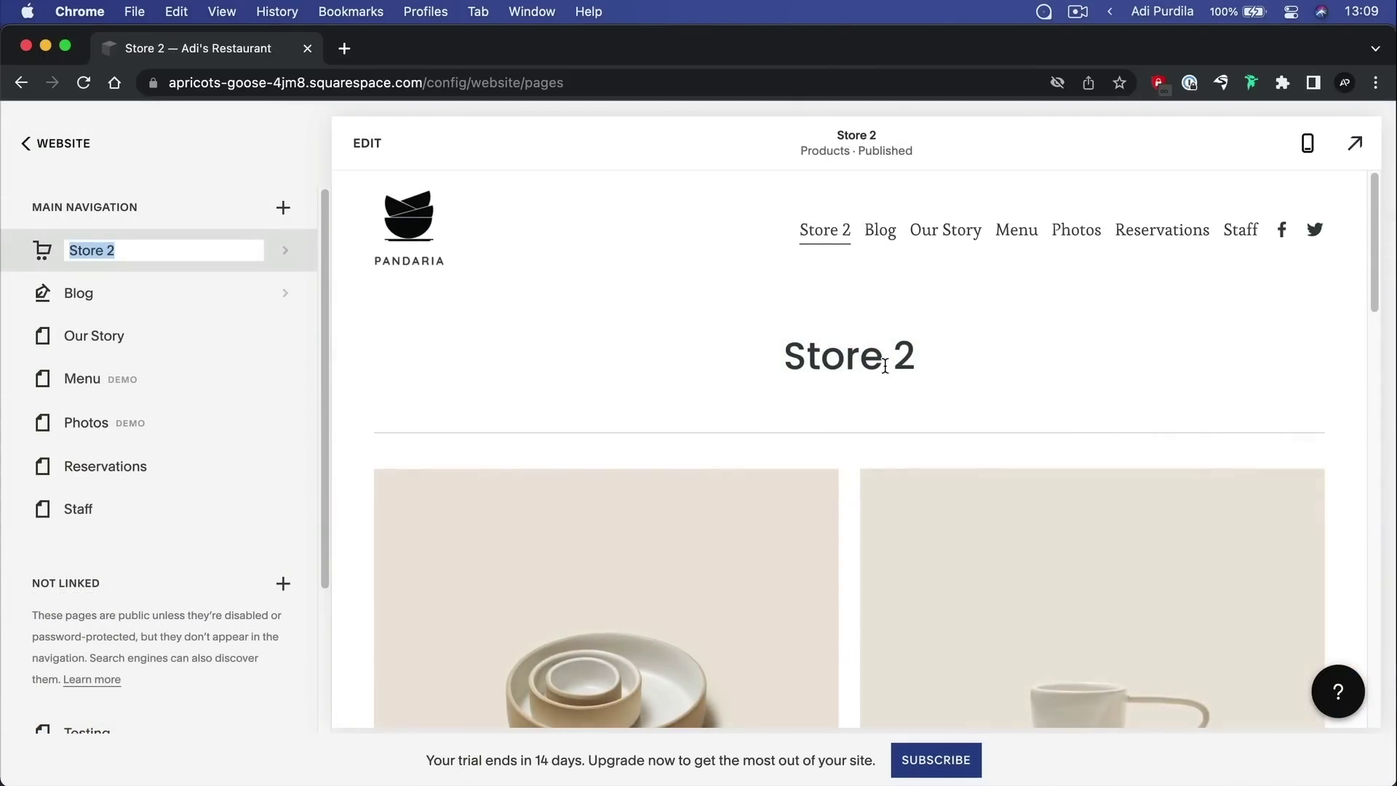
Rename 'Store 2' to 'Store' and scroll through its six $25 sample products
key("Right")
key("BackSpace")
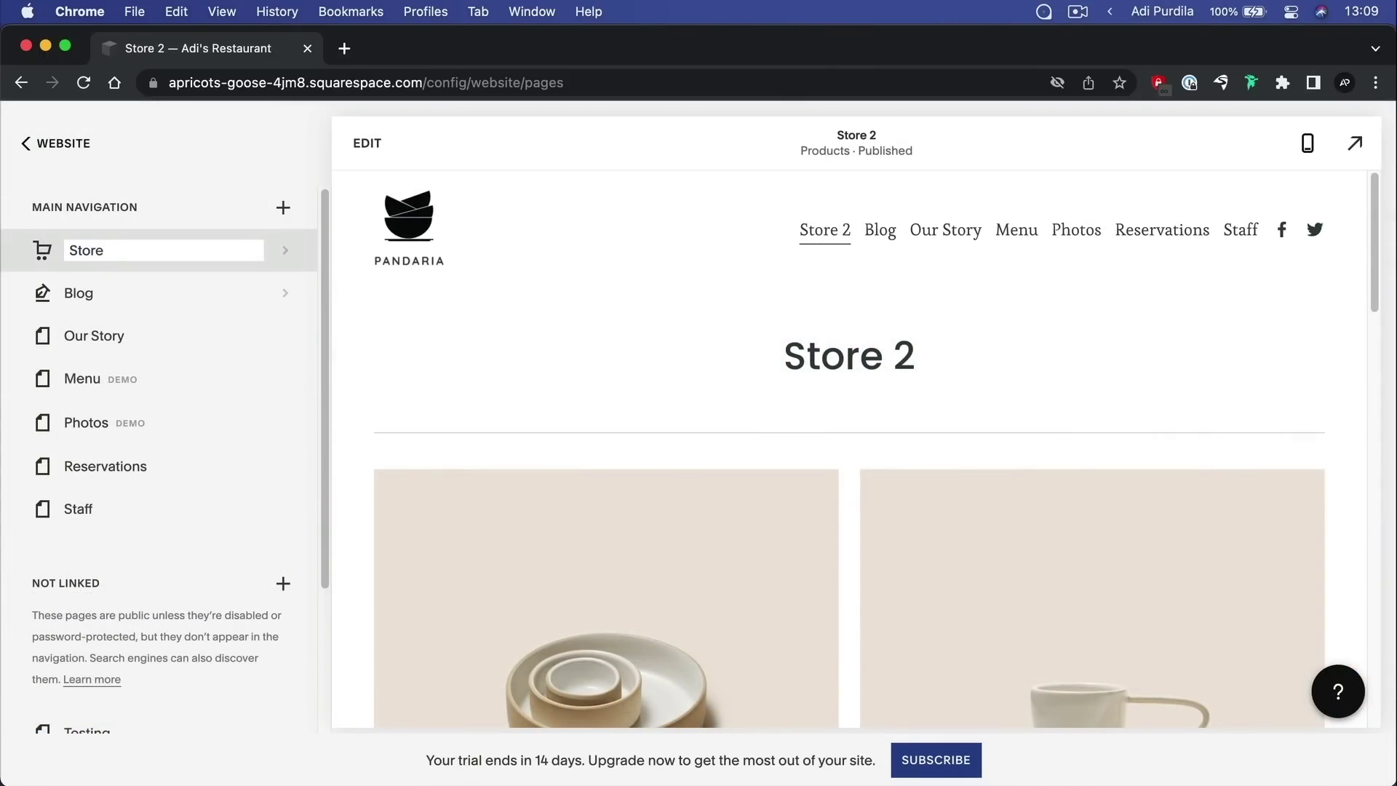
key("Return")
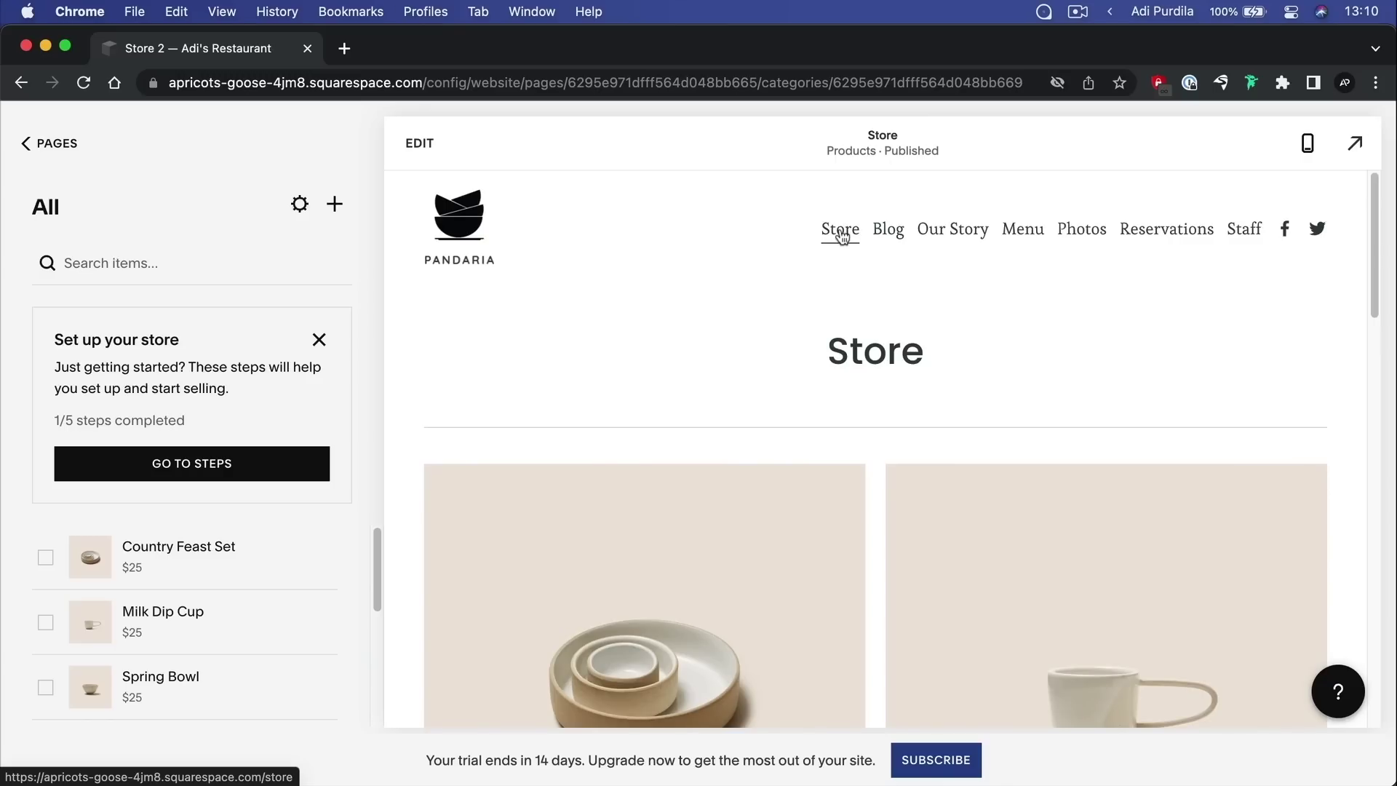
scroll(958, 301, "down", 7)
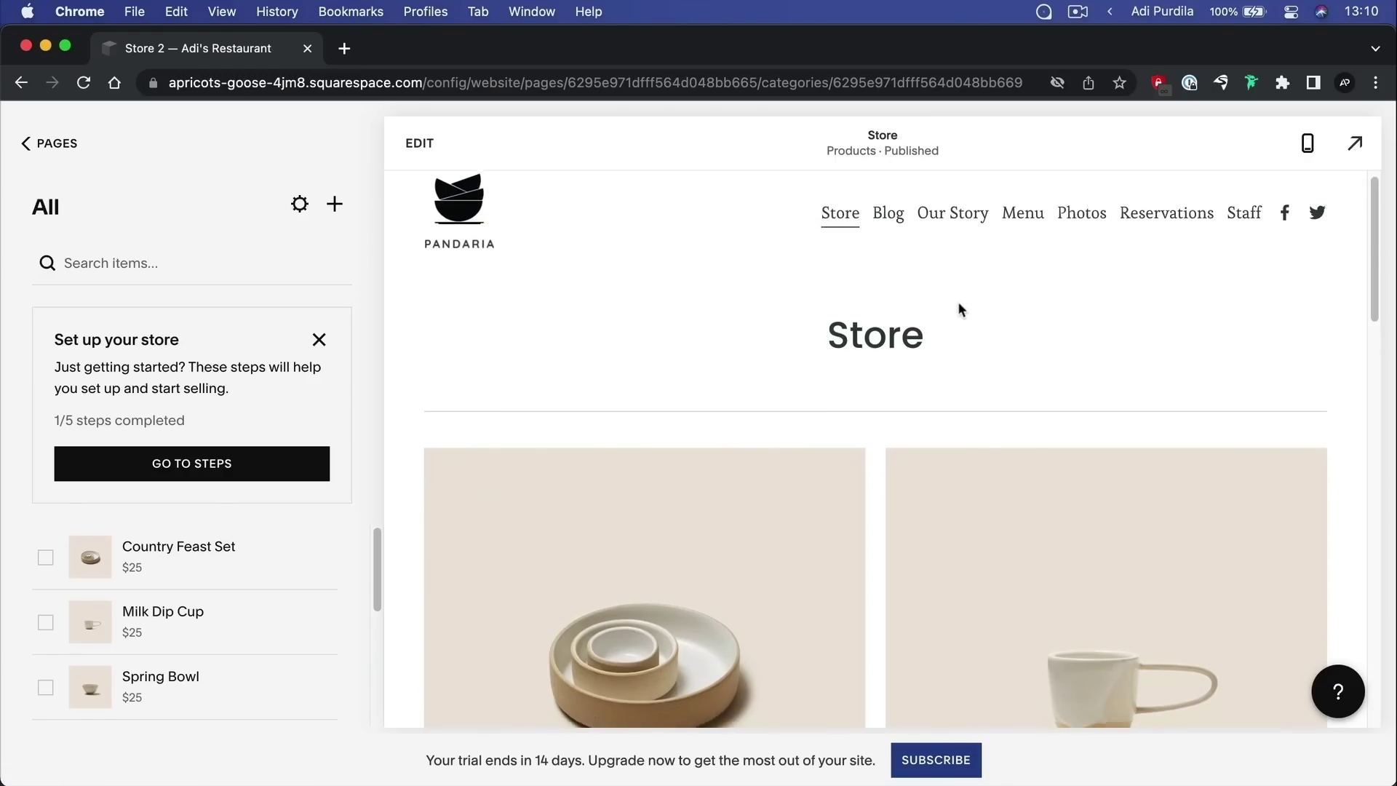
scroll(961, 311, "down", 13)
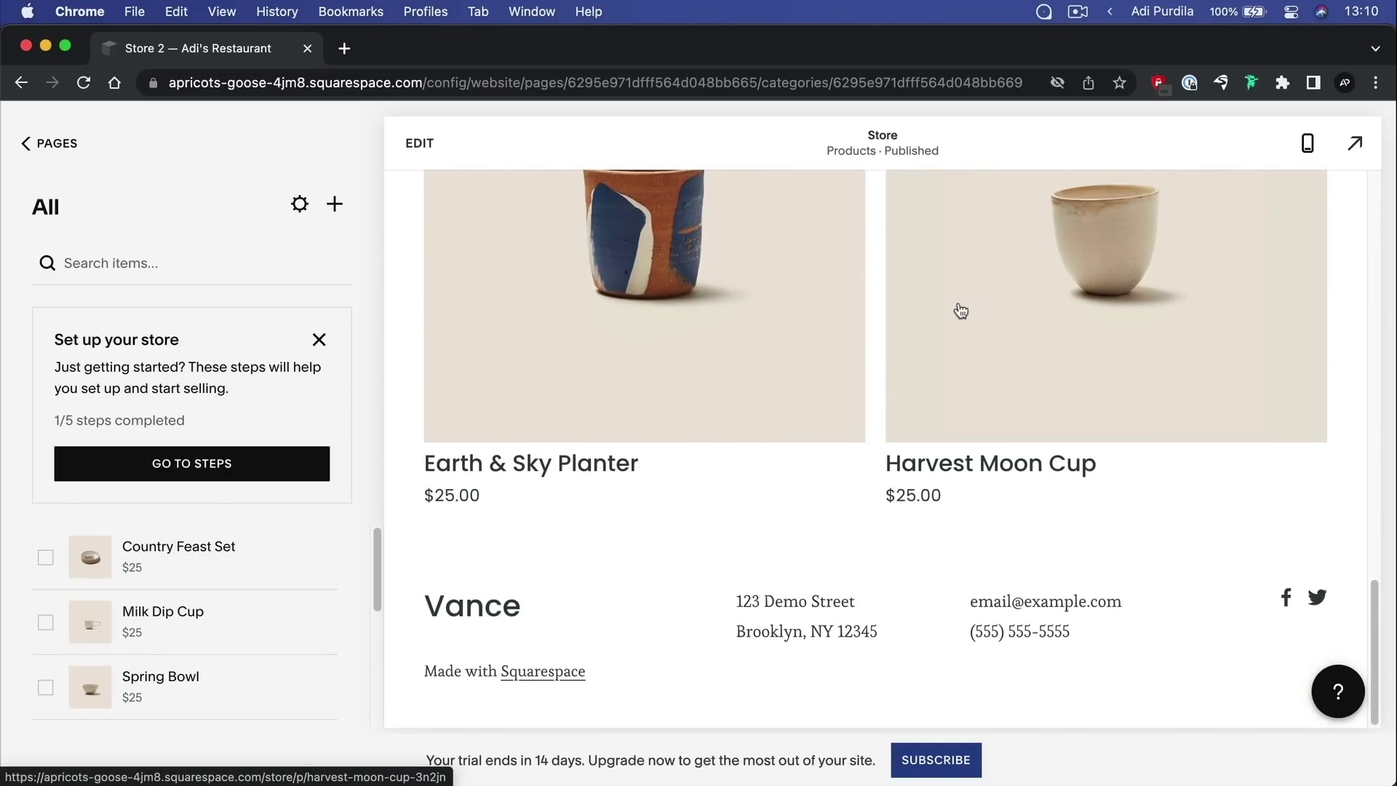
scroll(961, 310, "up", 20)
scroll(958, 301, "down", 7)
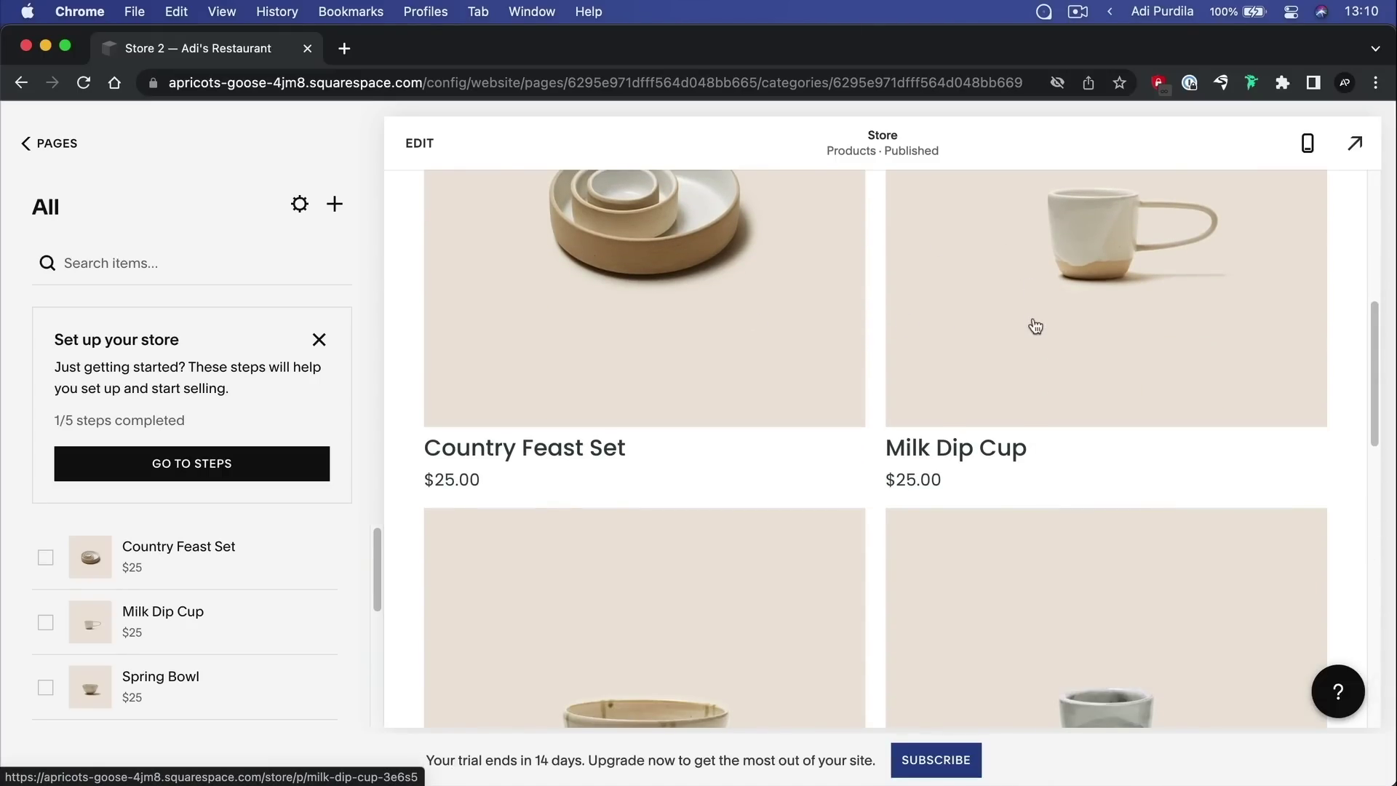
scroll(830, 336, "up", 3)
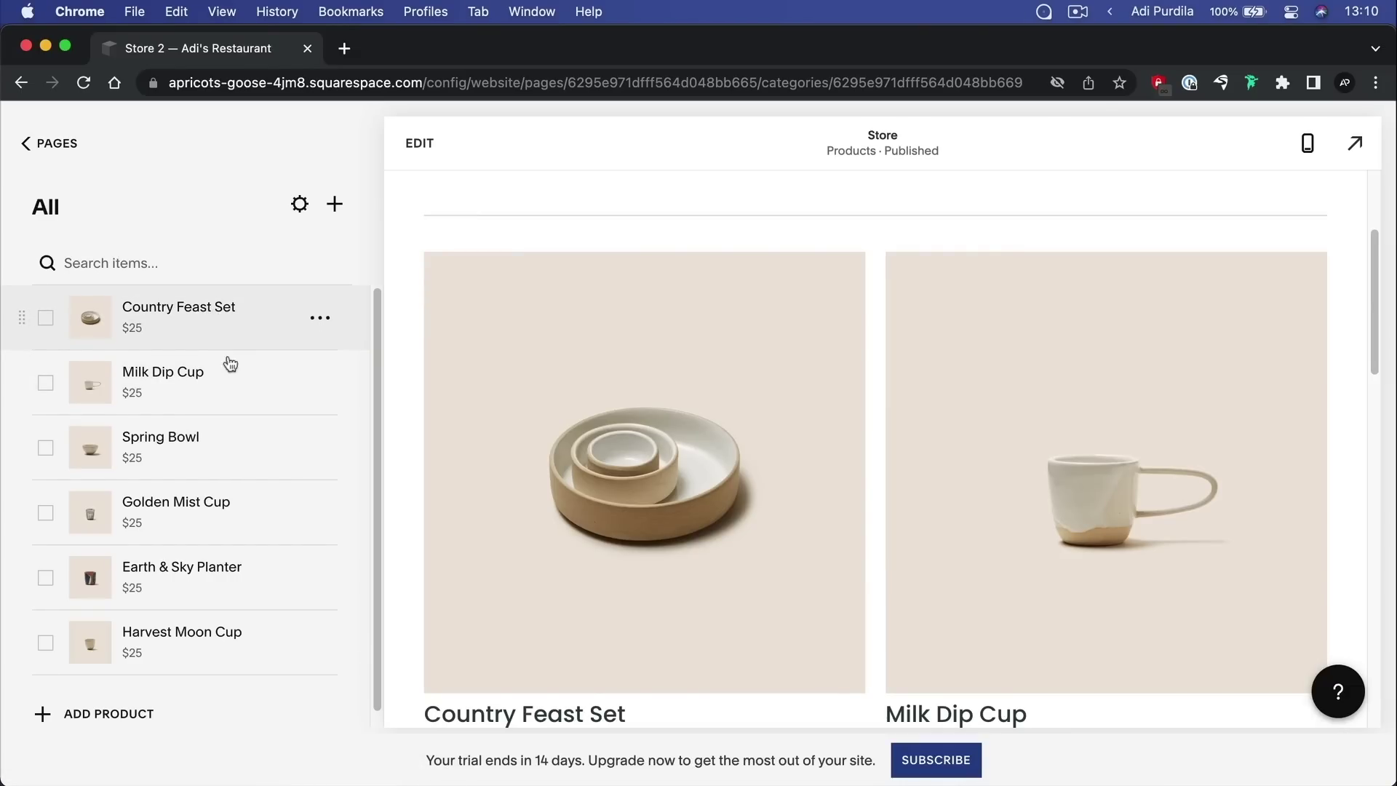
Move Country Feast Set below Spring Bowl into third place, then open Milk Dip Cup
scroll(246, 440, "down", 1)
scroll(258, 633, "up", 1)
left_click(321, 317)
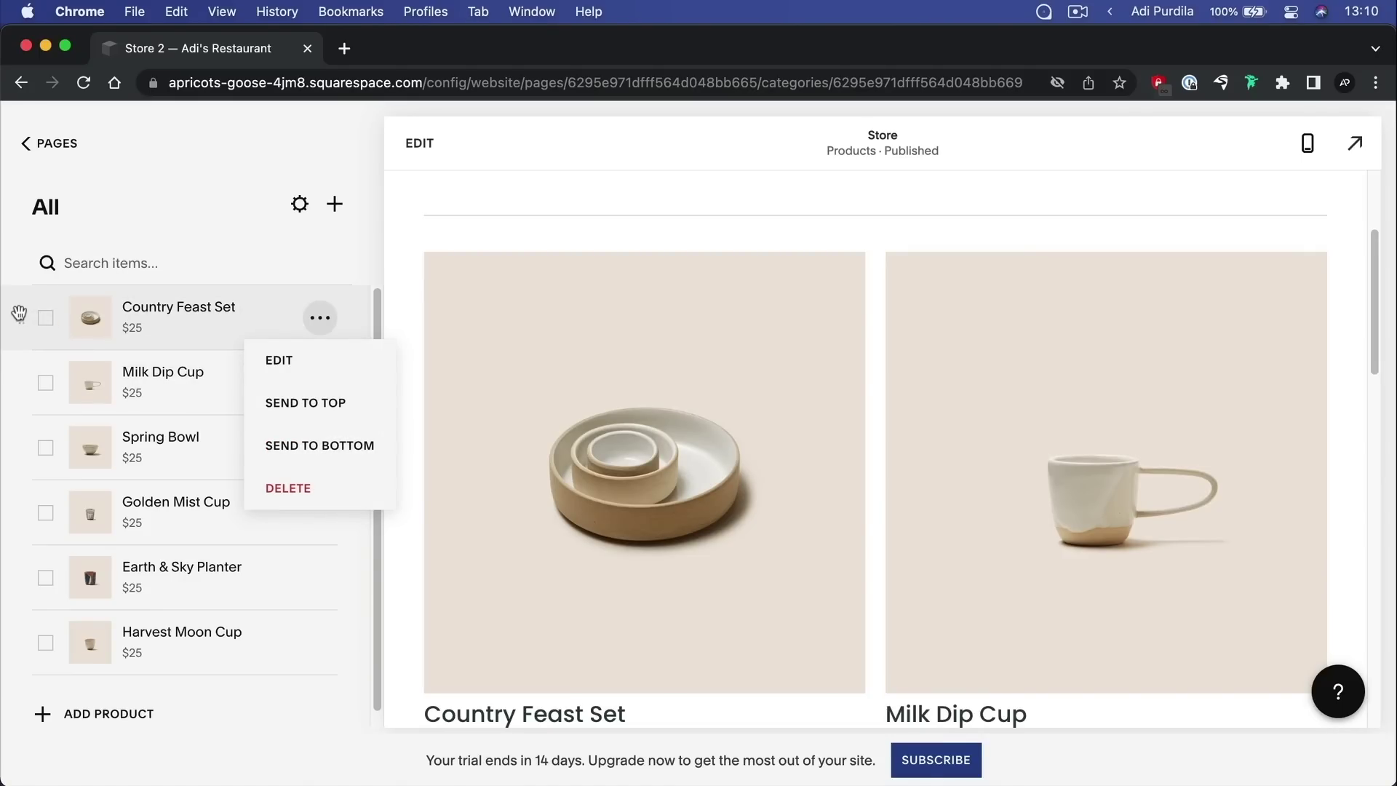
left_click_drag(18, 313, 27, 460)
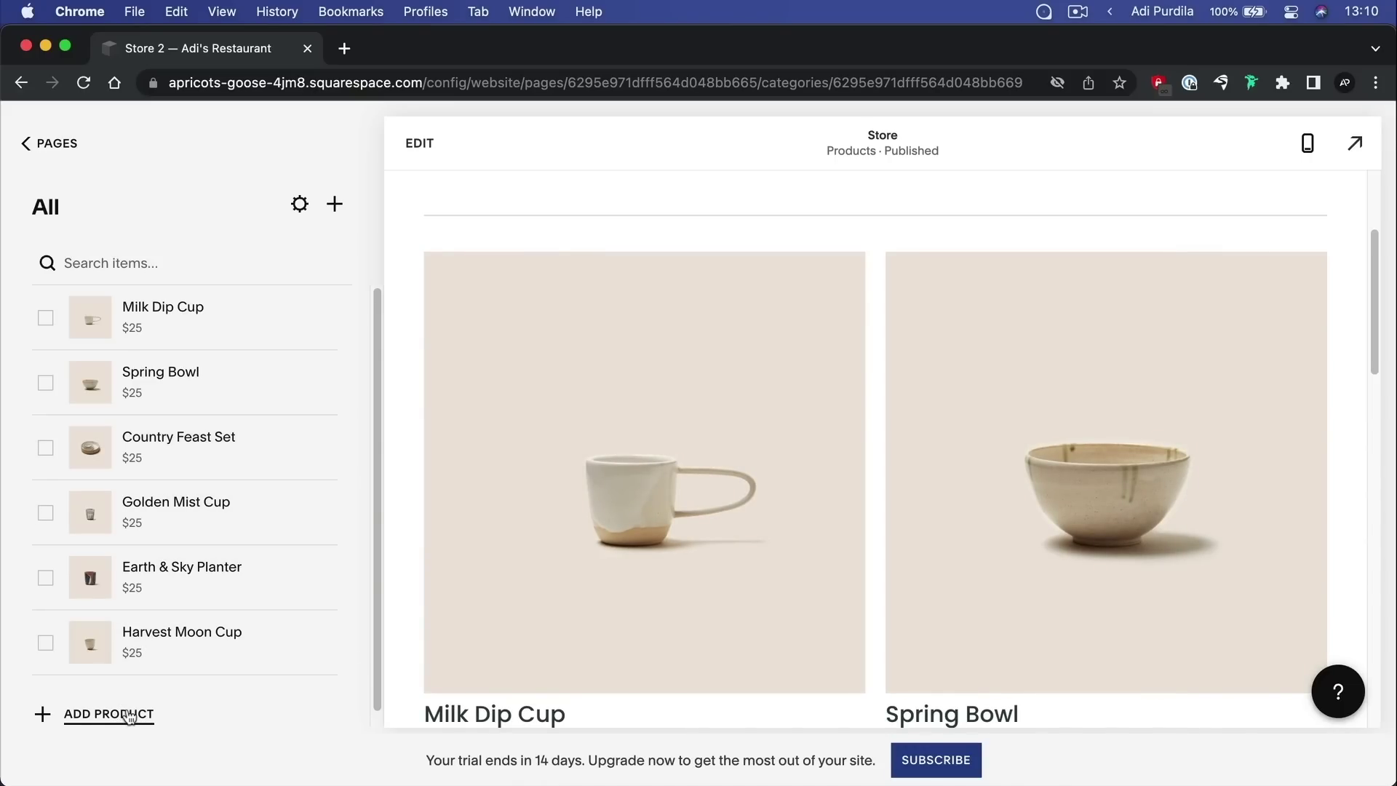
left_click(748, 345)
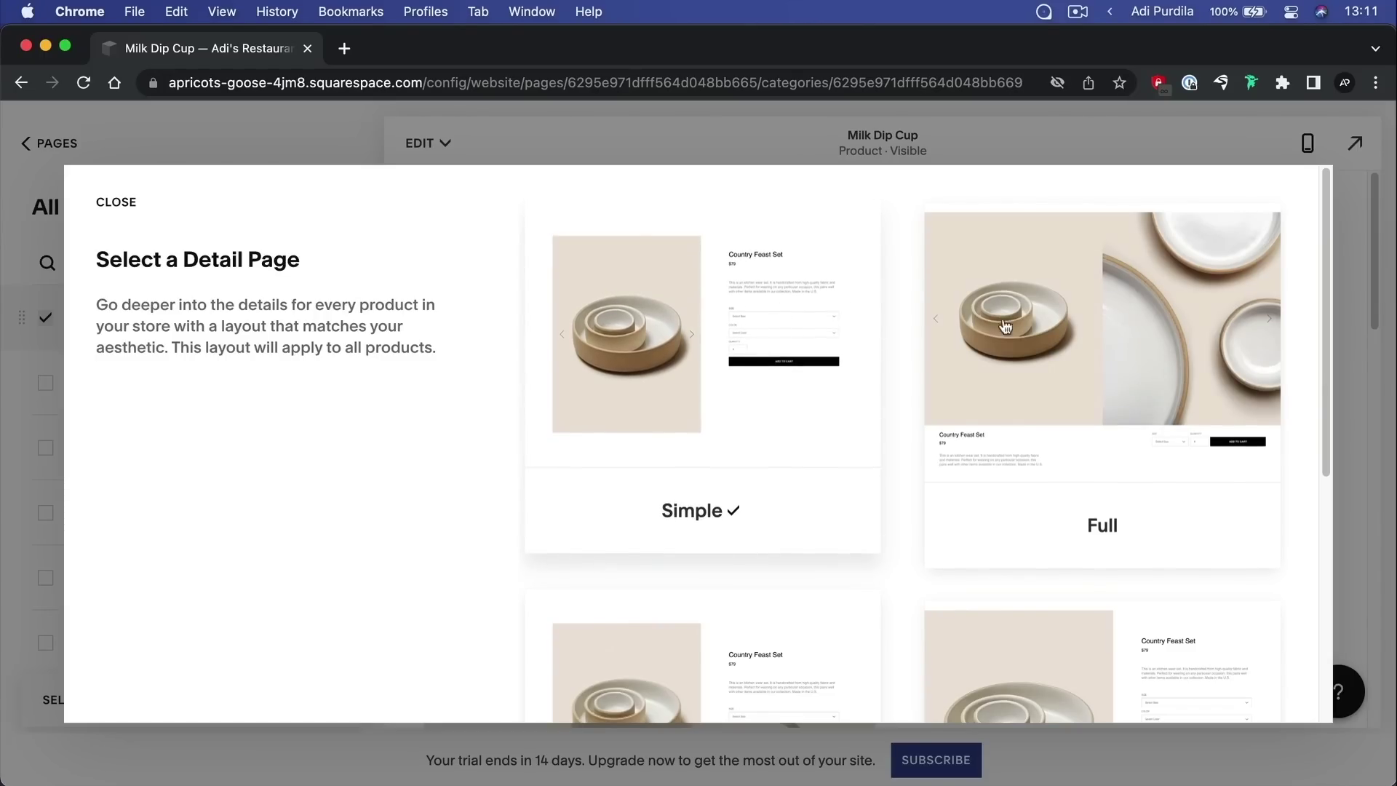
Look over the detail page layouts and keep Simple for product pages
scroll(1046, 332, "down", 4)
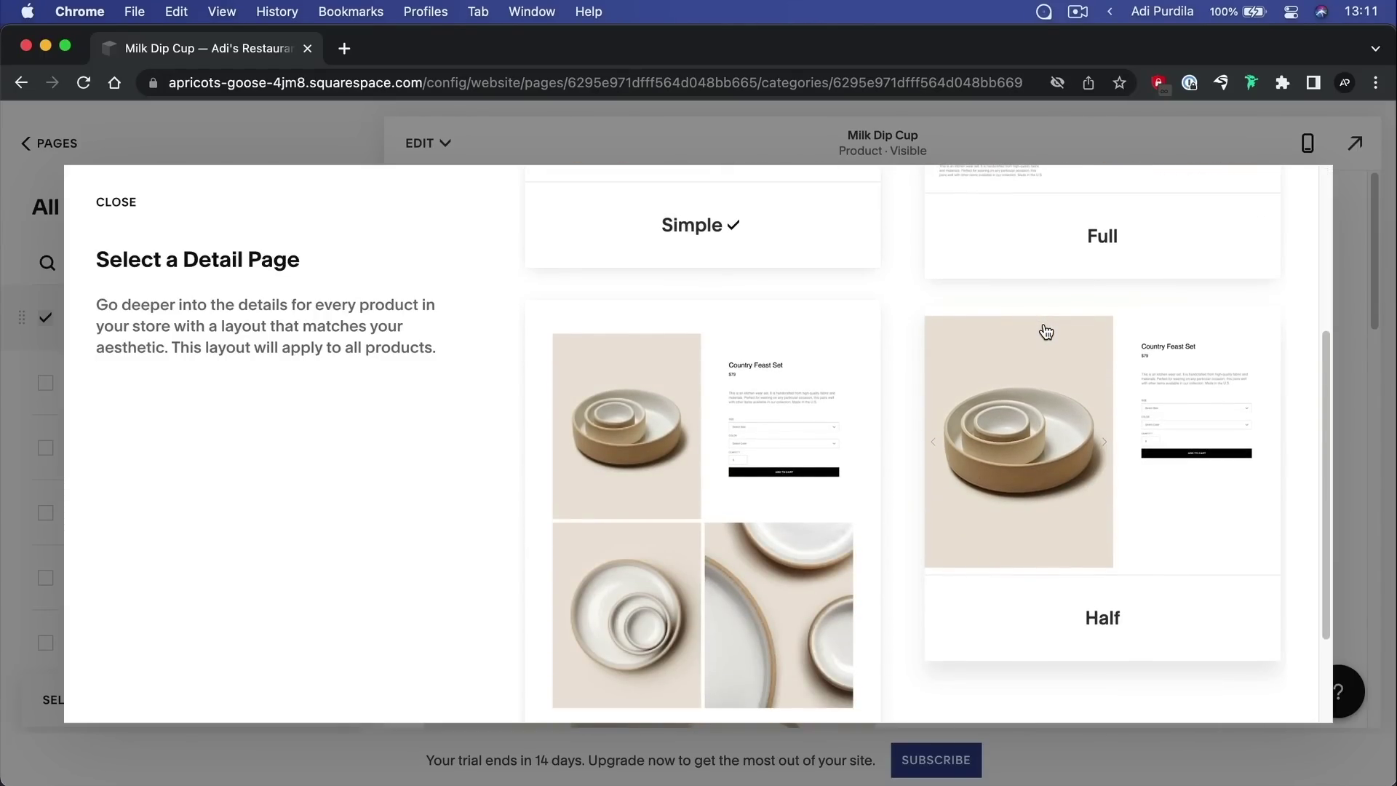
scroll(1046, 332, "down", 2)
scroll(1045, 332, "up", 6)
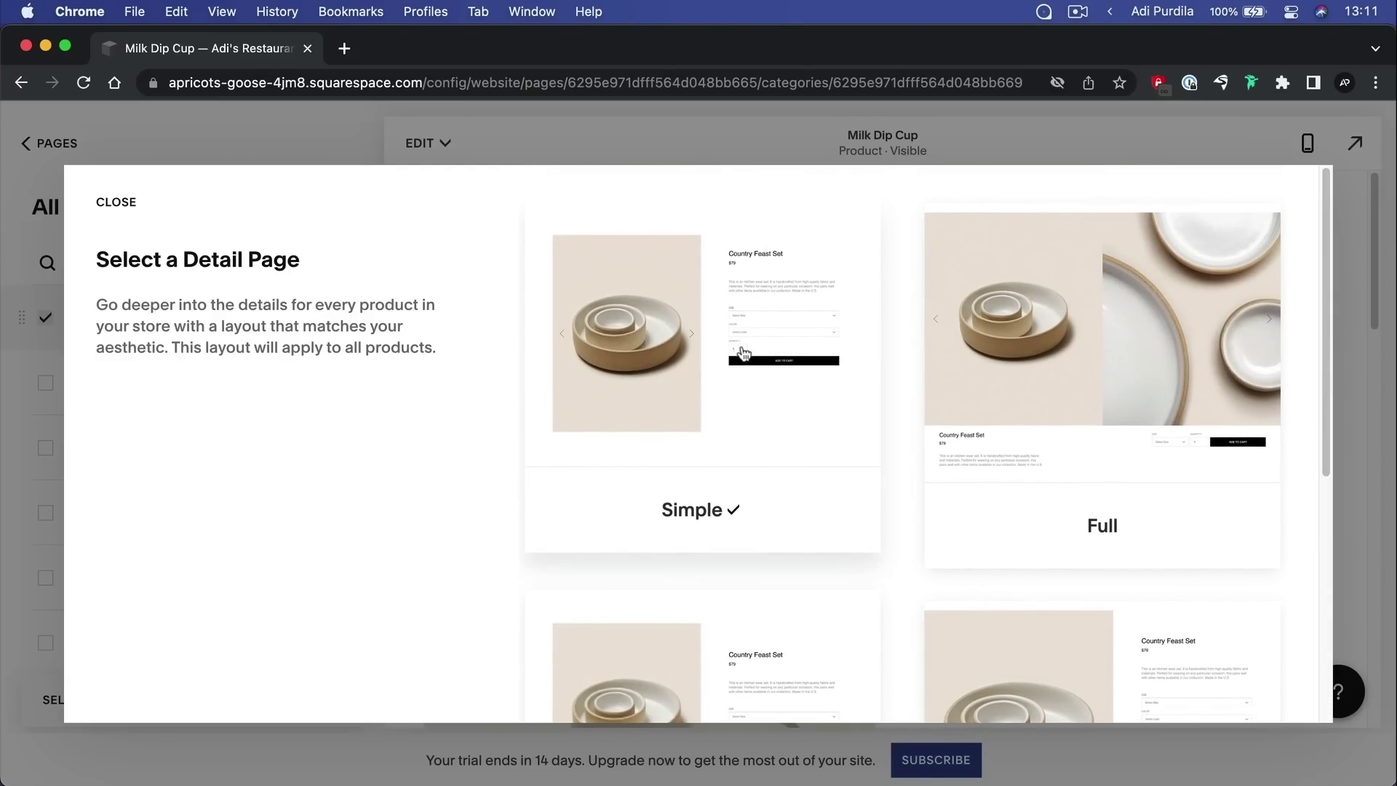
left_click(752, 378)
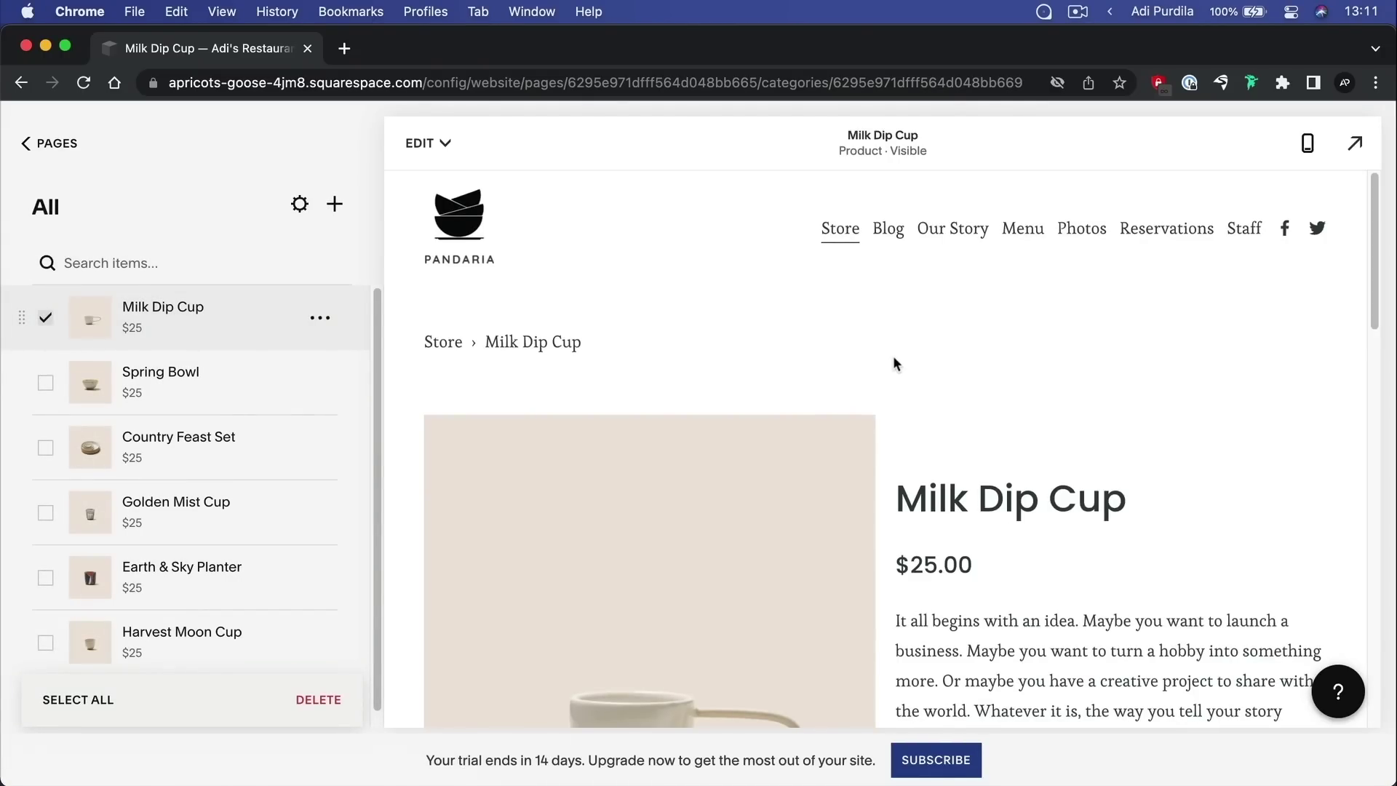
On the Milk Dip Cup page, set Quantity to 4 and add them to the cart
scroll(893, 355, "down", 4)
scroll(664, 444, "down", 4)
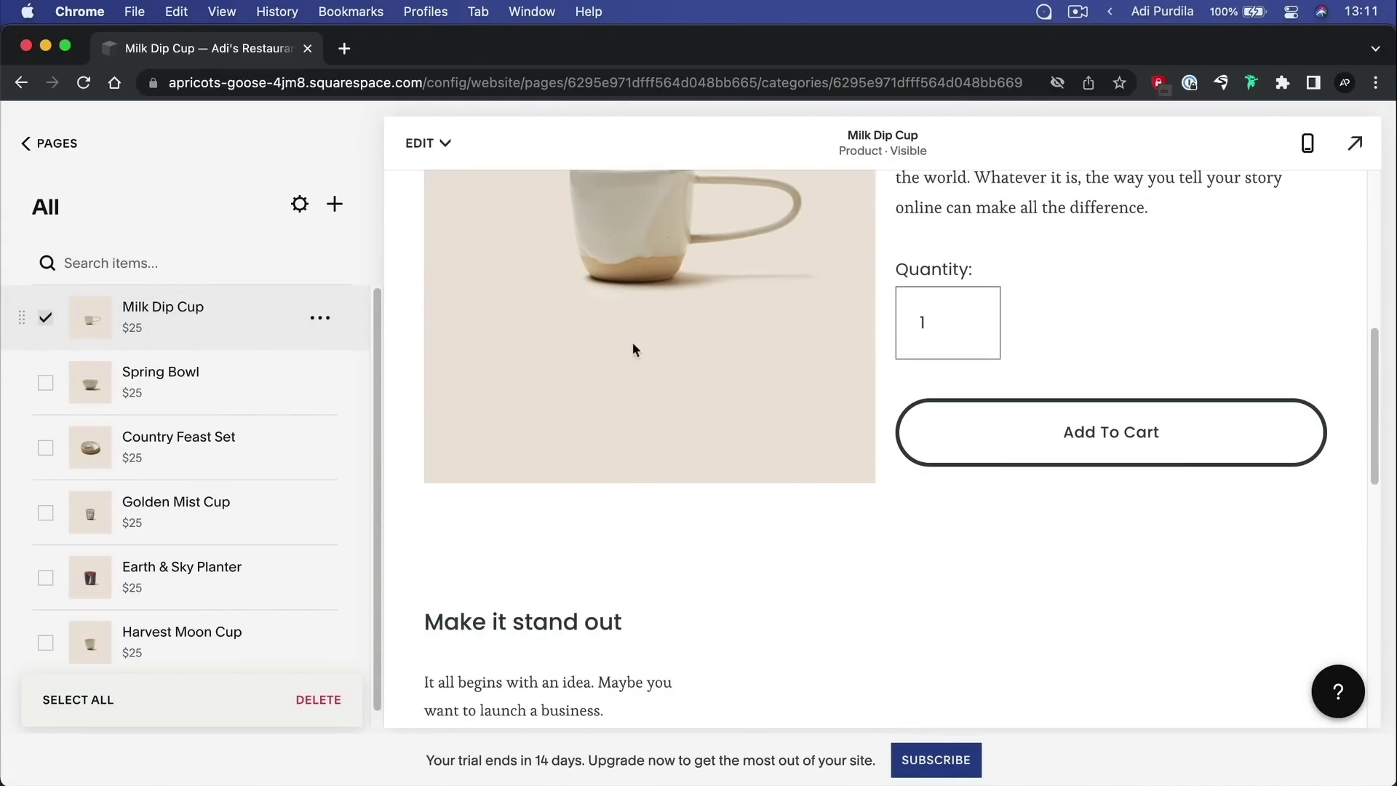
scroll(633, 350, "up", 6)
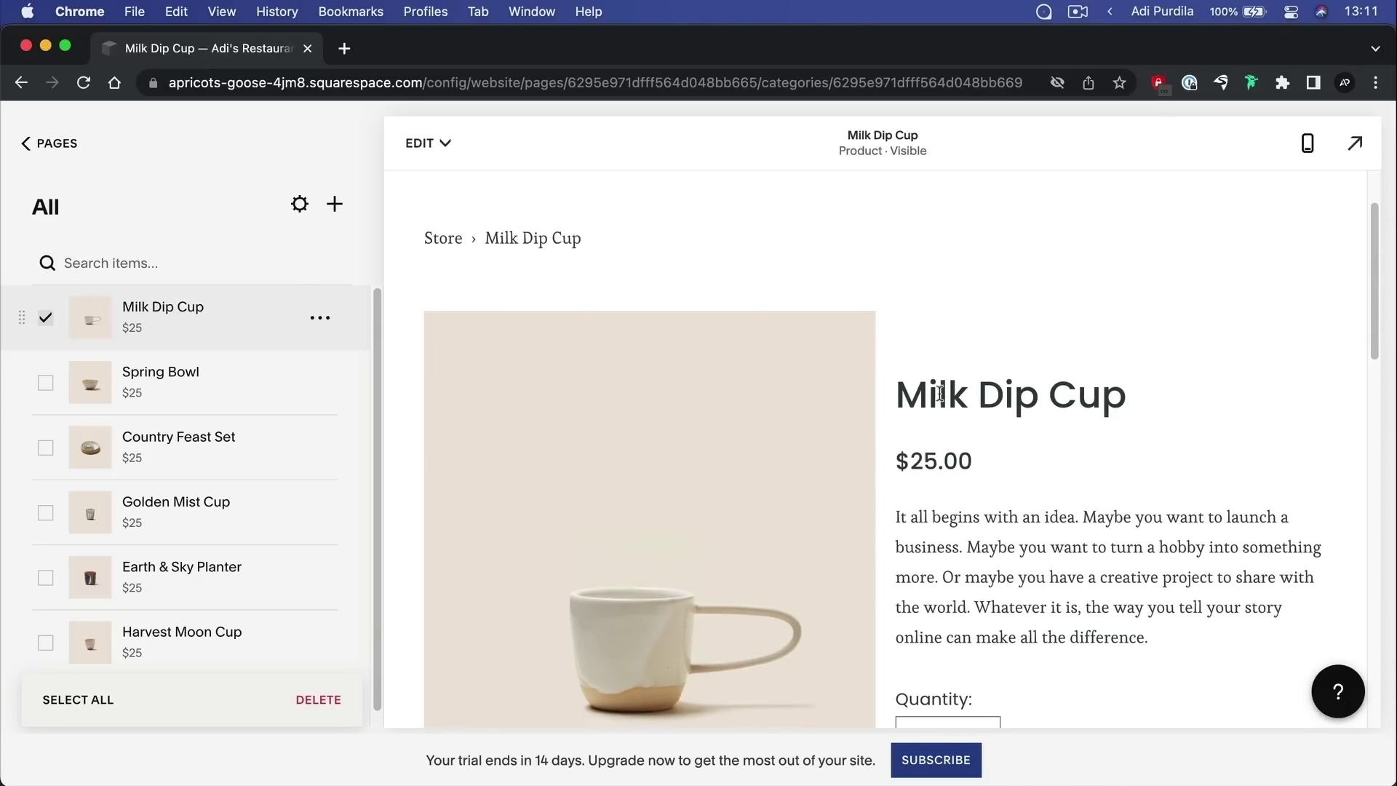
scroll(1034, 422, "down", 4)
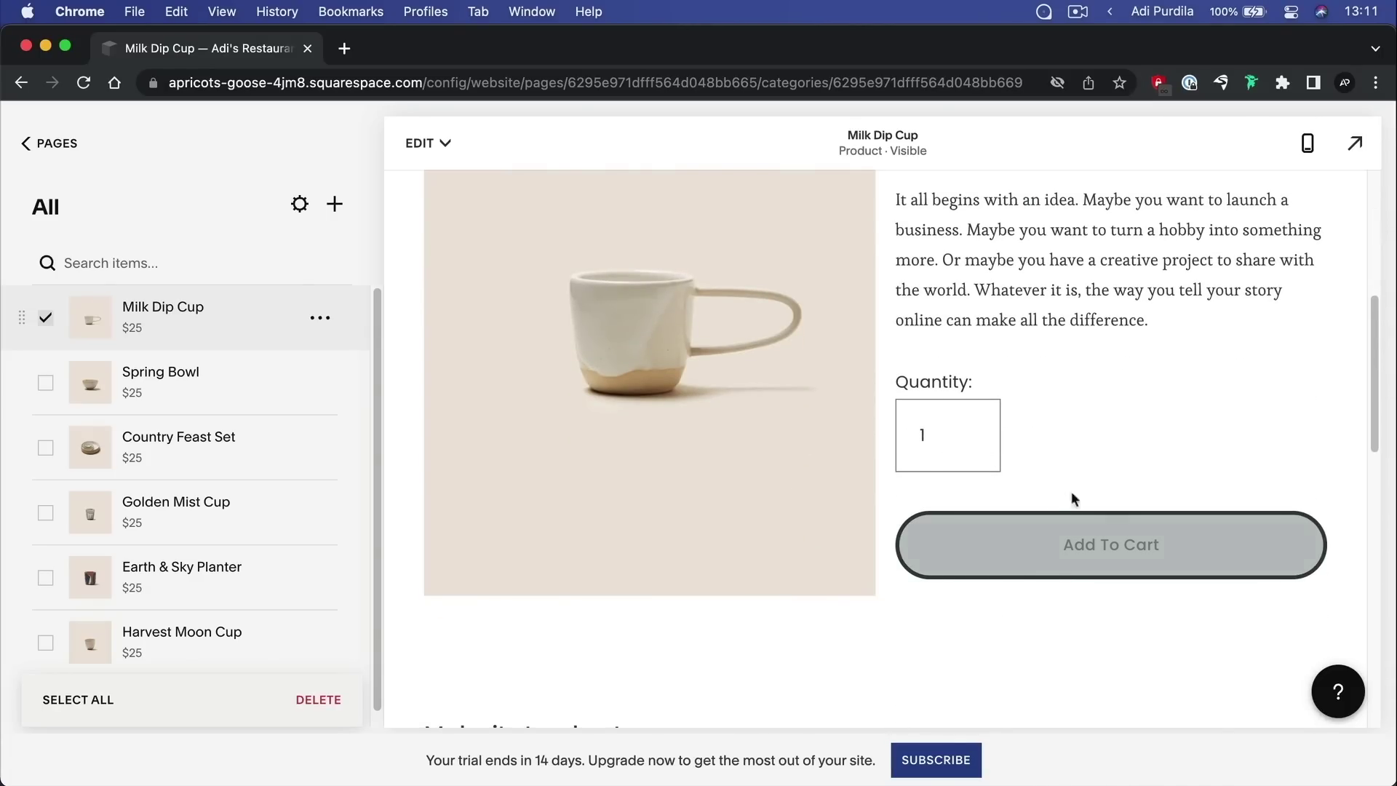
left_click(969, 428)
left_click(969, 429)
left_click(970, 429)
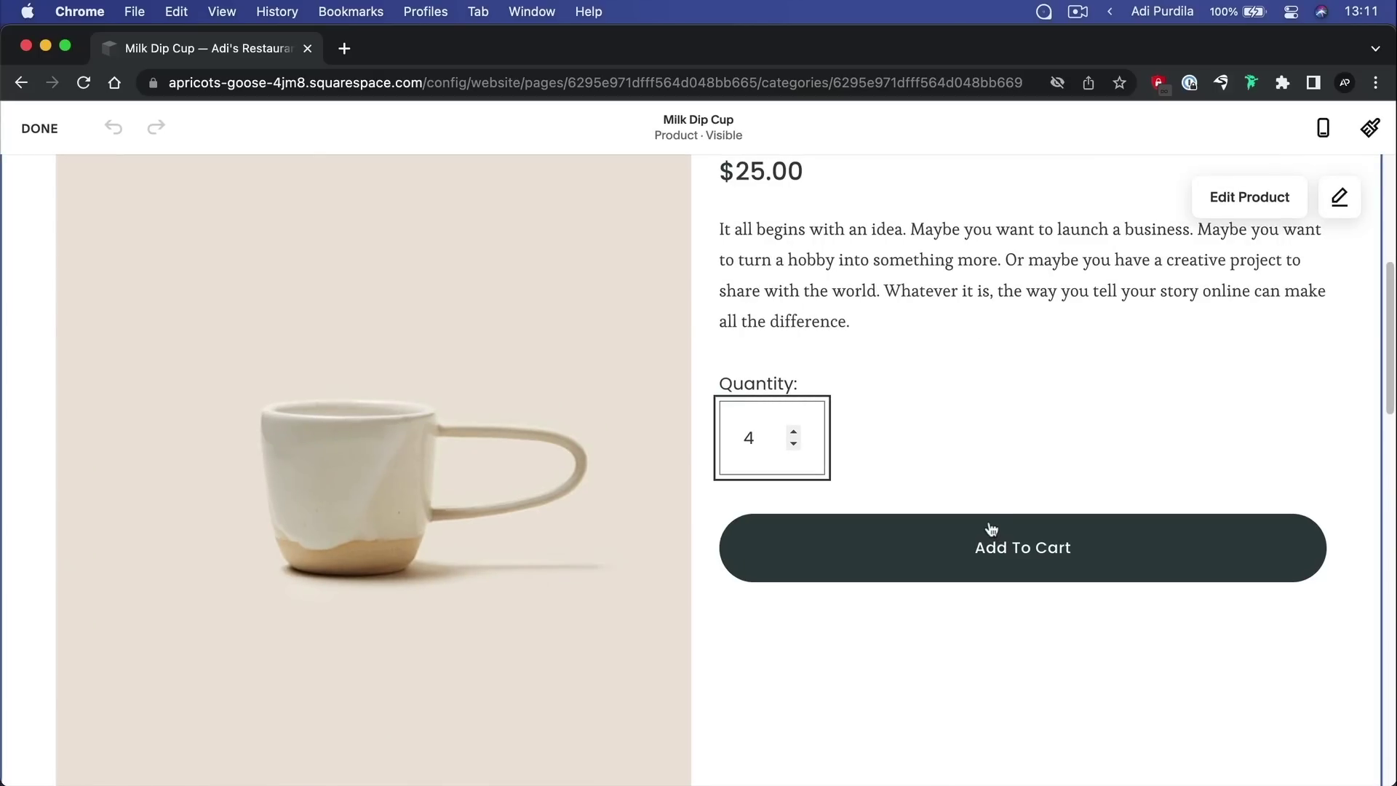
left_click(994, 549)
left_click(994, 550)
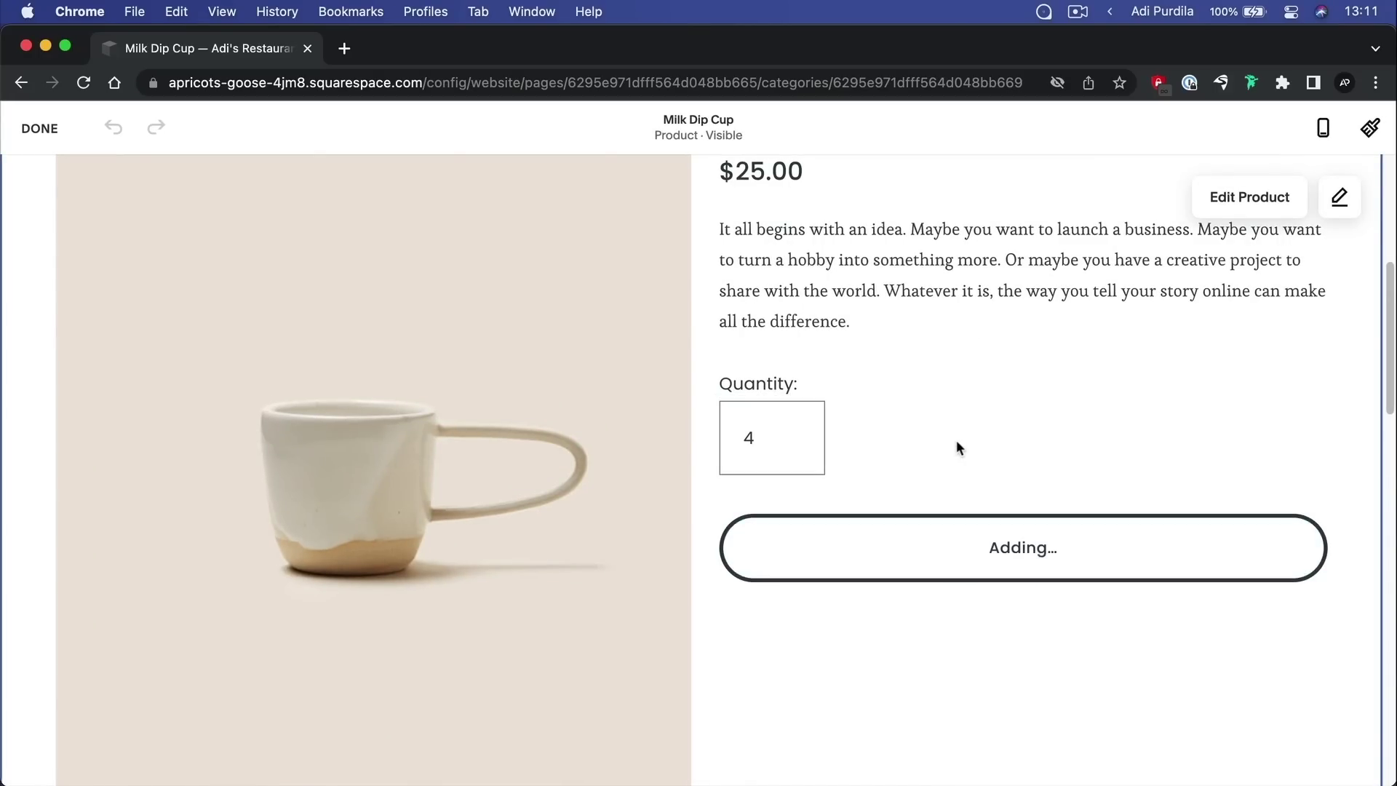
left_click(1126, 545)
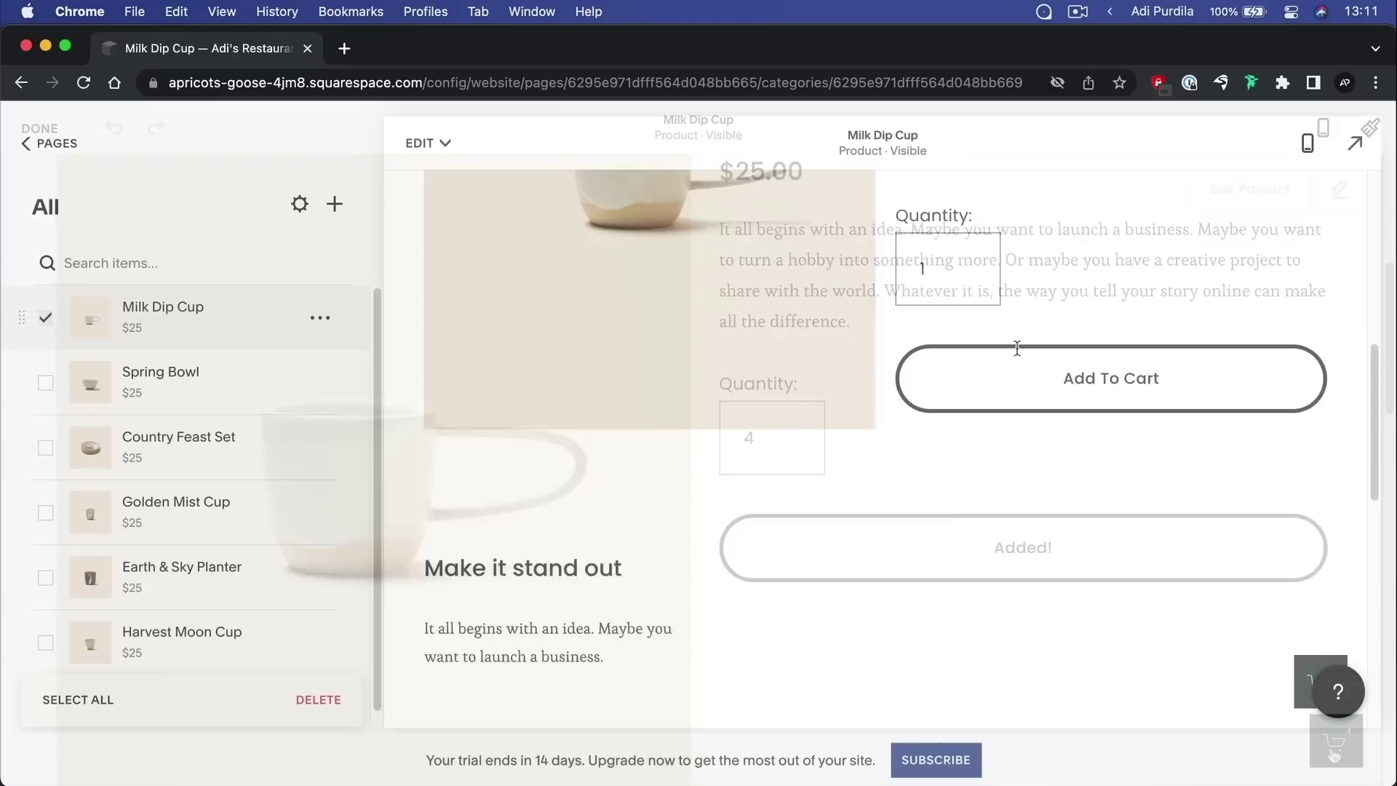
Back in the product list, open the options menu for Milk Dip Cup
scroll(1017, 348, "down", 5)
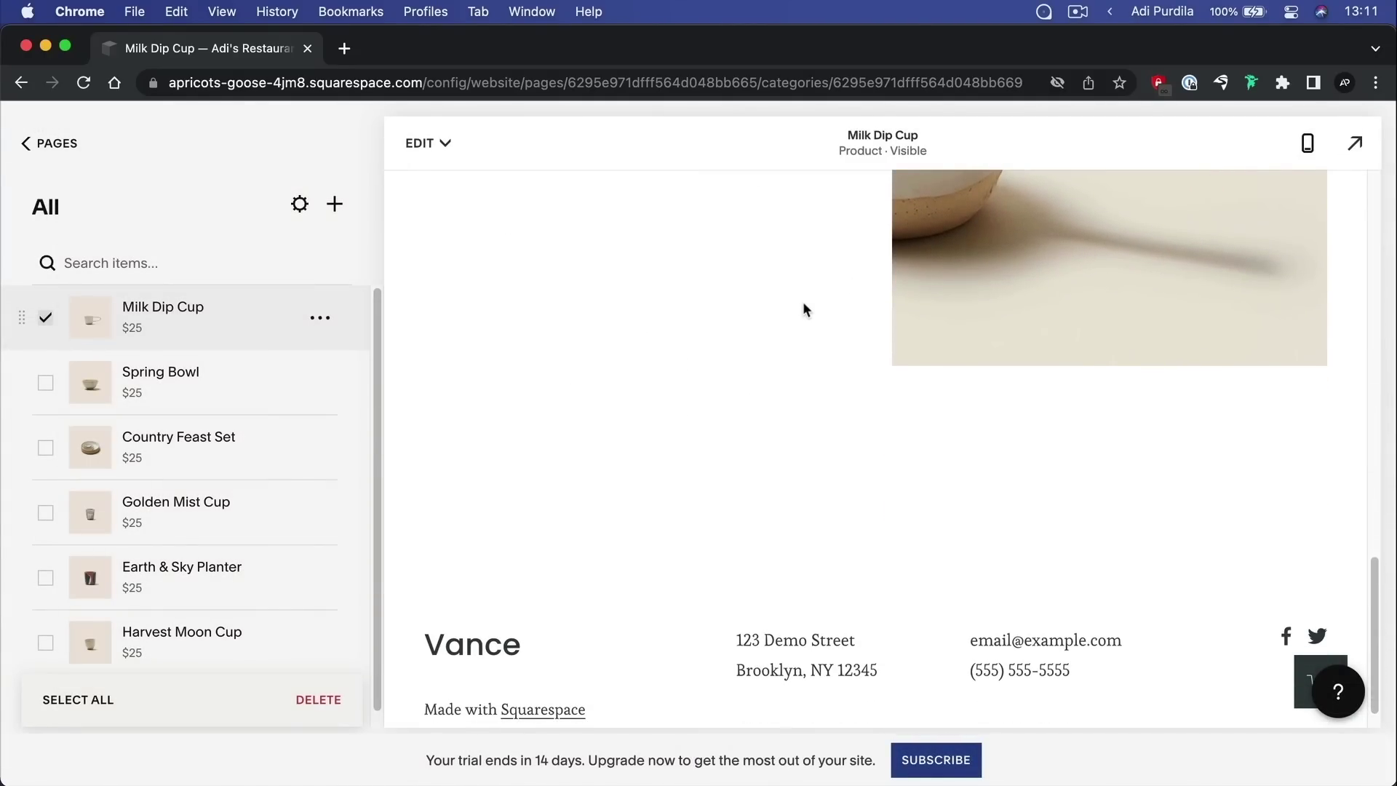
scroll(804, 309, "down", 8)
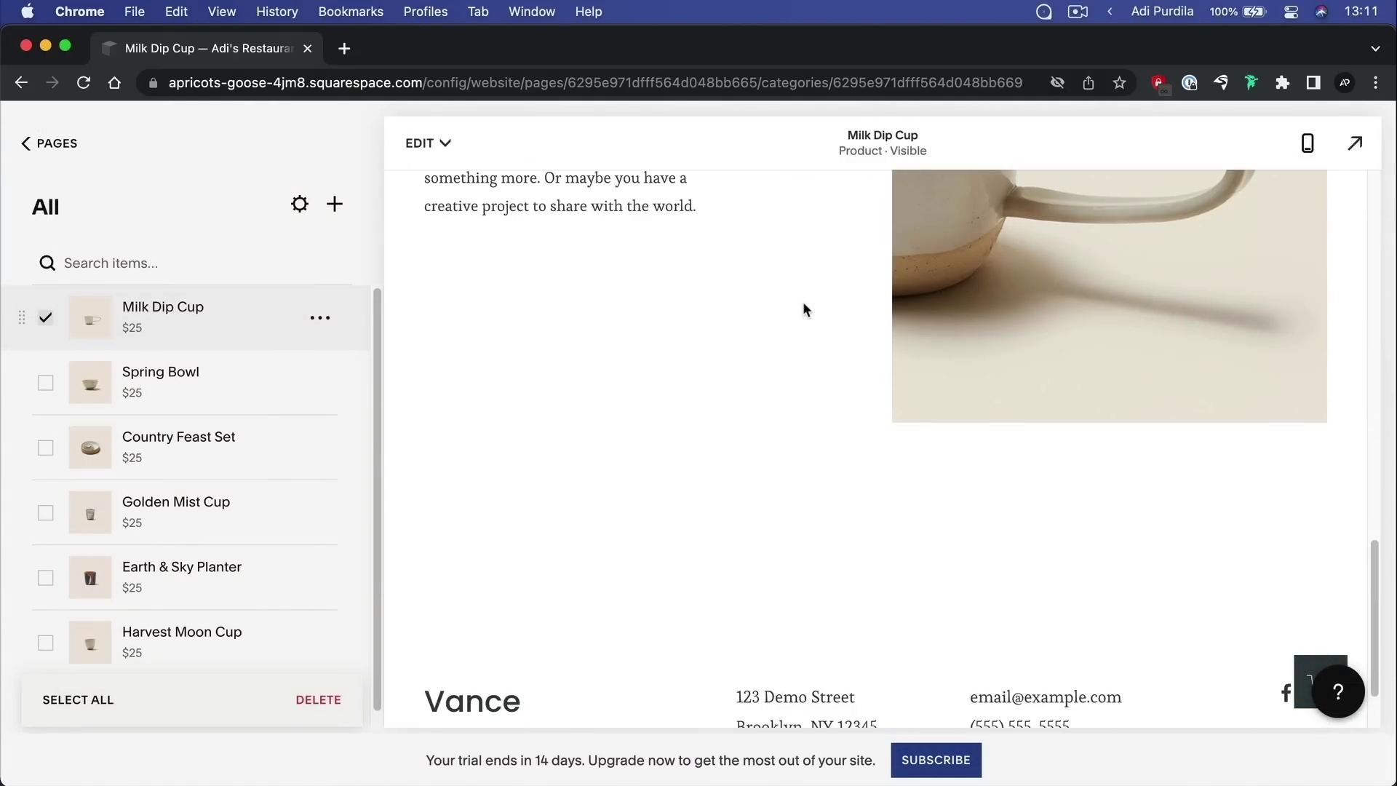
scroll(802, 301, "up", 8)
scroll(715, 398, "up", 8)
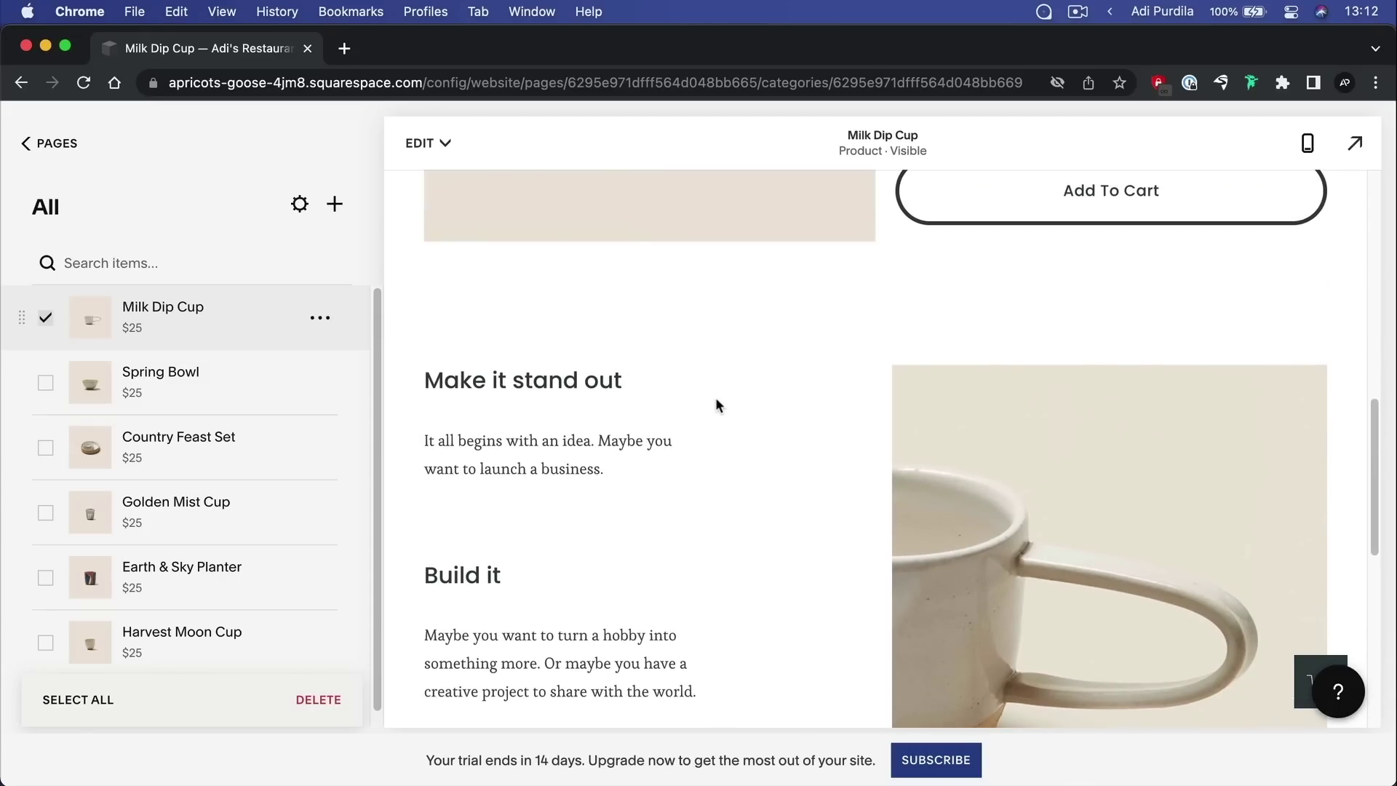
scroll(741, 413, "up", 3)
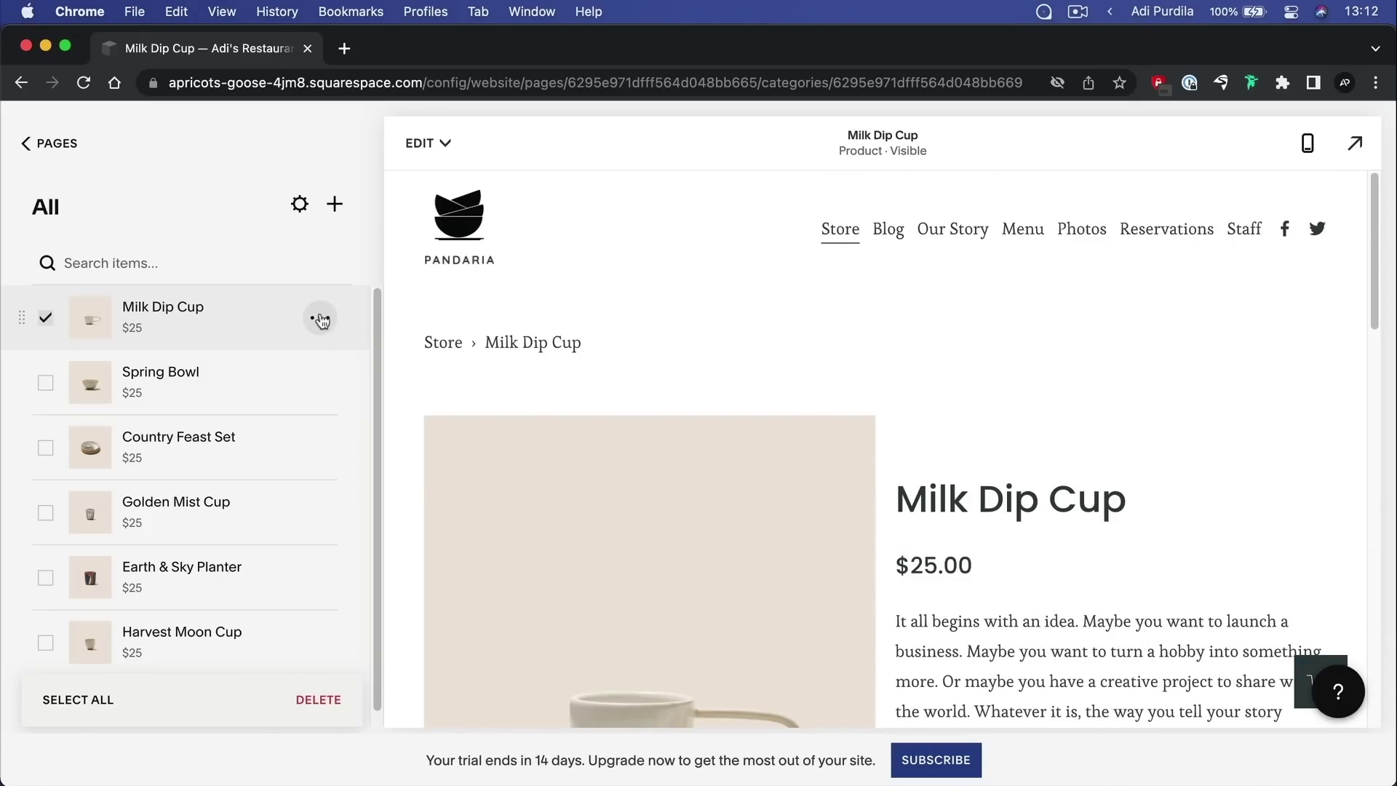
left_click(320, 318)
Change Milk Dip Cup stock from unlimited to 6 units and open its full product editor
left_click(315, 364)
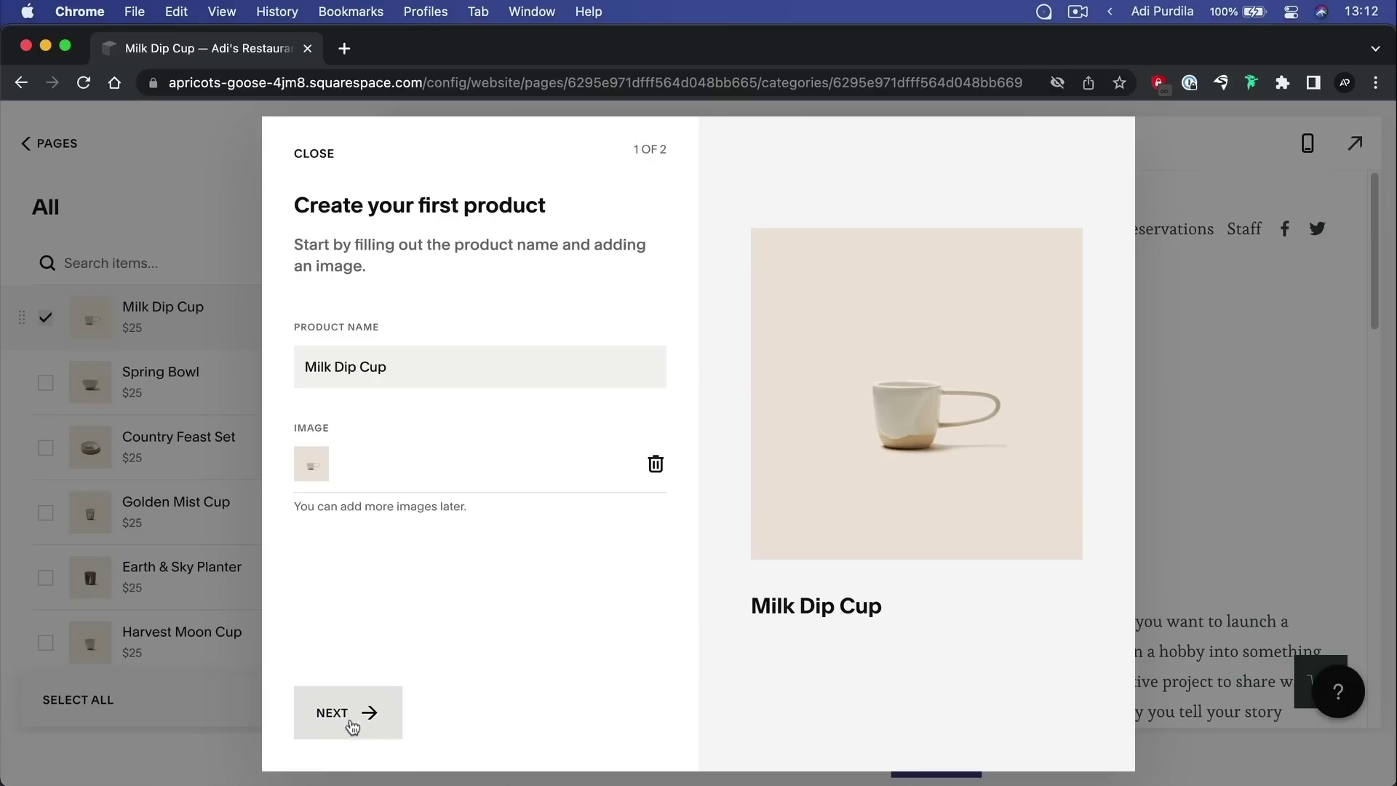
left_click(348, 712)
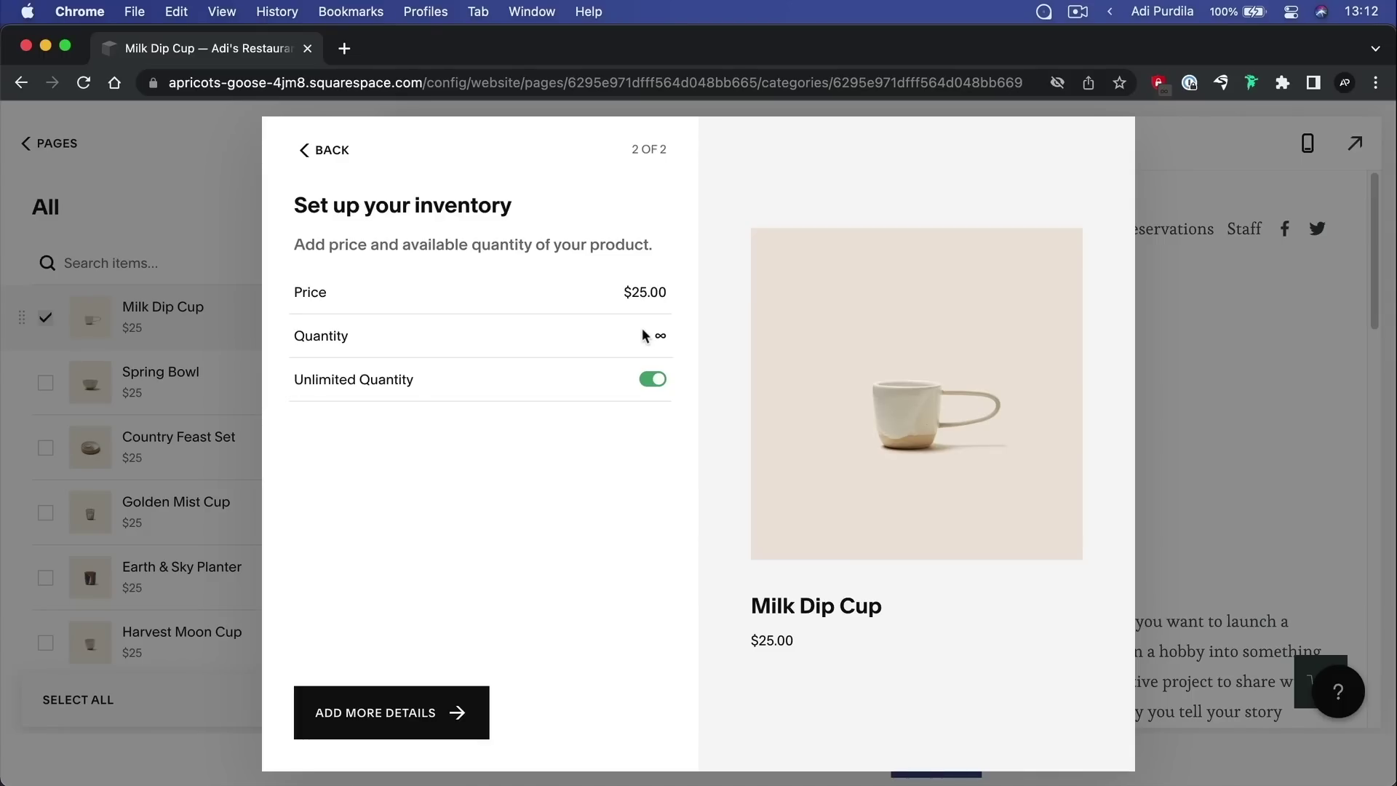
left_click_drag(644, 335, 686, 340)
left_click(651, 383)
left_click(644, 338)
type("6")
left_click(658, 399)
left_click(477, 693)
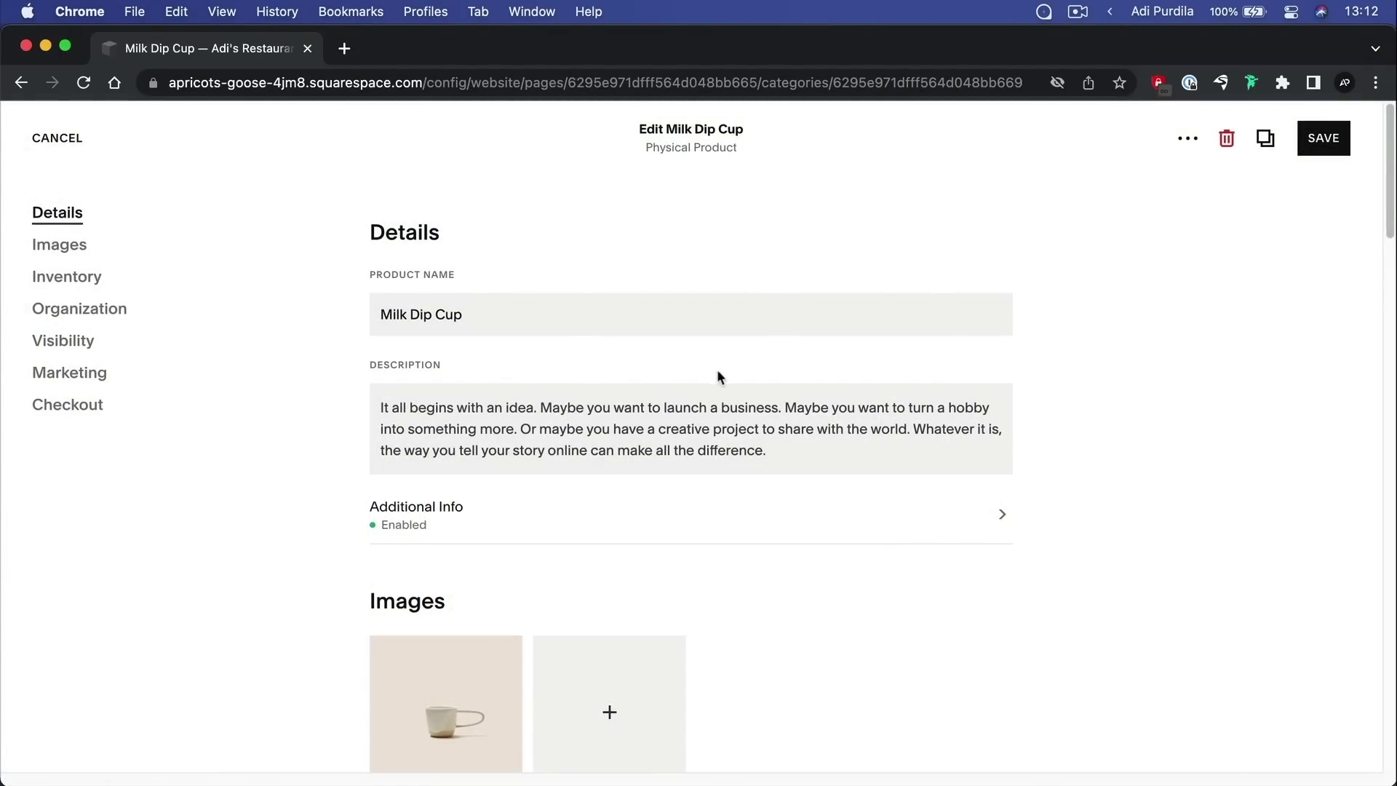
scroll(711, 377, "down", 5)
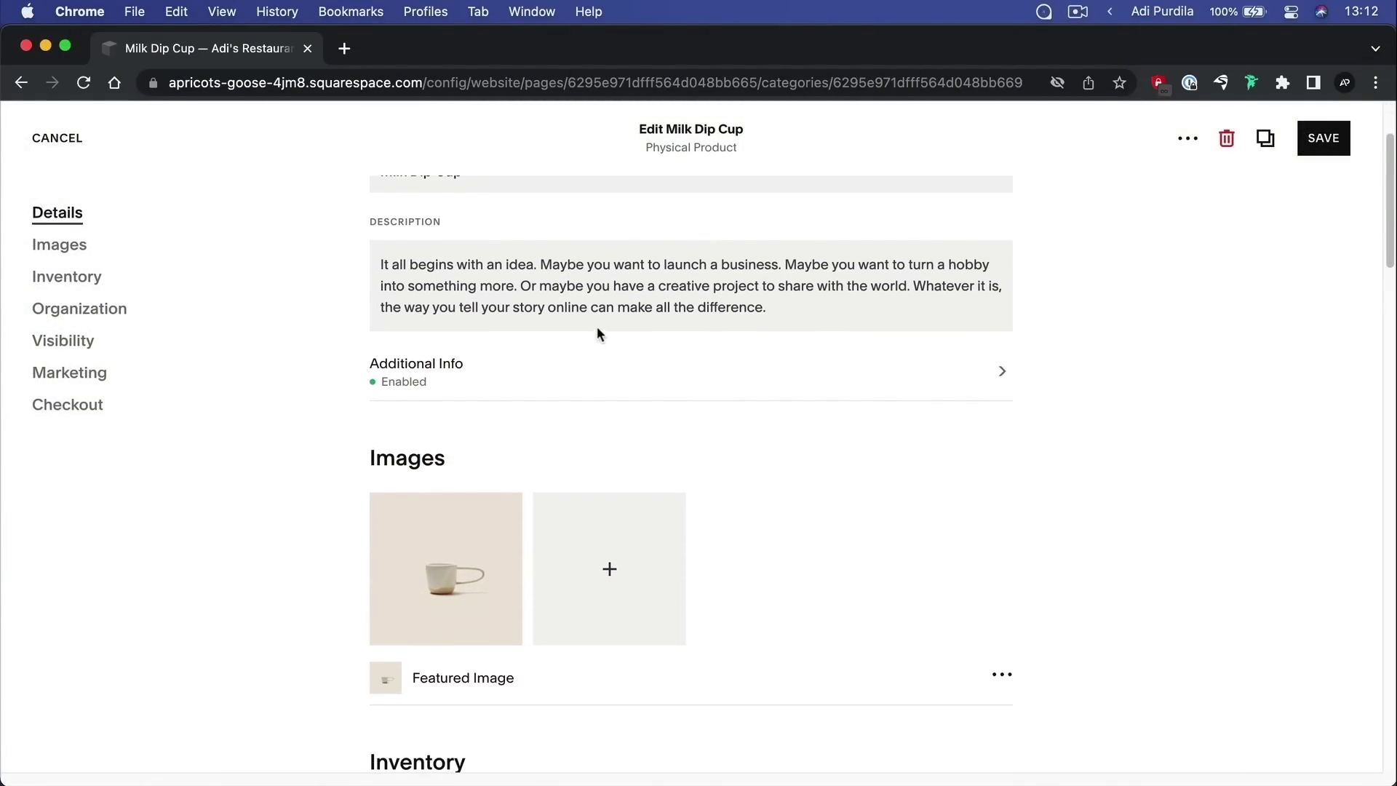
scroll(597, 342, "up", 4)
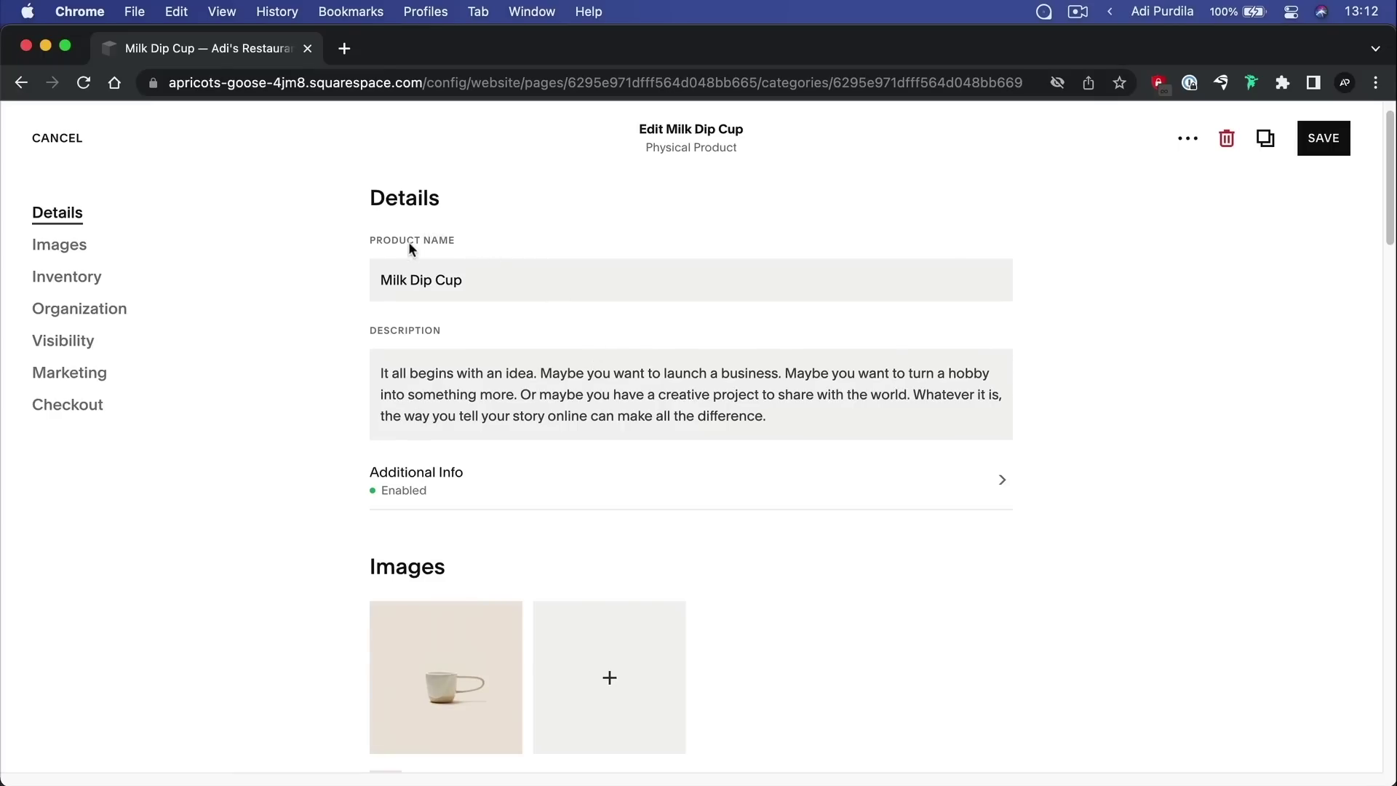
scroll(550, 437, "down", 3)
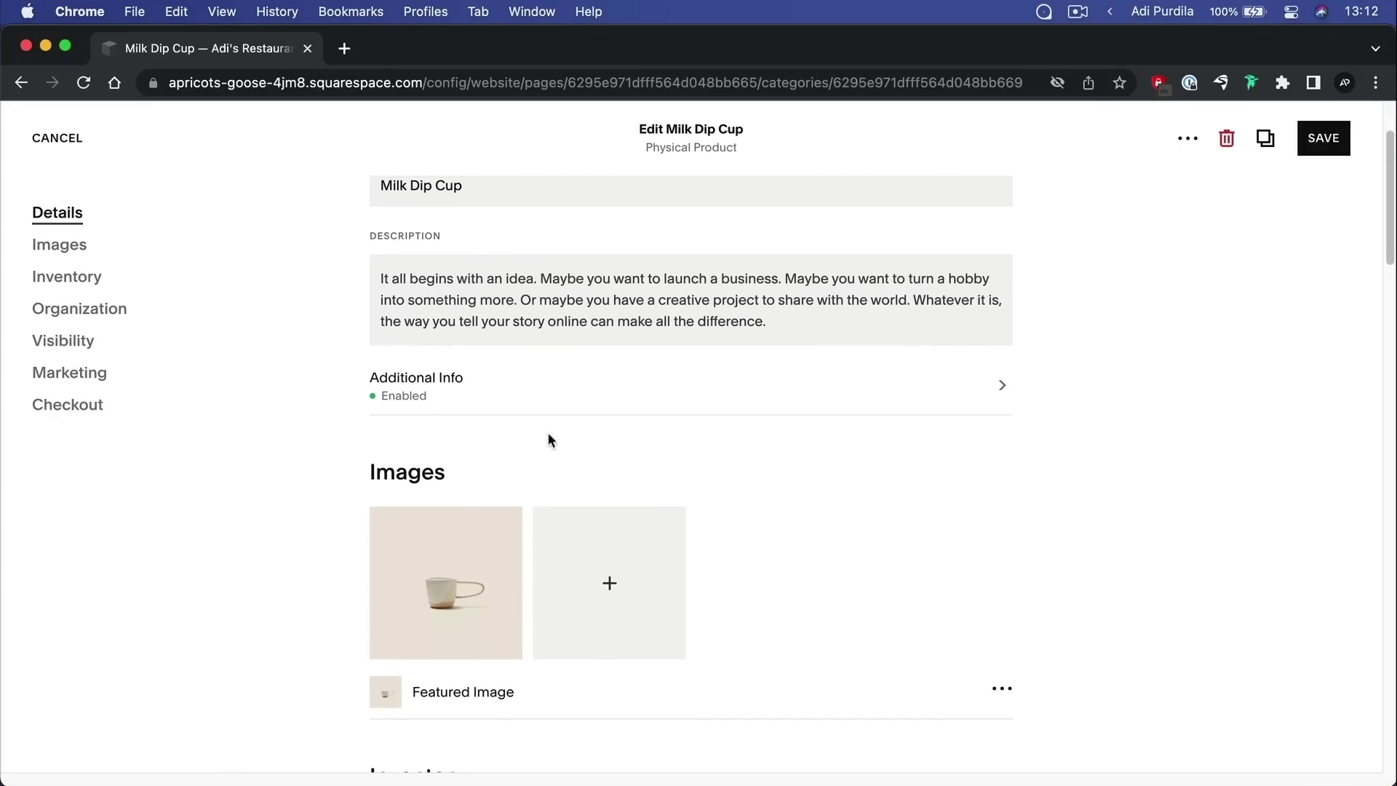
scroll(553, 433, "down", 5)
scroll(599, 374, "up", 1)
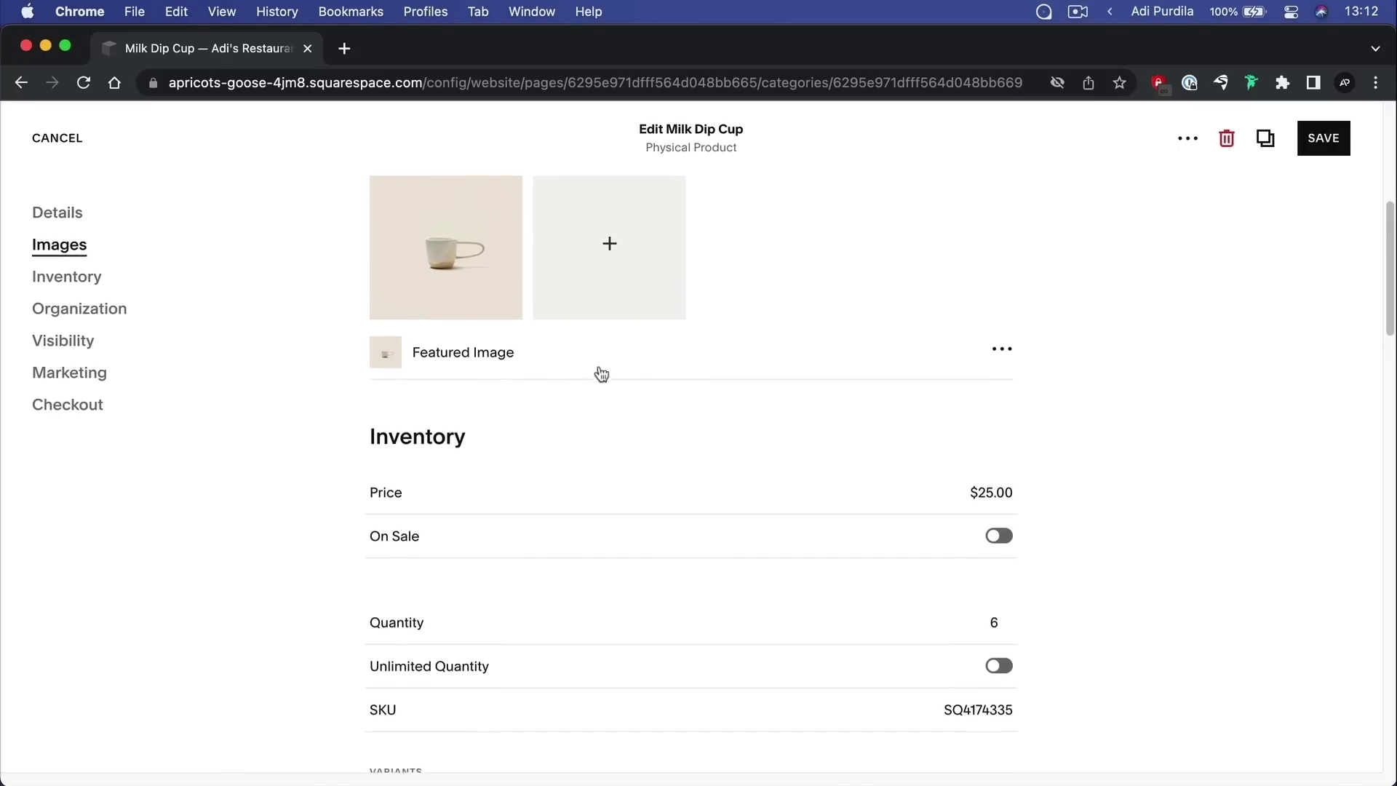
left_click(614, 250)
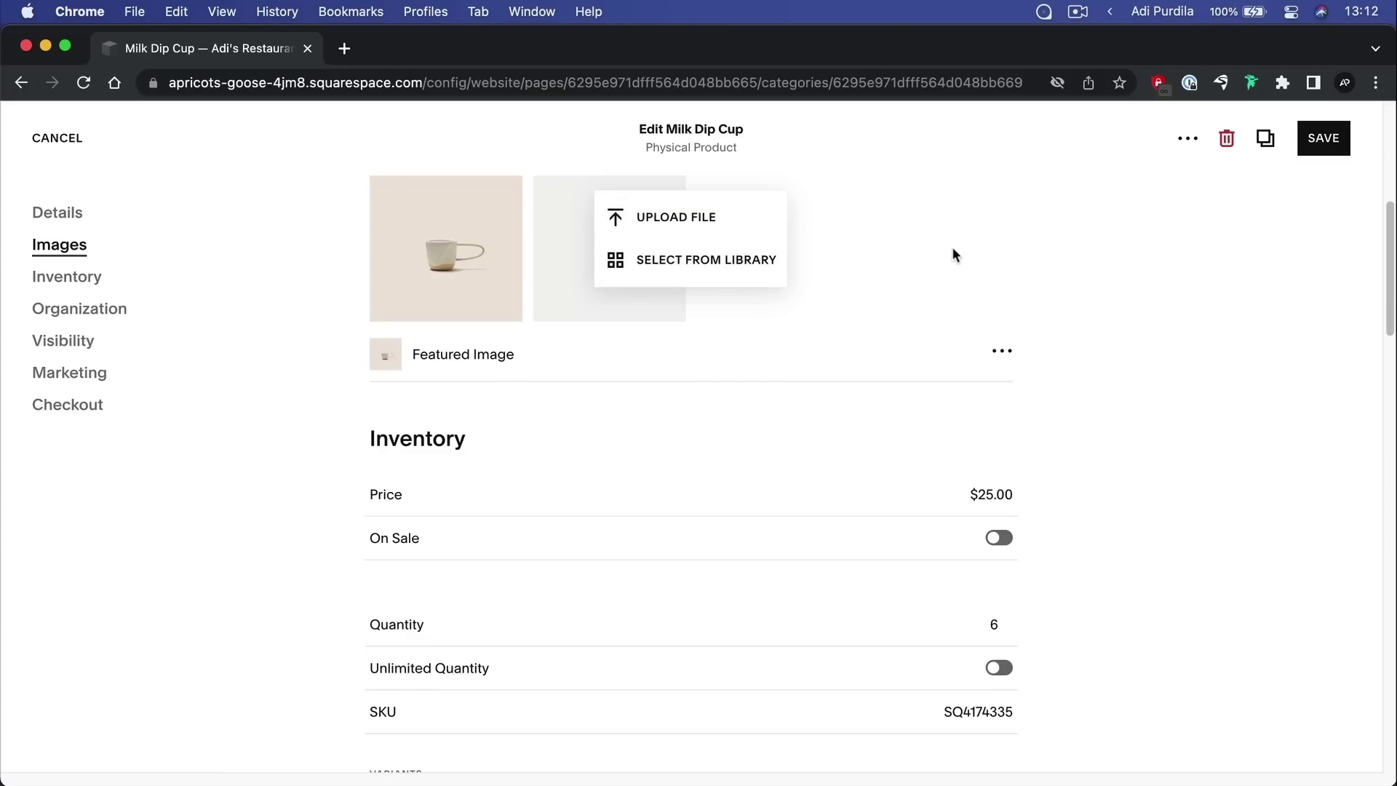
left_click(946, 334)
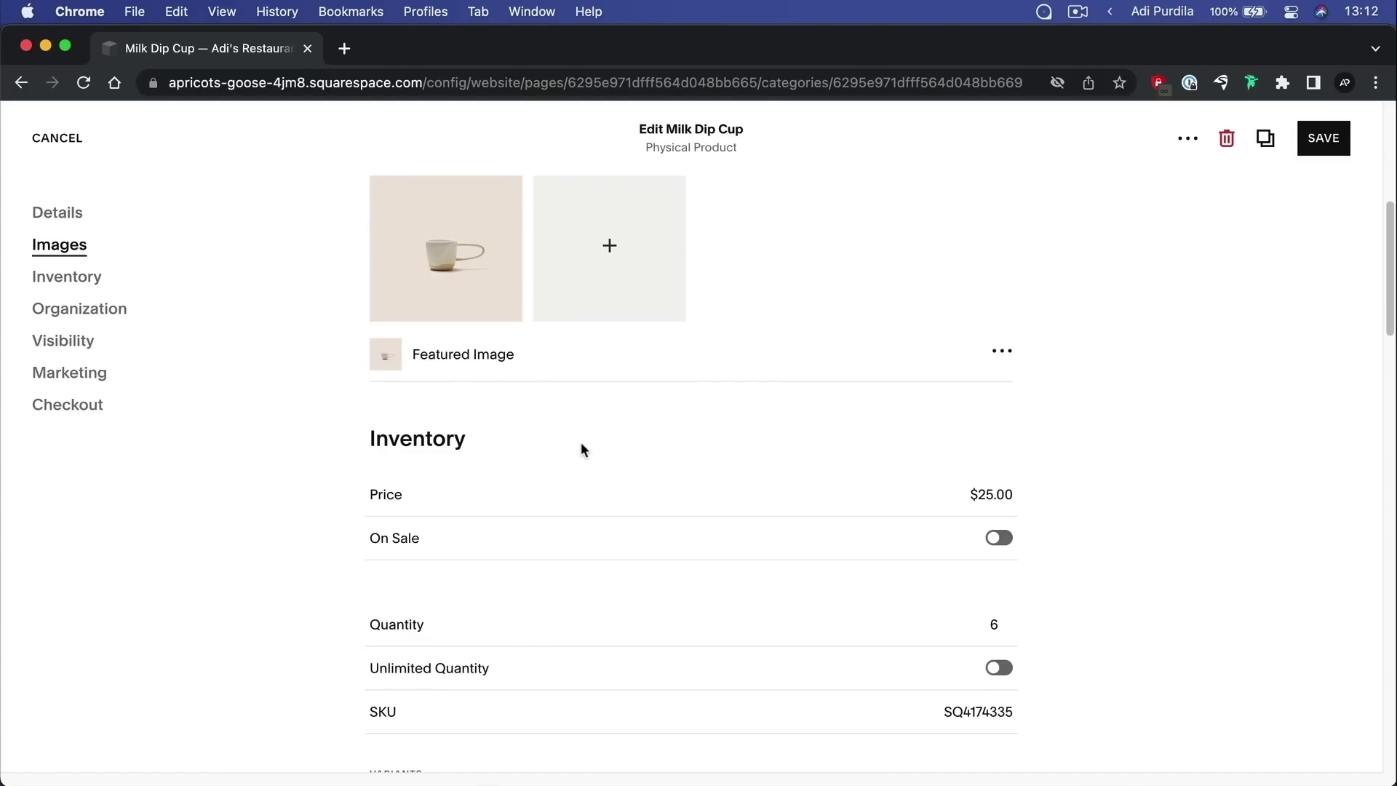
scroll(656, 427, "down", 4)
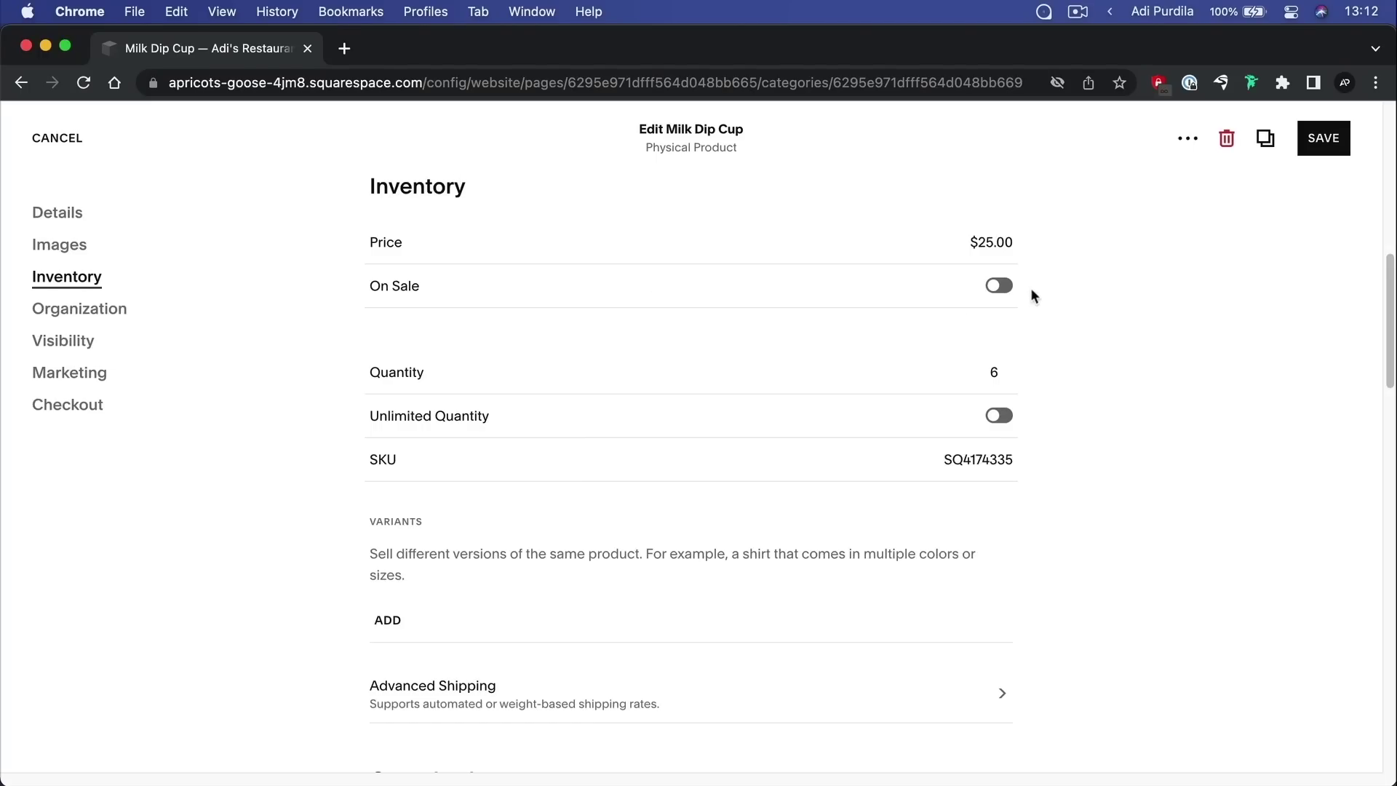
Turn on On Sale for Milk Dip Cup with an $18.00 sale price
left_click(999, 286)
scroll(1002, 300, "up", 1)
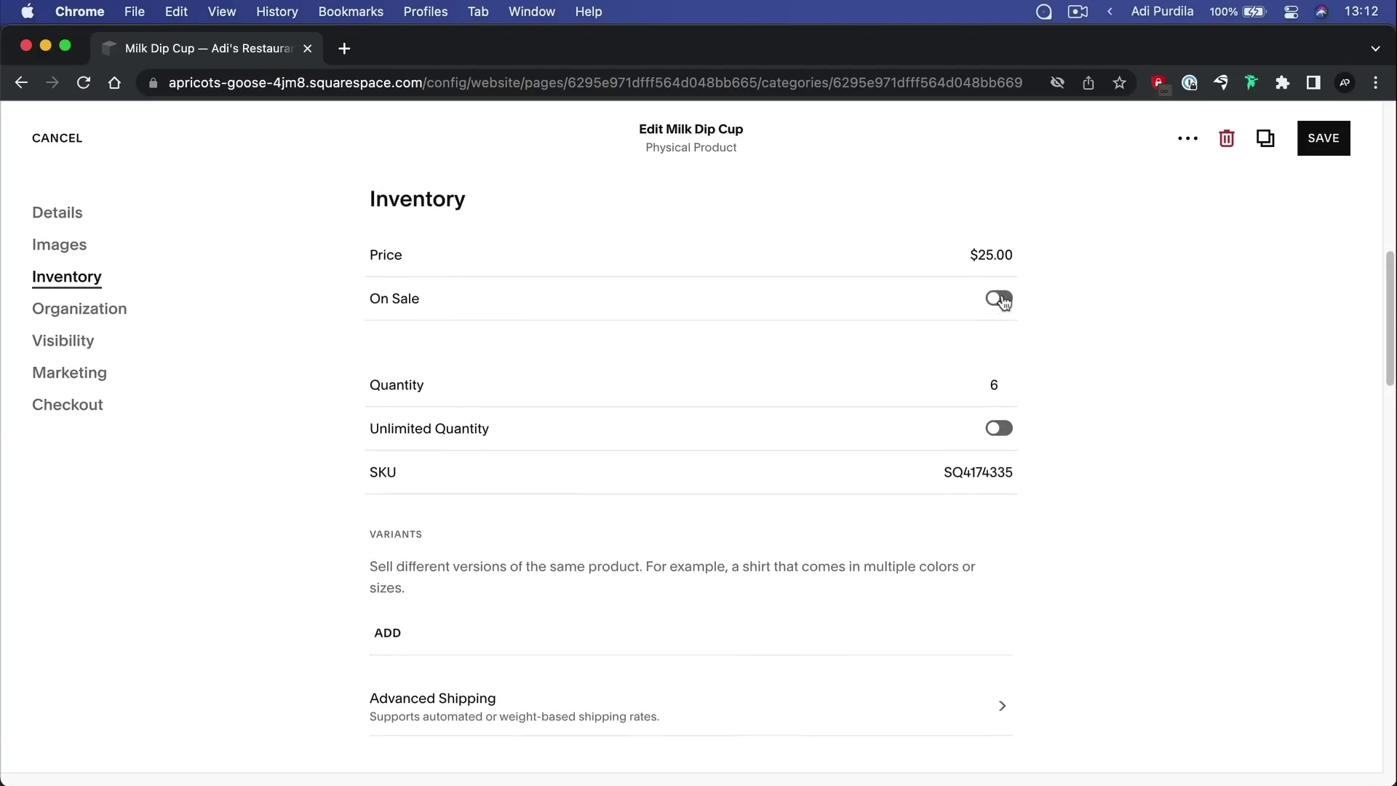
left_click(999, 323)
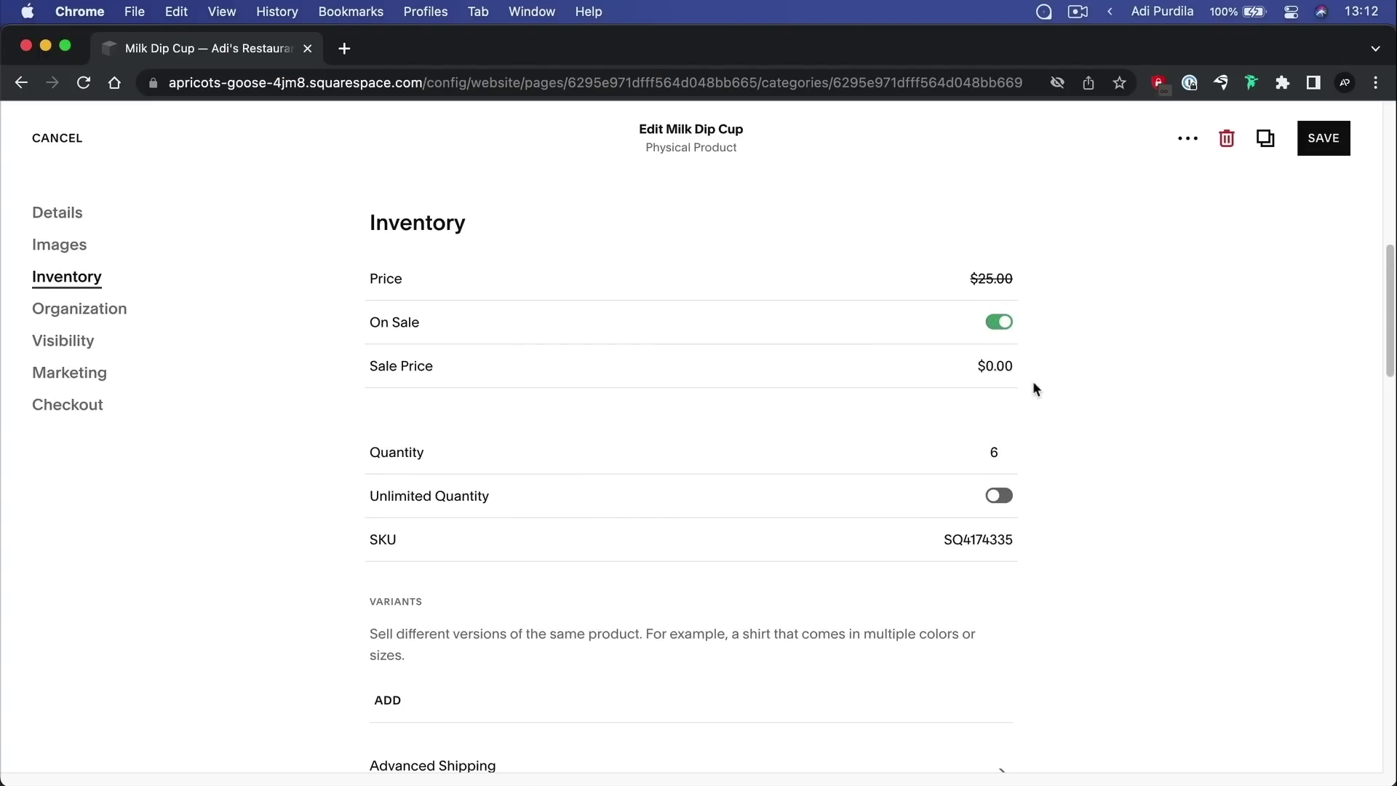
left_click(961, 366)
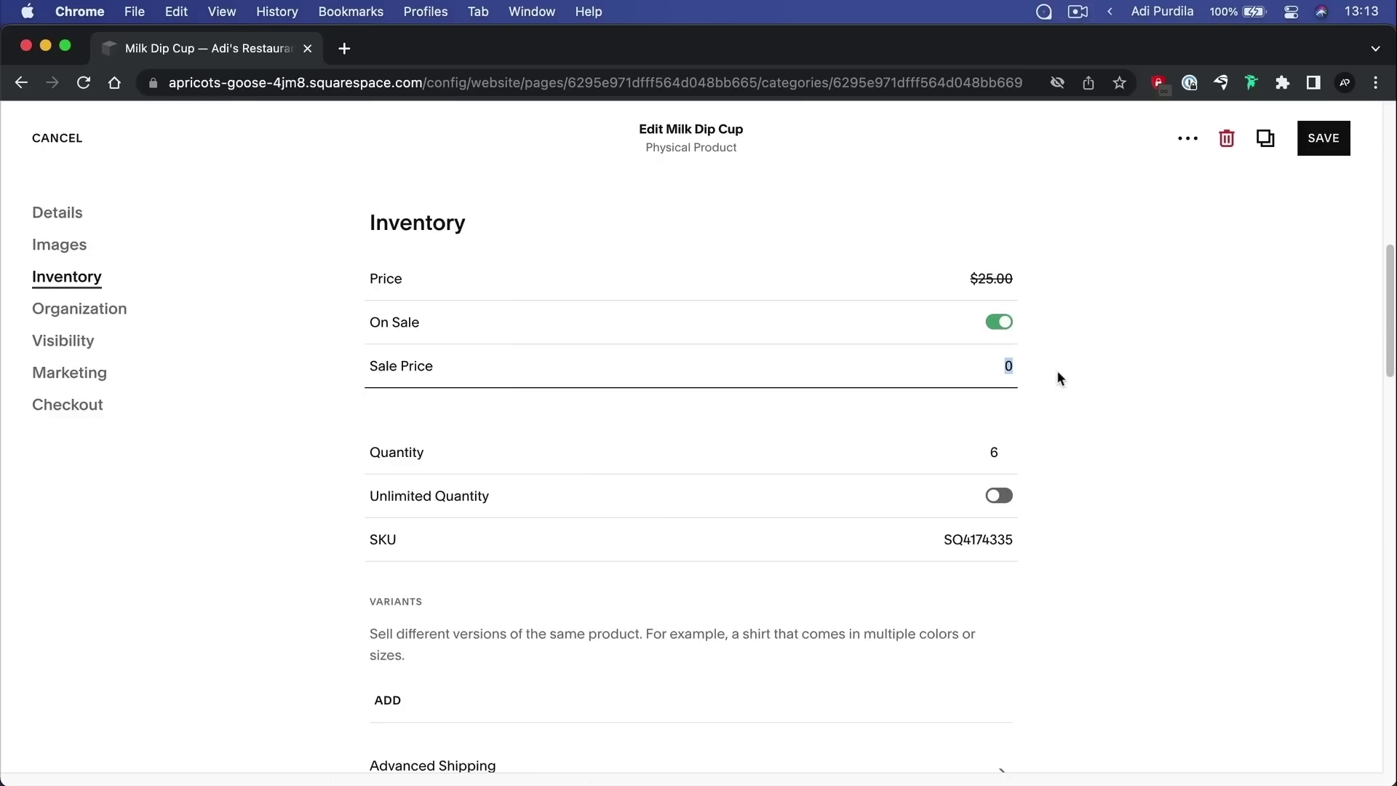
type("18")
left_click(1104, 382)
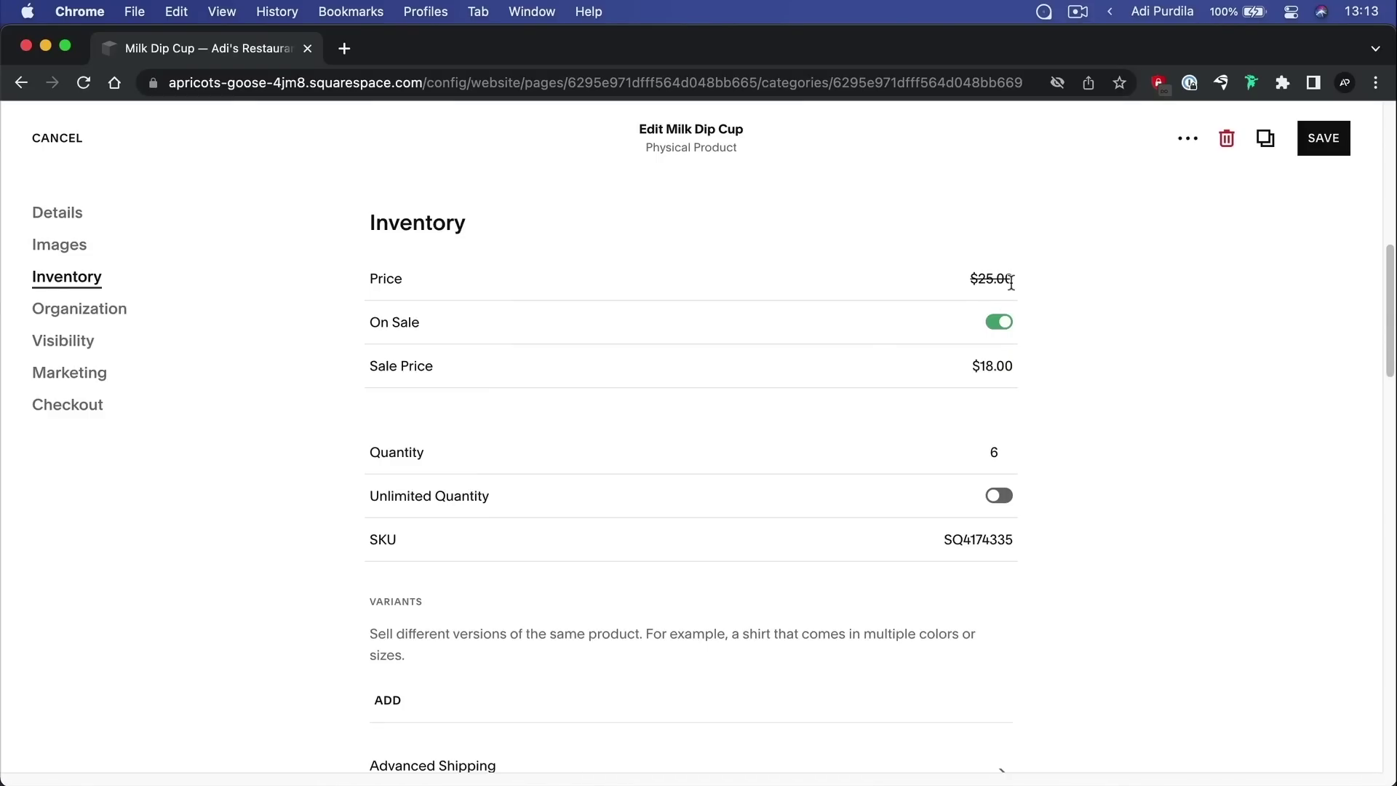
scroll(1147, 510, "down", 1)
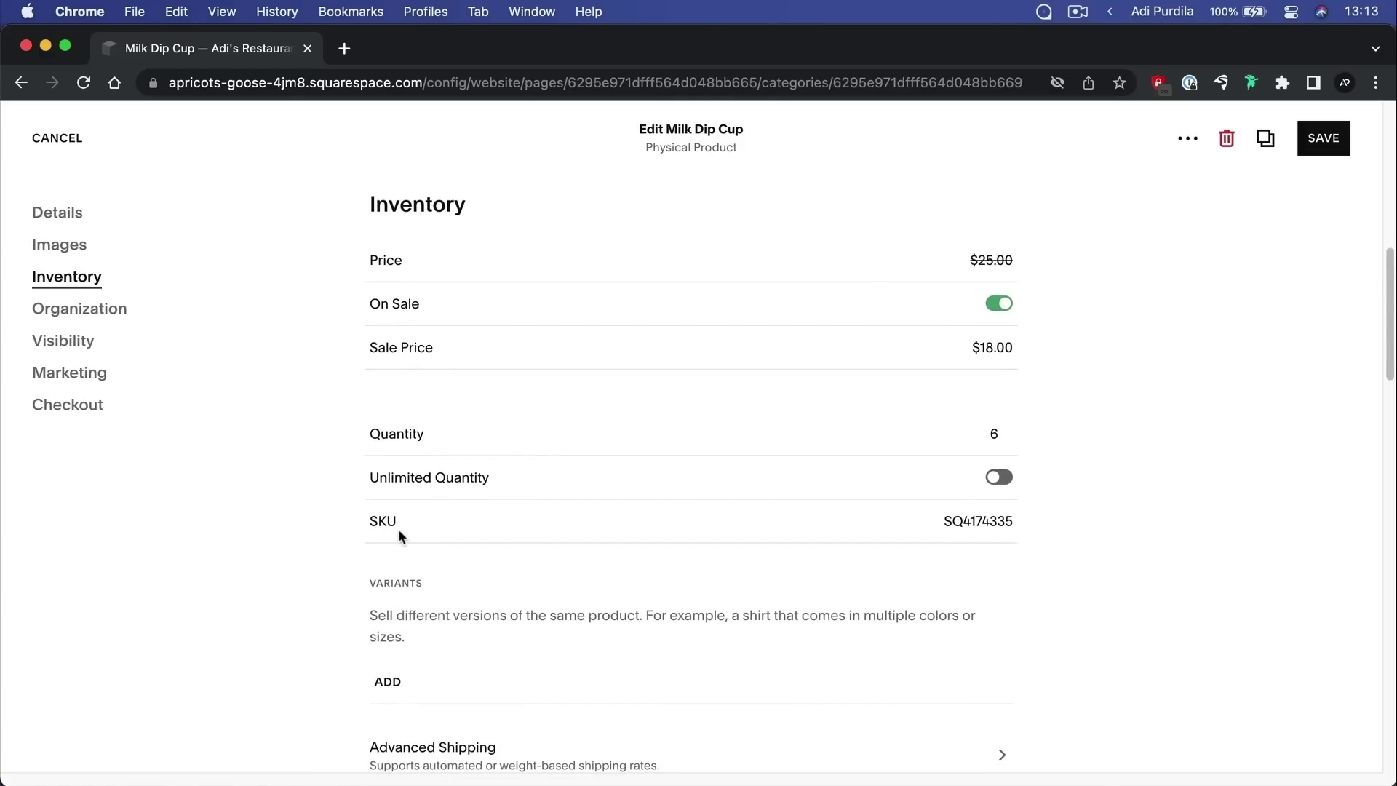
scroll(850, 482, "down", 3)
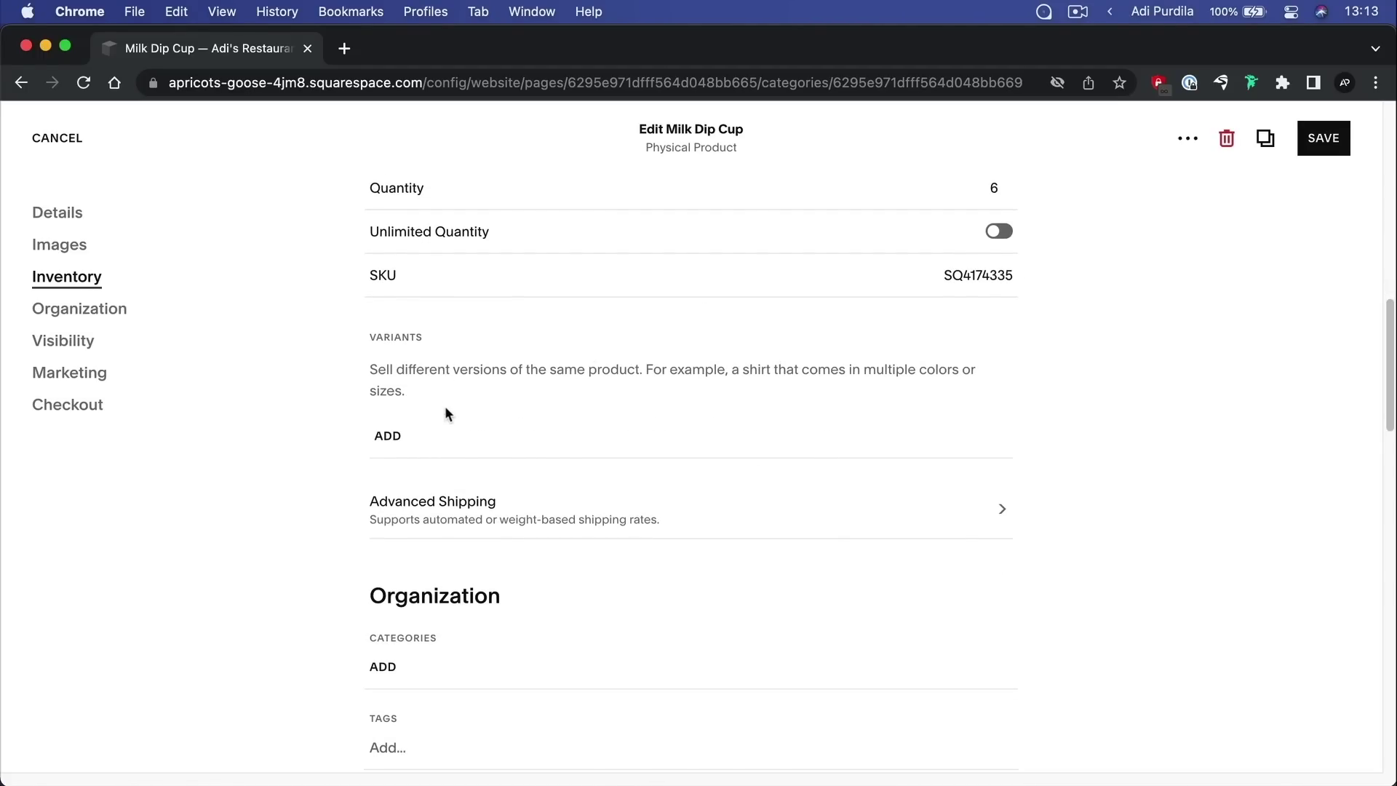
Add a custom variant option named 'Handle size'
left_click(388, 438)
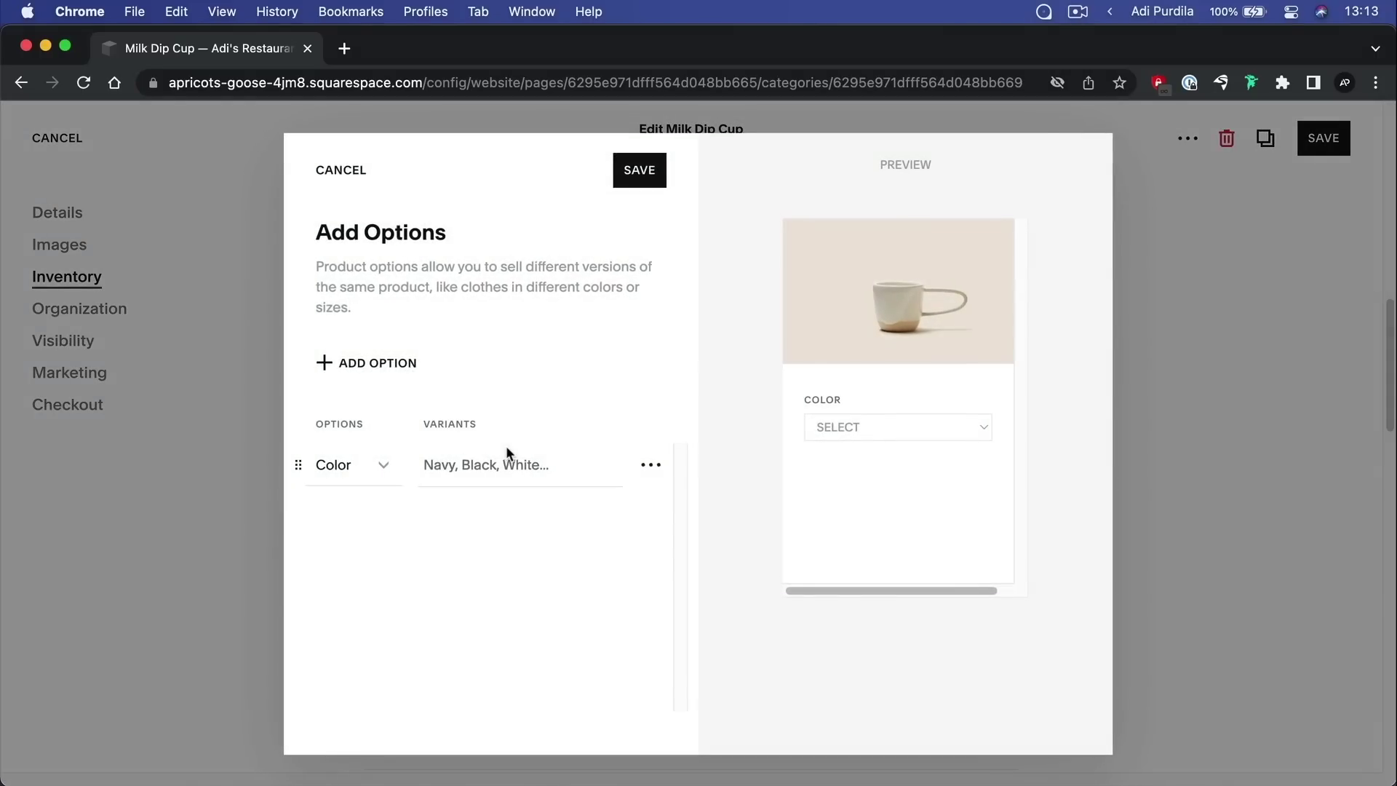
left_click(360, 470)
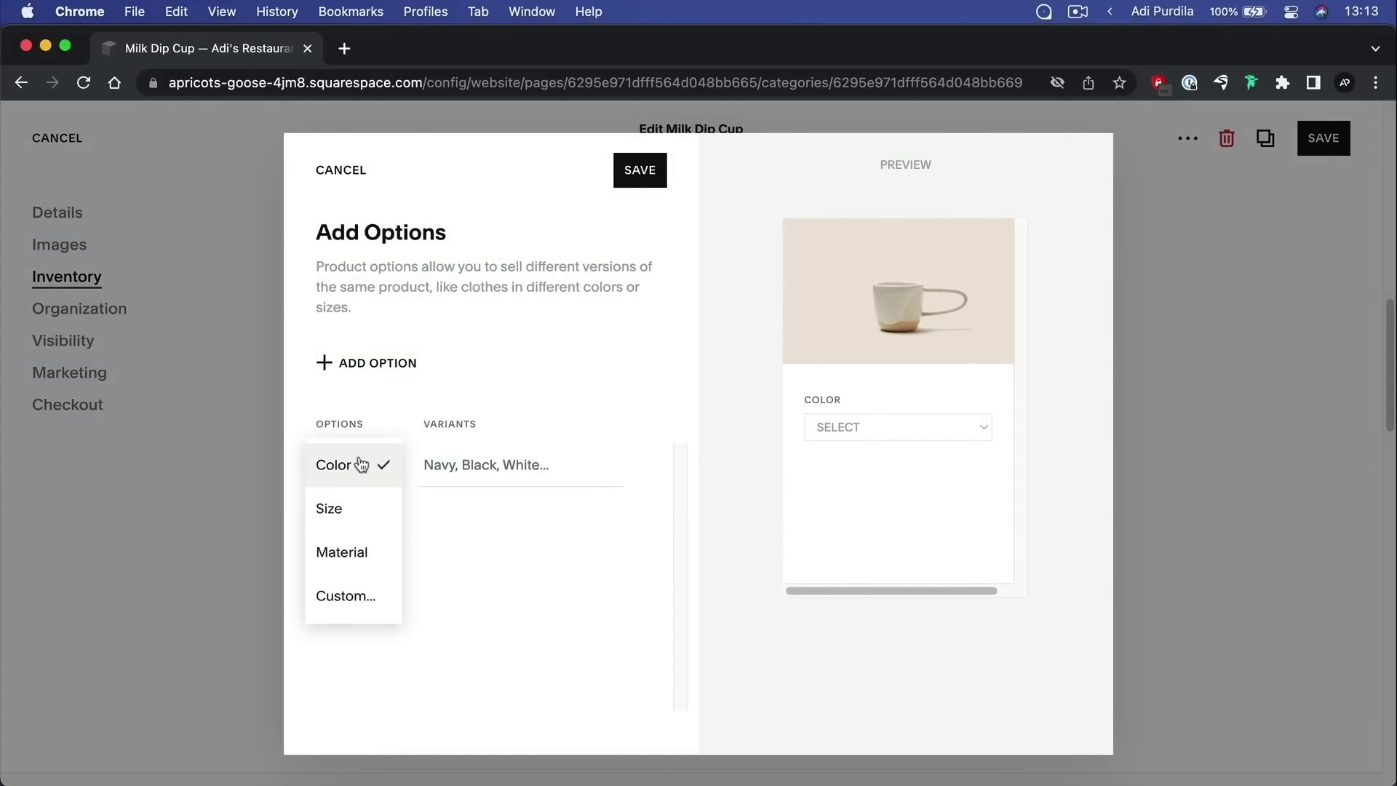
left_click(361, 597)
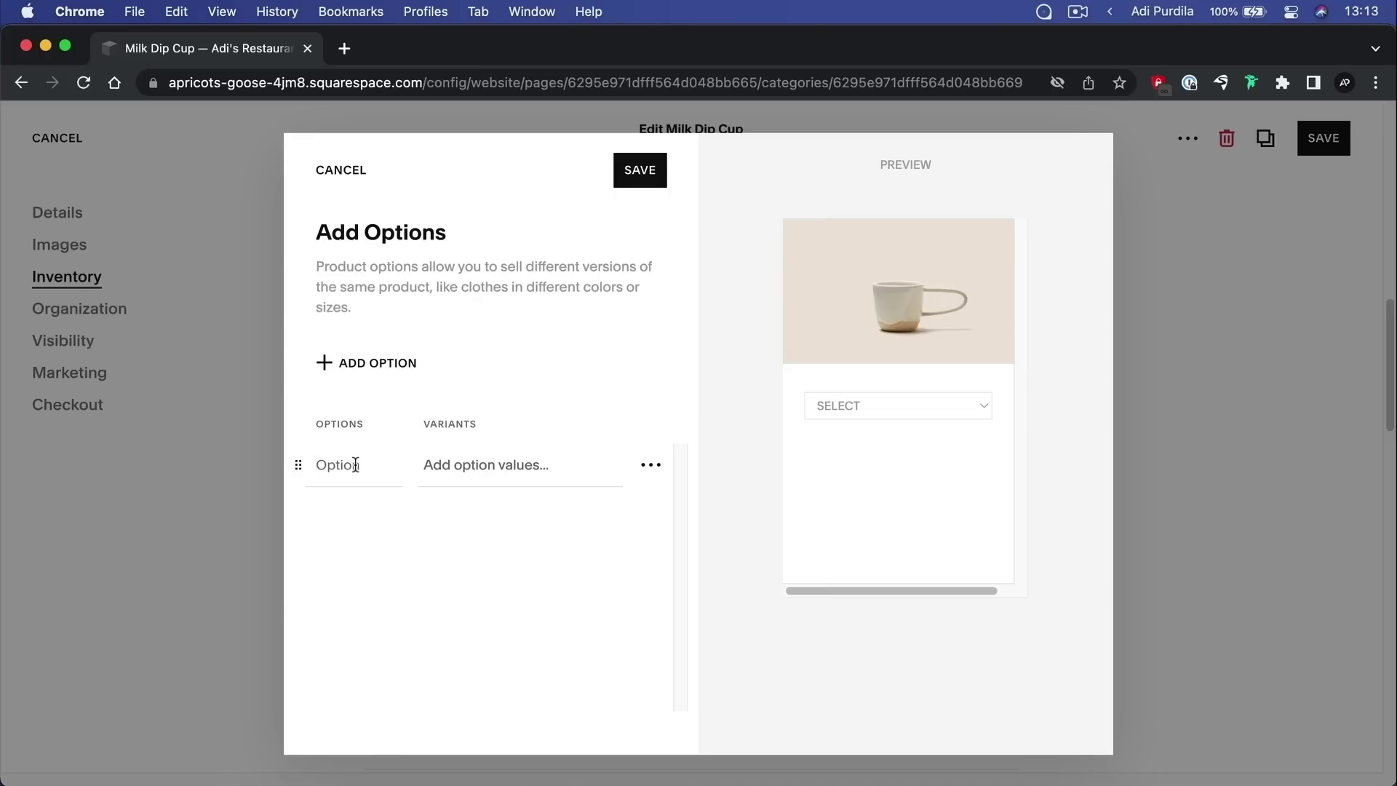
type("Handle size")
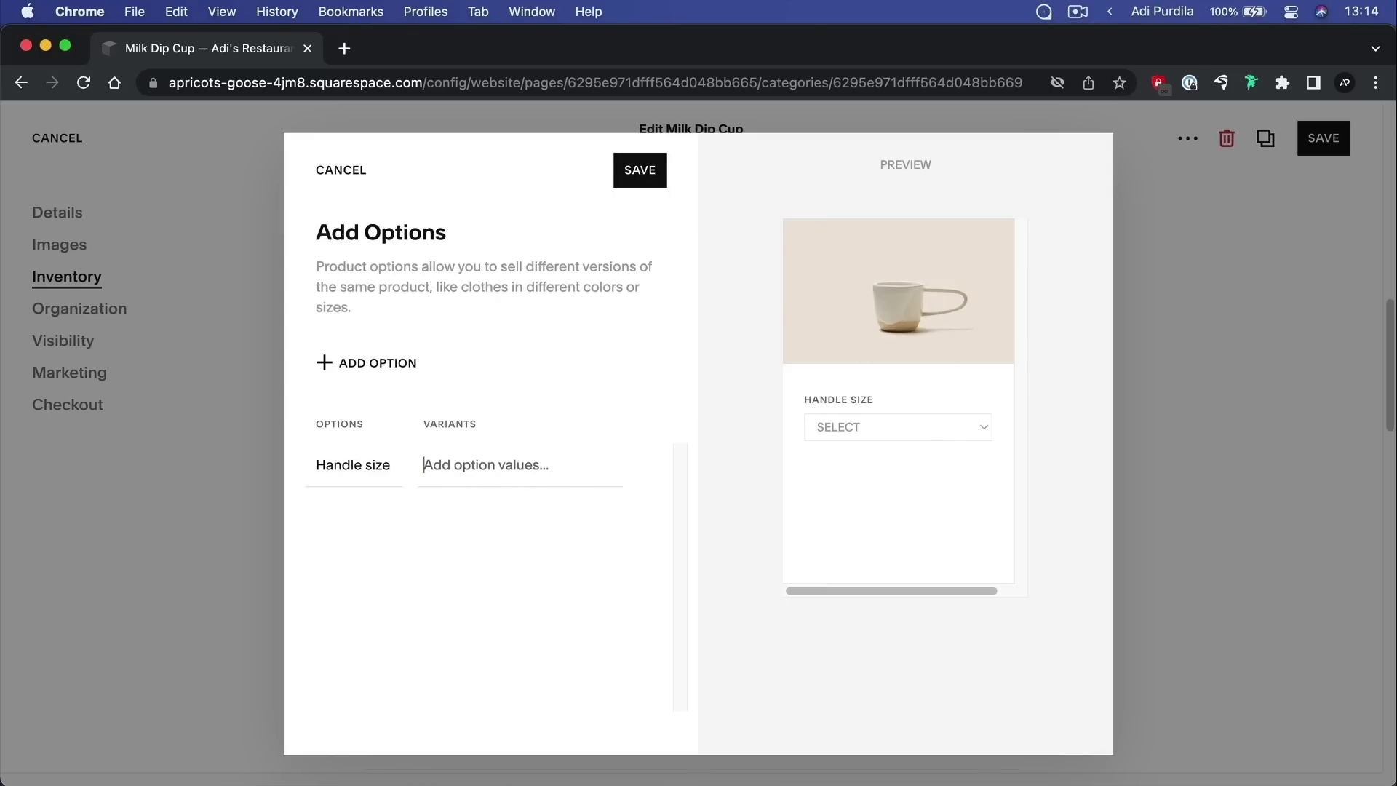
Give Handle size the values Large, Medium and Small, check the list, and save
key("Tab")
type("Large")
left_click(520, 535)
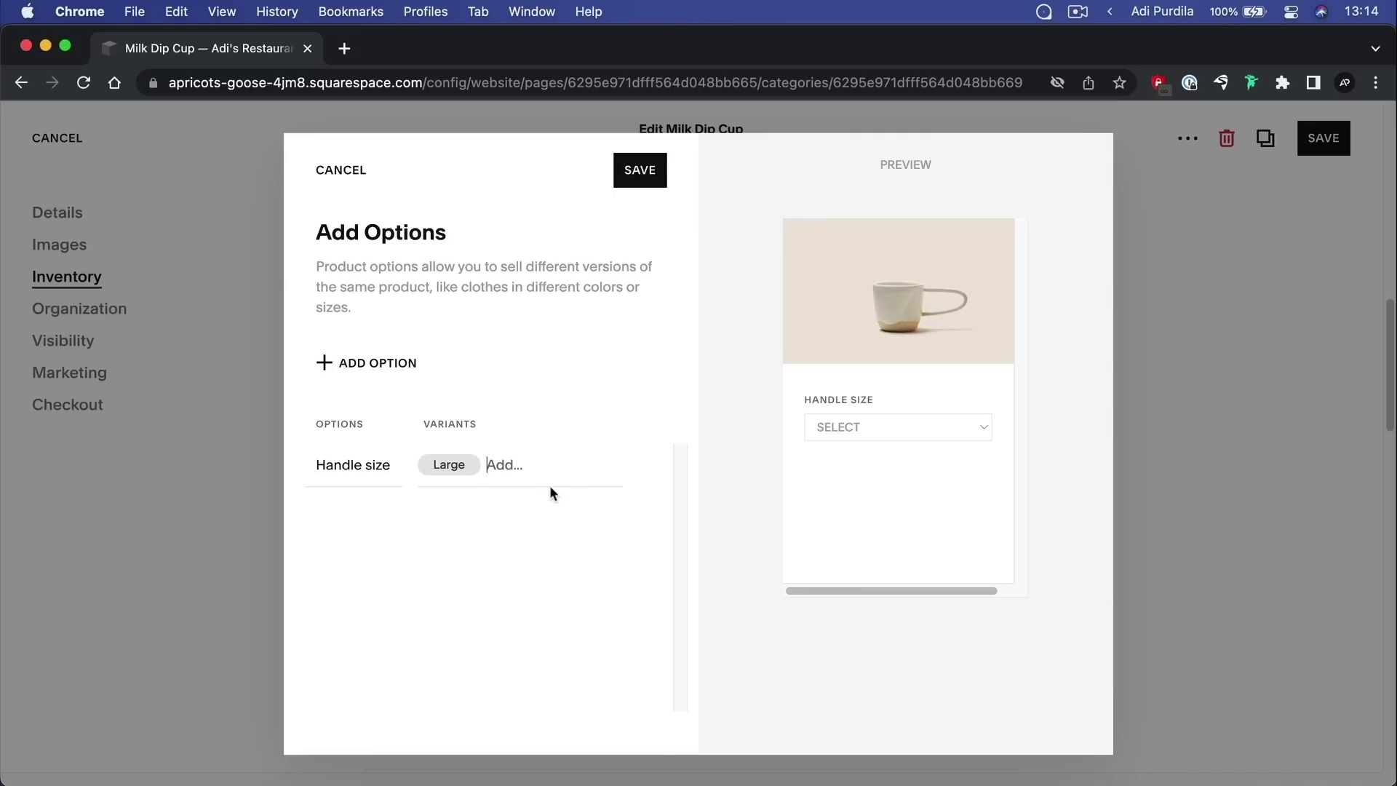
type("Medium")
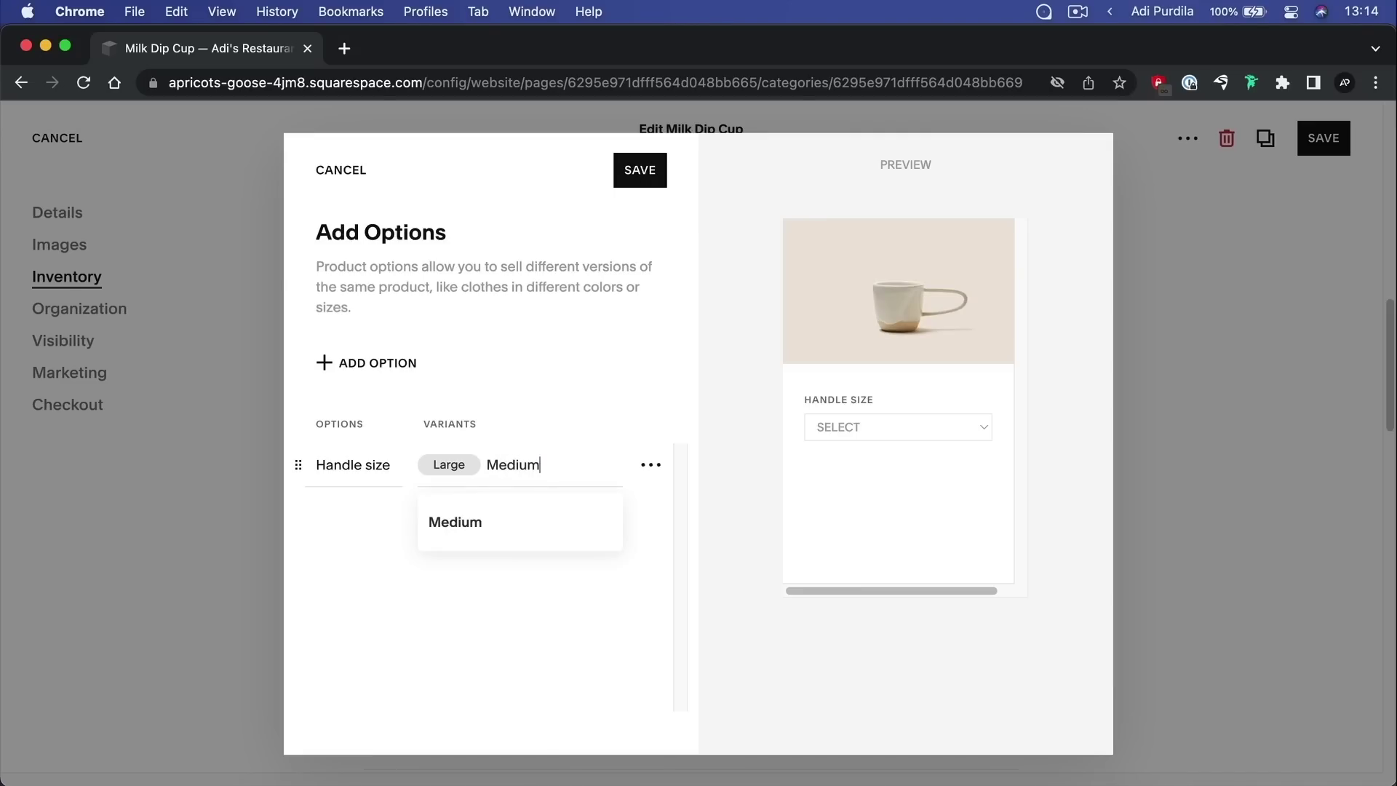
left_click(561, 542)
type("Small")
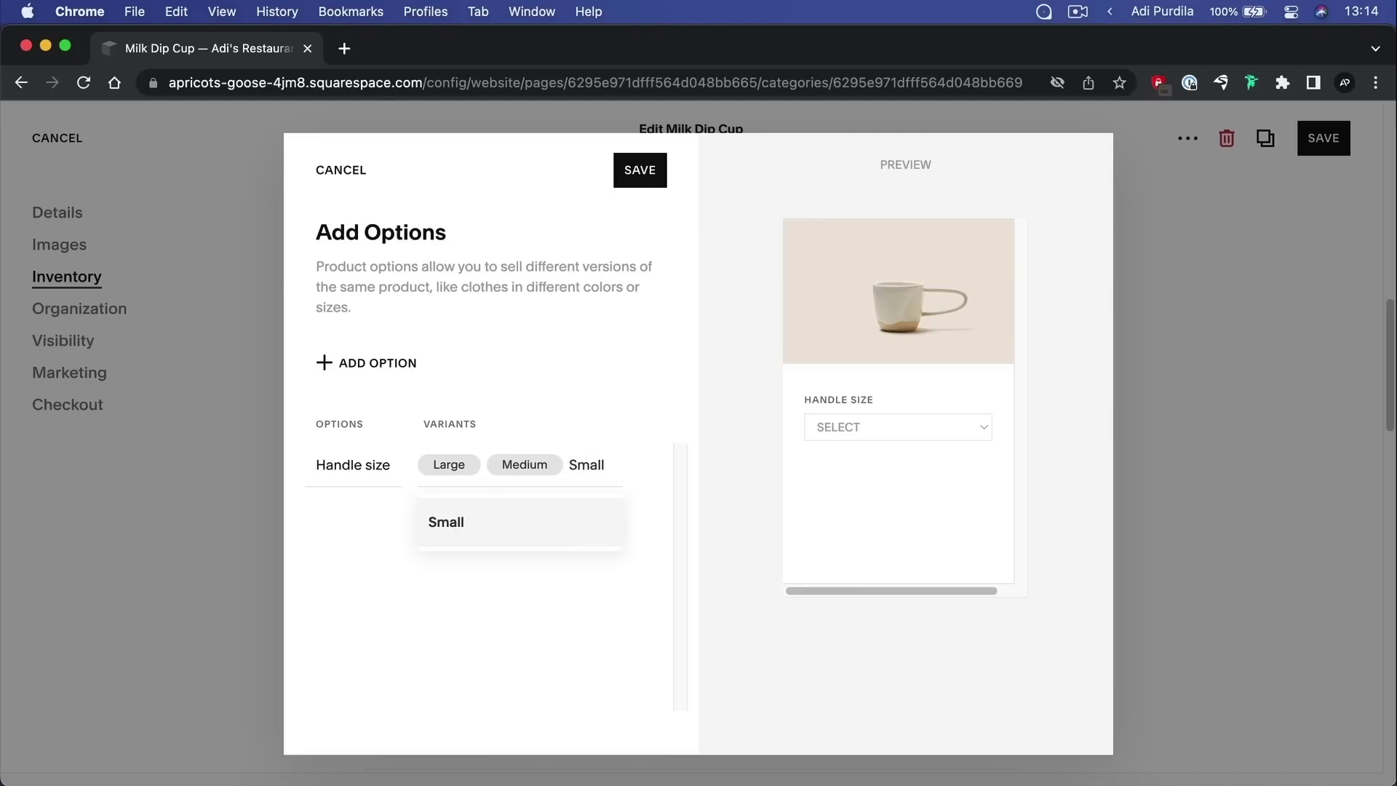
left_click(575, 524)
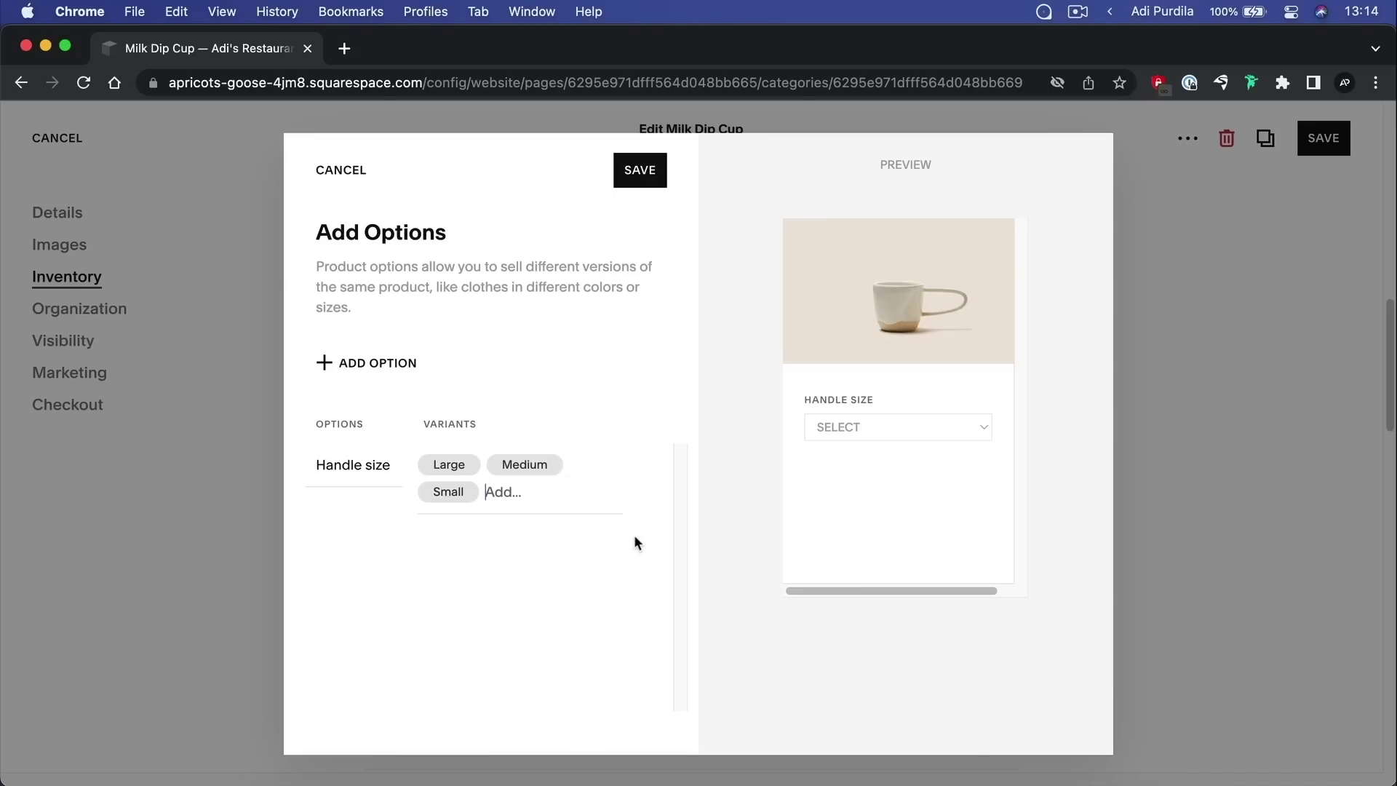
left_click(900, 435)
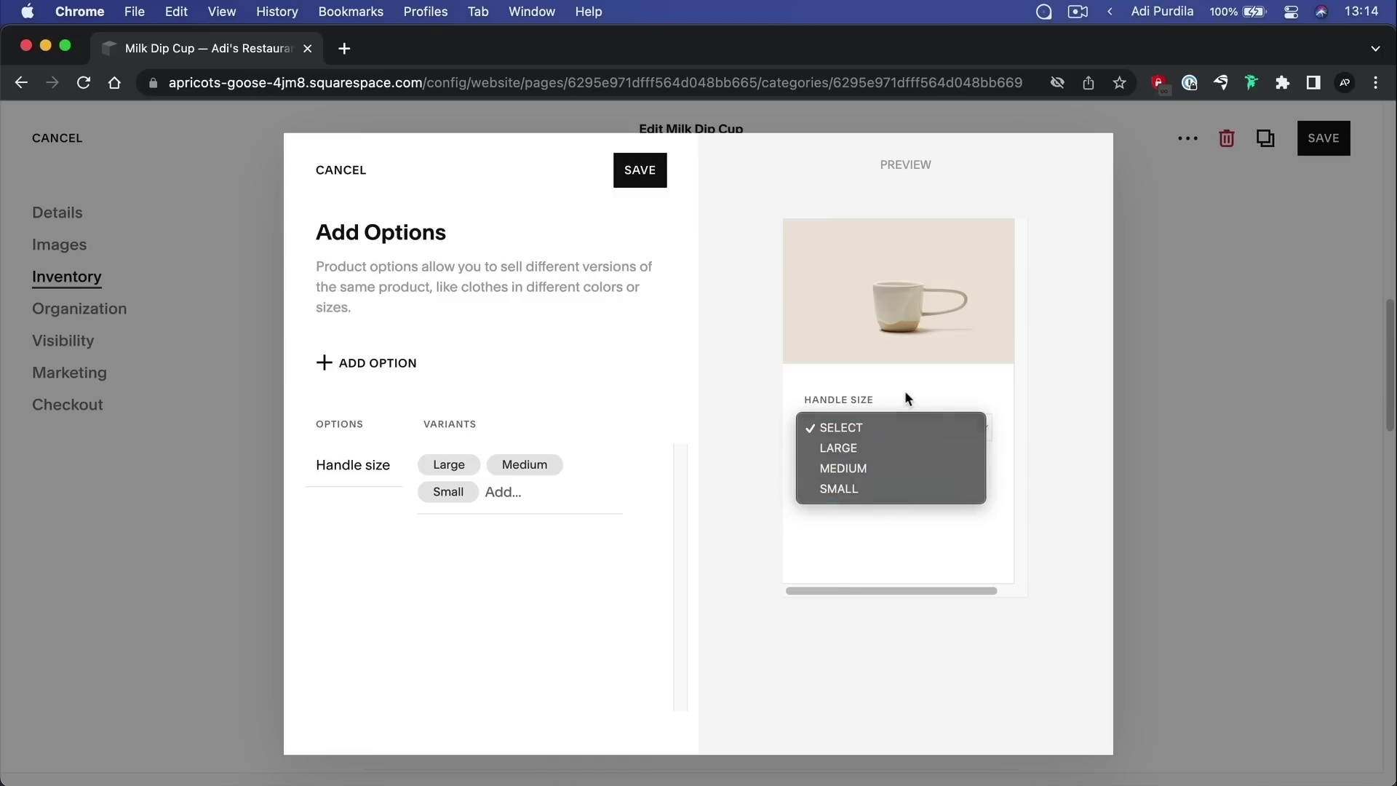
left_click(904, 396)
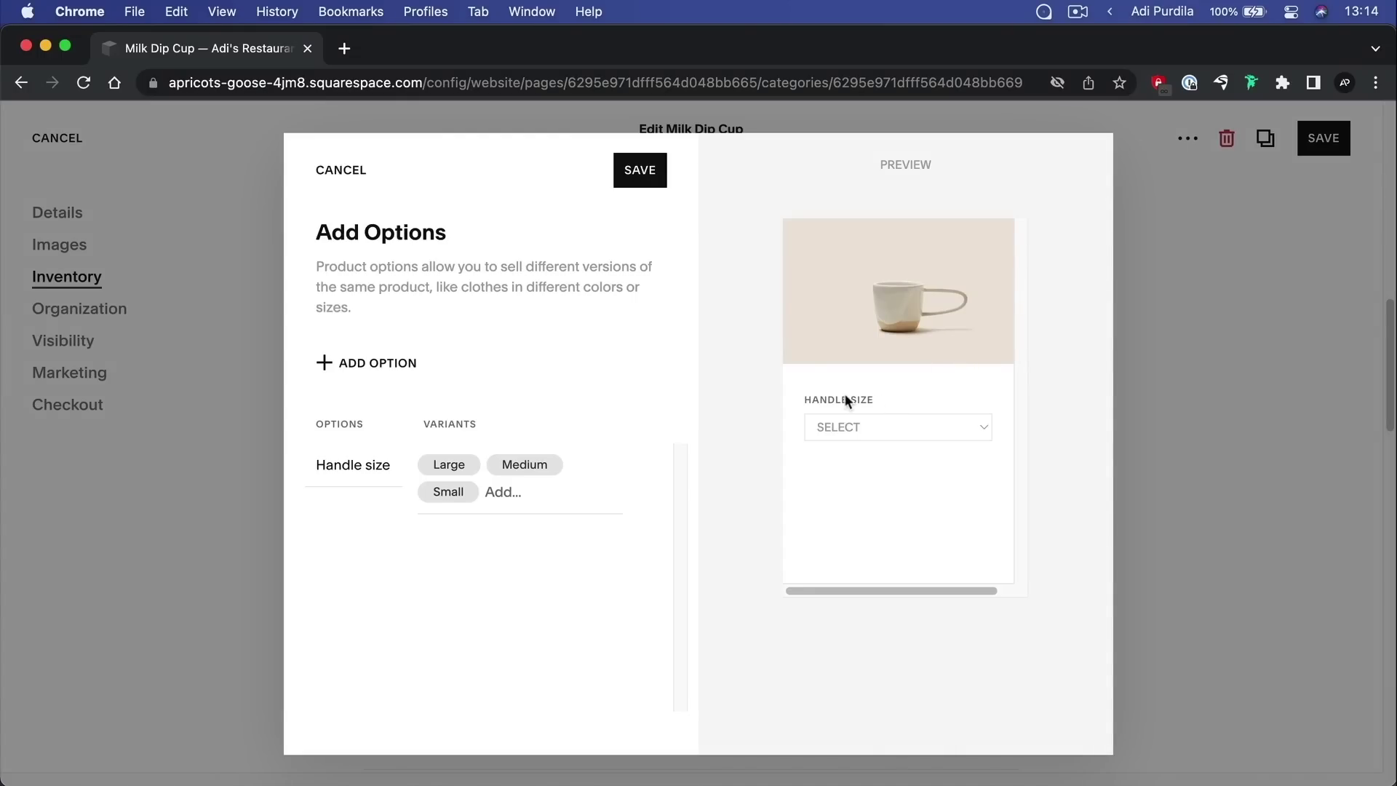
left_click(640, 171)
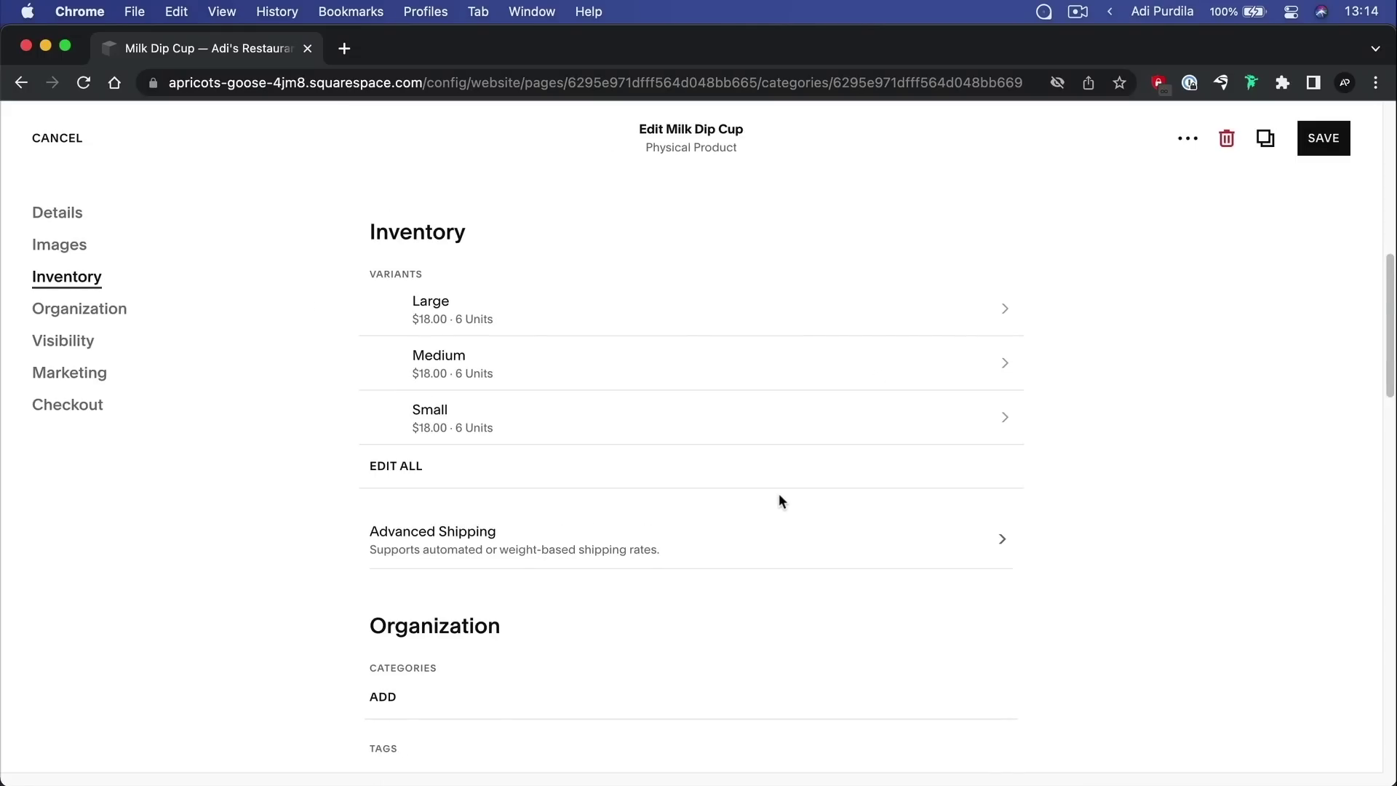
scroll(775, 452, "down", 5)
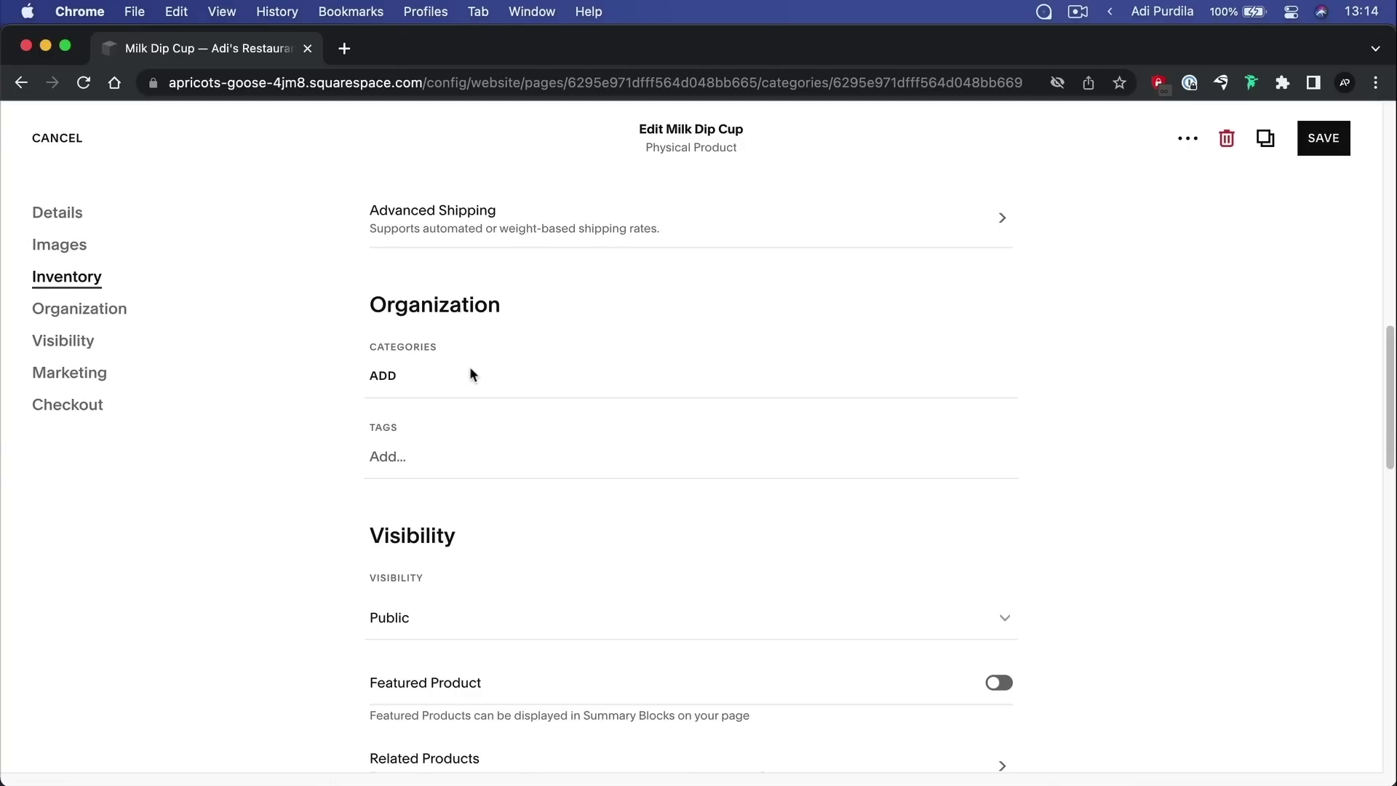
left_click(402, 458)
scroll(500, 415, "down", 5)
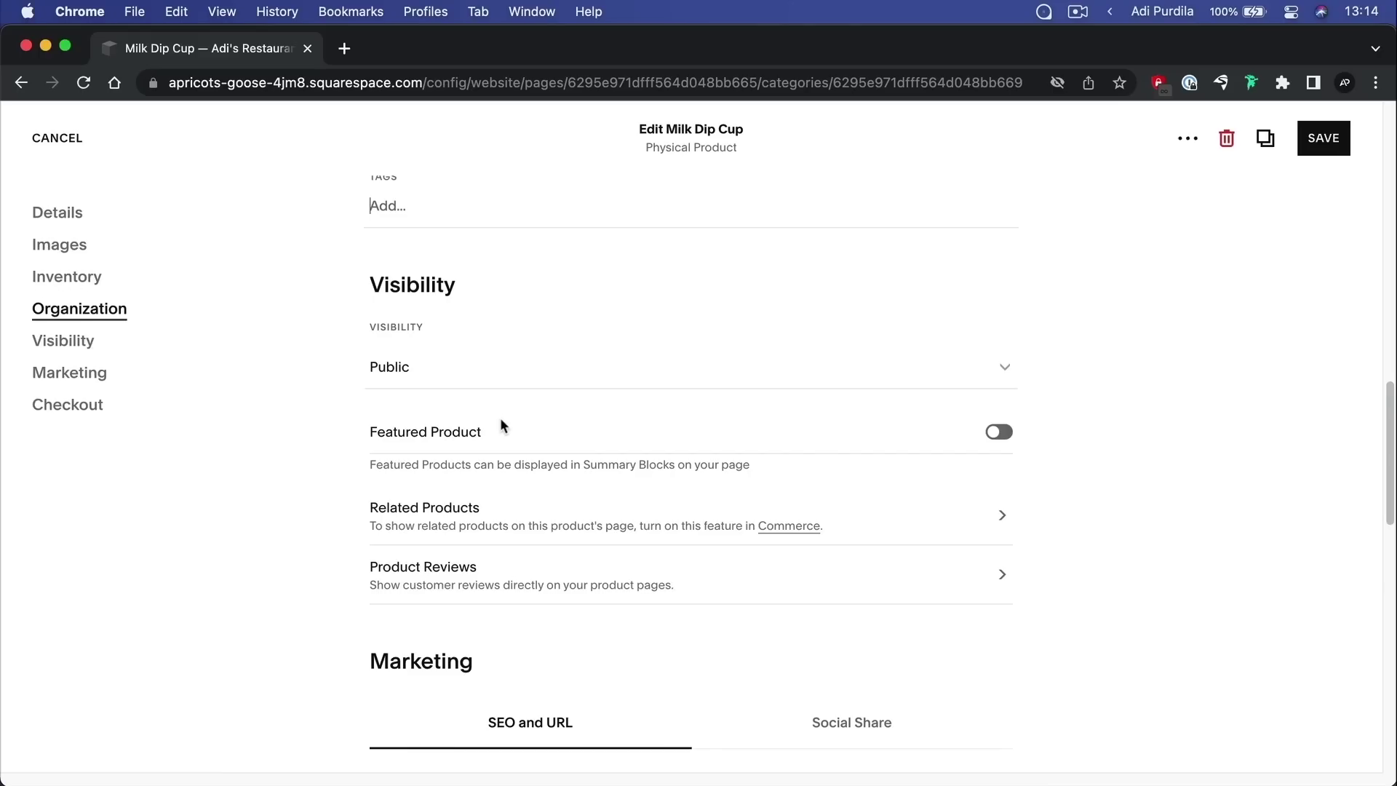
left_click(1002, 366)
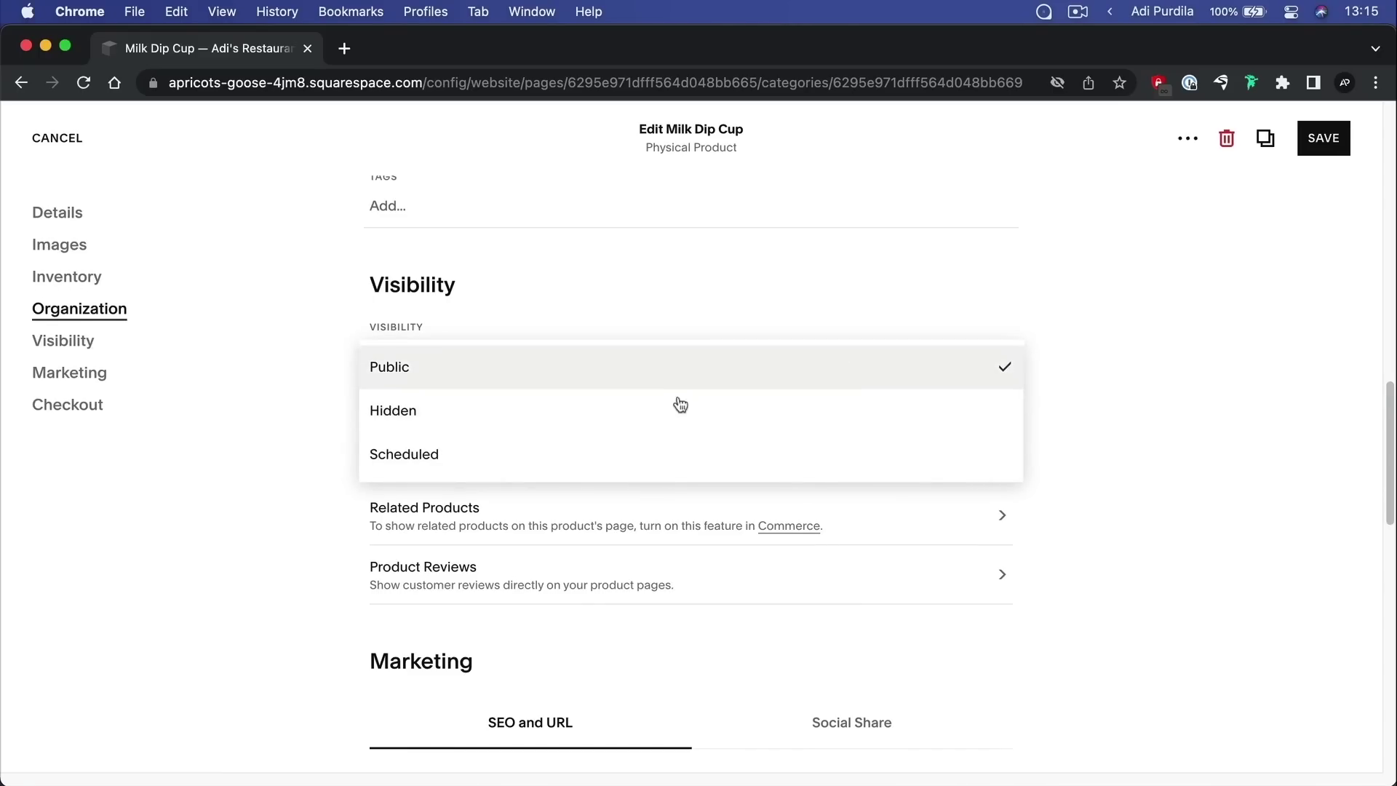
left_click(634, 412)
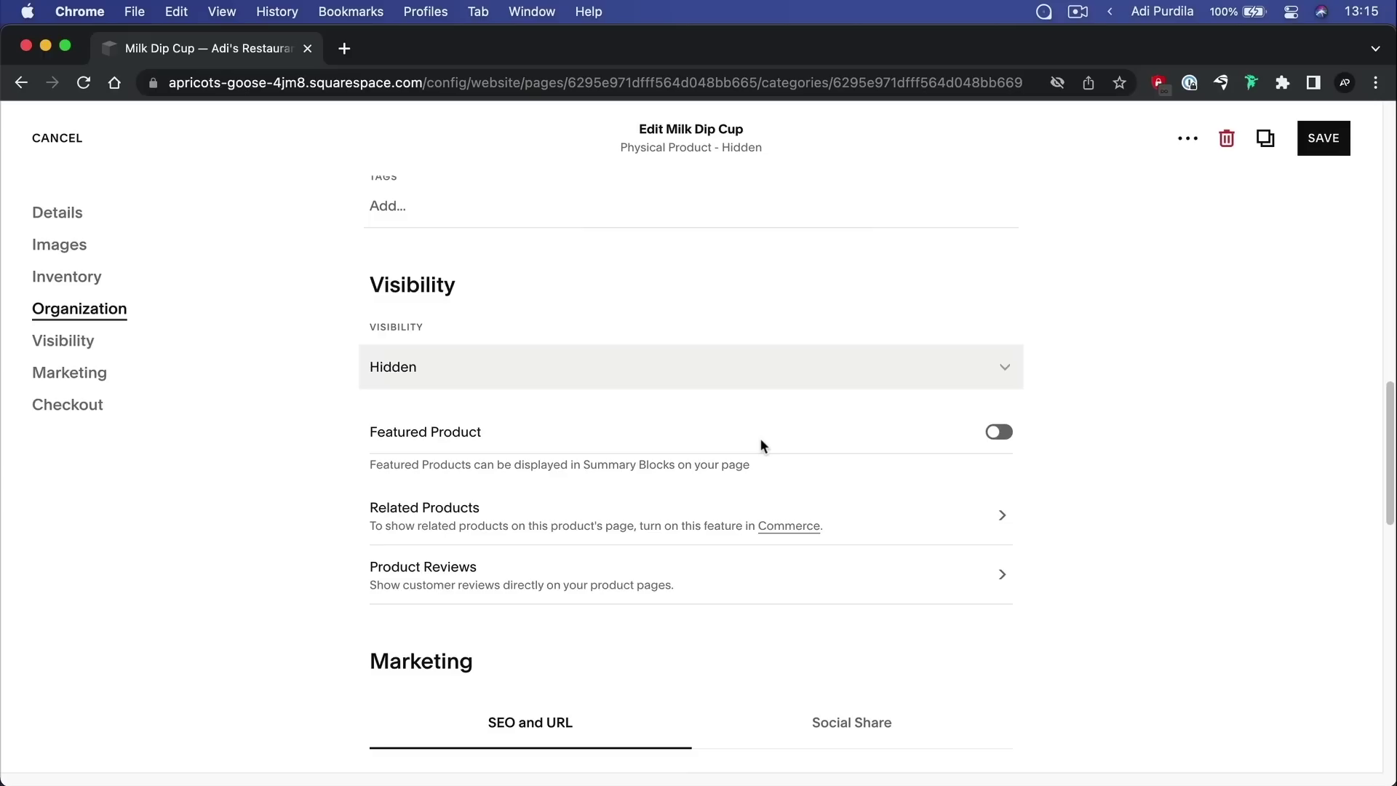
left_click(809, 376)
left_click(610, 327)
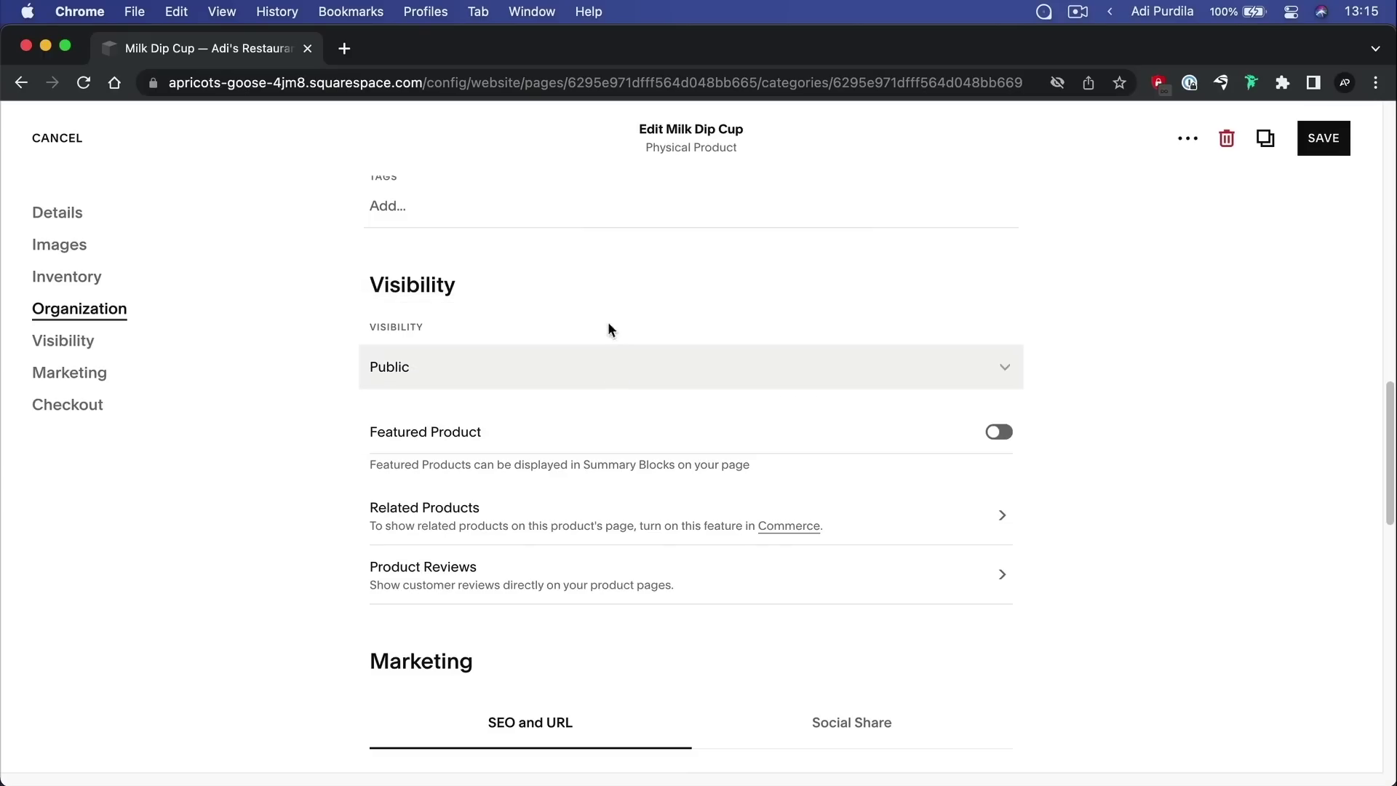
left_click(662, 375)
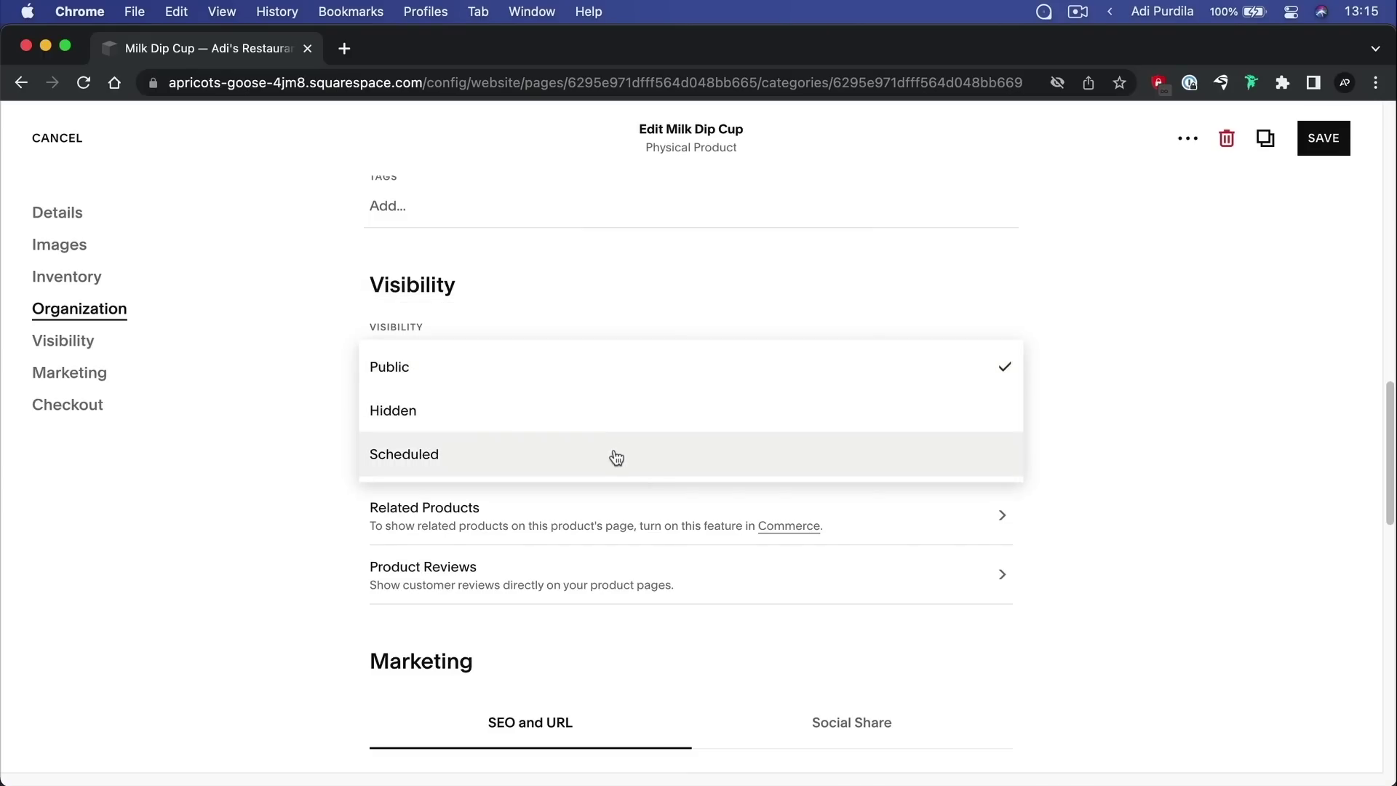
left_click(1163, 411)
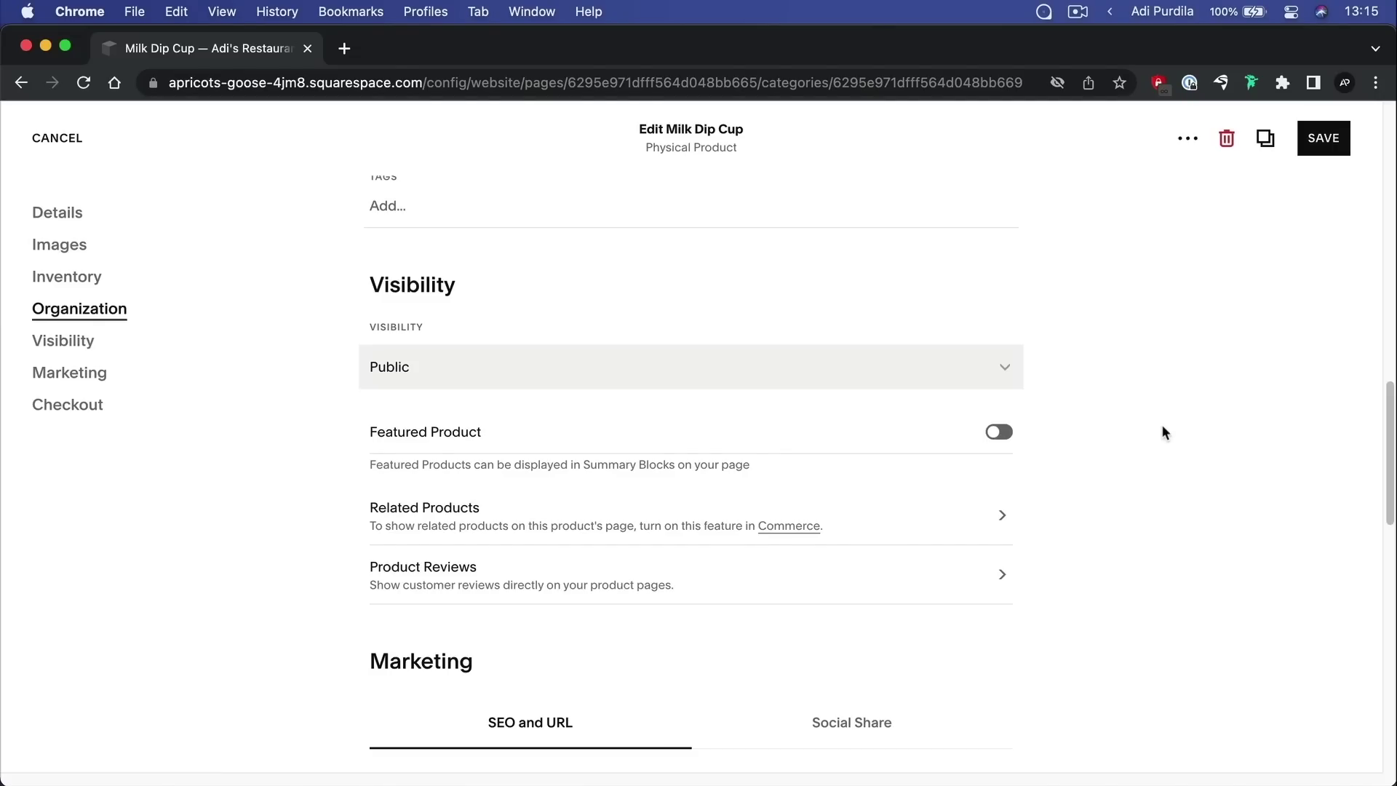
scroll(1163, 426, "down", 5)
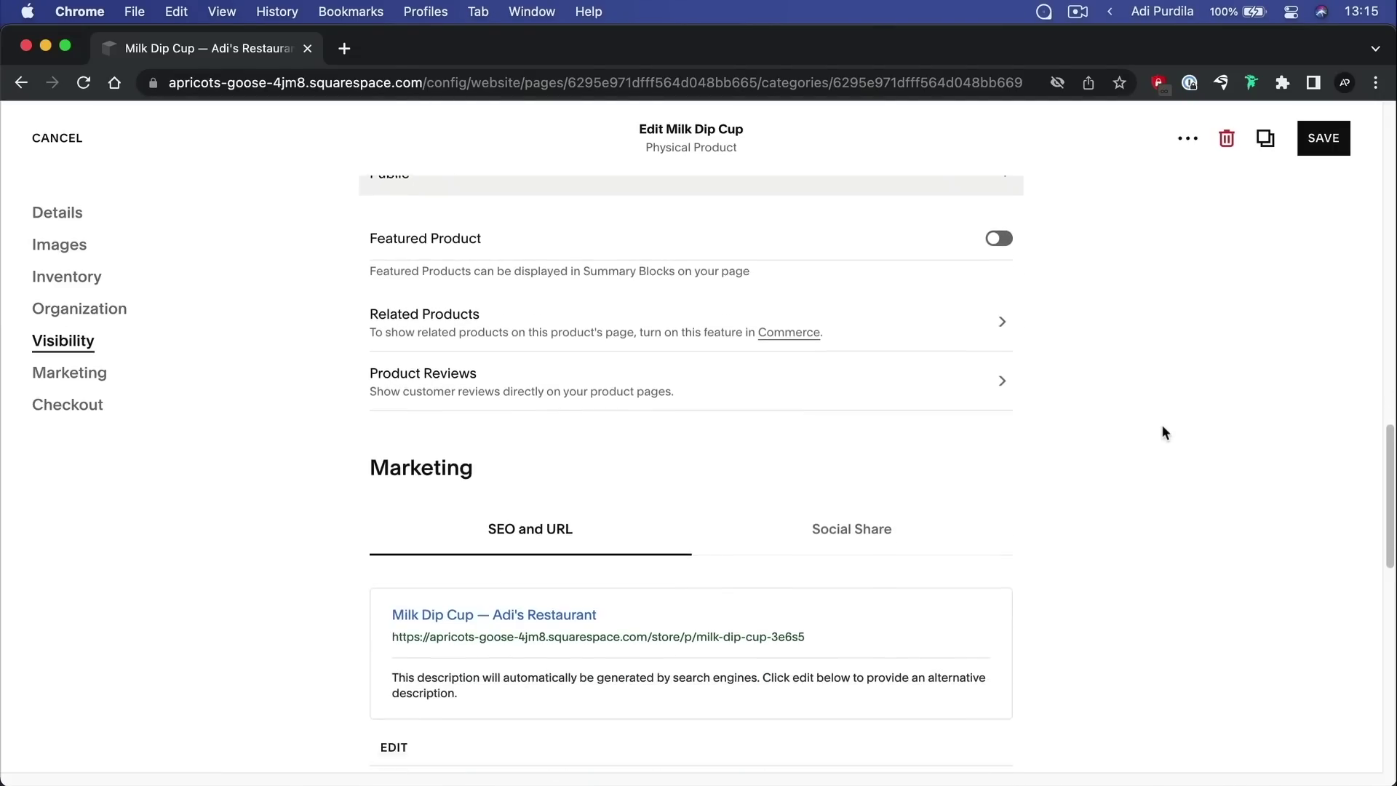
scroll(1163, 431, "down", 5)
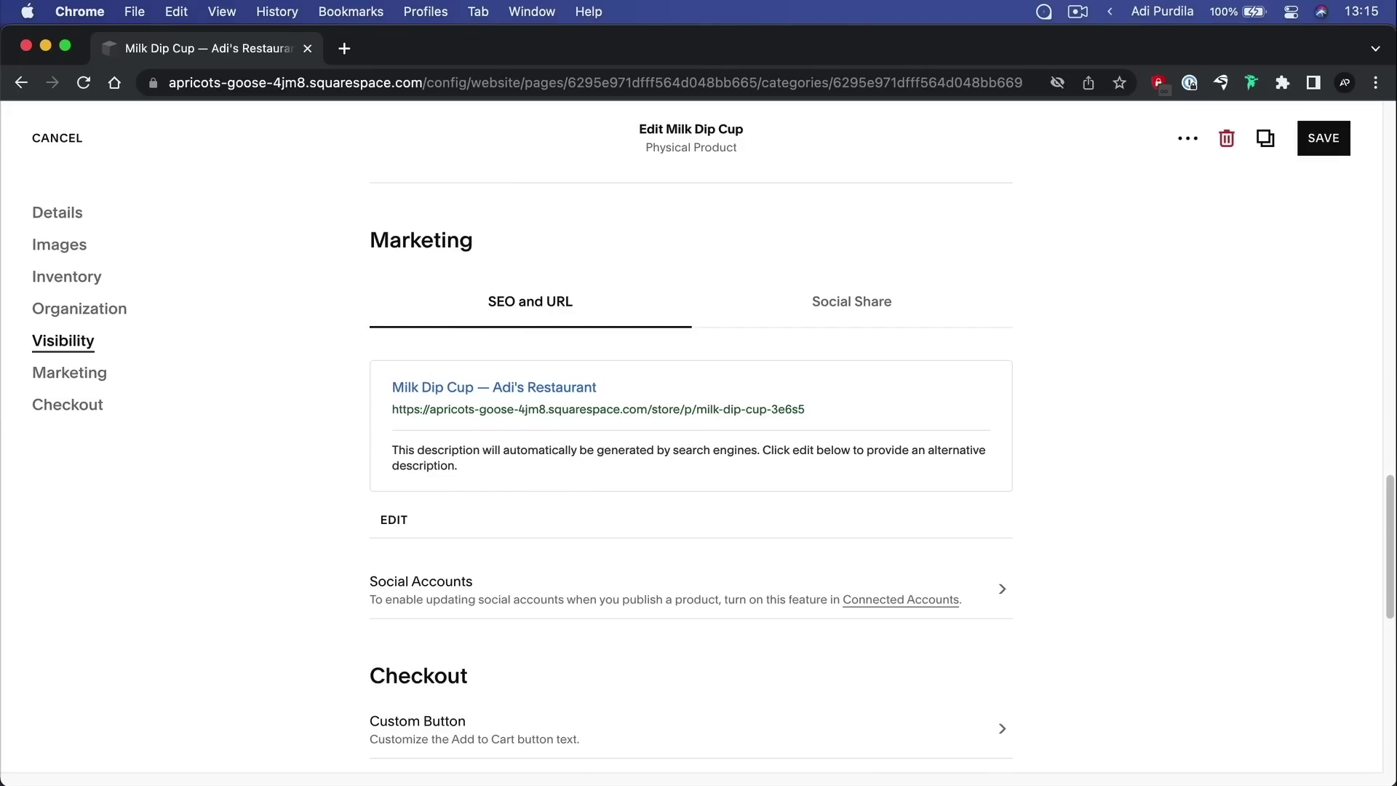
Check the social share and search previews, then bring up Checkout's Custom Button label options
left_click(839, 315)
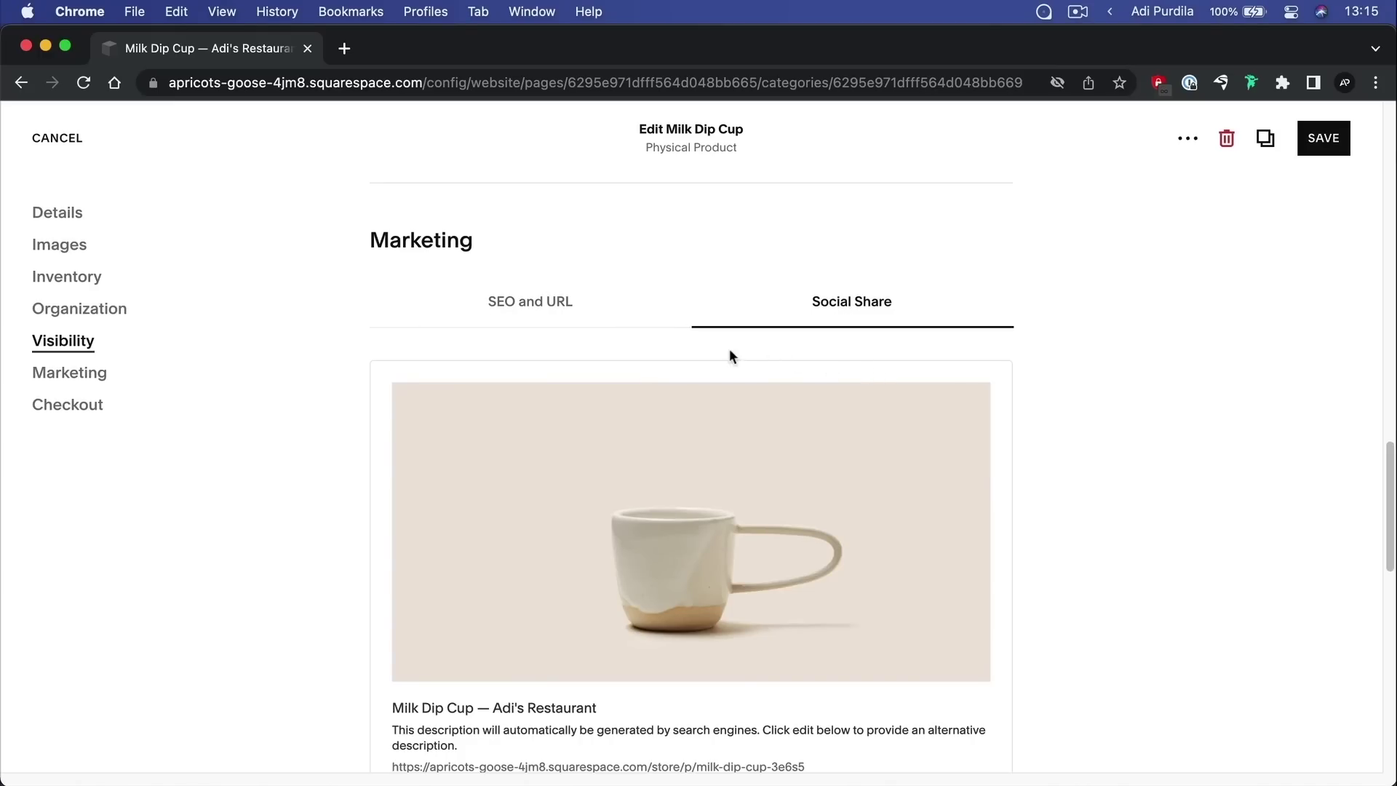
left_click(561, 302)
scroll(677, 330, "down", 3)
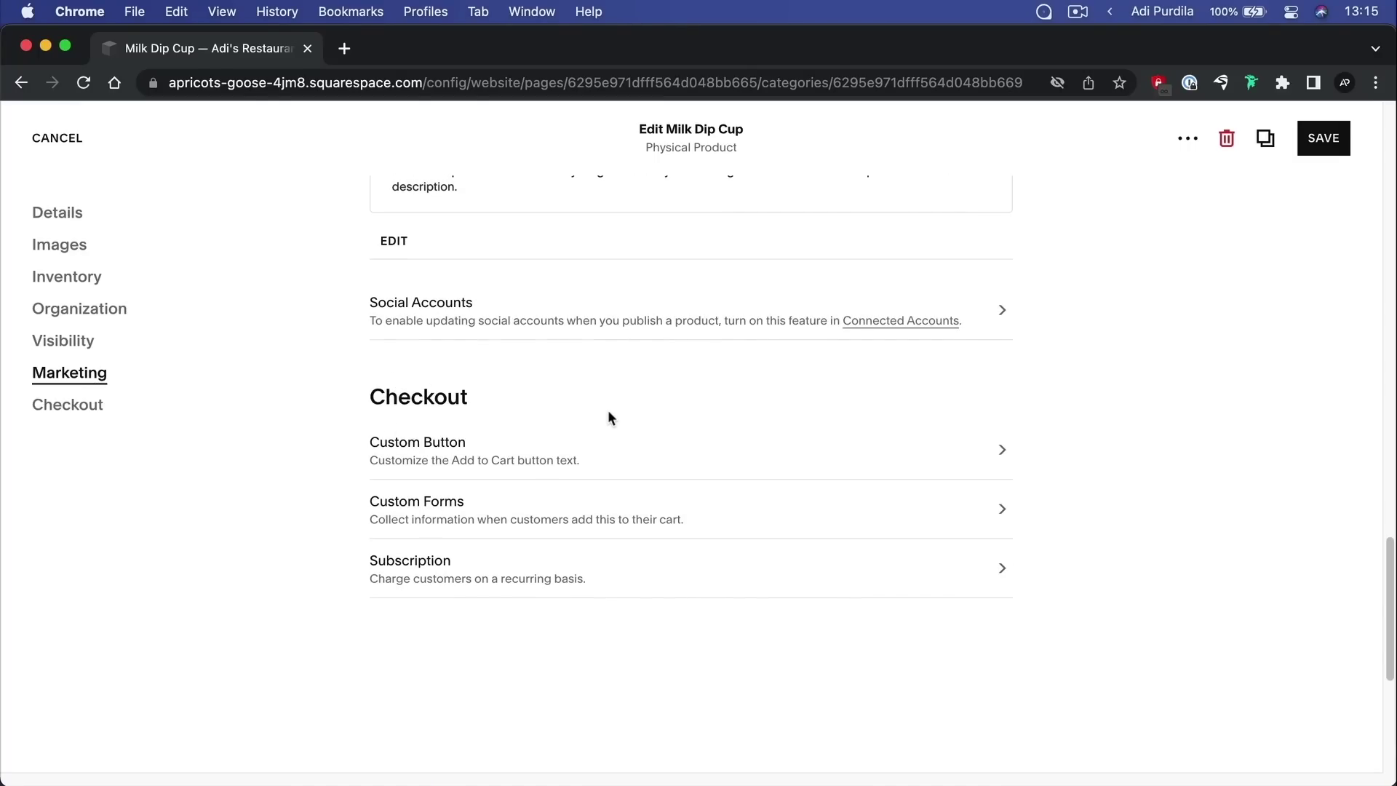
left_click(611, 450)
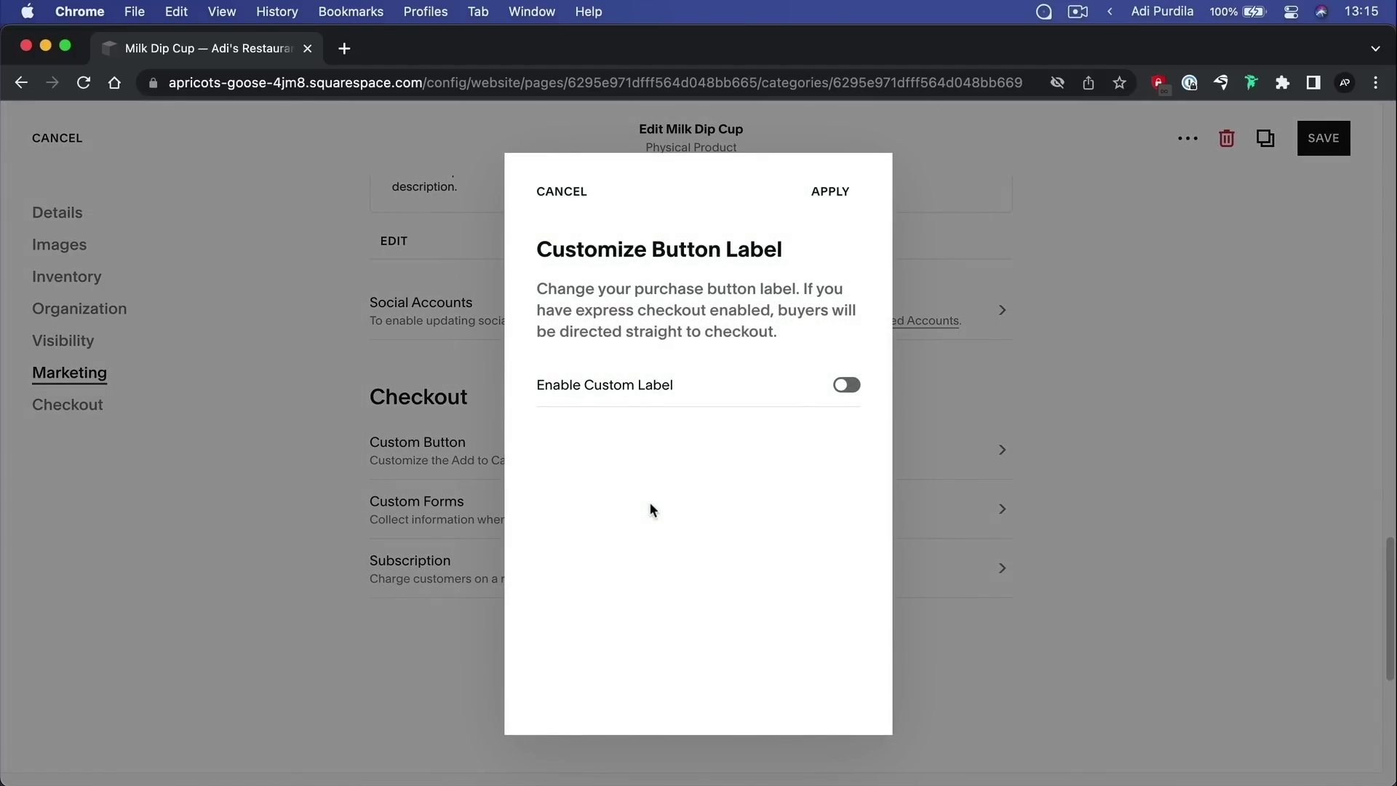
Enable a custom Milk Dip Cup button label reading 'Hello Product' and save the product
left_click(847, 385)
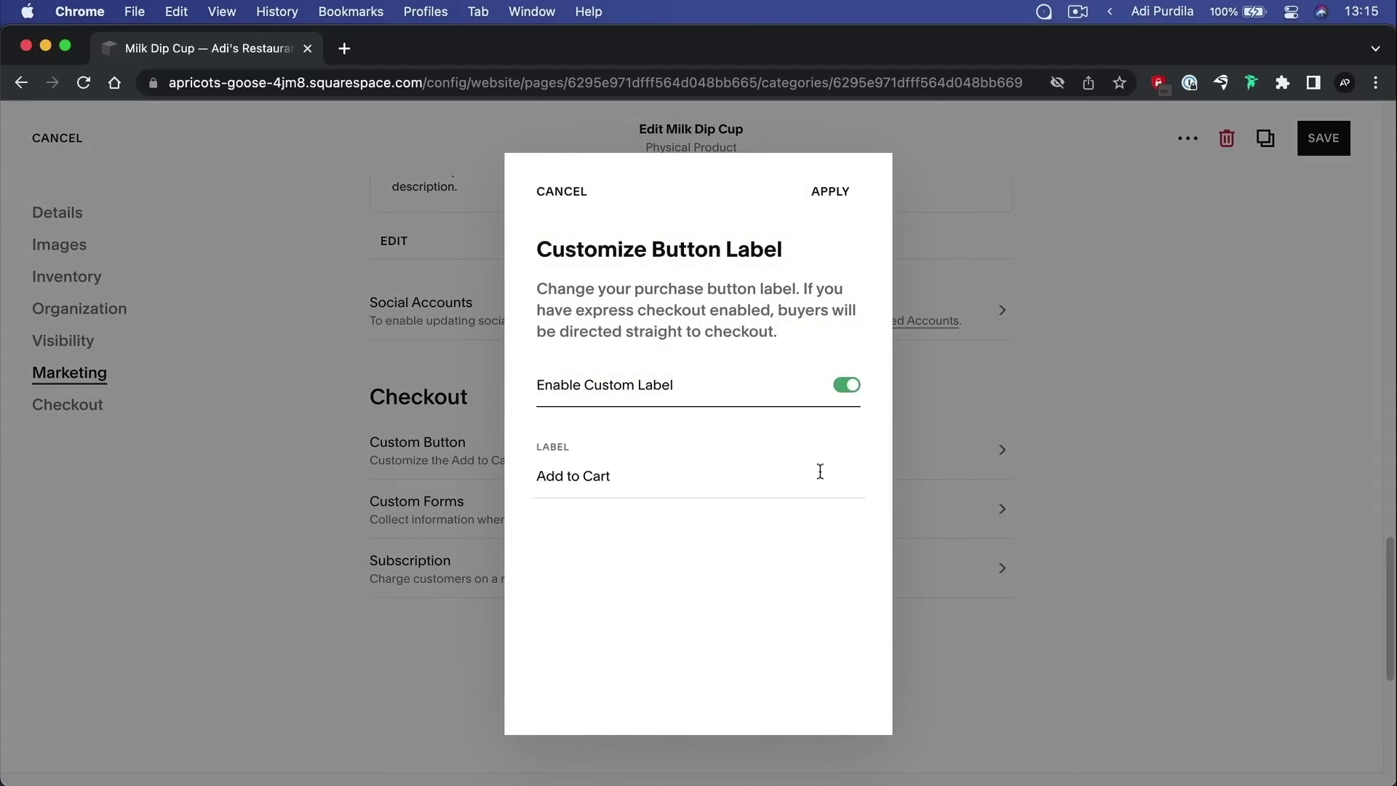
left_click(705, 498)
key("super+a")
type("Hello ")
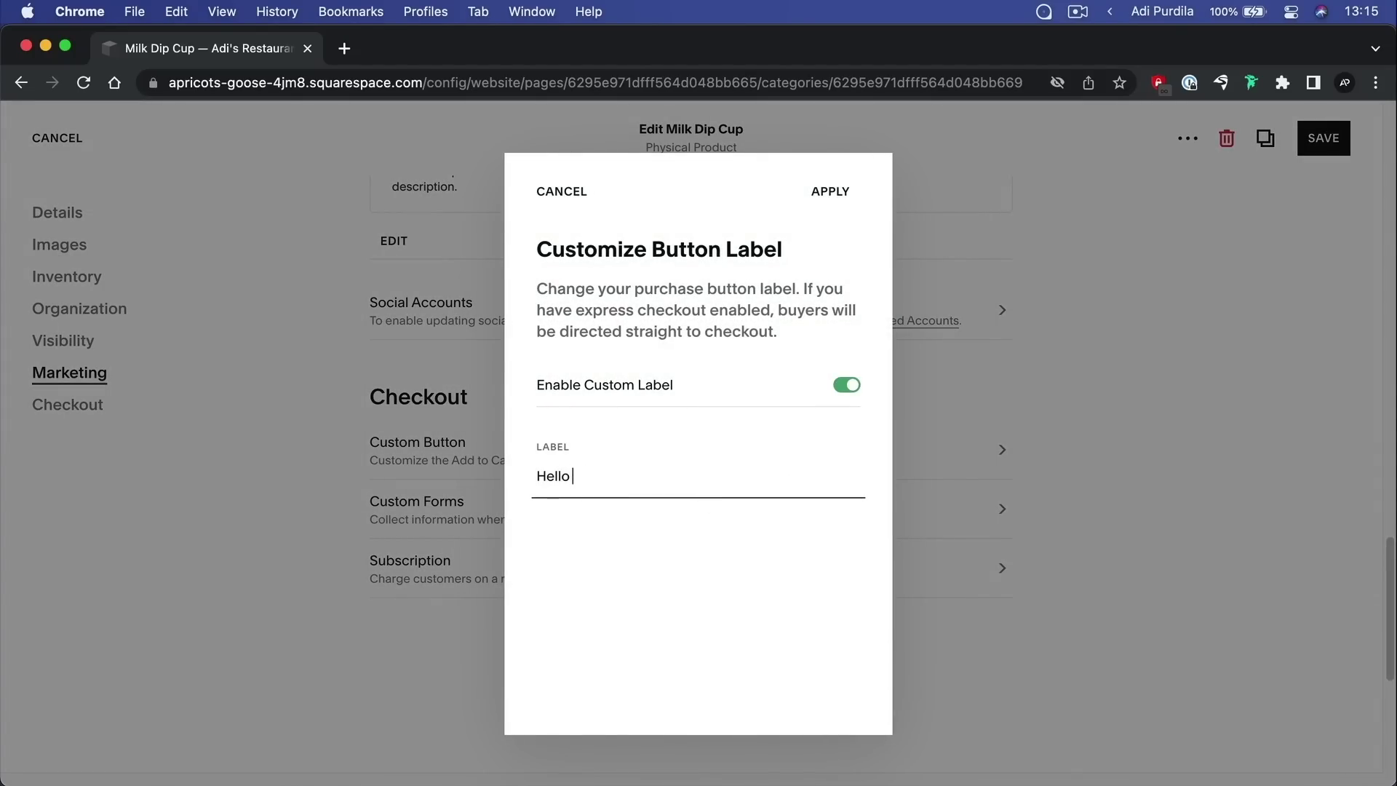
type("Product")
left_click(831, 193)
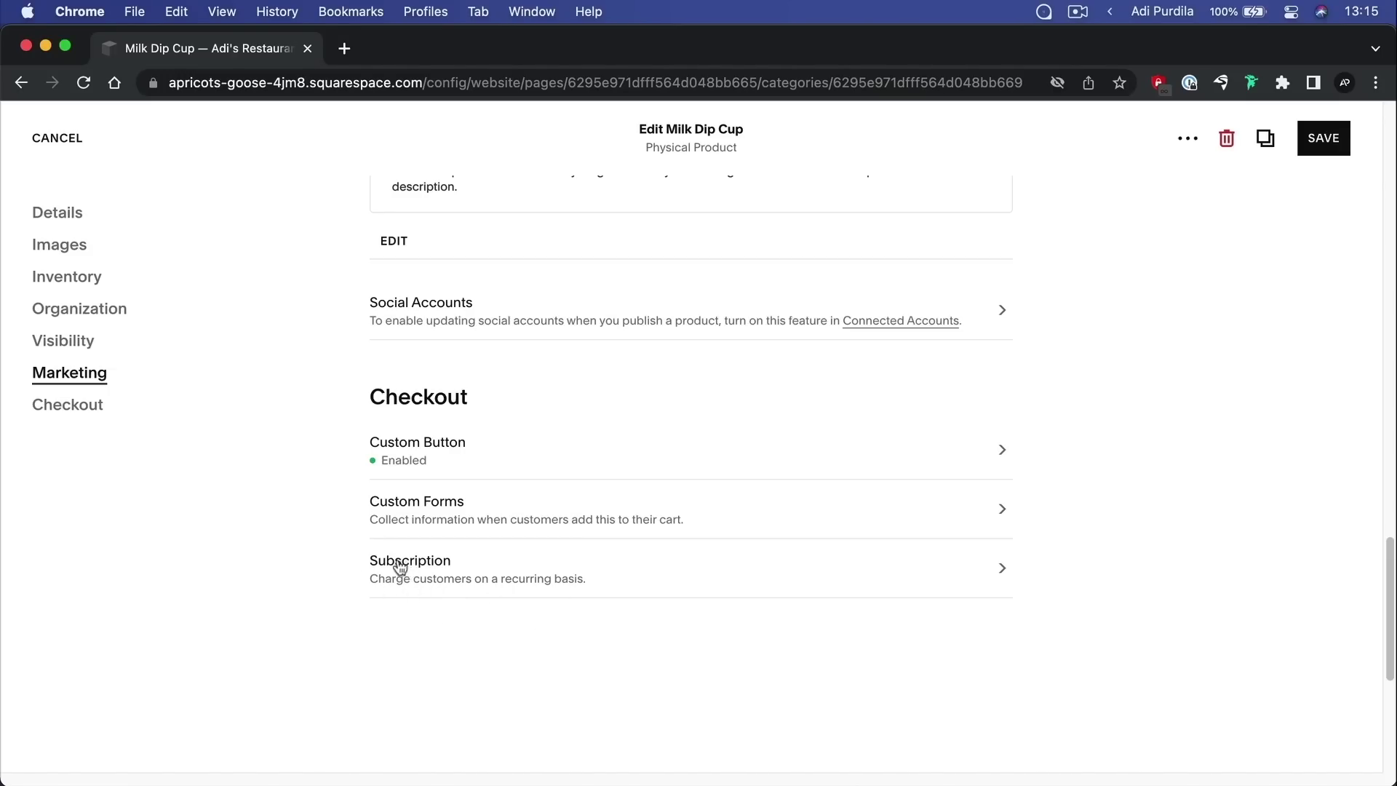
scroll(624, 577, "up", 1)
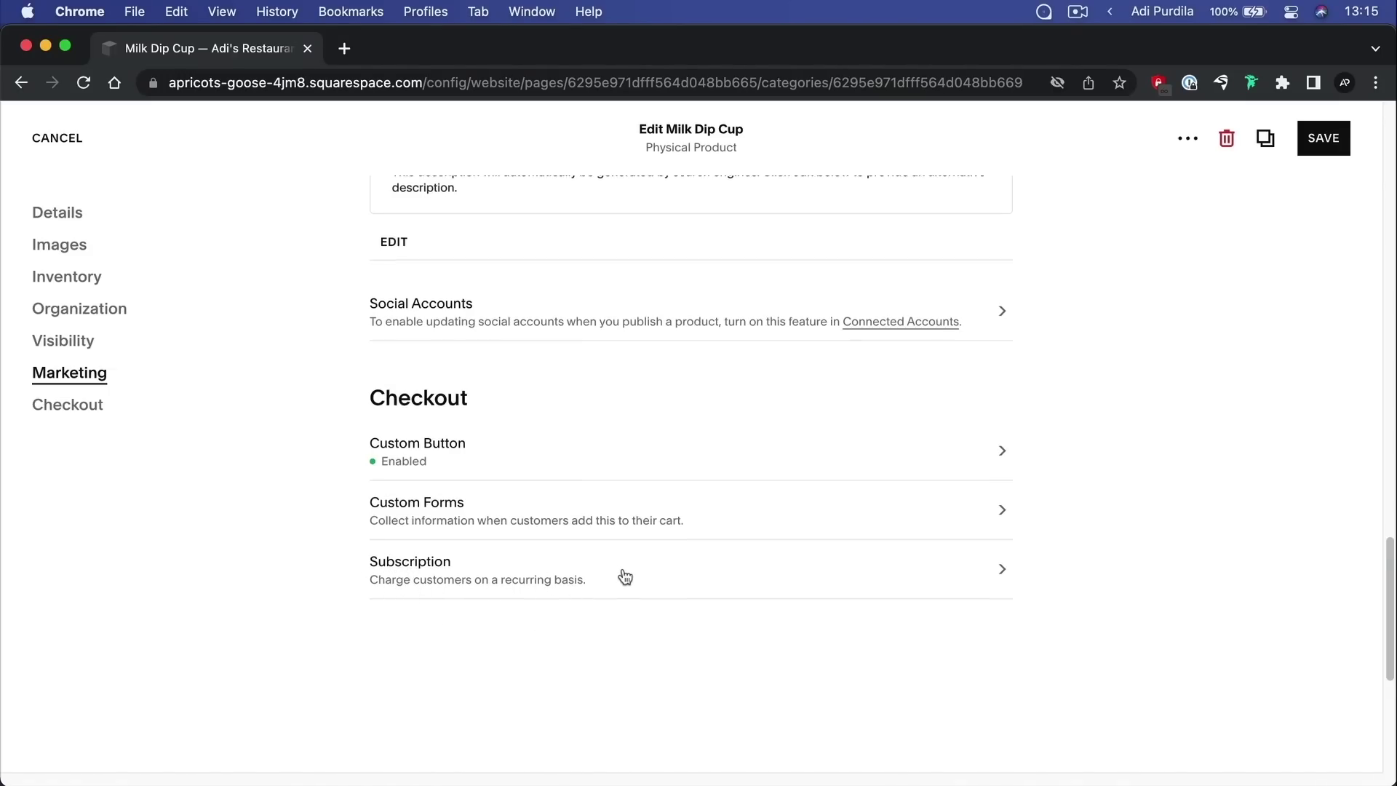
left_click(1338, 146)
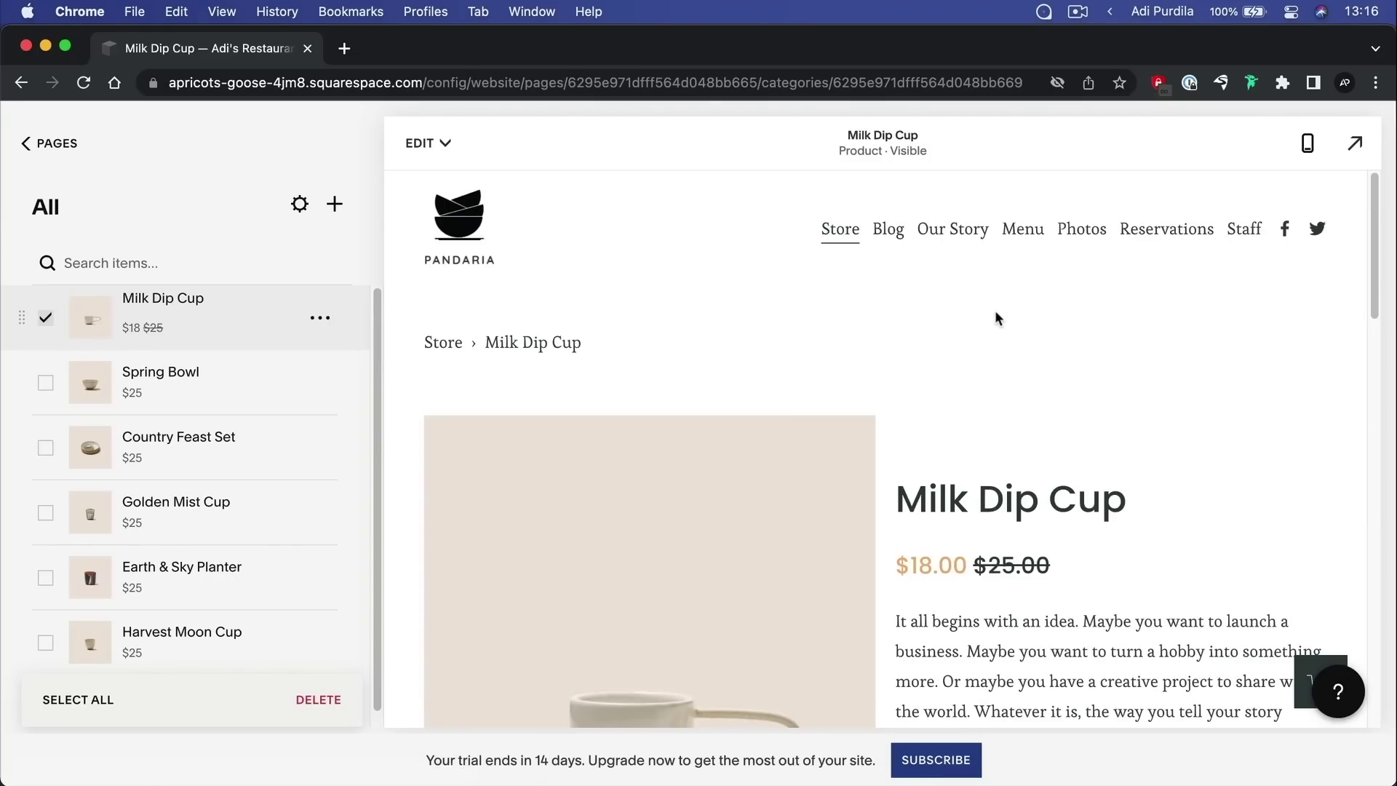
scroll(996, 316, "down", 2)
scroll(994, 310, "down", 2)
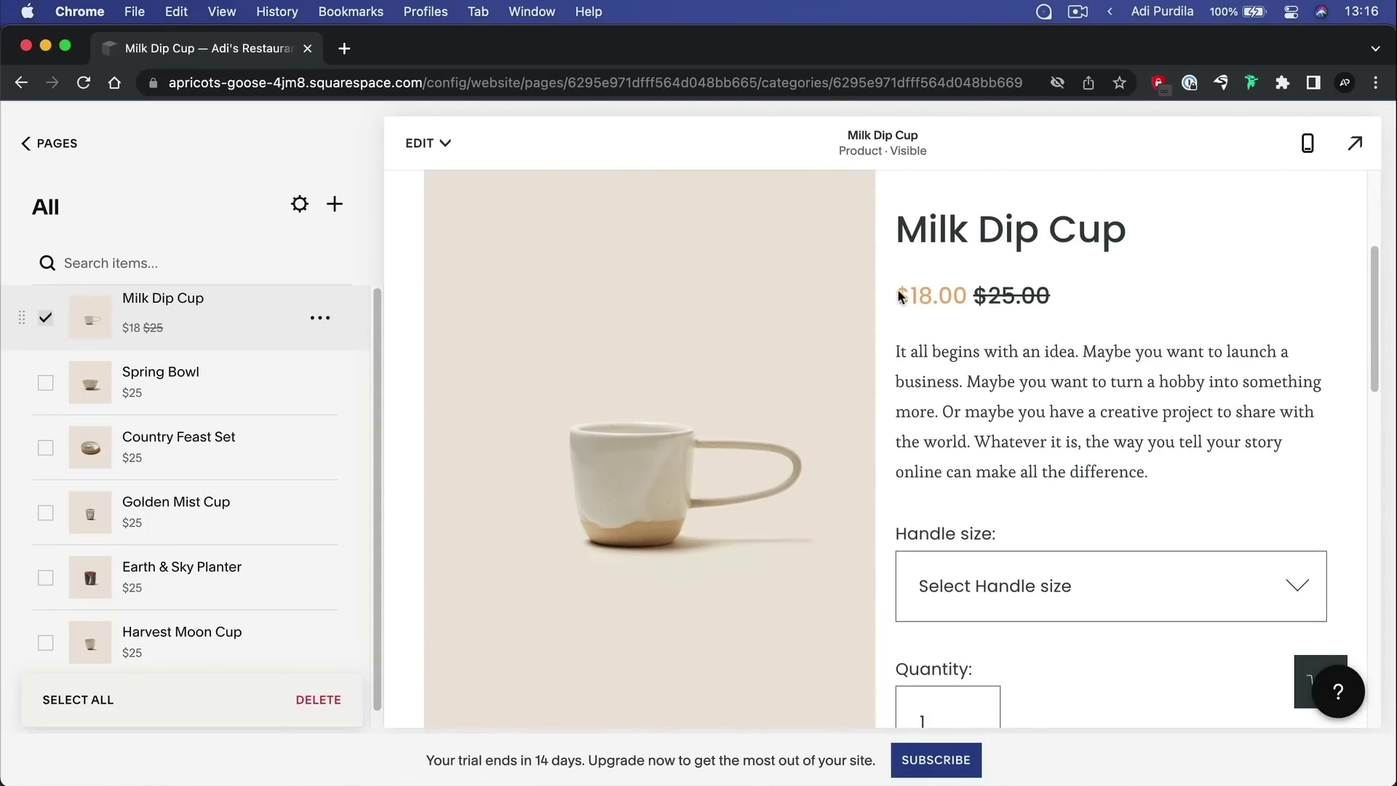
left_click_drag(909, 296, 1021, 297)
left_click(1070, 298)
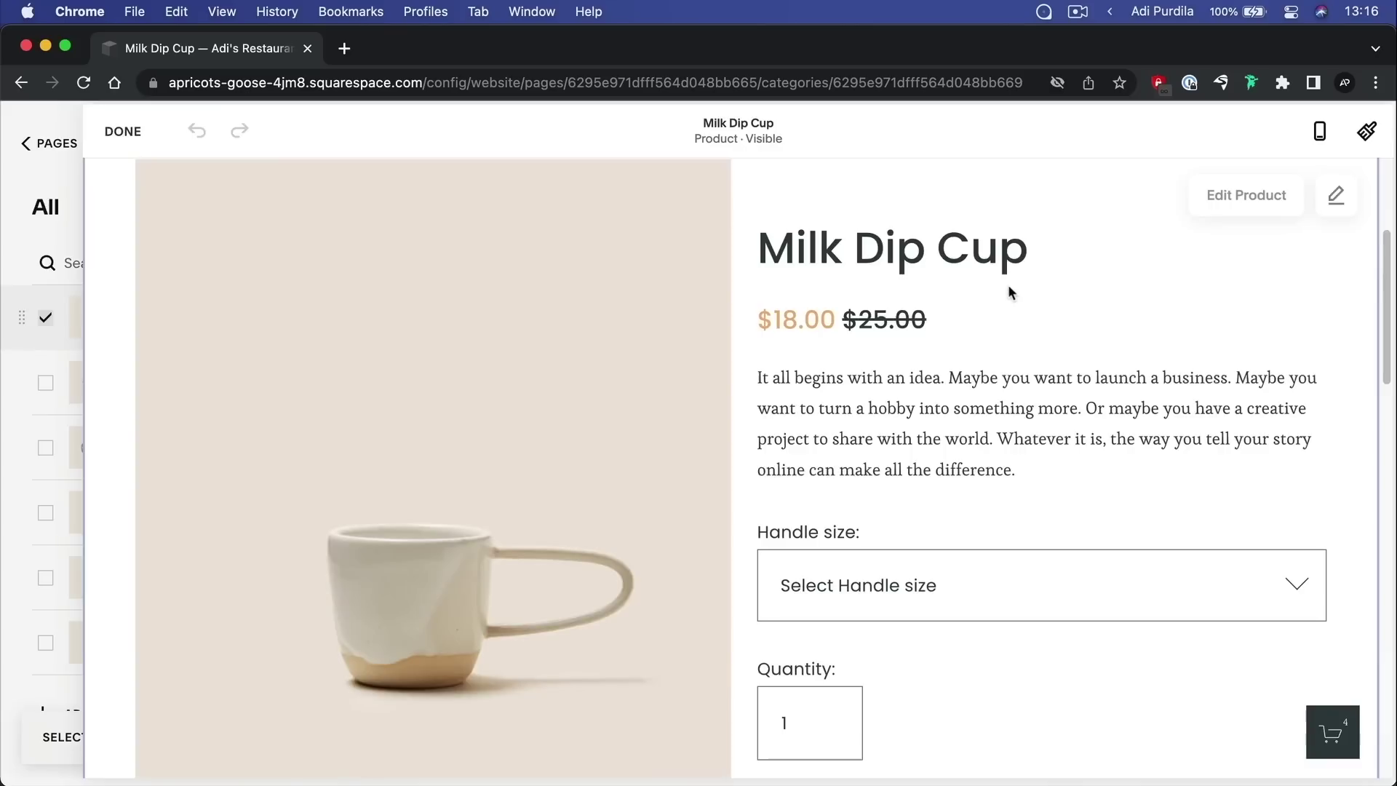
scroll(936, 300, "down", 5)
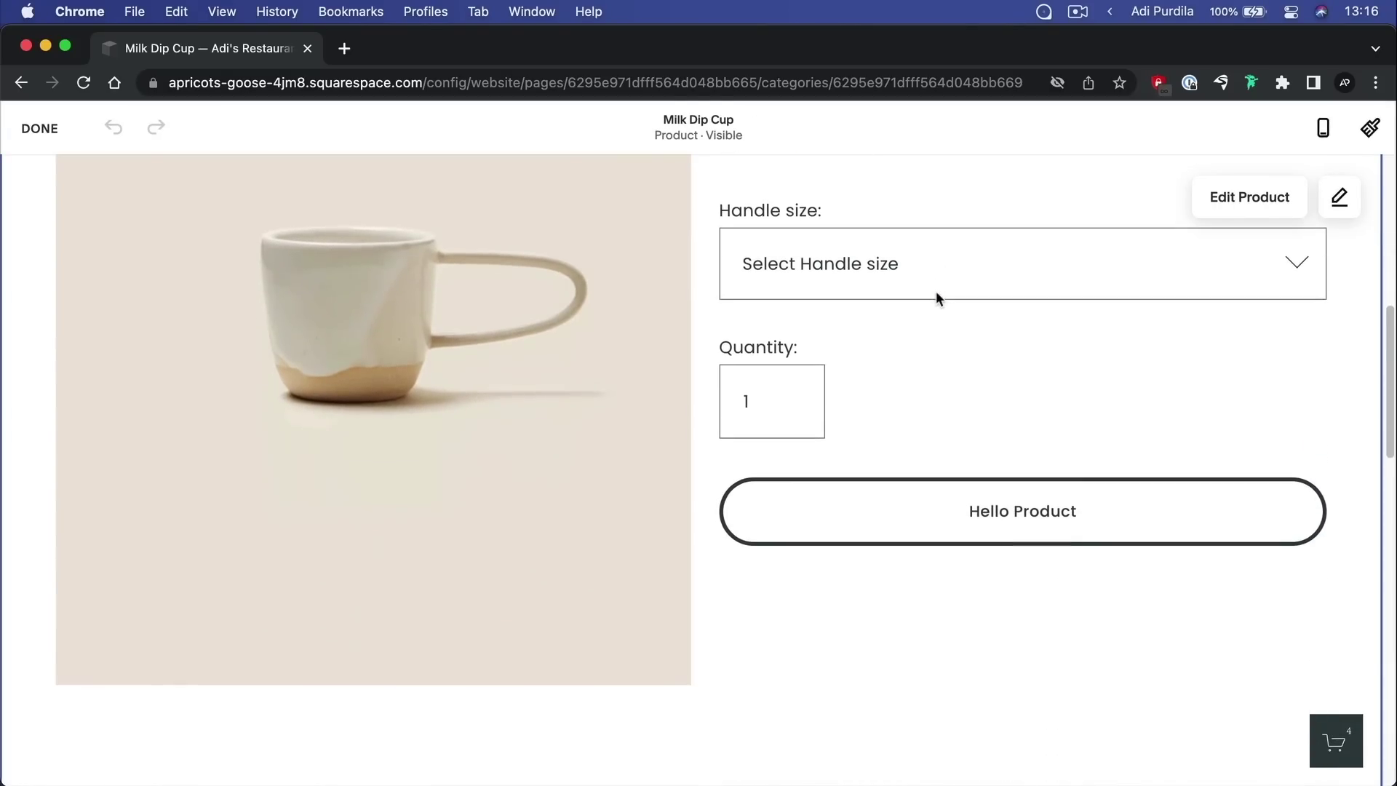
left_click(873, 276)
left_click(1019, 295)
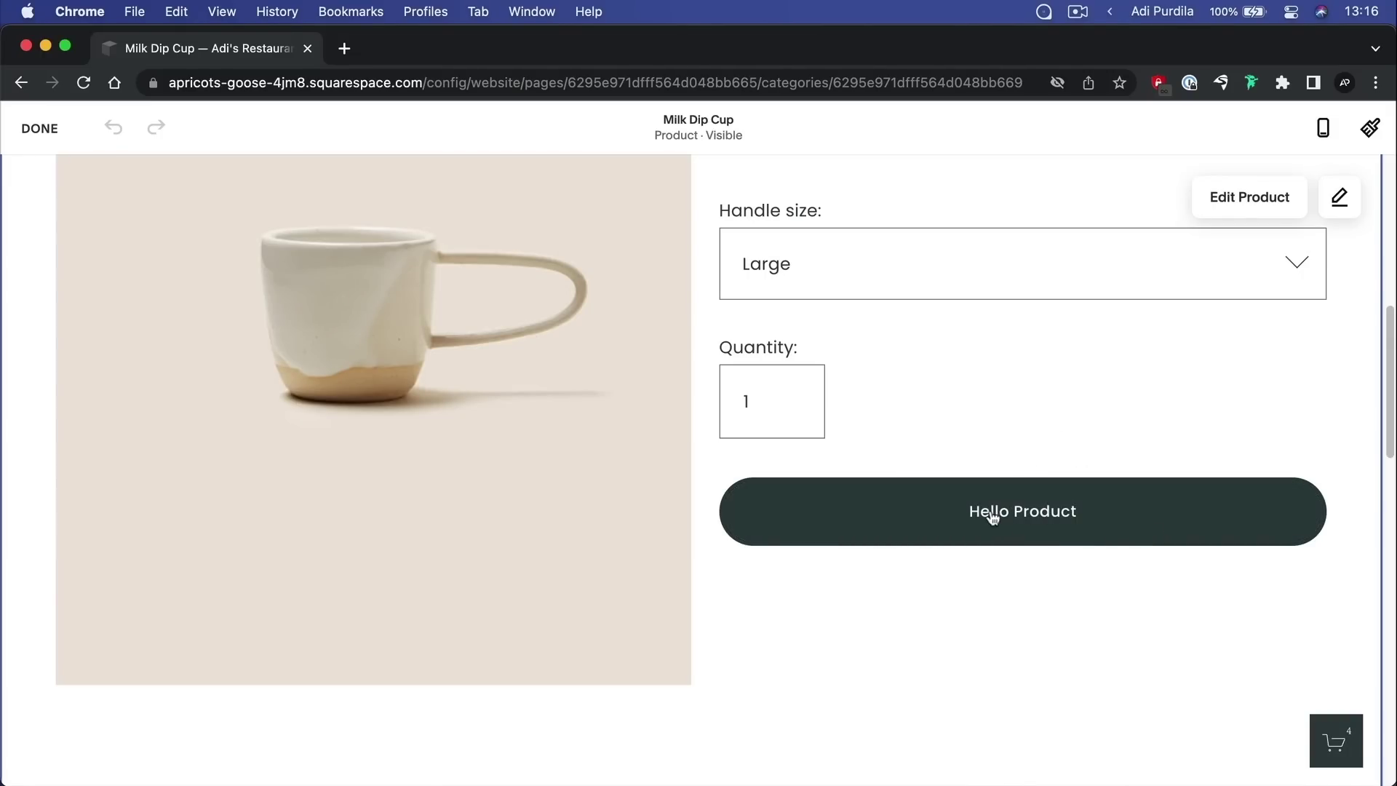
scroll(1045, 505, "up", 10)
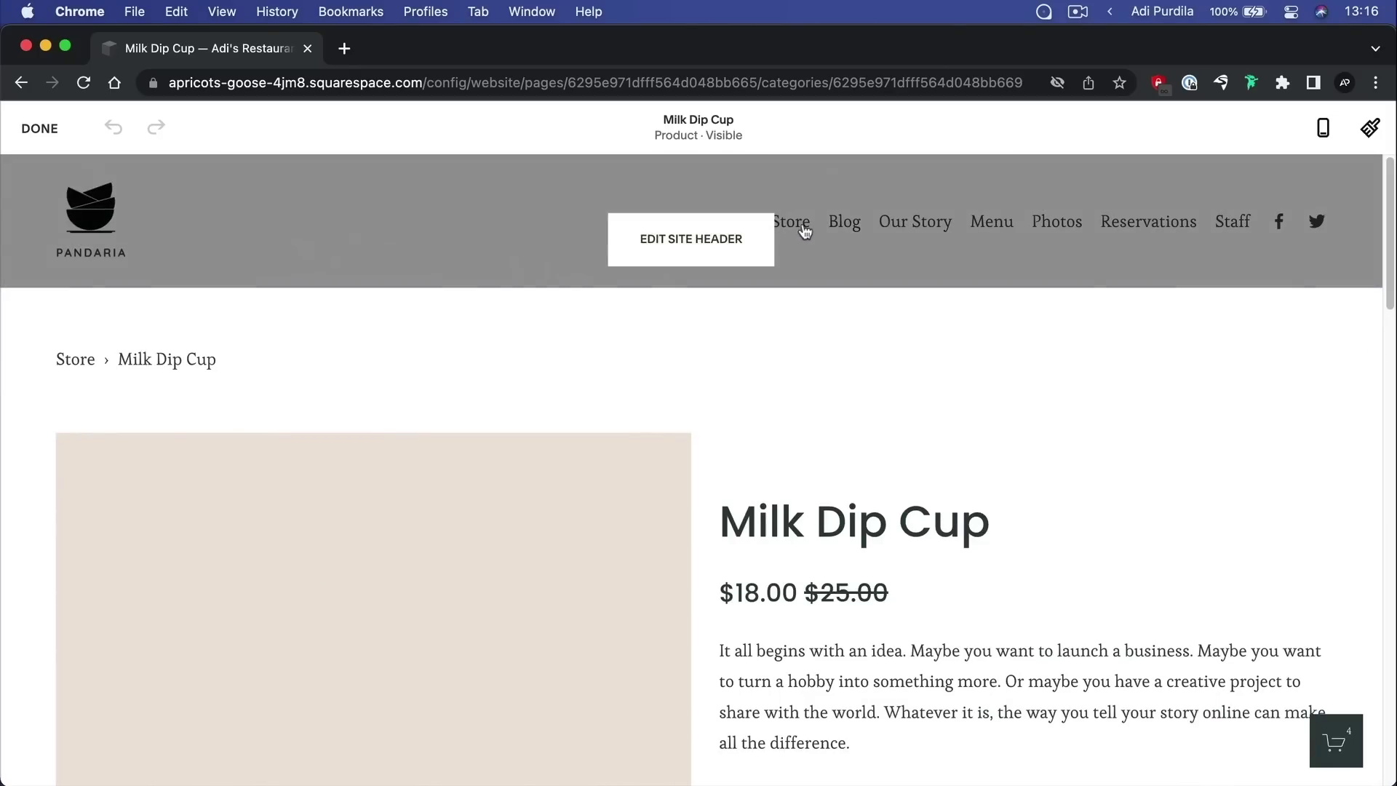
left_click(40, 126)
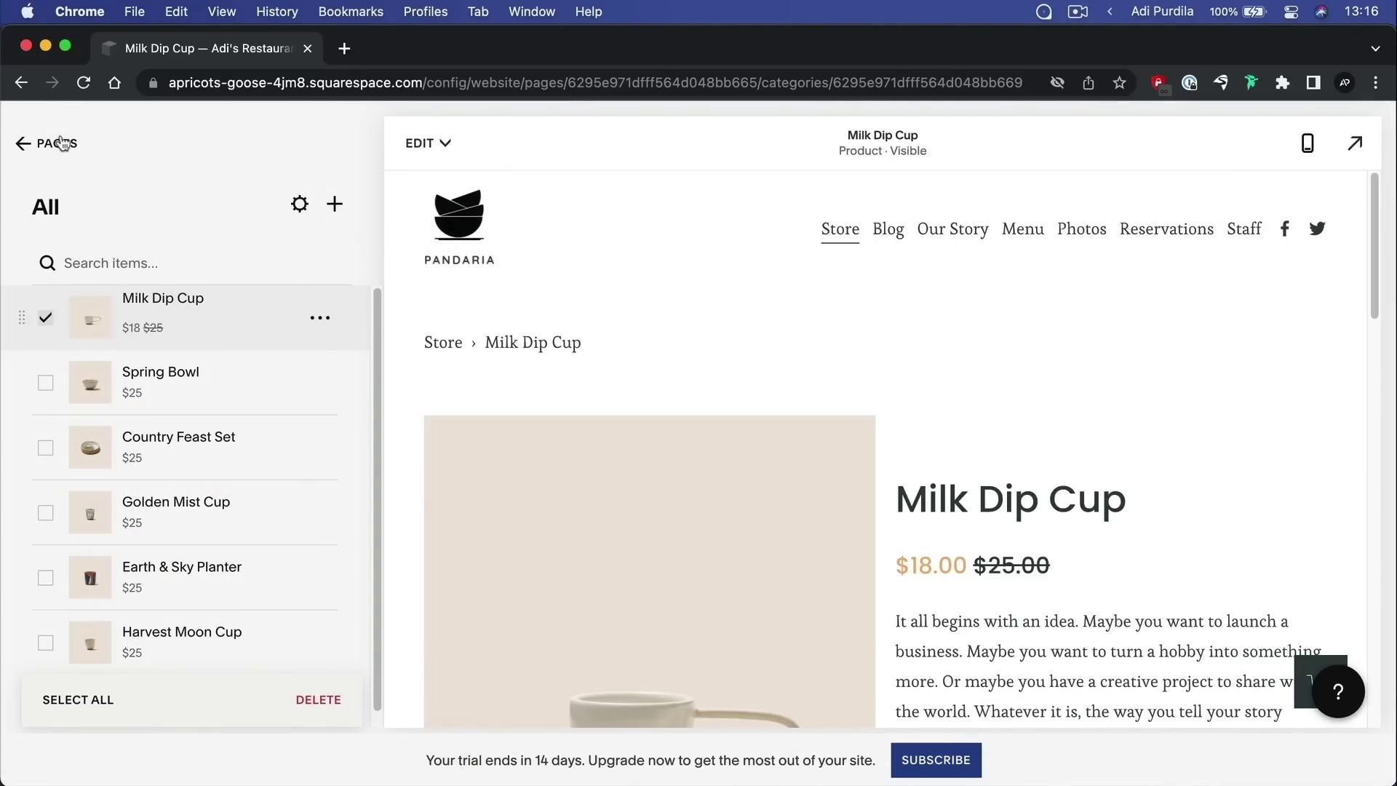
Preview the Store page and the Spring Bowl product, then show the Store's product items
left_click(54, 143)
left_click(843, 232)
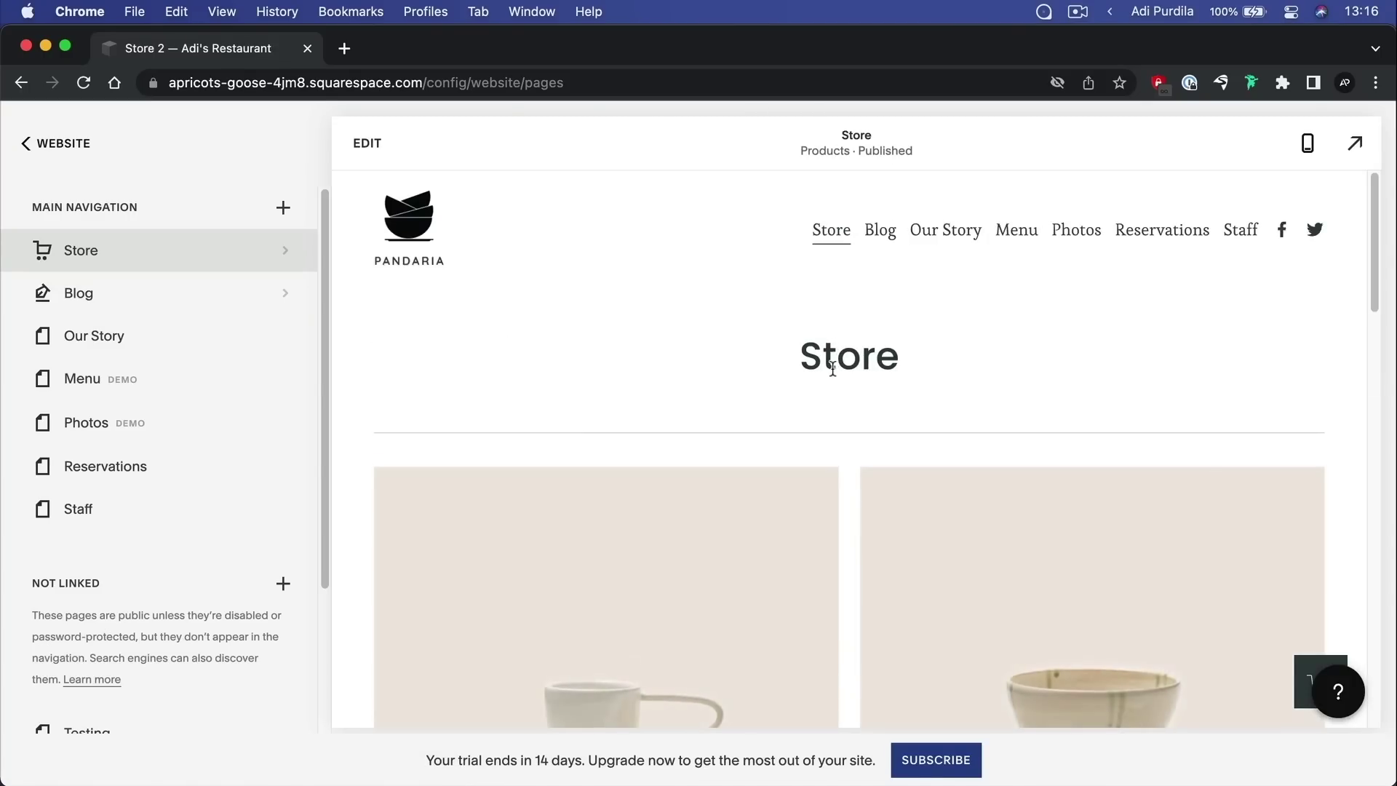
scroll(961, 439, "down", 8)
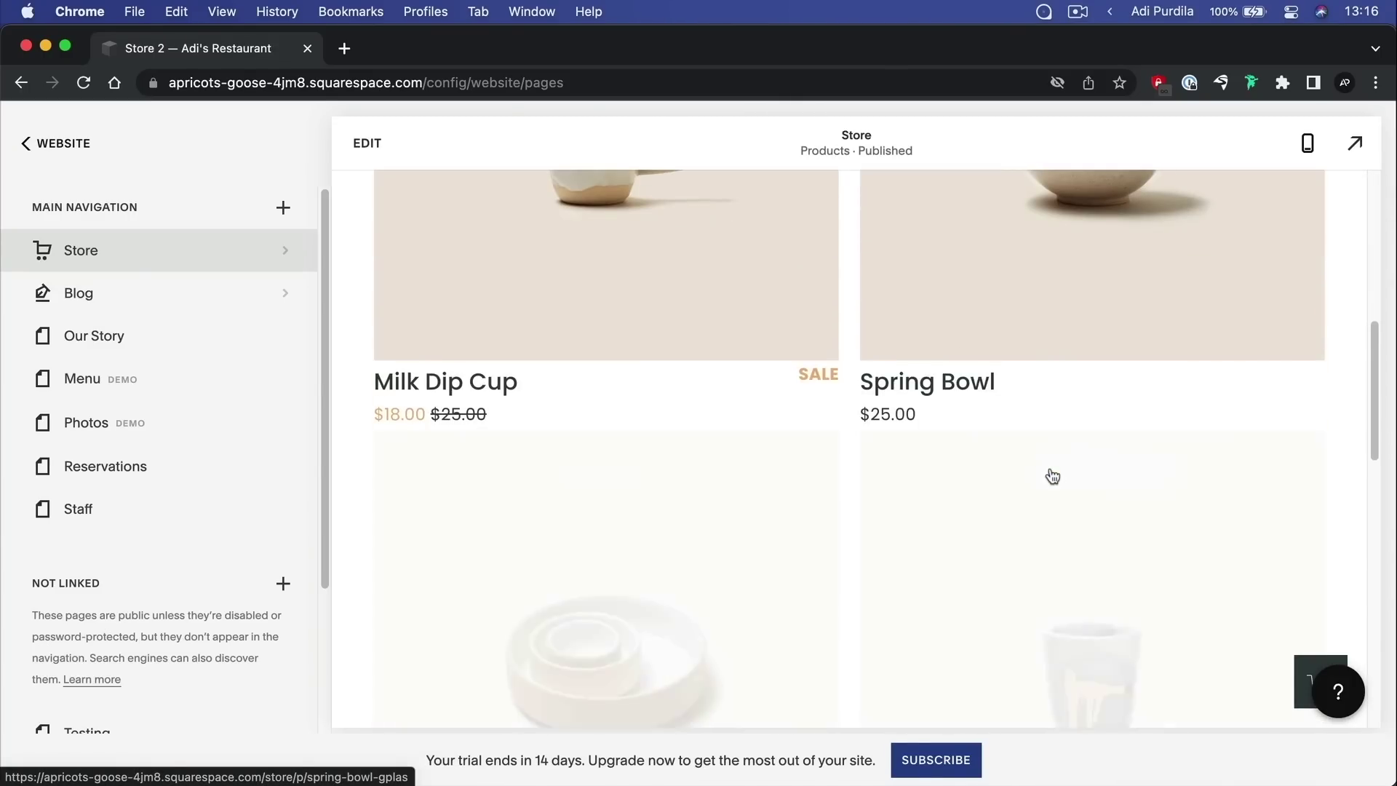
left_click(1053, 476)
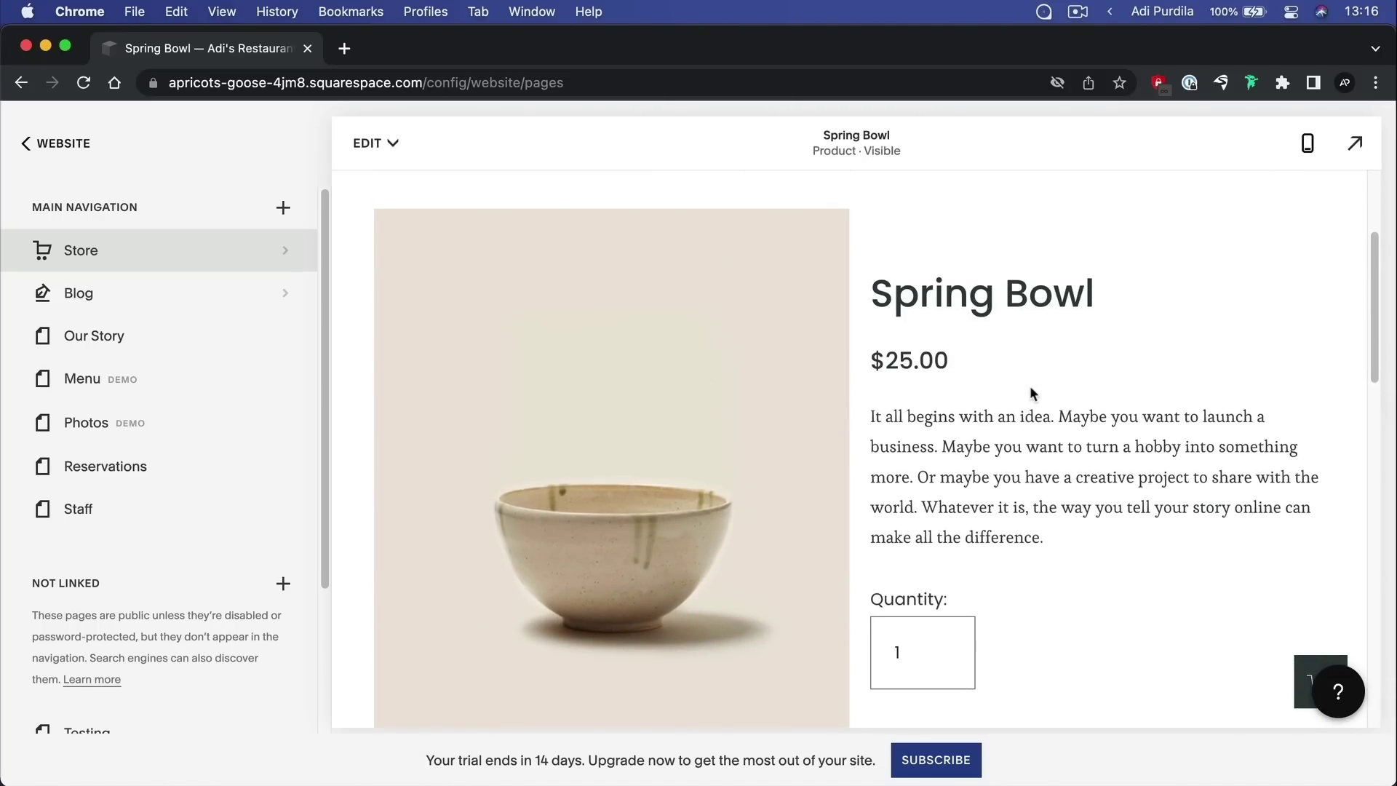
scroll(1026, 393, "down", 4)
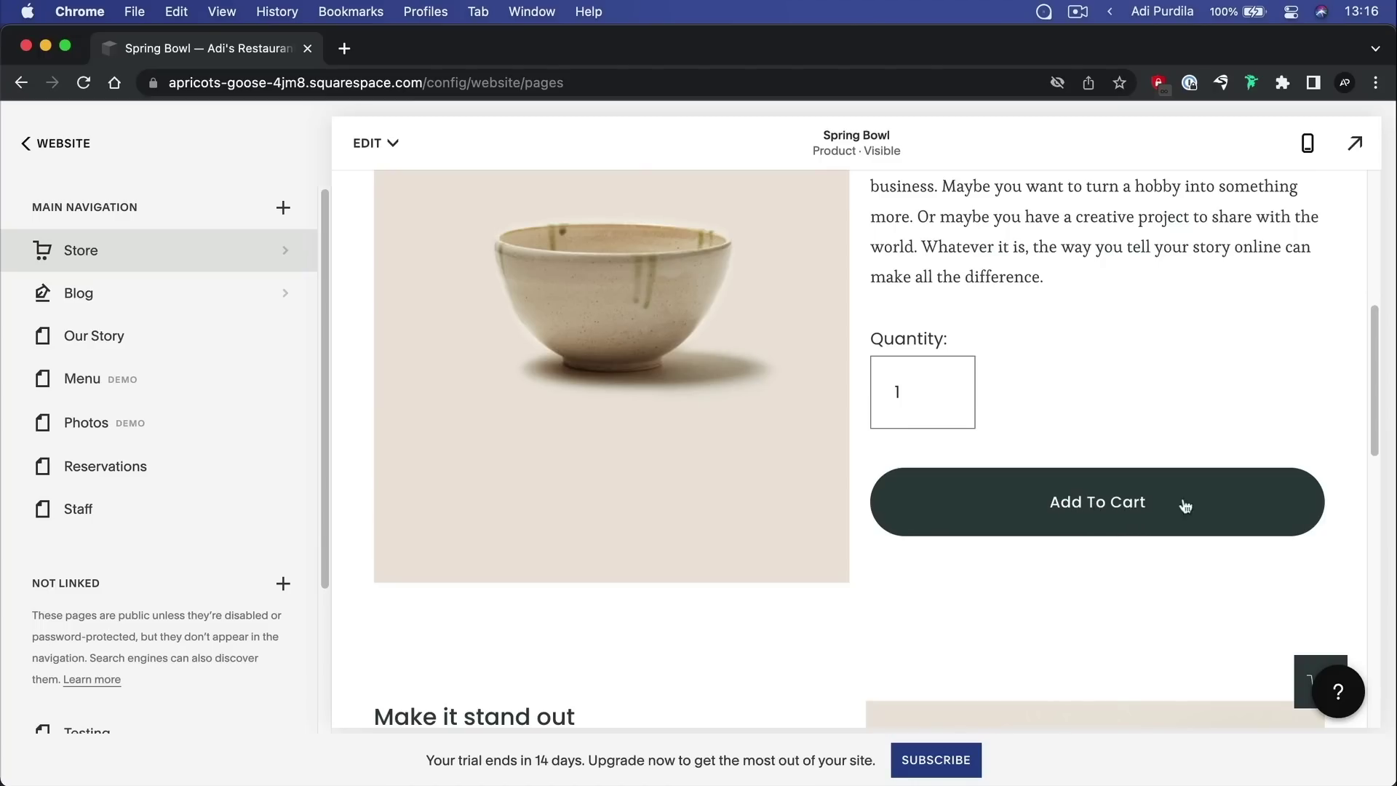
scroll(1088, 408, "up", 5)
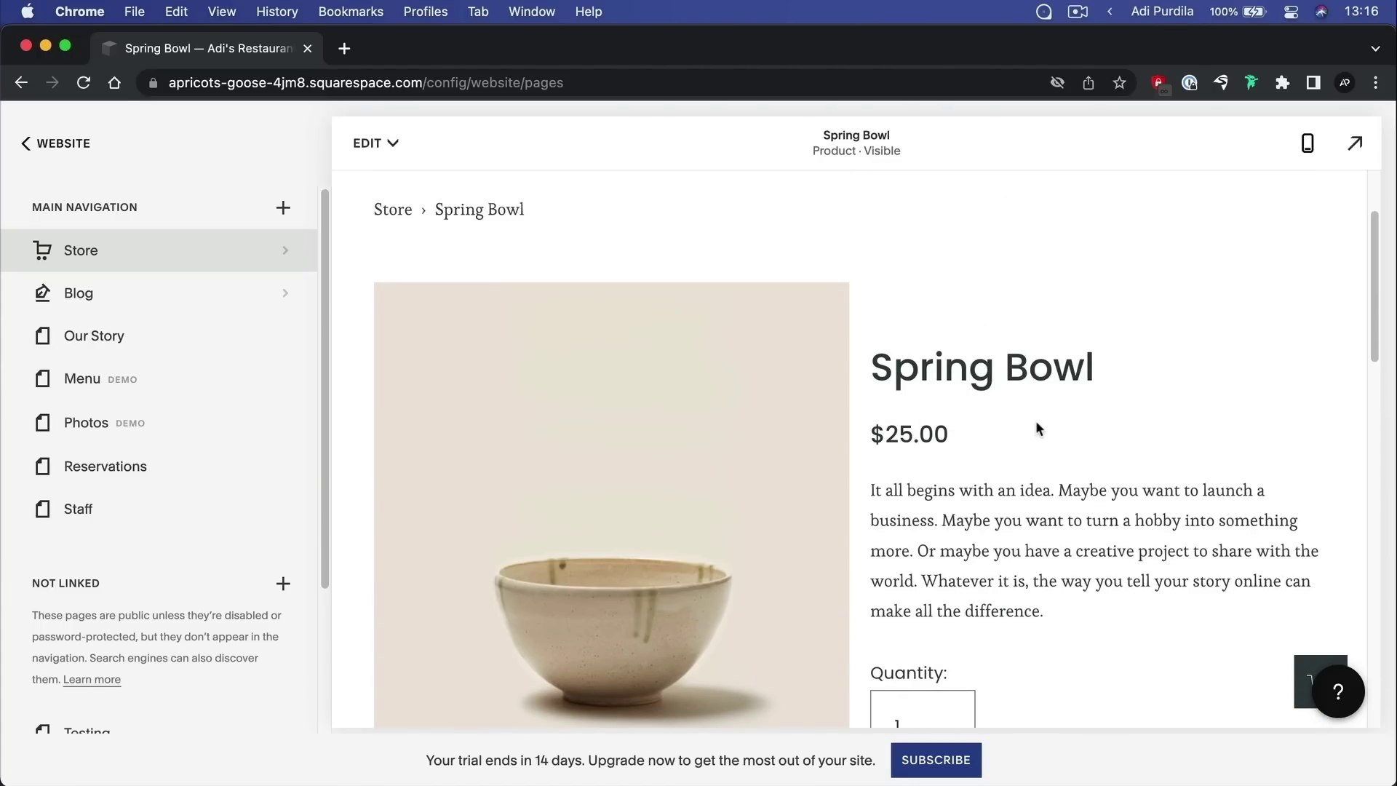
scroll(1036, 420, "down", 5)
scroll(1037, 421, "up", 4)
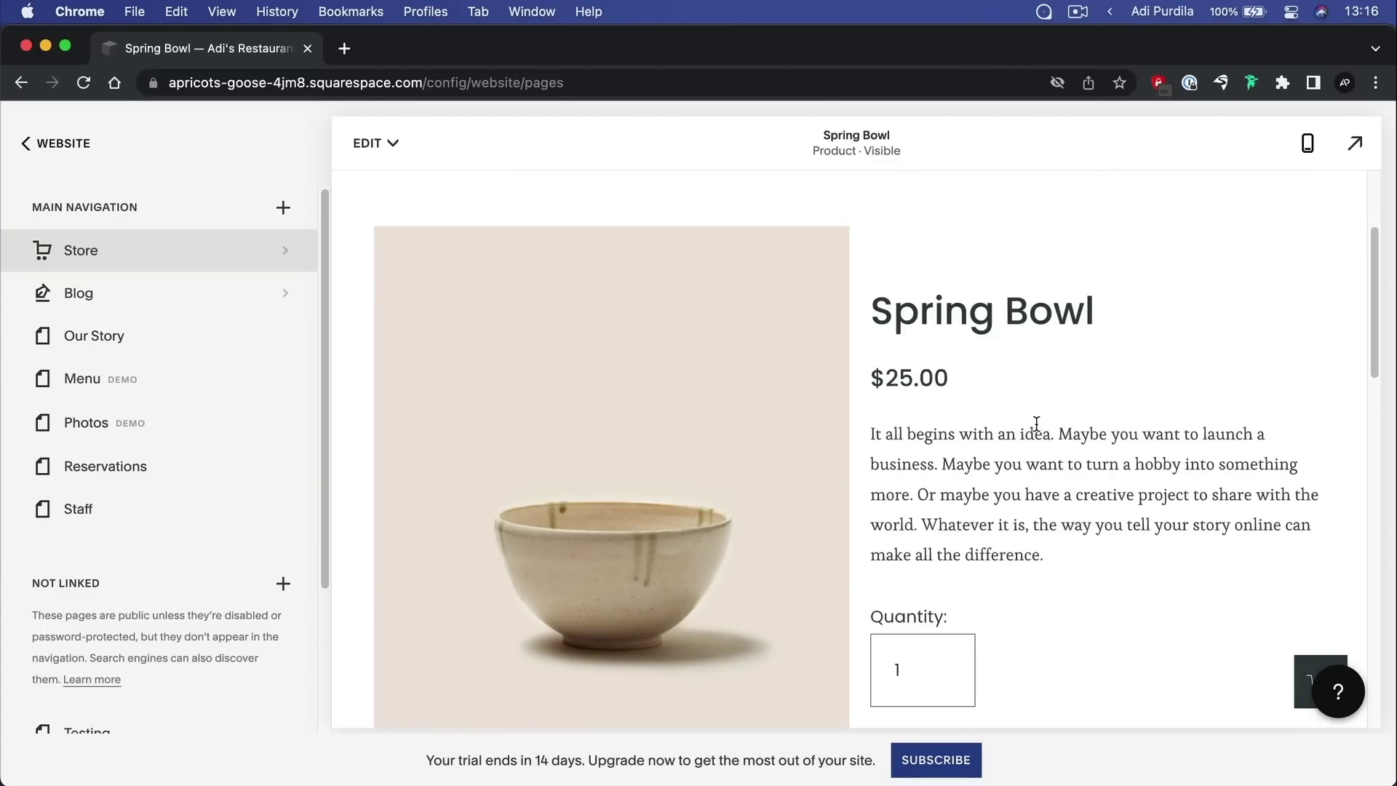
scroll(192, 549, "down", 3)
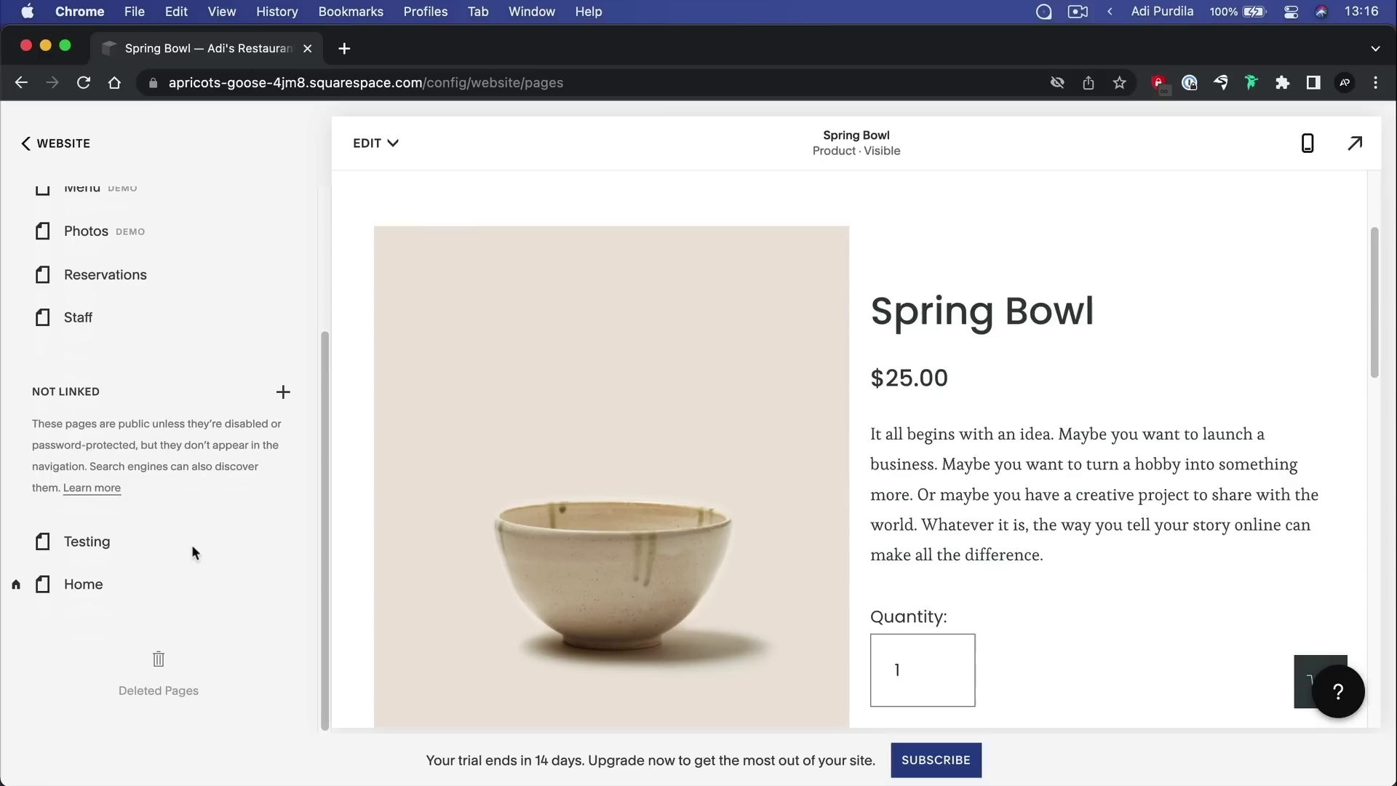
scroll(182, 561, "up", 3)
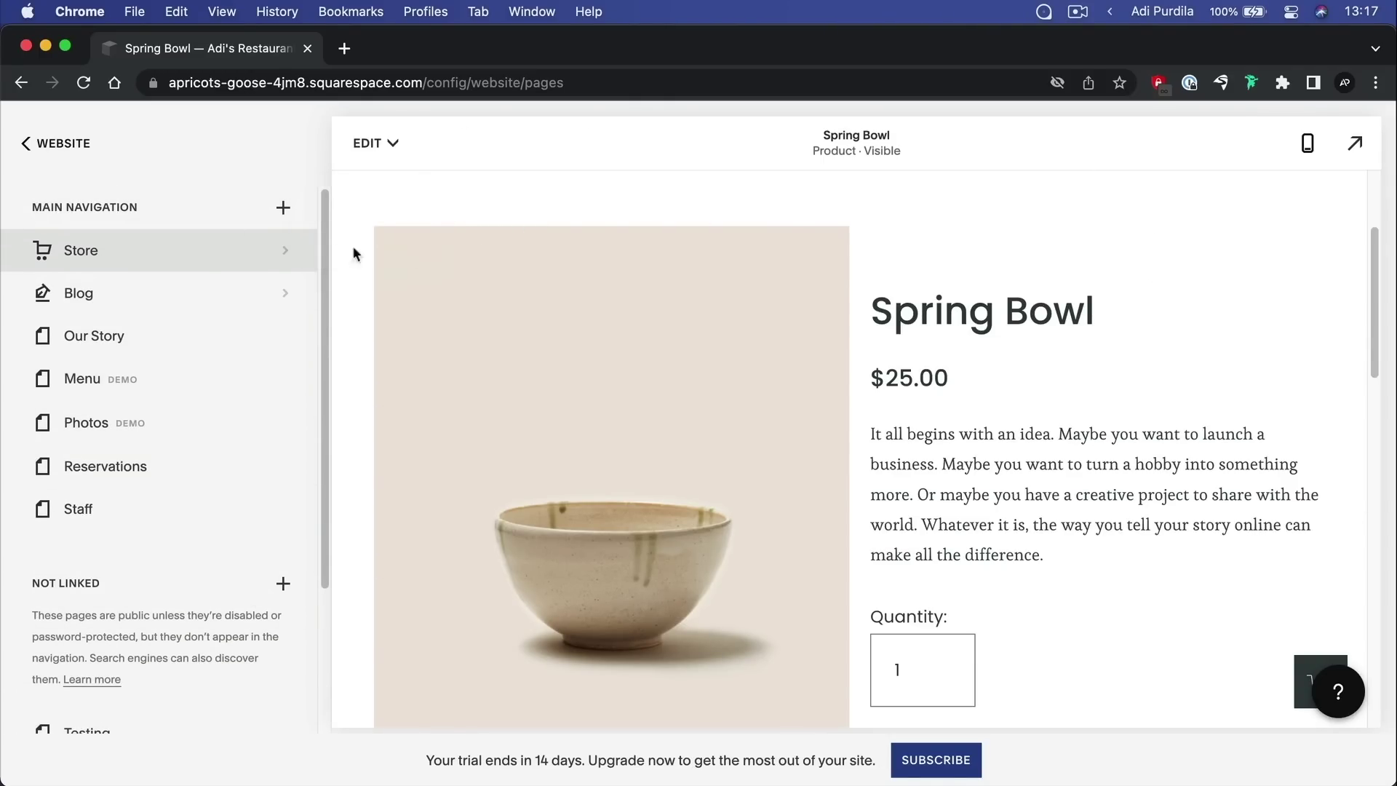
left_click(285, 255)
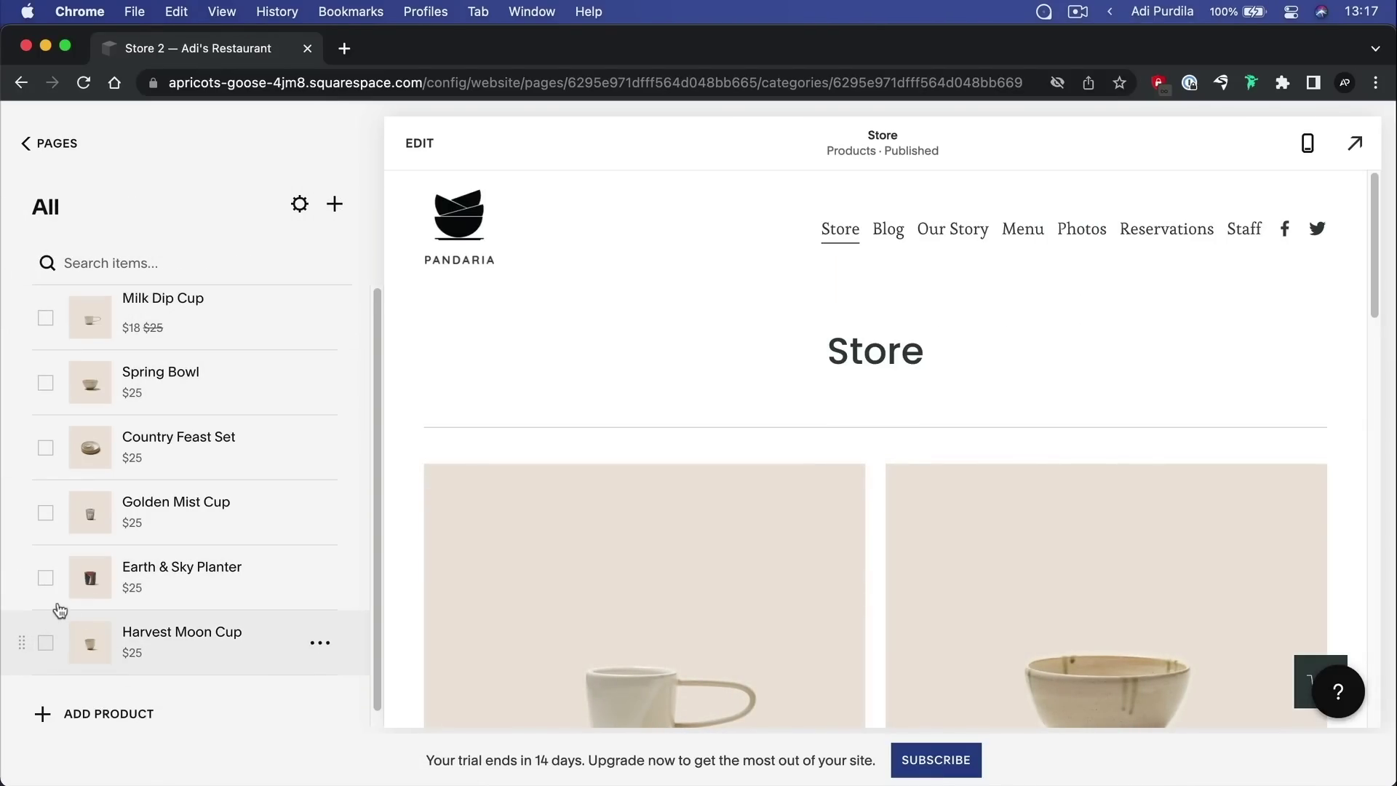
Select Harvest Moon Cup and Golden Mist Cup and delete both products
left_click(45, 640)
left_click(45, 513)
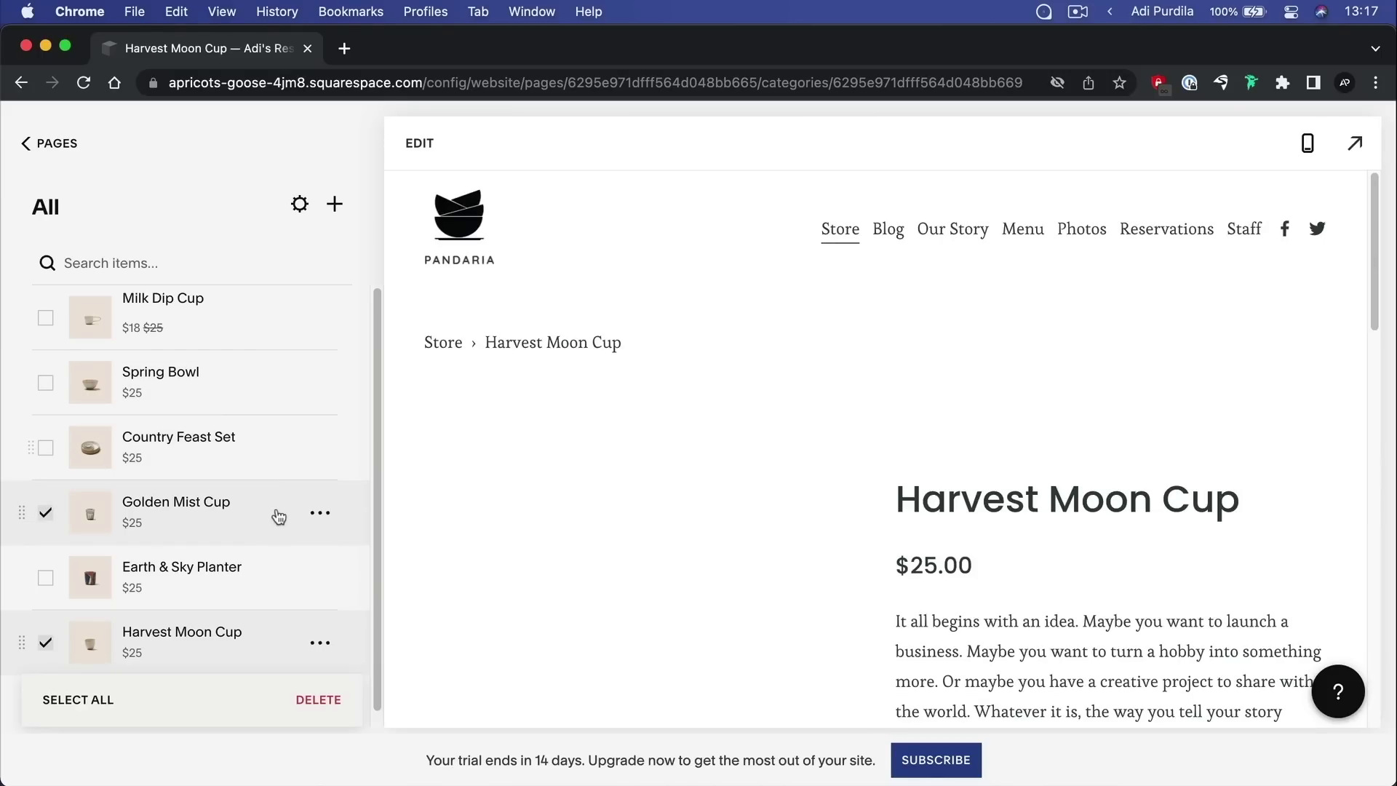
scroll(278, 517, "down", 1)
left_click(319, 700)
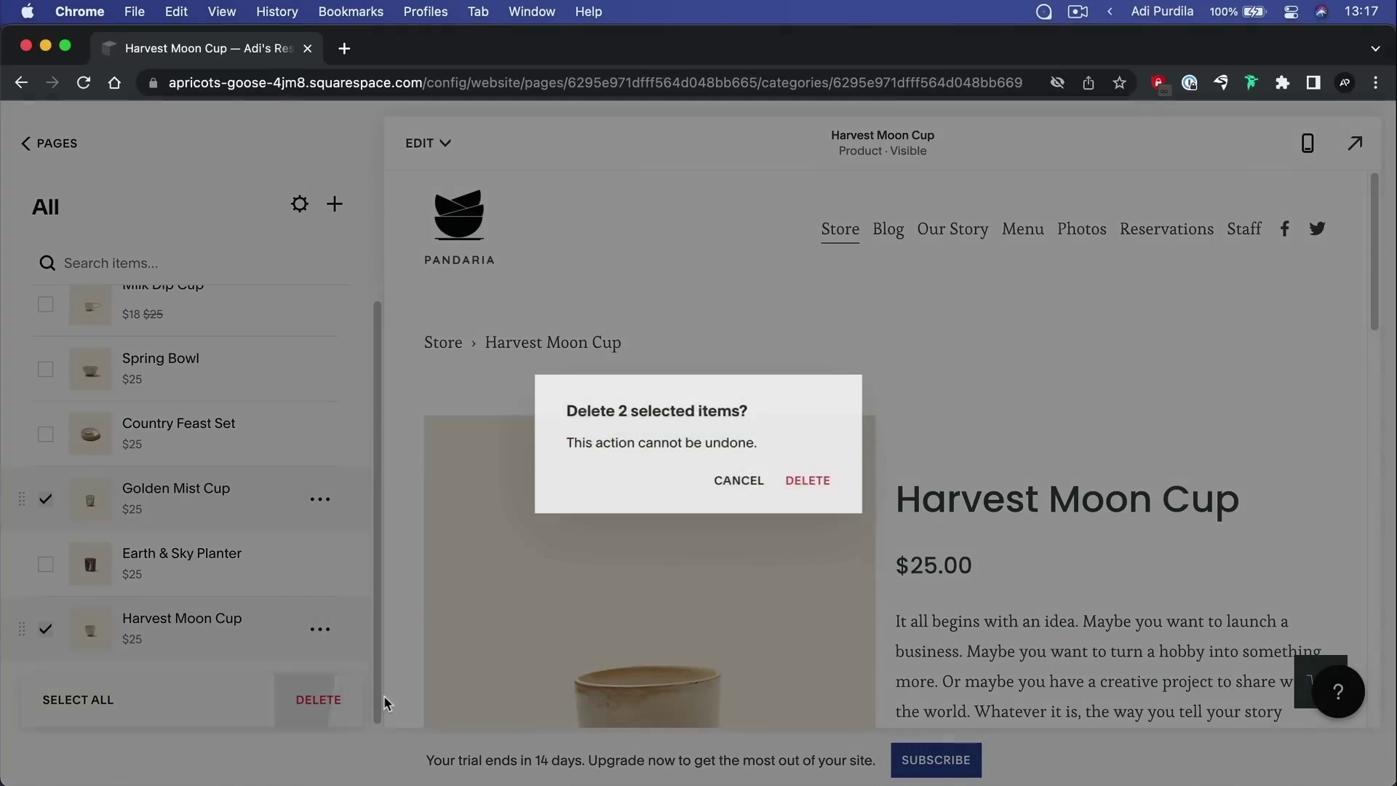
key("Return")
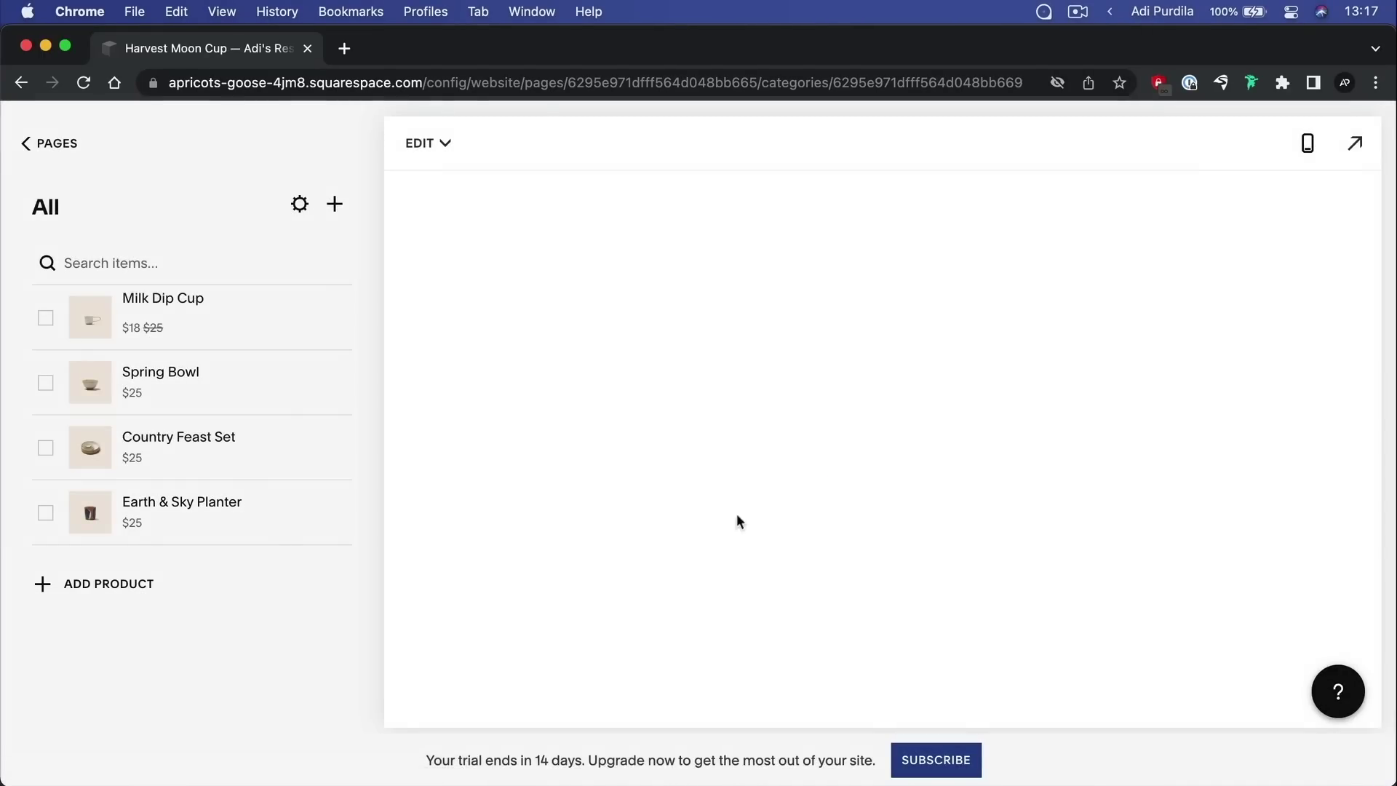
Look over the Store settings' category and SEO sections, then close the settings
left_click(299, 204)
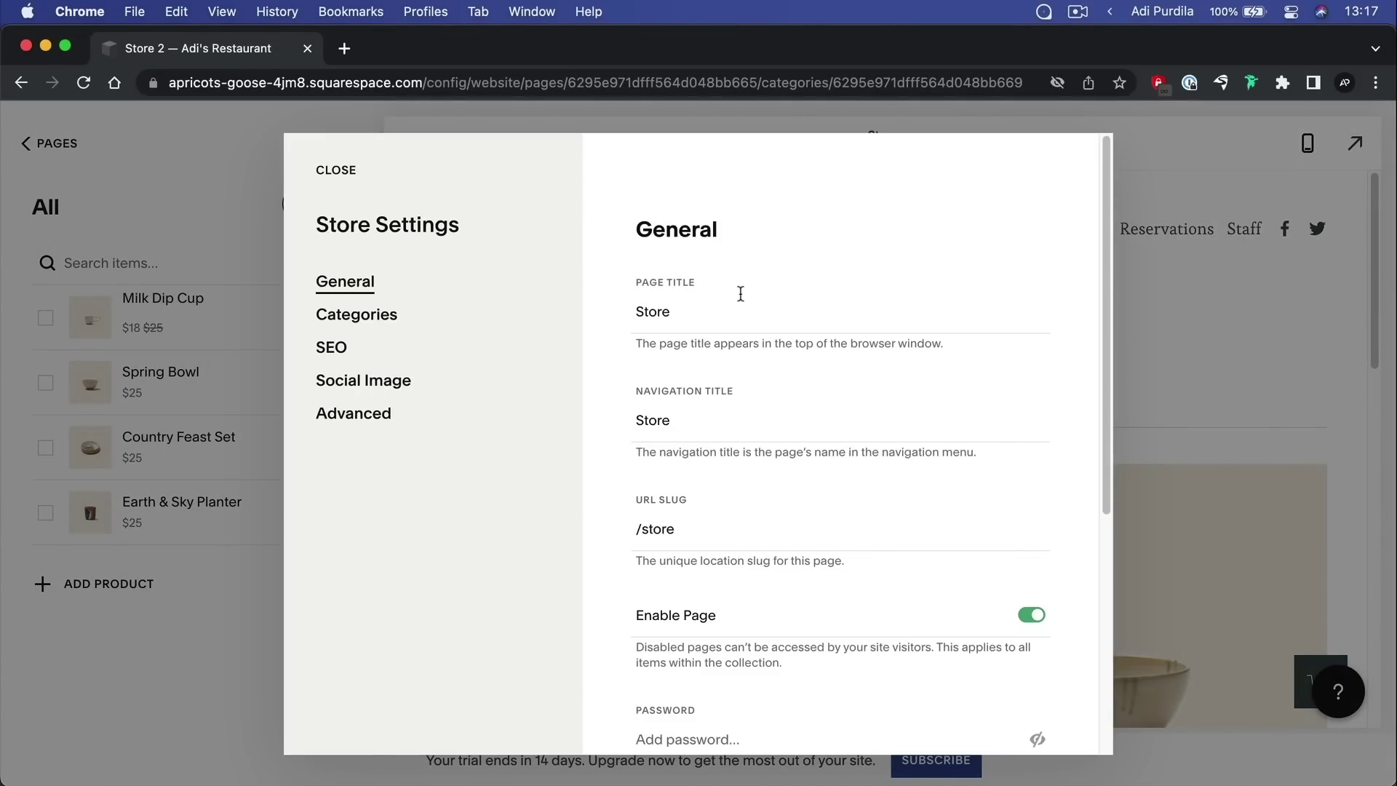
scroll(774, 300, "down", 5)
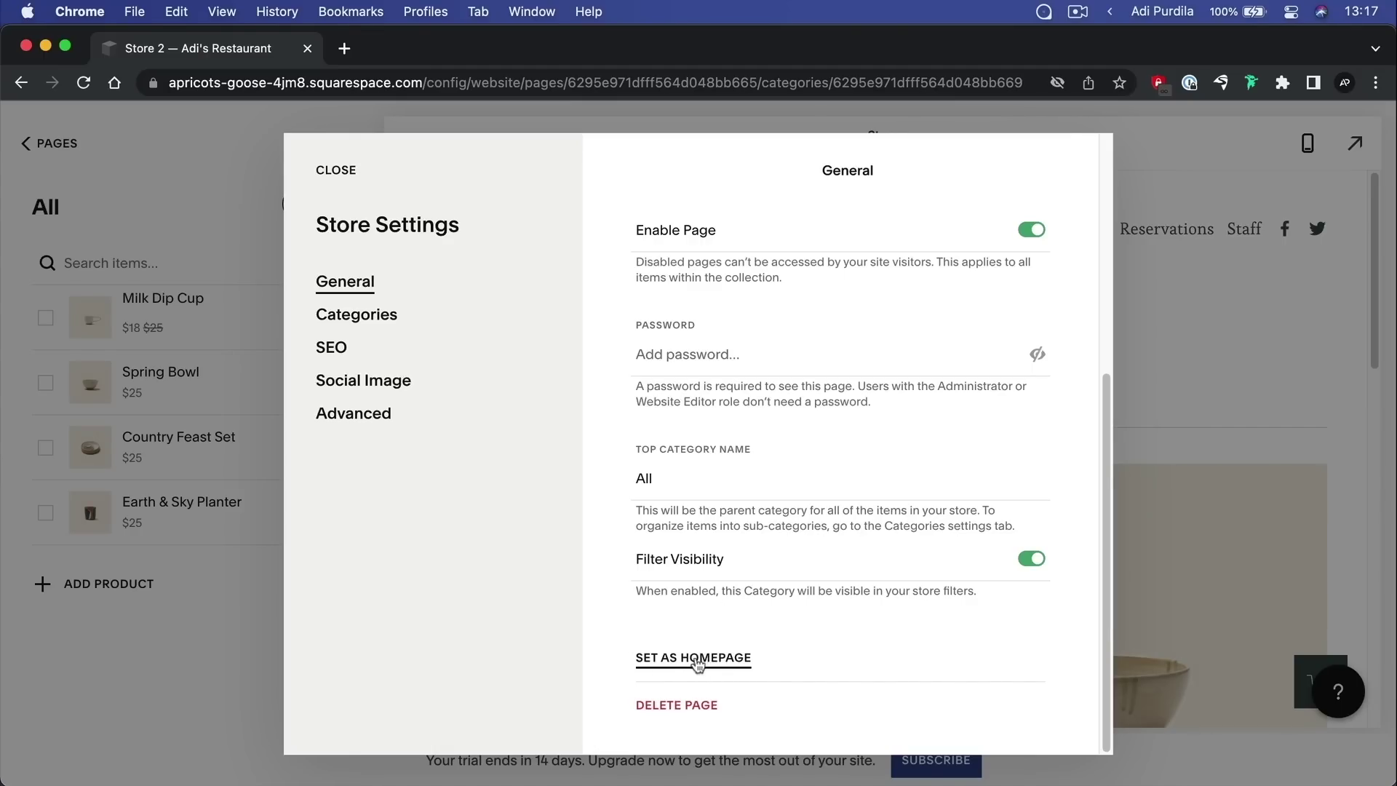
left_click(368, 315)
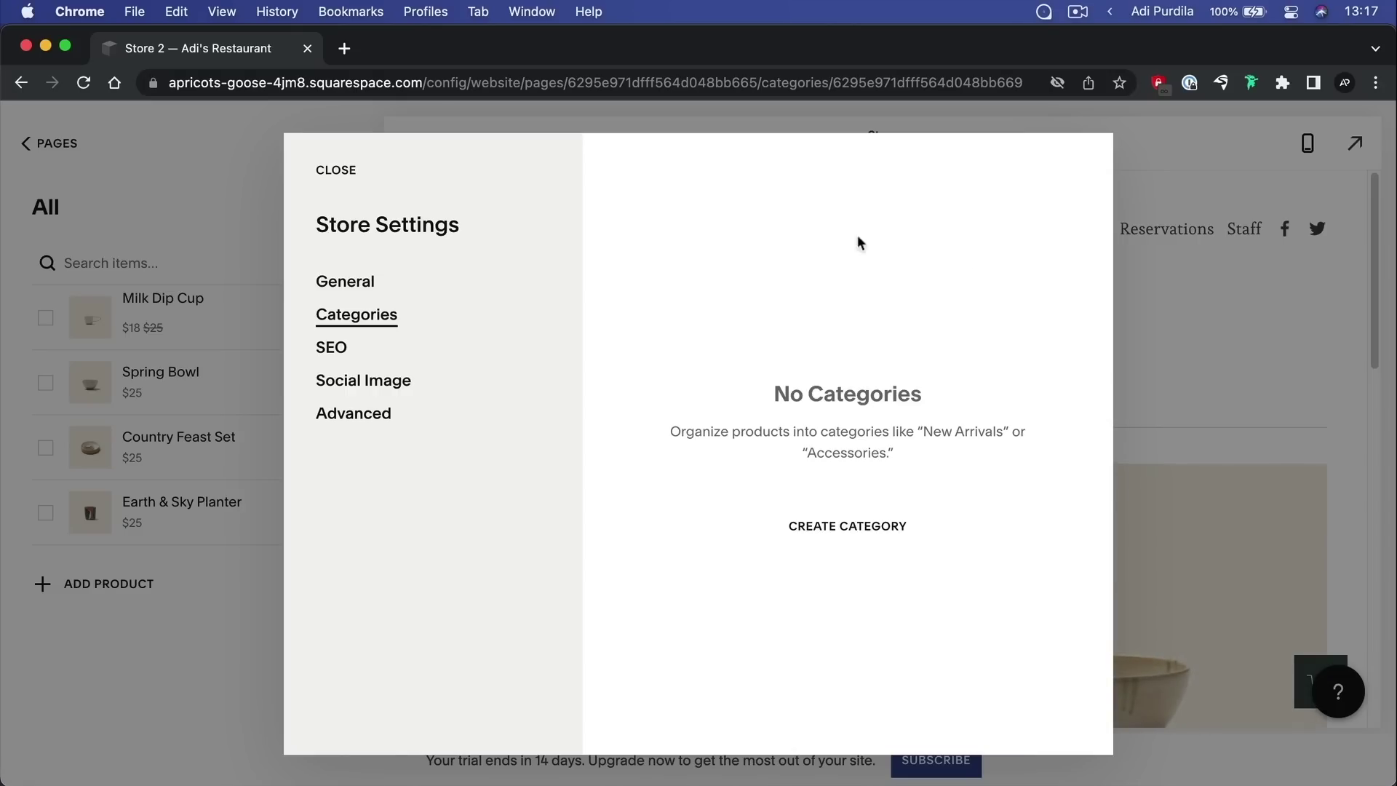
left_click(334, 348)
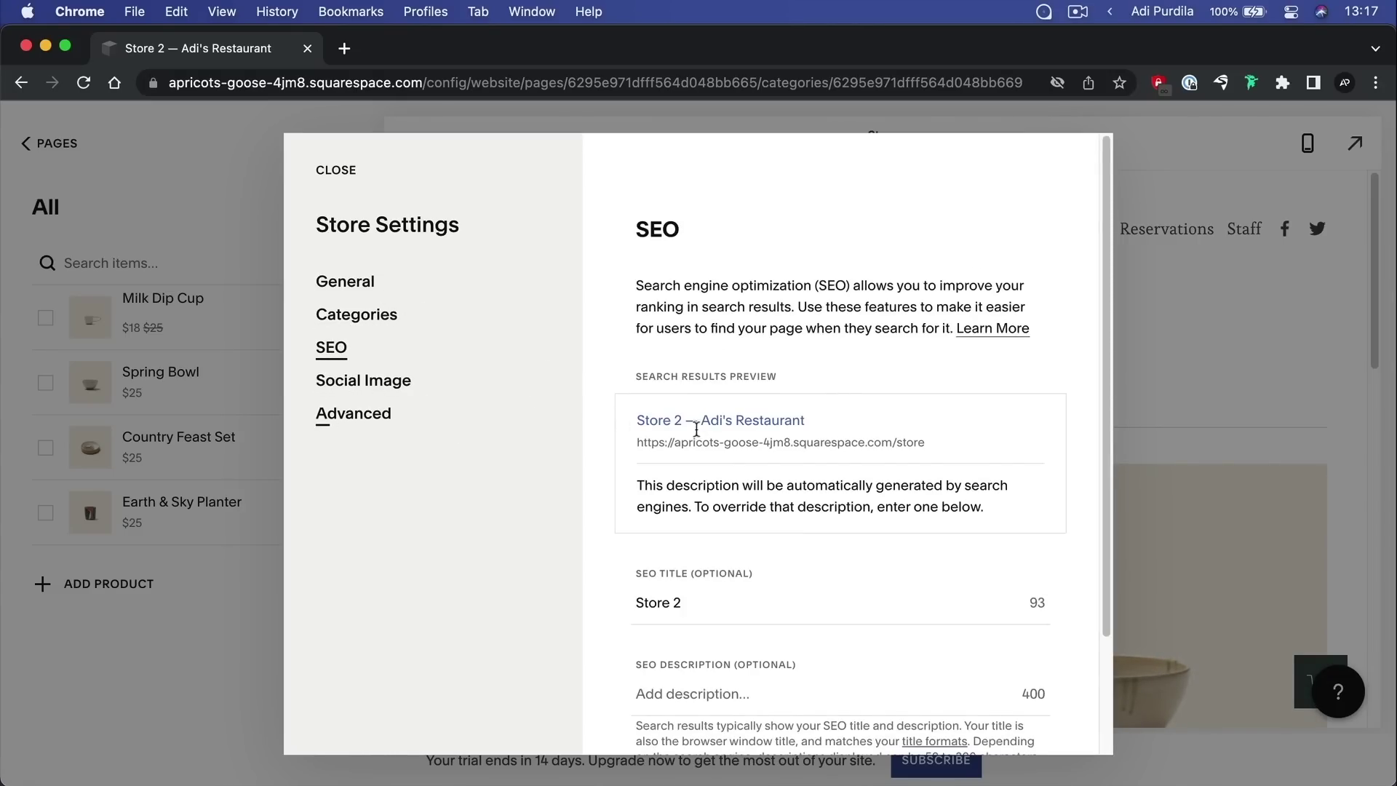
scroll(705, 418, "down", 3)
scroll(692, 422, "up", 3)
left_click(348, 175)
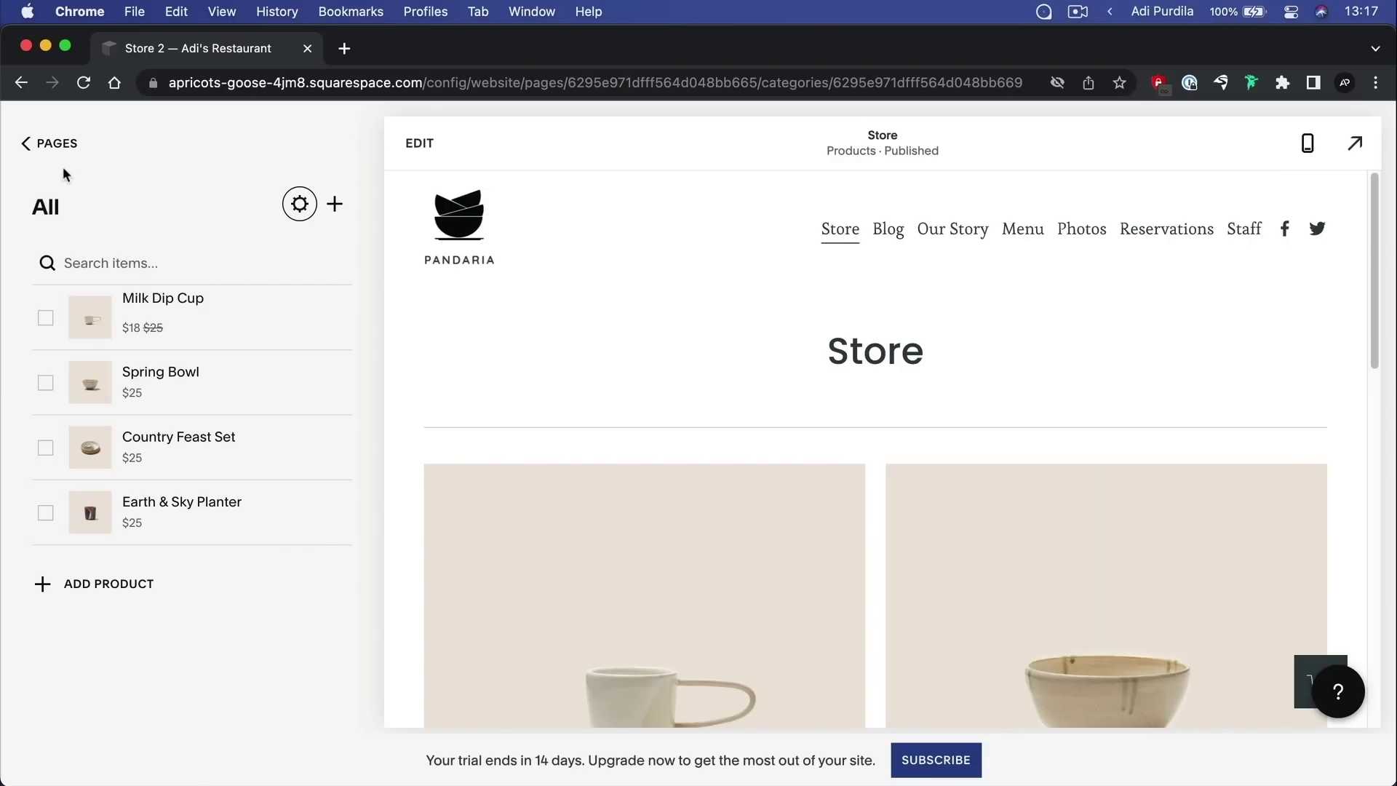
Navigate from the Pages list back to the Commerce section
left_click(60, 145)
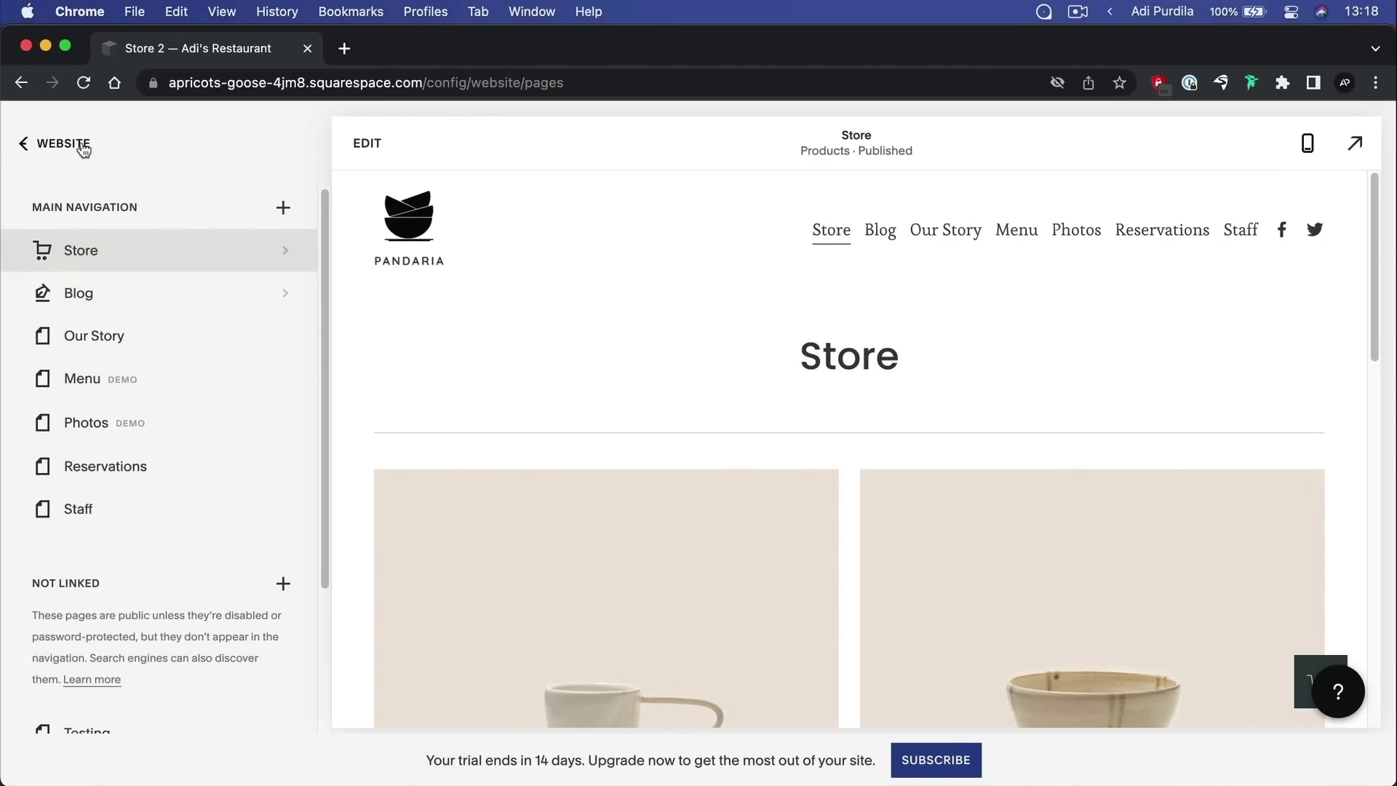
left_click(73, 144)
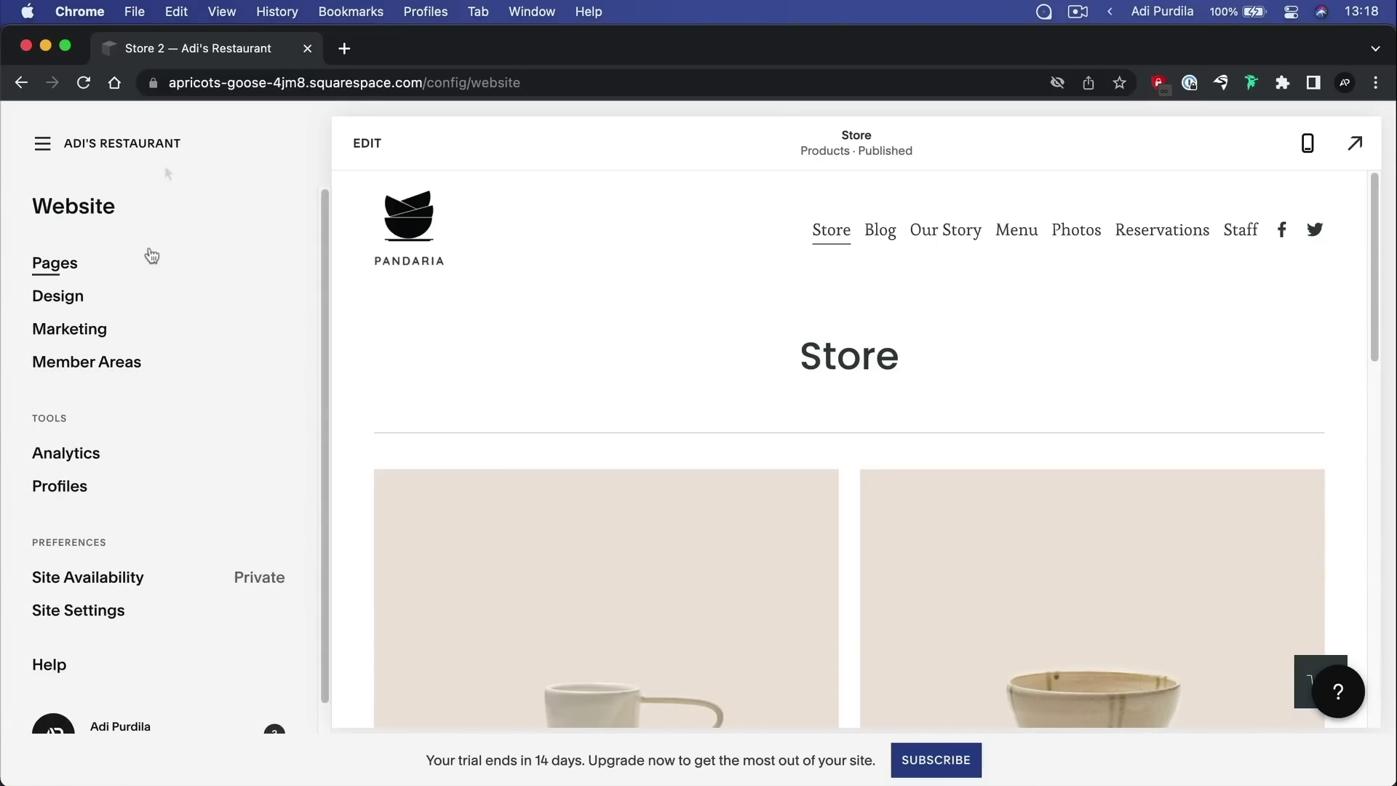
left_click(80, 146)
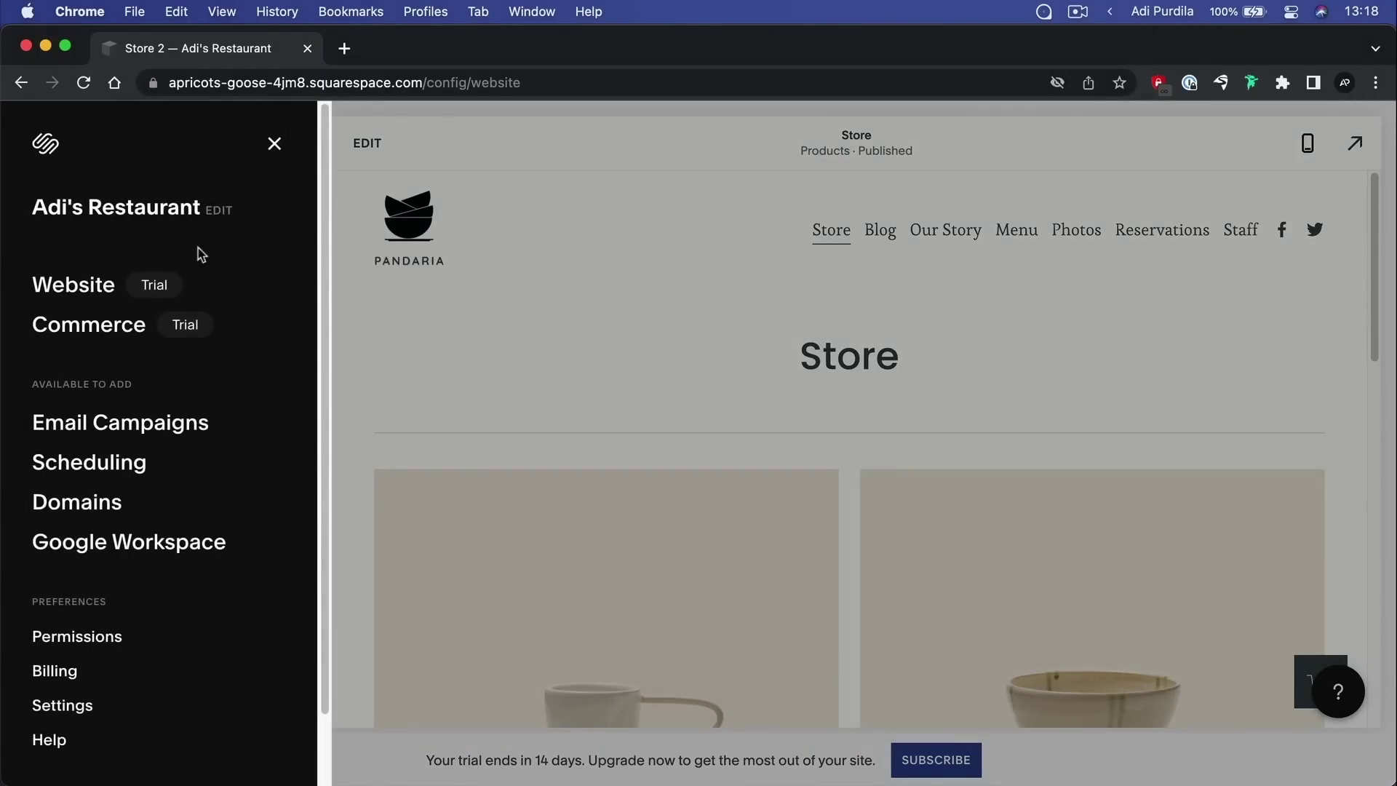
left_click(86, 325)
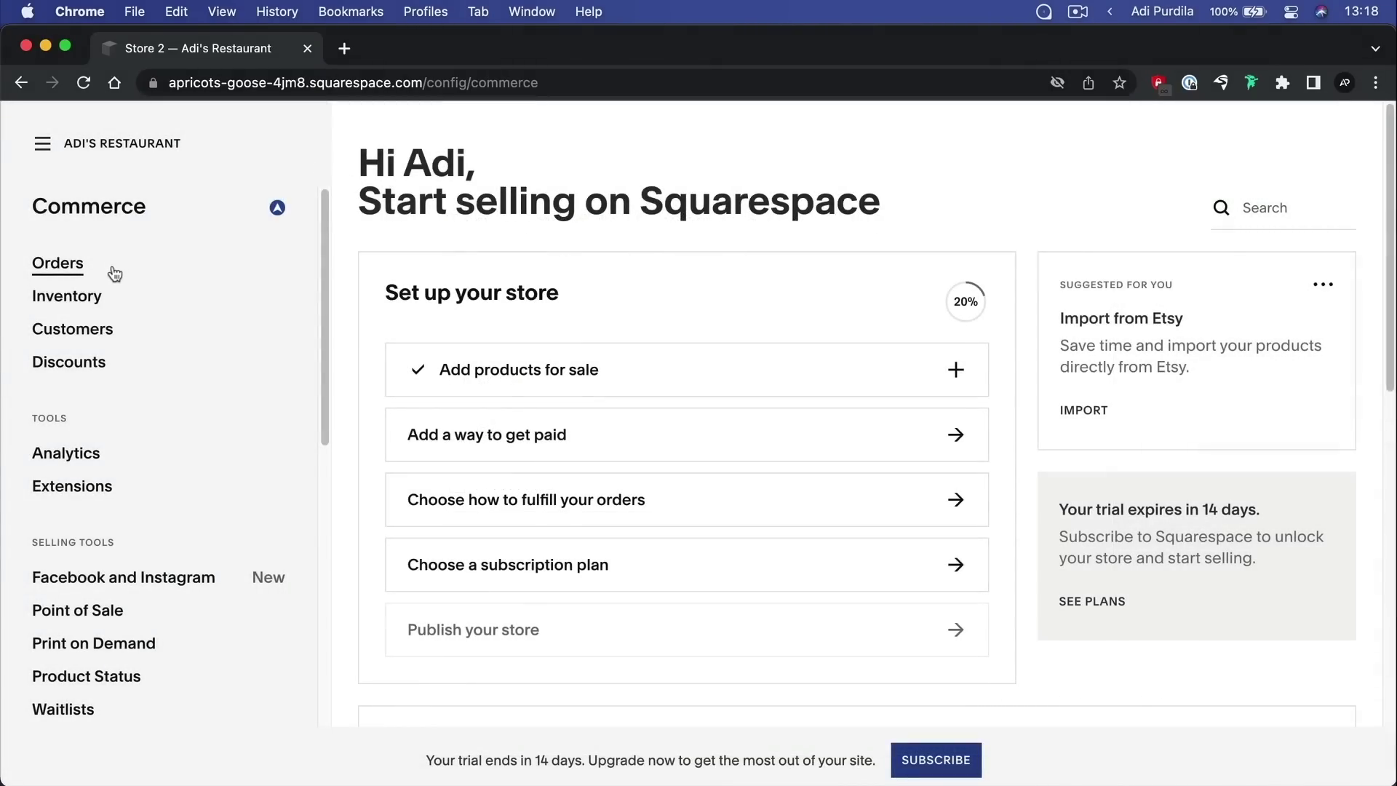
Check the empty Orders page and the Inventory page, dismissing the premium notice
left_click(80, 265)
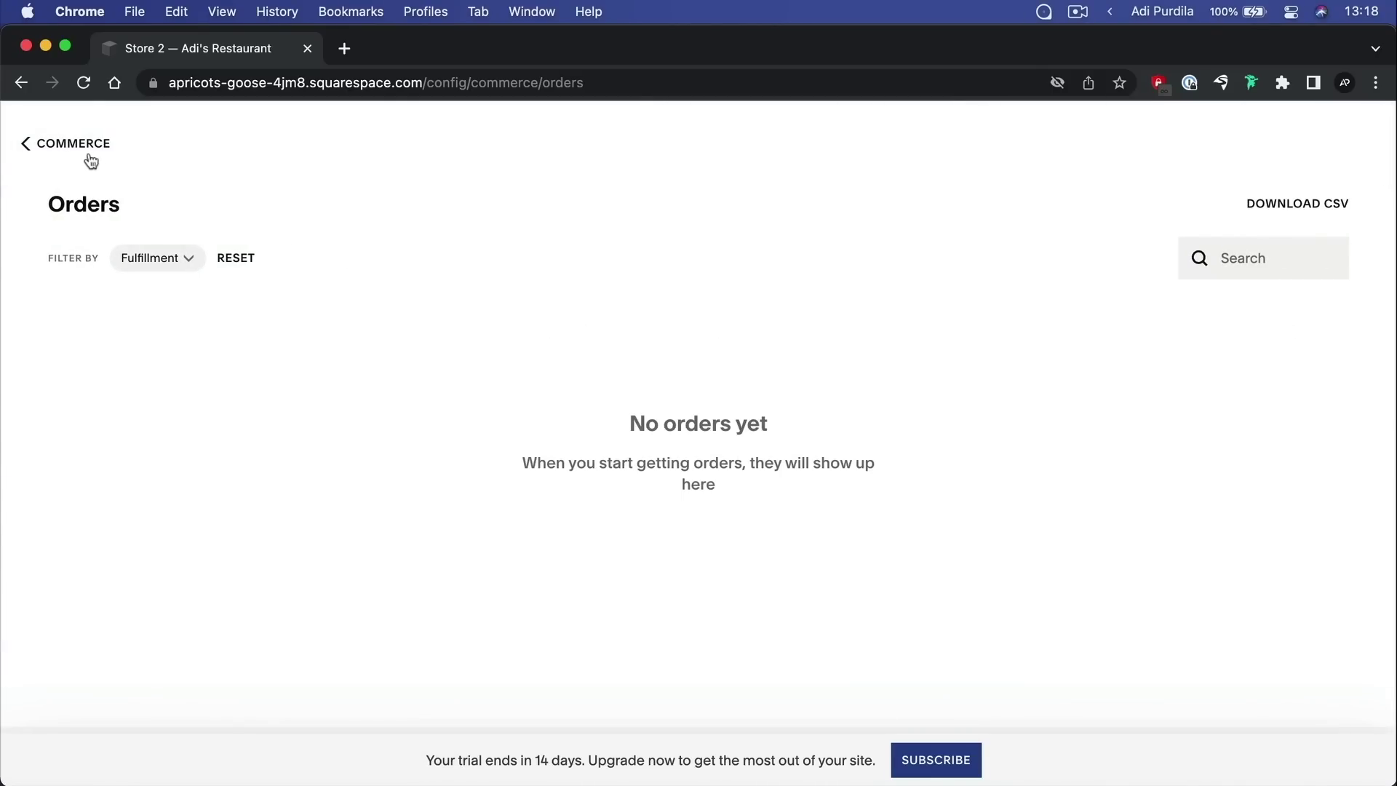
left_click(34, 145)
left_click(82, 298)
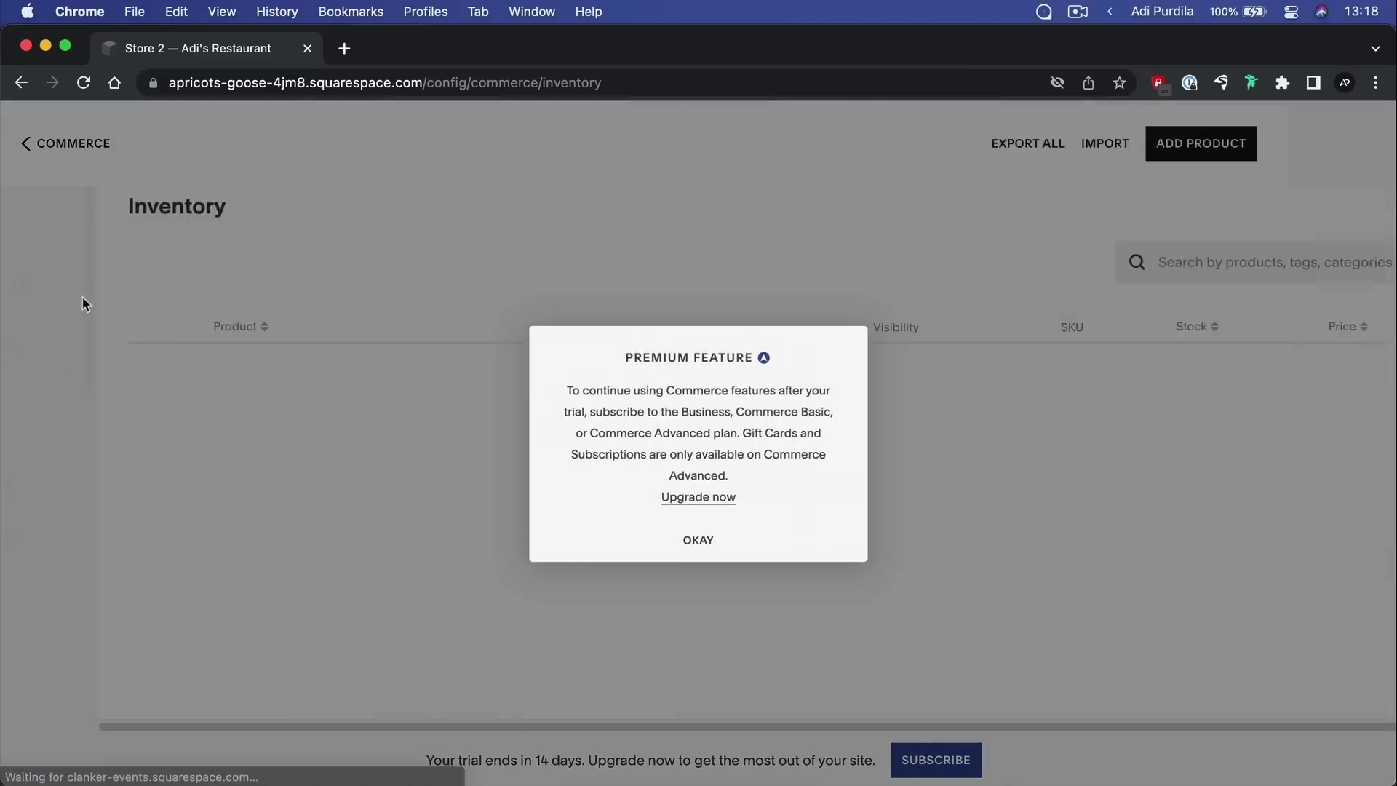
left_click(700, 543)
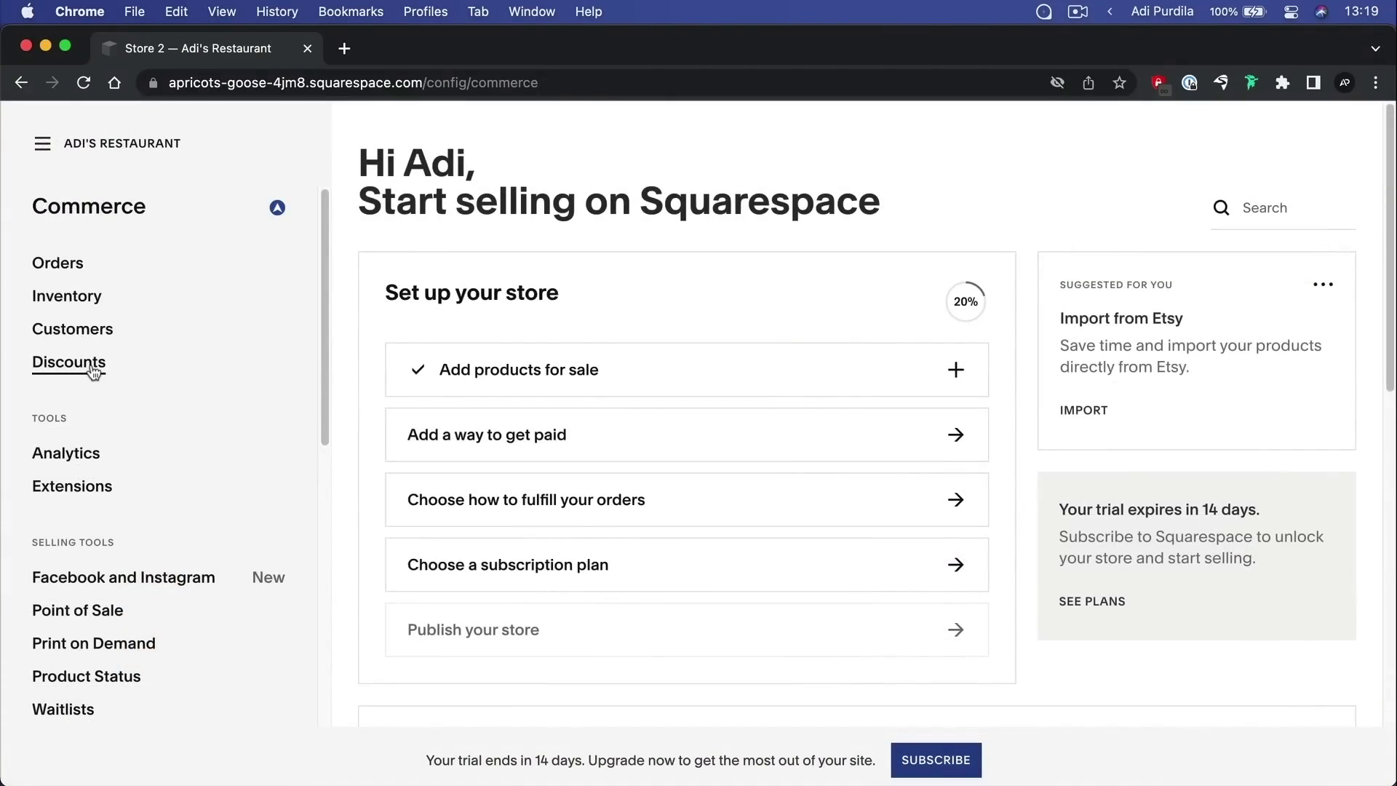
scroll(228, 349, "down", 5)
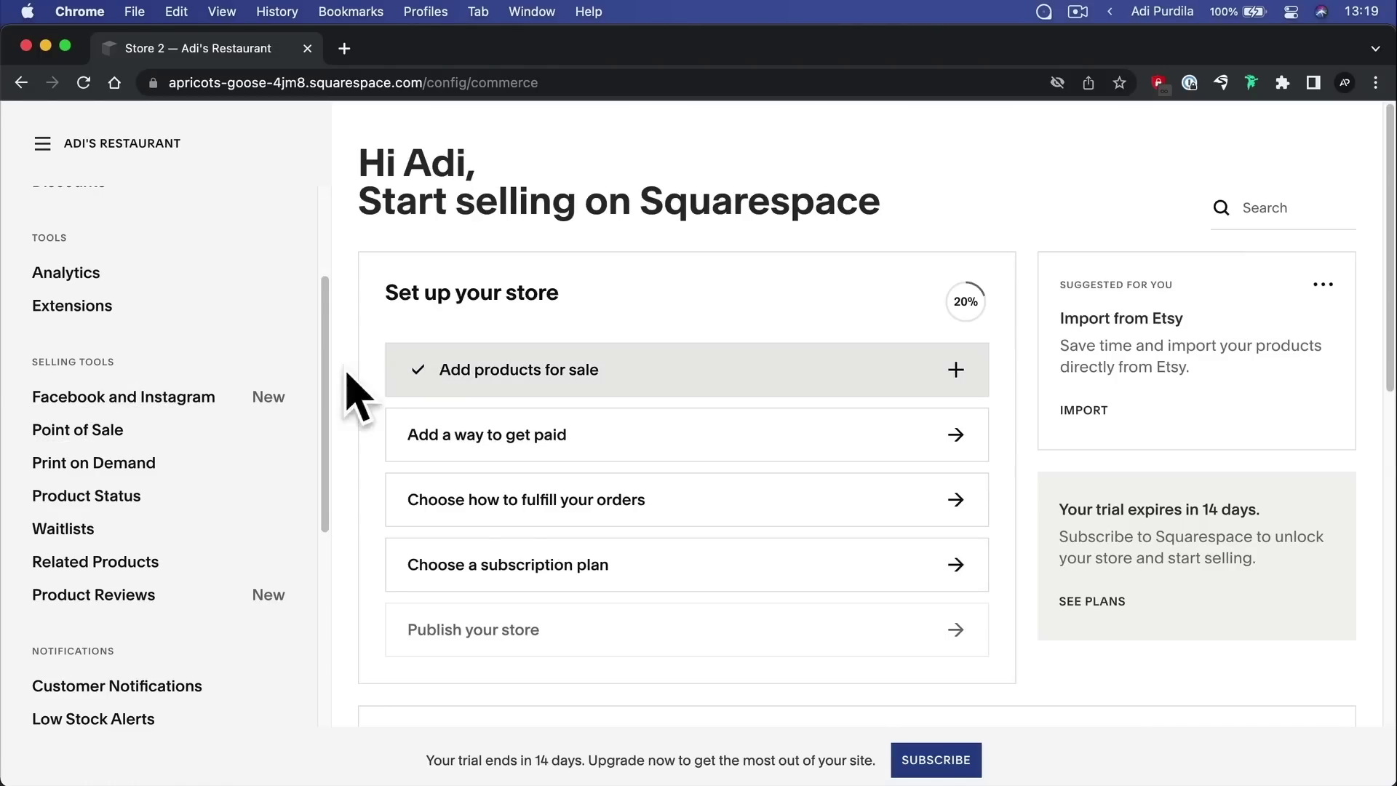
scroll(283, 374, "down", 1)
scroll(285, 378, "down", 4)
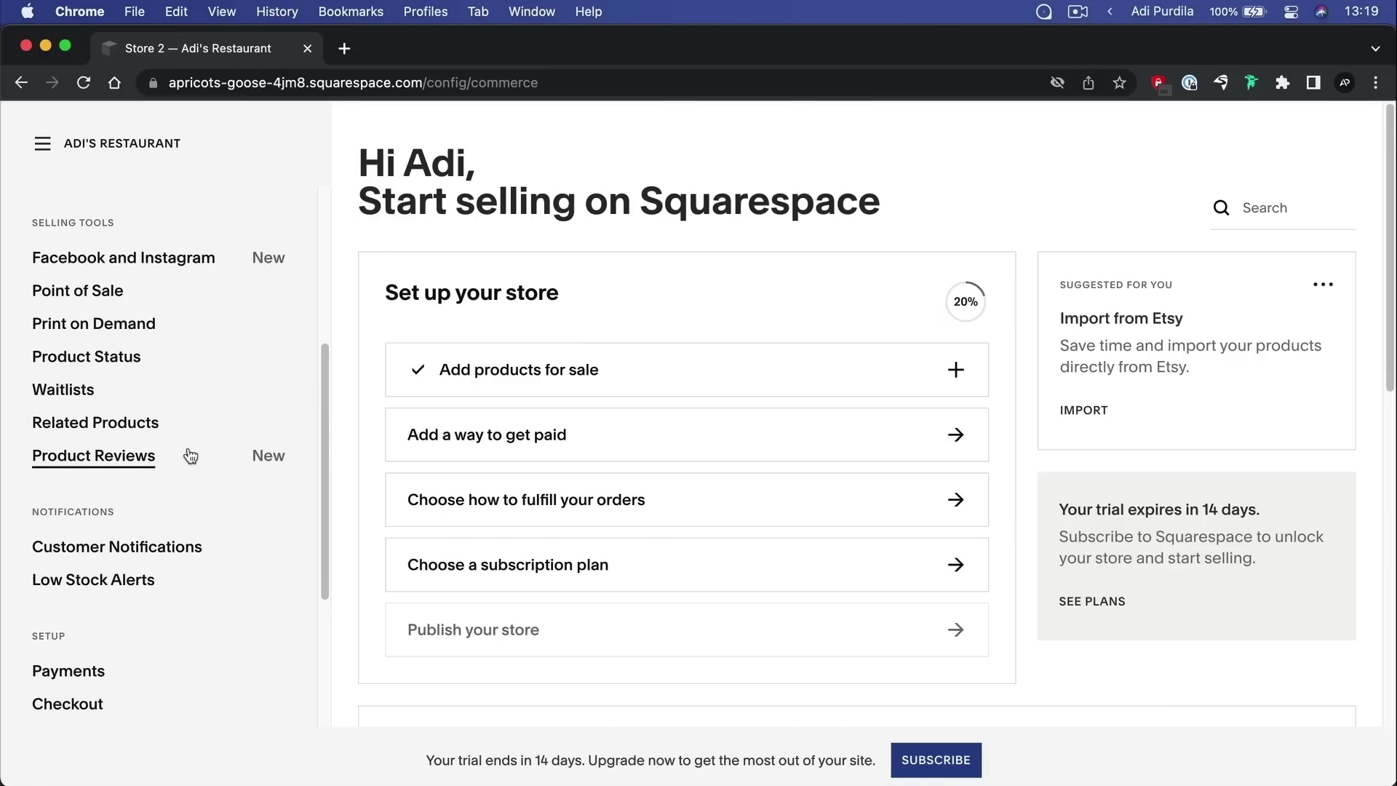
scroll(188, 457, "down", 1)
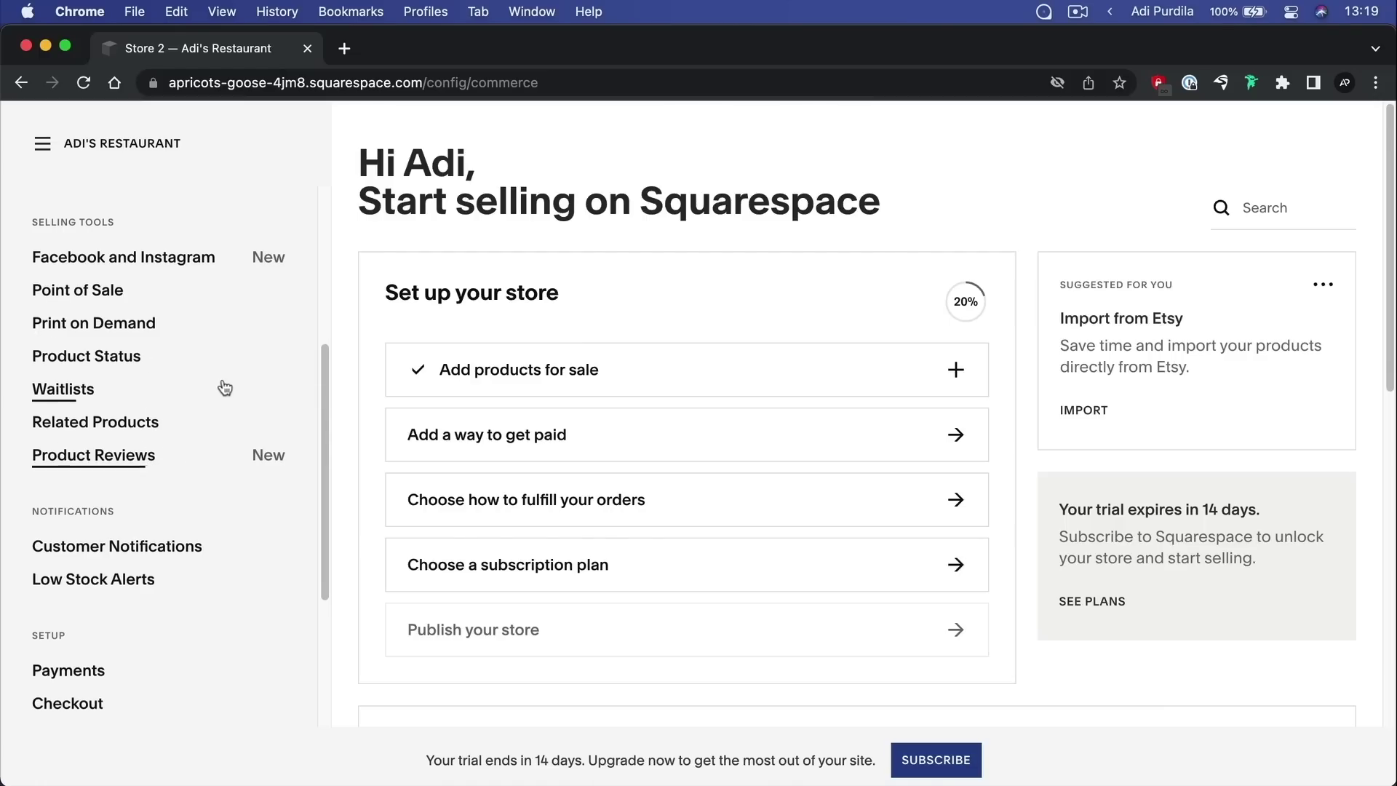
scroll(148, 407, "down", 7)
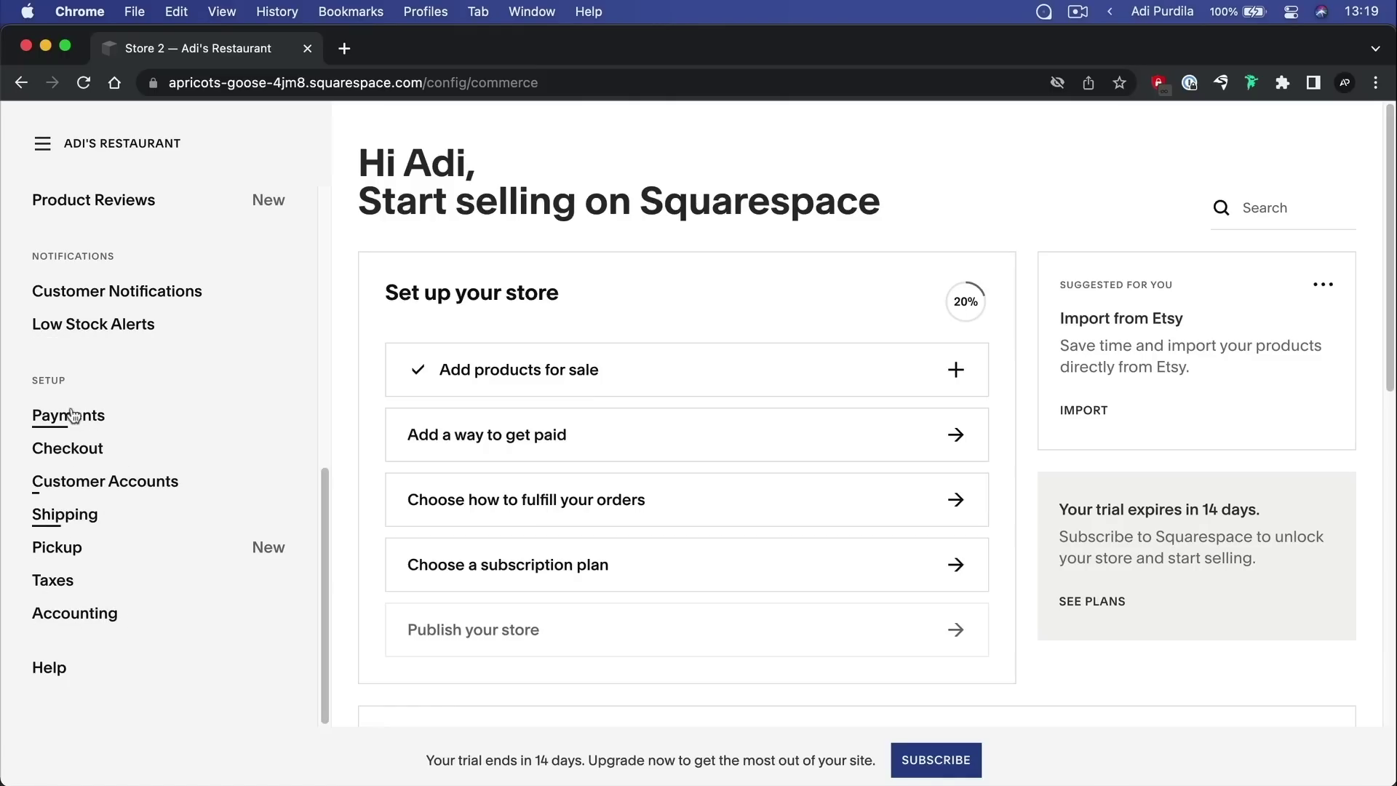
left_click(102, 426)
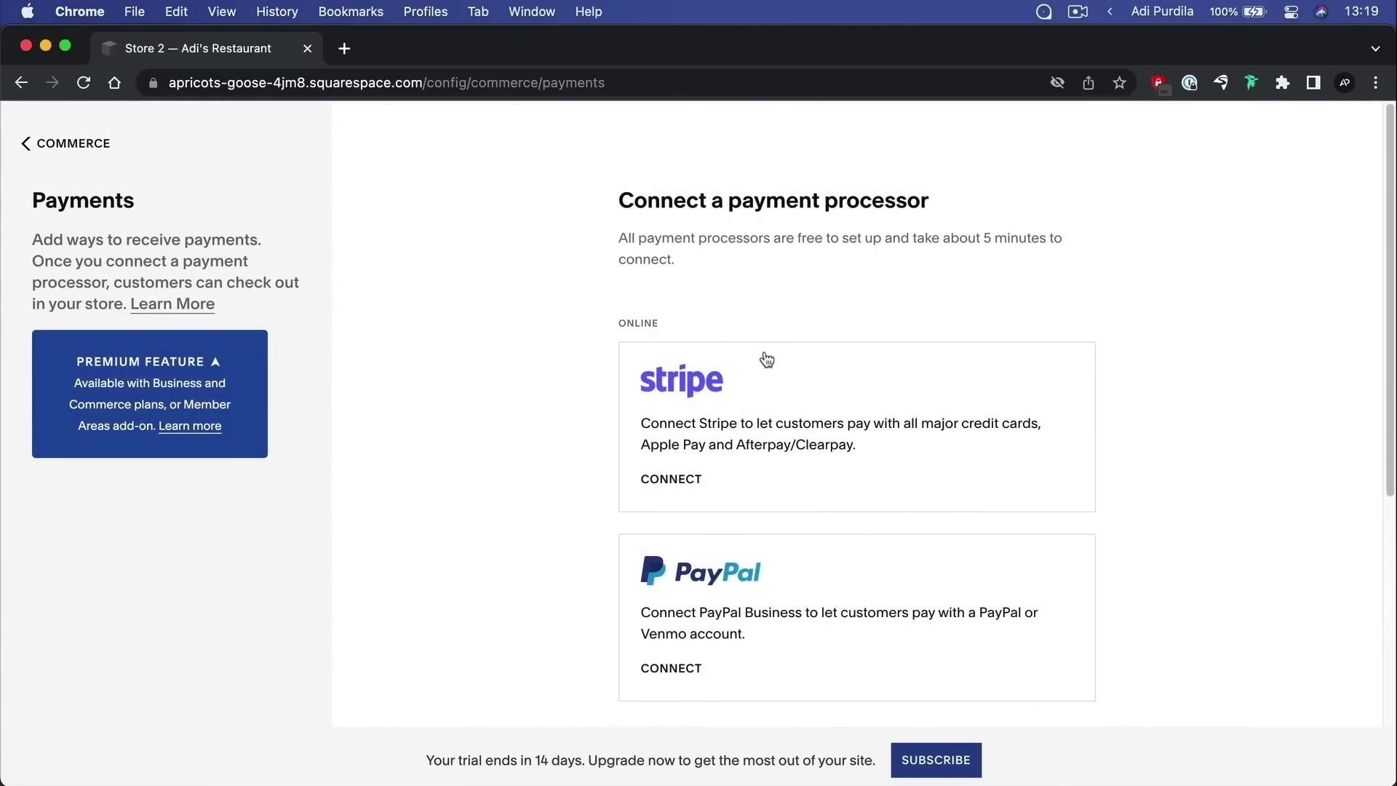
scroll(797, 403, "down", 5)
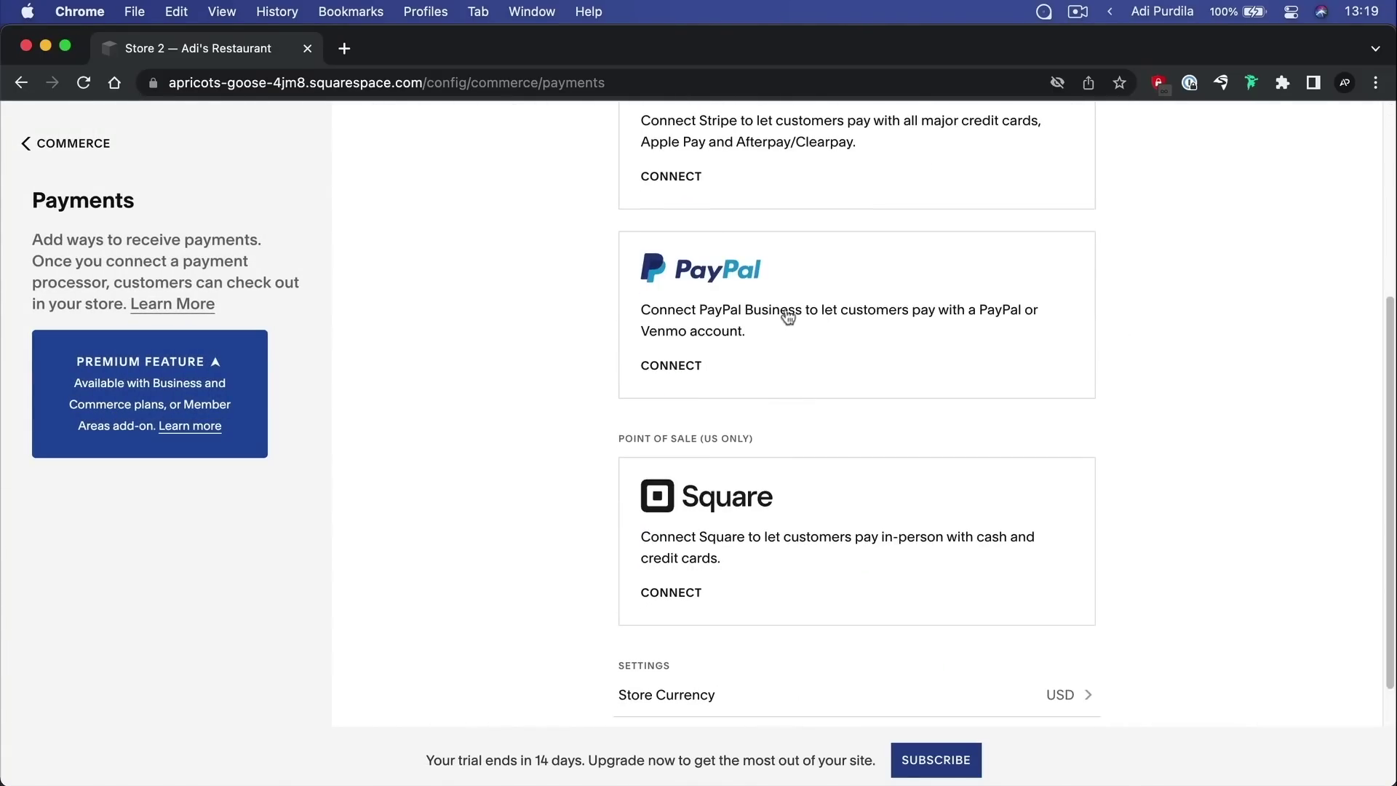
scroll(789, 344, "up", 2)
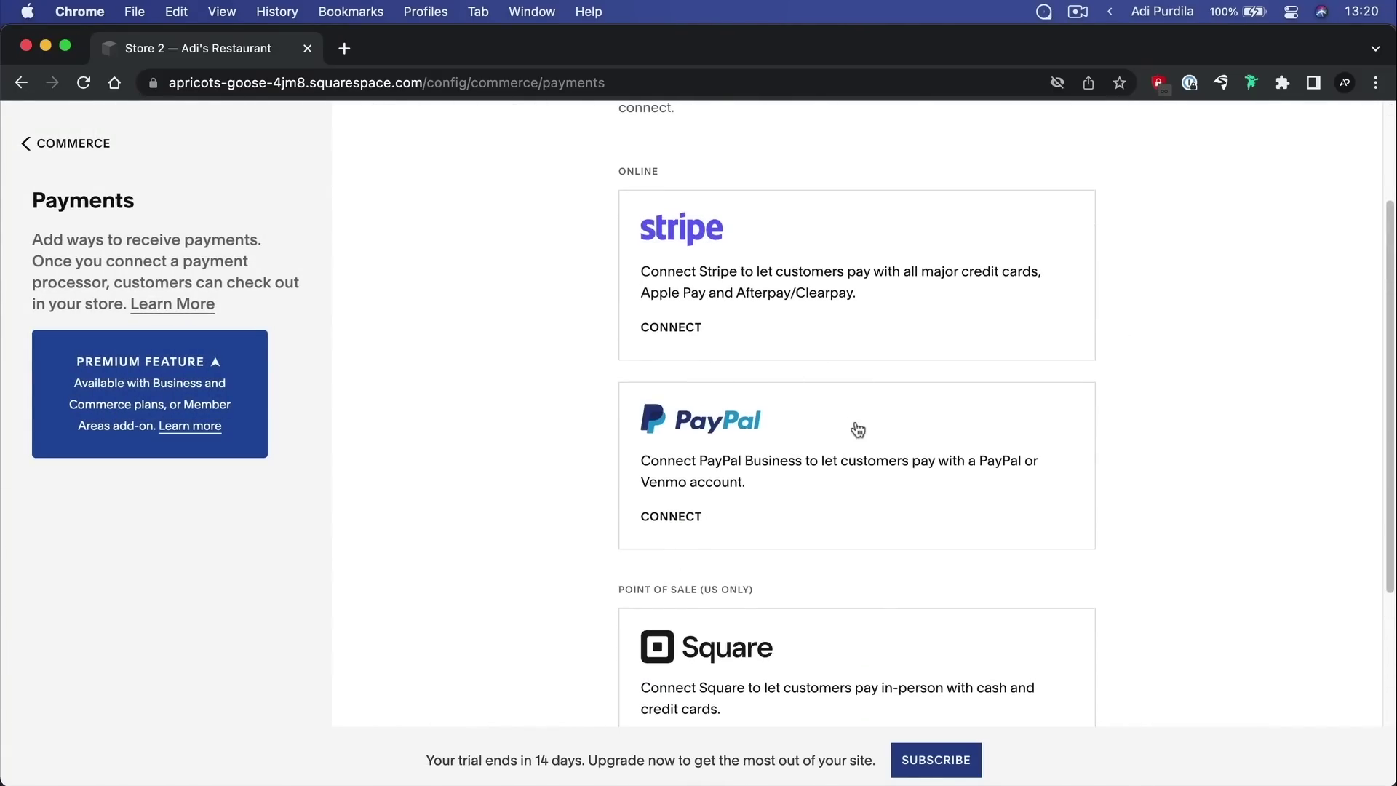
scroll(855, 431, "down", 2)
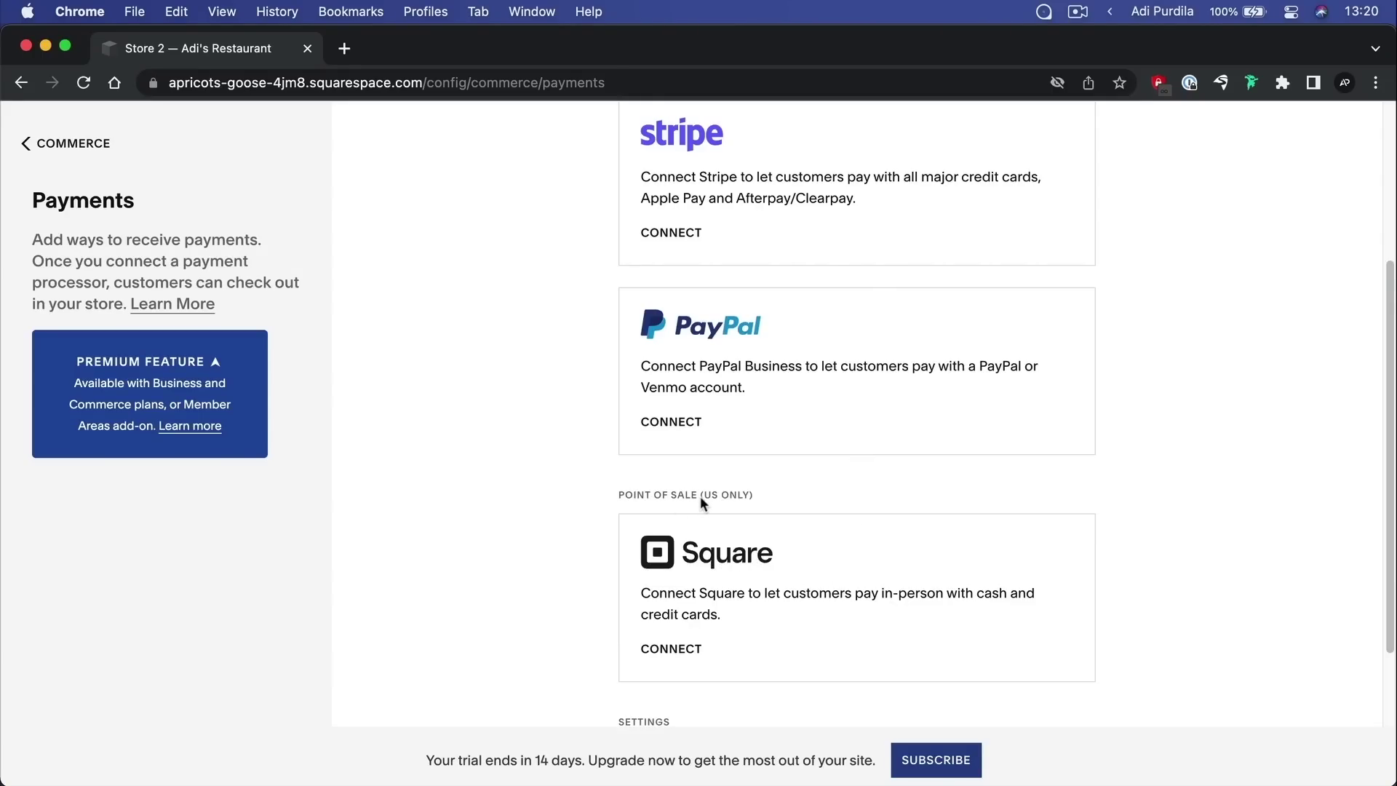
scroll(740, 498, "down", 2)
scroll(749, 508, "up", 6)
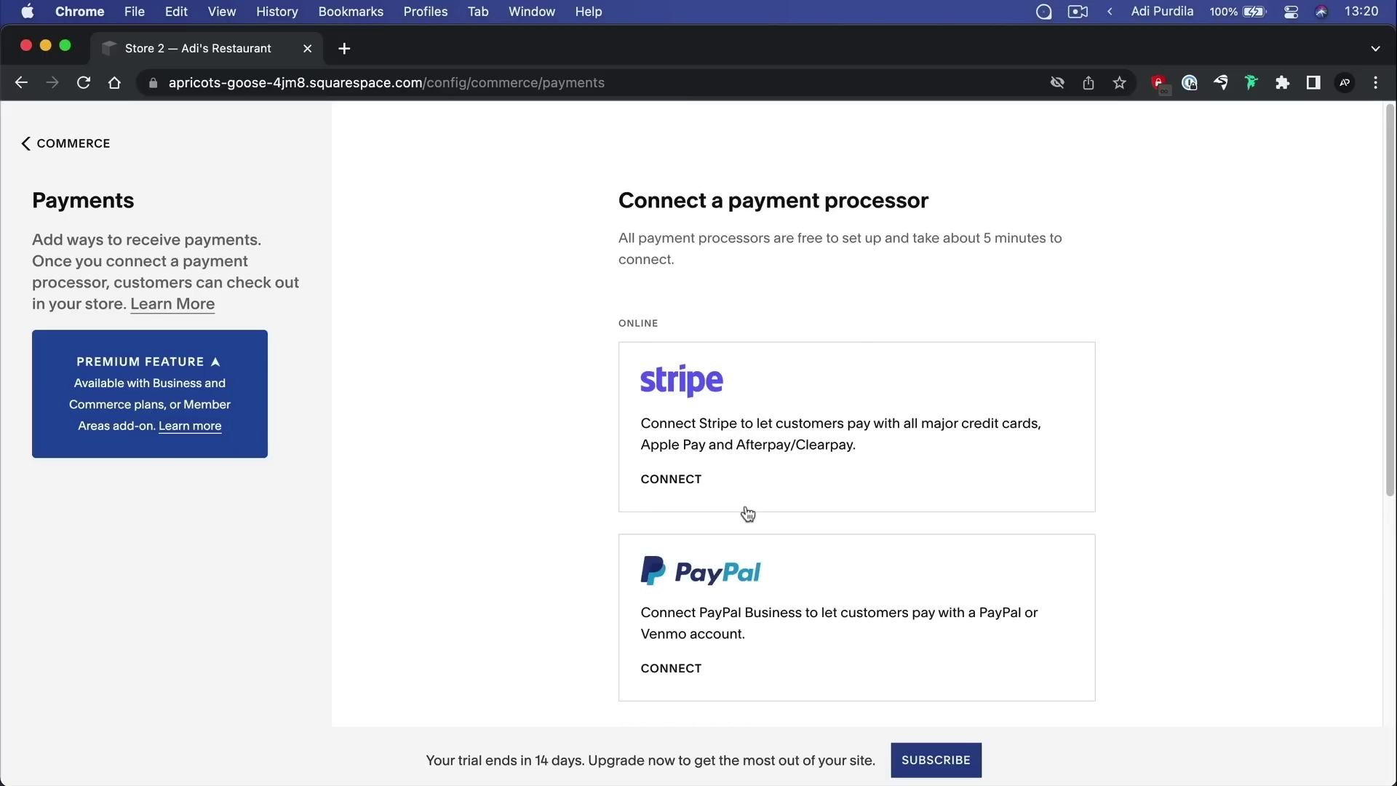
scroll(749, 508, "down", 5)
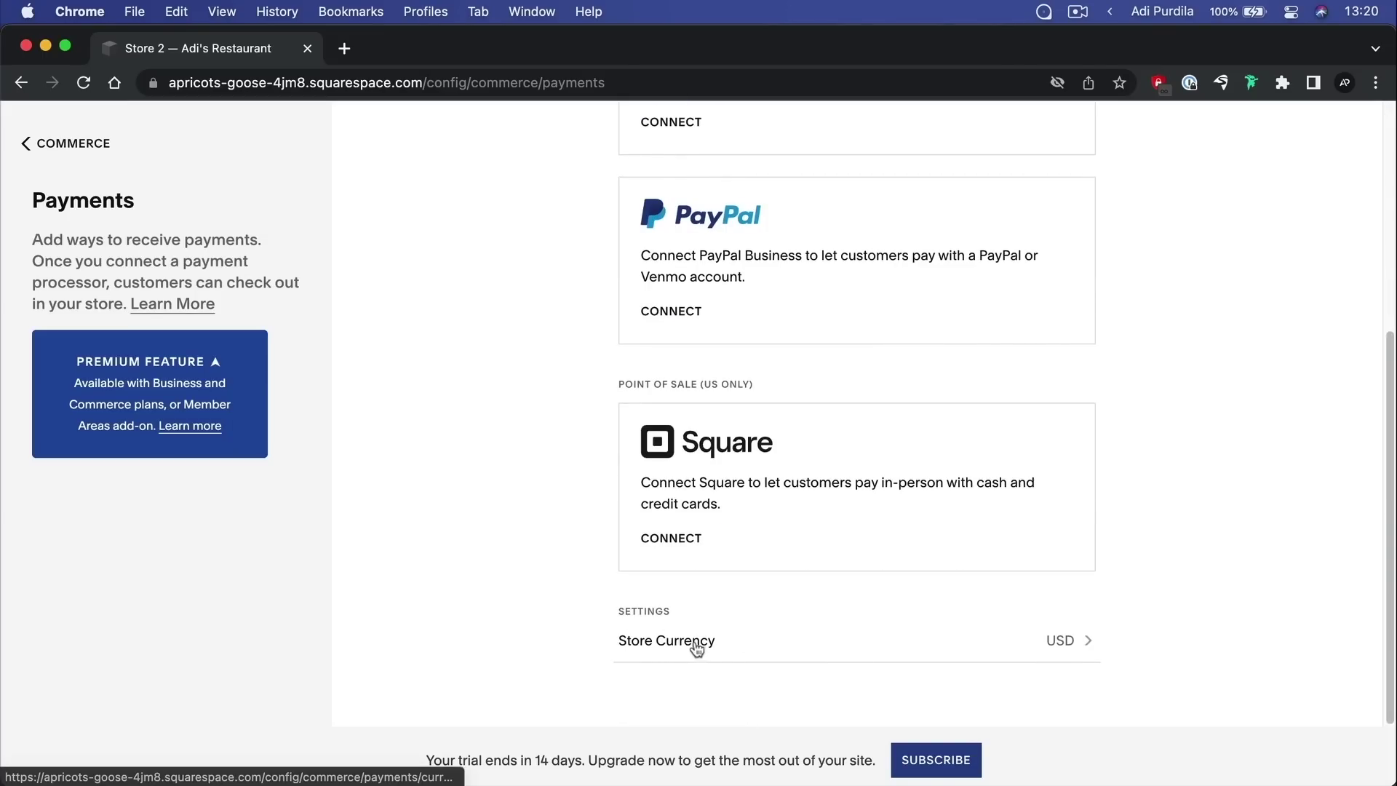
left_click(1061, 642)
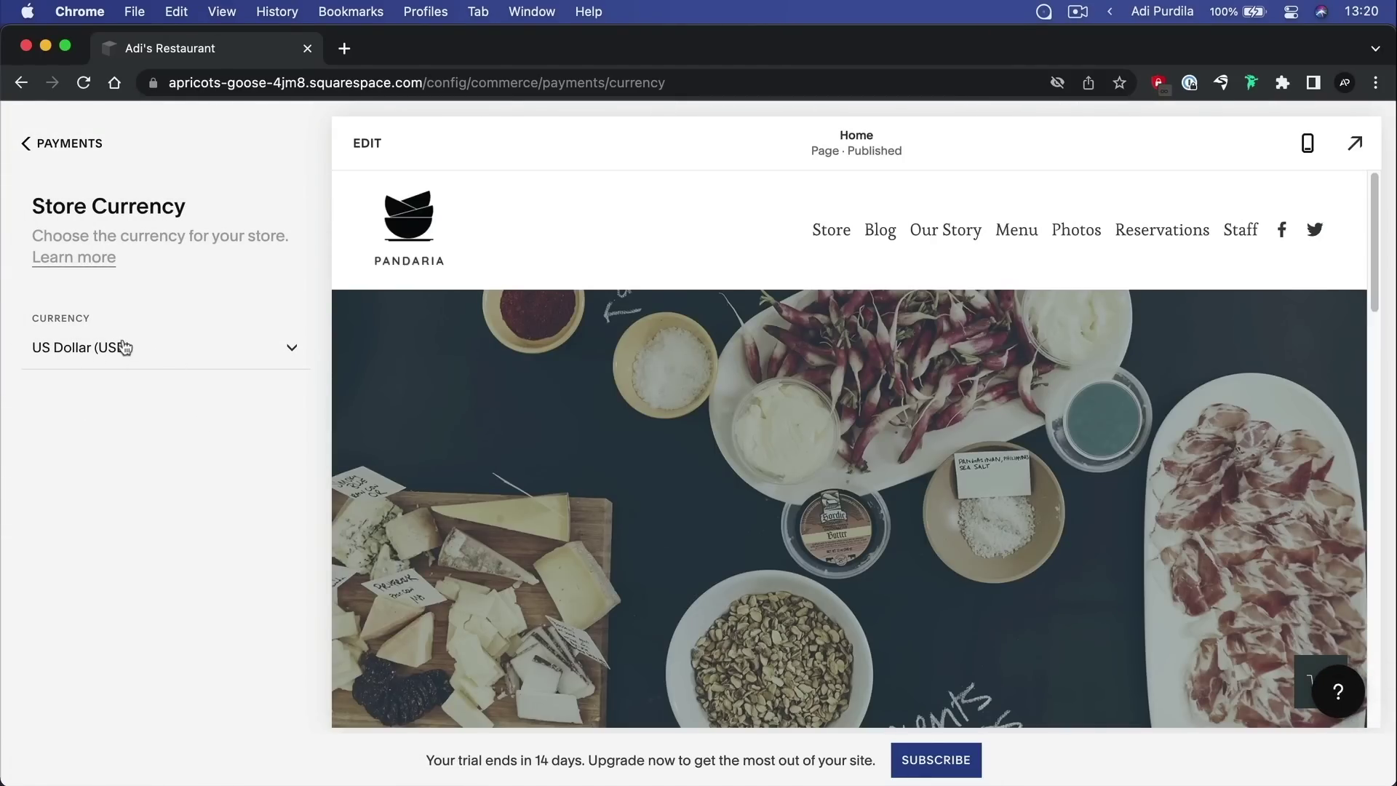
left_click(122, 347)
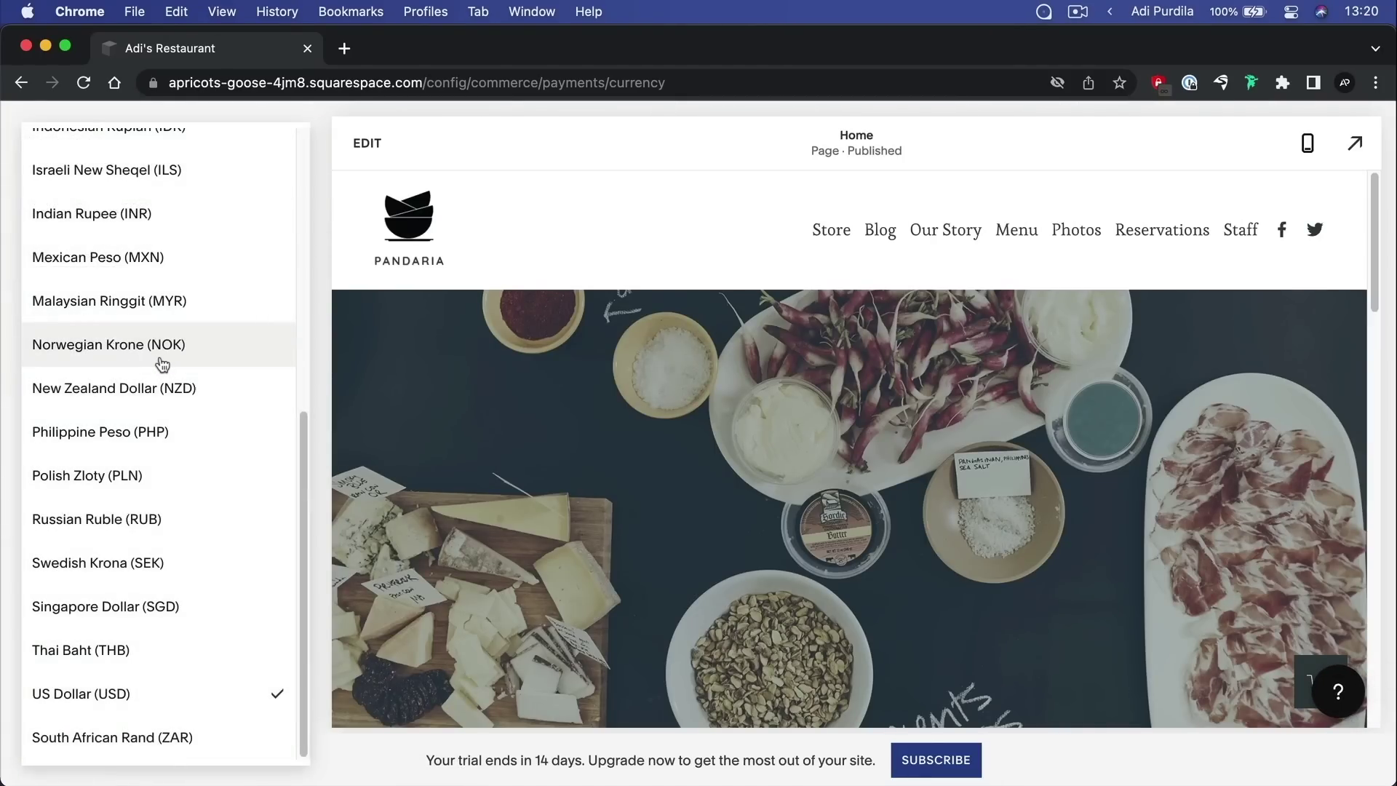
scroll(199, 355, "up", 1)
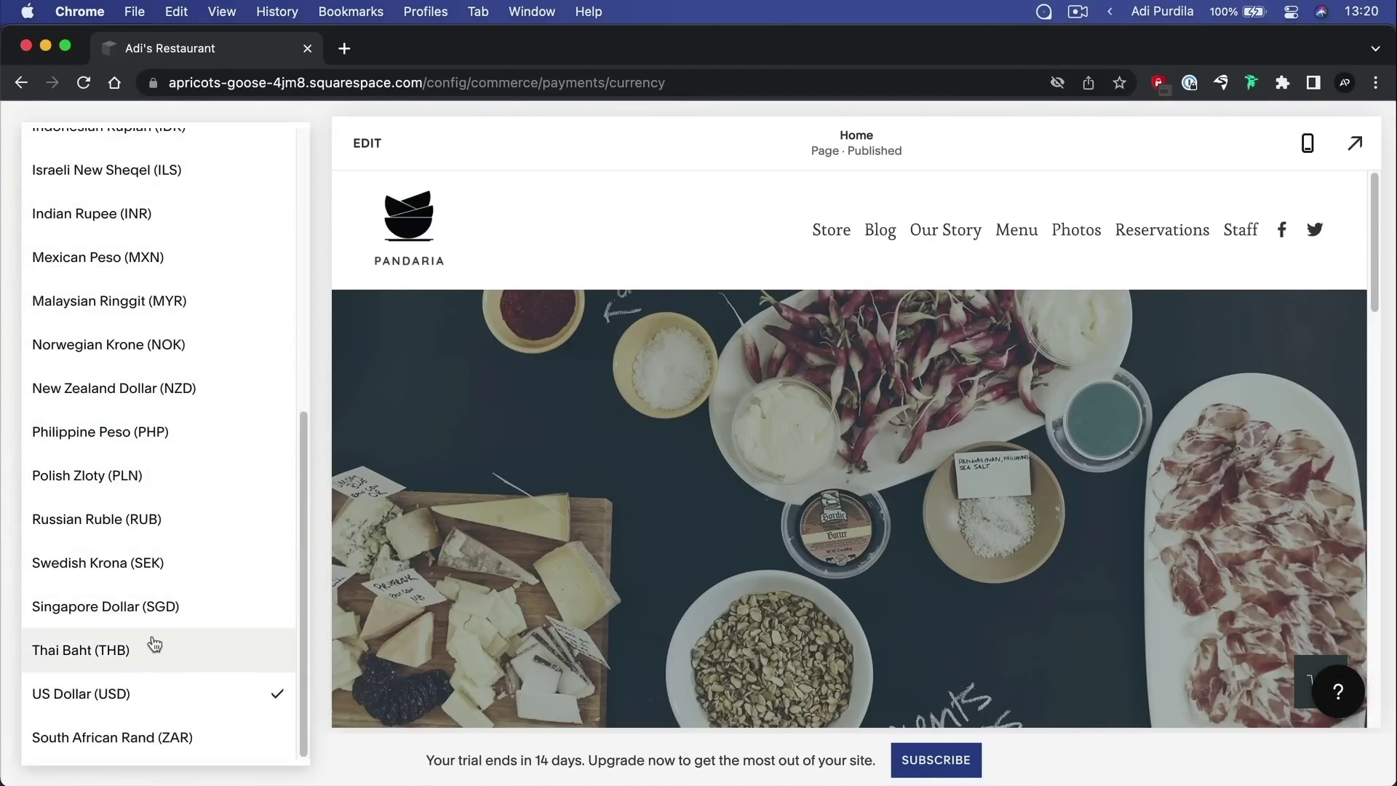
scroll(169, 553, "up", 10)
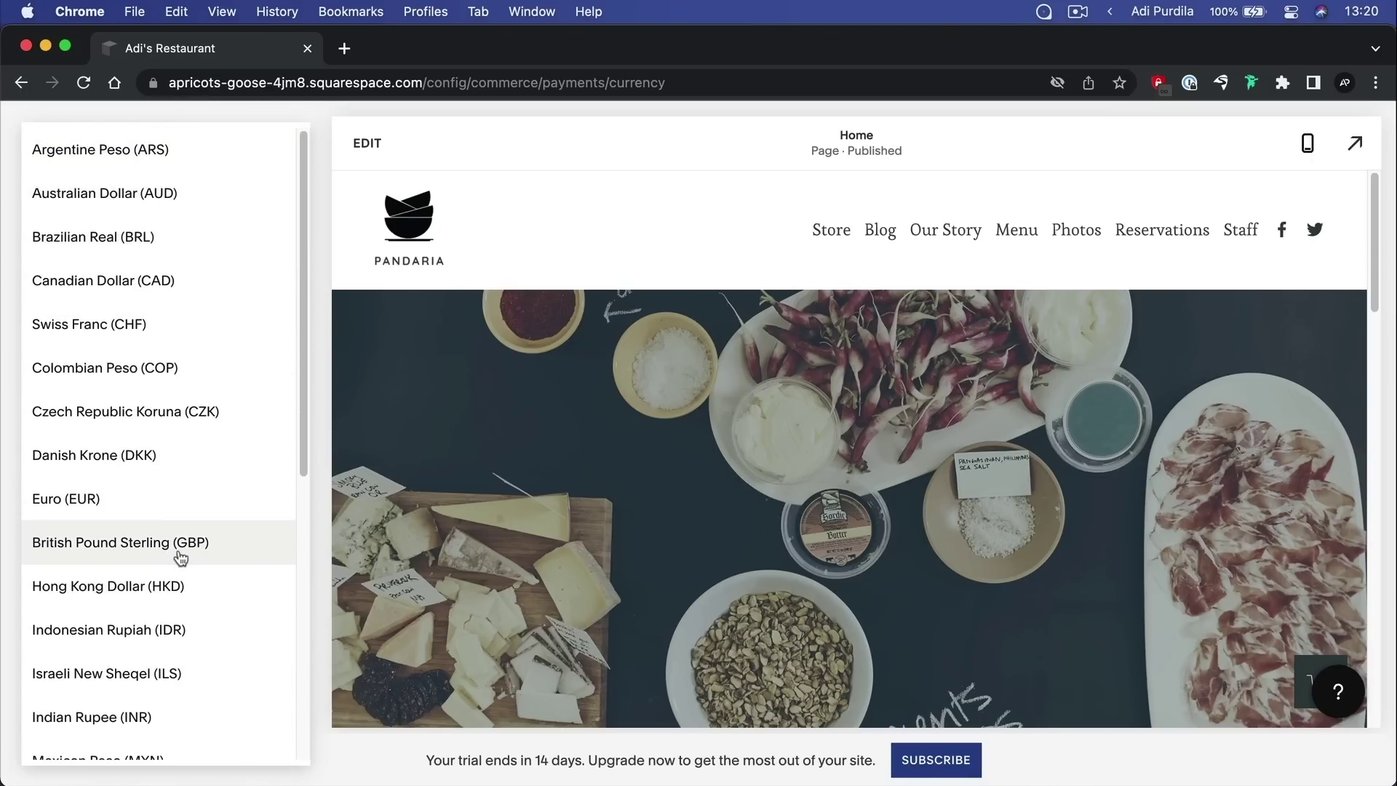
left_click(457, 171)
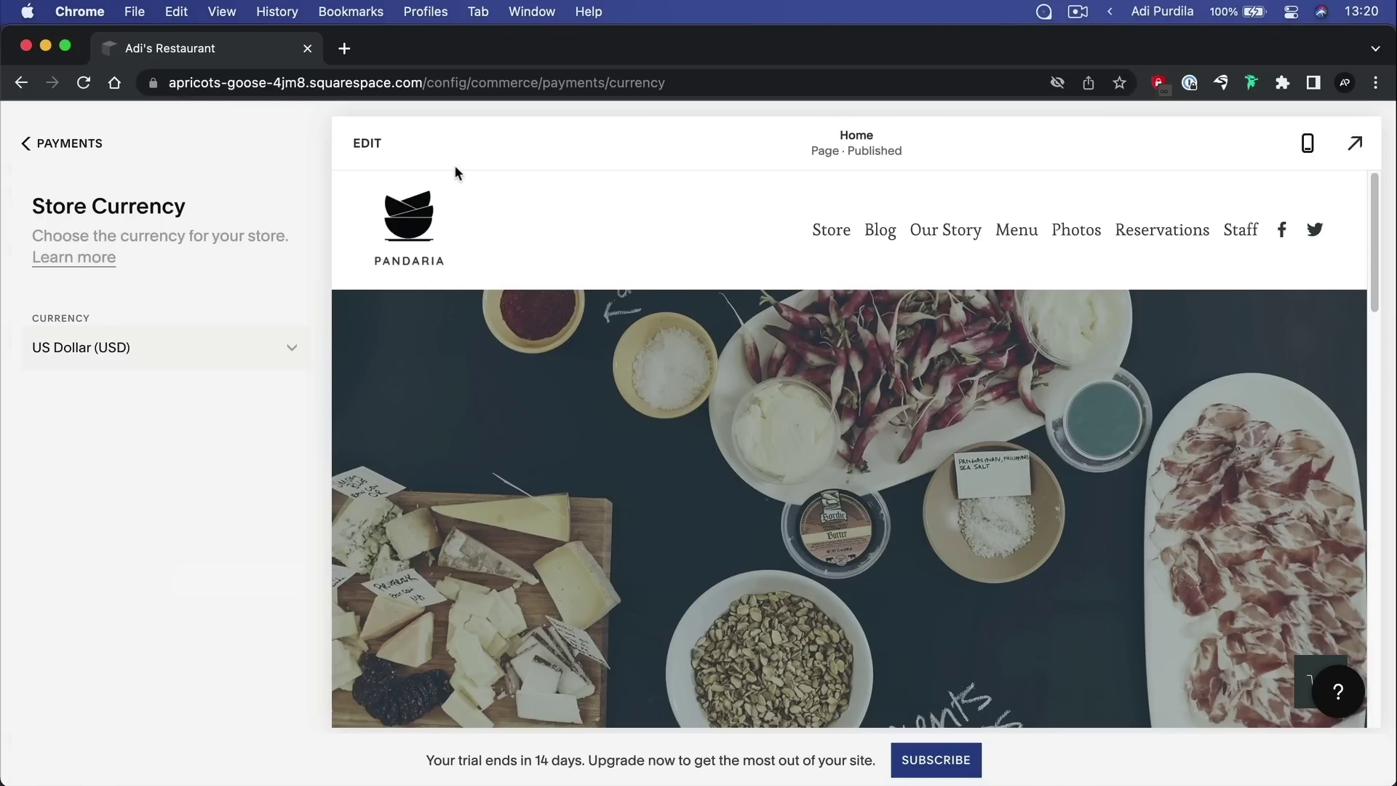
left_click(26, 144)
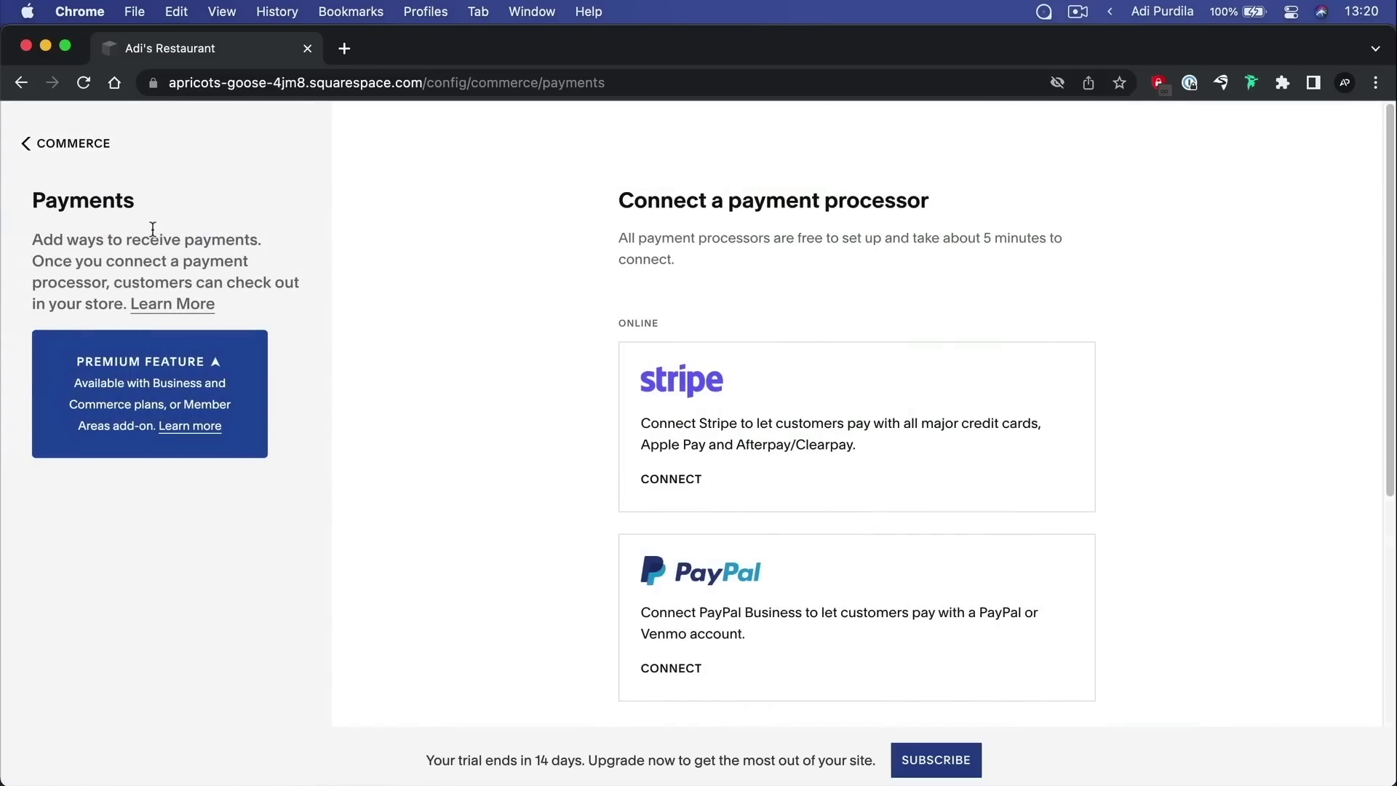
left_click(91, 147)
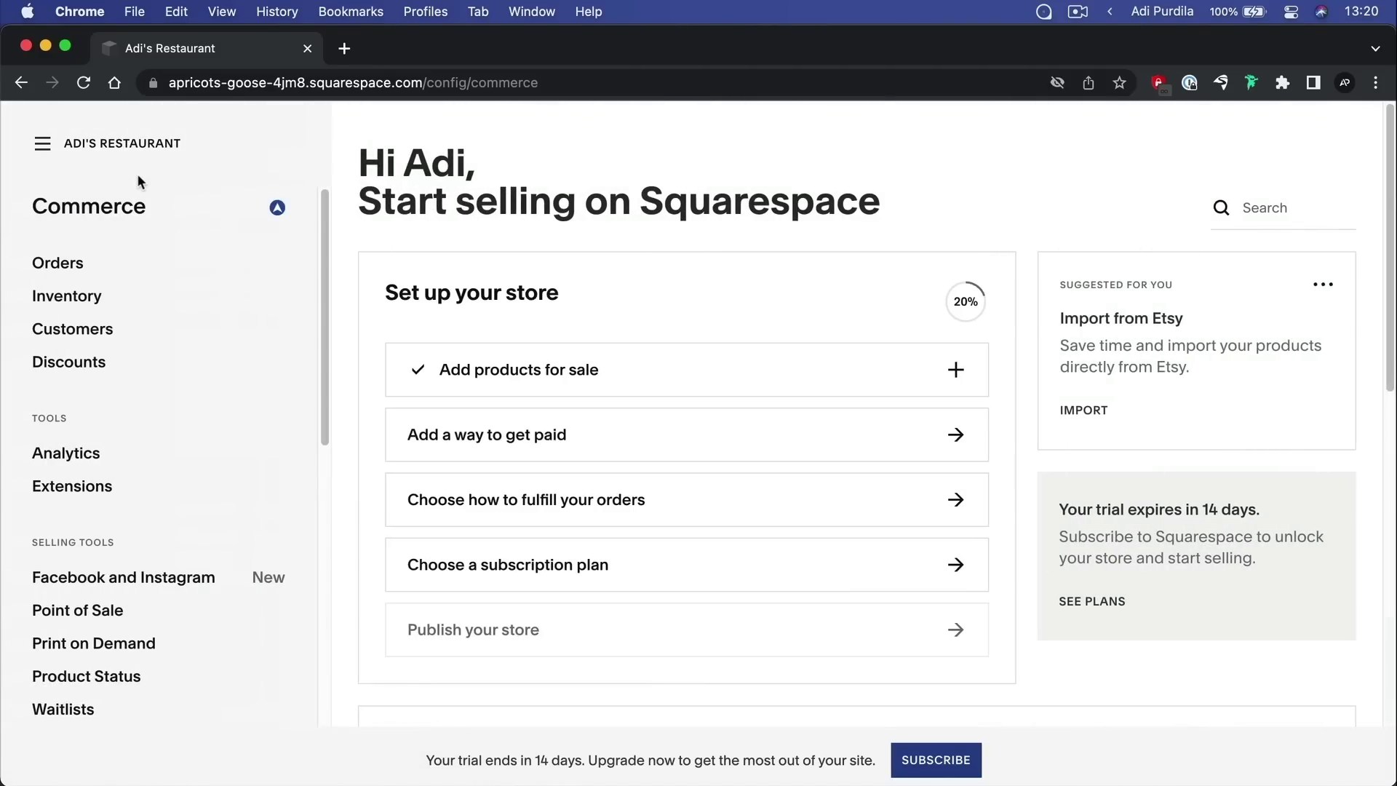
scroll(159, 385, "down", 10)
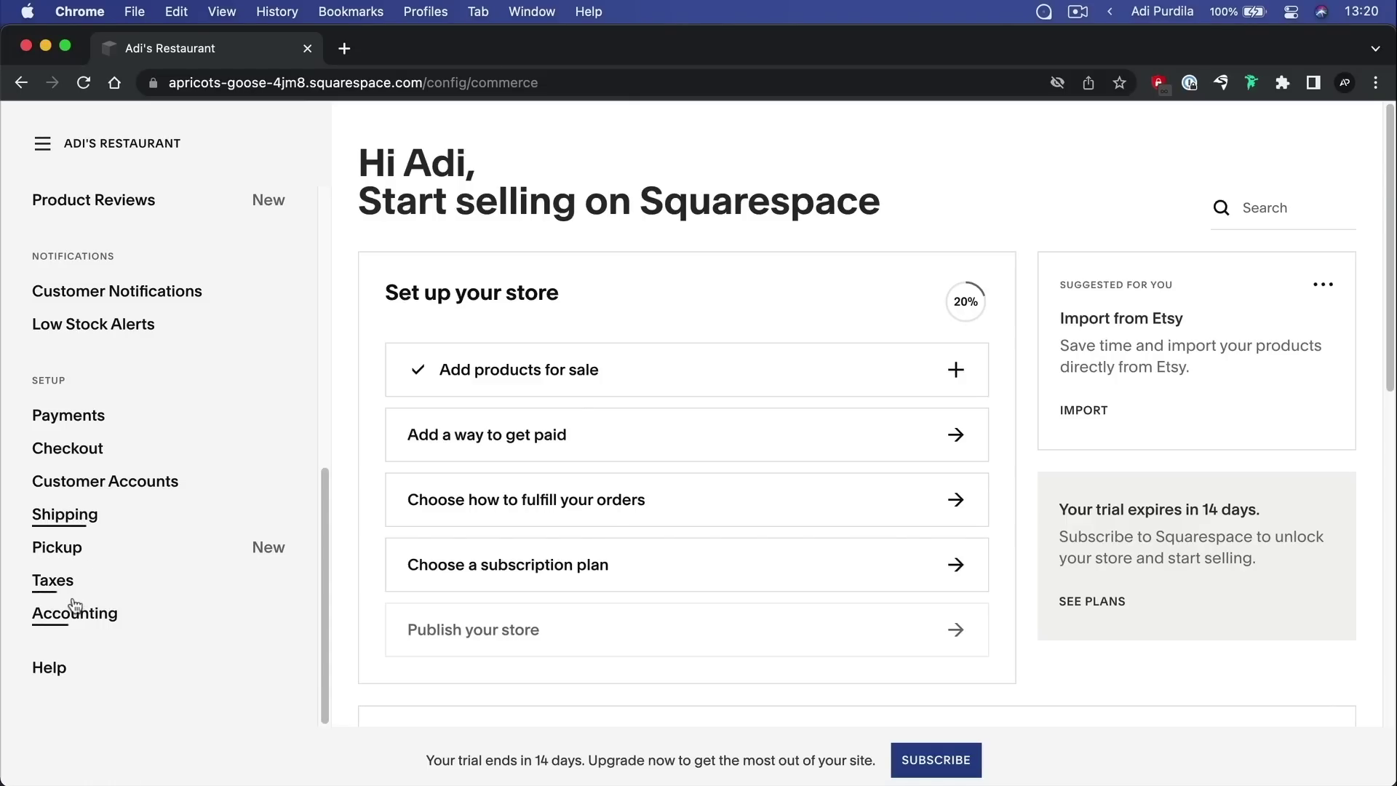
left_click(64, 581)
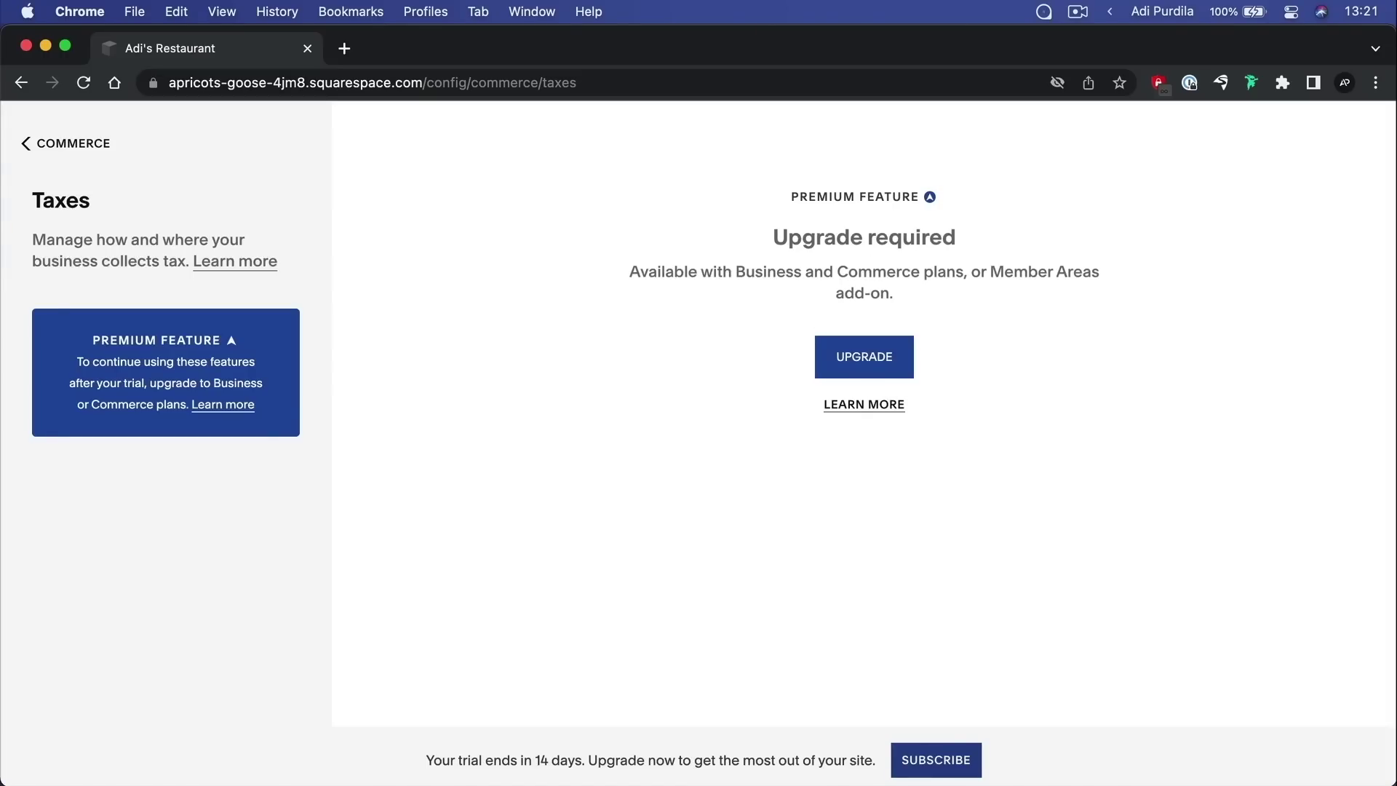
left_click(72, 143)
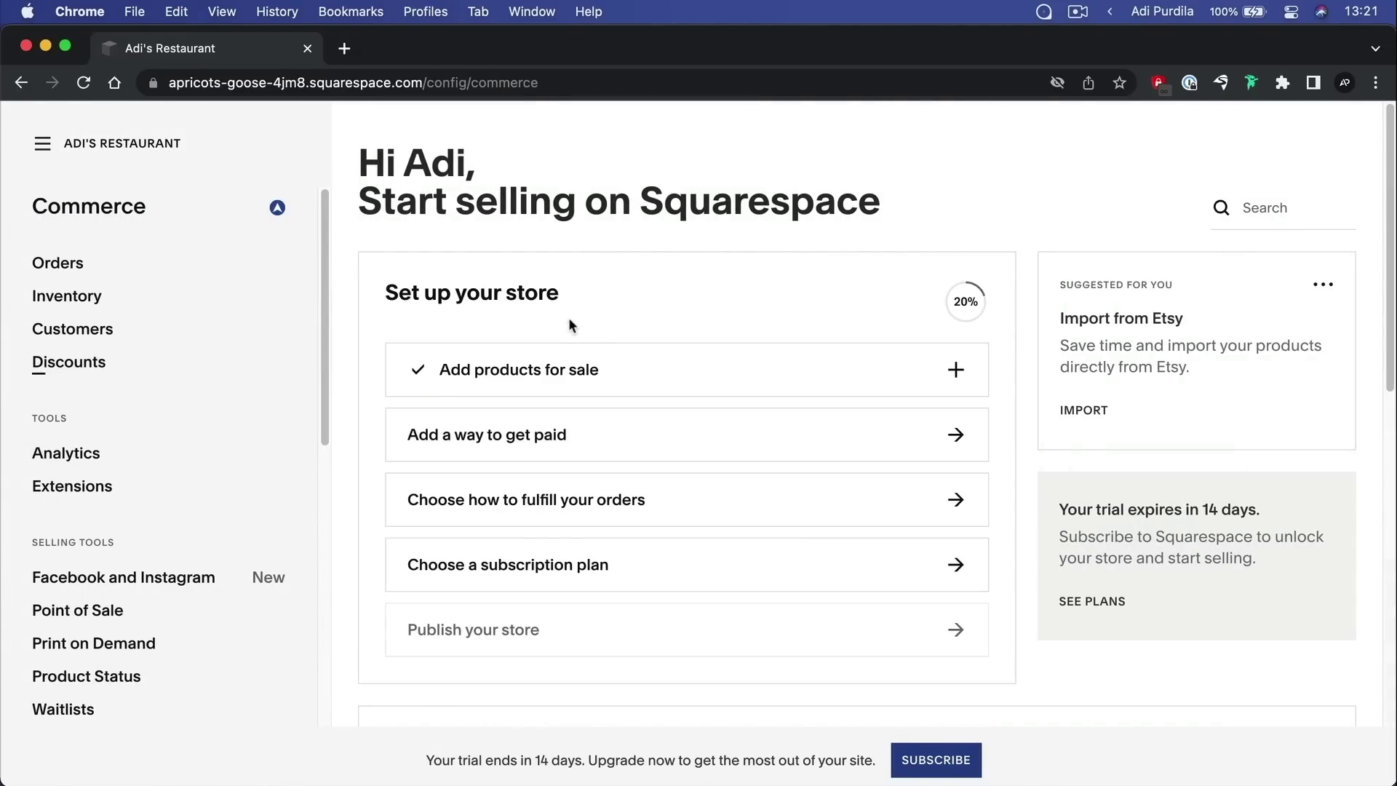
Go to the Website section and show the Pages list with Home previewed
left_click(143, 143)
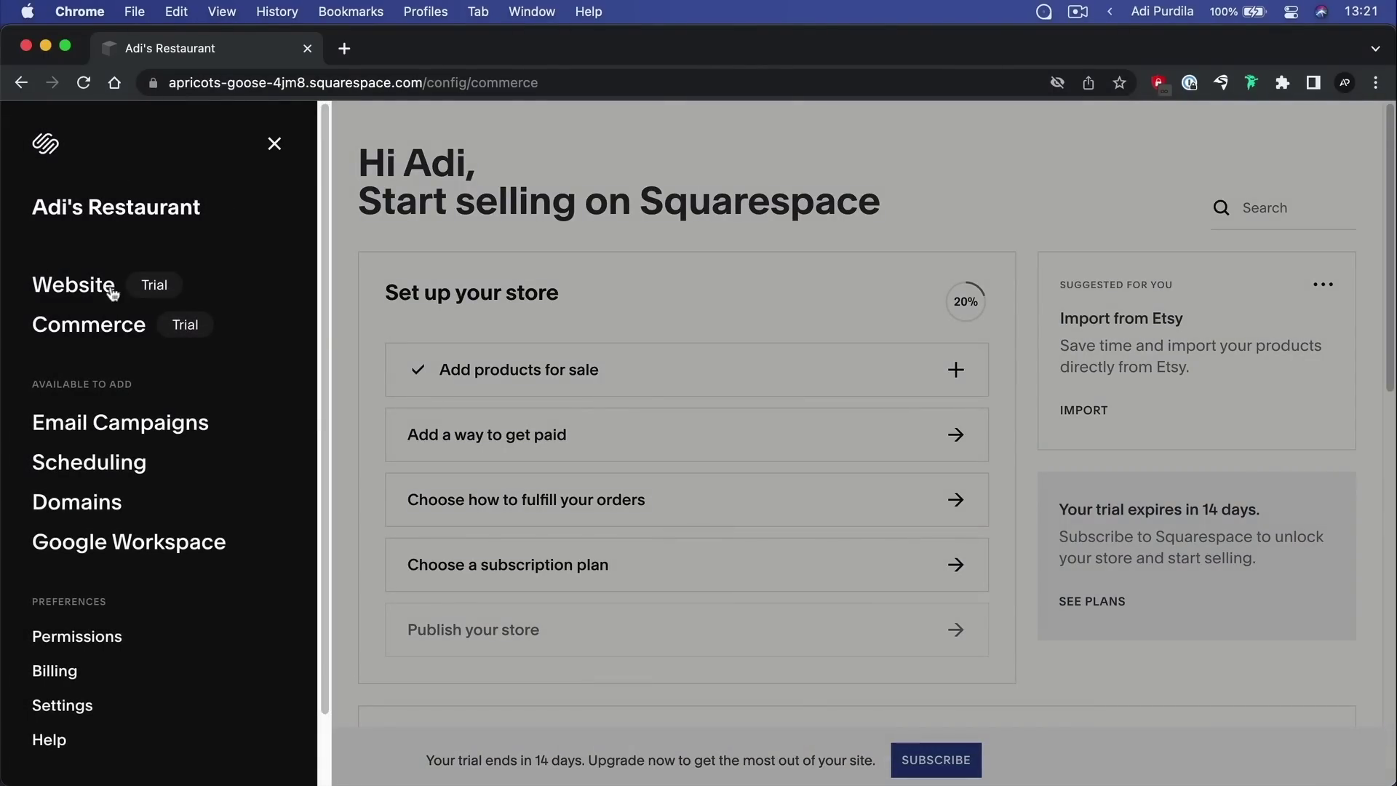
left_click(106, 287)
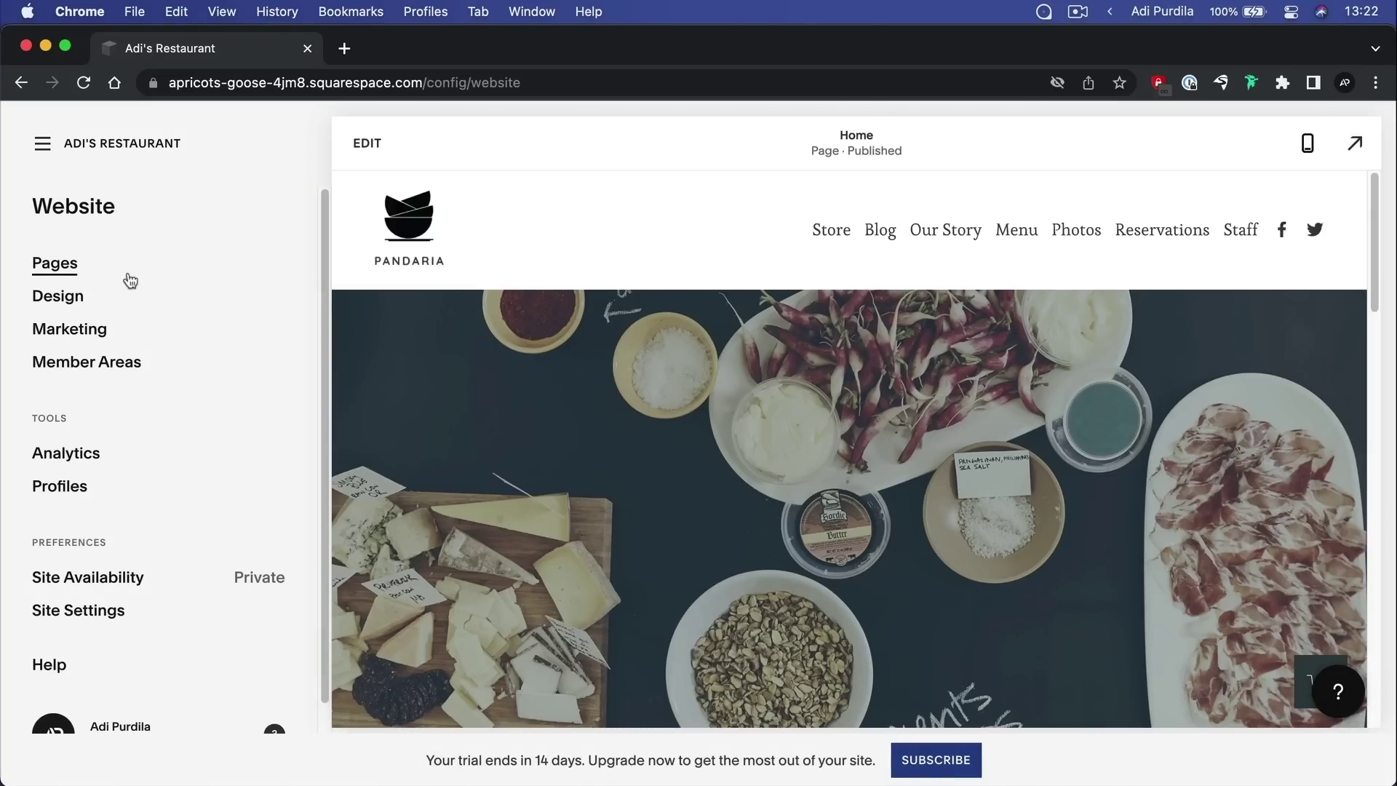
left_click(131, 281)
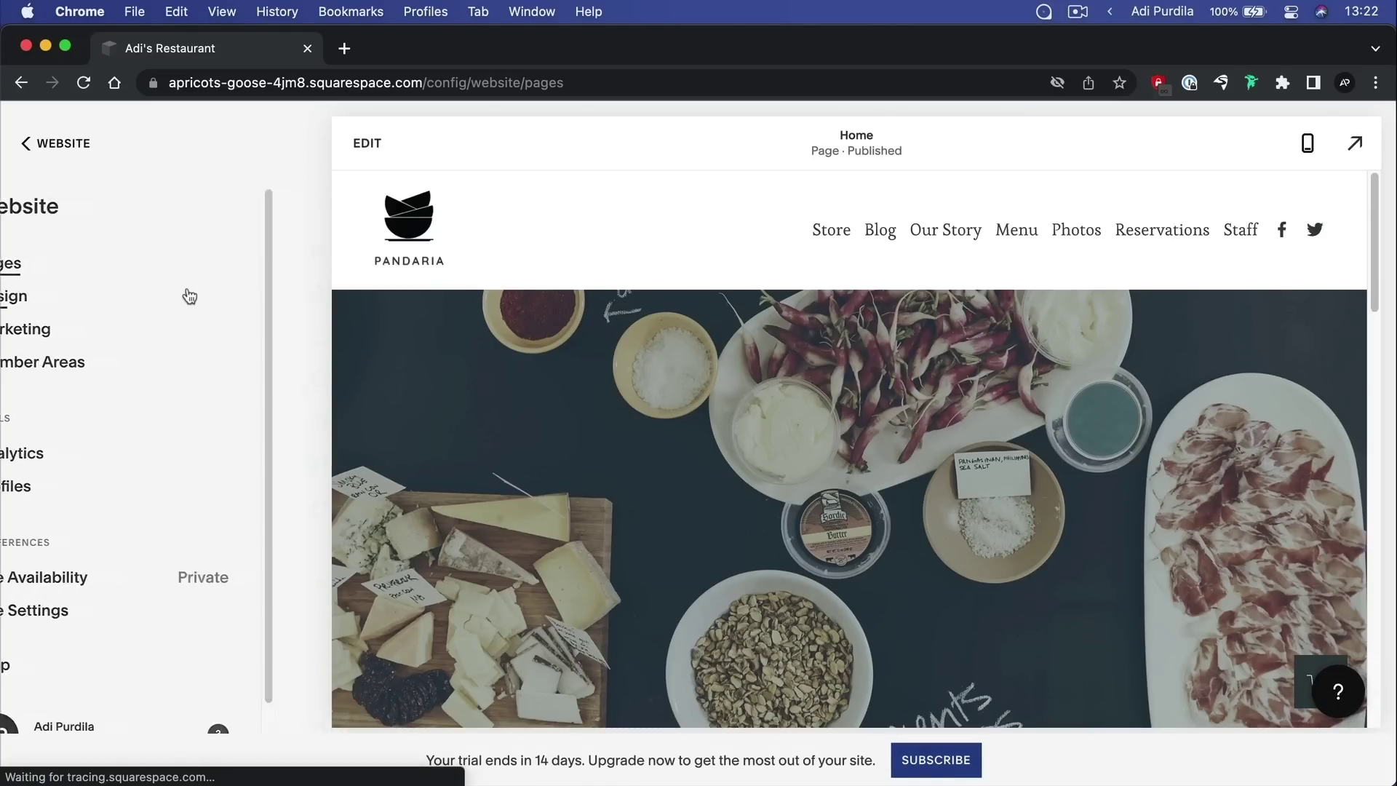
Open the add-page choices and close them without adding a page
left_click(282, 210)
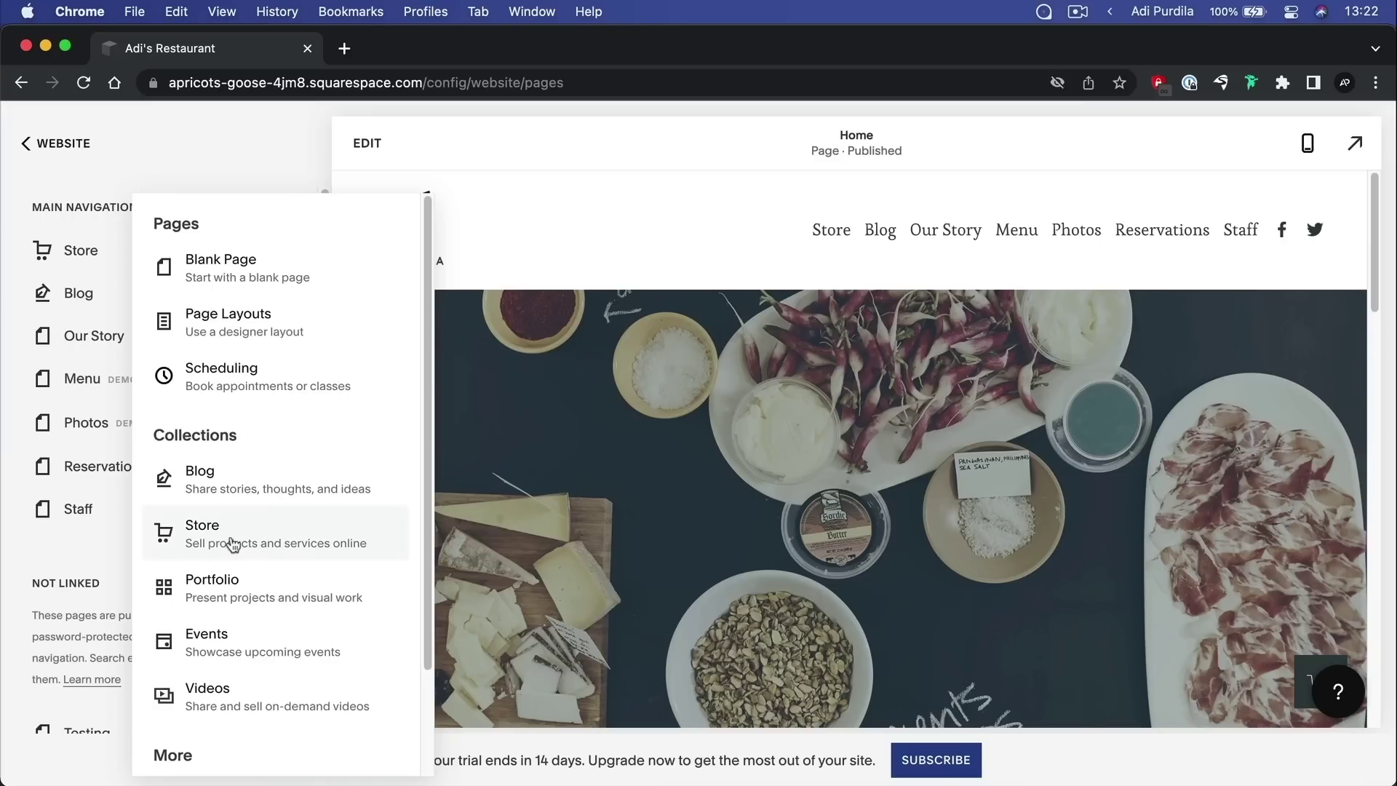
left_click(714, 220)
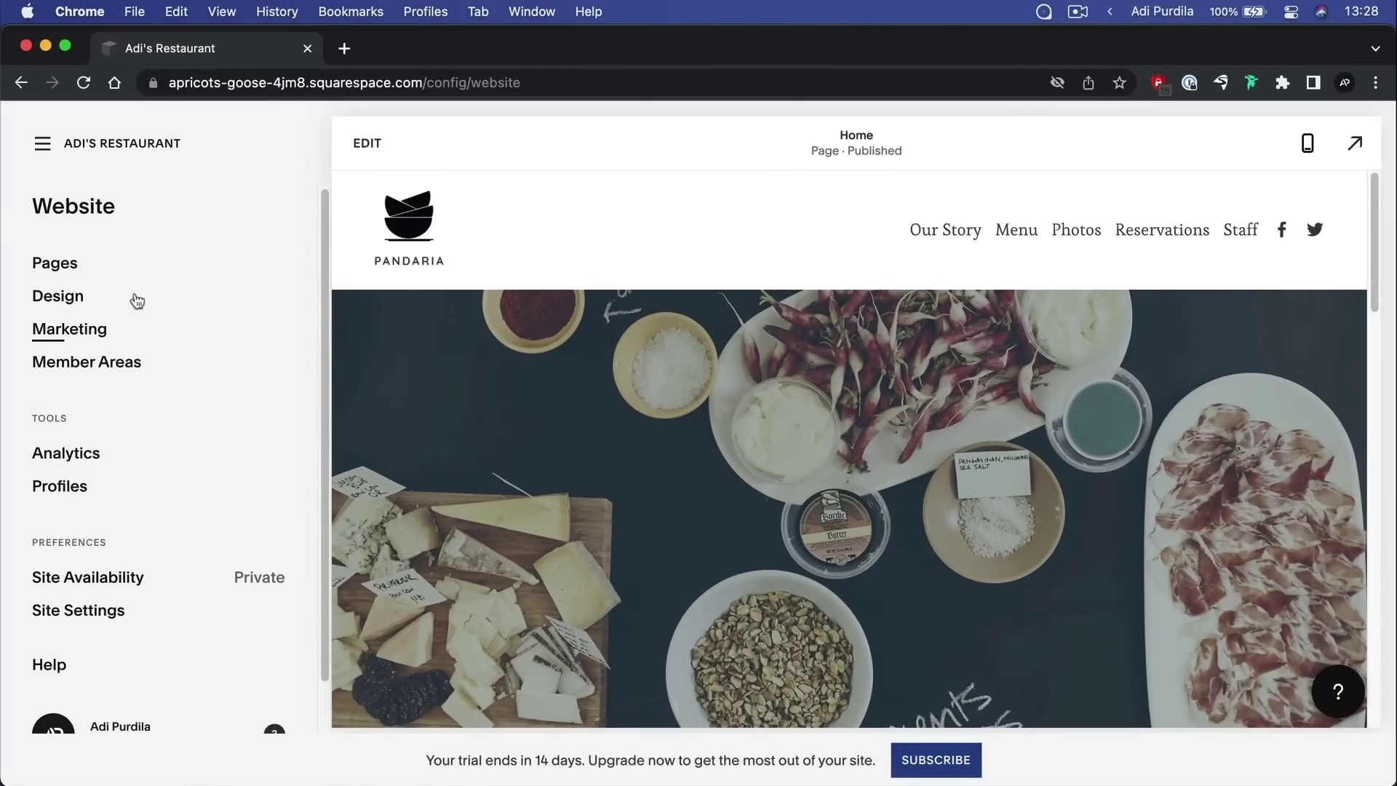
Open Add a Page's Page Layouts and browse the Contact category layouts
left_click(76, 265)
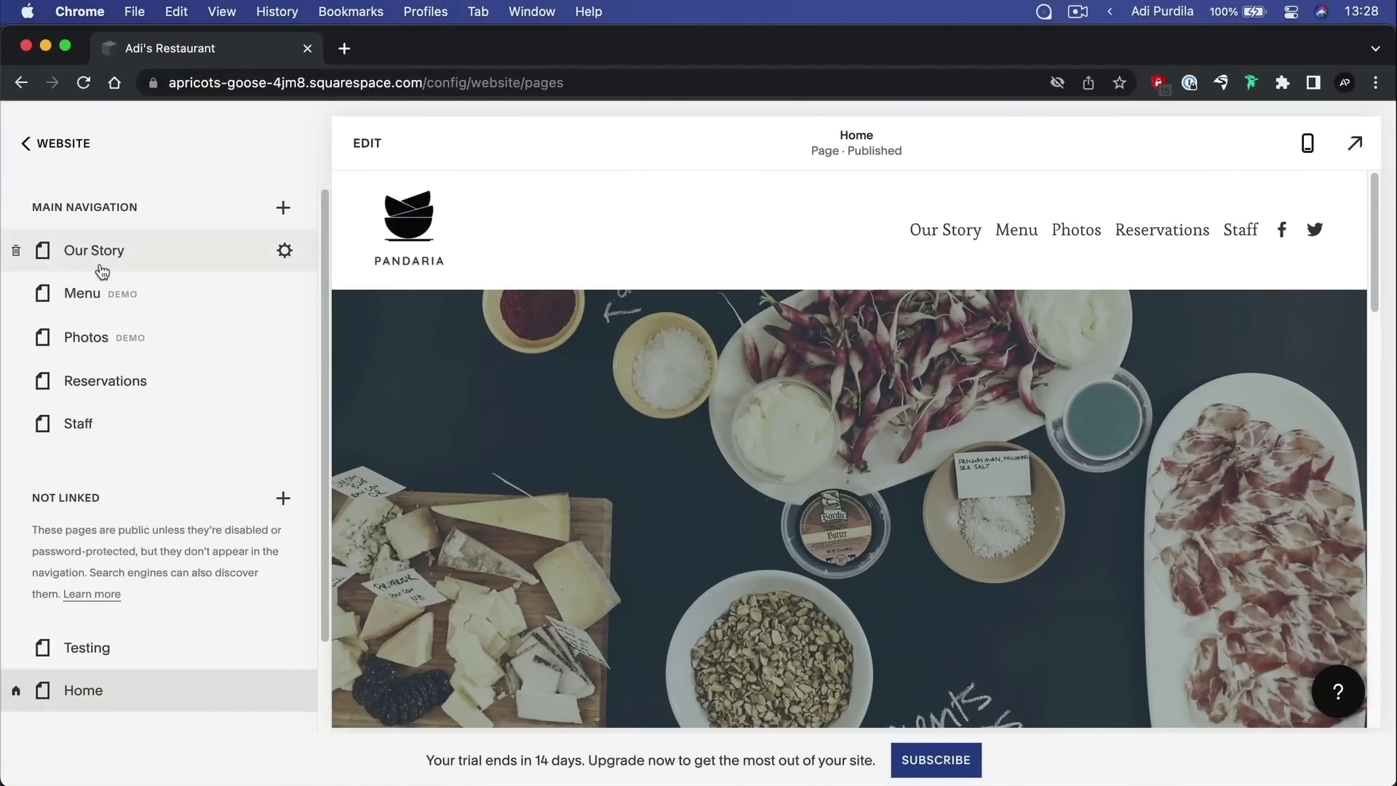
left_click(288, 208)
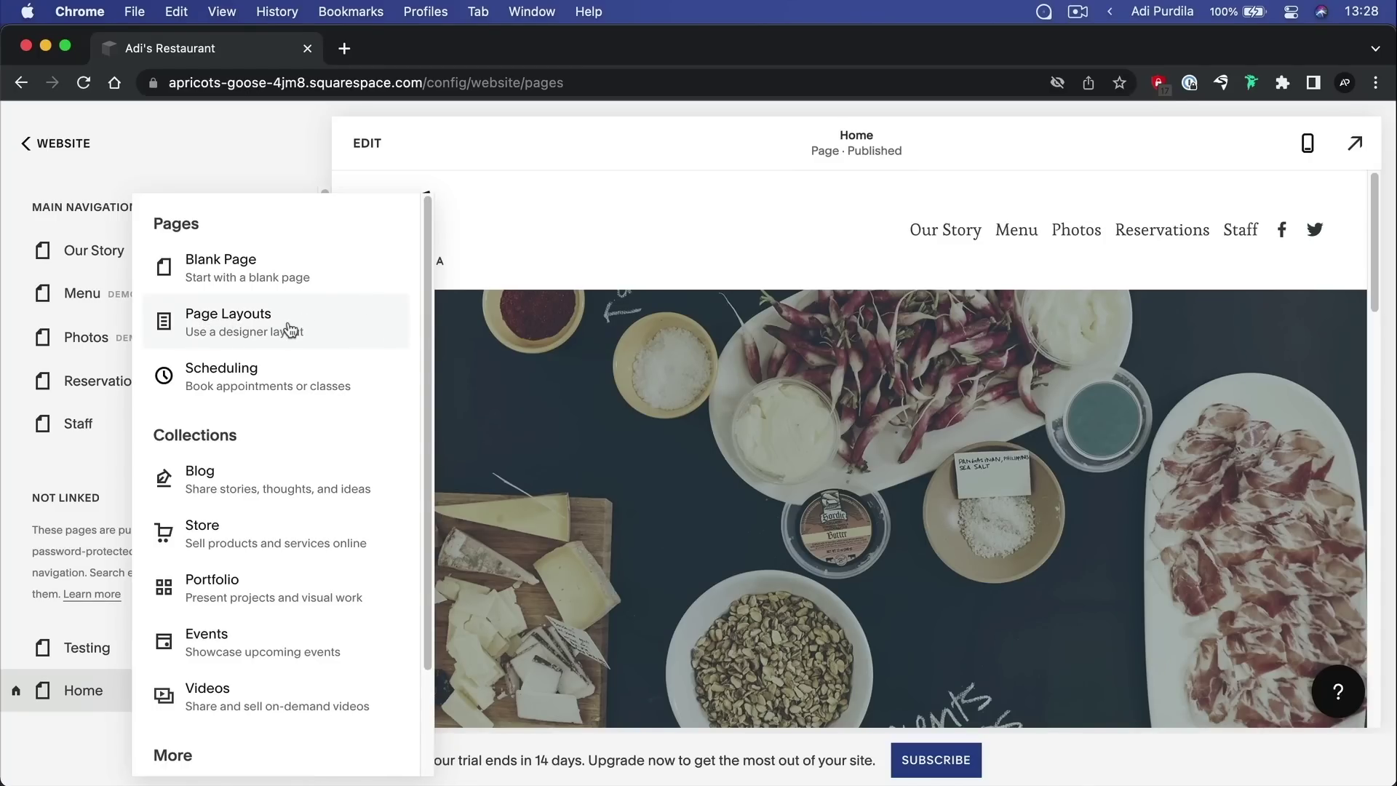
left_click(391, 318)
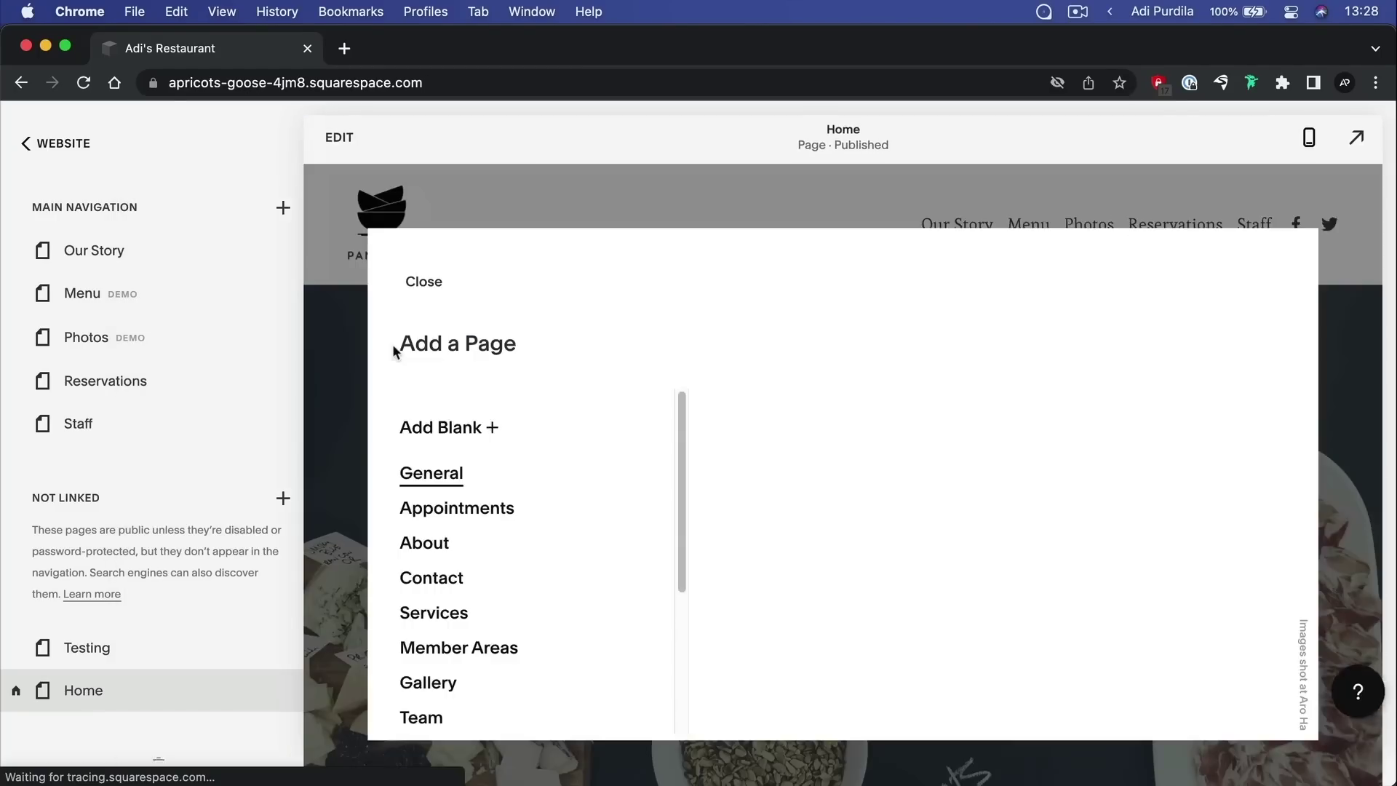
scroll(218, 360, "down", 3)
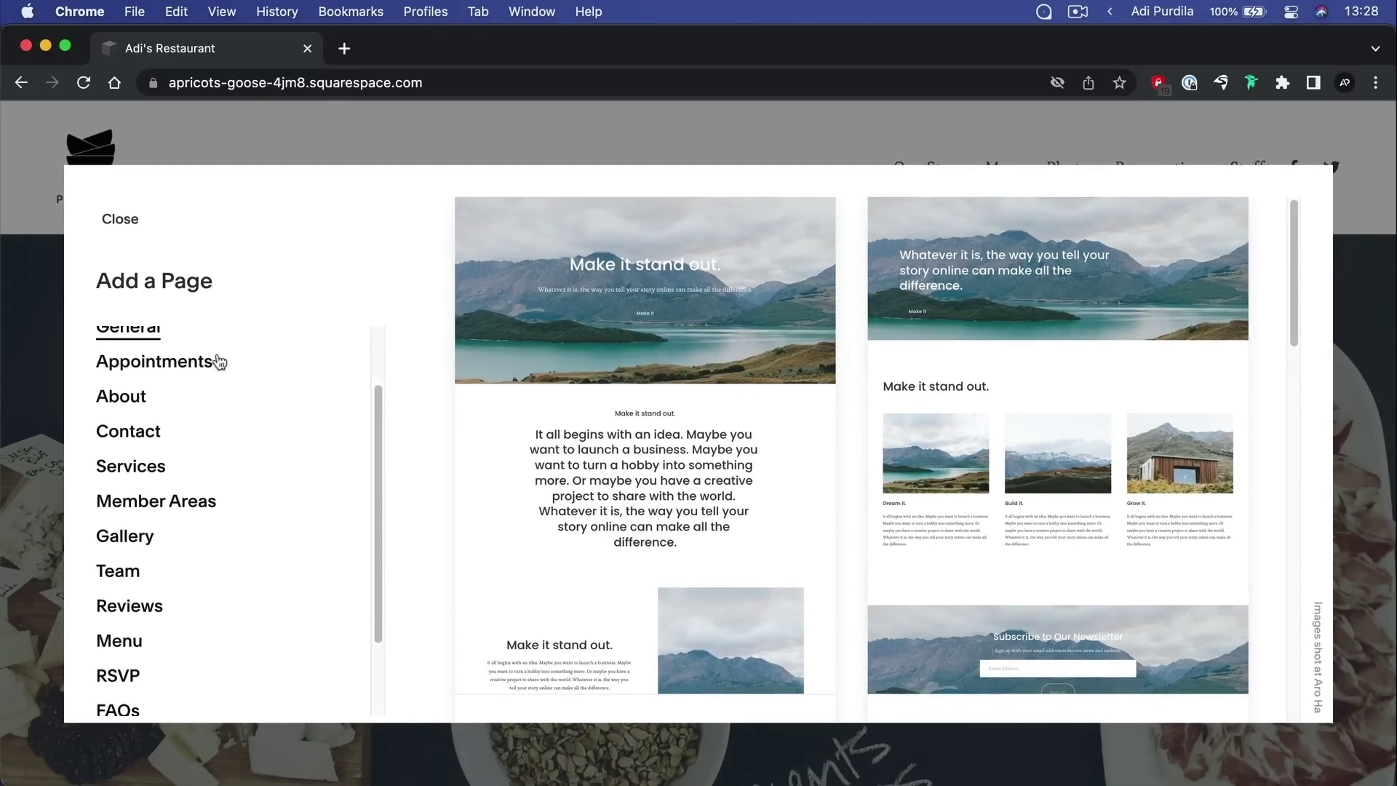
left_click(145, 433)
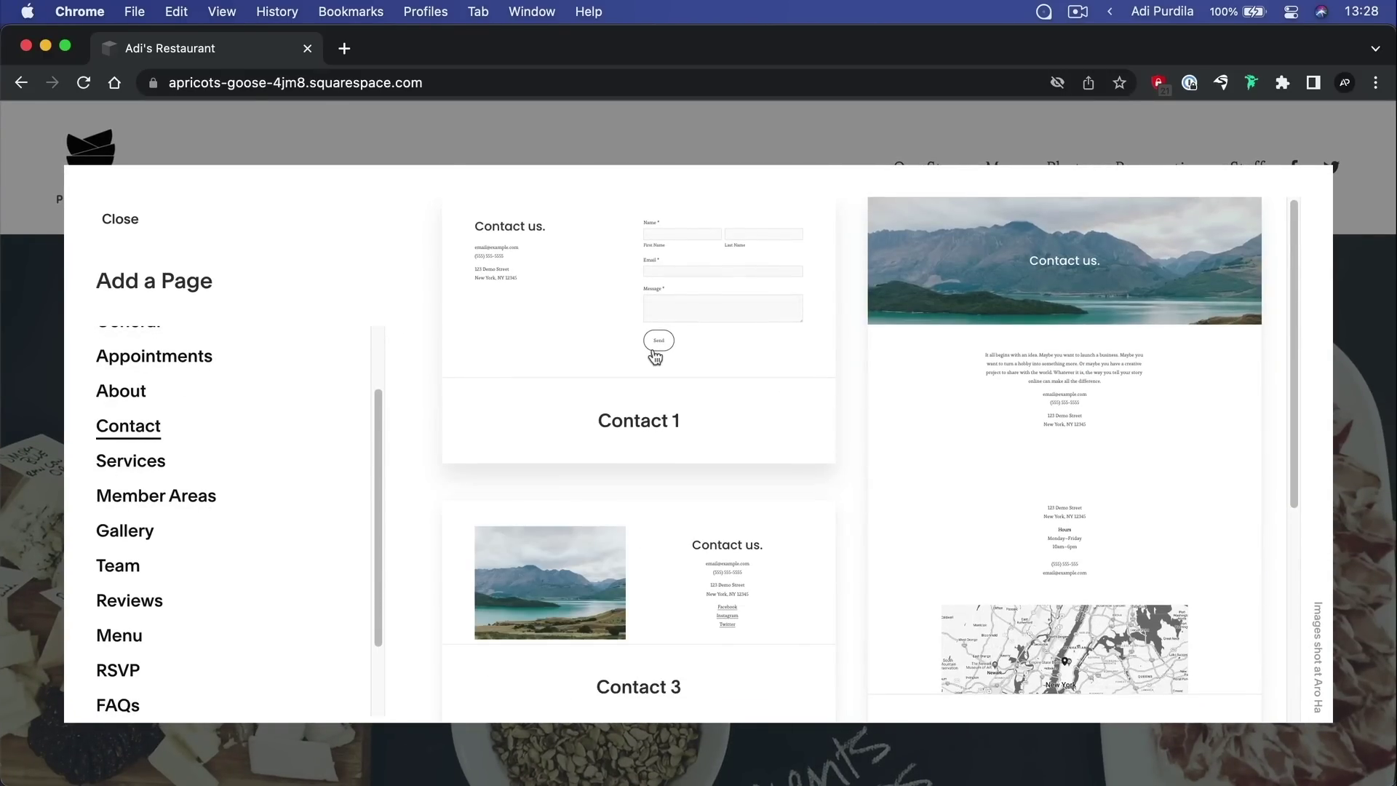
scroll(655, 356, "down", 5)
scroll(655, 357, "up", 5)
Create a page from the Contact 1 layout and name it Contact
left_click(642, 256)
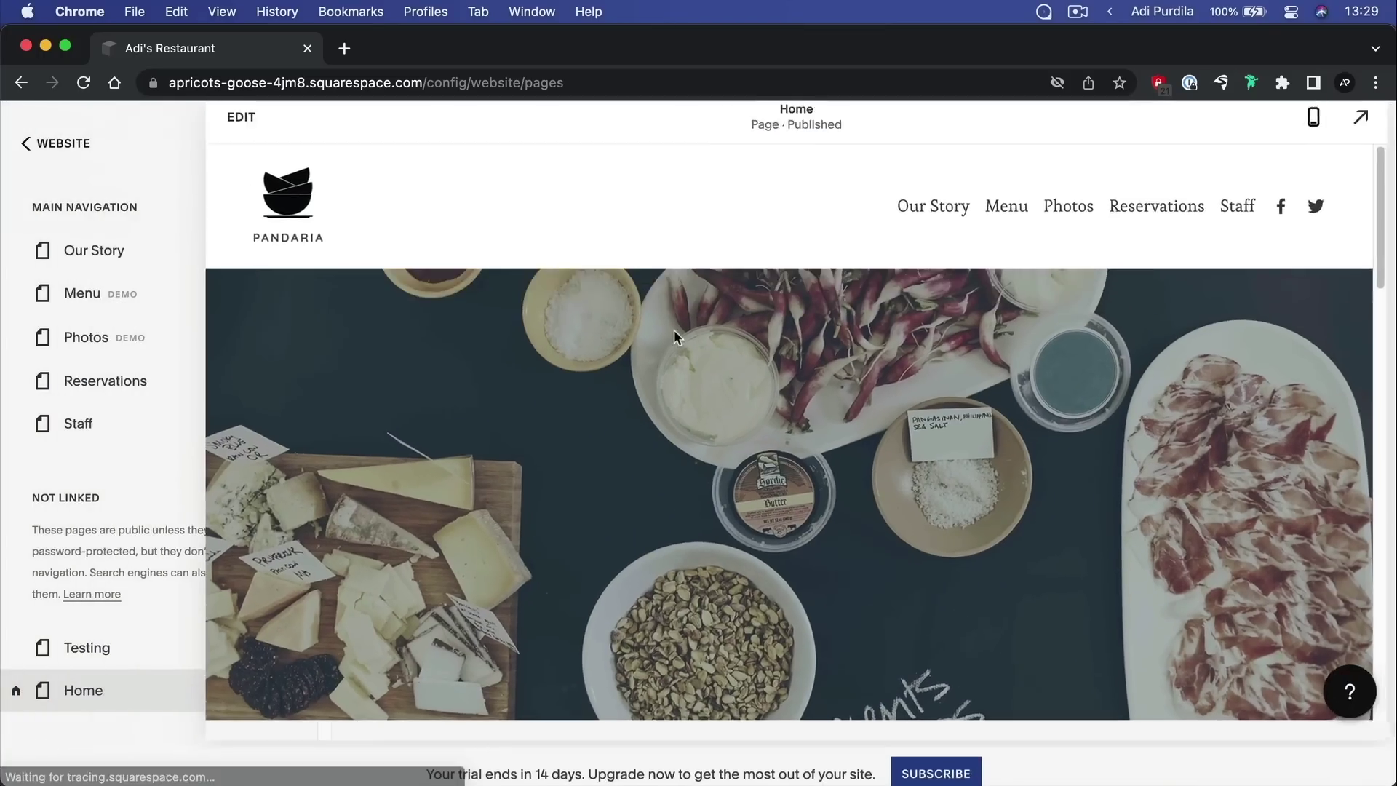
key("Right")
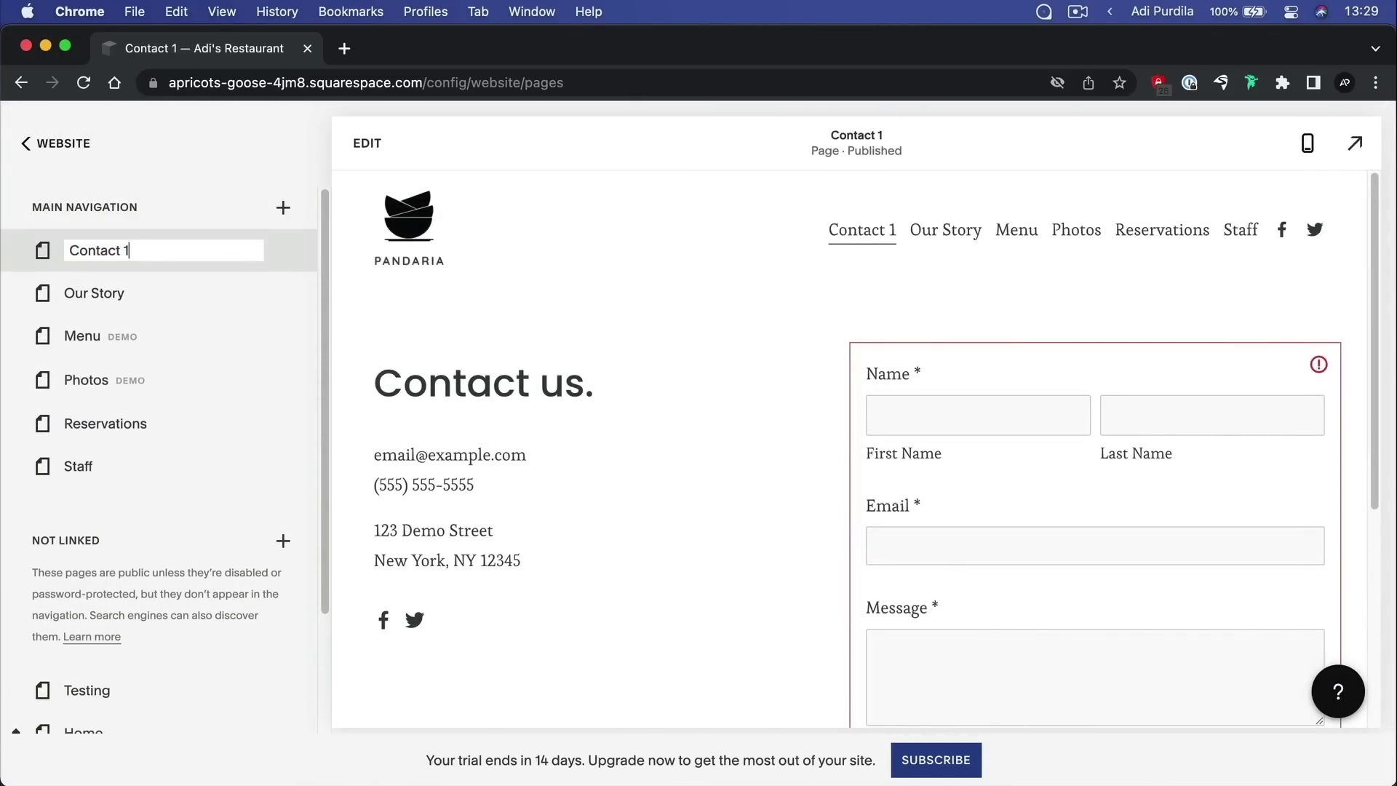
key("Return")
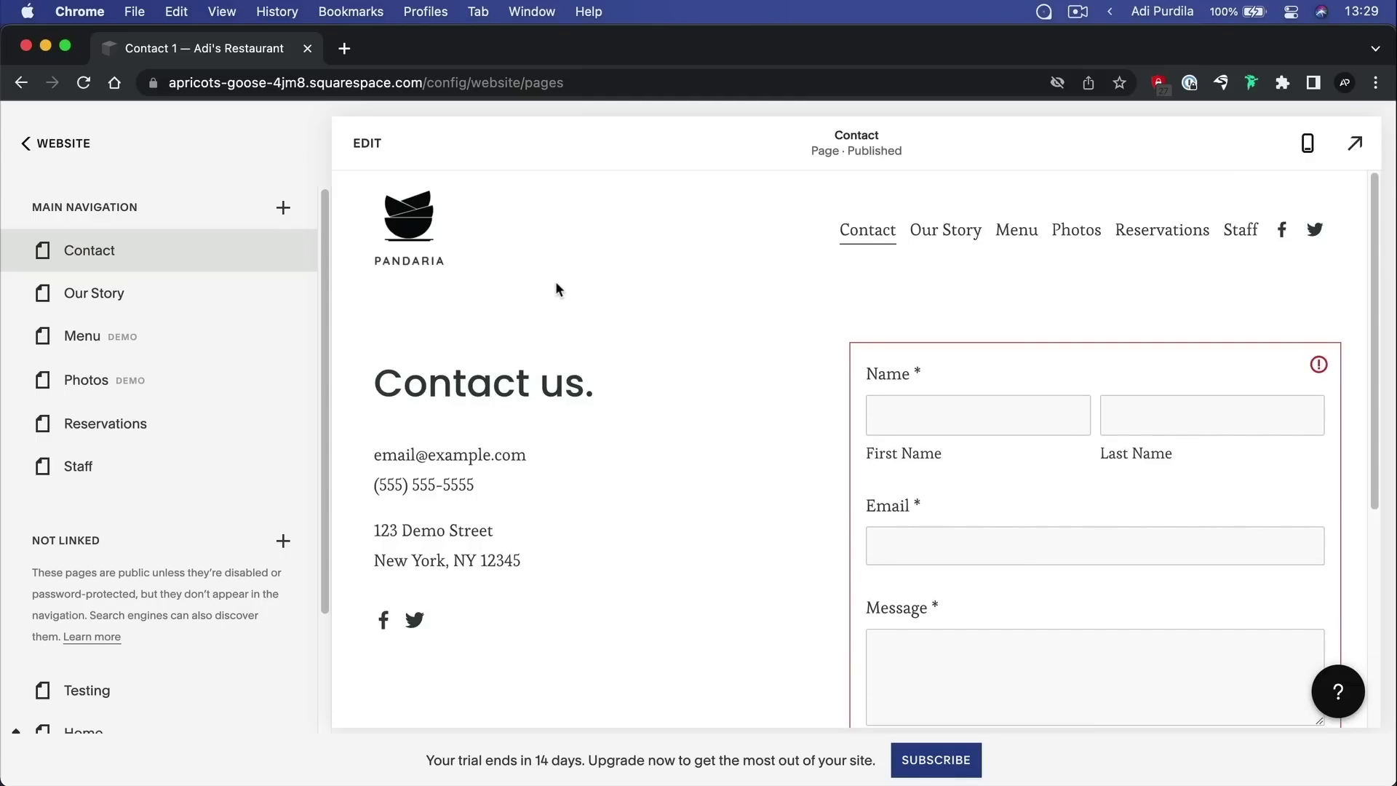
Move the Contact page below Staff at the end of Main Navigation
mouse_move(28, 254)
left_click_drag(96, 256, 100, 473)
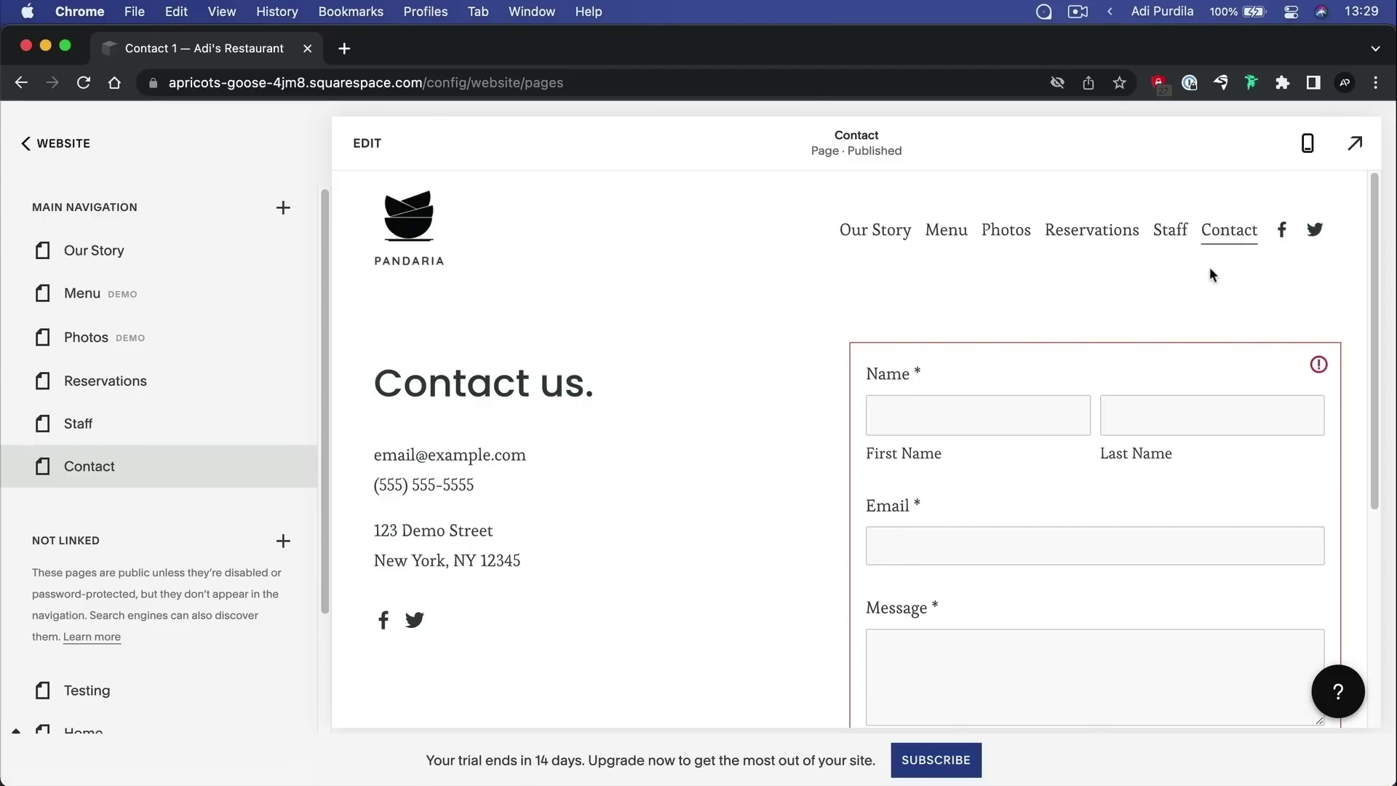
scroll(1186, 269, "down", 3)
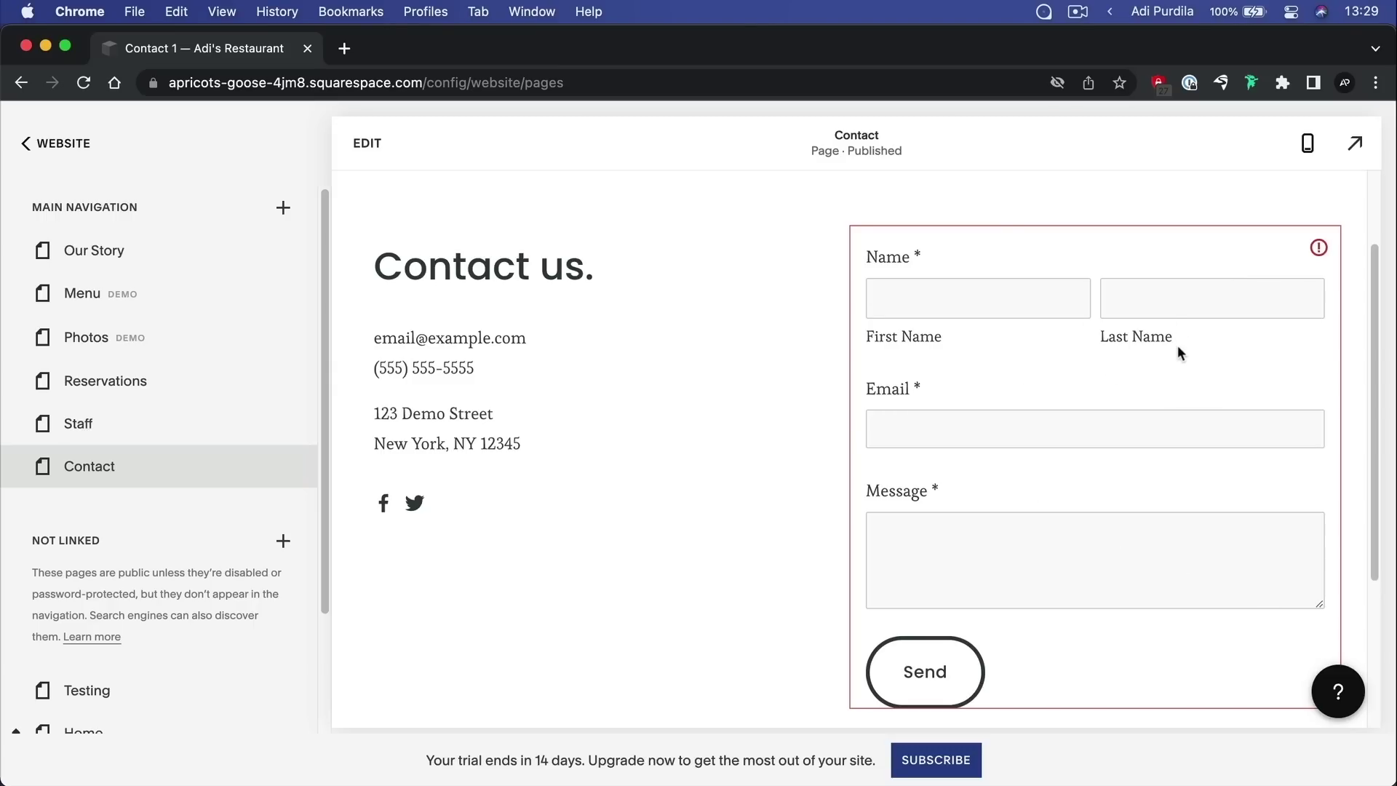
scroll(1177, 347, "down", 1)
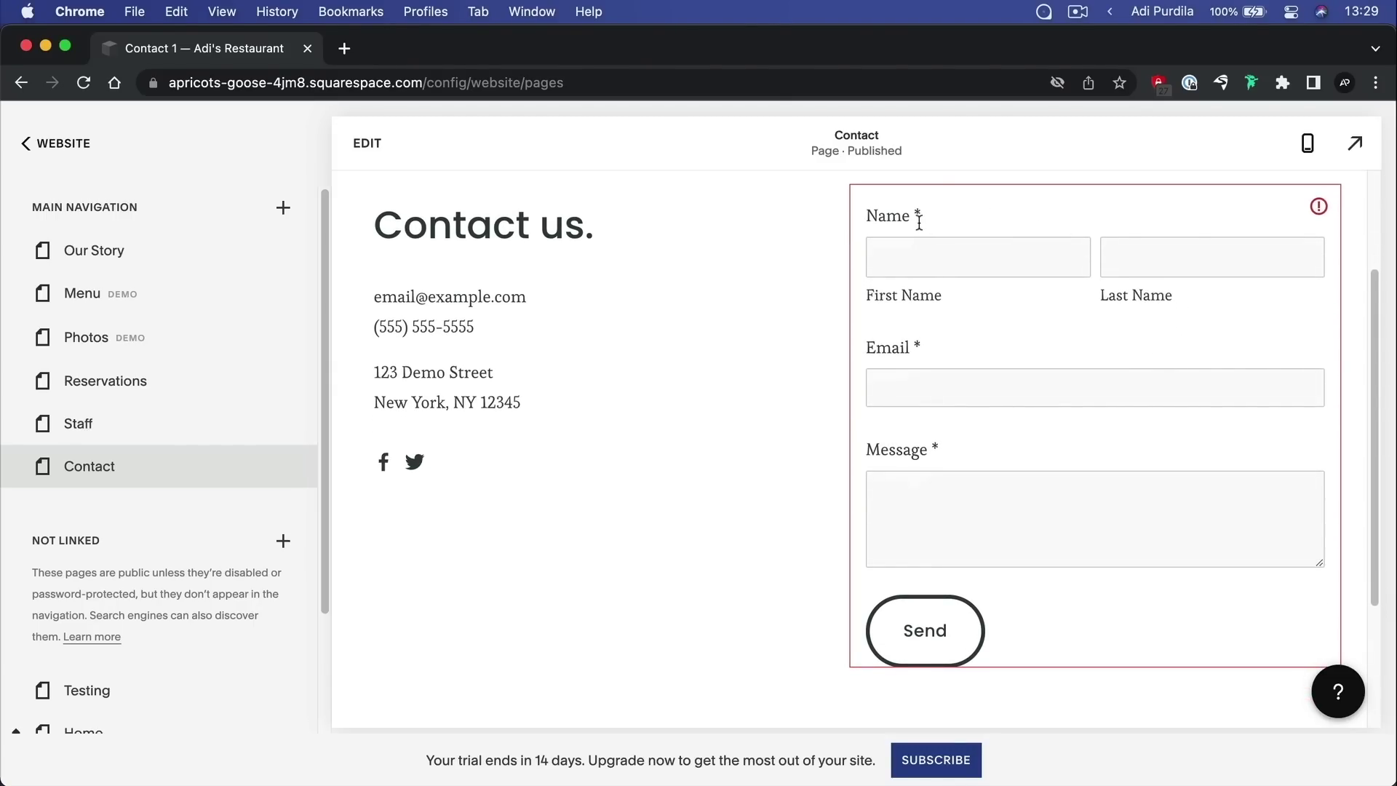
scroll(954, 329, "up", 4)
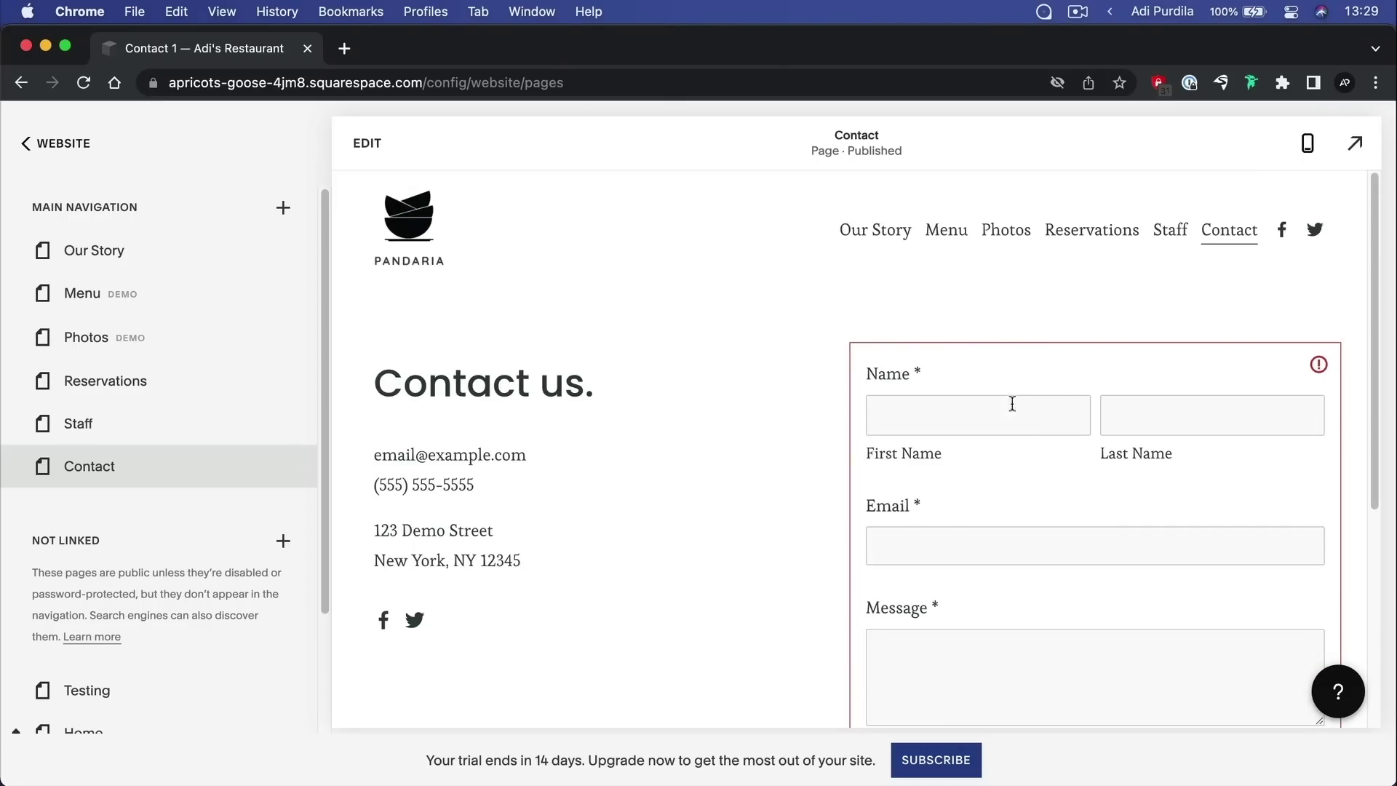
Set the contact form's name to contact-form and its button text to 'Send message'
left_click(372, 149)
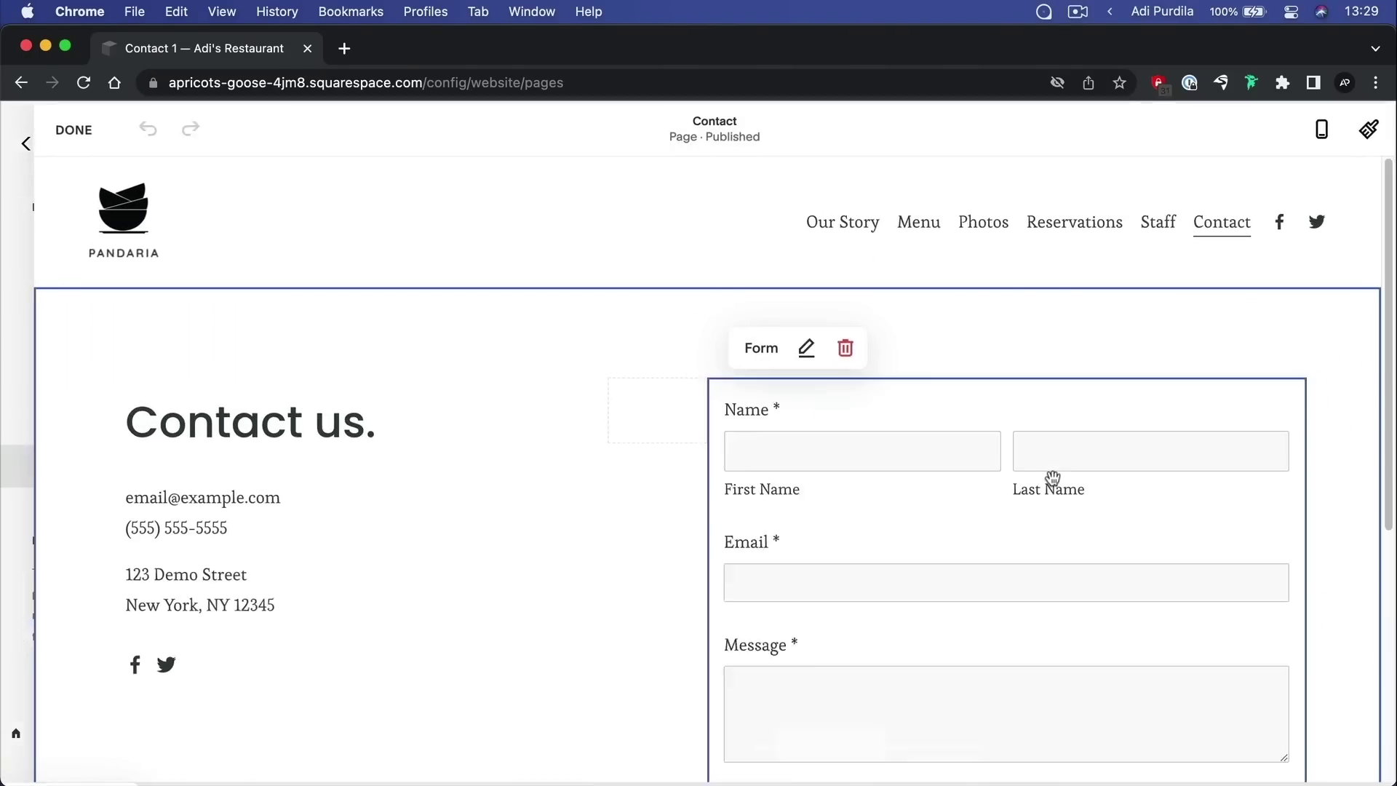
scroll(967, 383, "down", 4)
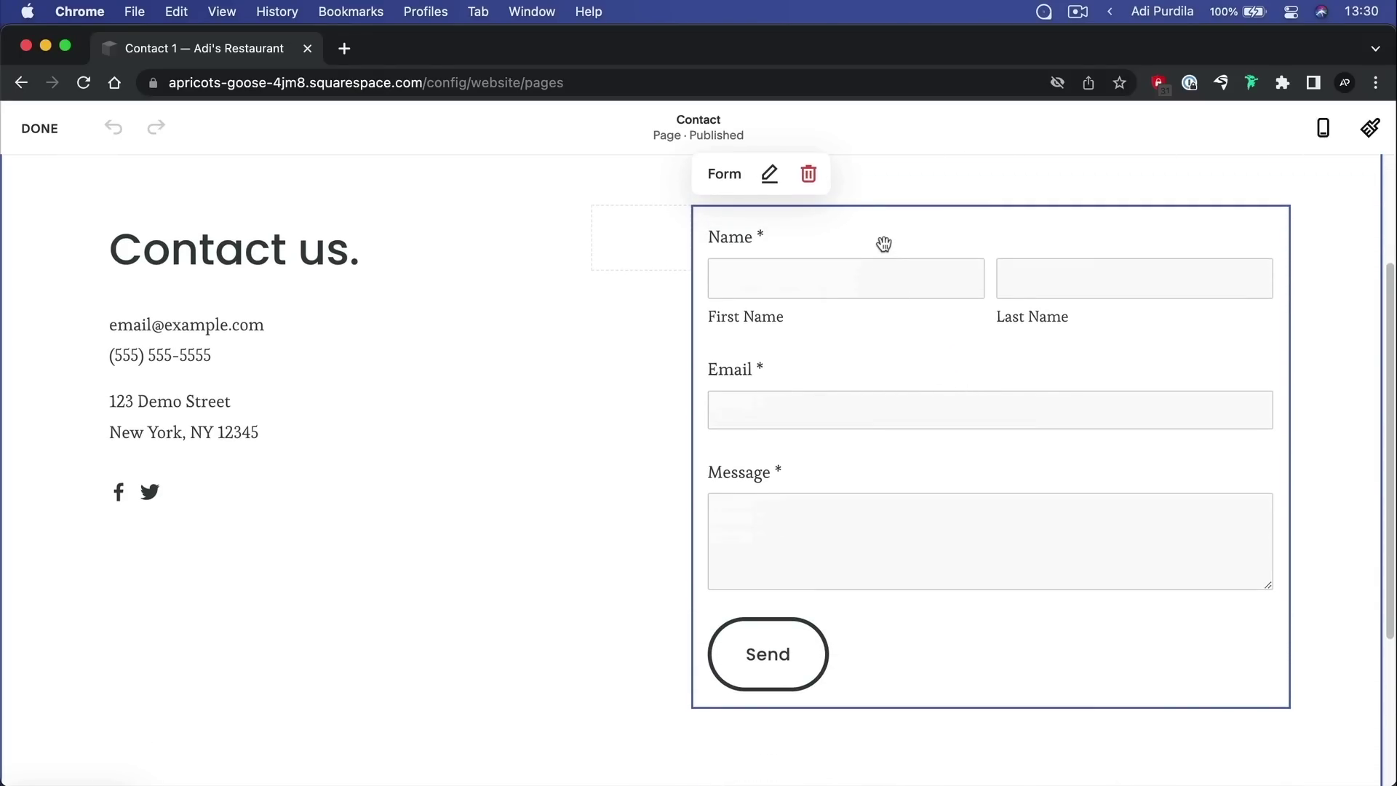
left_click(770, 173)
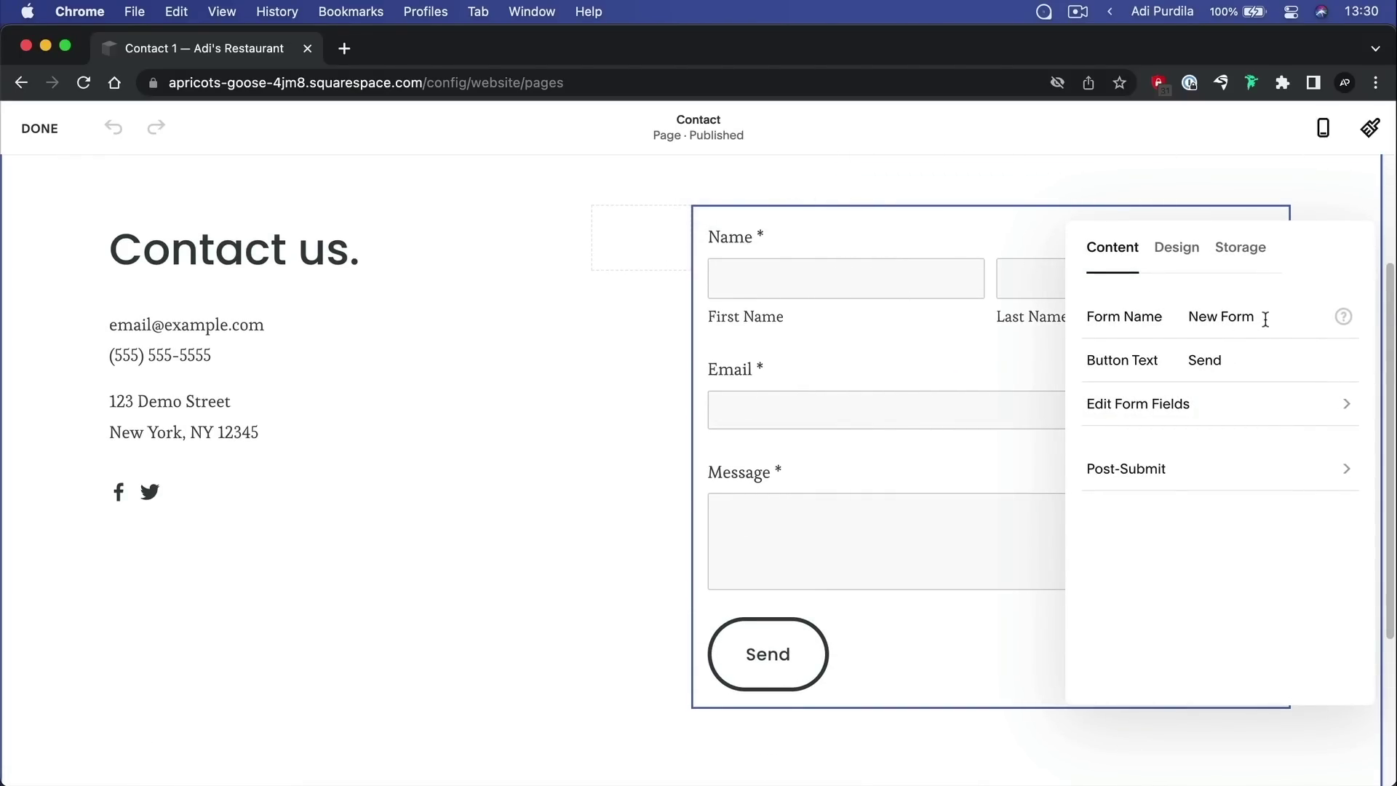
left_click_drag(1273, 320, 1174, 321)
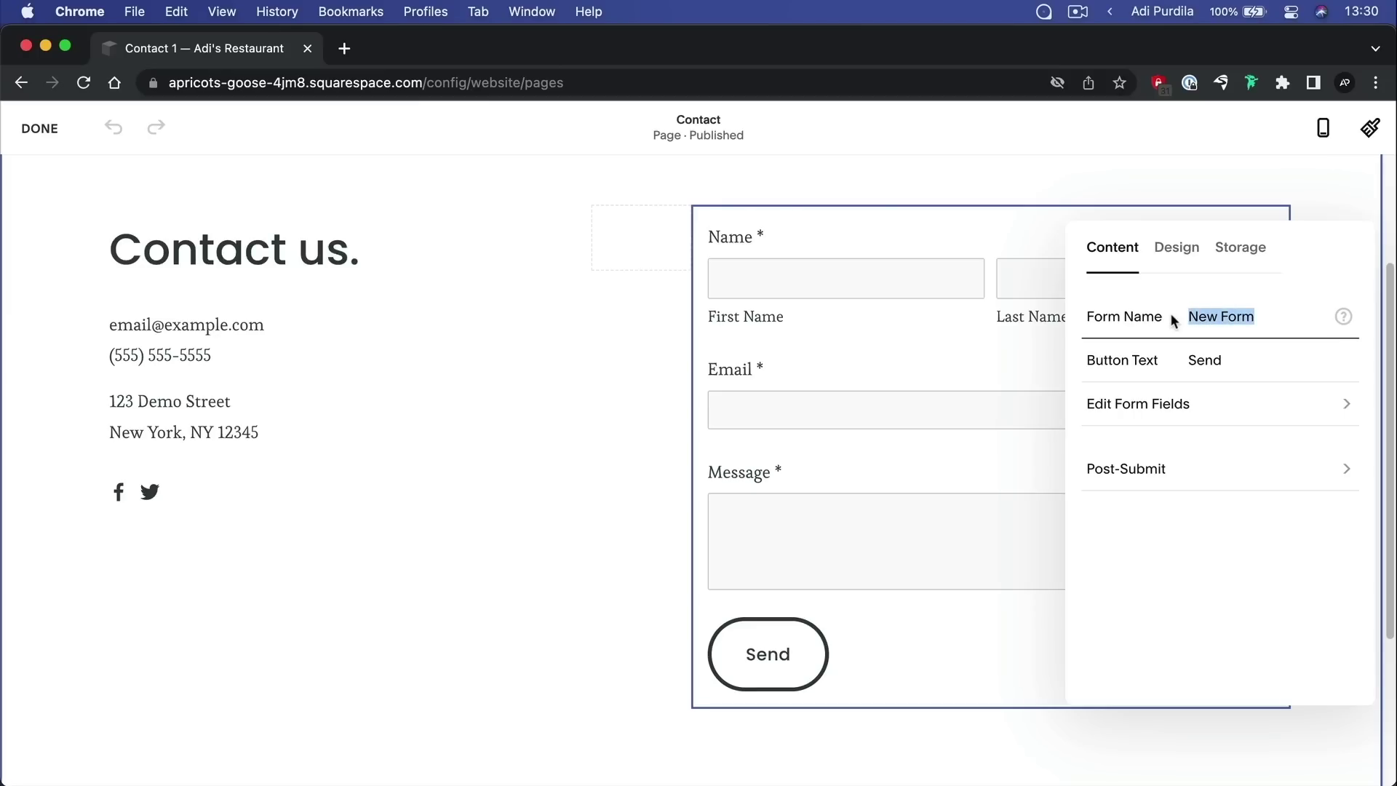
type("contact-")
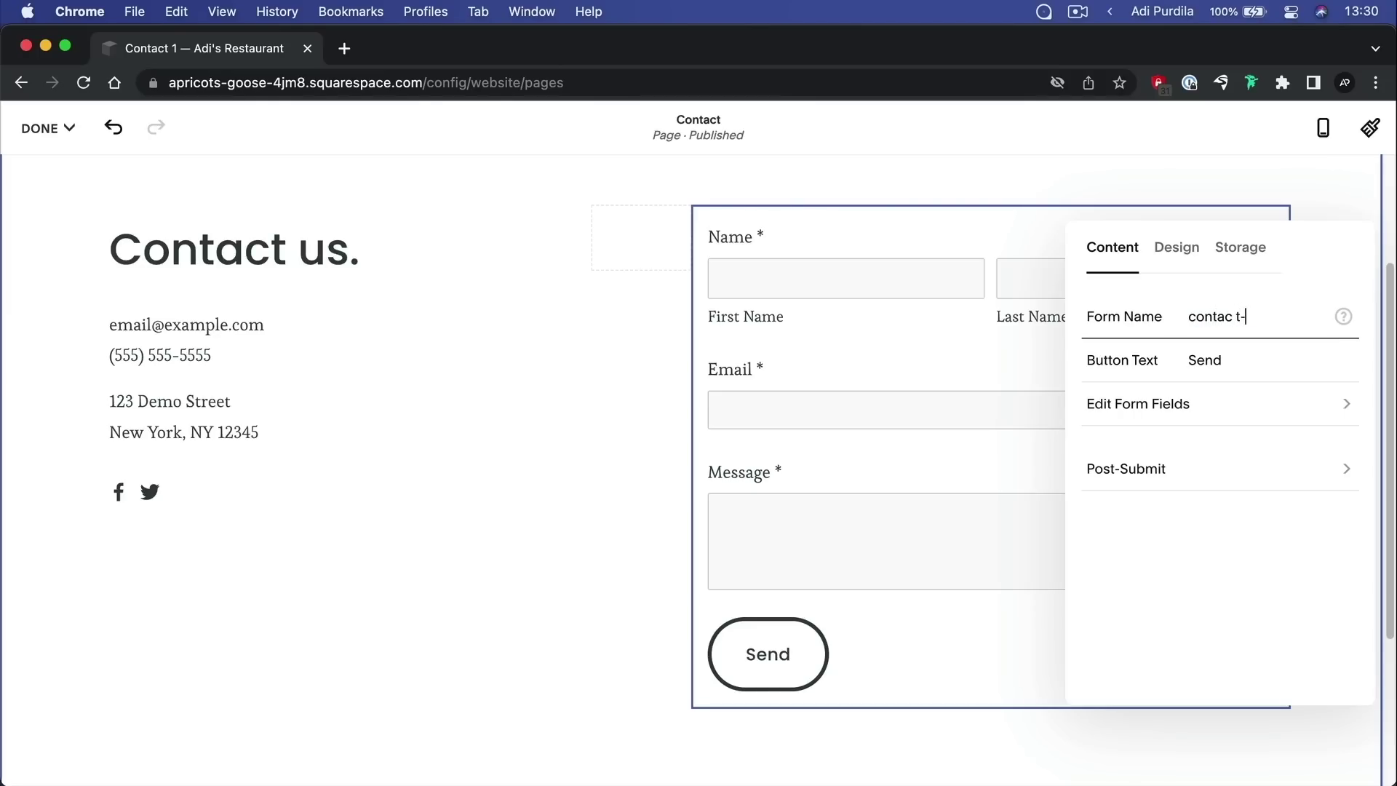
type("form")
left_click(1214, 362)
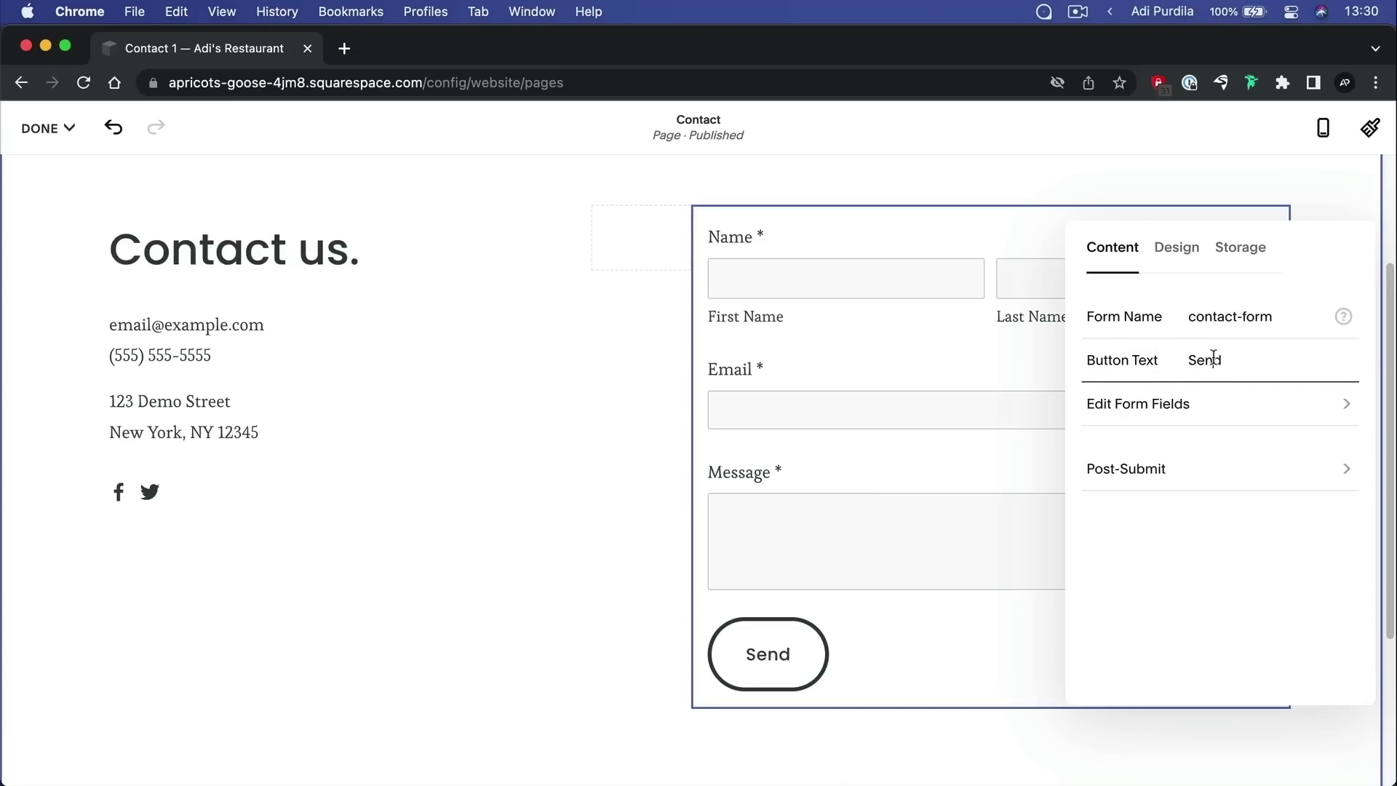
double_click(1214, 359)
key("Left")
type("message")
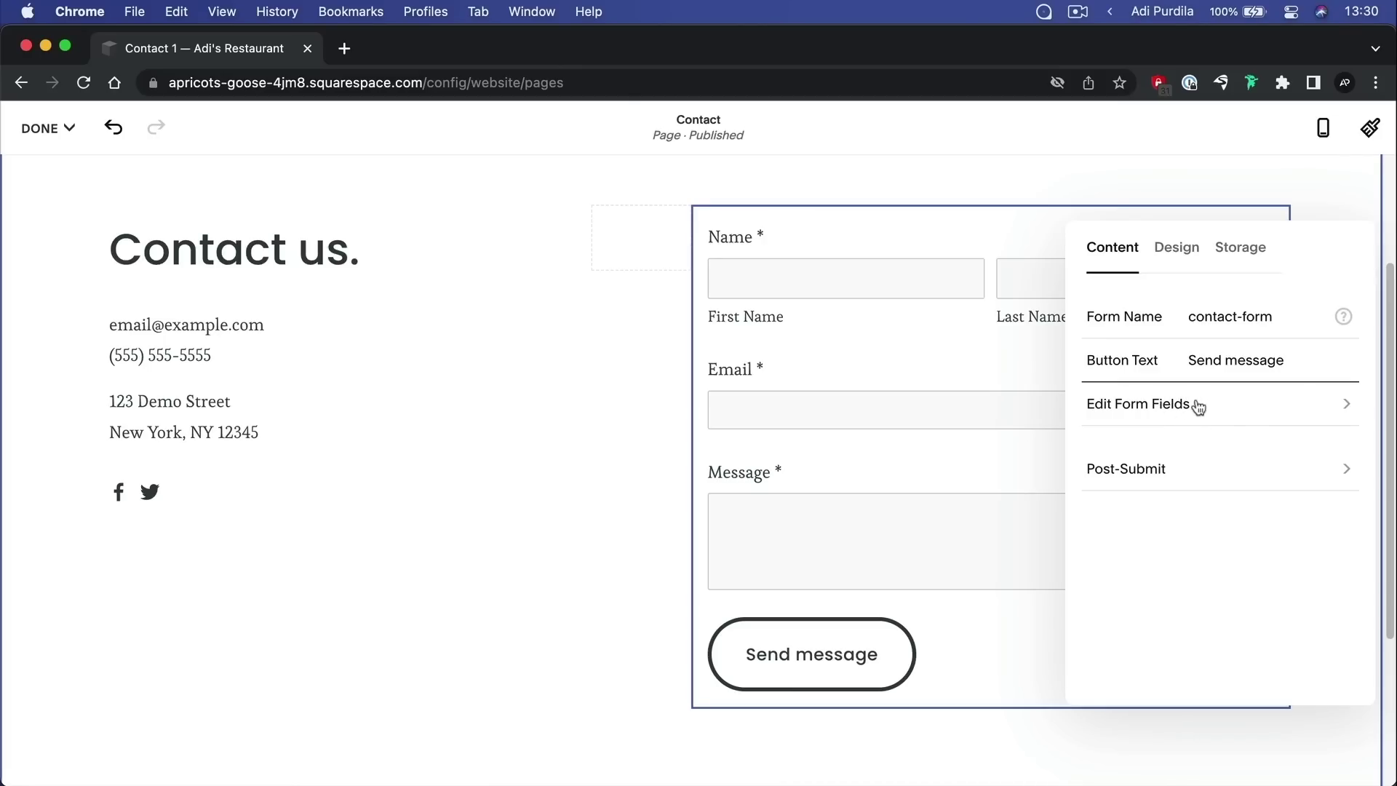
Relabel the Name field 'Your name' and paste in its description
left_click(1213, 408)
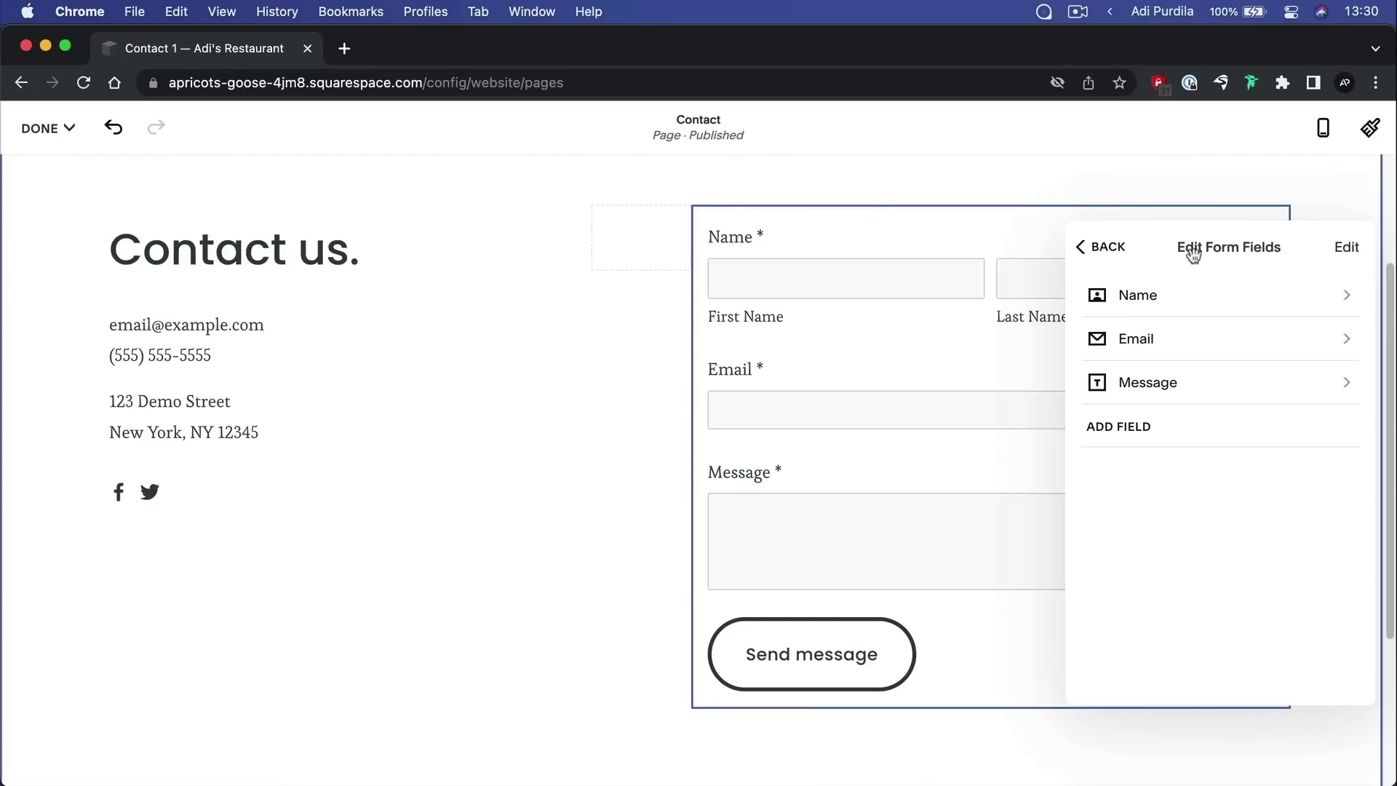
left_click(1164, 295)
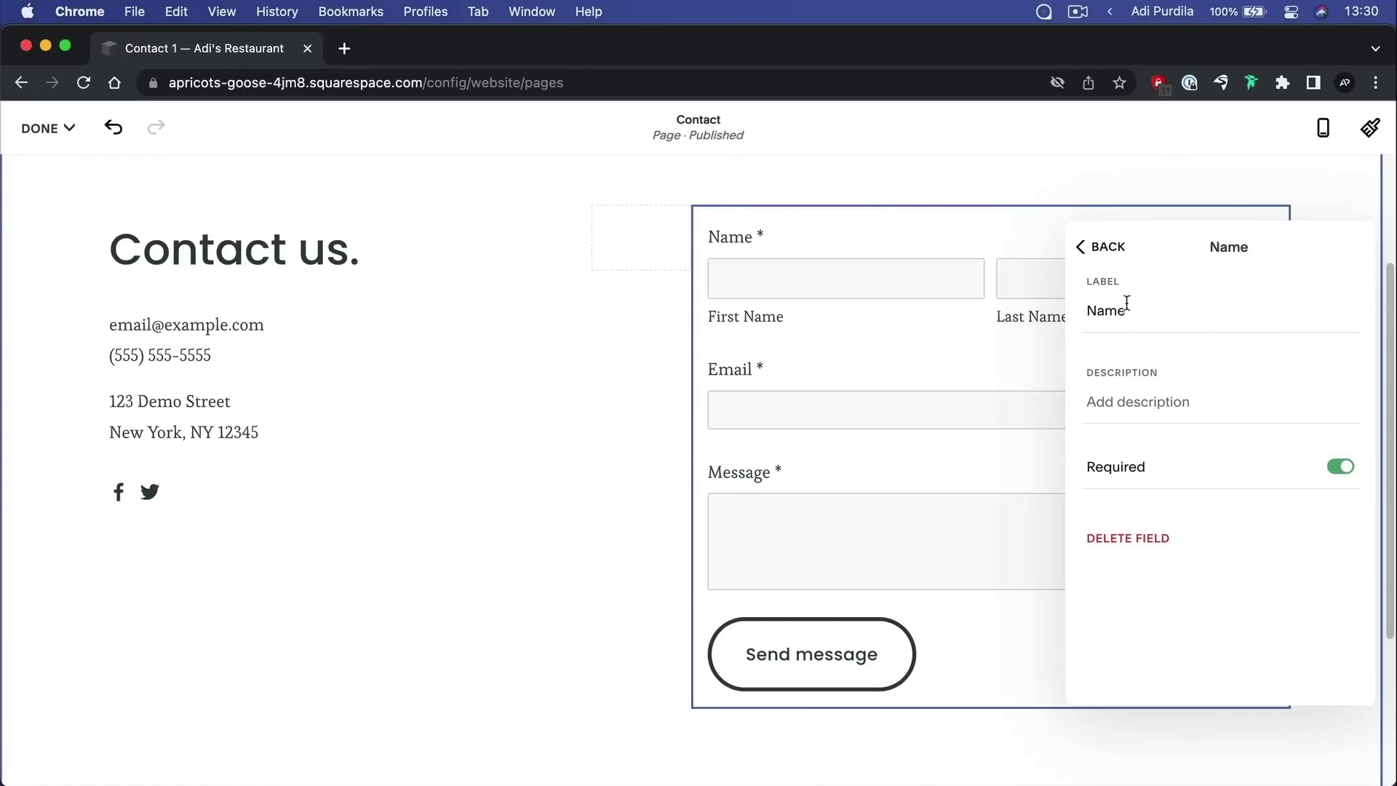
double_click(1106, 311)
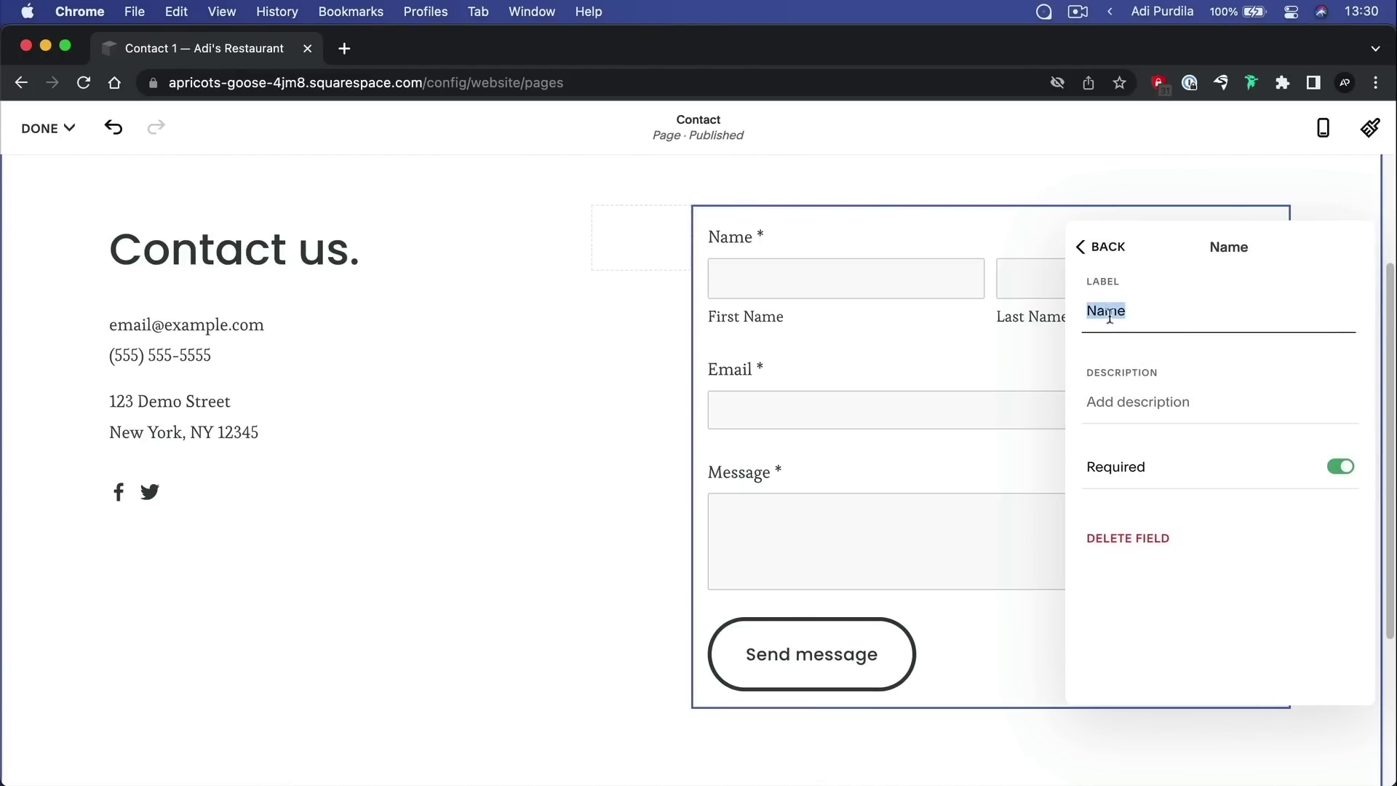
type("Your name")
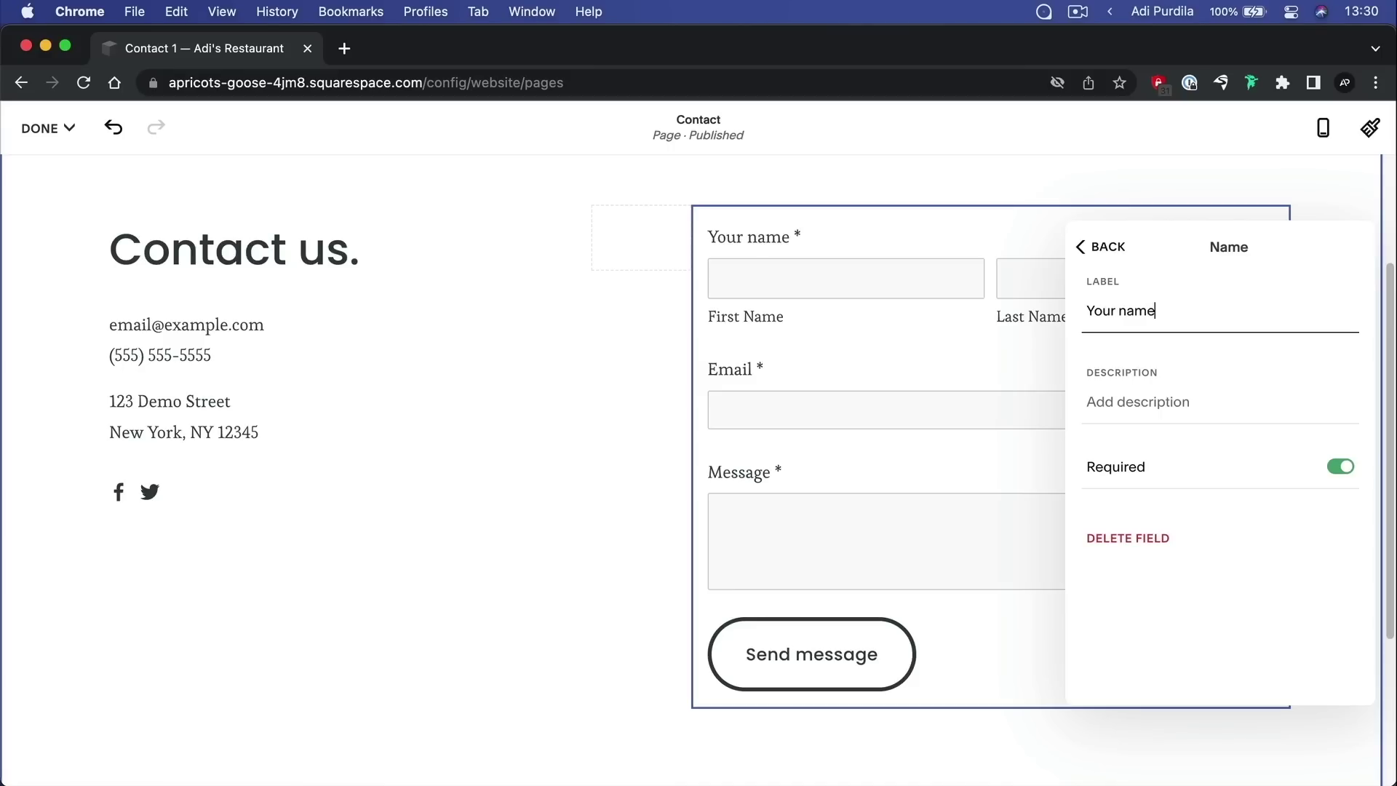
left_click(1141, 404)
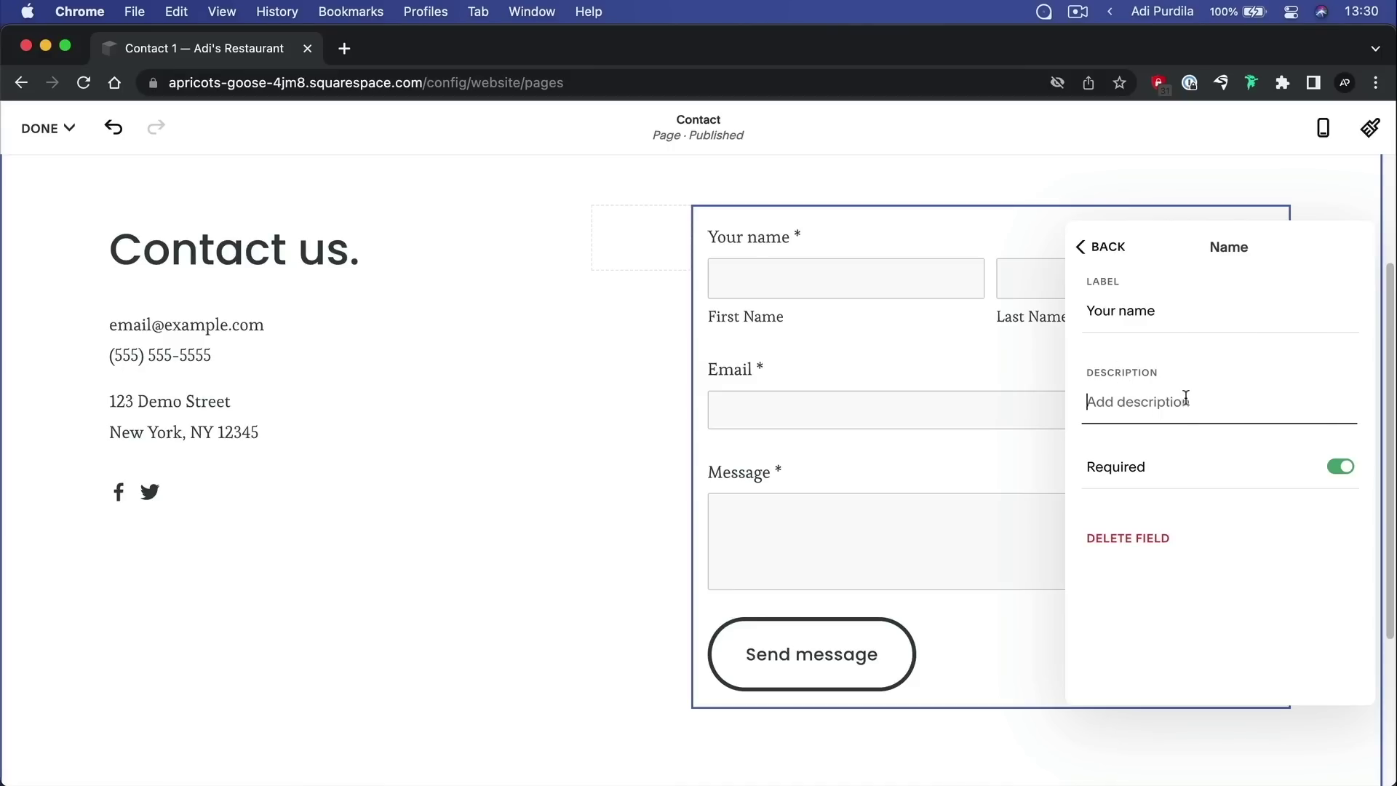
type("Enter your full name")
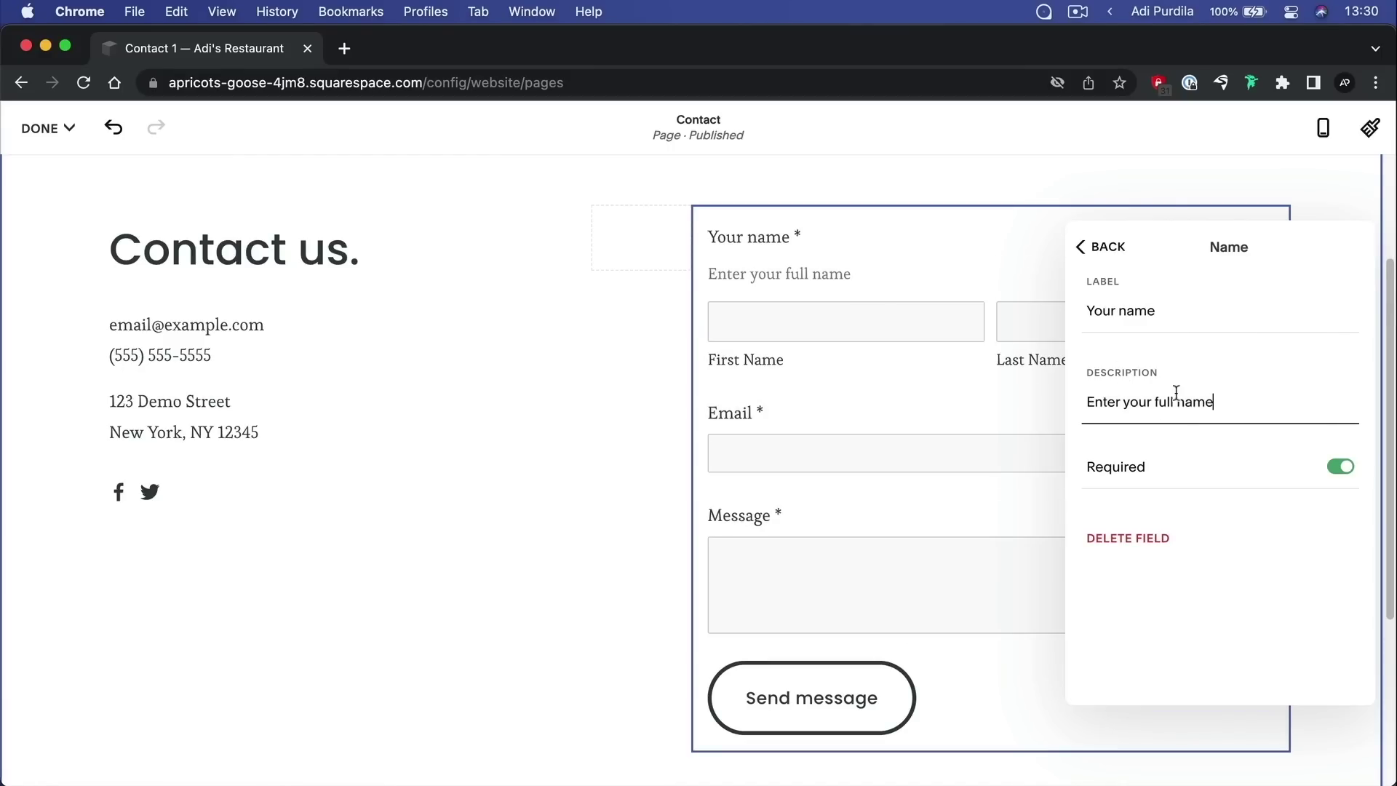
Keep the Your name field required and return to the form fields list
left_click(1343, 466)
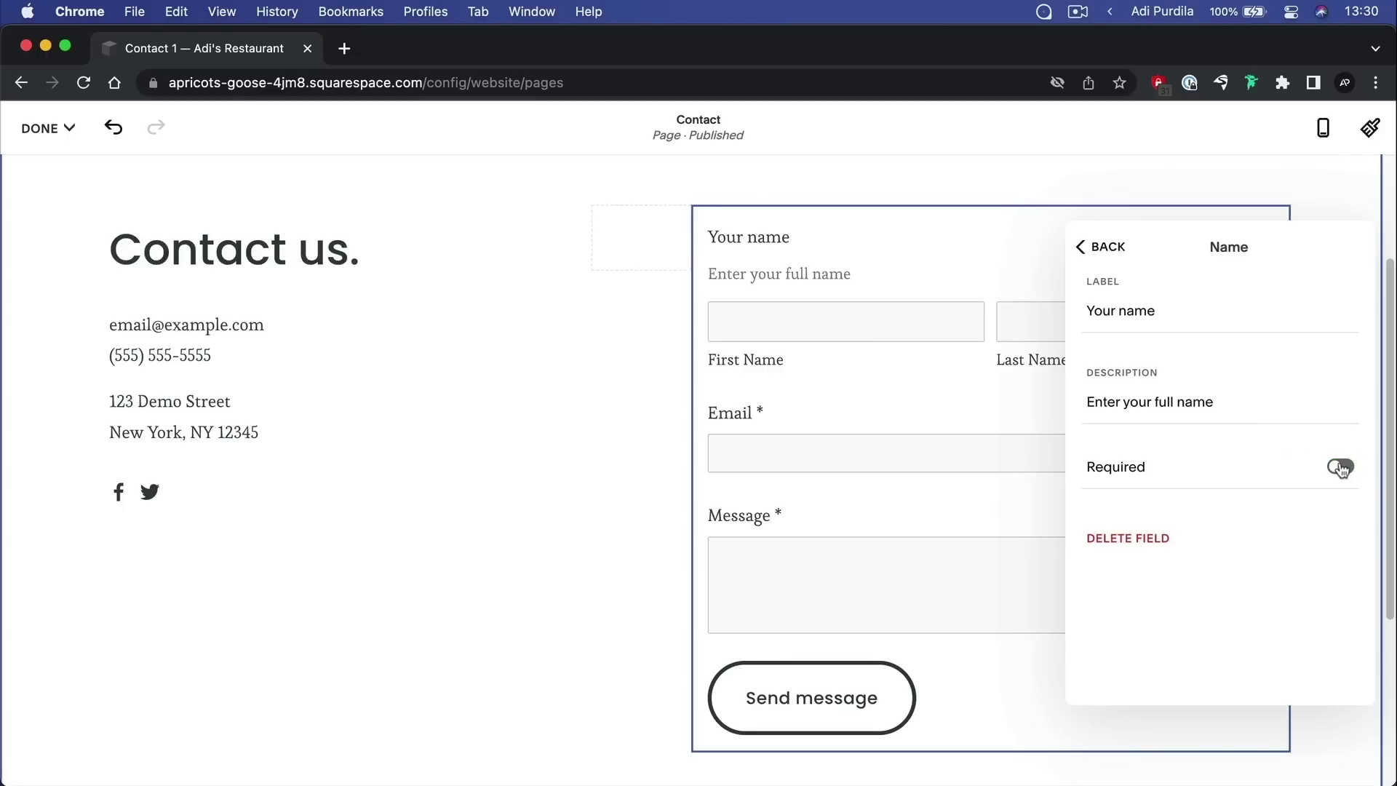
left_click(1343, 468)
left_click(1098, 248)
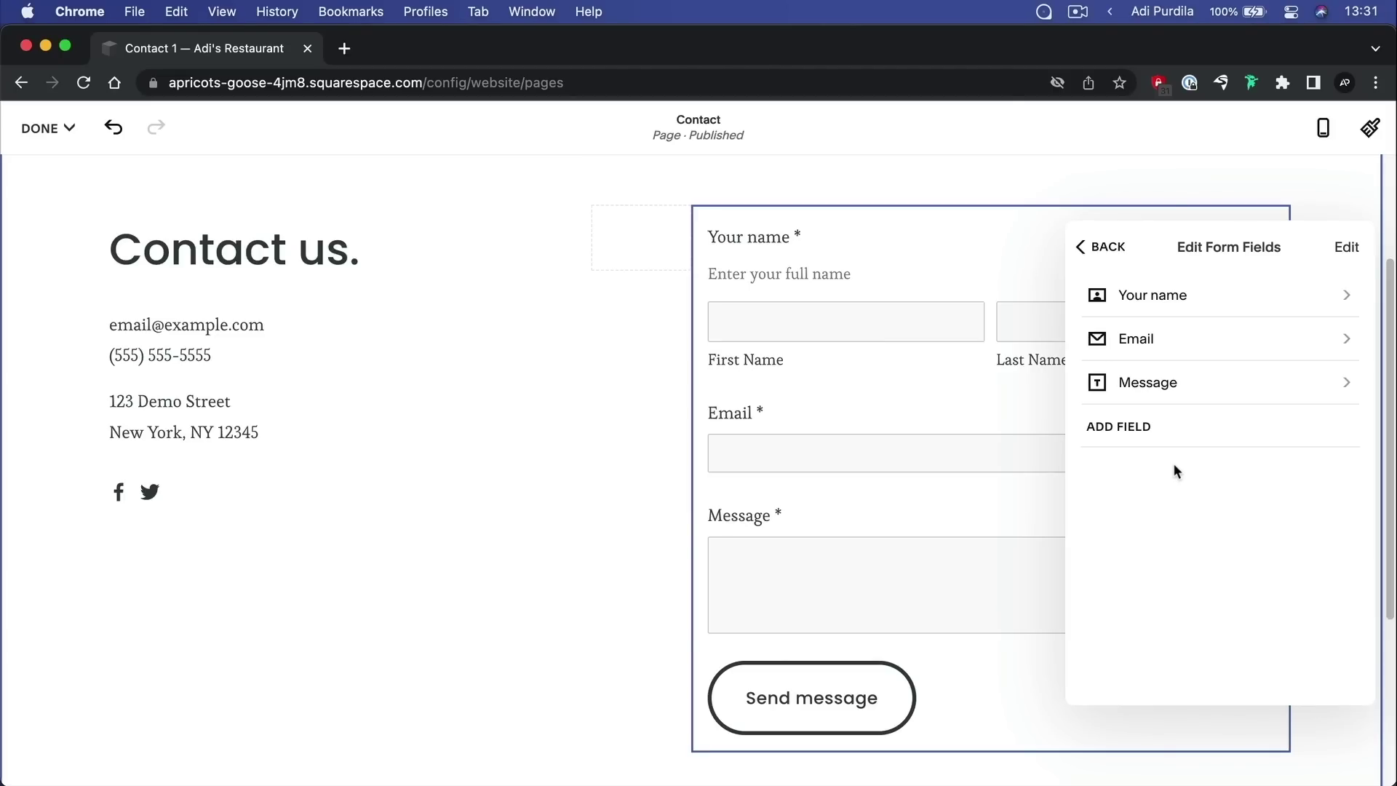
Add a dropdown field to the form labelled 'Reason'
left_click(1152, 436)
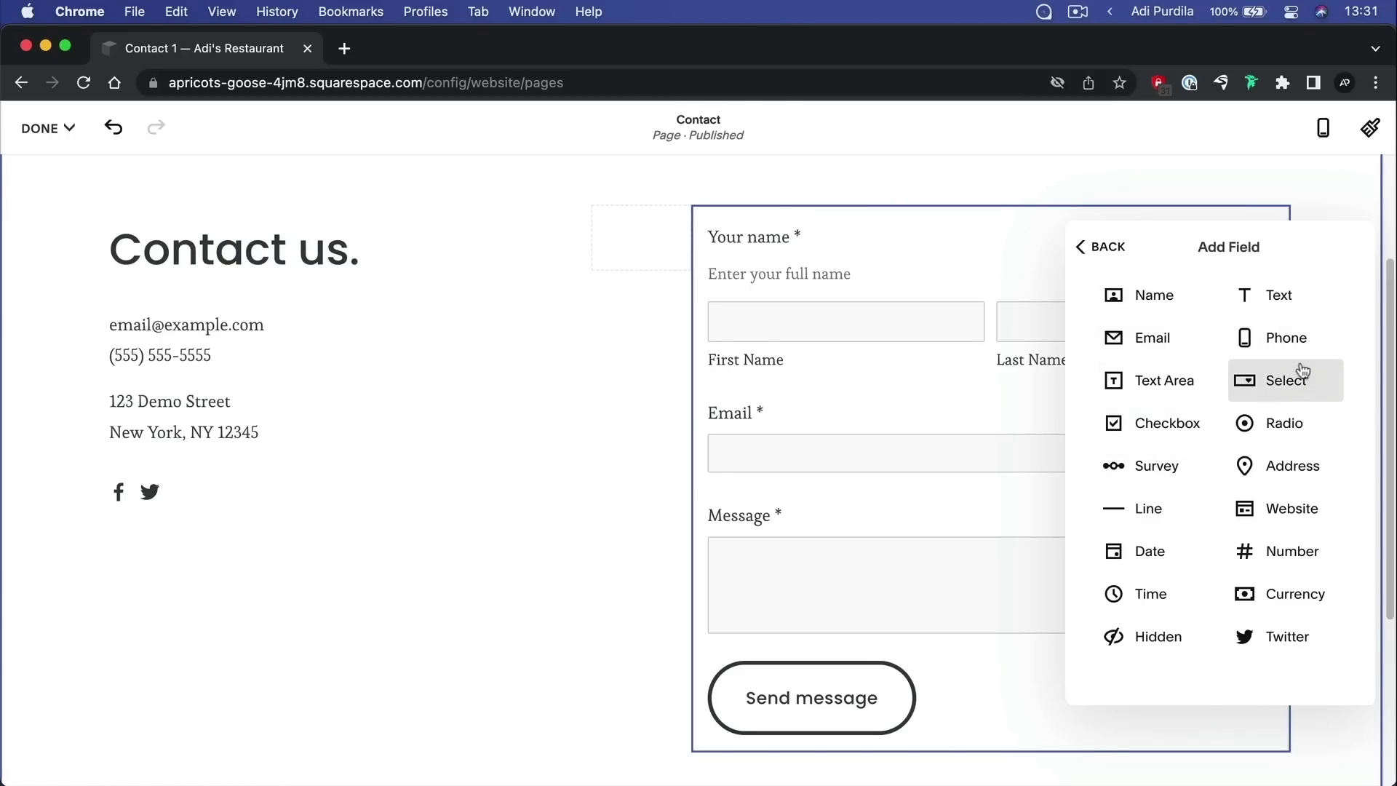
left_click(1286, 383)
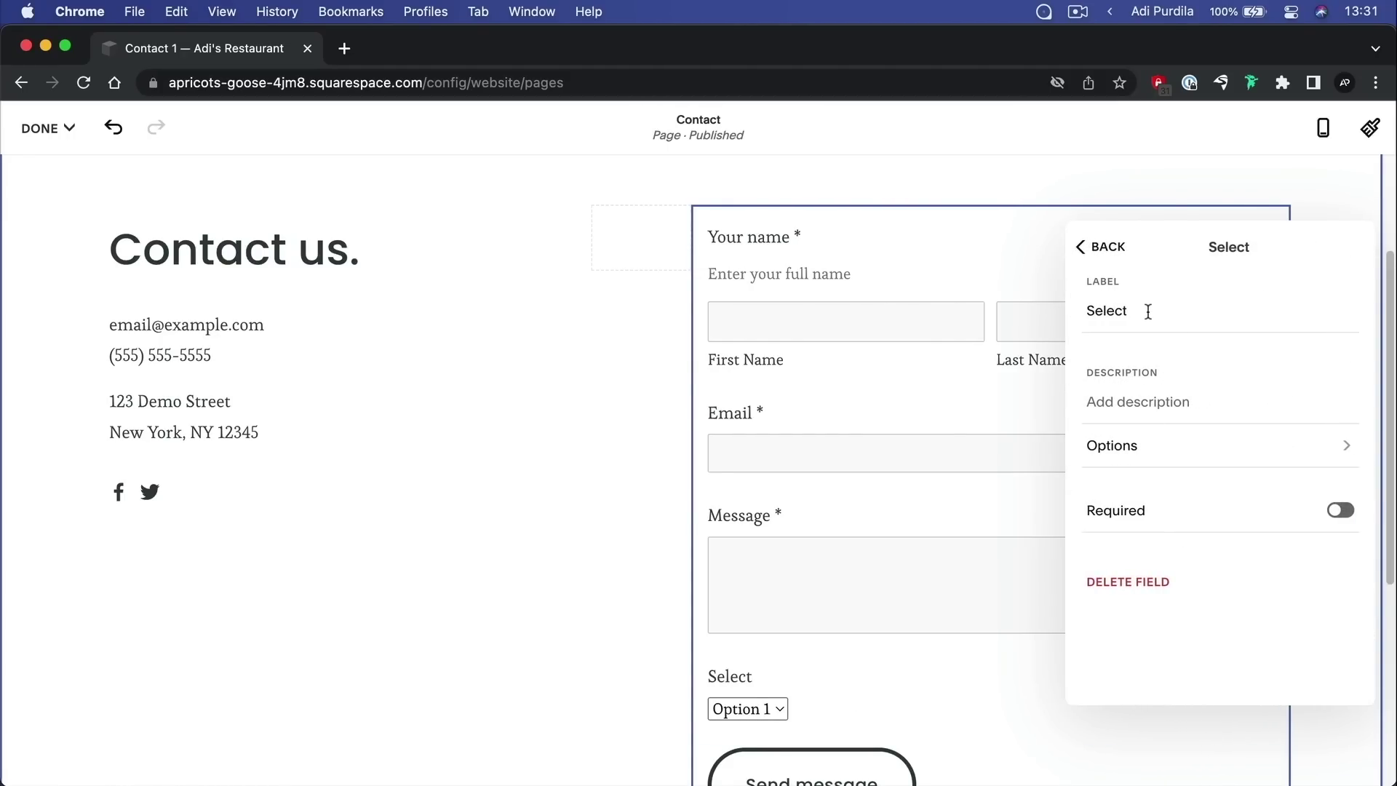
double_click(1149, 312)
type("Reason")
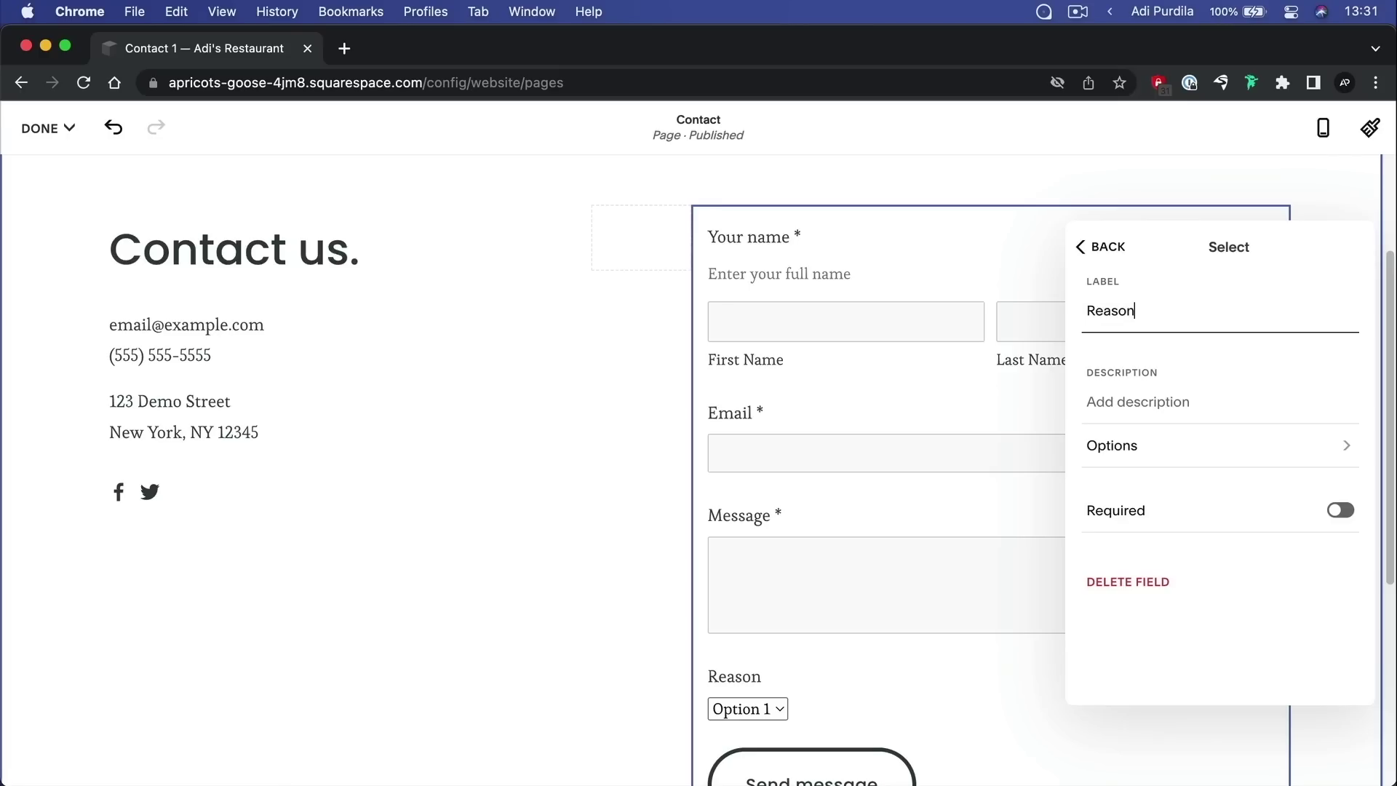
Replace the dropdown's Option 1 and Option 2 with Accounting and Sales
left_click(1148, 445)
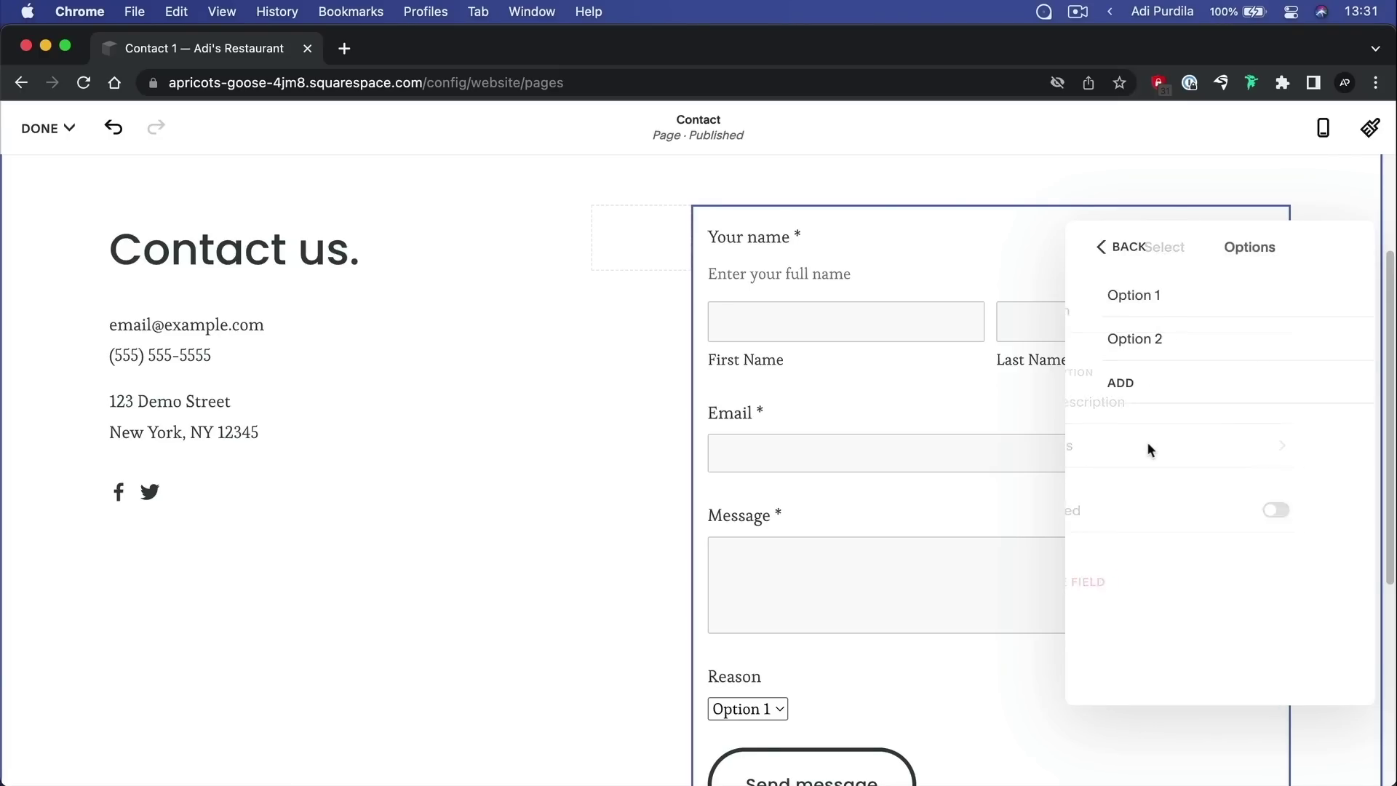
left_click(1147, 295)
key("super+a")
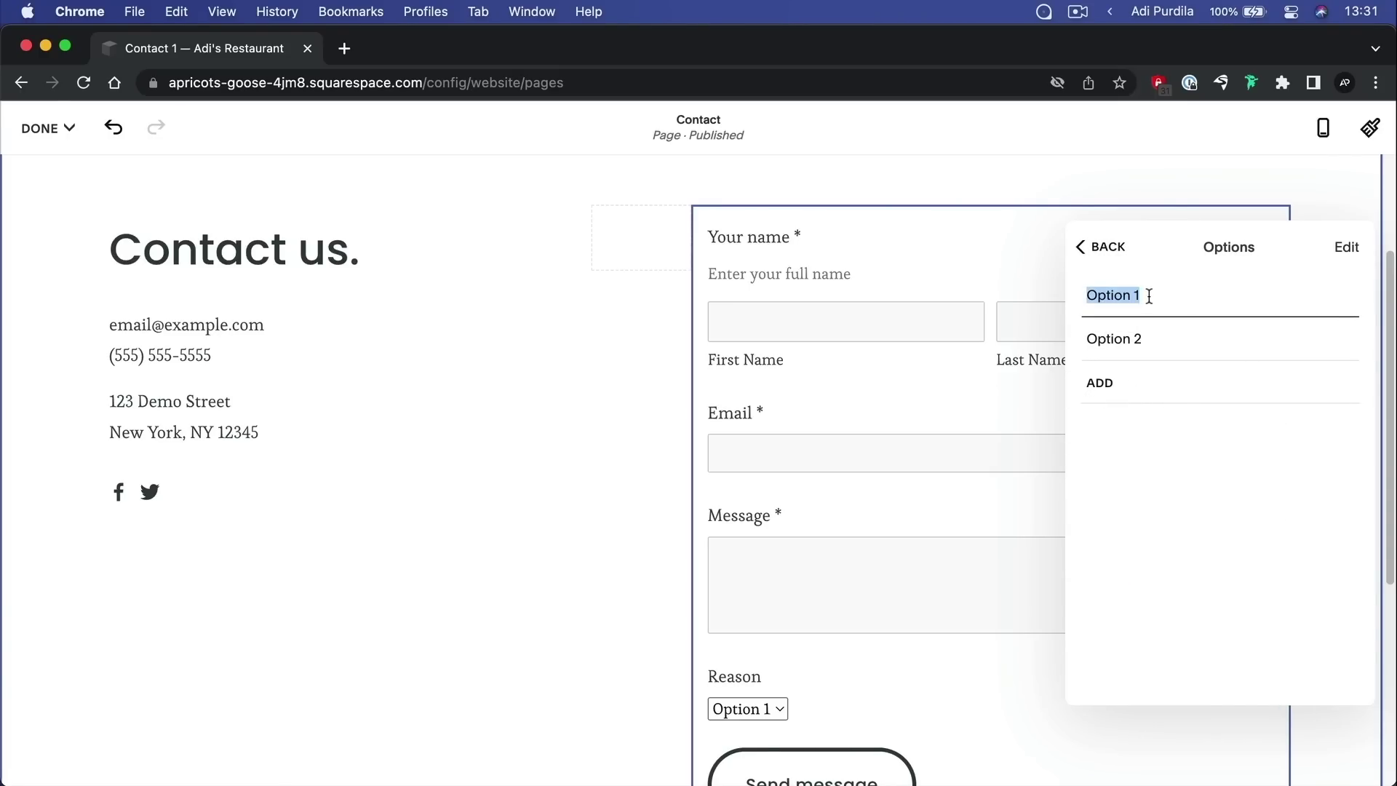
type("Accounting")
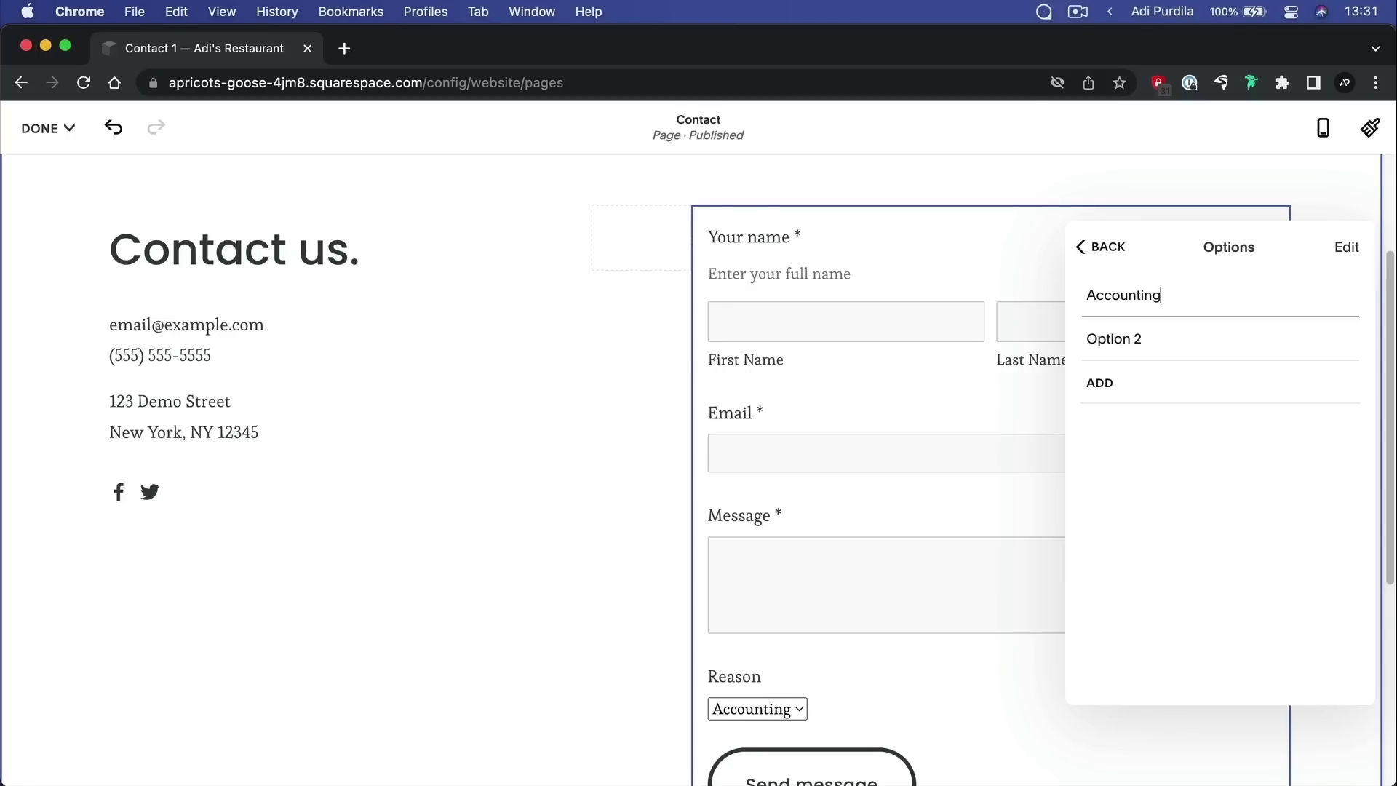
left_click(1173, 341)
key("super+a")
type("Sa")
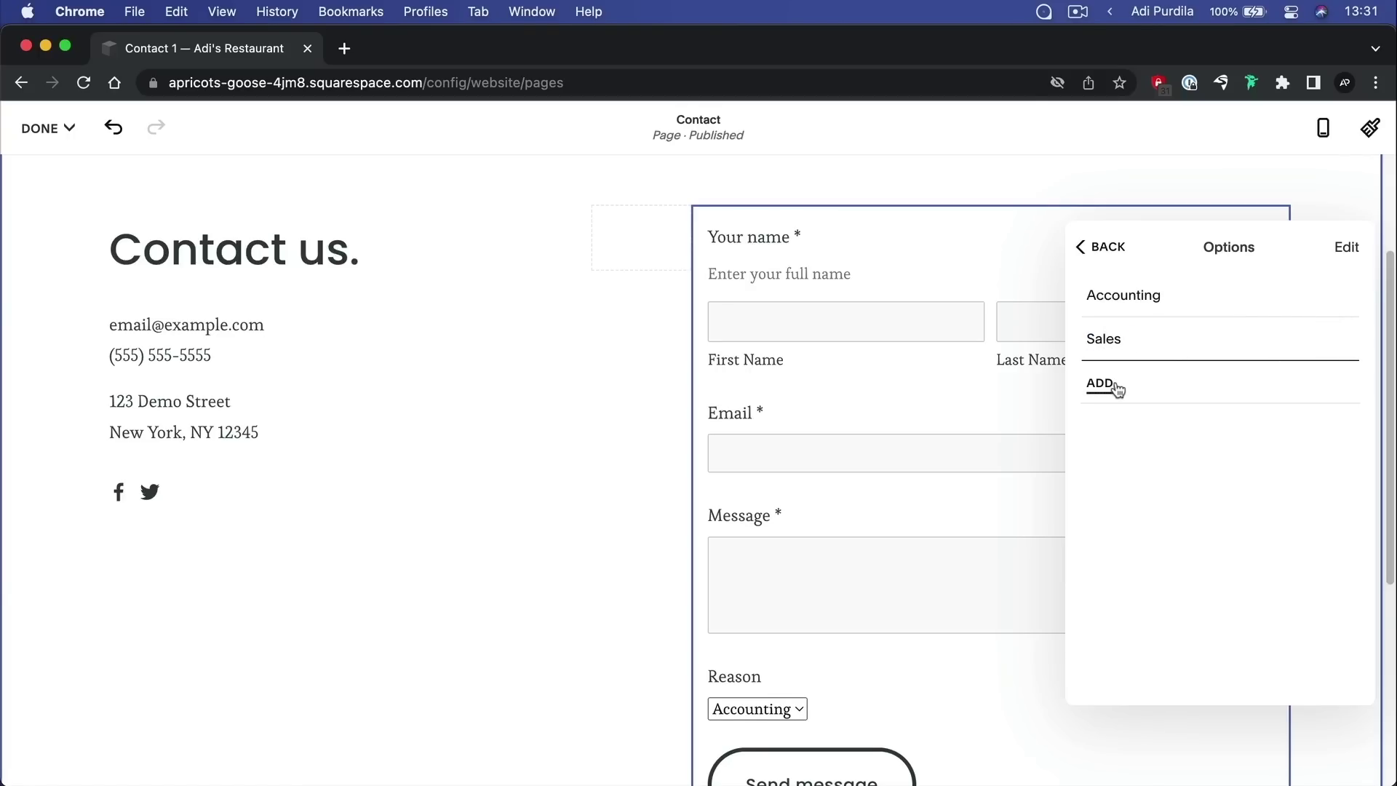
left_click(1106, 250)
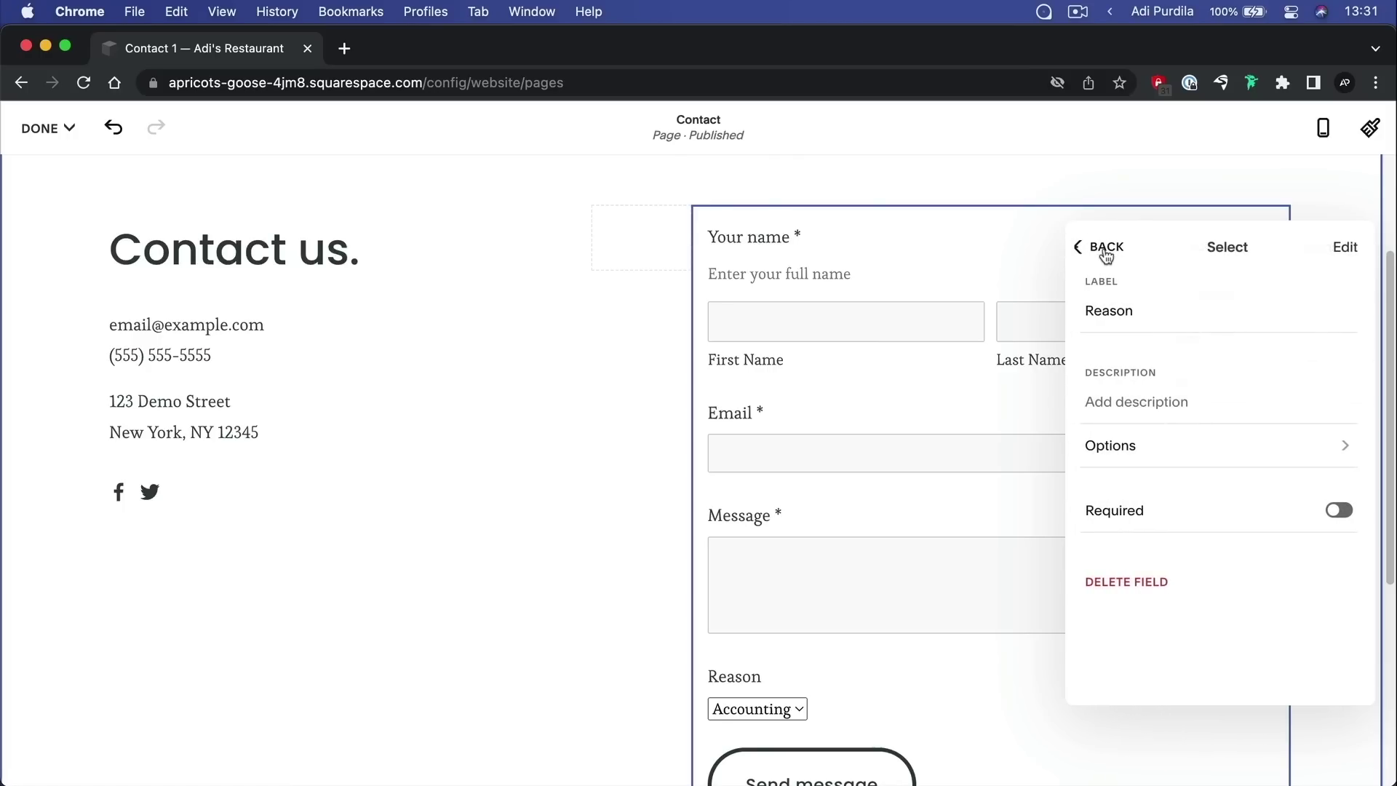
Rename the dropdown to Department, make it required, and go back to the form settings
double_click(1126, 314)
type("Department")
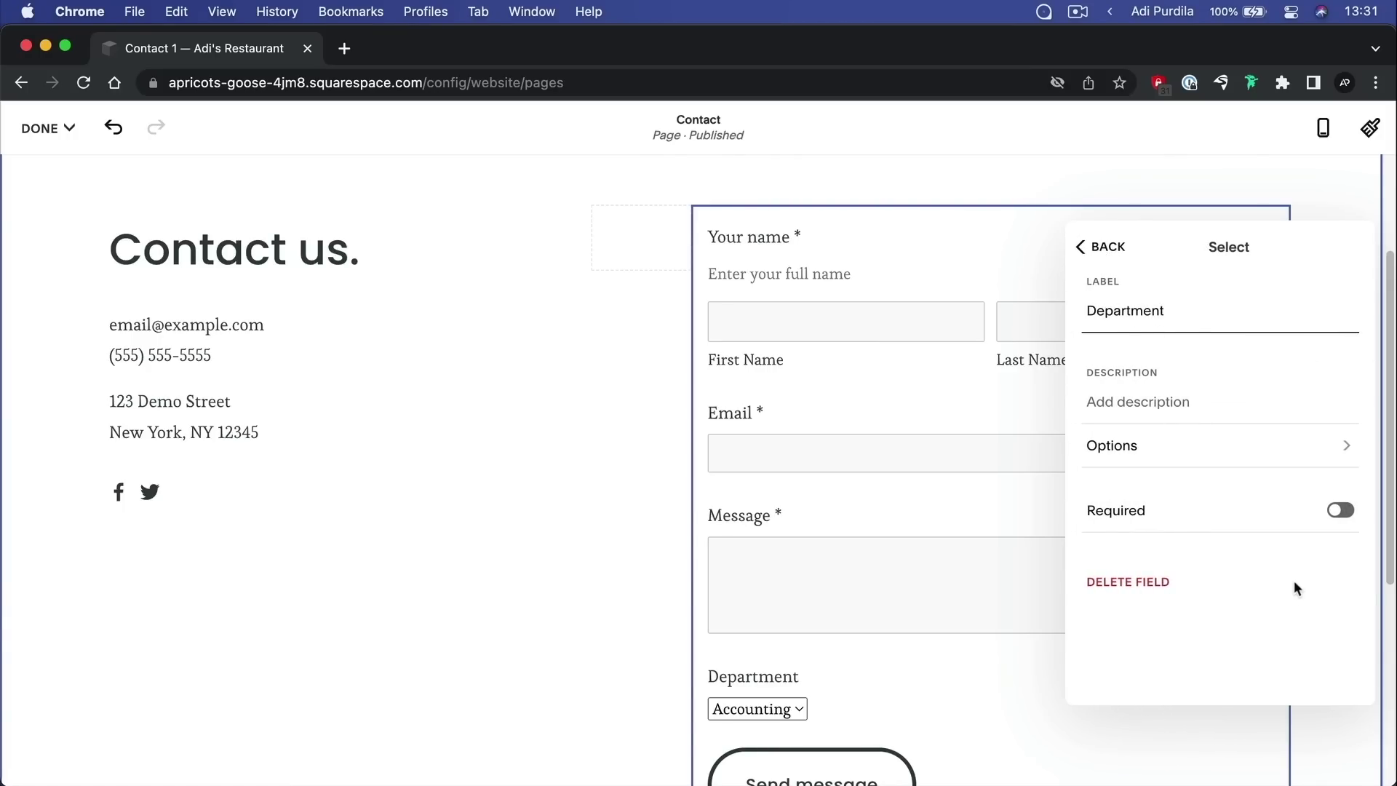
left_click(1340, 512)
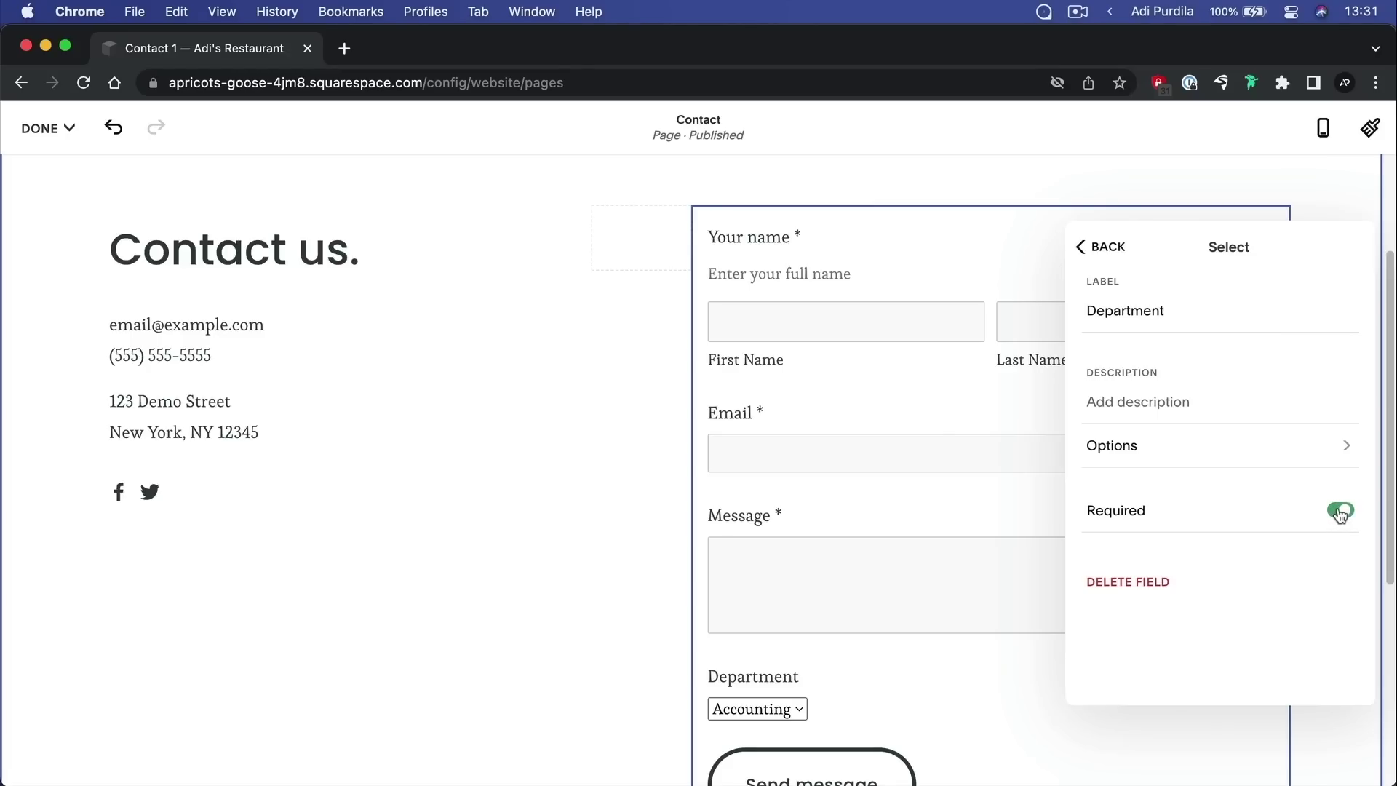
left_click(1102, 247)
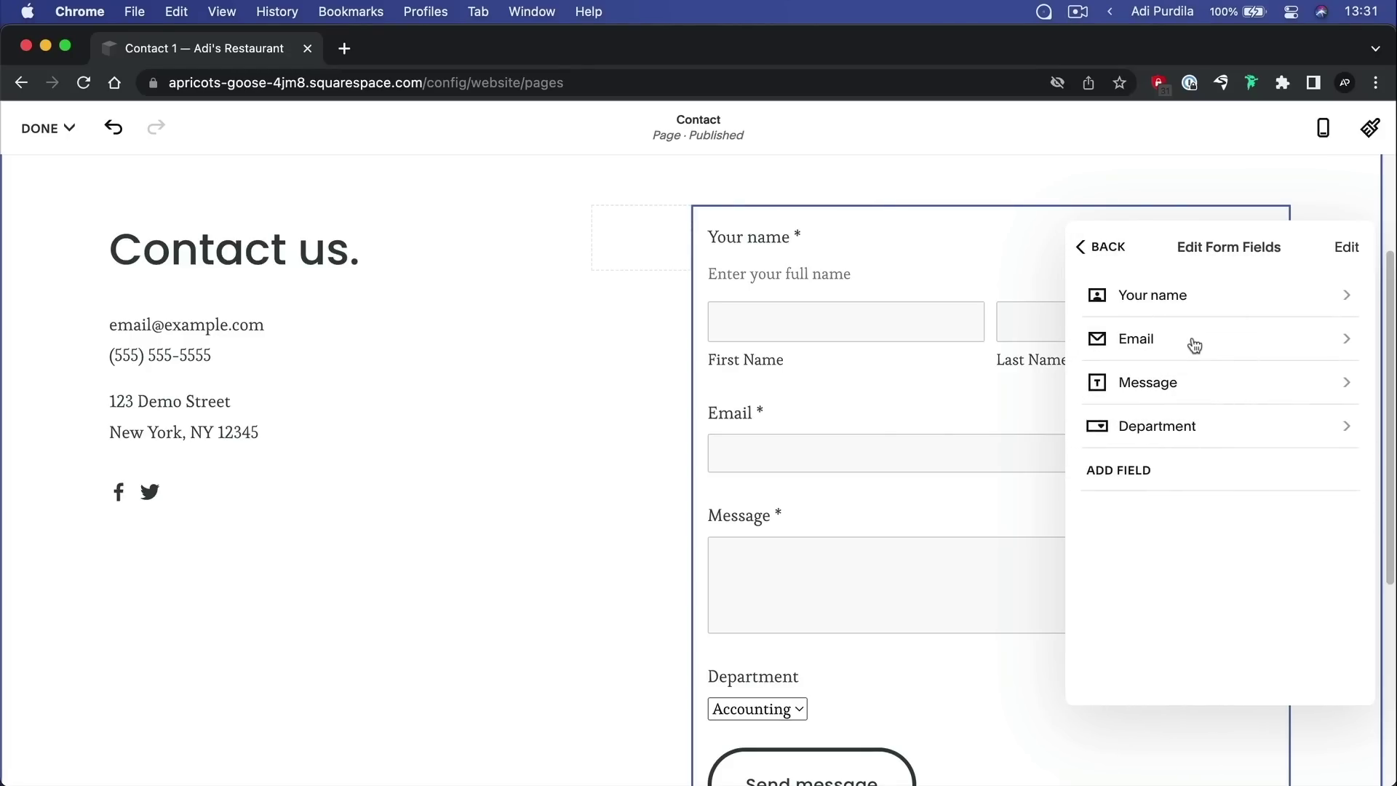
left_click(1106, 246)
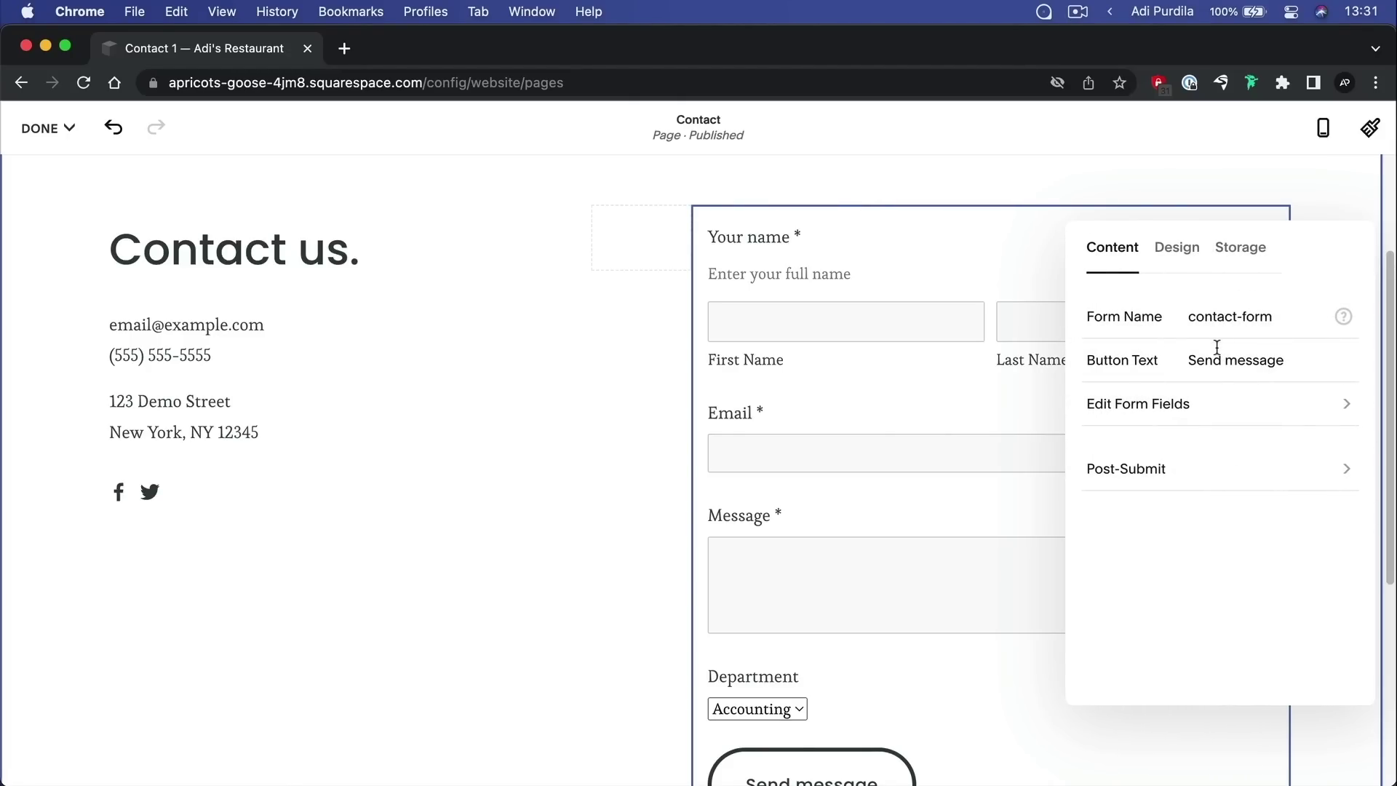
left_click(1179, 249)
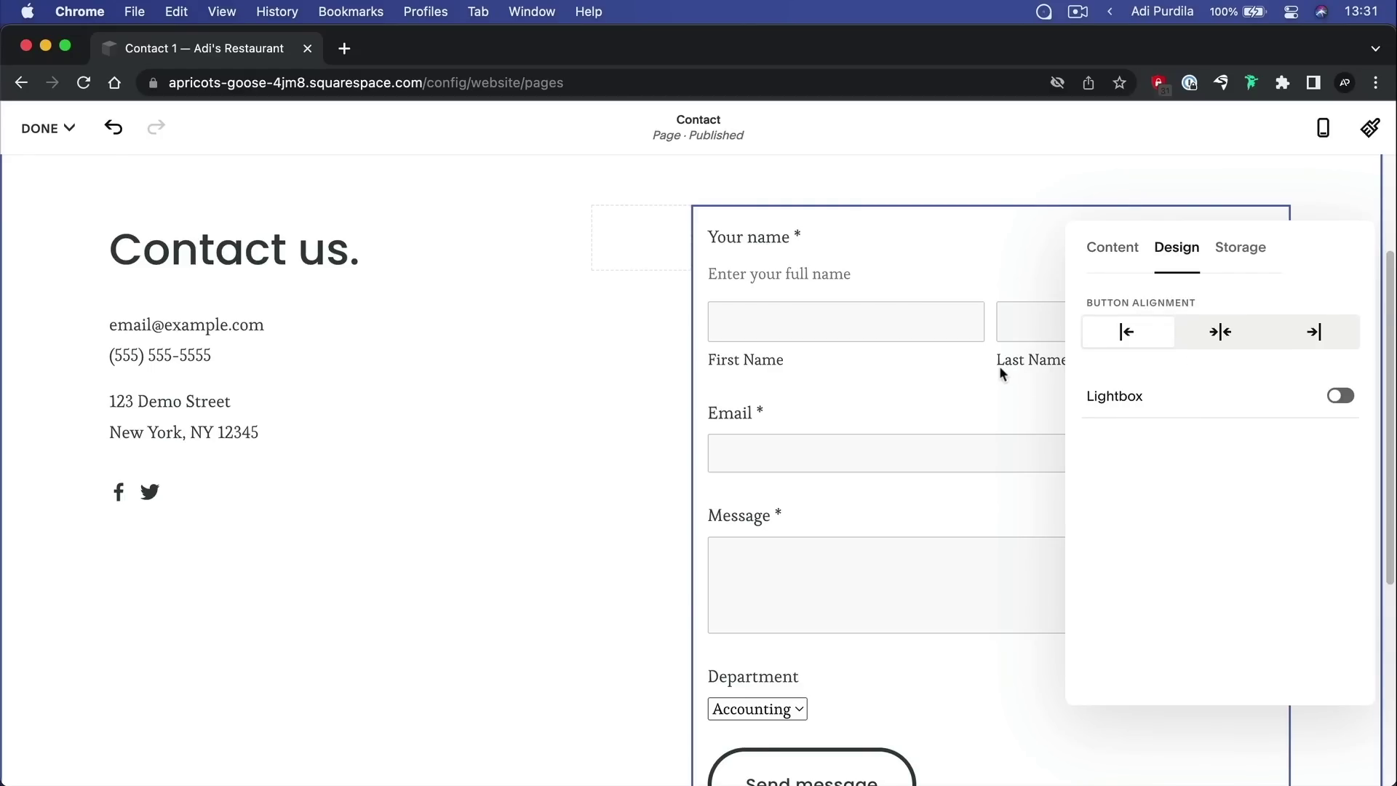
Try centre and right alignments, then align the Send message button to the left
scroll(1001, 371, "down", 2)
left_click(1234, 331)
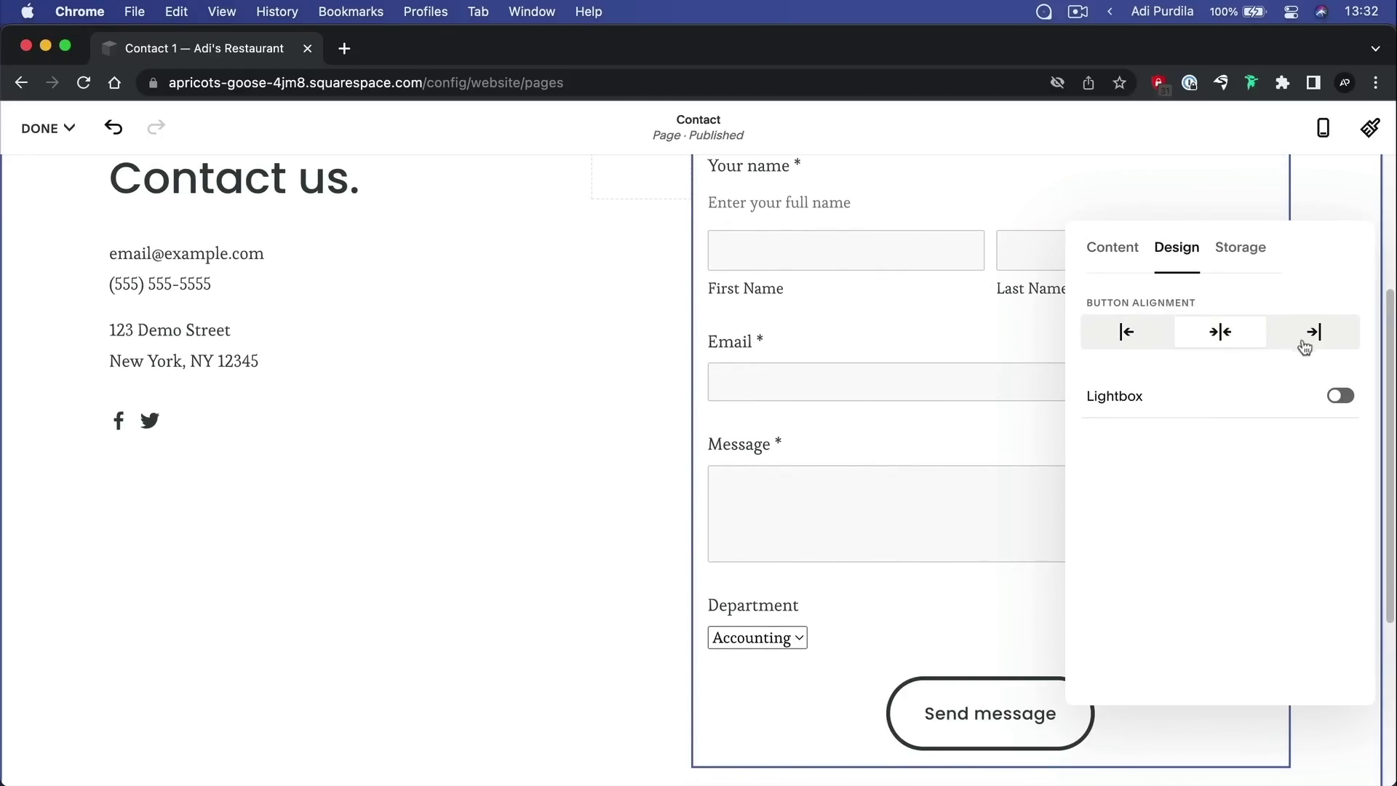
left_click(1312, 336)
left_click(1235, 336)
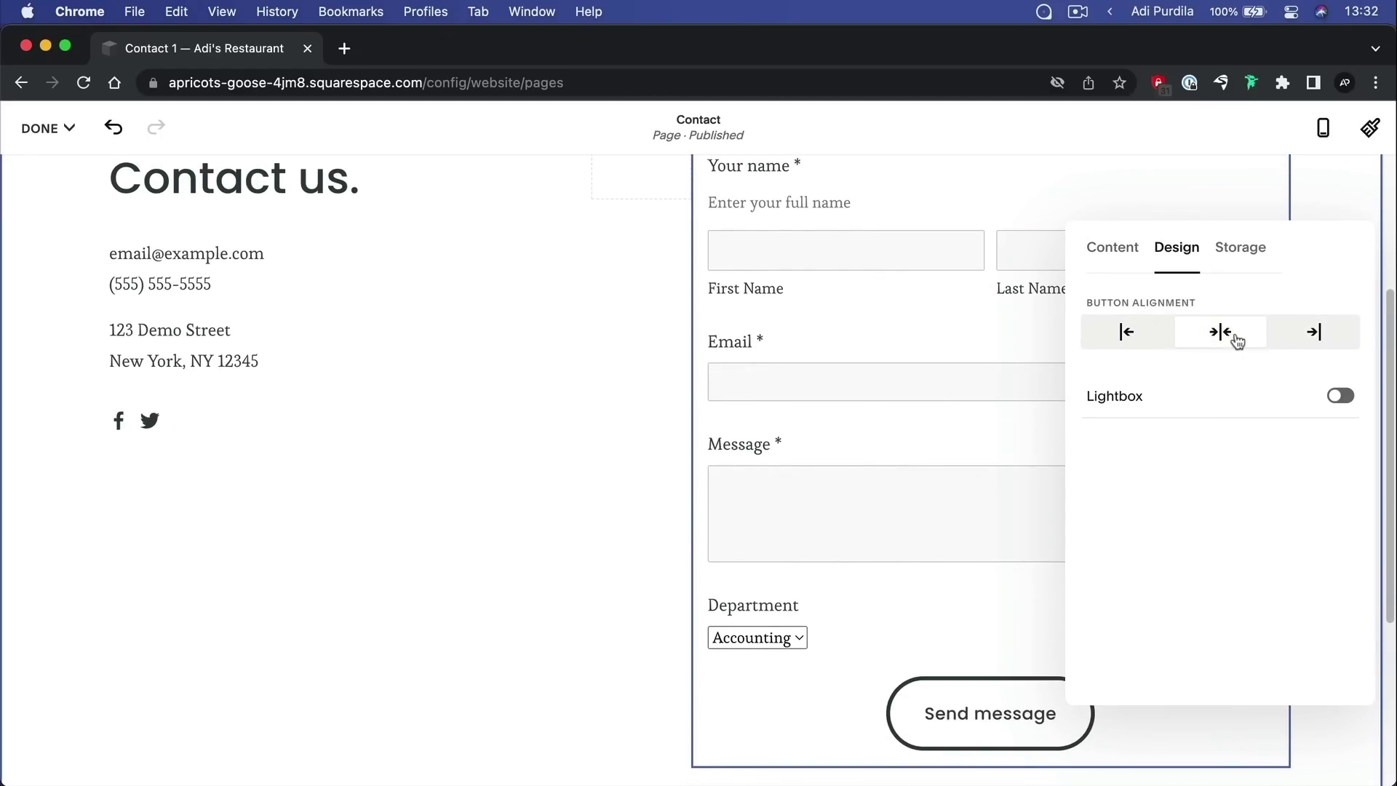
left_click(1128, 336)
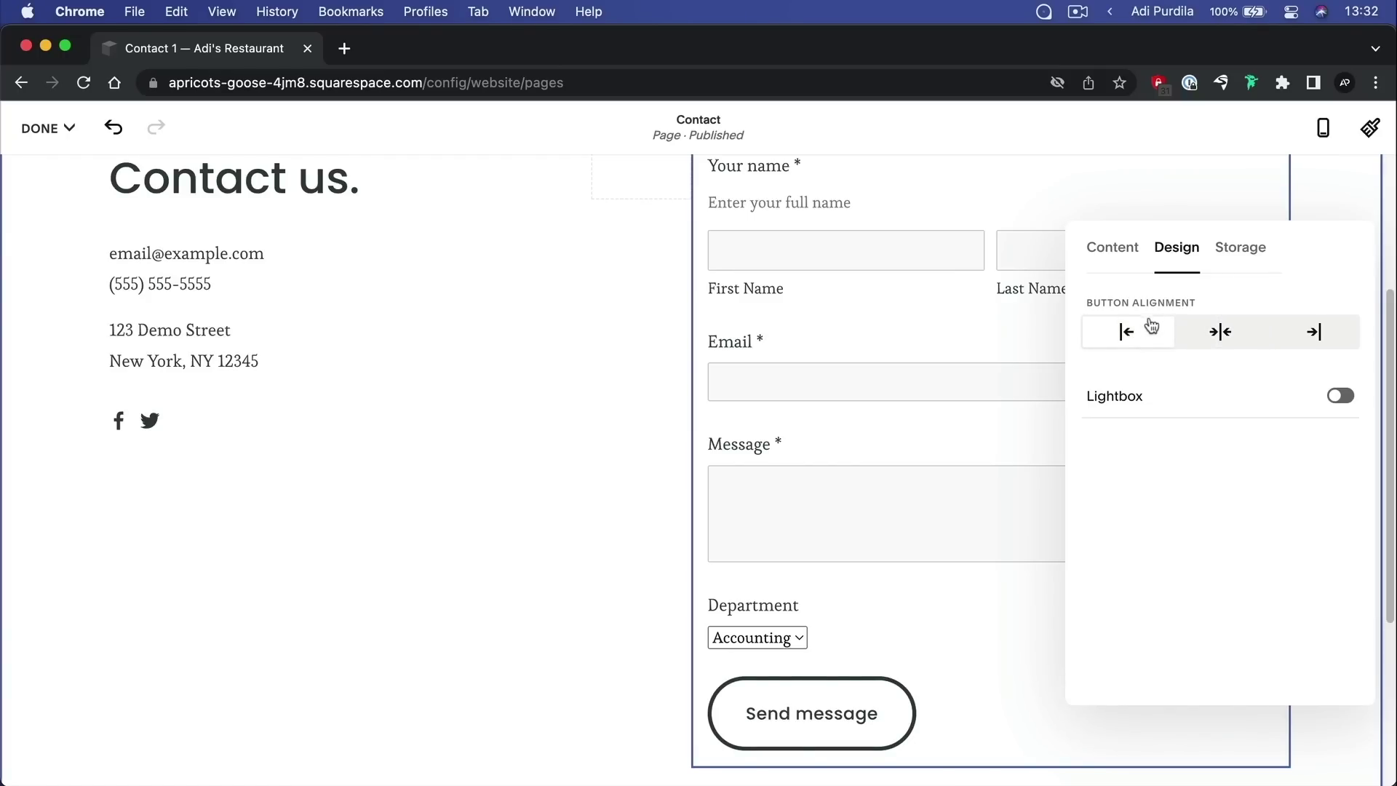
left_click(1251, 251)
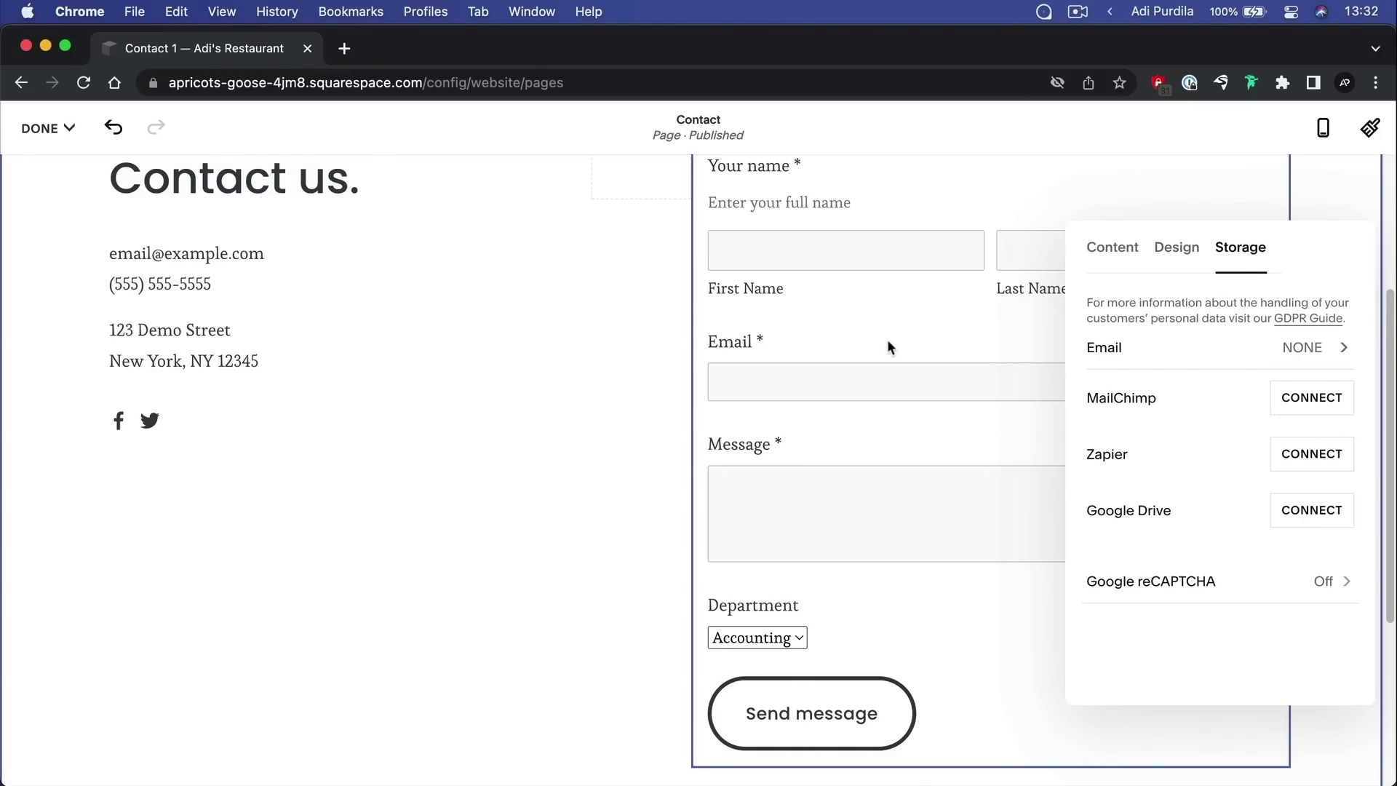
scroll(888, 339, "up", 3)
scroll(890, 344, "down", 1)
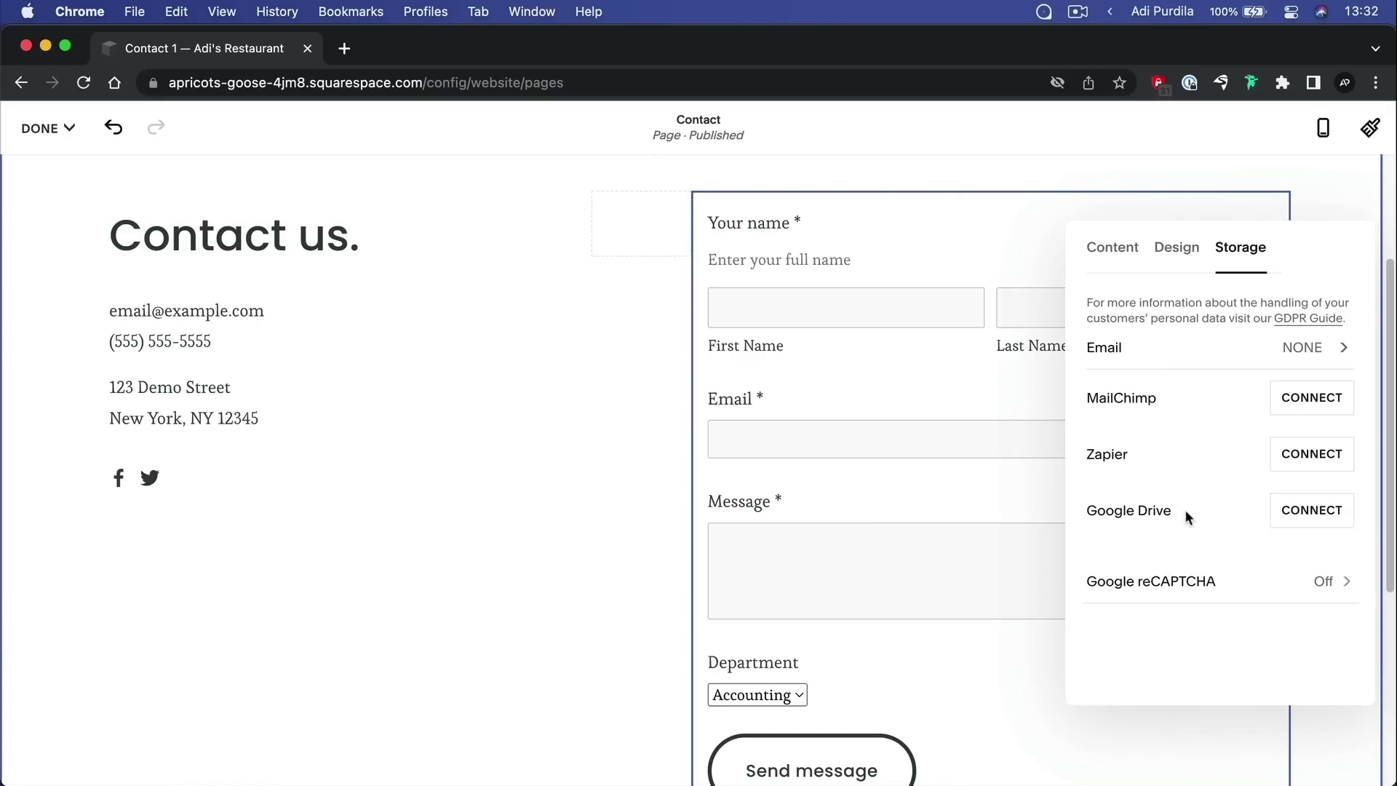
scroll(1024, 491, "down", 2)
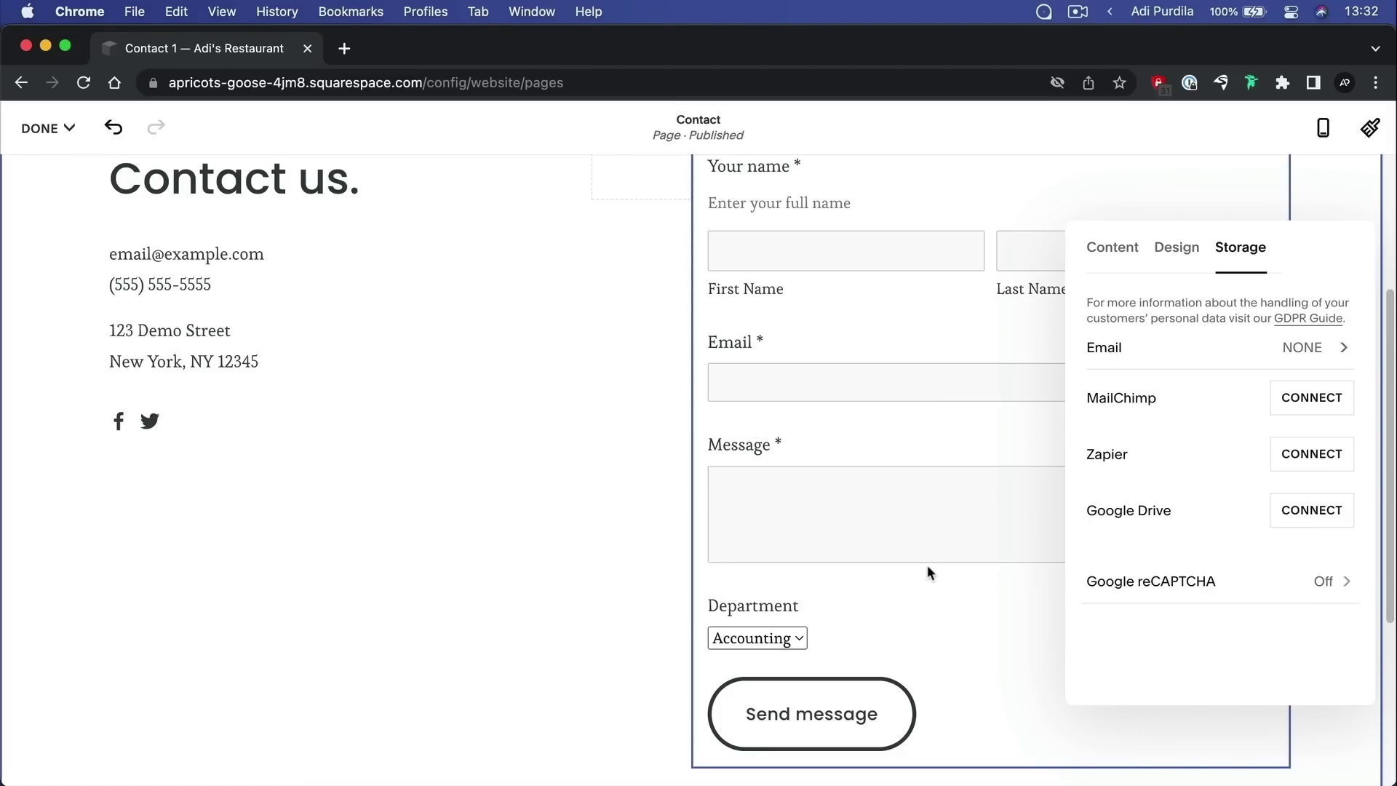
left_click(1265, 584)
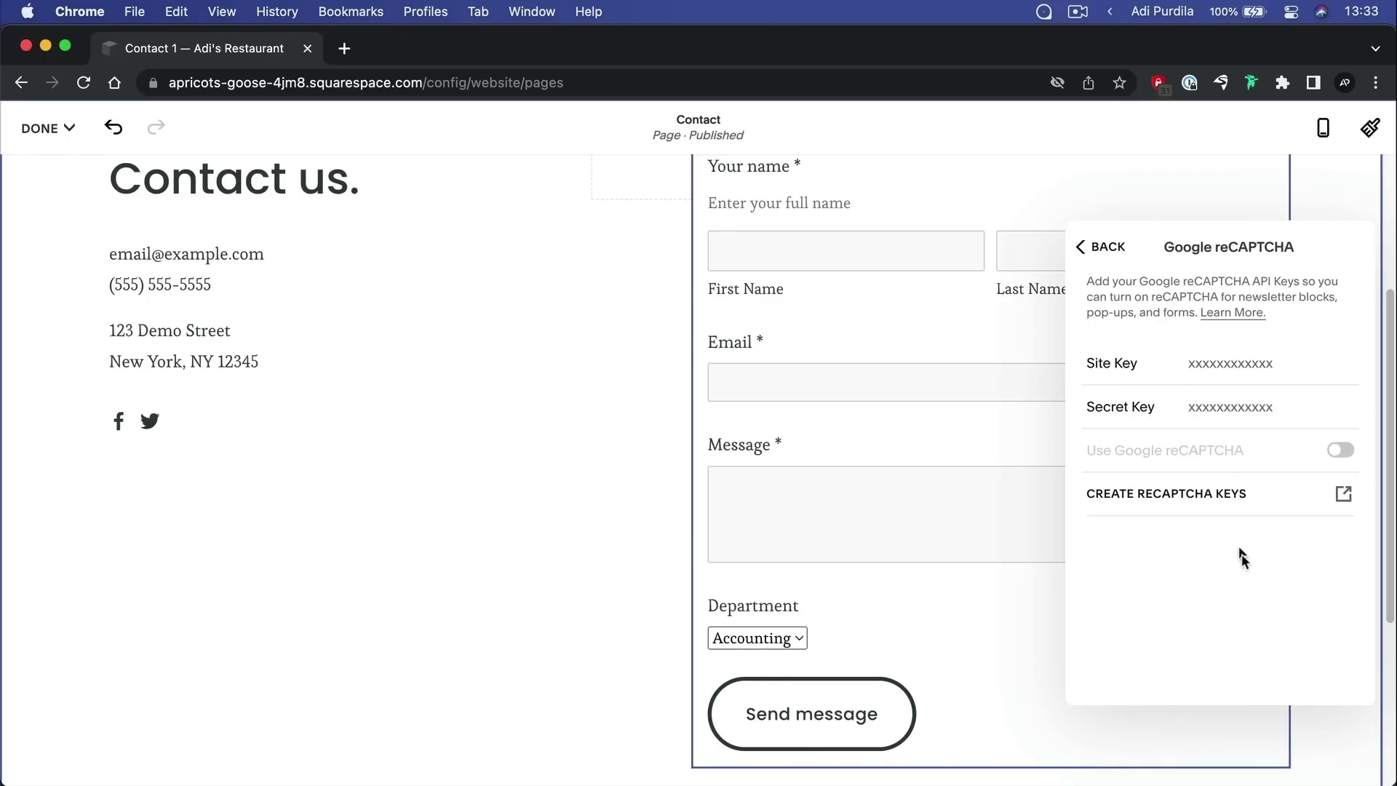
left_click(1109, 248)
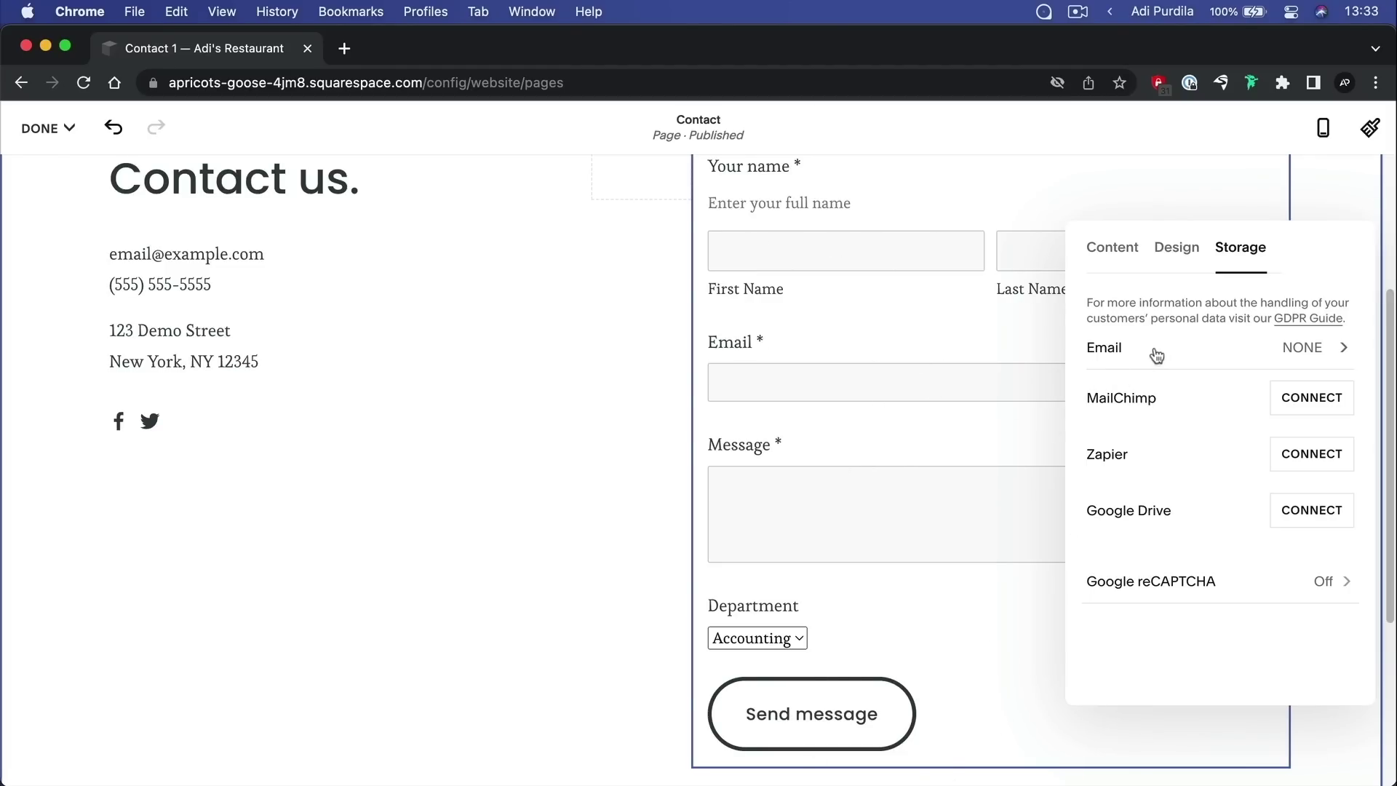
Connect Email storage so submissions go to the site owner's email address
left_click(1199, 354)
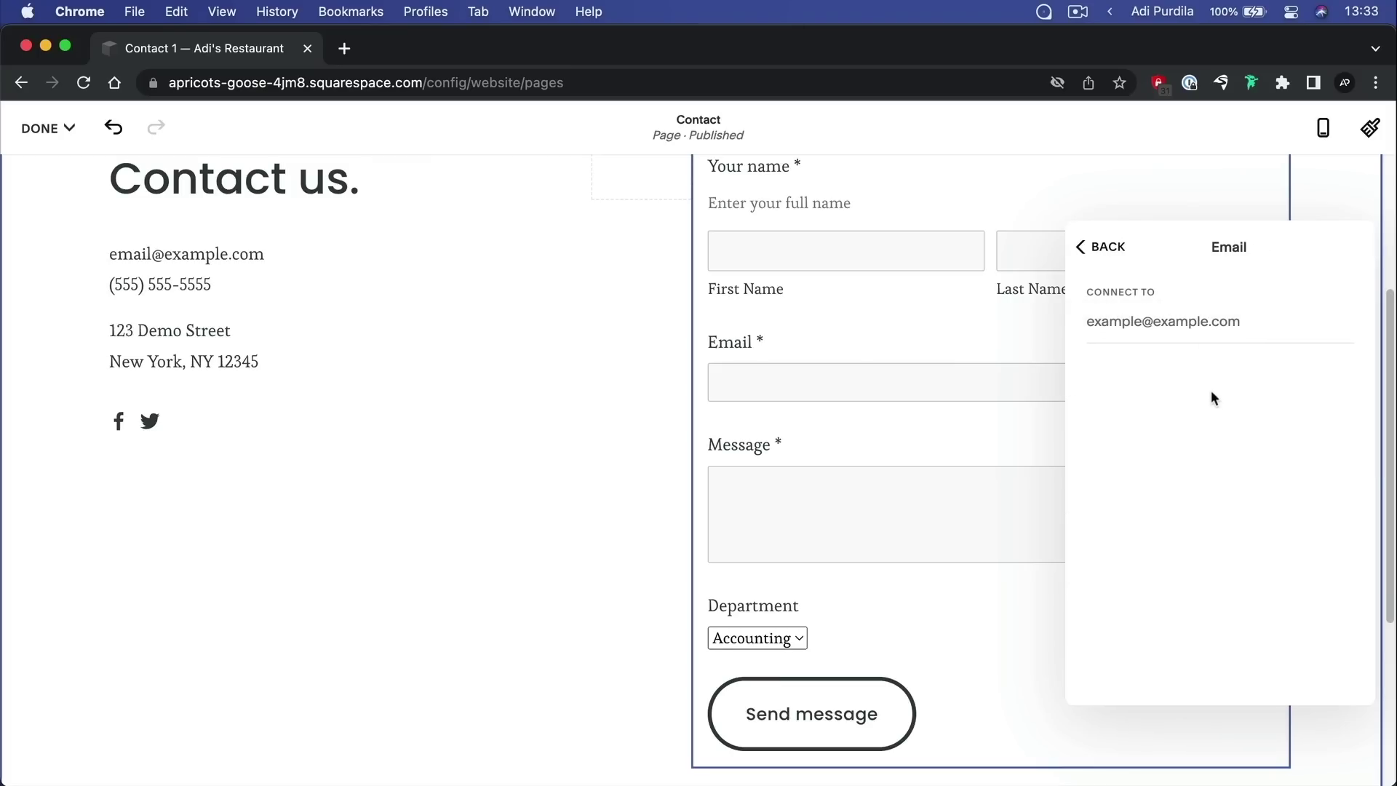
left_click(1178, 310)
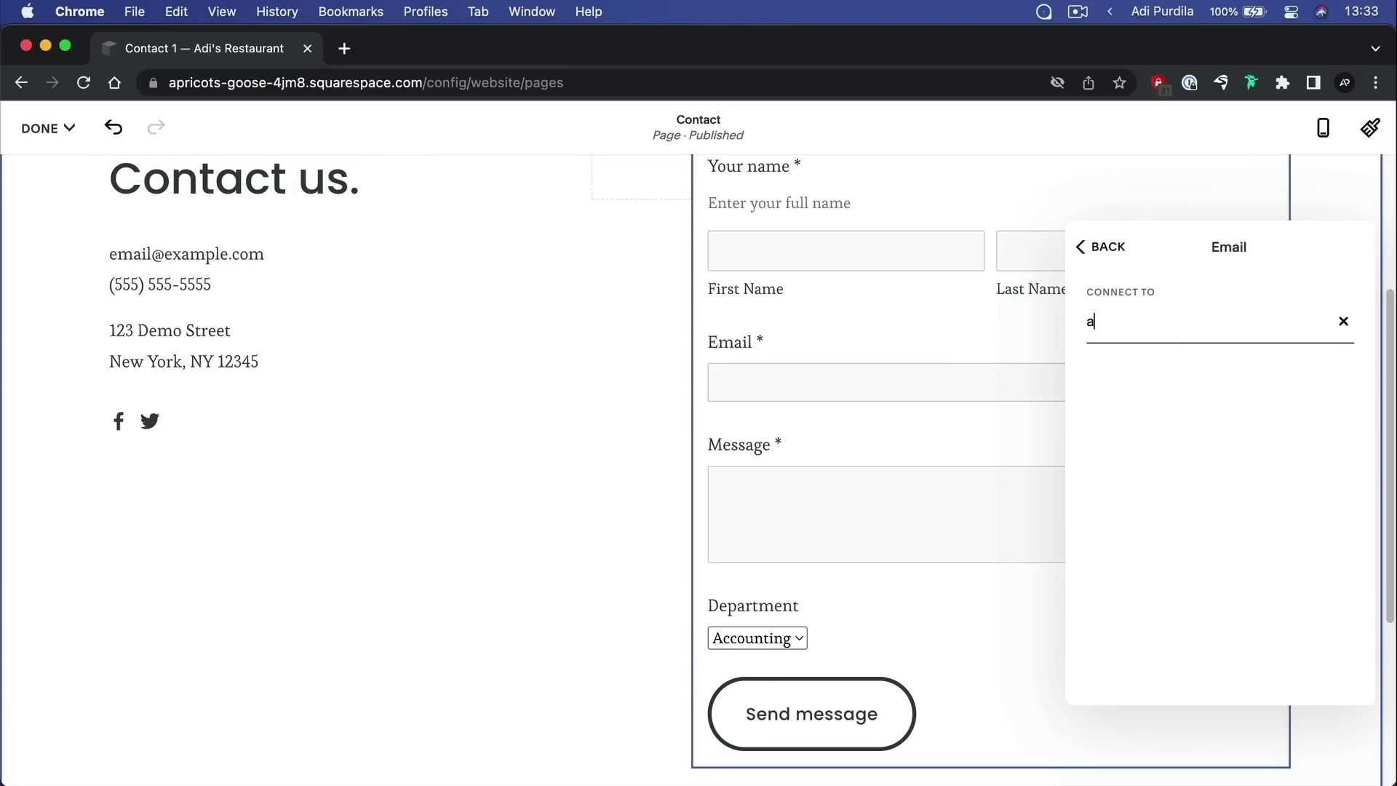
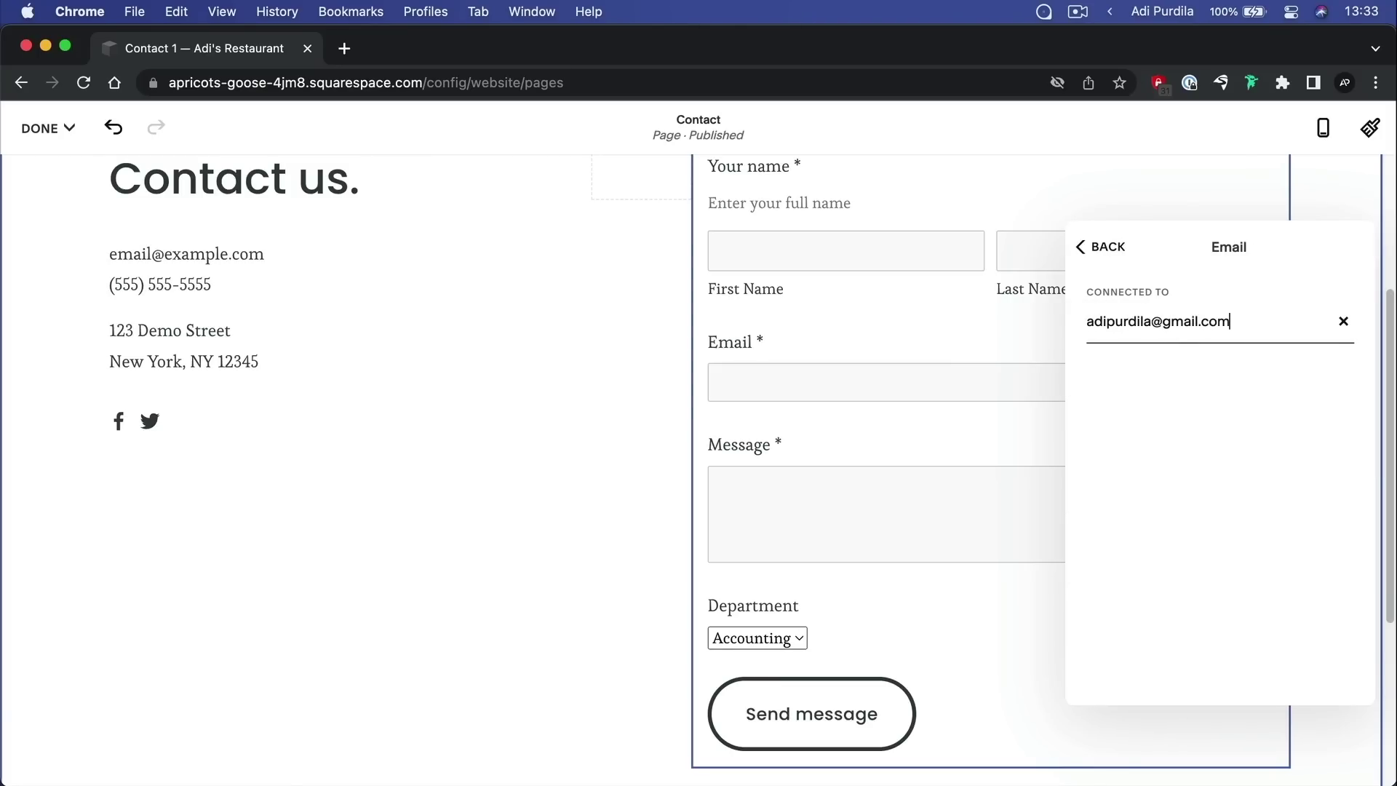
left_click(1121, 254)
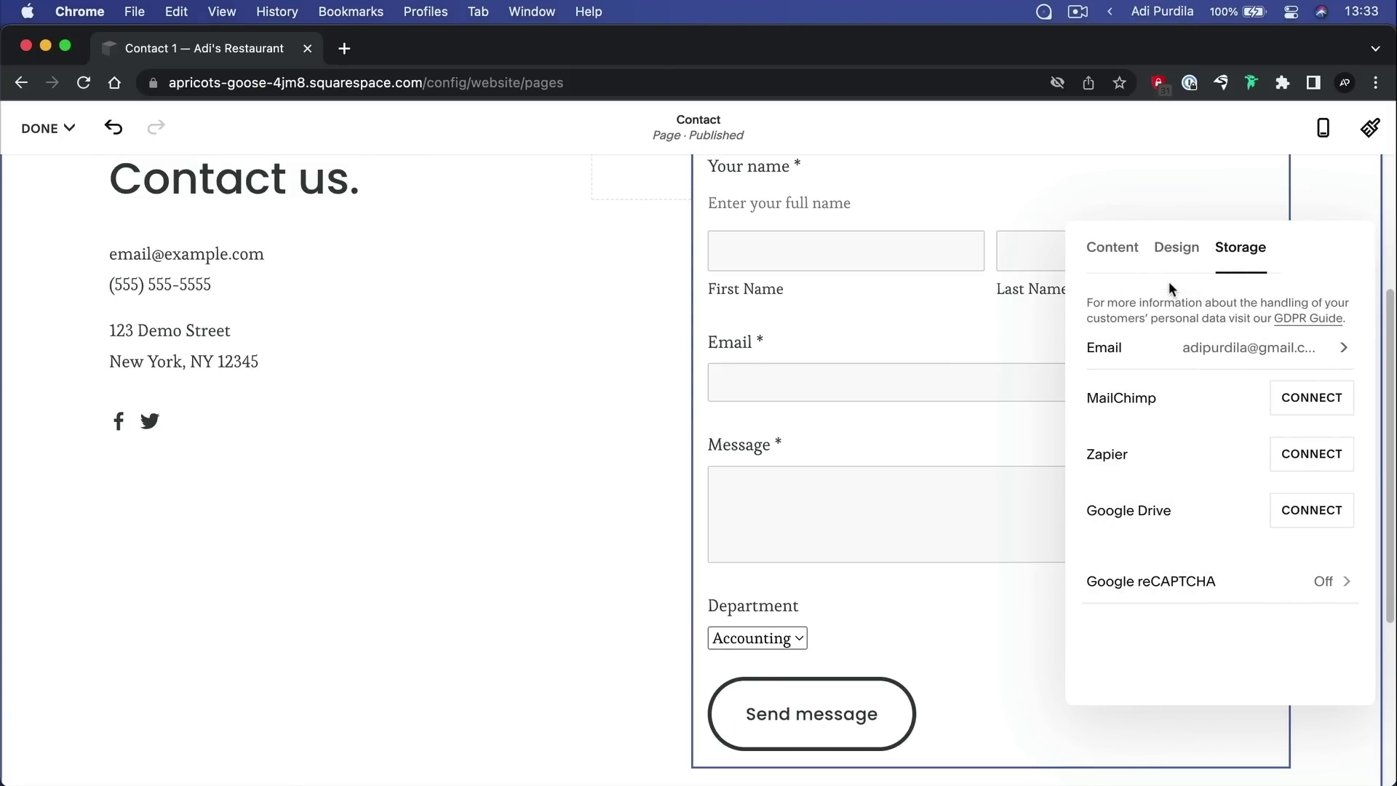
Close the form settings and save the Contact page edits
left_click(1127, 252)
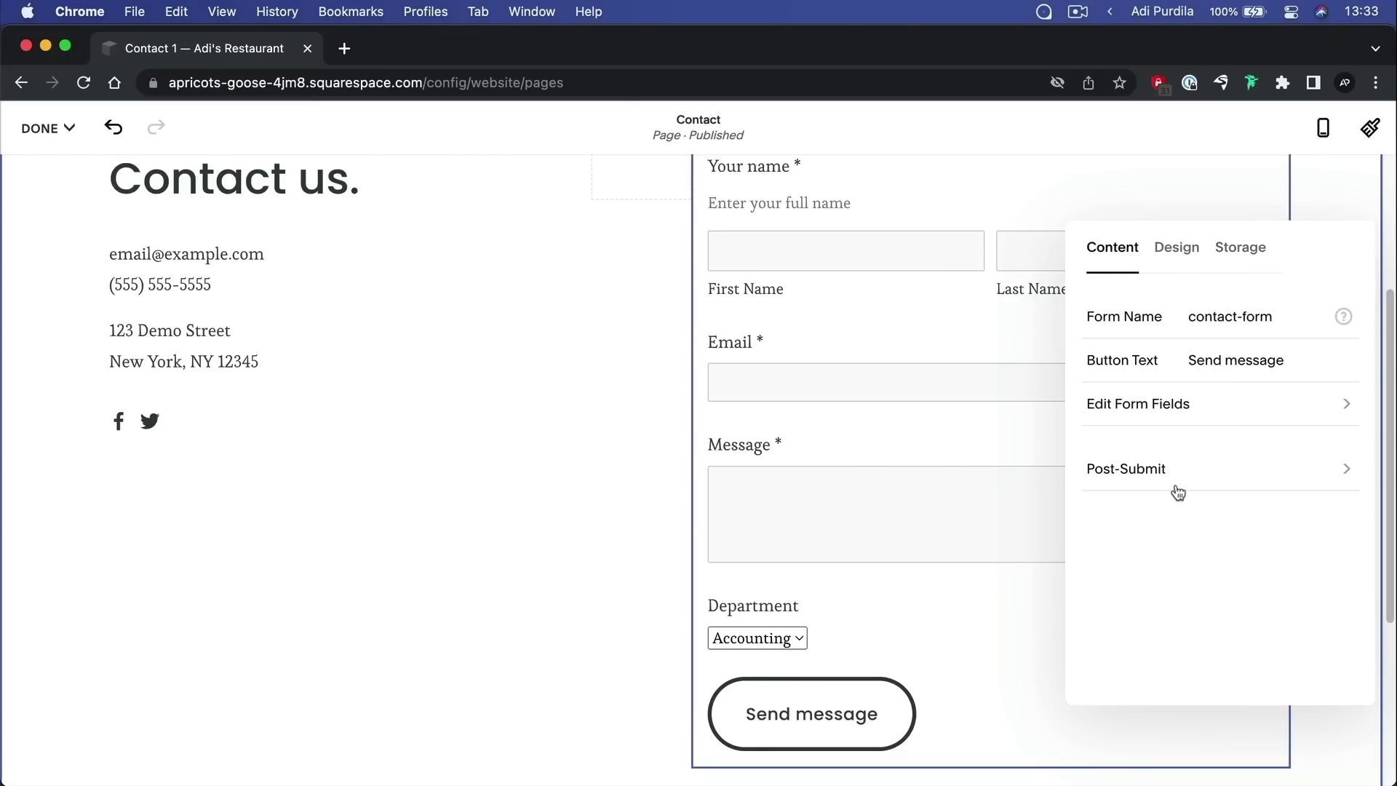
left_click(548, 423)
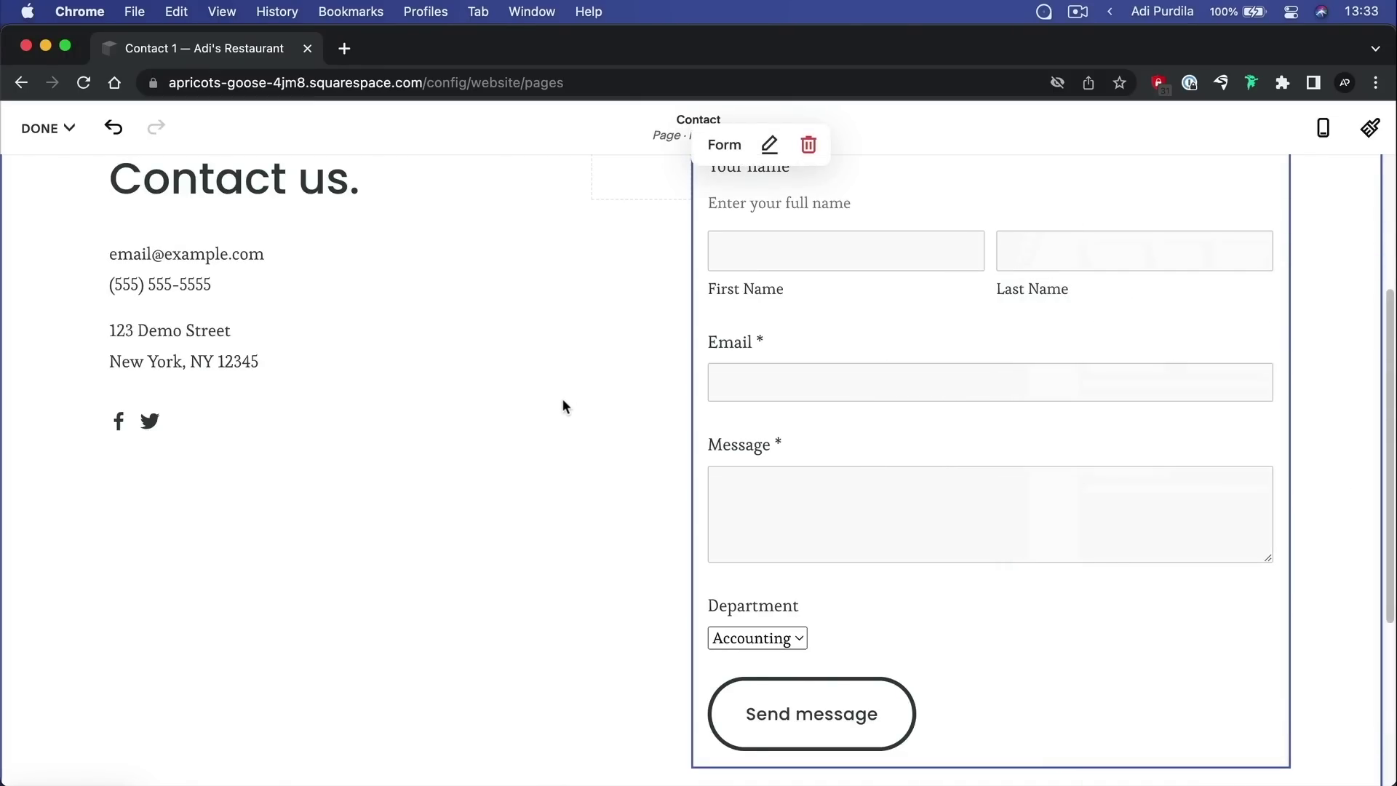
left_click(51, 130)
left_click(53, 189)
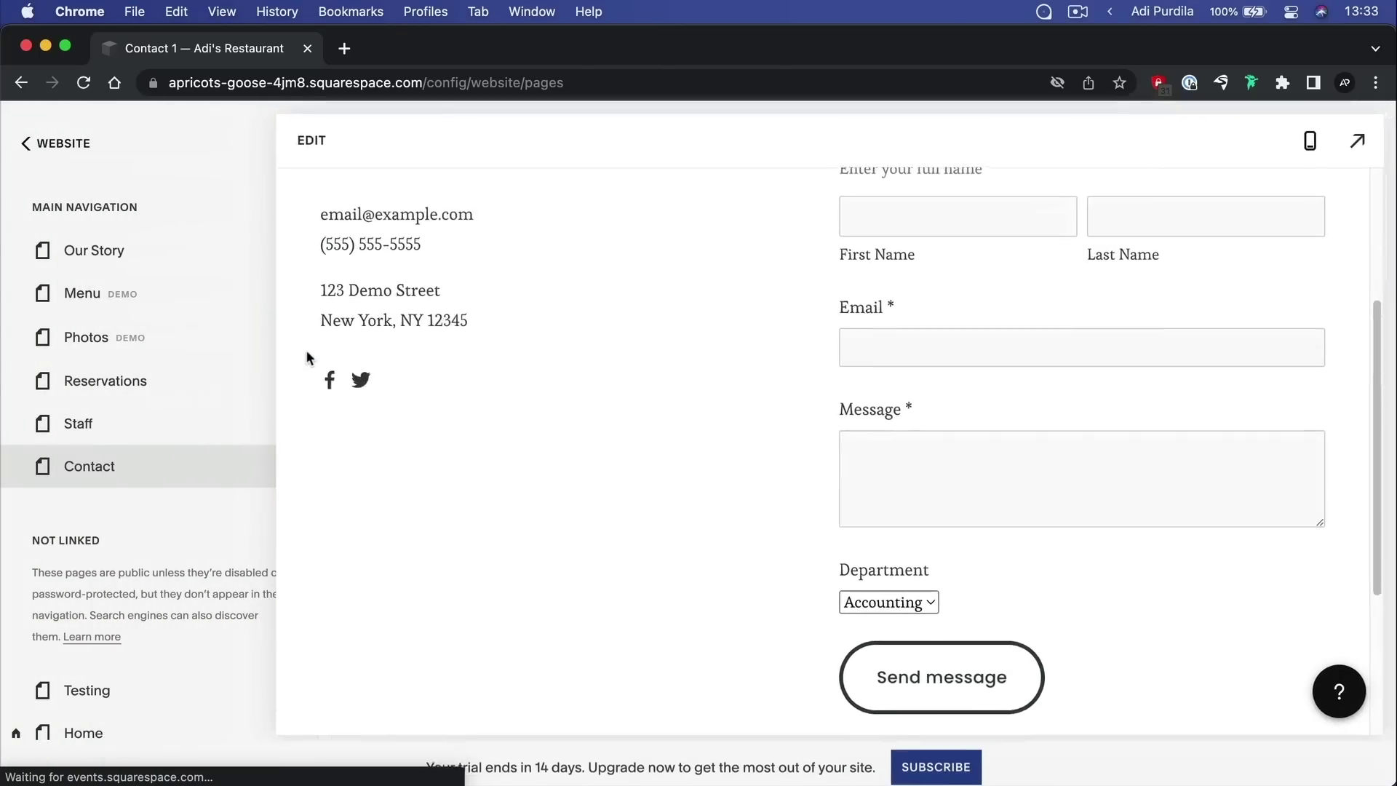
Preview the live Contact page and submit the empty form to check validation
left_click(1358, 145)
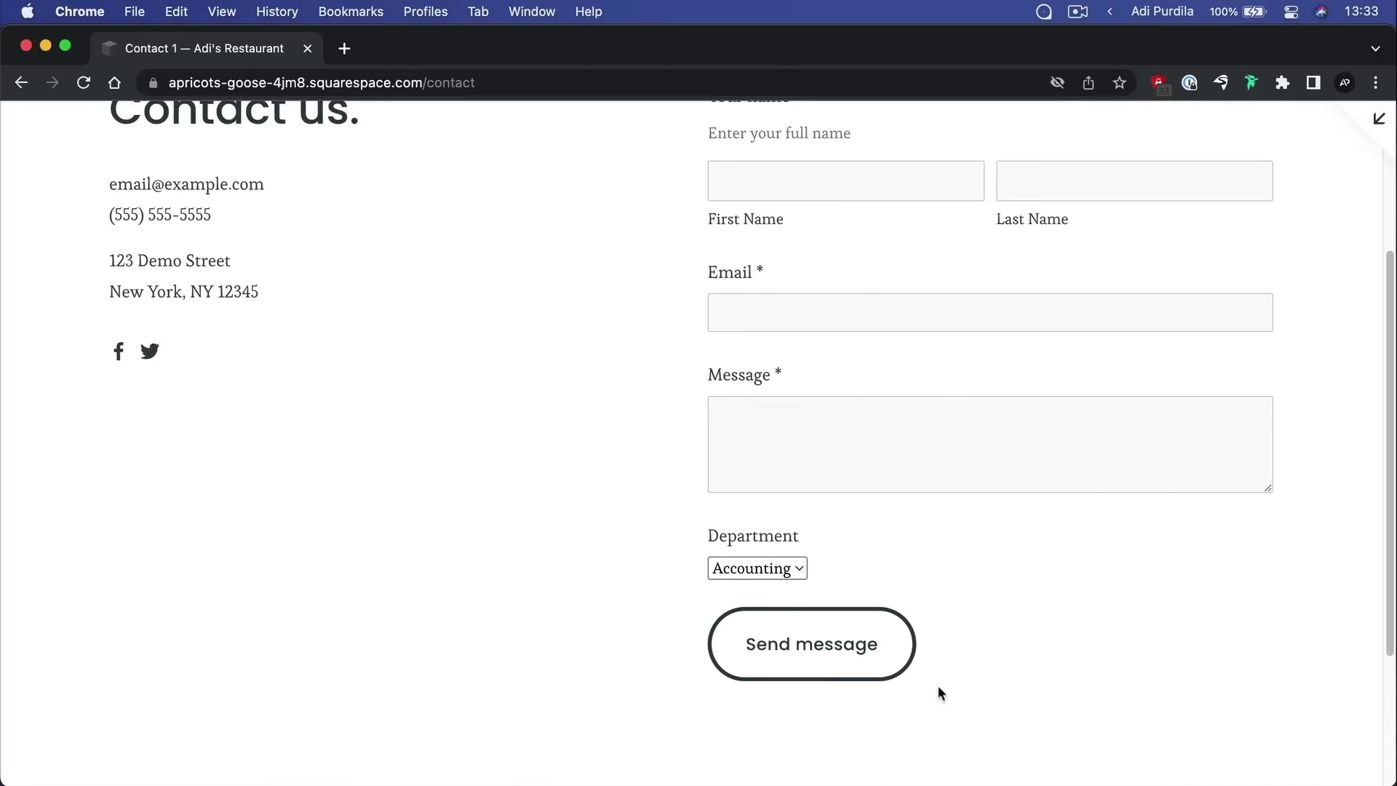
scroll(815, 503, "up", 3)
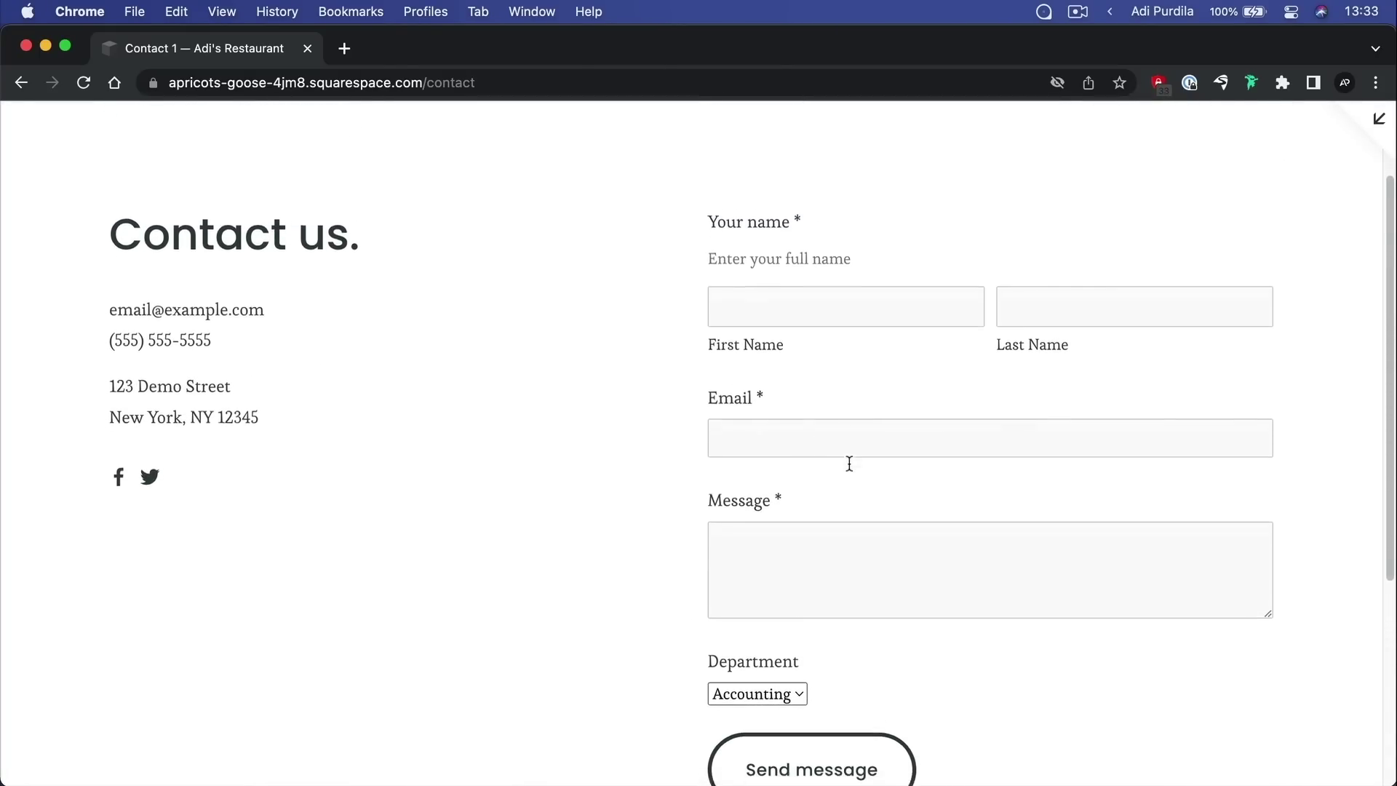
scroll(837, 553, "down", 3)
left_click(824, 669)
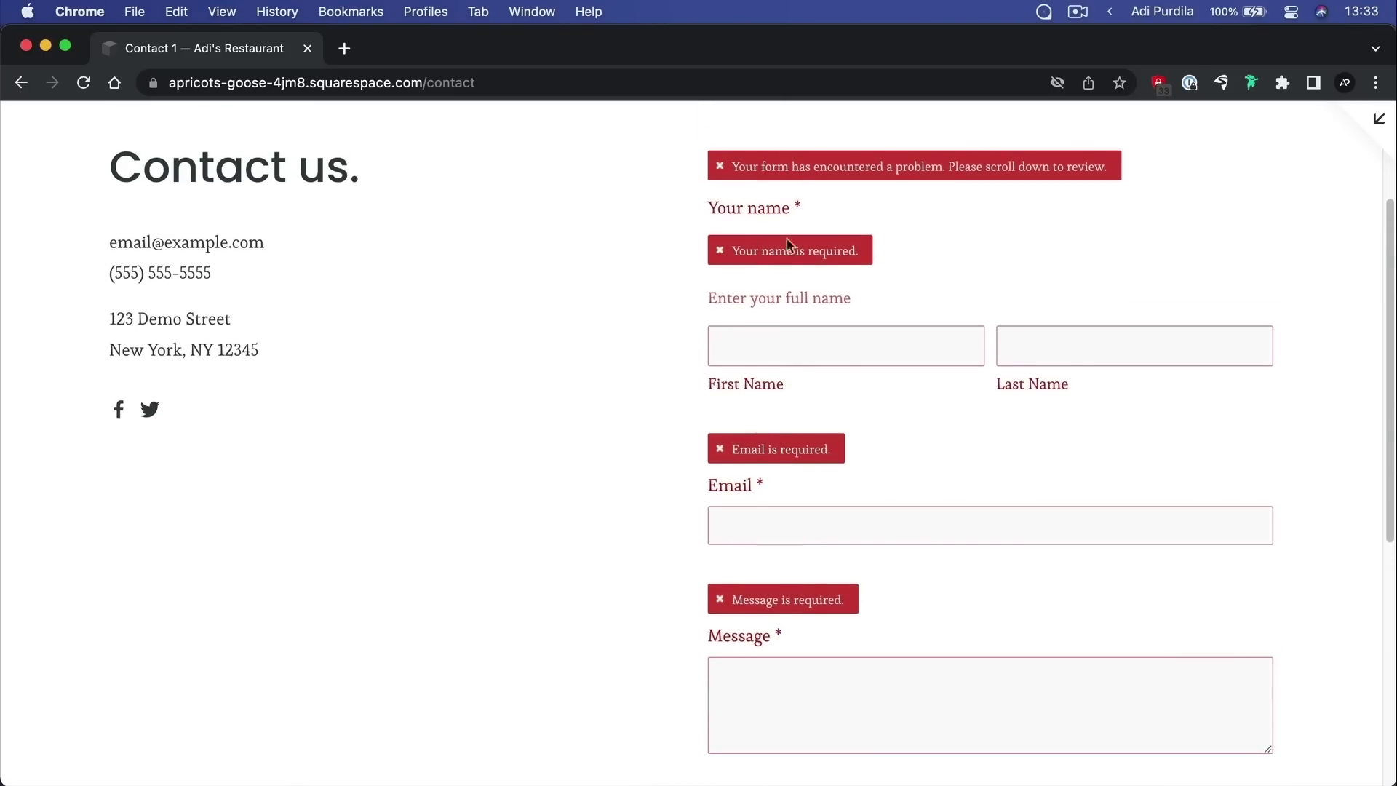
Fill in a first and last name, an email address, and the message 'Hello, how are you?'
left_click(800, 351)
type("adi")
key("Tab")
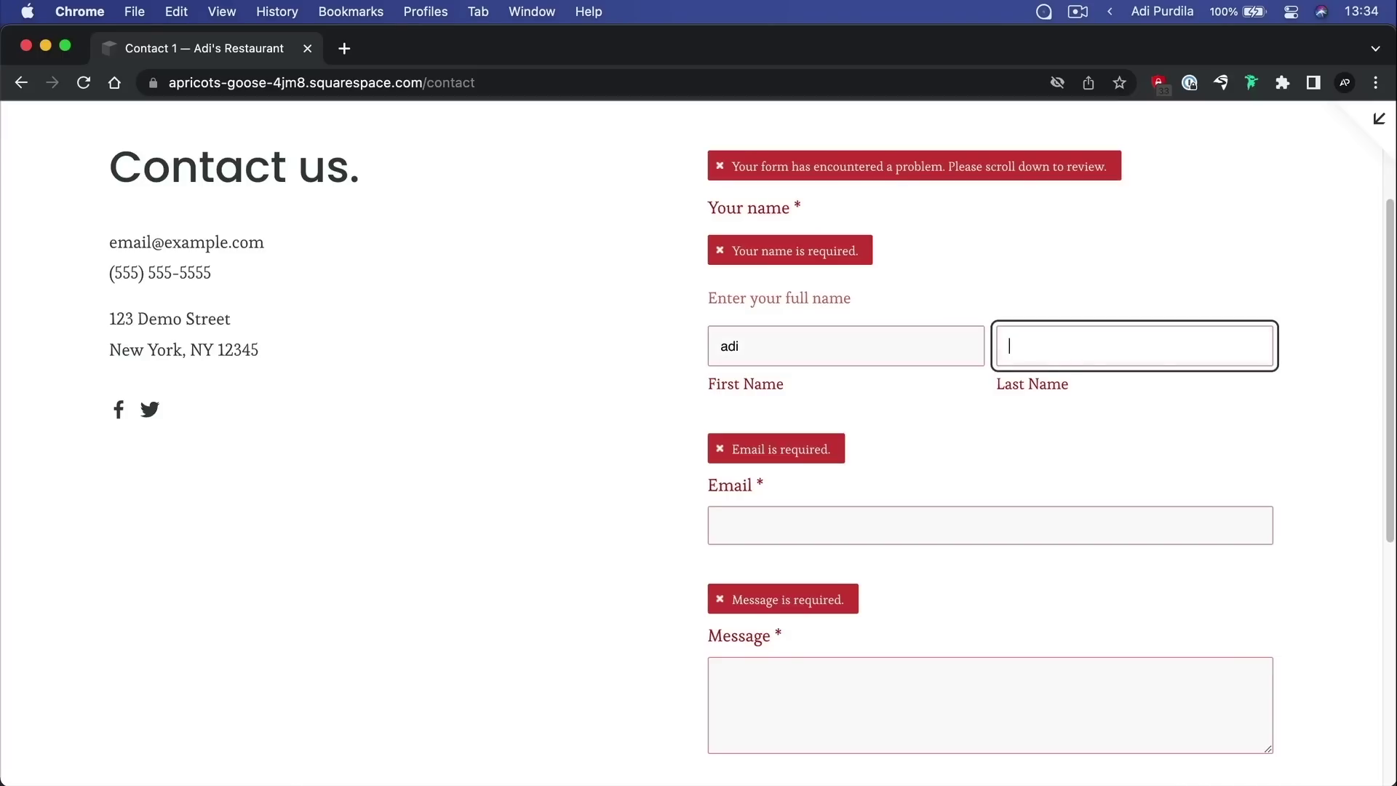
type("purdila")
key("Tab")
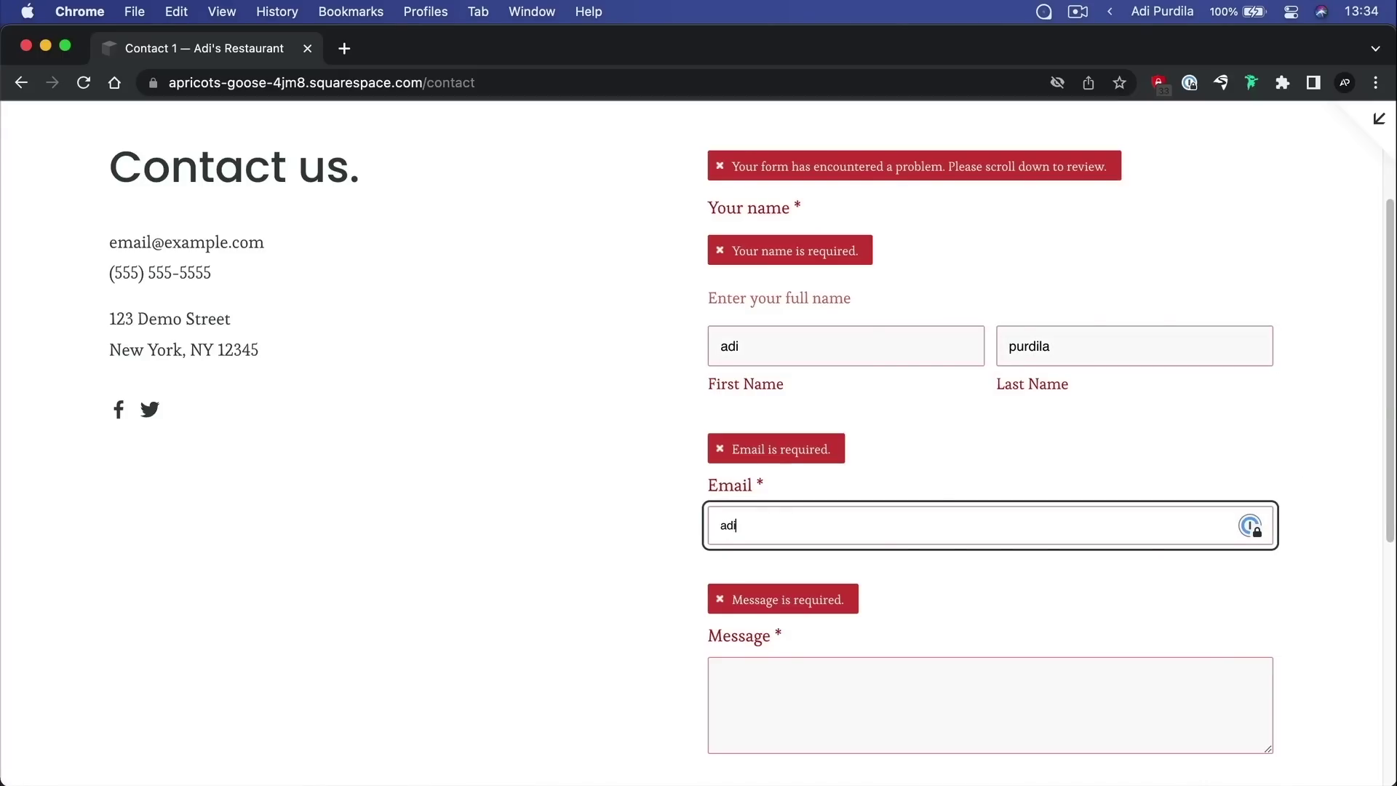
key("Tab")
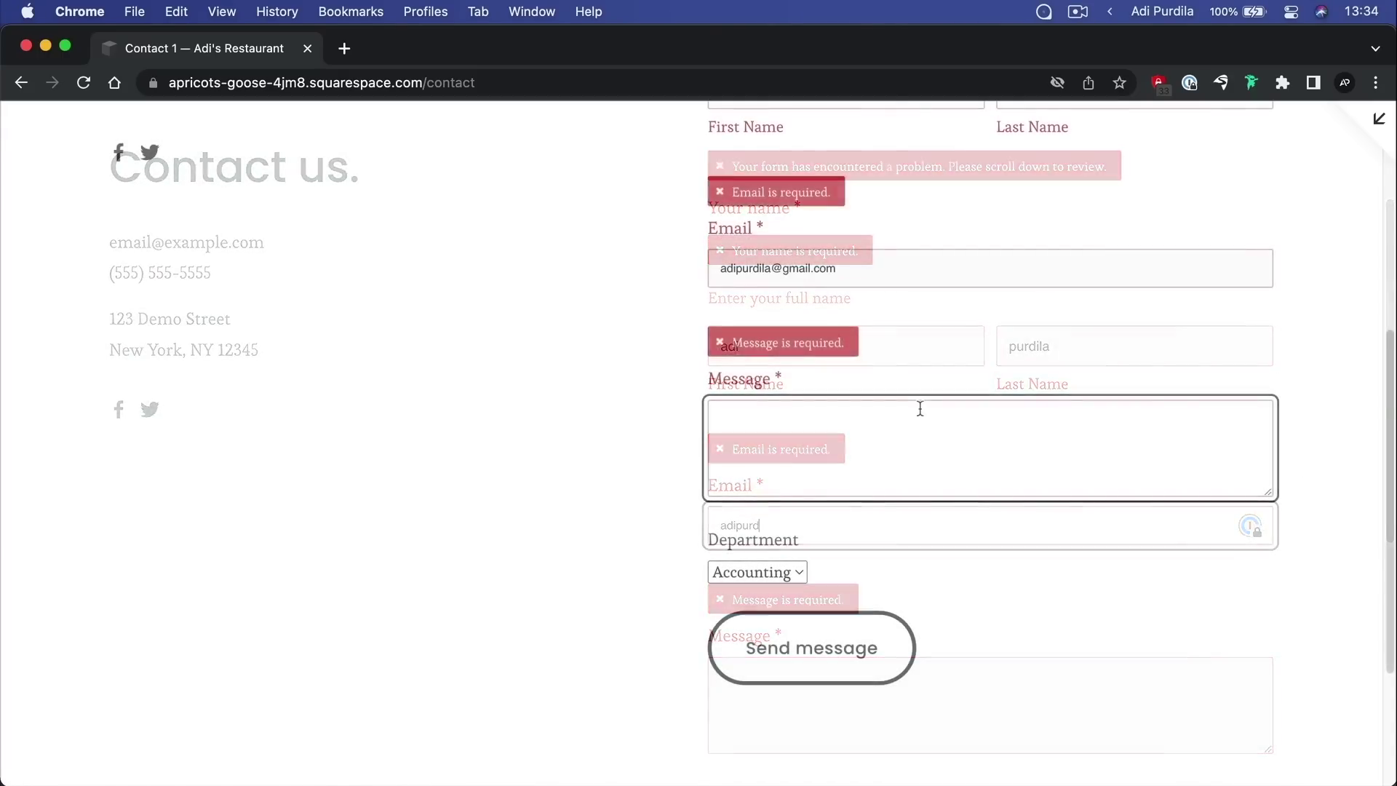
type("Hello, how are you?")
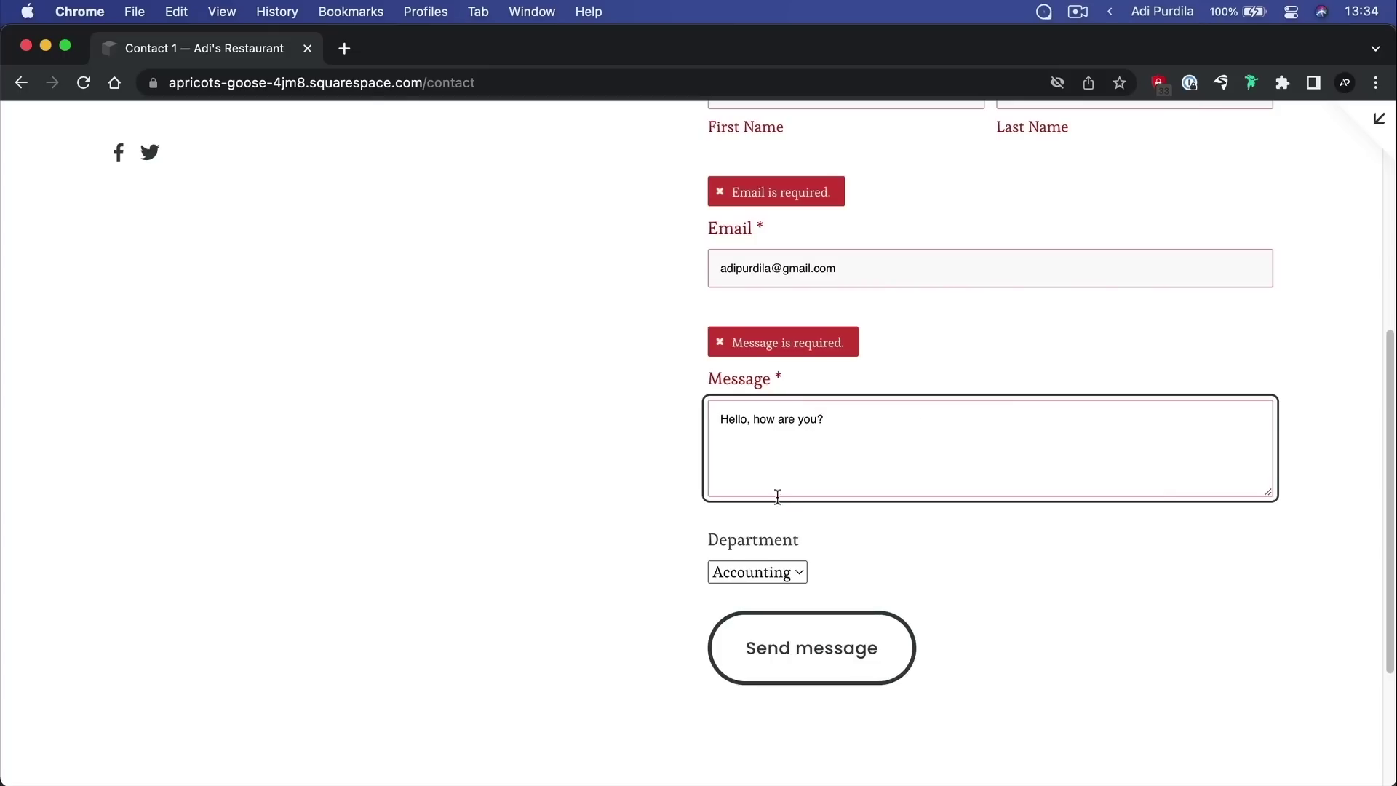
Choose Sales as the Department and submit, reaching the Thank you! confirmation
left_click(764, 572)
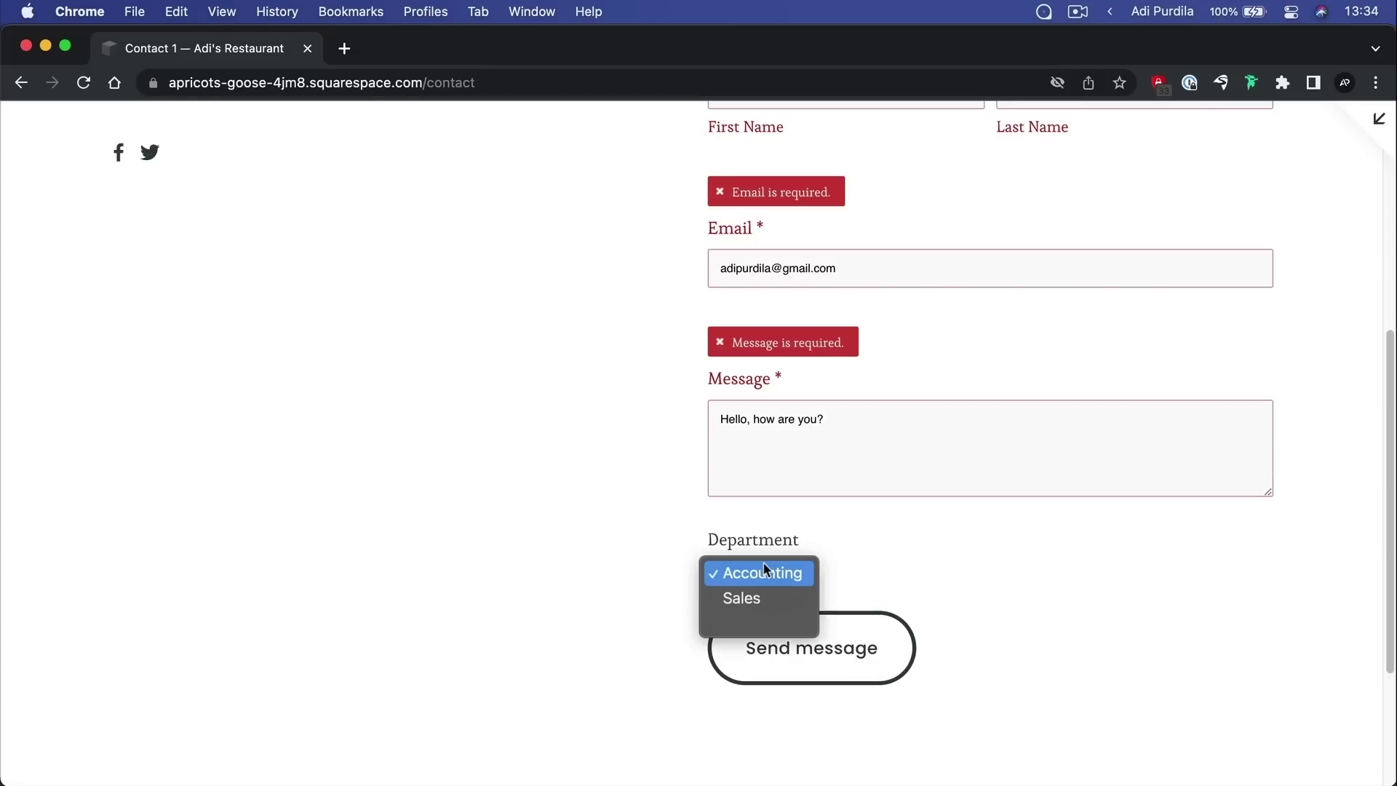
left_click(767, 601)
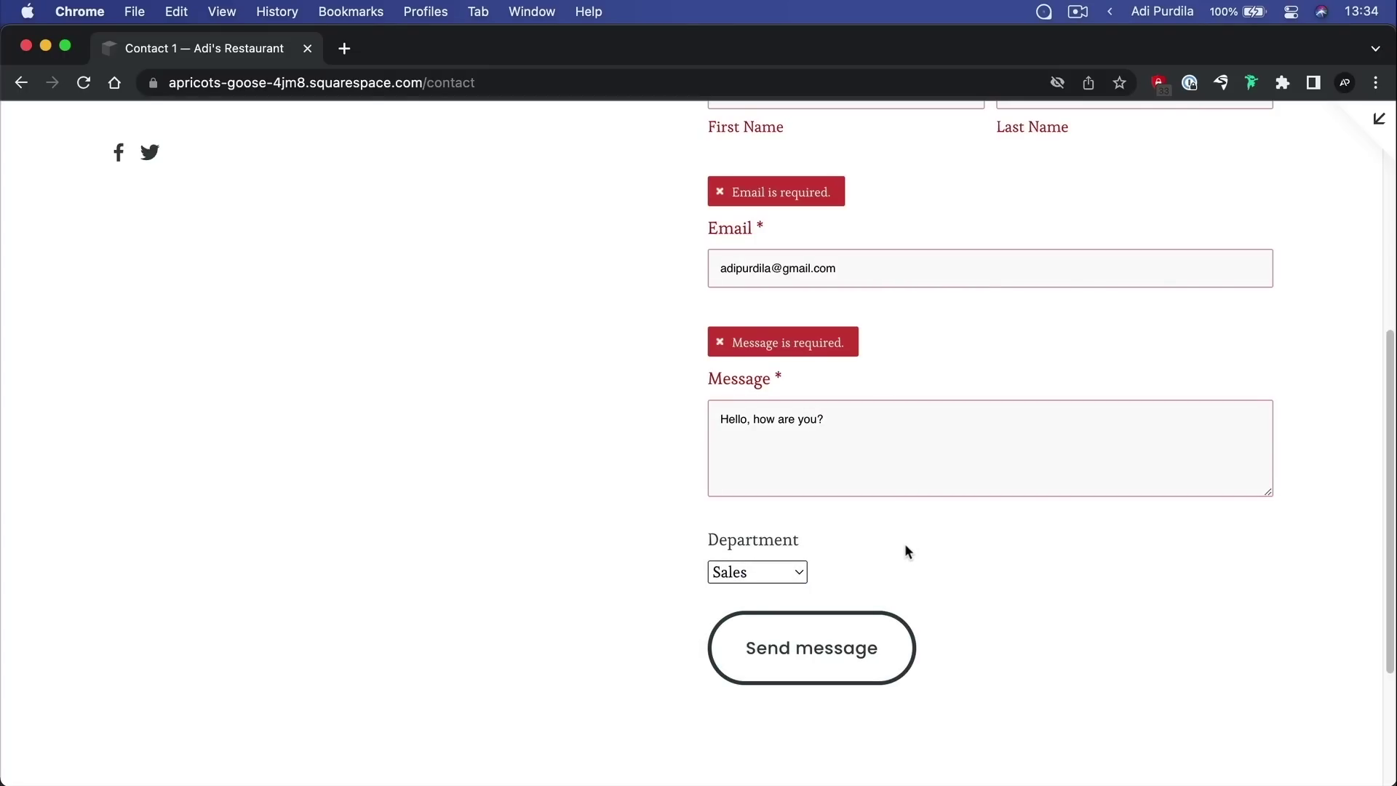
key("Return")
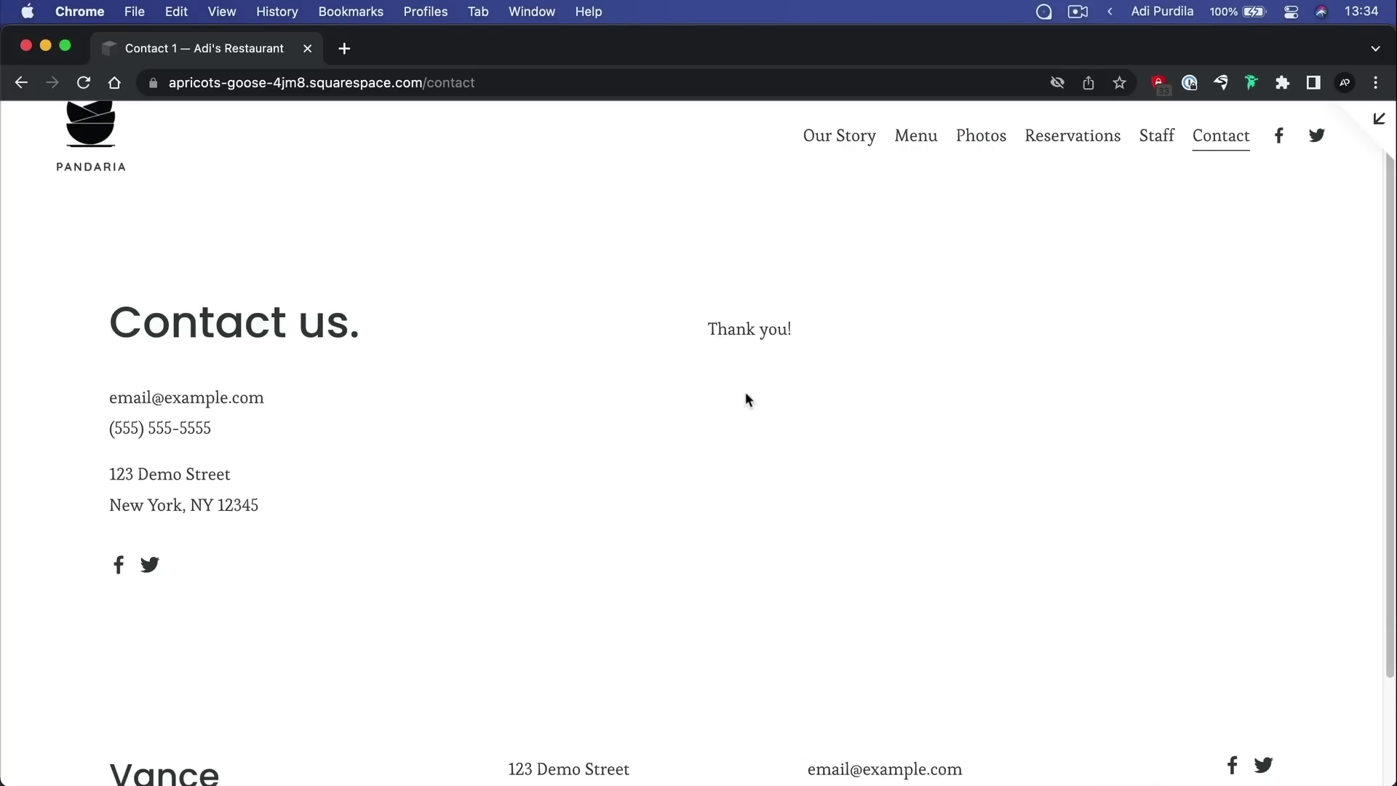
left_click_drag(702, 311, 850, 419)
left_click(849, 429)
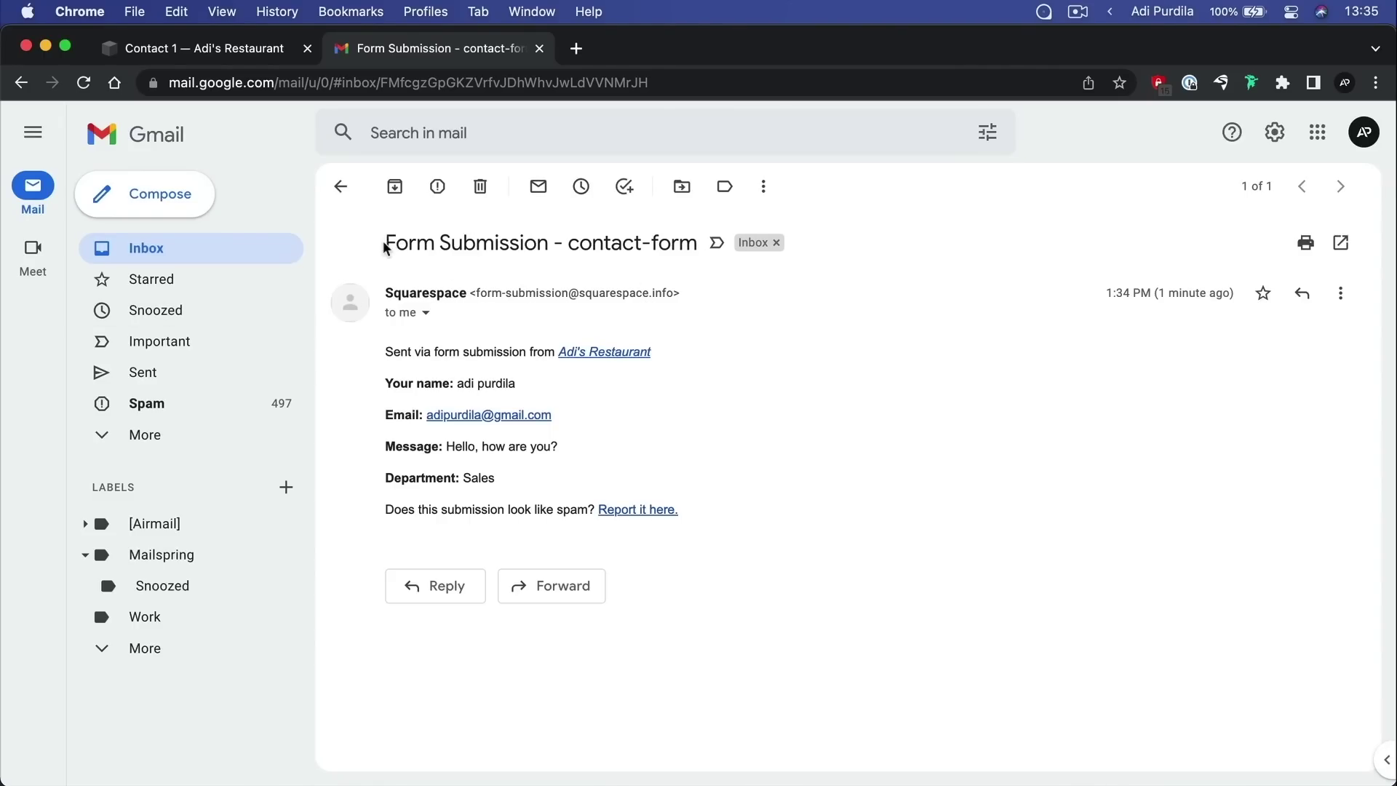
Check the contact-form submission email's subject, name and message, then return to the Contact tab
left_click_drag(569, 243, 696, 250)
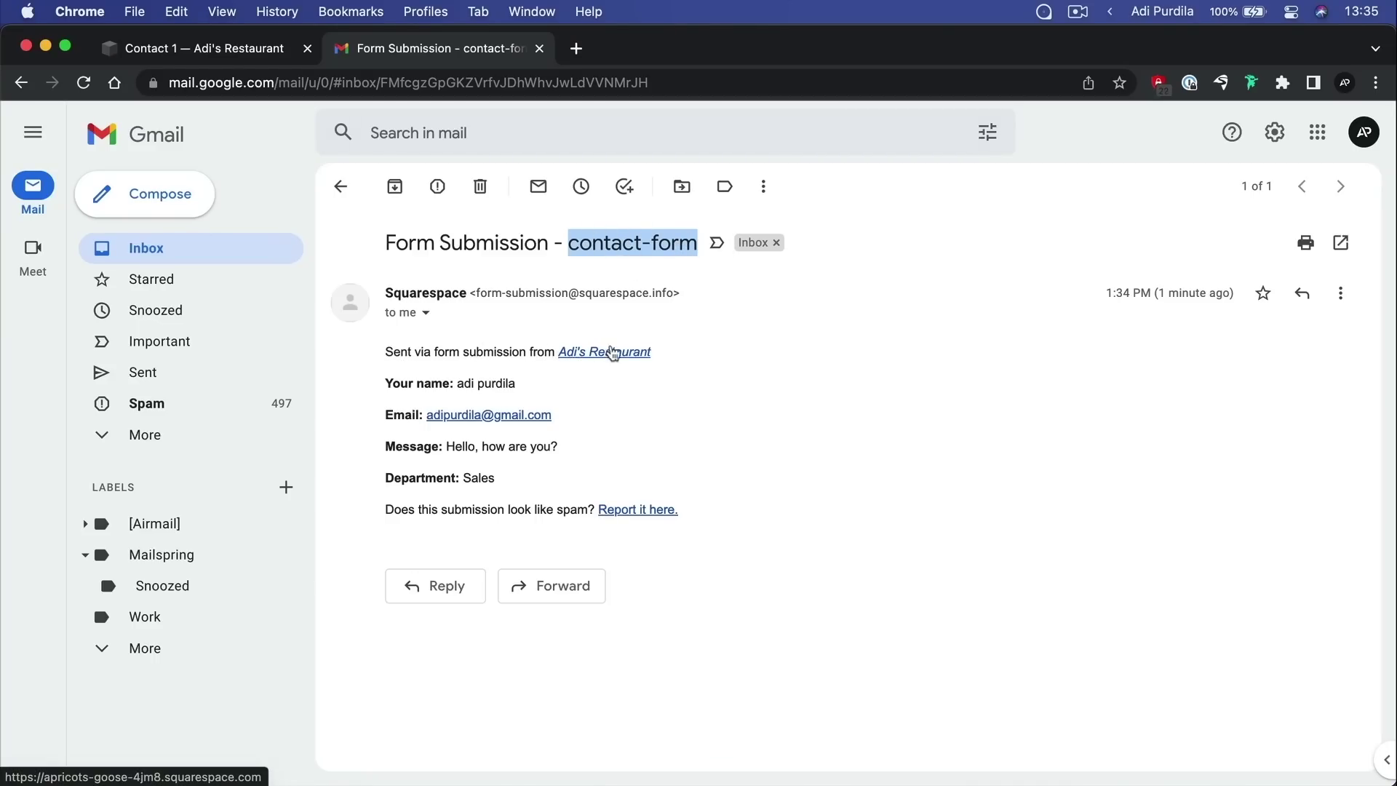
left_click_drag(455, 383, 515, 384)
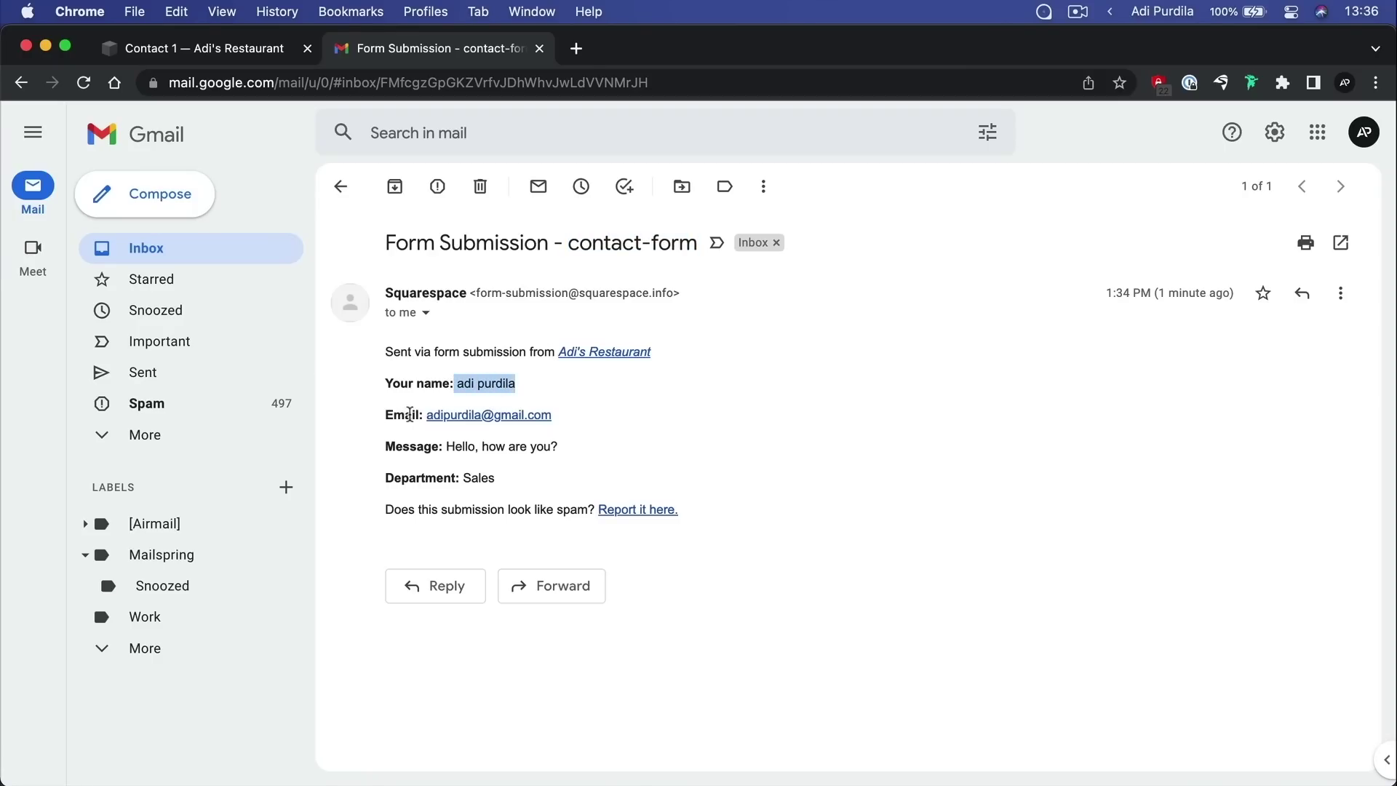
left_click_drag(410, 446, 545, 446)
left_click(601, 448)
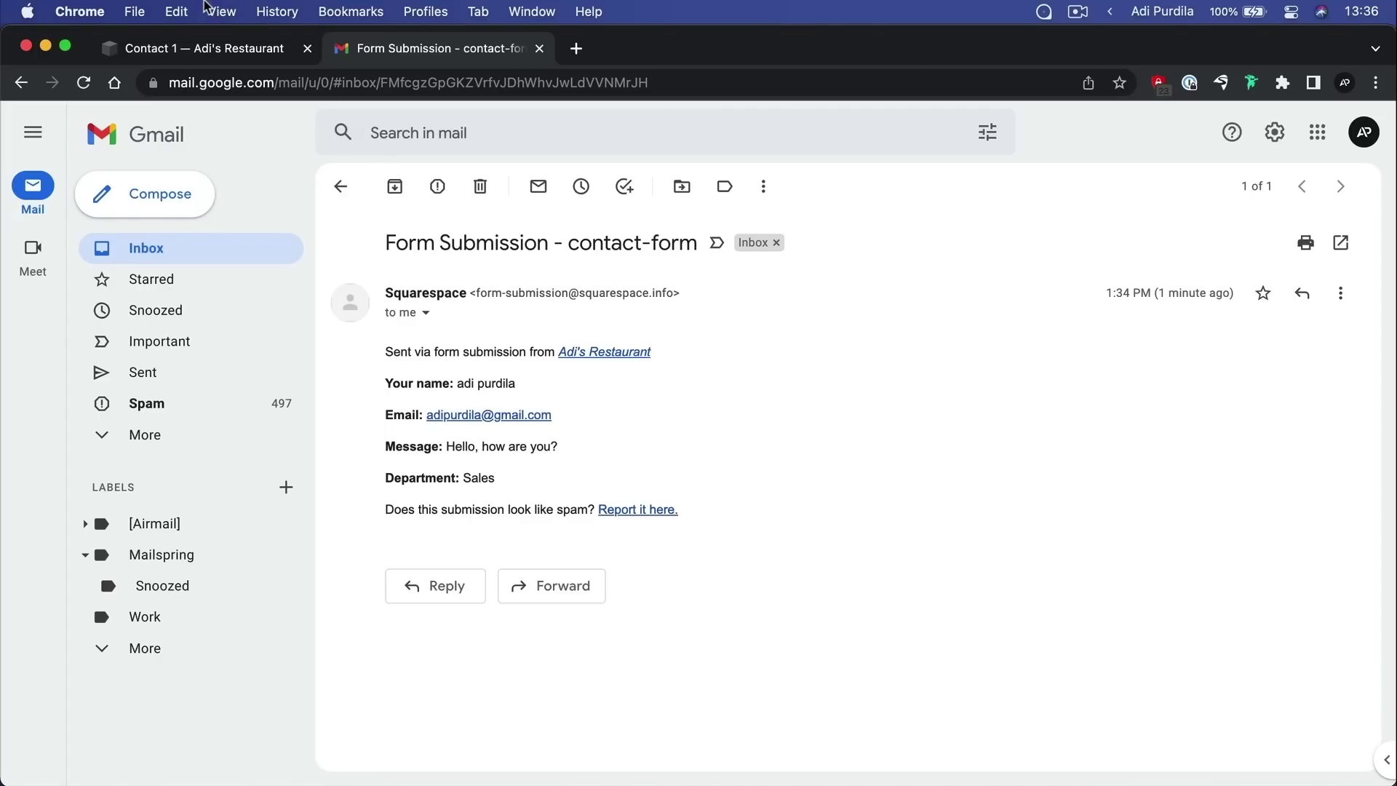
left_click(216, 51)
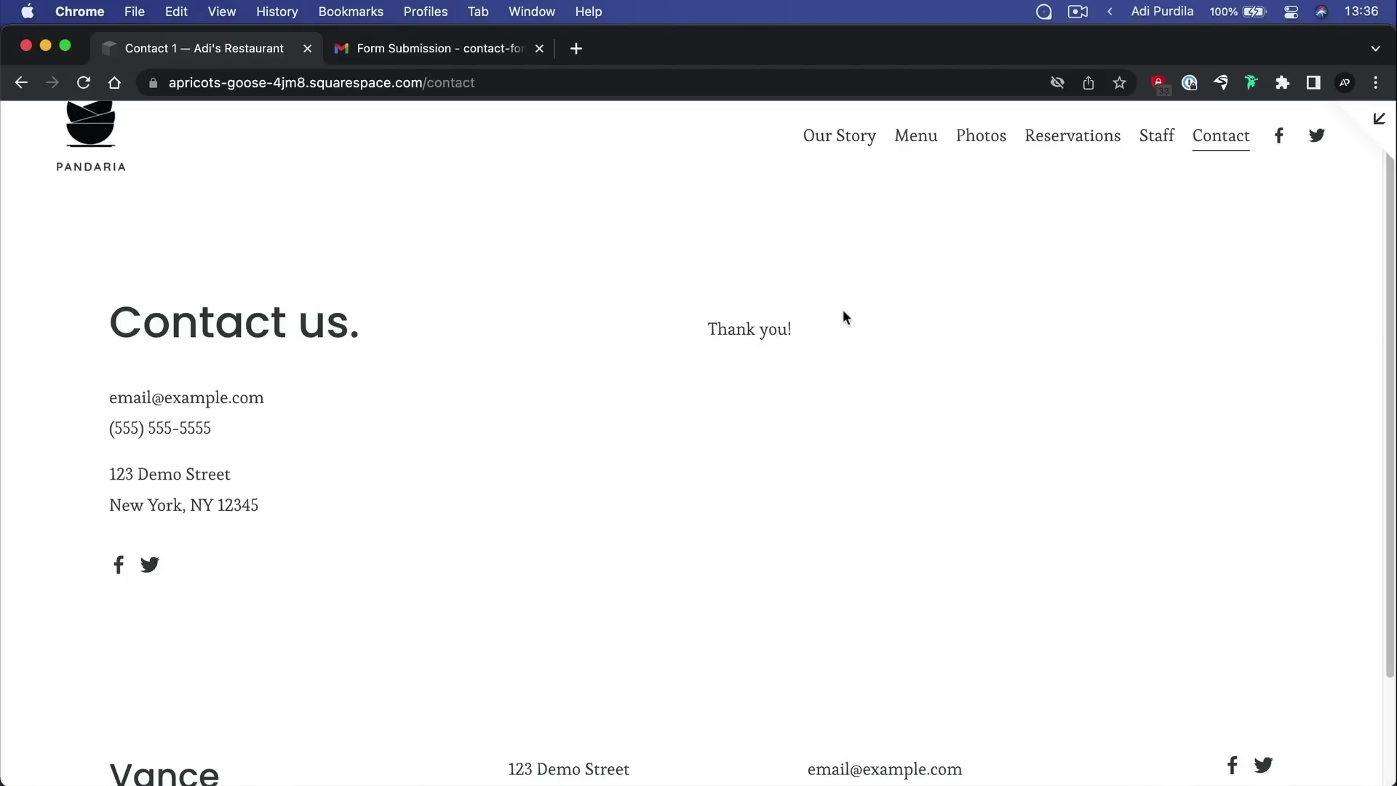
Leave the preview, edit the Contact page and open the contact form block's settings
left_click(1379, 119)
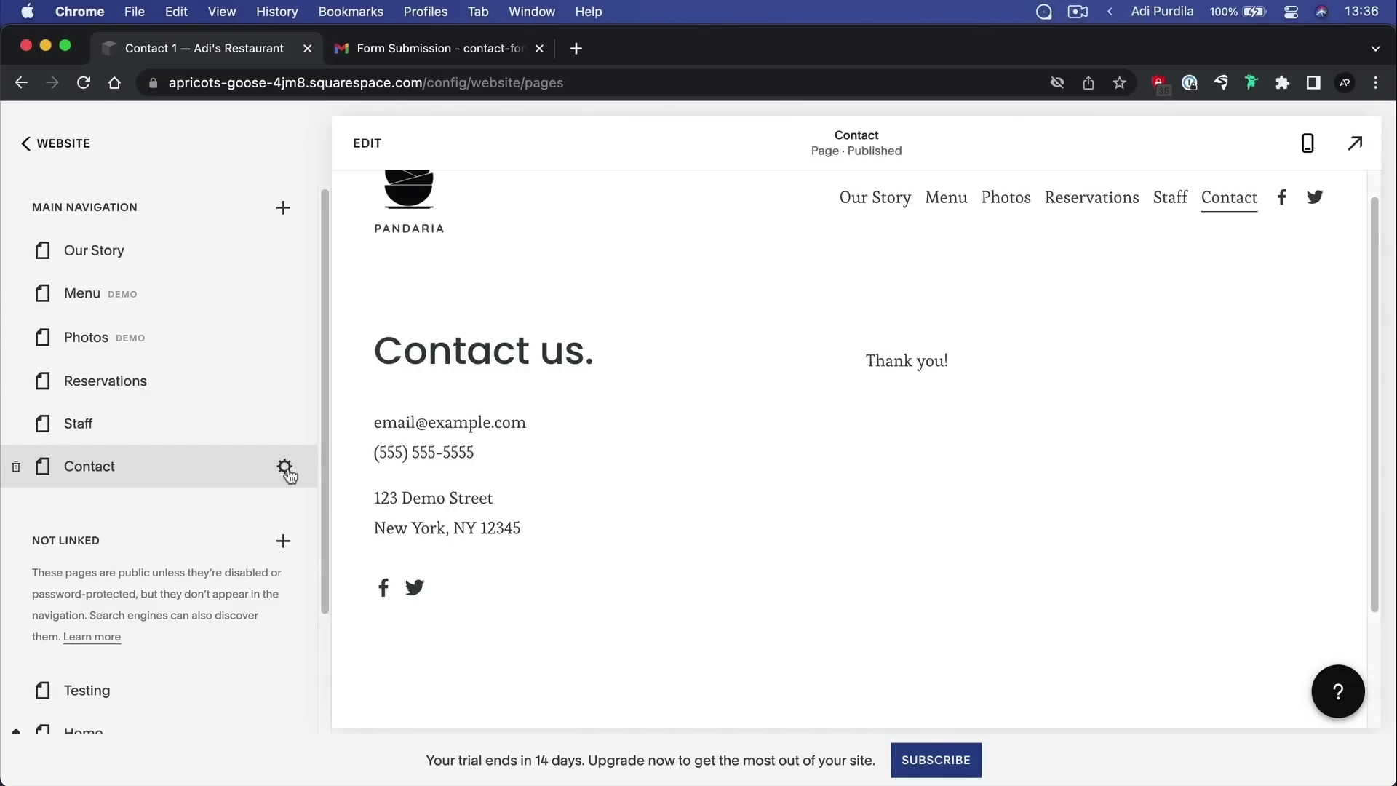
left_click(367, 143)
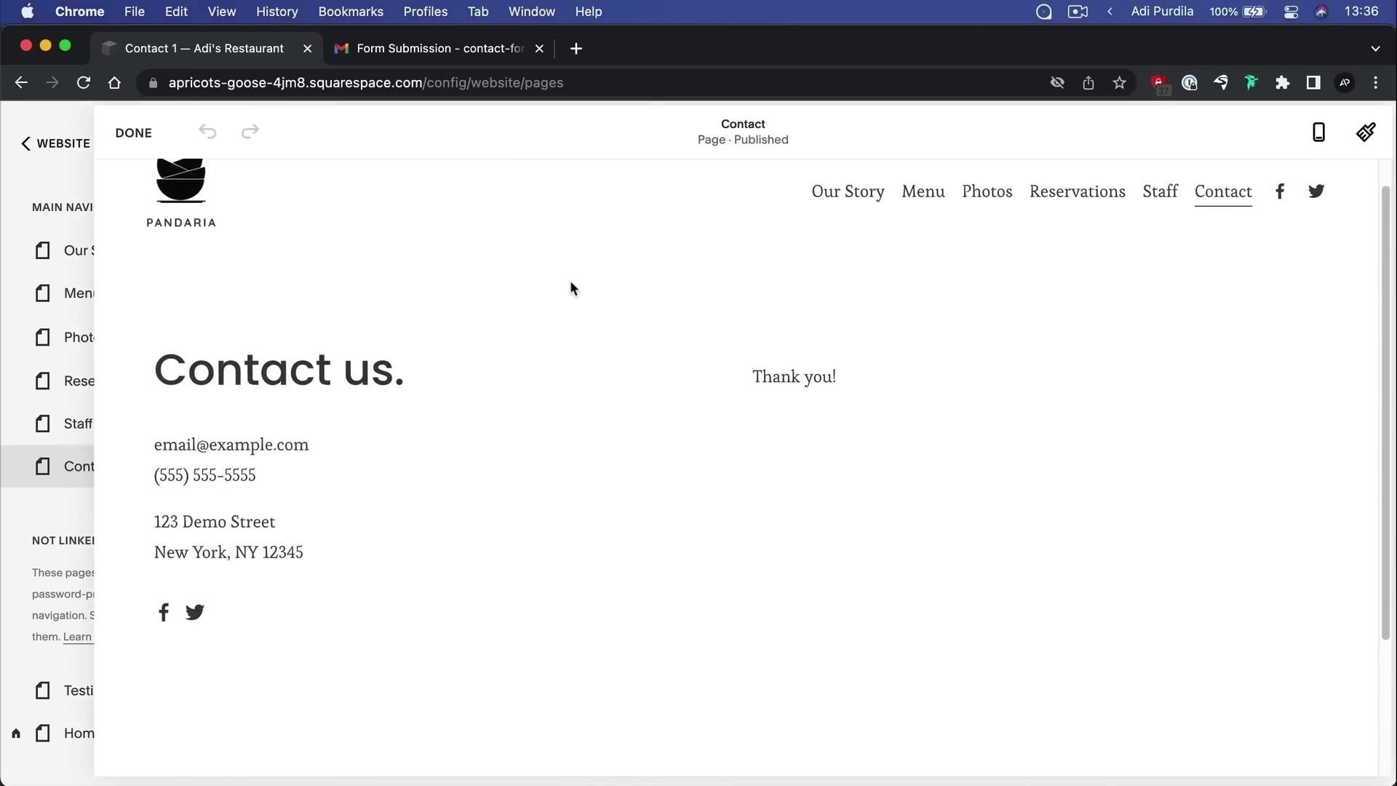
scroll(1023, 380, "down", 3)
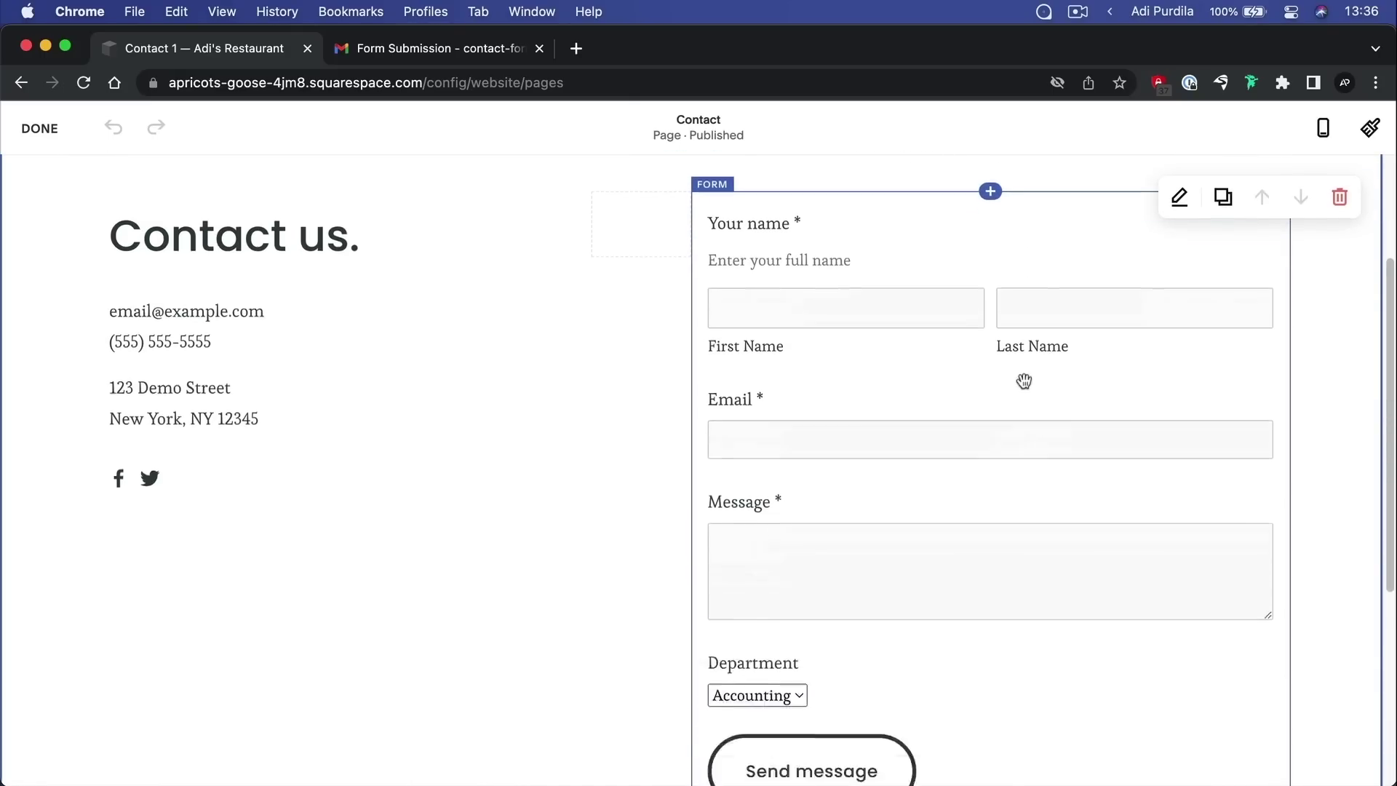
left_click(1069, 292)
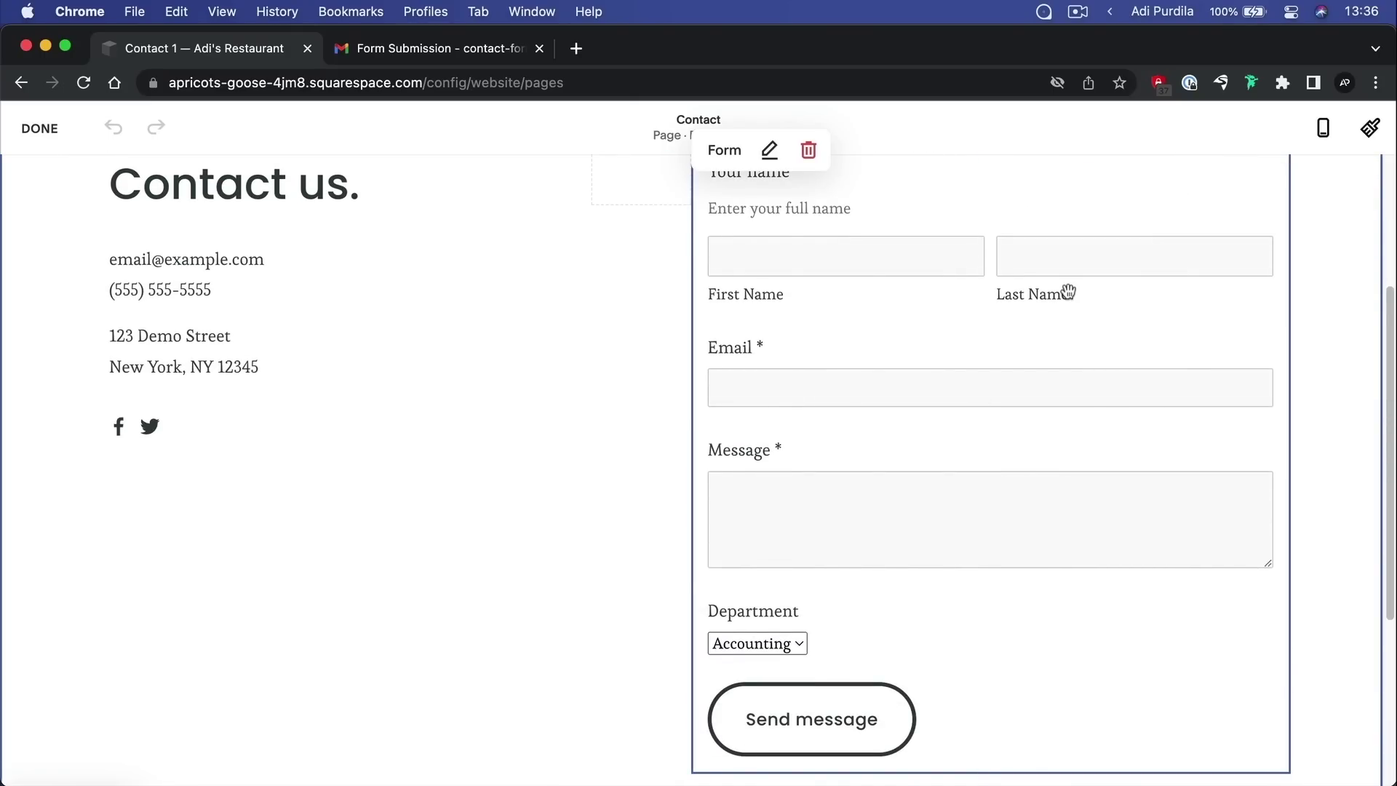
left_click(769, 150)
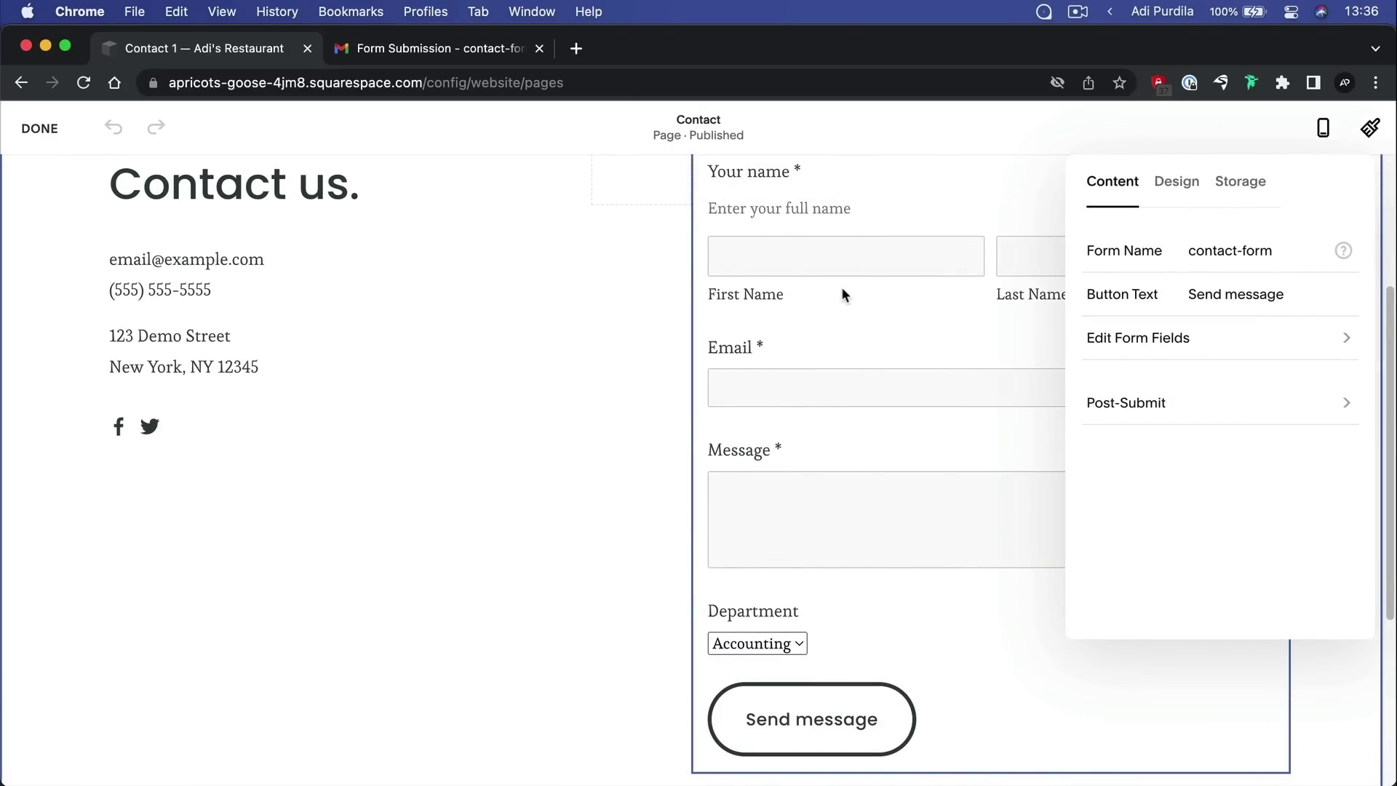
Review the form's fields list and its Storage connection, then return to Content
left_click(1184, 344)
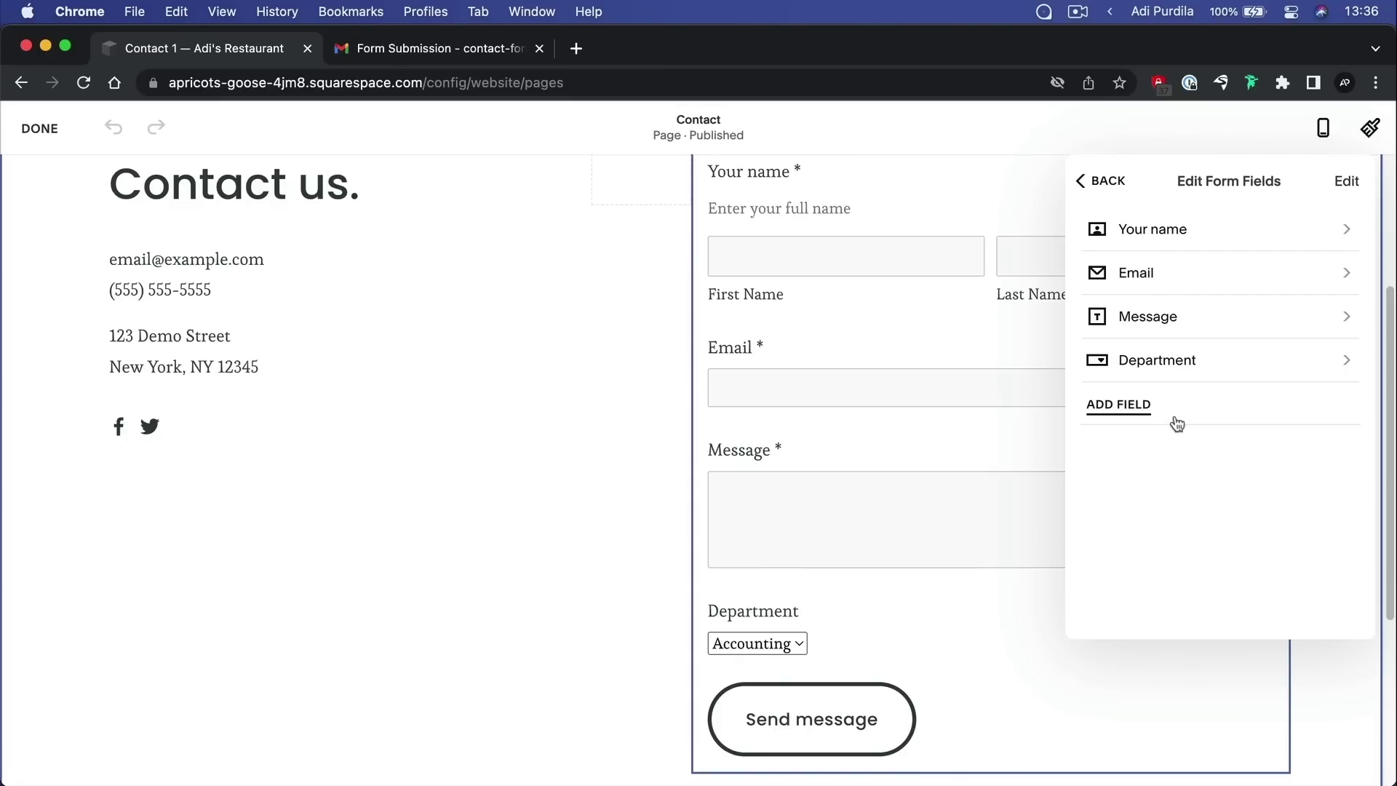
left_click(1105, 185)
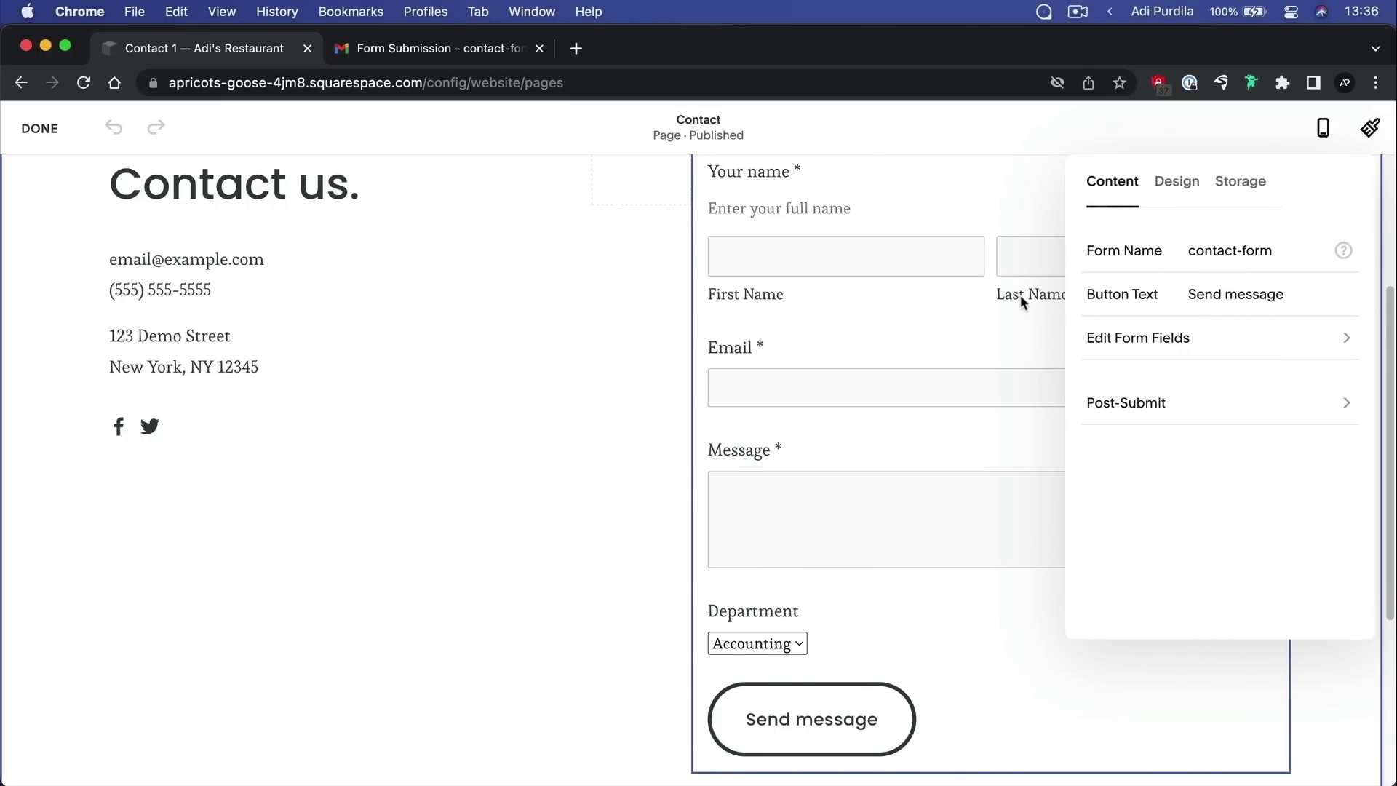
scroll(964, 352, "up", 3)
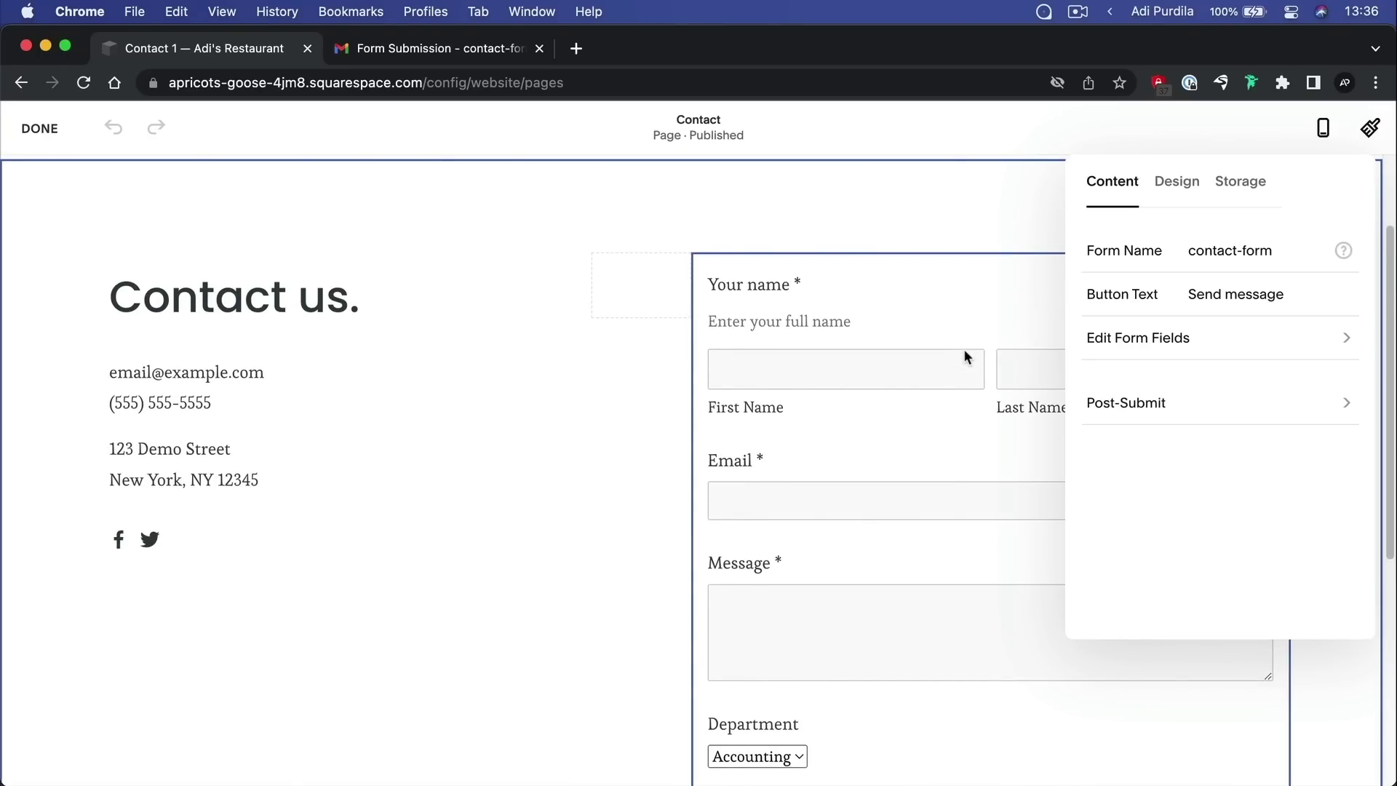
left_click(1255, 184)
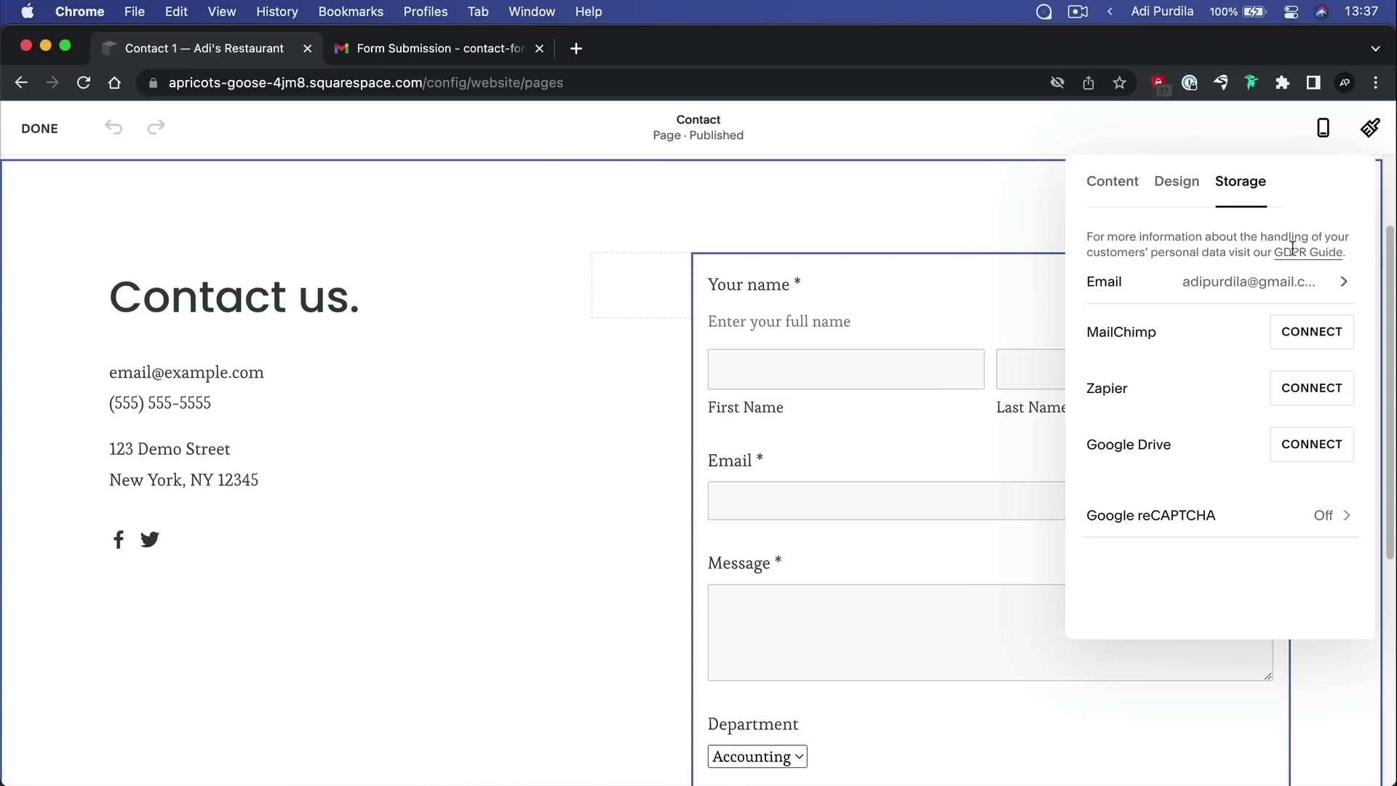
left_click(1128, 191)
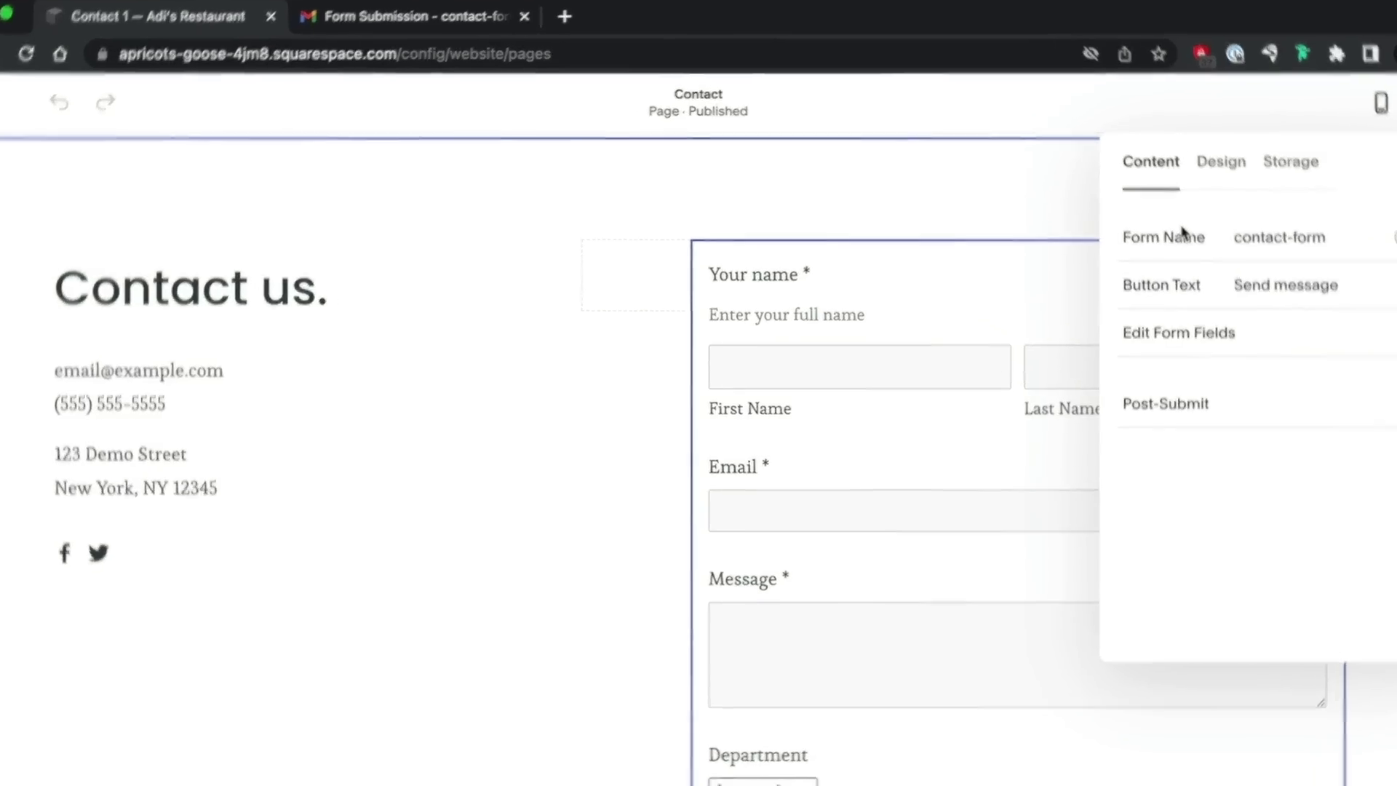
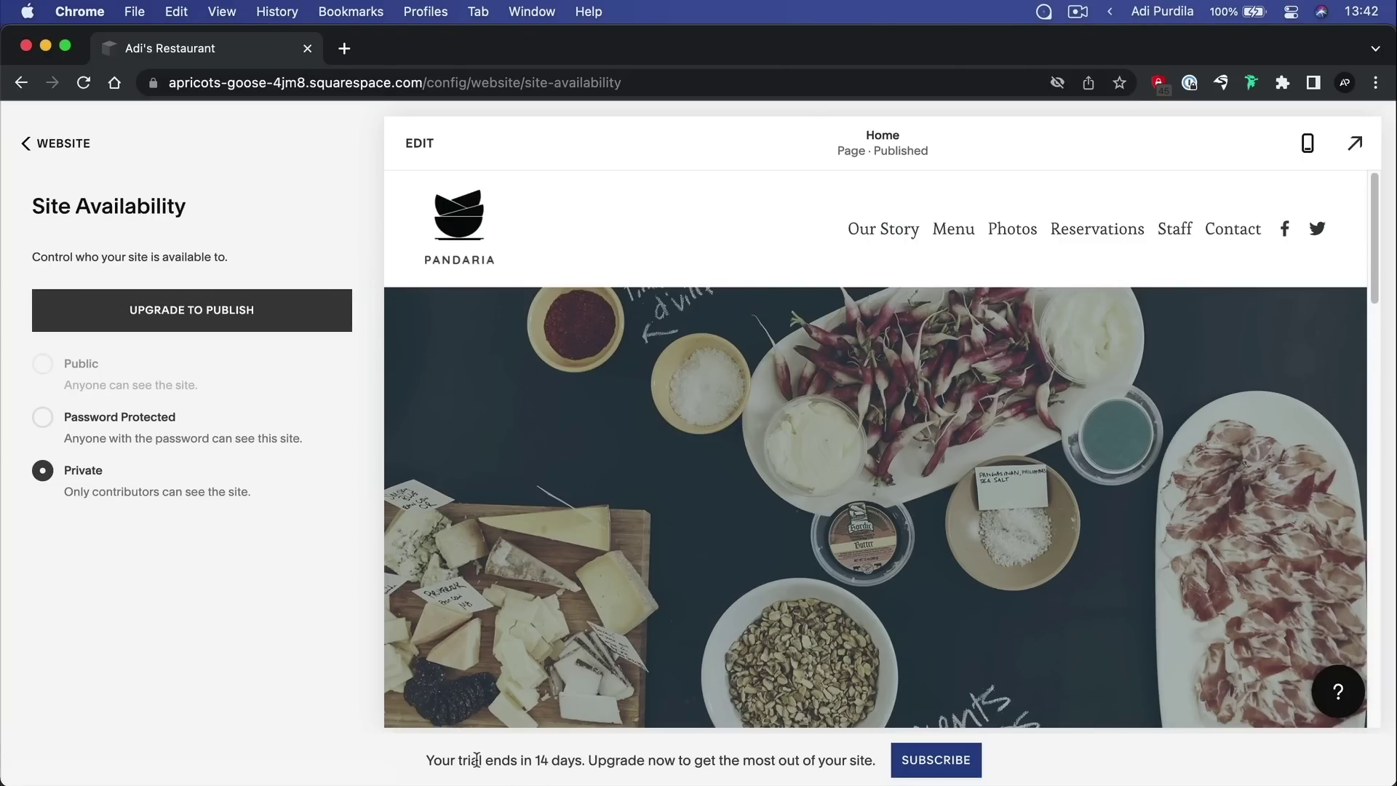
Try Password Protected, set the site back to Private, then open the upgrade plans page
left_click(147, 420)
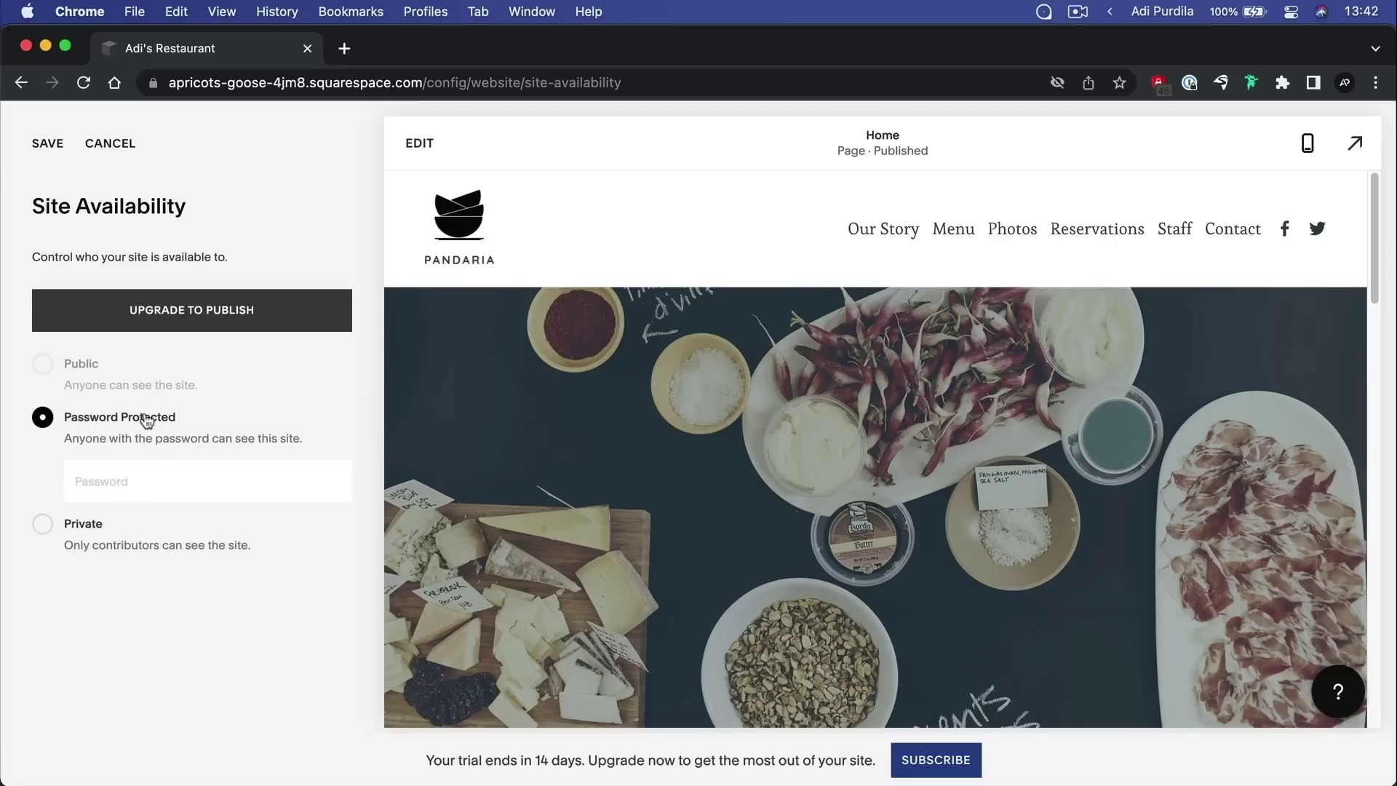
left_click(131, 519)
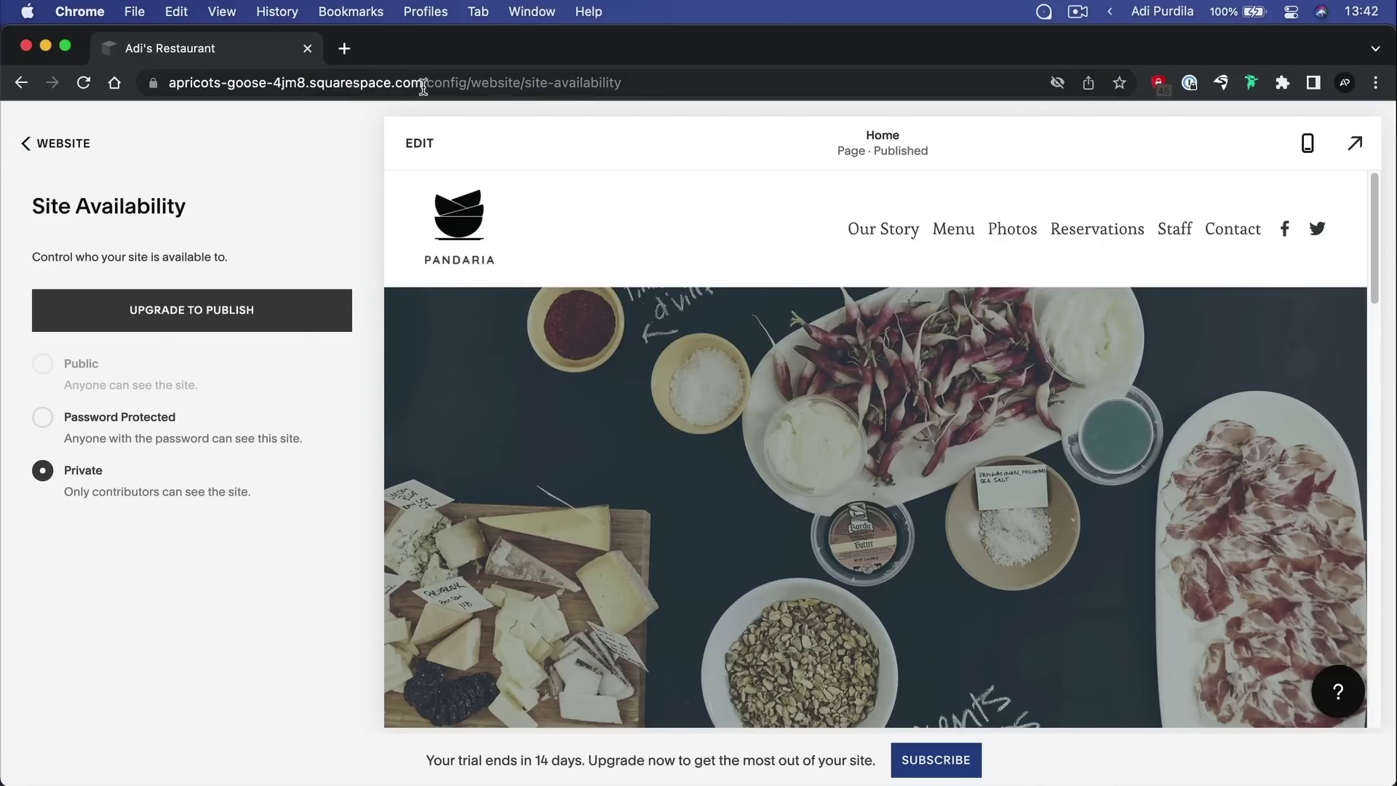
left_click_drag(424, 82, 158, 85)
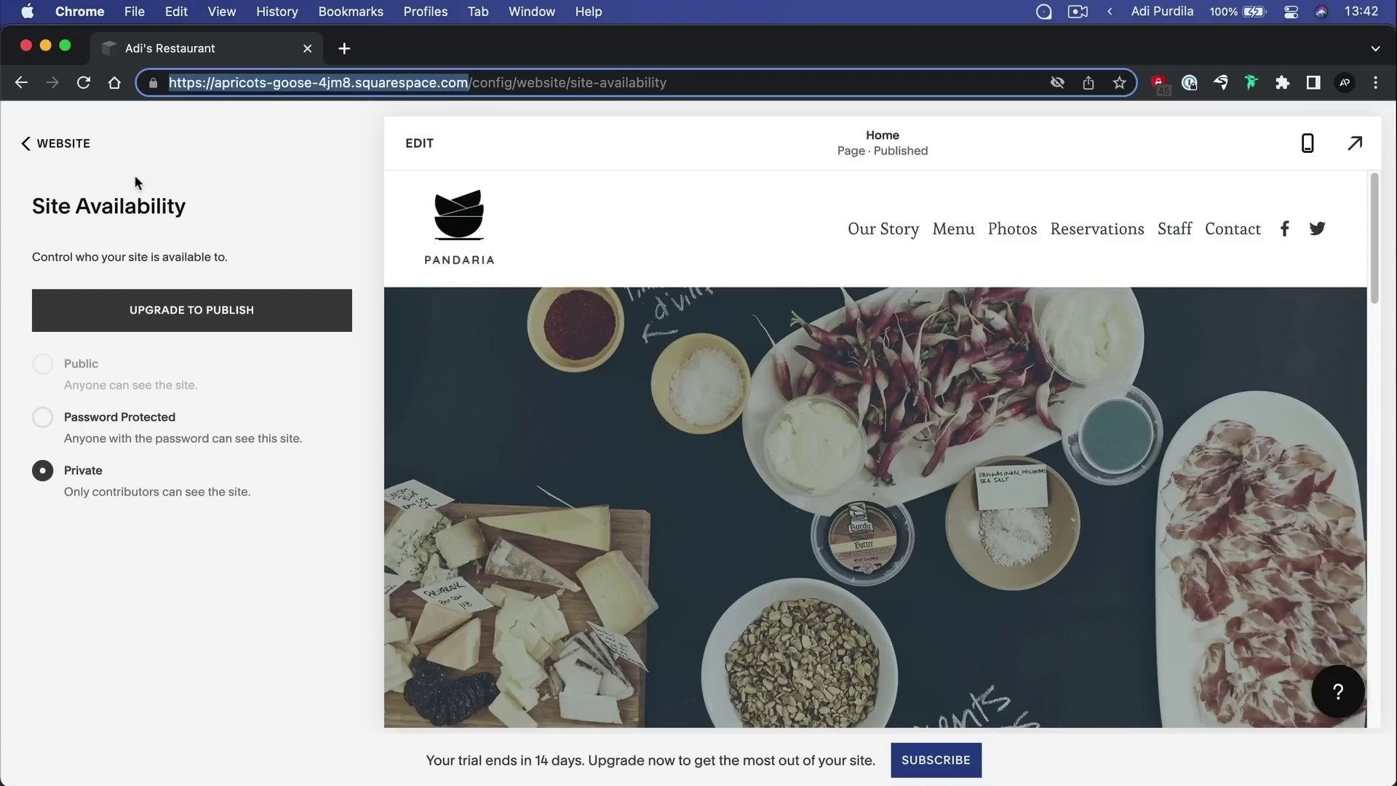
left_click(208, 566)
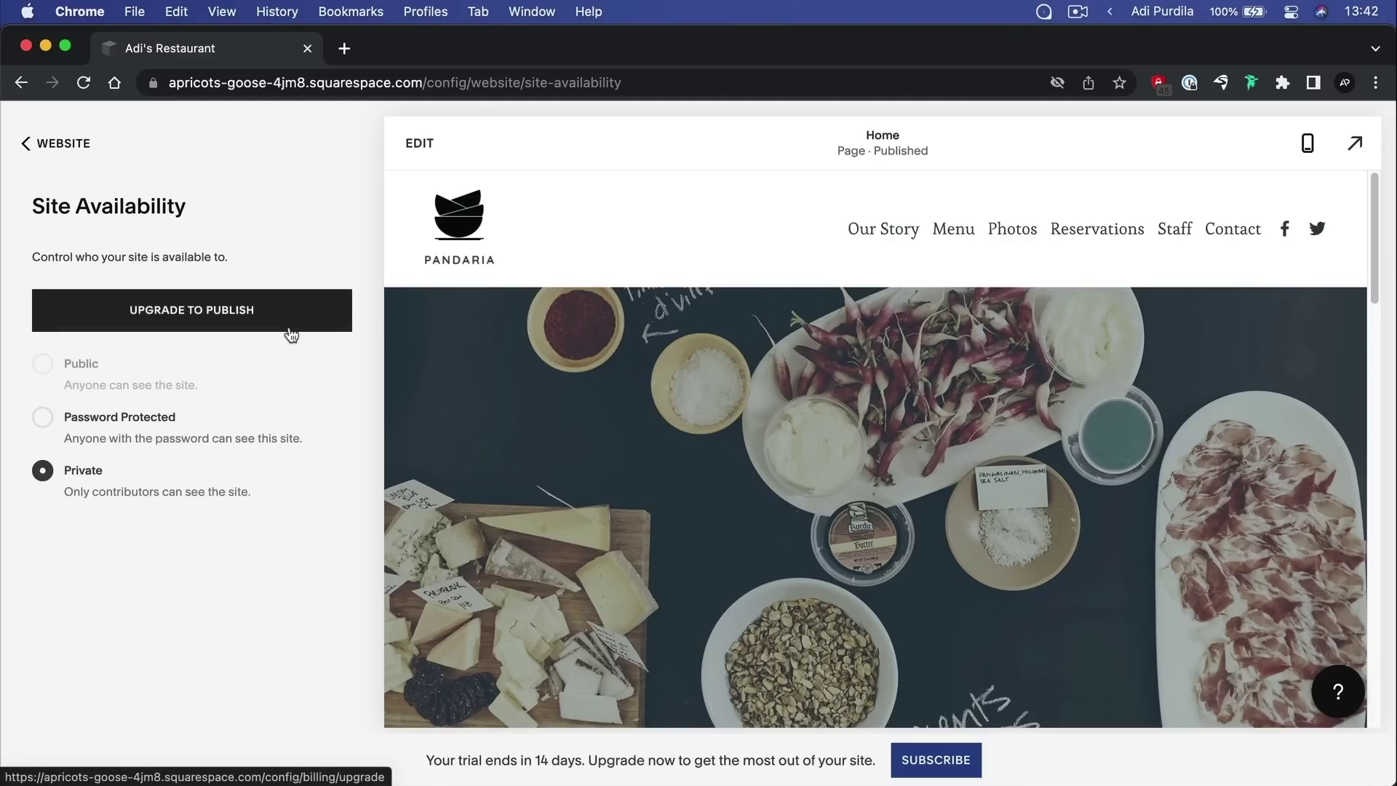
left_click(227, 321)
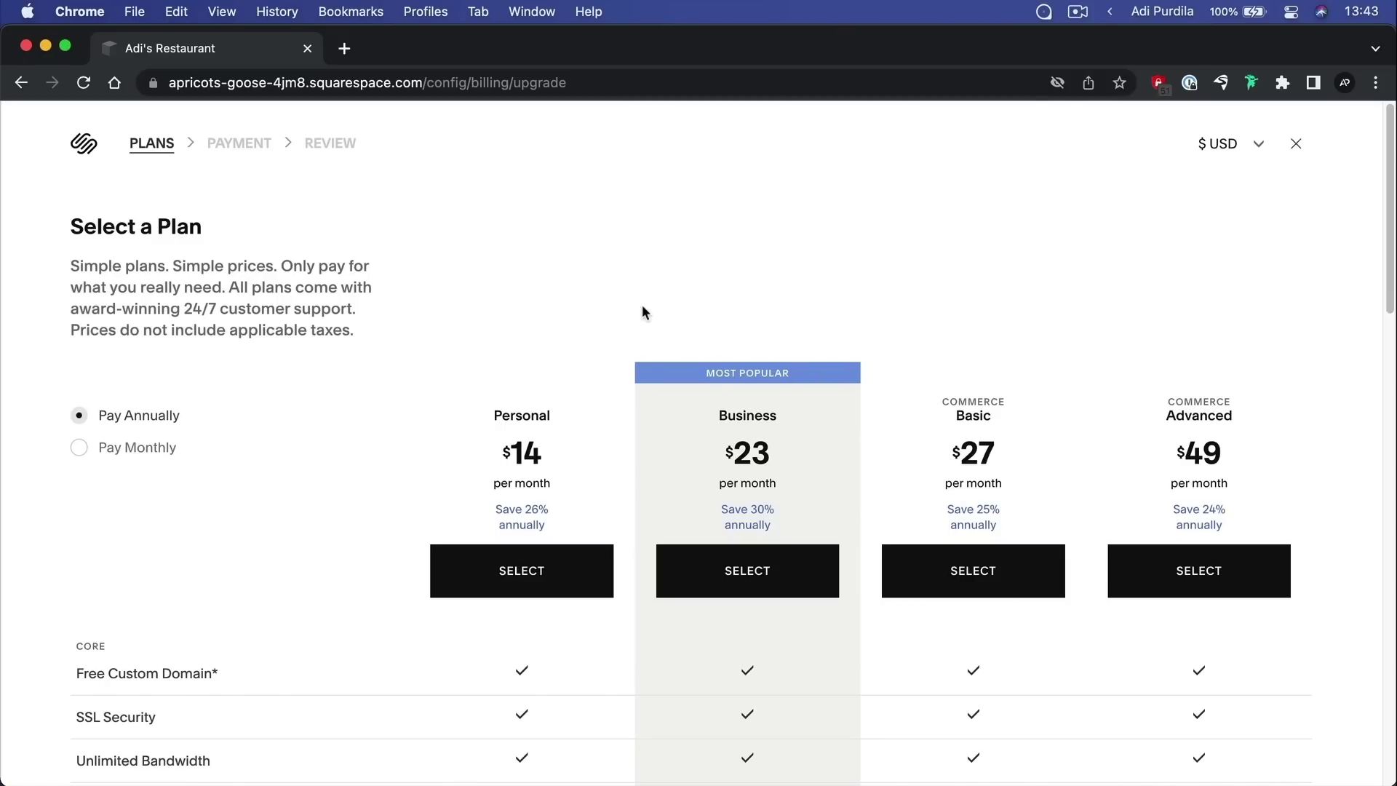
Scroll the annual plan comparison and highlight the Personal plan's price
scroll(643, 307, "down", 3)
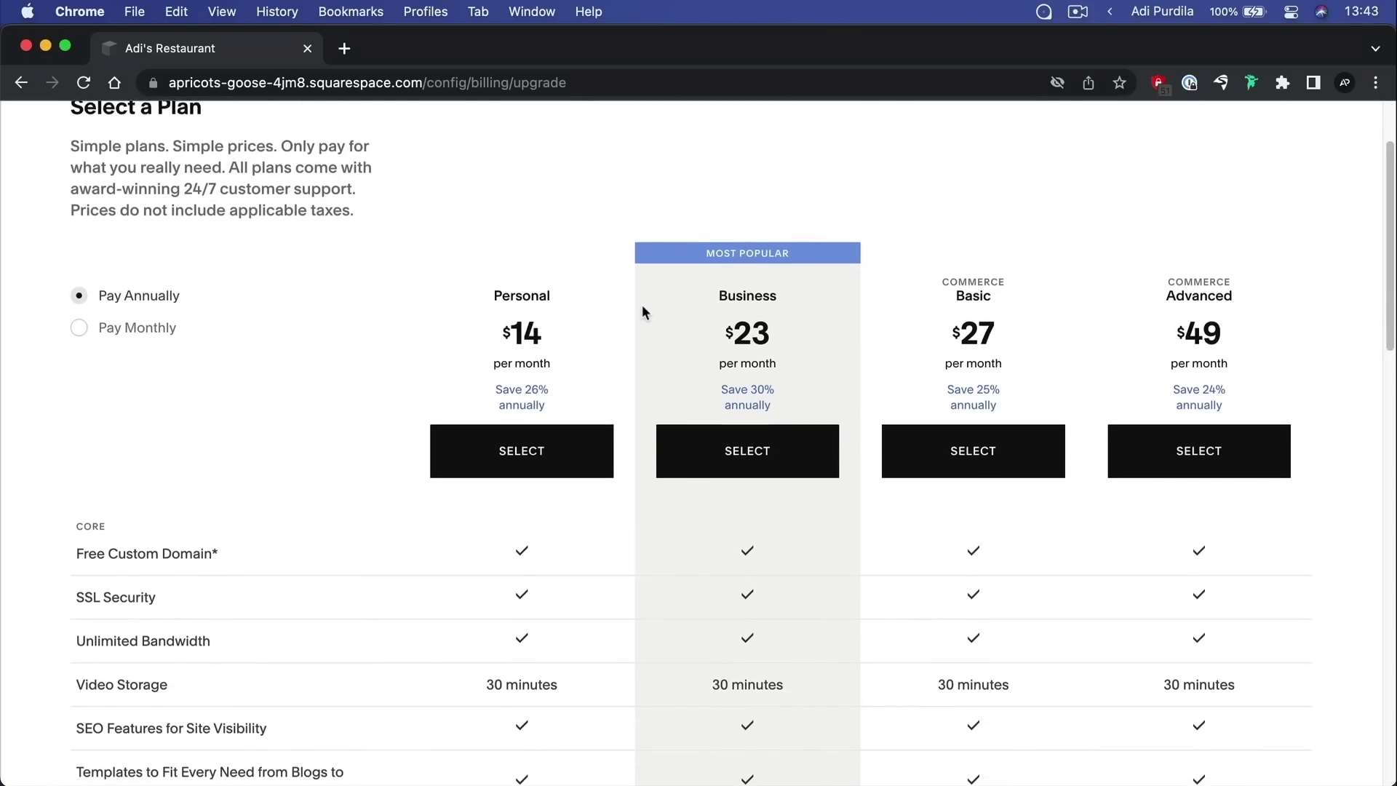
scroll(643, 307, "up", 3)
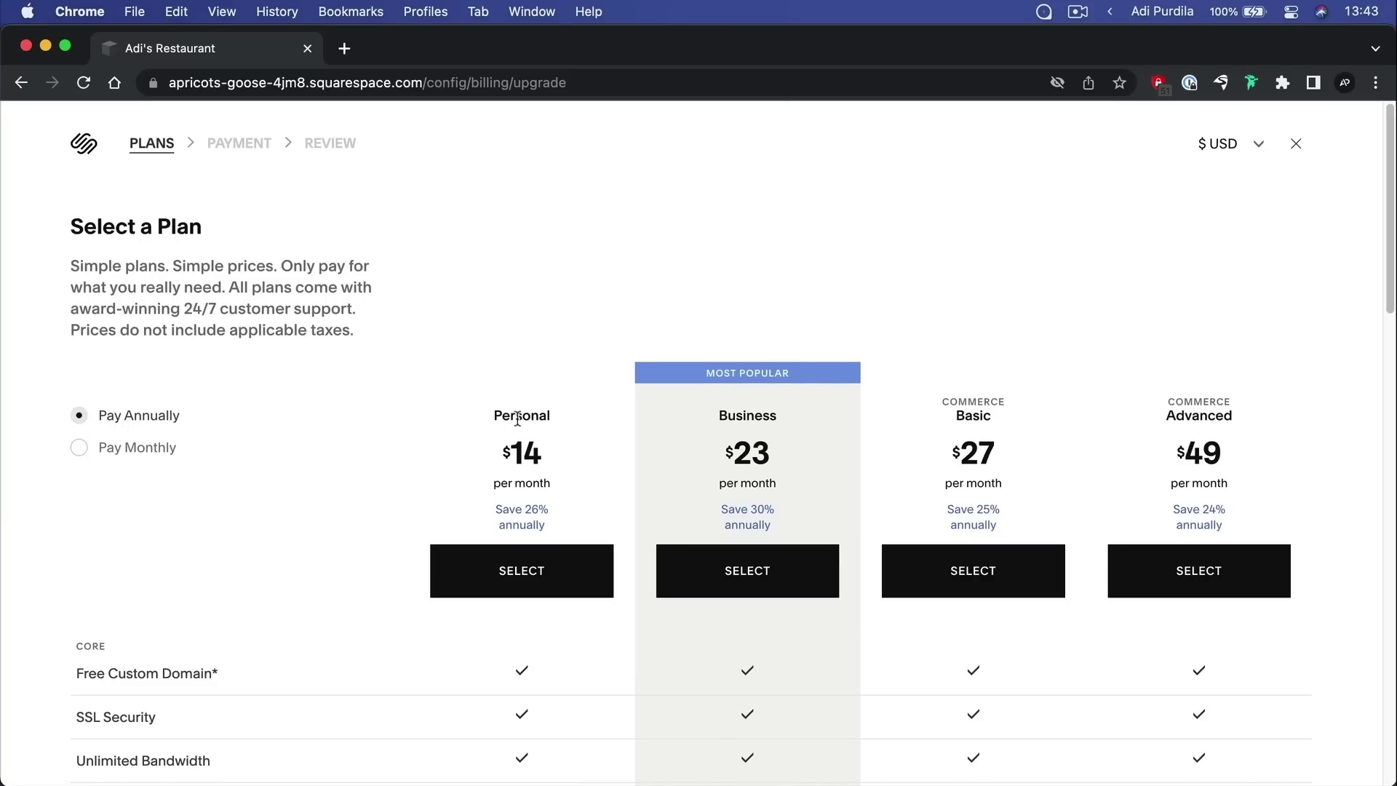
scroll(521, 421, "down", 1)
scroll(521, 421, "down", 3)
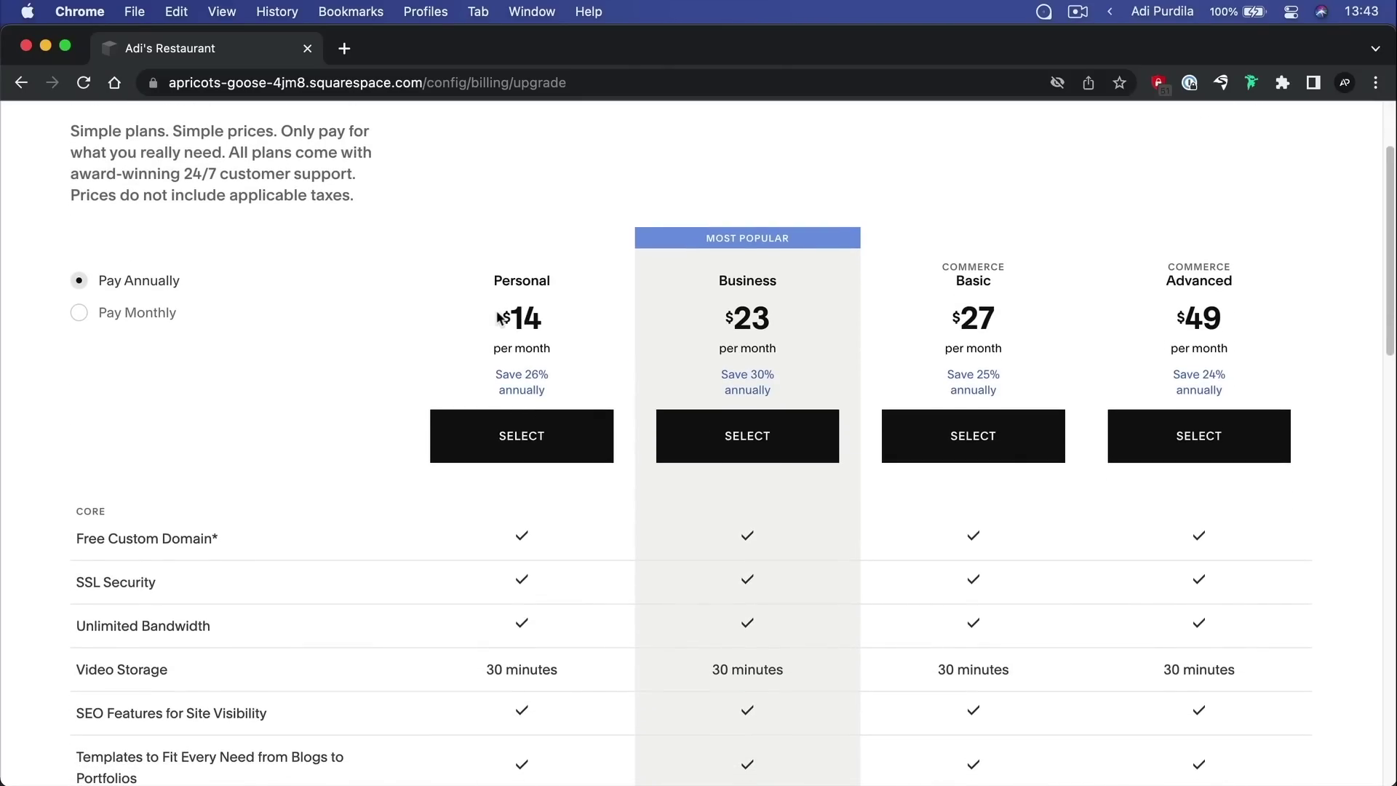
left_click_drag(510, 317, 583, 337)
left_click(583, 340)
Switch to Pay Monthly billing, highlighting the Advanced plan's $65 monthly price
left_click(117, 313)
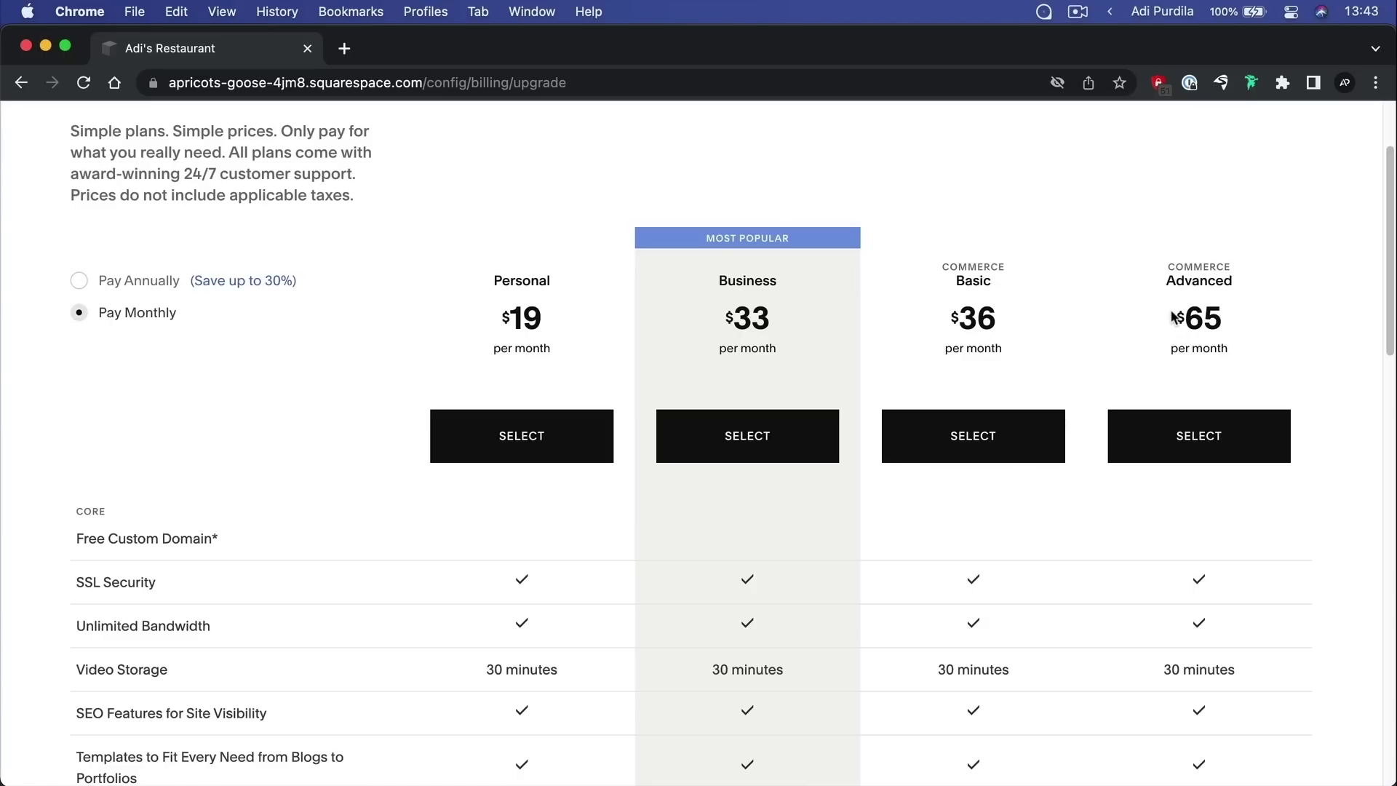
left_click_drag(1172, 311, 1260, 364)
left_click(1260, 364)
scroll(1259, 364, "down", 20)
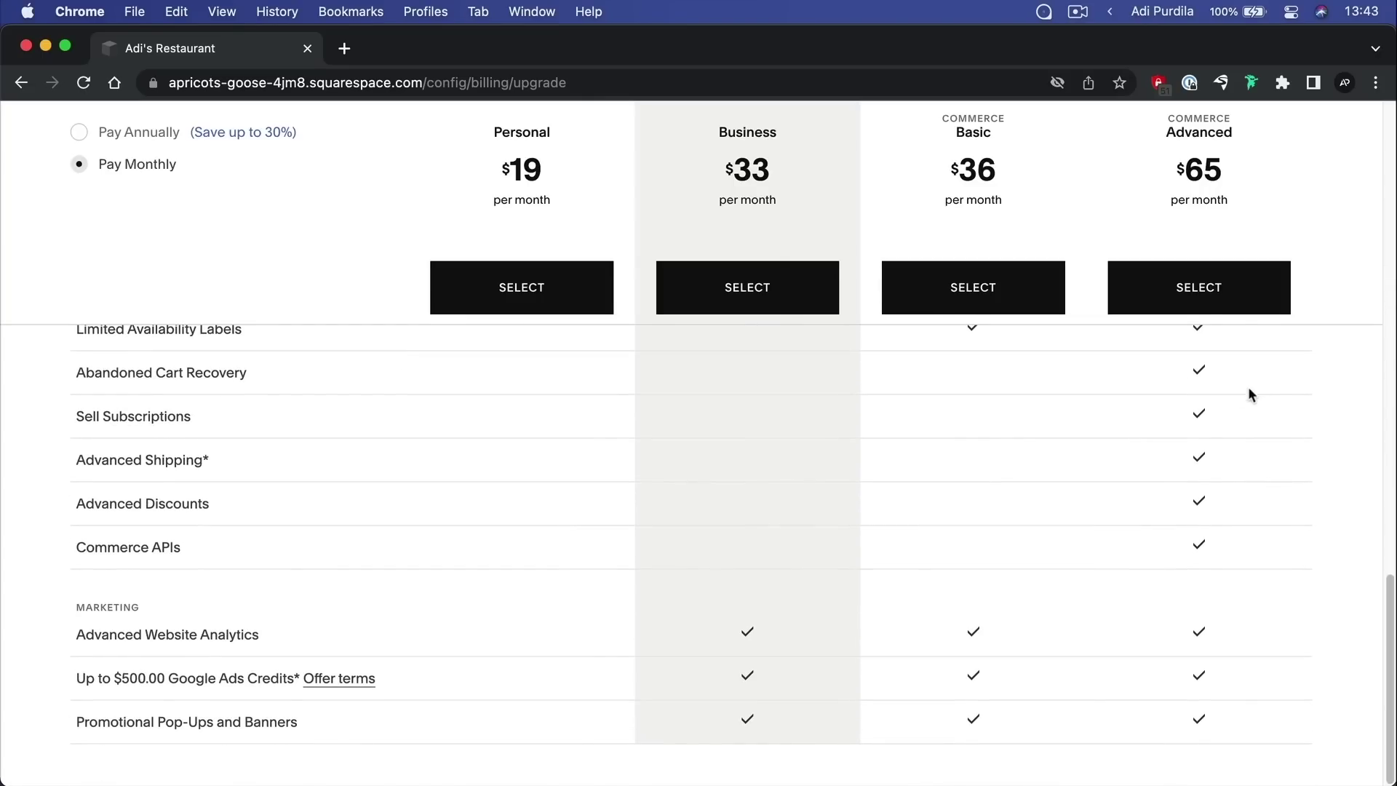
scroll(1197, 655, "up", 20)
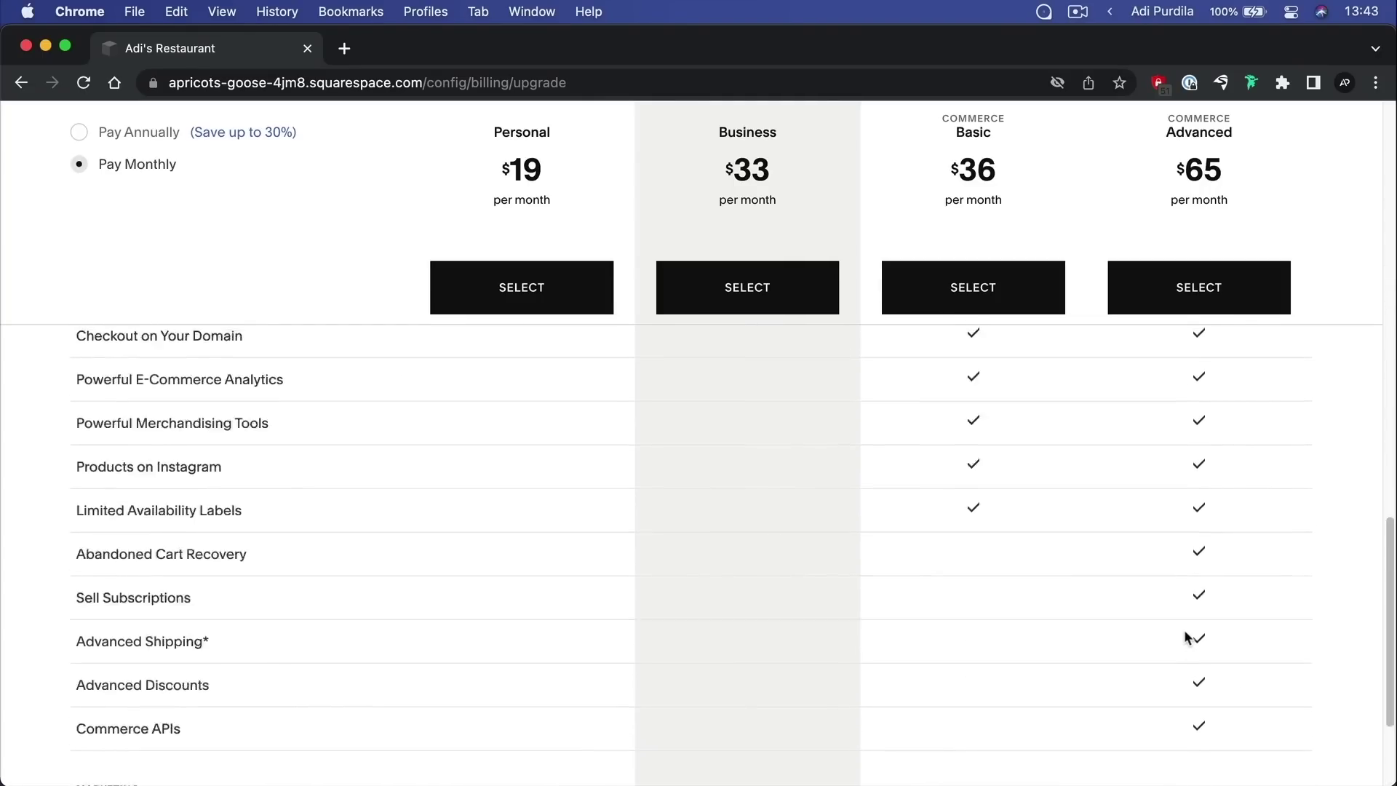
scroll(368, 283, "down", 5)
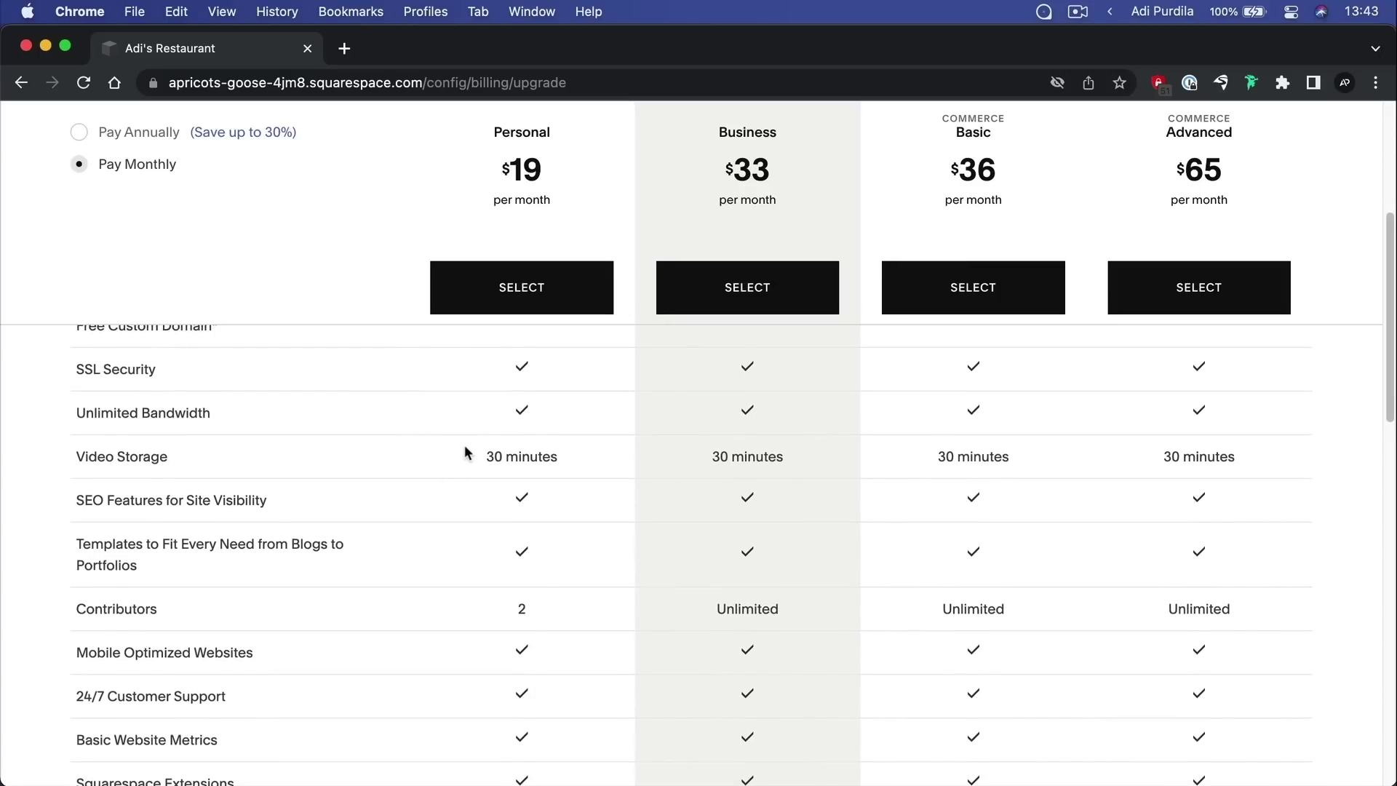
scroll(464, 451, "up", 2)
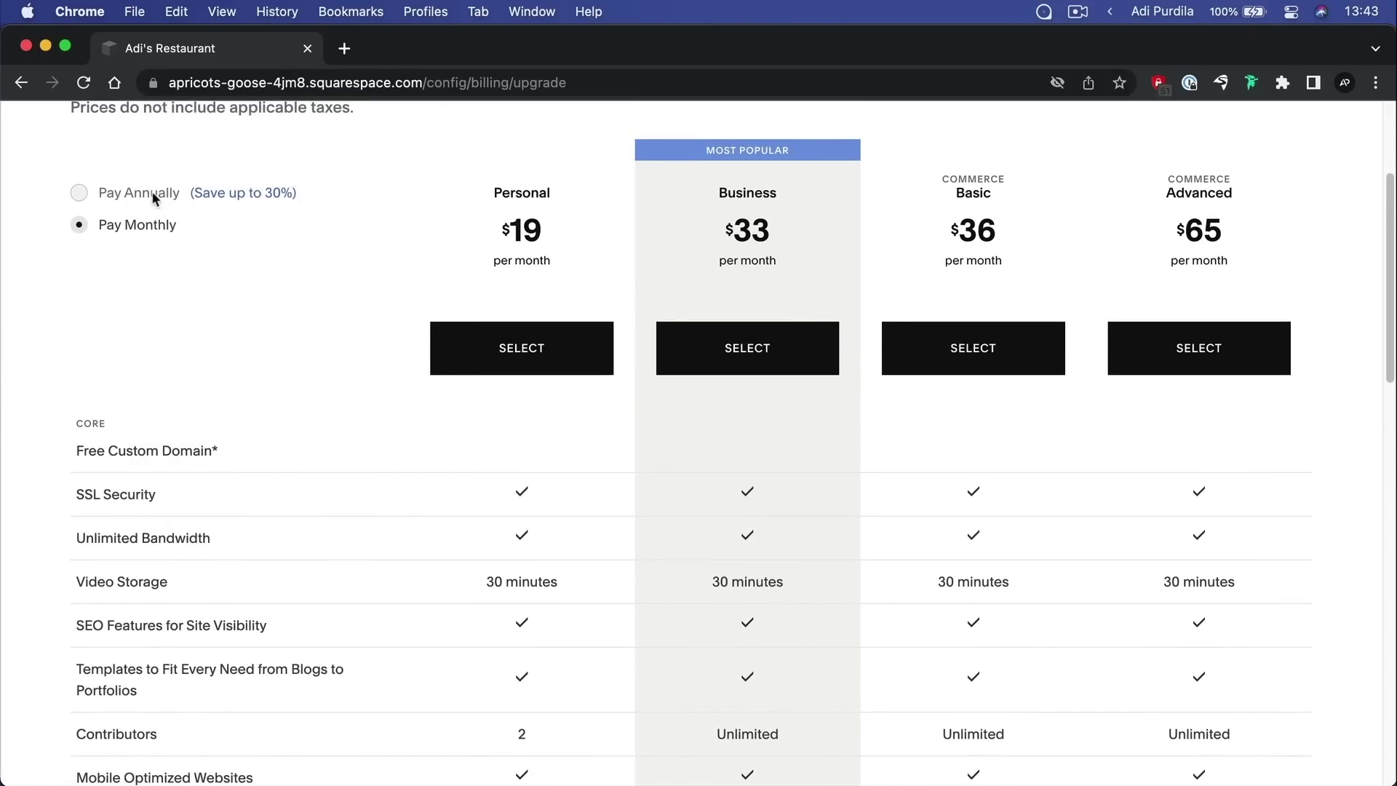
Switch back to annual billing and scroll down through the plan comparison table
left_click(151, 191)
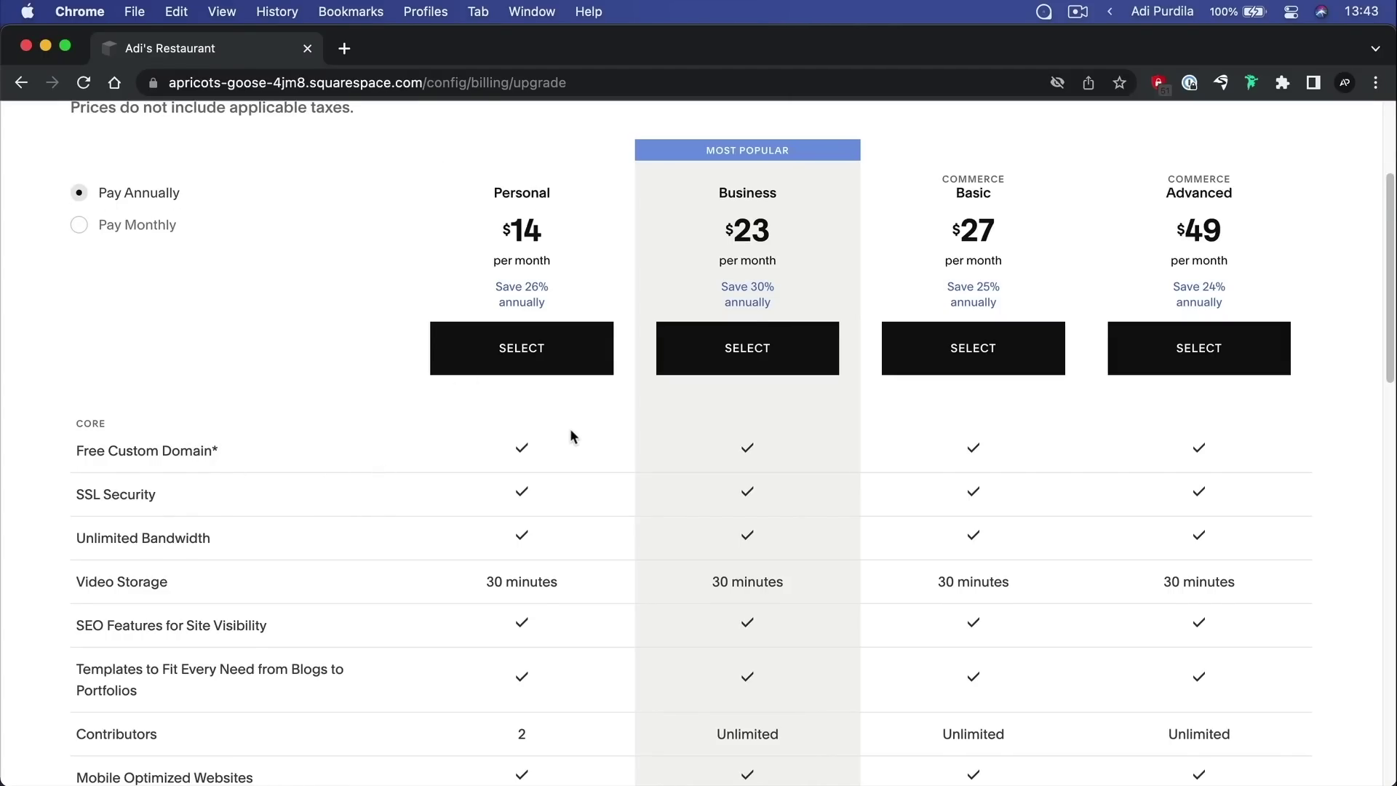
scroll(570, 428, "down", 3)
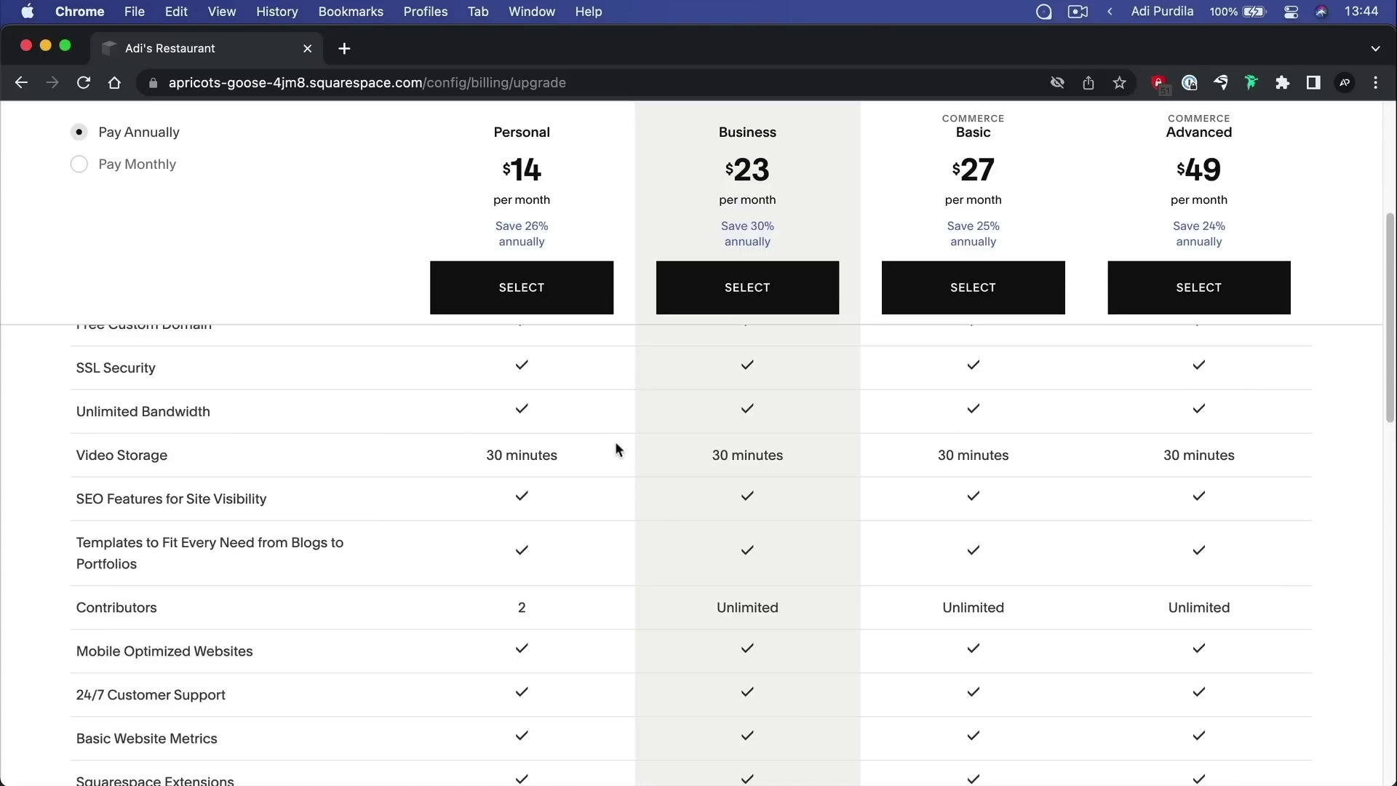
scroll(614, 455, "down", 1)
scroll(614, 454, "down", 3)
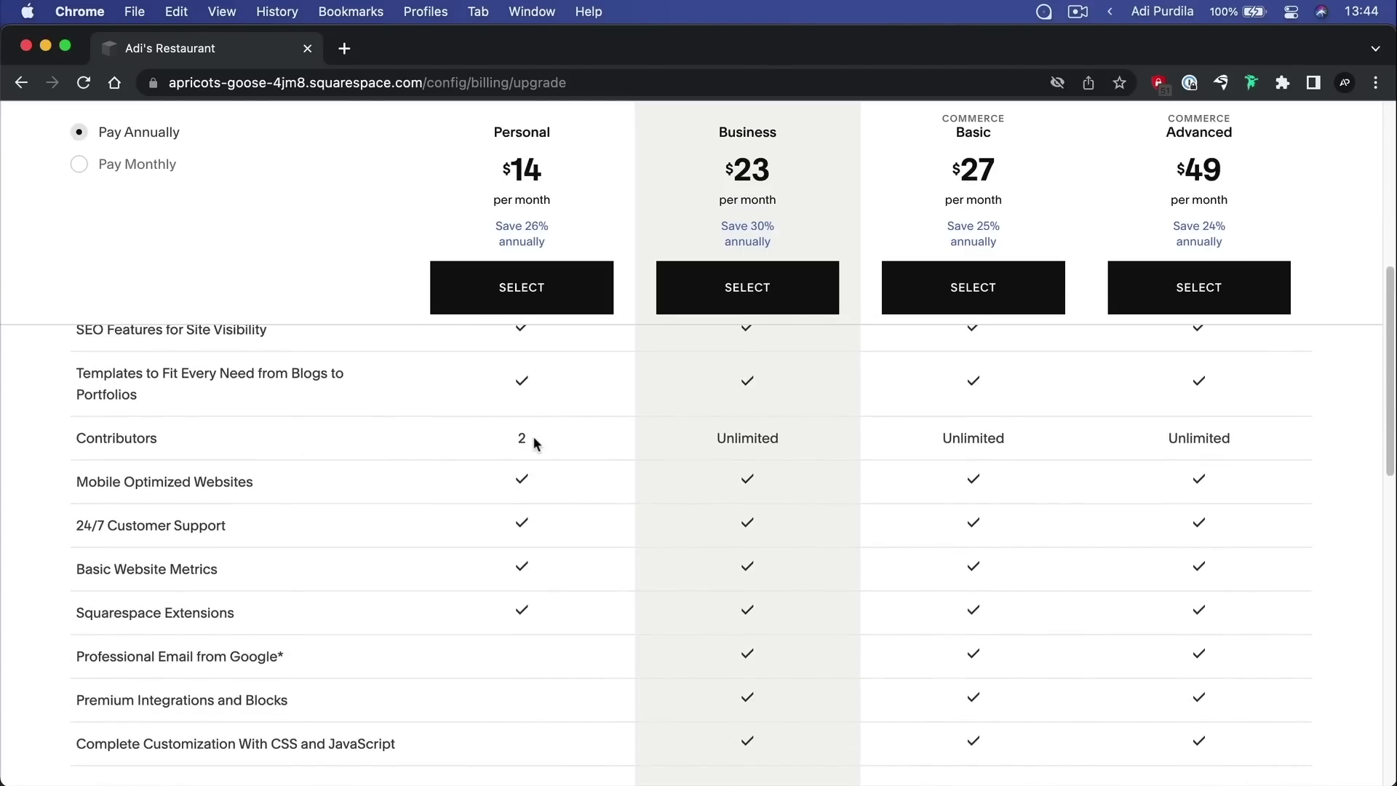
scroll(576, 466, "down", 3)
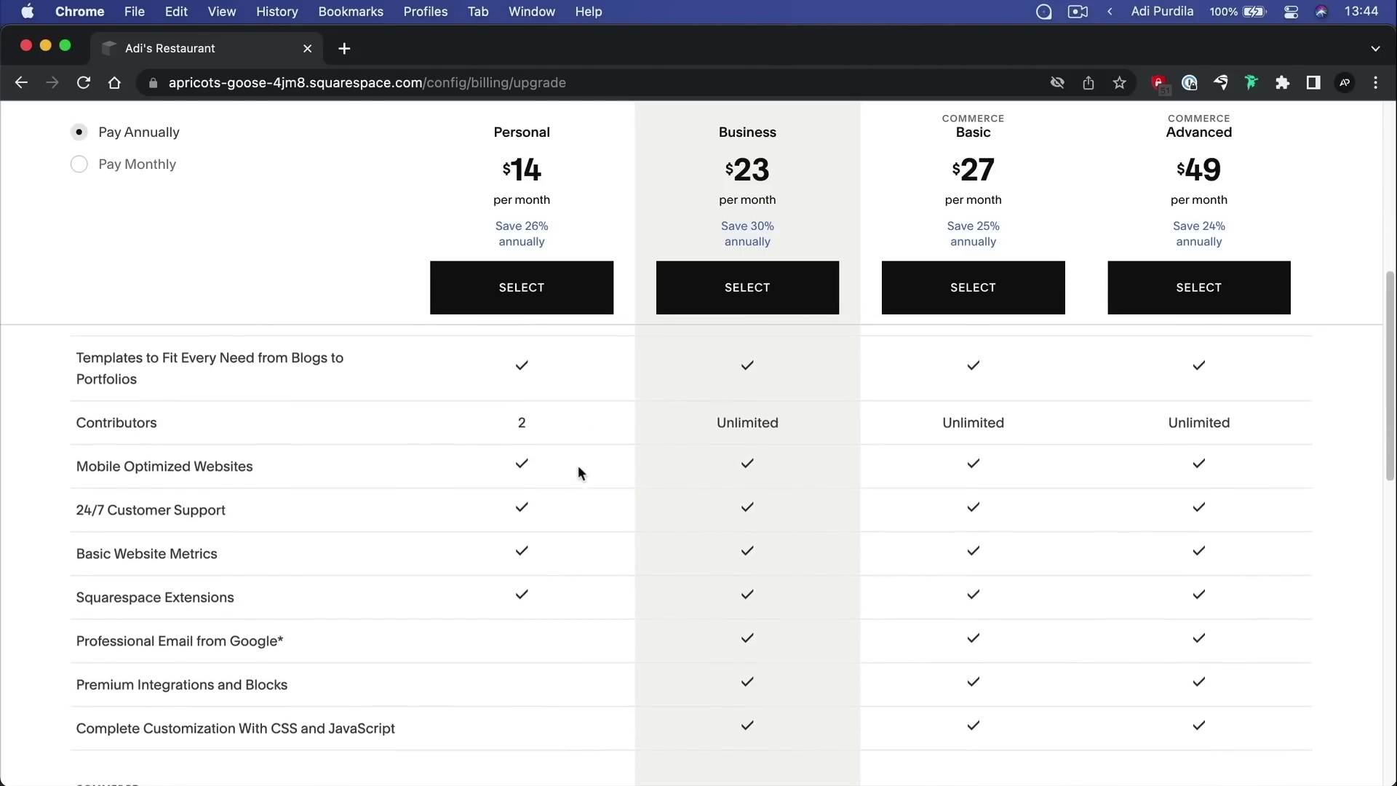
scroll(577, 472, "down", 2)
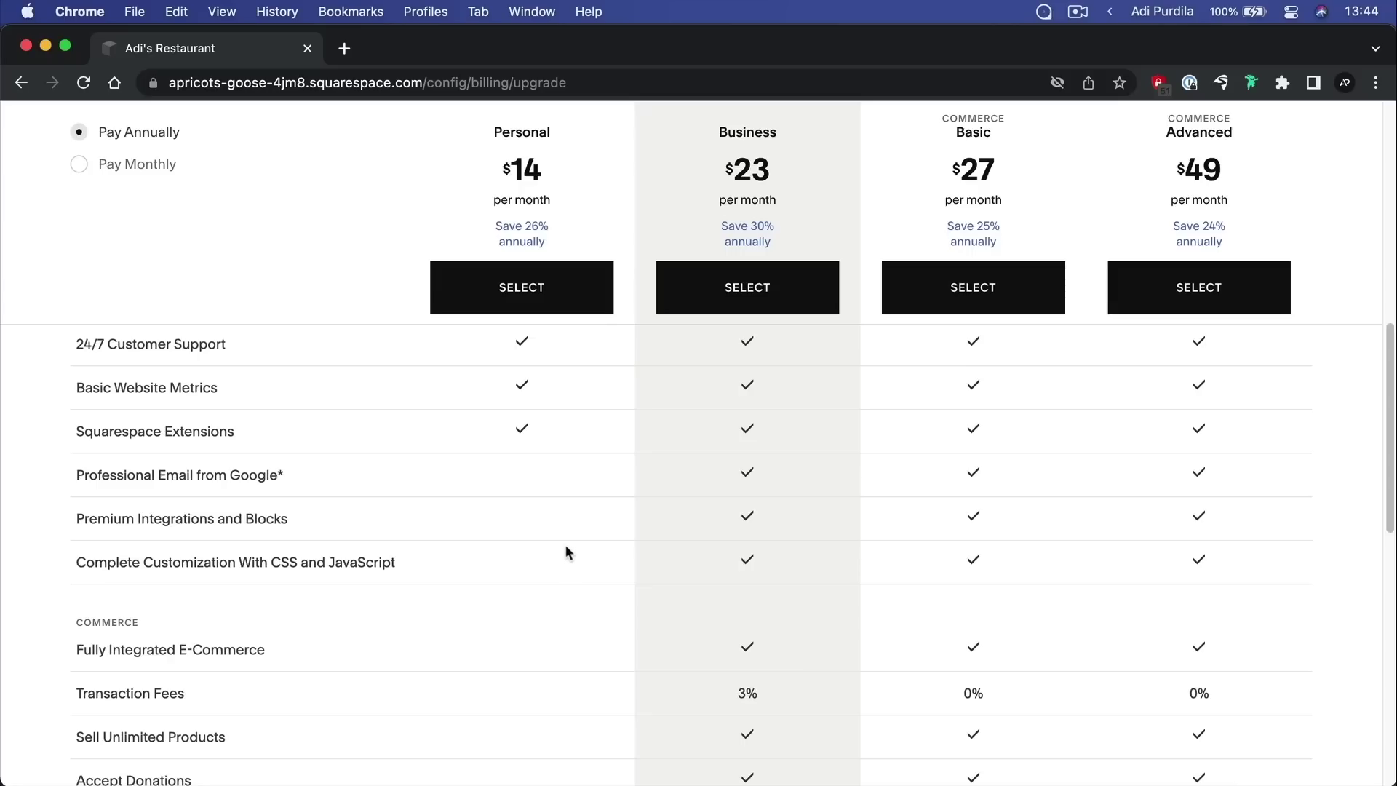
mouse_move(178, 560)
scroll(653, 506, "down", 5)
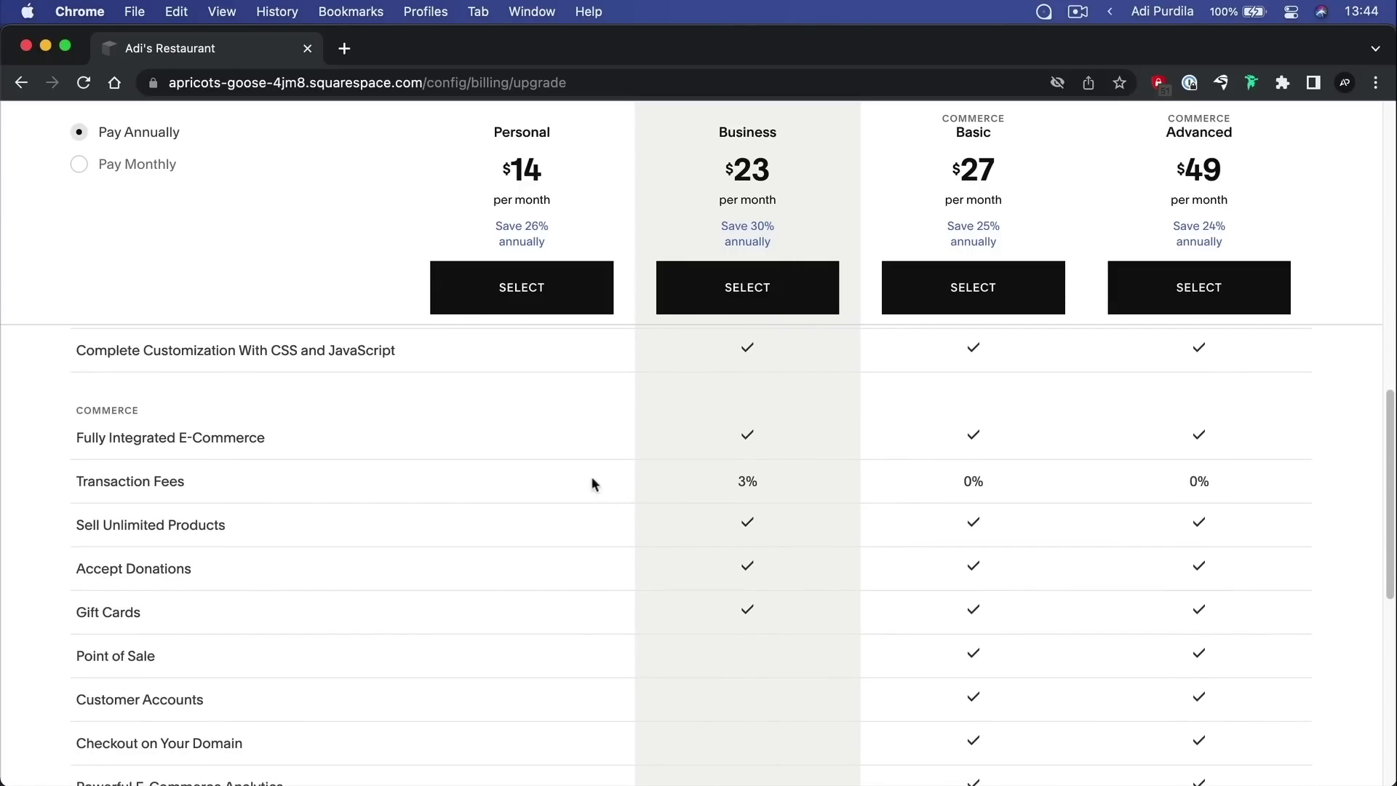
scroll(542, 414, "down", 15)
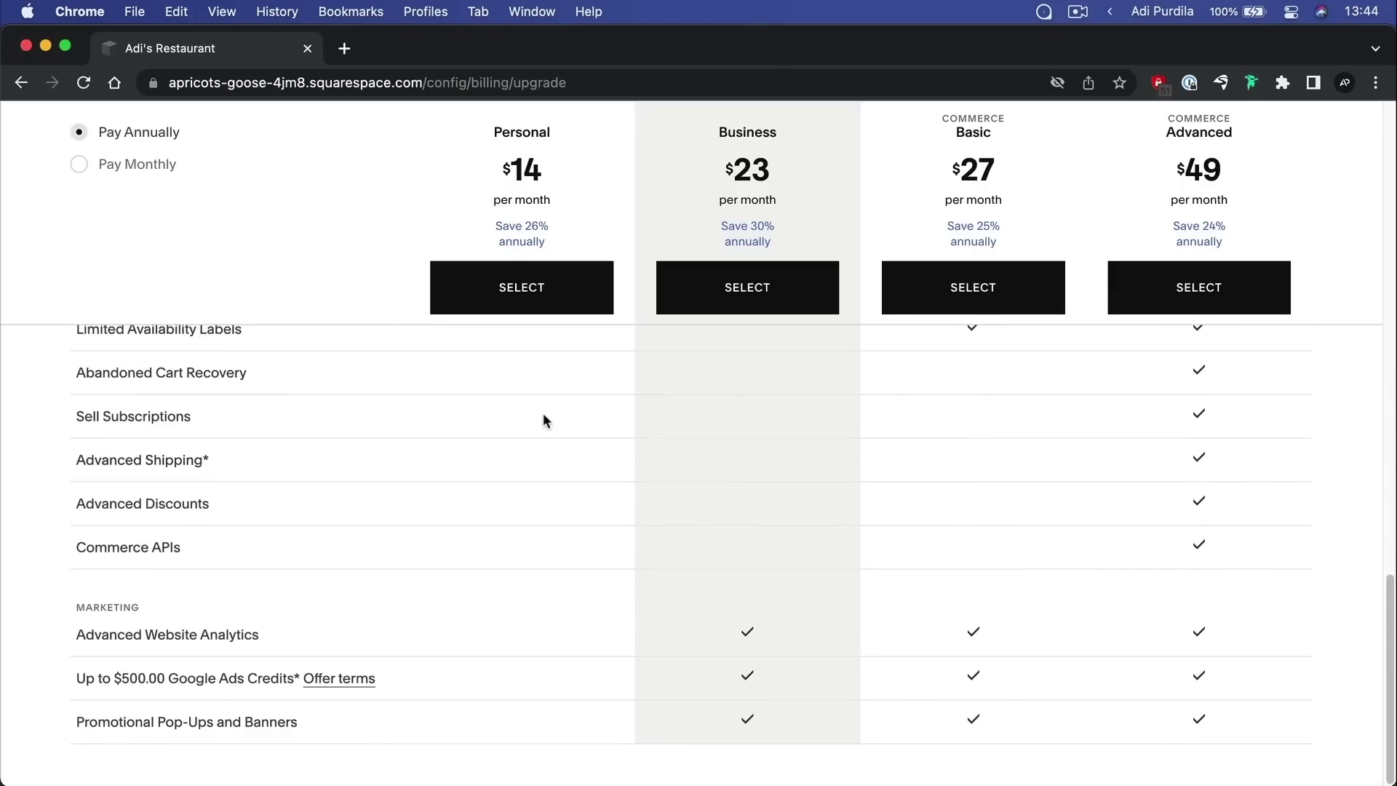
Scroll through the remaining plan features and back up, emphasising the Personal plan name
scroll(538, 717, "up", 20)
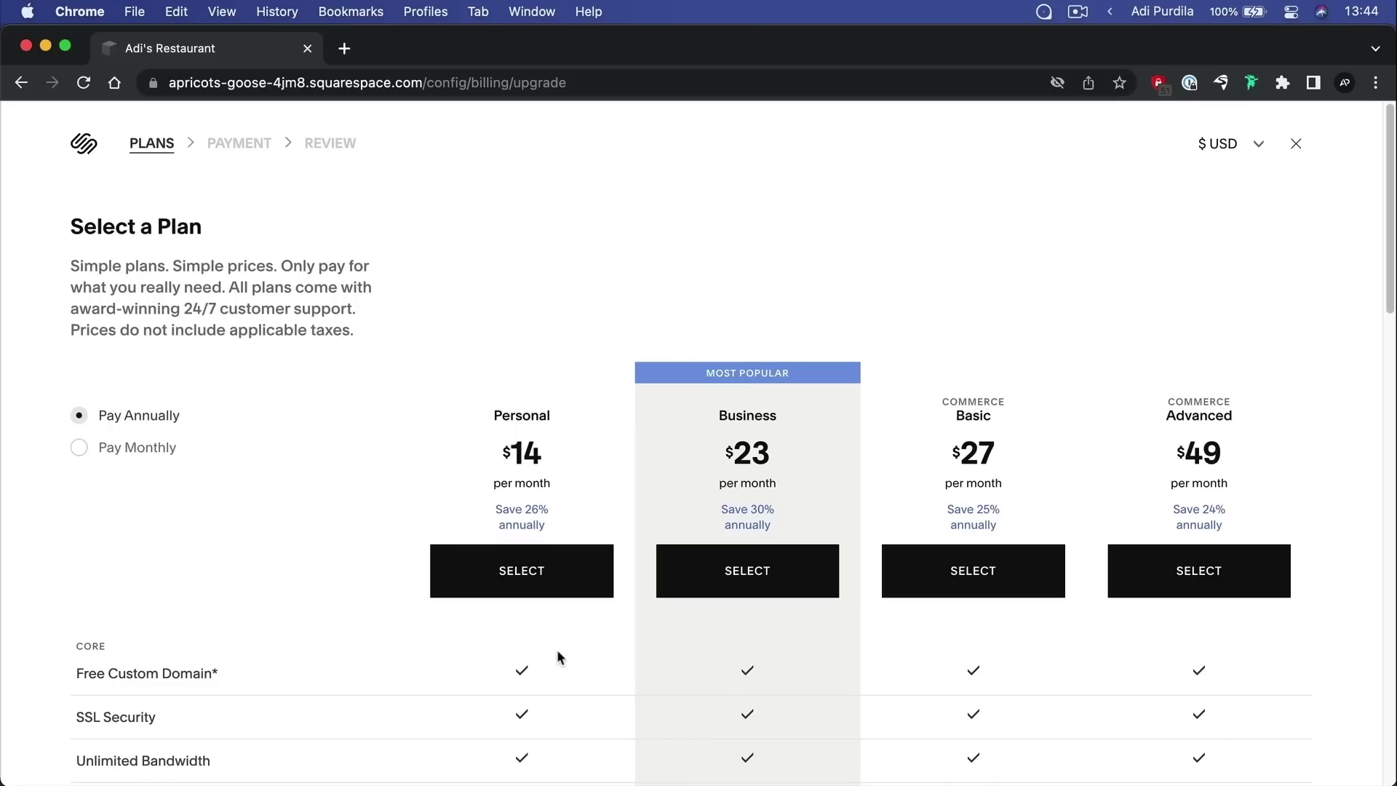
scroll(569, 397, "down", 4)
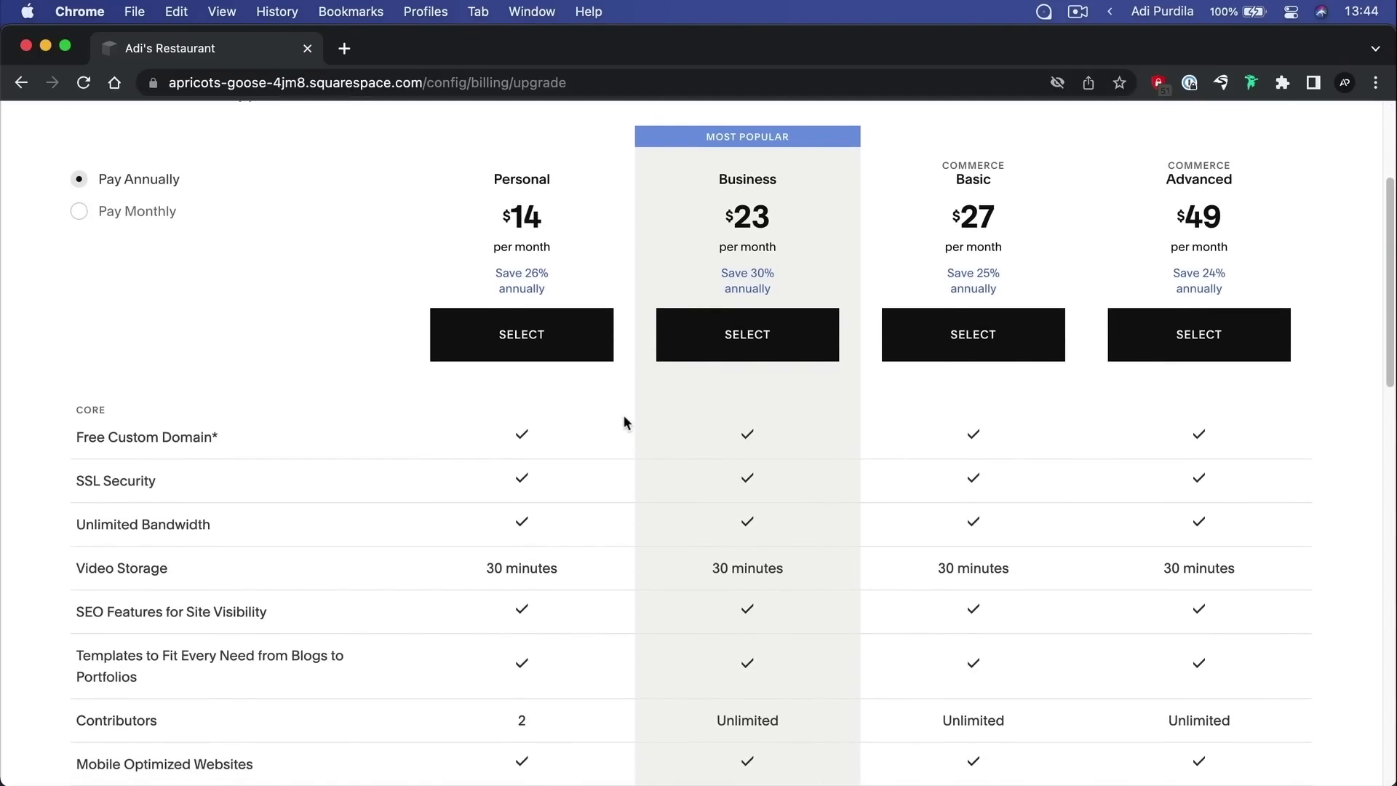
scroll(624, 417, "down", 8)
scroll(628, 412, "down", 3)
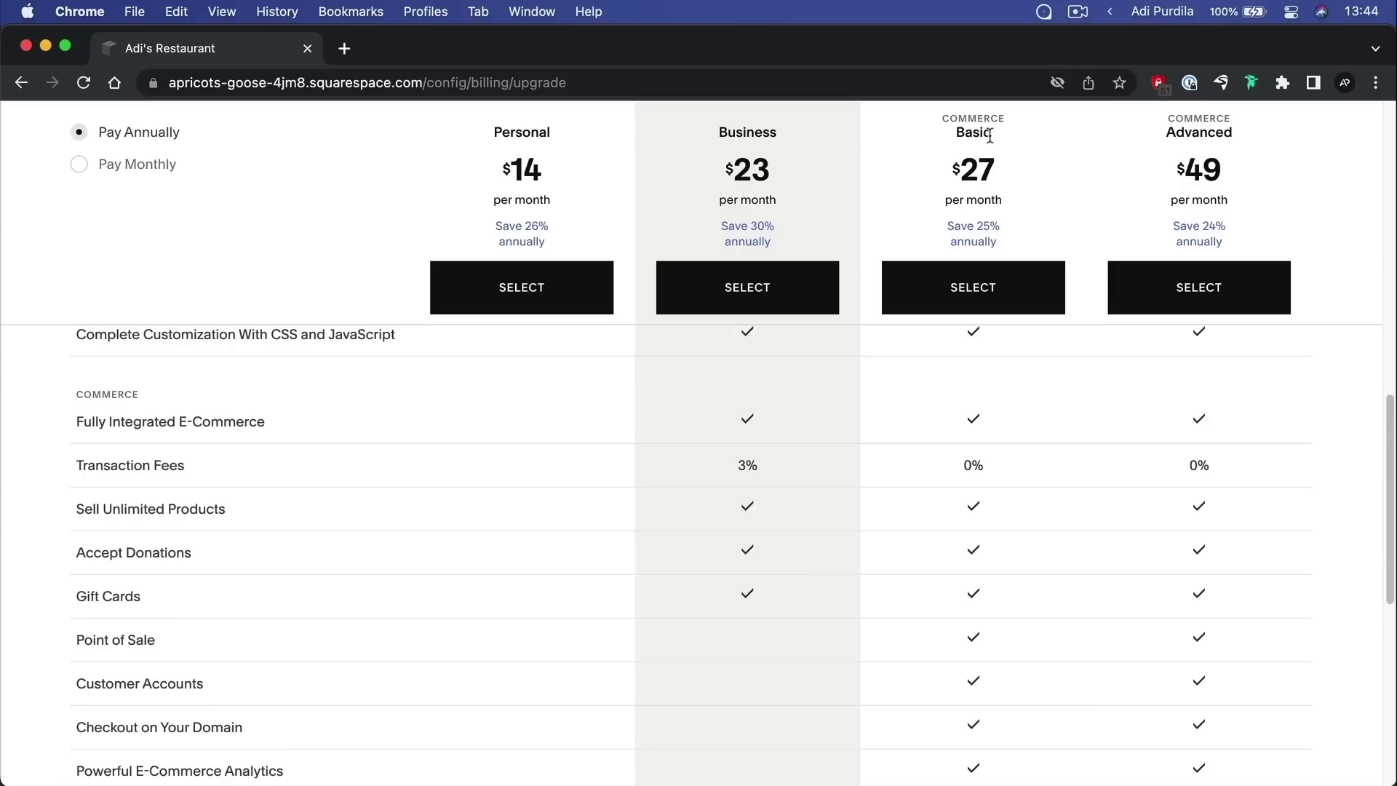
scroll(998, 402, "down", 6)
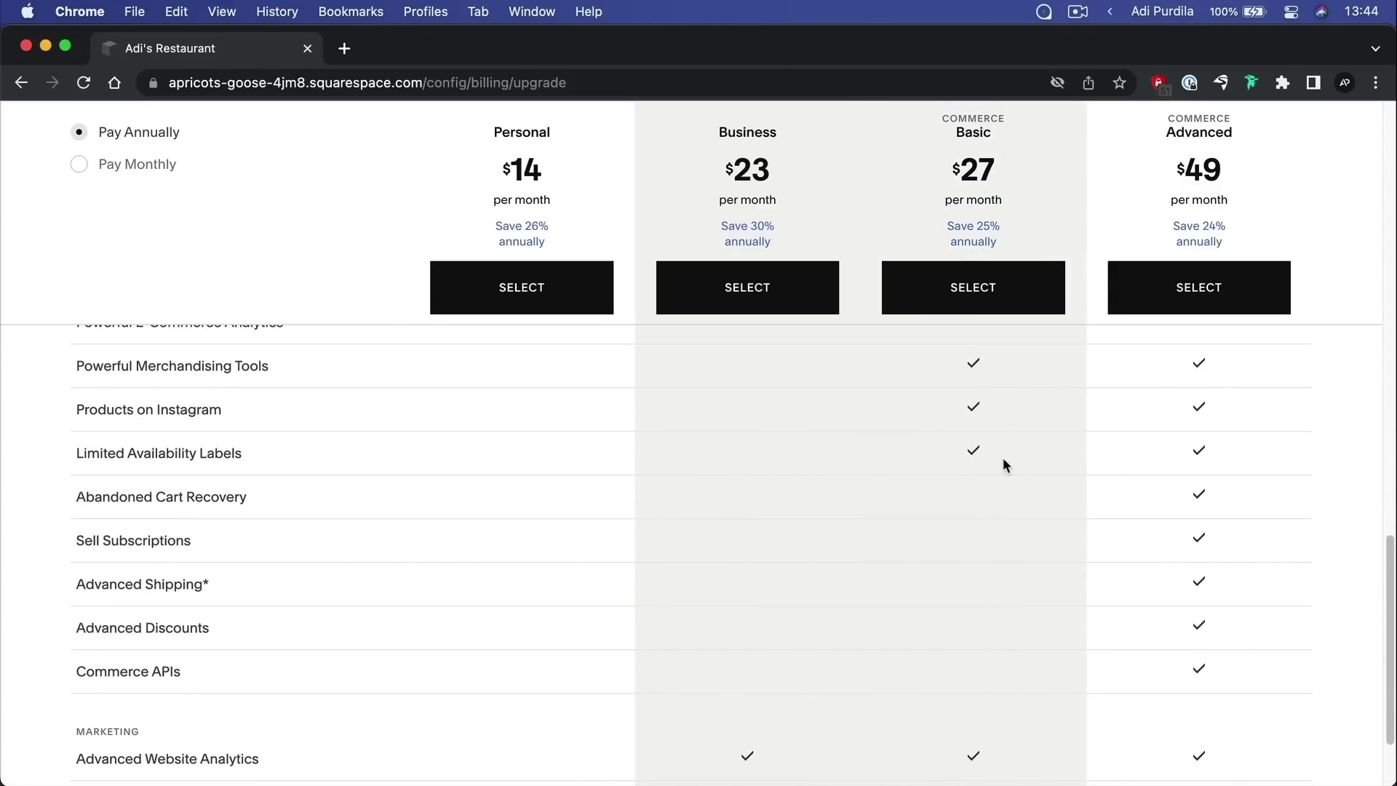
scroll(1003, 464, "up", 3)
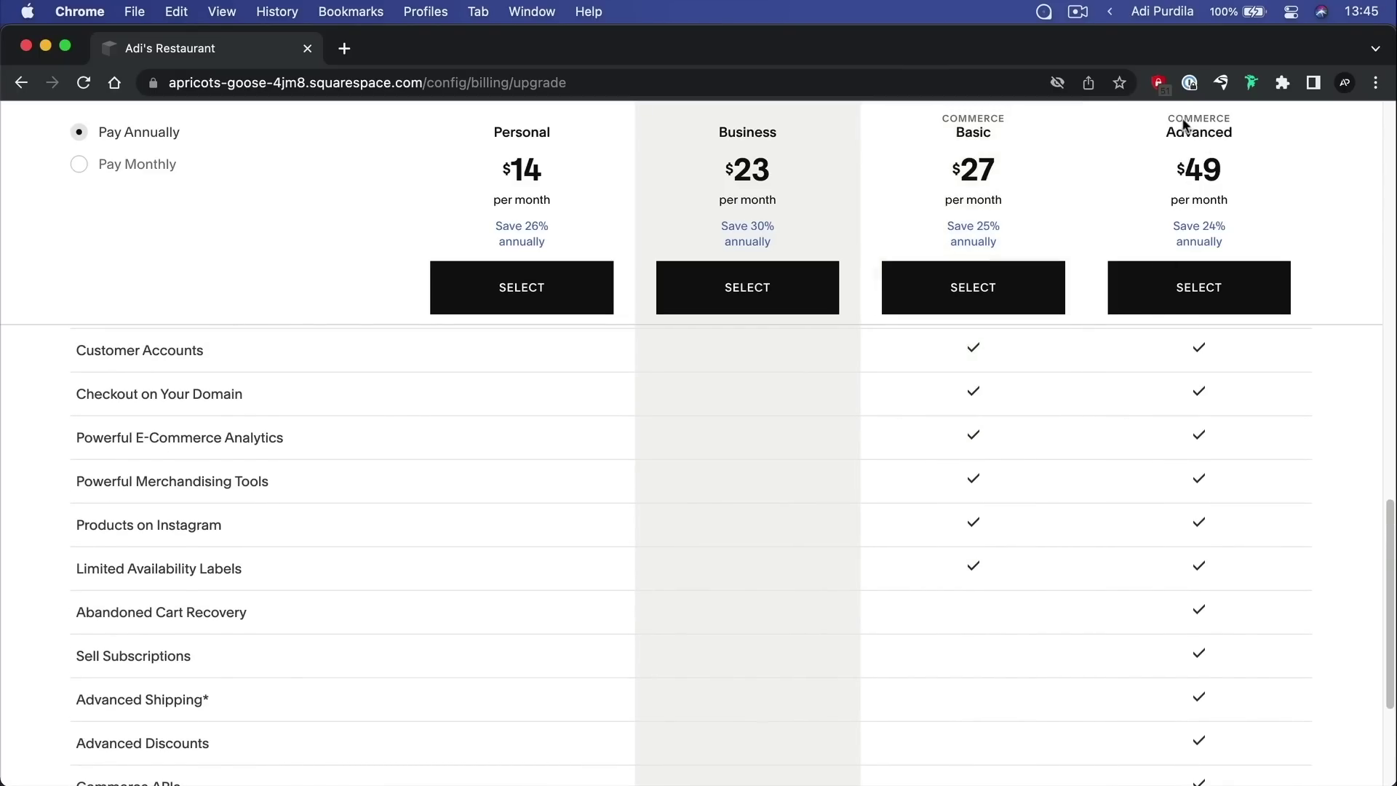
scroll(1039, 513, "down", 3)
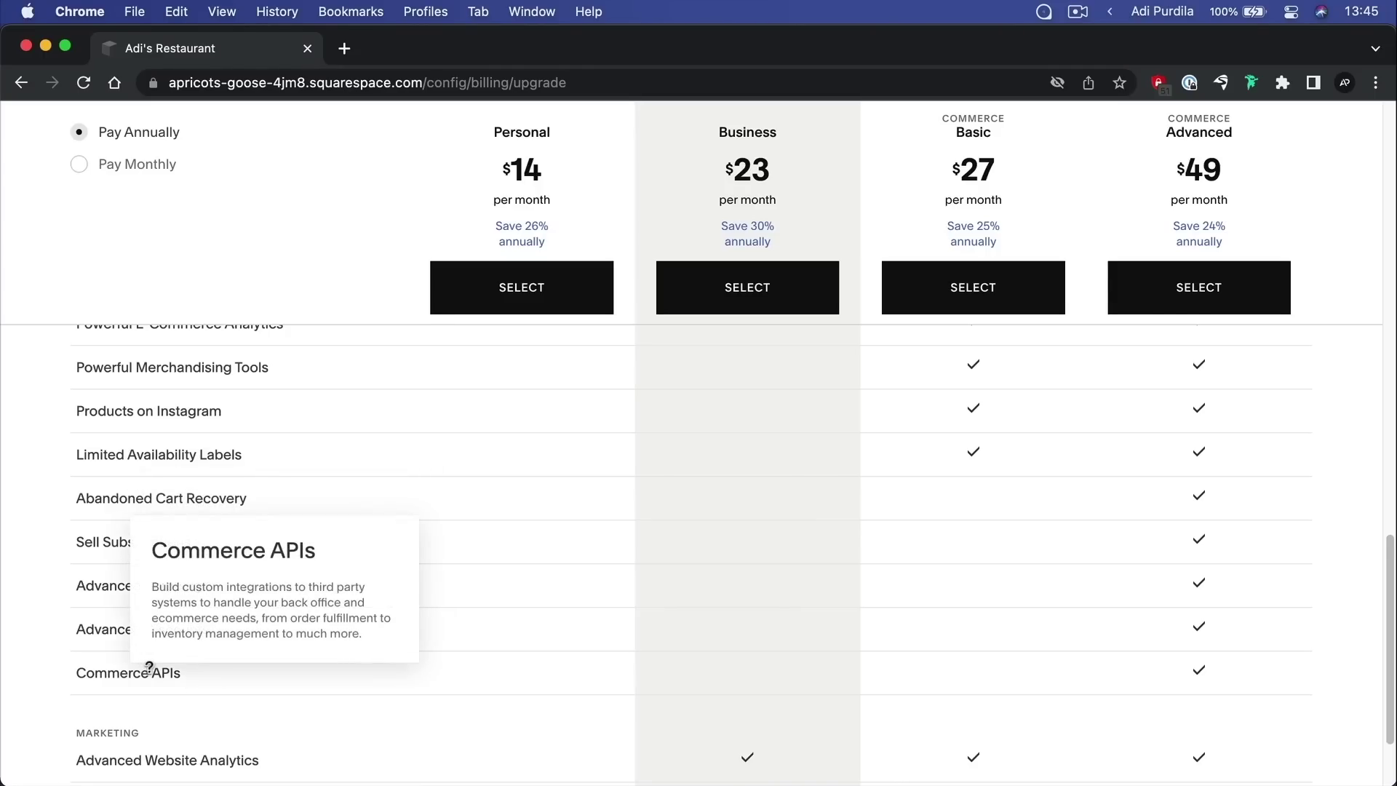
scroll(708, 565, "down", 4)
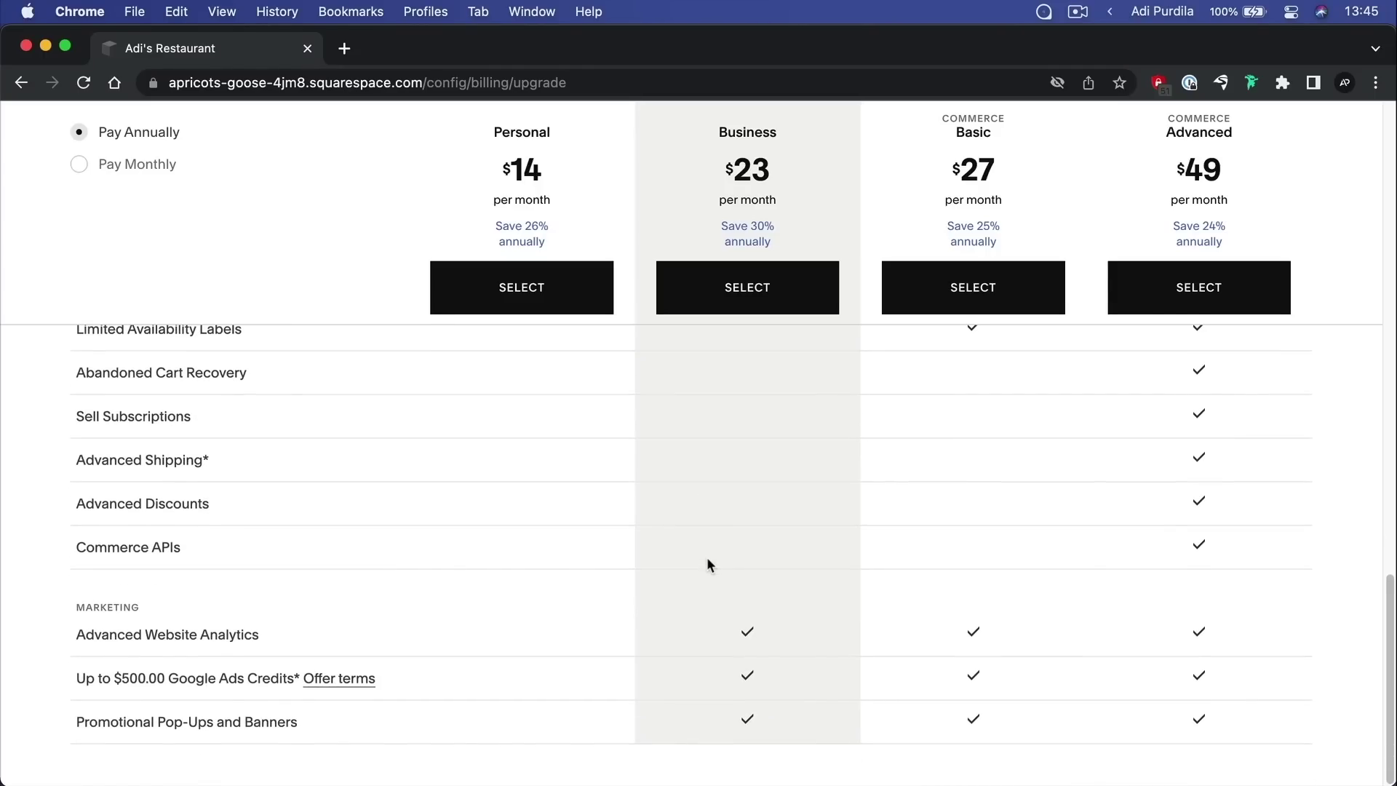
scroll(708, 565, "up", 15)
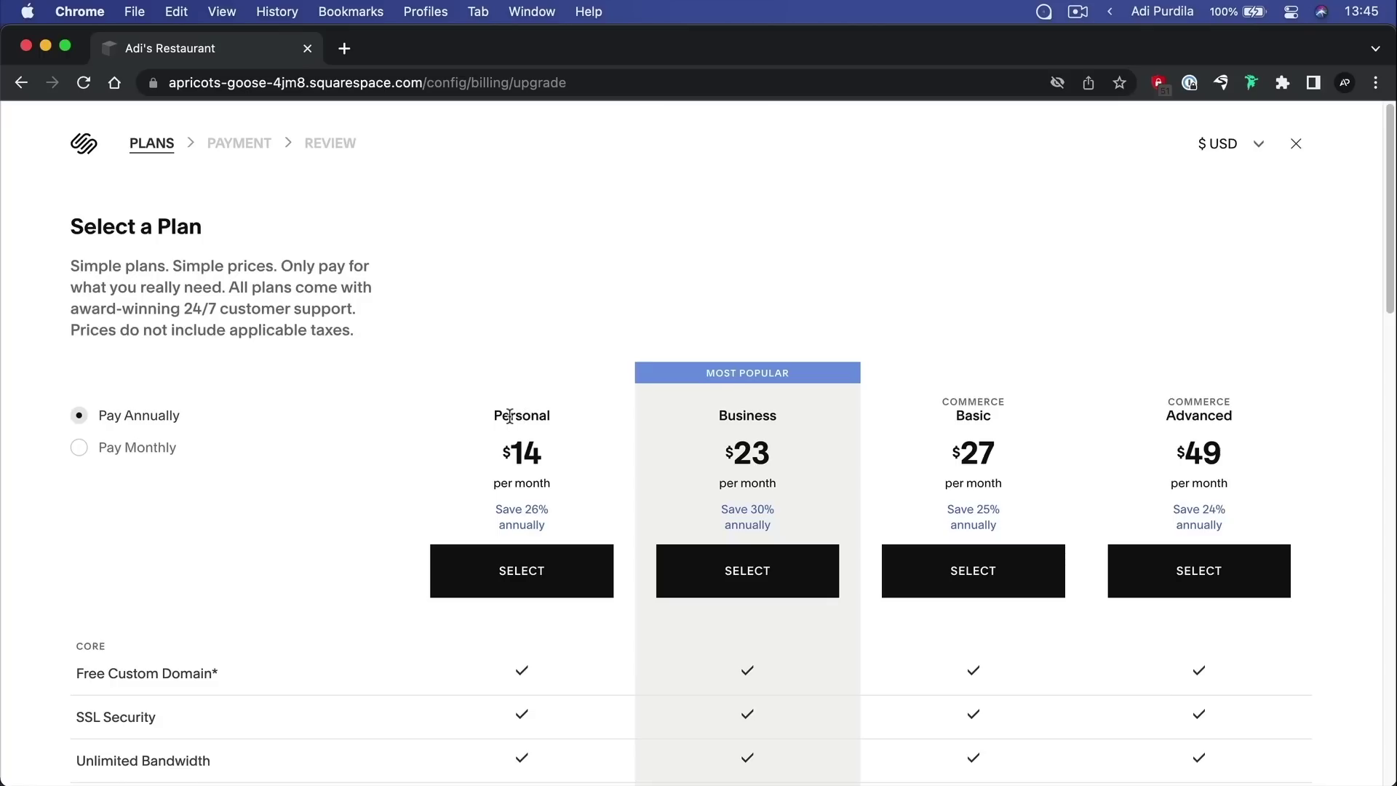
double_click(511, 416)
left_click(586, 383)
Close the upgrade page and open the main menu to view the Google Workspace add-on
left_click(1297, 145)
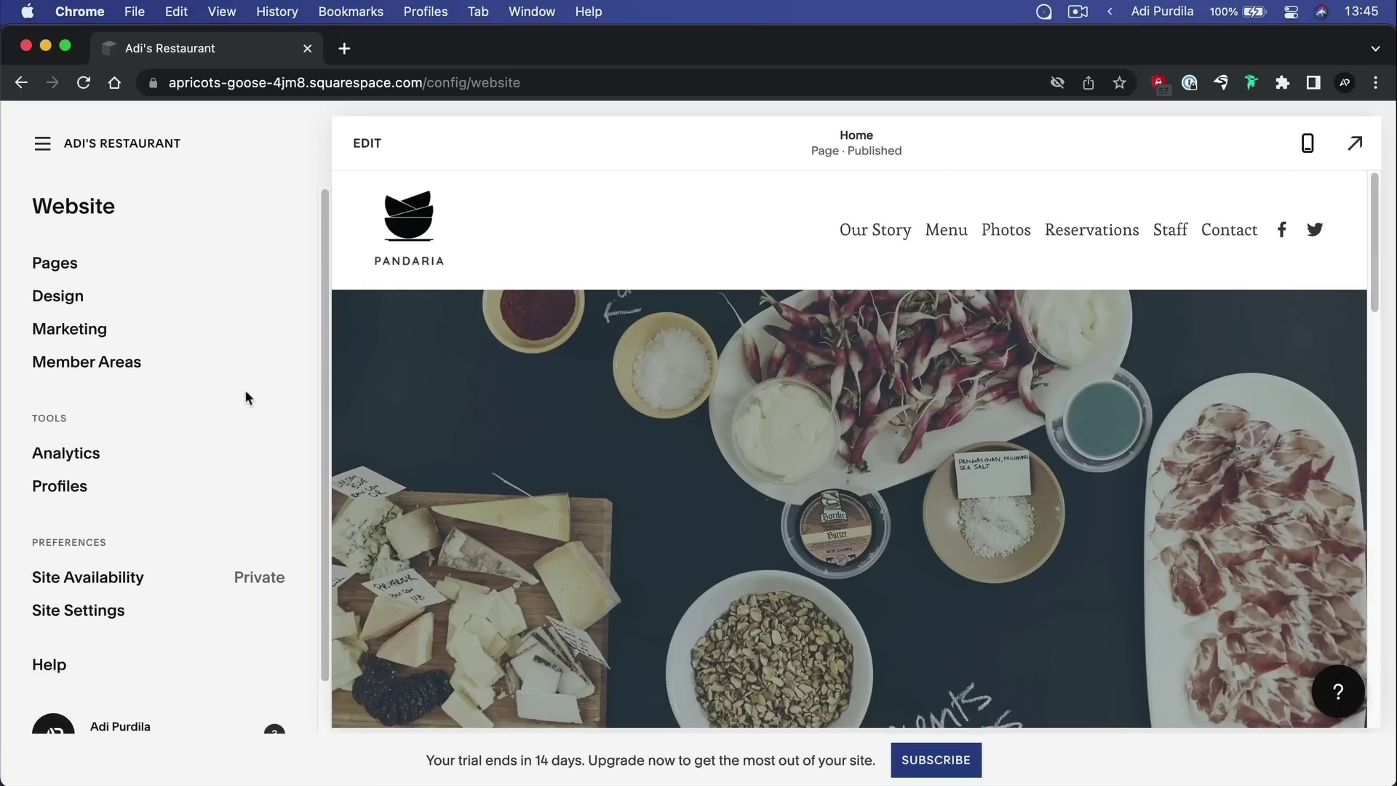
scroll(244, 392, "down", 2)
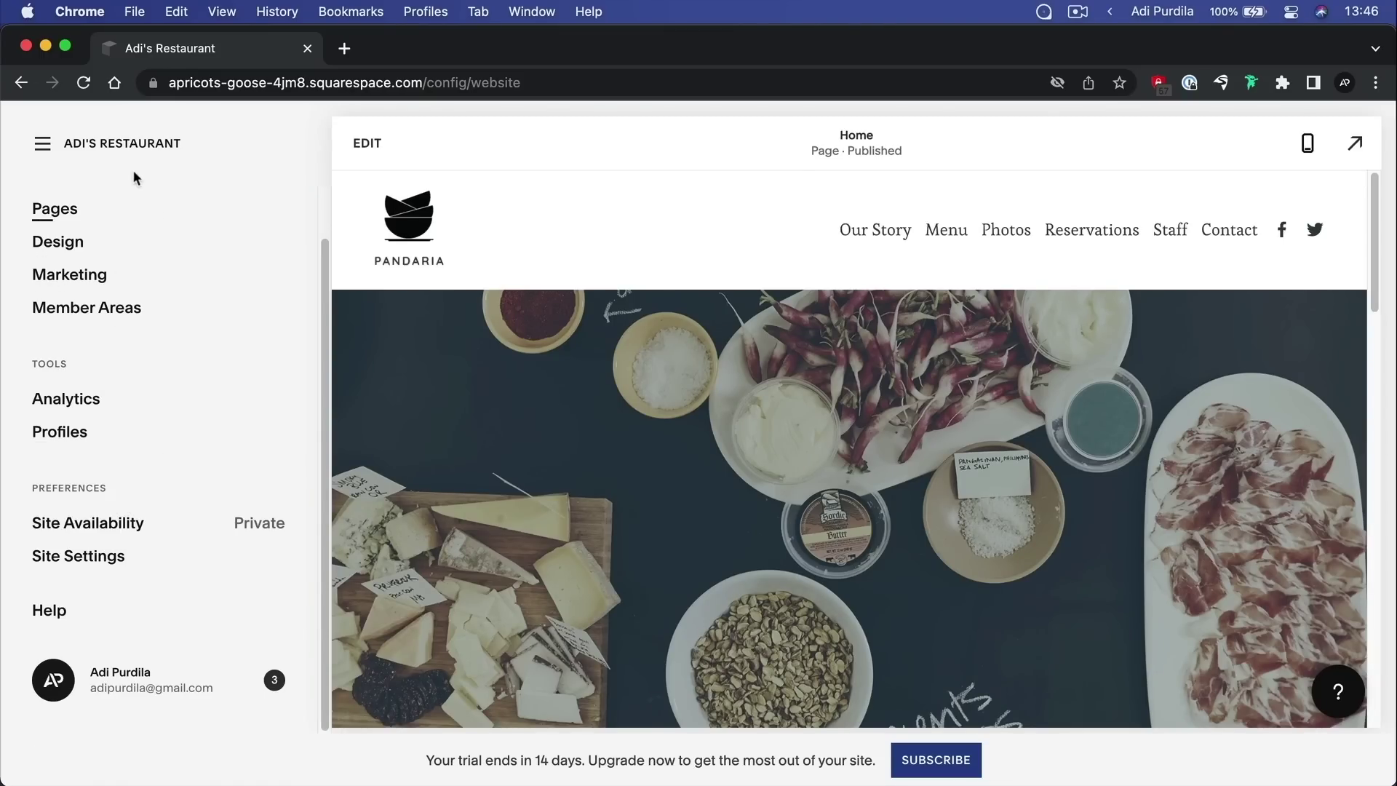
left_click(66, 145)
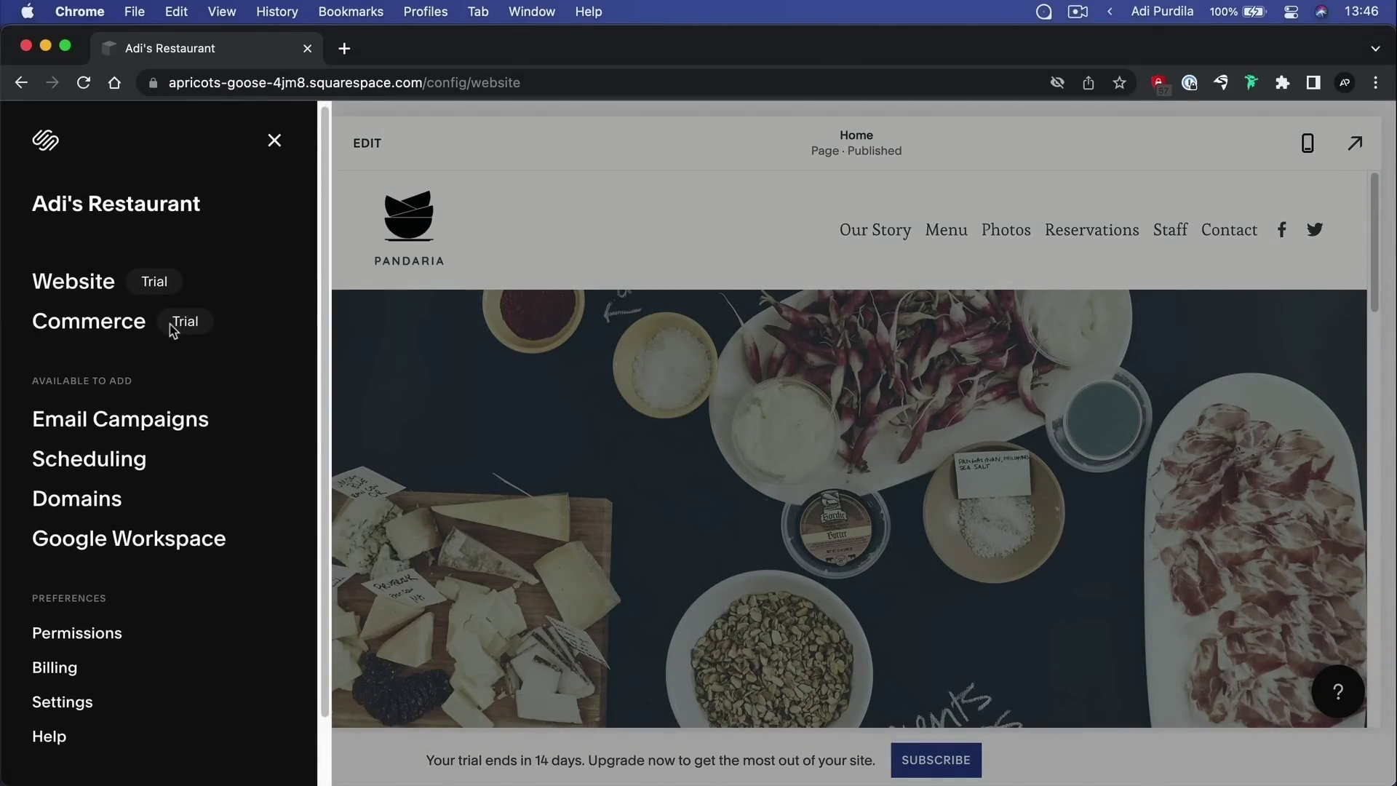
scroll(65, 565, "down", 1)
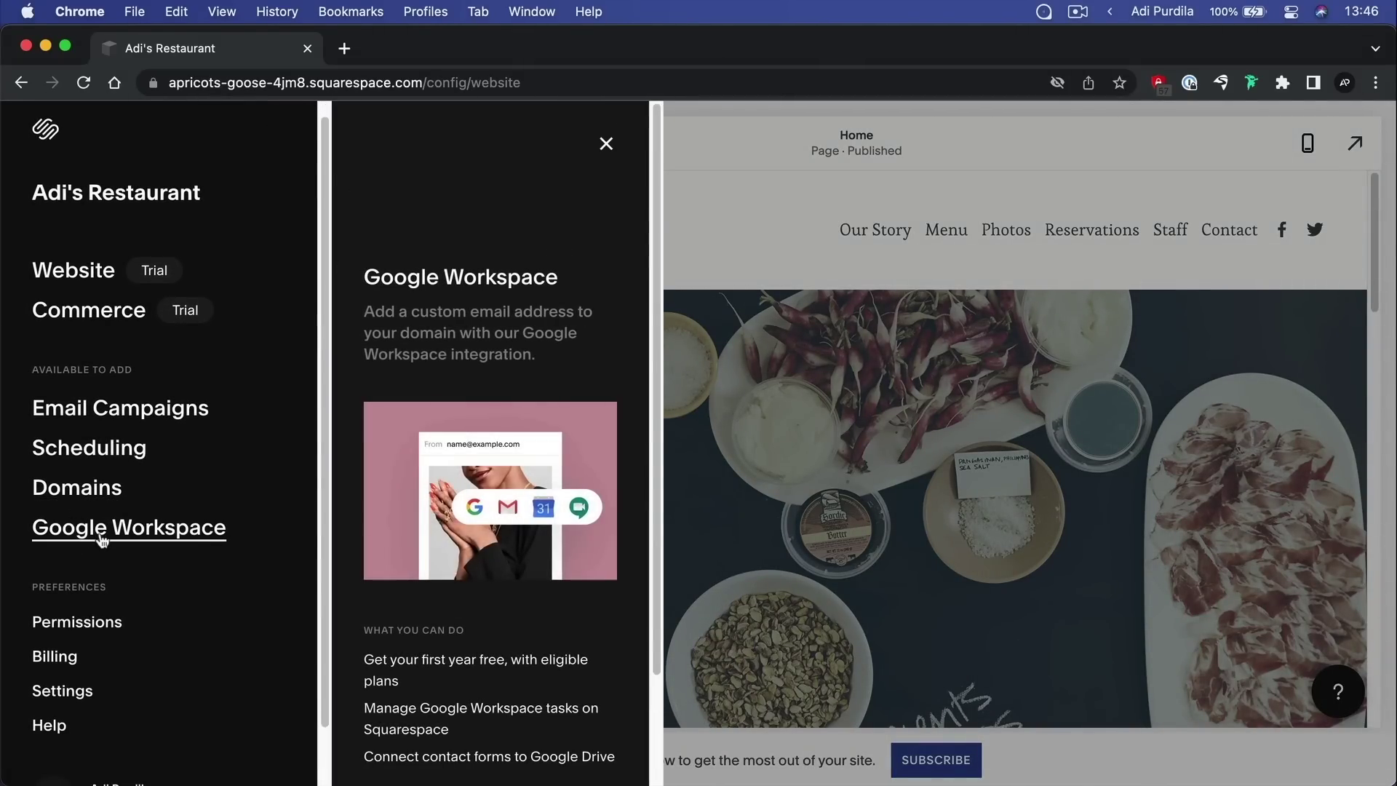
Search Domains for 'restaurantadigoodfood' and add restaurantadigoodfood.com ($20/year) to the cart
mouse_move(76, 488)
left_click(509, 710)
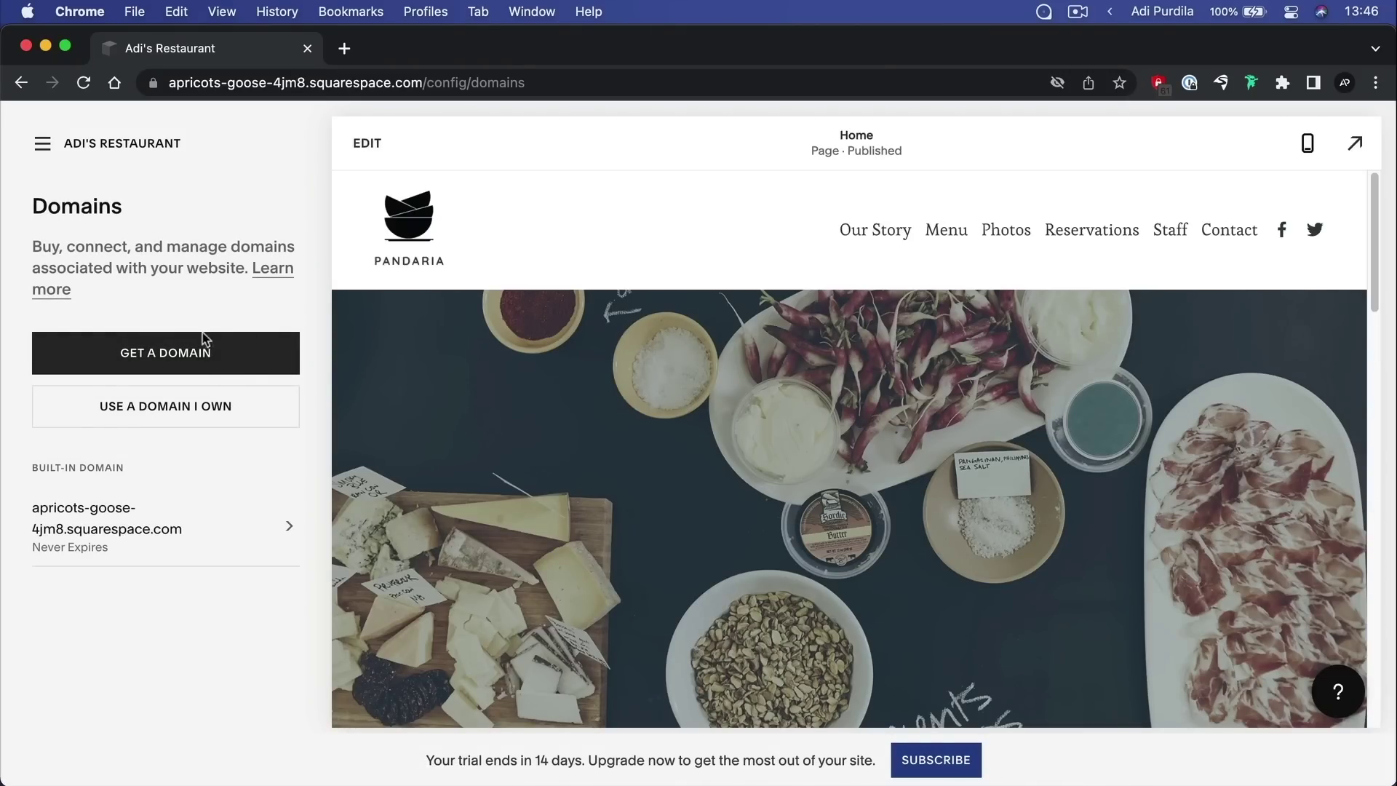
left_click(214, 366)
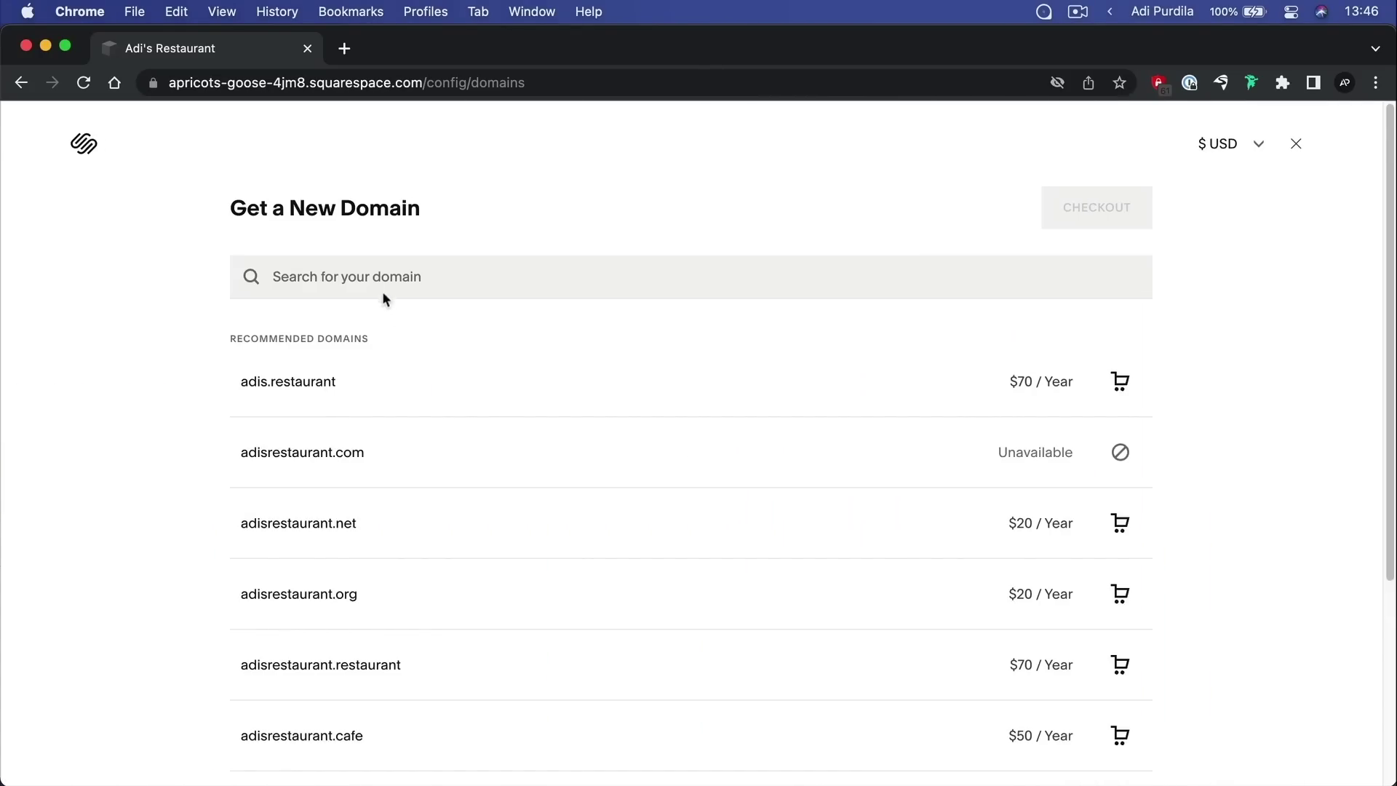
left_click(389, 277)
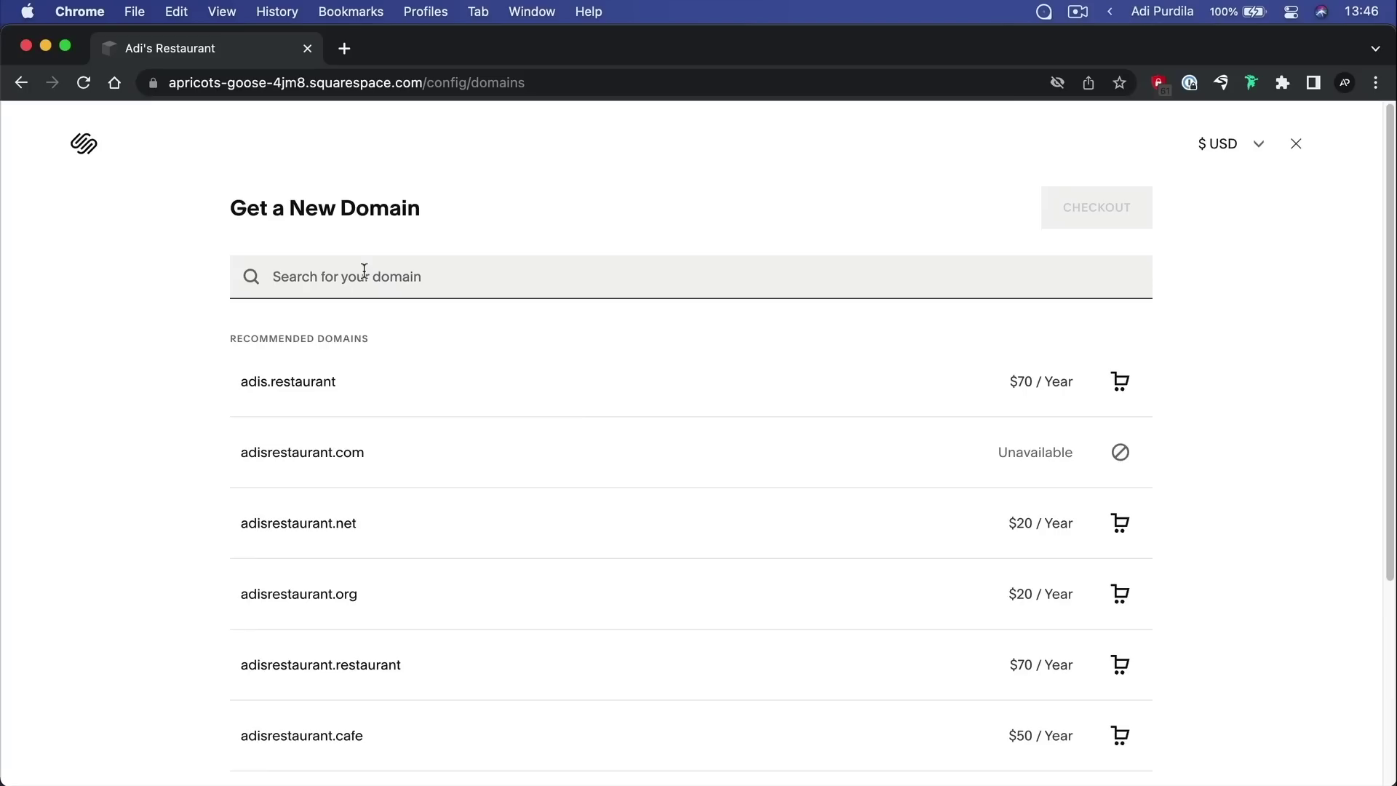
type("restaurantadigoodfood")
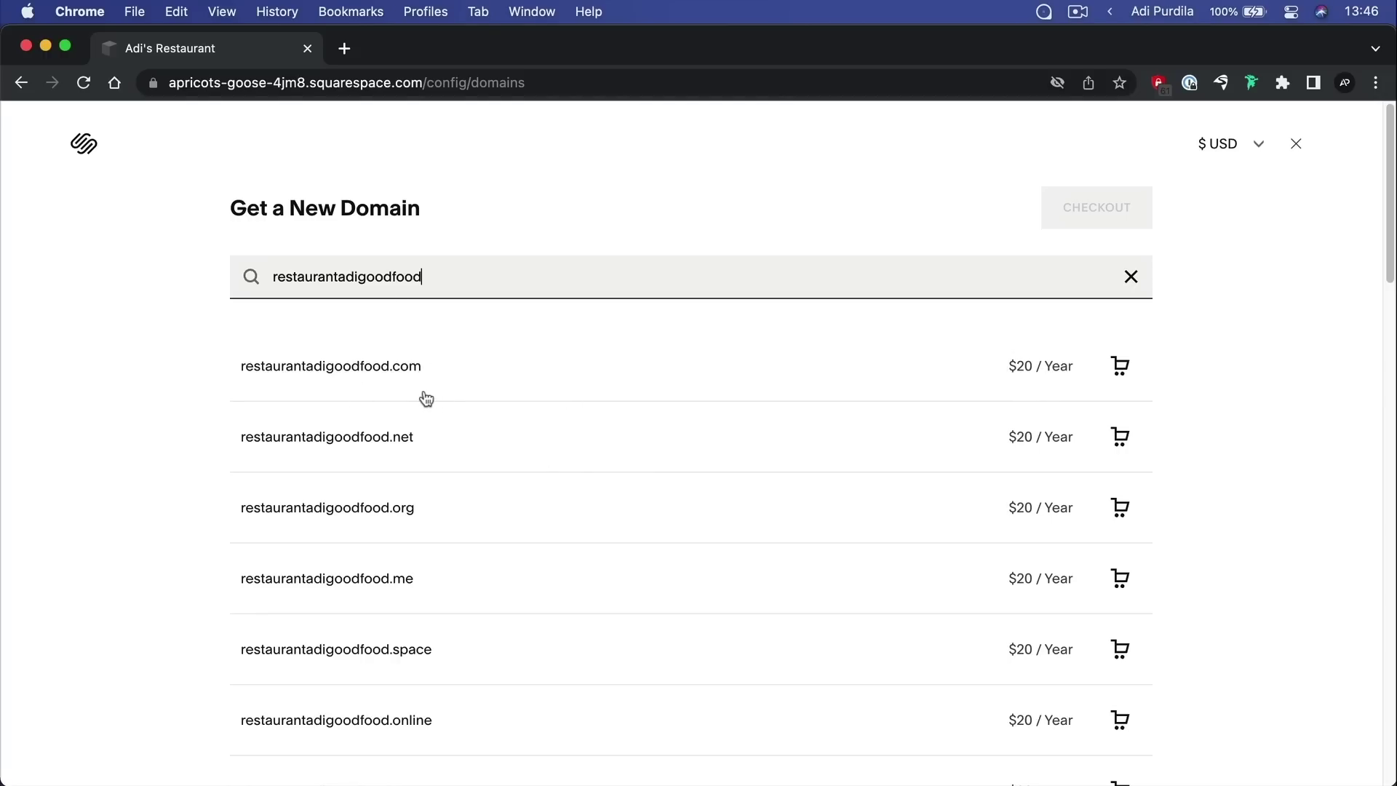
left_click(1121, 369)
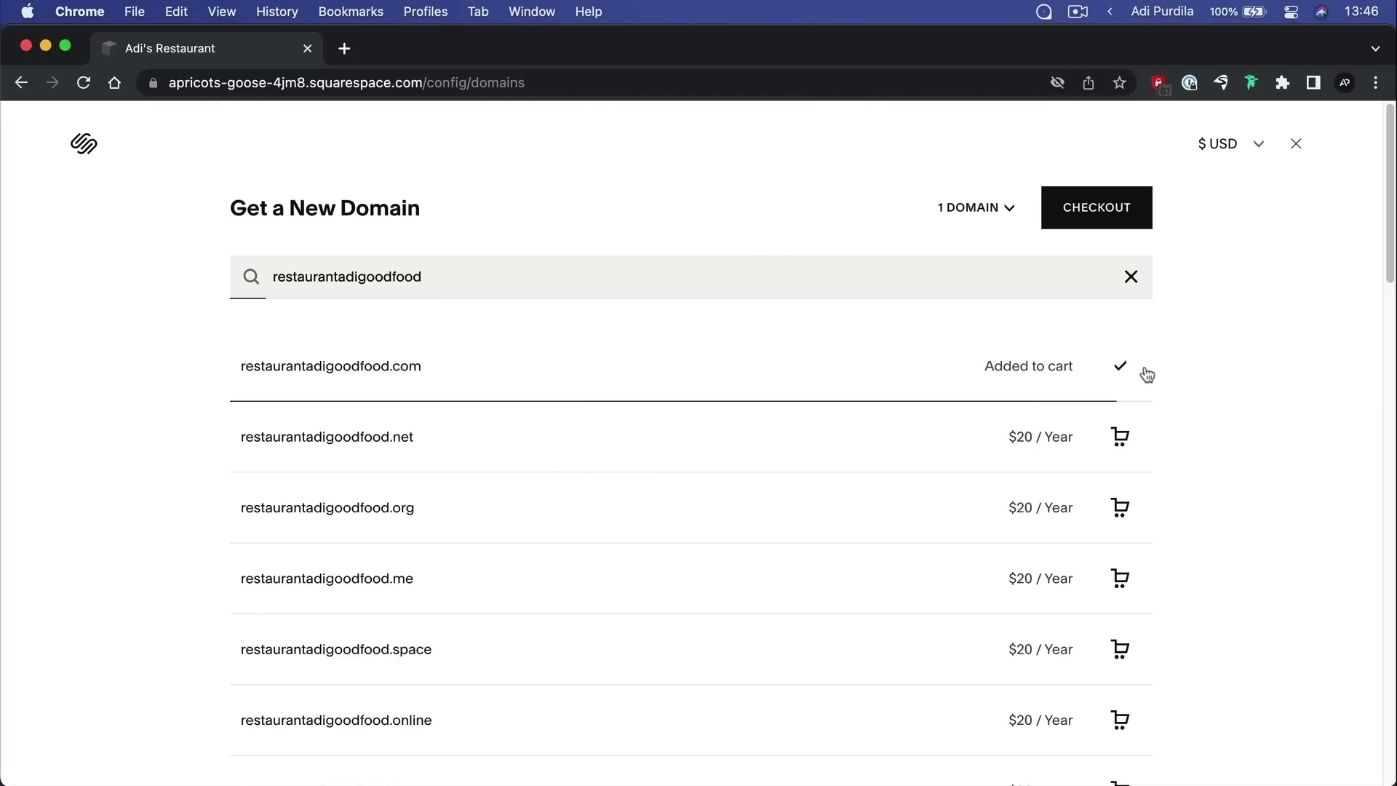
Review the domain checkout's registration form and order summary, then exit without buying
left_click(1116, 216)
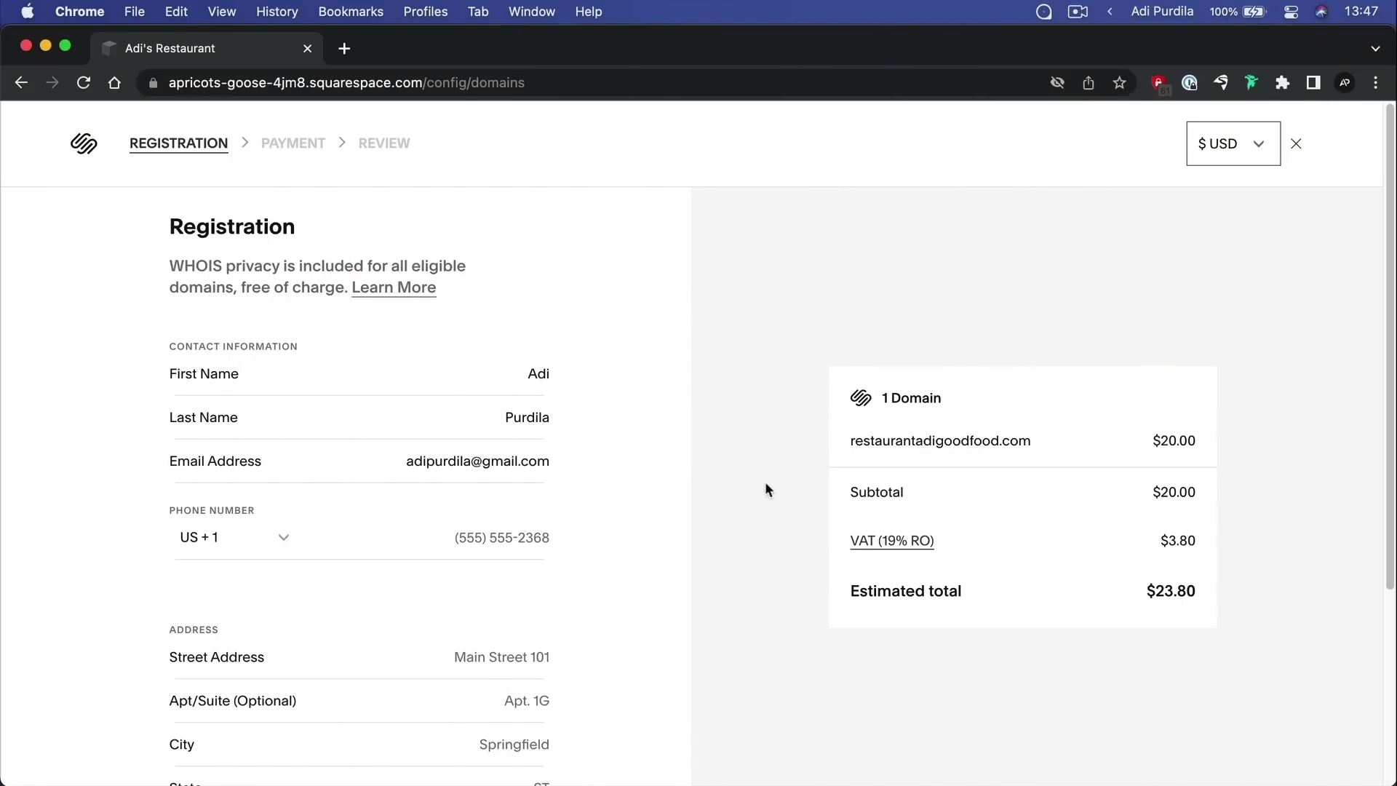
scroll(767, 486, "down", 2)
scroll(752, 470, "down", 5)
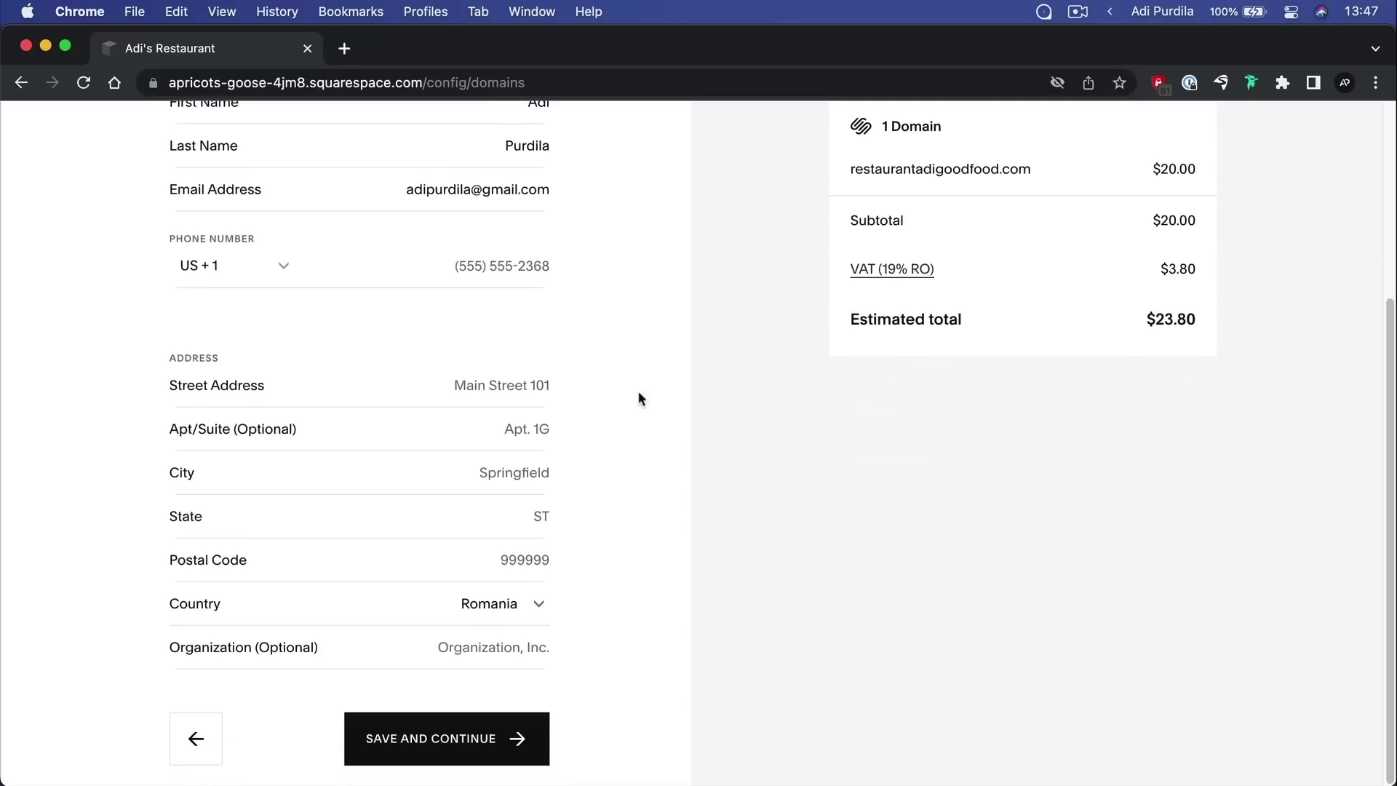
scroll(687, 583, "up", 7)
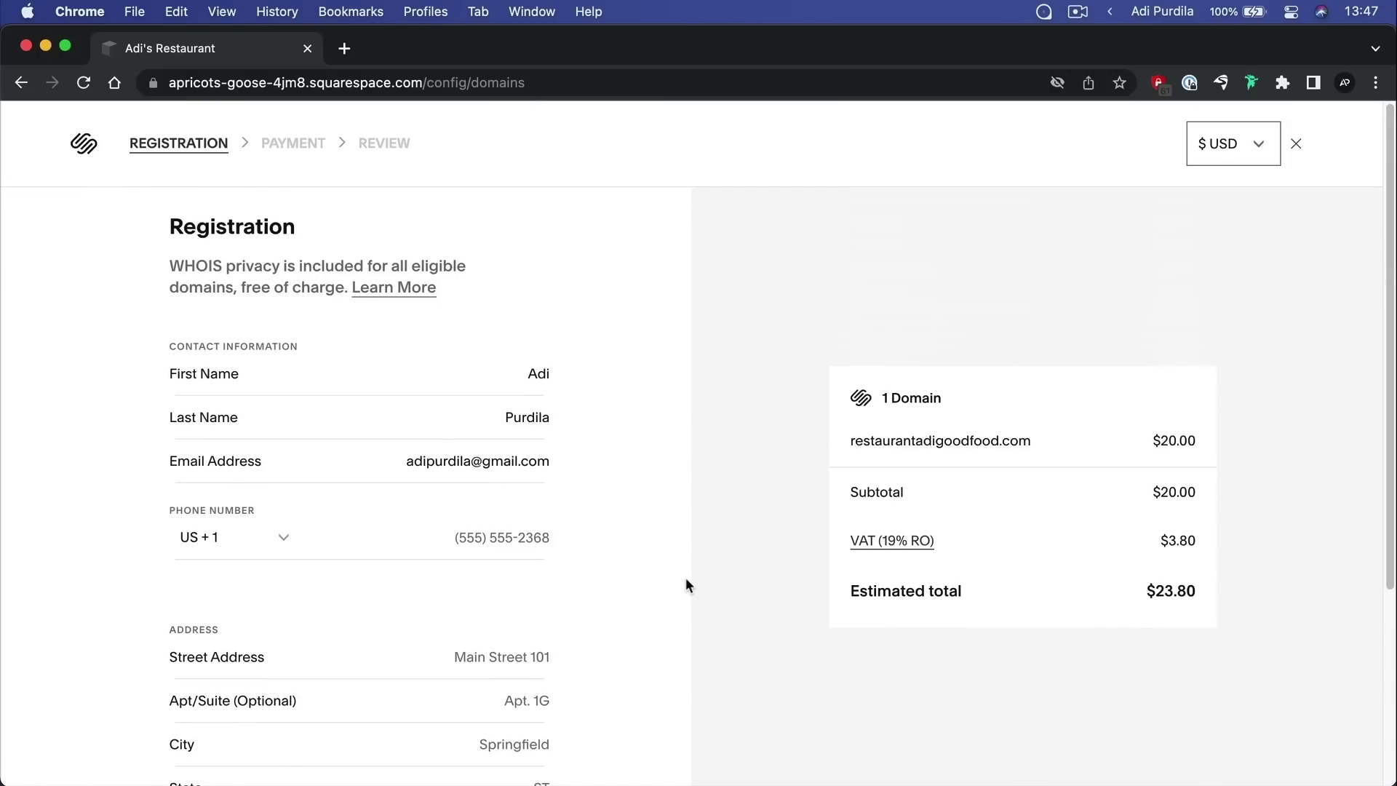
left_click(1297, 144)
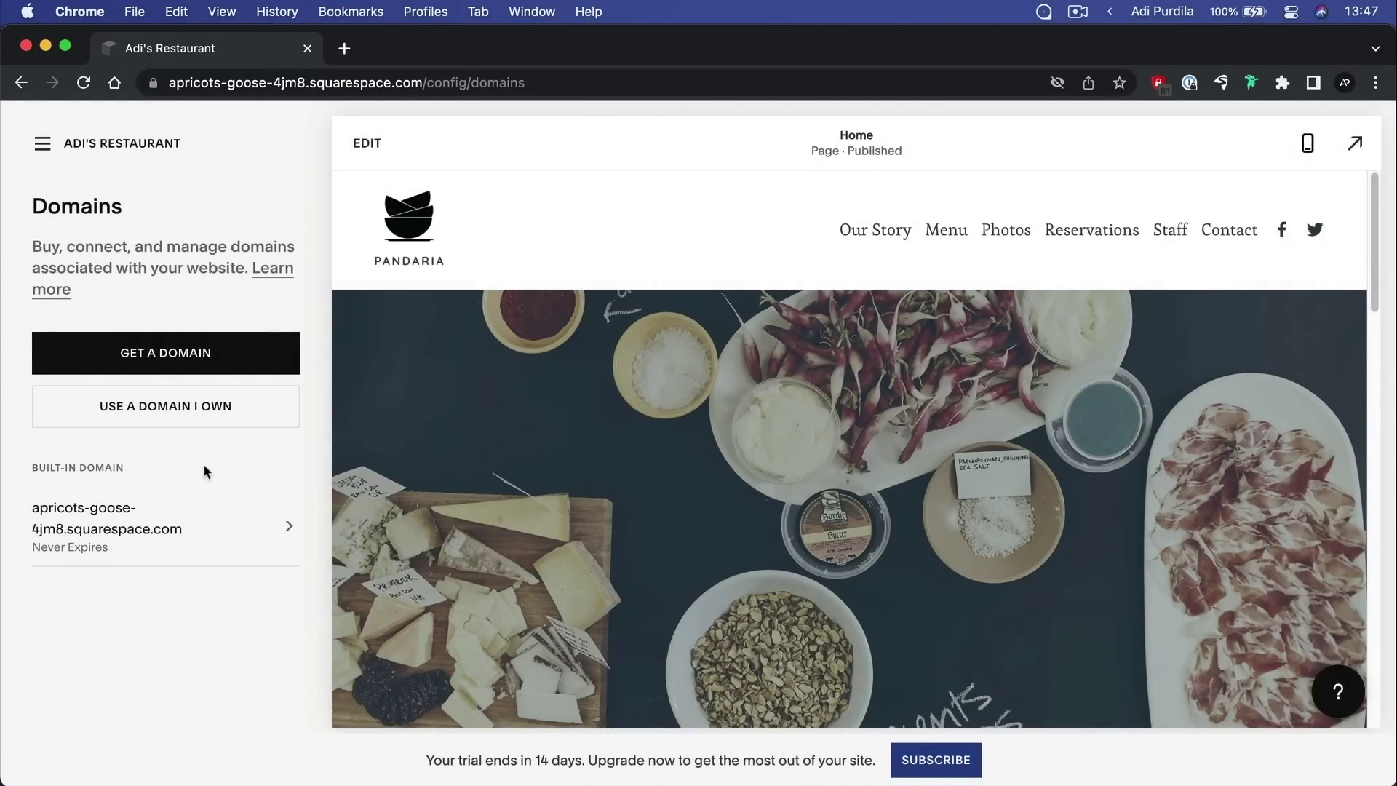
left_click(216, 414)
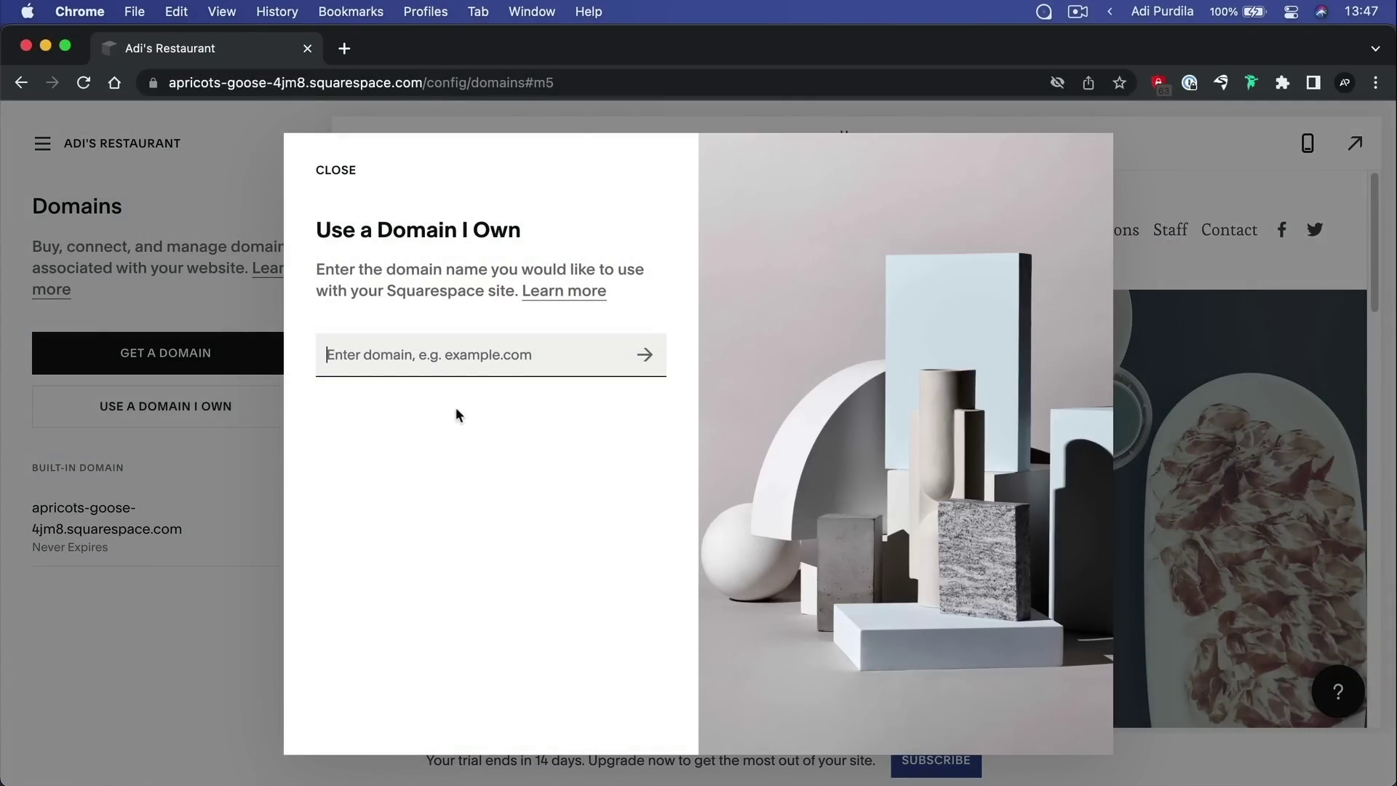
type("adipurdi")
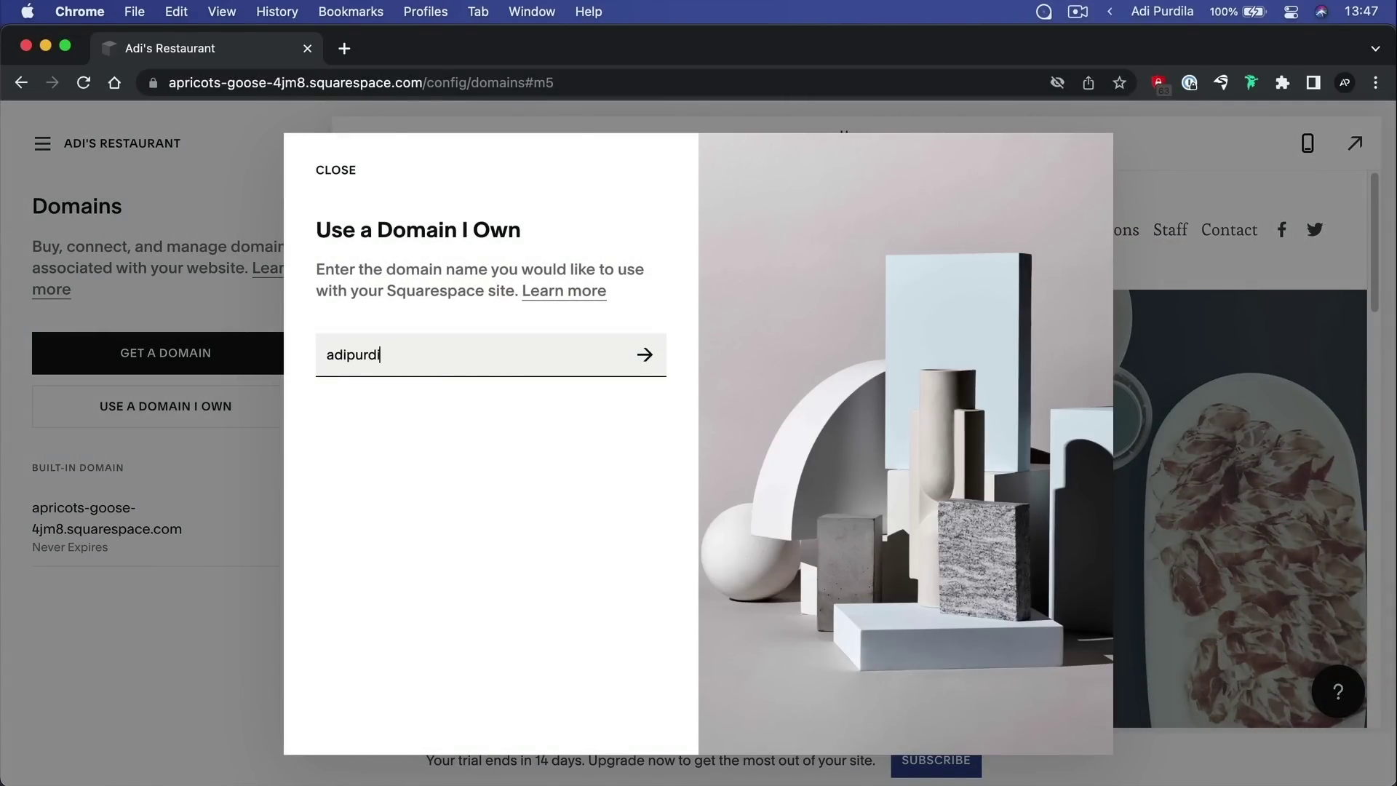
type("la.com")
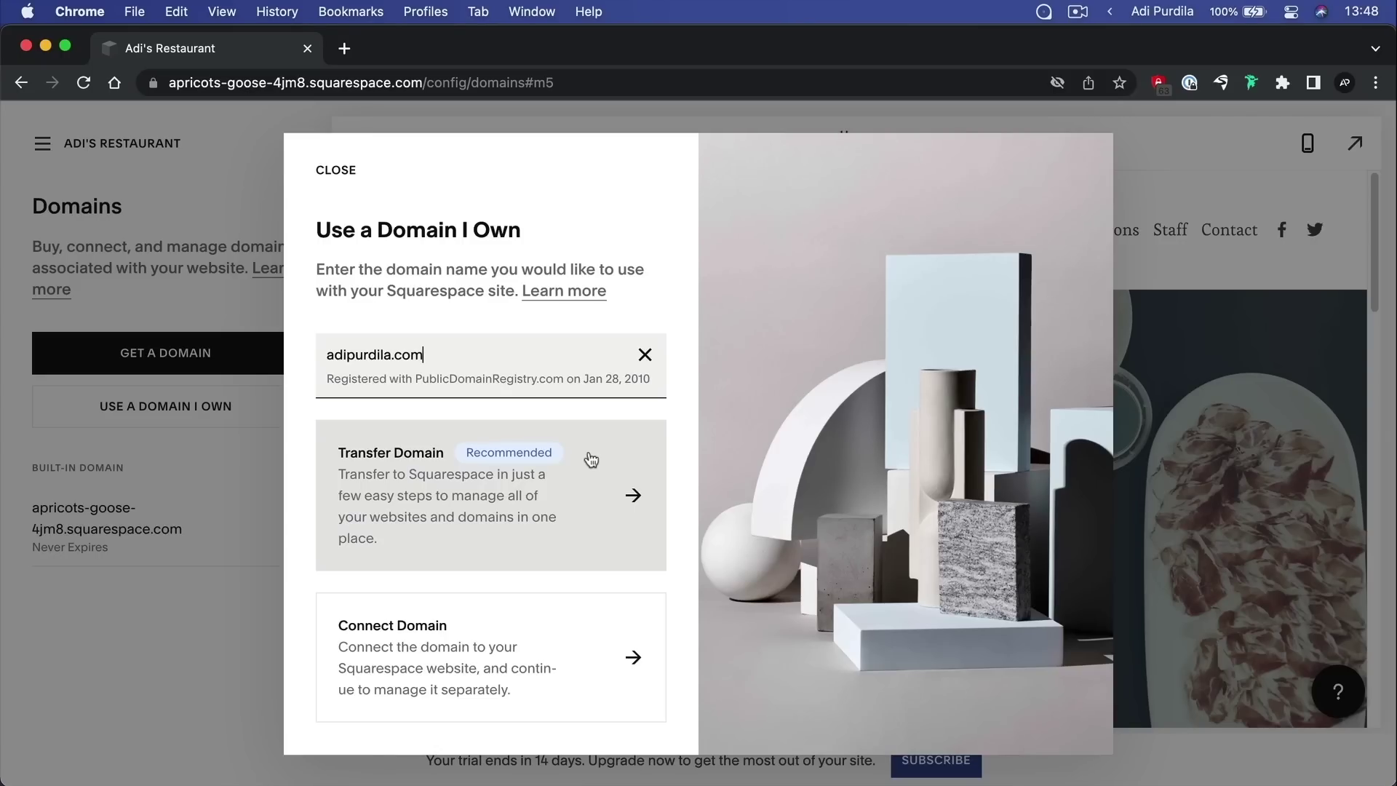
left_click(336, 172)
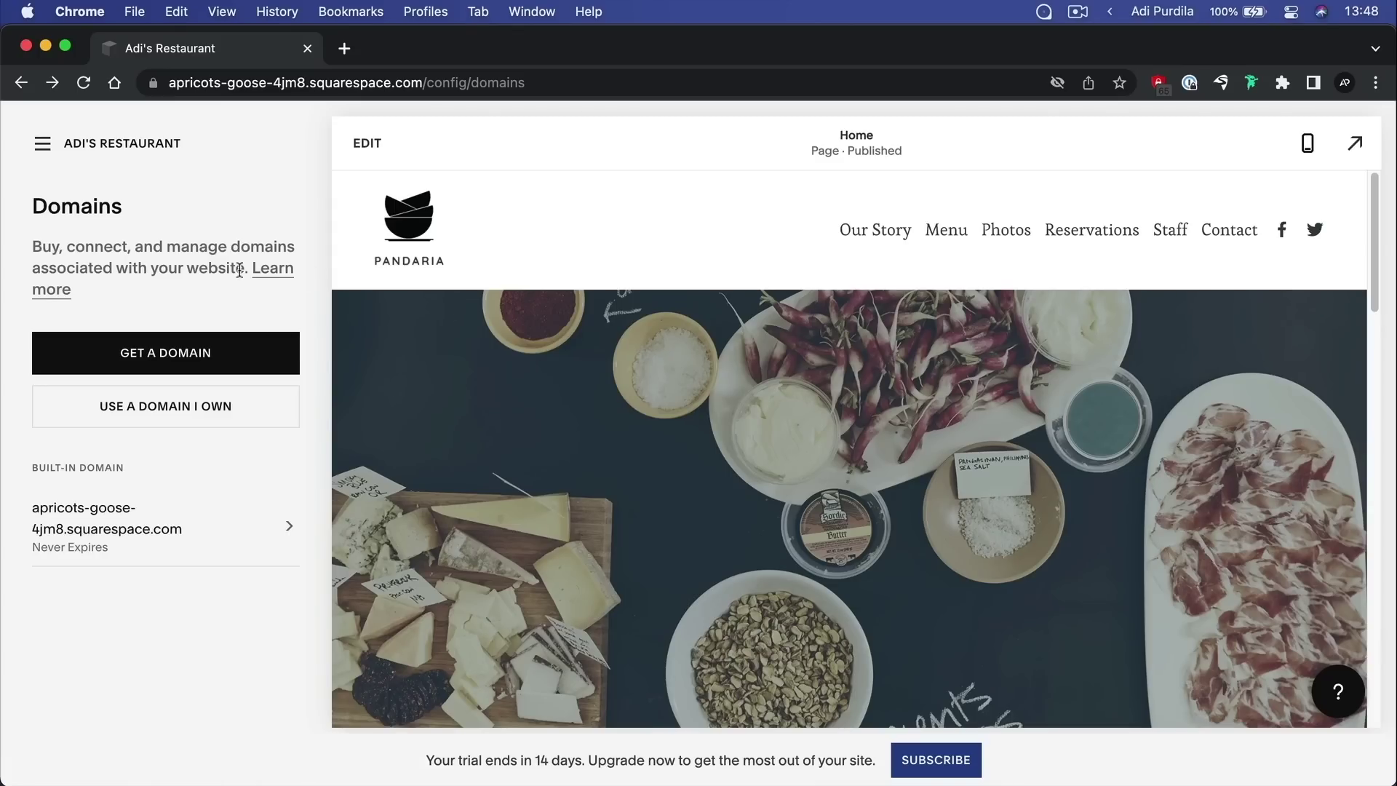
Return to the Website panel from the main menu and open Site Availability settings
left_click(42, 143)
left_click(124, 280)
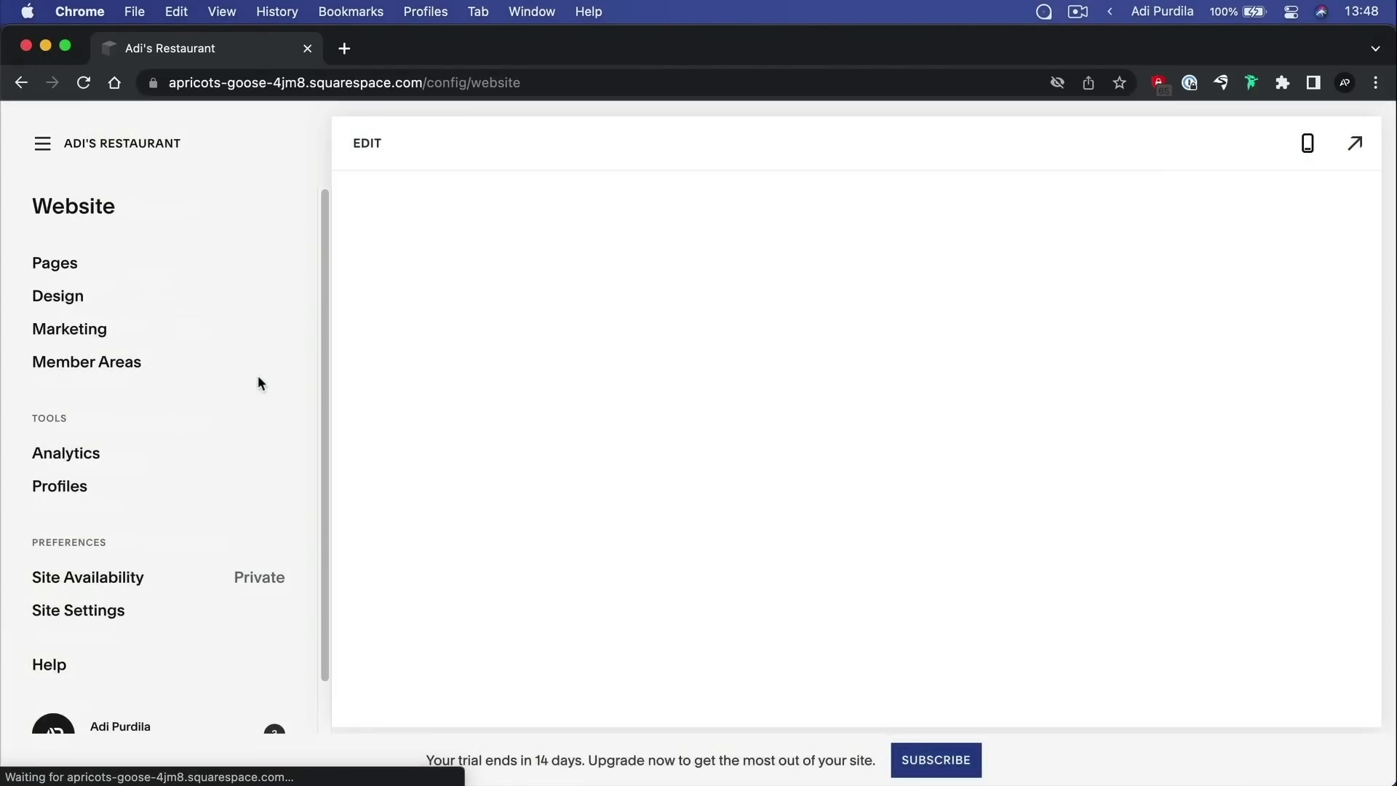
scroll(221, 369, "down", 2)
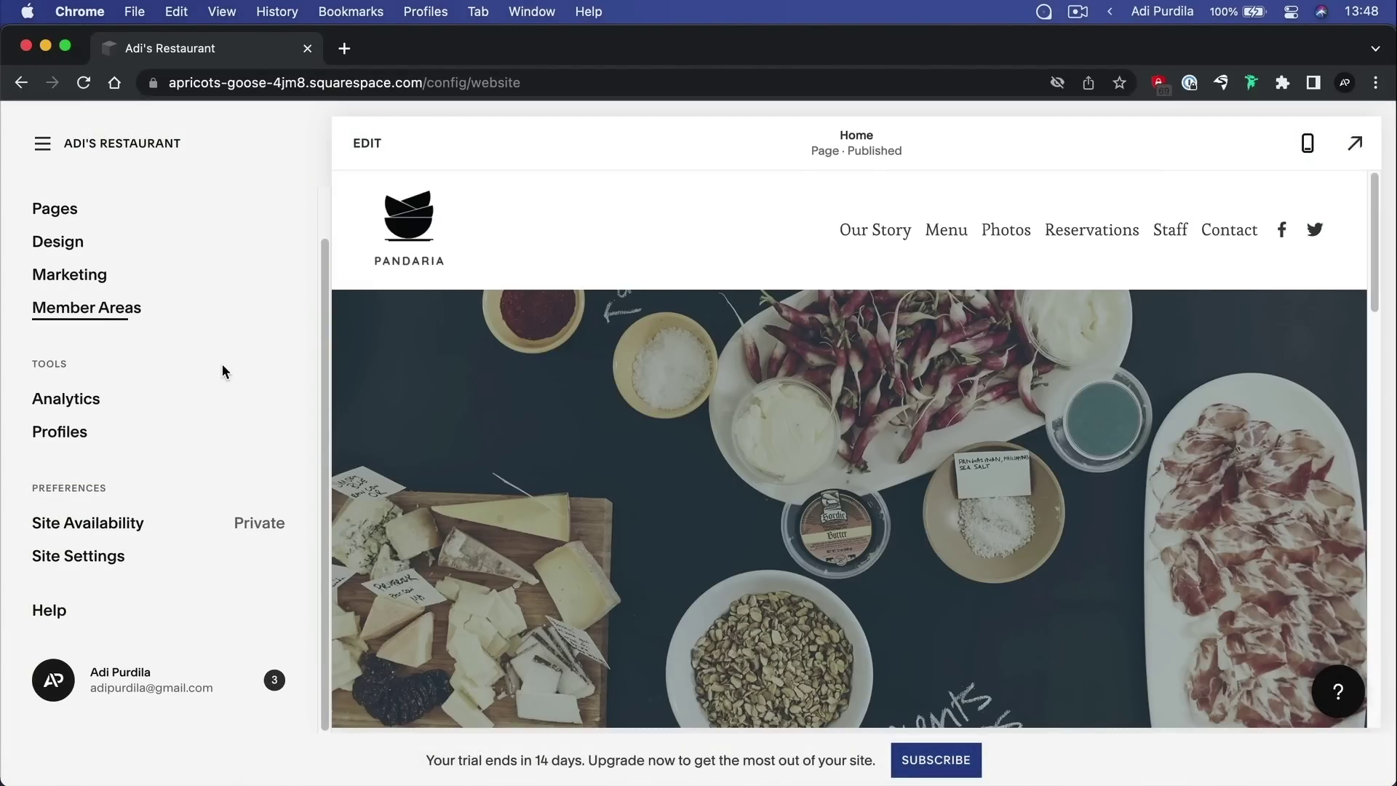
left_click(142, 526)
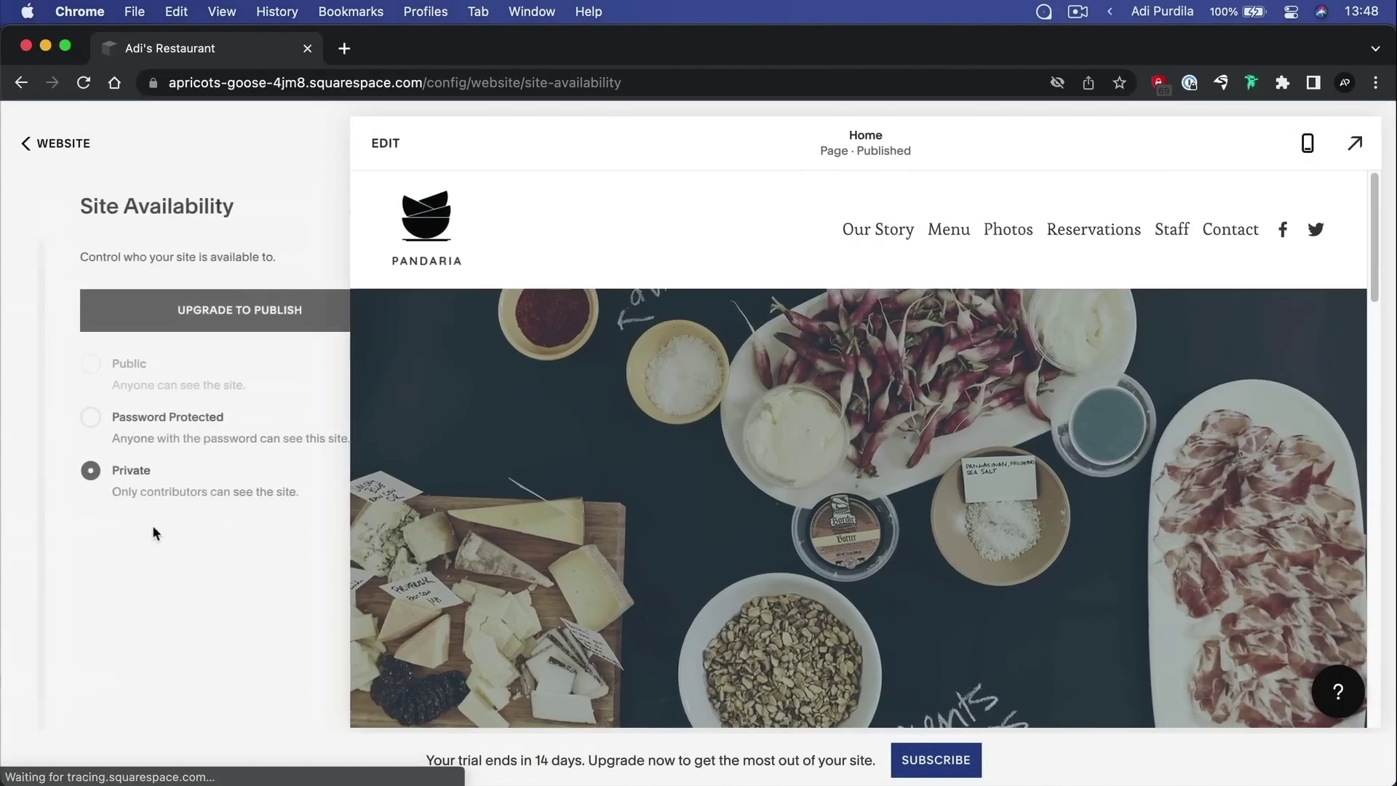